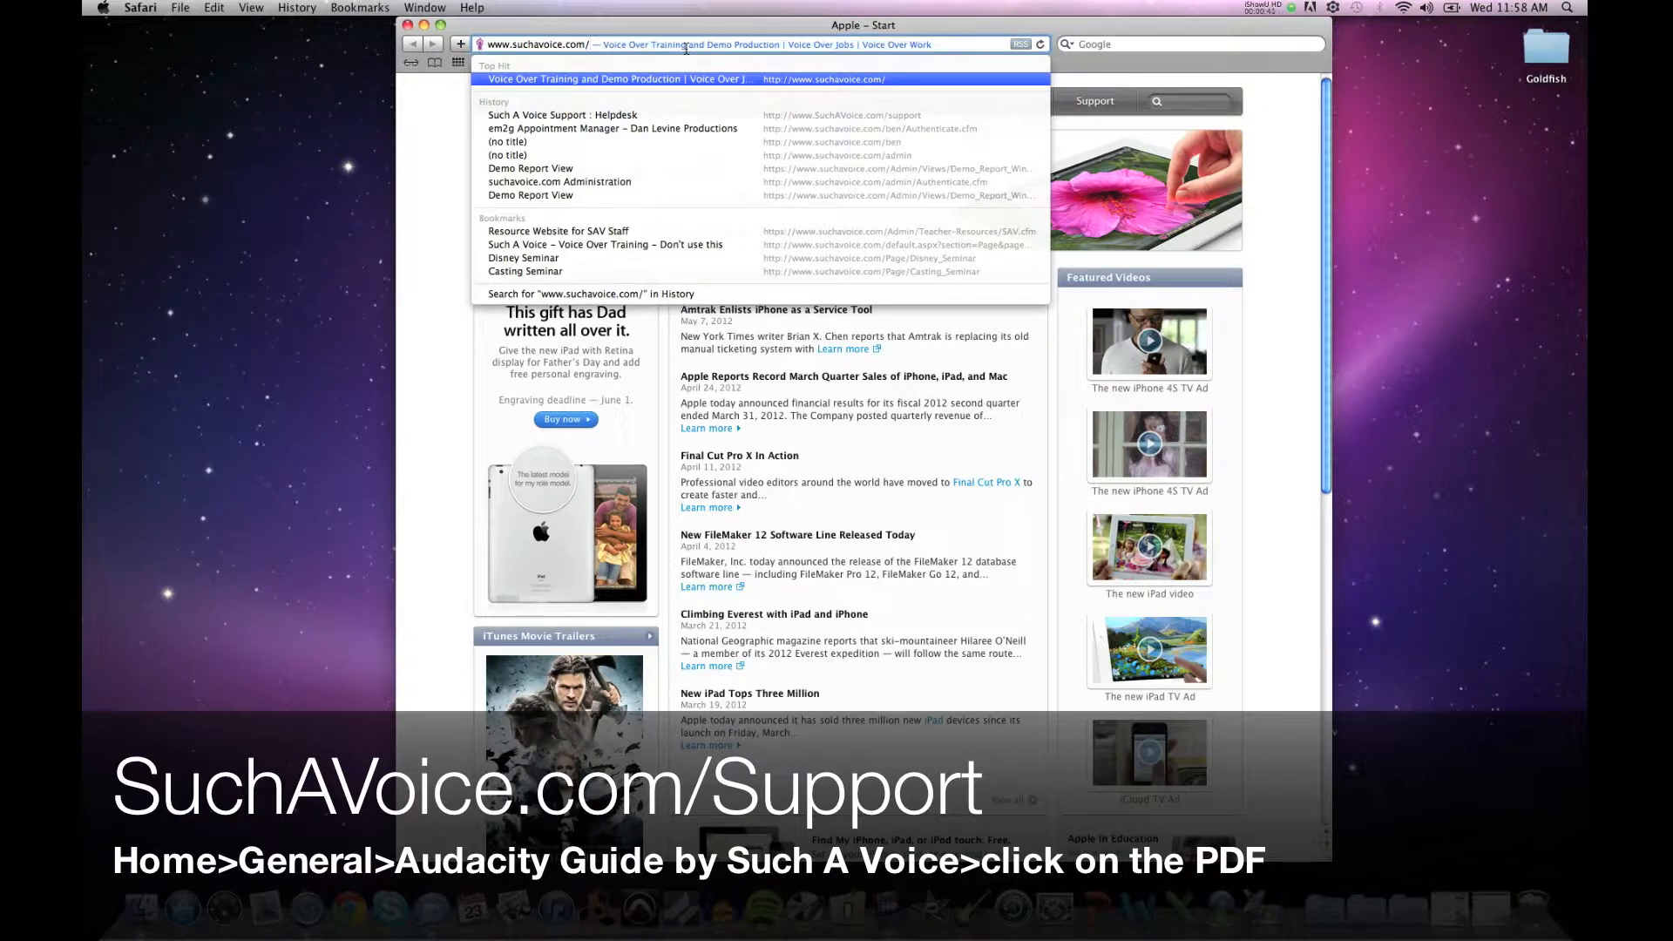
Step: Open the Audacity Guide by Such A Voice PDF from the General solutions on the Such A Voice support site
{"action": "key", "text": "Return"}
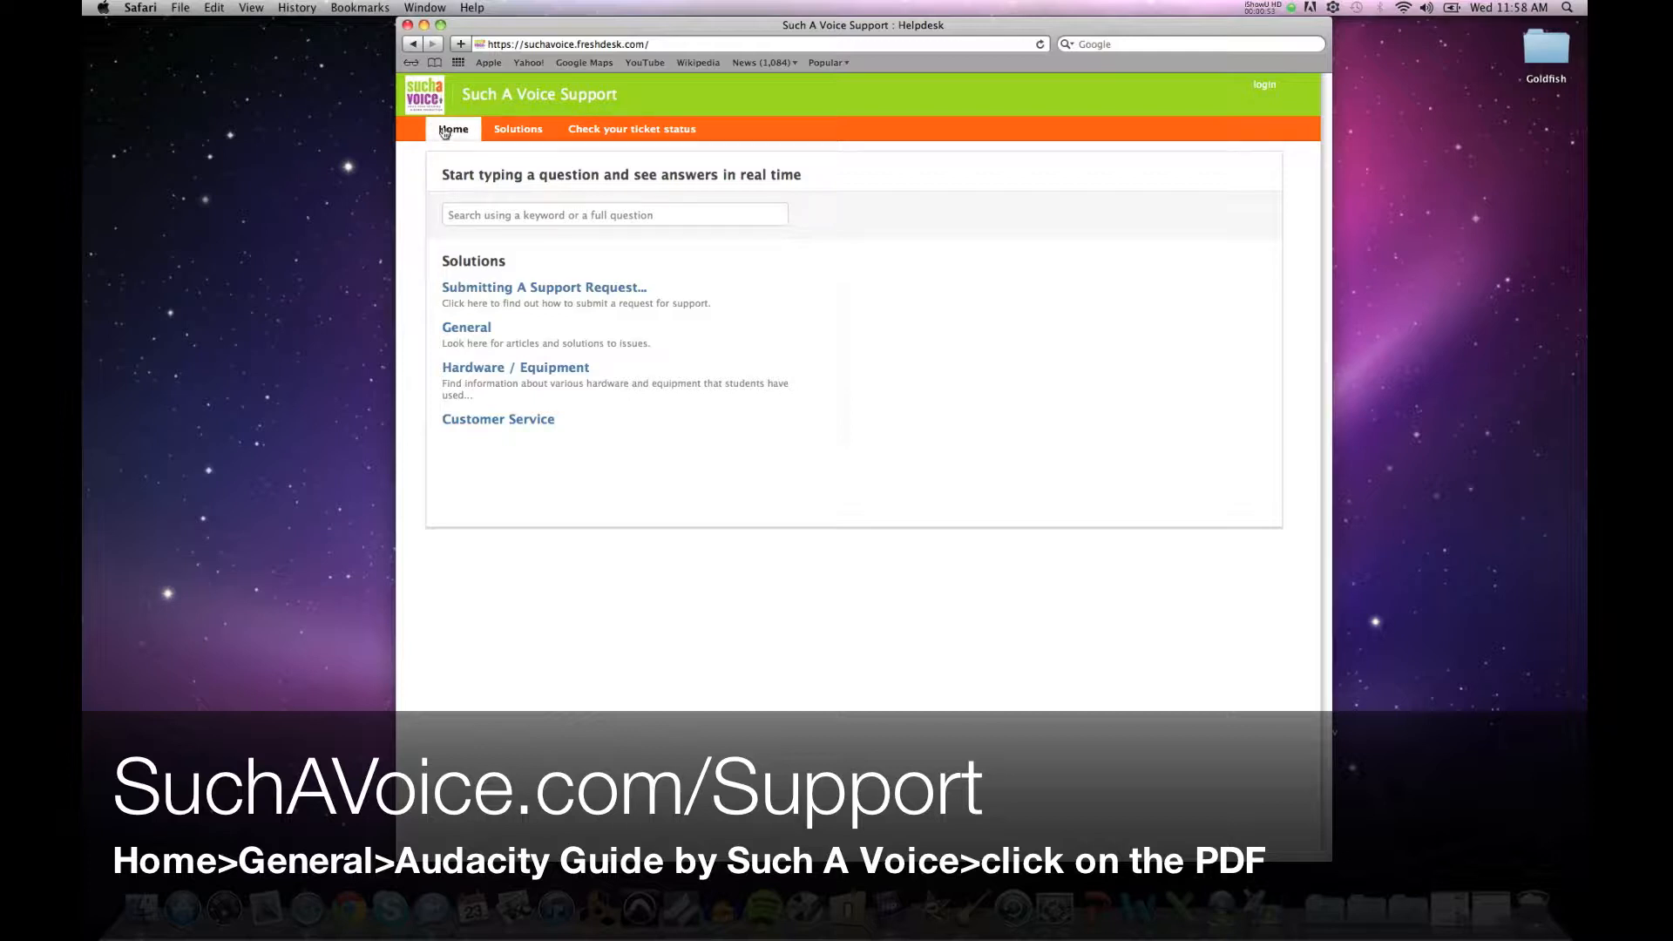
{"action": "left_click", "coordinate": [468, 328]}
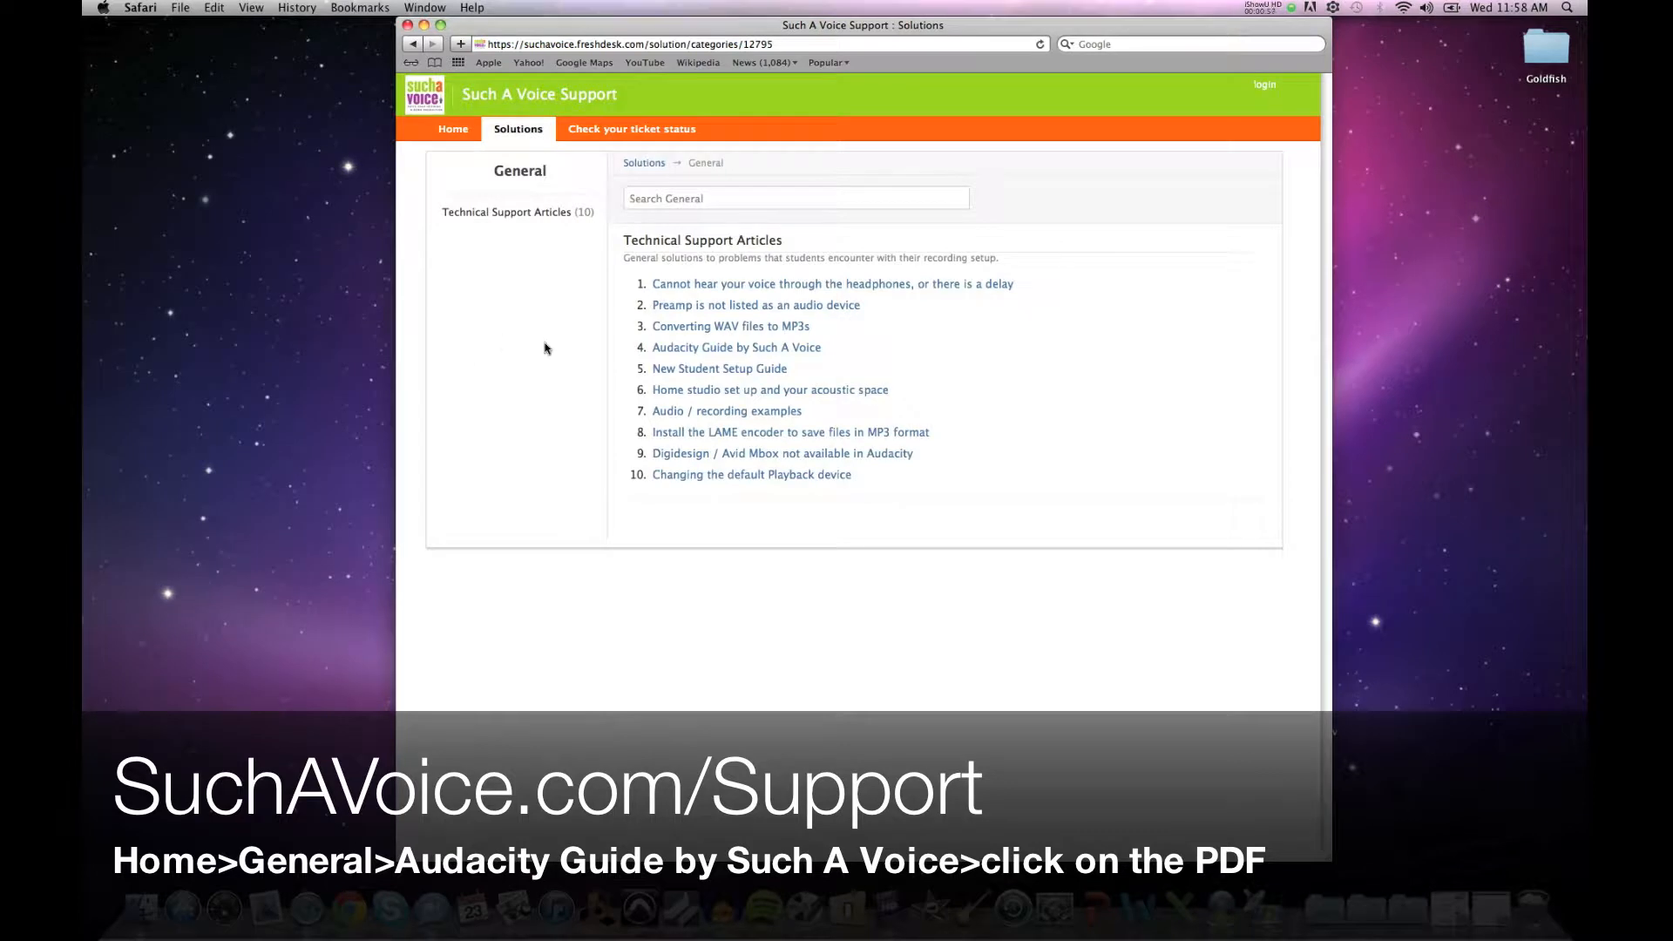
{"action": "left_click", "coordinate": [680, 350]}
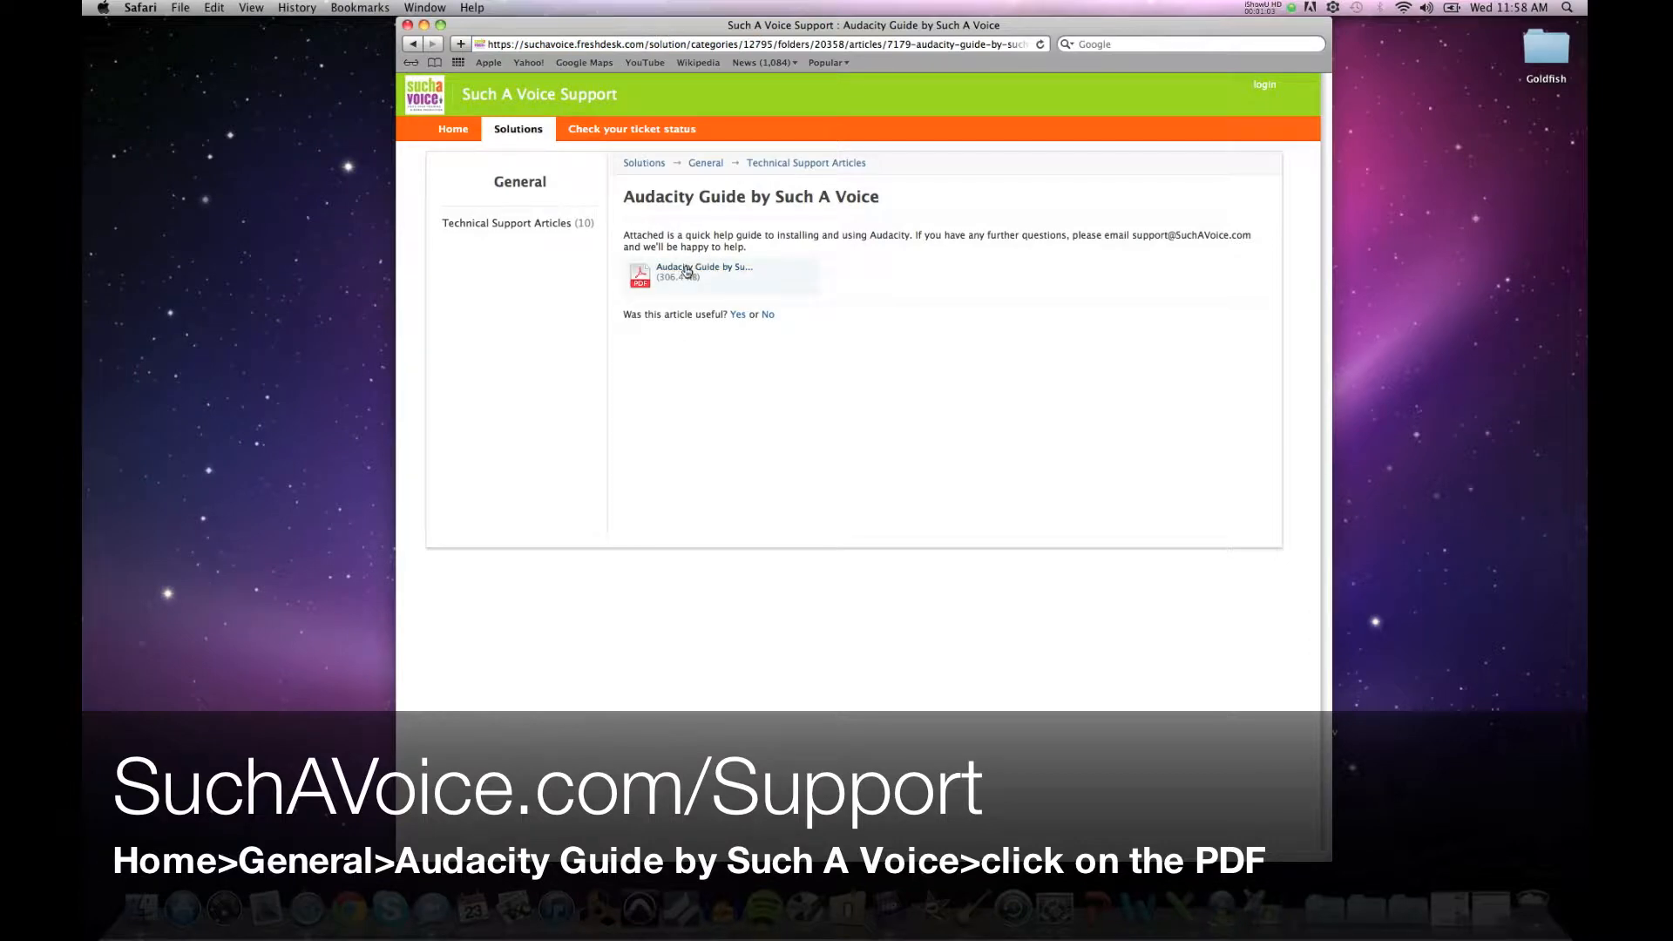
{"action": "left_click", "coordinate": [687, 272]}
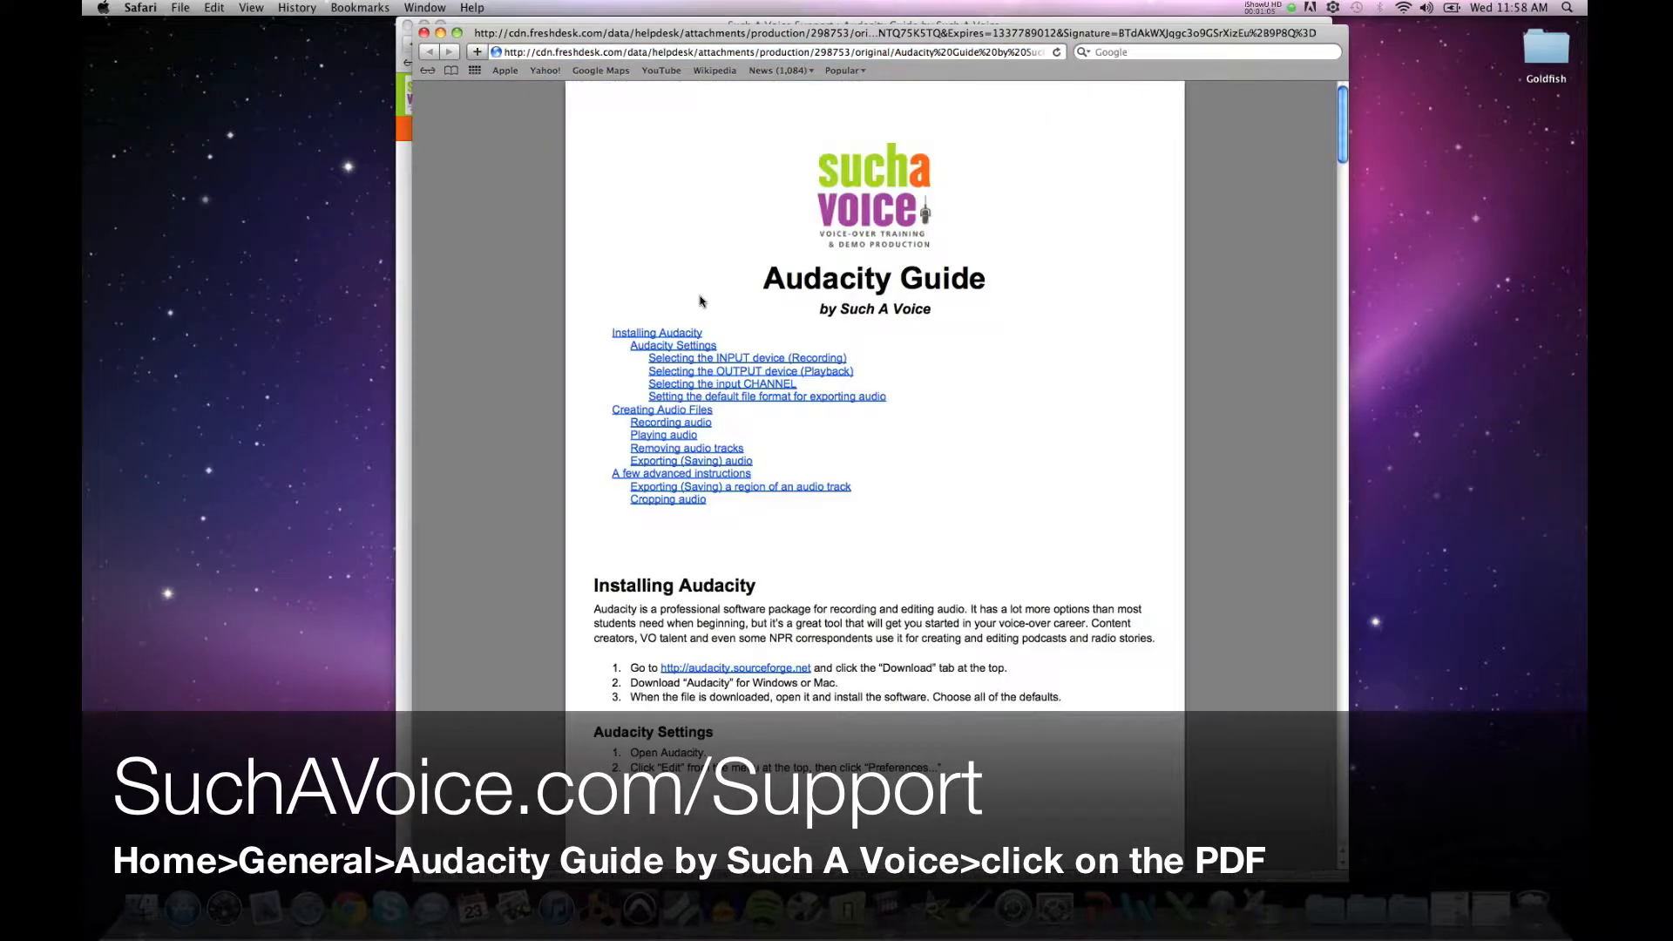
Step: Read through the Audacity Guide from installation to exporting audio, then put away the guide and support site windows
{"action": "scroll", "coordinate": [720, 332], "scroll_direction": "down", "scroll_amount": 5}
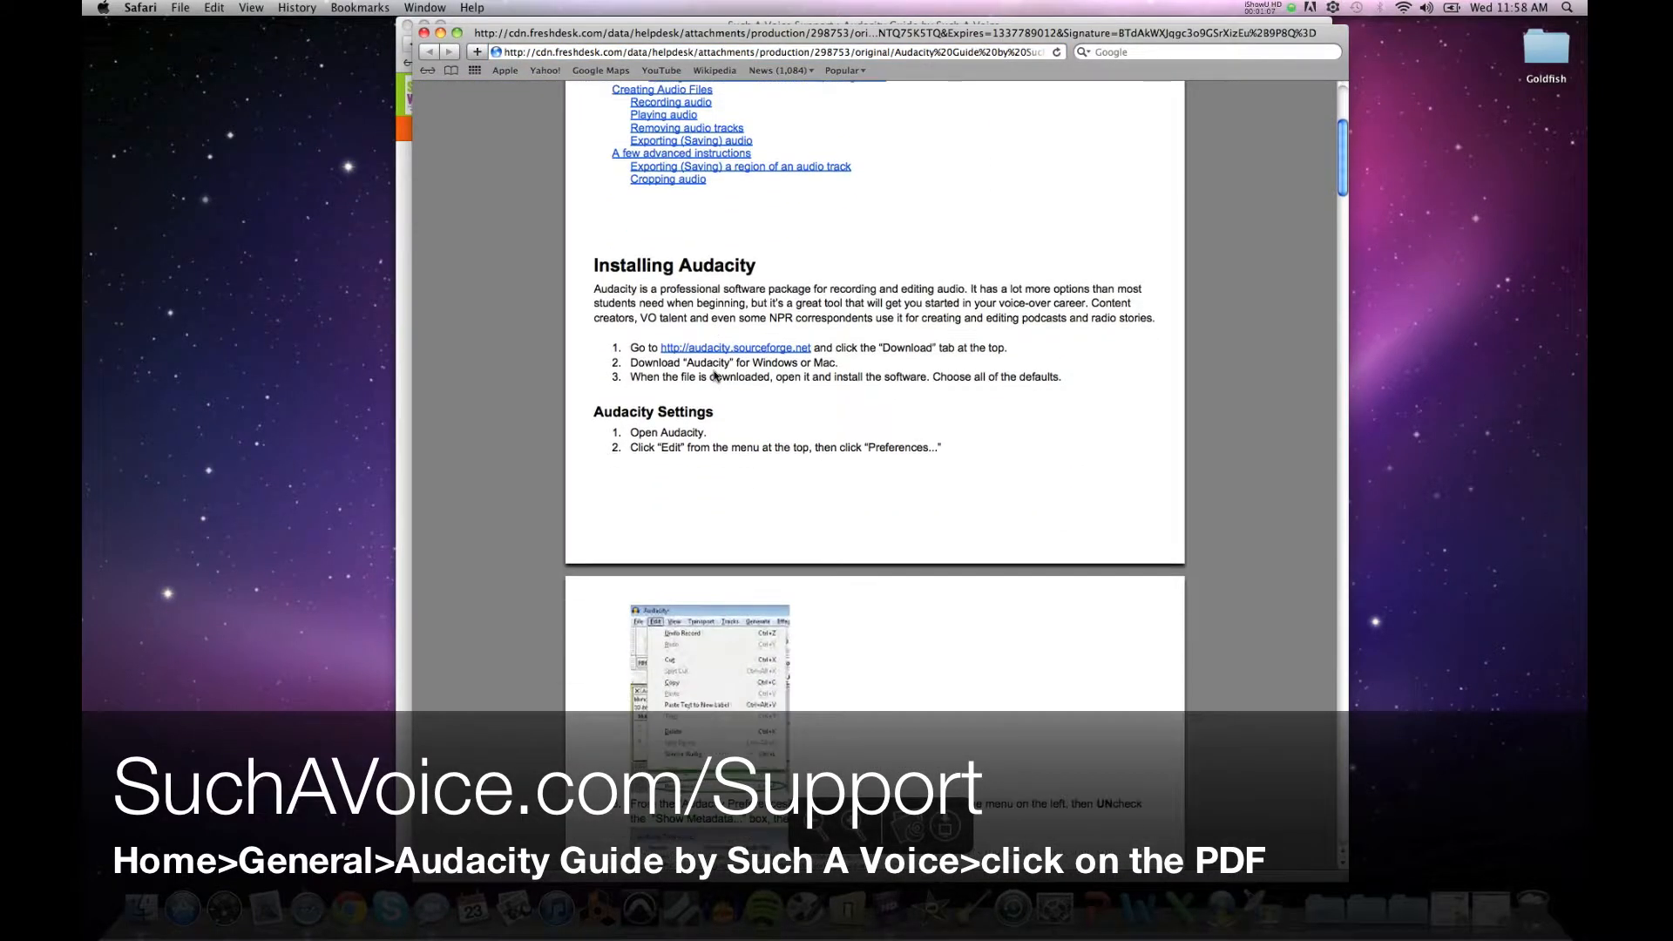
{"action": "scroll", "coordinate": [715, 374], "scroll_direction": "down", "scroll_amount": 4}
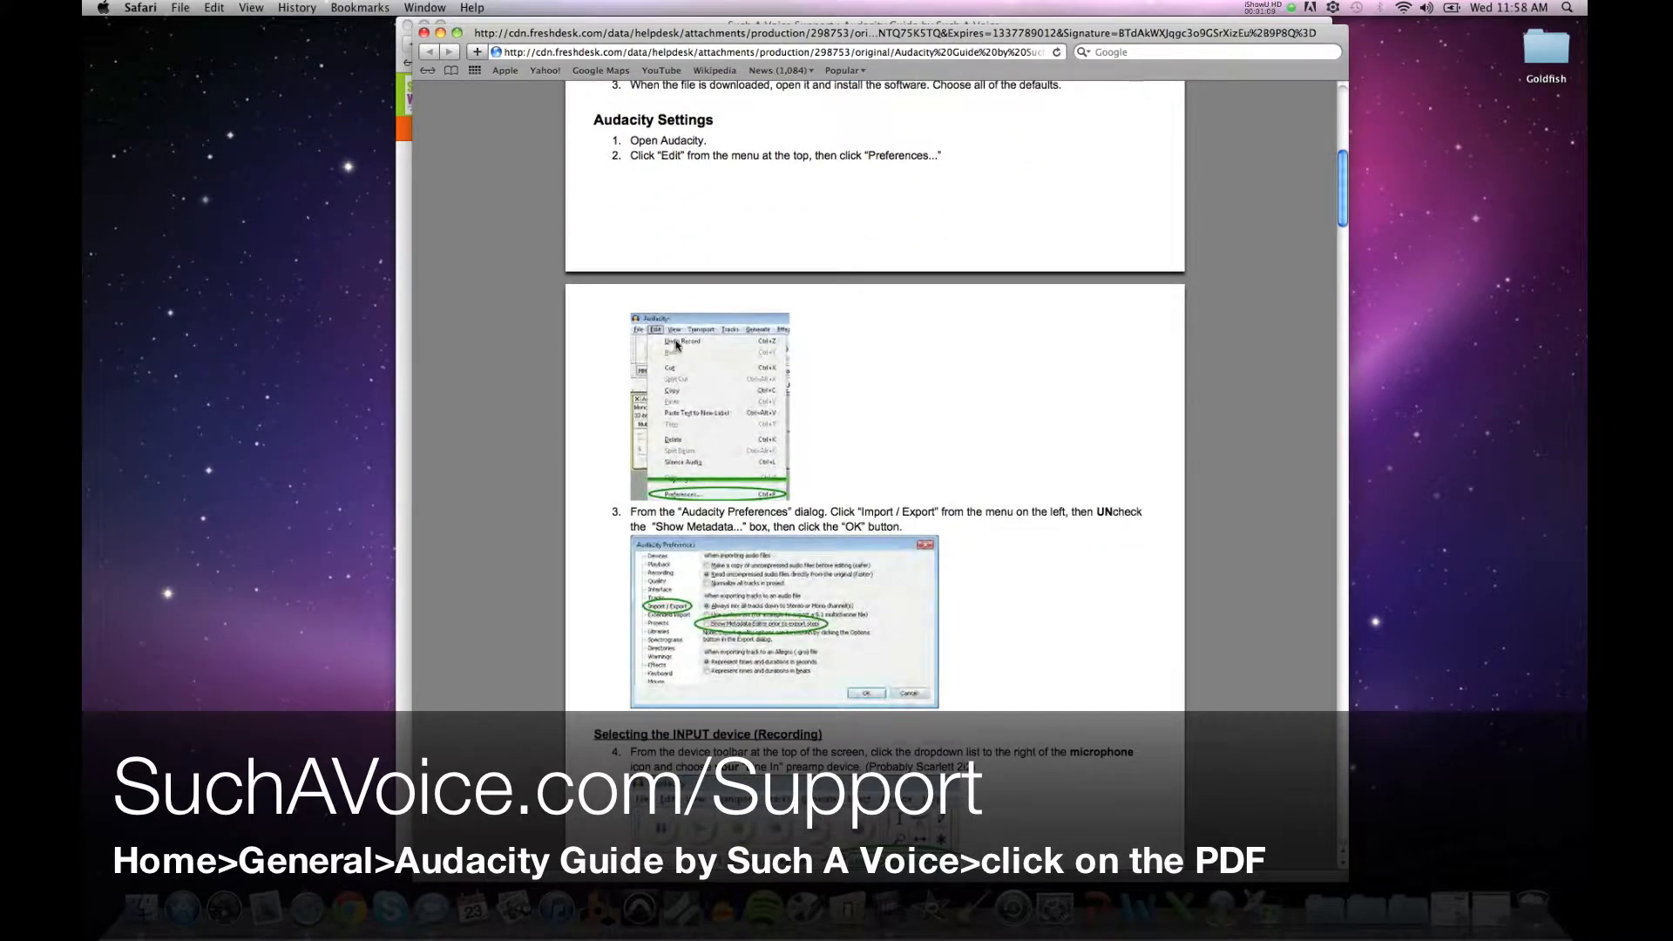
{"action": "scroll", "coordinate": [645, 229], "scroll_direction": "down", "scroll_amount": 6}
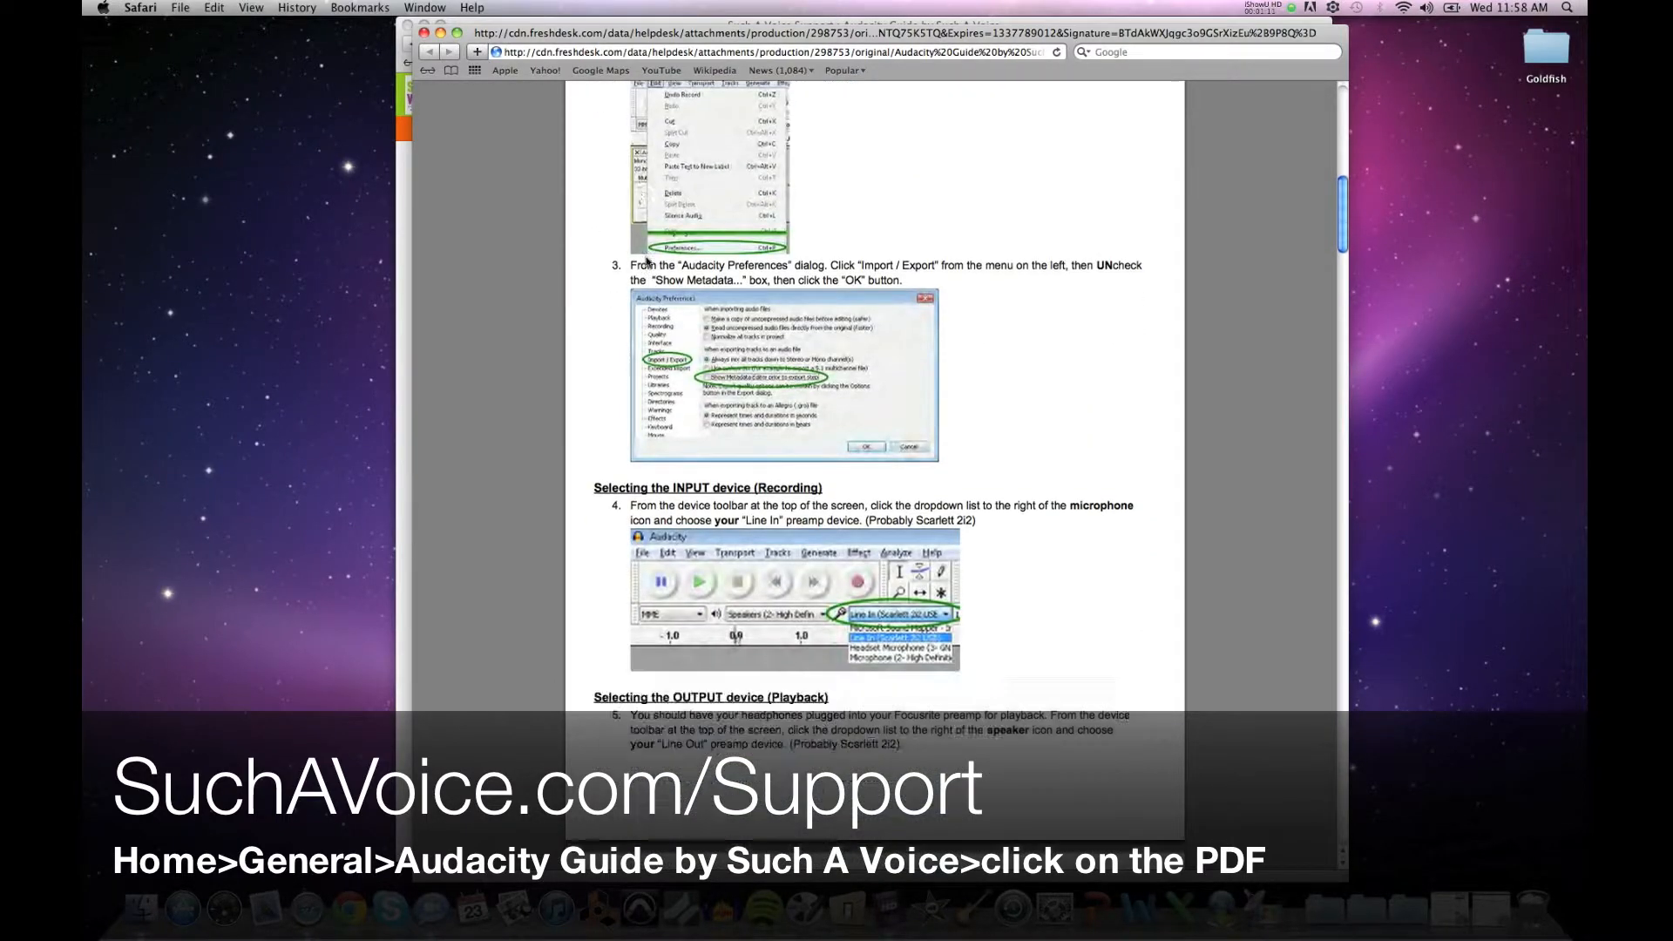
{"action": "scroll", "coordinate": [664, 277], "scroll_direction": "down", "scroll_amount": 4}
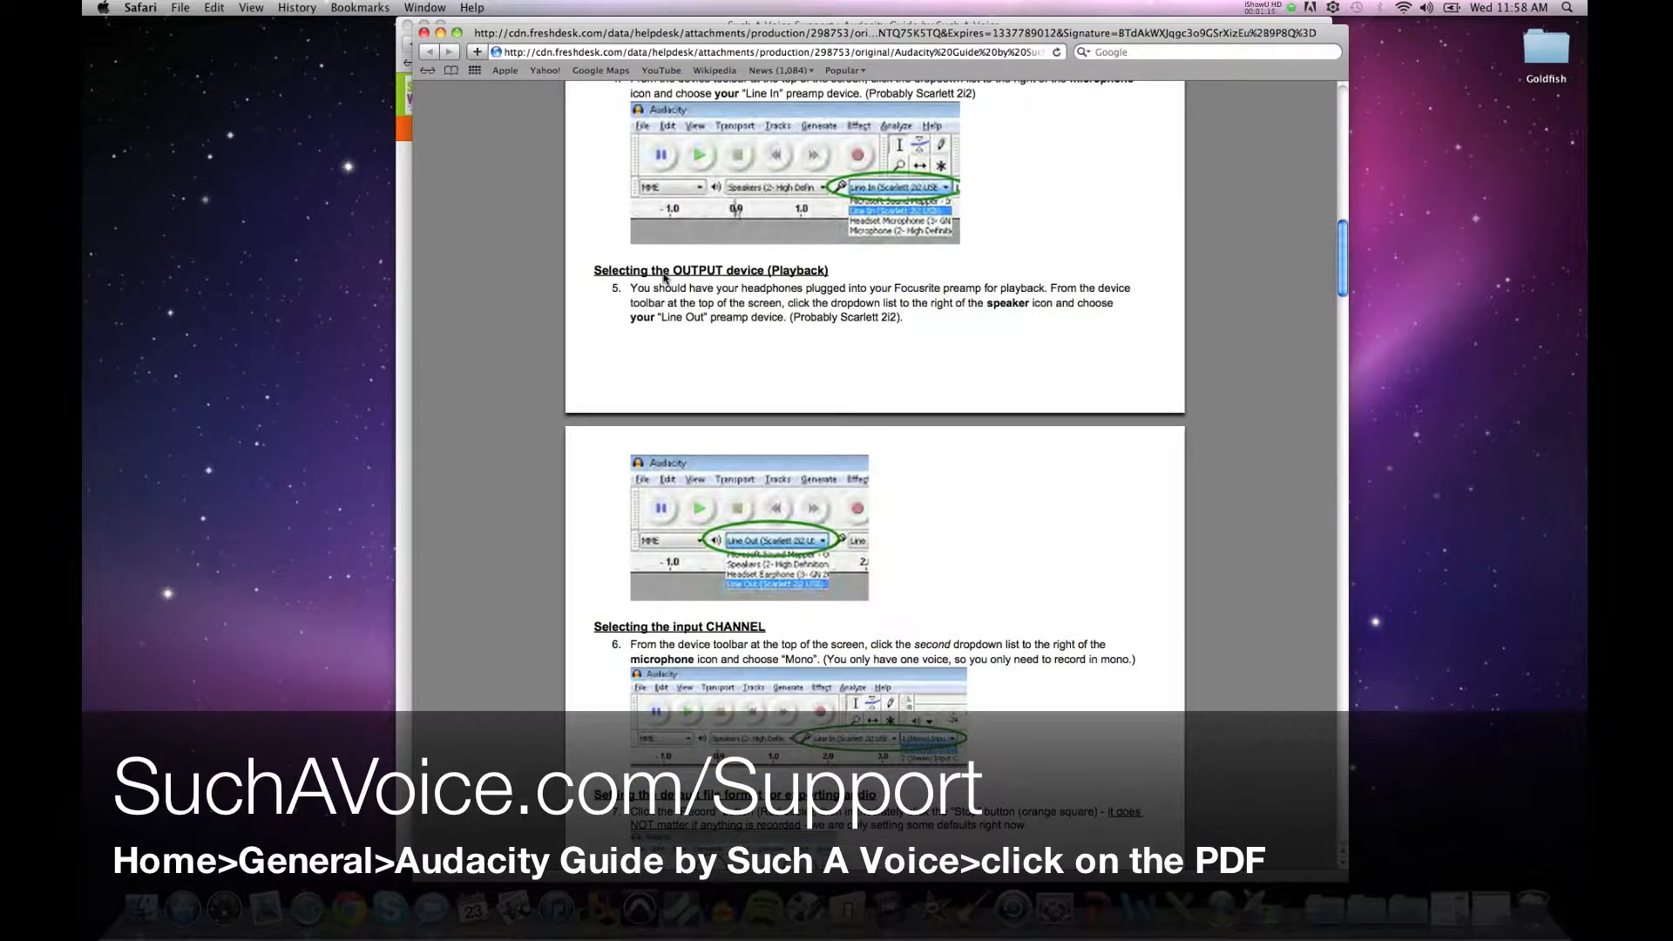
{"action": "scroll", "coordinate": [664, 277], "scroll_direction": "down", "scroll_amount": 1}
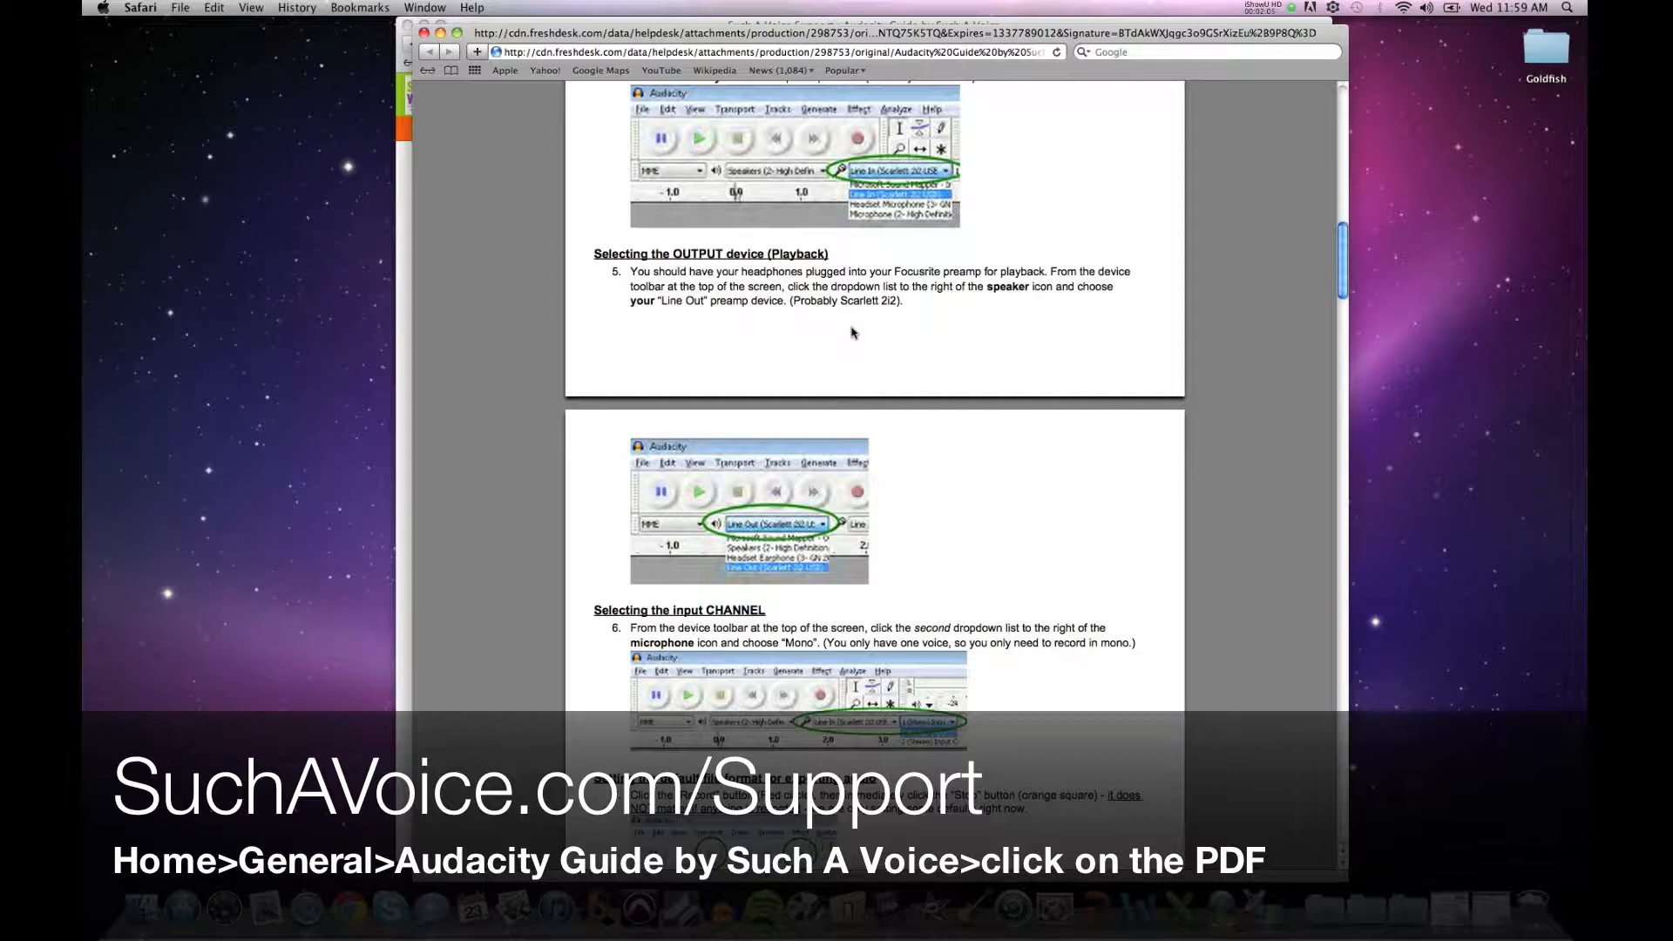
{"action": "scroll", "coordinate": [784, 424], "scroll_direction": "down", "scroll_amount": 5}
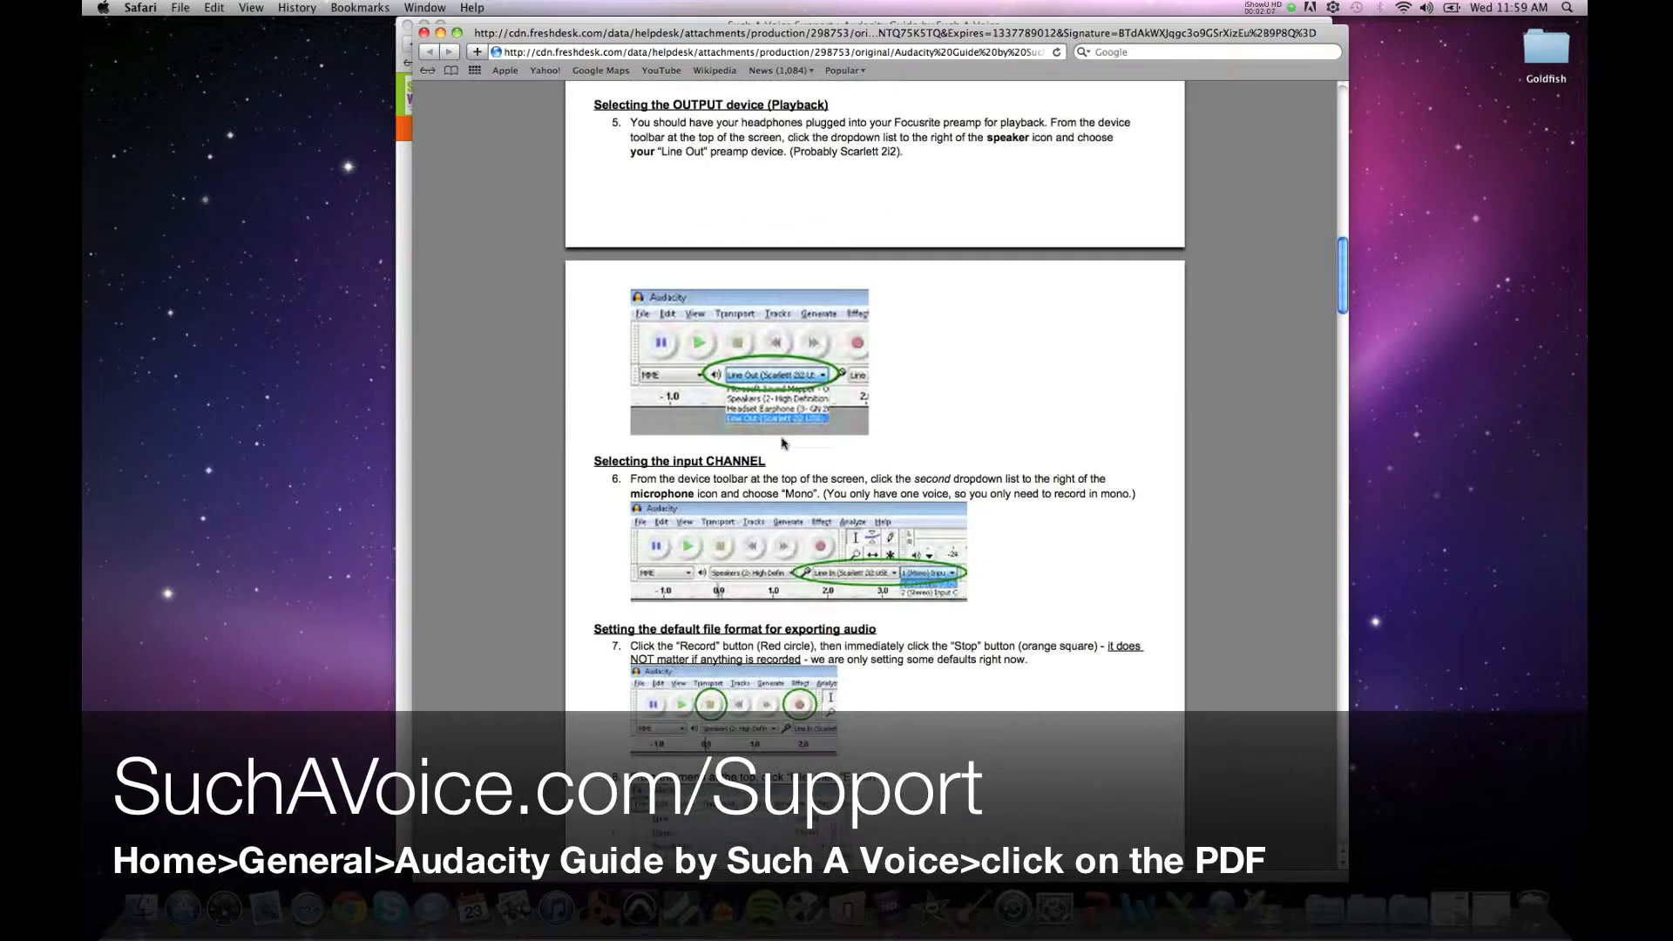
{"action": "scroll", "coordinate": [782, 443], "scroll_direction": "down", "scroll_amount": 7}
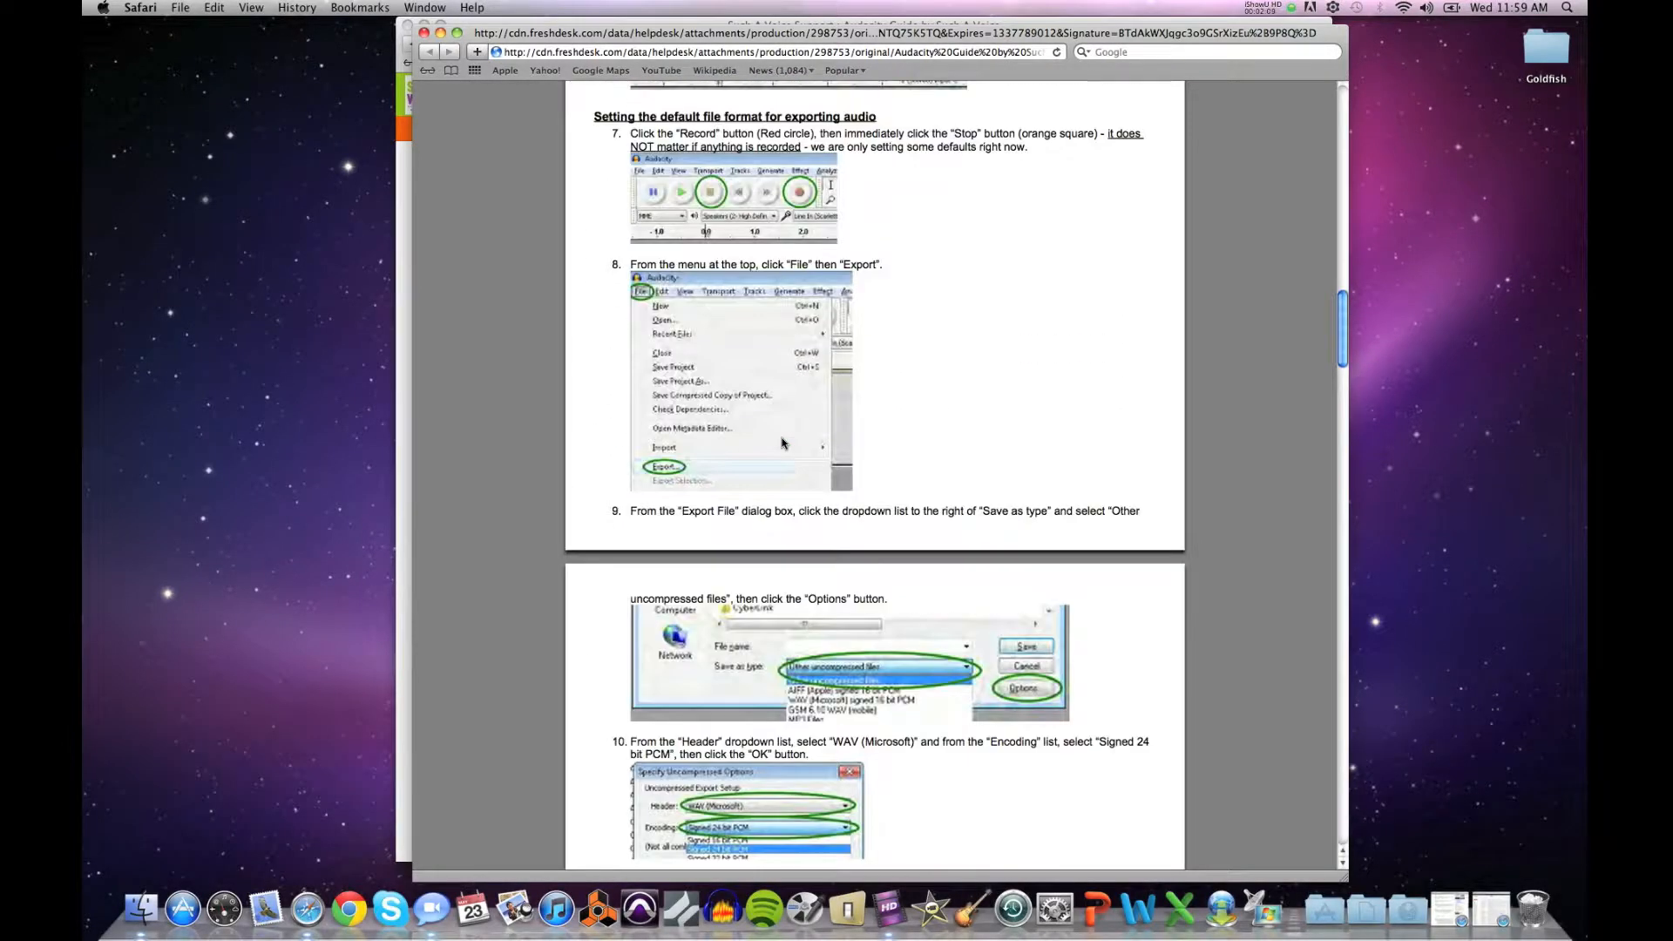
{"action": "scroll", "coordinate": [782, 443], "scroll_direction": "down", "scroll_amount": 6}
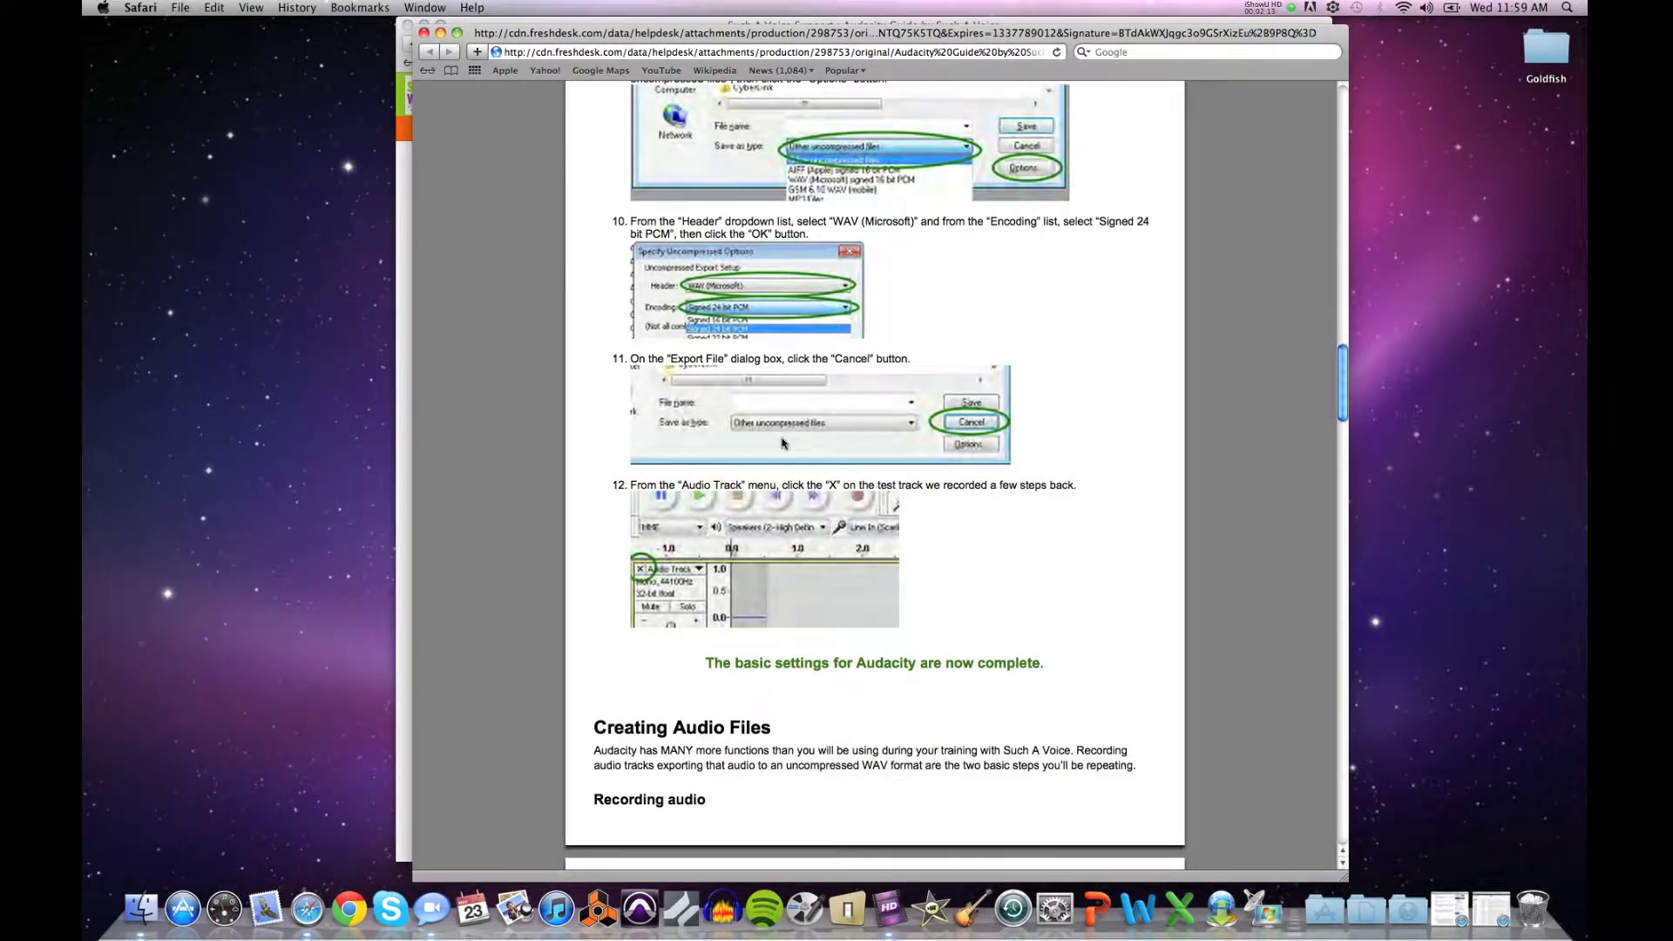
{"action": "scroll", "coordinate": [782, 442], "scroll_direction": "down", "scroll_amount": 9}
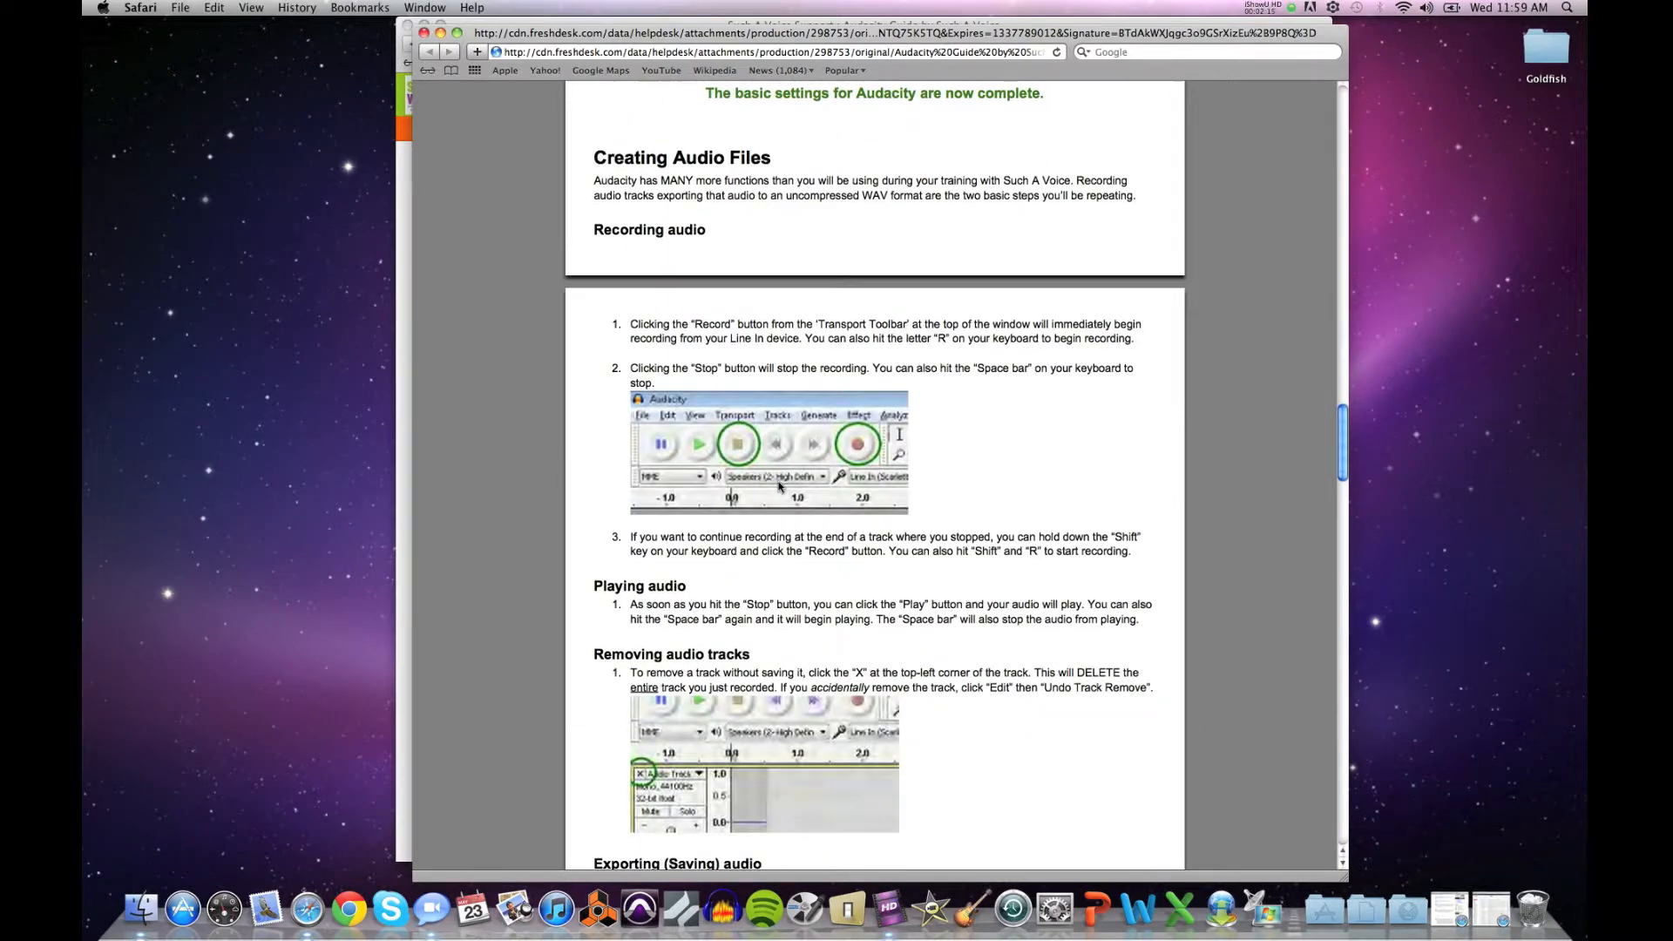
{"action": "scroll", "coordinate": [780, 487], "scroll_direction": "down", "scroll_amount": 4}
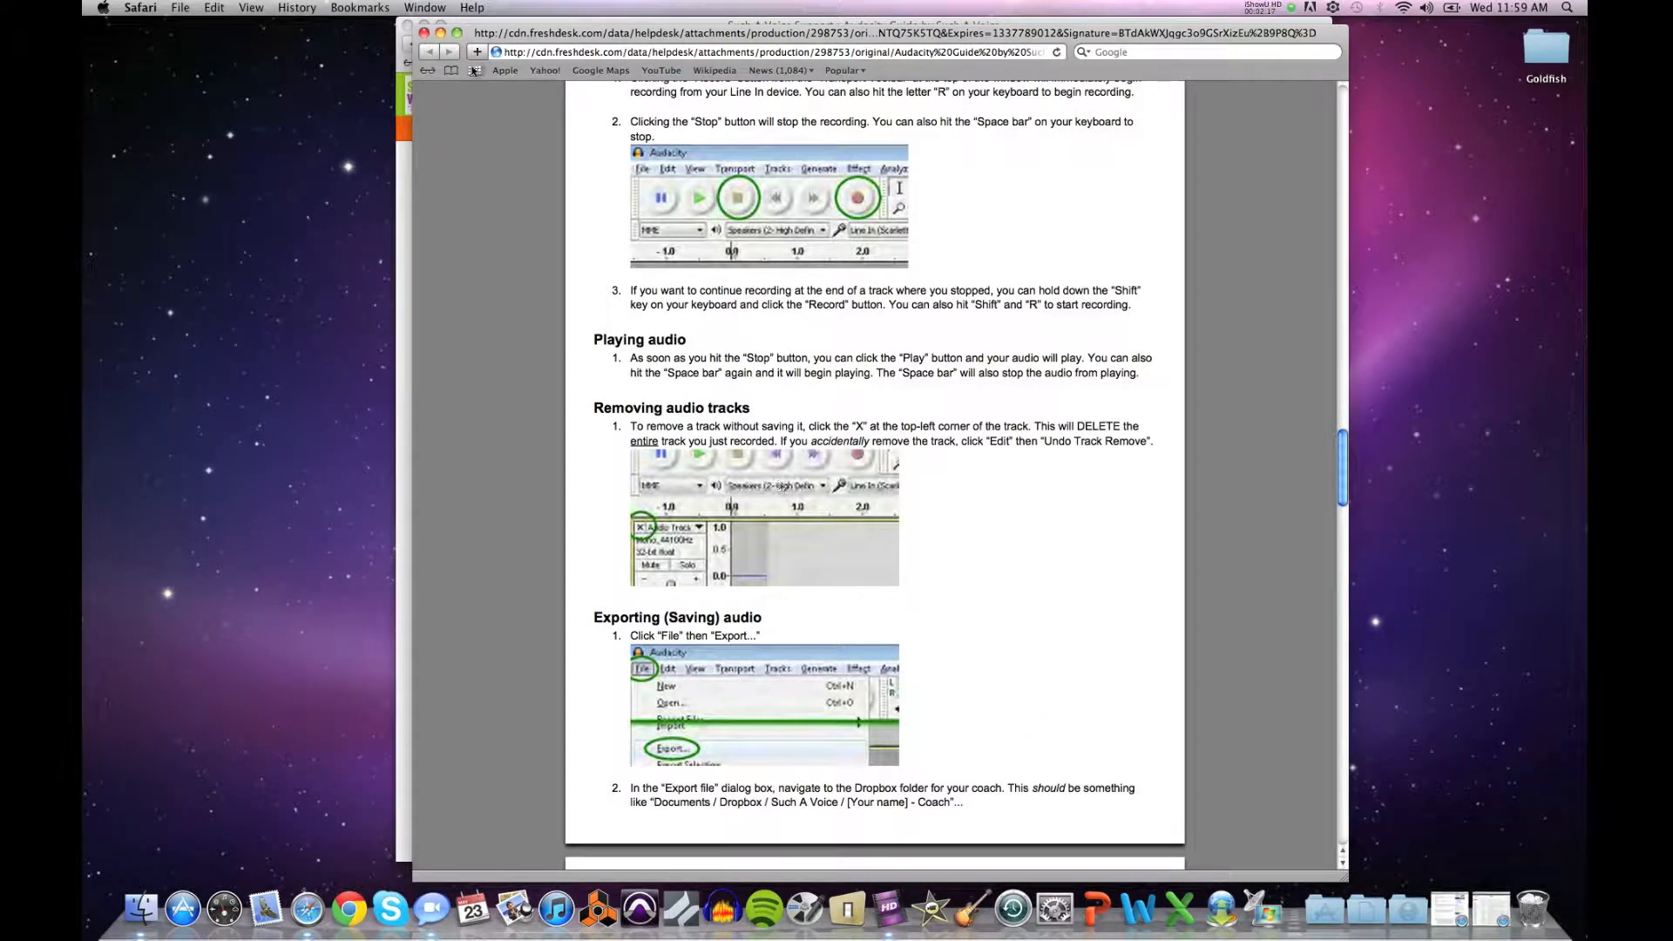
{"action": "left_click", "coordinate": [423, 34]}
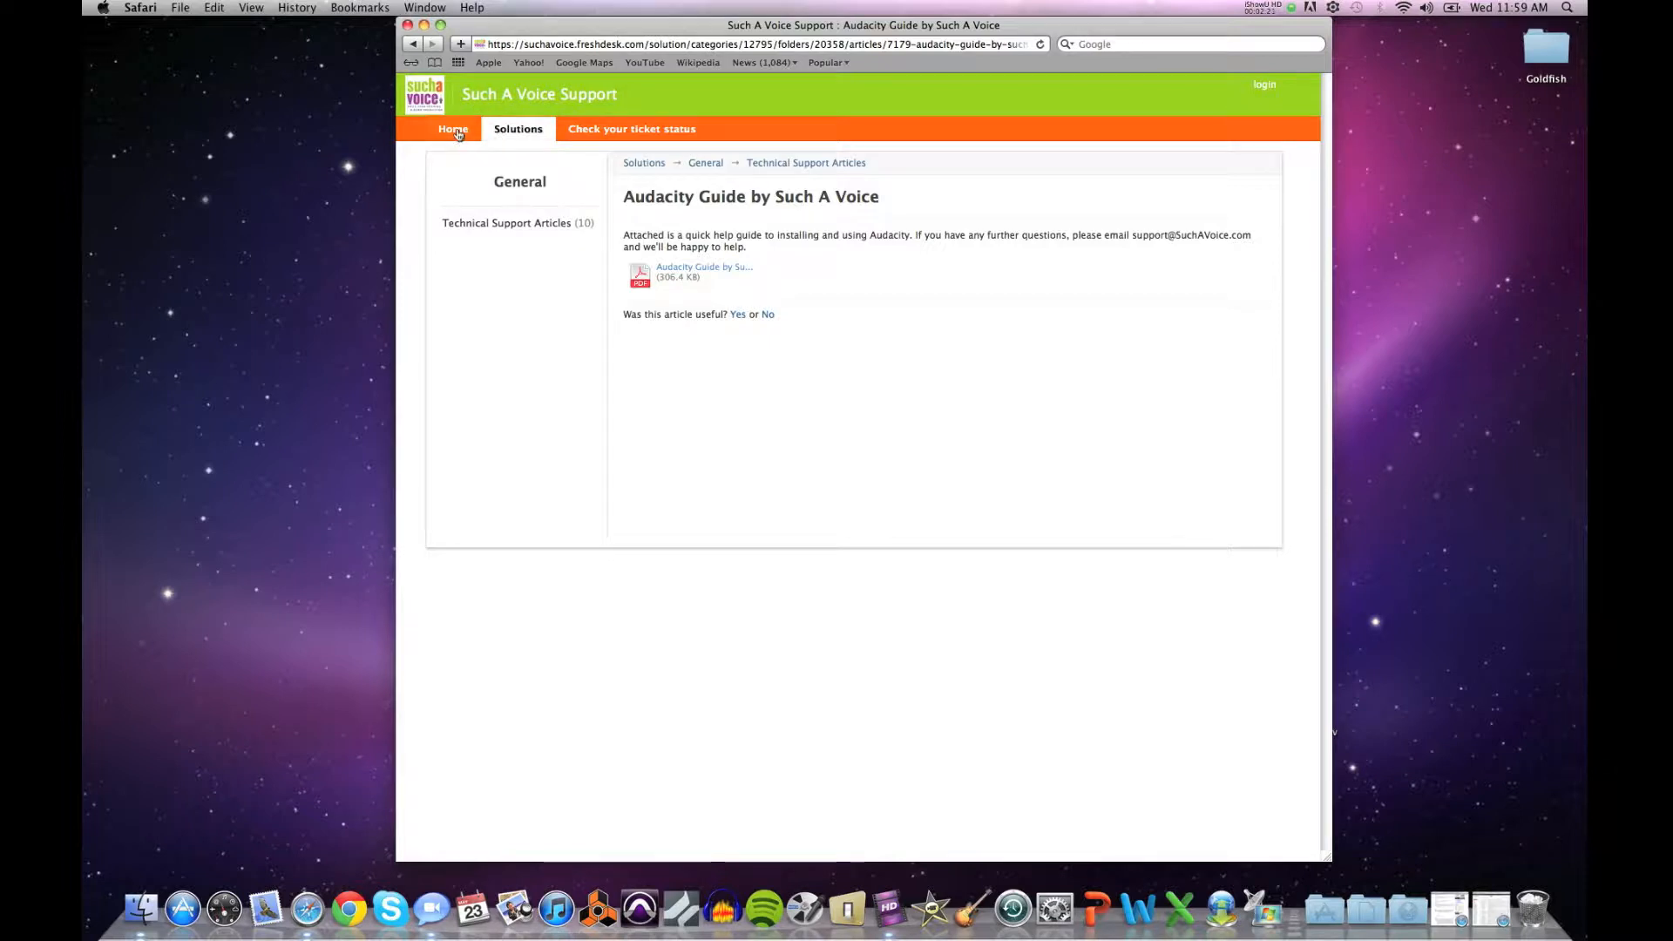
{"action": "left_click", "coordinate": [423, 25]}
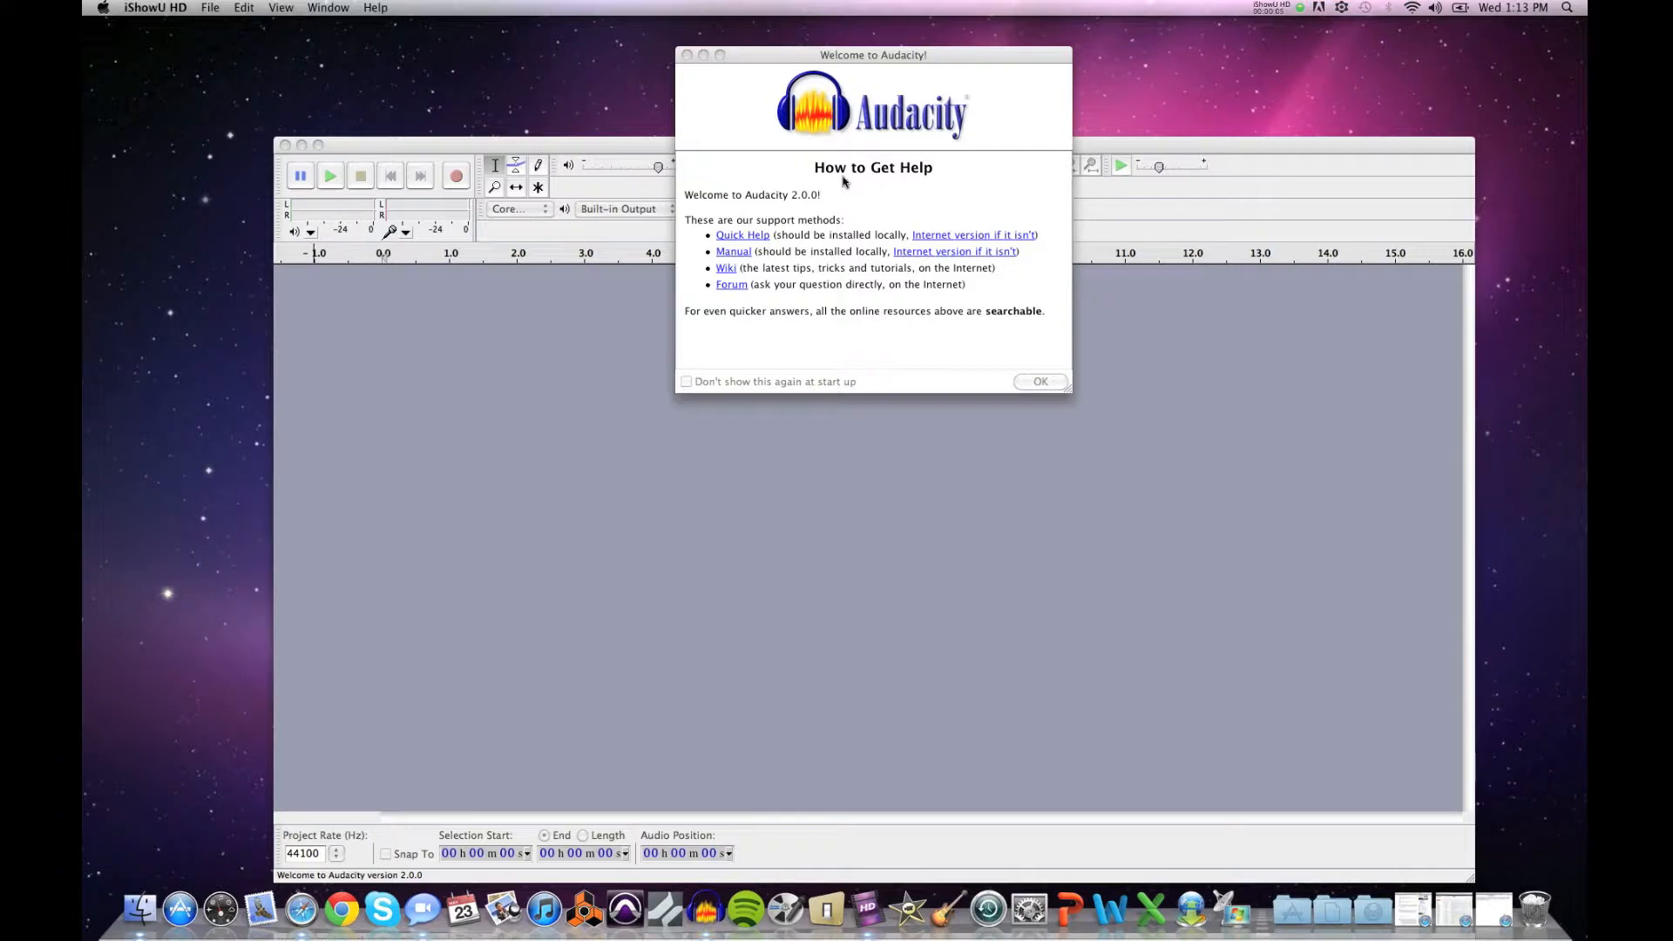
Step: Switch to Audacity, dismiss its welcome dialog and close the empty project window
{"action": "left_click", "coordinate": [827, 55]}
{"action": "left_click_drag", "start_coordinate": [827, 56], "coordinate": [793, 56]}
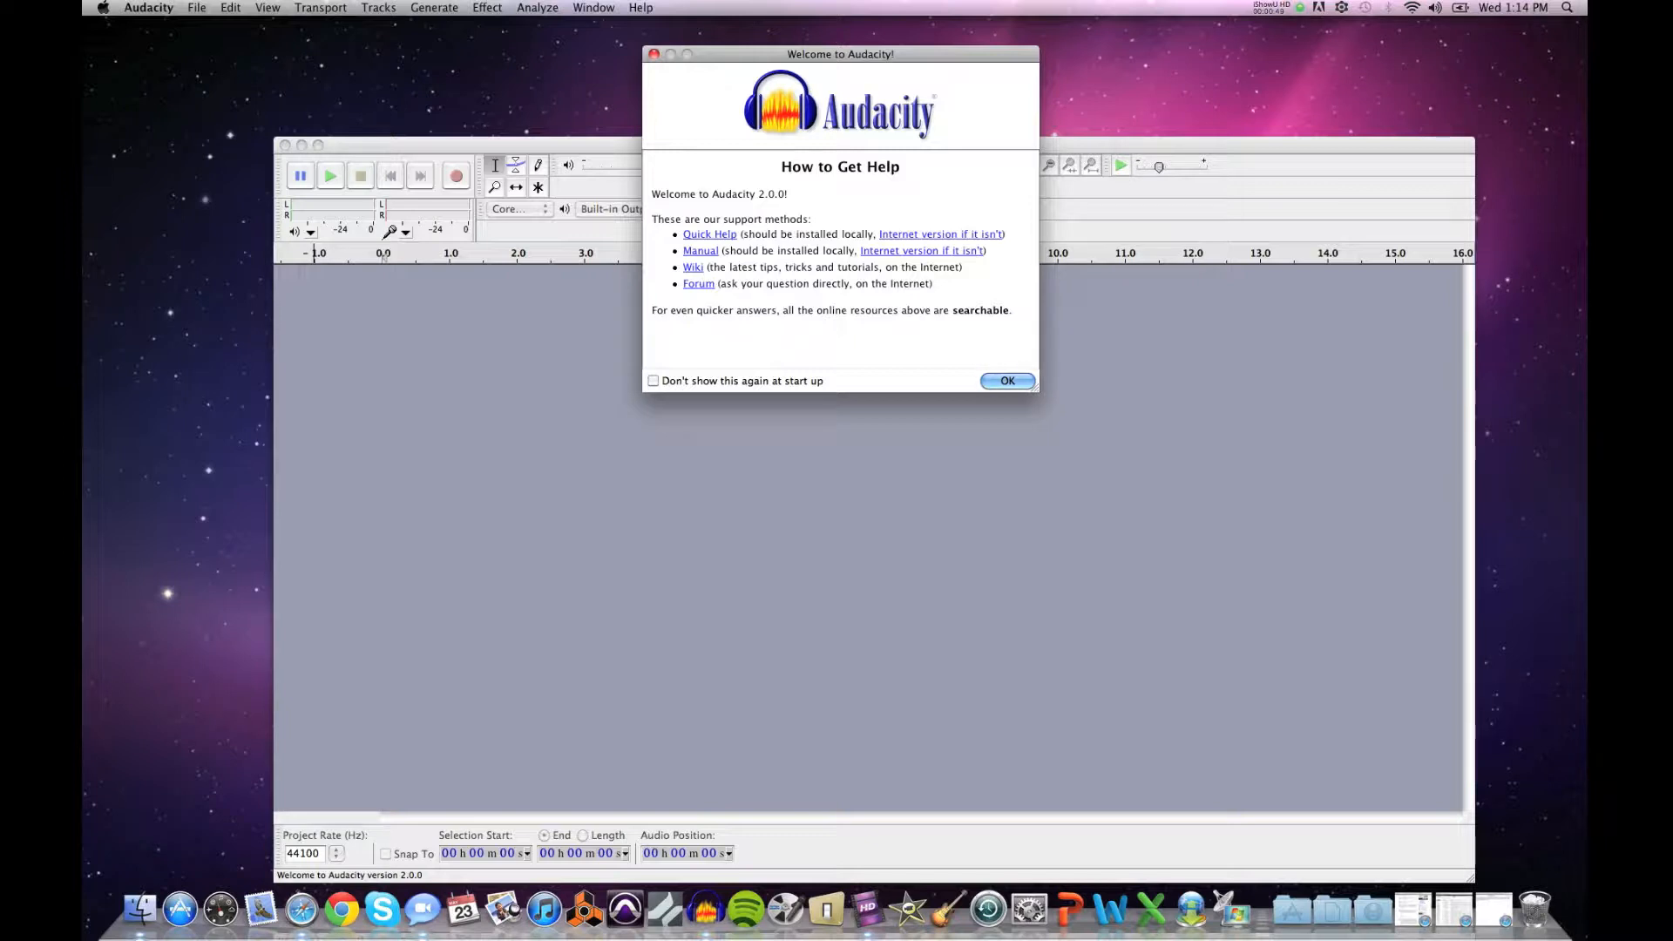
{"action": "left_click", "coordinate": [1007, 381]}
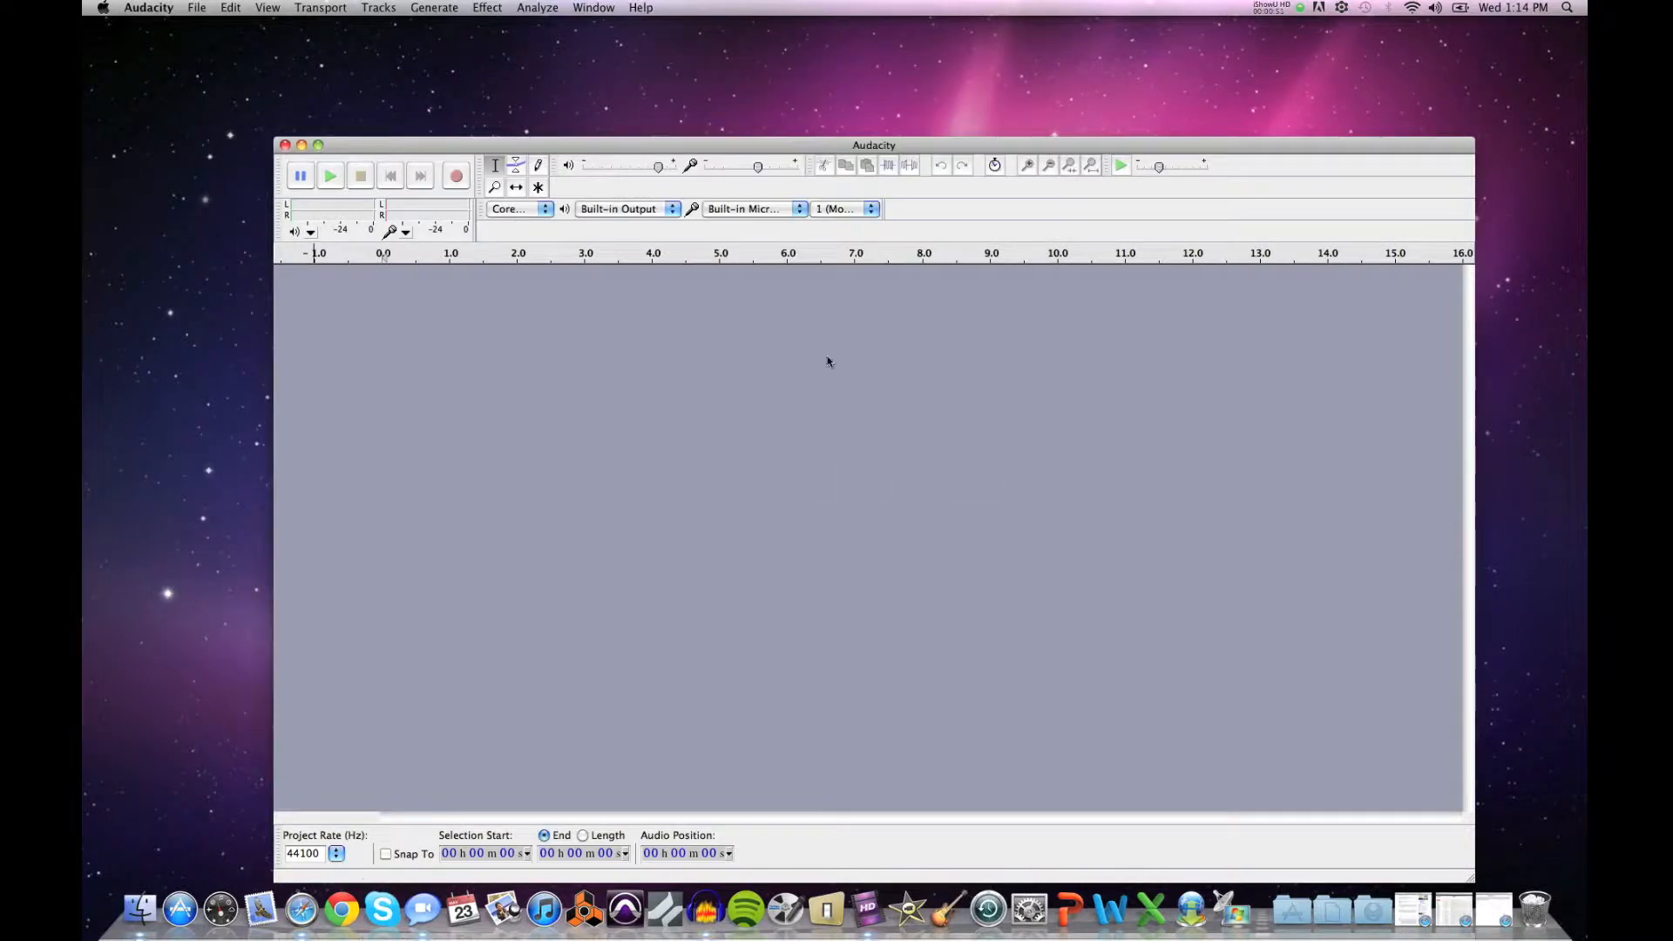
{"action": "left_click", "coordinate": [284, 146]}
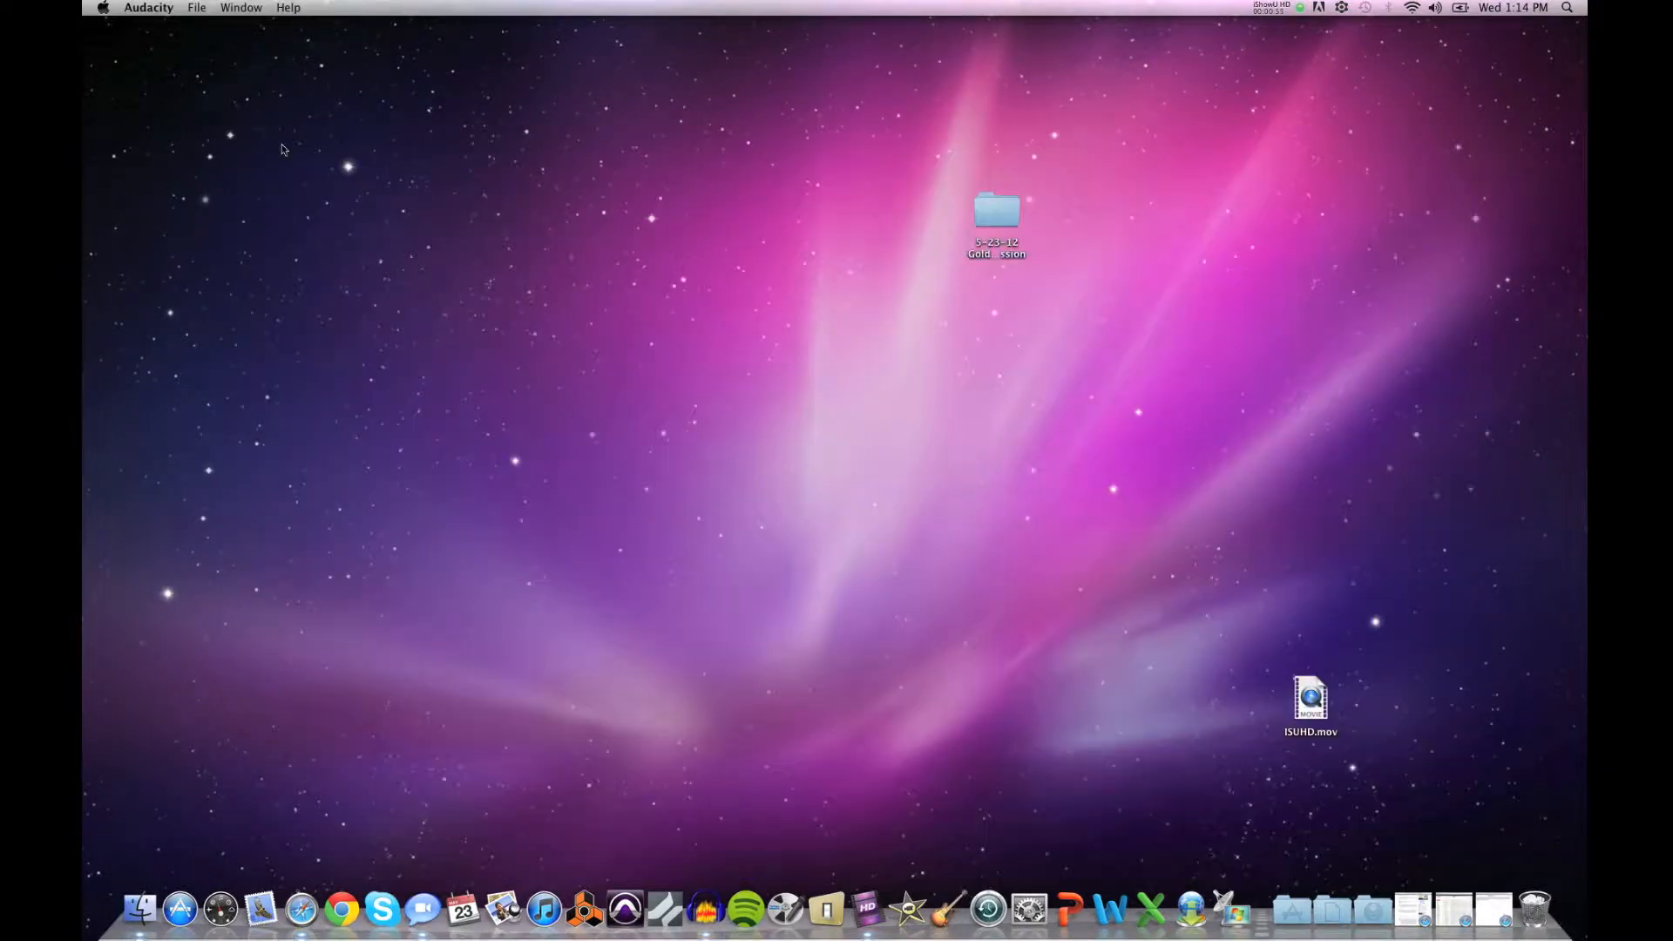
Step: Create a new empty Audacity project and move its window up toward the upper-left of the desktop
{"action": "left_click", "coordinate": [193, 6]}
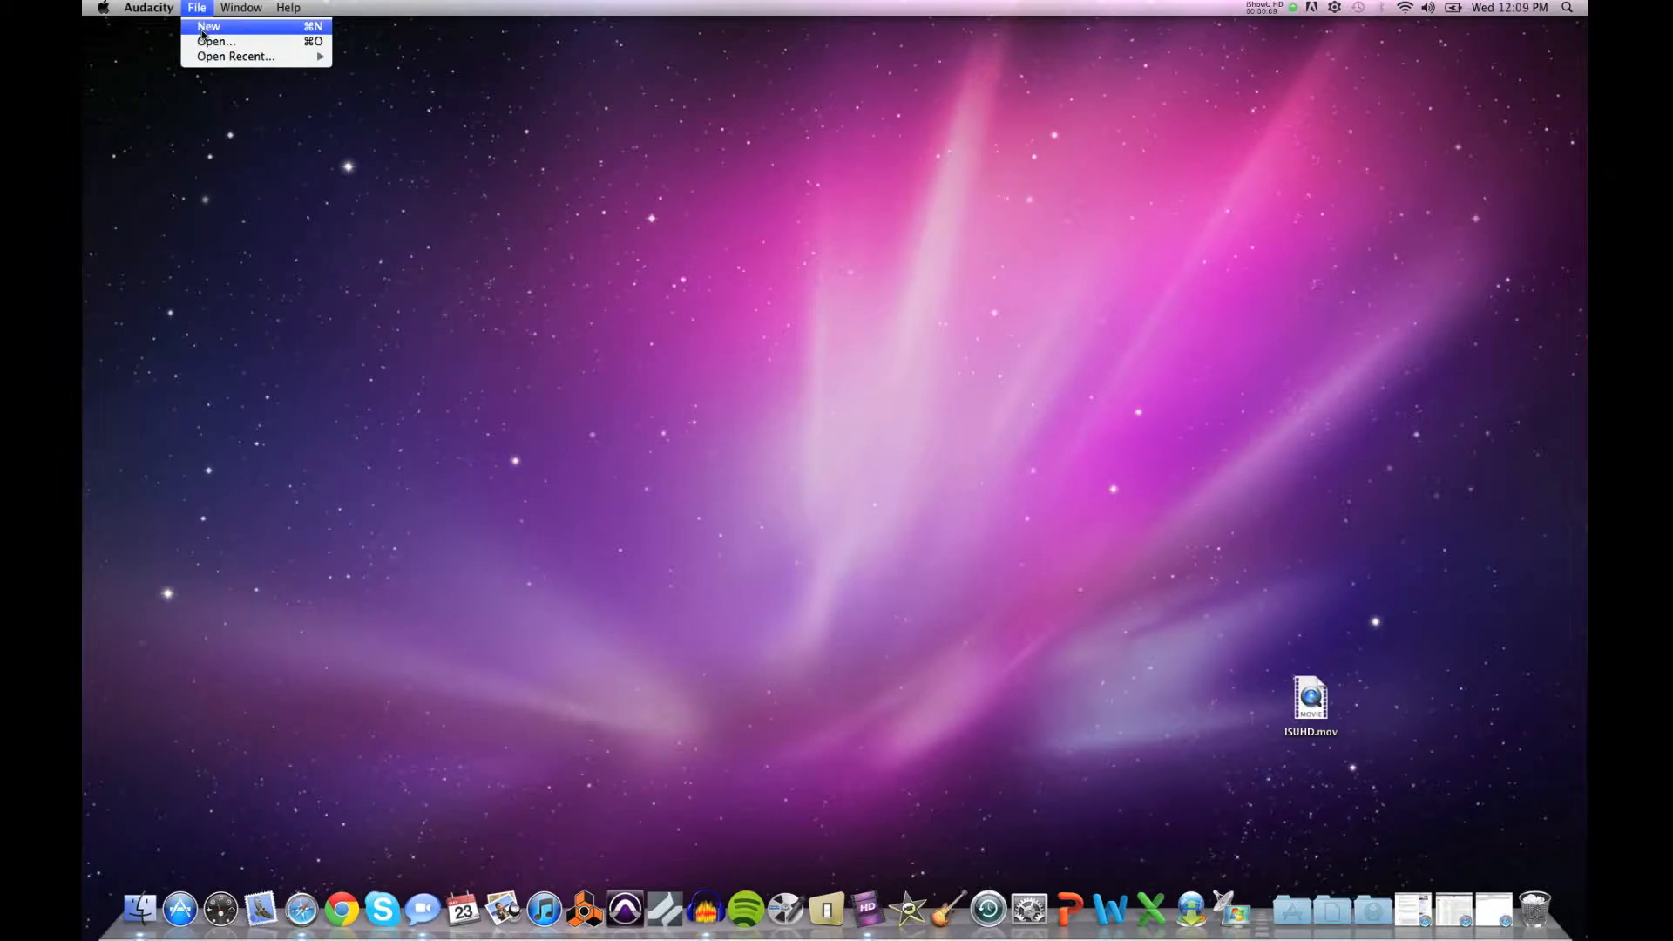
{"action": "left_click", "coordinate": [202, 30]}
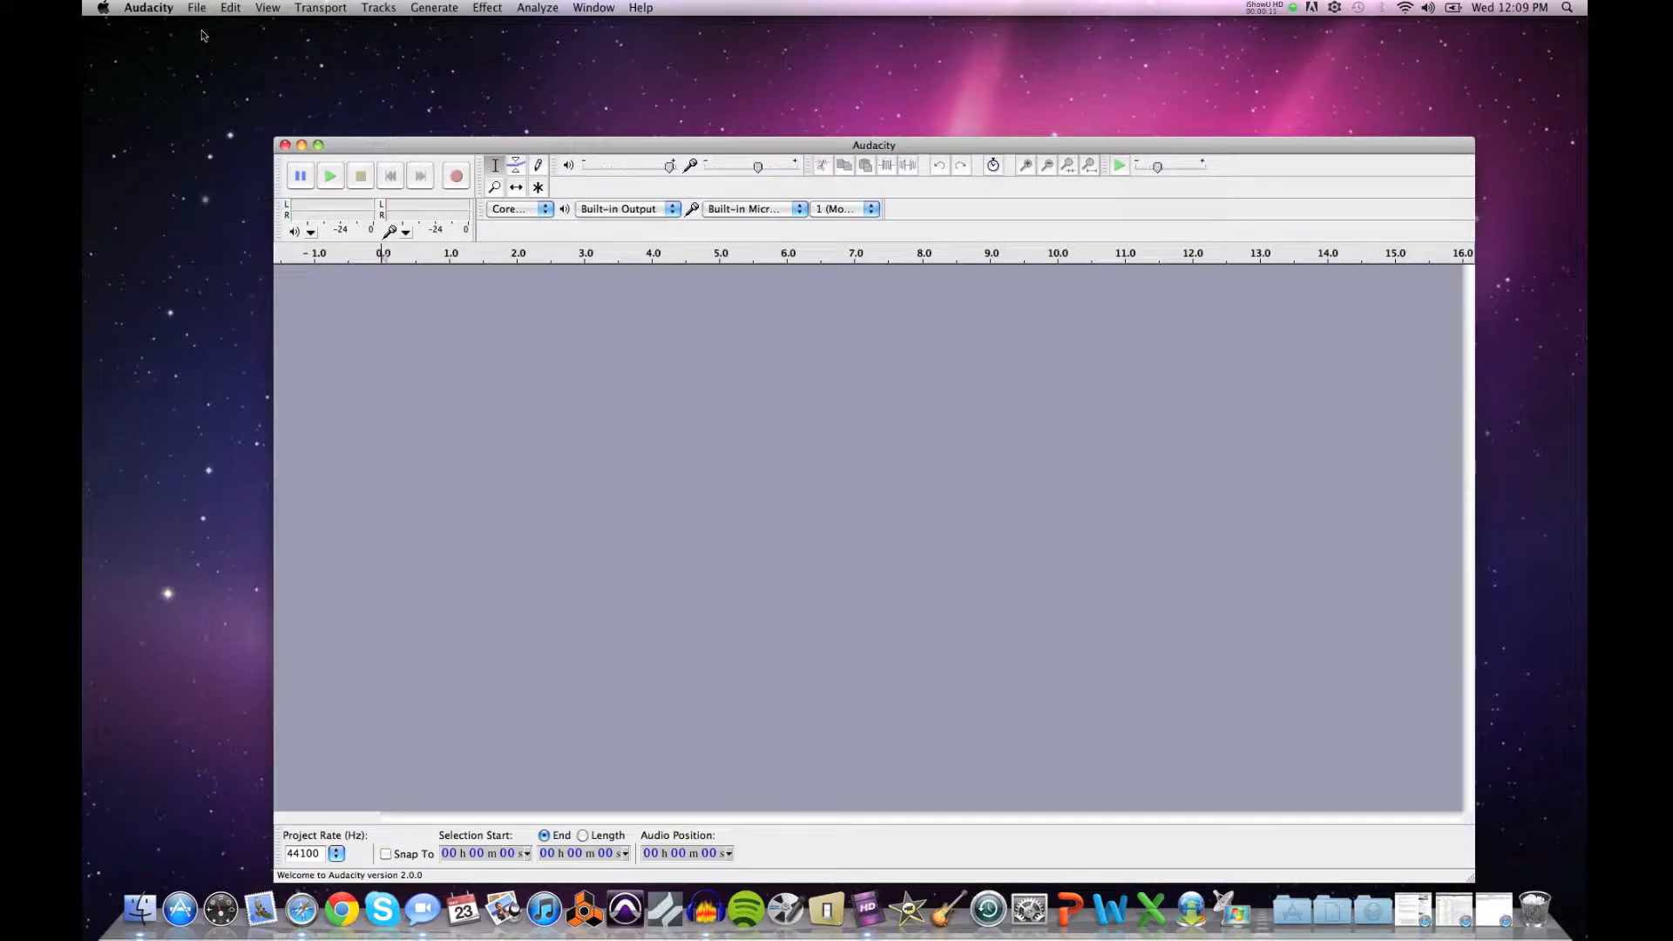
{"action": "left_click_drag", "start_coordinate": [398, 144], "coordinate": [338, 75]}
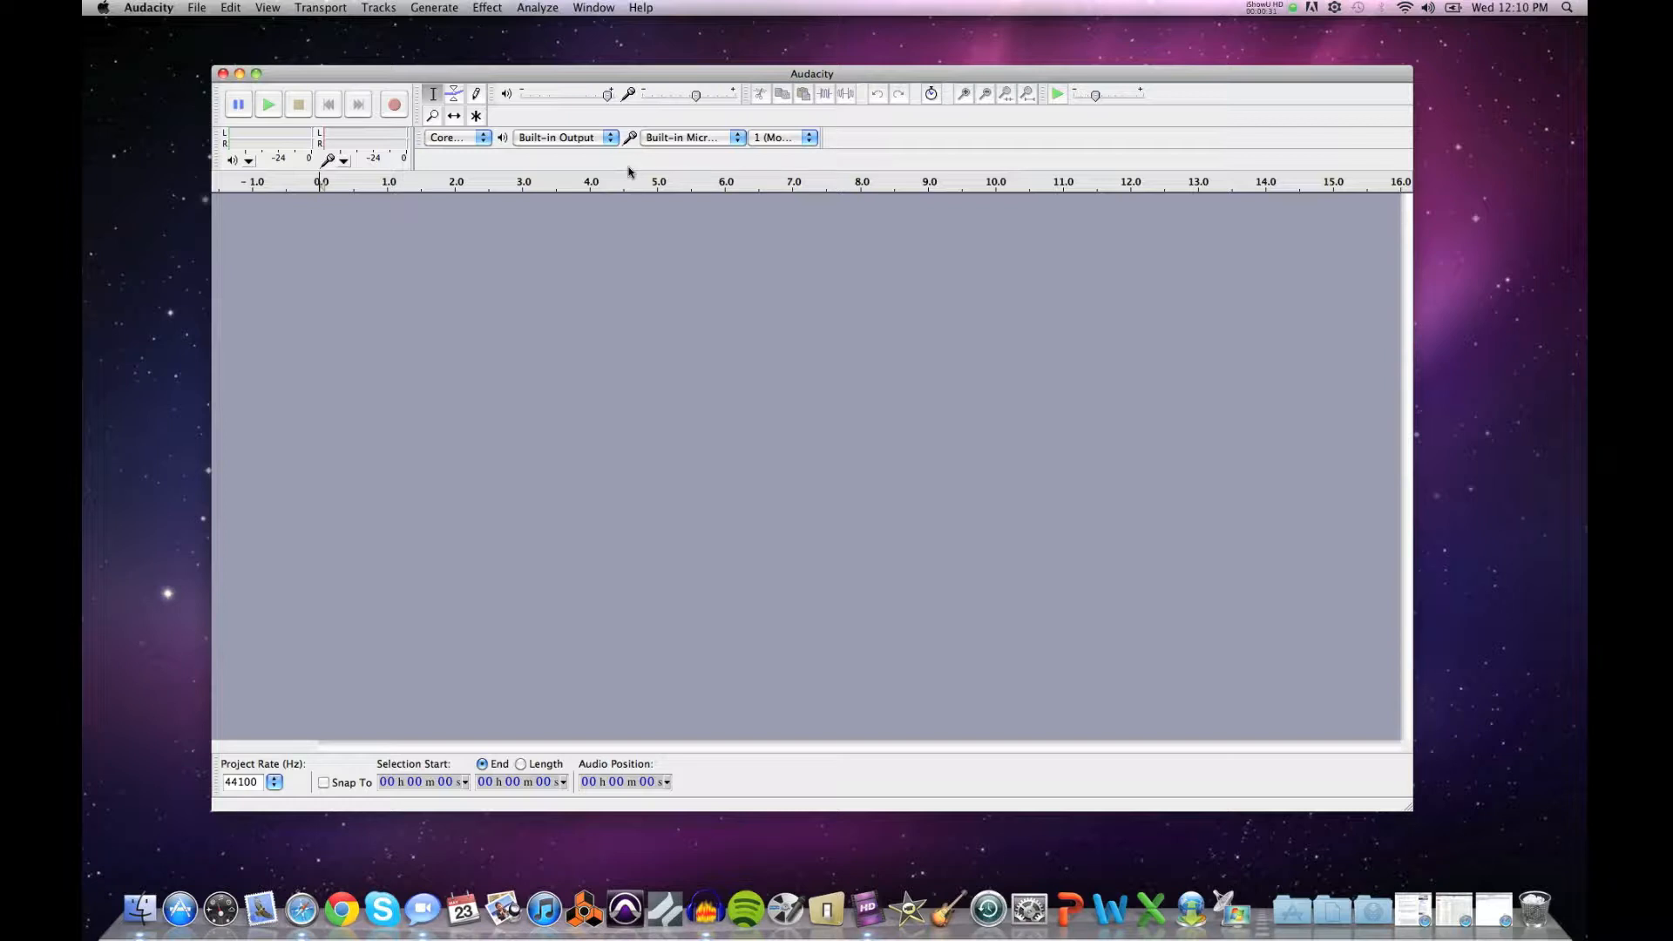
Step: Bring up the Goldfish Crackers script in Safari, move it aside, and arrange the Audacity window in front of it
{"action": "left_click", "coordinate": [1502, 911]}
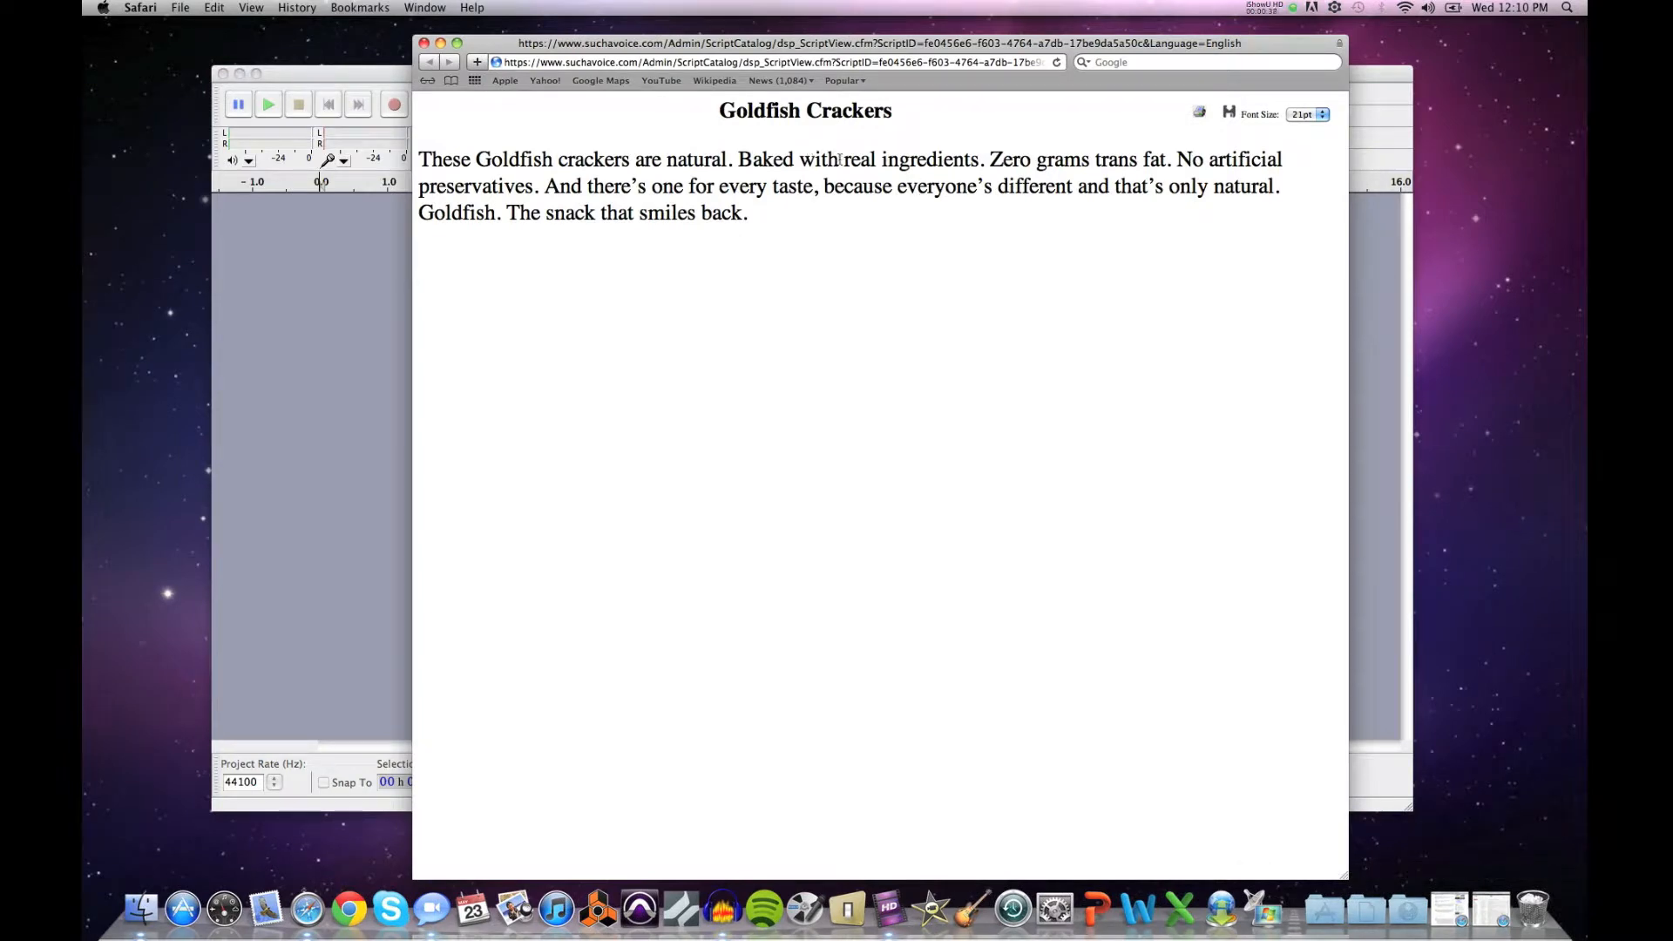
{"action": "left_click_drag", "start_coordinate": [868, 48], "coordinate": [970, 33]}
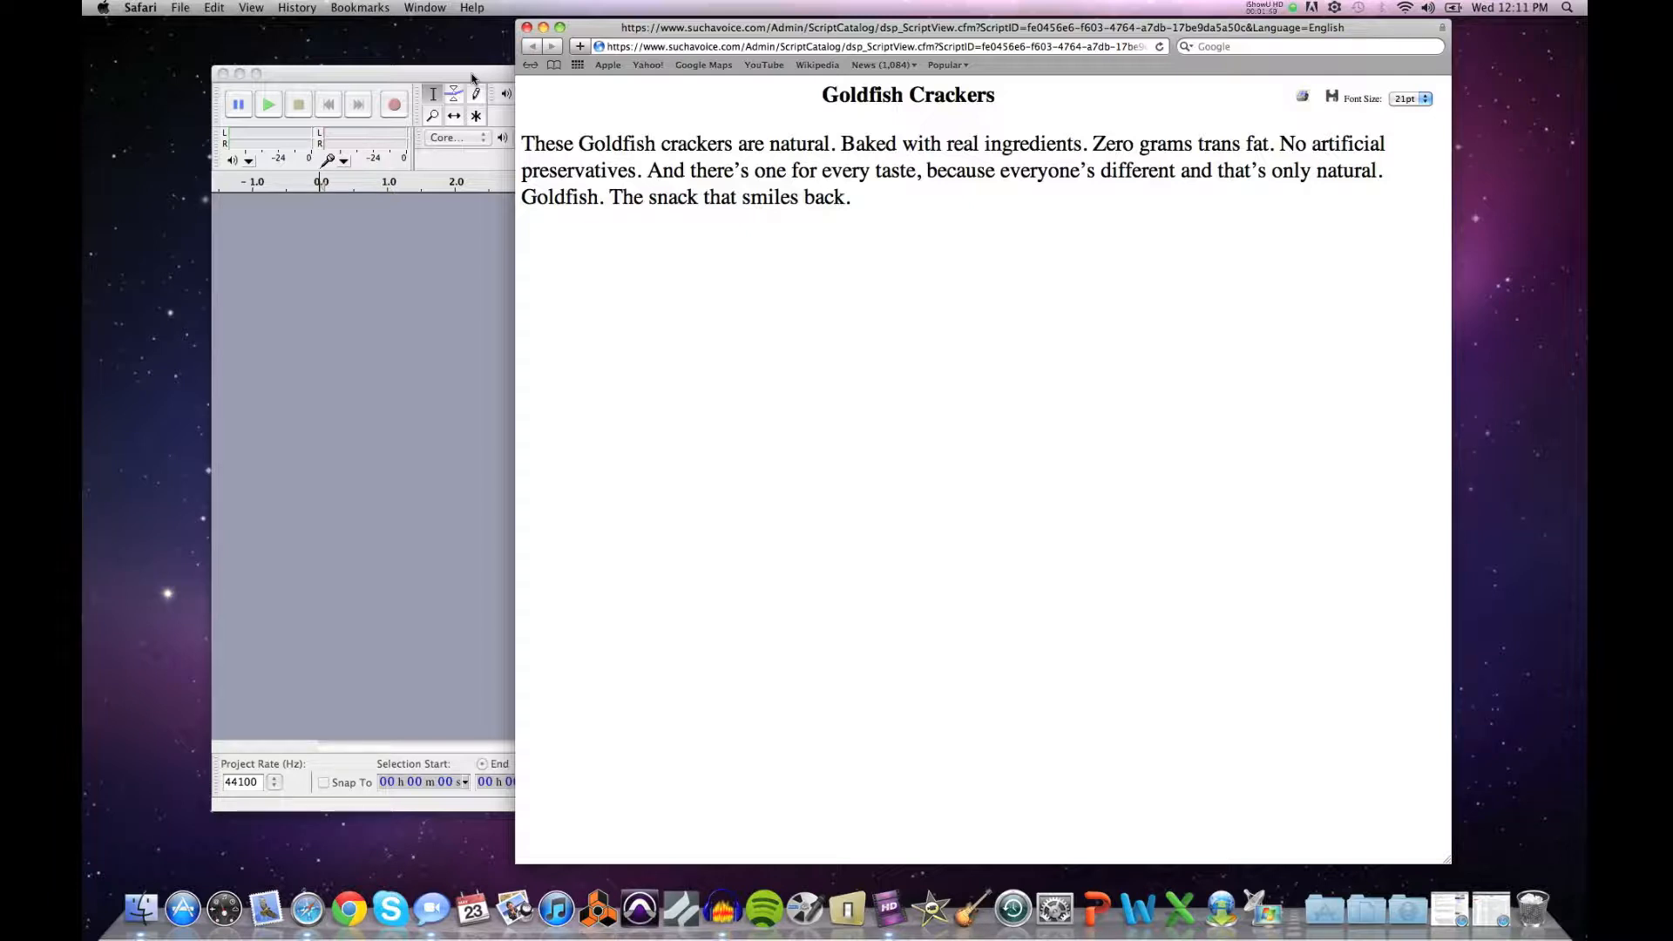
{"action": "left_click", "coordinate": [471, 79]}
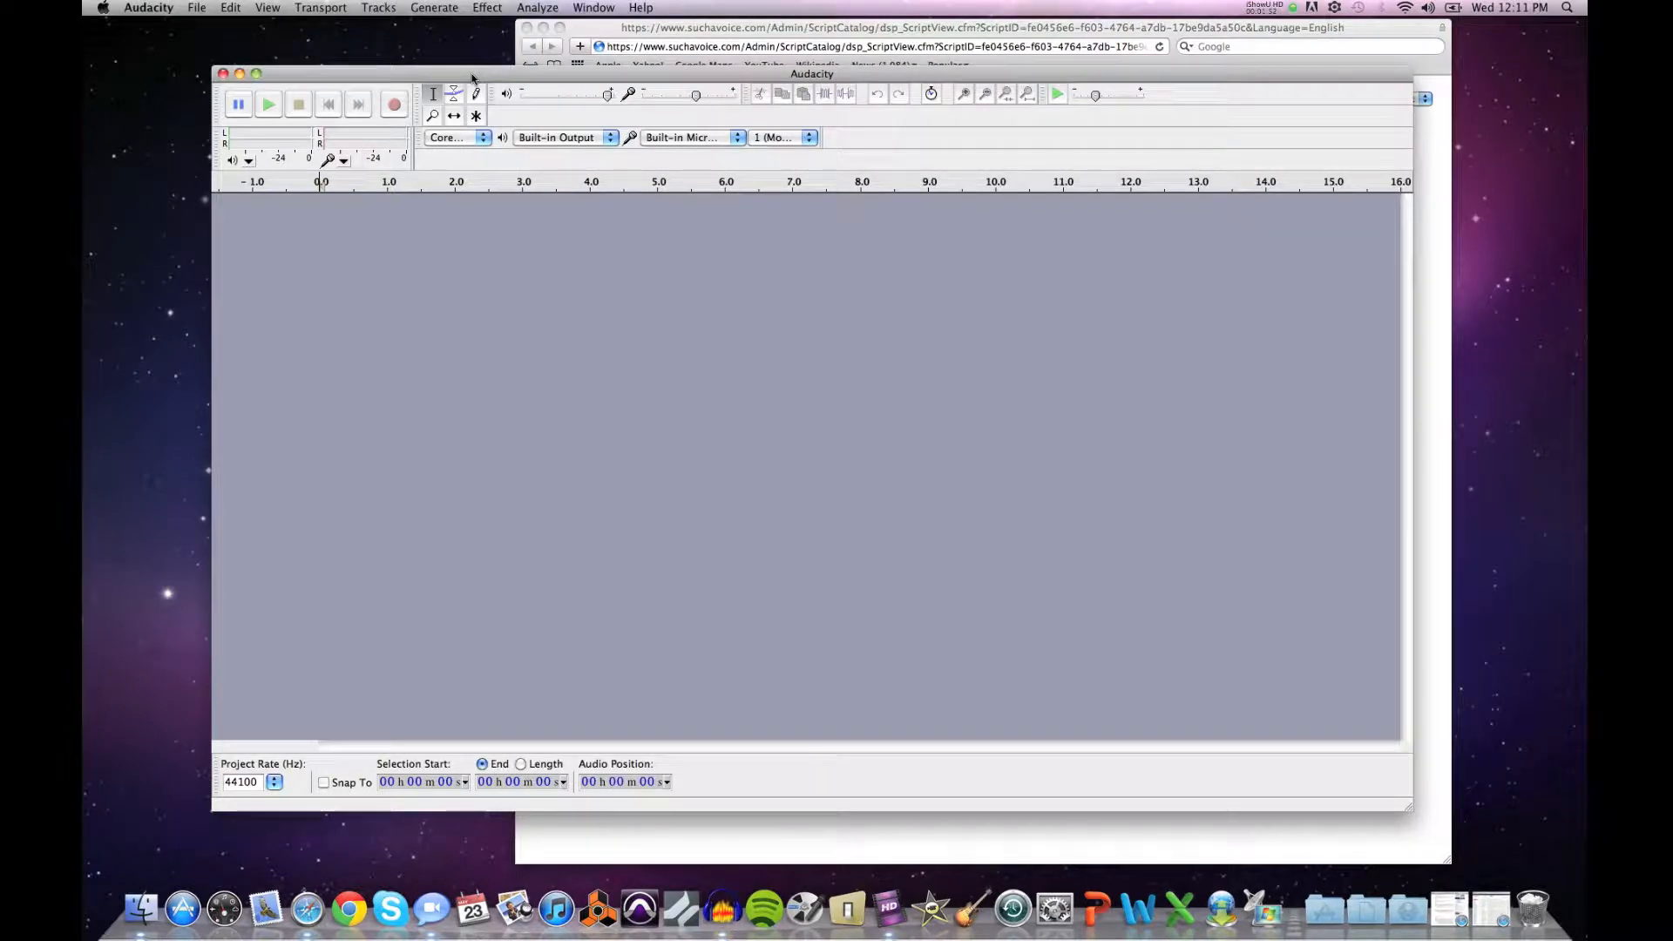
{"action": "left_click_drag", "start_coordinate": [472, 77], "coordinate": [395, 54]}
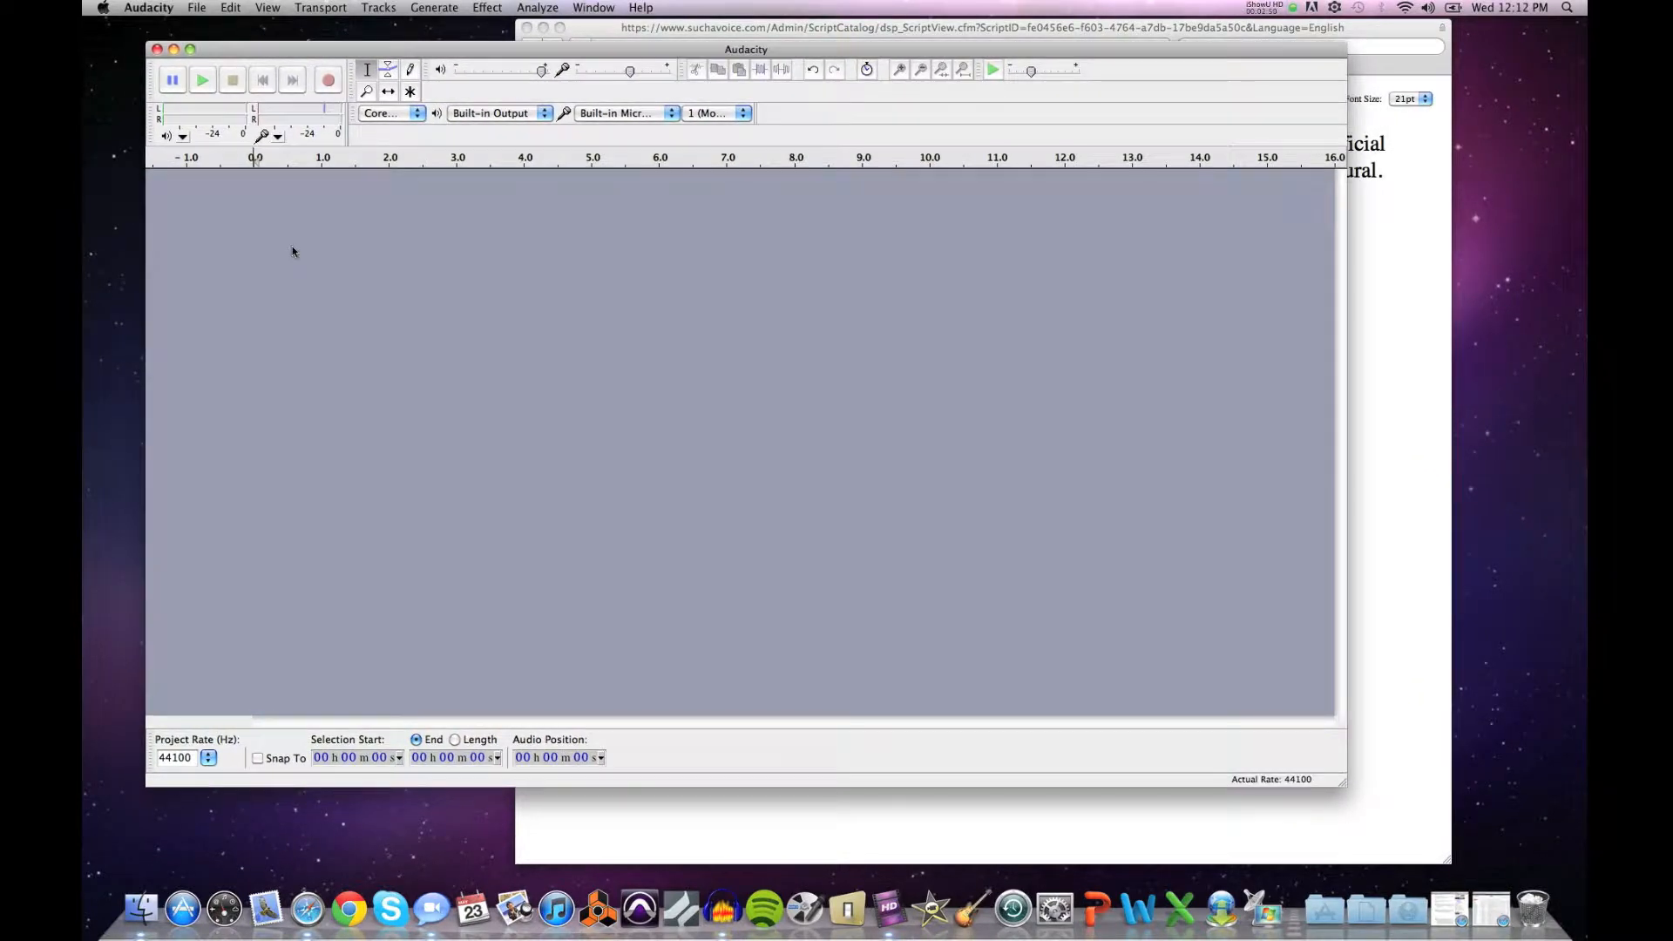
Step: Record a mono voice-over track of about 1 minute 20 seconds, showing the Goldfish Crackers script during the take, and stop recording
{"action": "left_click", "coordinate": [324, 81]}
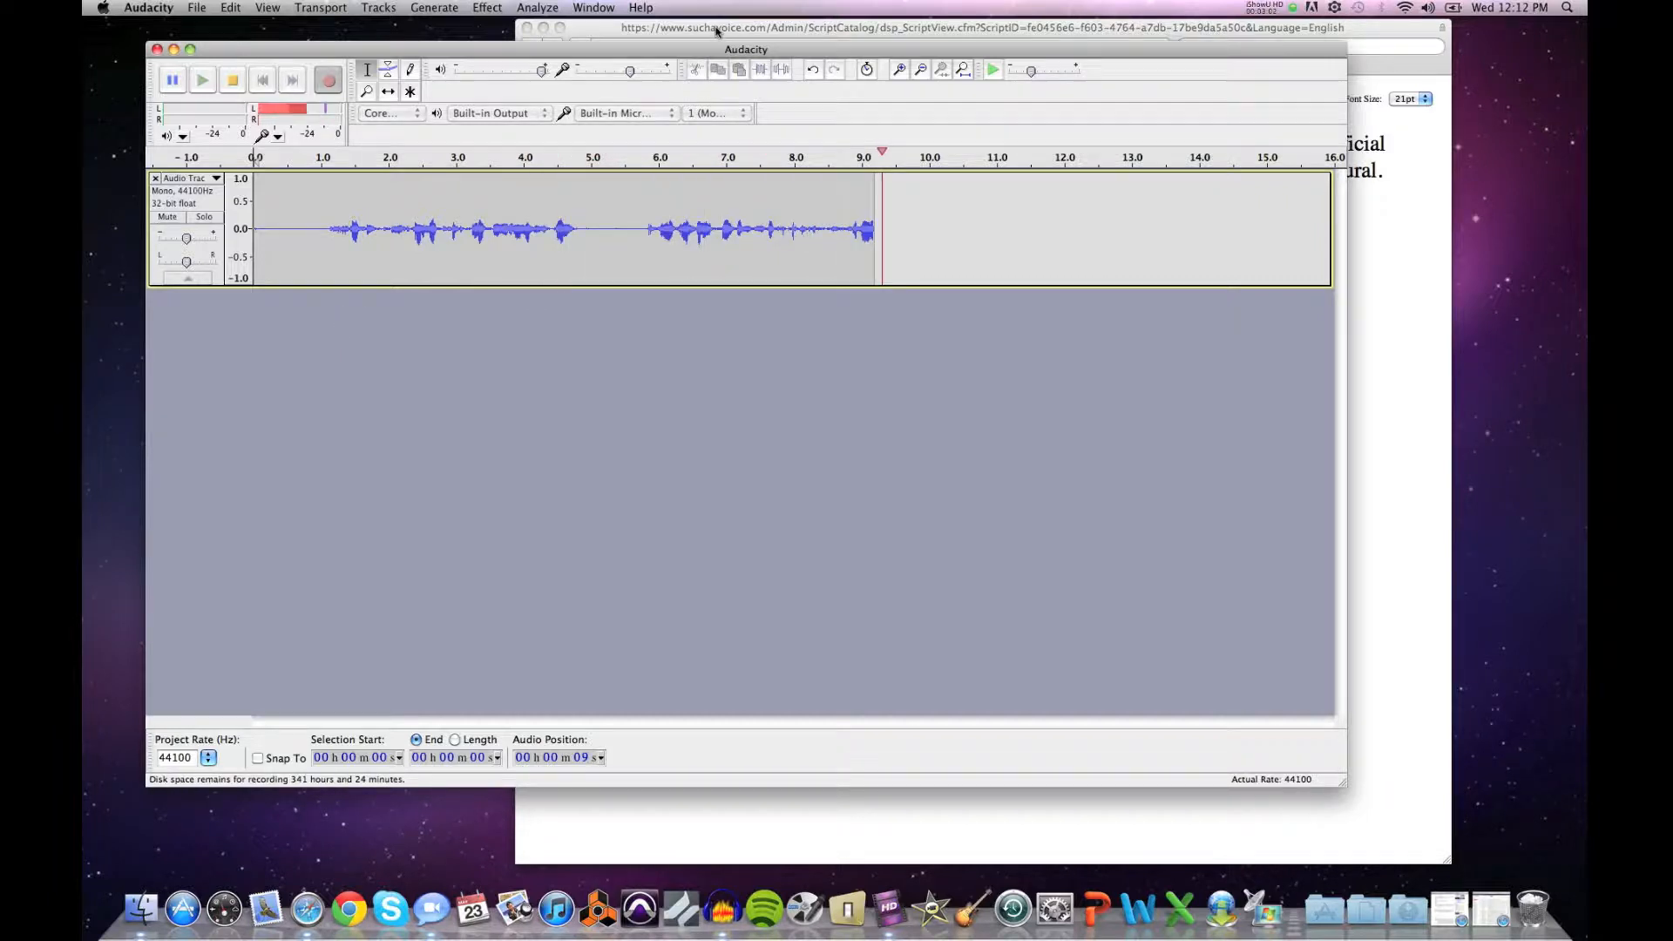
{"action": "left_click", "coordinate": [716, 32]}
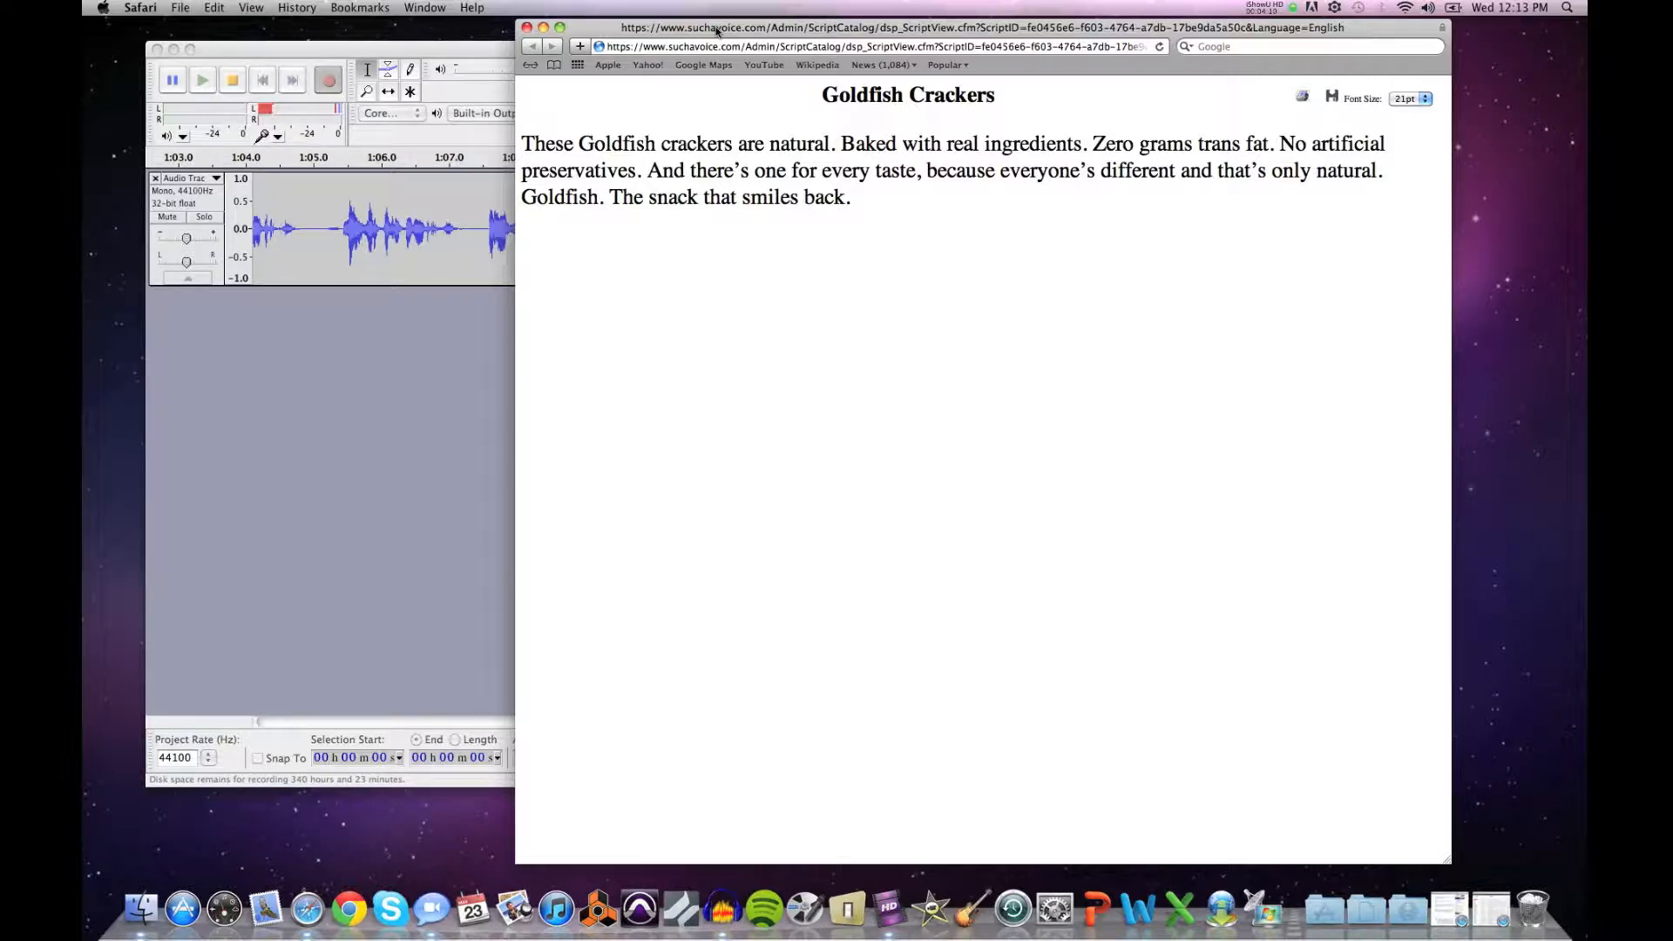
{"action": "left_click", "coordinate": [405, 51]}
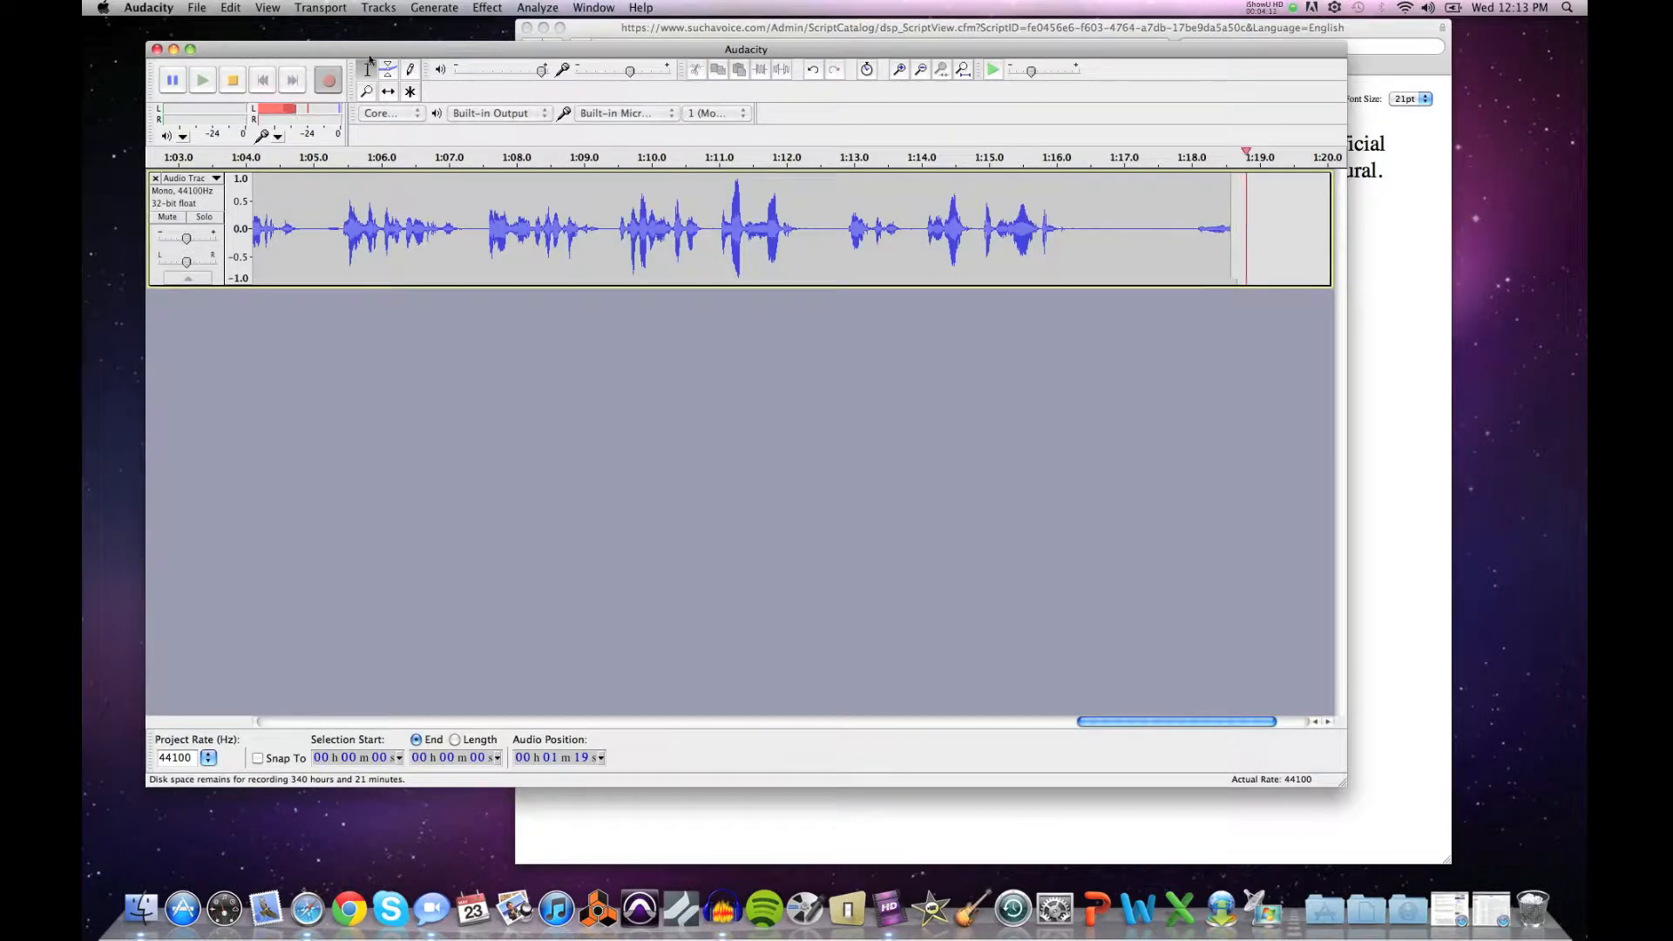
{"action": "left_click", "coordinate": [232, 83]}
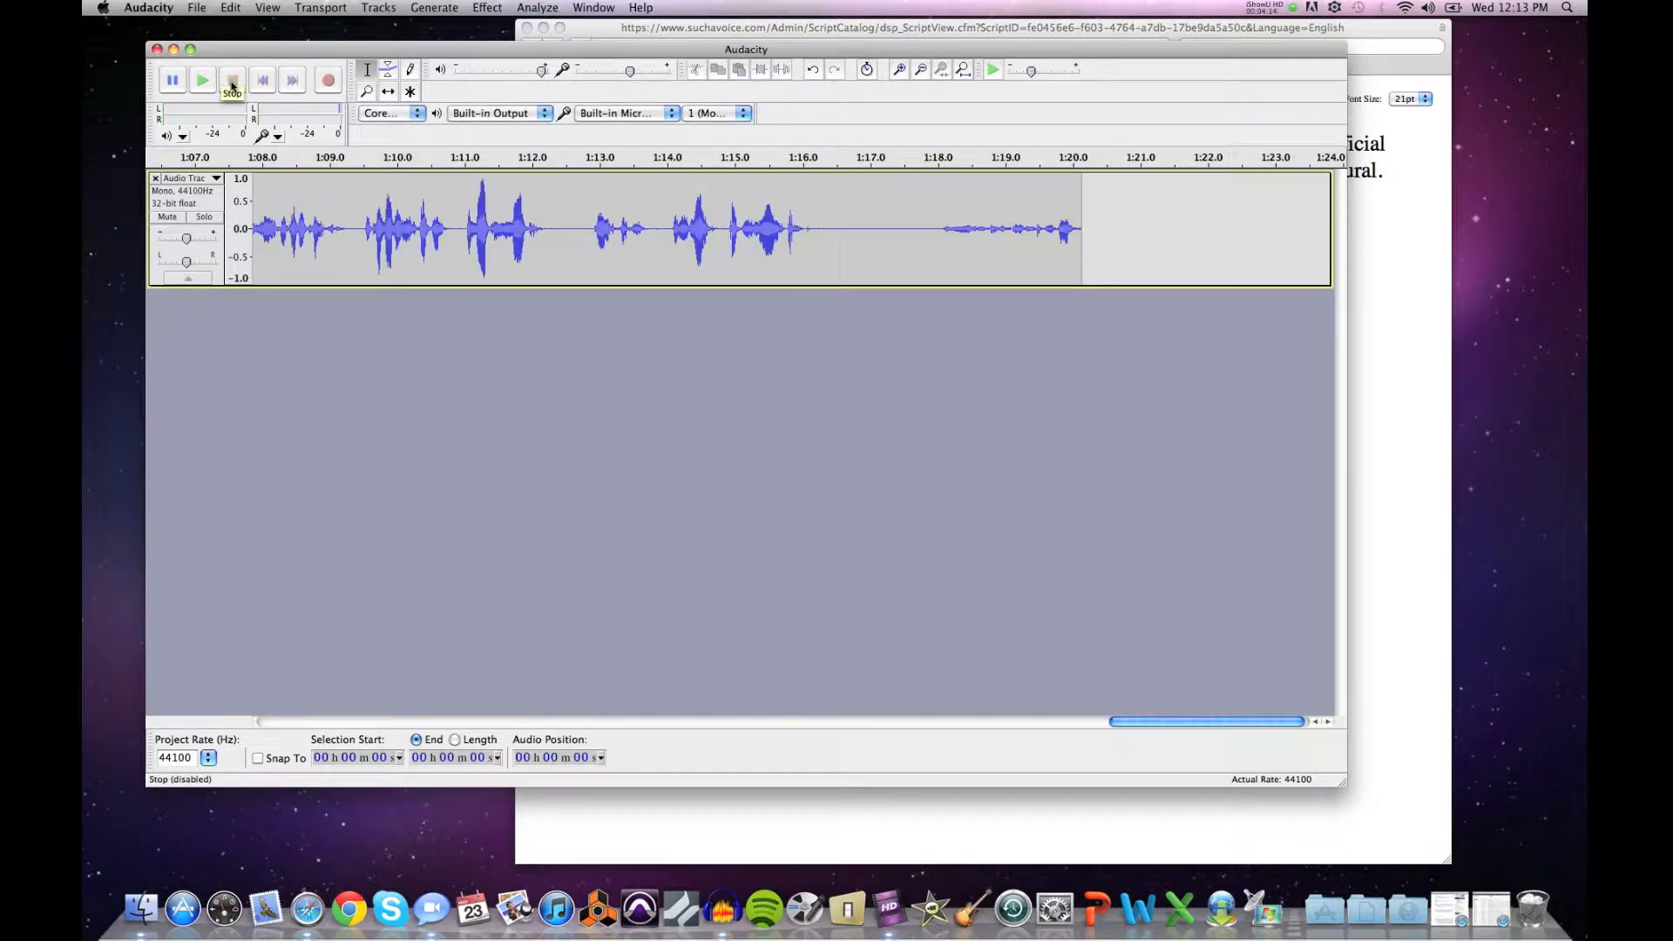
Step: Make the recorded audio track taller to enlarge its waveform and return to the start of the timeline
{"action": "left_click_drag", "start_coordinate": [279, 287], "coordinate": [249, 483]}
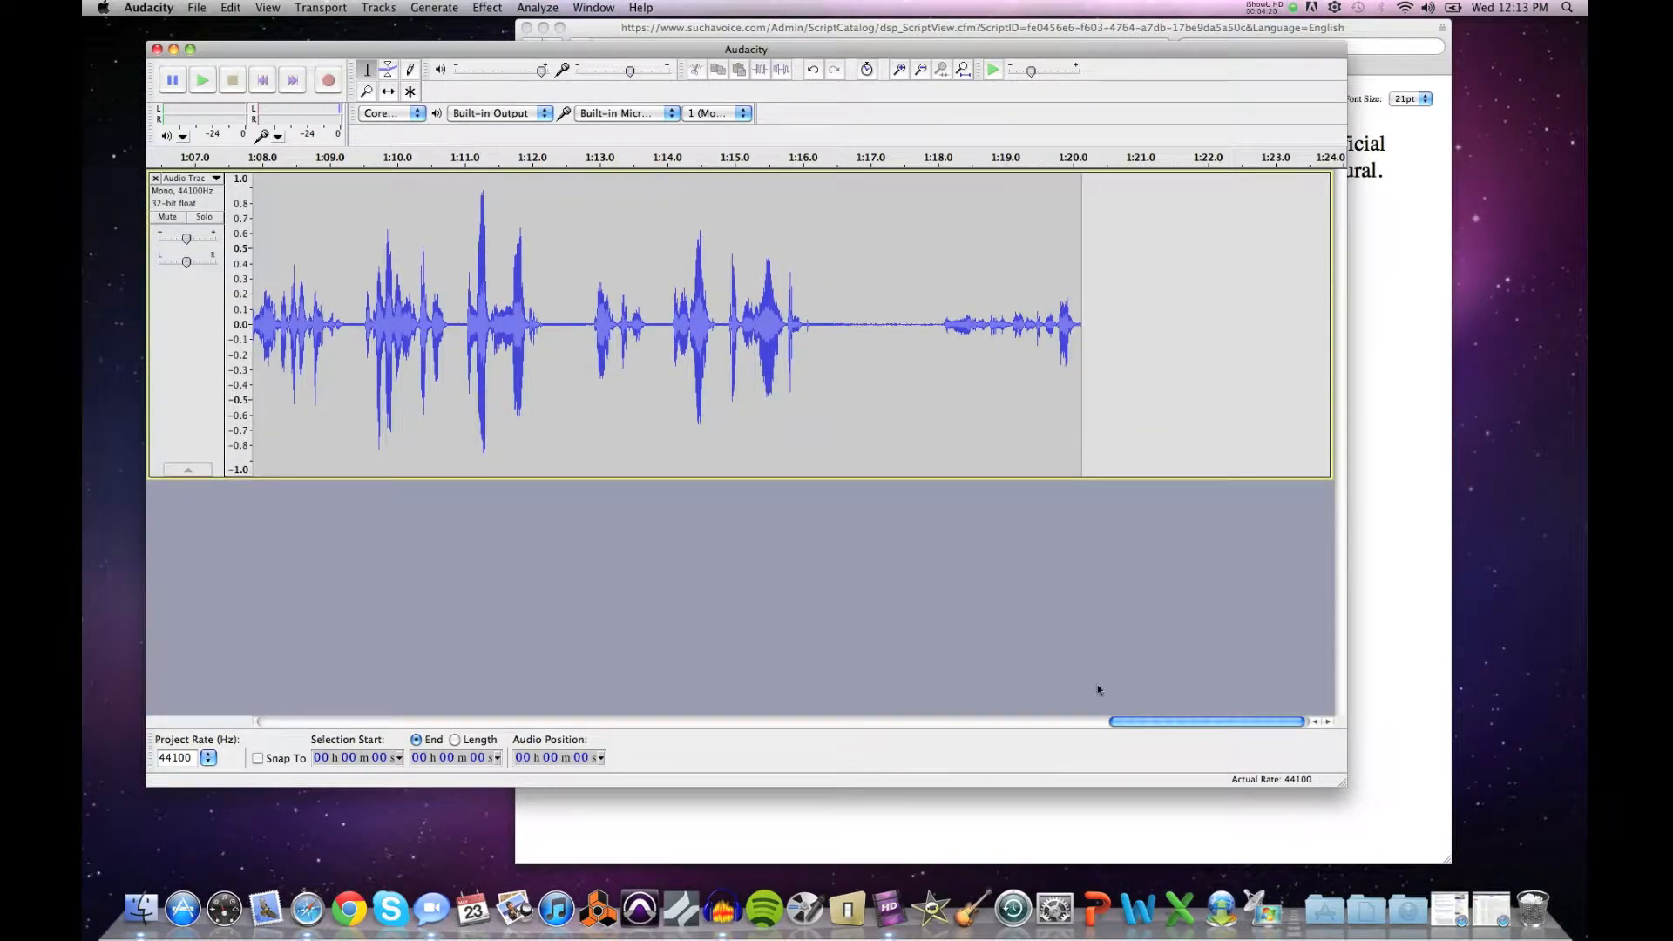
{"action": "left_click_drag", "start_coordinate": [1151, 722], "coordinate": [279, 717]}
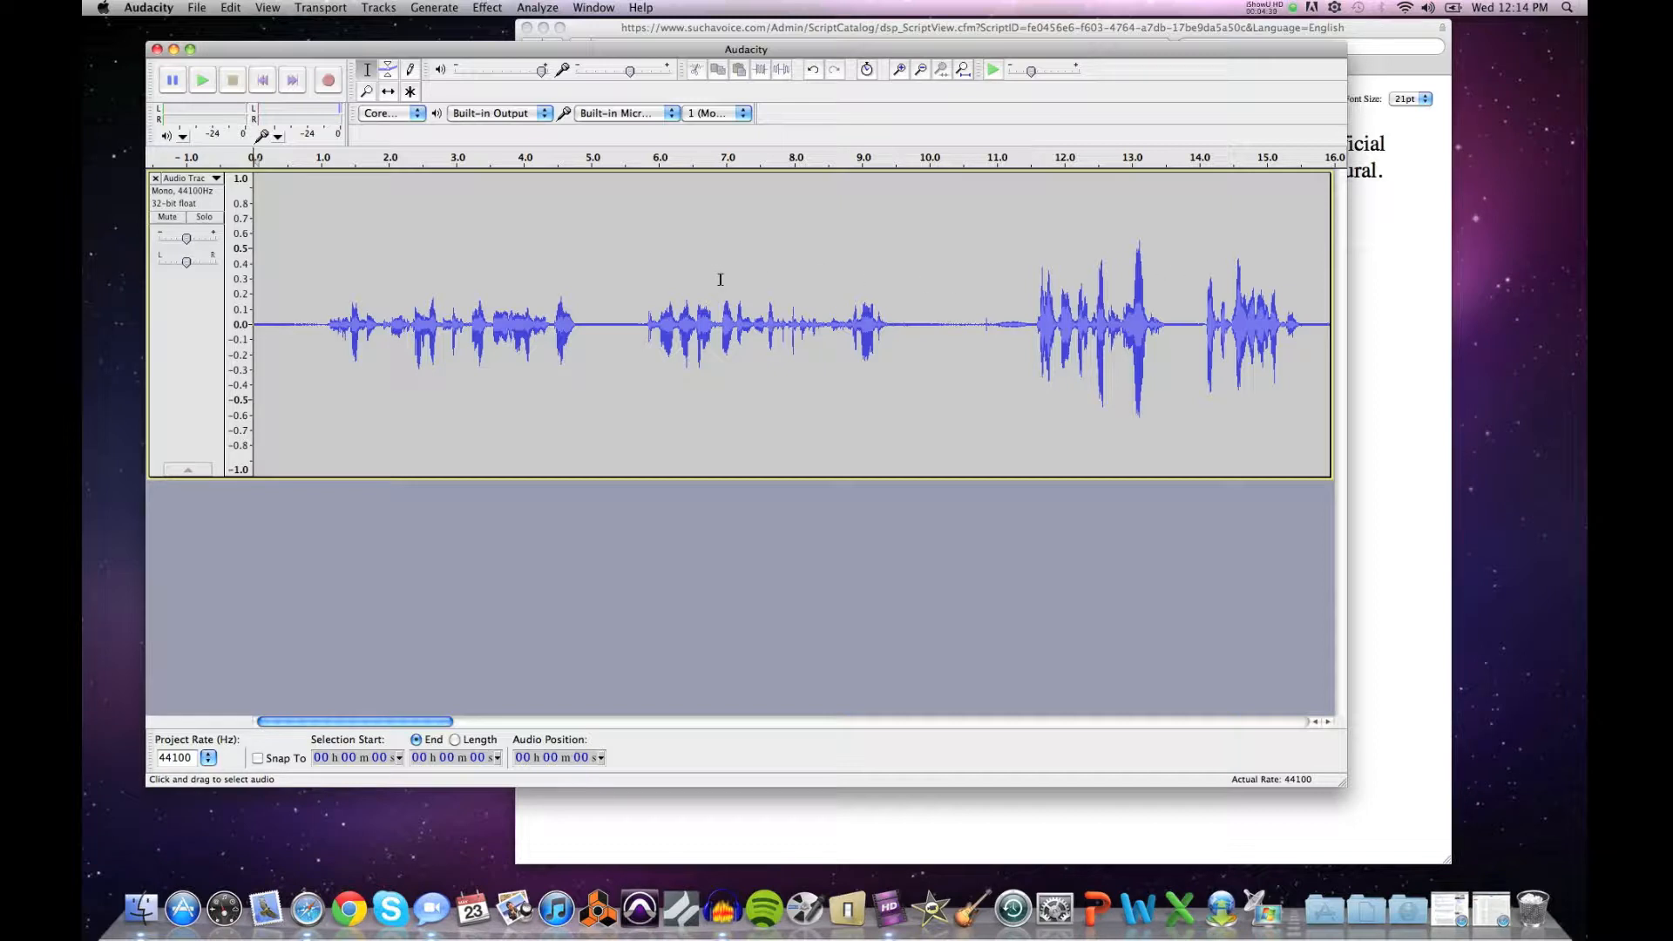
Step: Use the Zoom tool to magnify the waveform at about 2.3 seconds down to individual peaks
{"action": "left_click", "coordinate": [366, 93]}
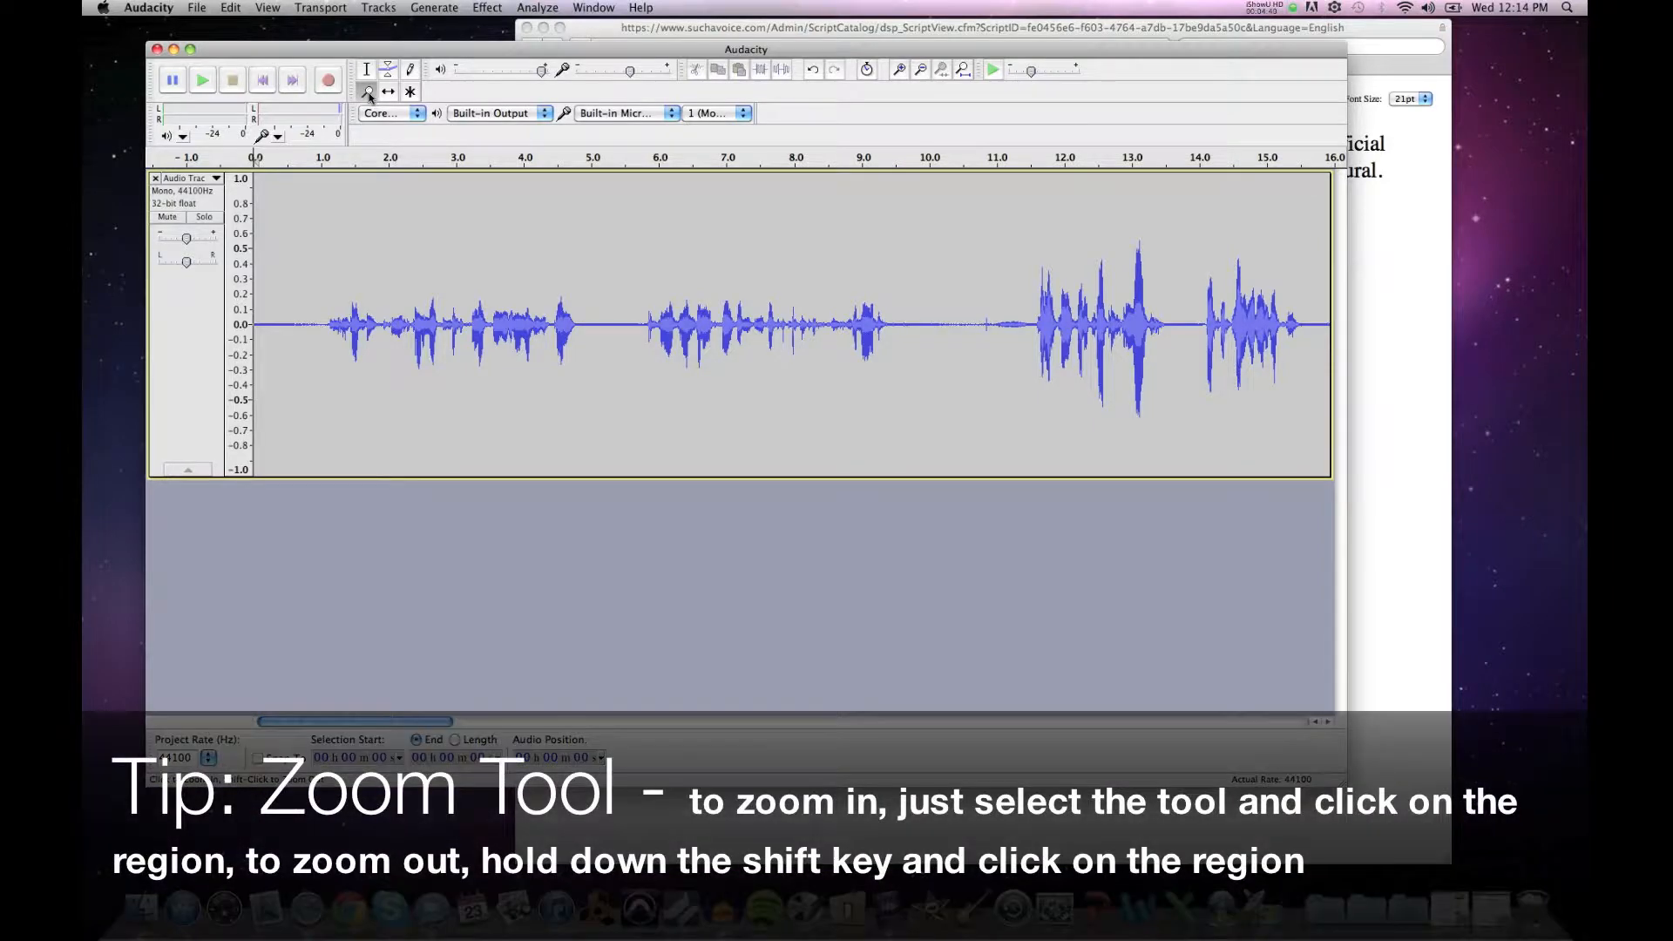
{"action": "left_click", "coordinate": [406, 284]}
{"action": "left_click", "coordinate": [406, 283]}
{"action": "left_click", "coordinate": [406, 283]}
{"action": "left_click", "coordinate": [406, 283]}
{"action": "left_click", "coordinate": [406, 284]}
{"action": "left_click", "coordinate": [406, 284]}
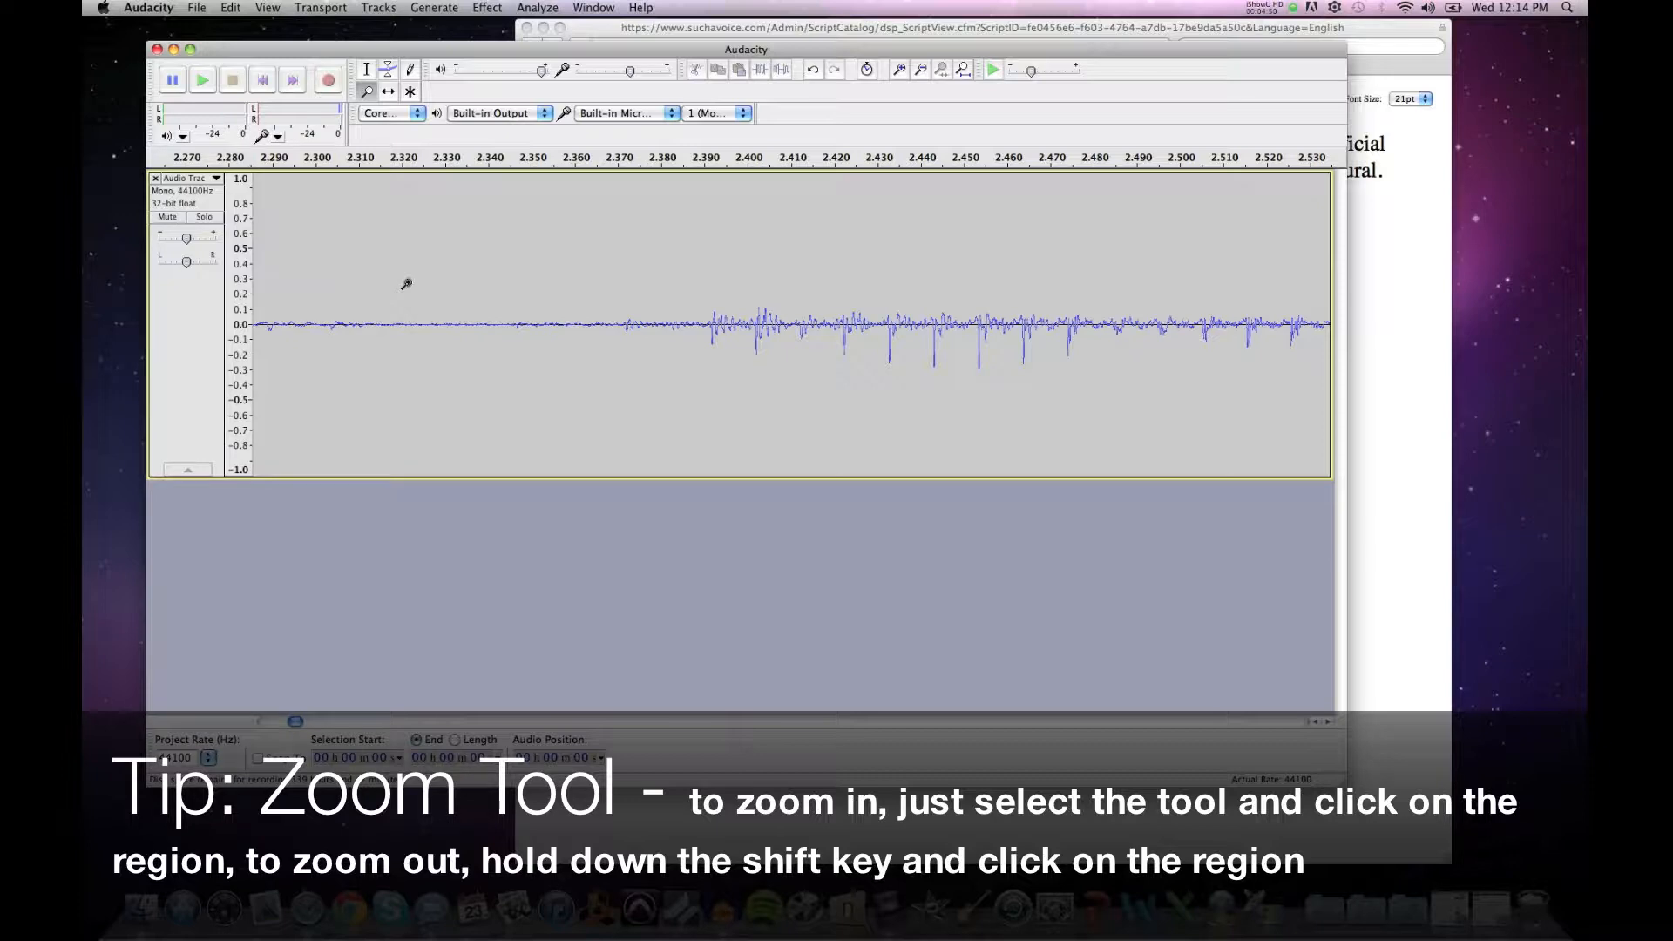
Step: Zoom back out with the Zoom tool until the first 16 seconds of the track are in view
{"action": "key", "text": "shift"}
{"action": "left_click", "coordinate": [406, 283], "text": "shift"}
{"action": "left_click", "coordinate": [406, 283], "text": "shift"}
{"action": "left_click", "coordinate": [406, 284], "text": "shift"}
{"action": "left_click", "coordinate": [406, 283], "text": "shift"}
{"action": "left_click", "coordinate": [406, 283], "text": "shift"}
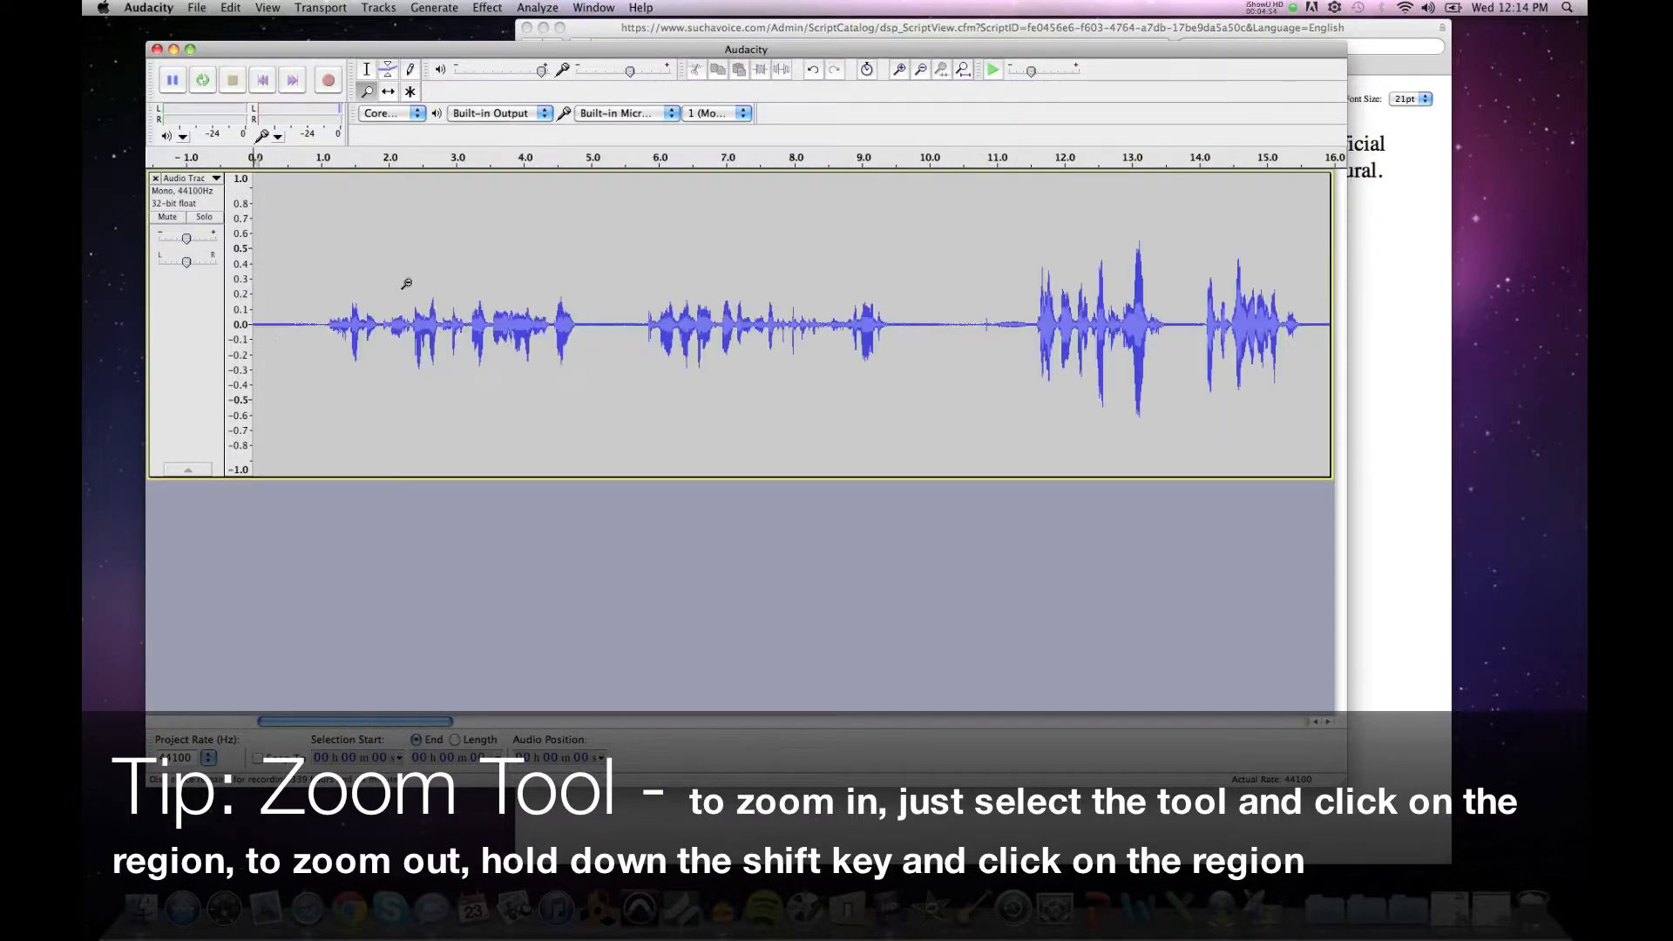
Step: Zoom out with the Zoom tool until the whole recording is in view
{"action": "left_click", "coordinate": [406, 284], "text": "shift"}
{"action": "left_click", "coordinate": [406, 283], "text": "shift"}
{"action": "left_click", "coordinate": [406, 283], "text": "shift"}
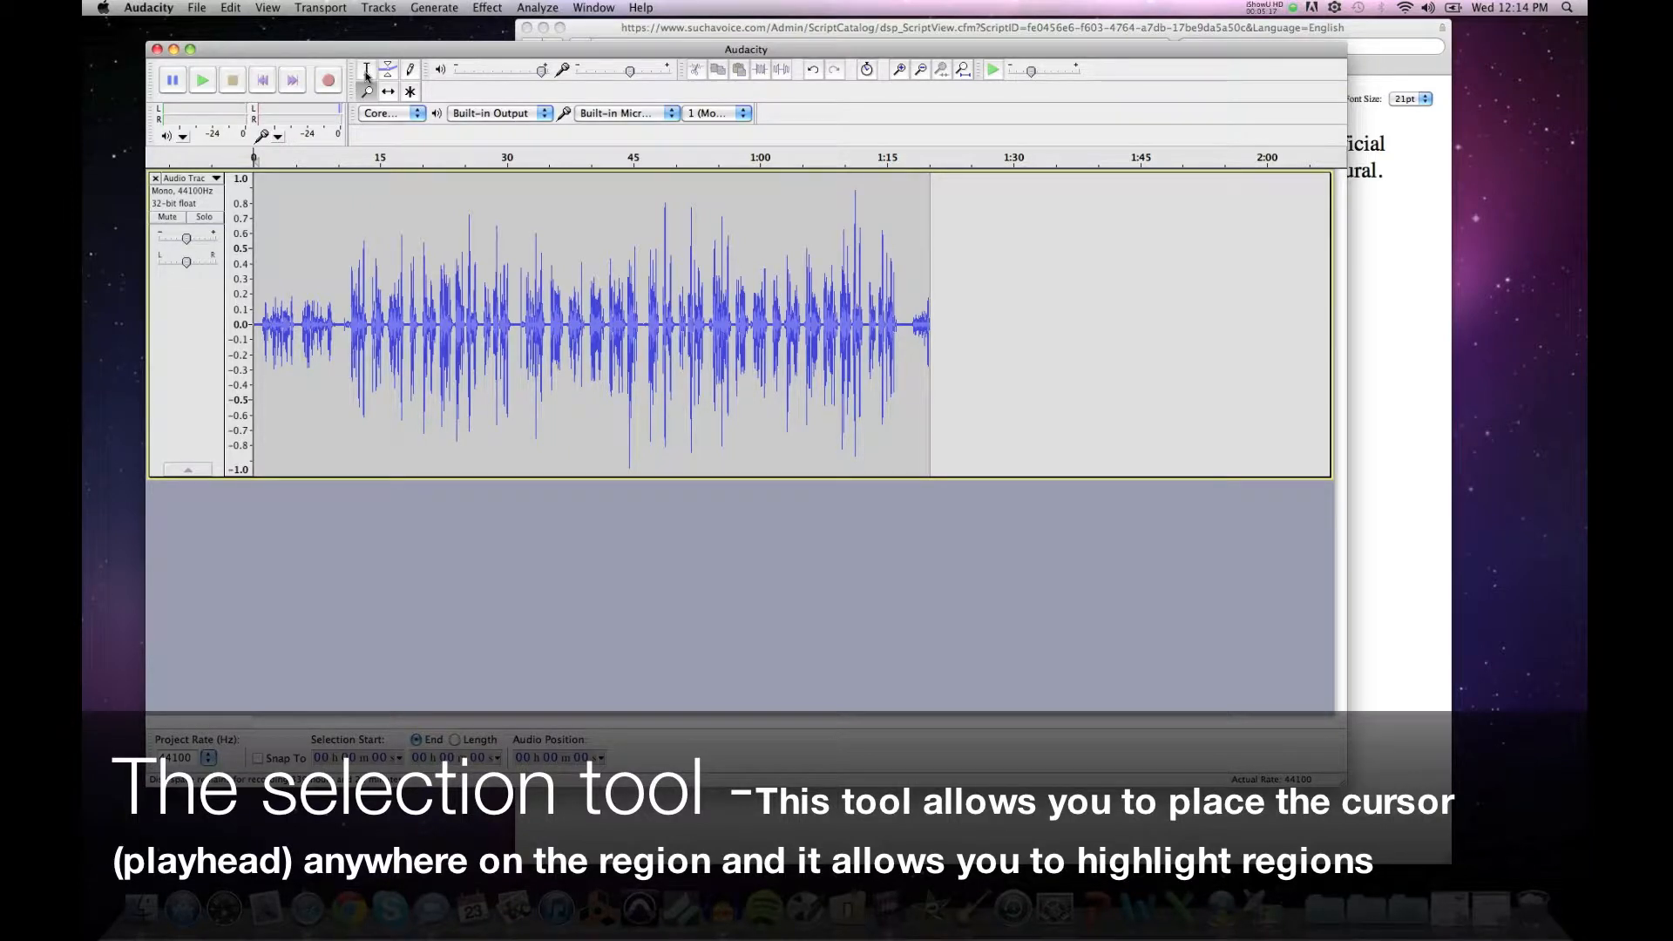
Step: Place the playhead at various points along the recording with the Selection tool, between about 5 and 60 seconds
{"action": "left_click", "coordinate": [314, 231]}
{"action": "left_click", "coordinate": [428, 231]}
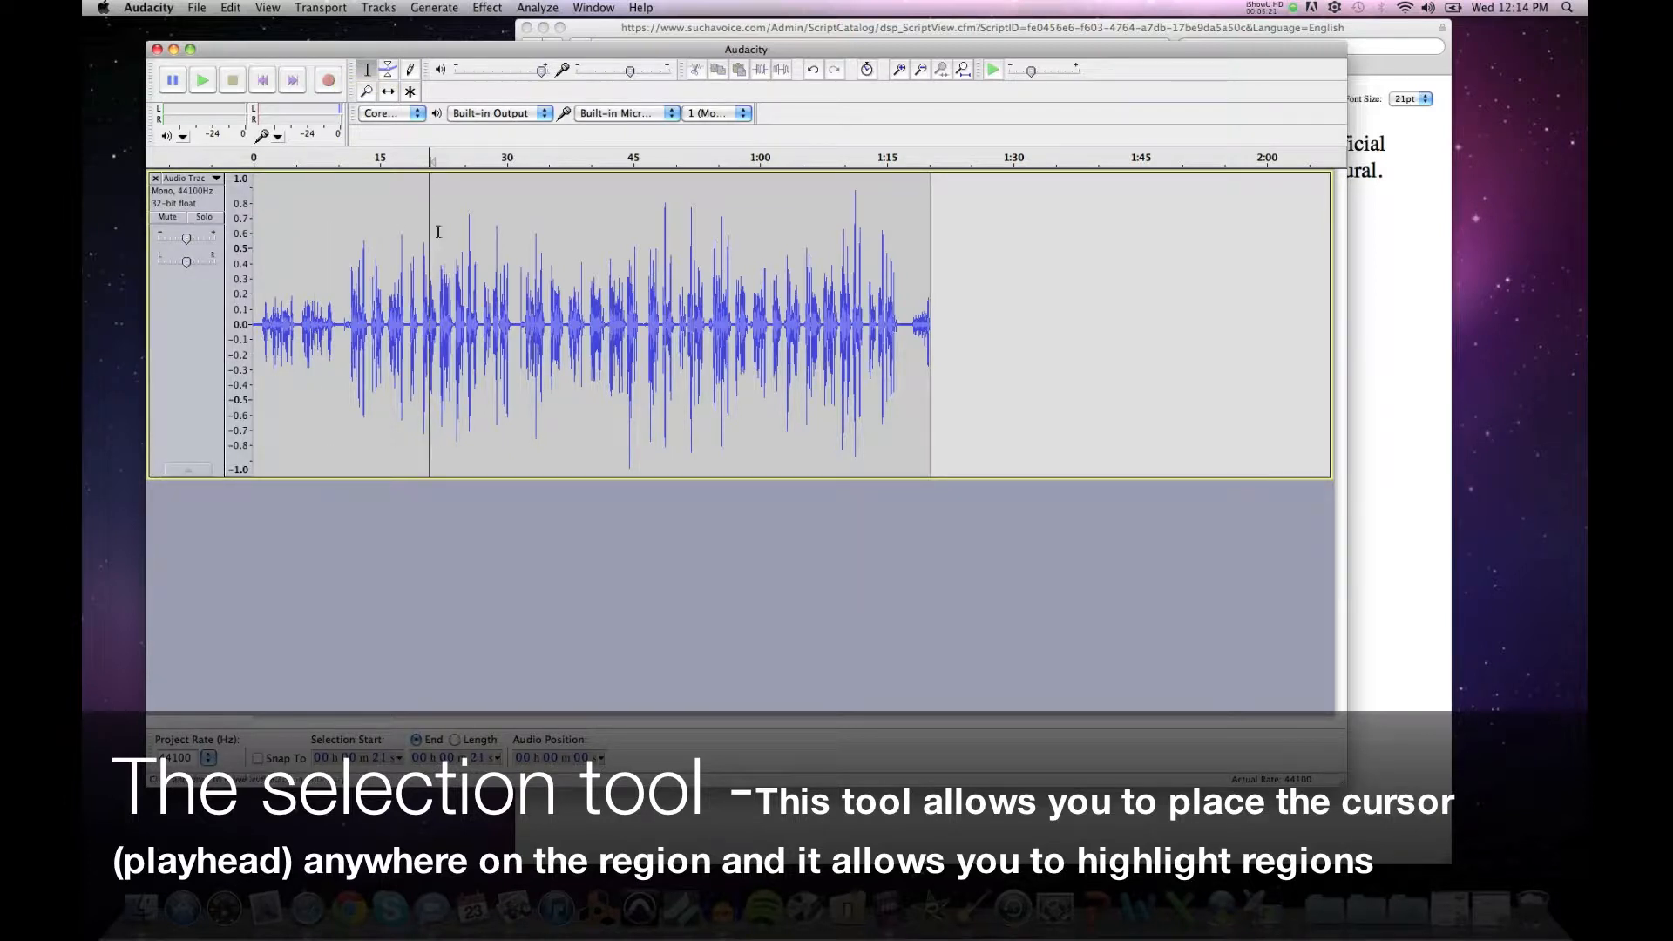
{"action": "left_click", "coordinate": [605, 249]}
{"action": "left_click", "coordinate": [751, 255]}
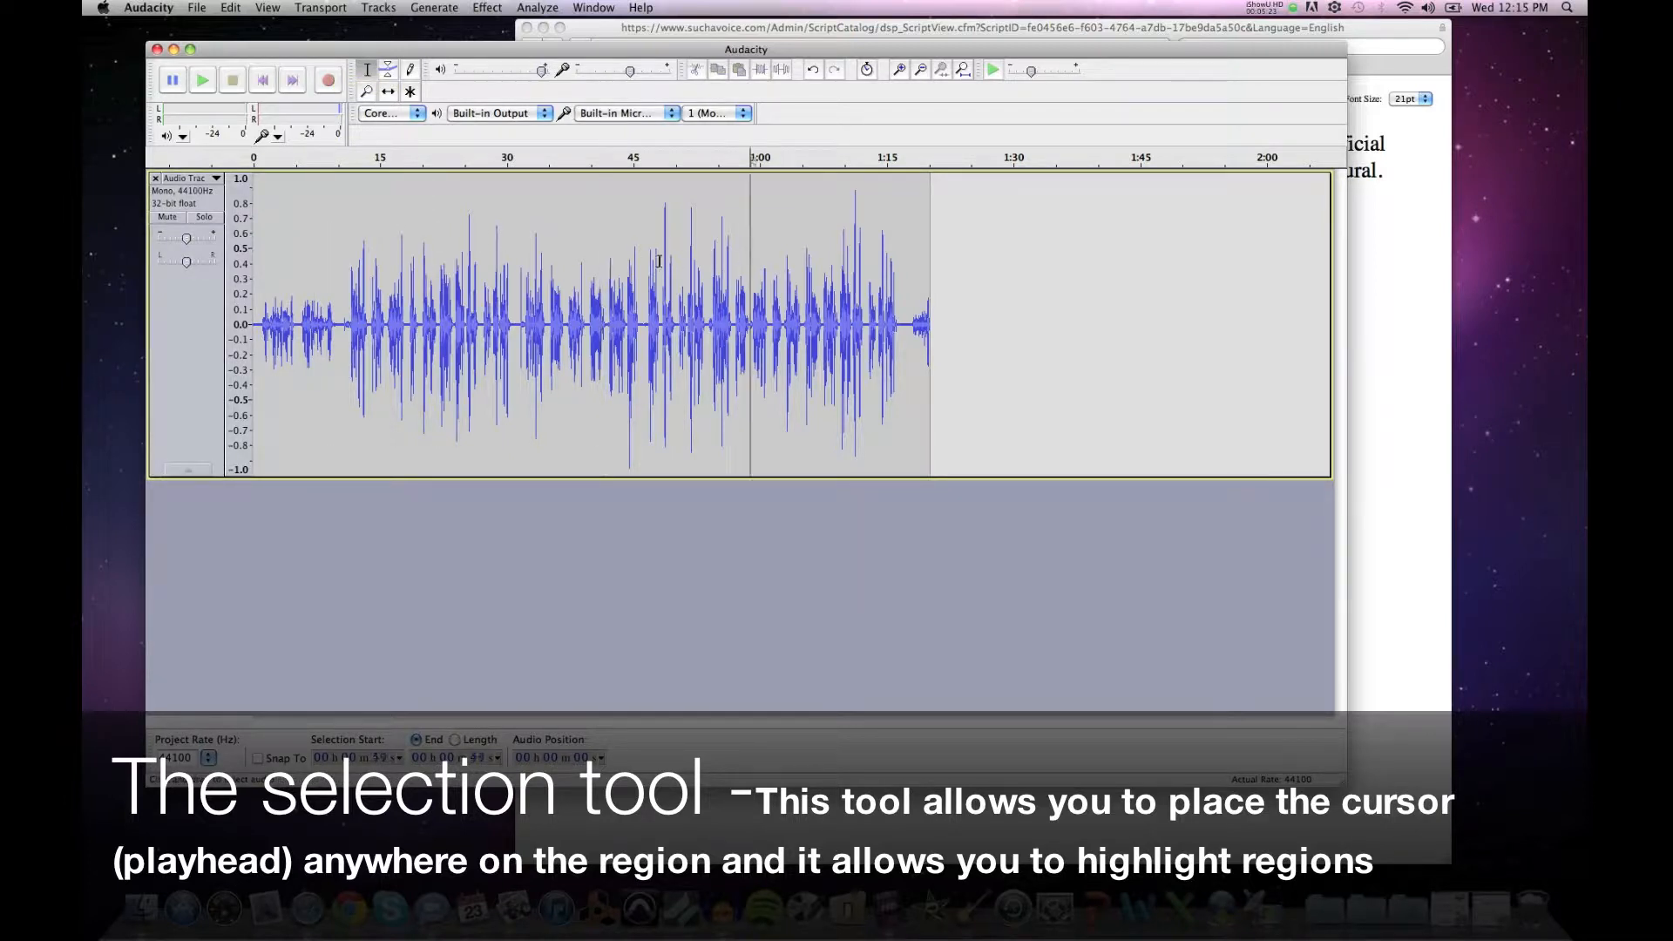
{"action": "left_click", "coordinate": [596, 263]}
{"action": "left_click", "coordinate": [421, 265]}
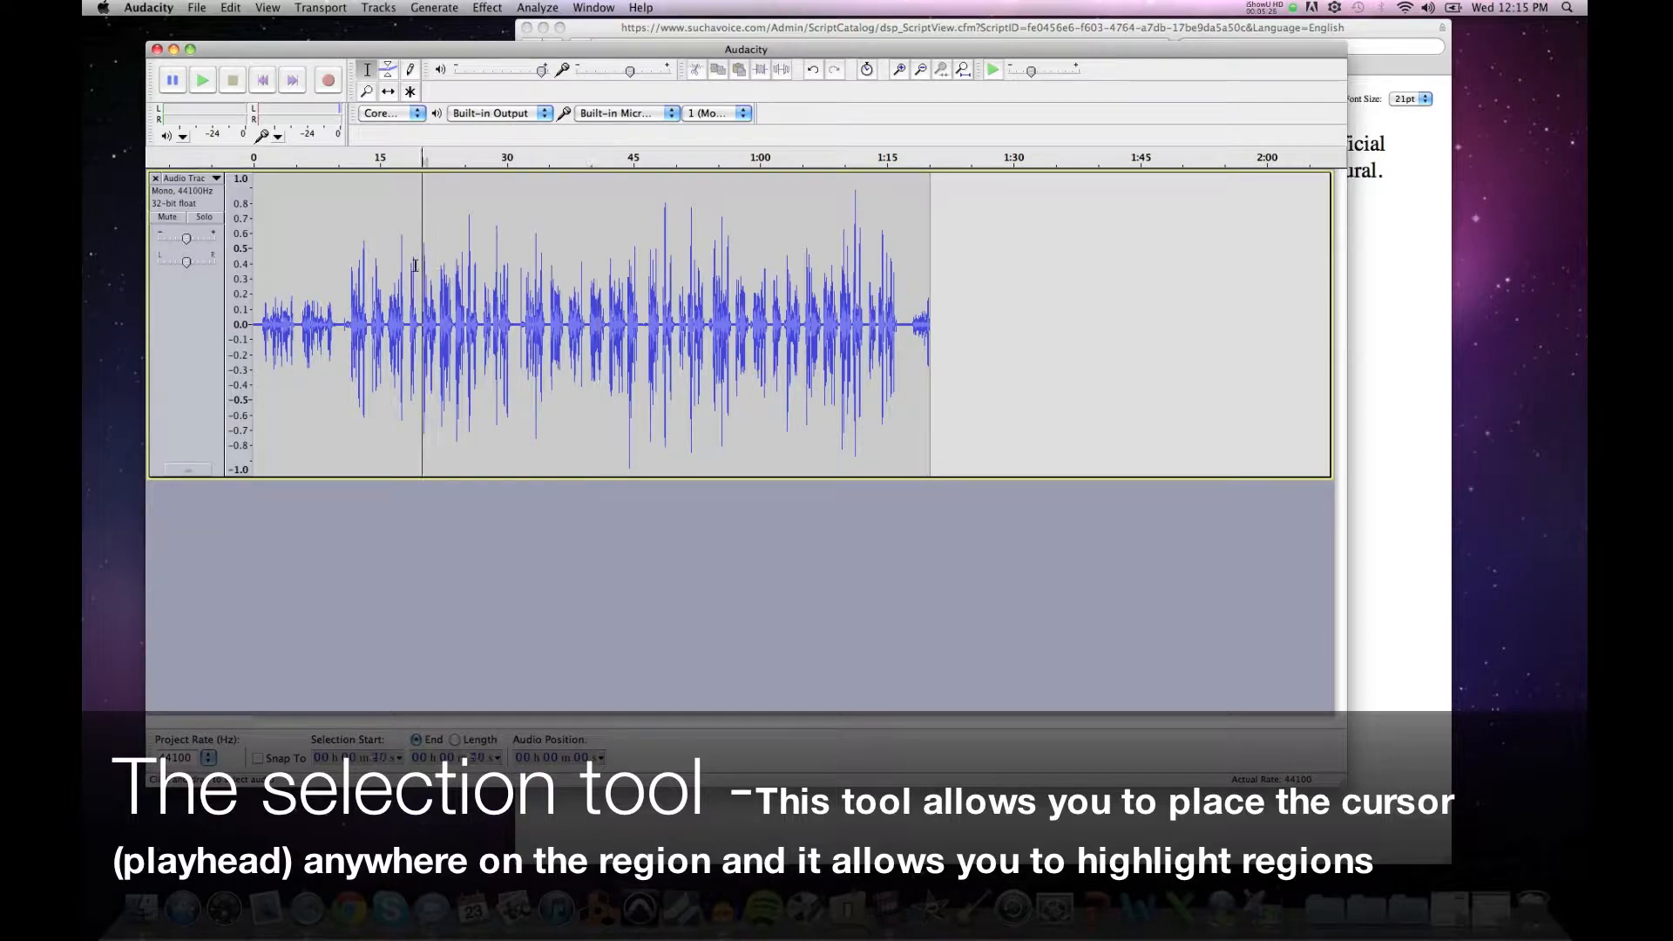
{"action": "left_click", "coordinate": [364, 264]}
{"action": "left_click", "coordinate": [291, 263]}
{"action": "left_click", "coordinate": [513, 270]}
{"action": "left_click", "coordinate": [642, 277]}
{"action": "left_click", "coordinate": [751, 279]}
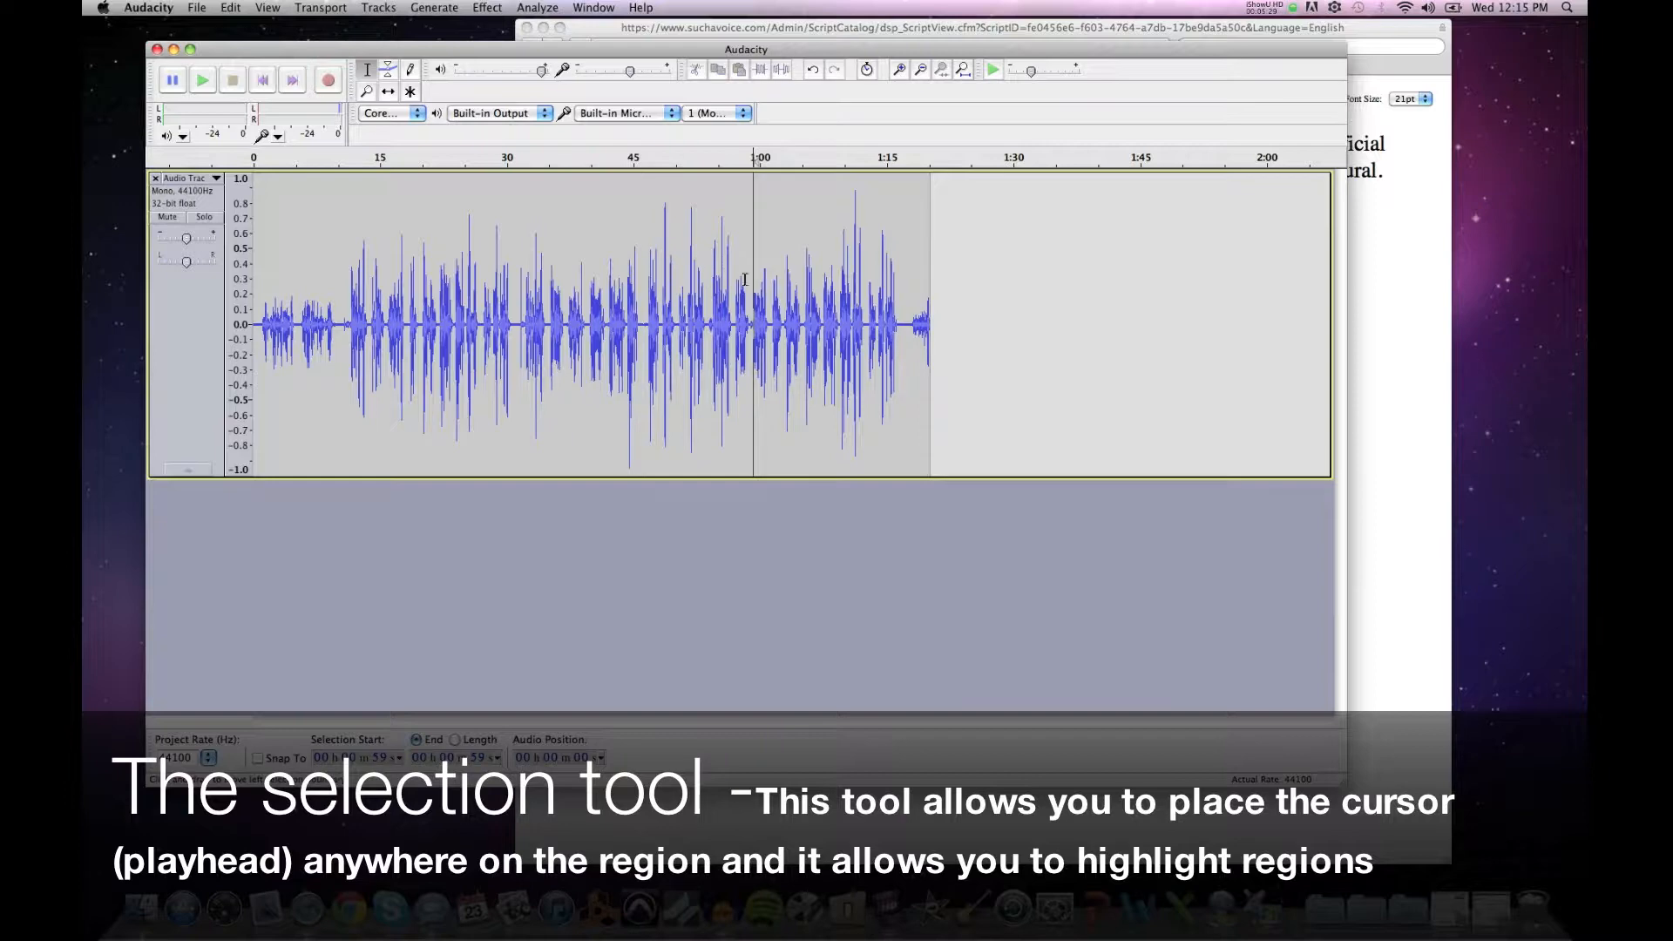
Step: Set the playhead at about 11 seconds, play the recording briefly and stop playback
{"action": "left_click", "coordinate": [344, 288]}
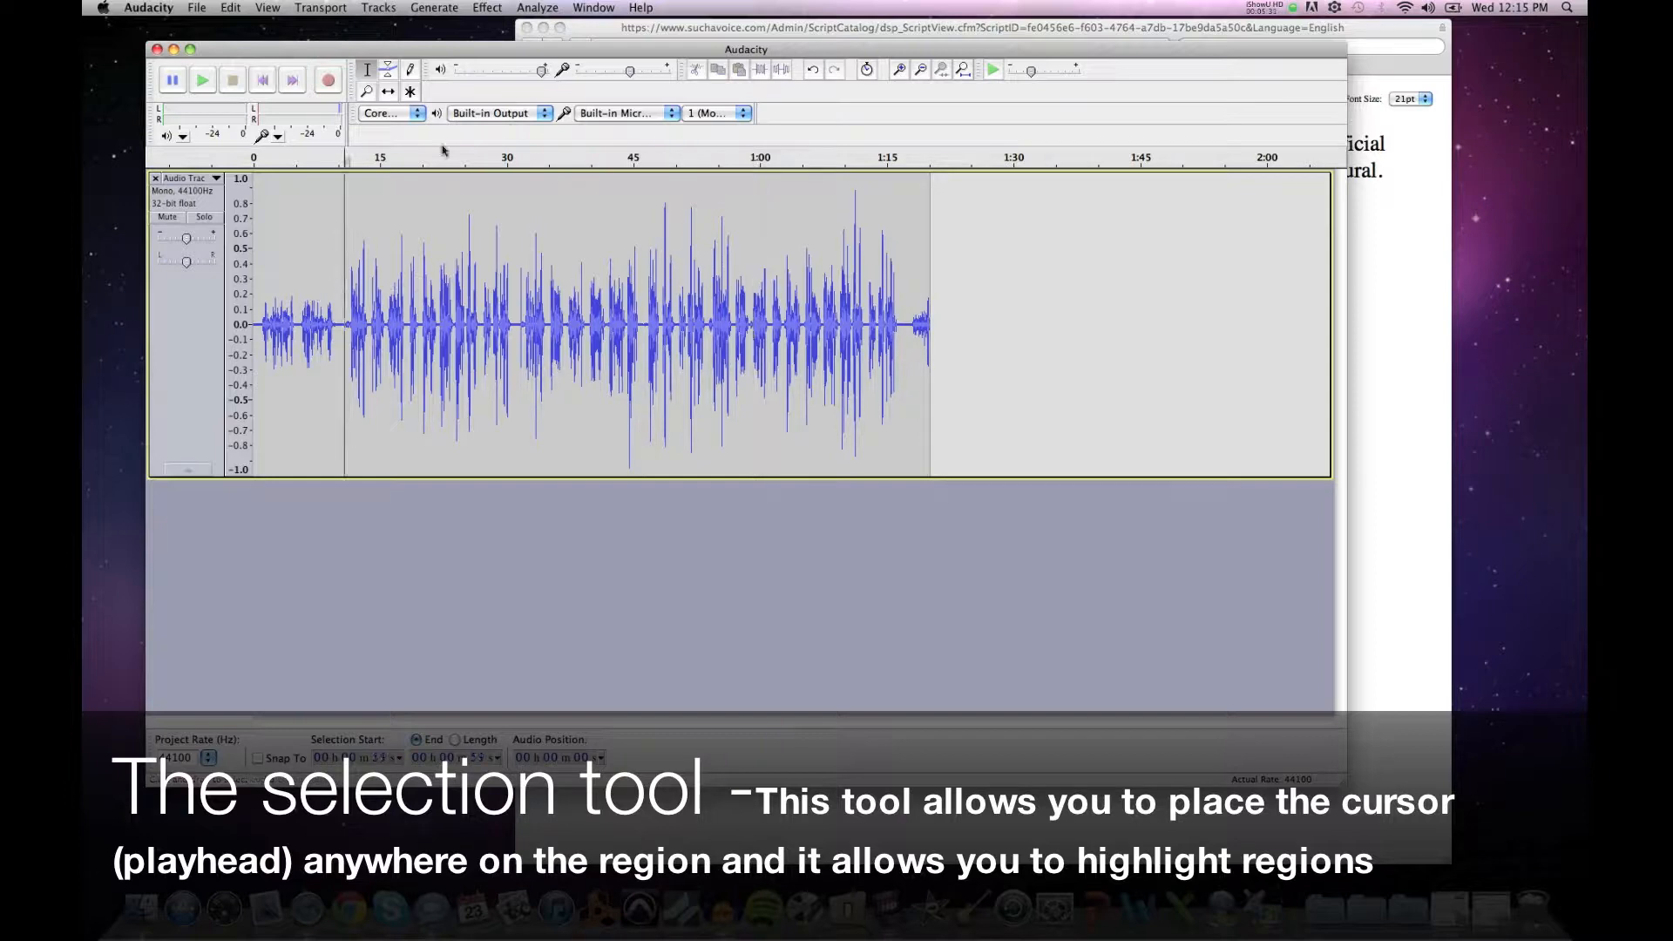
{"action": "left_click", "coordinate": [203, 81]}
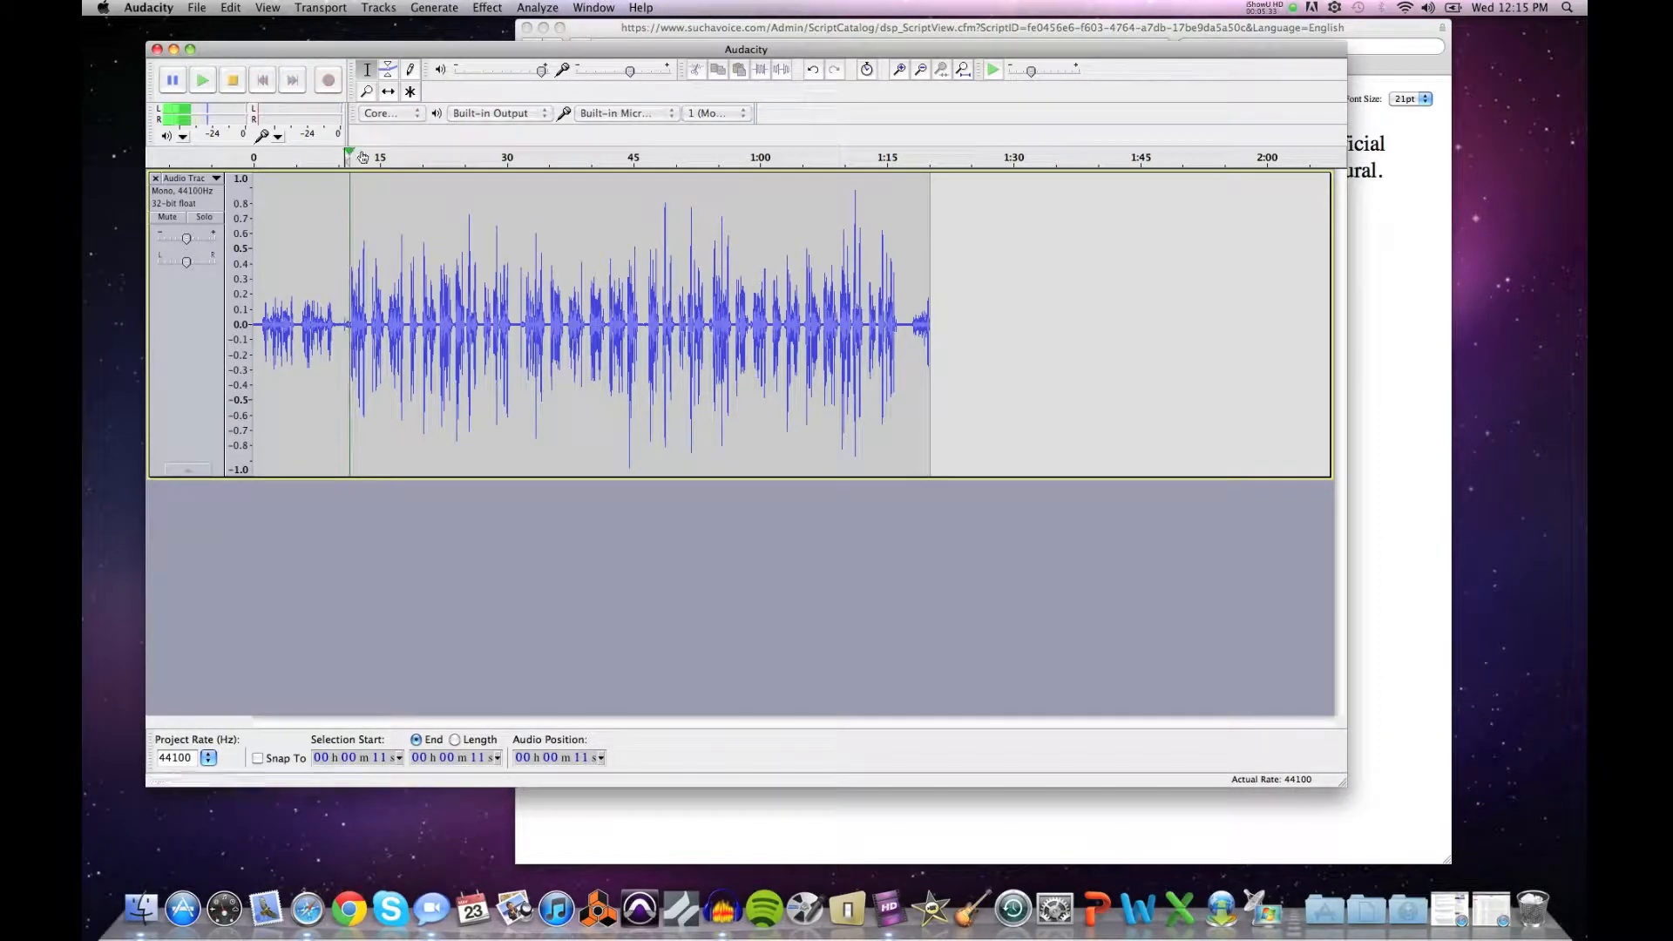
{"action": "left_click", "coordinate": [232, 80]}
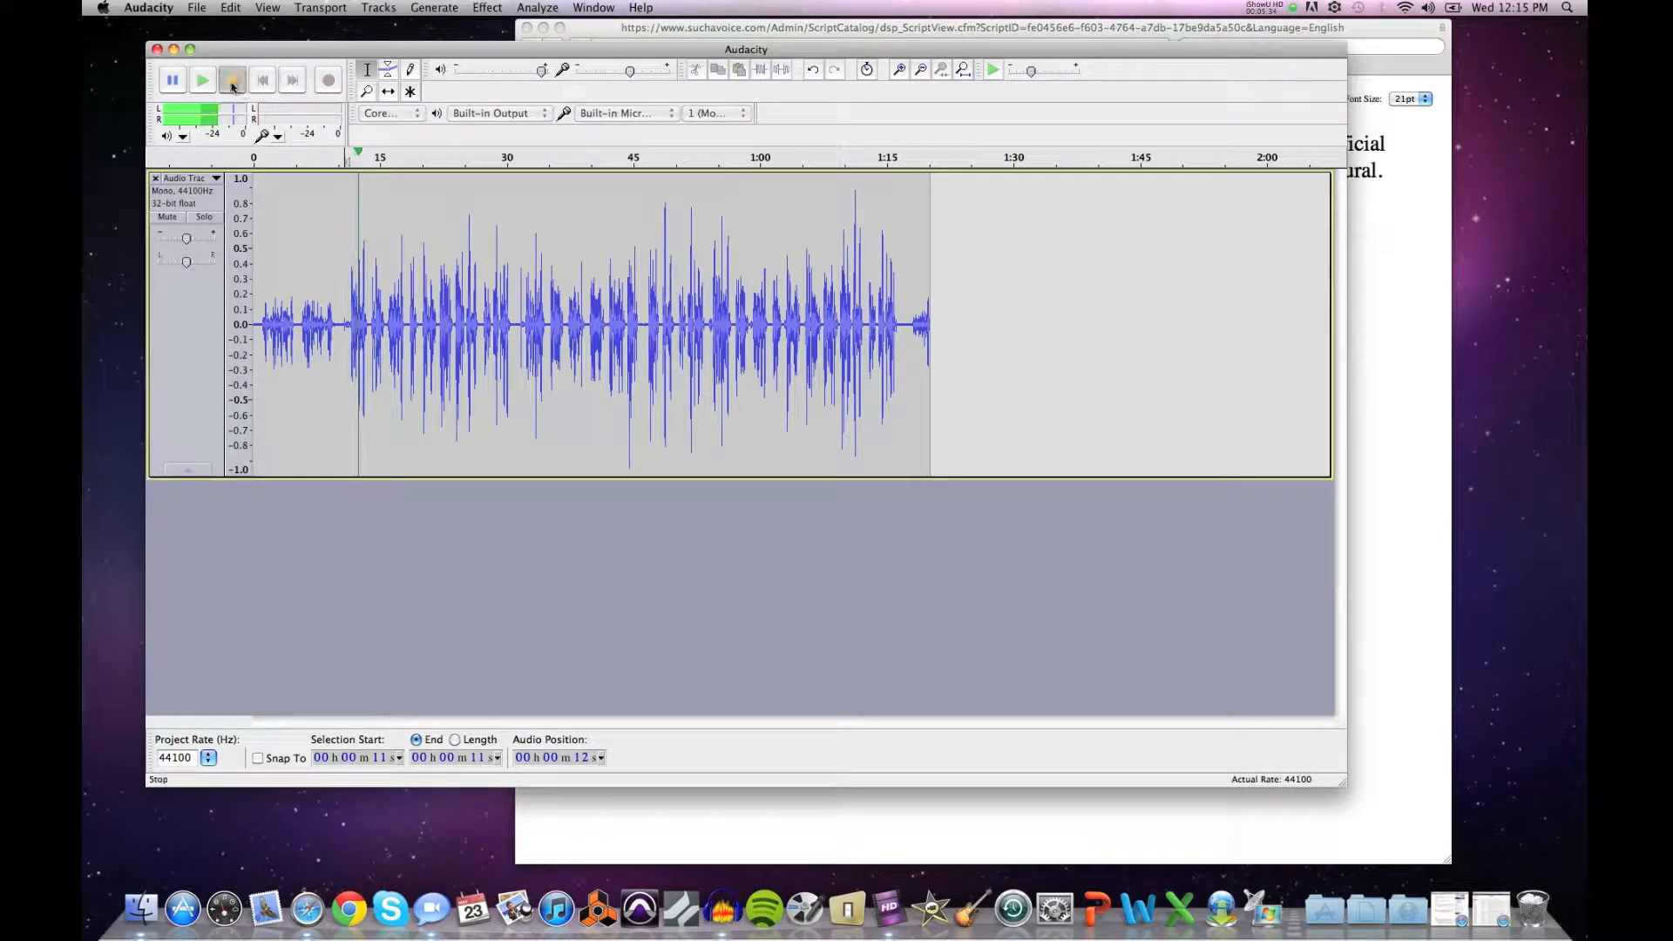
Step: Set the playhead at about 33 seconds and play a short stretch twice, stopping each time
{"action": "left_click", "coordinate": [528, 279]}
{"action": "key", "text": "space"}
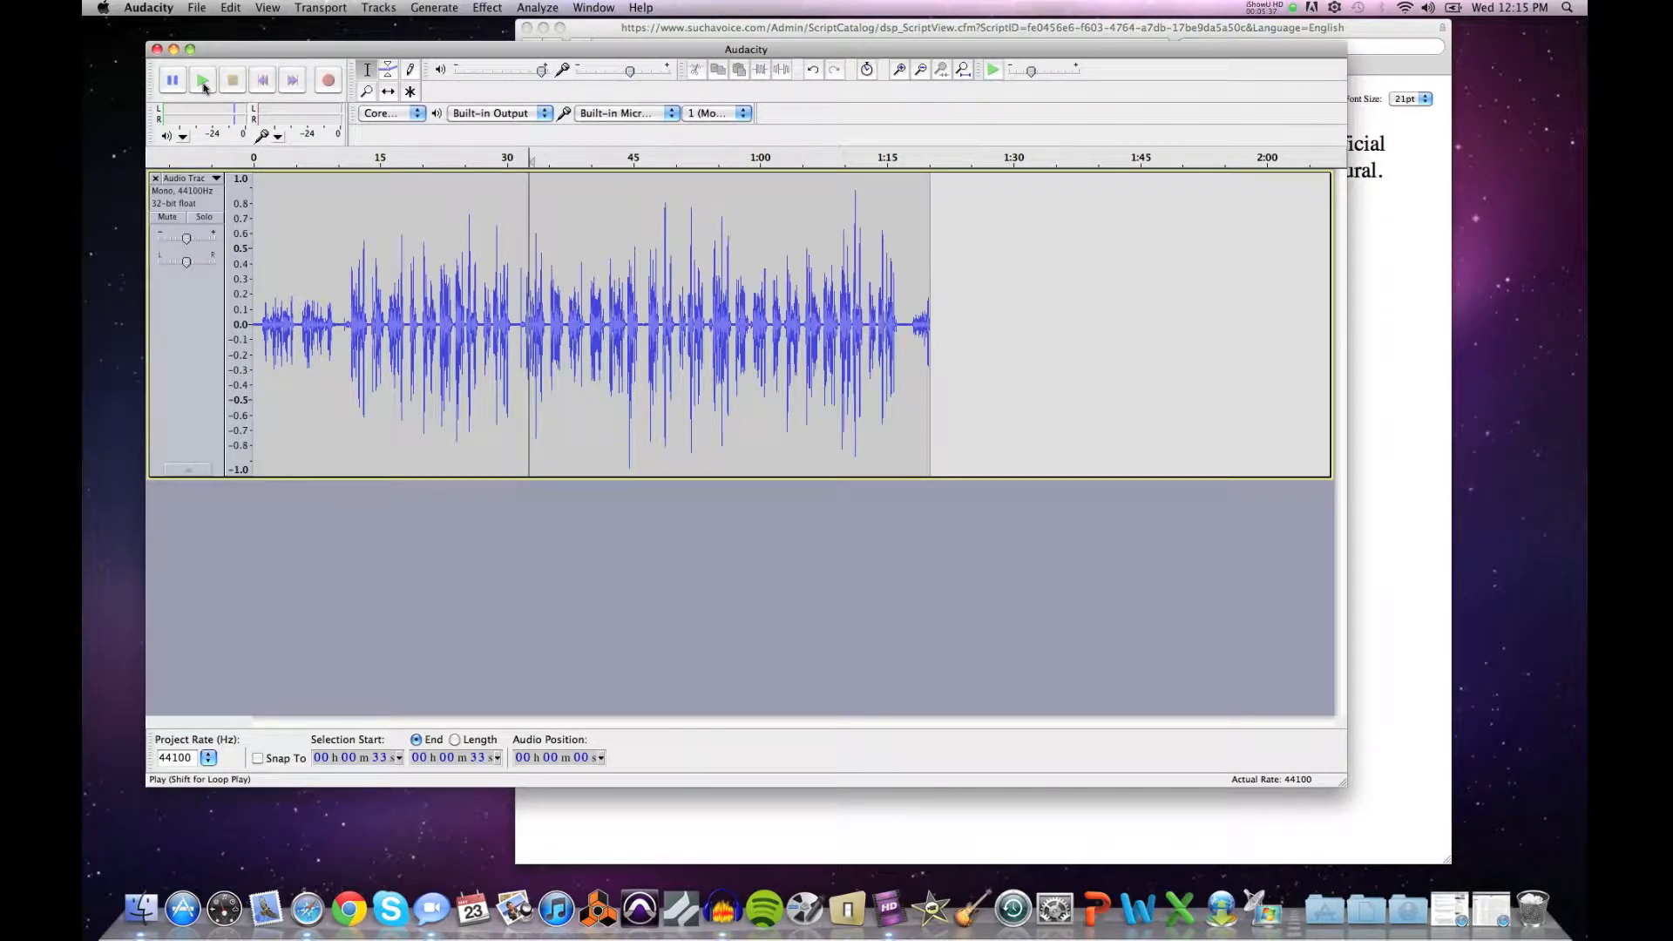
{"action": "left_click", "coordinate": [233, 85]}
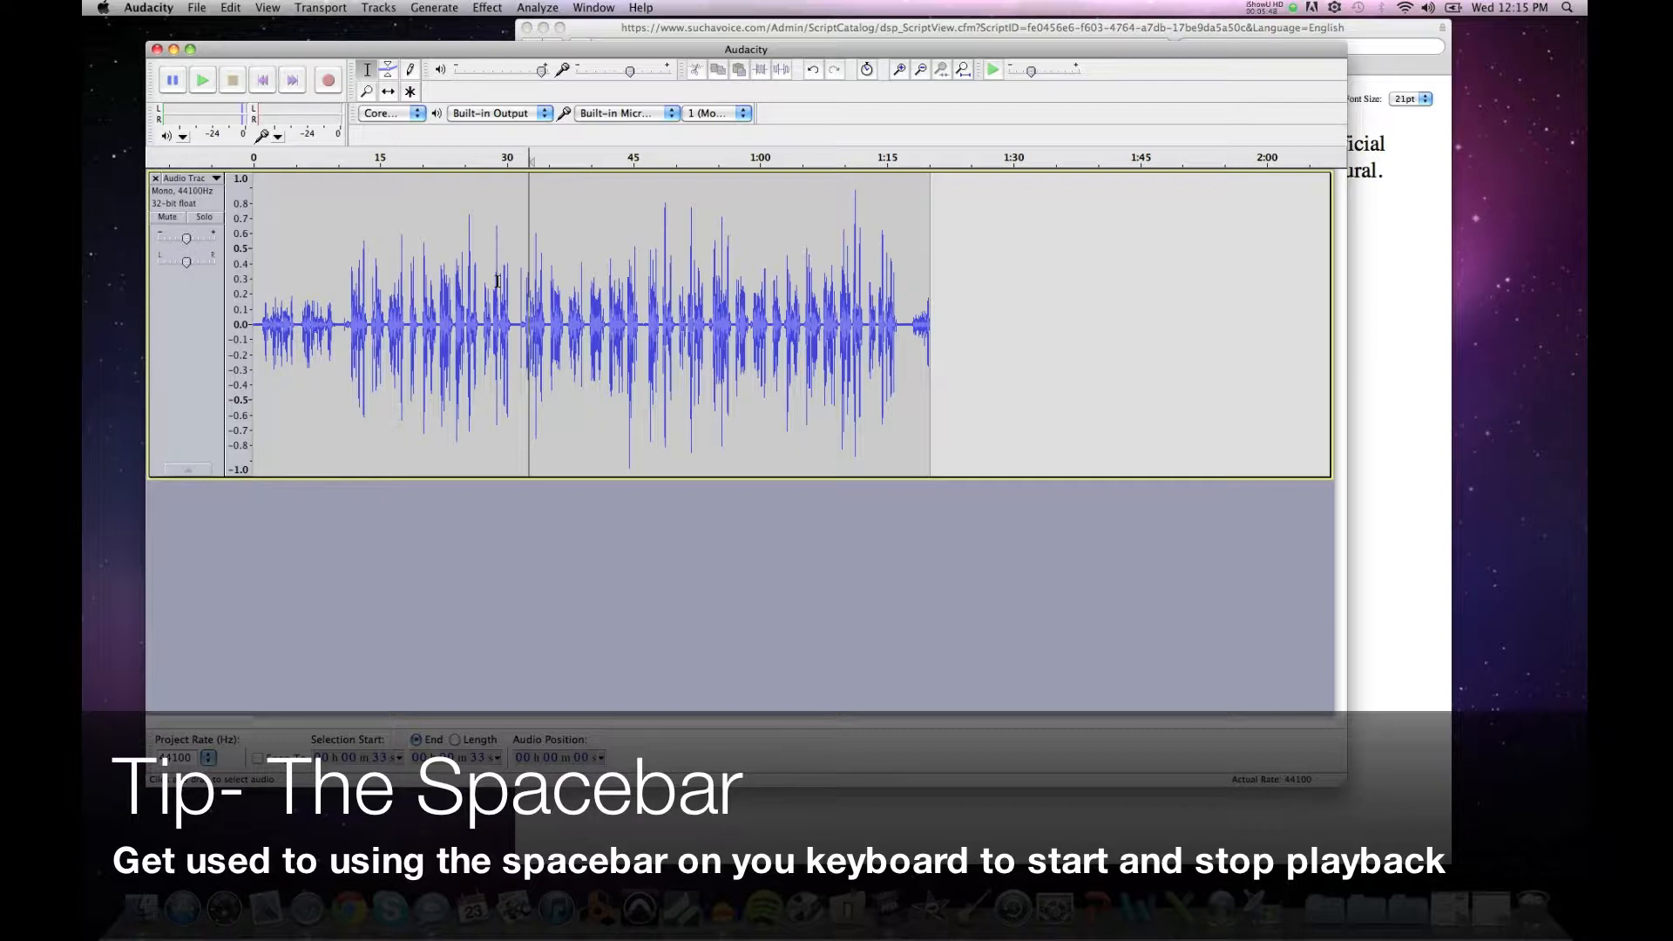
{"action": "key", "text": "space"}
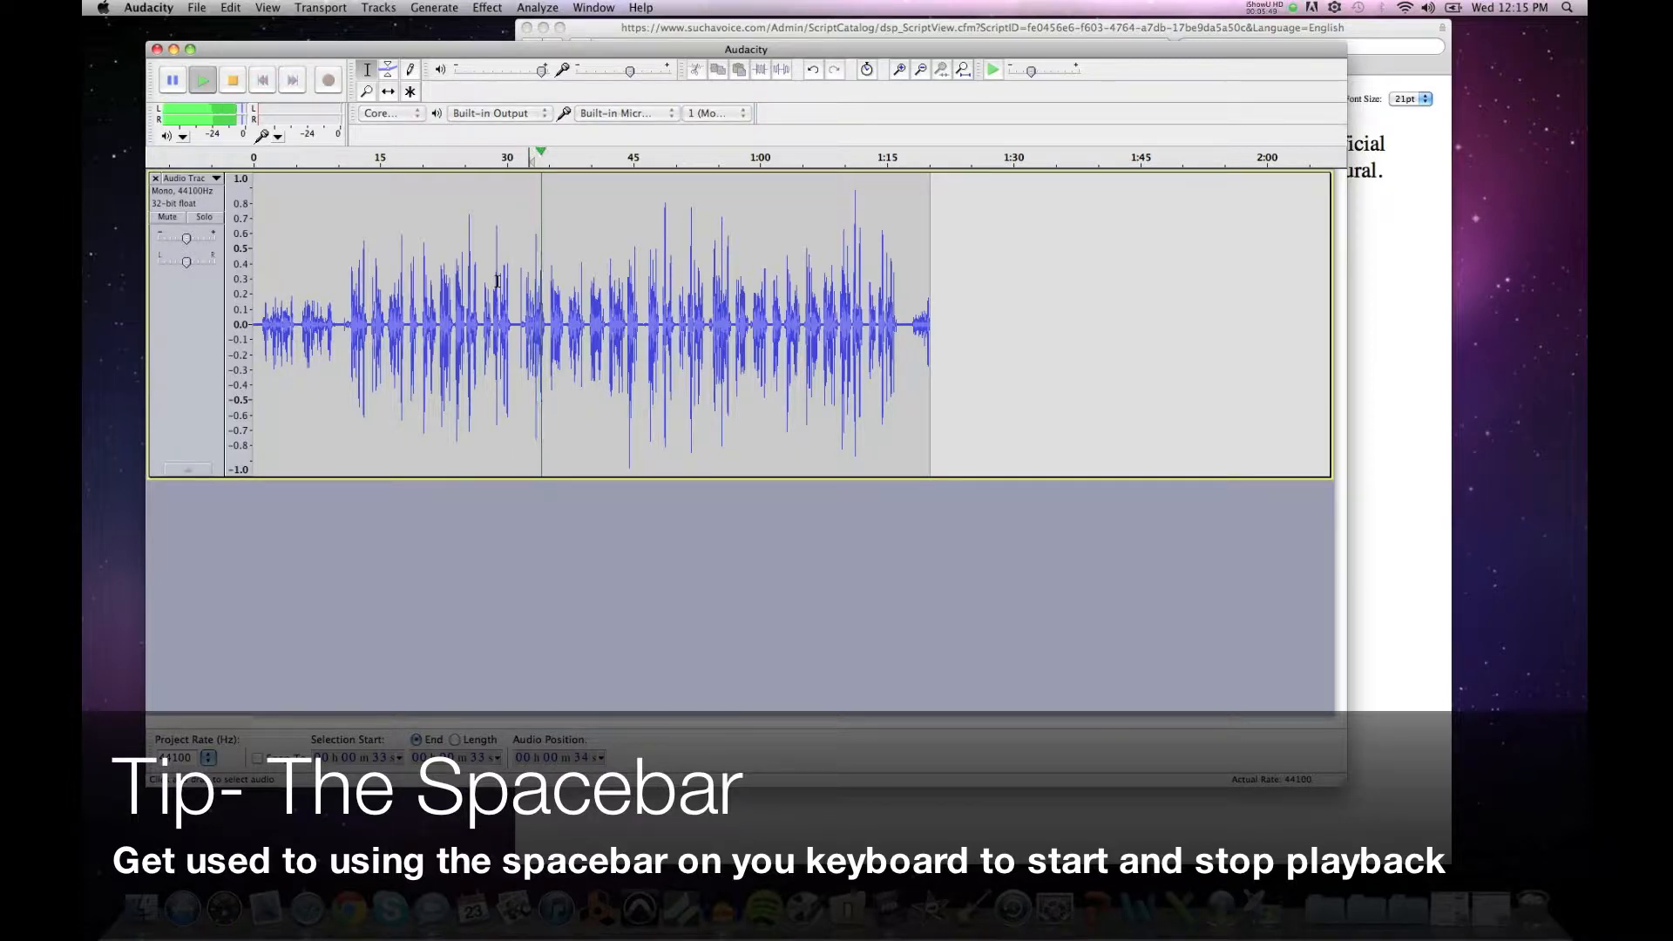
{"action": "key", "text": "space"}
Step: Play short stretches of the recording from about 11 seconds and from about 47 seconds, and stop playback
{"action": "left_click", "coordinate": [347, 296]}
{"action": "key", "text": "space"}
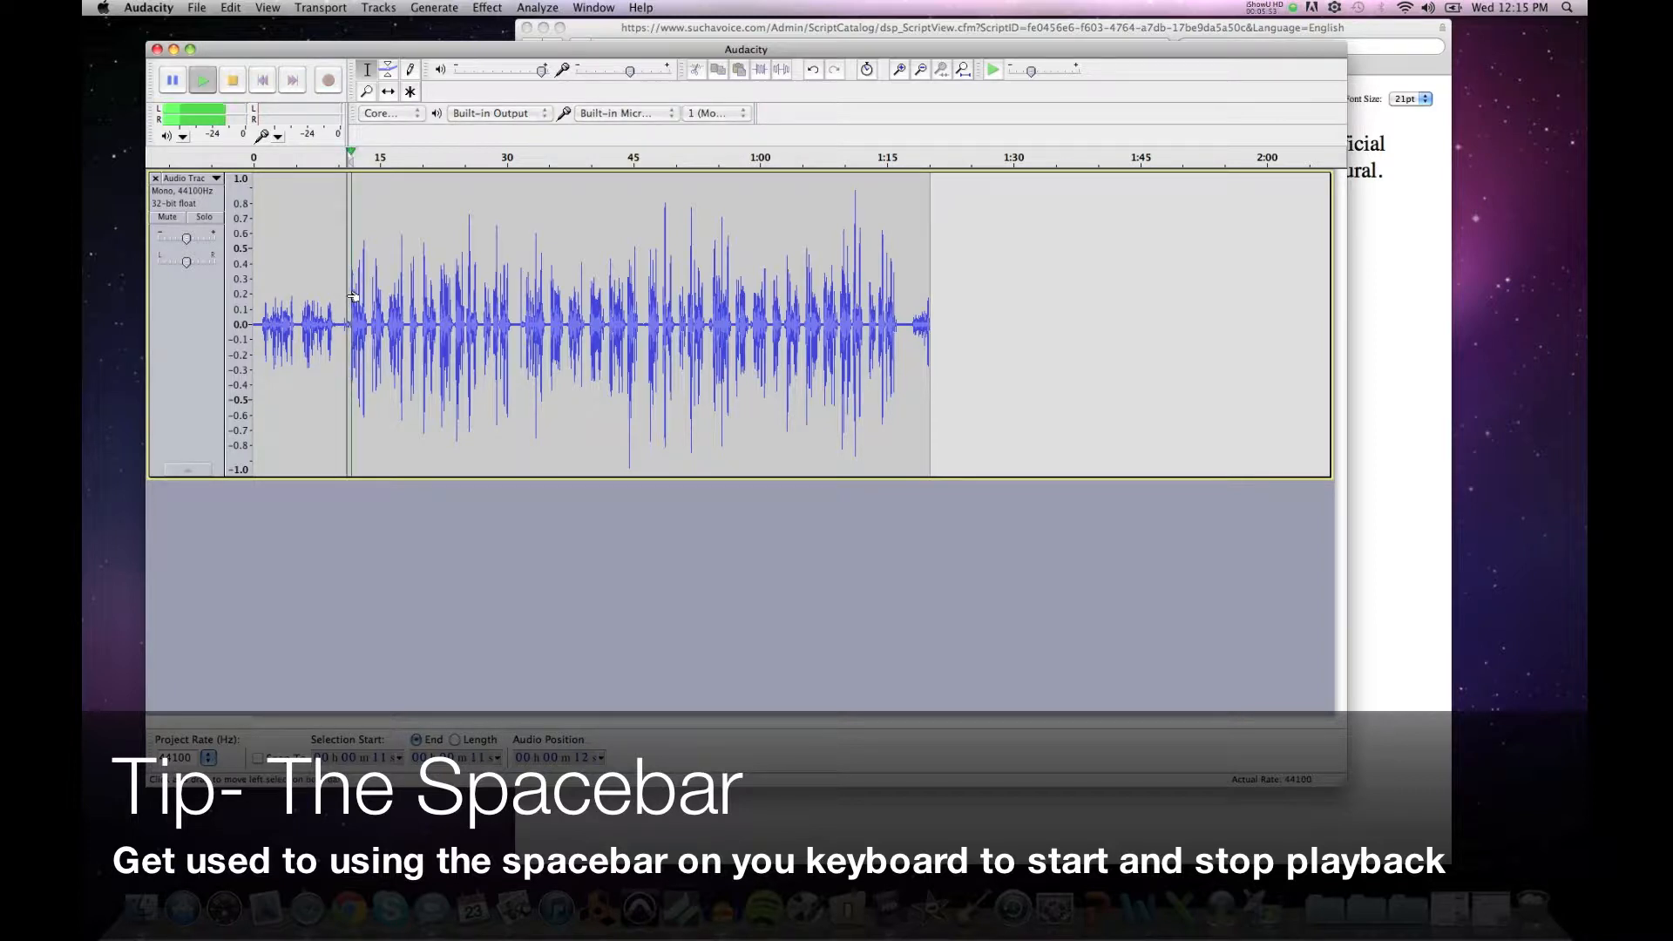
{"action": "left_click", "coordinate": [649, 305]}
{"action": "key", "text": "space"}
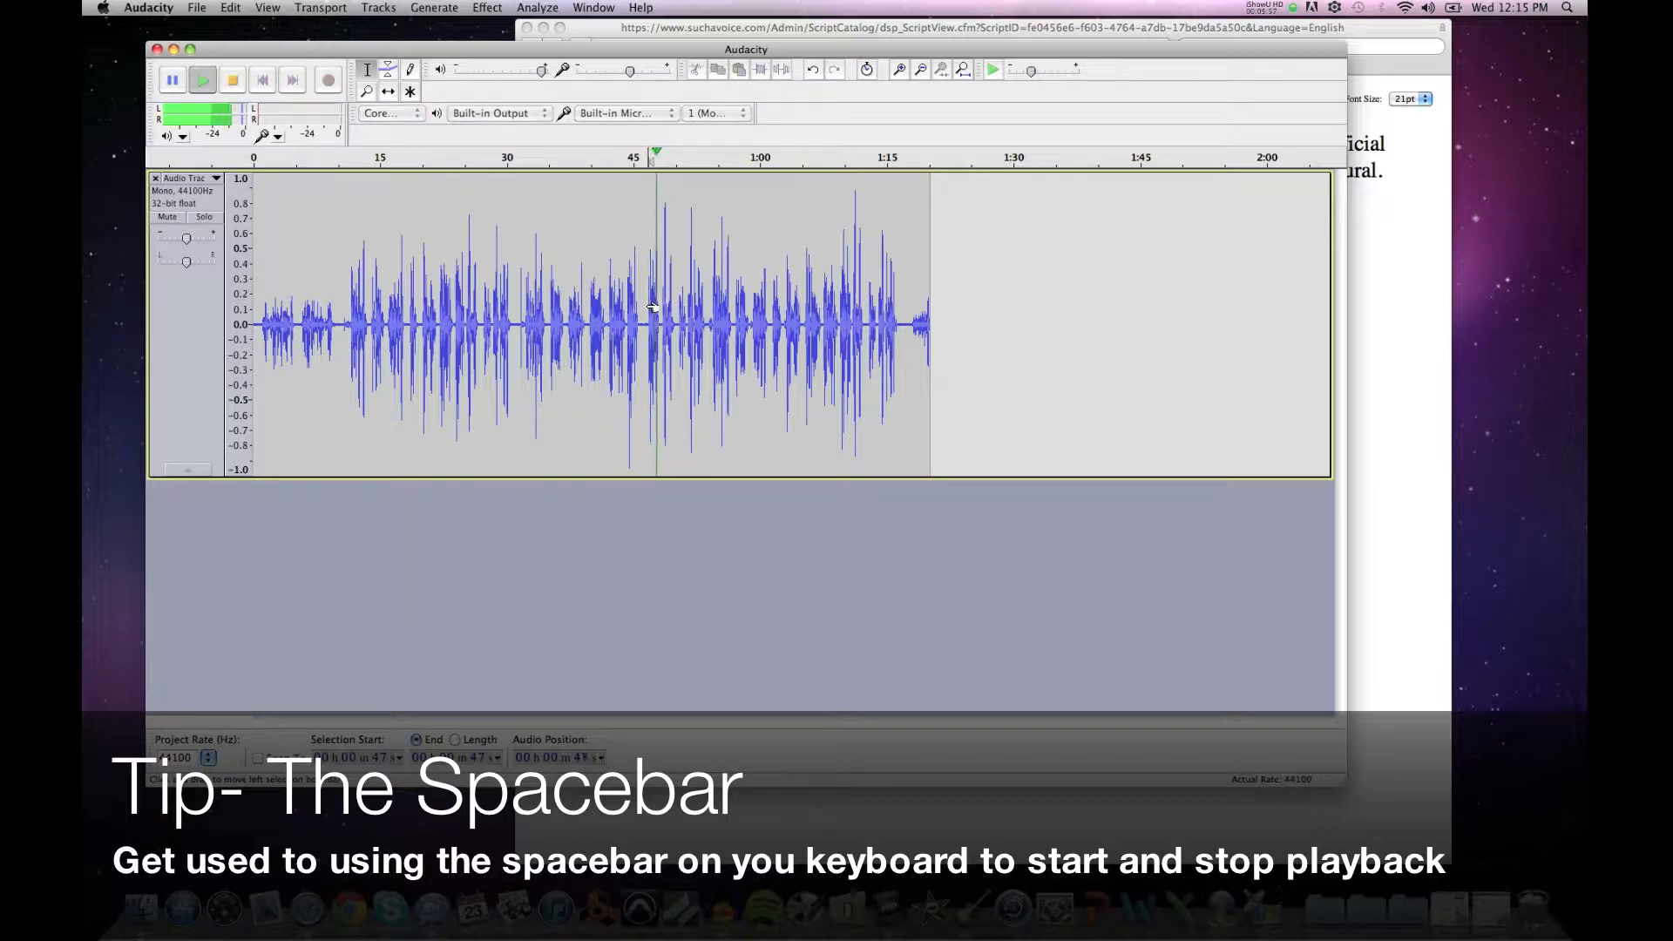
{"action": "key", "text": "space"}
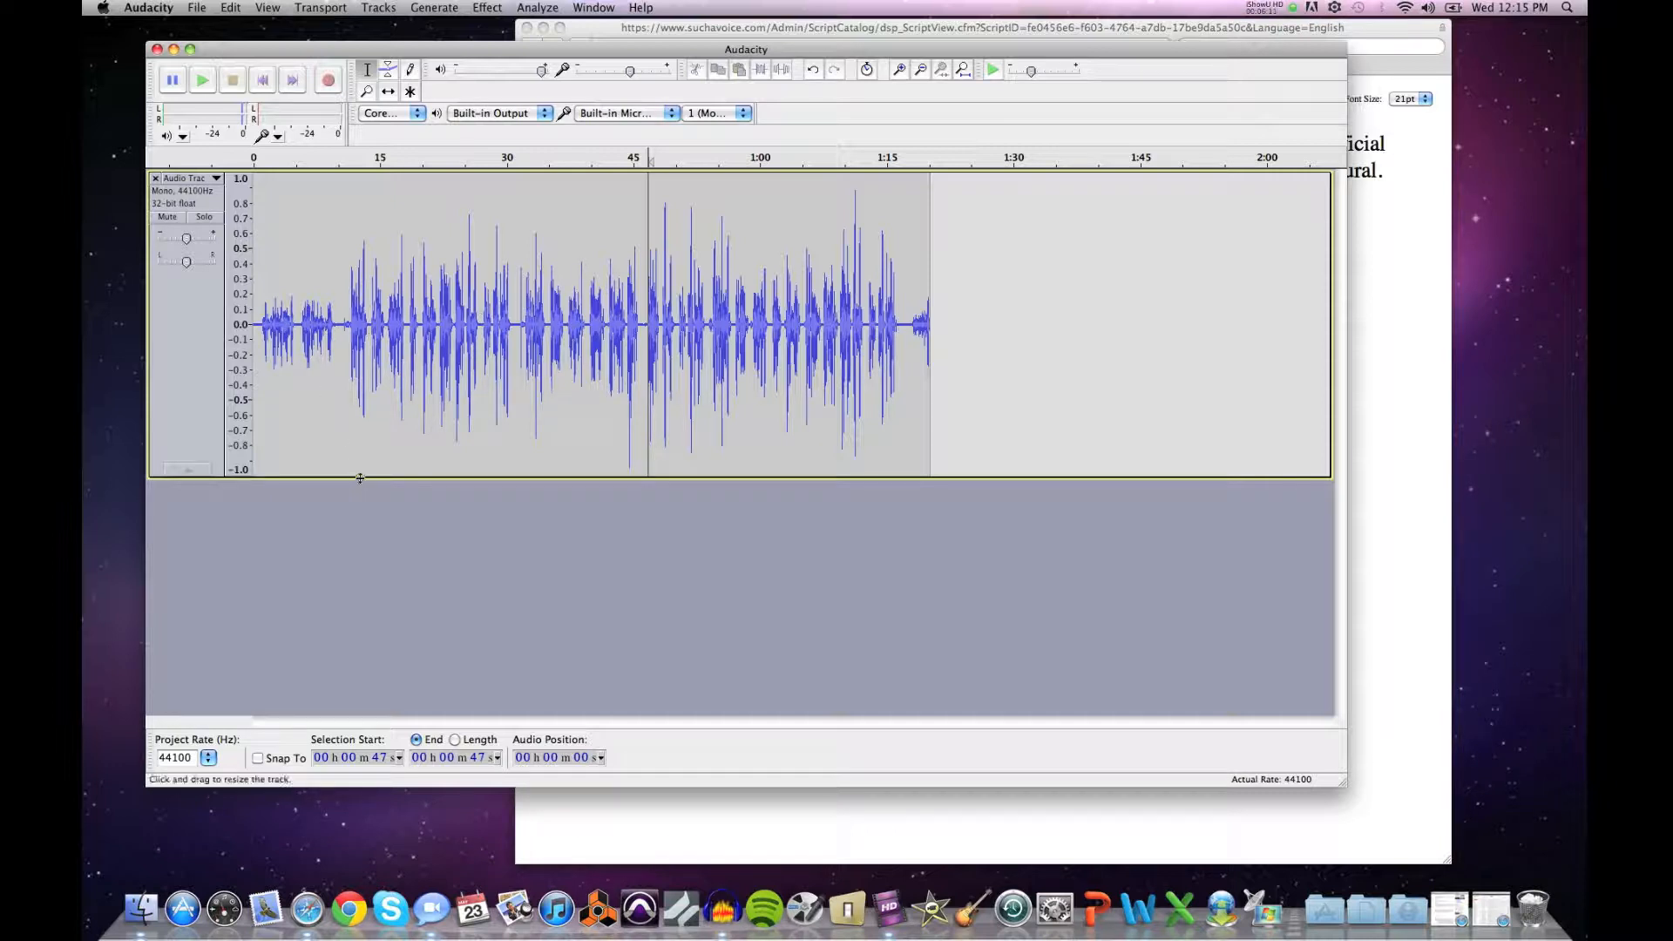
Step: Resize the audio track vertically, making it taller, much shorter, and finally tall enough to fill most of the track area
{"action": "left_click_drag", "start_coordinate": [360, 477], "coordinate": [362, 542]}
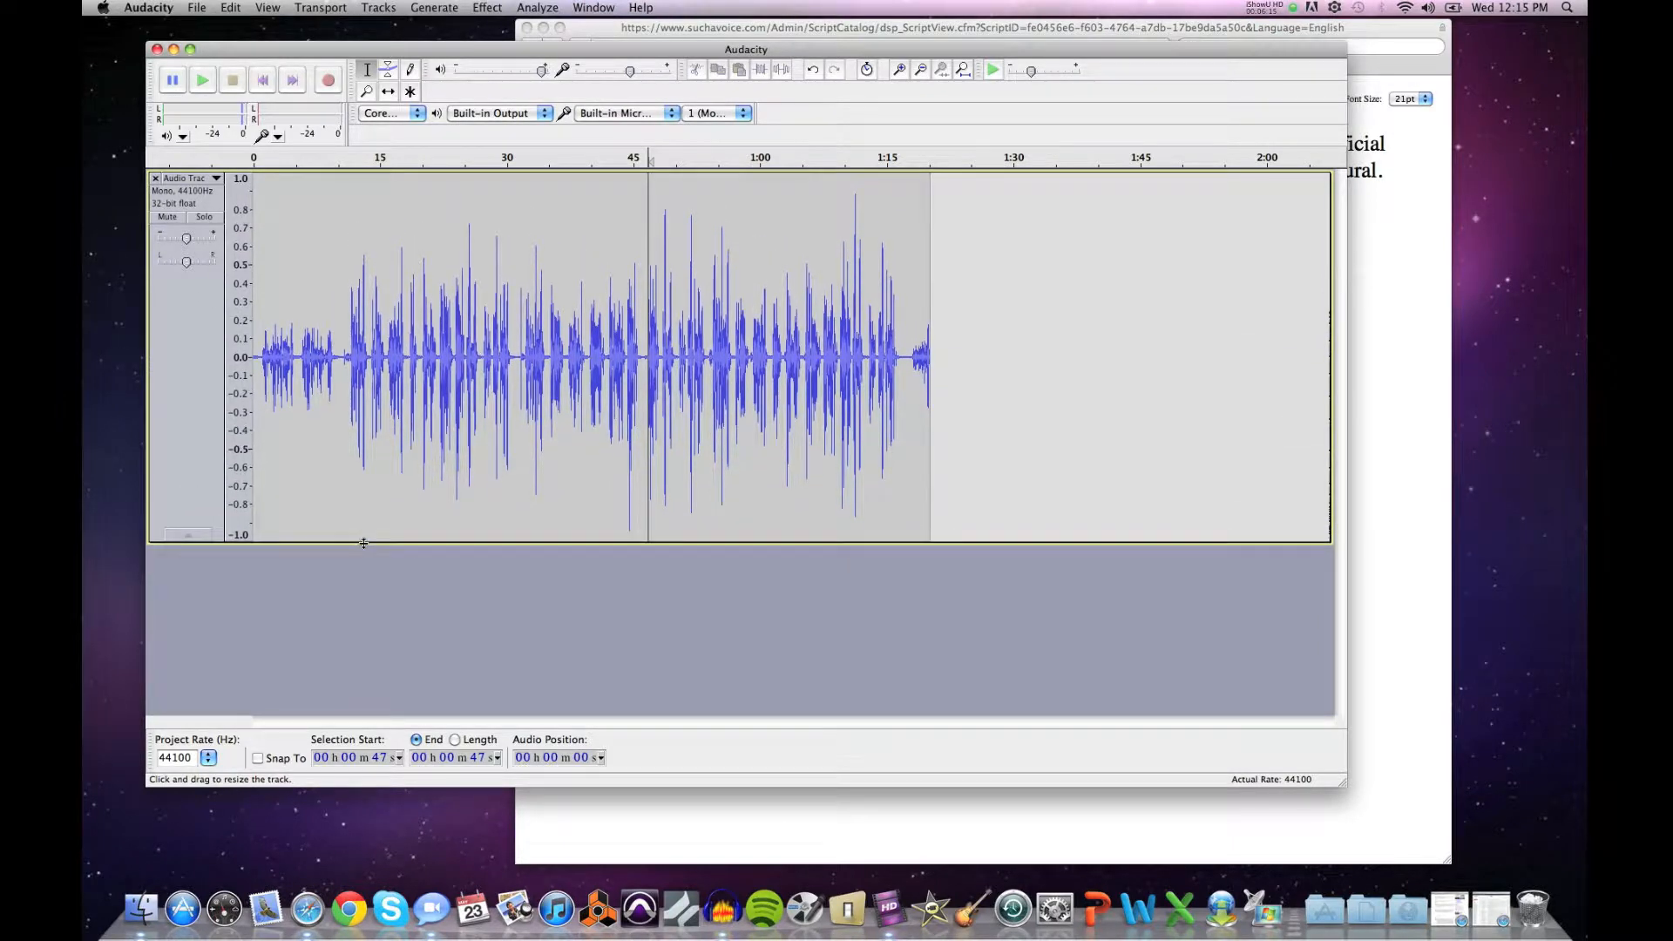
{"action": "left_click_drag", "start_coordinate": [379, 436], "coordinate": [378, 344]}
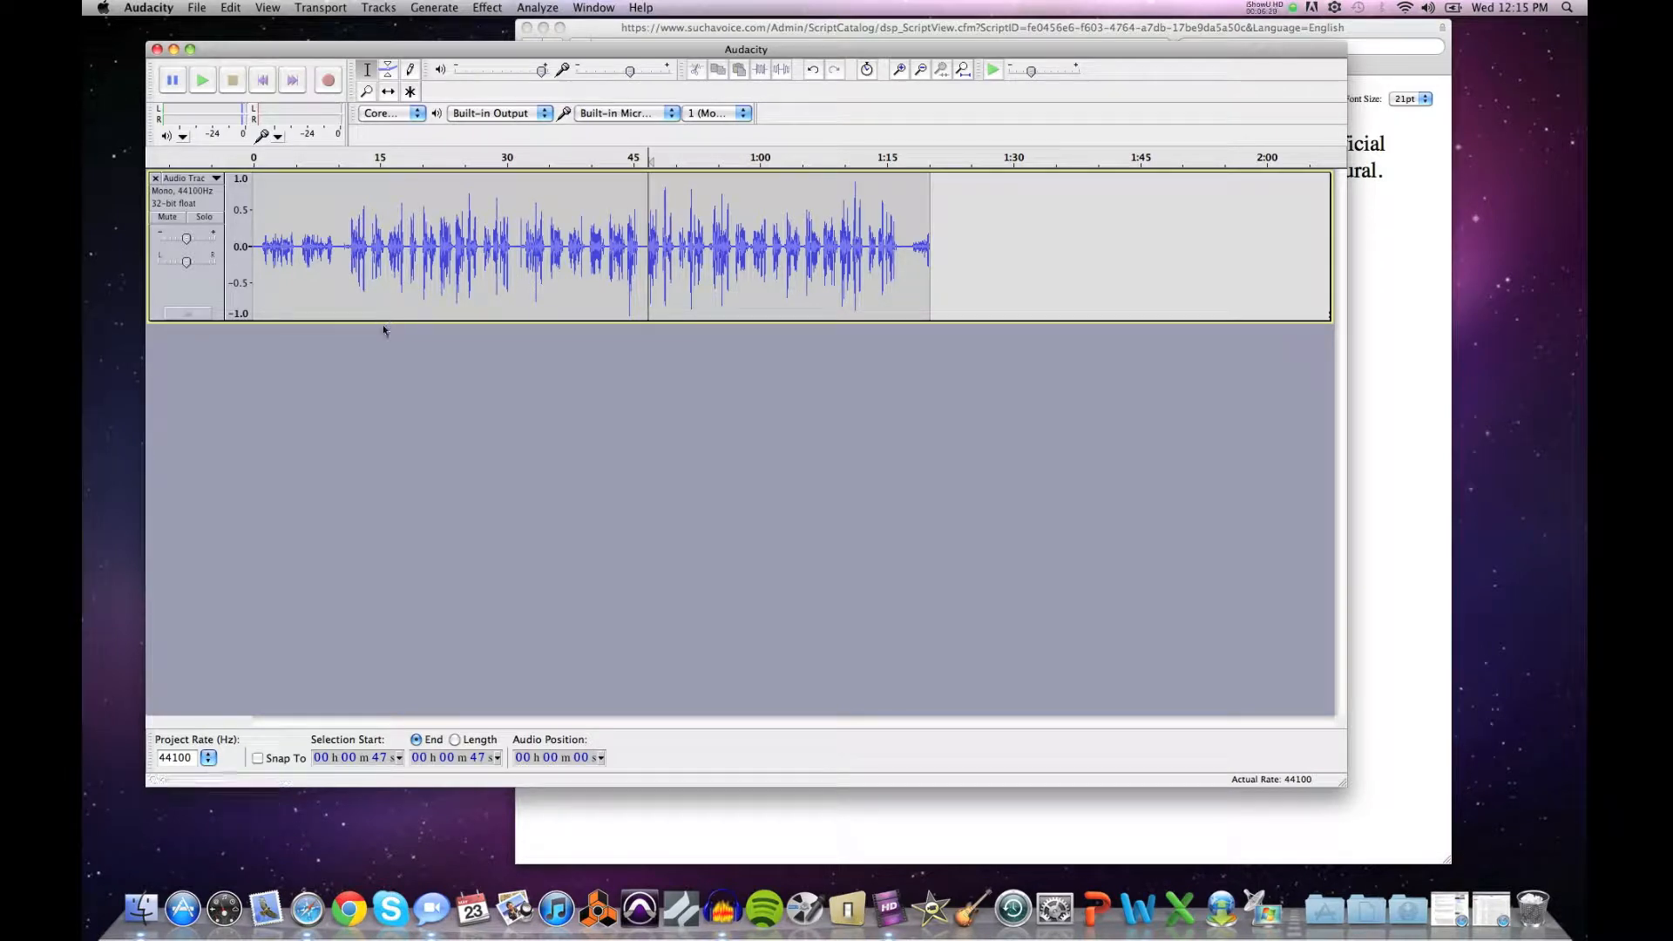
{"action": "left_click_drag", "start_coordinate": [382, 320], "coordinate": [374, 568]}
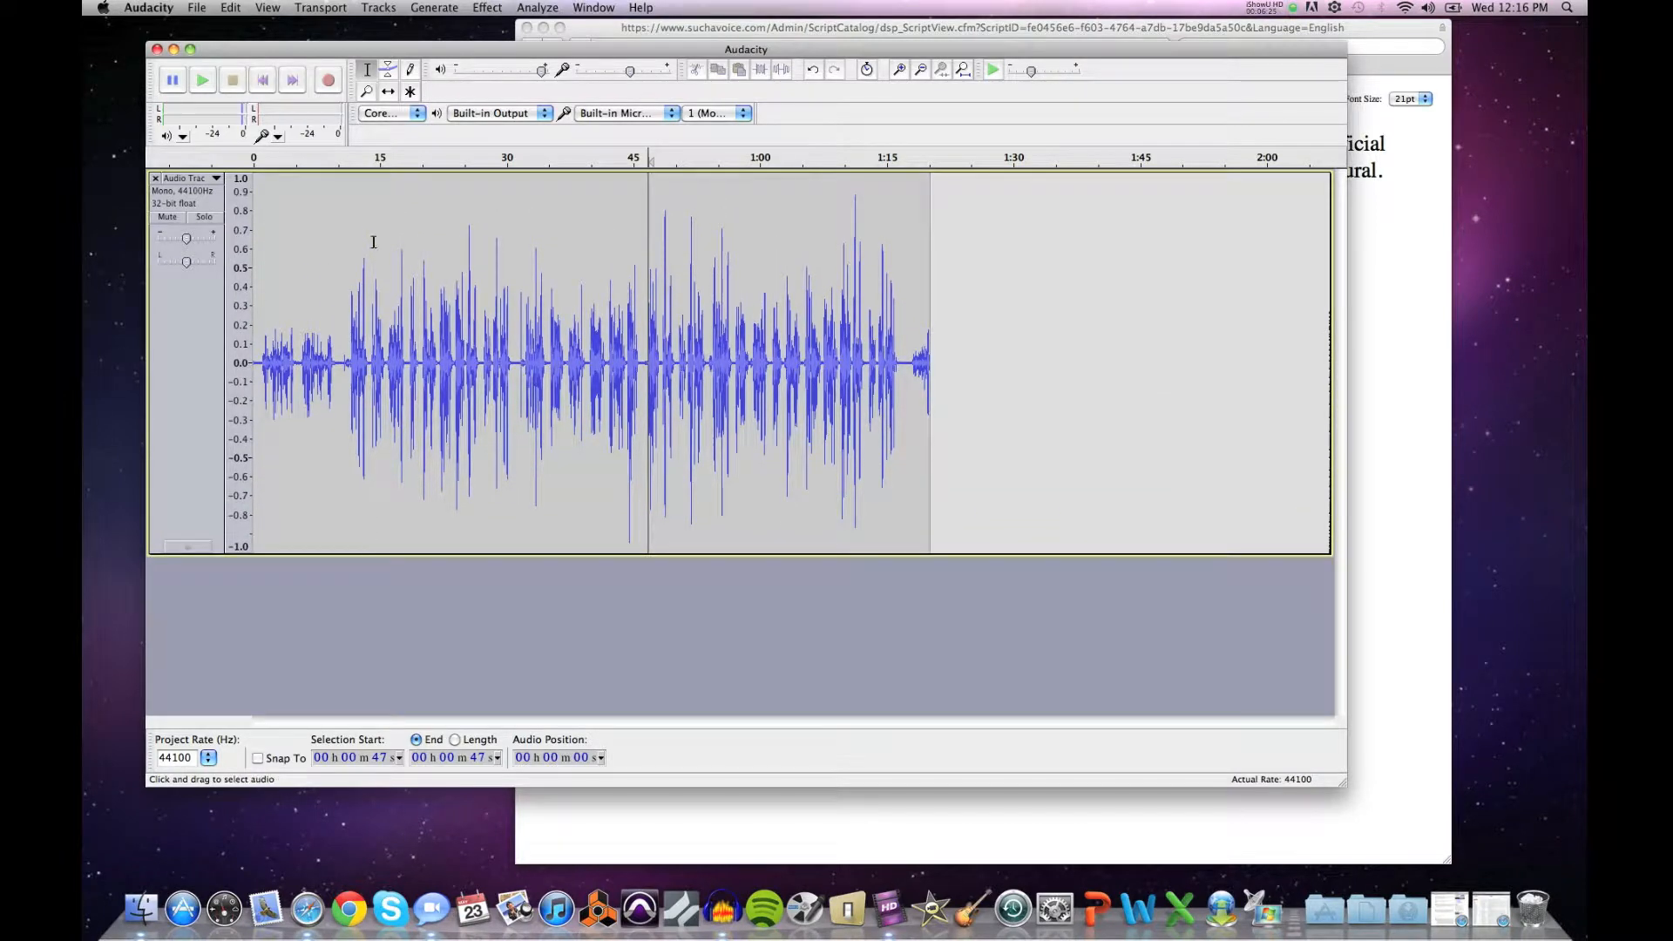
Step: Play the recording from its start through about 9 seconds and highlight the first 10 seconds of audio
{"action": "left_click", "coordinate": [261, 85]}
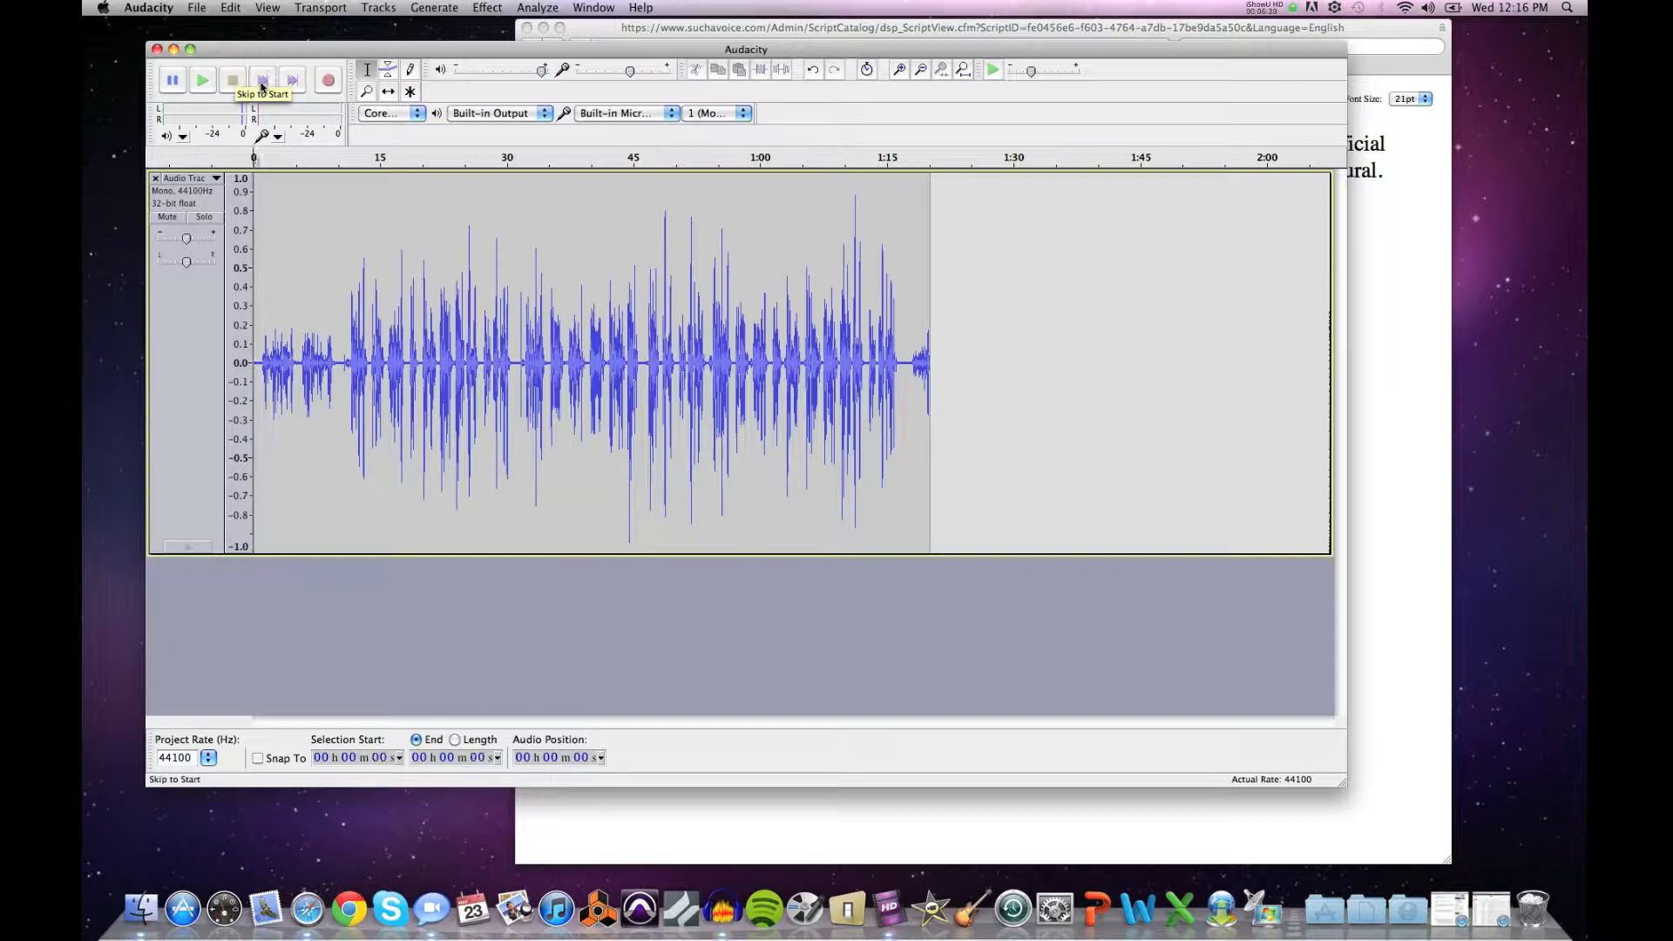
{"action": "left_click", "coordinate": [203, 87]}
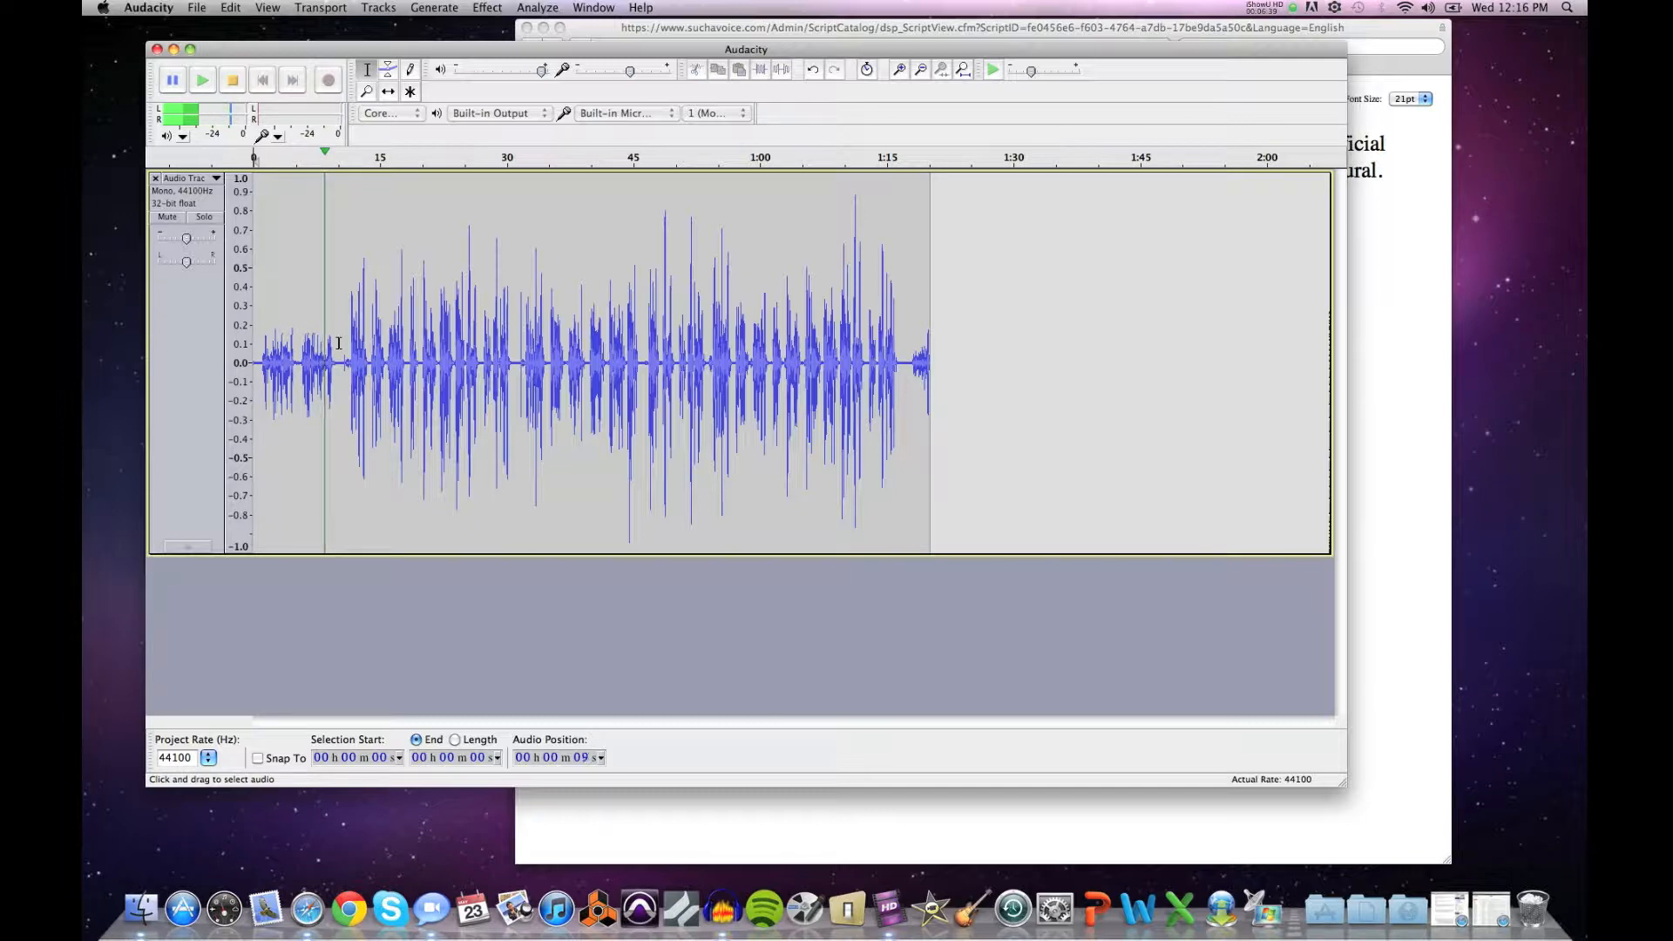
{"action": "left_click", "coordinate": [338, 344]}
{"action": "left_click_drag", "start_coordinate": [339, 344], "coordinate": [245, 340]}
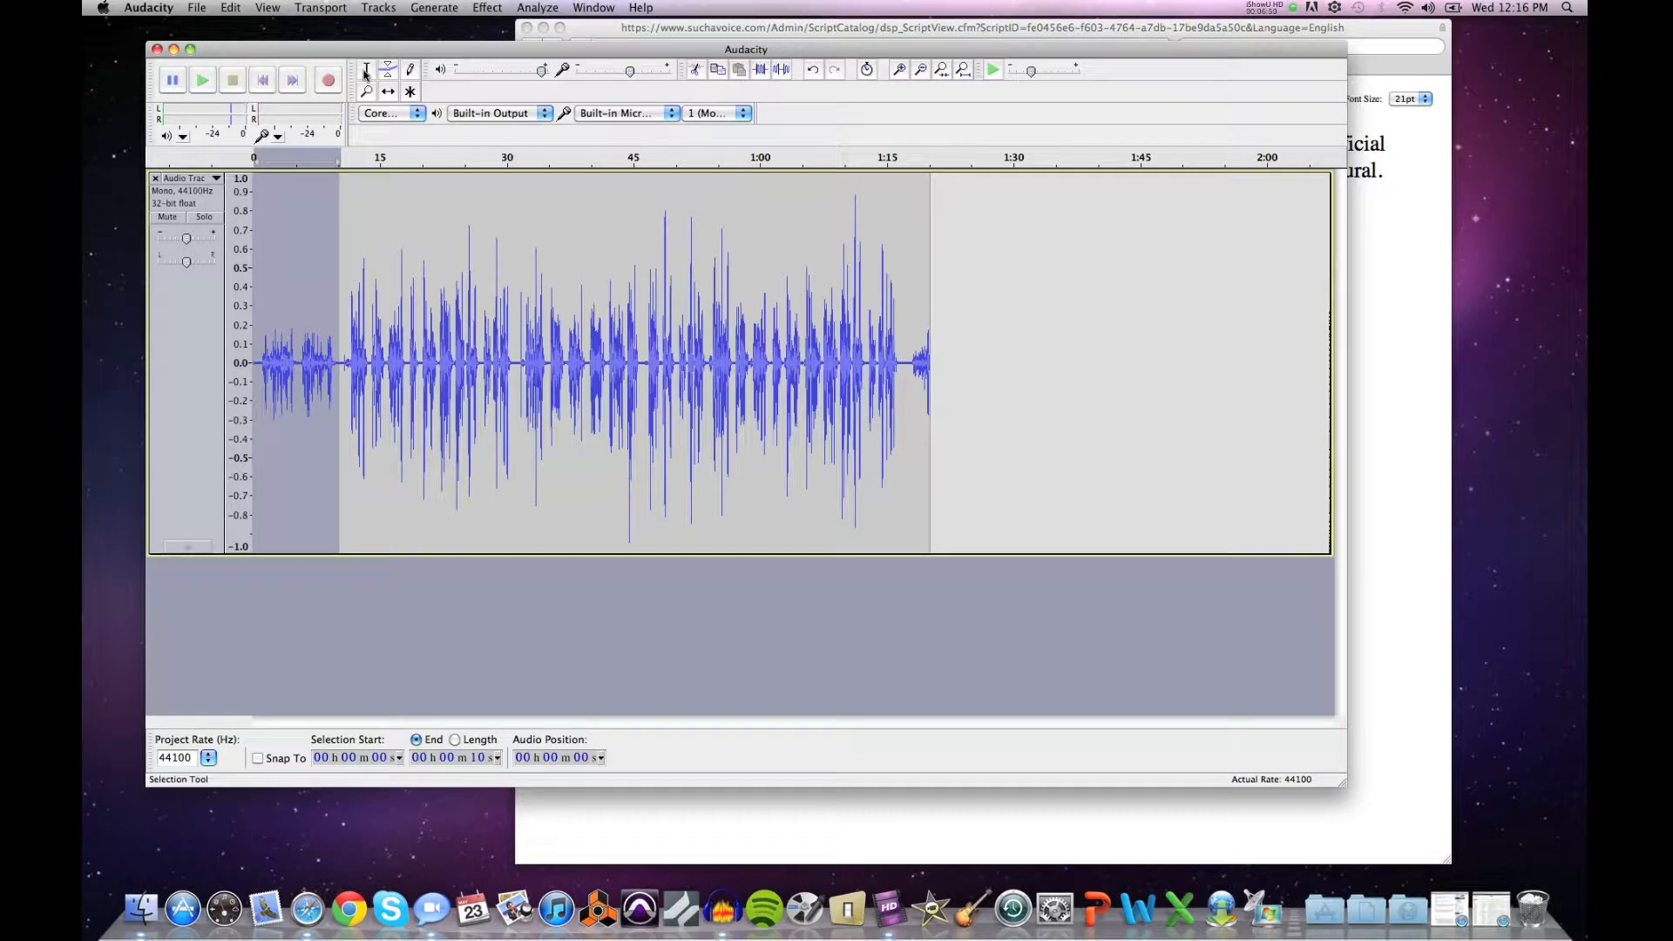
Step: Reselect the first 10 seconds of the track, delete them and undo the deletion
{"action": "left_click", "coordinate": [337, 300]}
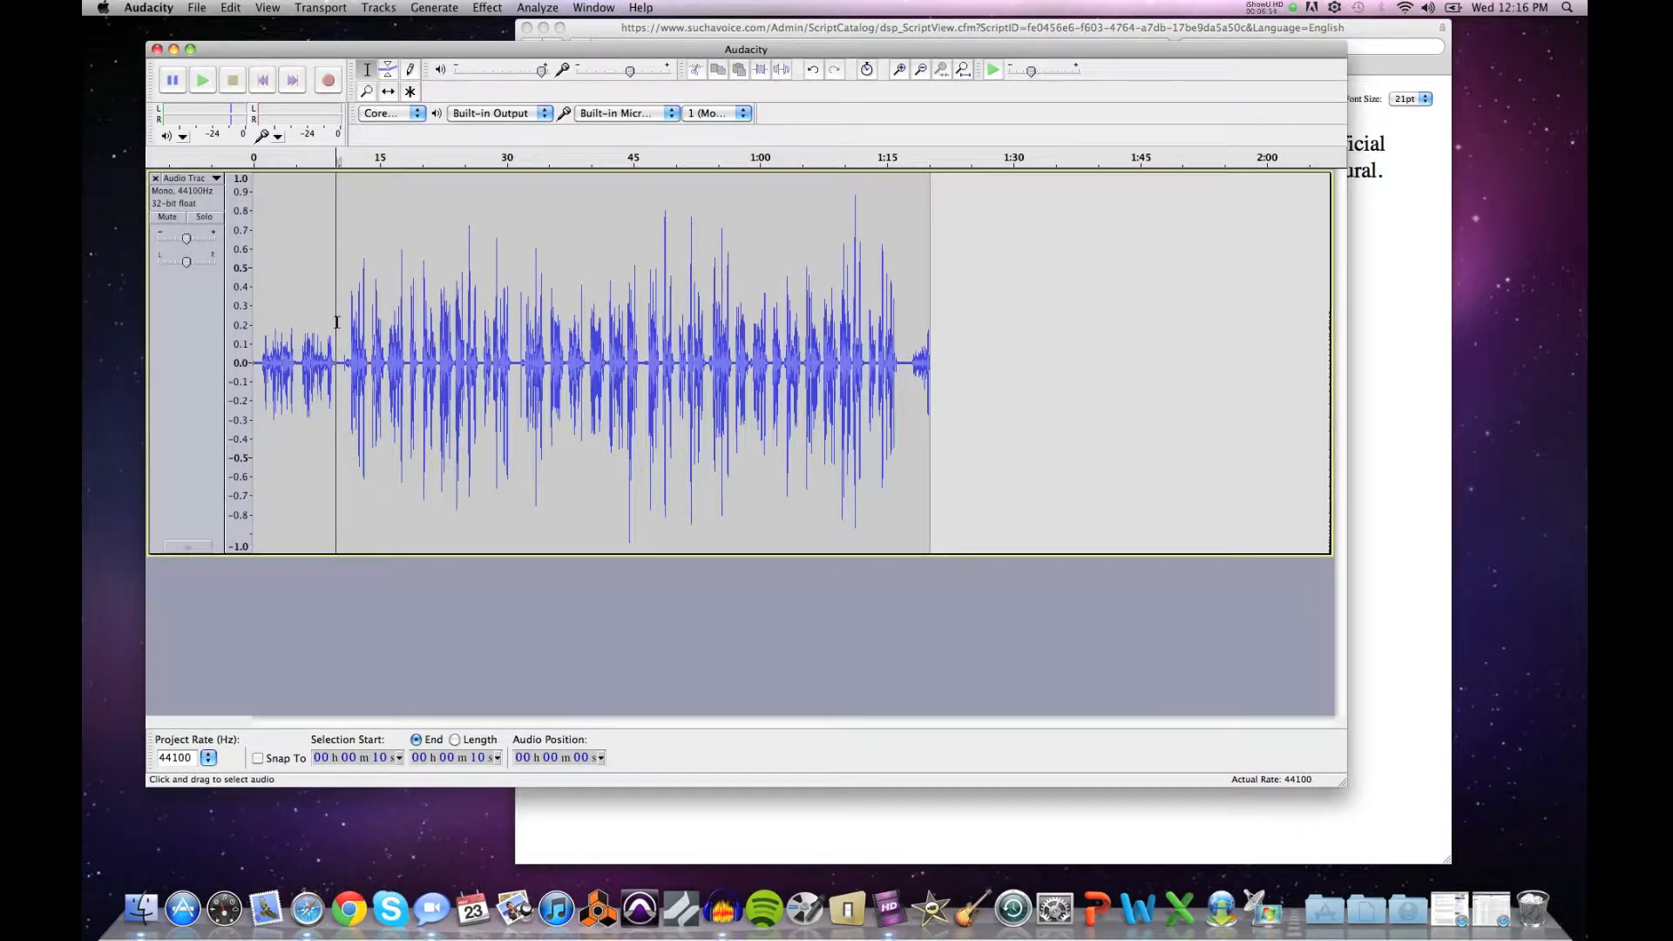
{"action": "left_click_drag", "start_coordinate": [336, 323], "coordinate": [243, 321]}
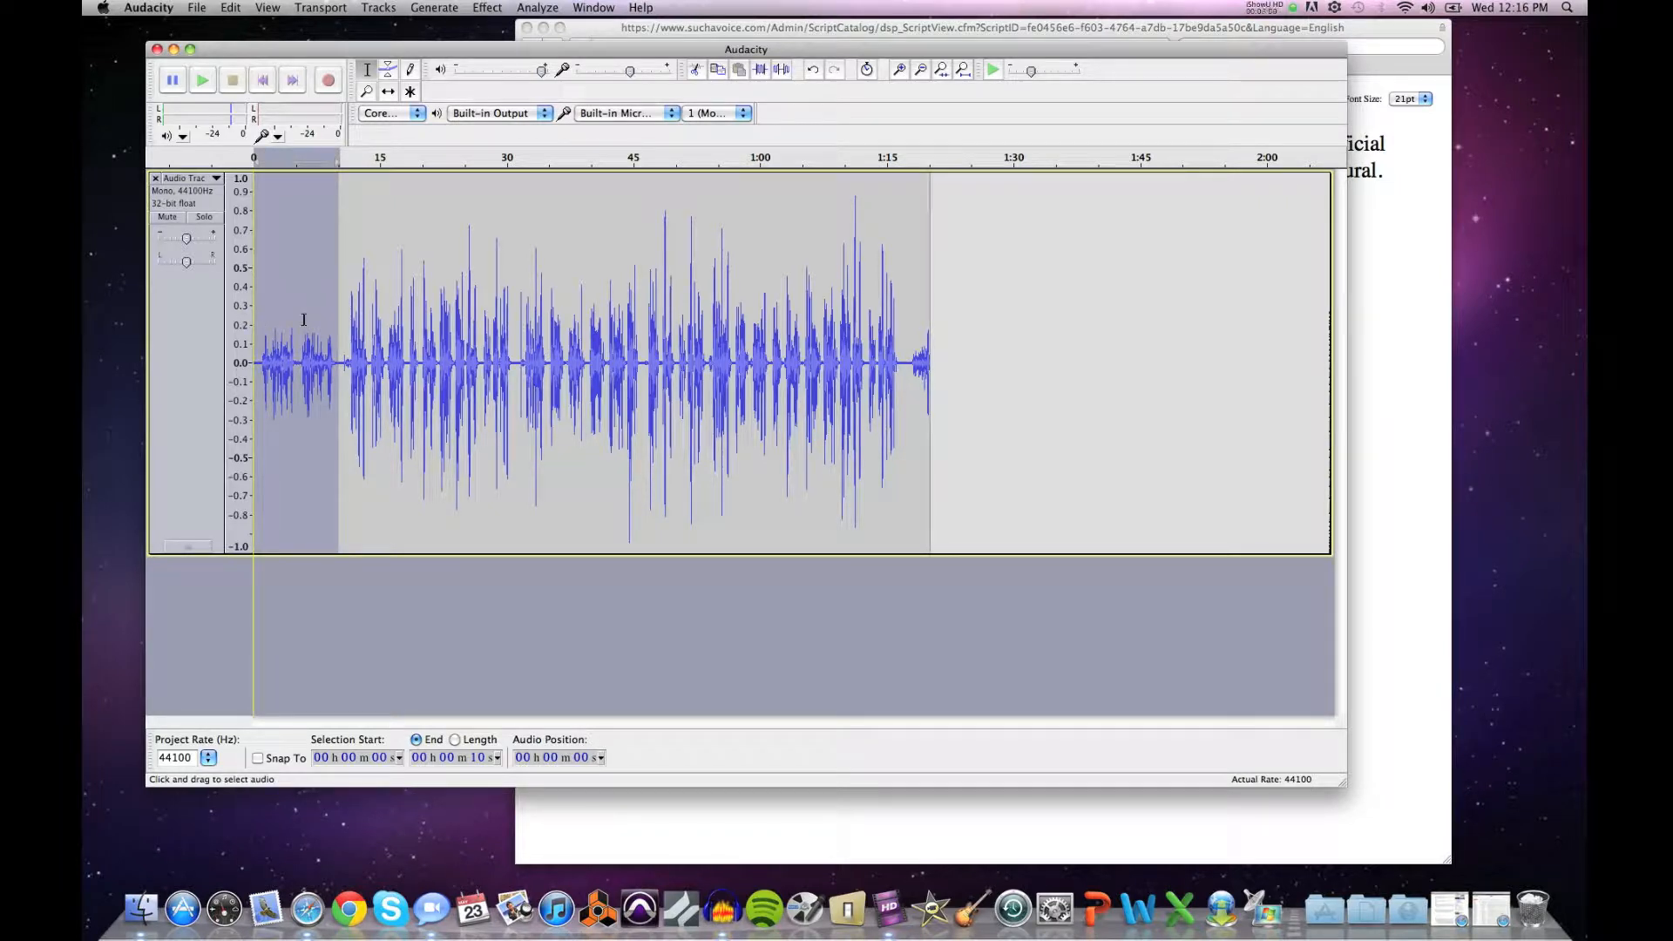
{"action": "key", "text": "Delete"}
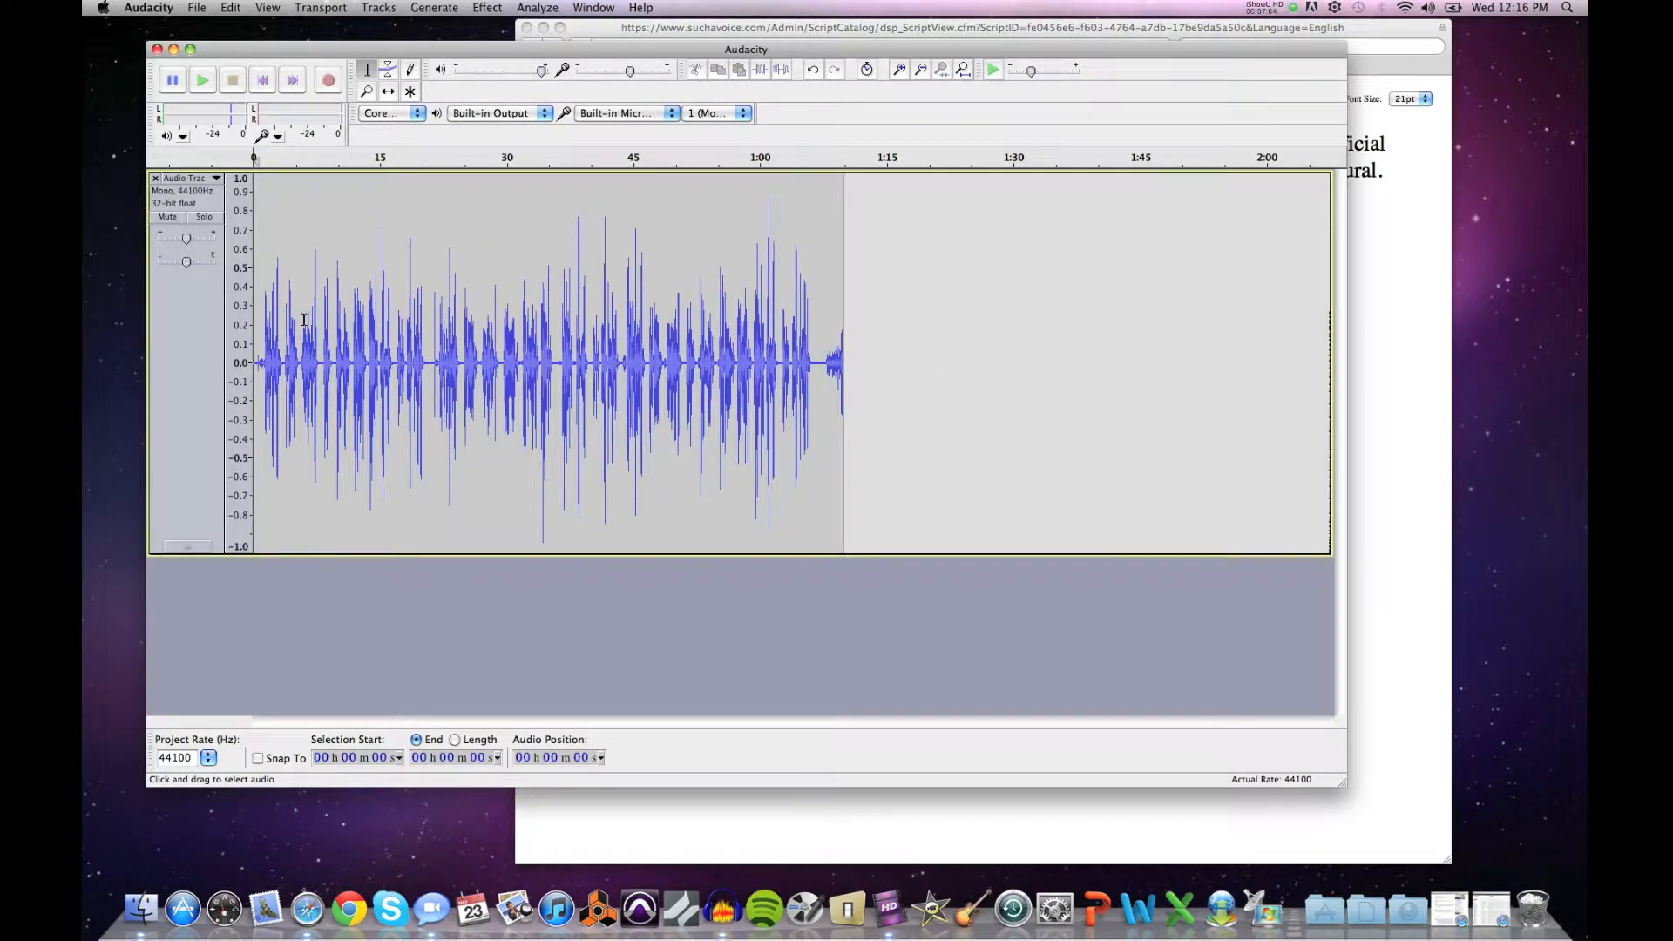
{"action": "key", "text": "super+z"}
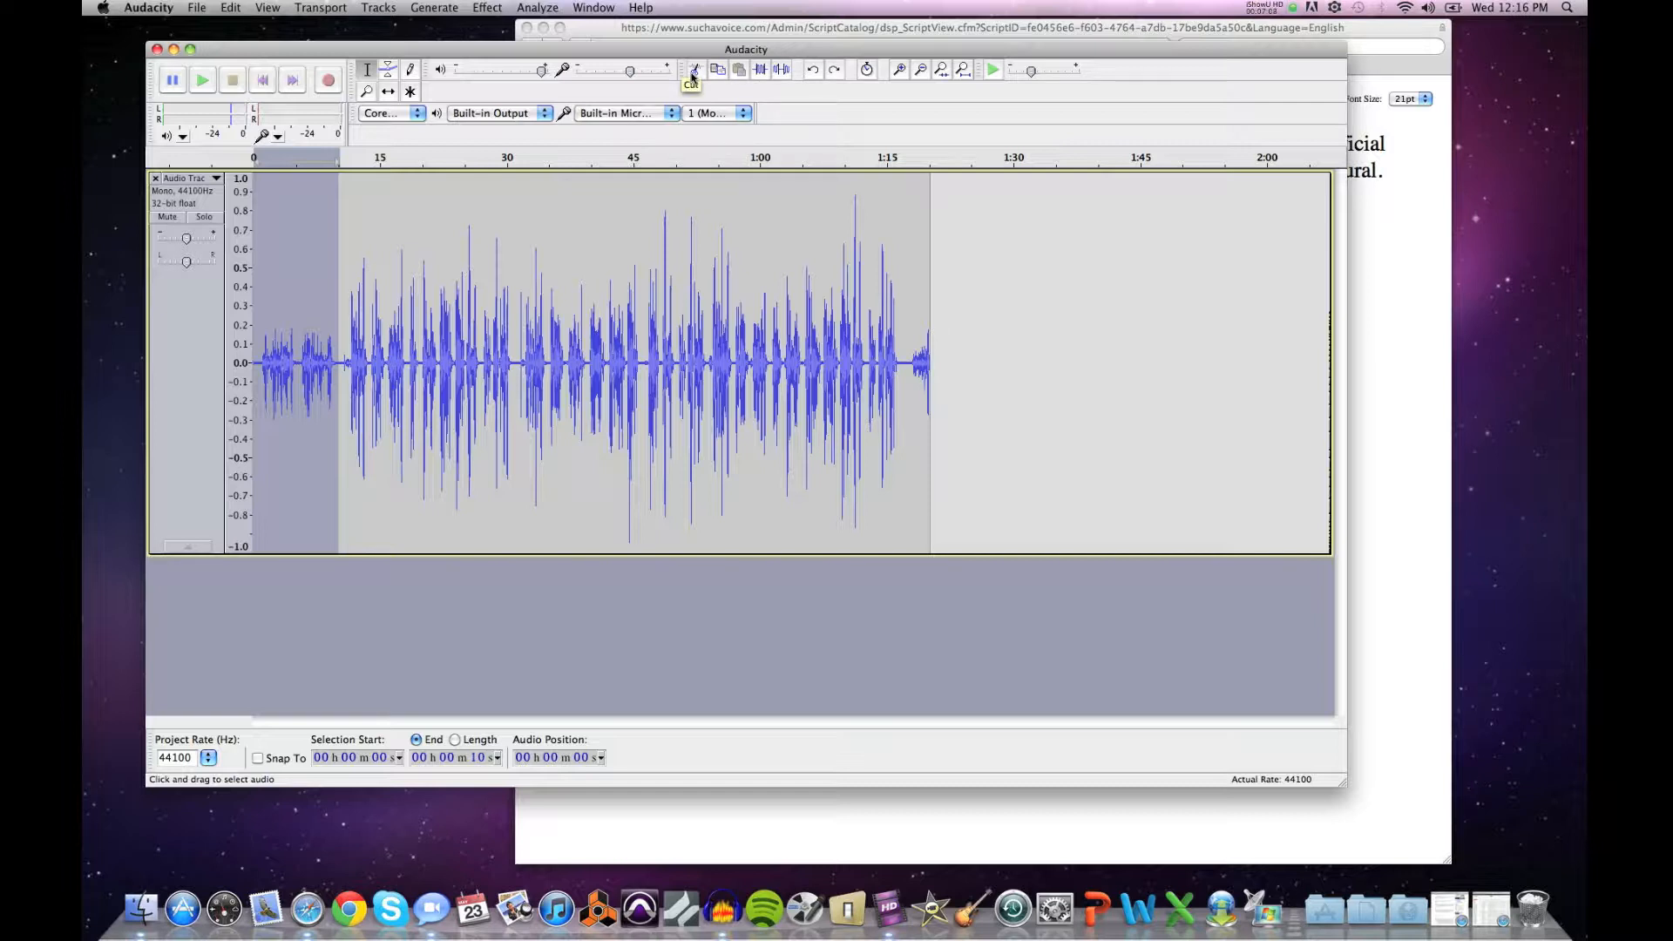
Step: Select the first 9 seconds of the track, cut them and undo the cut
{"action": "left_click", "coordinate": [341, 328]}
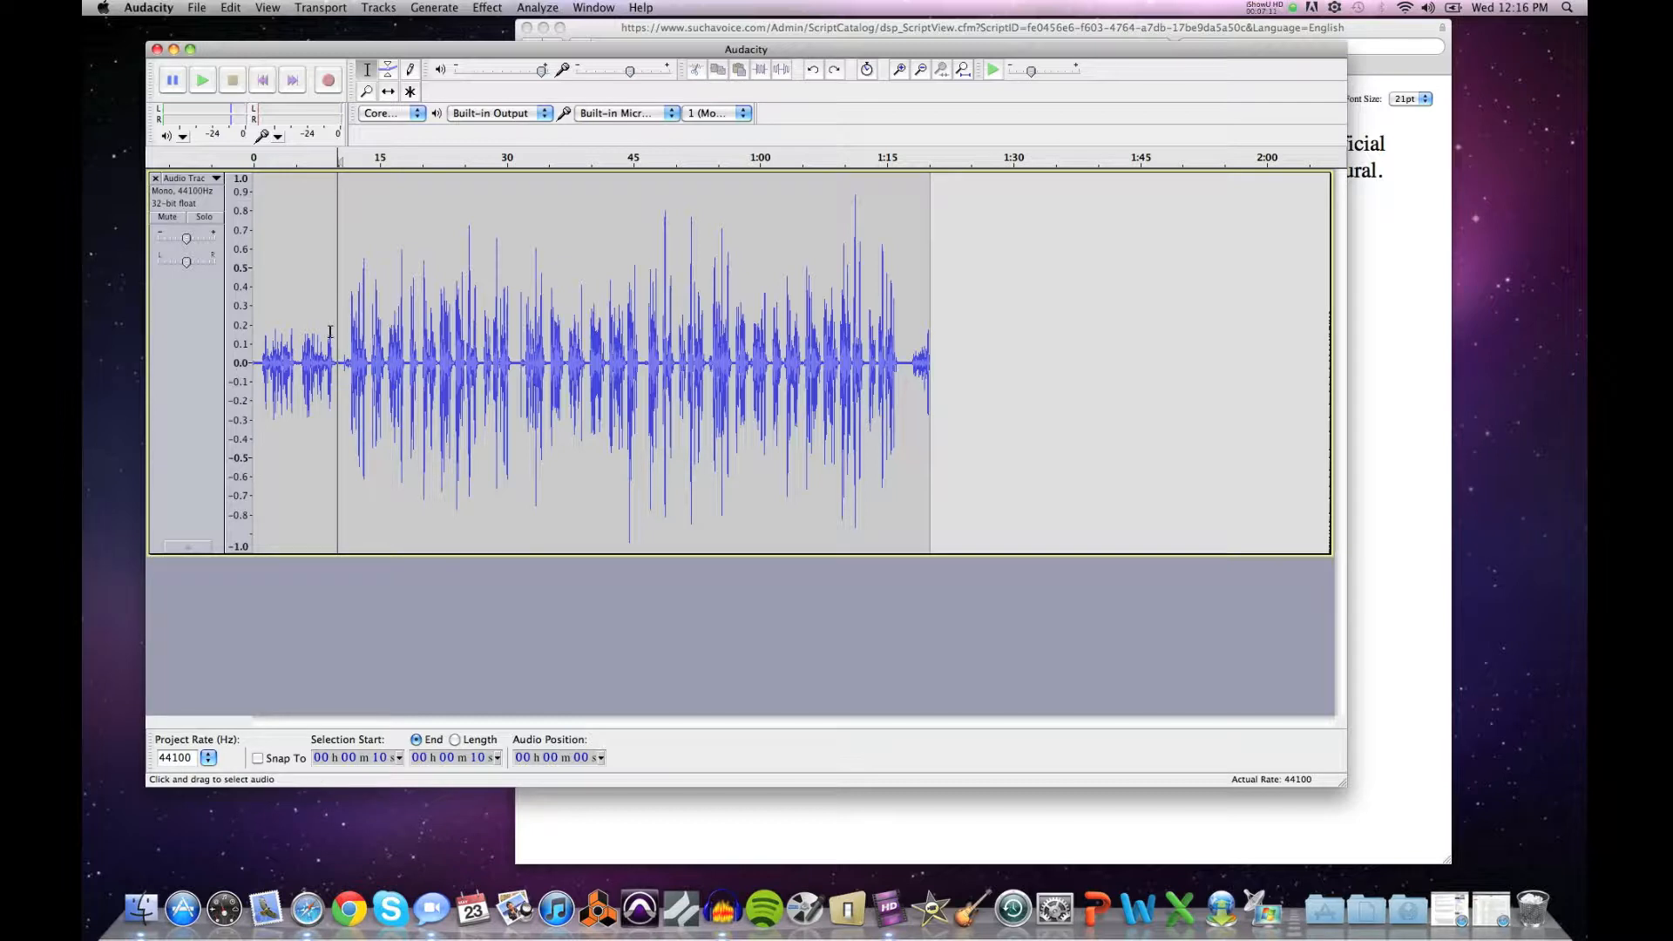
{"action": "left_click_drag", "start_coordinate": [332, 333], "coordinate": [236, 335]}
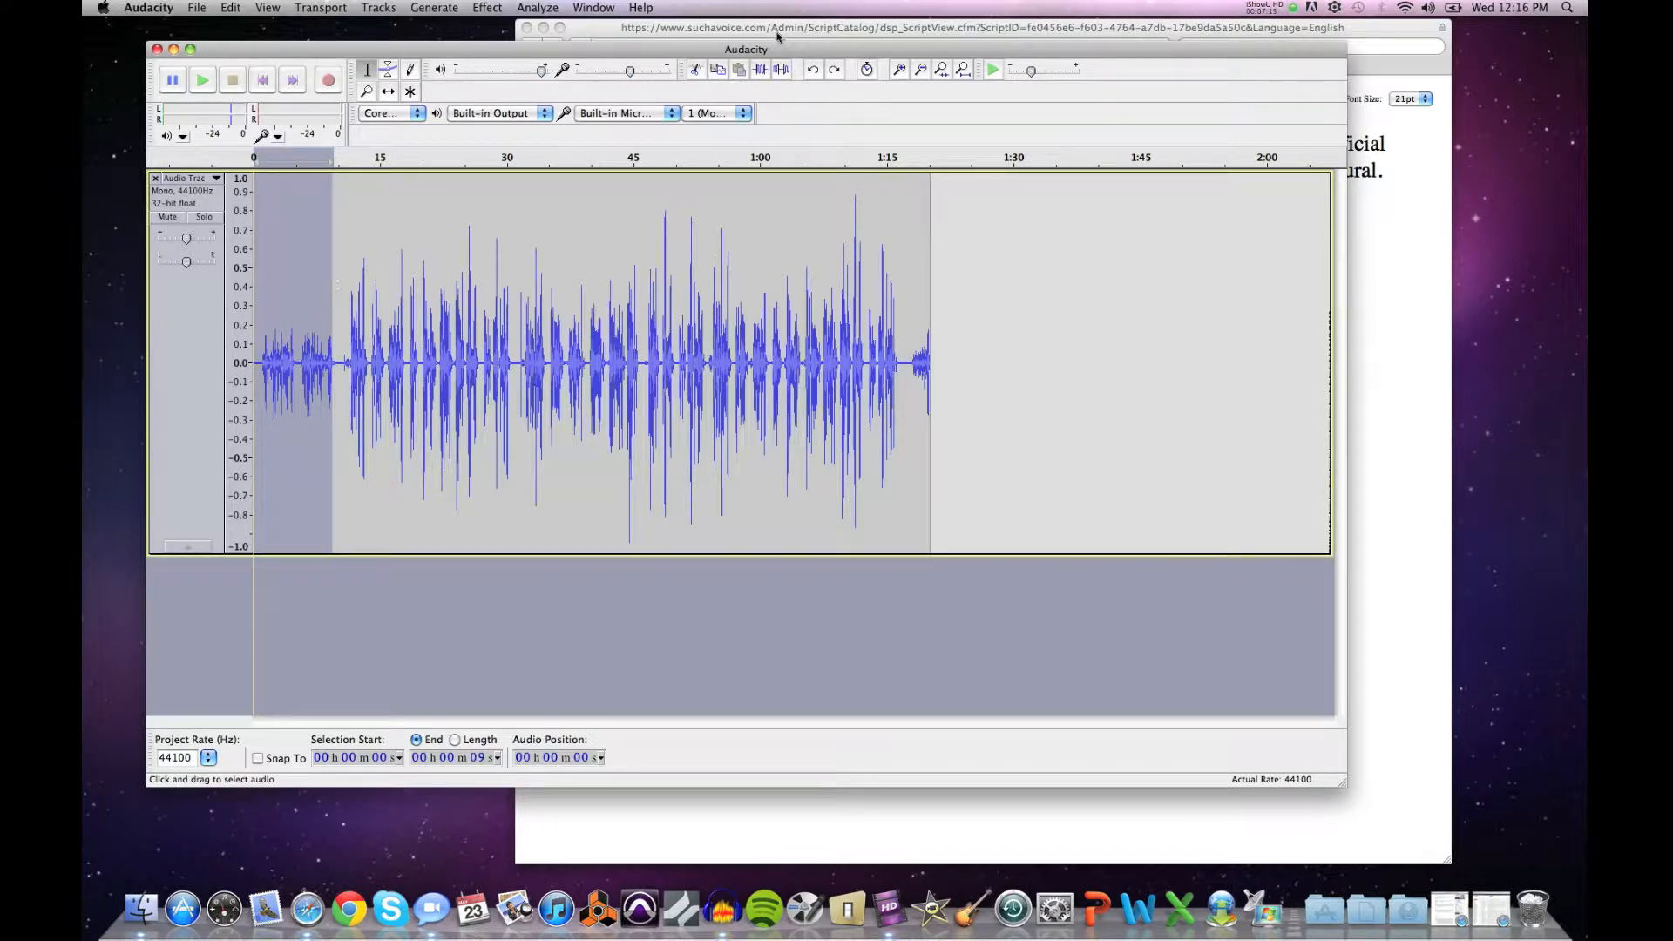
{"action": "left_click", "coordinate": [695, 69]}
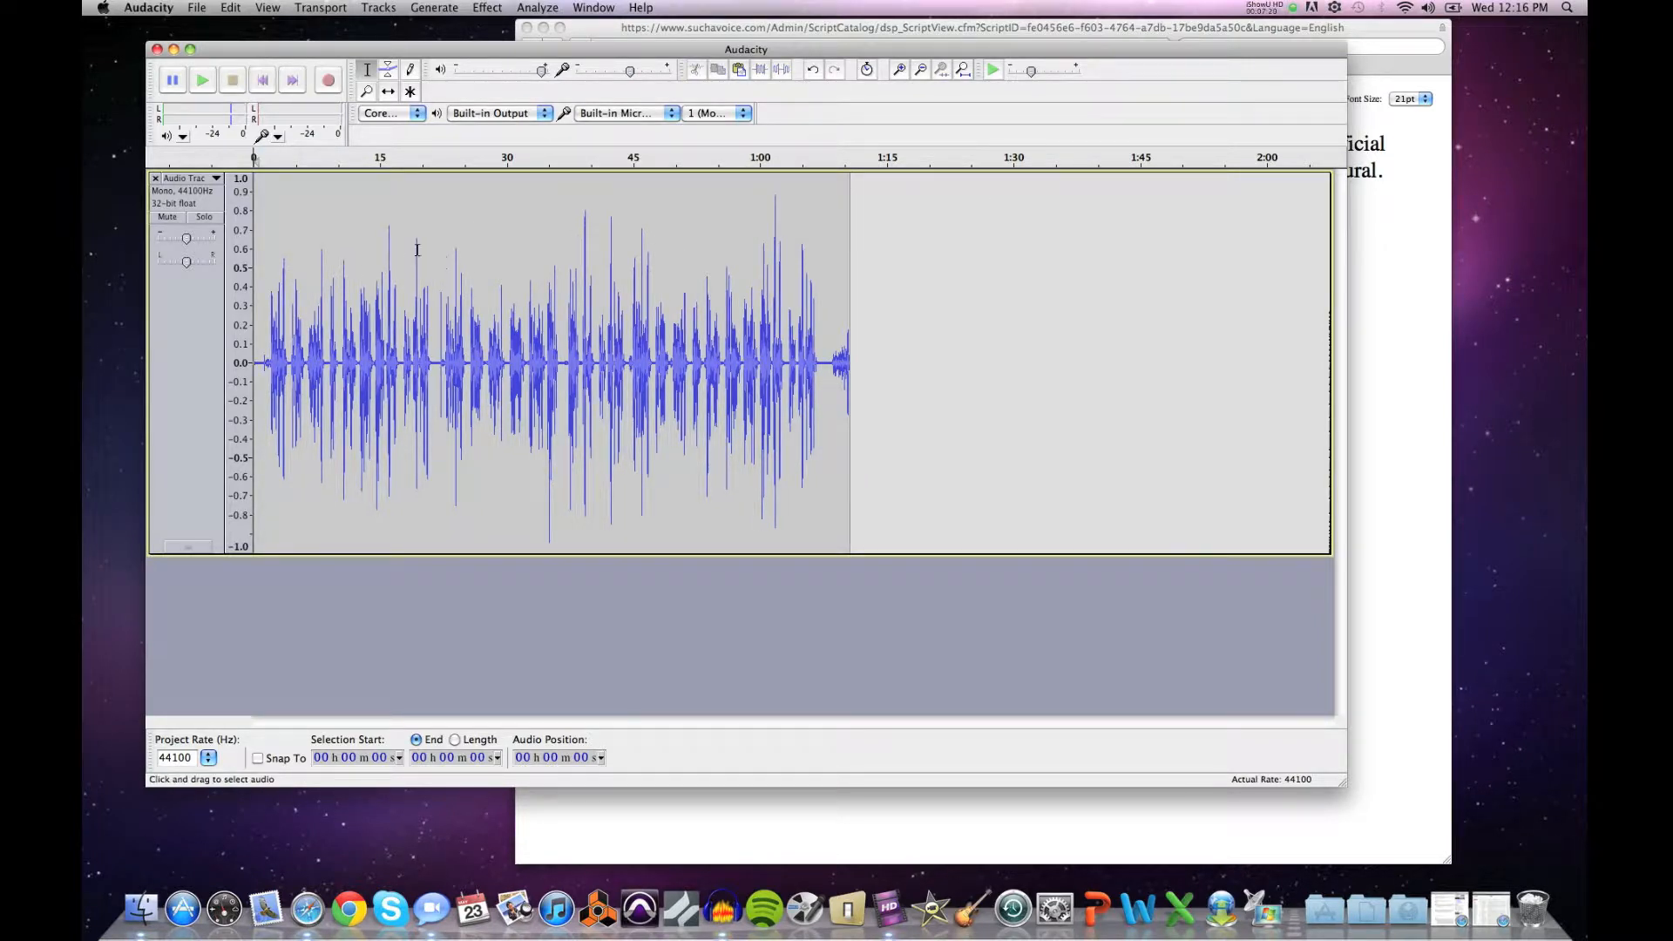
{"action": "key", "text": "super+z"}
Step: Cut about 11 seconds of audio from the start of the track and play back about 19 seconds of the trimmed recording
{"action": "left_click_drag", "start_coordinate": [342, 317], "coordinate": [220, 321]}
{"action": "key", "text": "super+x"}
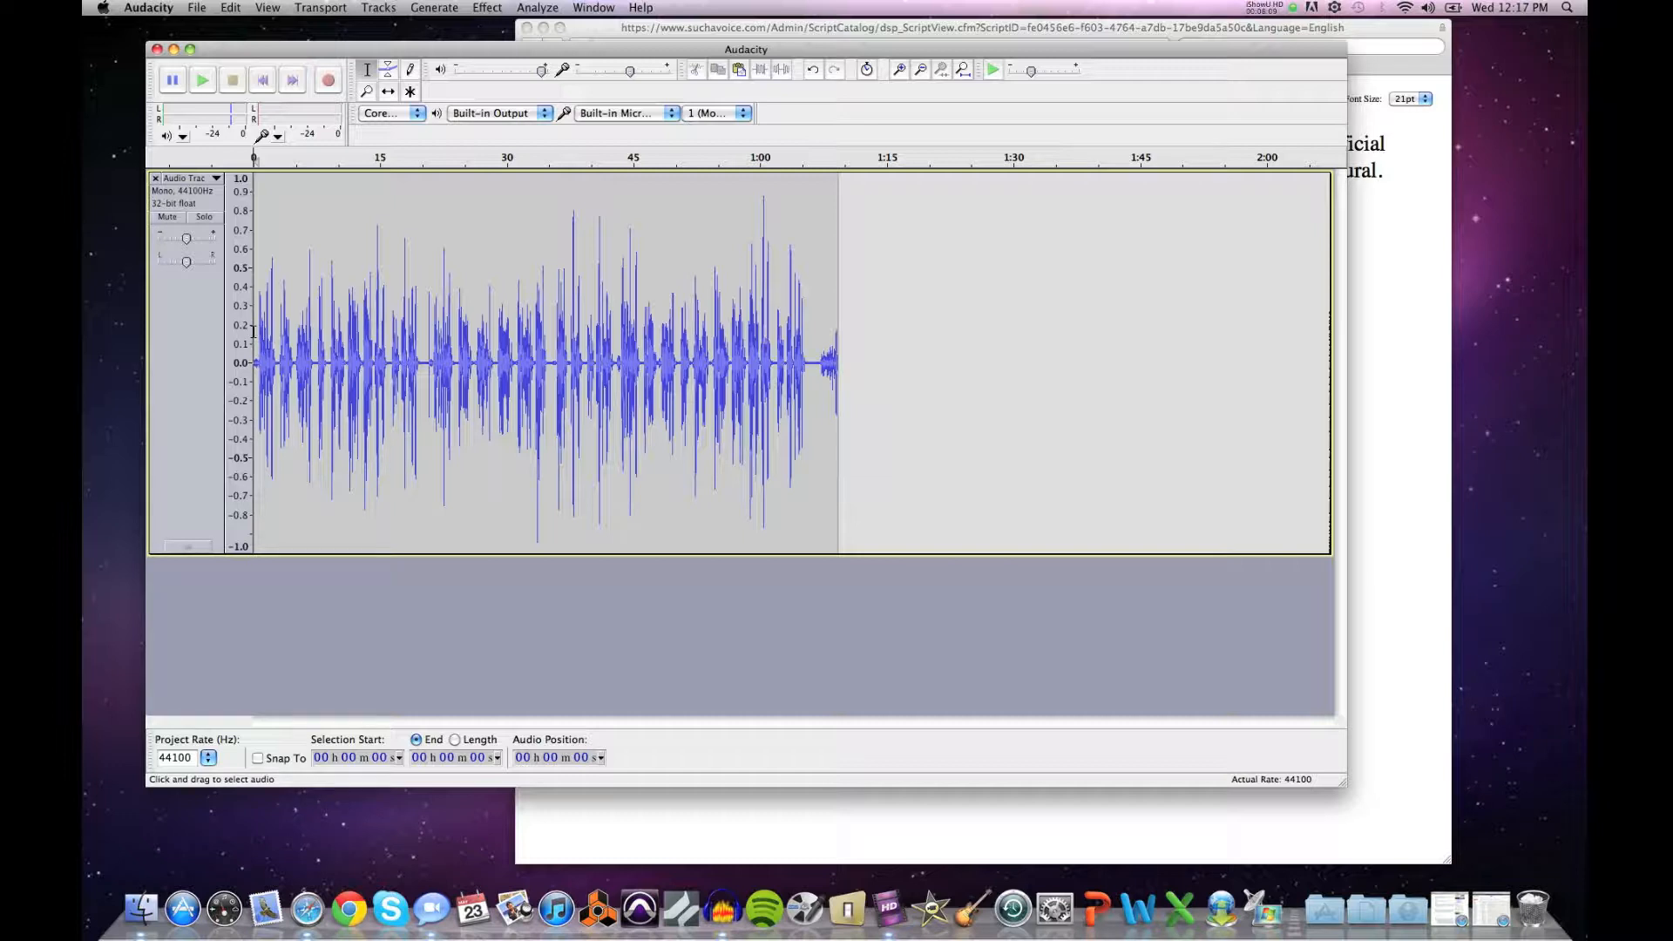
{"action": "key", "text": "space"}
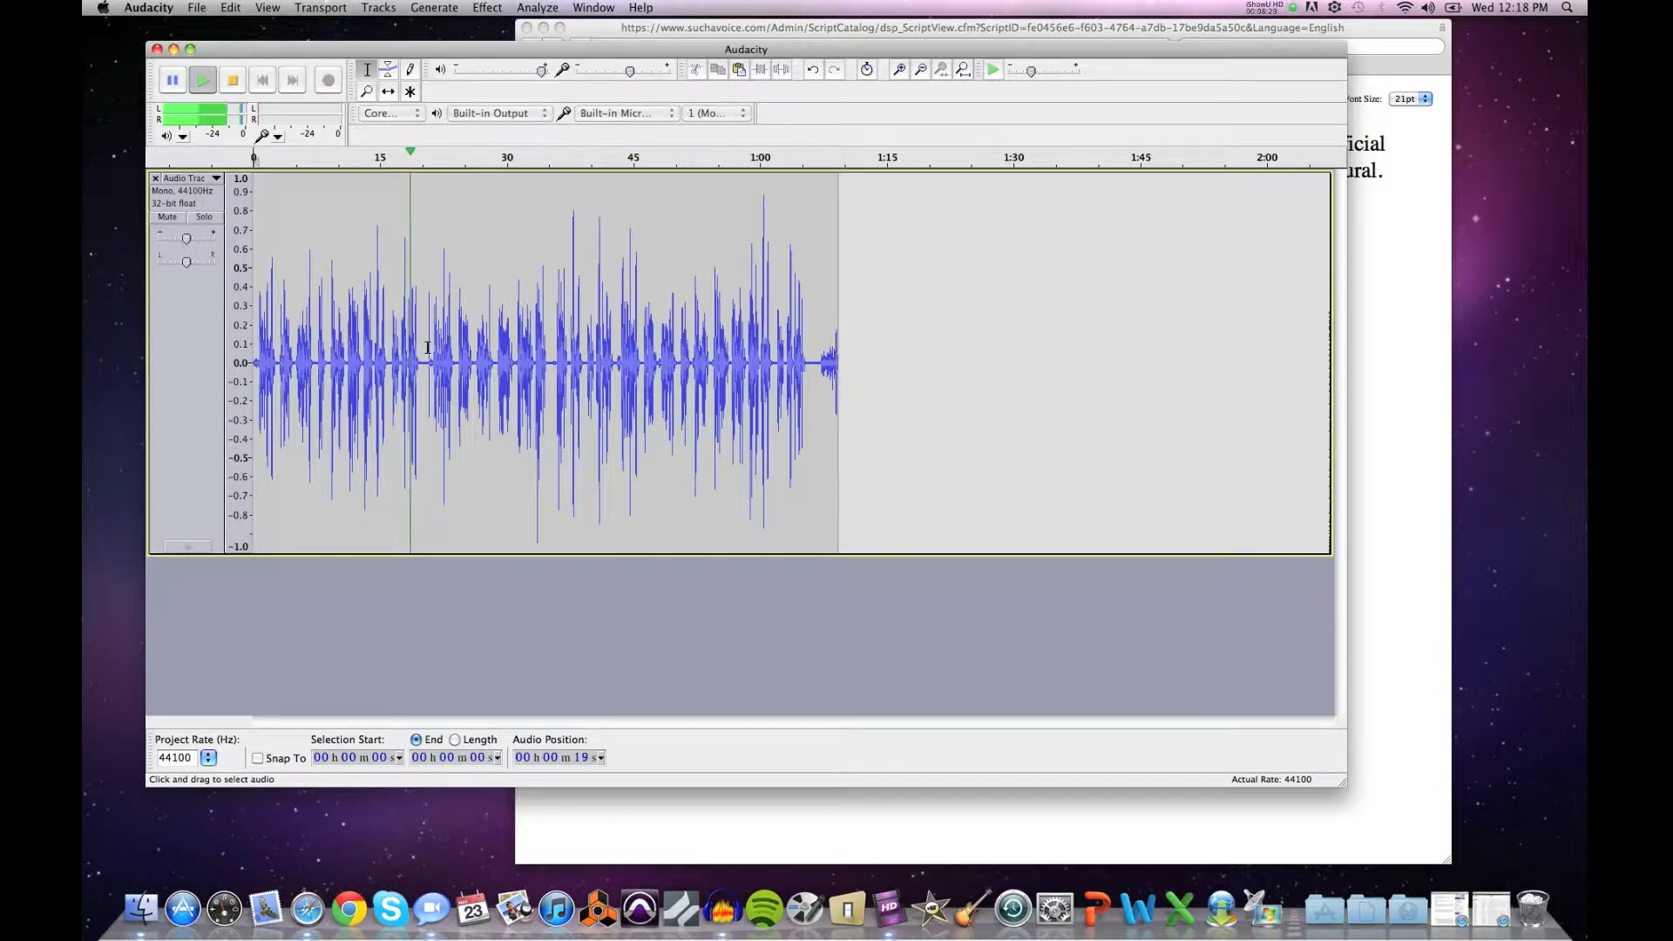
{"action": "key", "text": "space"}
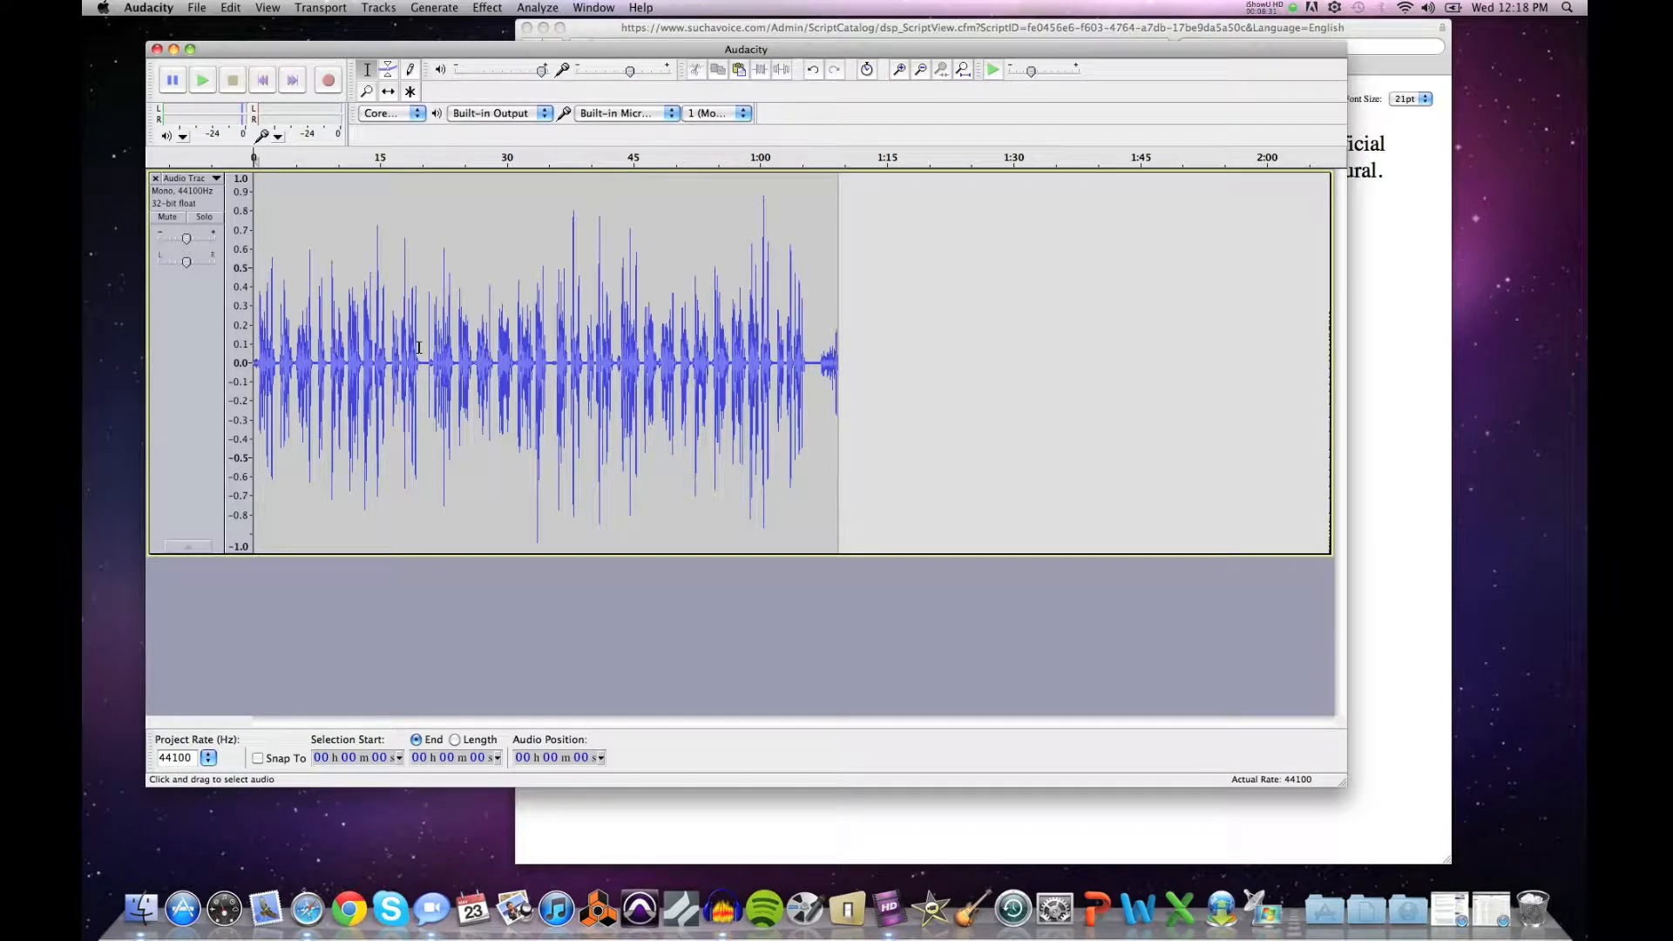
Step: Select the silent stretch from about 19.7 to 20.6 seconds, just before the short click noise
{"action": "left_click_drag", "start_coordinate": [422, 348], "coordinate": [431, 345]}
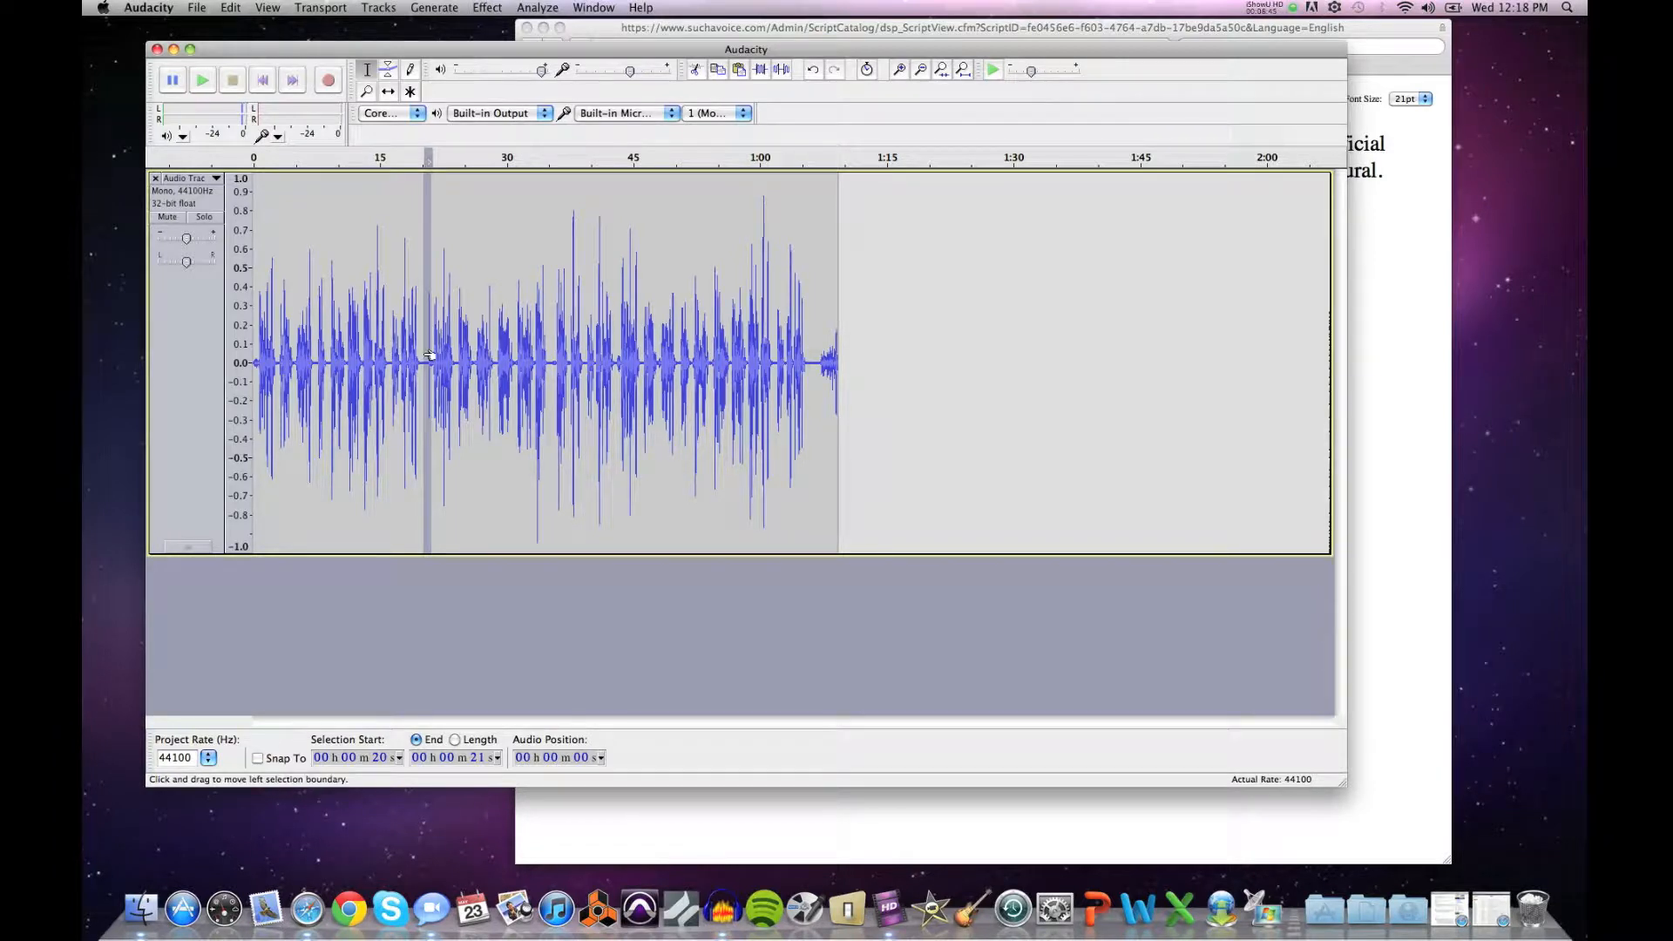
{"action": "left_click", "coordinate": [367, 94]}
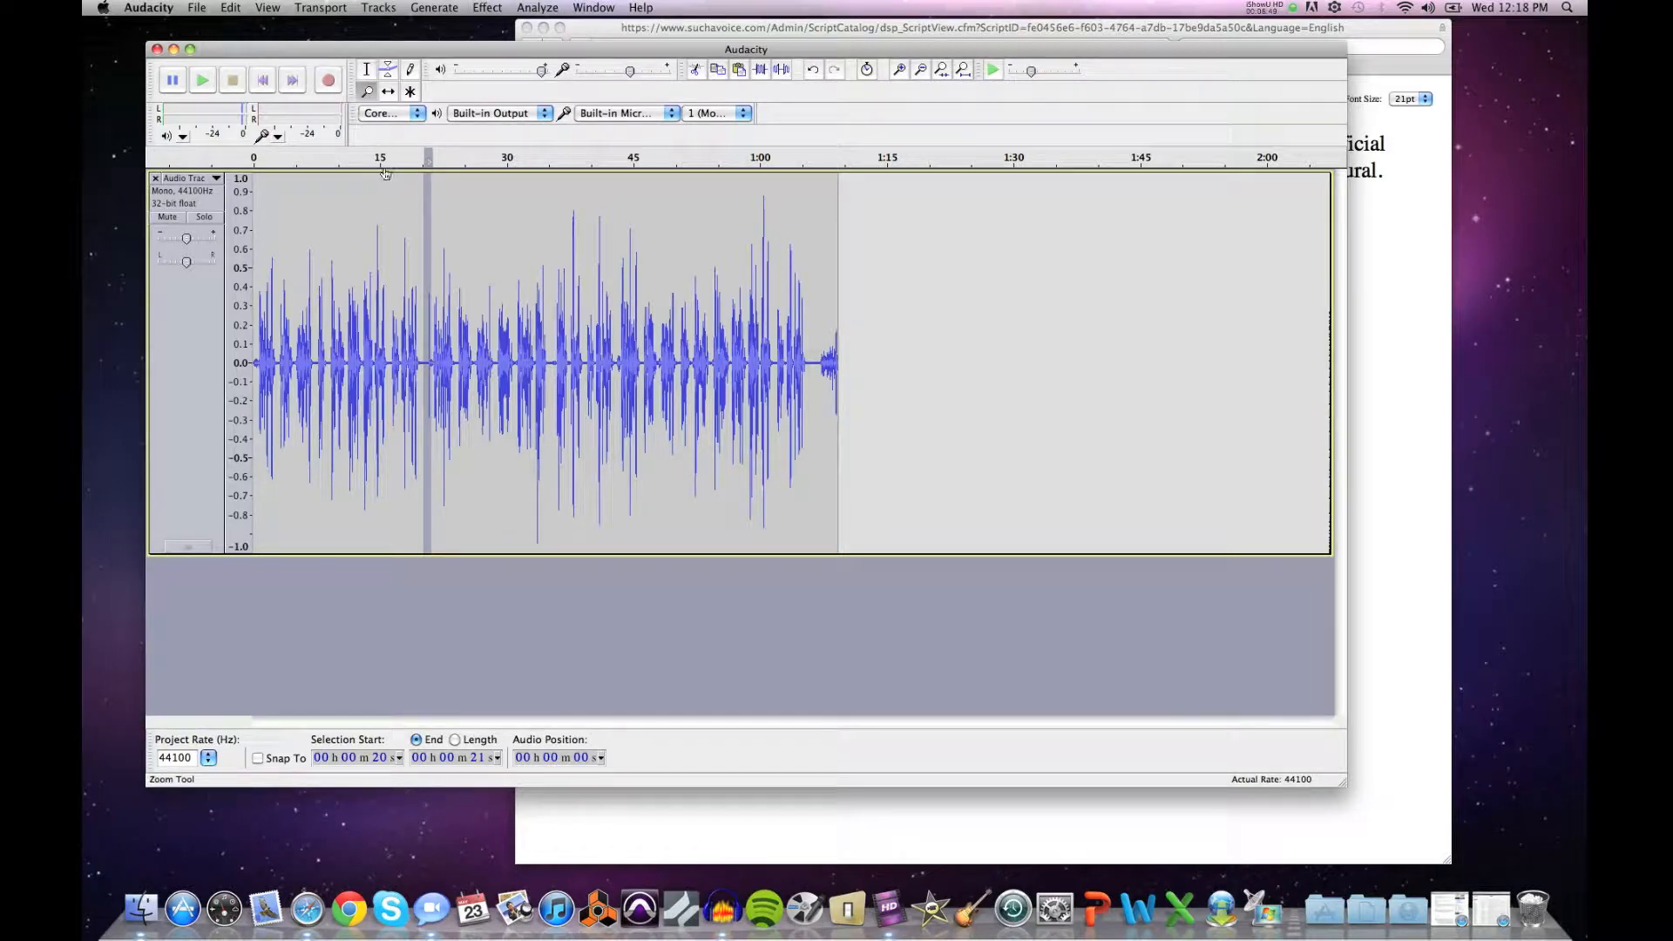
{"action": "left_click", "coordinate": [426, 346]}
{"action": "left_click", "coordinate": [425, 346]}
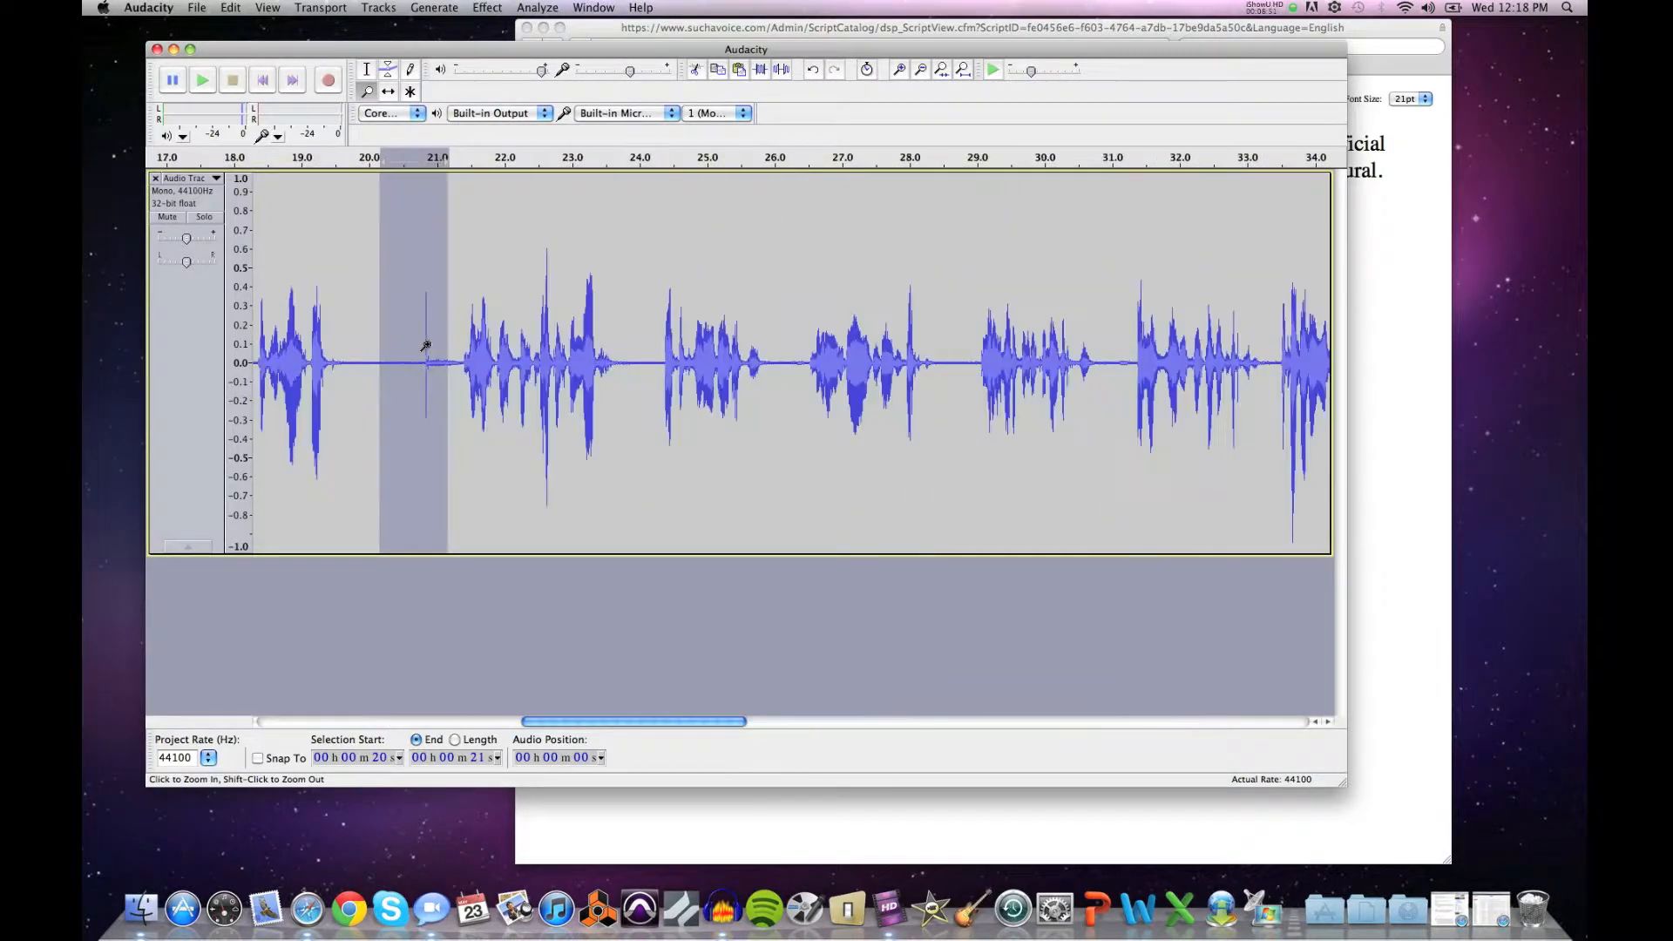
{"action": "left_click", "coordinate": [423, 347]}
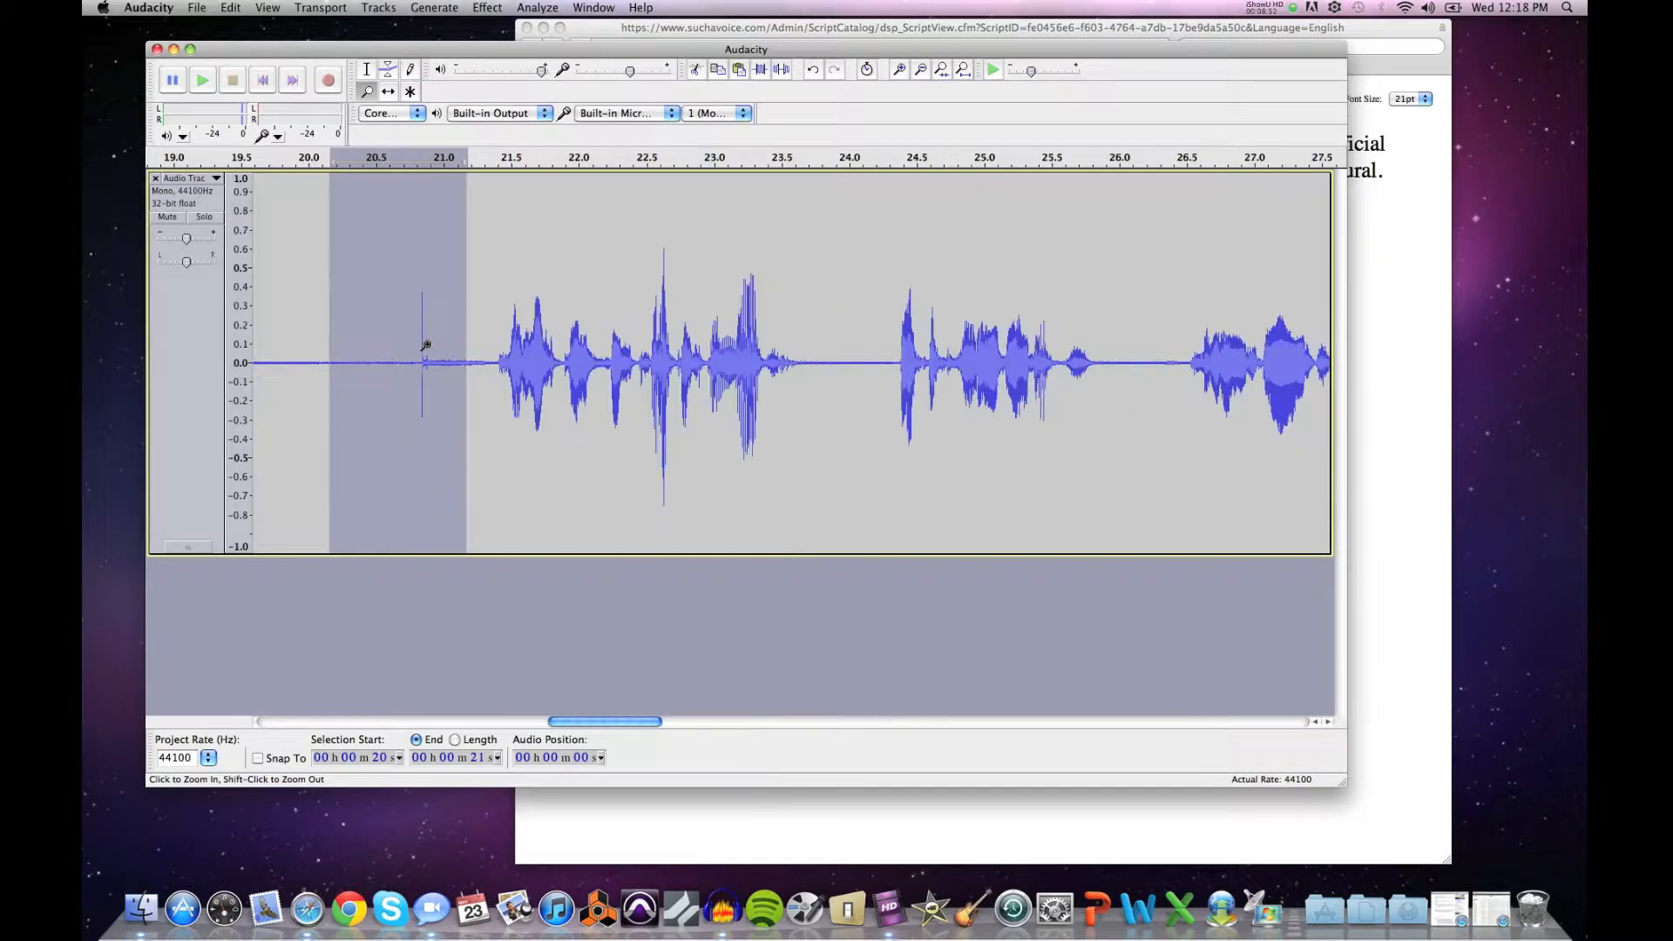
{"action": "left_click", "coordinate": [367, 69]}
{"action": "left_click", "coordinate": [393, 271]}
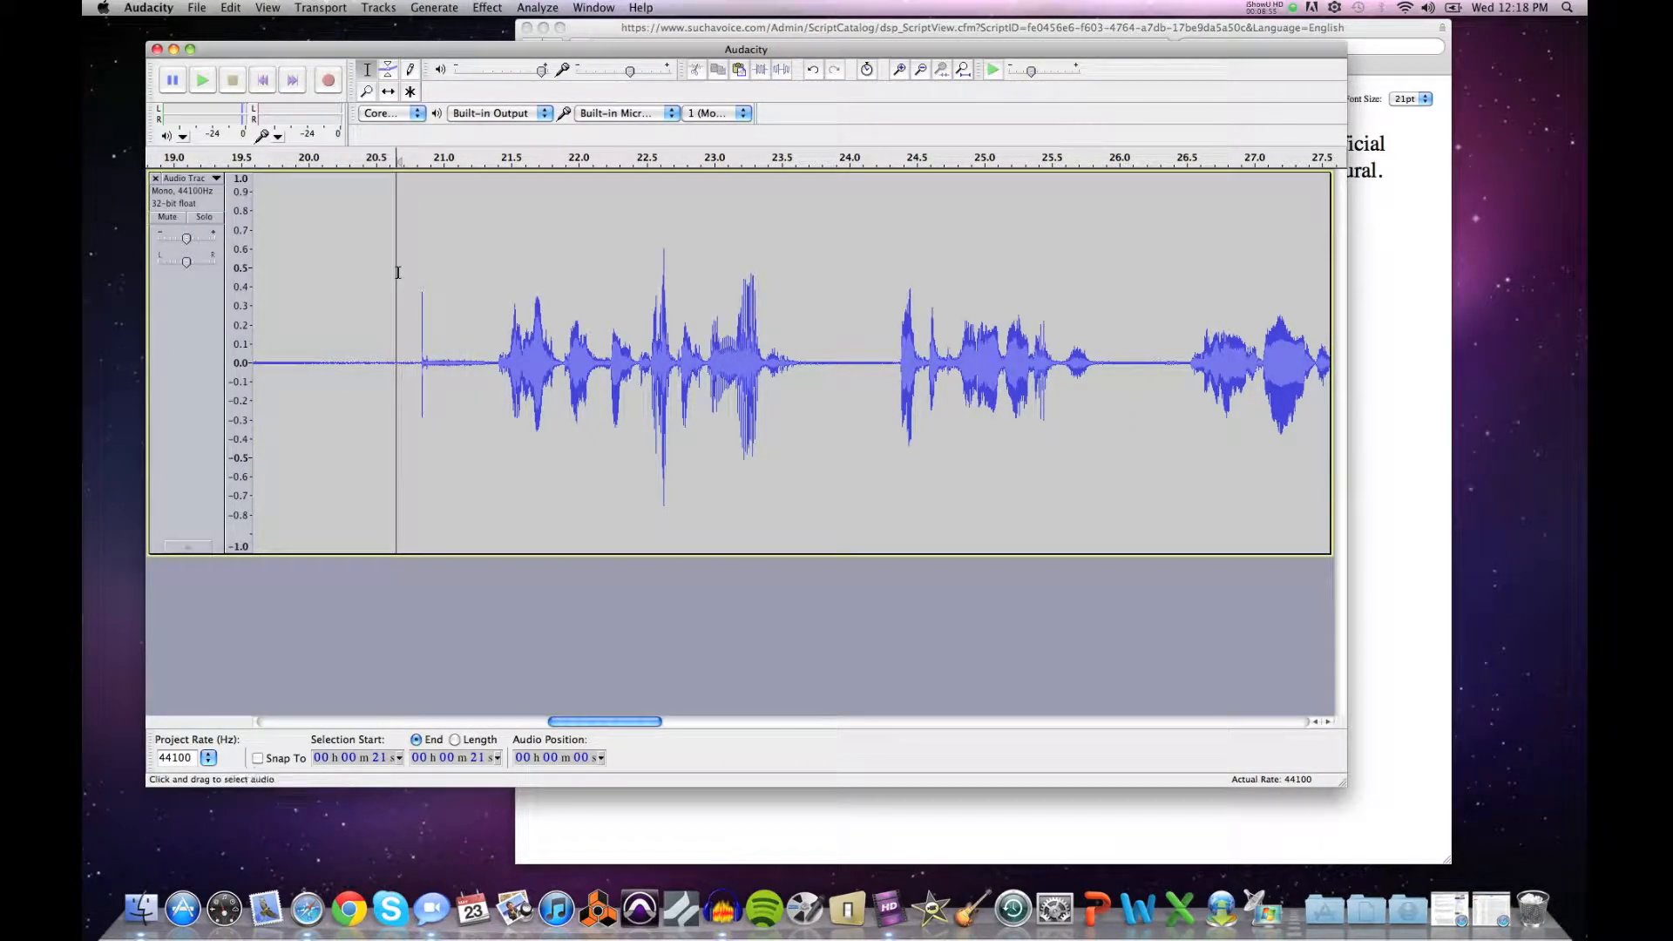
{"action": "left_click_drag", "start_coordinate": [388, 275], "coordinate": [264, 276]}
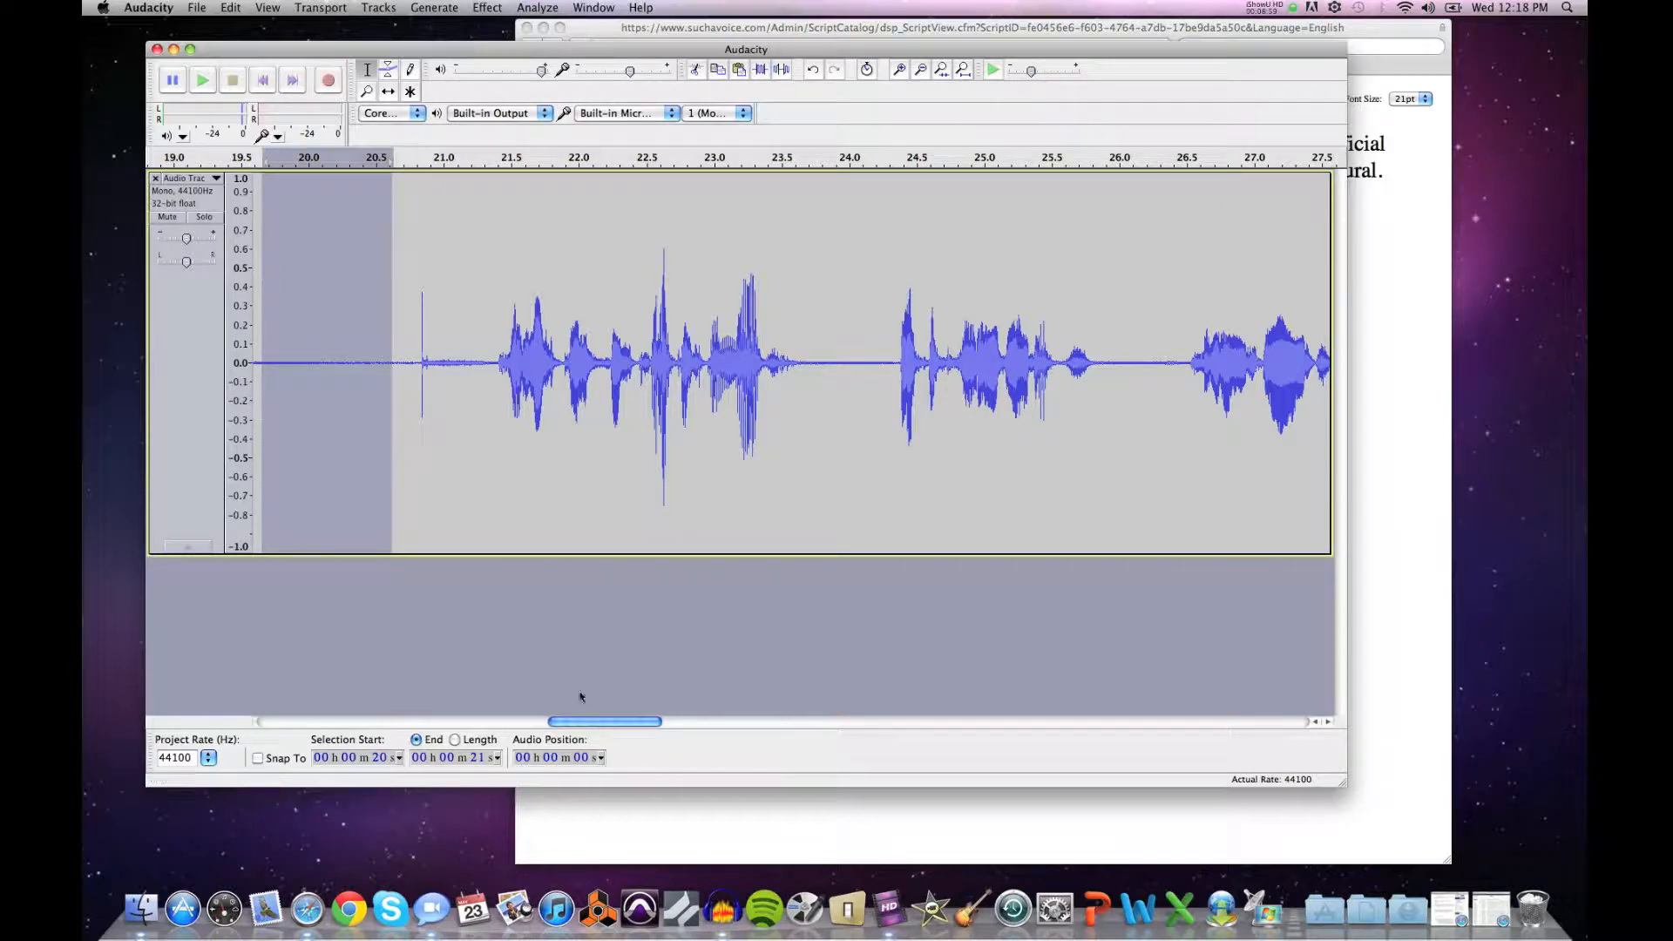
{"action": "left_click_drag", "start_coordinate": [609, 722], "coordinate": [566, 725]}
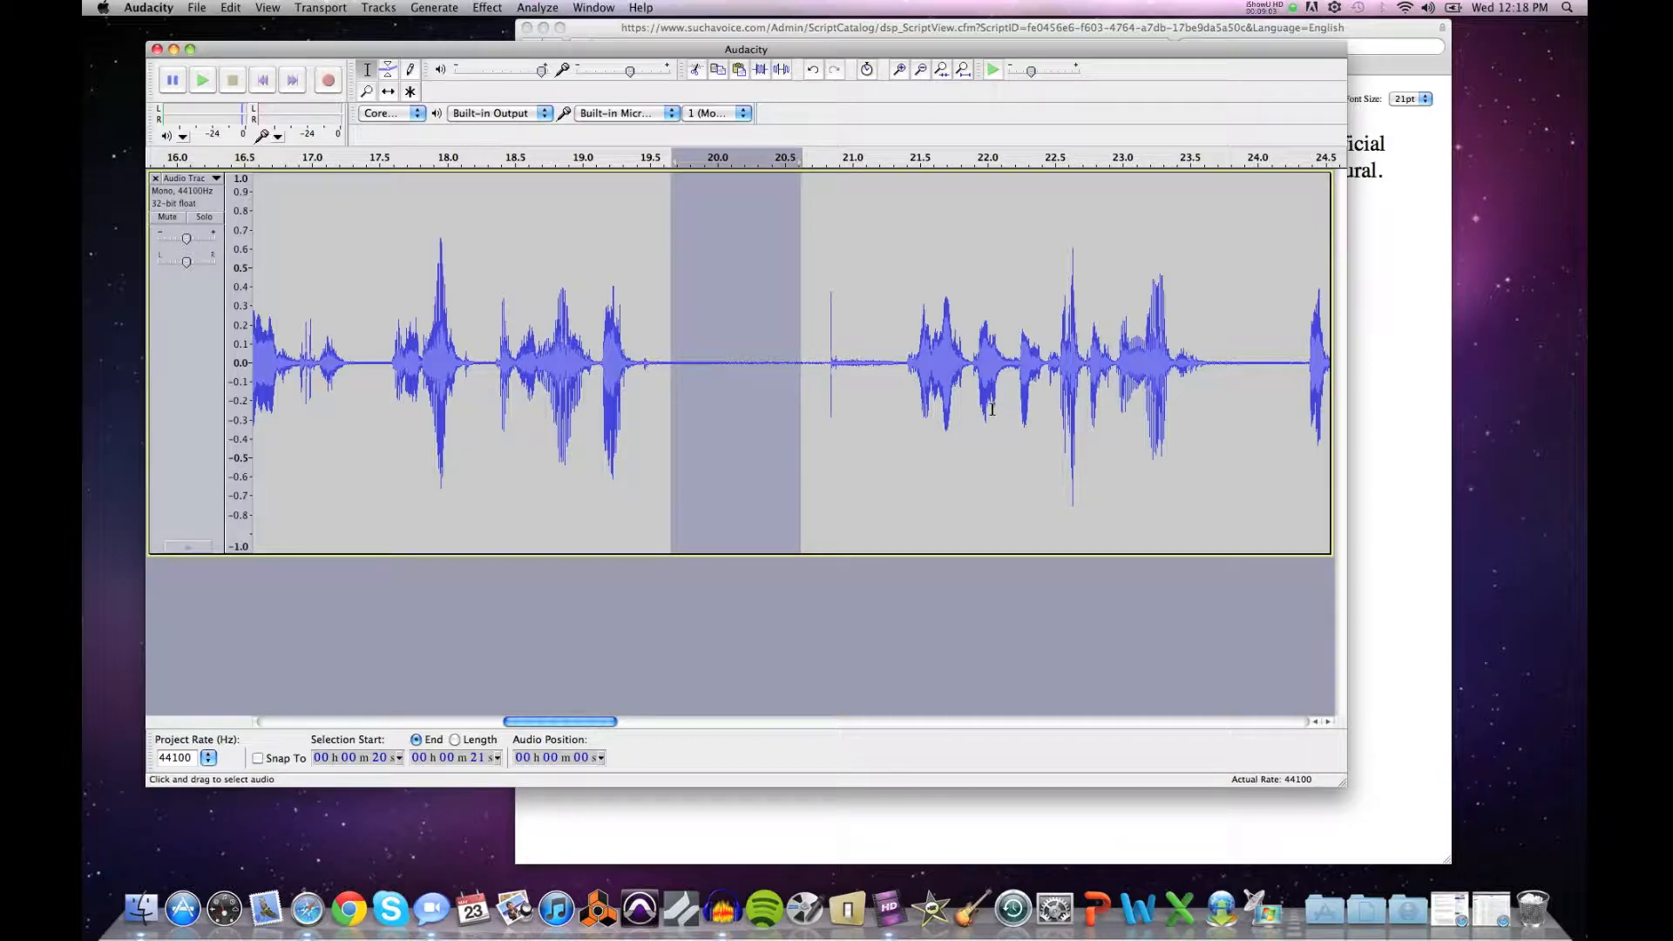
Step: Delete the selected silence and undo the deletion, then repeat the delete and undo once more
{"action": "key", "text": "Delete"}
{"action": "left_click", "coordinate": [598, 351]}
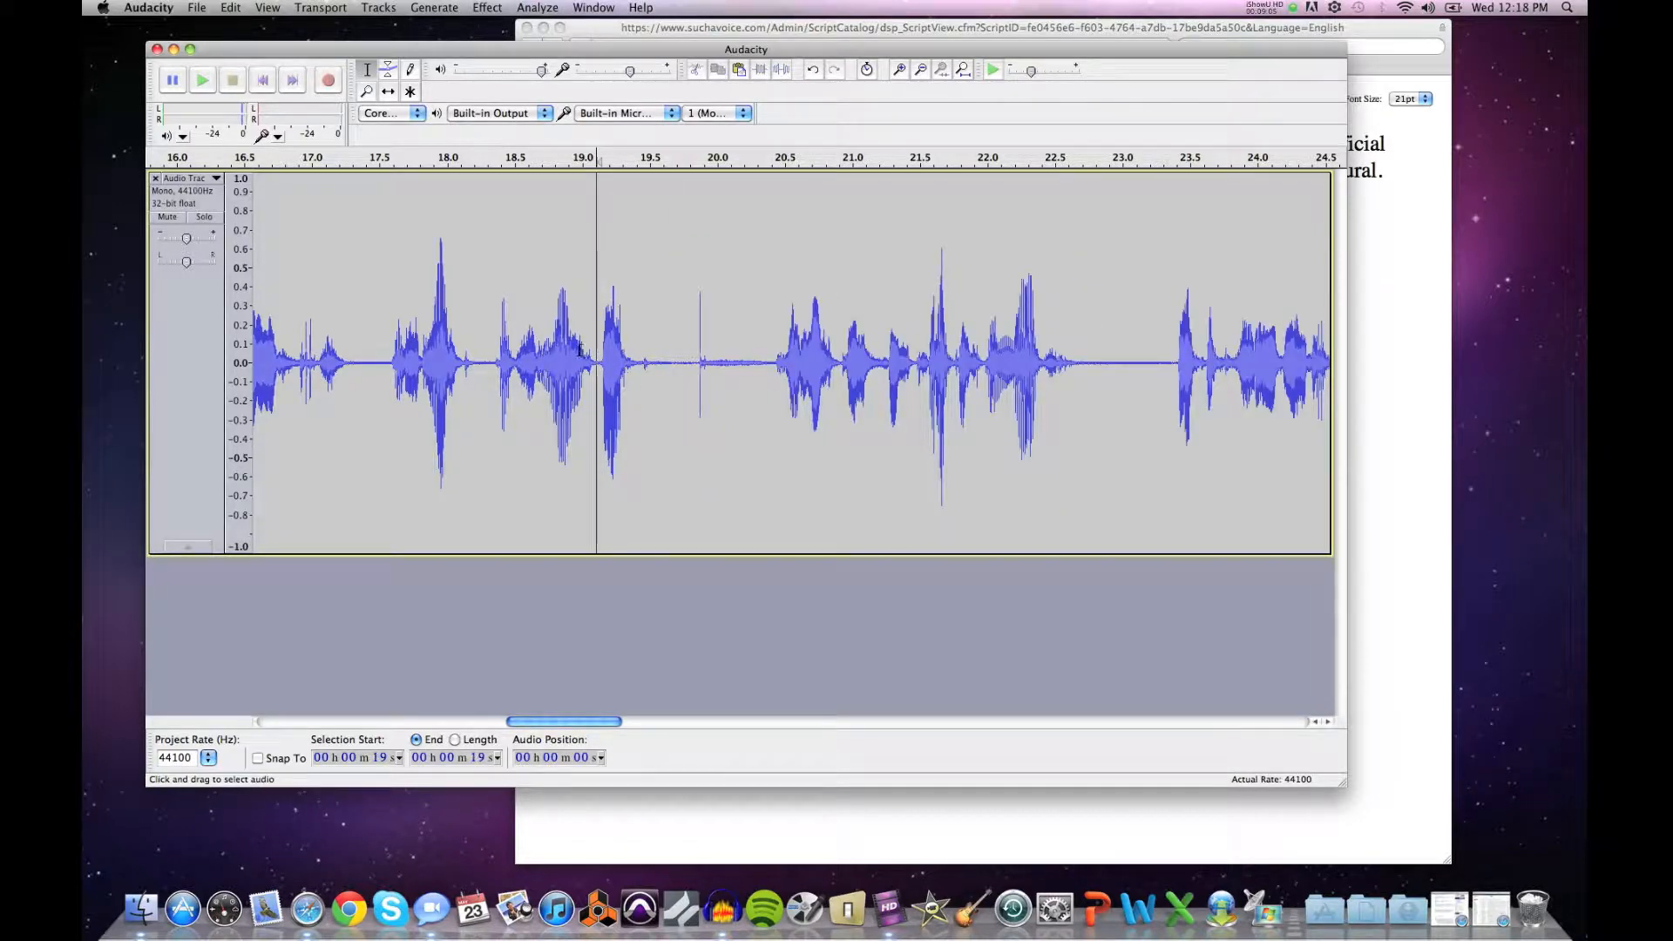
{"action": "left_click", "coordinate": [731, 353]}
{"action": "left_click_drag", "start_coordinate": [685, 353], "coordinate": [729, 353]}
{"action": "key", "text": "super+z"}
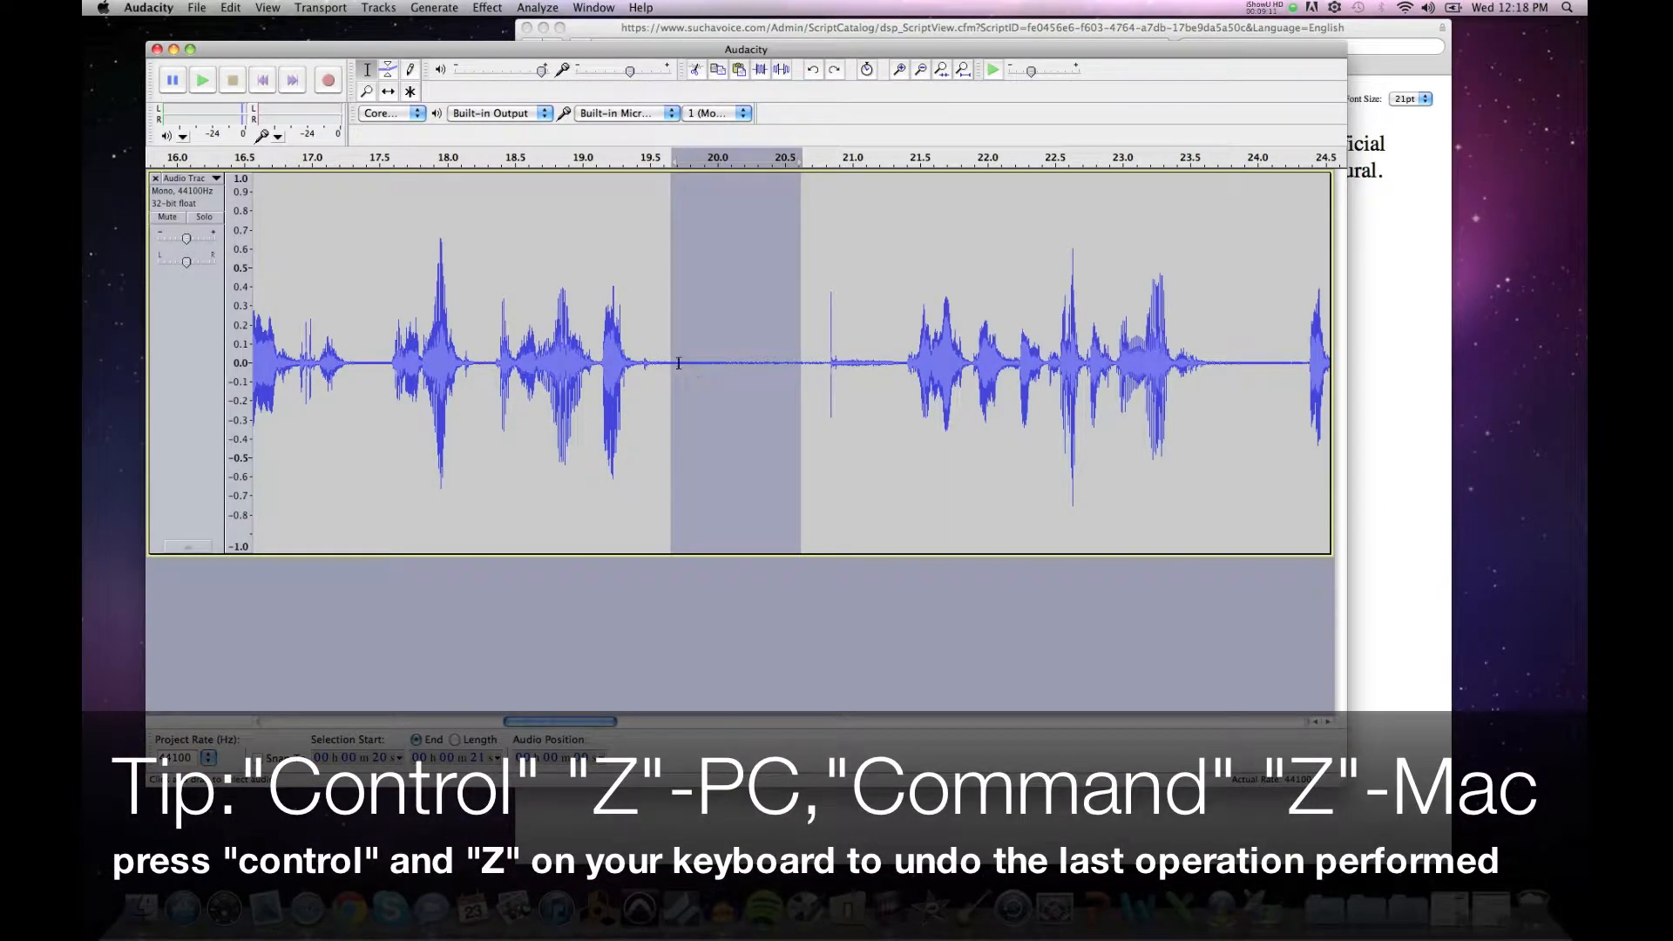
{"action": "key", "text": "Delete"}
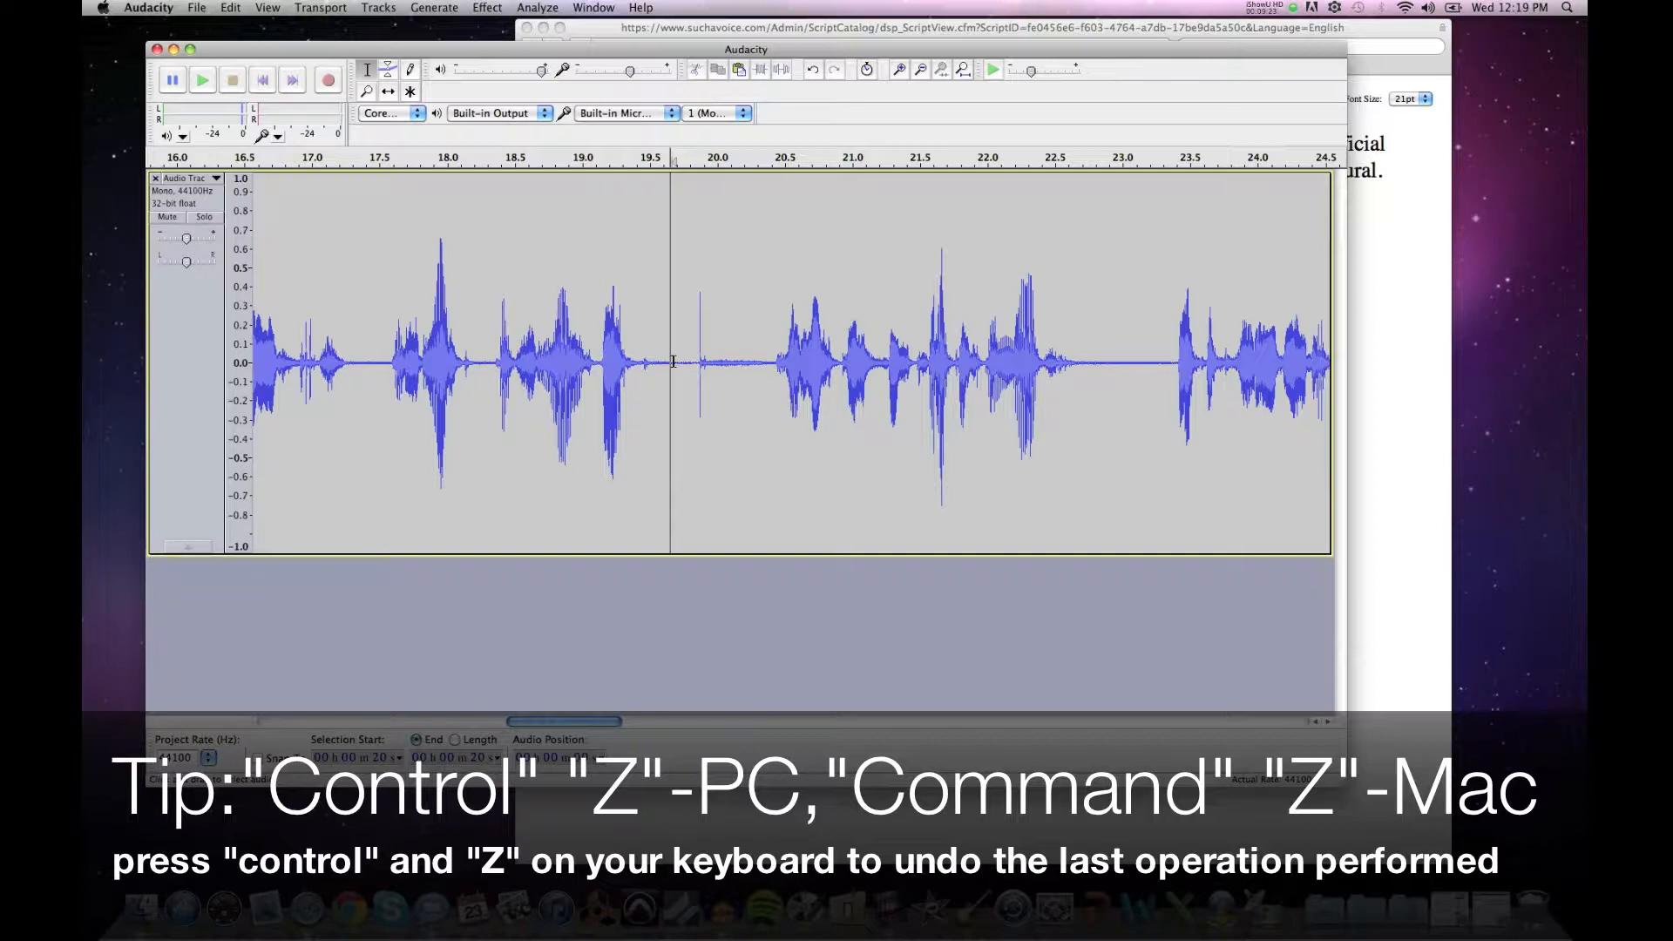
{"action": "key", "text": "super+z"}
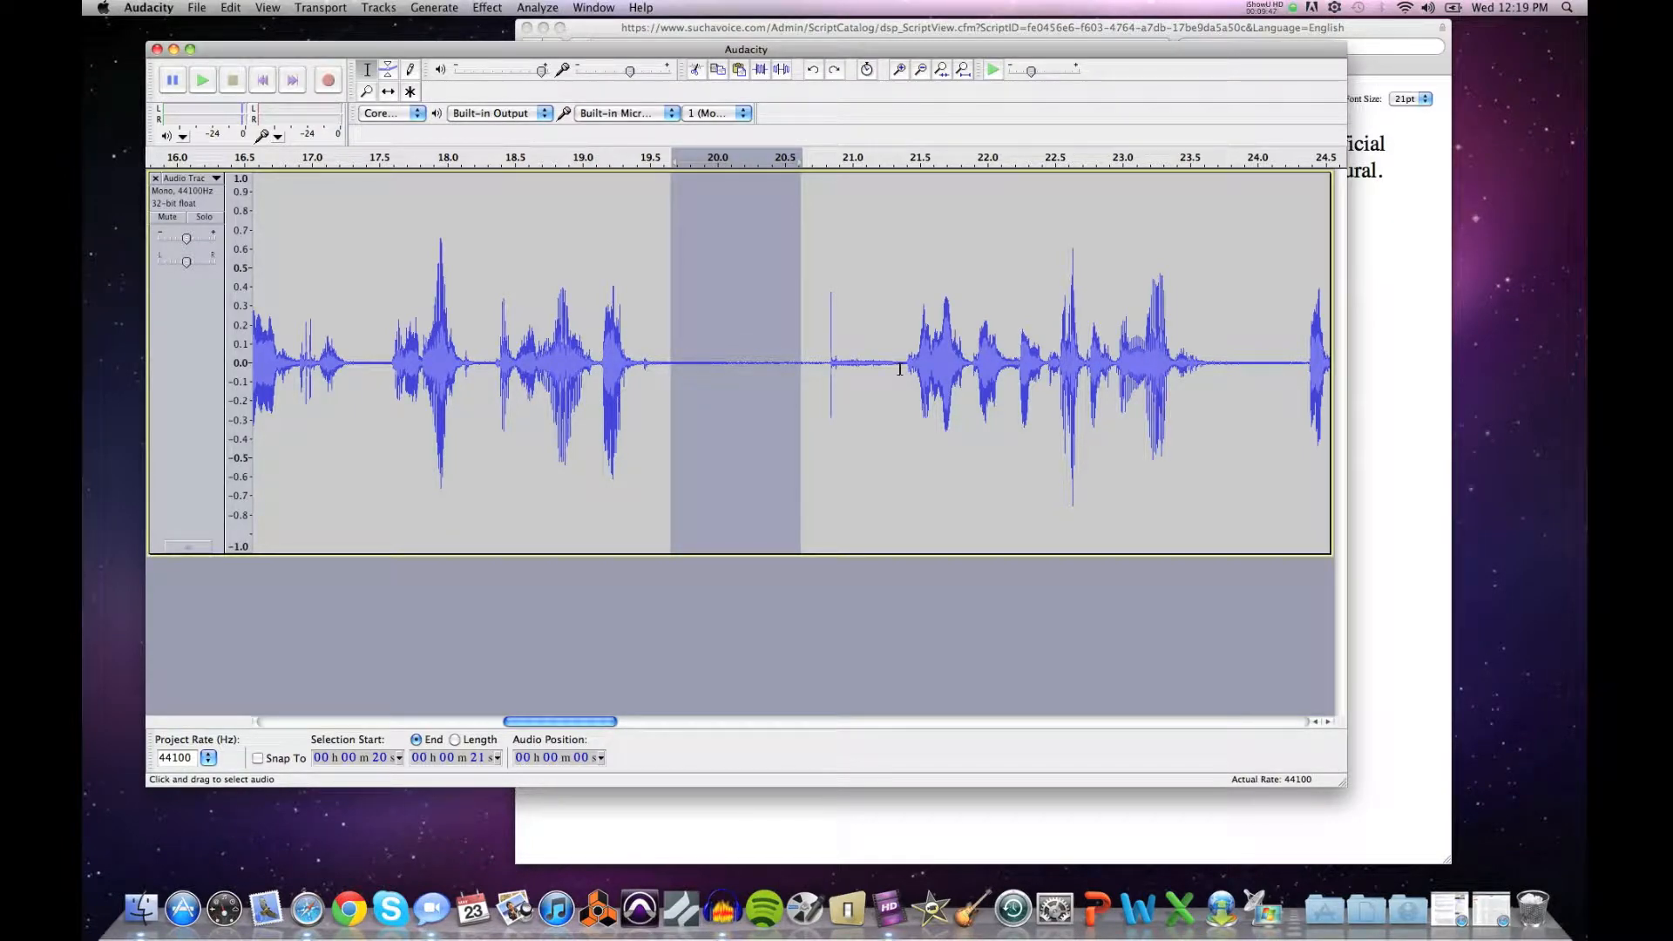
Step: Split the track at both edges of the selected silence around 20 seconds
{"action": "left_click", "coordinate": [230, 8]}
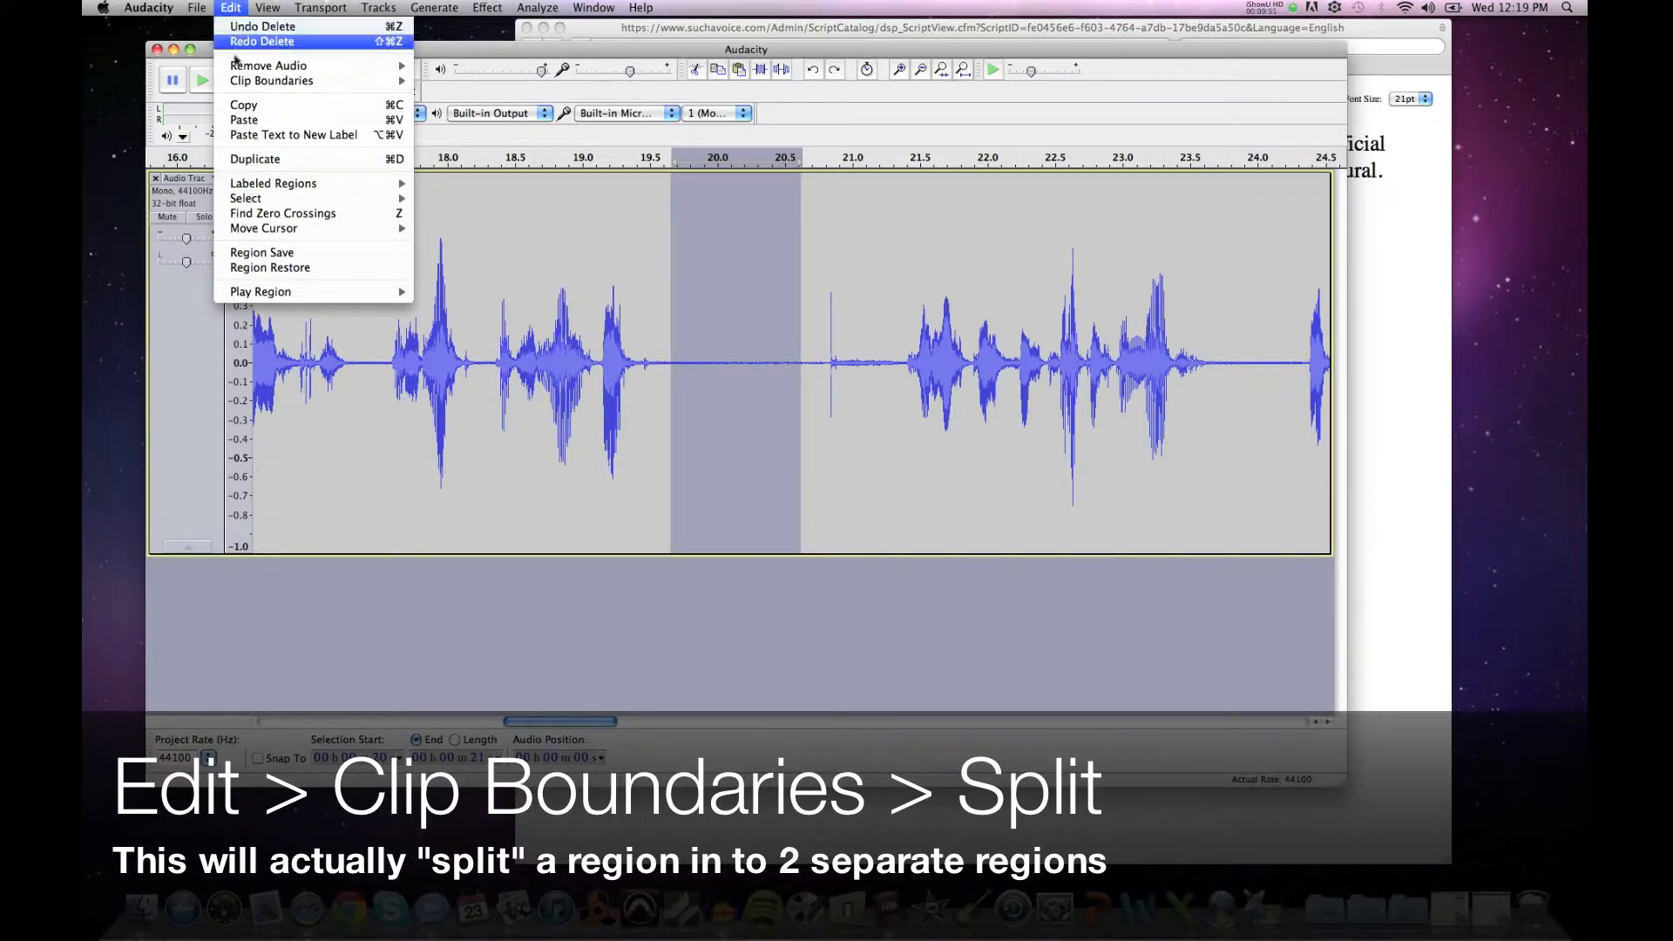
{"action": "mouse_move", "coordinate": [249, 91]}
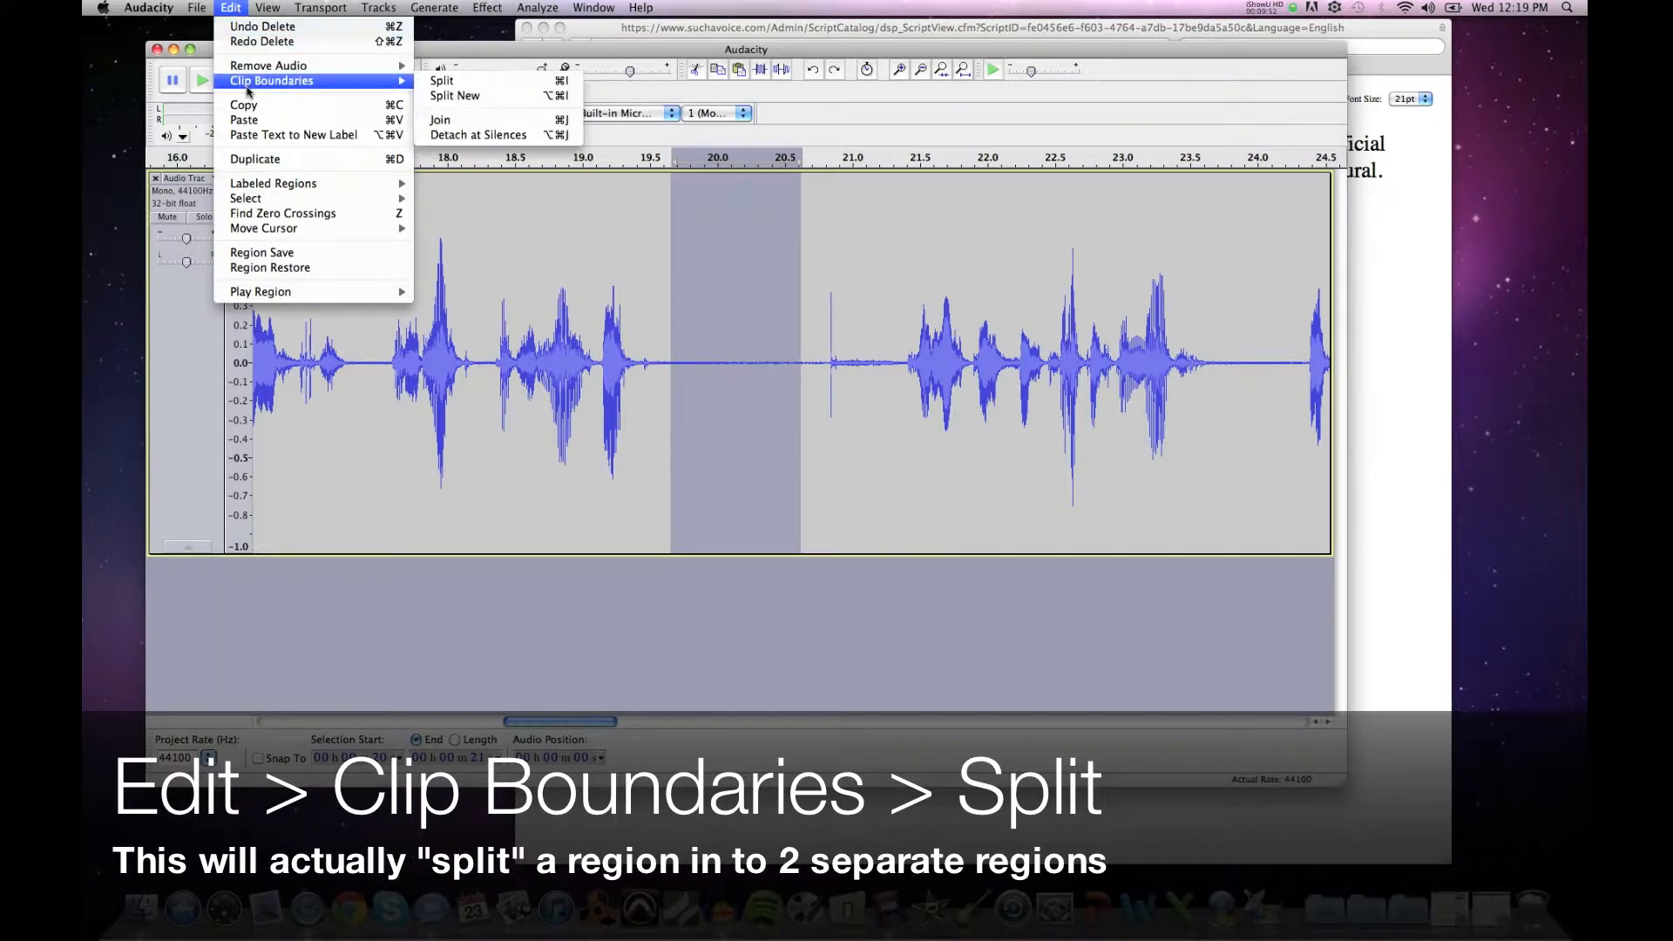
{"action": "left_click", "coordinate": [453, 83]}
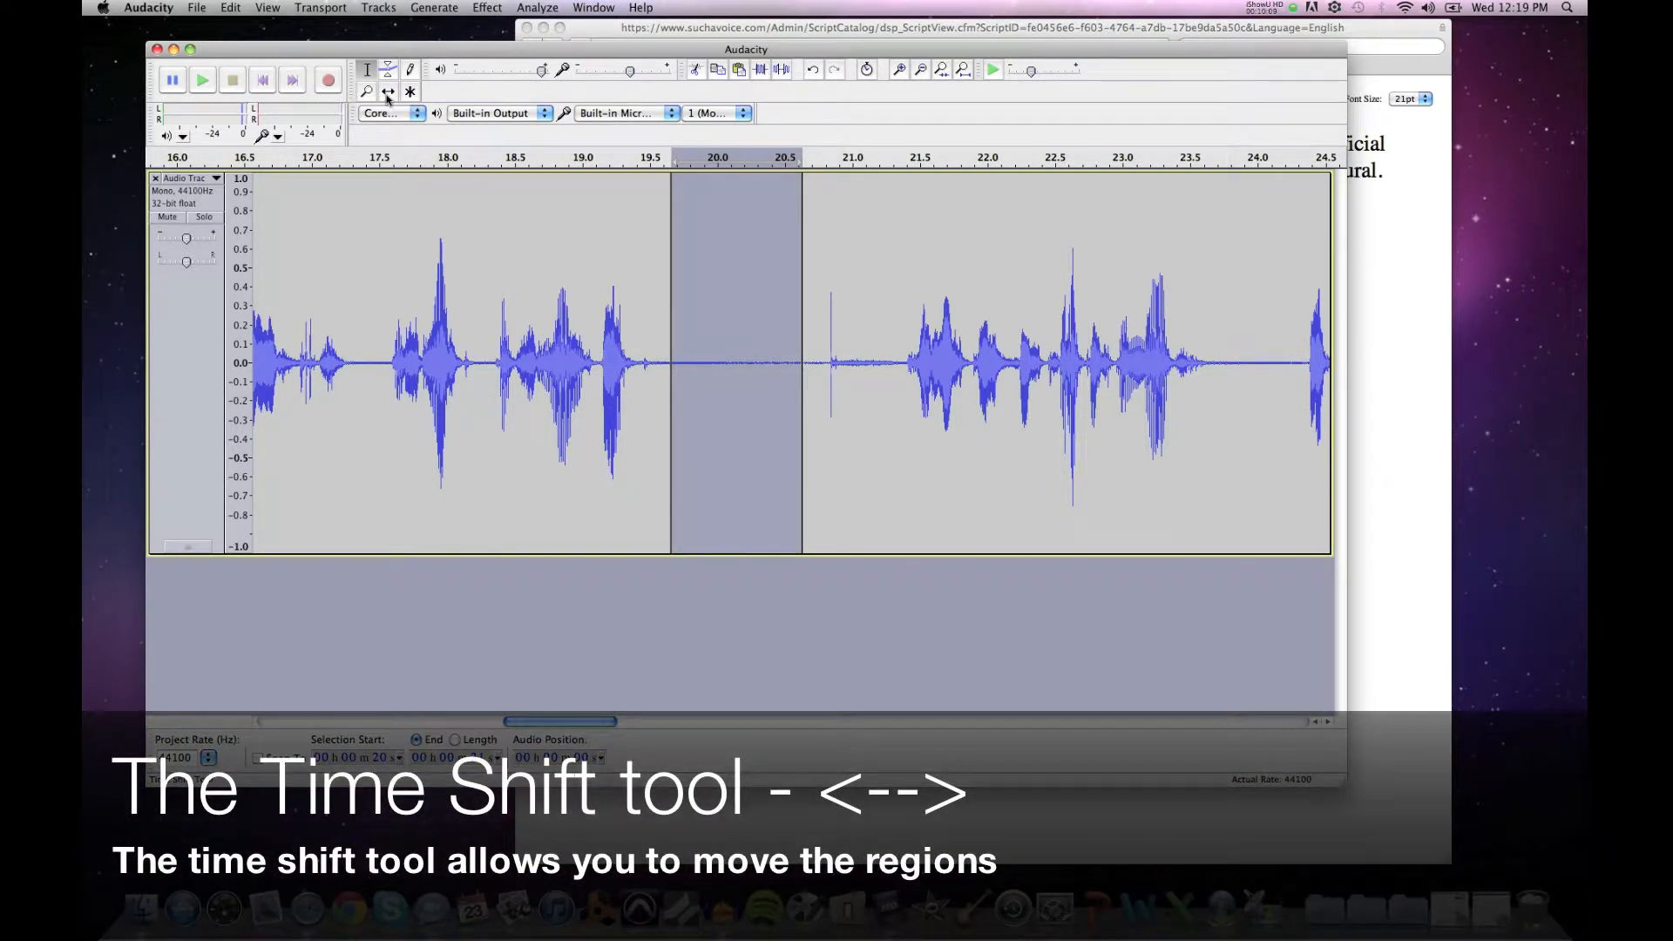
Step: Shift the clip after the selected silence about 1.7 seconds later with the Time Shift tool and delete the silent clip
{"action": "left_click", "coordinate": [388, 96]}
{"action": "left_click", "coordinate": [393, 96]}
{"action": "left_click_drag", "start_coordinate": [844, 413], "coordinate": [1070, 413]}
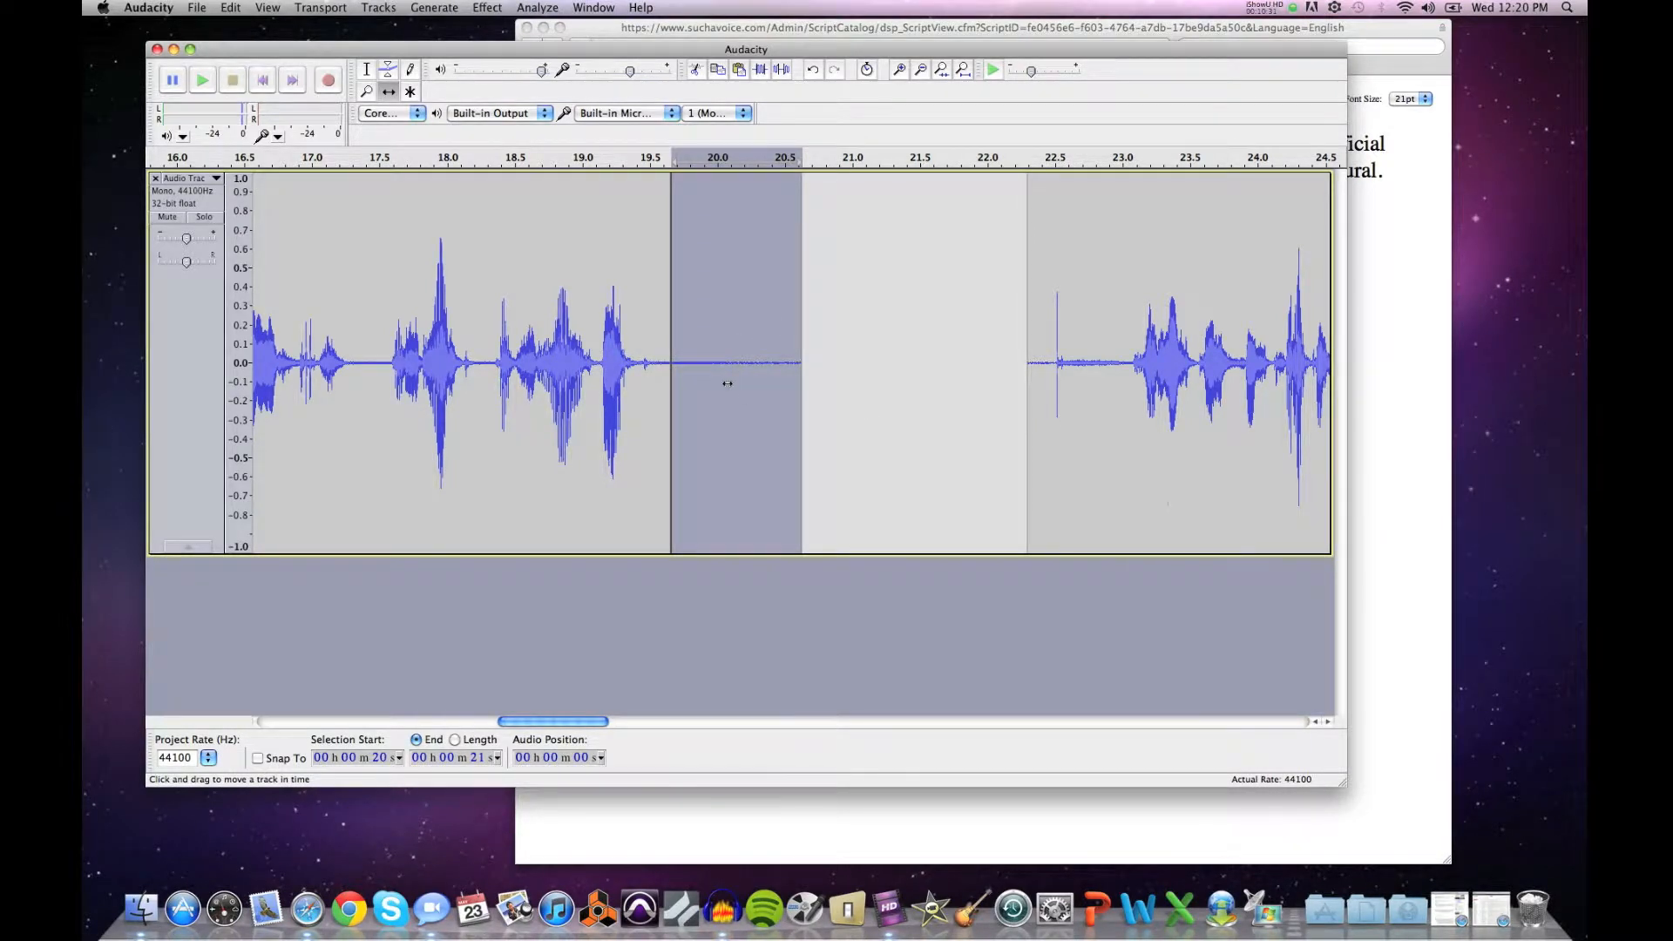
{"action": "key", "text": "Delete"}
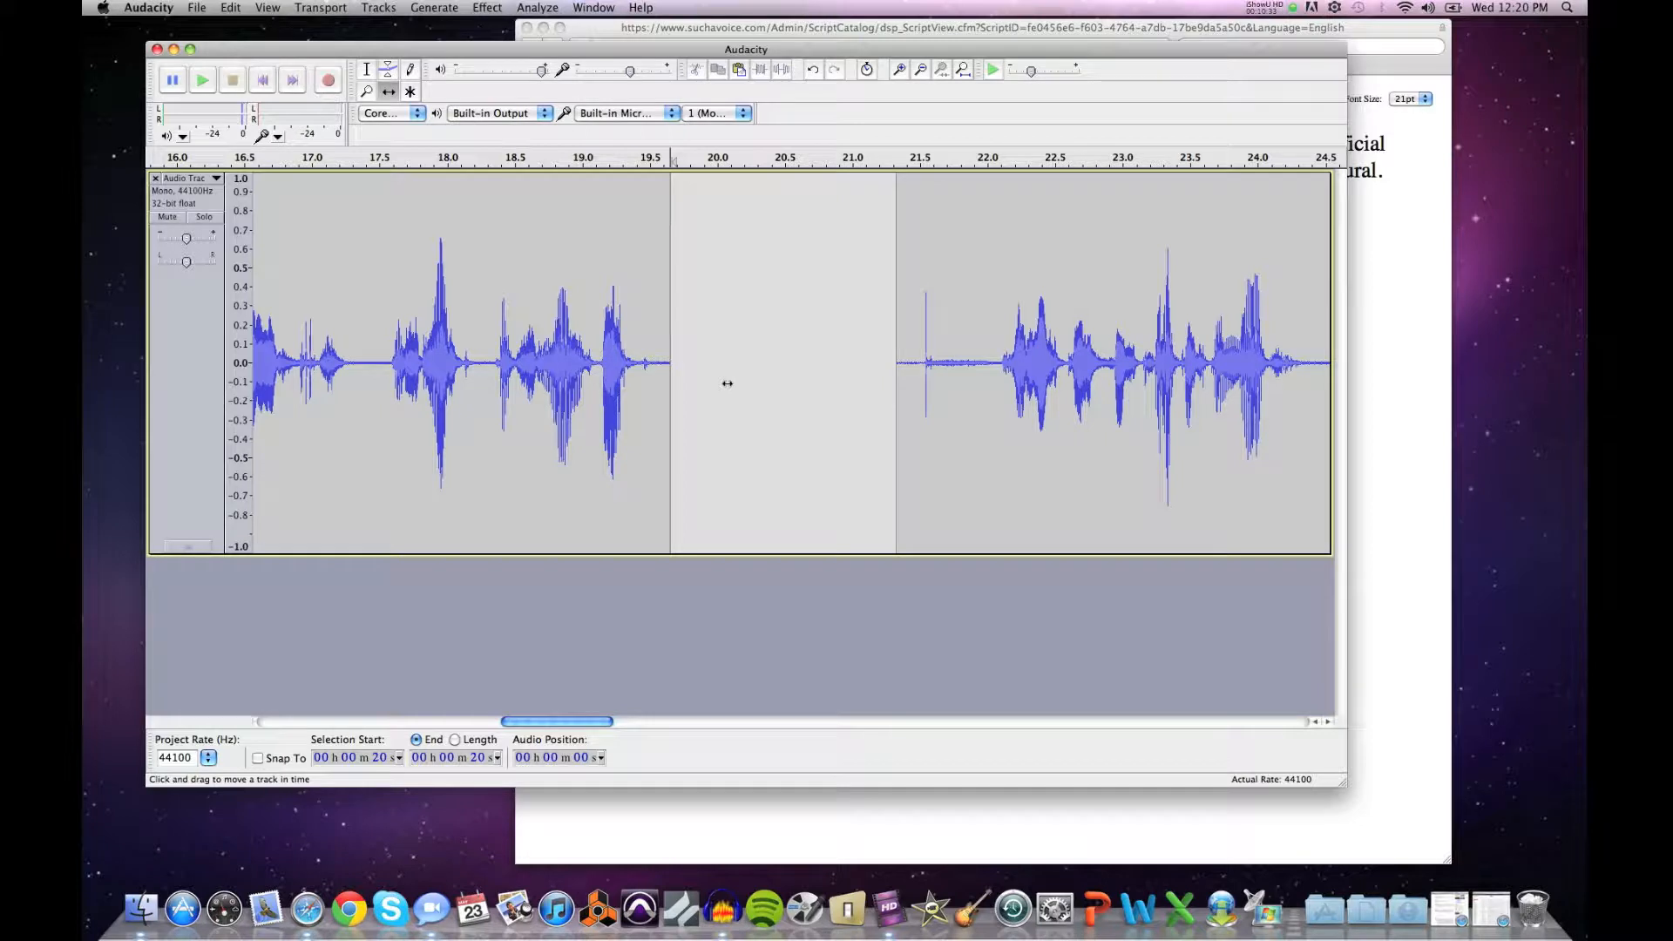
Step: Play the recording from the start of the shifted clip at about 21 seconds through about 26 seconds
{"action": "left_click", "coordinate": [366, 93]}
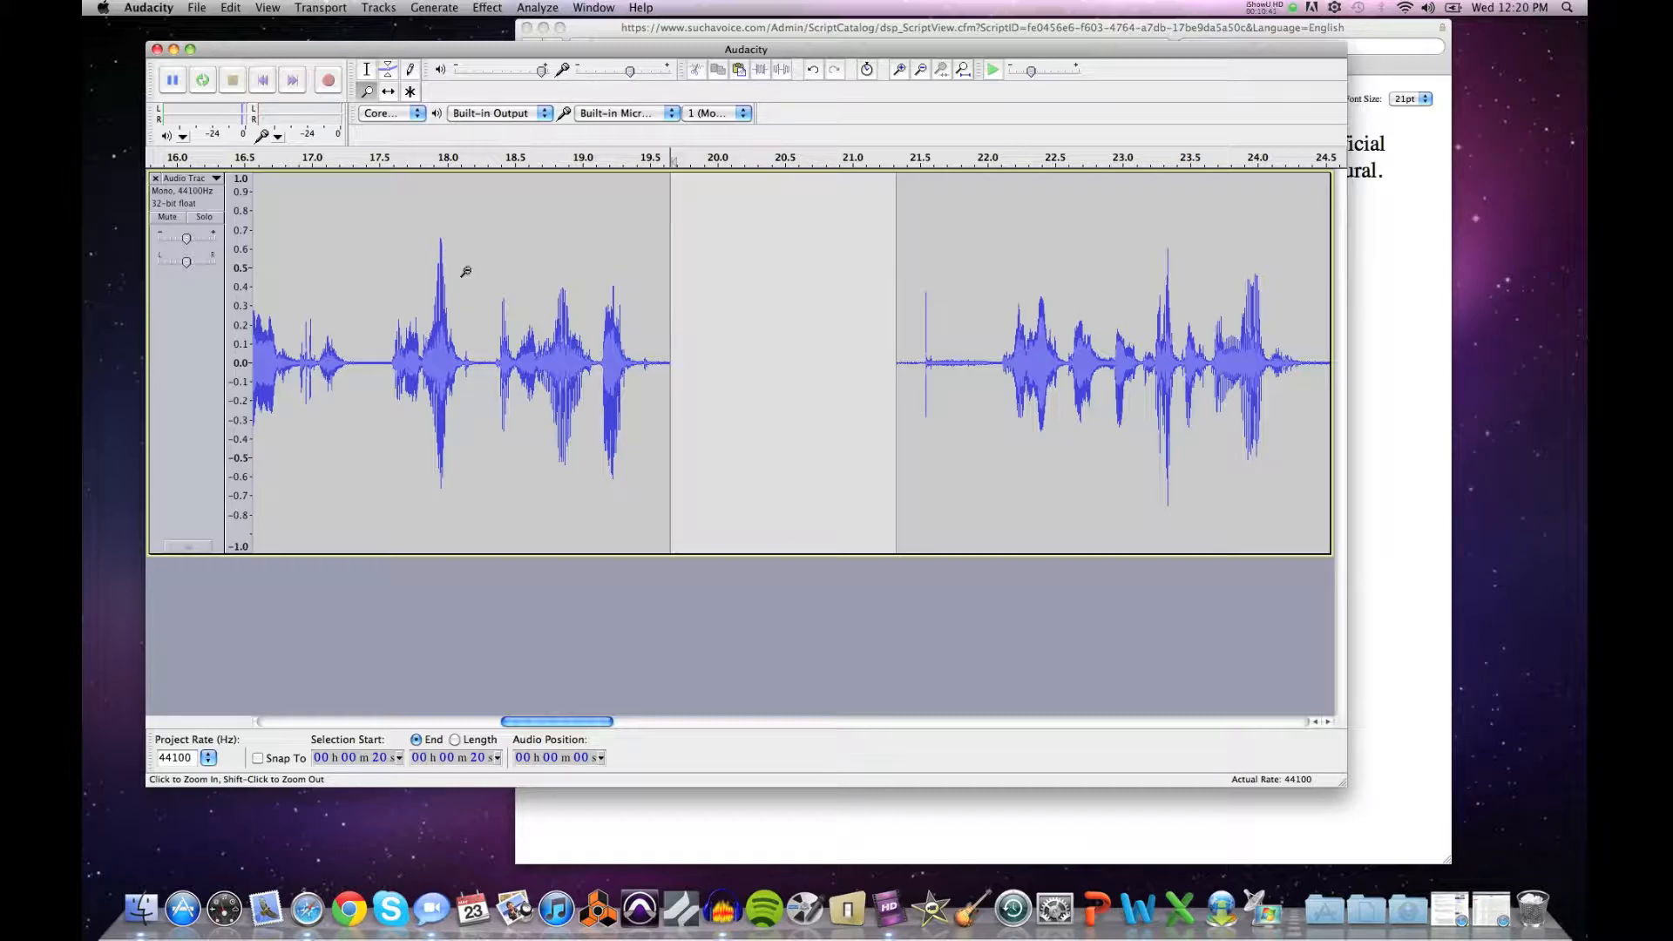
{"action": "left_click", "coordinate": [466, 272], "text": "shift"}
{"action": "left_click", "coordinate": [466, 272], "text": "shift"}
{"action": "left_click", "coordinate": [467, 272], "text": "shift"}
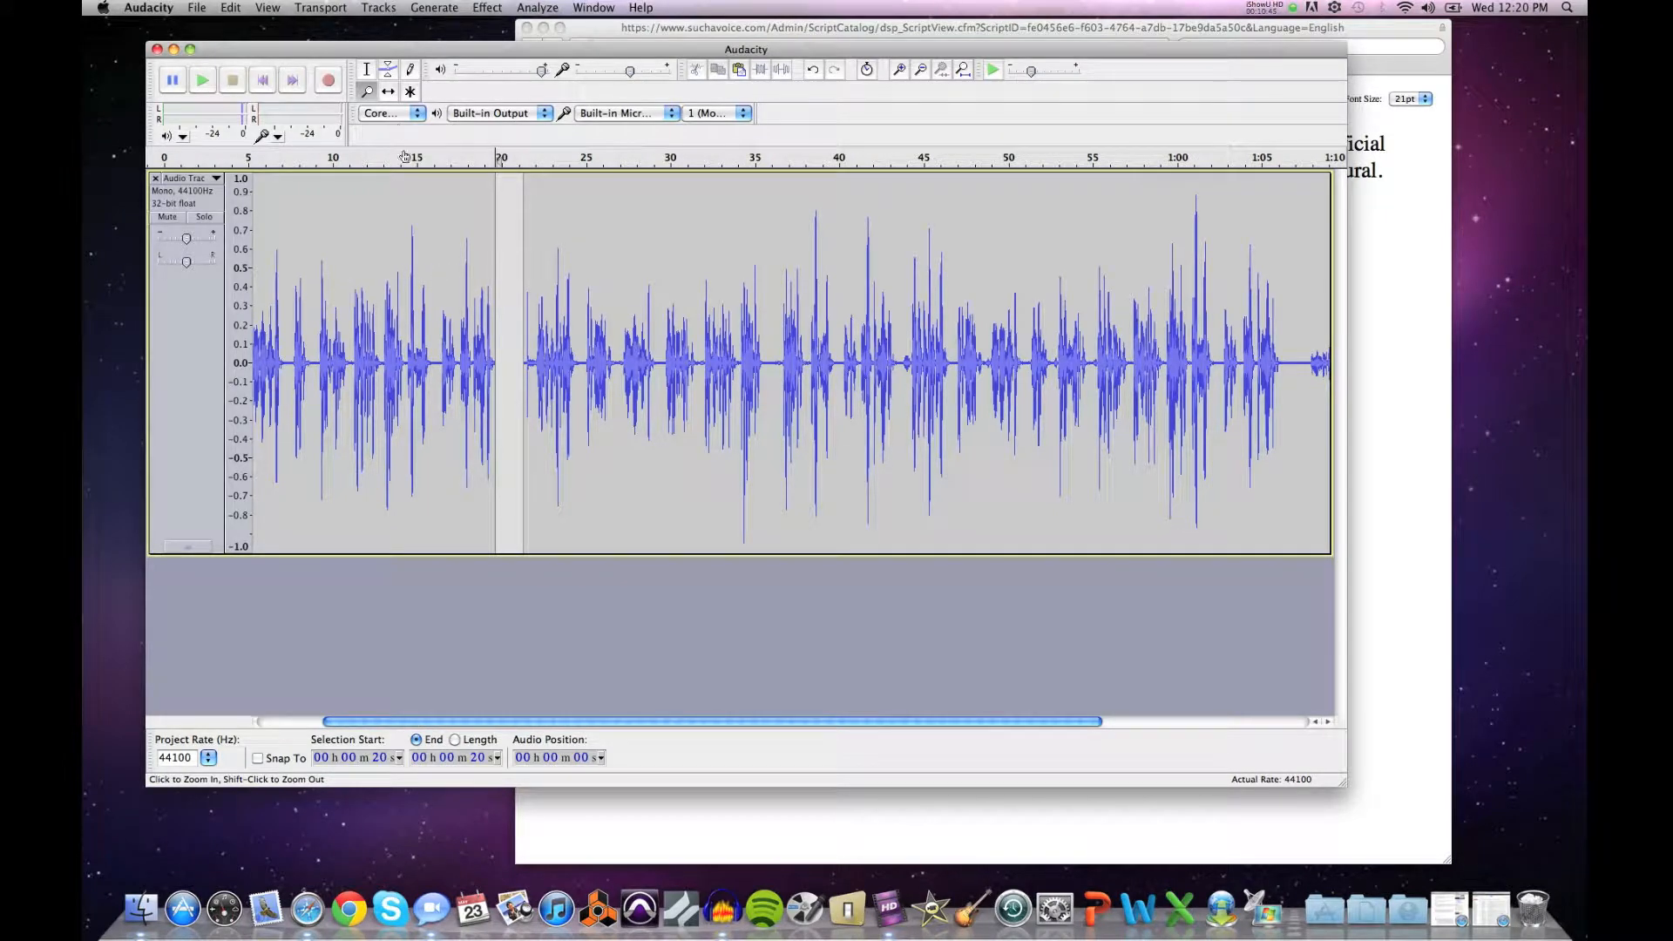
{"action": "left_click", "coordinate": [366, 71]}
{"action": "left_click", "coordinate": [524, 262]}
{"action": "key", "text": "space"}
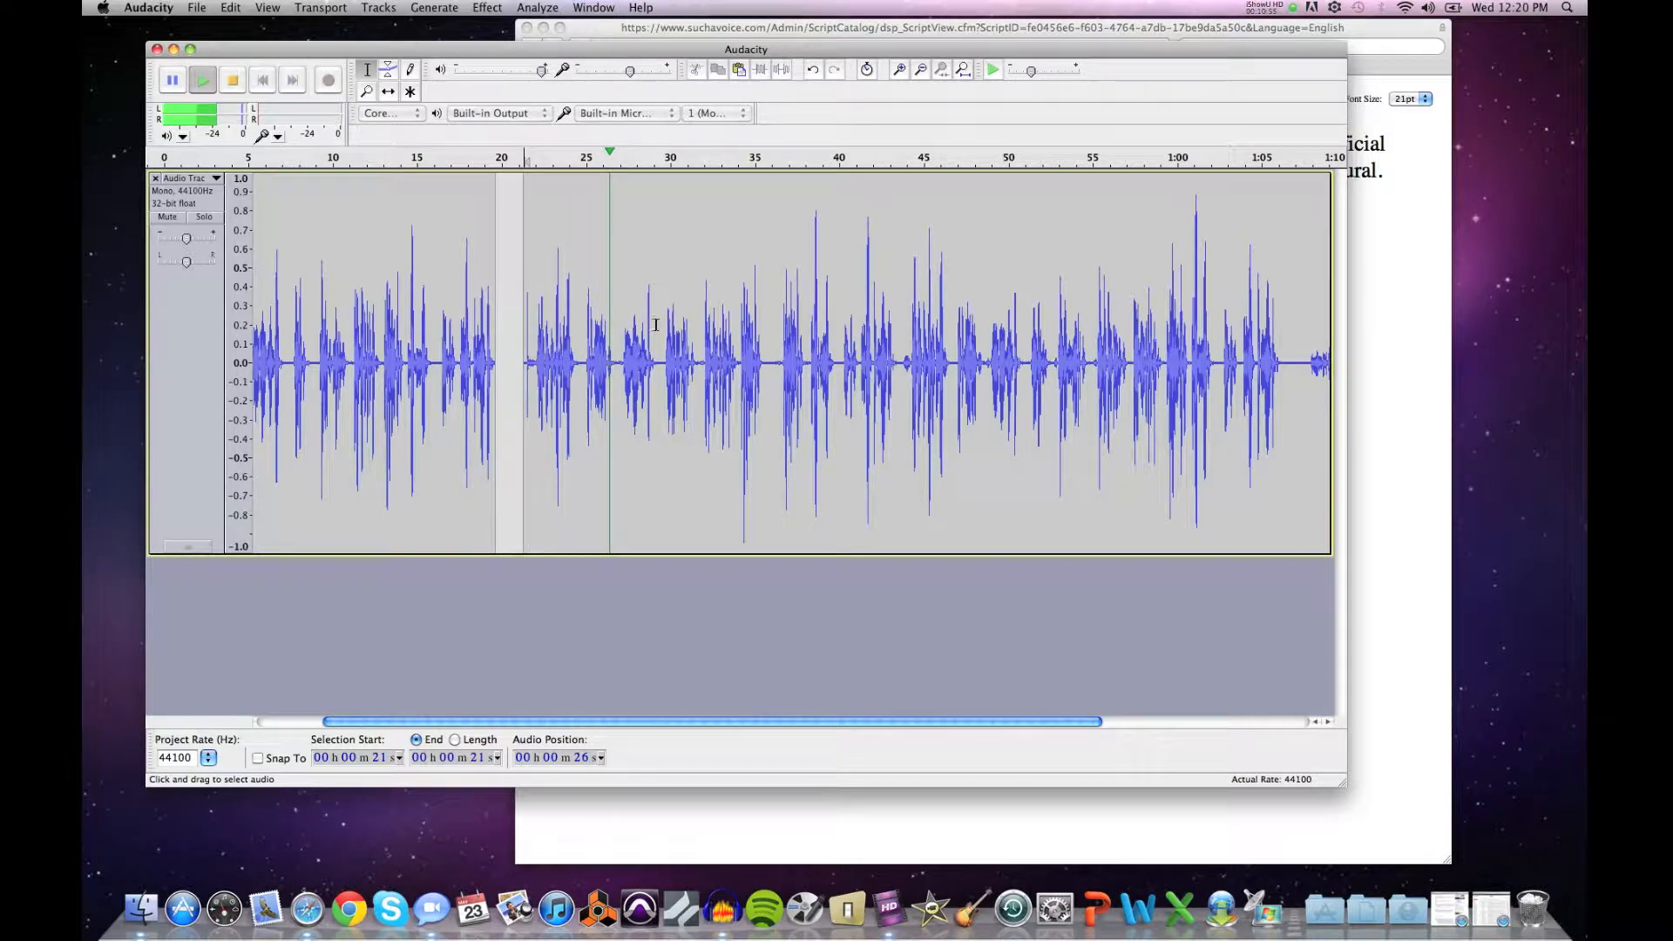
{"action": "key", "text": "space"}
Step: Highlight the phrase from about 22 to 25 seconds and play the recording onward from about 24 seconds
{"action": "left_click_drag", "start_coordinate": [529, 340], "coordinate": [578, 340]}
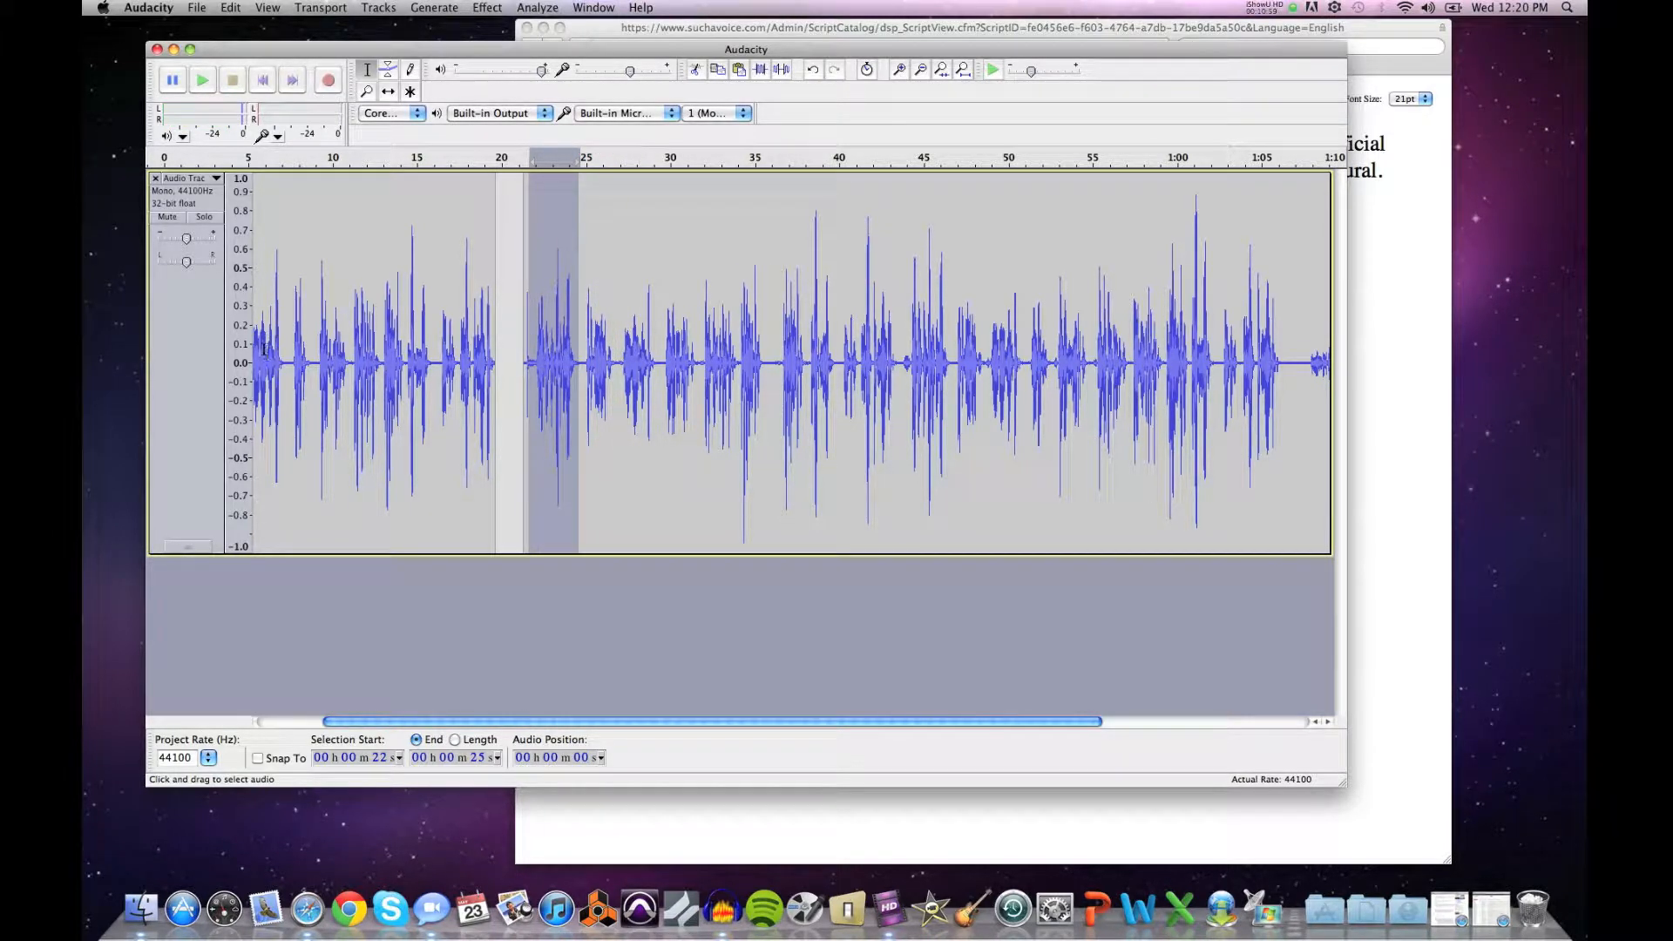
{"action": "left_click", "coordinate": [576, 343]}
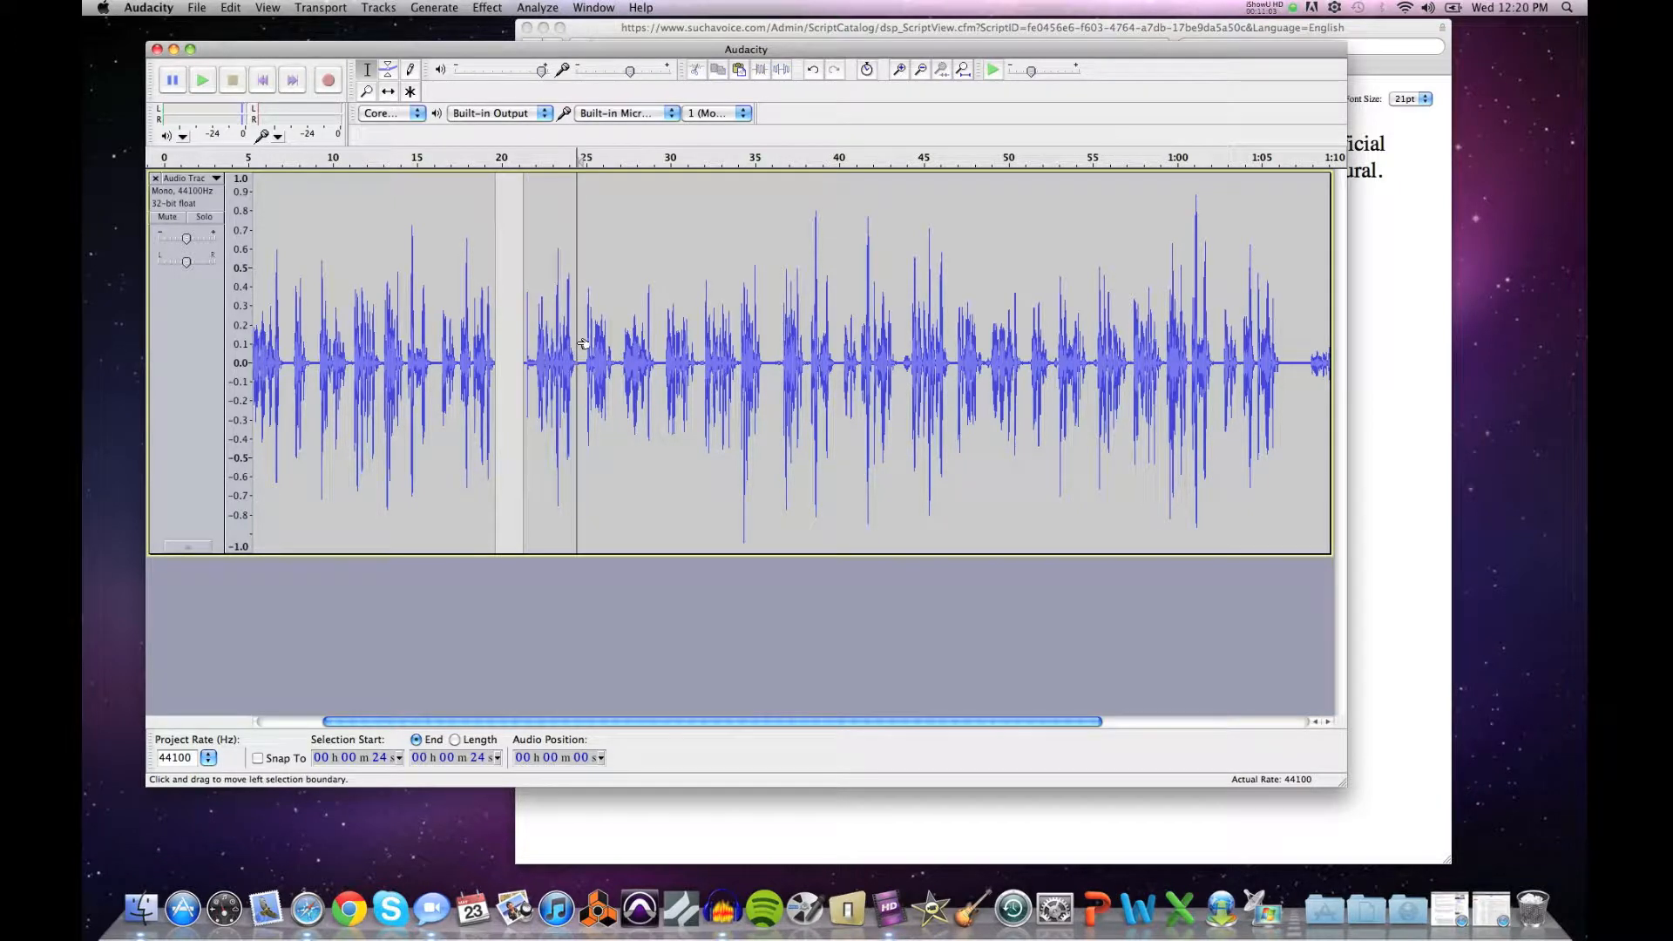
{"action": "key", "text": "space"}
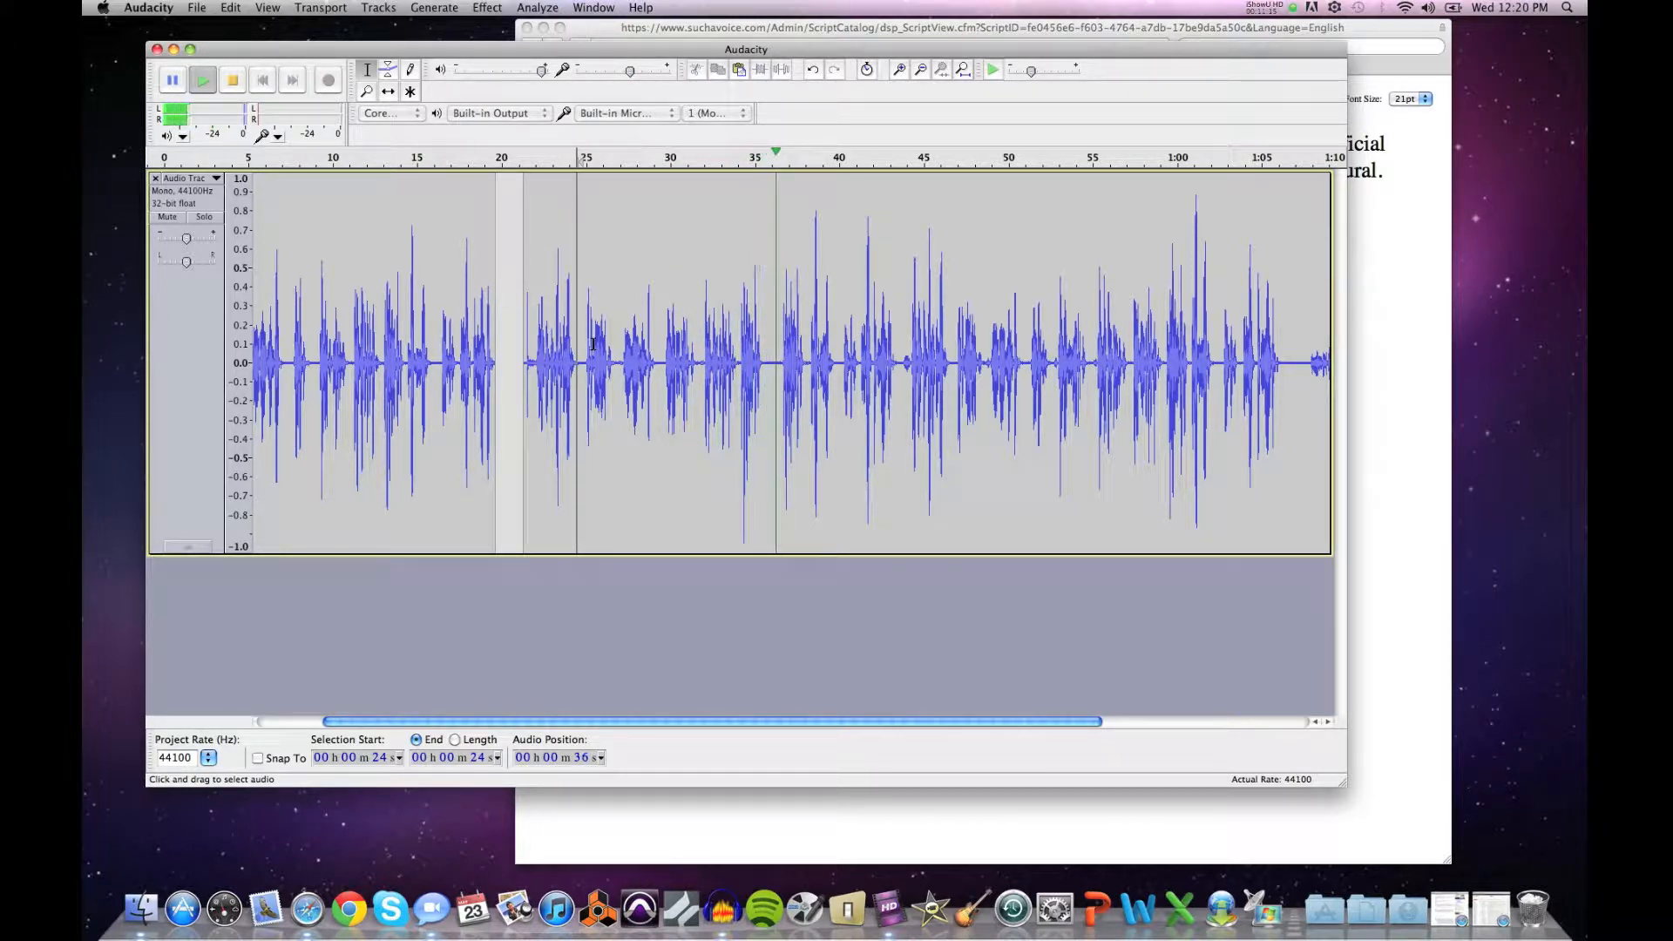
{"action": "key", "text": "space"}
Step: Select the silent stretch from about 43.3 to 43.8 seconds, just before the faint noise
{"action": "left_click", "coordinate": [900, 364]}
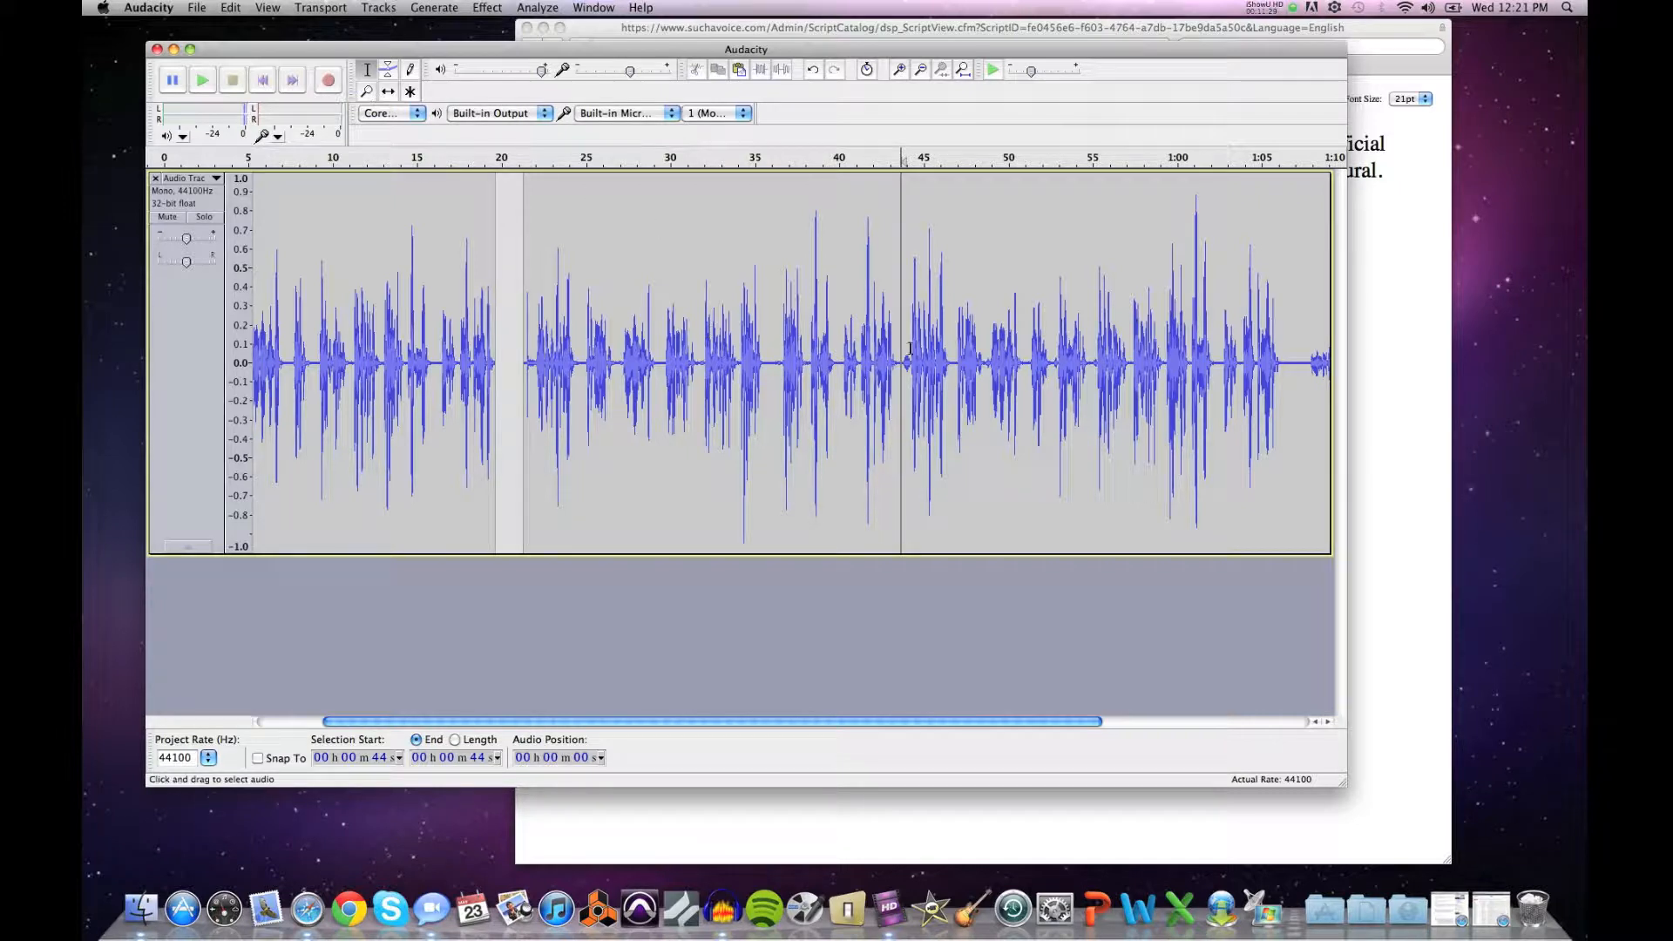
{"action": "left_click_drag", "start_coordinate": [907, 348], "coordinate": [897, 345]}
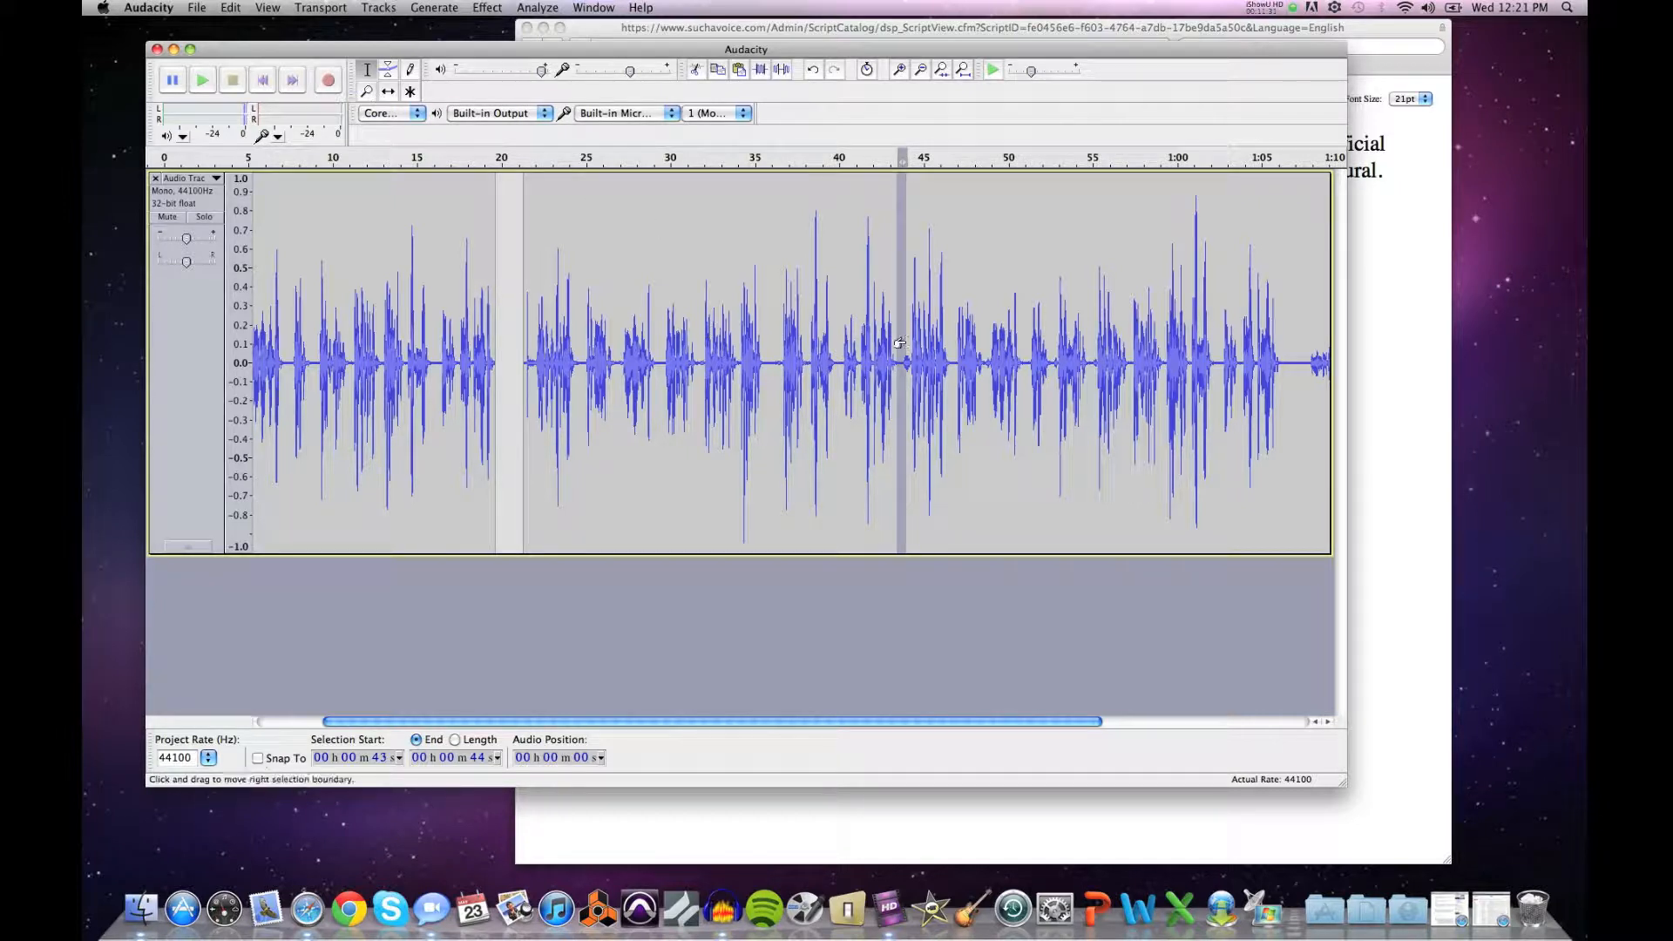
{"action": "left_click", "coordinate": [367, 93]}
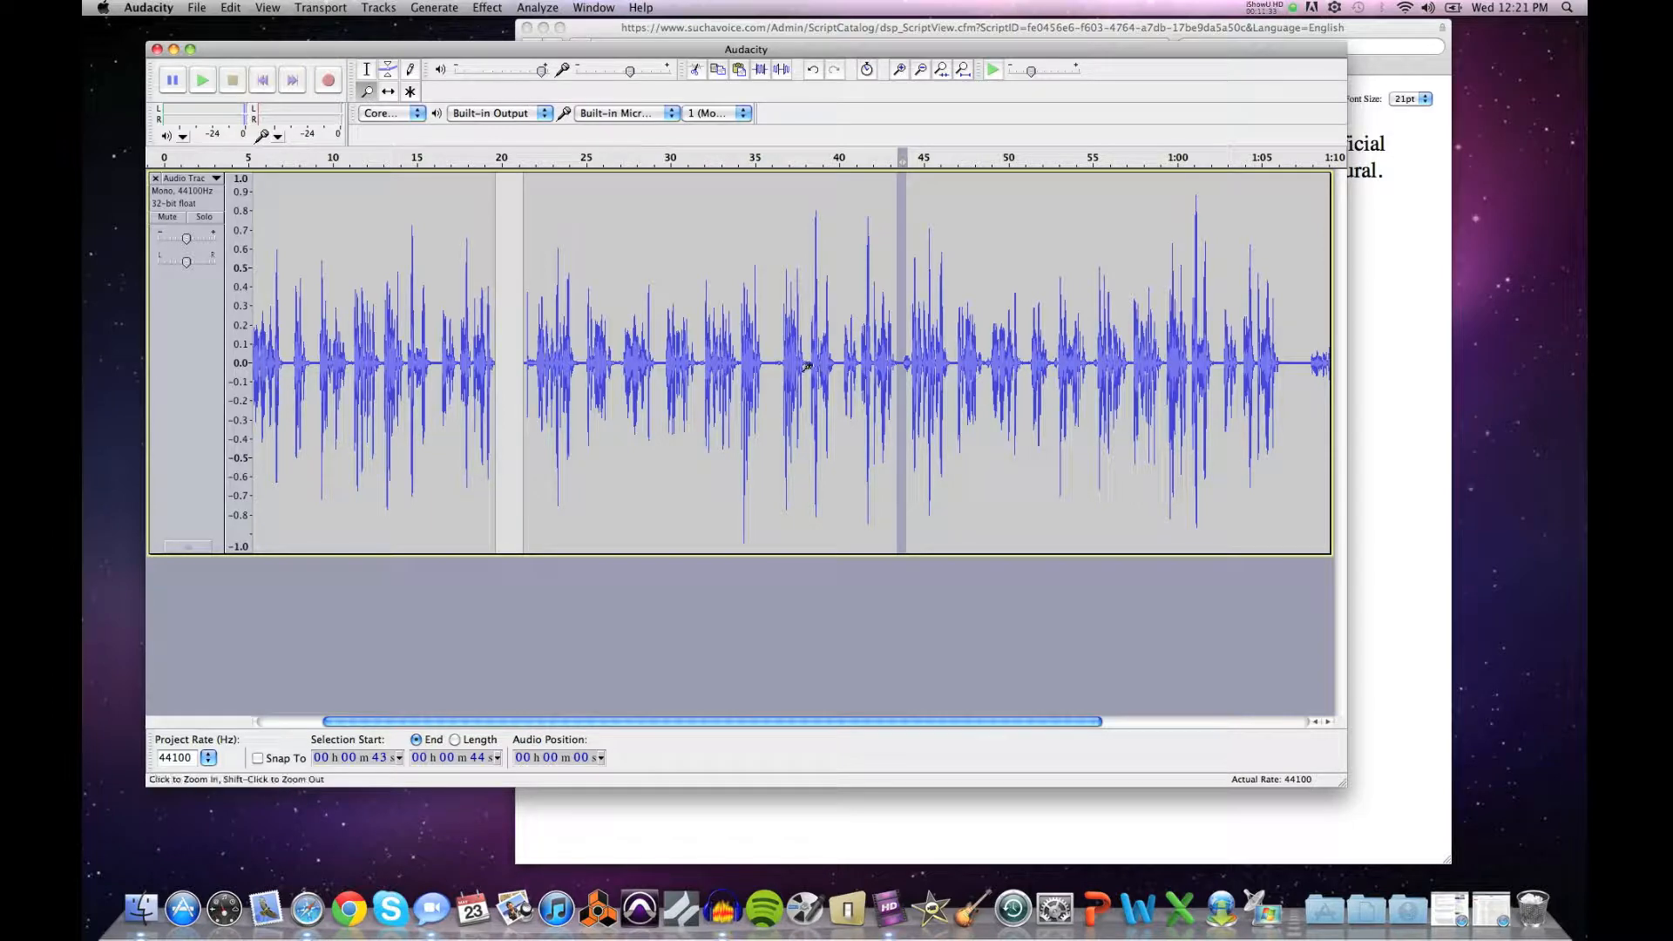
{"action": "left_click", "coordinate": [898, 367]}
{"action": "left_click", "coordinate": [897, 367]}
{"action": "left_click", "coordinate": [897, 367]}
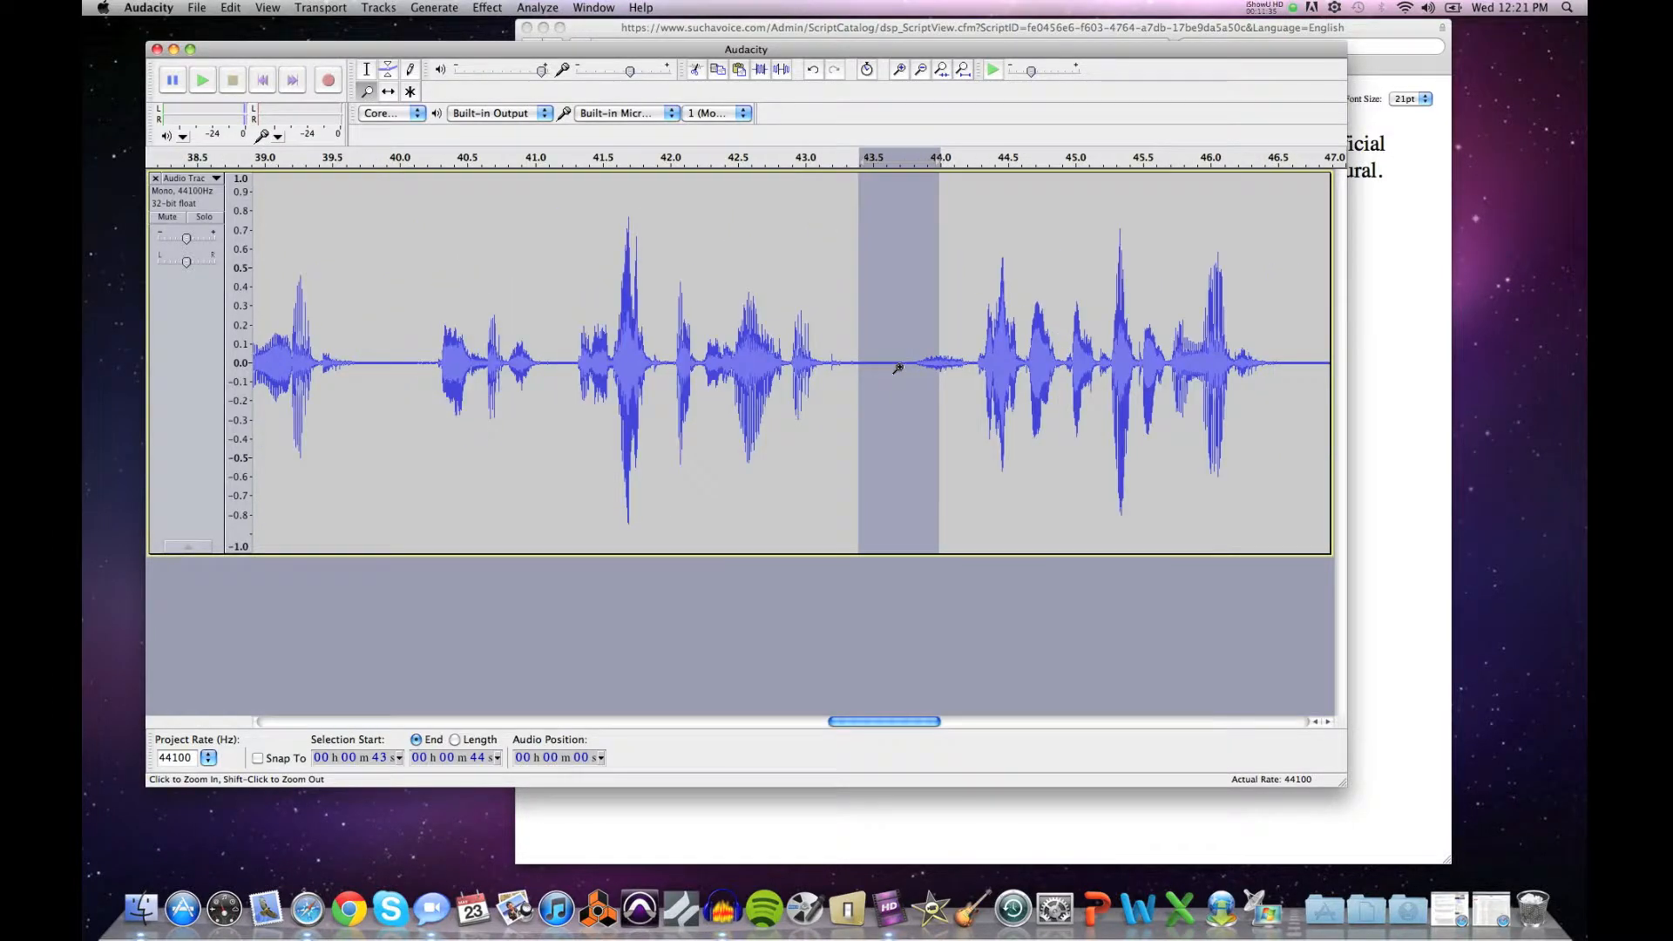
{"action": "left_click", "coordinate": [898, 367]}
{"action": "left_click", "coordinate": [898, 367]}
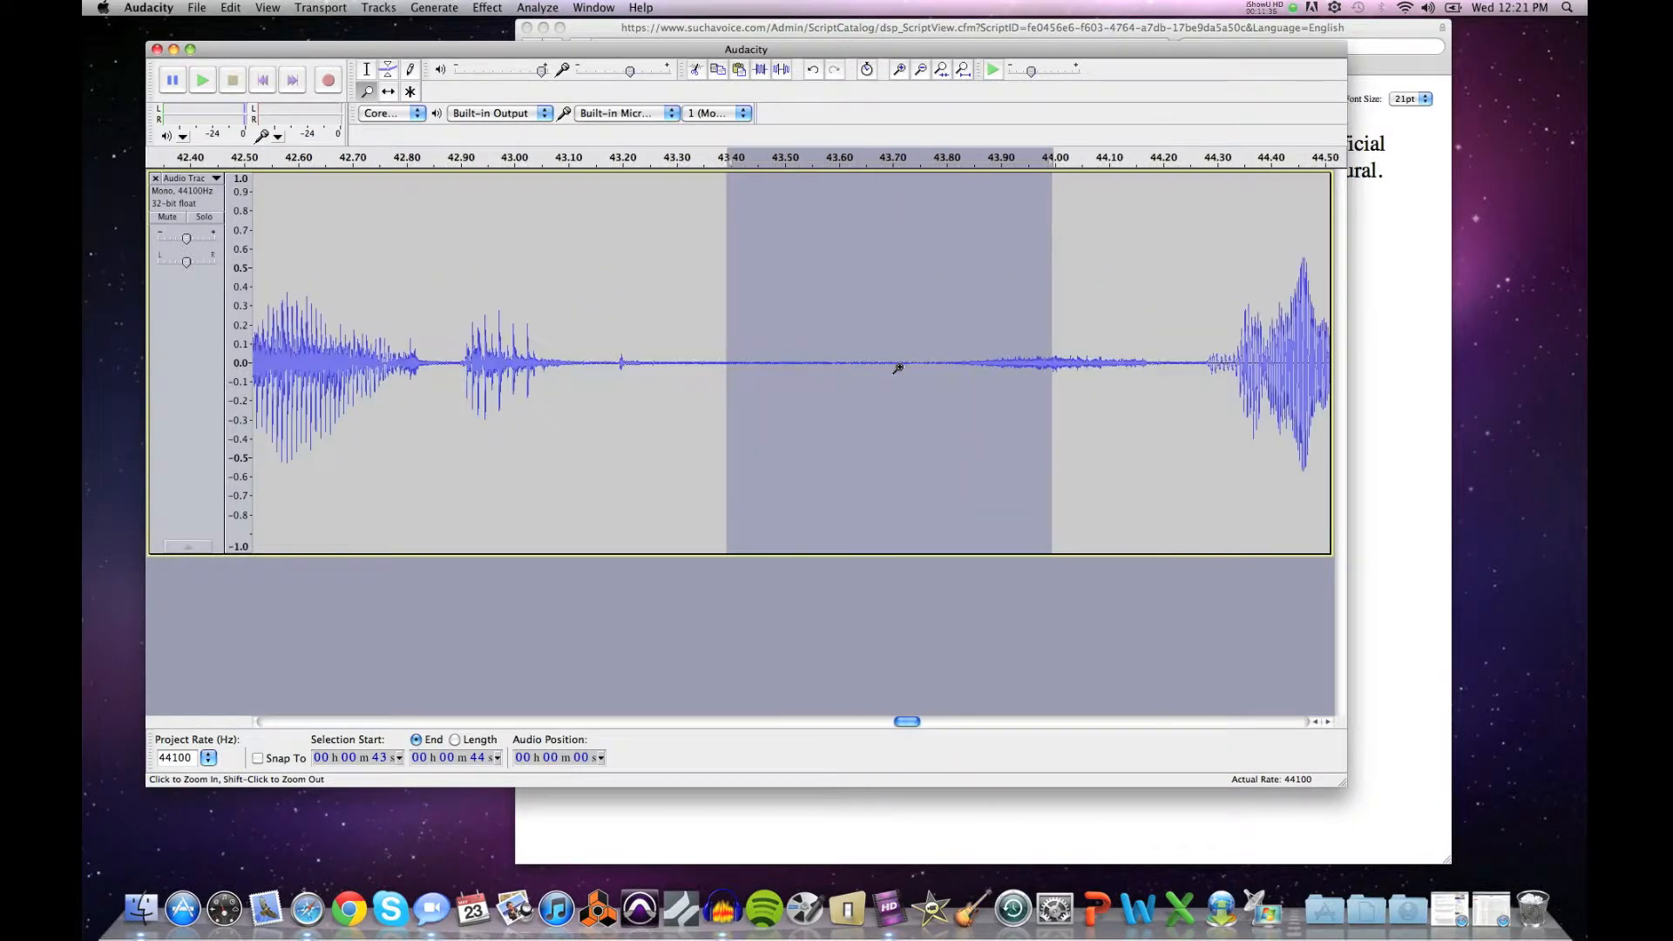
{"action": "left_click", "coordinate": [366, 72]}
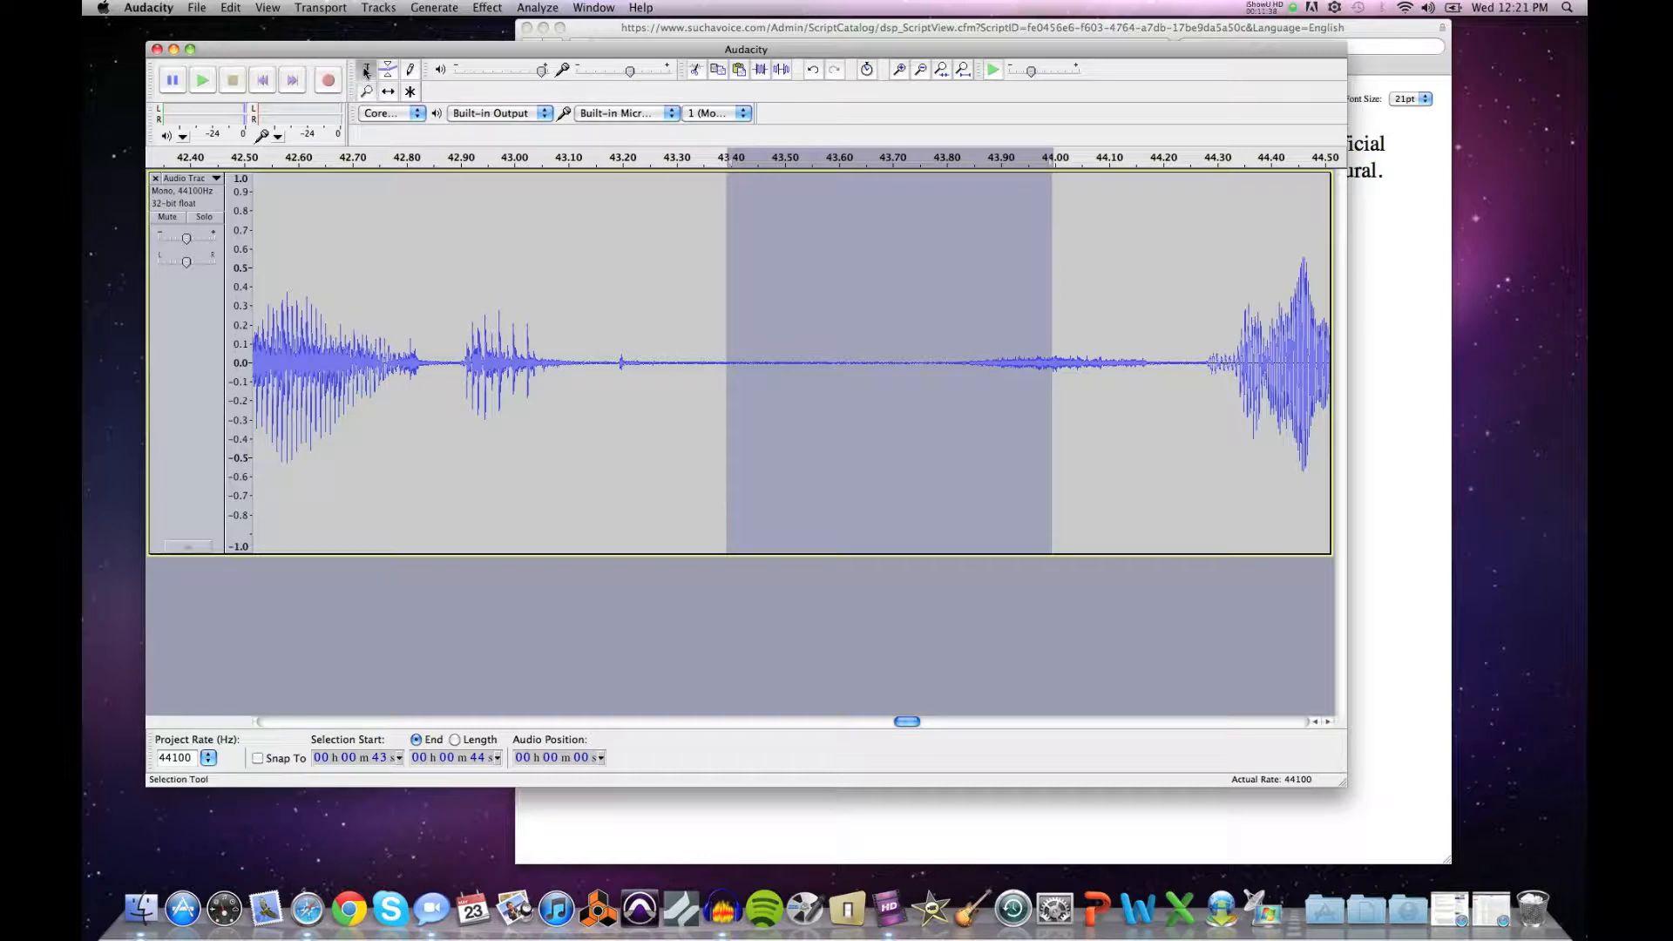
{"action": "left_click", "coordinate": [687, 293]}
{"action": "left_click_drag", "start_coordinate": [686, 293], "coordinate": [948, 324]}
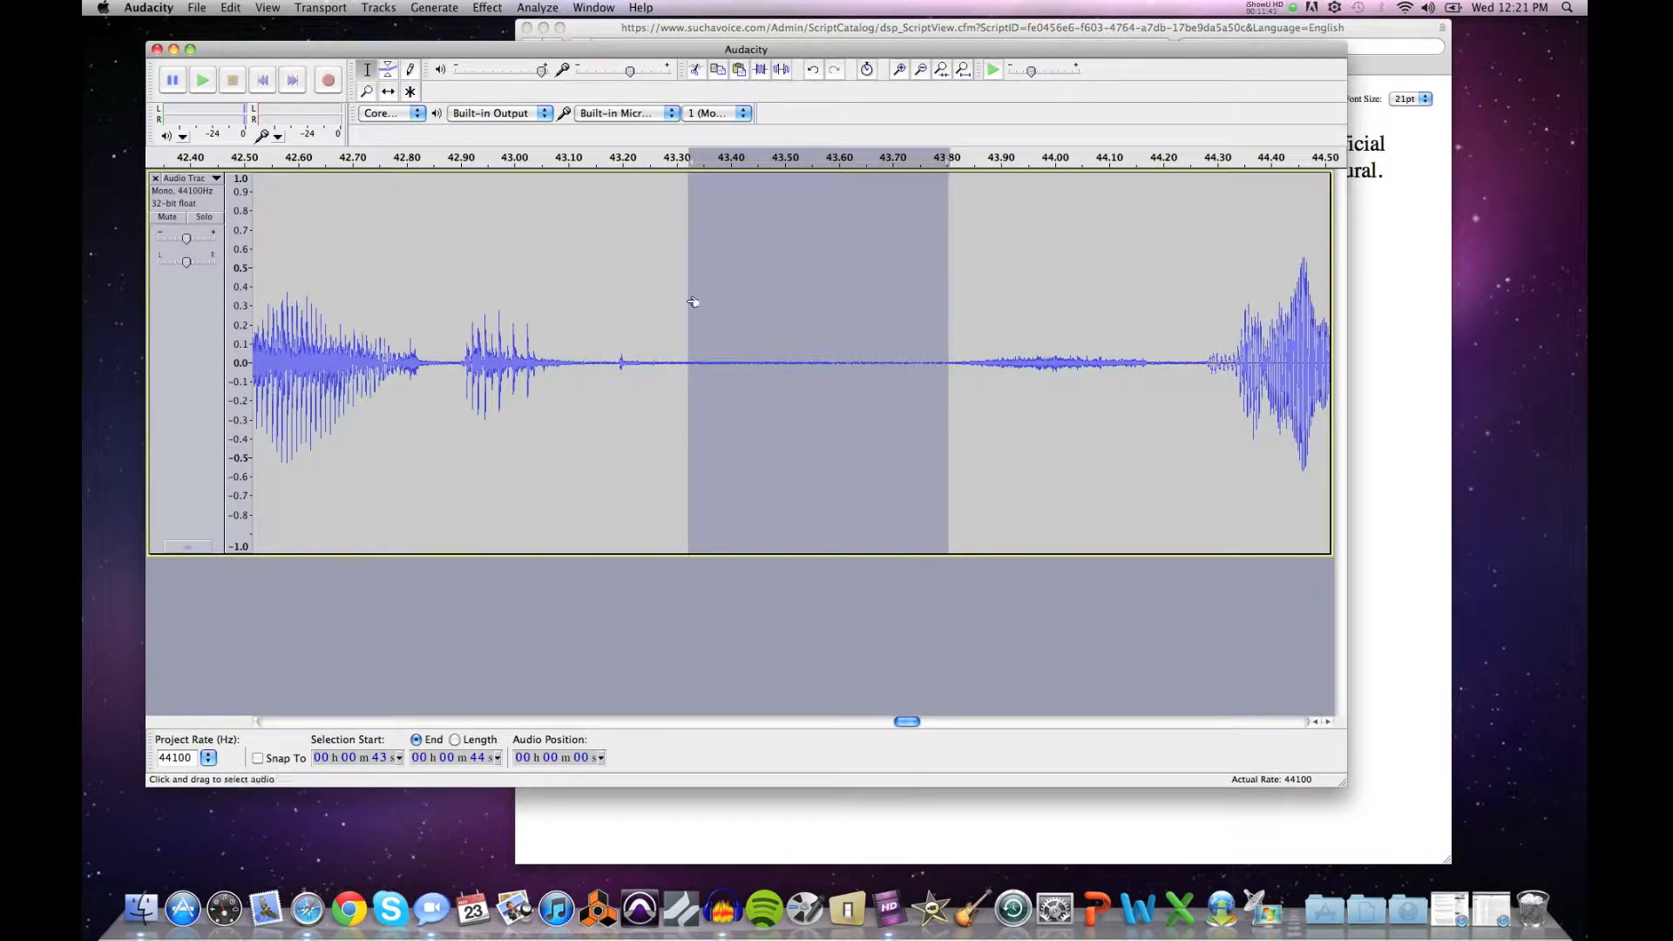
Step: Split the track at both edges of the selected silence around 43.5 seconds
{"action": "left_click", "coordinate": [226, 6]}
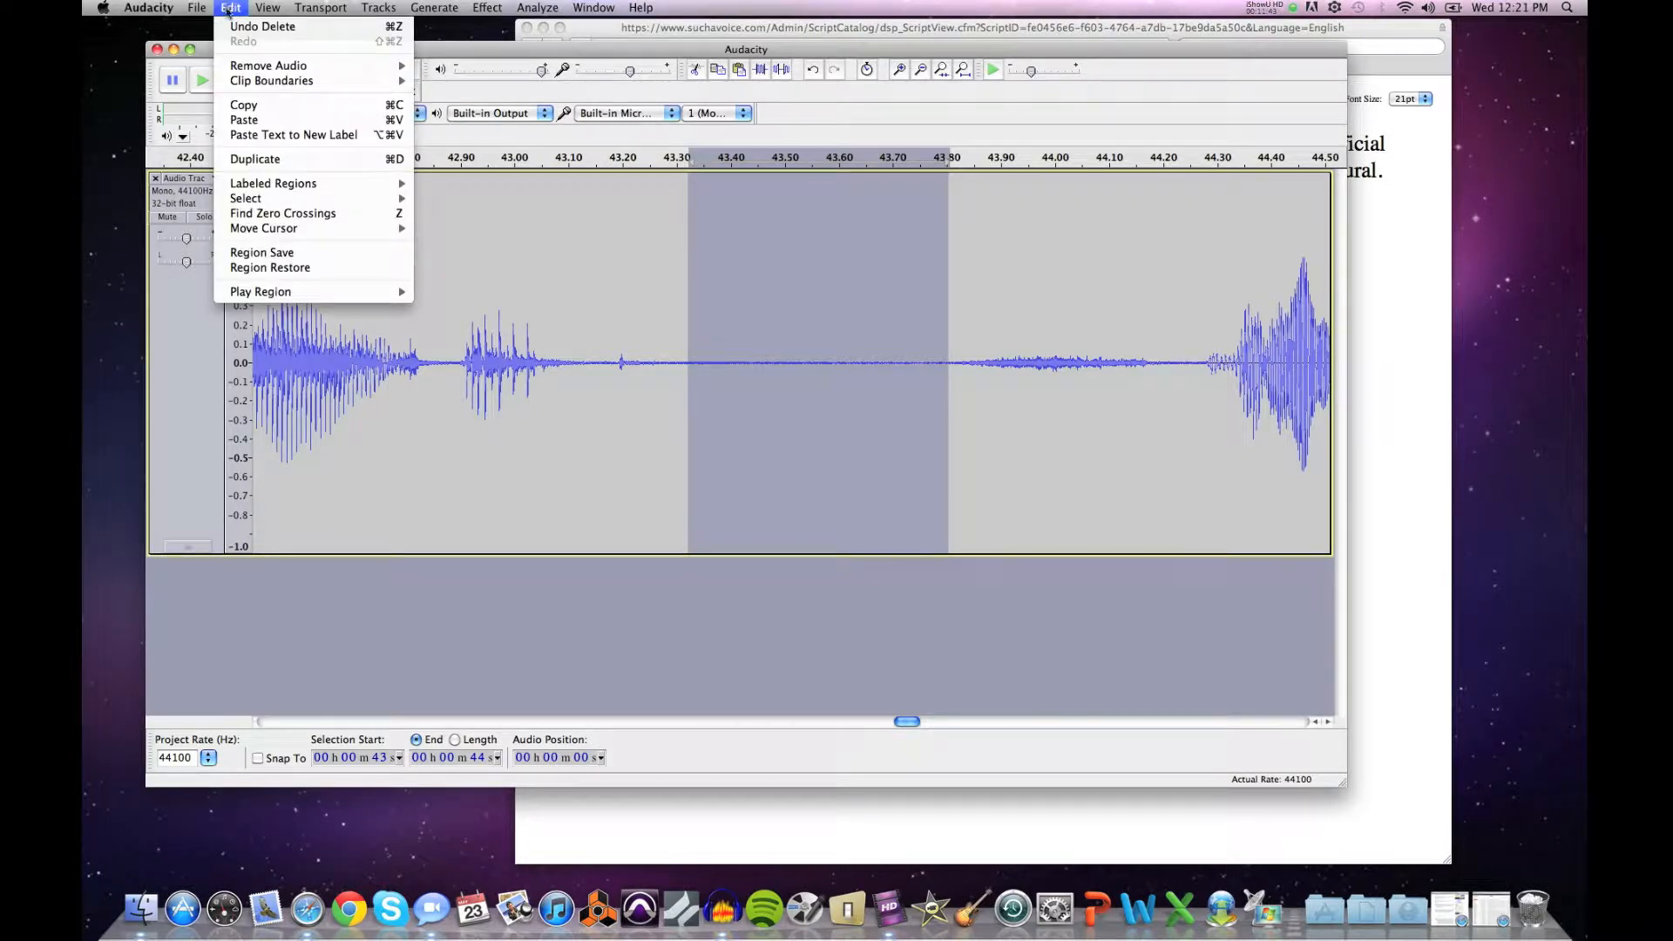
{"action": "mouse_move", "coordinate": [242, 84]}
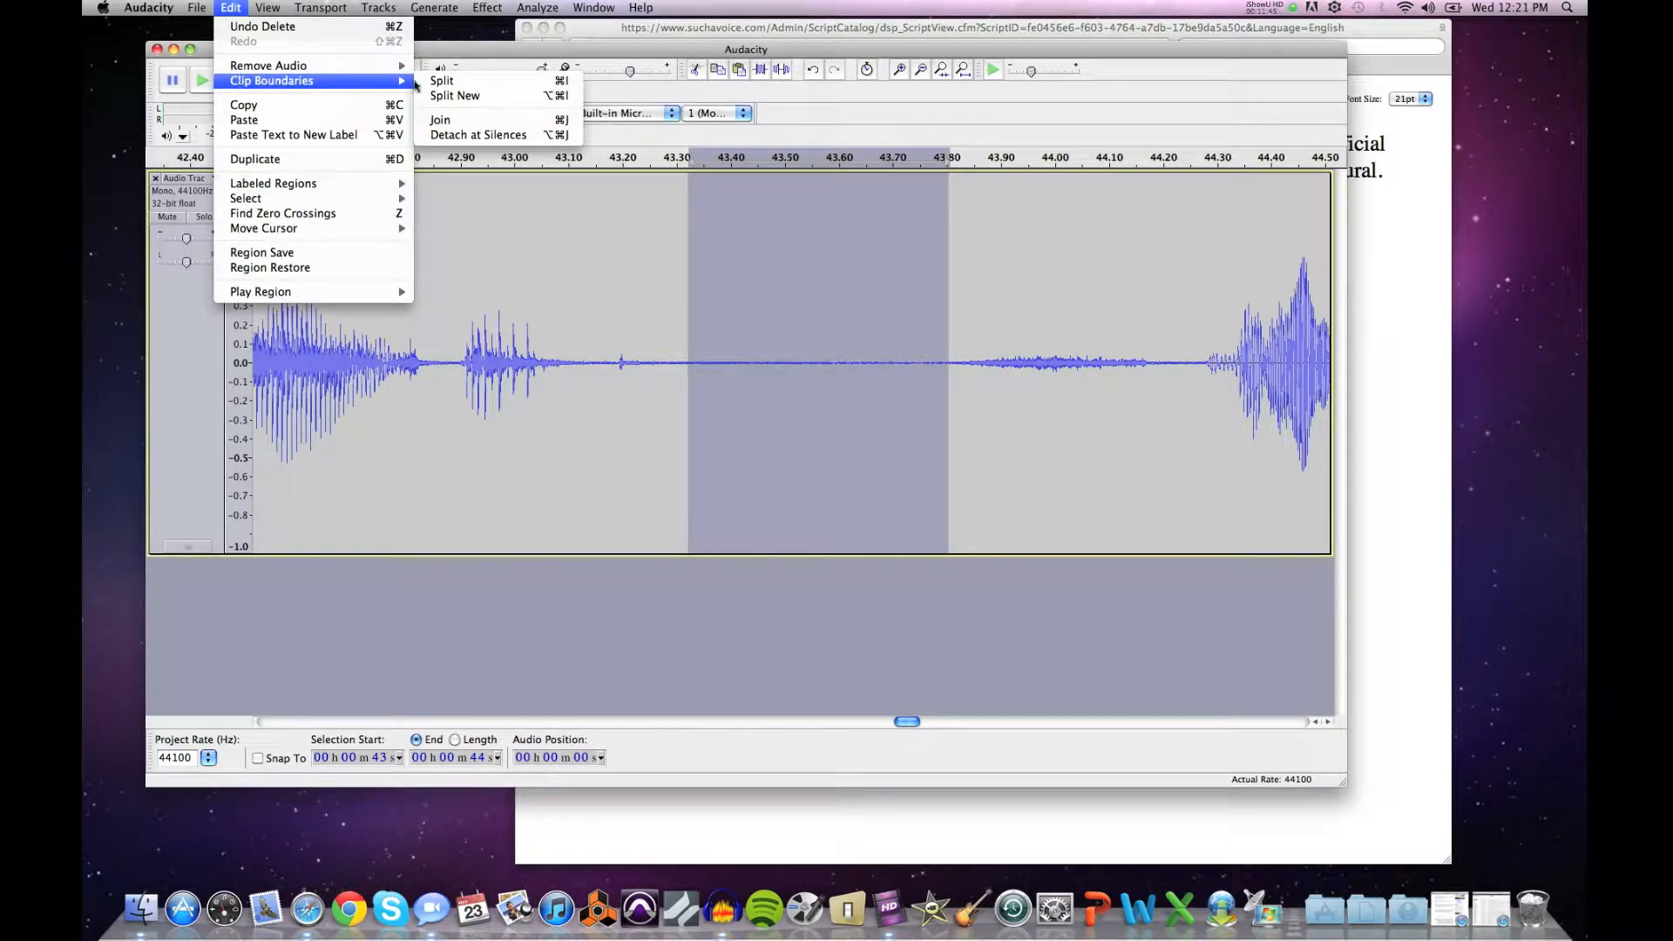
{"action": "left_click", "coordinate": [462, 80]}
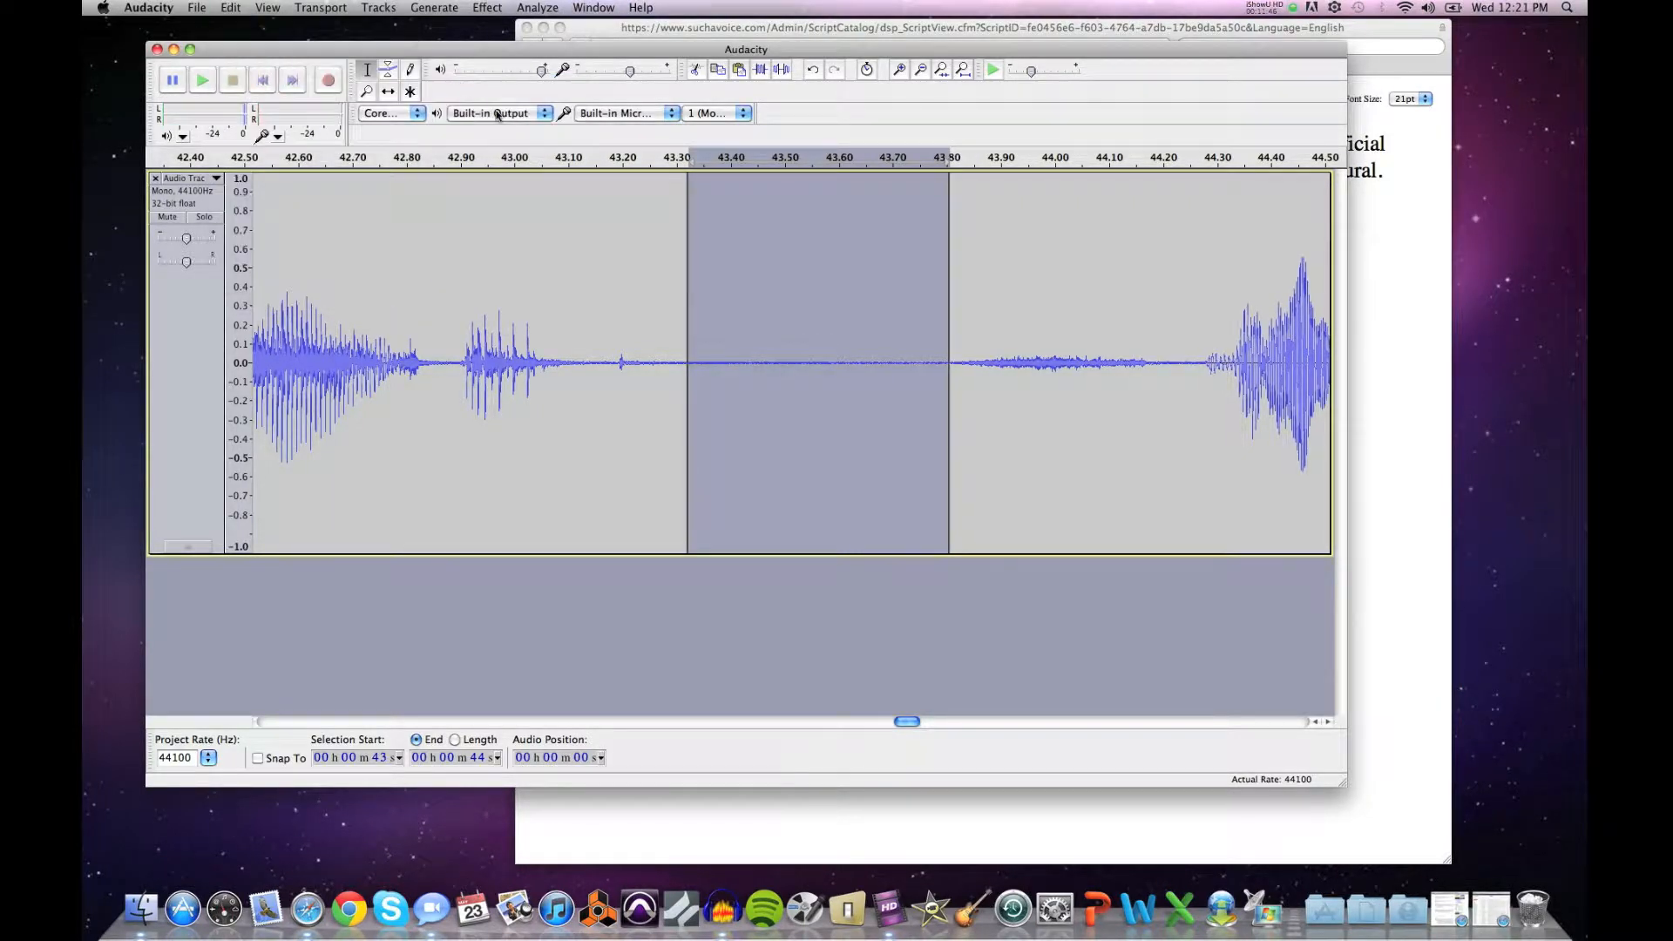
Step: Shift the clip after the 43.8-second split about 0.4 seconds later and delete the selected silent clip
{"action": "left_click", "coordinate": [388, 92]}
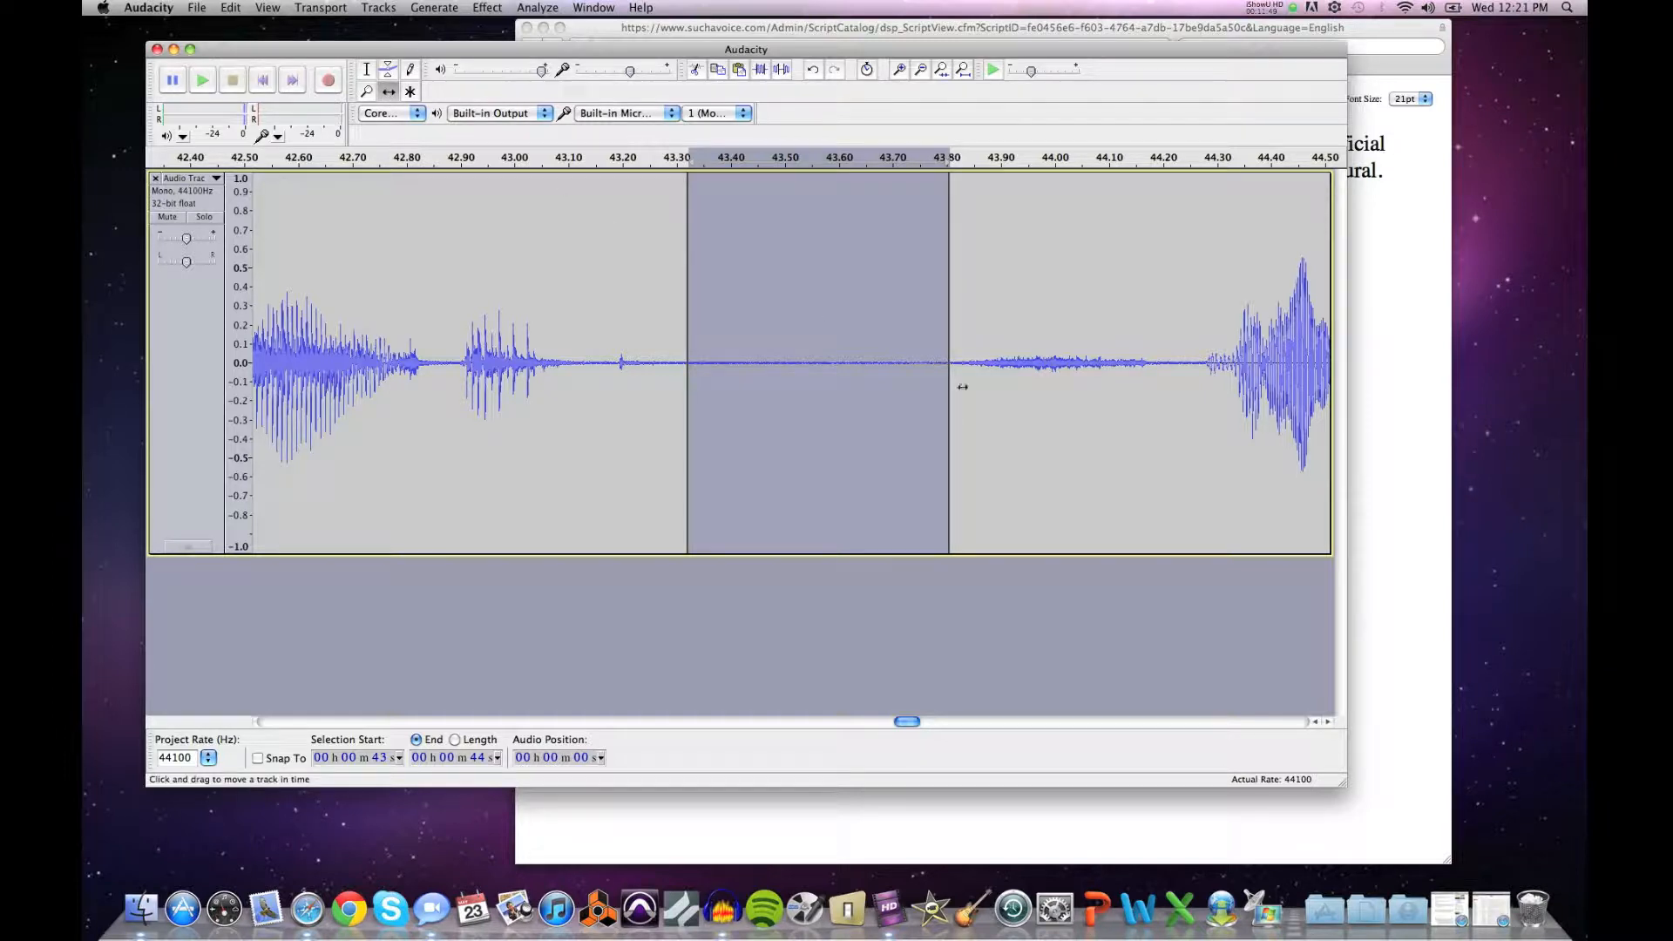
{"action": "left_click_drag", "start_coordinate": [977, 403], "coordinate": [1168, 421]}
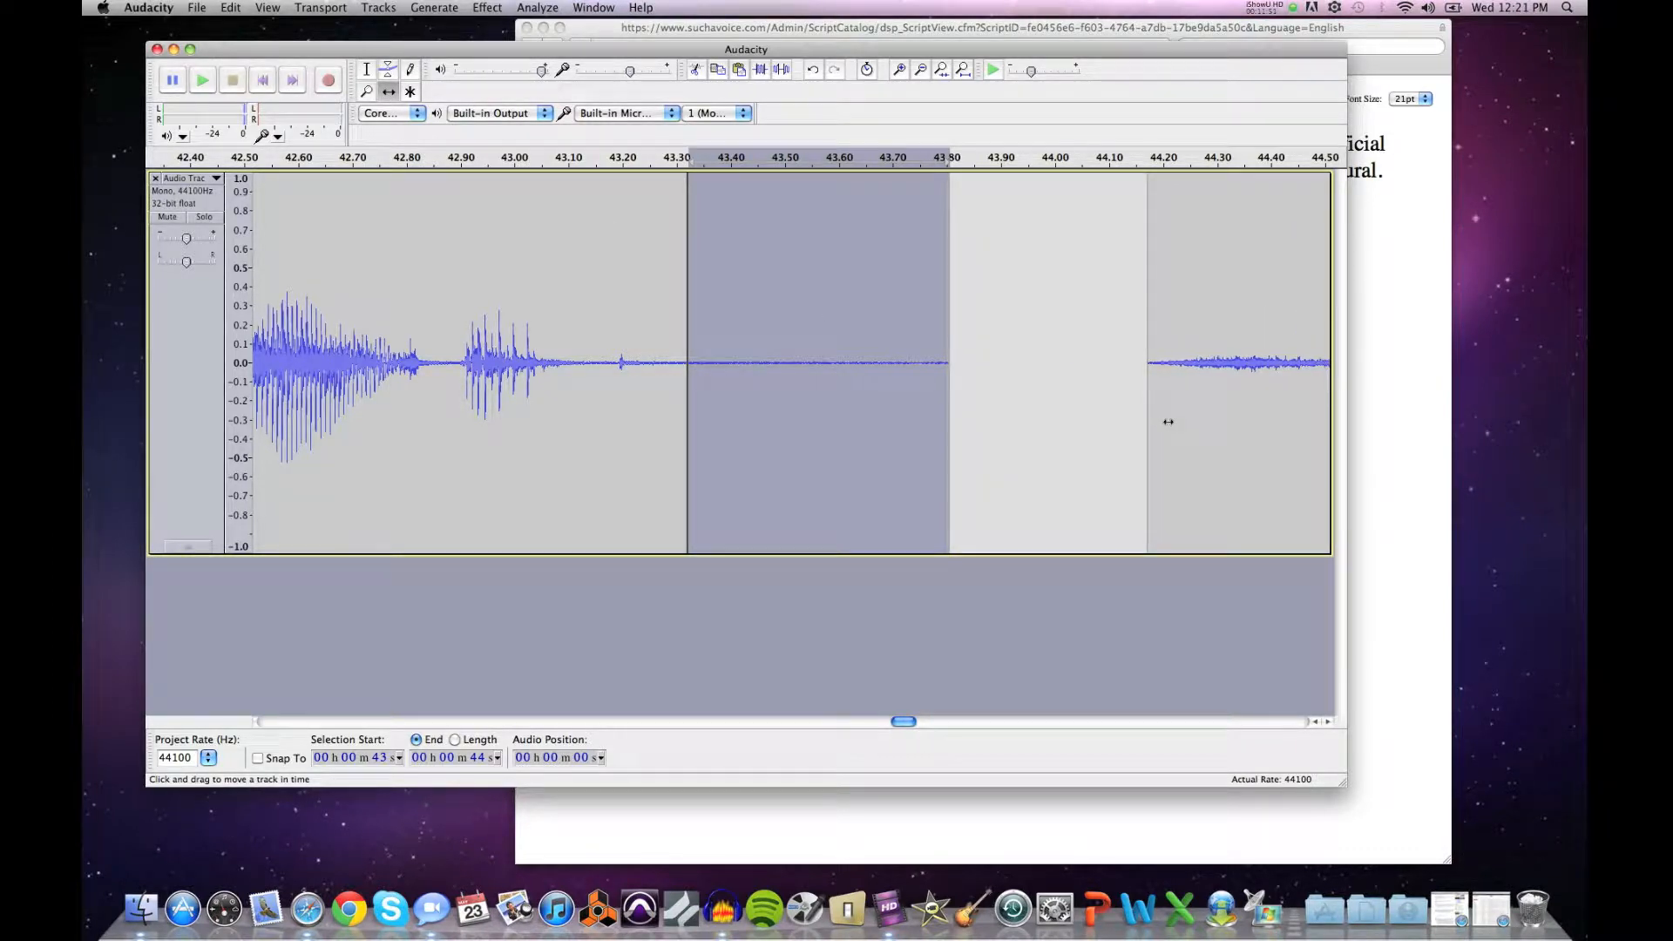
{"action": "key", "text": "Delete"}
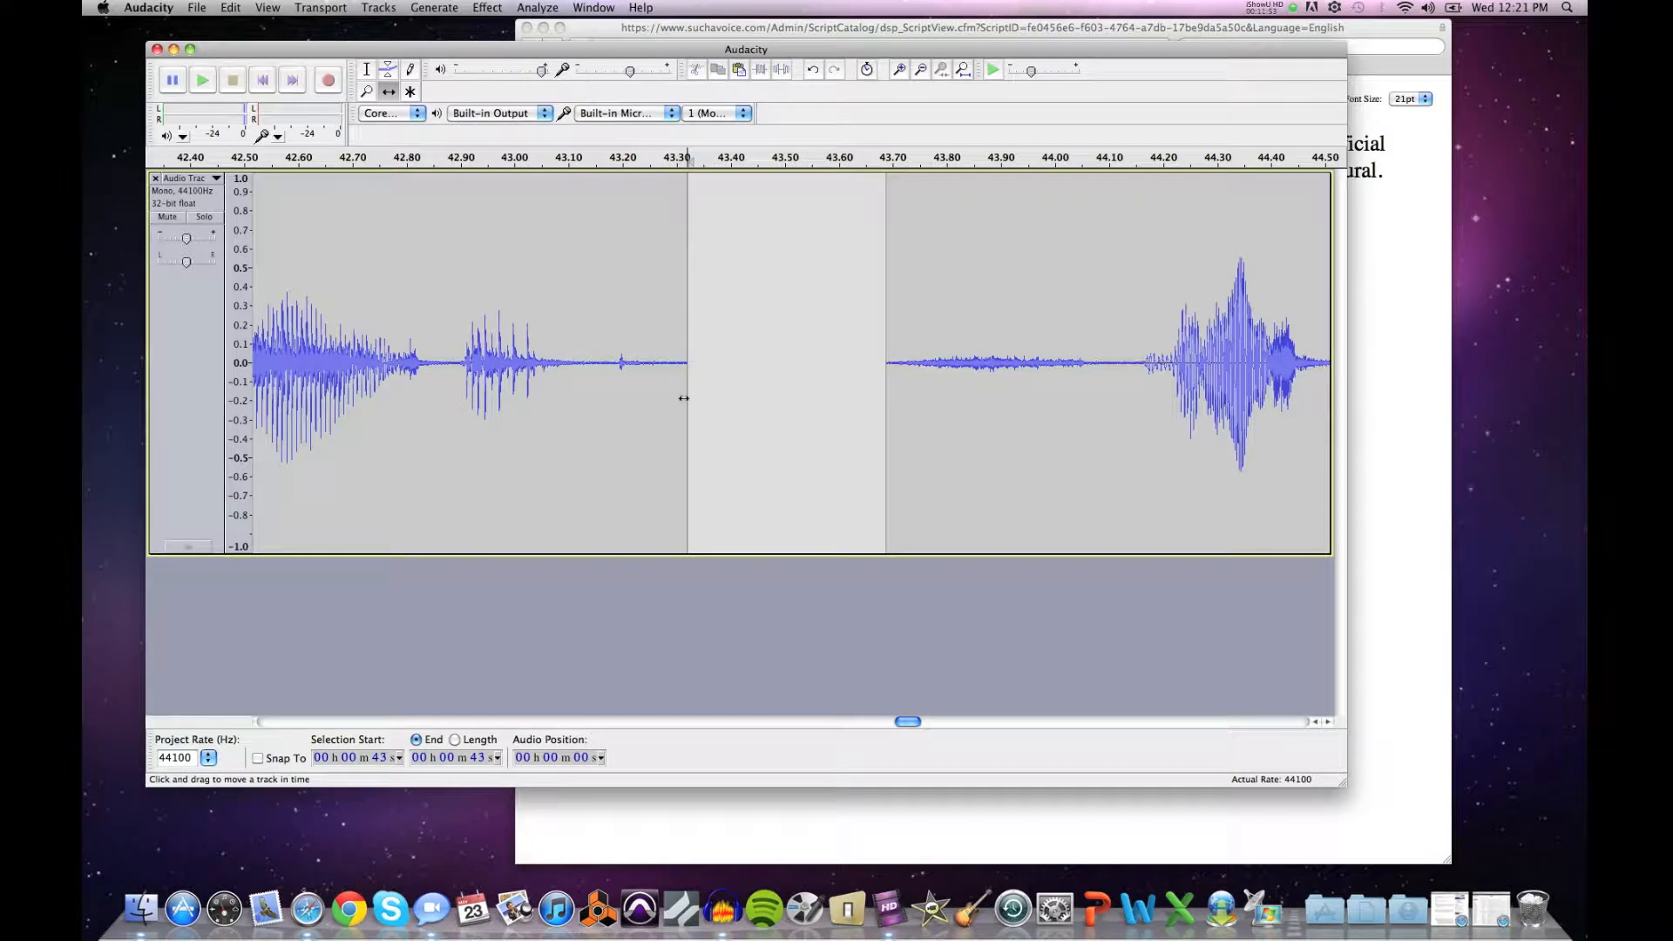
Step: Shift the third clip about 5 seconds later so it starts at about 48 seconds
{"action": "left_click", "coordinate": [365, 92]}
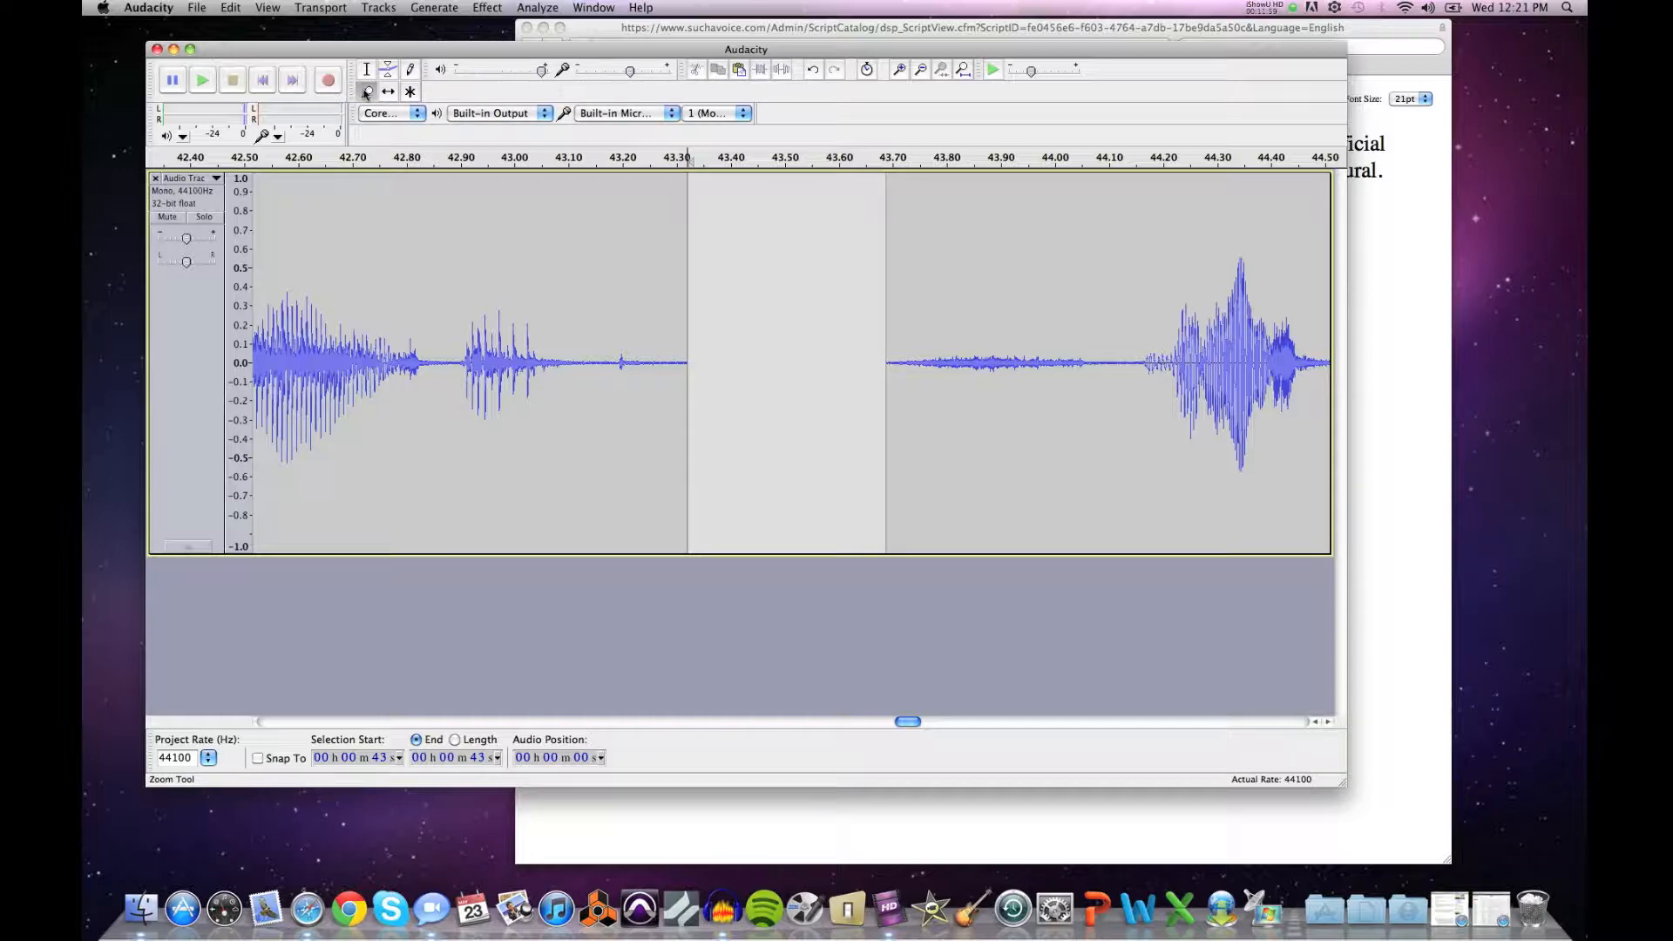
{"action": "left_click", "coordinate": [620, 352], "text": "shift"}
{"action": "left_click", "coordinate": [624, 356], "text": "shift"}
{"action": "left_click", "coordinate": [627, 359], "text": "shift"}
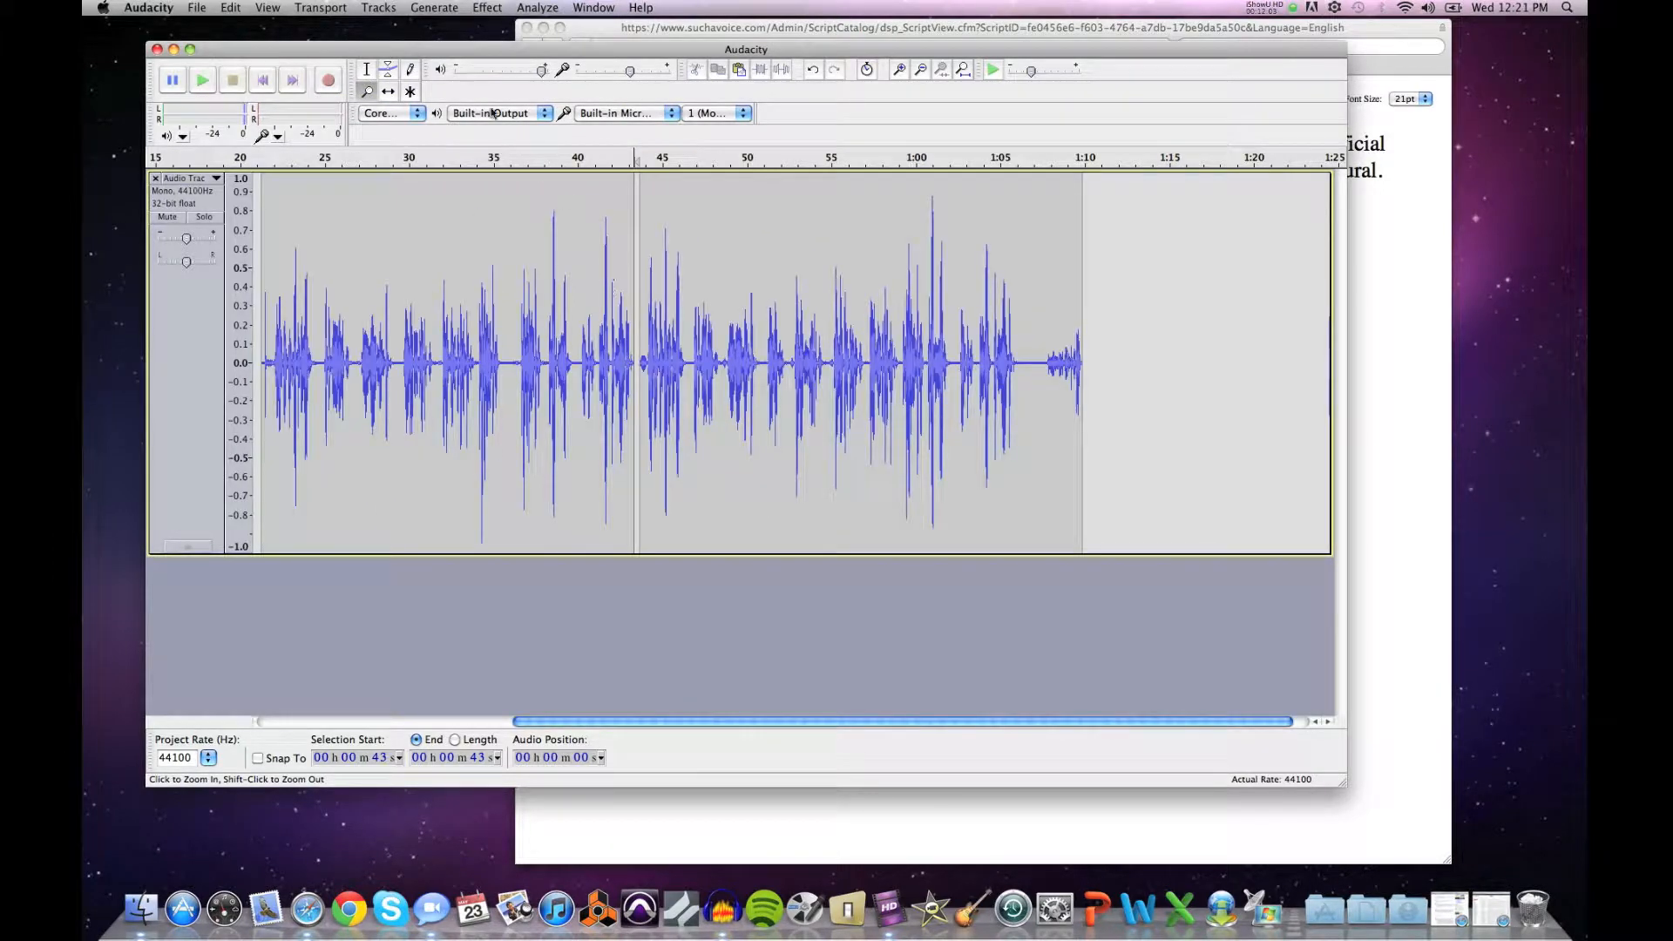
{"action": "left_click", "coordinate": [367, 70]}
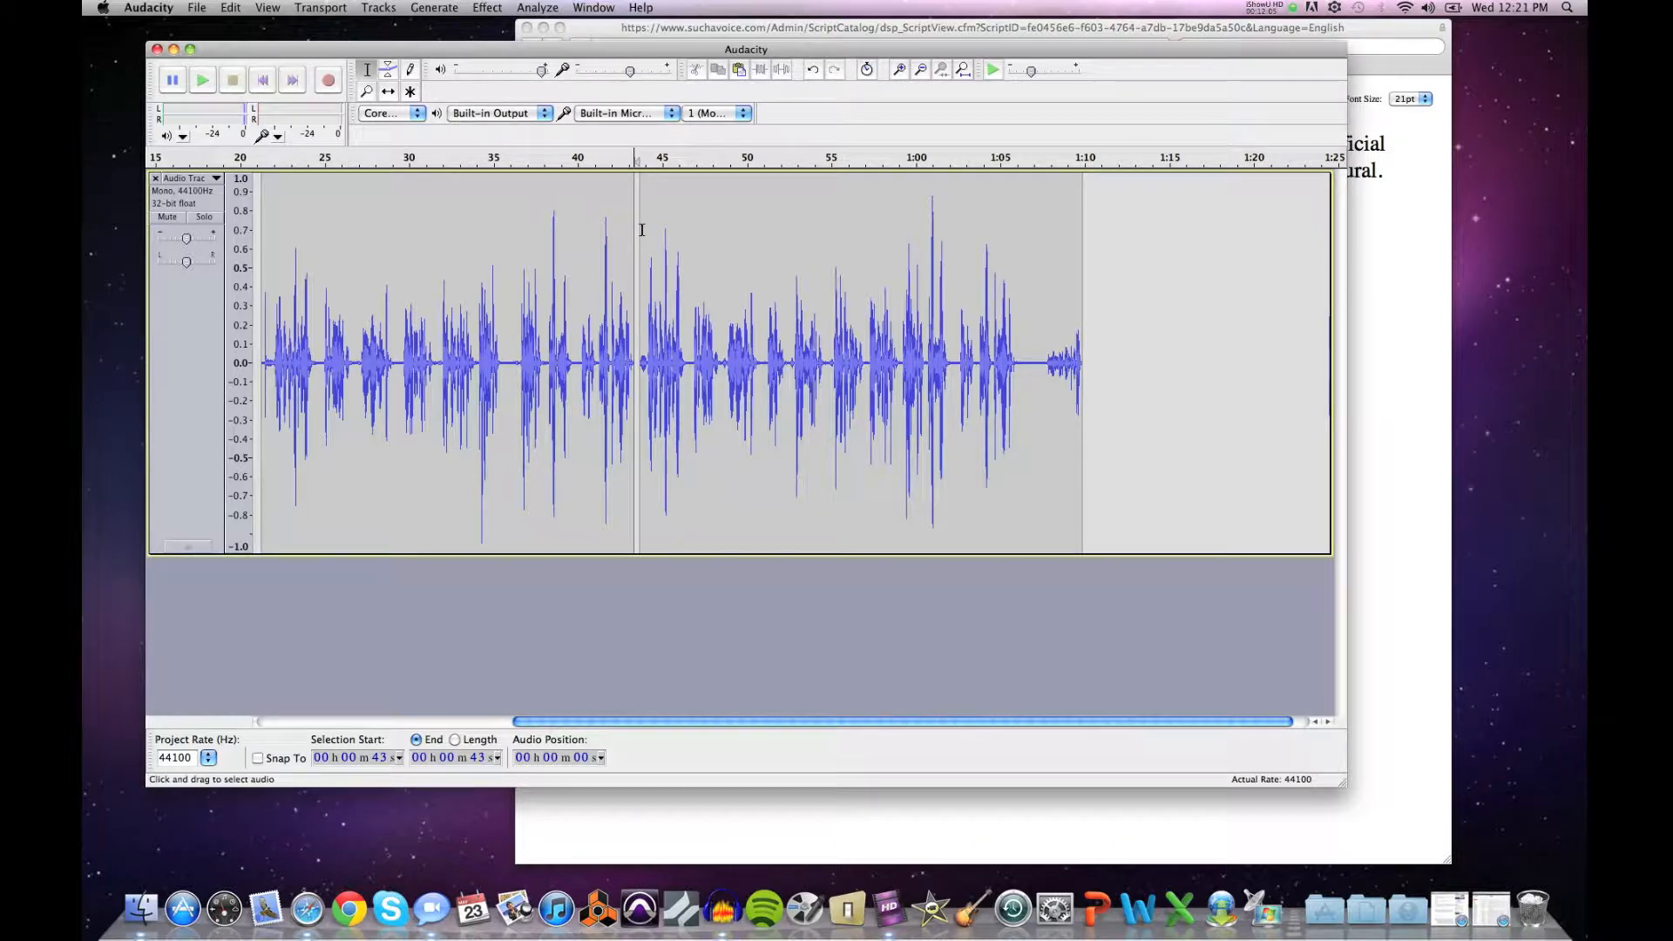
{"action": "left_click", "coordinate": [387, 92]}
{"action": "left_click_drag", "start_coordinate": [709, 359], "coordinate": [789, 359]}
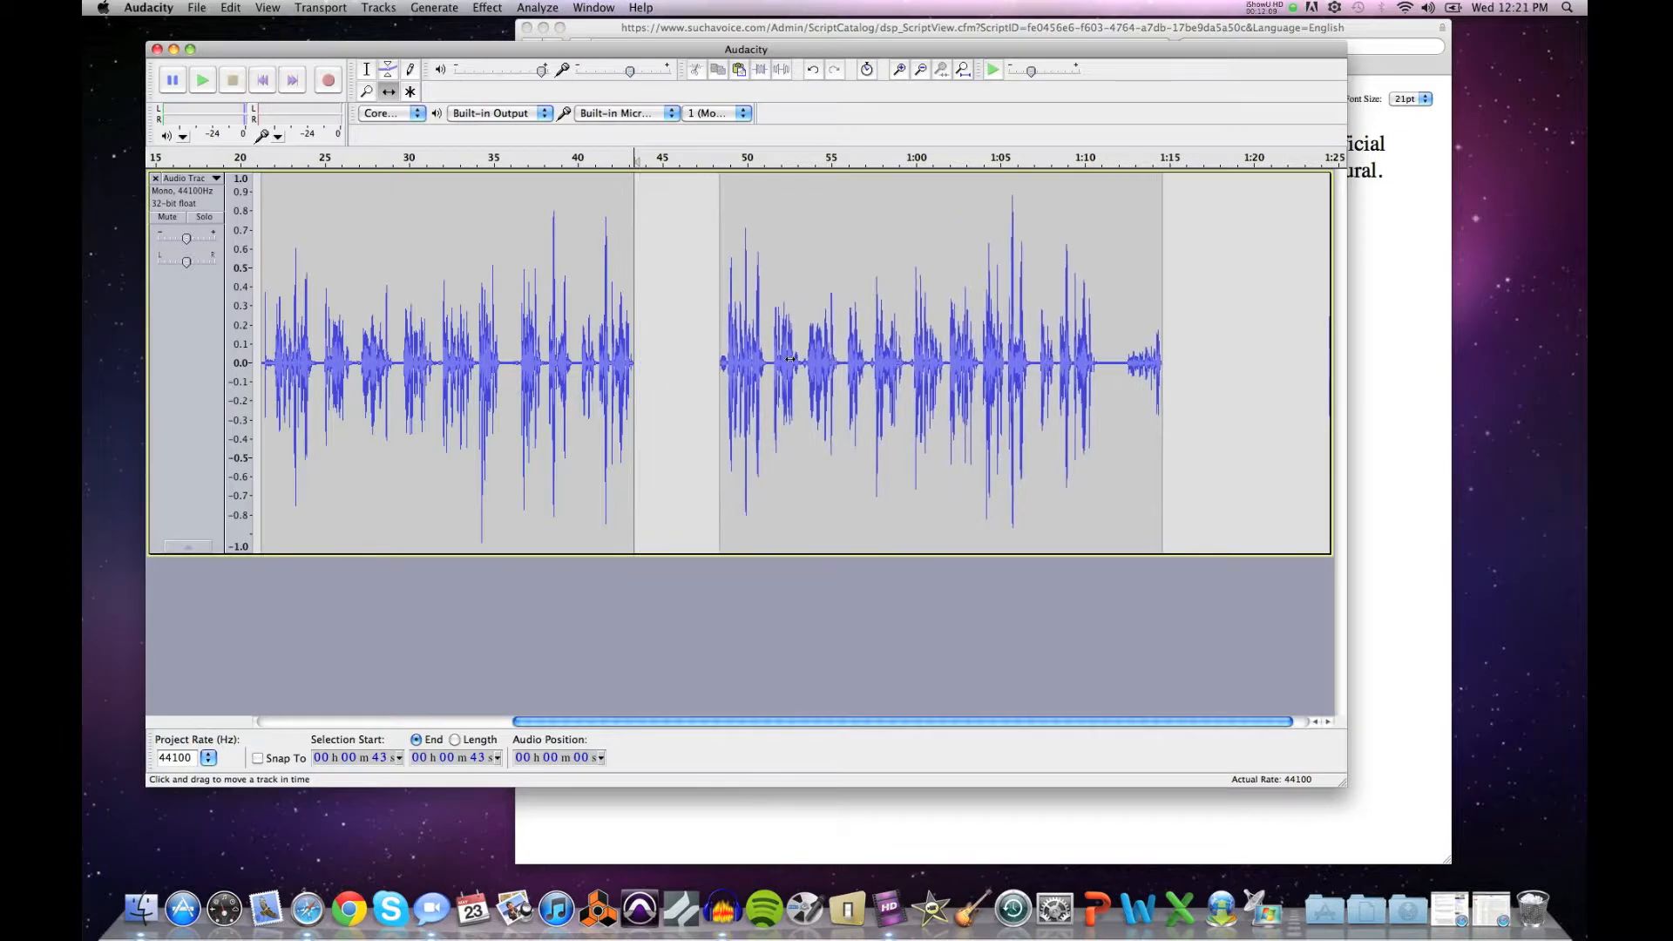
Step: Play the third clip from about 48 seconds through its final phrases, stop playback and place the cursor at 57 seconds
{"action": "left_click", "coordinate": [367, 70]}
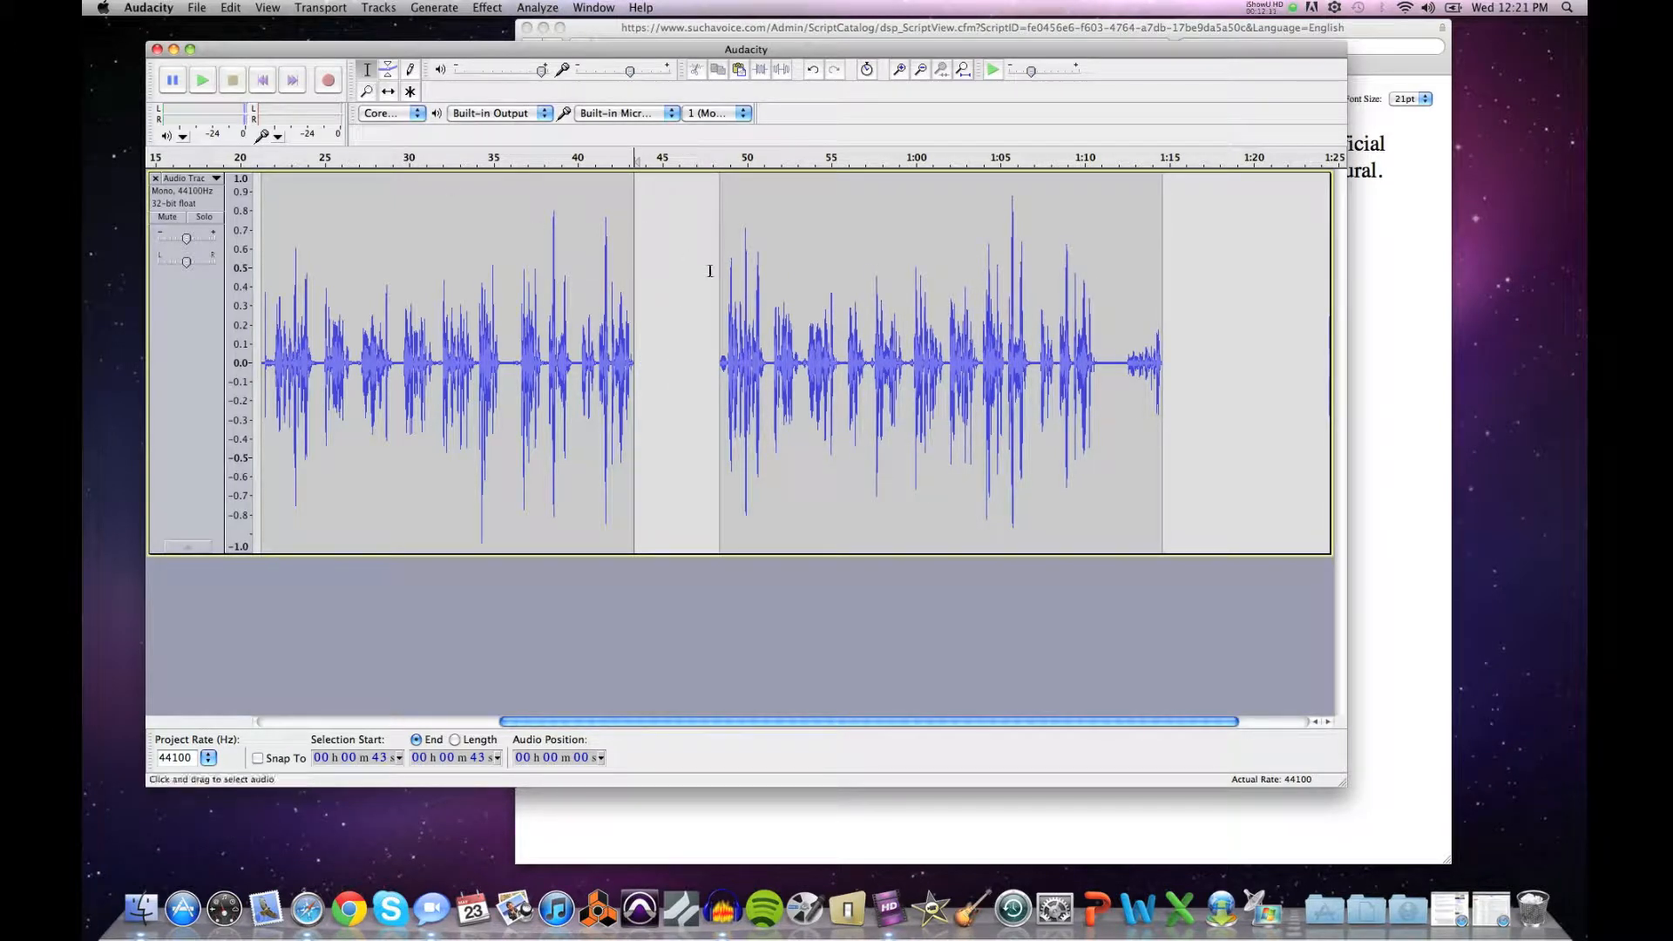
{"action": "left_click", "coordinate": [710, 271]}
{"action": "key", "text": "space"}
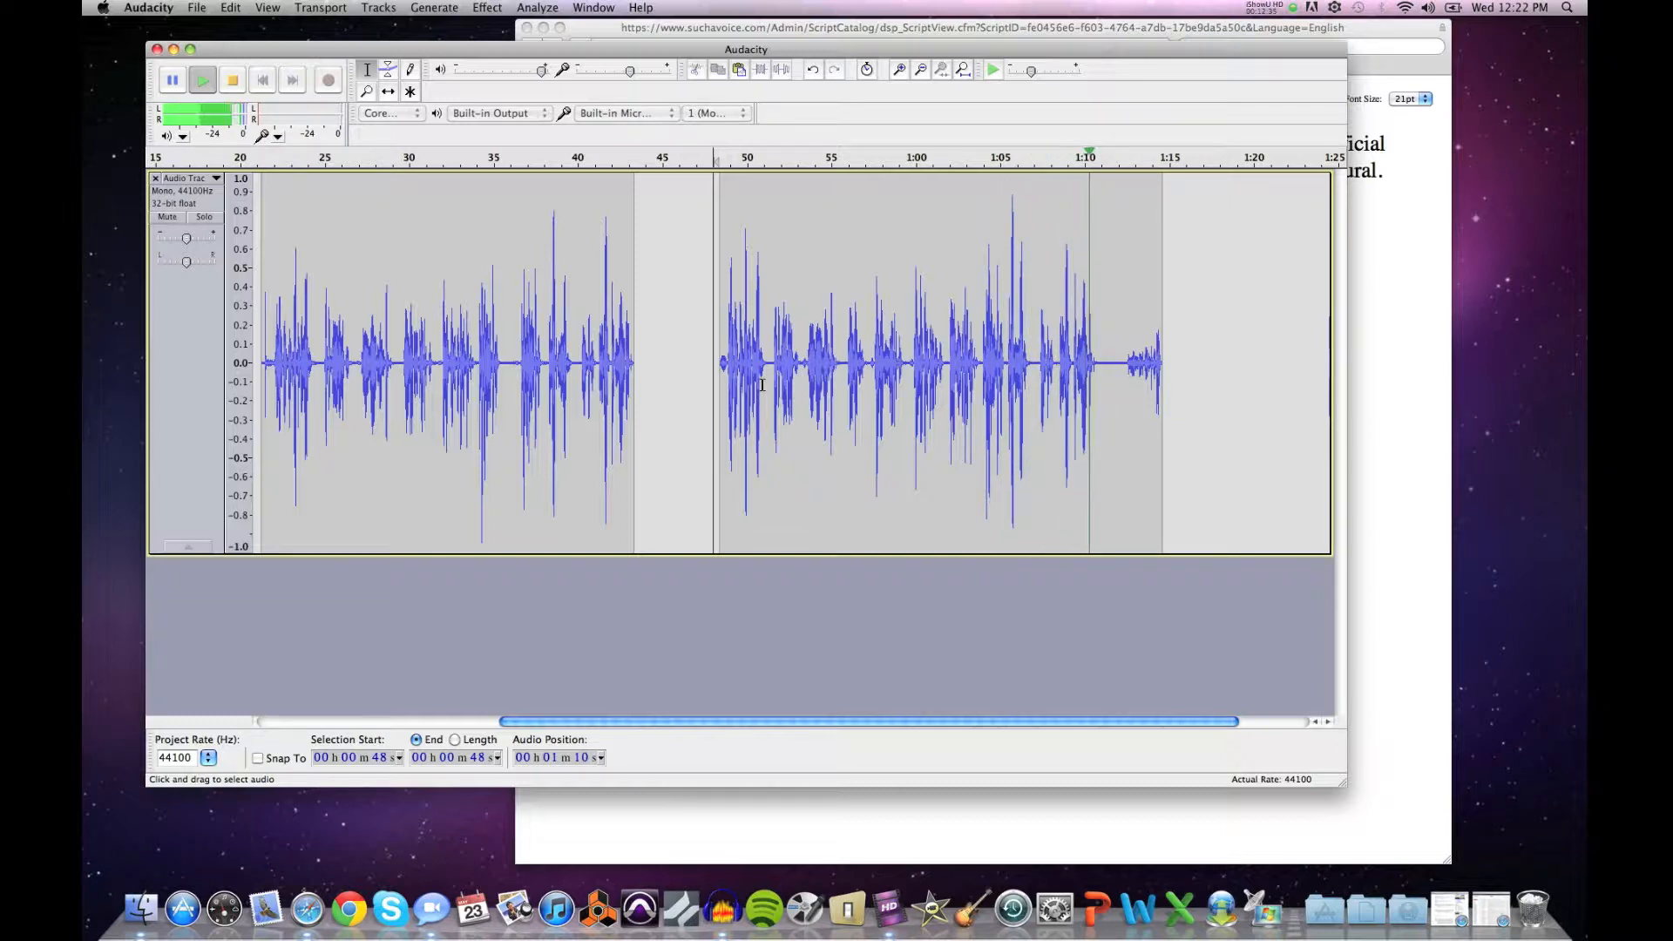
{"action": "key", "text": "space"}
{"action": "left_click", "coordinate": [864, 367]}
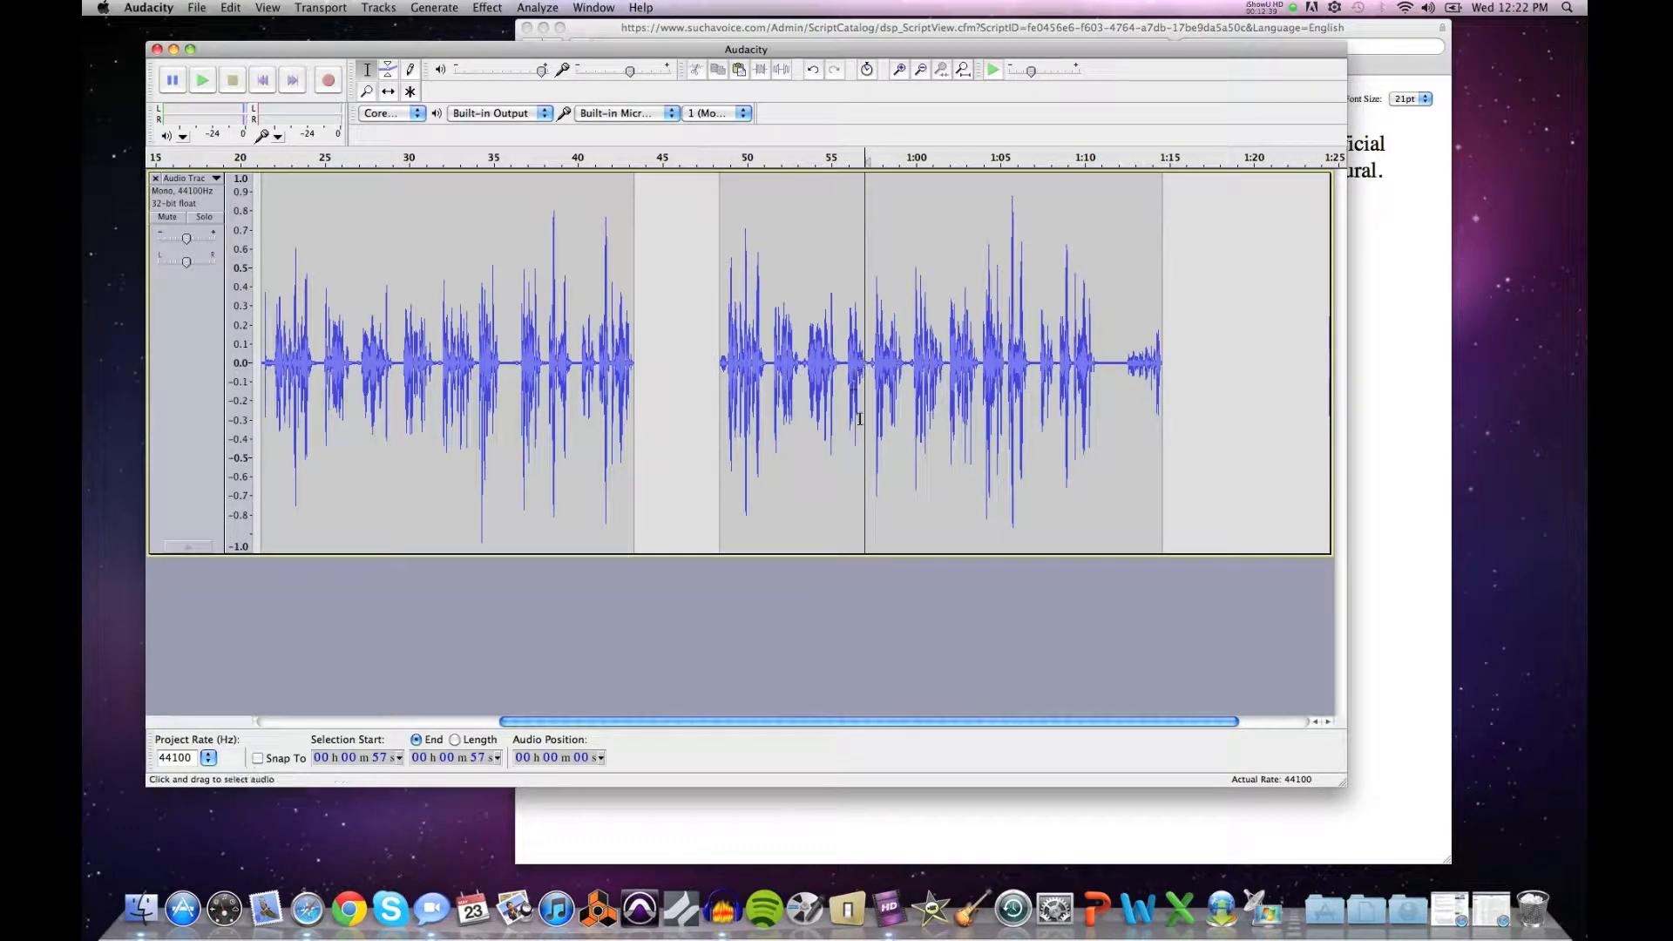
Step: Compare the openings of the second and third takes by playing from about 22 seconds and from about 49 seconds
{"action": "left_click_drag", "start_coordinate": [759, 723], "coordinate": [563, 719]}
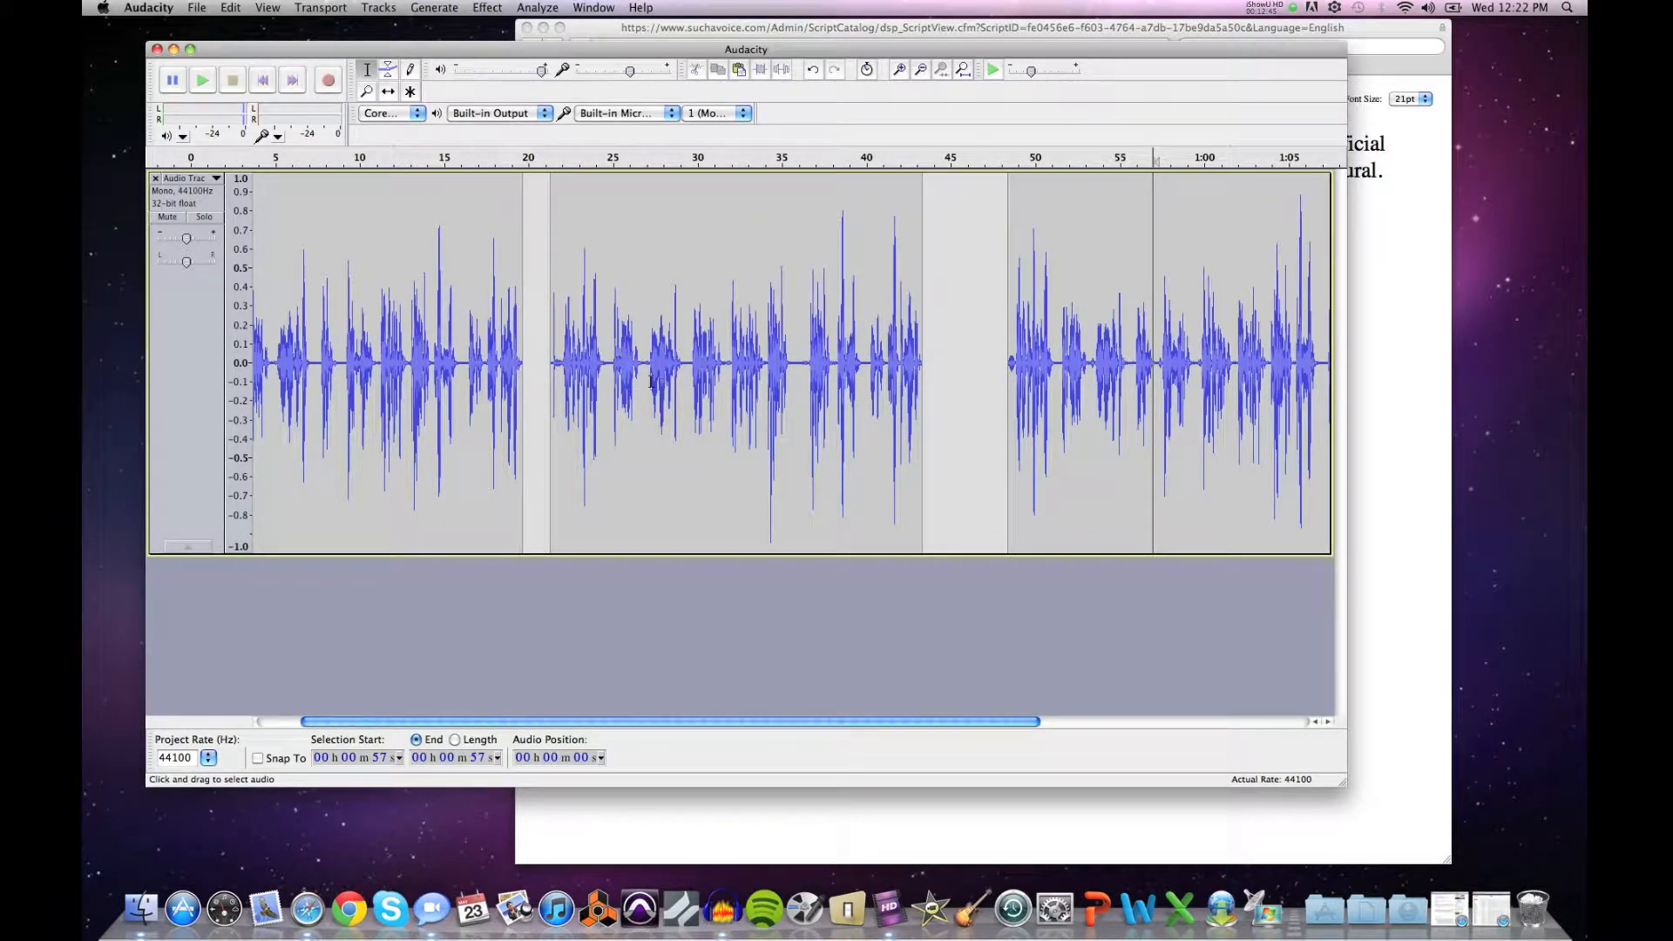
{"action": "left_click", "coordinate": [558, 357]}
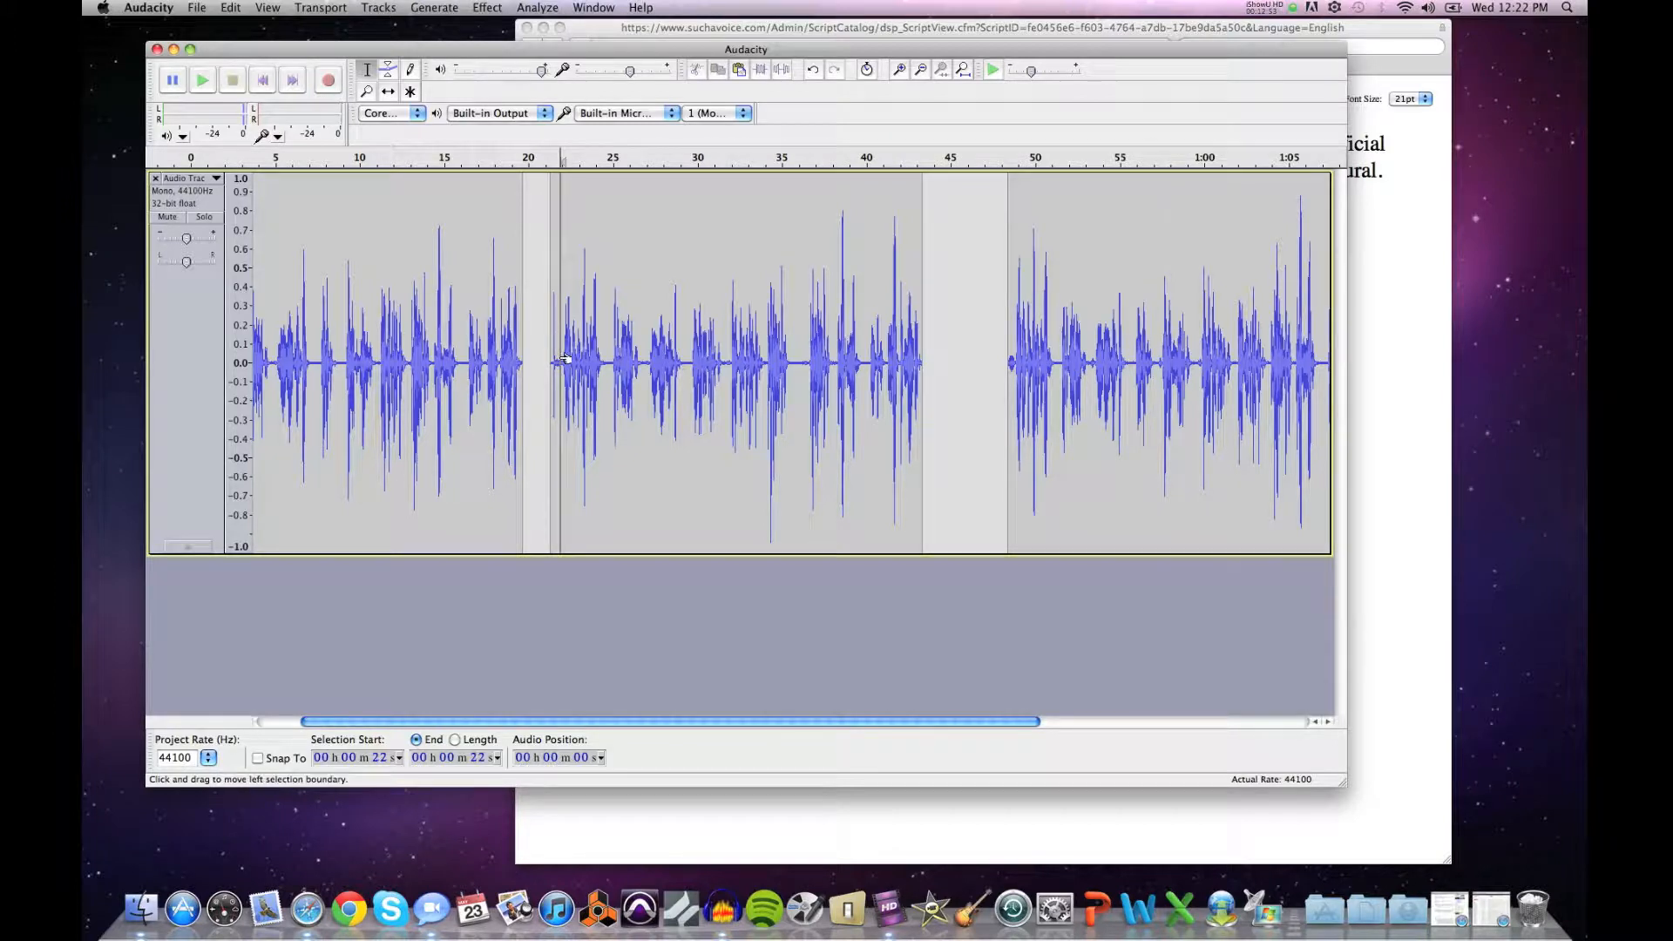
{"action": "key", "text": "space"}
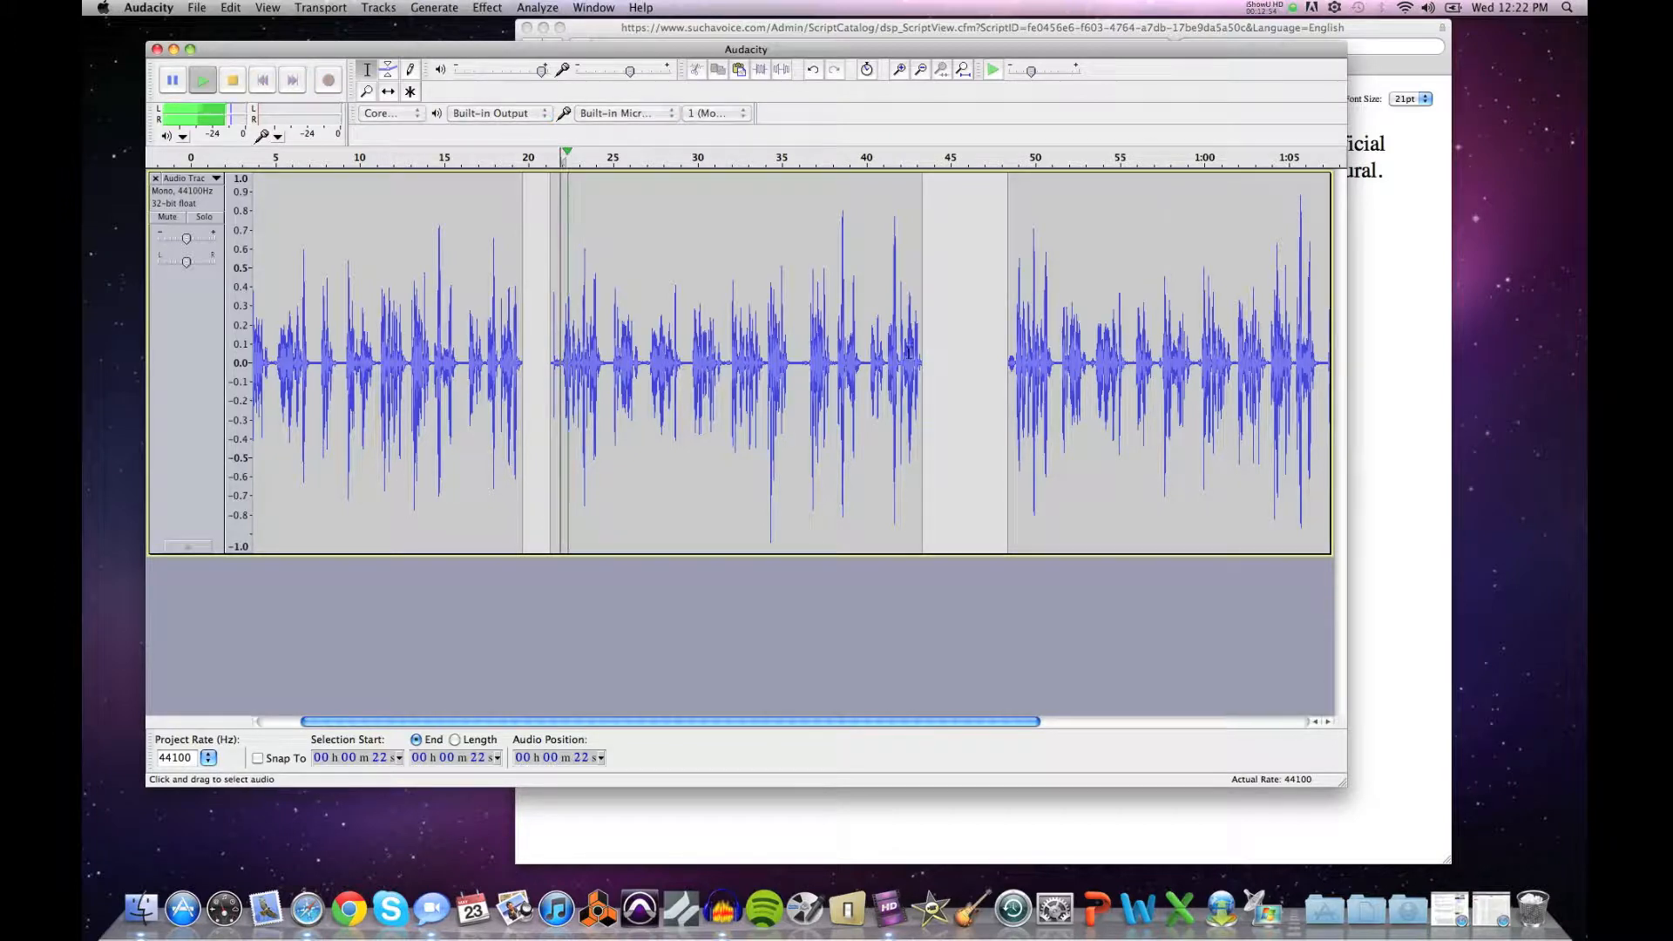
{"action": "key", "text": "space"}
{"action": "left_click", "coordinate": [1016, 357]}
{"action": "key", "text": "space"}
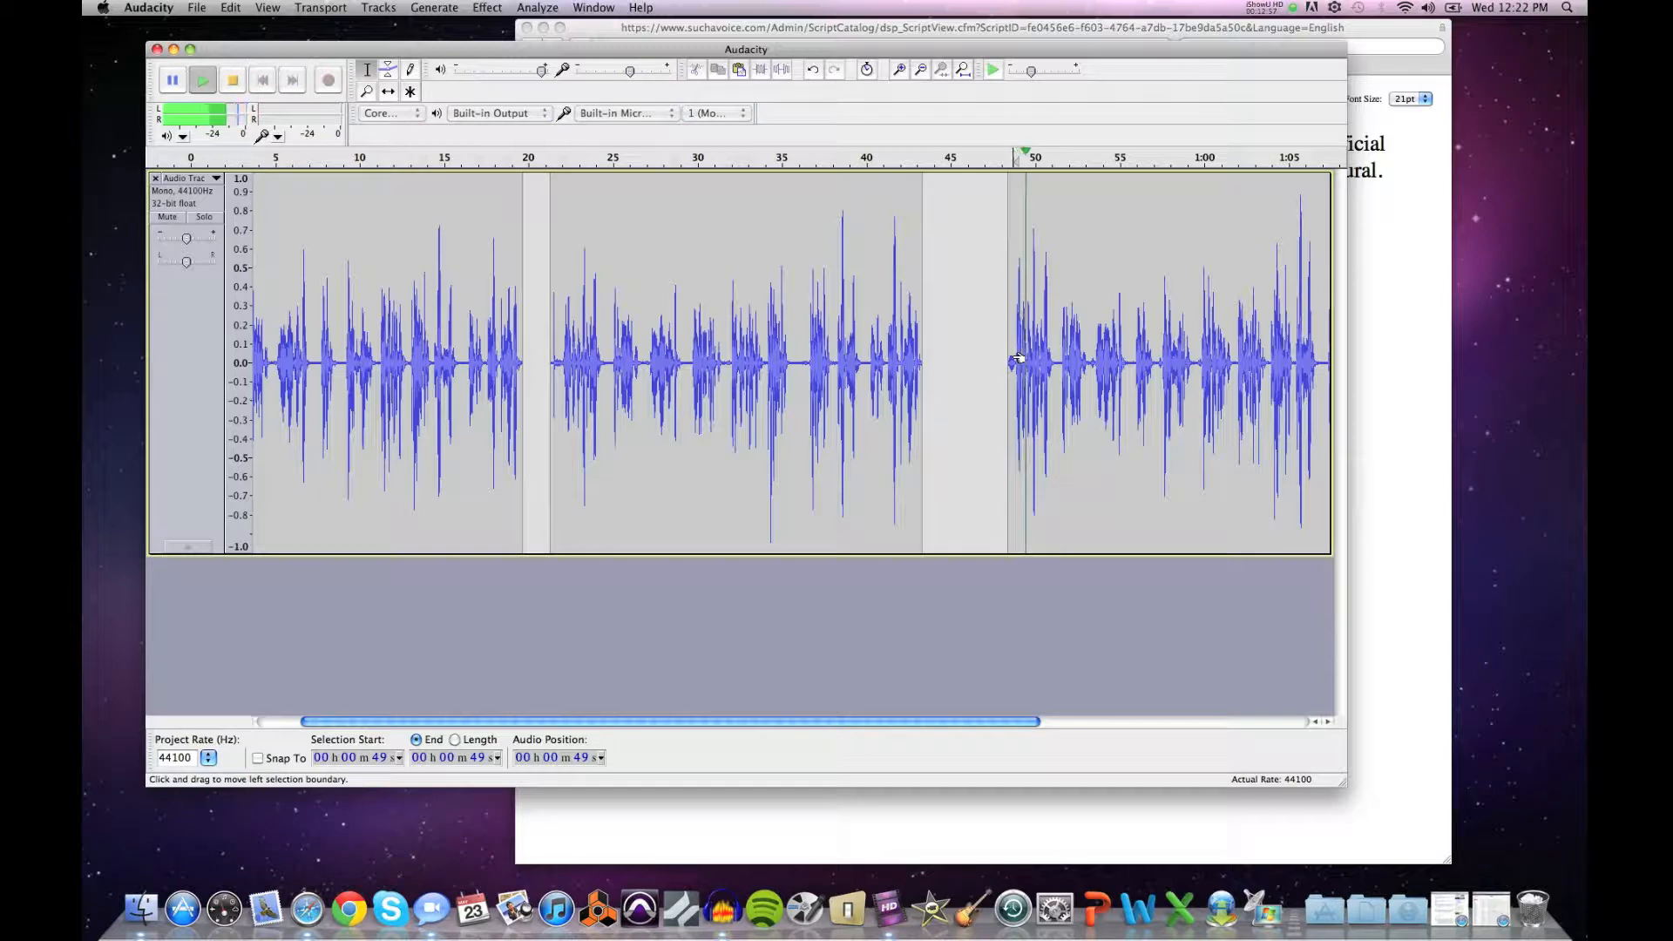
{"action": "key", "text": "space"}
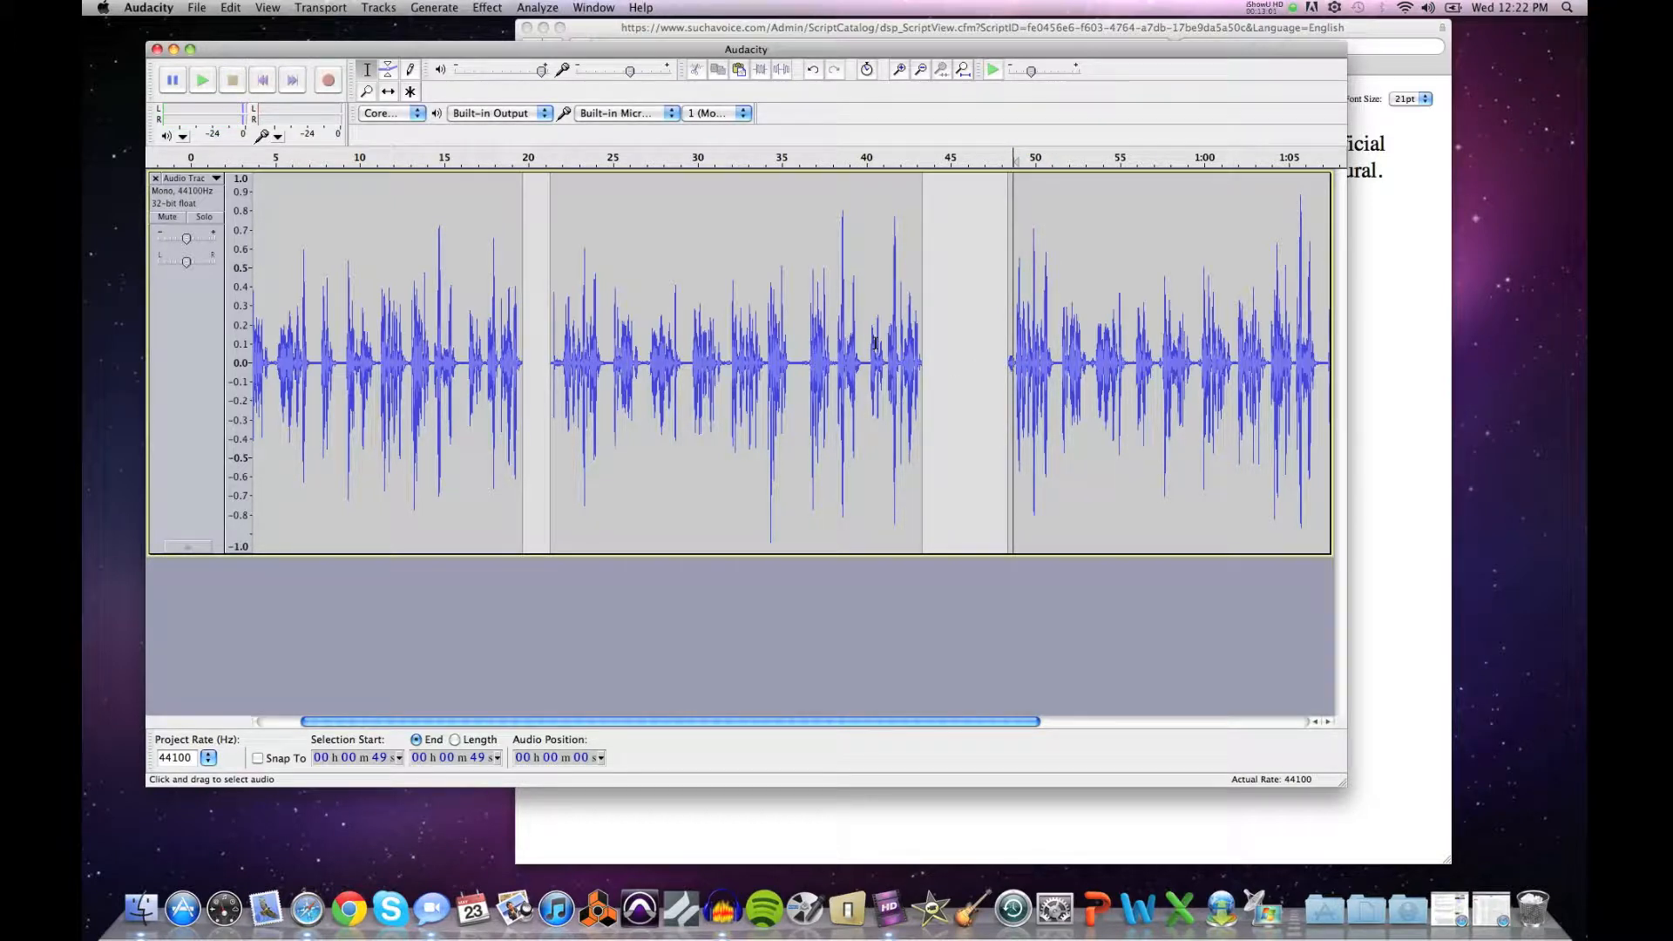
{"action": "key", "text": "space"}
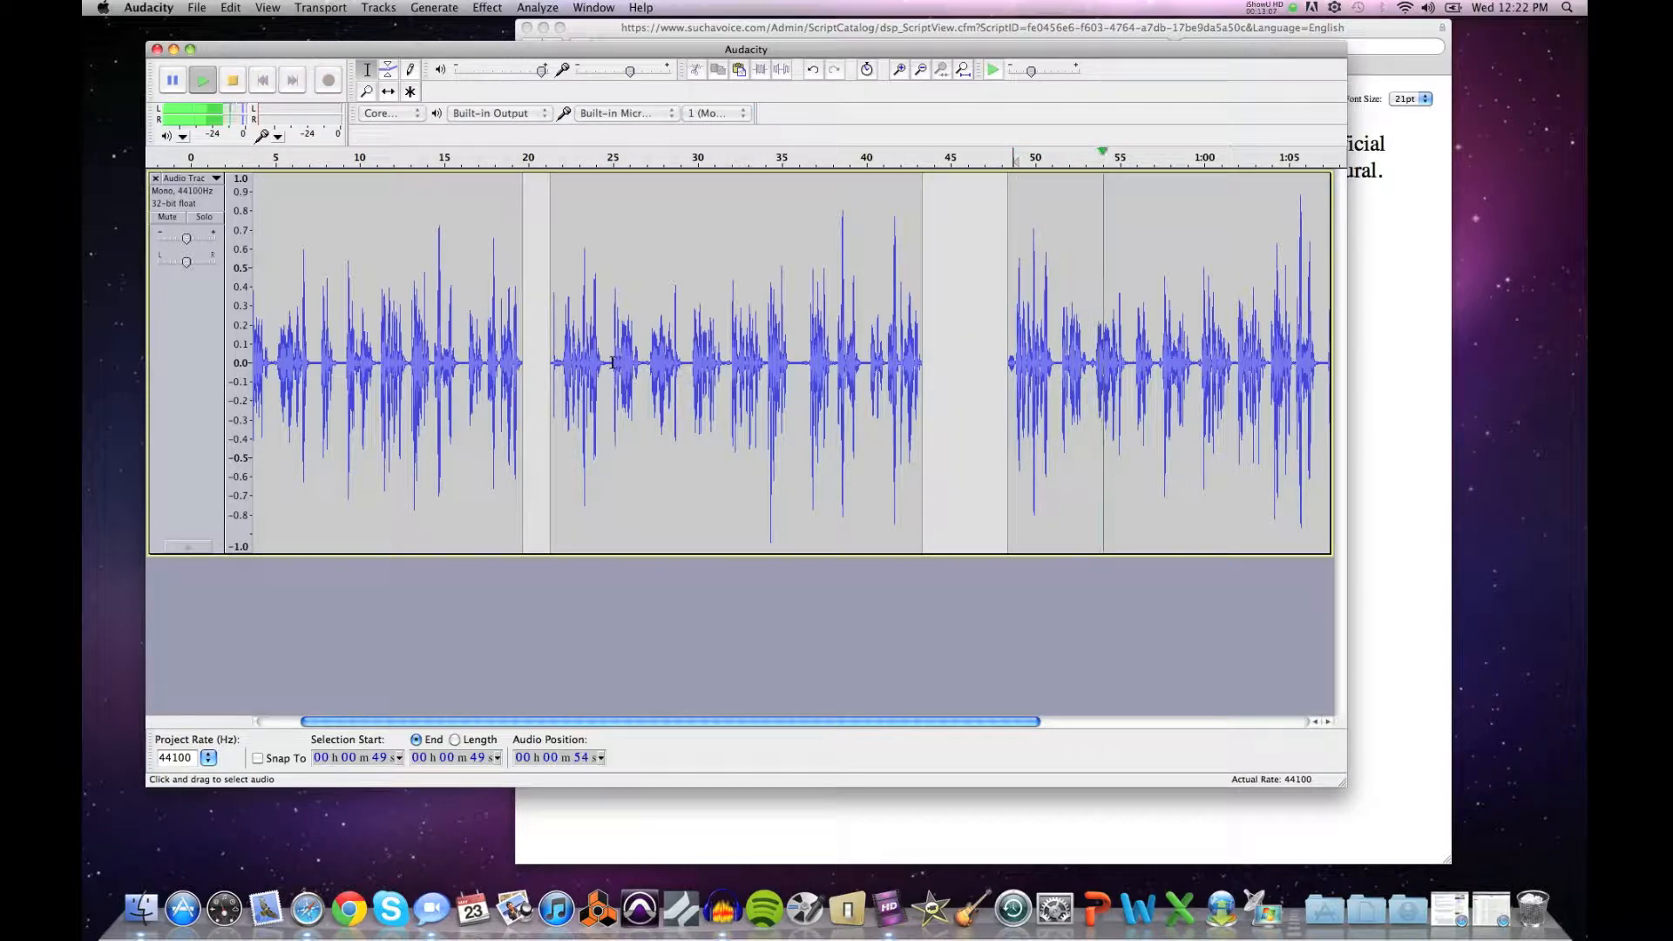
Step: Compare middle phrases of both takes by playing from about 27 and 30 seconds in the second and 57 seconds in the third
{"action": "left_click", "coordinate": [645, 361]}
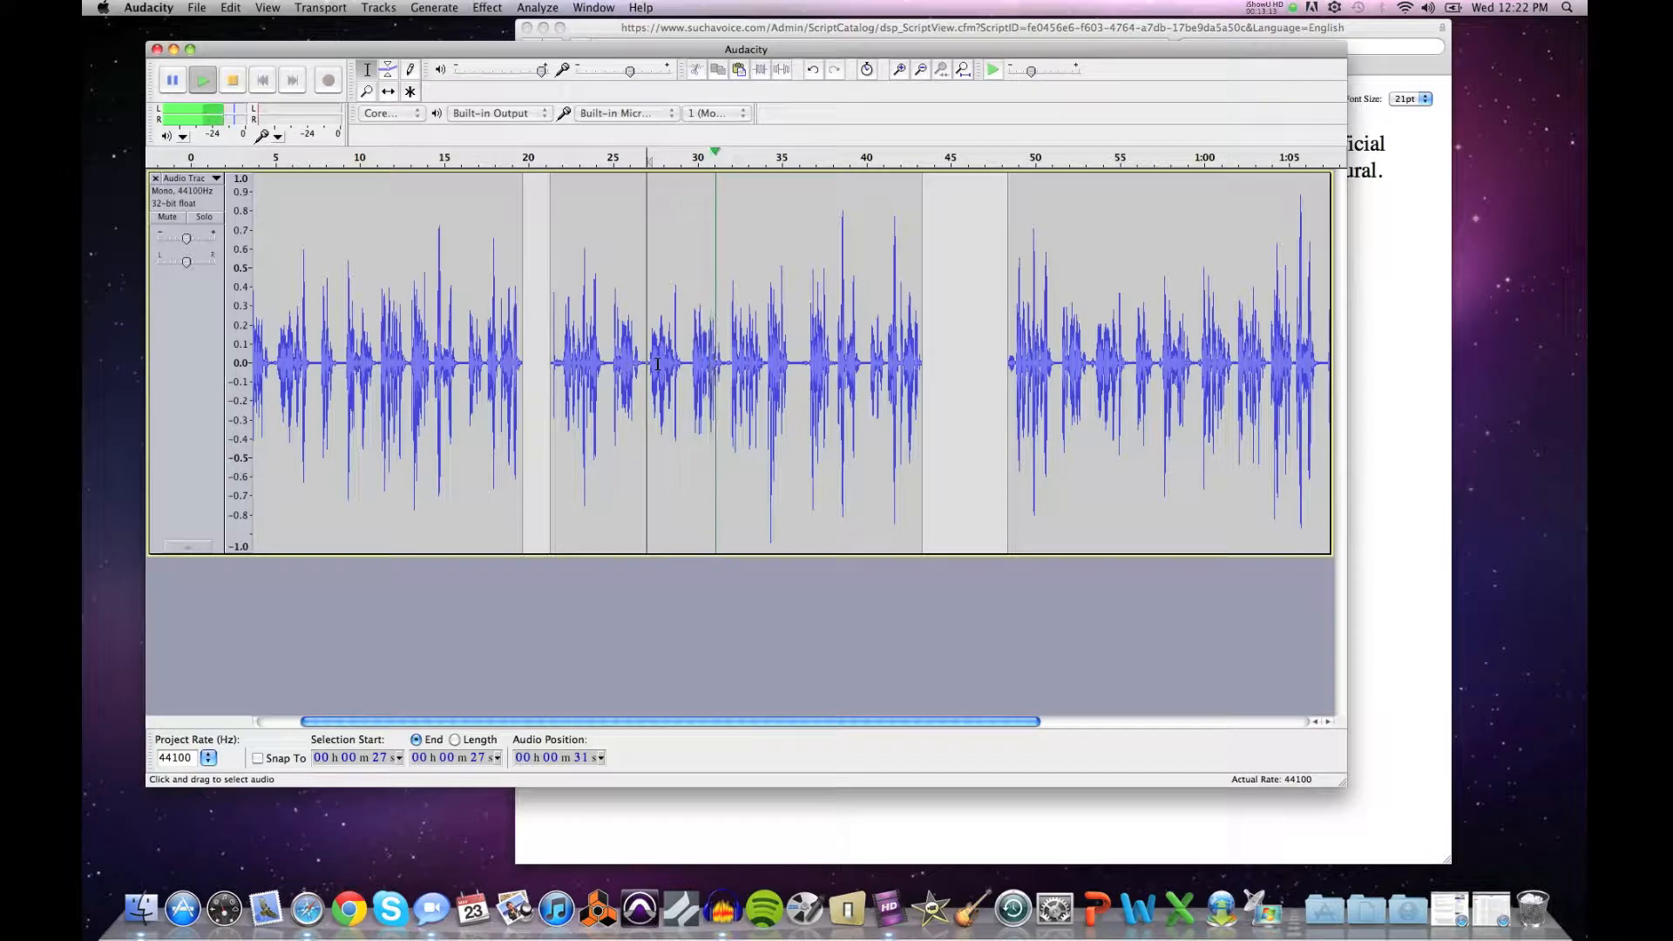
{"action": "left_click", "coordinate": [1159, 357]}
{"action": "left_click", "coordinate": [698, 355]}
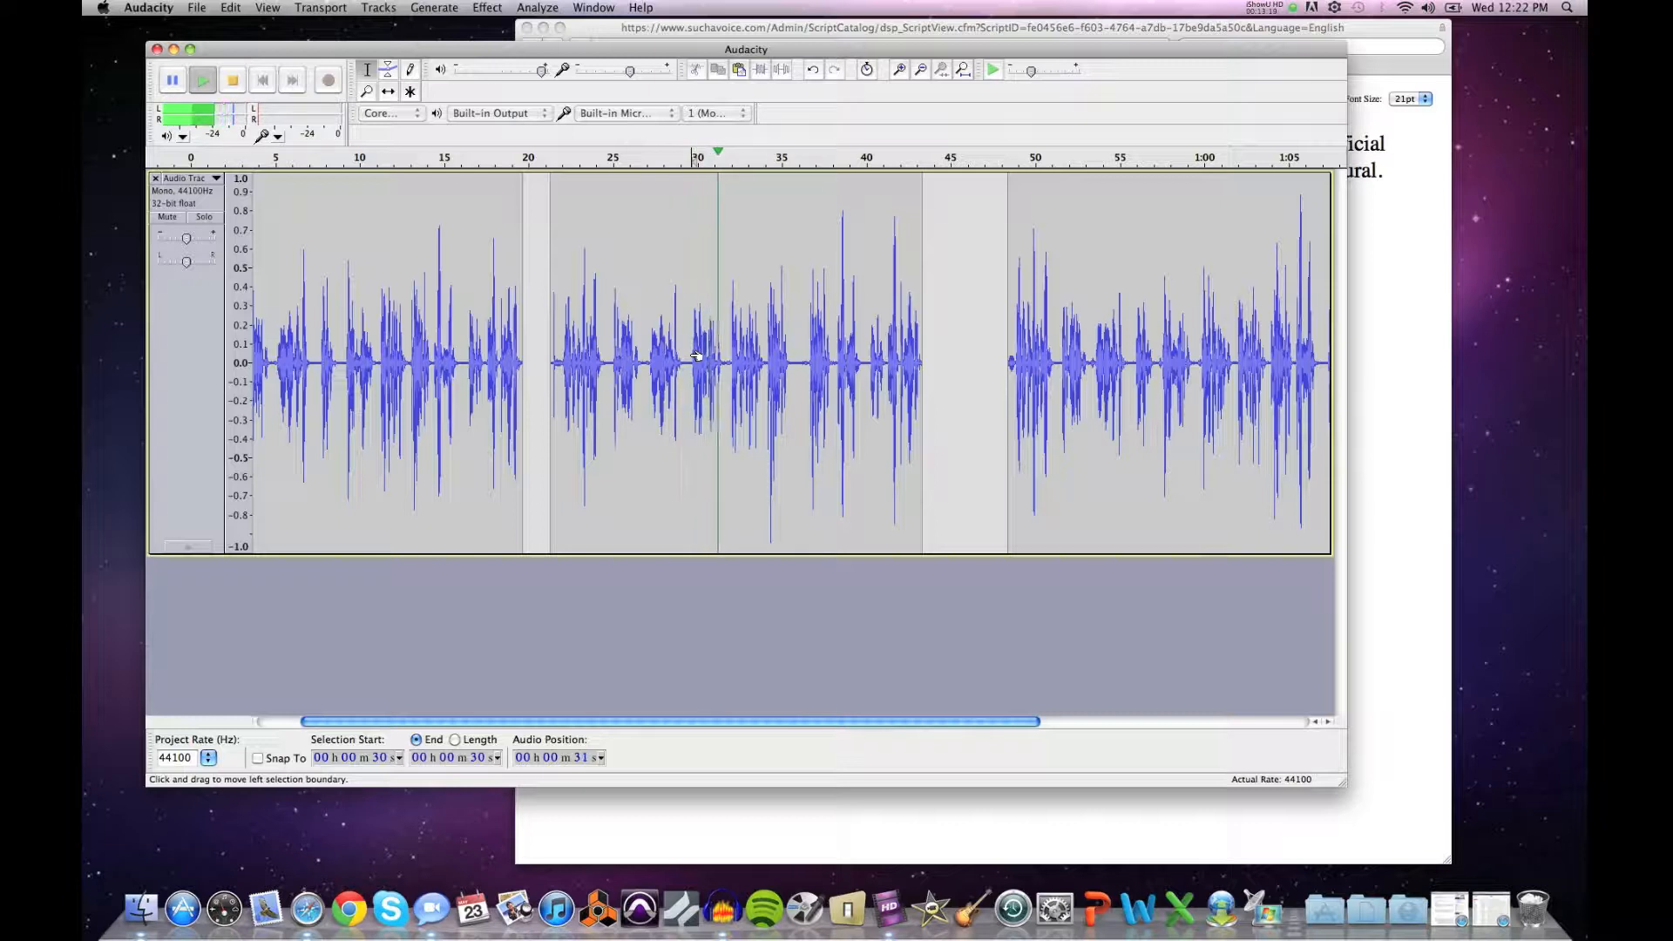
{"action": "key", "text": "space"}
{"action": "left_click", "coordinate": [1163, 354]}
{"action": "key", "text": "space"}
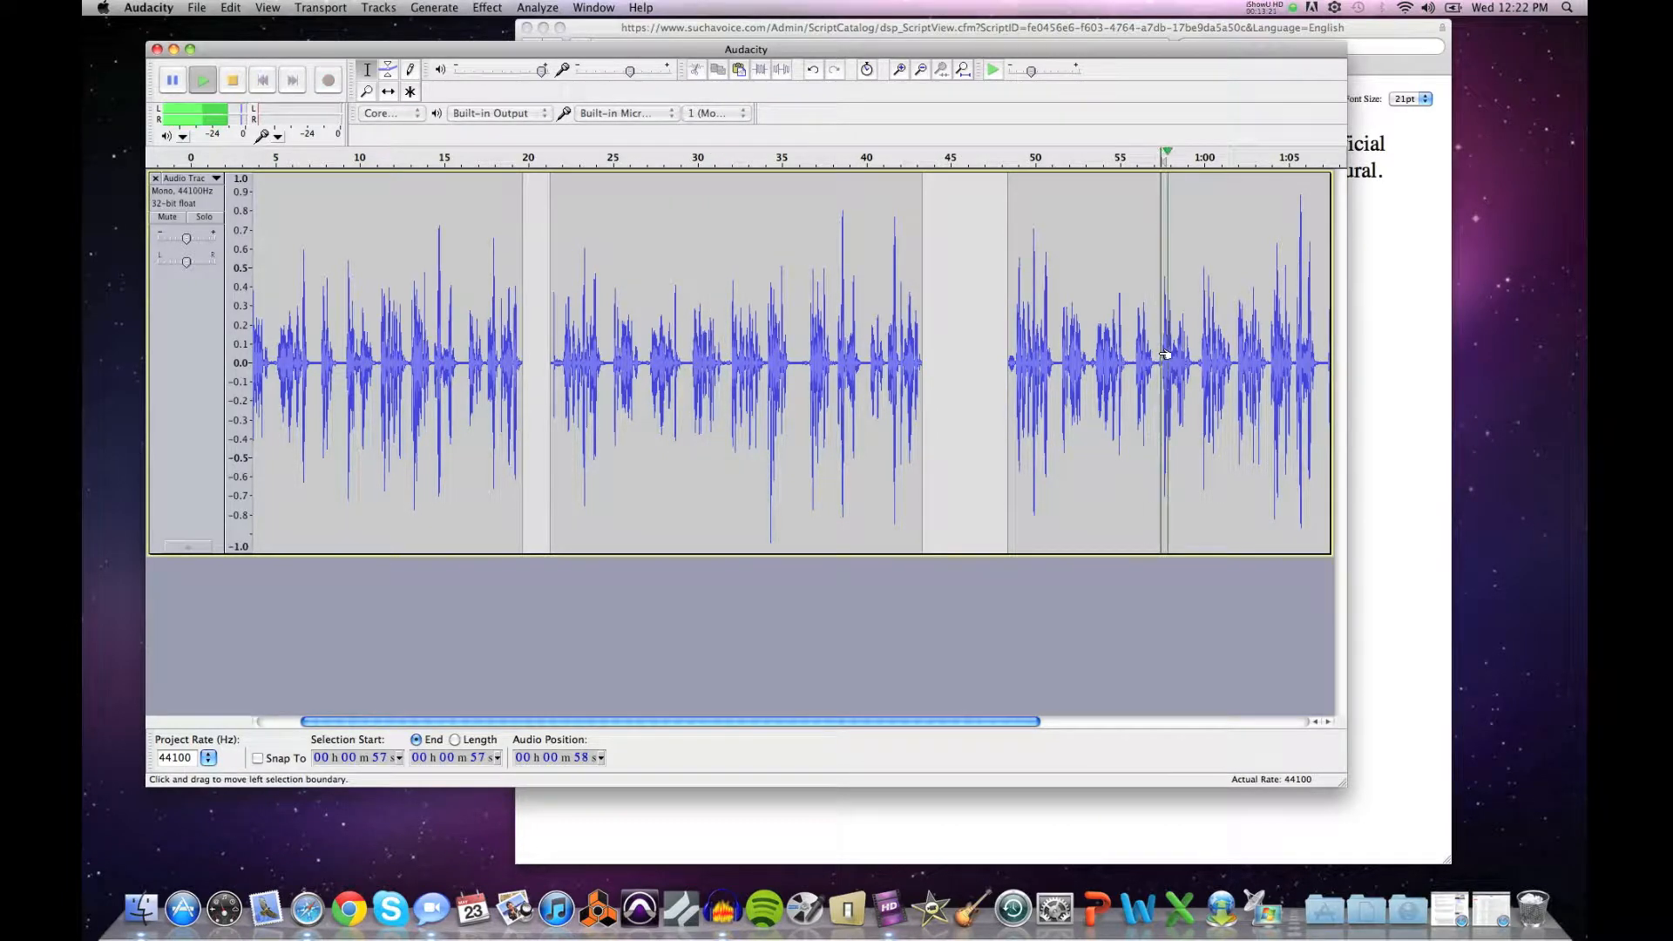
{"action": "key", "text": "space"}
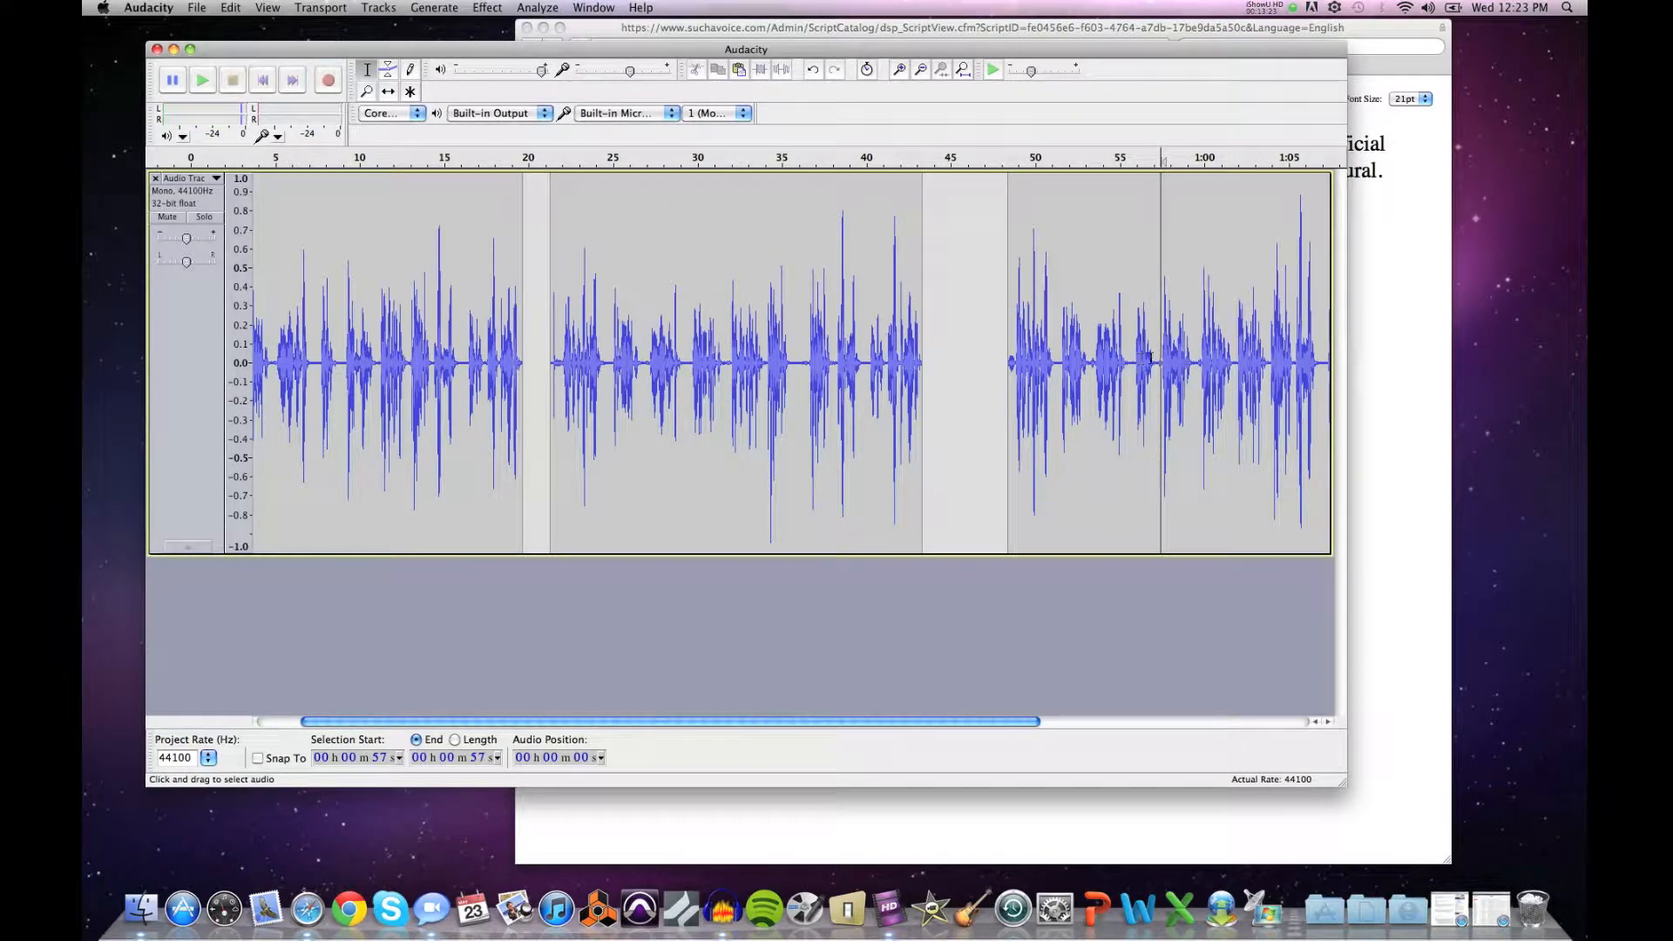
{"action": "left_click", "coordinate": [1155, 357]}
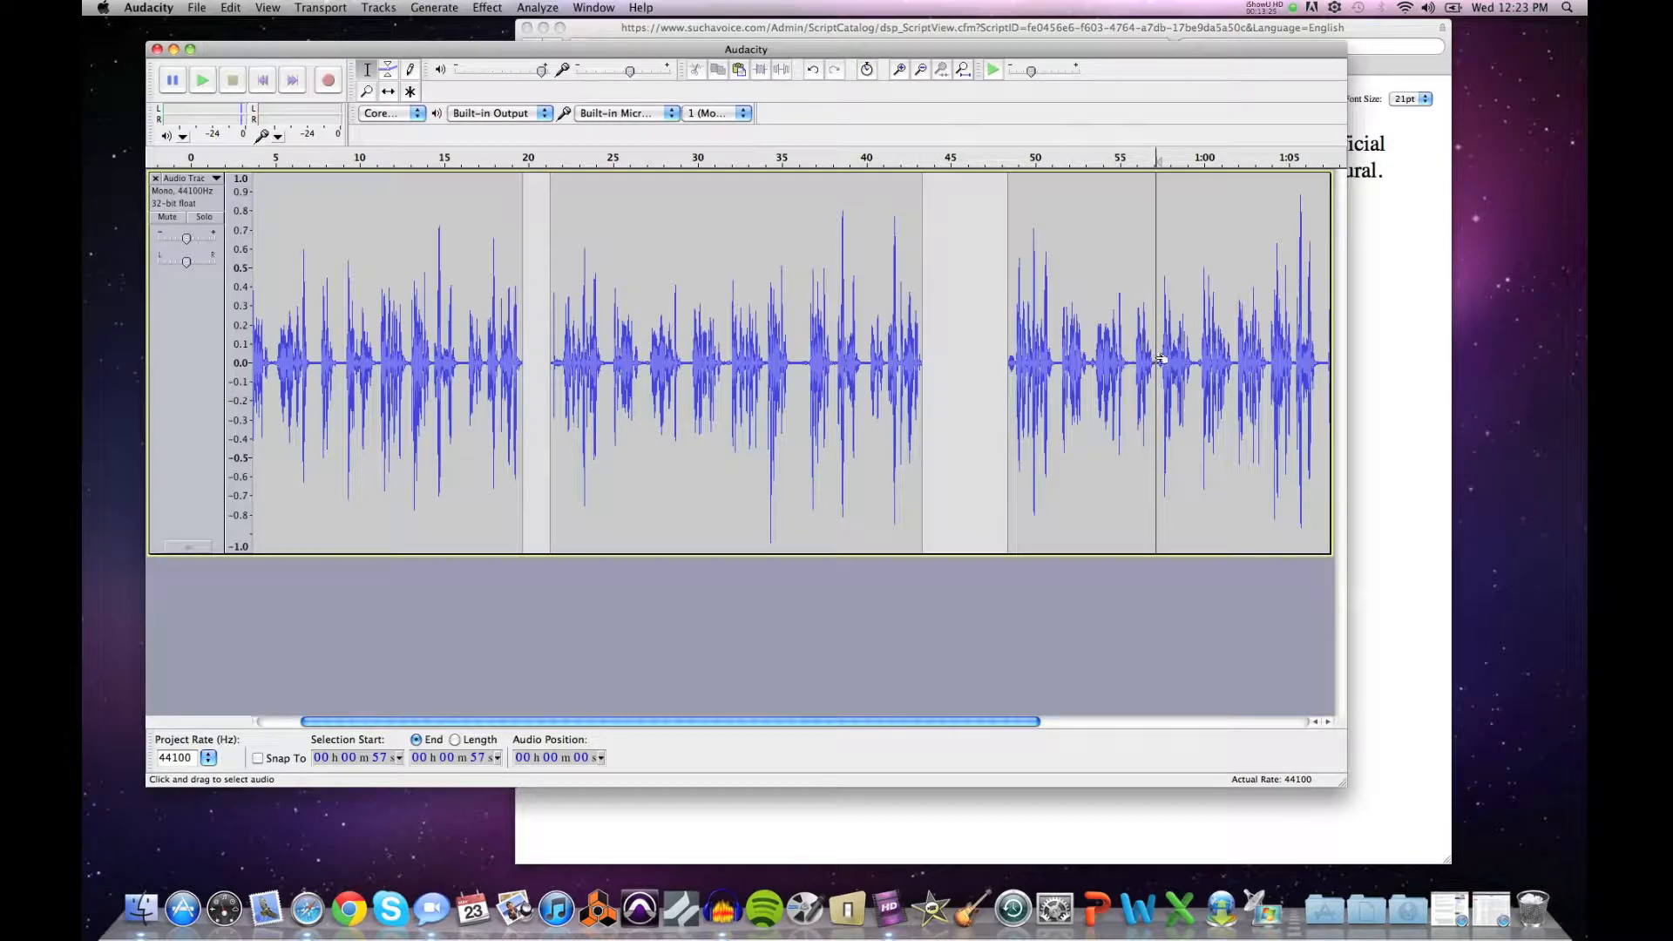
Step: Check the Goldfish Crackers script in Safari, then return to Audacity and play the third take from about 57 seconds
{"action": "left_click", "coordinate": [1377, 571]}
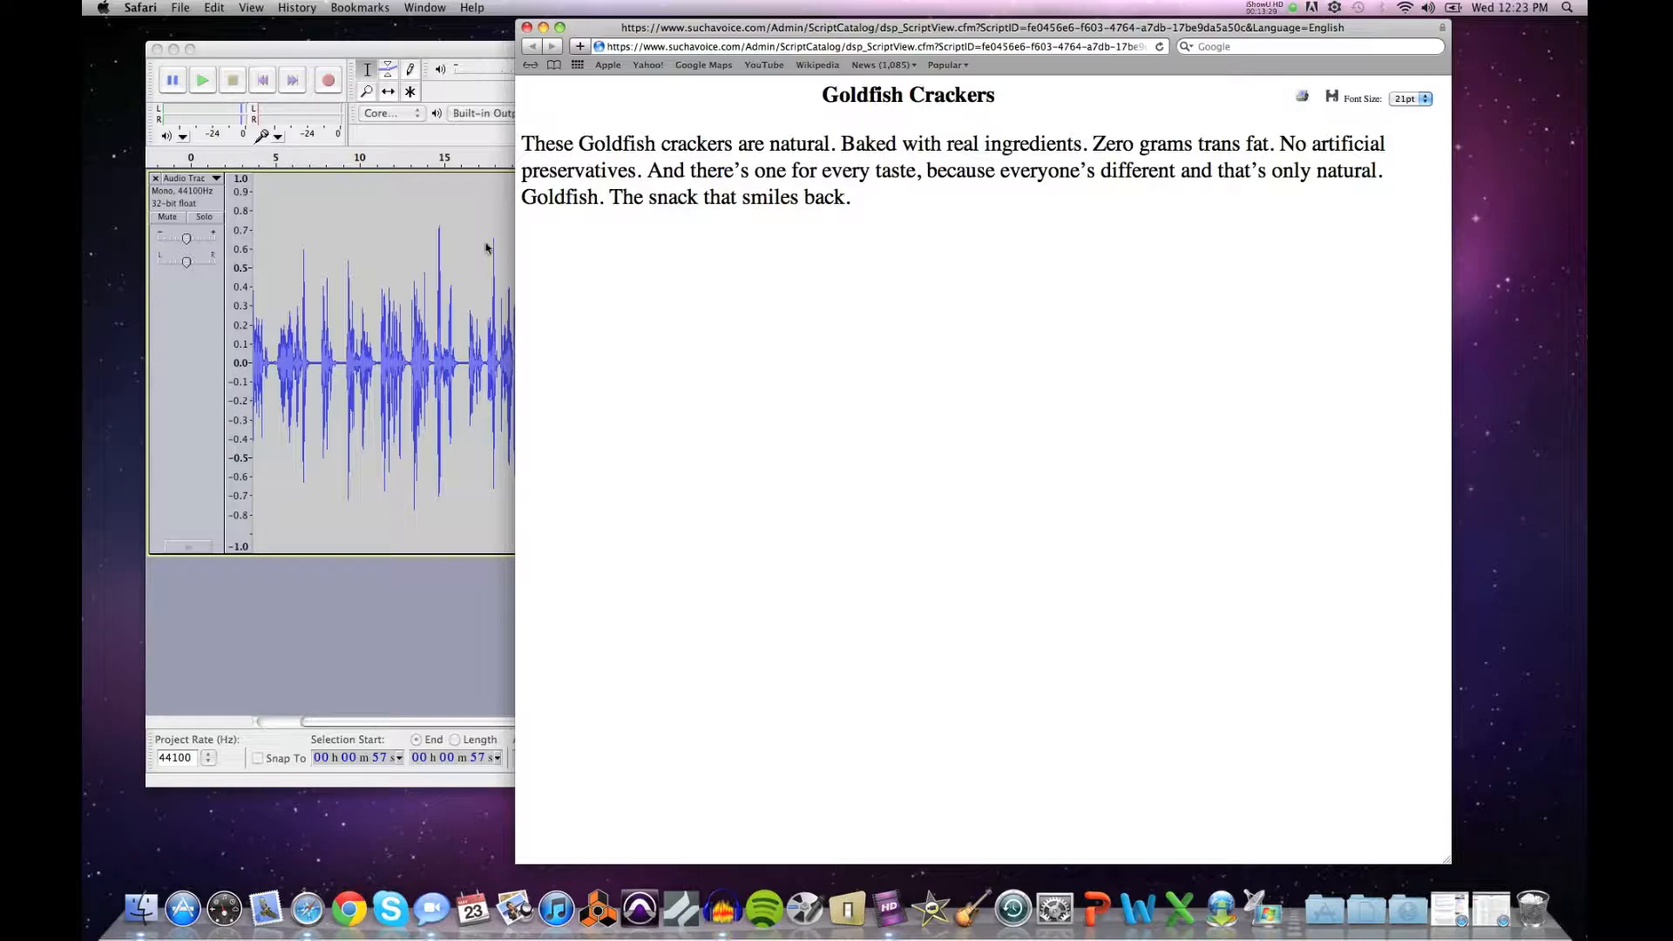
{"action": "left_click", "coordinate": [481, 272]}
{"action": "left_click", "coordinate": [1159, 371]}
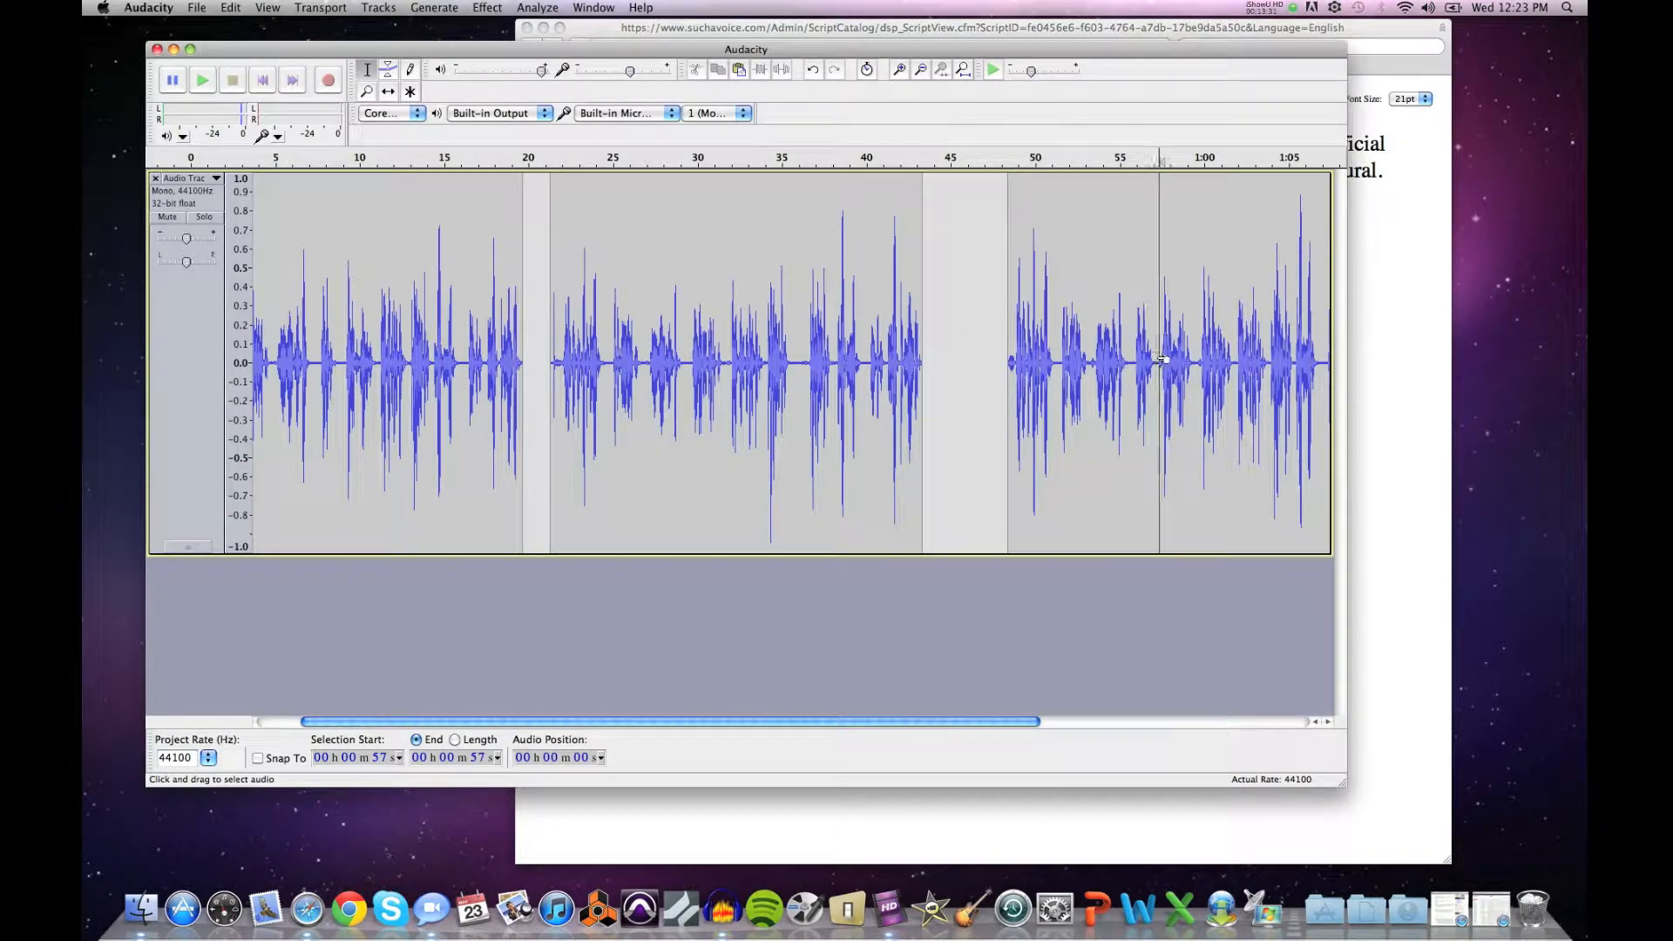
{"action": "left_click_drag", "start_coordinate": [1005, 729], "coordinate": [1066, 728]}
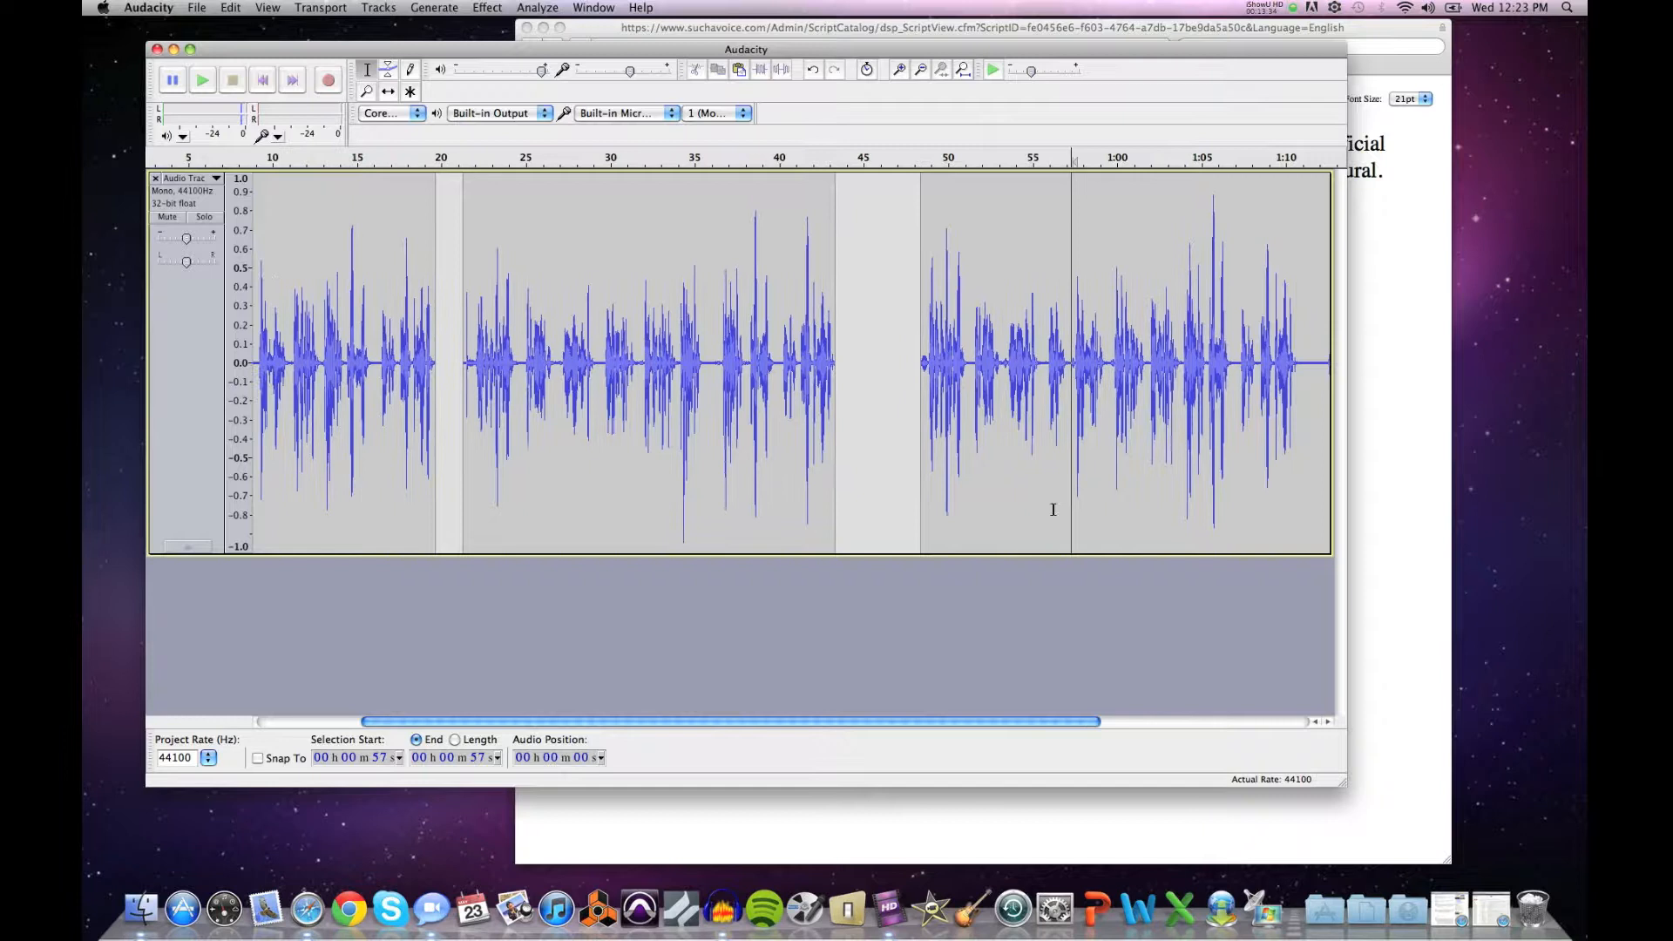
{"action": "left_click", "coordinate": [1069, 359]}
{"action": "key", "text": "space"}
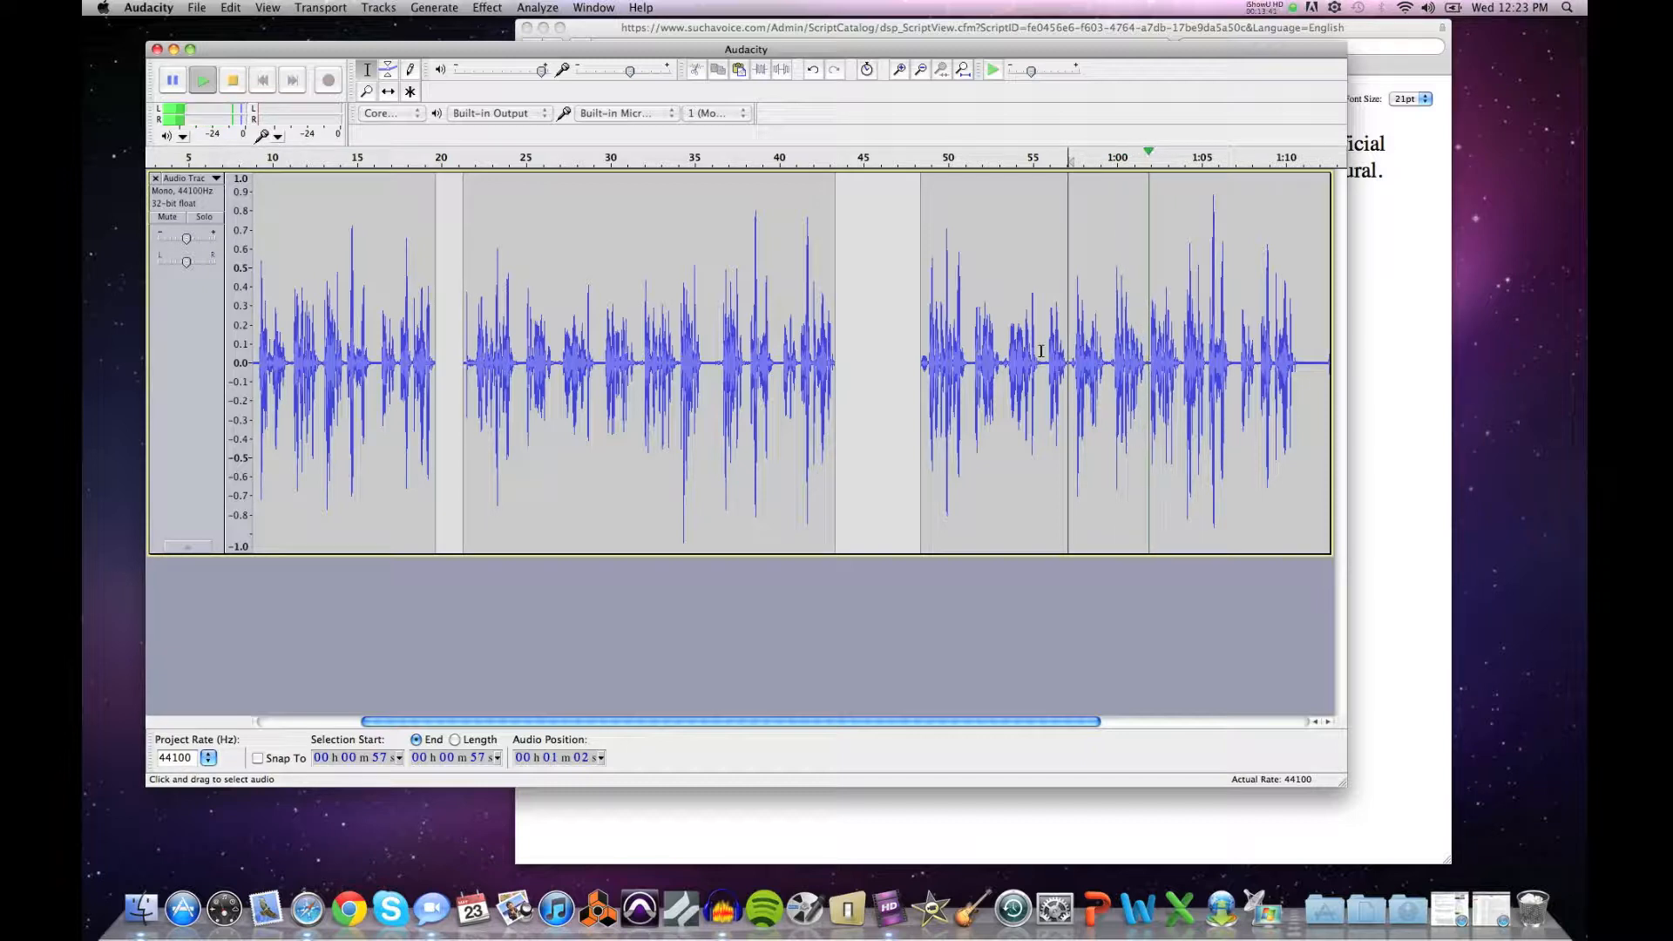
{"action": "key", "text": "space"}
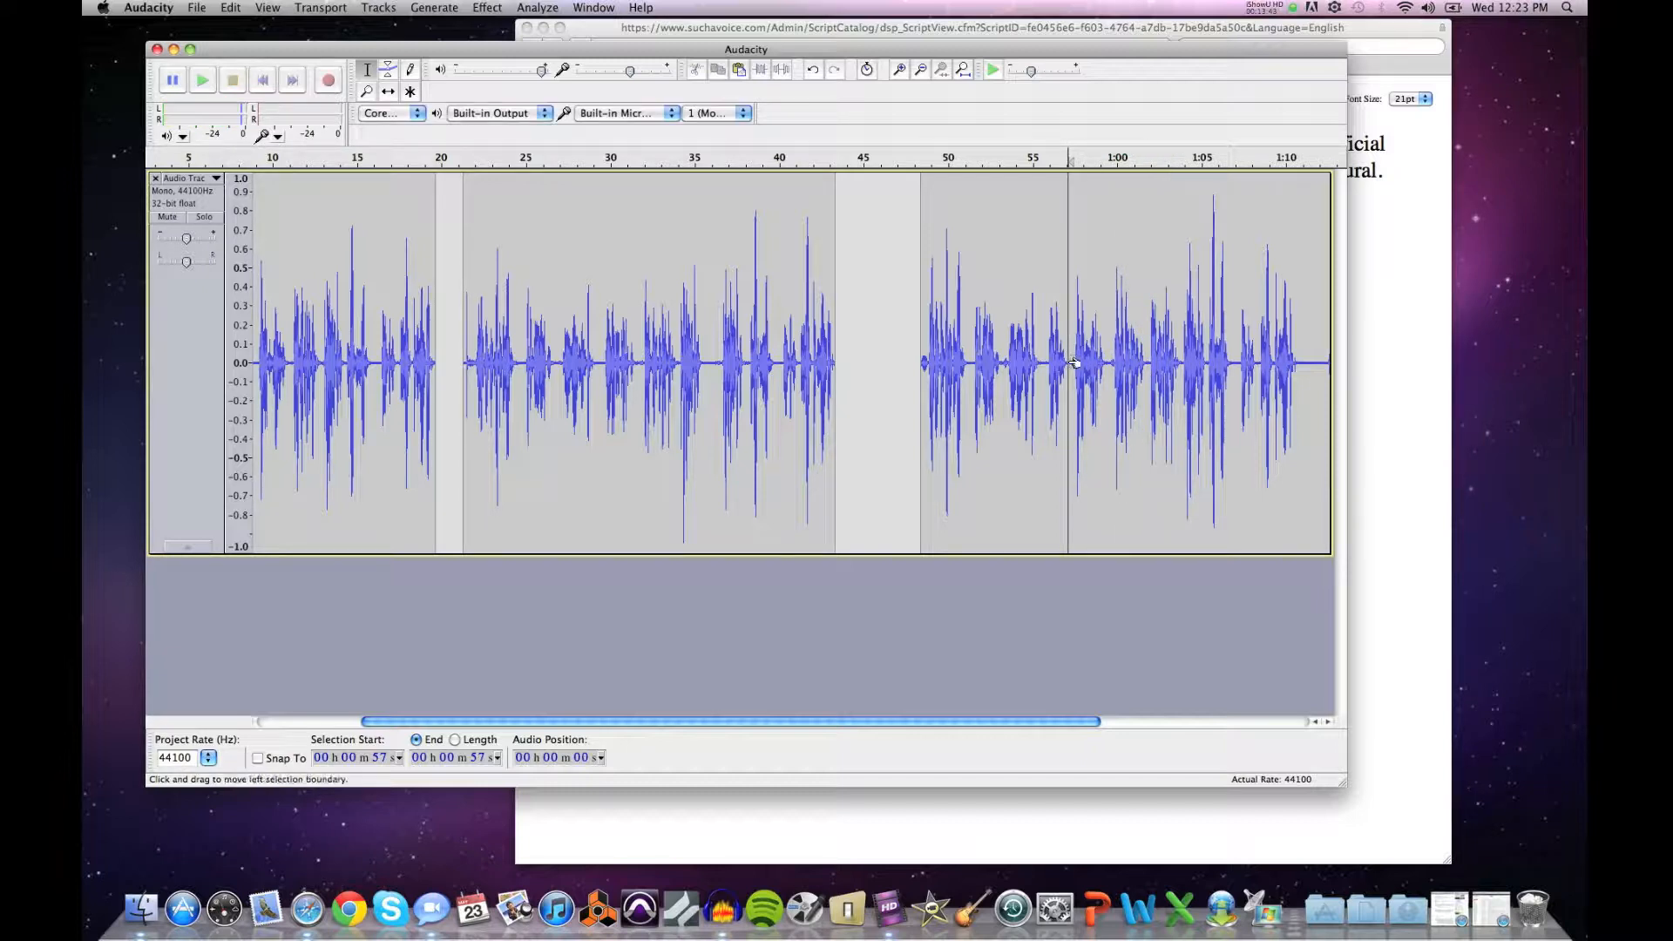
Step: Highlight the third take's phrases at 59–62, 57–59 and 56–57 seconds in turn, then place the cursor at about 49 seconds
{"action": "left_click_drag", "start_coordinate": [1074, 374], "coordinate": [1146, 362]}
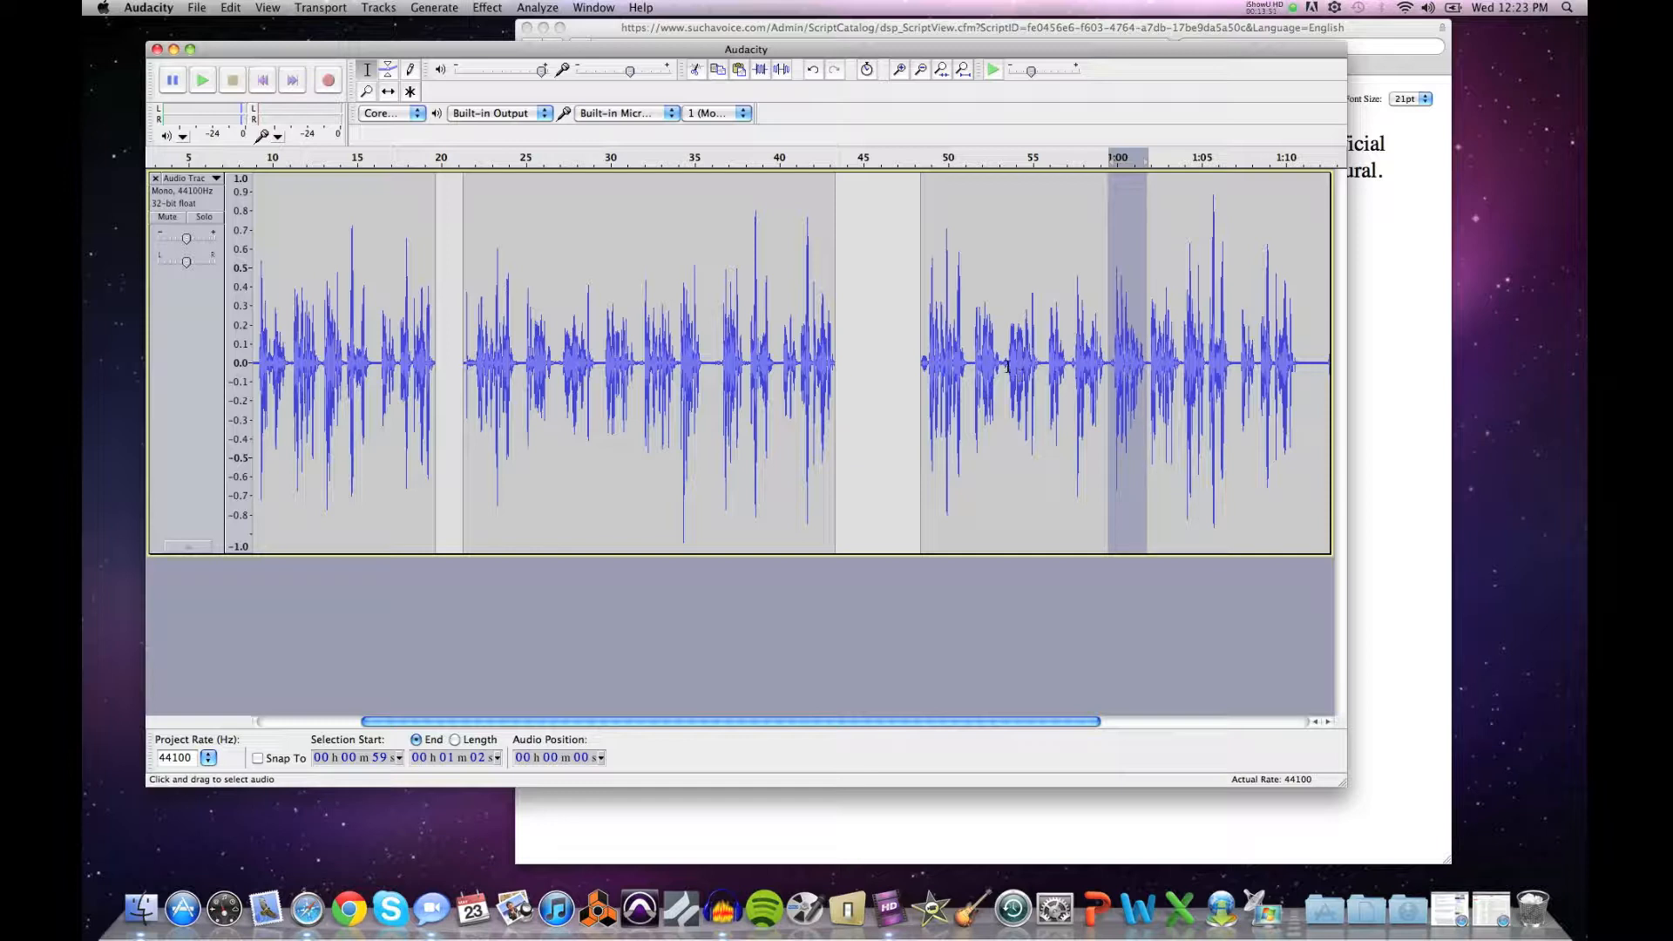
{"action": "left_click_drag", "start_coordinate": [1003, 366], "coordinate": [1107, 366]}
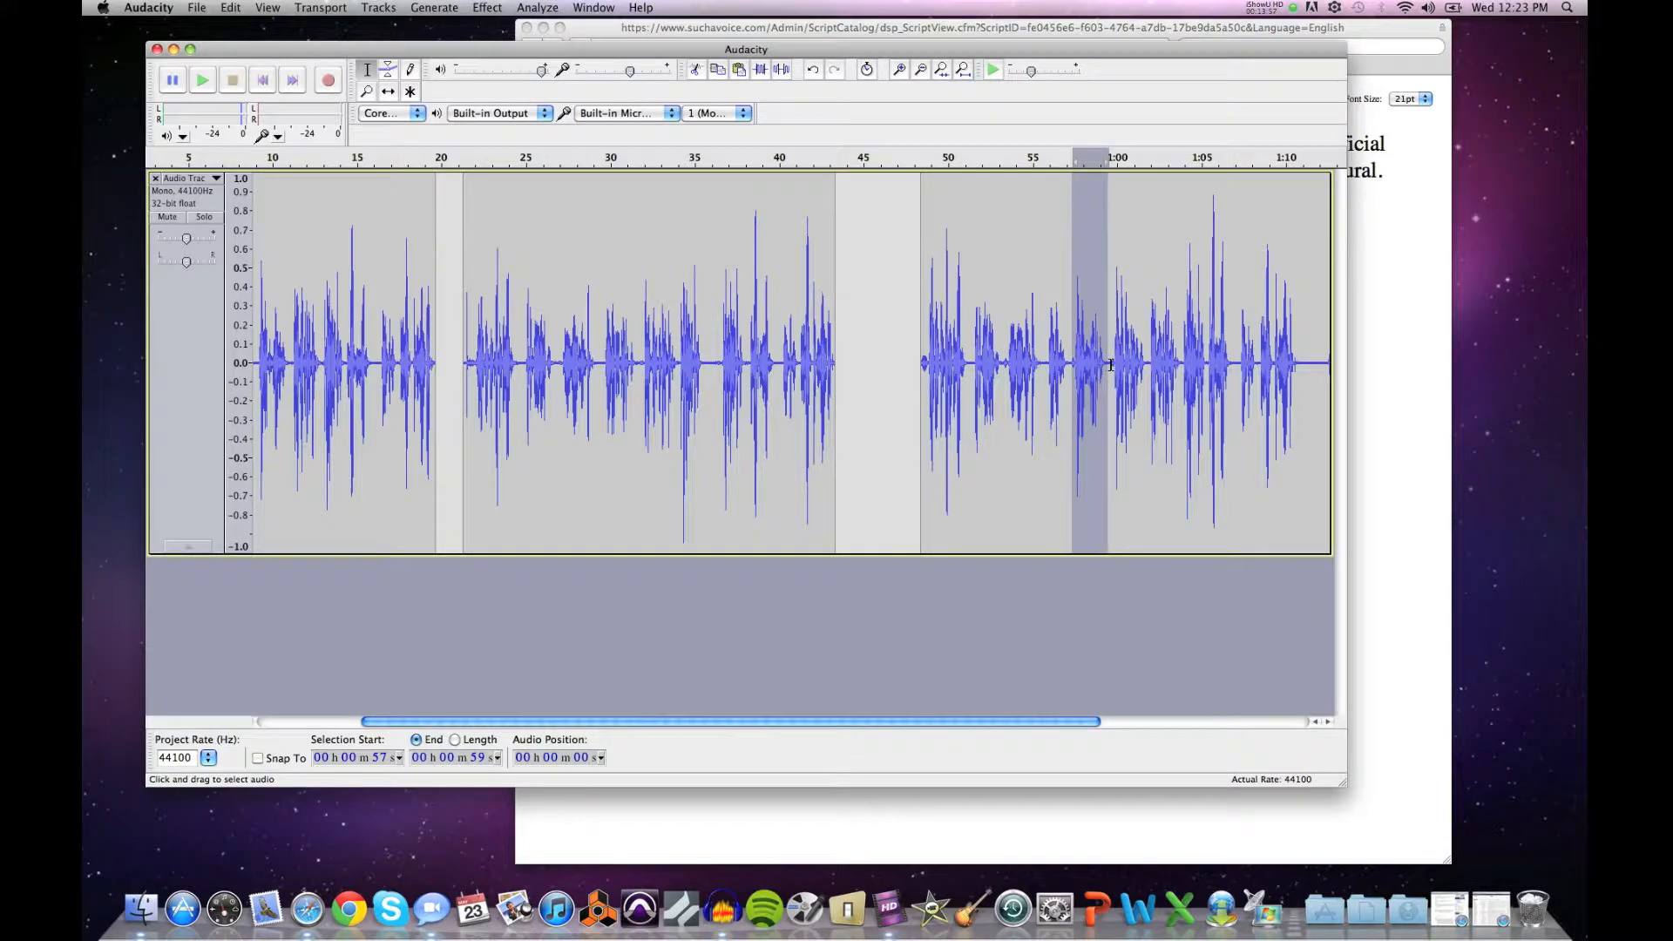
{"action": "left_click", "coordinate": [1113, 365]}
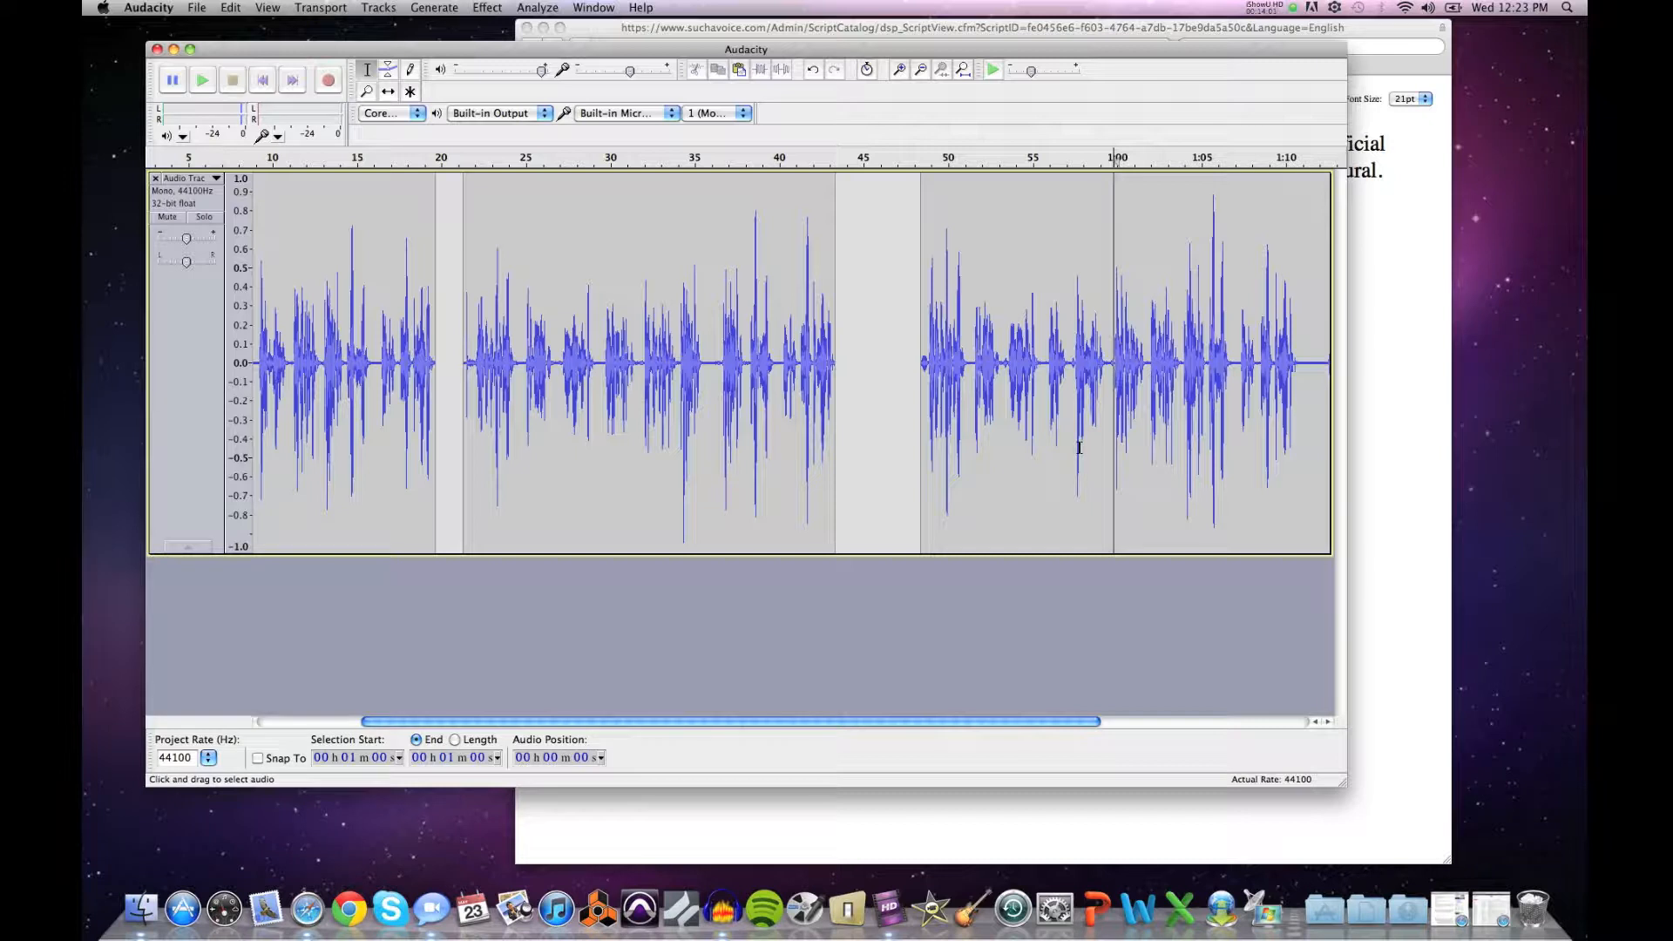
{"action": "left_click_drag", "start_coordinate": [1045, 364], "coordinate": [1073, 366]}
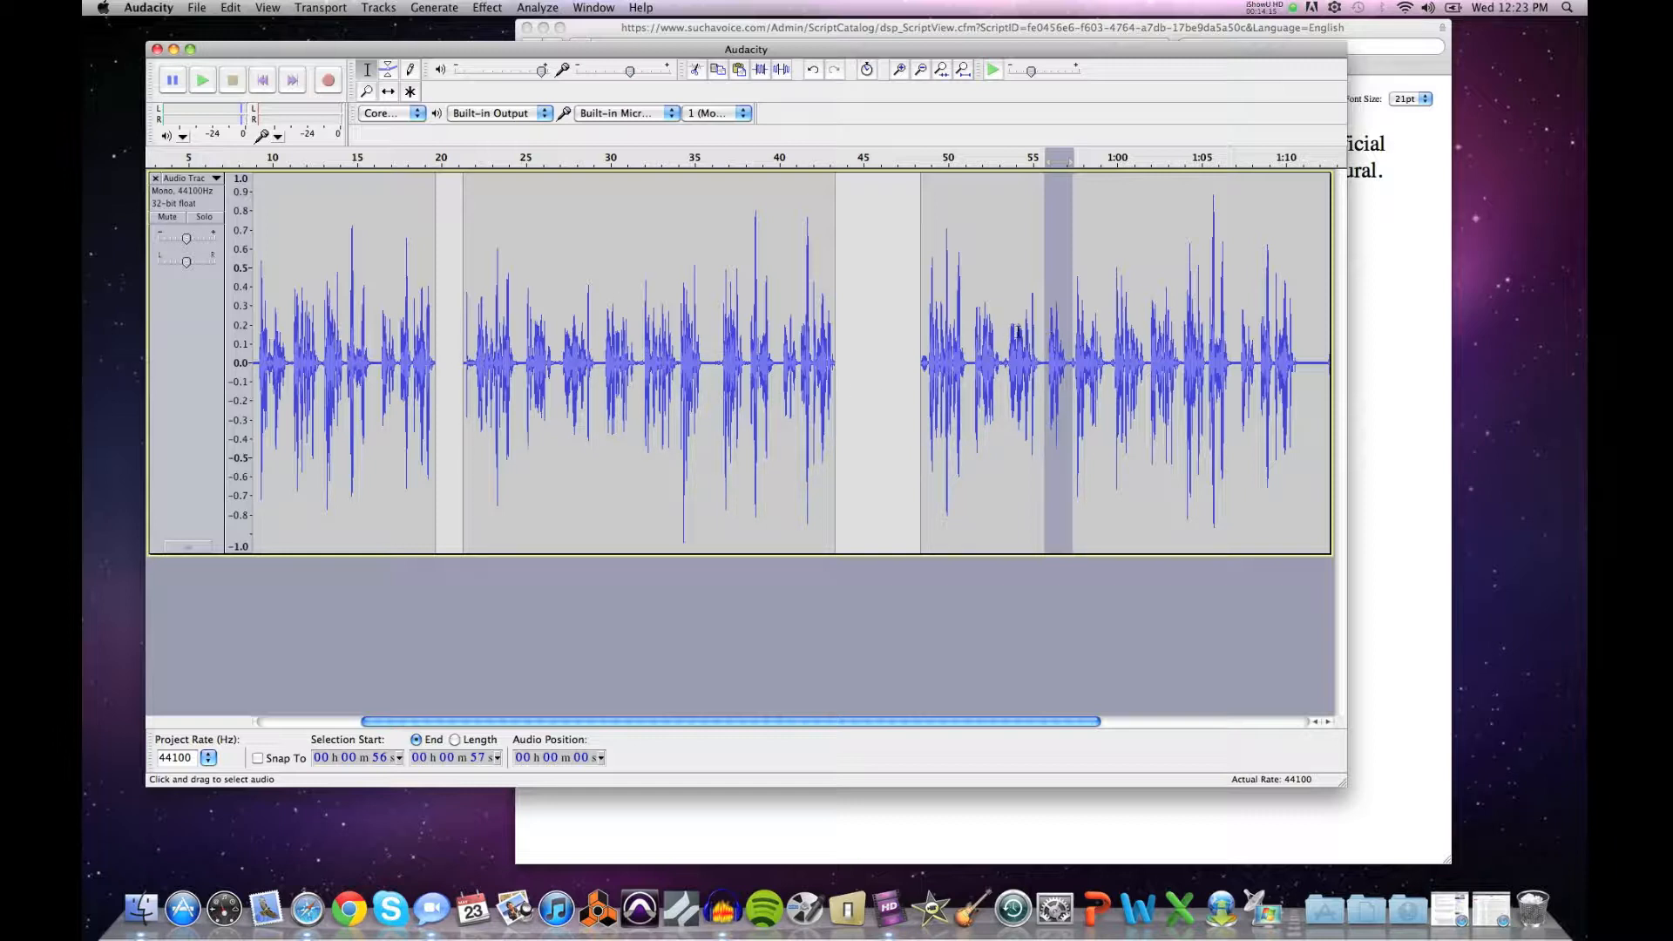
{"action": "left_click", "coordinate": [964, 370]}
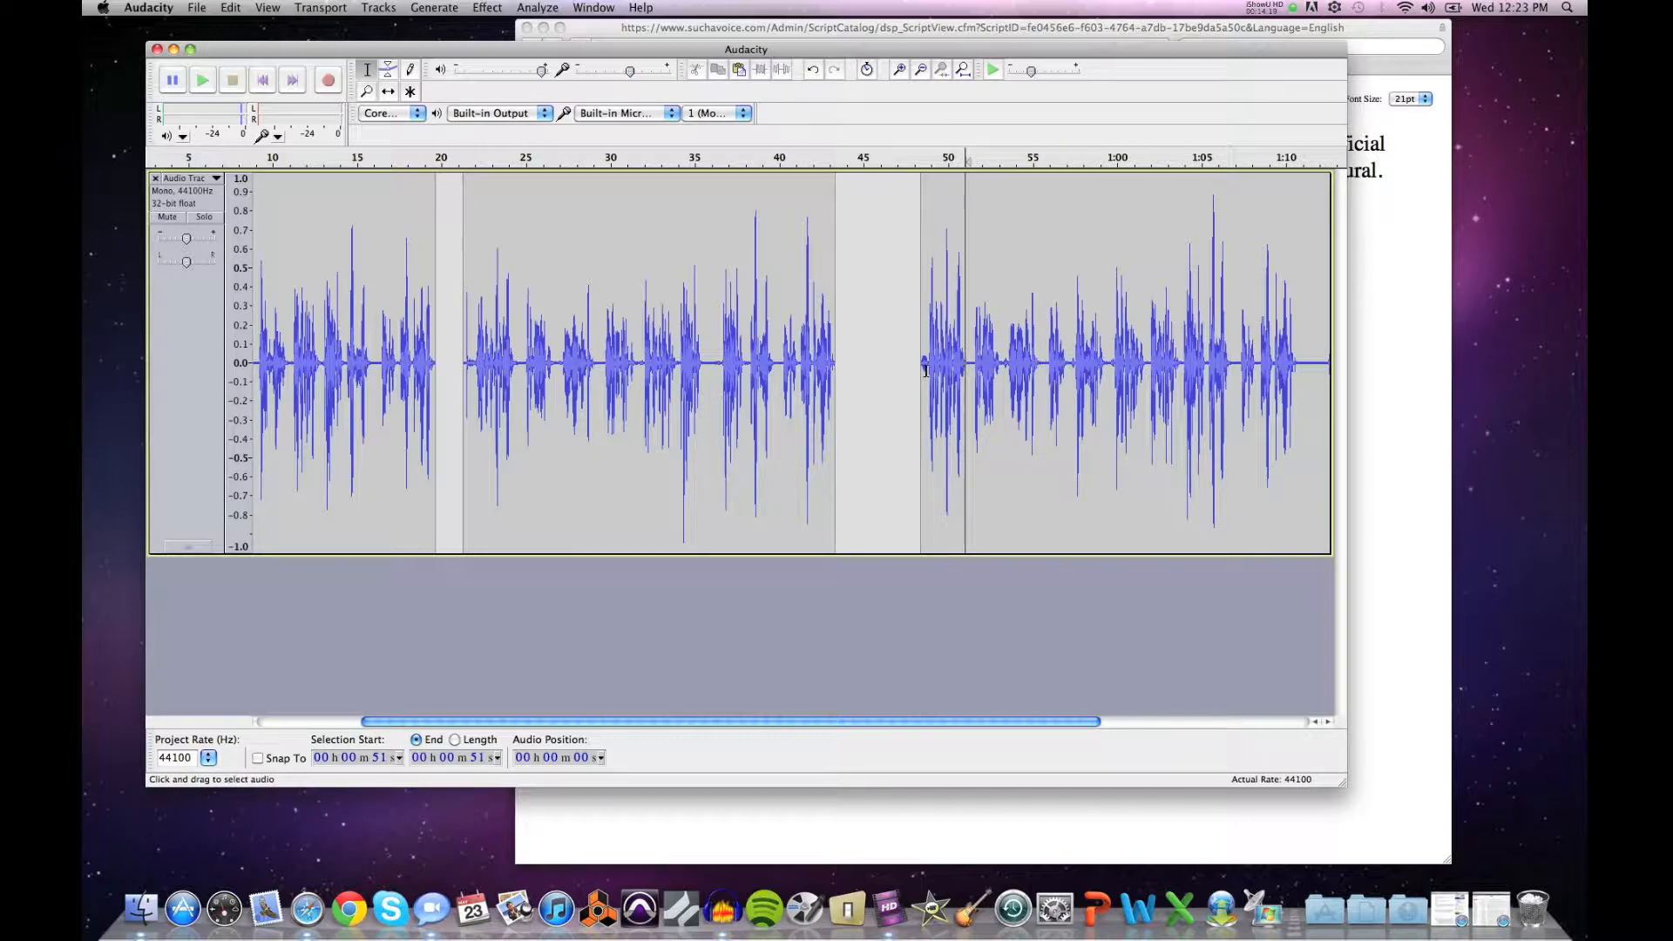
{"action": "left_click", "coordinate": [928, 369]}
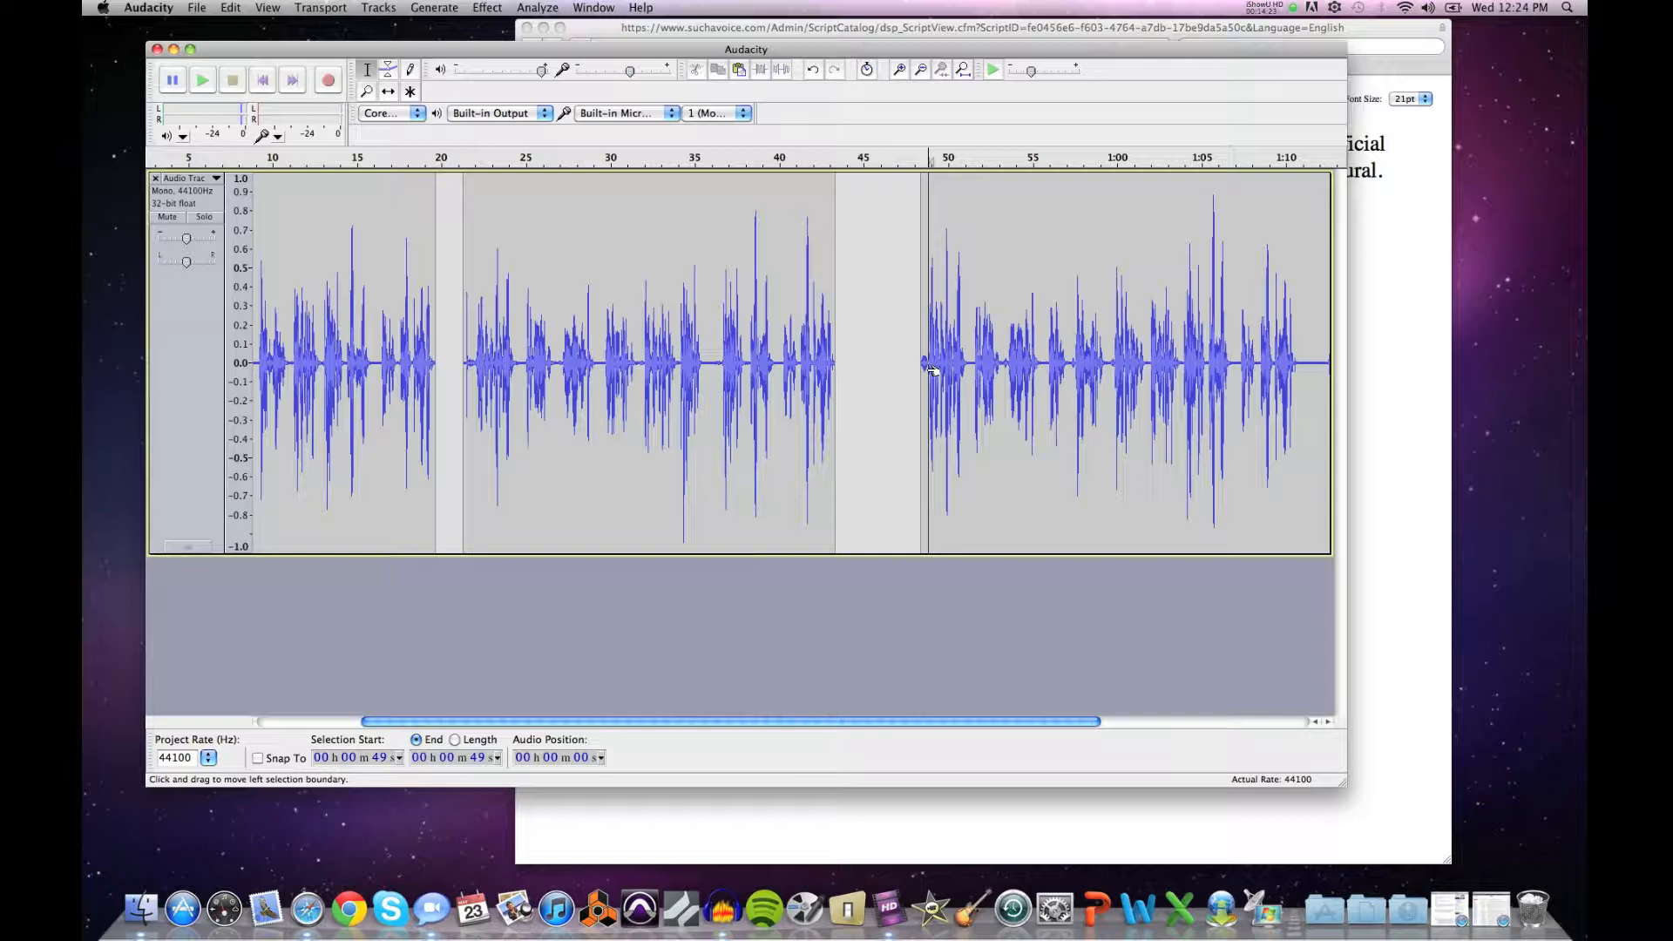
Step: Time-shift the third clip far along the empty track so it starts at about 2:35
{"action": "left_click", "coordinate": [366, 91]}
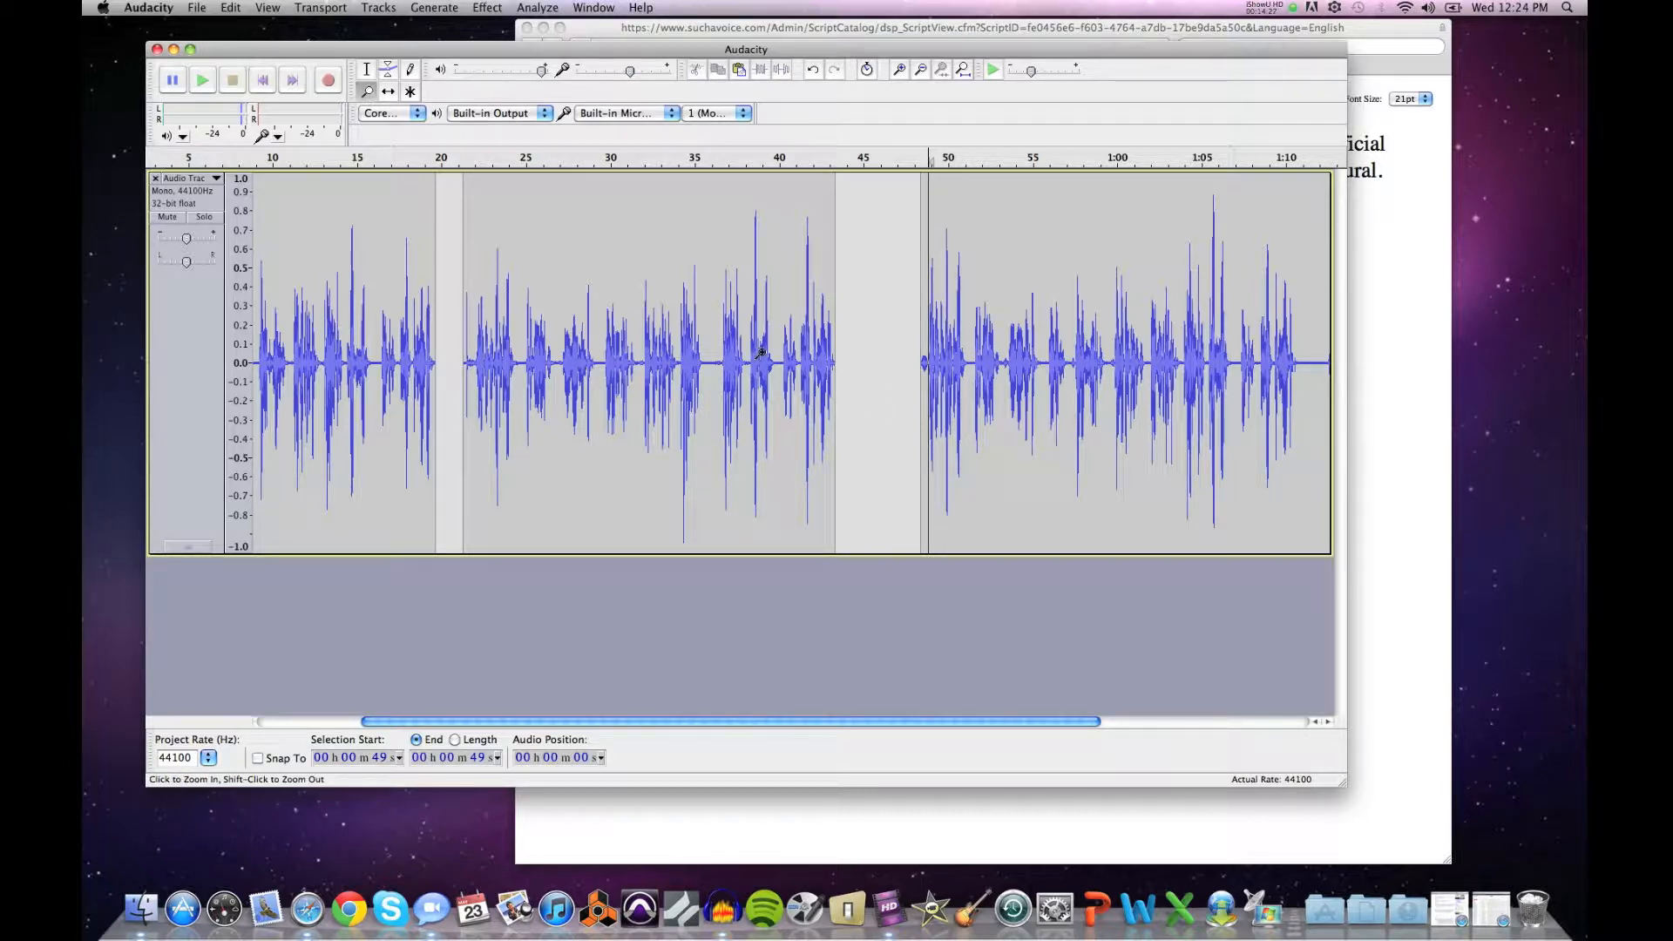
{"action": "left_click", "coordinate": [887, 379], "text": "shift"}
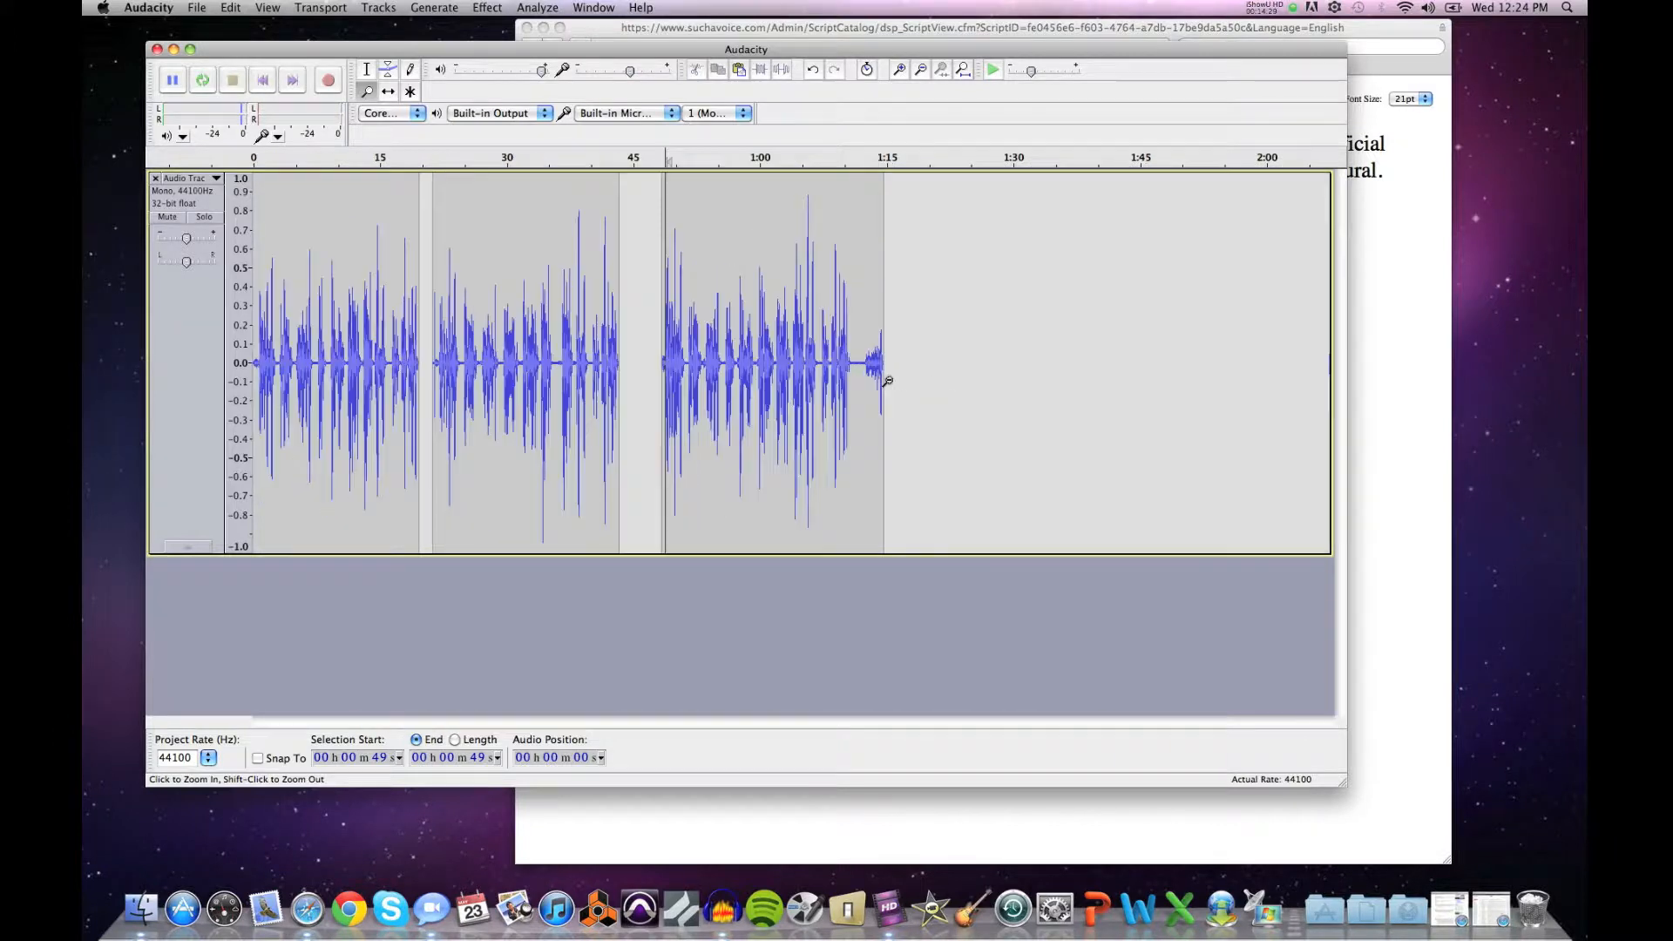
{"action": "left_click", "coordinate": [876, 367], "text": "shift"}
{"action": "left_click", "coordinate": [388, 90]}
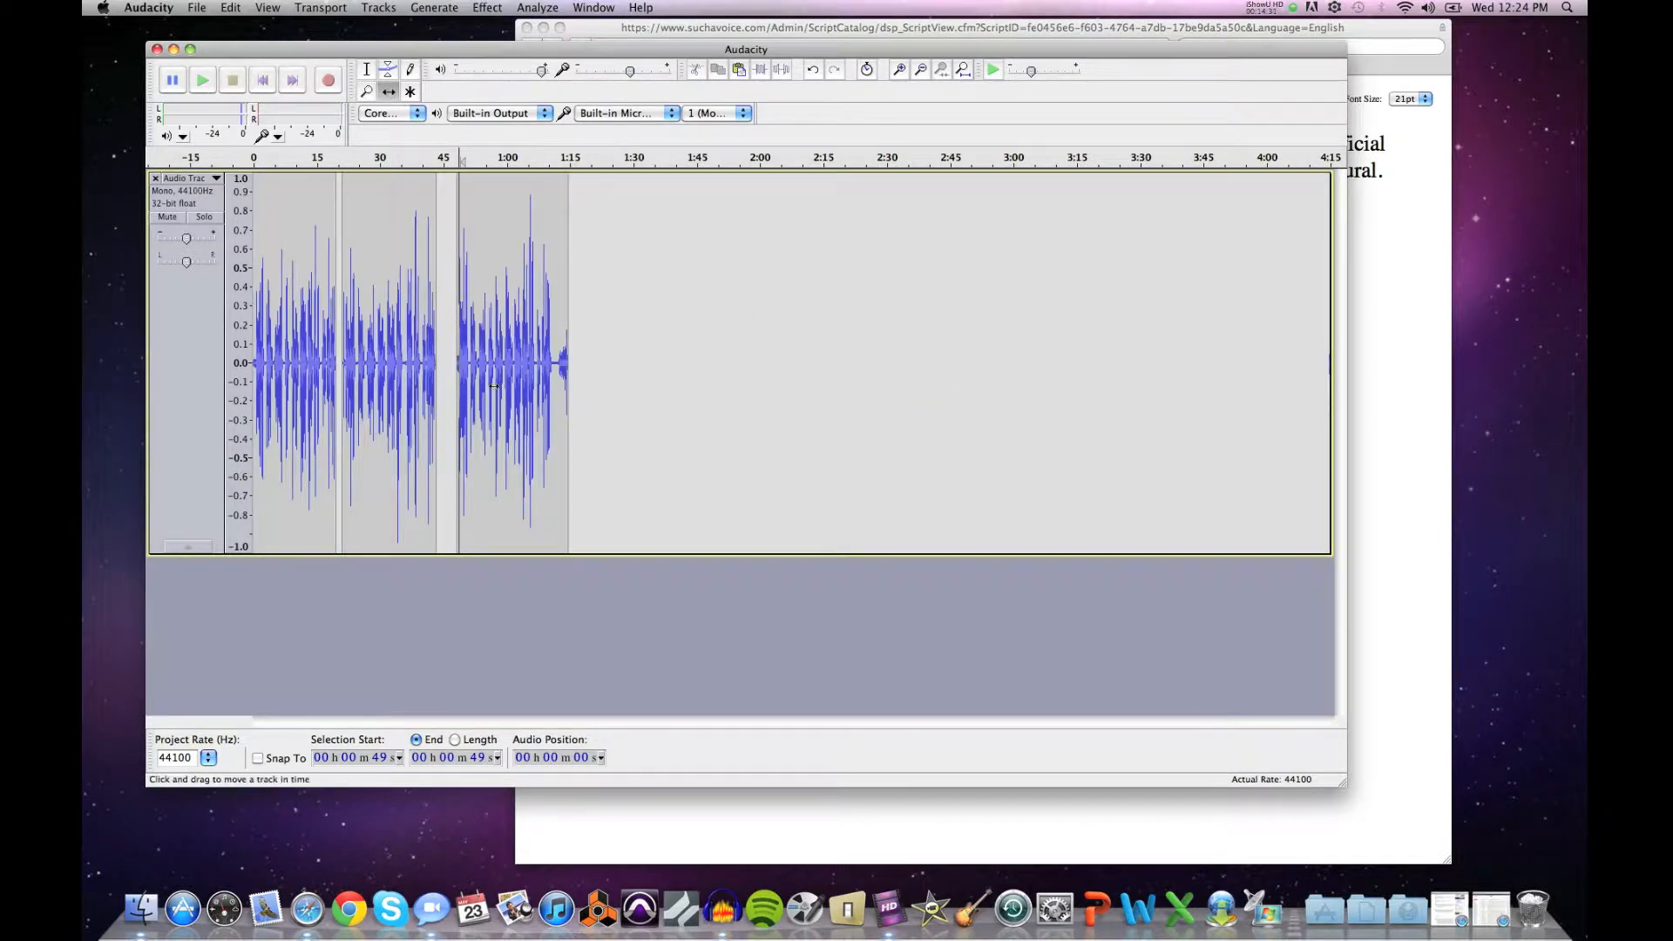
{"action": "left_click_drag", "start_coordinate": [503, 401], "coordinate": [950, 401]}
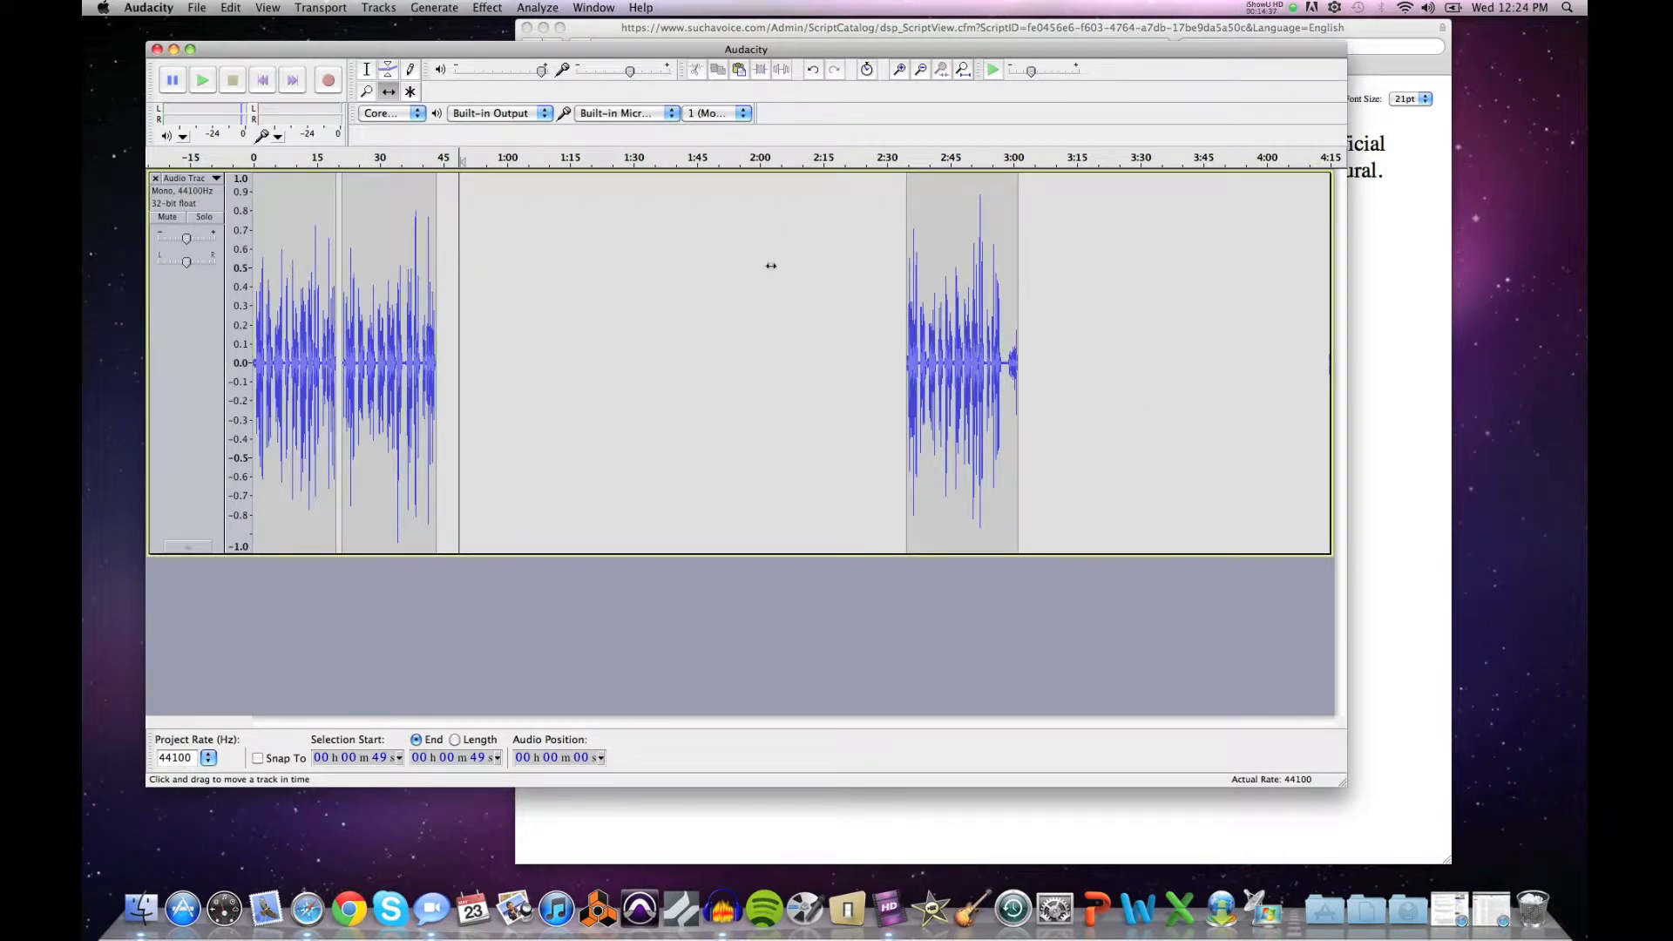
Step: Play the opening of the shifted third clip up close from just before its start, at about 2:34.5
{"action": "left_click", "coordinate": [366, 90]}
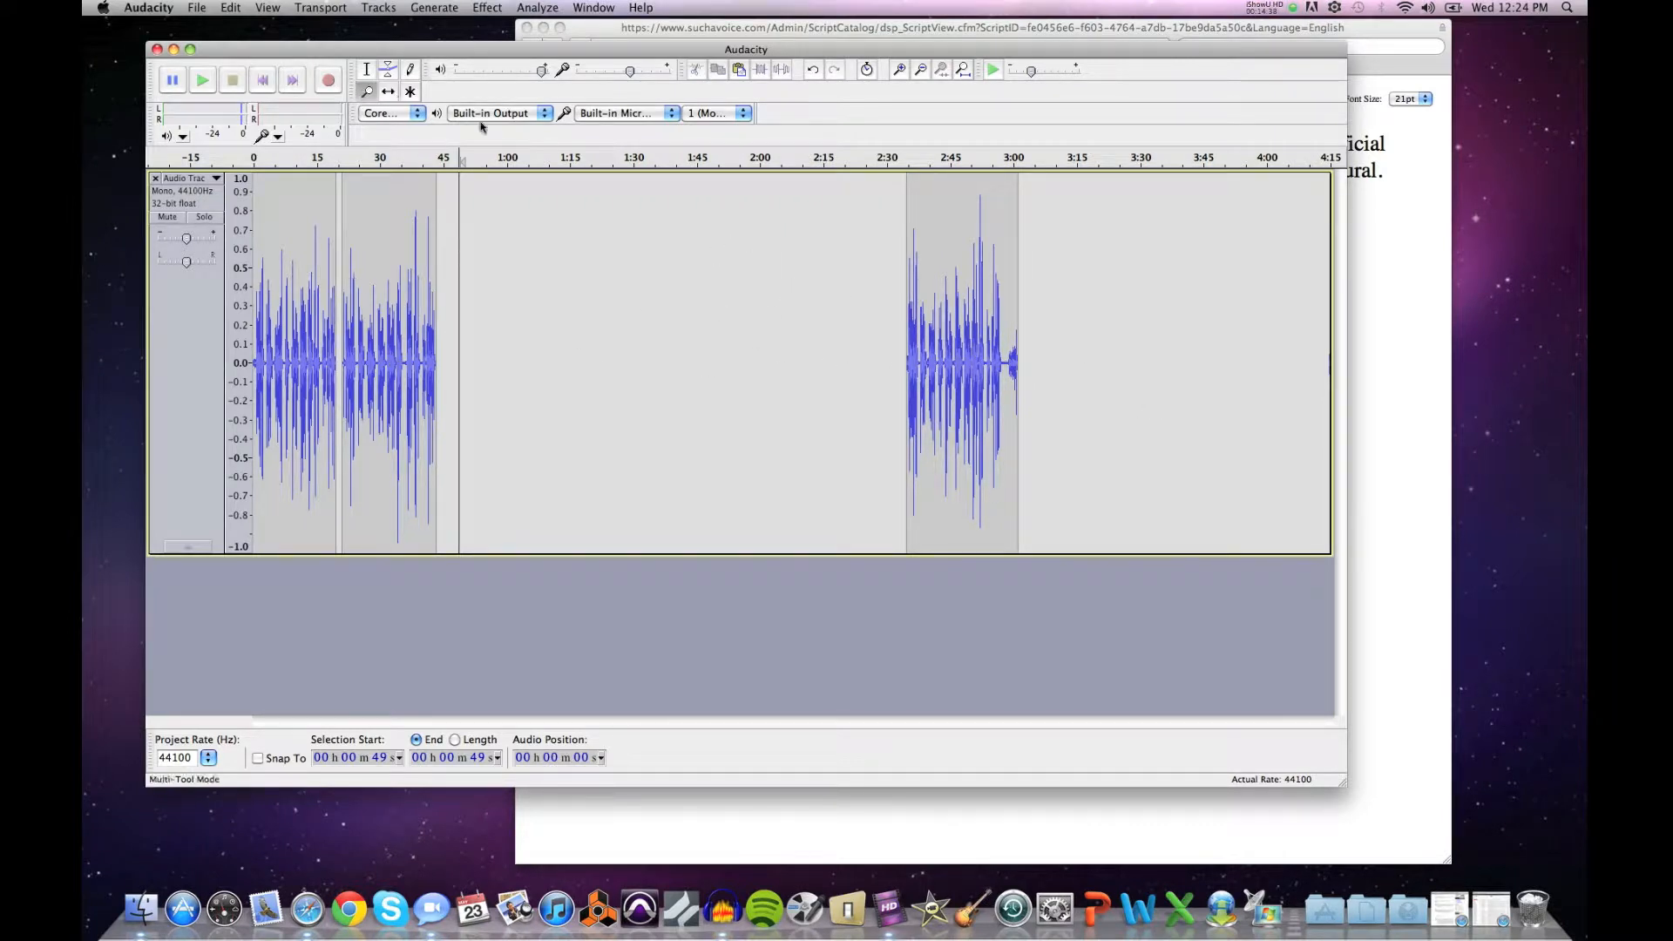
{"action": "left_click", "coordinate": [925, 311]}
{"action": "left_click", "coordinate": [925, 312]}
{"action": "left_click", "coordinate": [926, 313]}
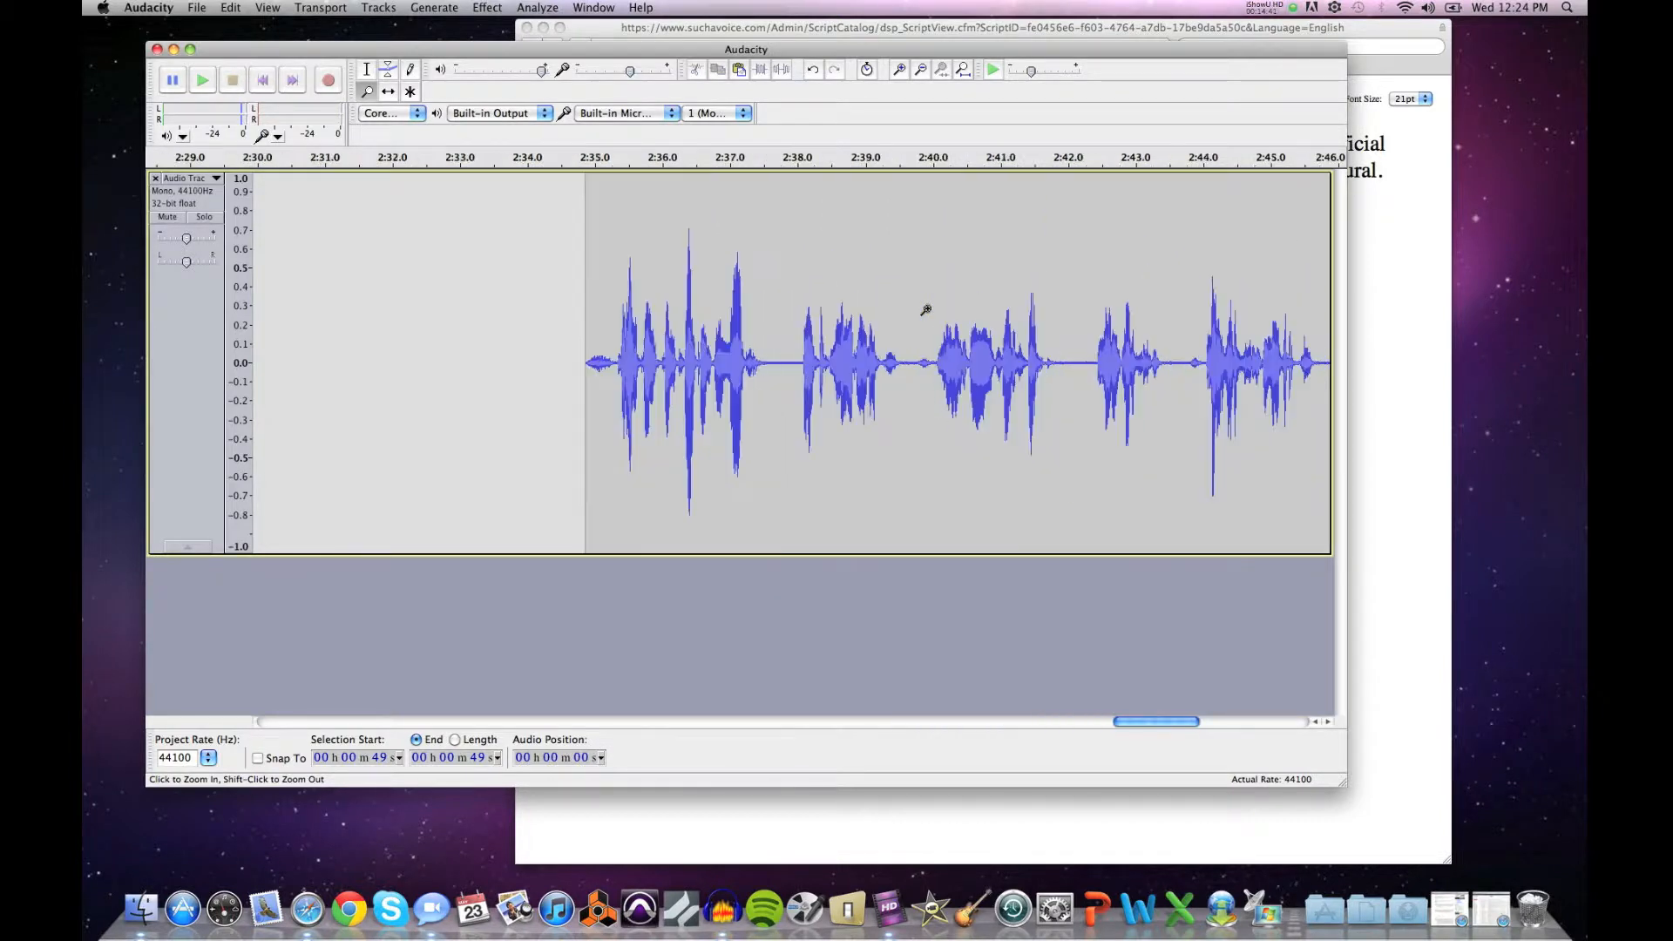
{"action": "left_click_drag", "start_coordinate": [1159, 724], "coordinate": [1131, 723]}
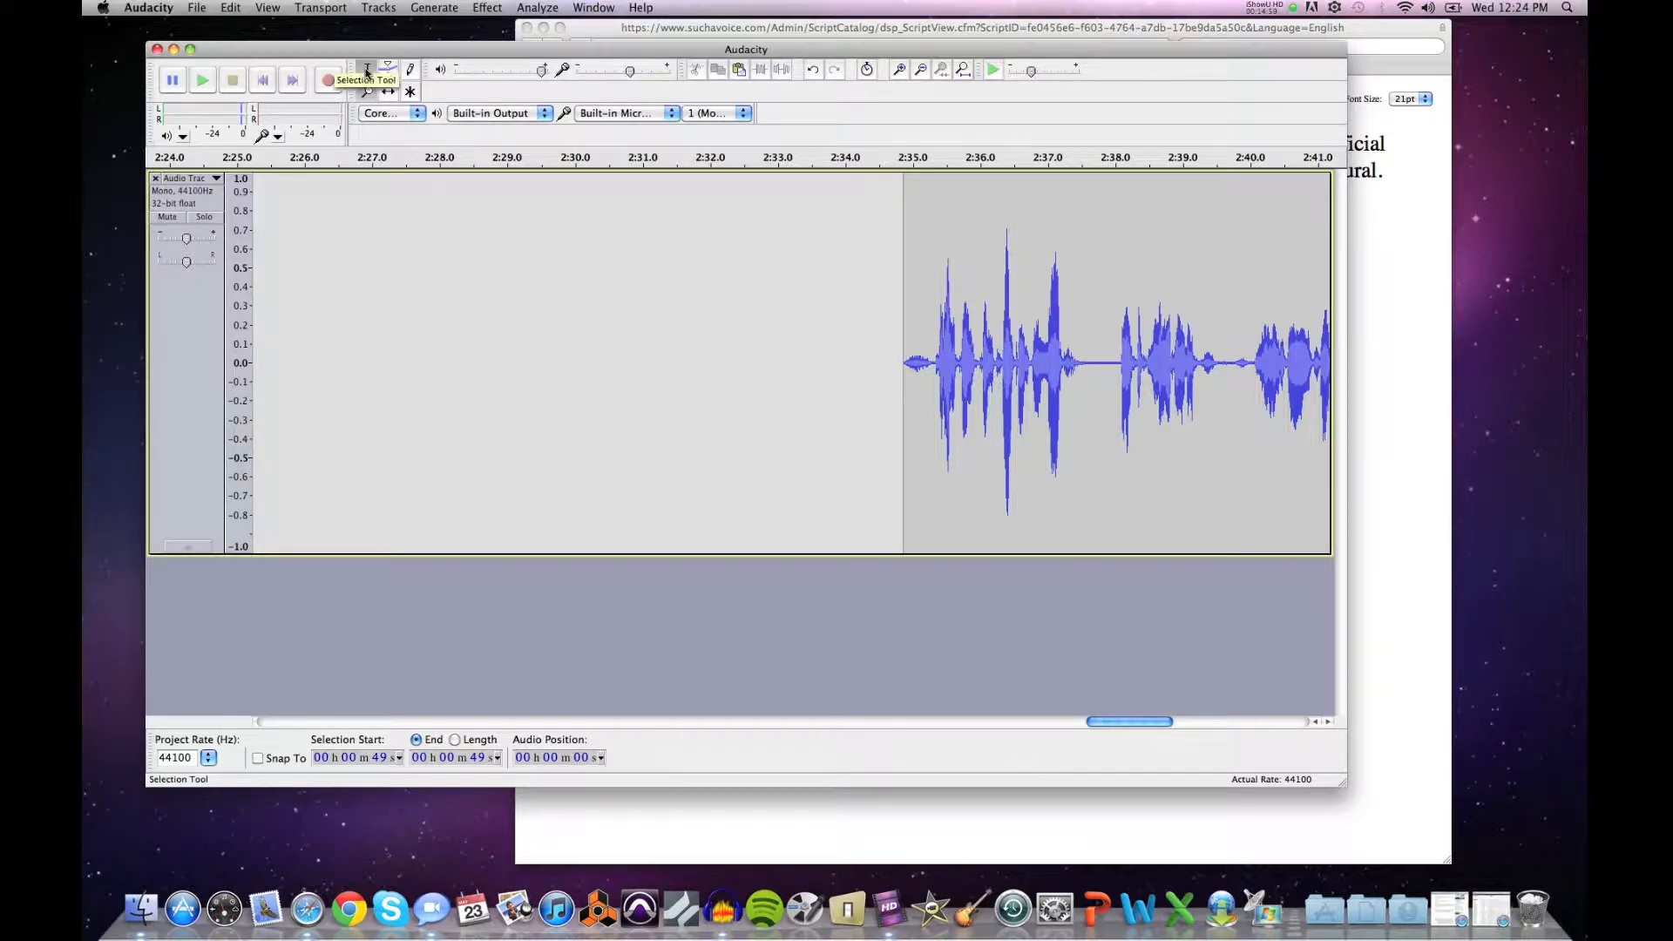
{"action": "left_click", "coordinate": [367, 71]}
{"action": "left_click", "coordinate": [876, 323]}
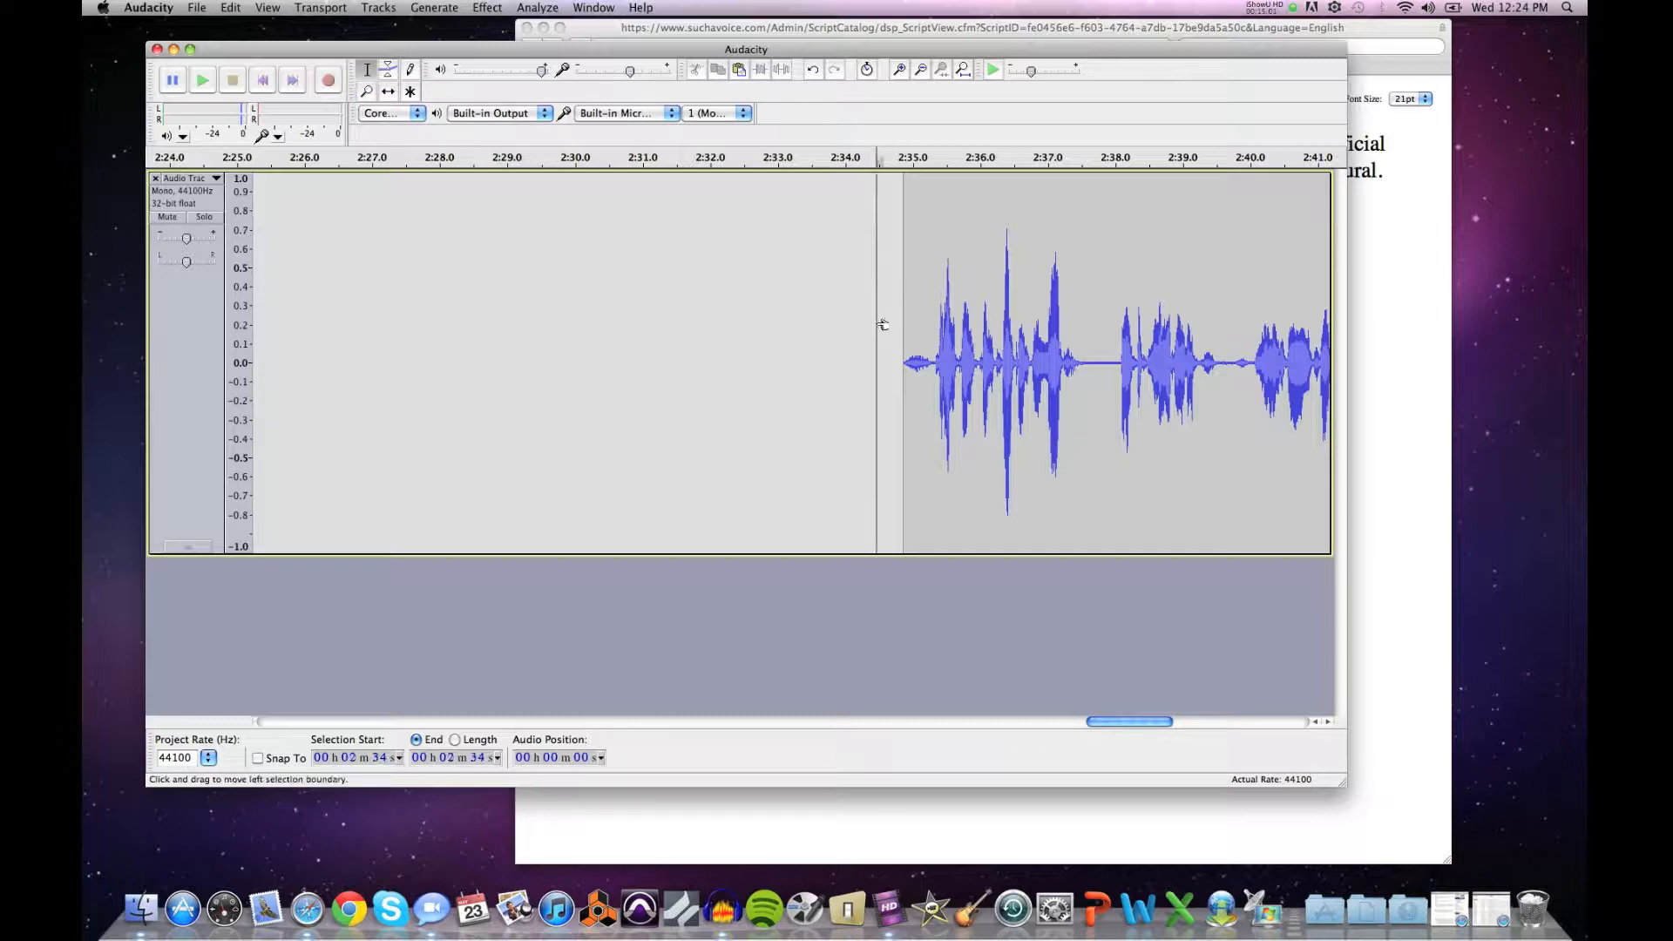
{"action": "key", "text": "space"}
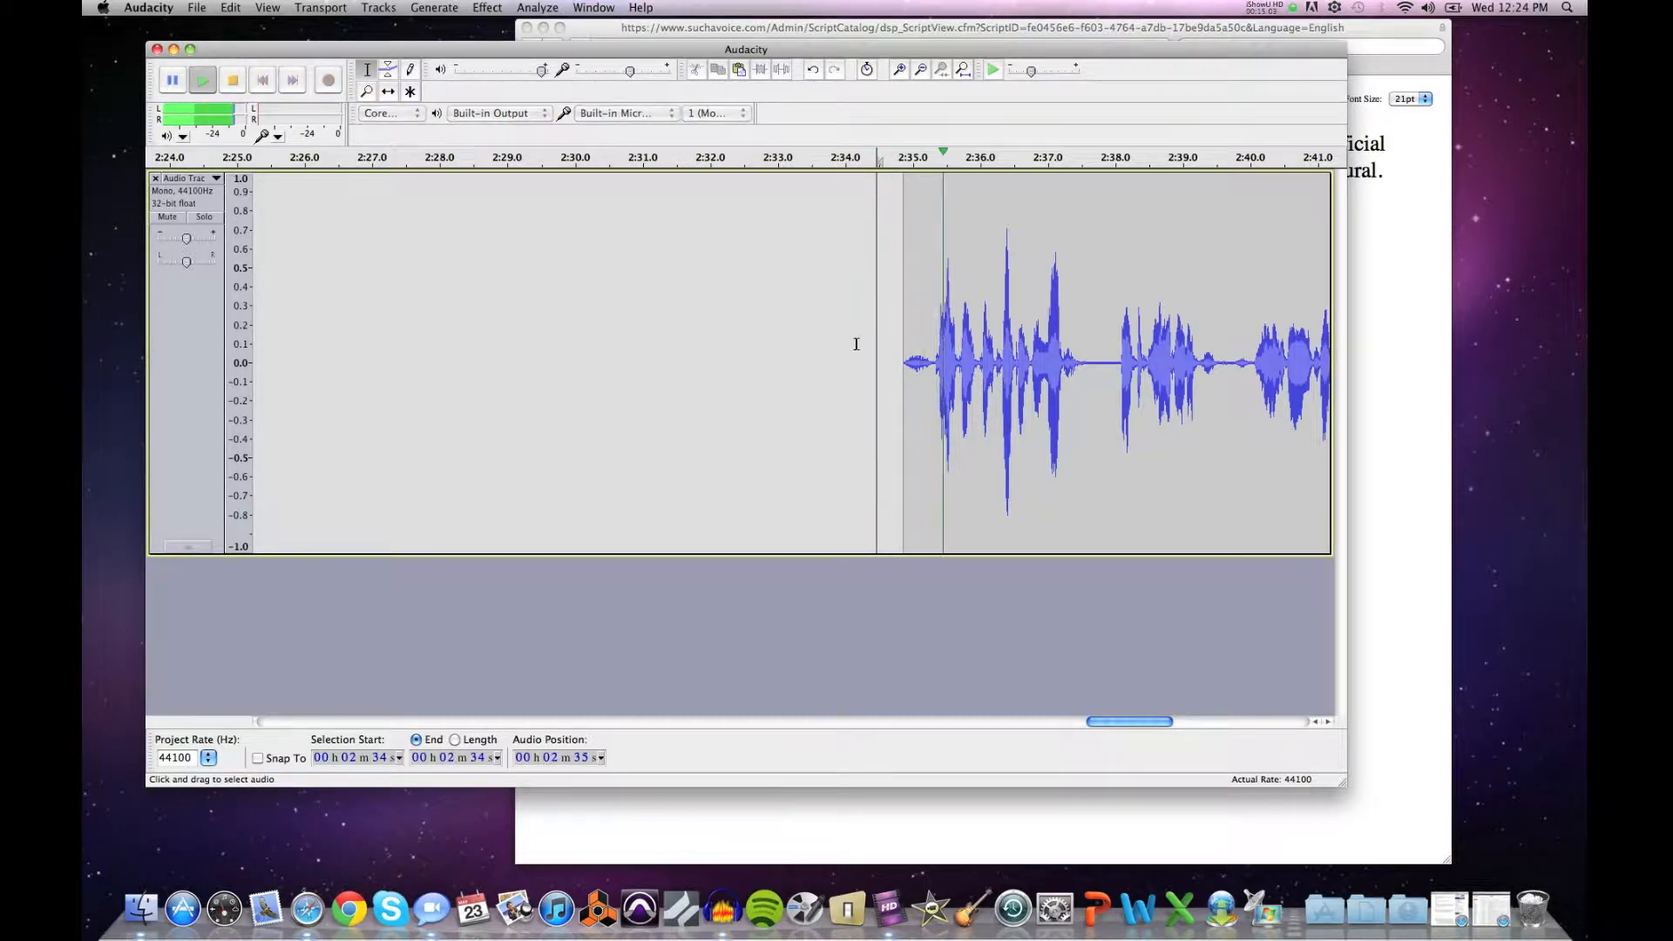
{"action": "key", "text": "space"}
Step: Select the breath before the third clip's first word, about 2:34.7–2:35.3, and inspect the waveform at the selection's end
{"action": "left_click_drag", "start_coordinate": [932, 361], "coordinate": [897, 364]}
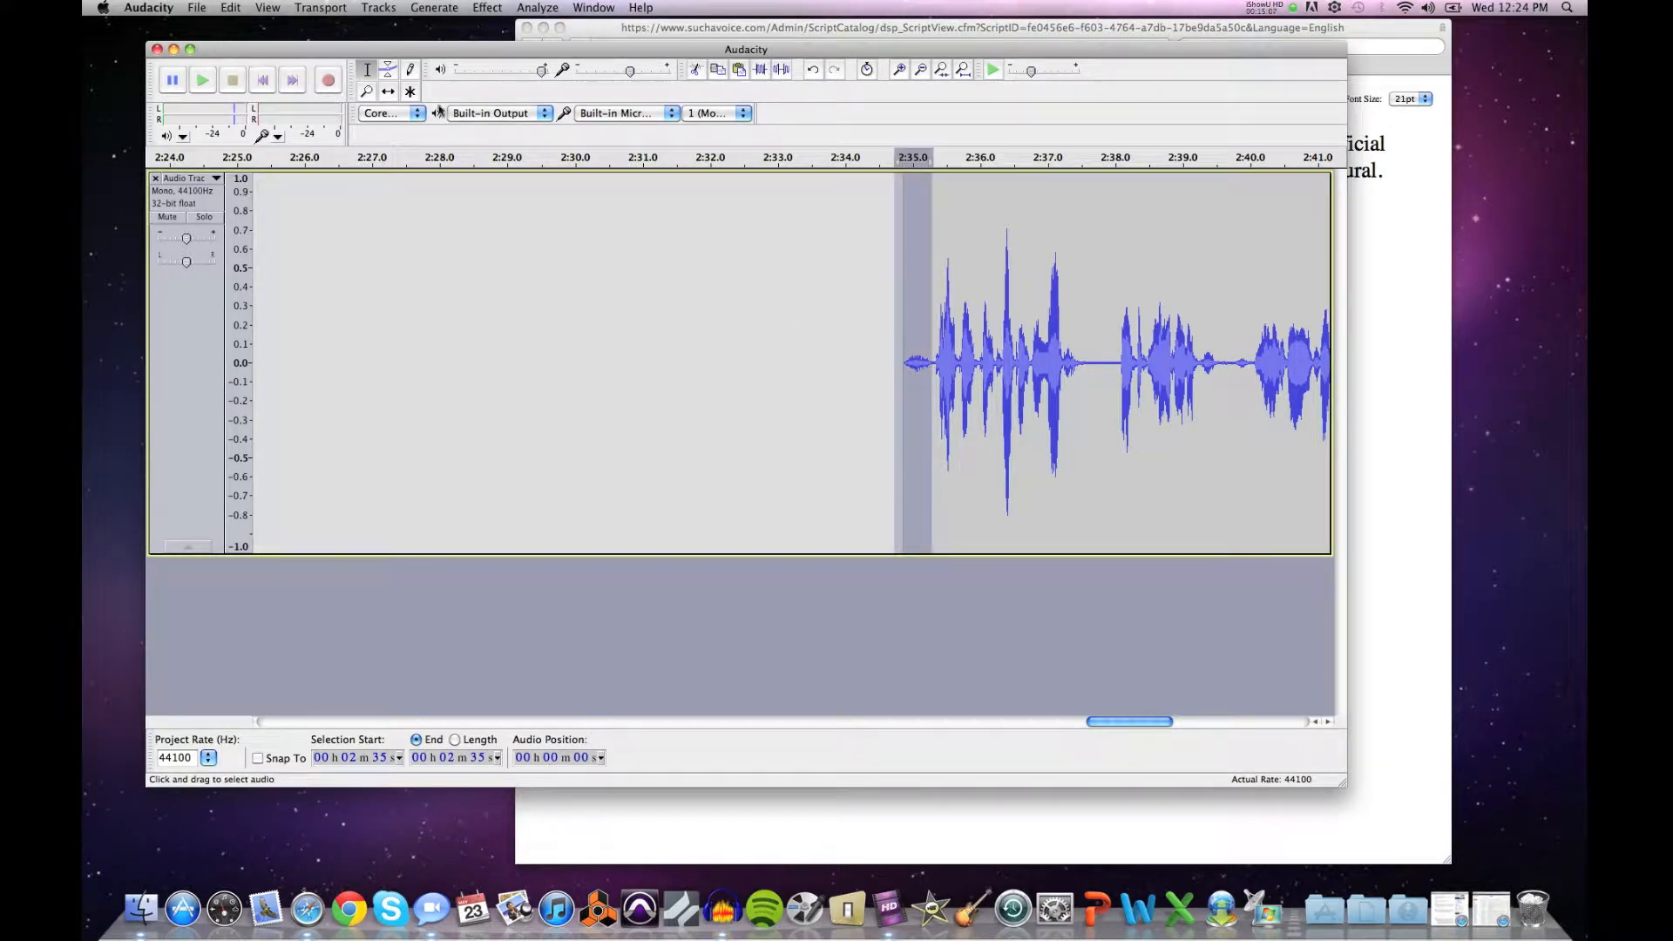
{"action": "left_click", "coordinate": [366, 90]}
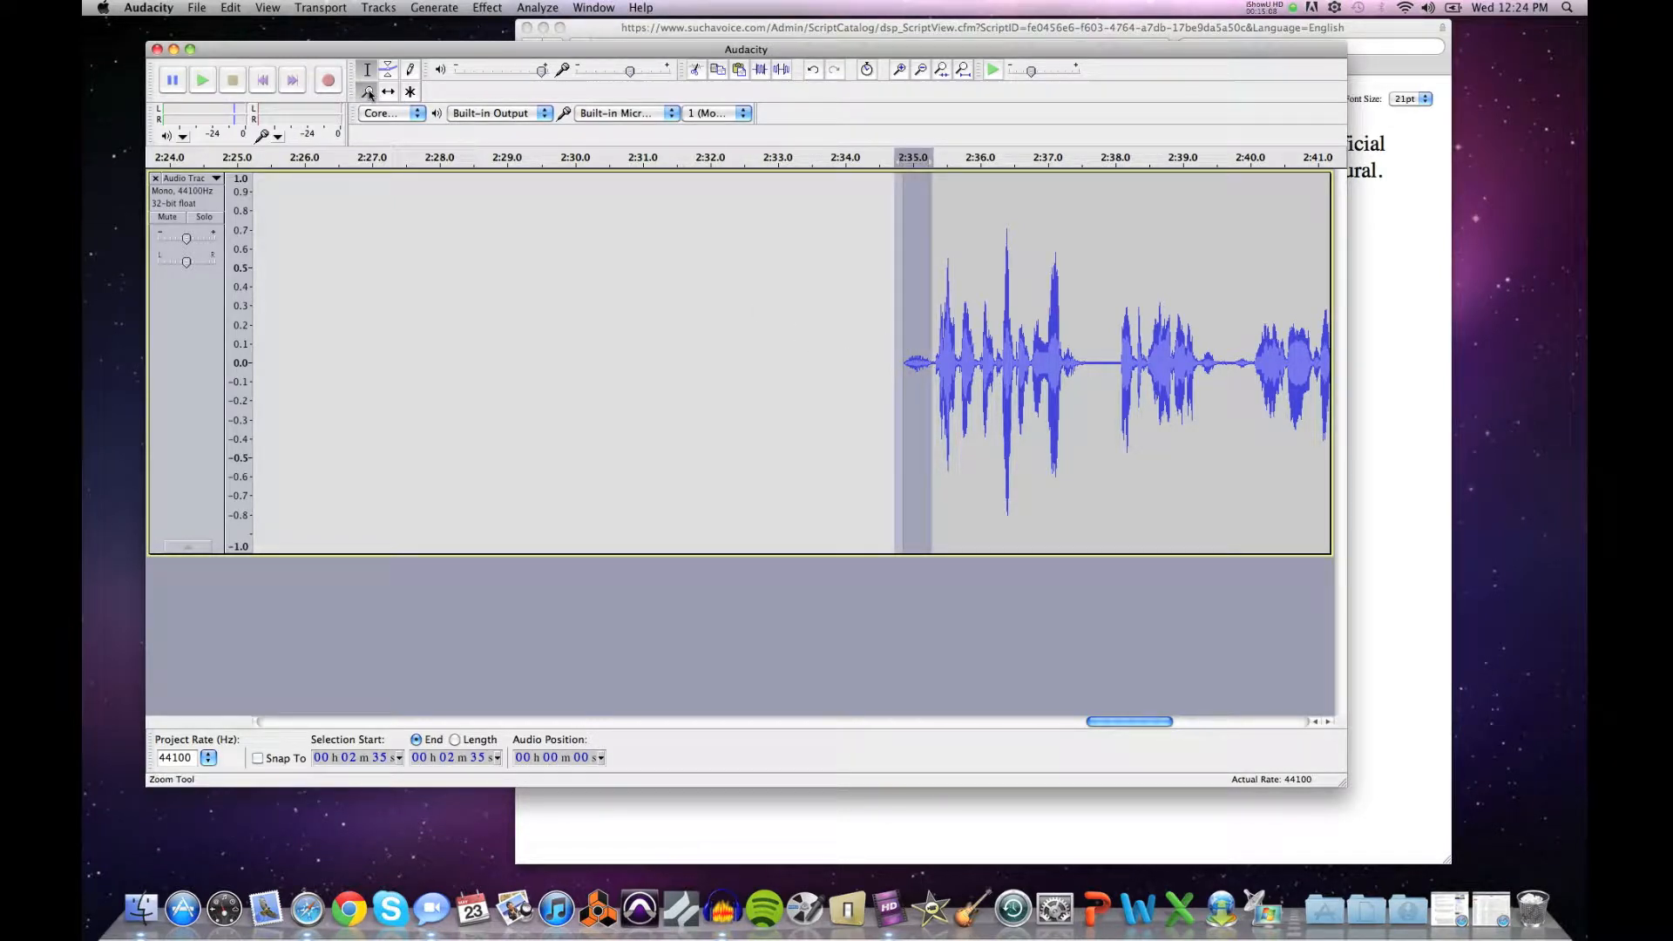
{"action": "left_click", "coordinate": [931, 358]}
{"action": "left_click", "coordinate": [931, 358]}
{"action": "left_click", "coordinate": [932, 358]}
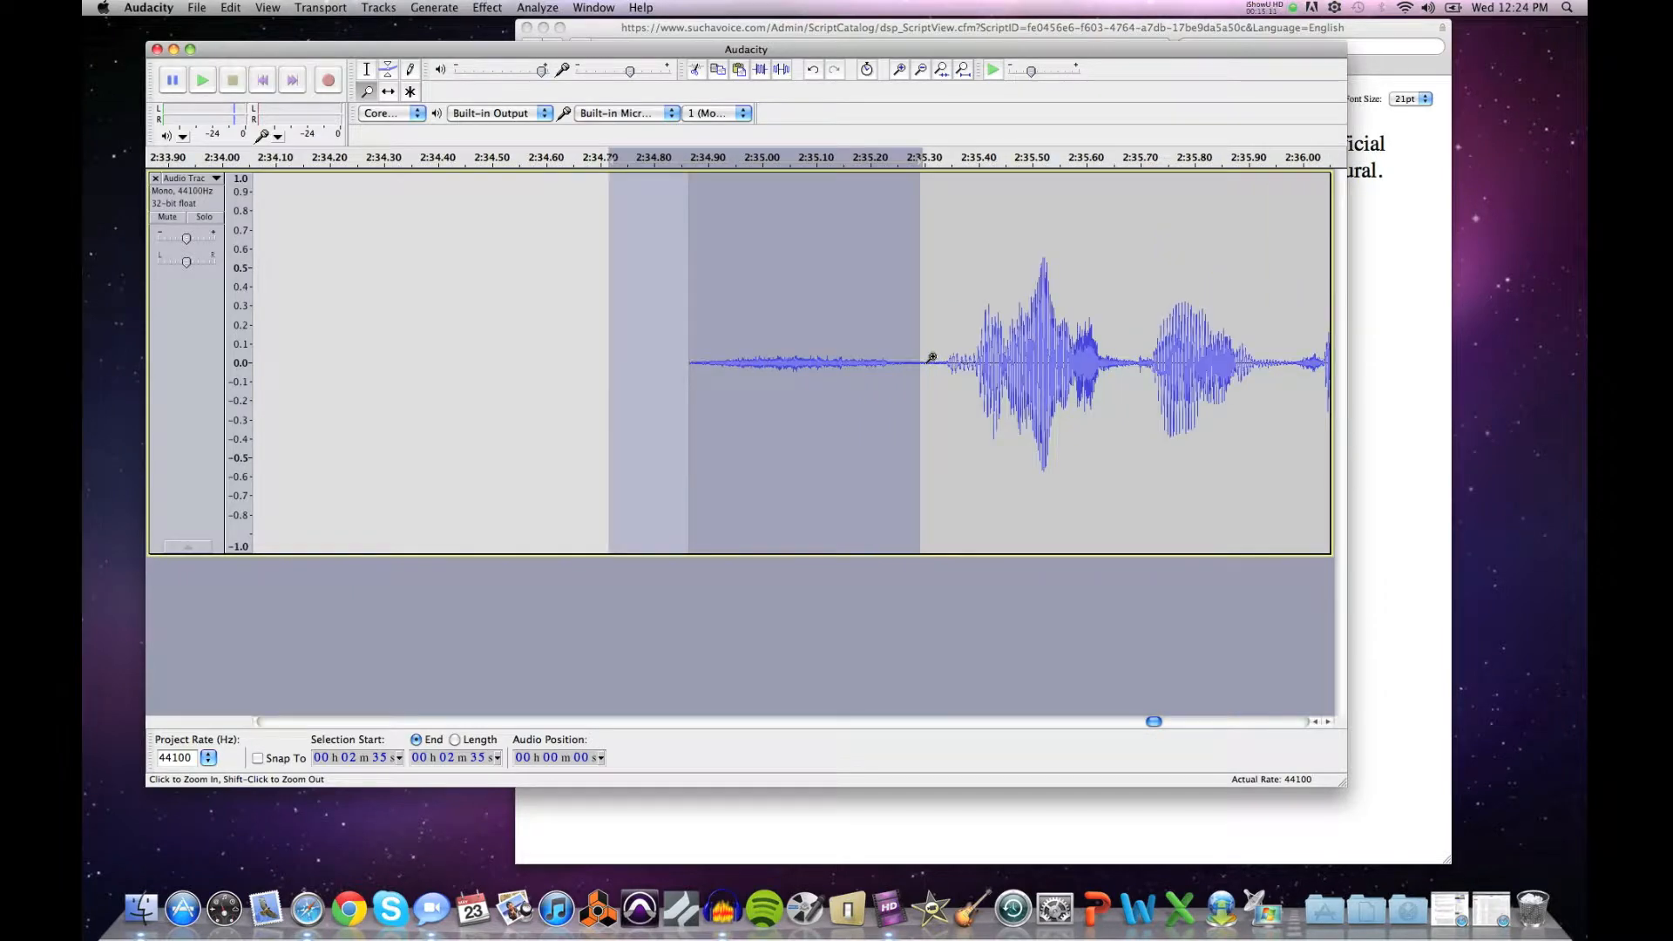
{"action": "left_click", "coordinate": [931, 357]}
{"action": "left_click", "coordinate": [931, 357]}
{"action": "left_click", "coordinate": [931, 357]}
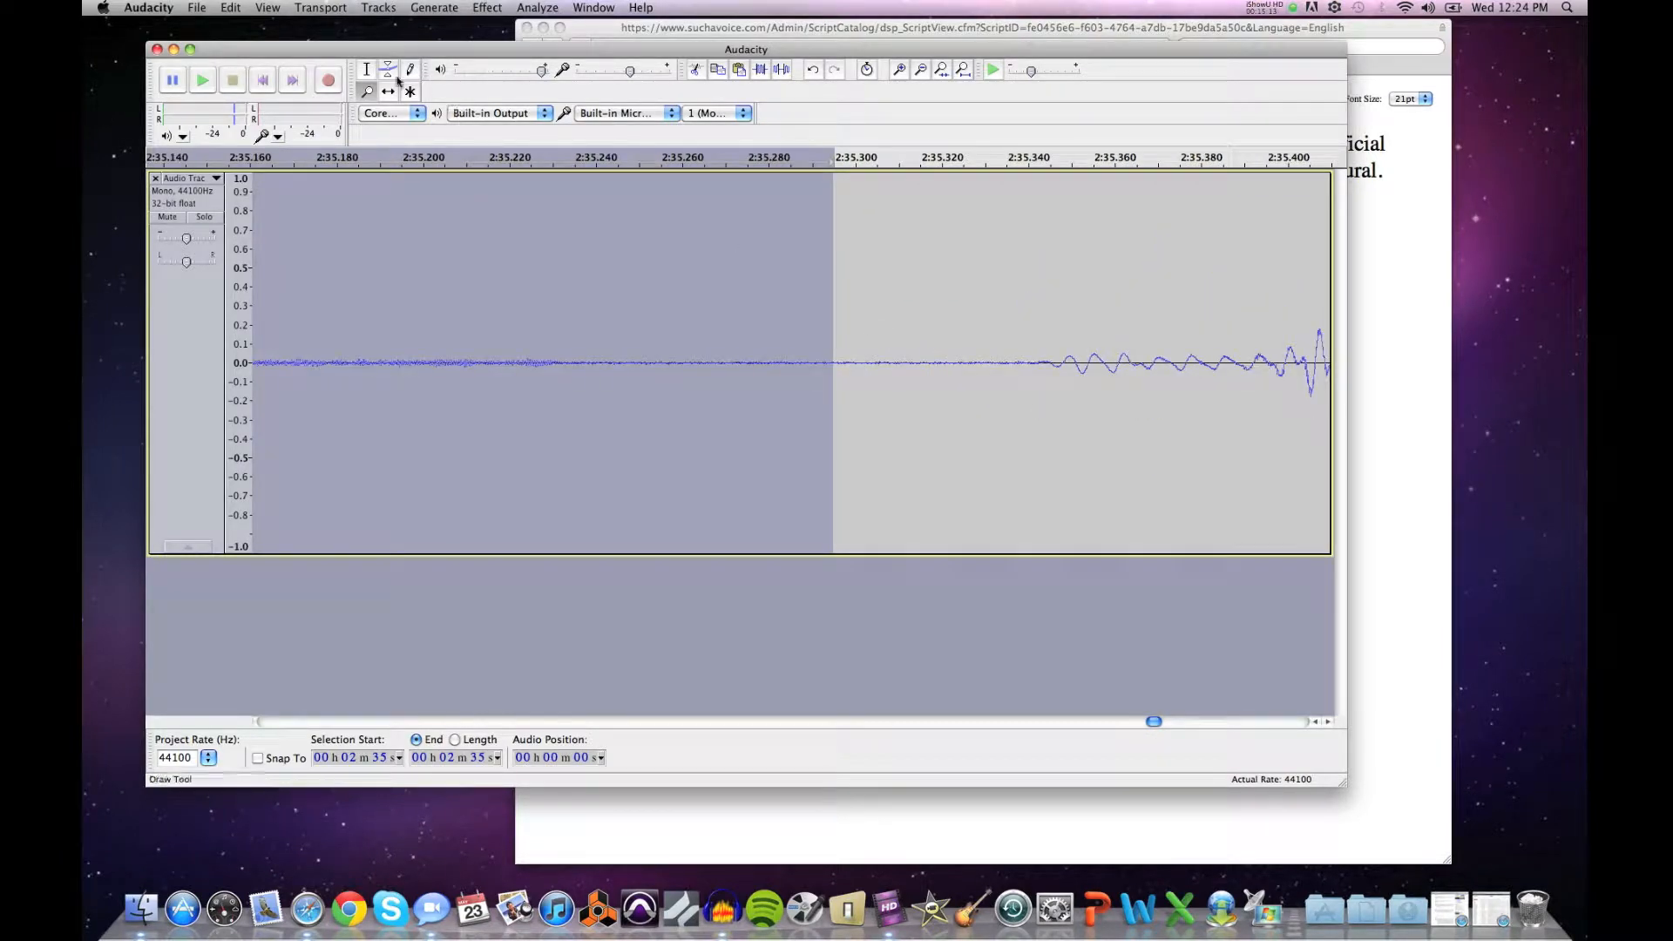
Step: Highlight the onset of the first word around 2:35.34–2:35.35, then play from just before it at about 2:35.33
{"action": "left_click", "coordinate": [367, 71]}
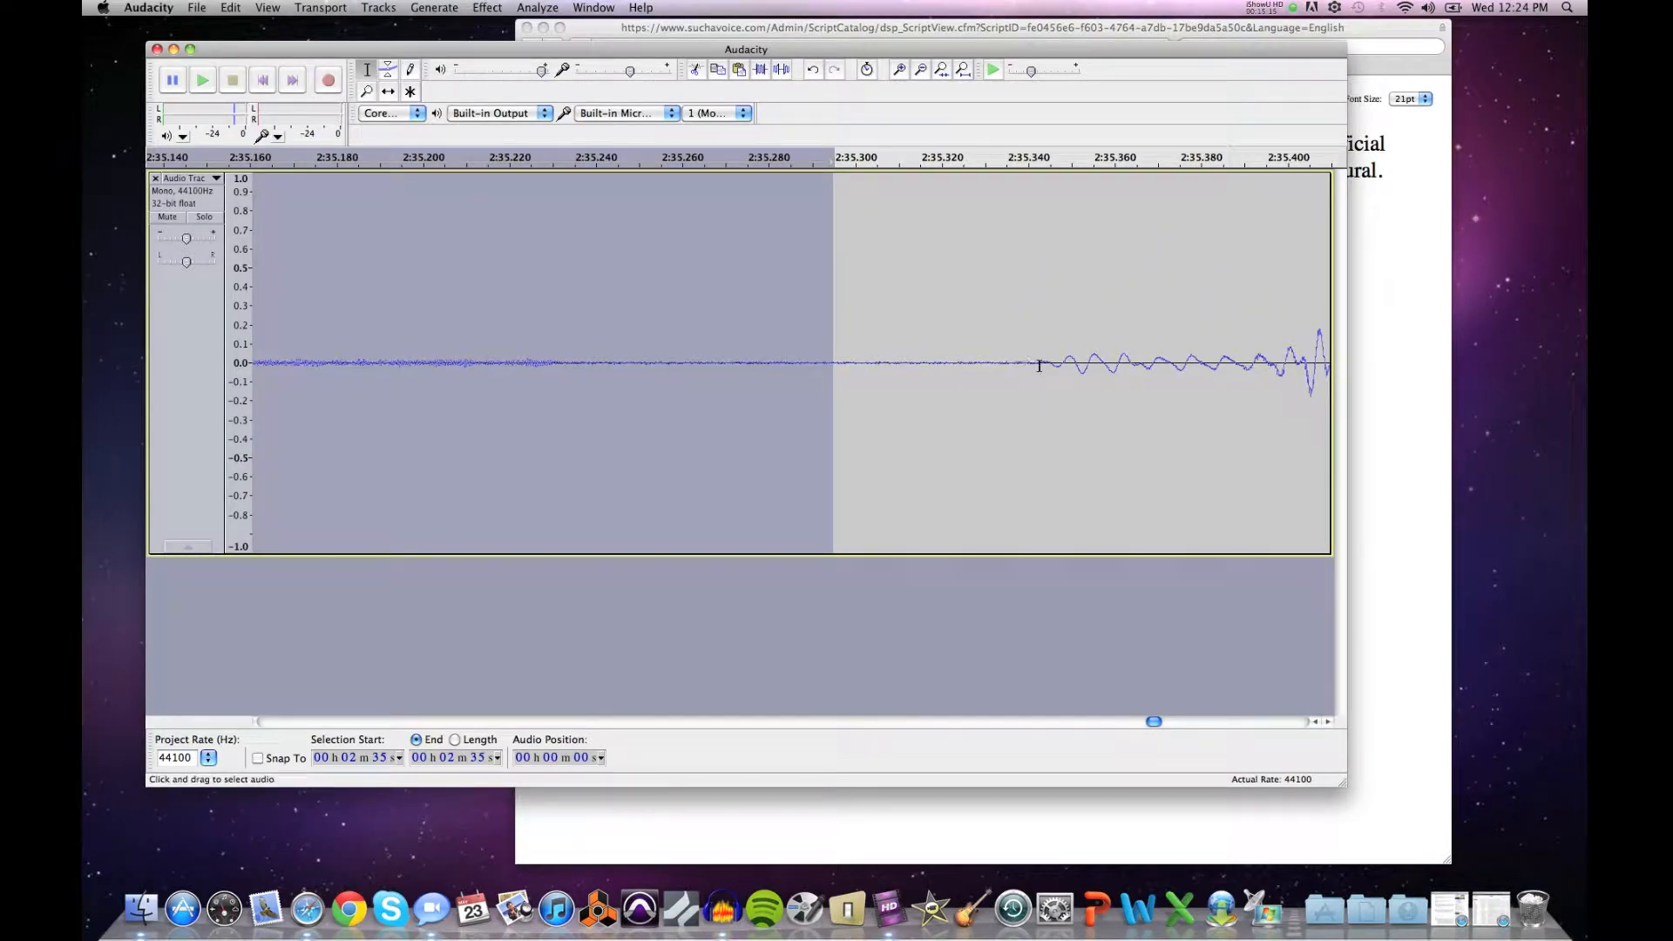
{"action": "left_click_drag", "start_coordinate": [1007, 363], "coordinate": [1081, 364]}
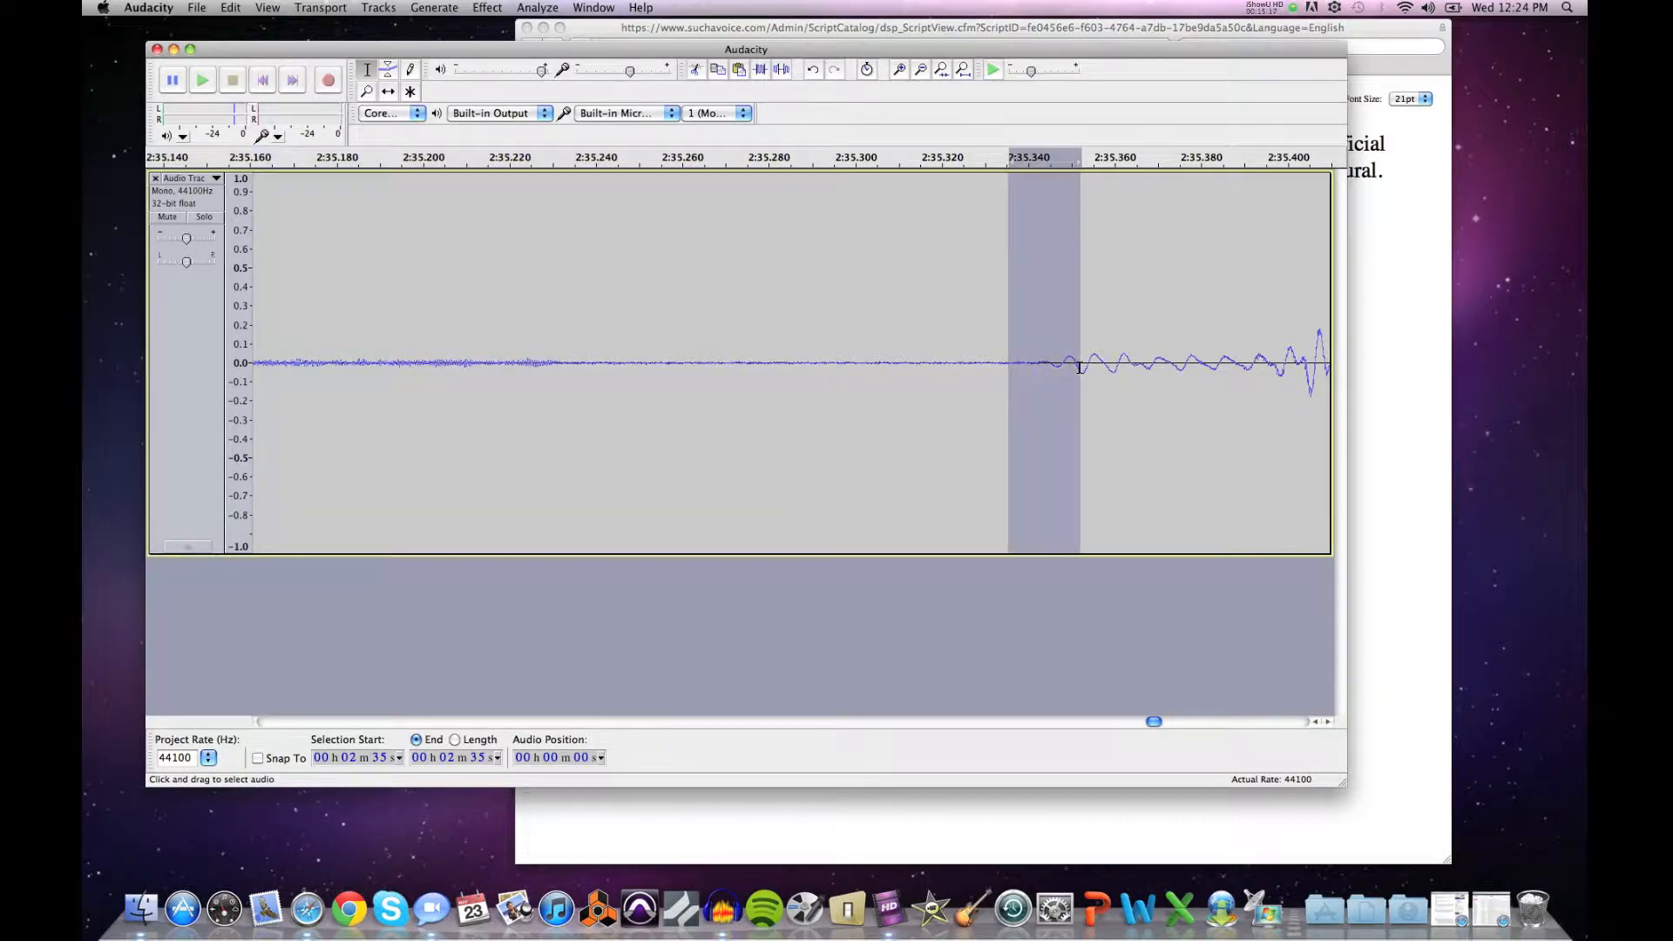
{"action": "left_click", "coordinate": [996, 363]}
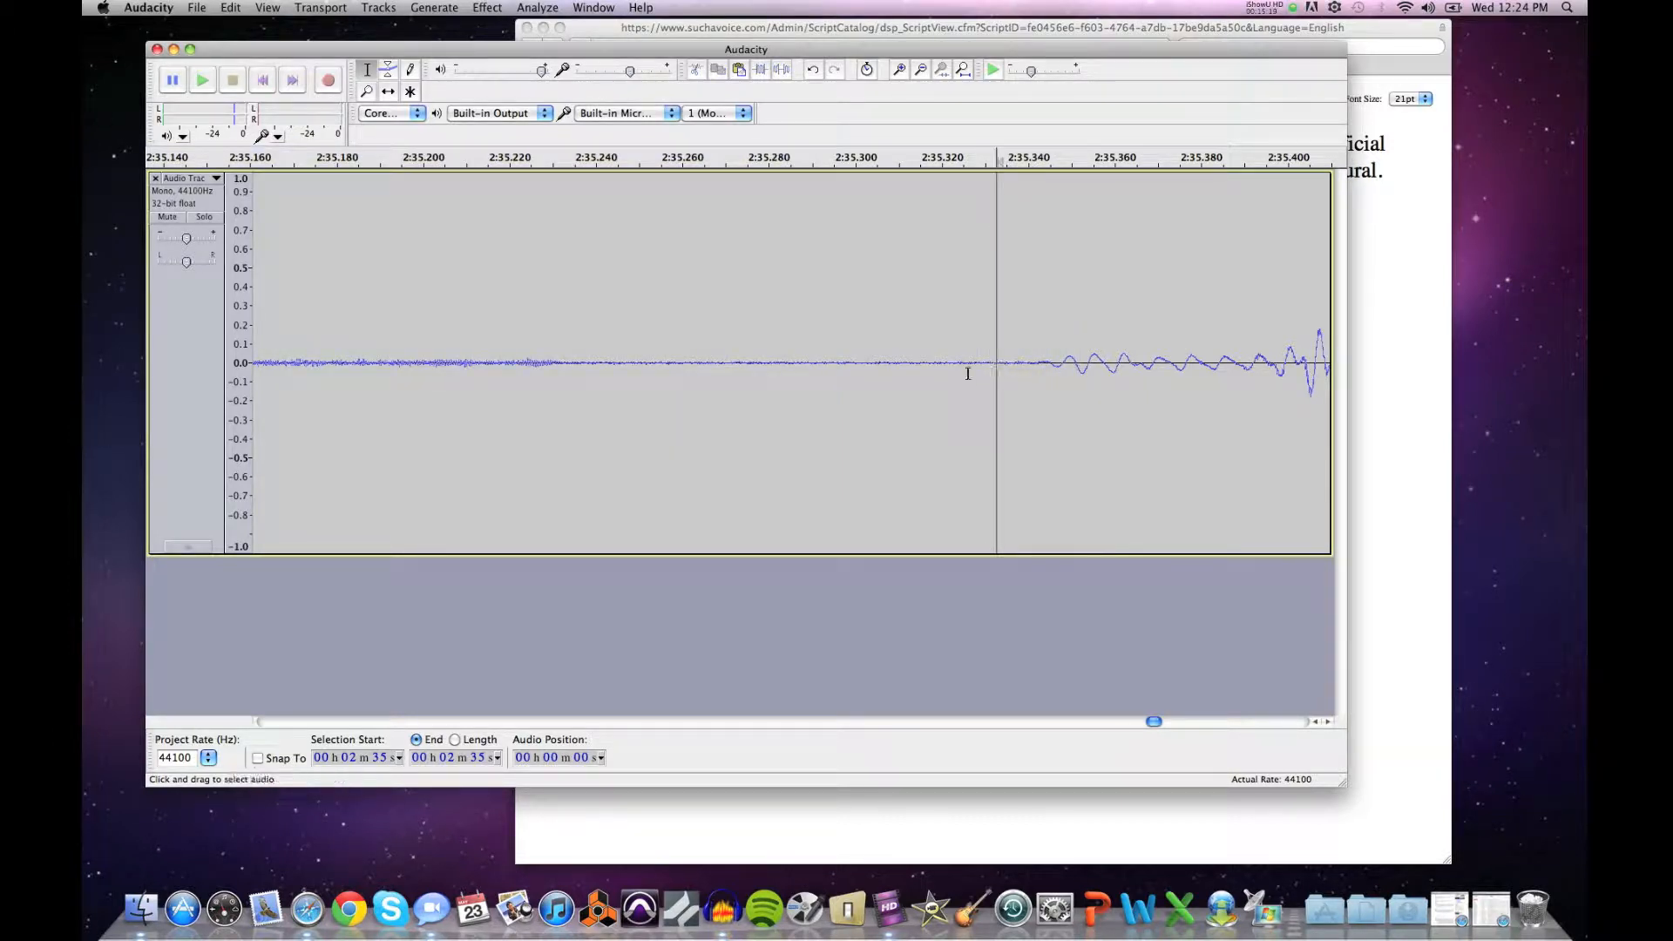
{"action": "key", "text": "space"}
{"action": "key", "text": "space"}
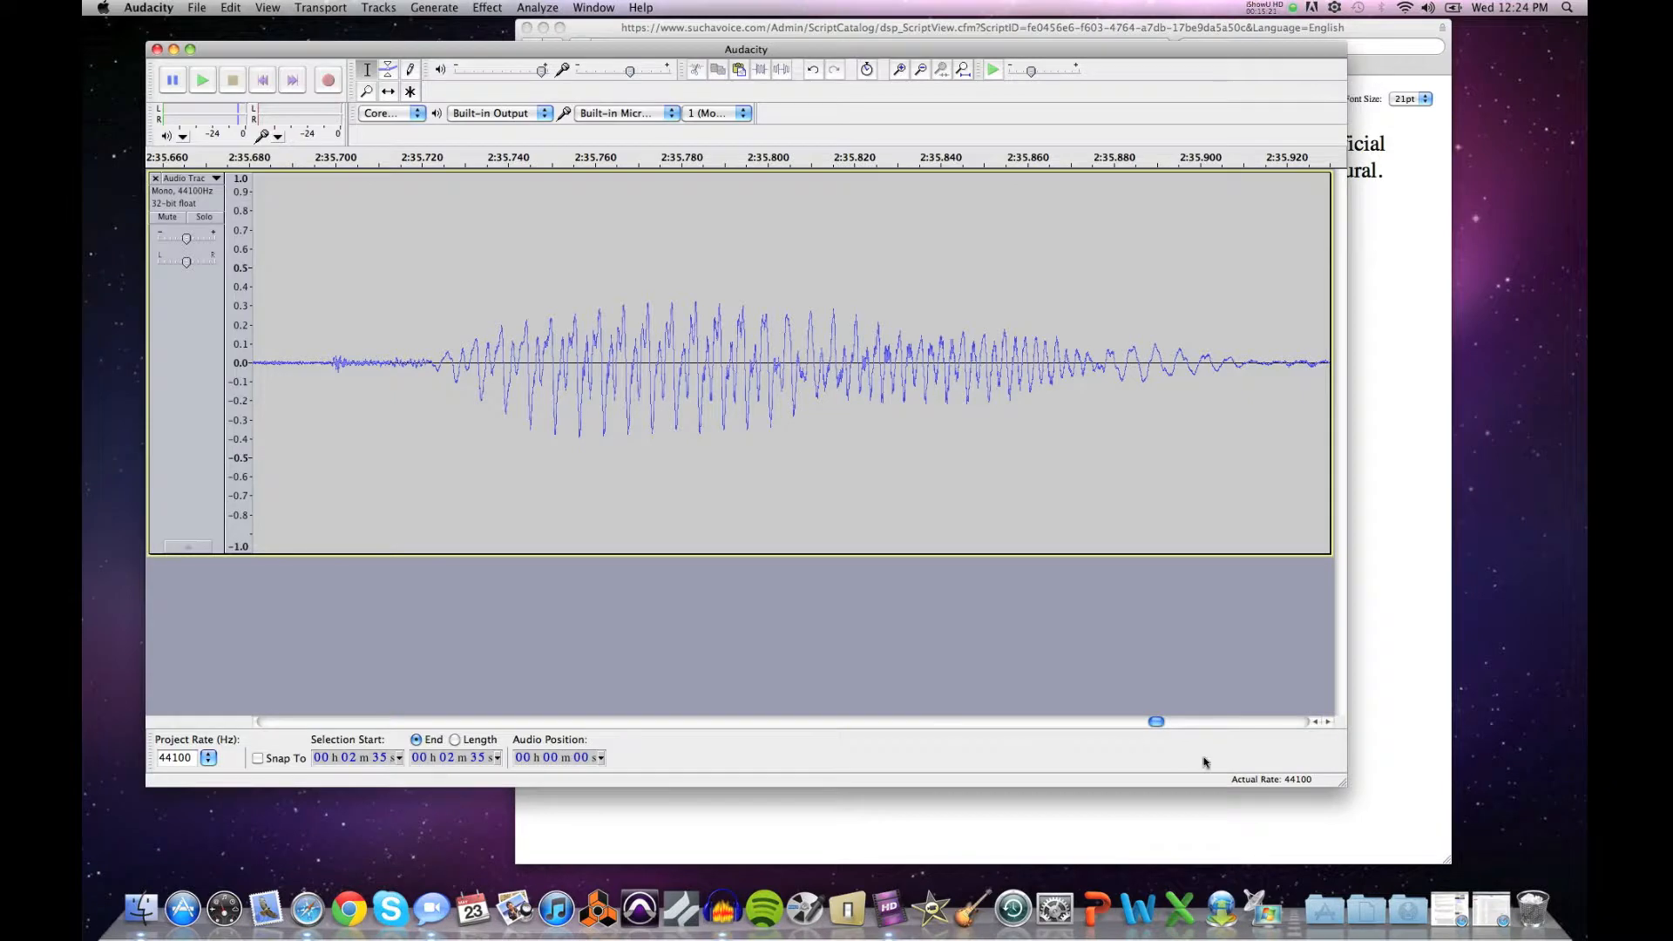
Step: Inspect the breath noise at the third clip's beginning up close and play it from about 2:35.0
{"action": "left_click_drag", "start_coordinate": [1155, 725], "coordinate": [1107, 725]}
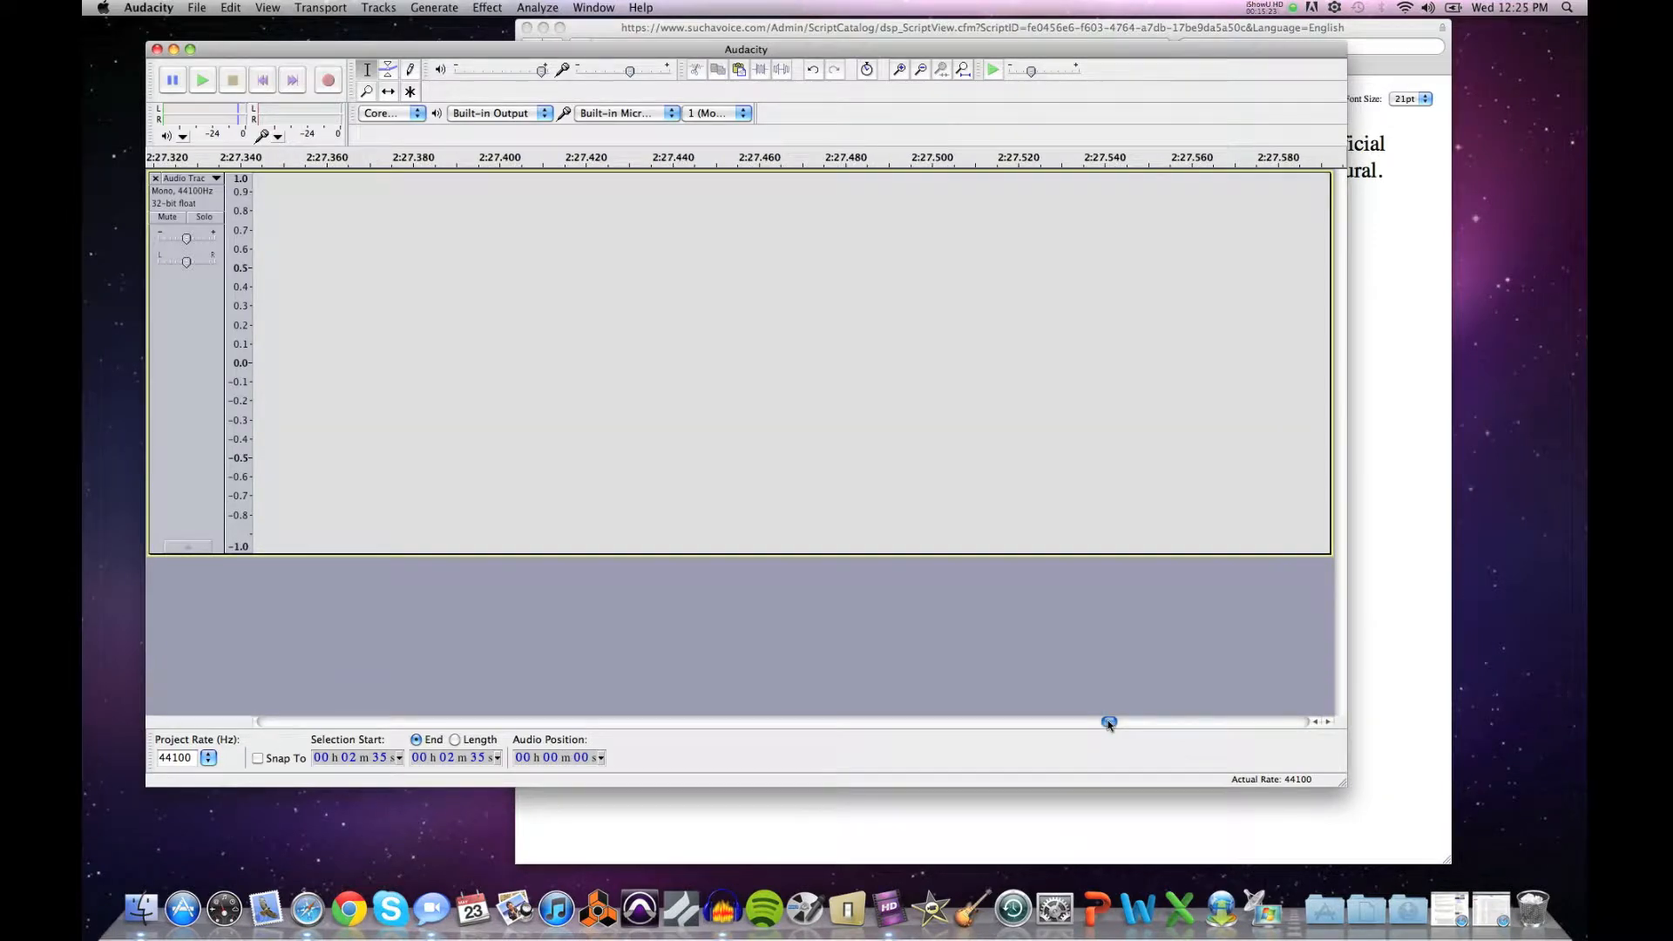
{"action": "left_click", "coordinate": [366, 92]}
{"action": "left_click", "coordinate": [787, 317], "text": "shift"}
{"action": "left_click", "coordinate": [789, 319], "text": "shift"}
{"action": "left_click", "coordinate": [789, 319], "text": "shift"}
{"action": "left_click", "coordinate": [792, 322], "text": "shift"}
{"action": "left_click", "coordinate": [792, 322], "text": "shift"}
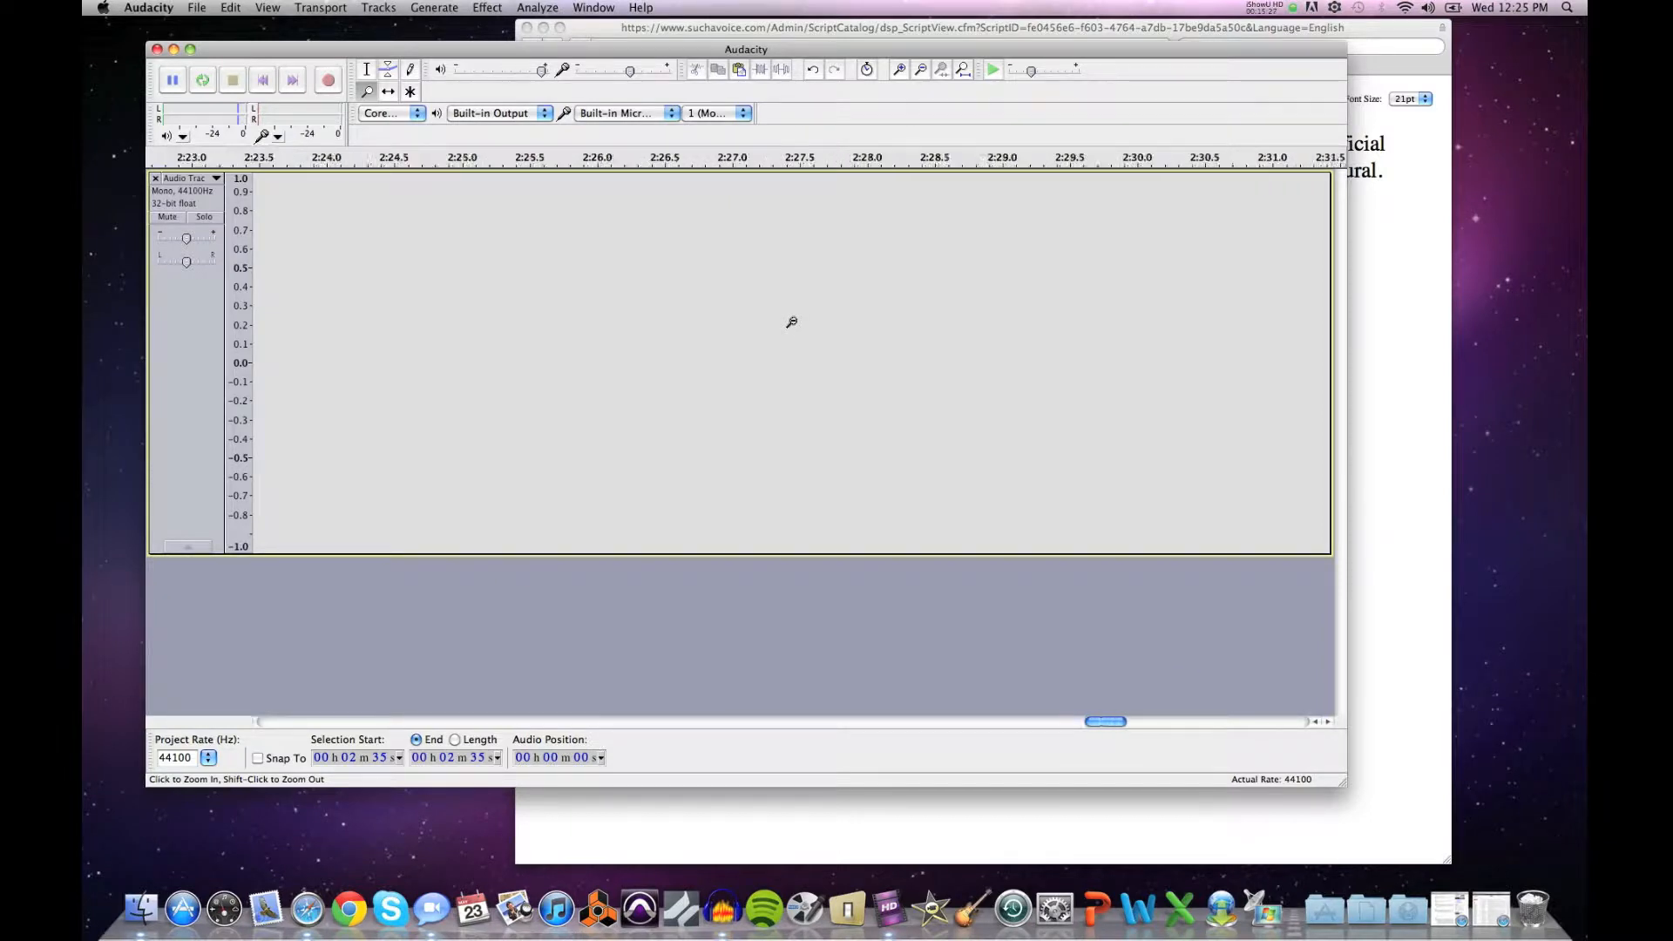
{"action": "left_click", "coordinate": [791, 322], "text": "shift"}
{"action": "left_click", "coordinate": [791, 322], "text": "shift"}
{"action": "left_click", "coordinate": [792, 323], "text": "shift"}
{"action": "left_click", "coordinate": [919, 352]}
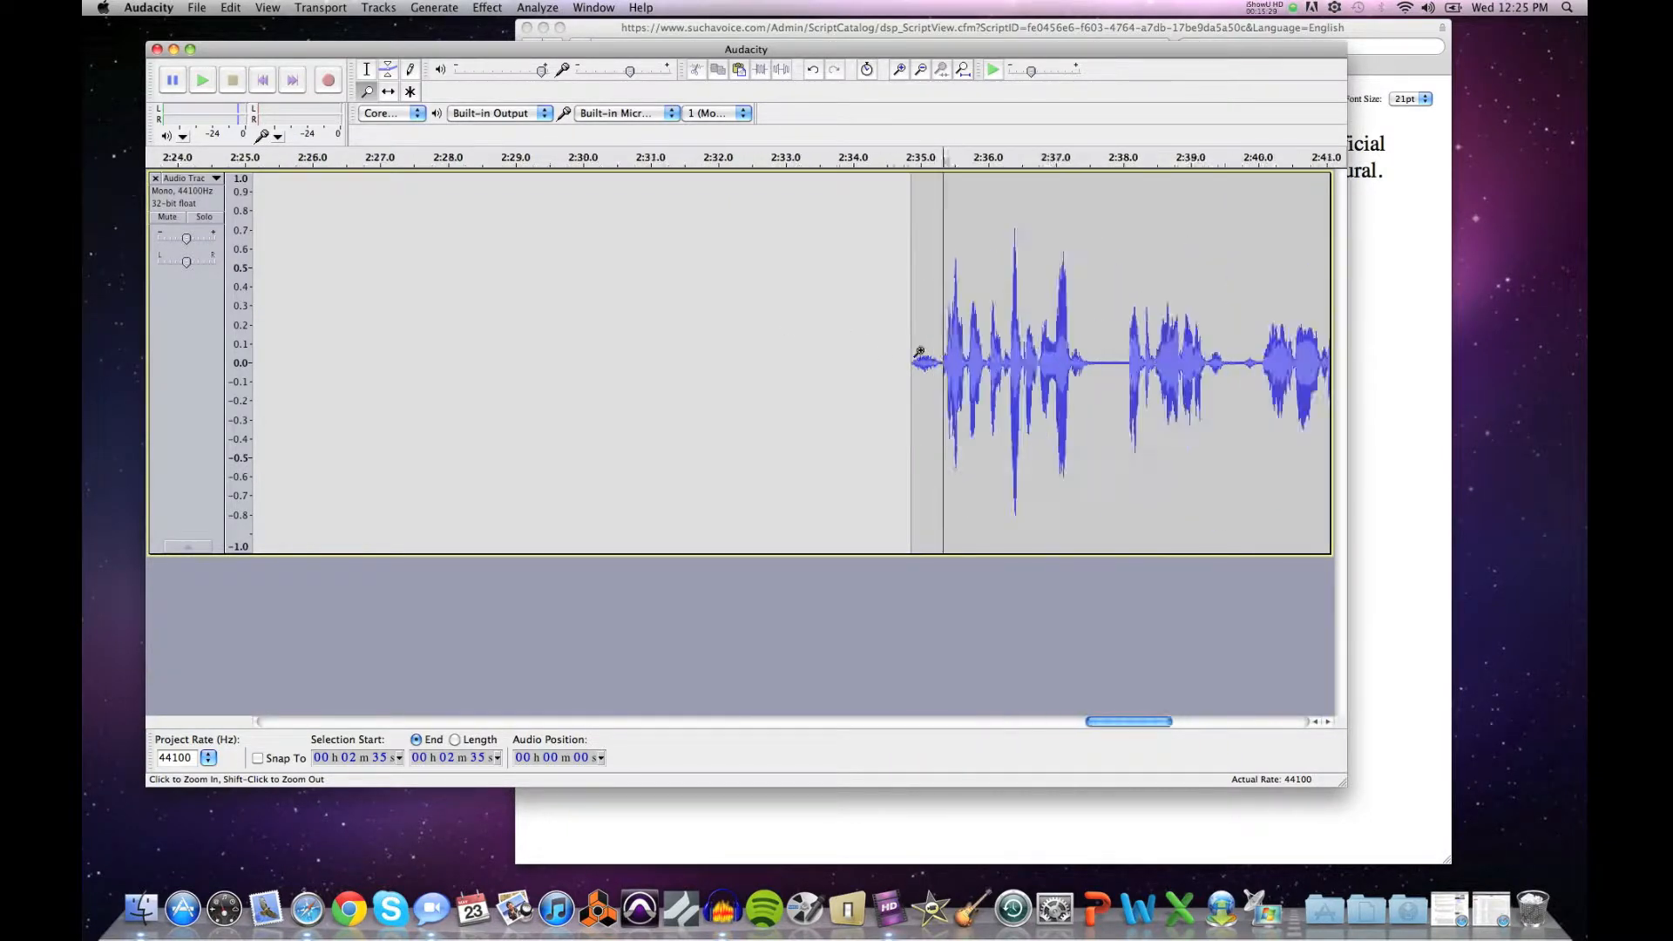
{"action": "left_click", "coordinate": [919, 355]}
{"action": "left_click", "coordinate": [981, 364]}
{"action": "left_click", "coordinate": [981, 364]}
{"action": "left_click", "coordinate": [956, 364]}
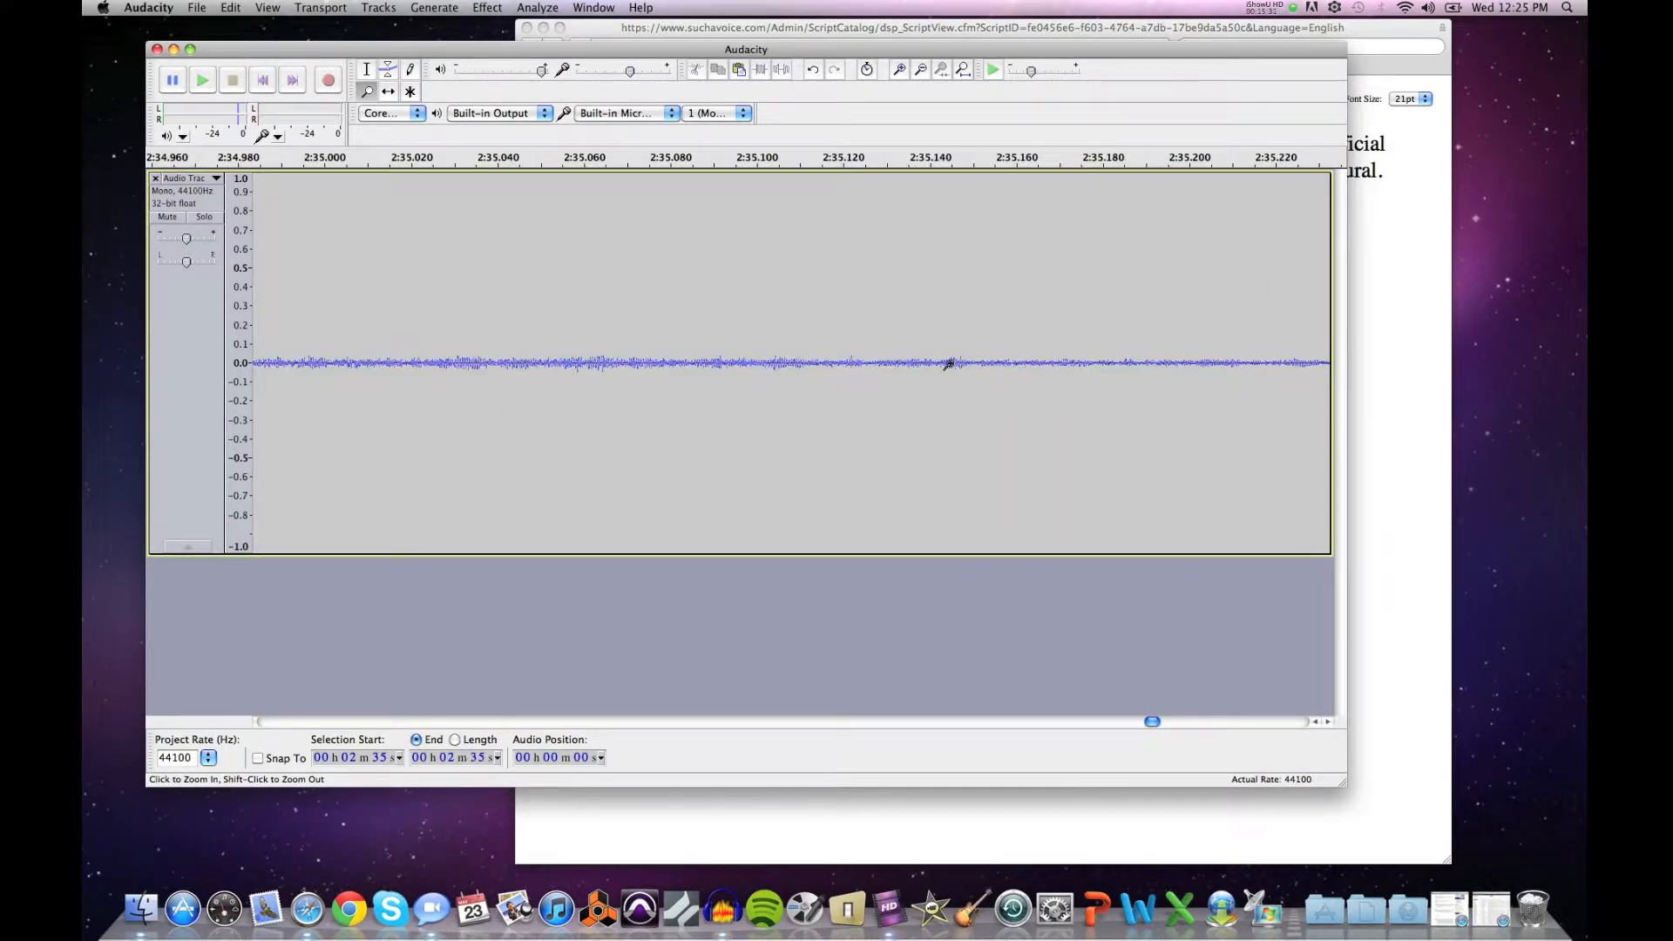
{"action": "left_click", "coordinate": [367, 69]}
{"action": "left_click", "coordinate": [352, 231]}
{"action": "key", "text": "space"}
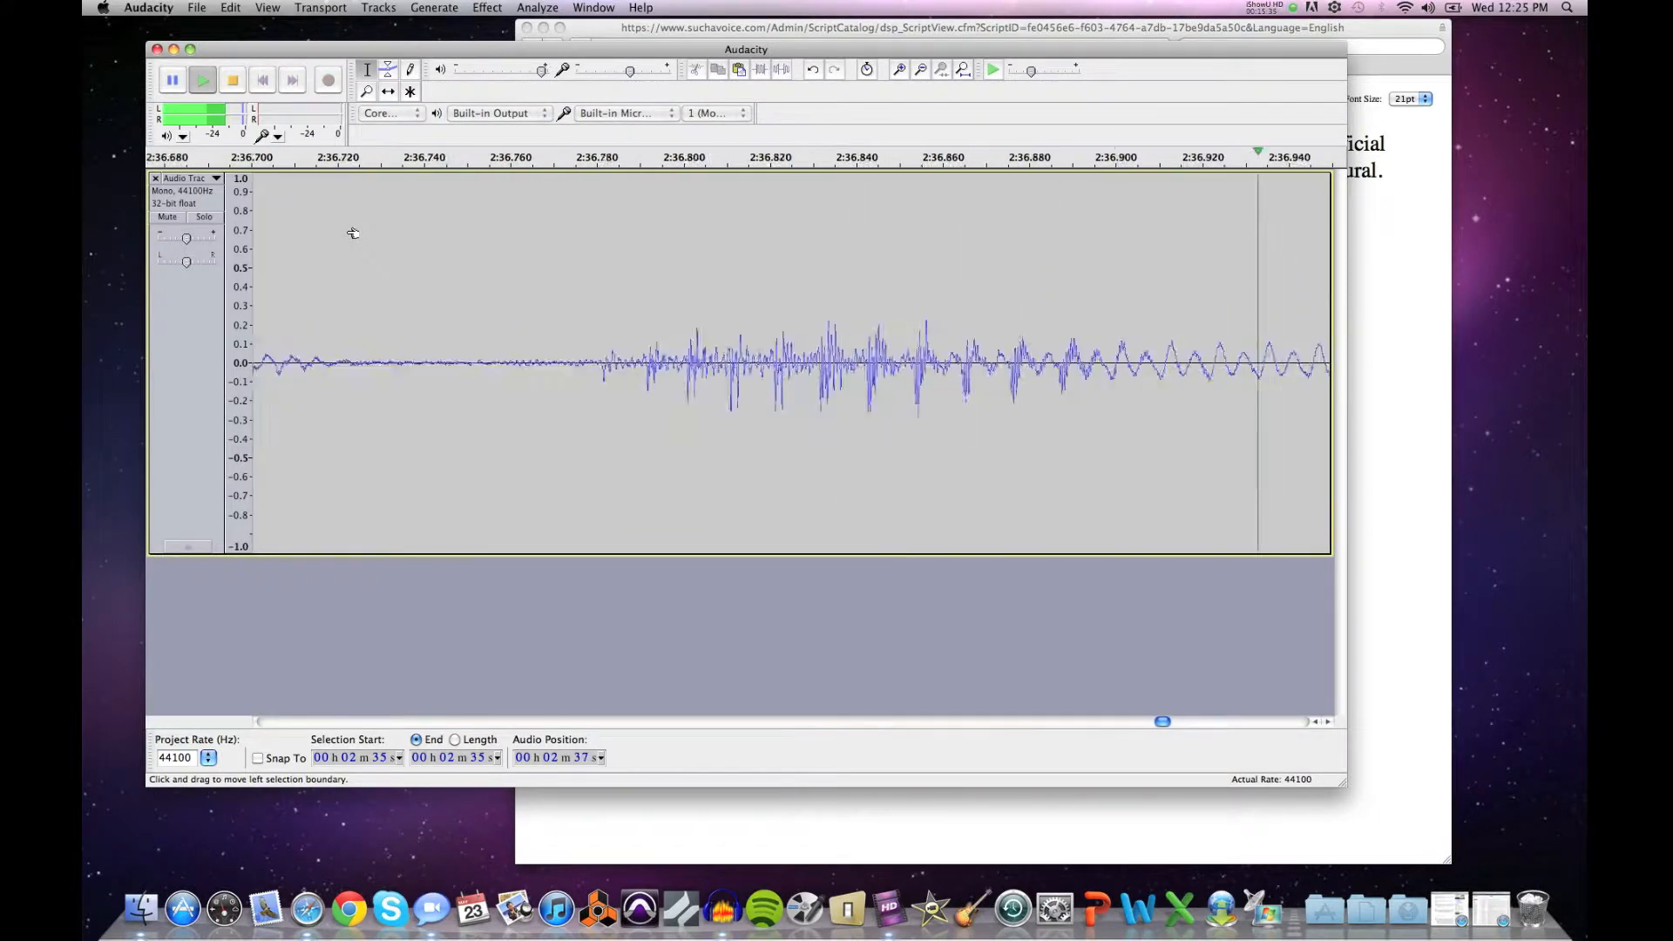
{"action": "key", "text": "space"}
Step: Play the breath before the third clip's first word, about 2:34.7–2:35.3, and delete it
{"action": "left_click", "coordinate": [367, 90]}
{"action": "left_click", "coordinate": [455, 268], "text": "shift"}
{"action": "left_click", "coordinate": [456, 268], "text": "shift"}
{"action": "left_click", "coordinate": [456, 267], "text": "shift"}
{"action": "left_click", "coordinate": [455, 267], "text": "shift"}
{"action": "left_click", "coordinate": [455, 268], "text": "shift"}
{"action": "left_click", "coordinate": [455, 267], "text": "shift"}
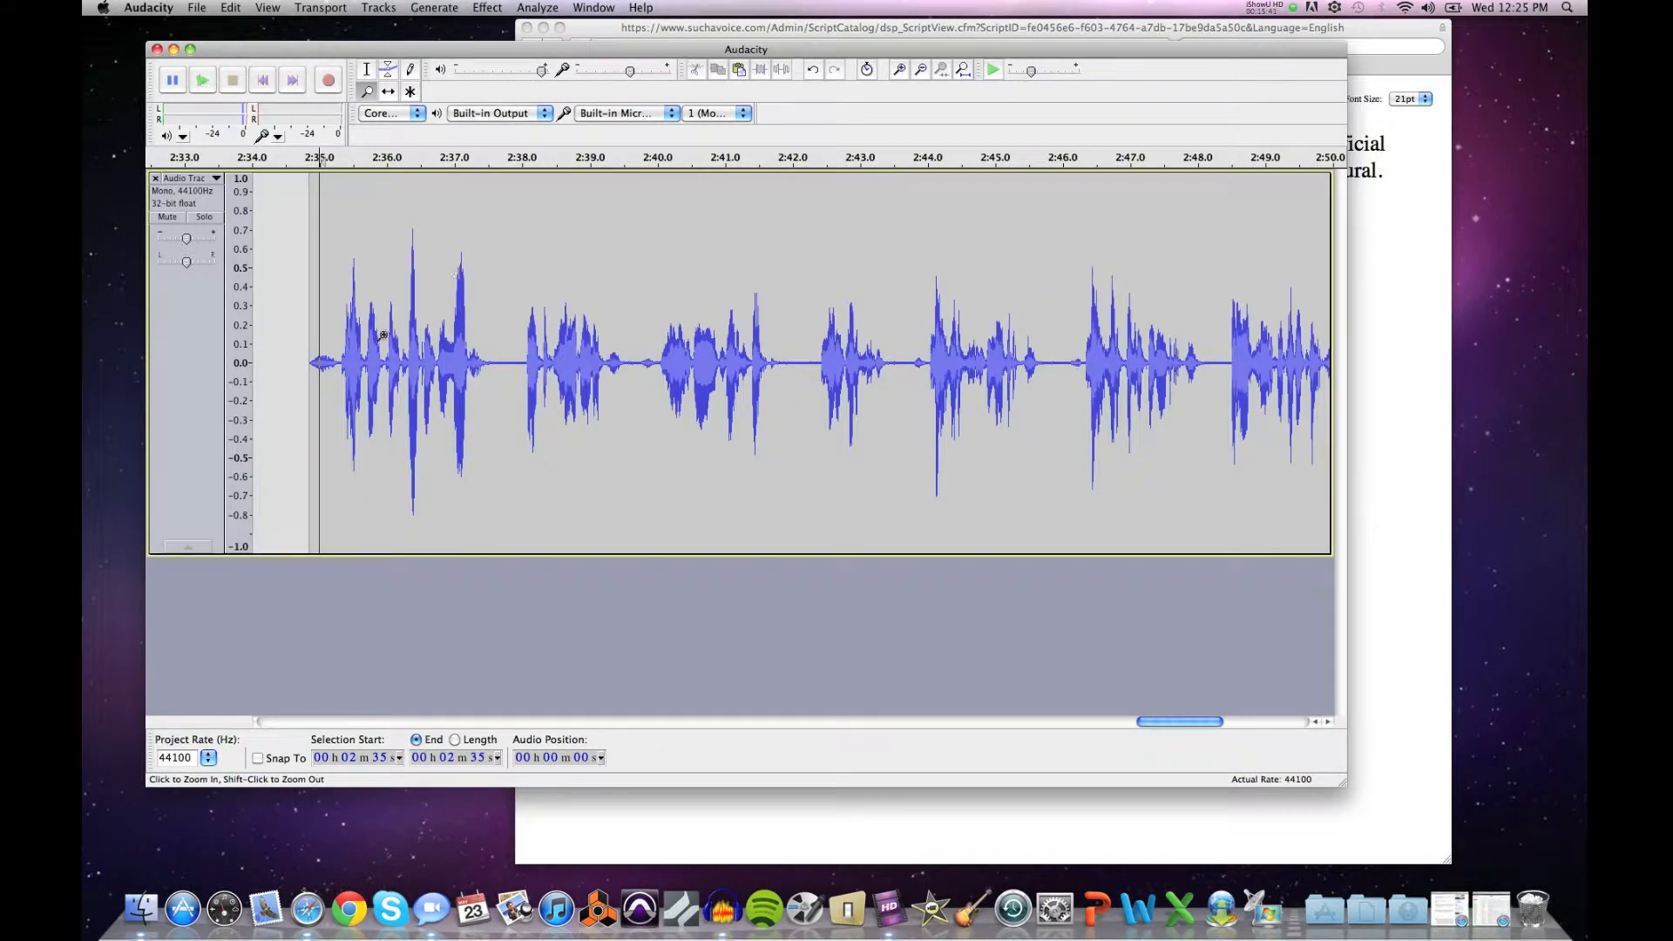
{"action": "left_click", "coordinate": [367, 70]}
{"action": "left_click_drag", "start_coordinate": [340, 327], "coordinate": [299, 334]}
{"action": "key", "text": "space"}
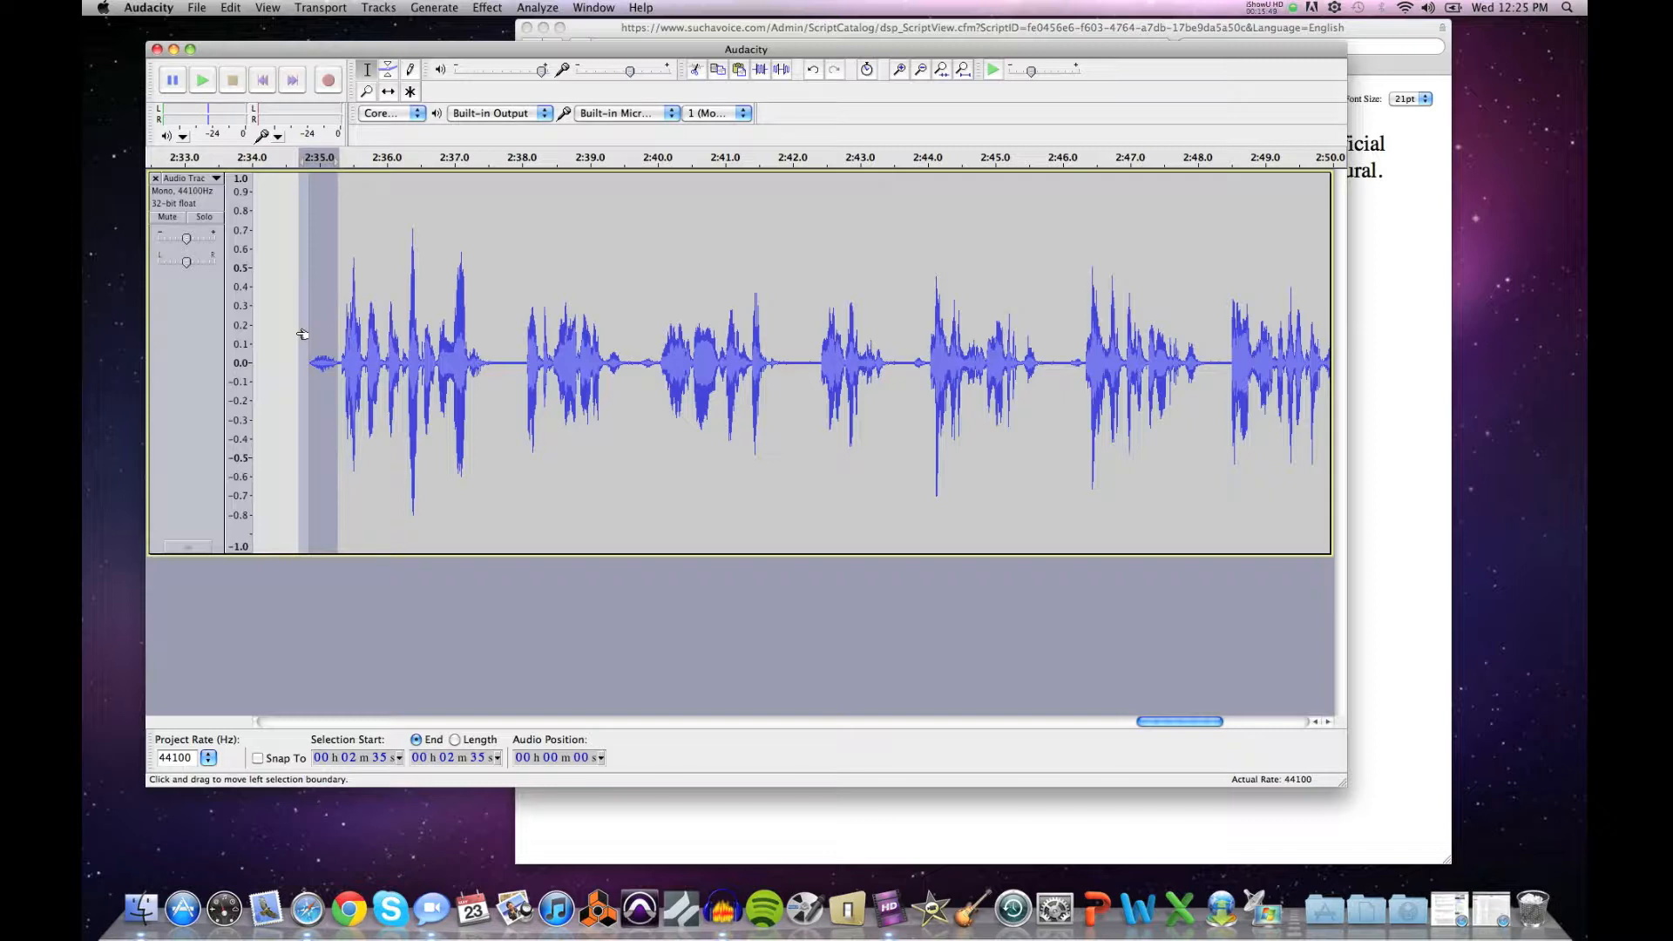
{"action": "key", "text": "Delete"}
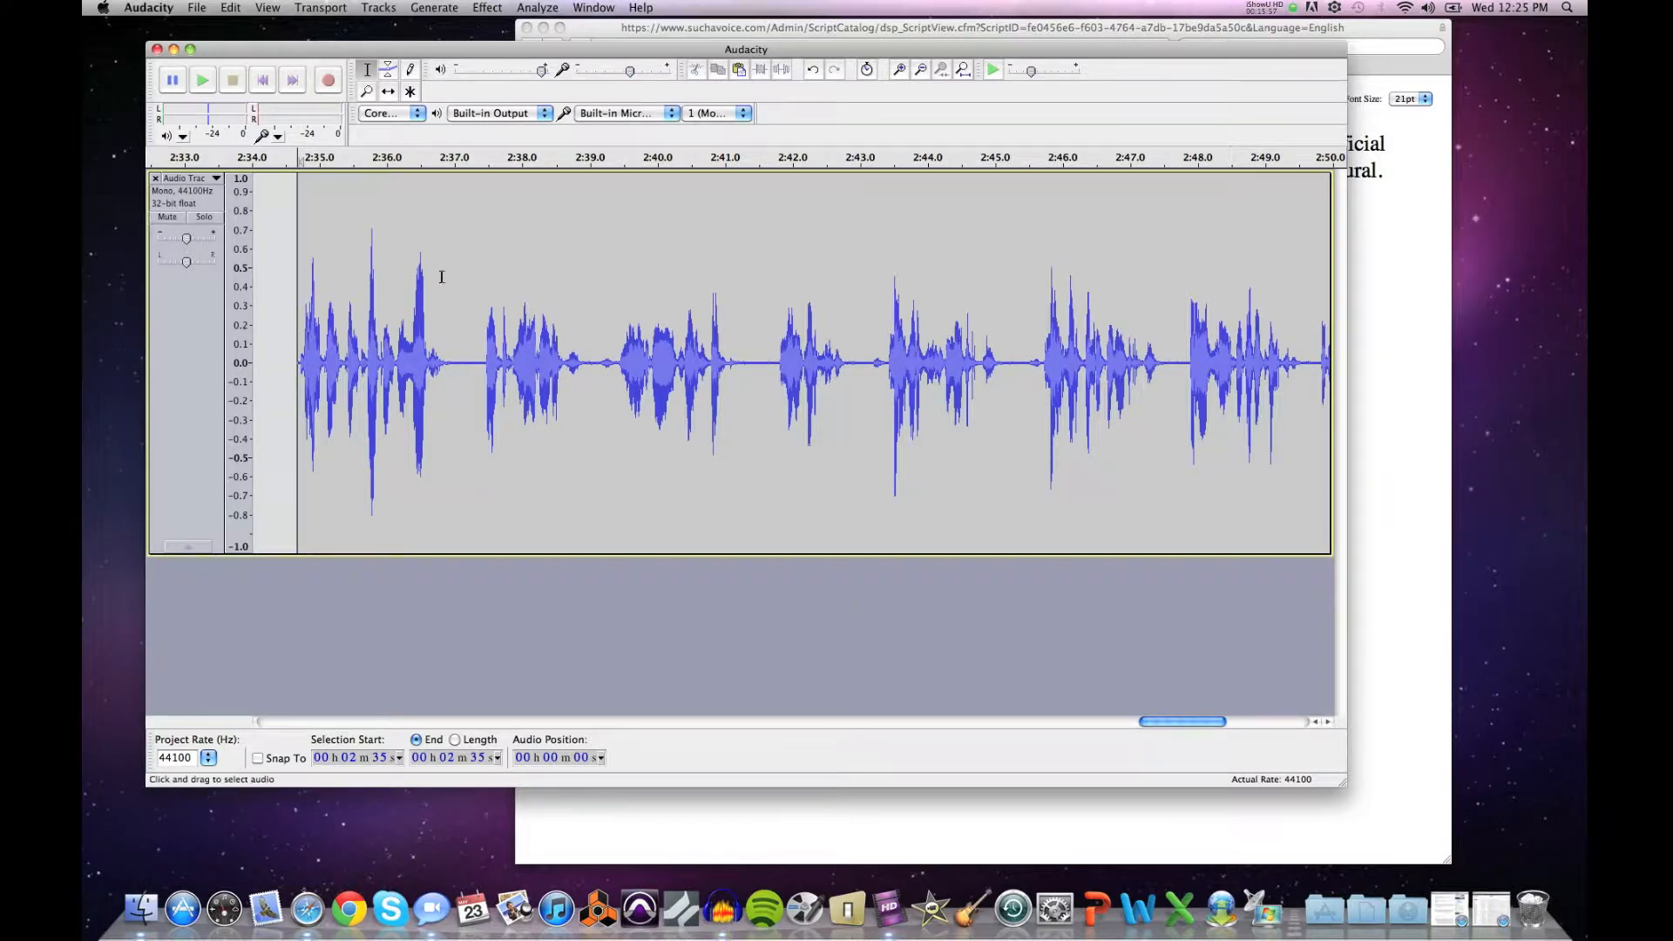
Step: Inspect the trimmed beginning of the third clip up close and play it from about 2:34.6
{"action": "left_click", "coordinate": [366, 93]}
{"action": "left_click", "coordinate": [283, 302]}
{"action": "left_click", "coordinate": [283, 301]}
{"action": "left_click", "coordinate": [347, 317]}
{"action": "left_click", "coordinate": [347, 317]}
{"action": "left_click", "coordinate": [347, 317]}
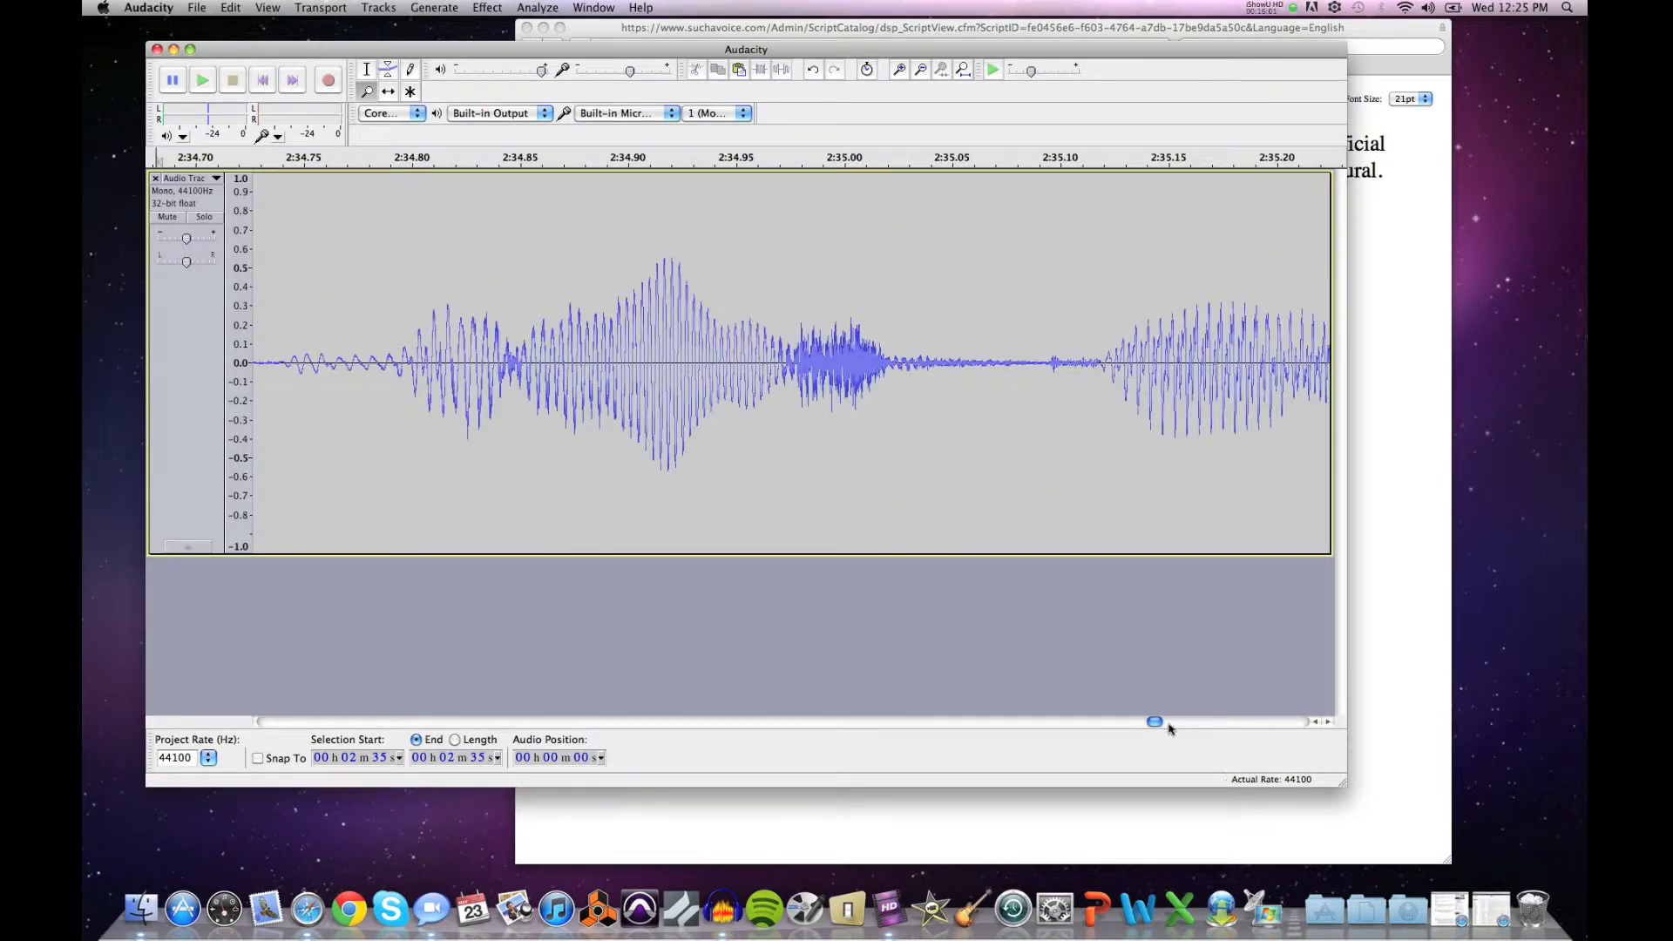
{"action": "left_click_drag", "start_coordinate": [1154, 727], "coordinate": [1153, 726]}
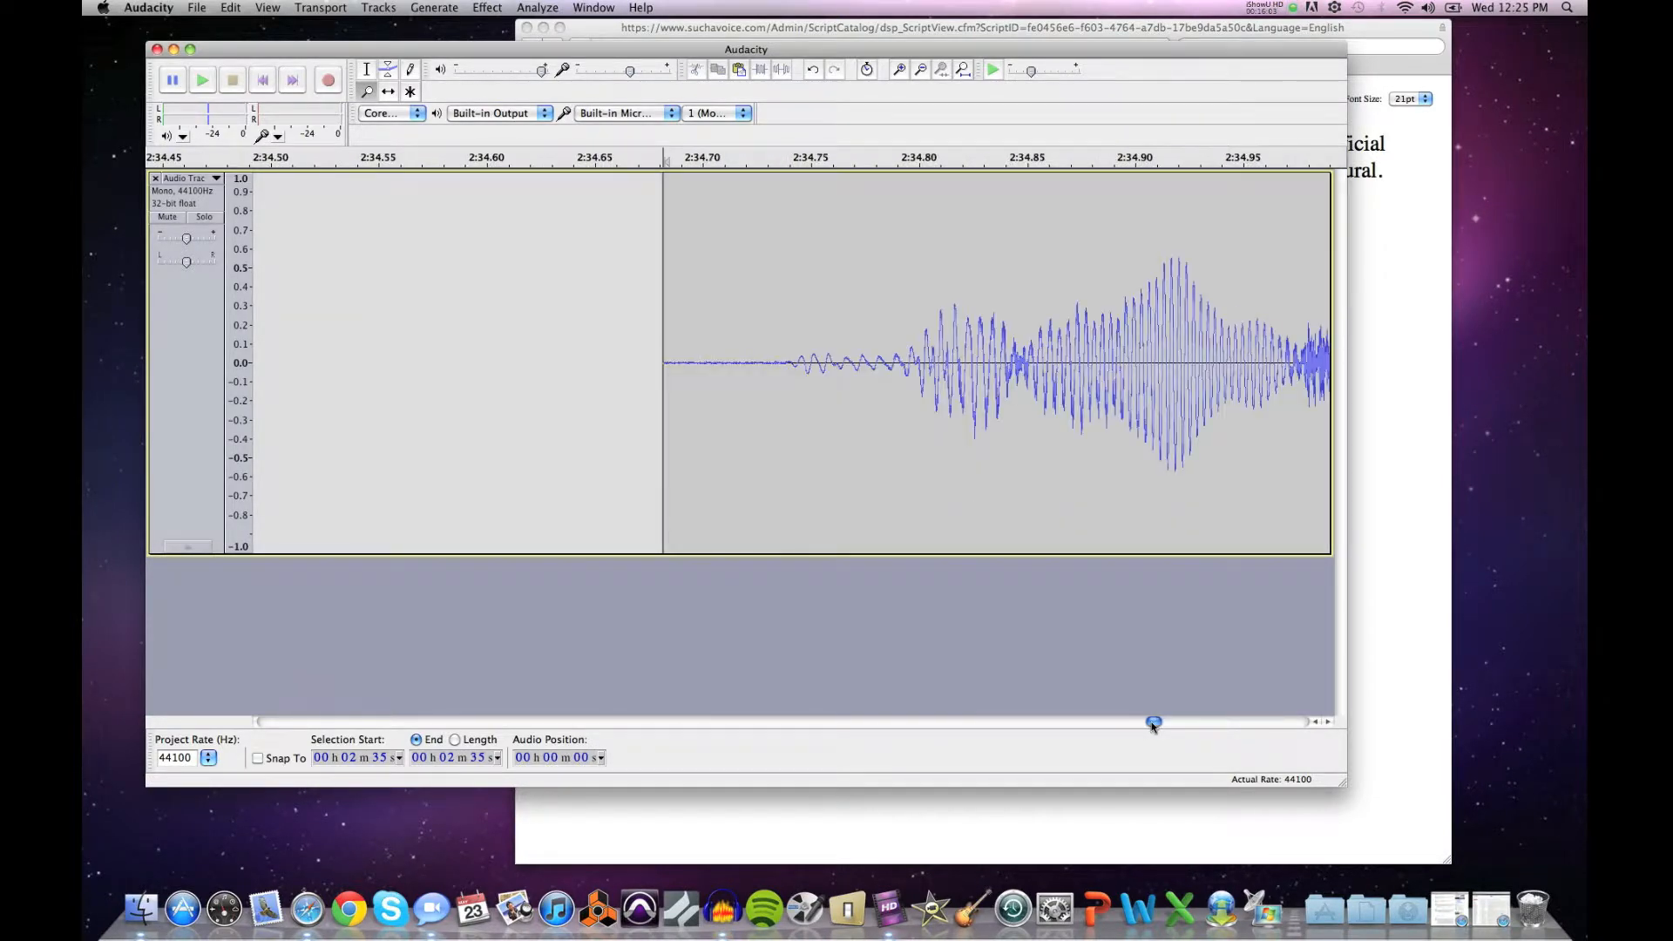
{"action": "left_click", "coordinate": [367, 70]}
{"action": "left_click", "coordinate": [449, 190]}
{"action": "key", "text": "space"}
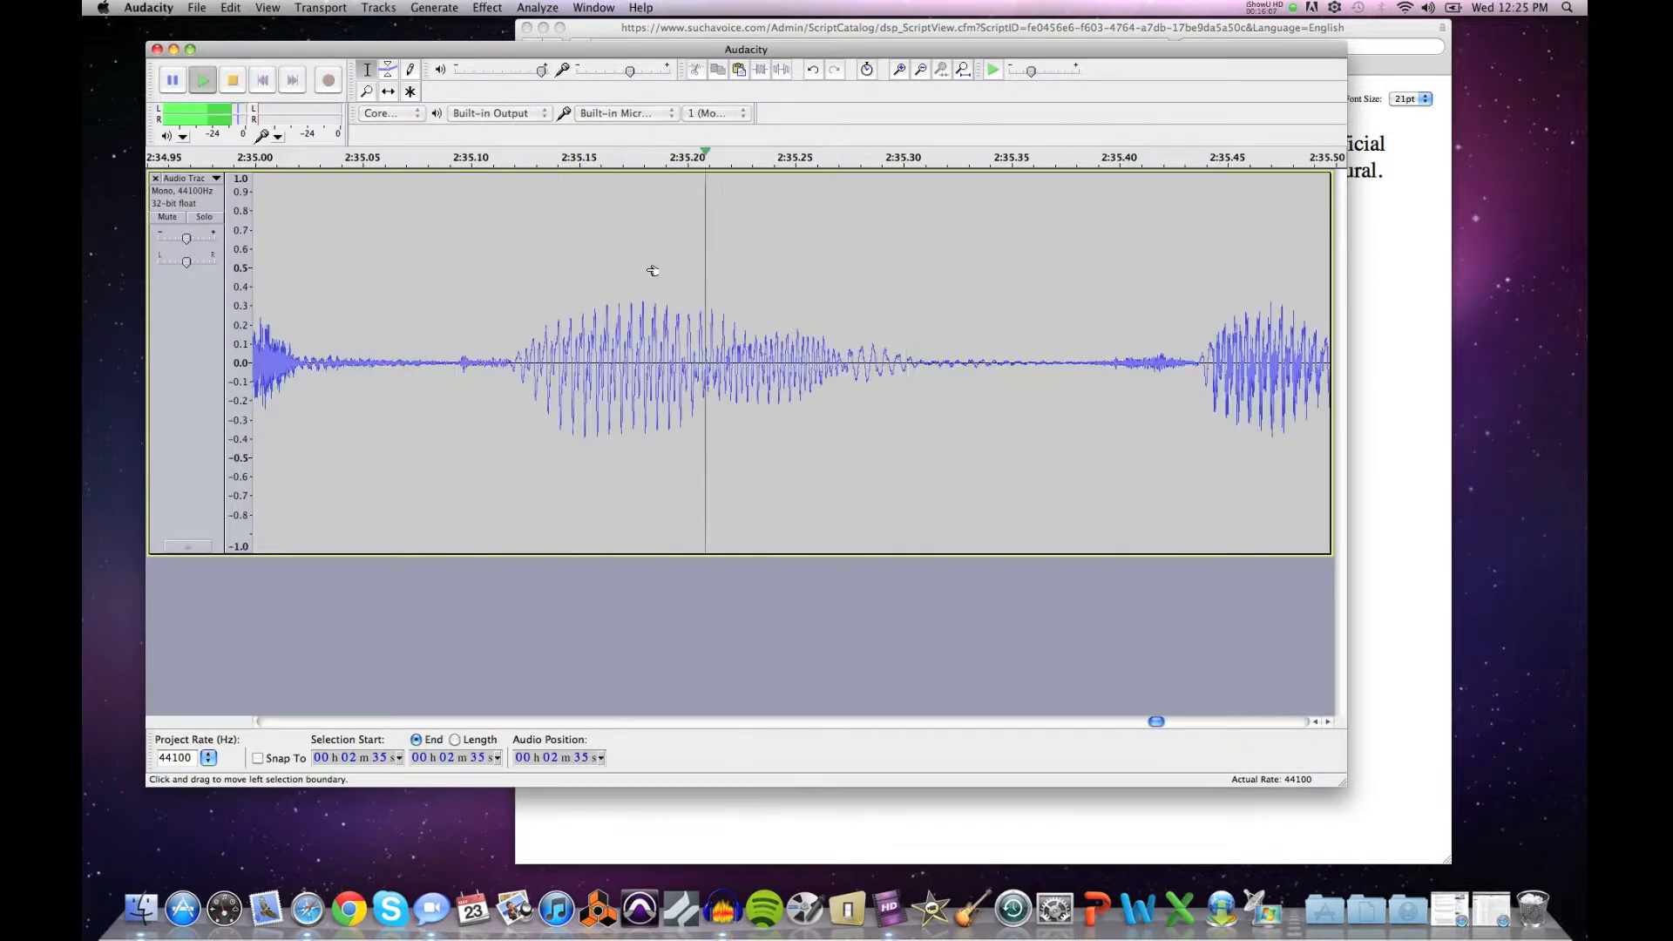
{"action": "key", "text": "space"}
Step: Play the trimmed clip's first phrase from its starting edge at about 2:34.7 with the whole phrase in view
{"action": "left_click", "coordinate": [368, 92]}
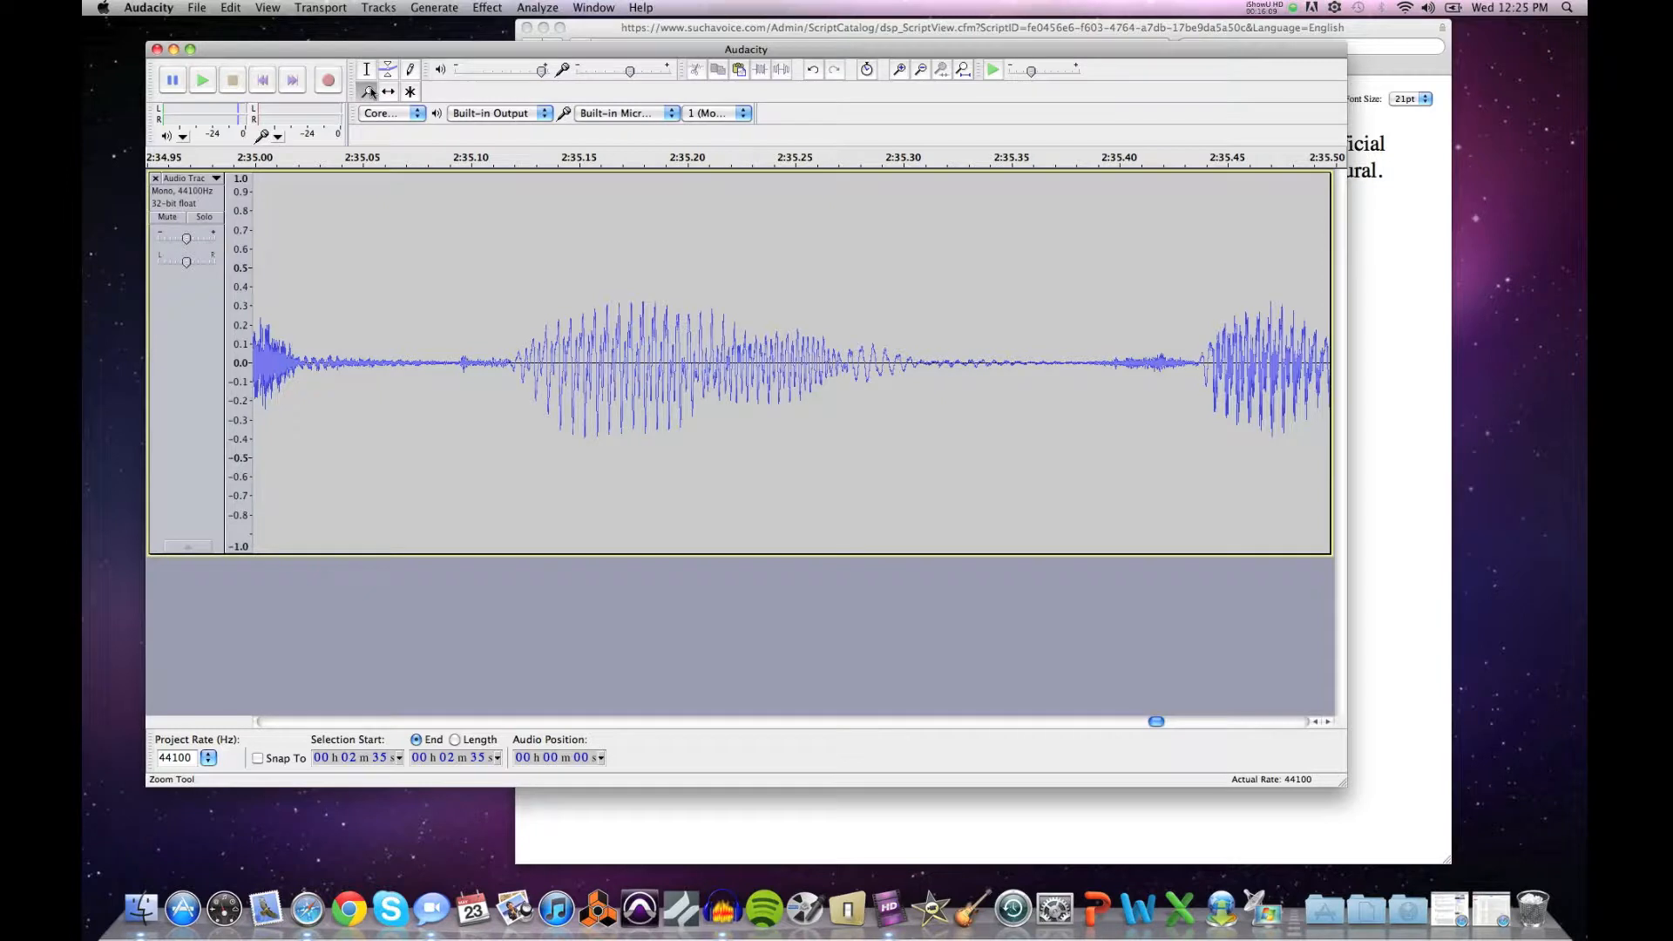
{"action": "left_click", "coordinate": [511, 276], "text": "shift"}
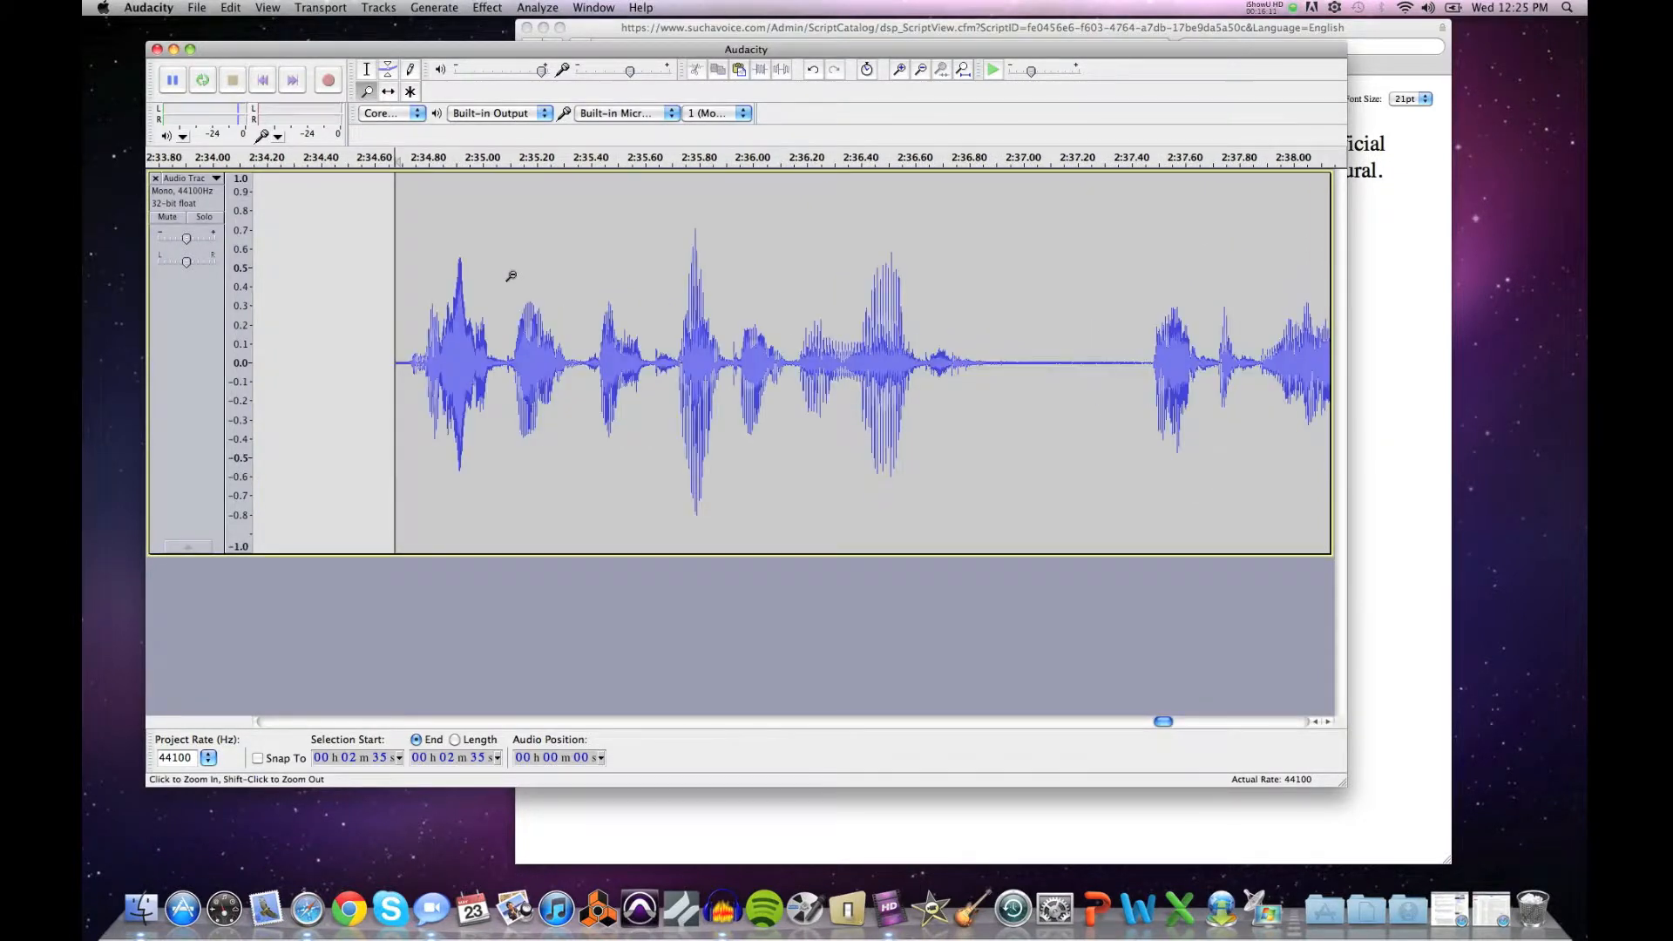
{"action": "left_click", "coordinate": [366, 69]}
{"action": "left_click", "coordinate": [394, 206]}
{"action": "key", "text": "space"}
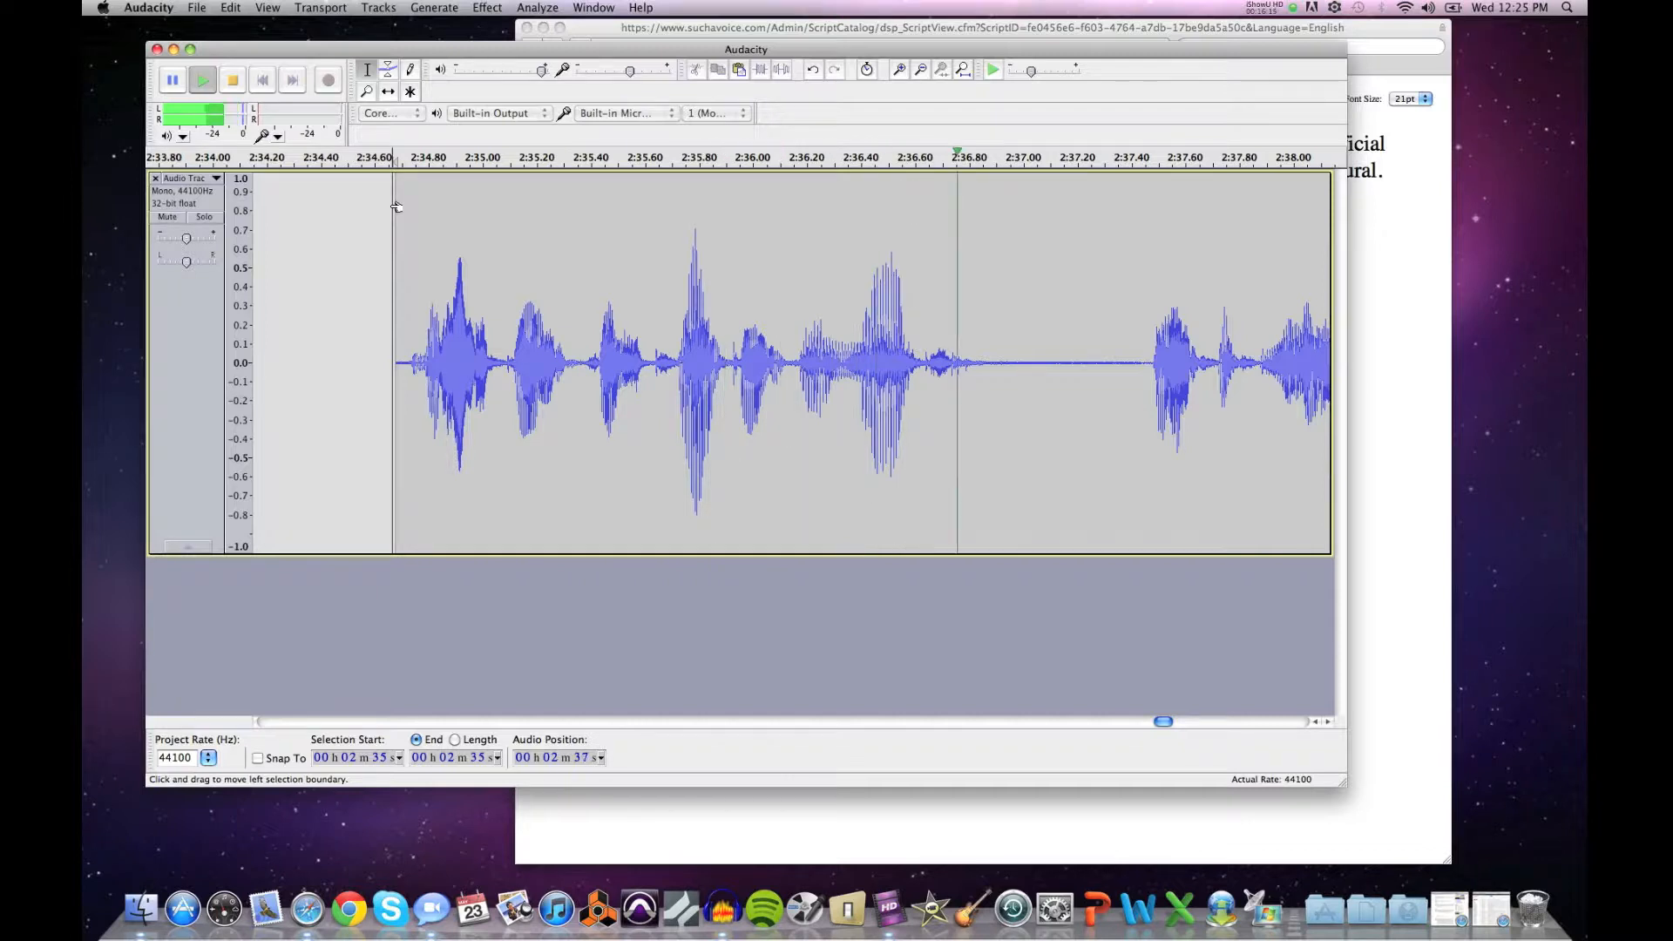
{"action": "key", "text": "space"}
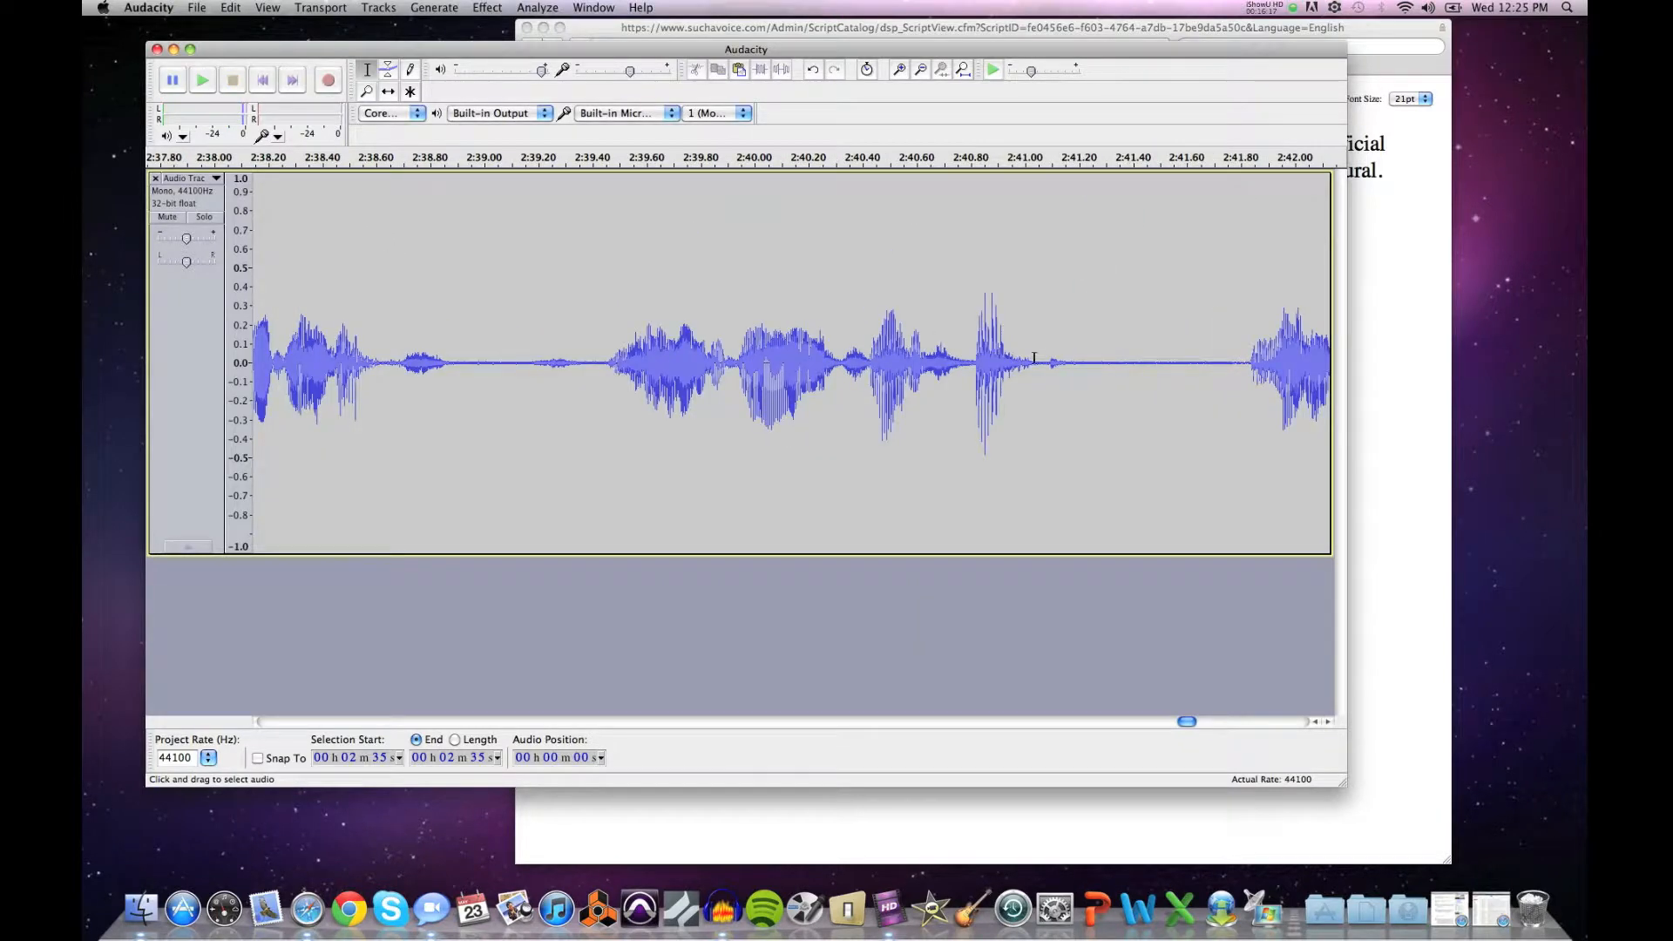
Step: With the whole third clip in view, play its first phrase from about 2:34.5 up to the following pause
{"action": "left_click", "coordinate": [366, 91]}
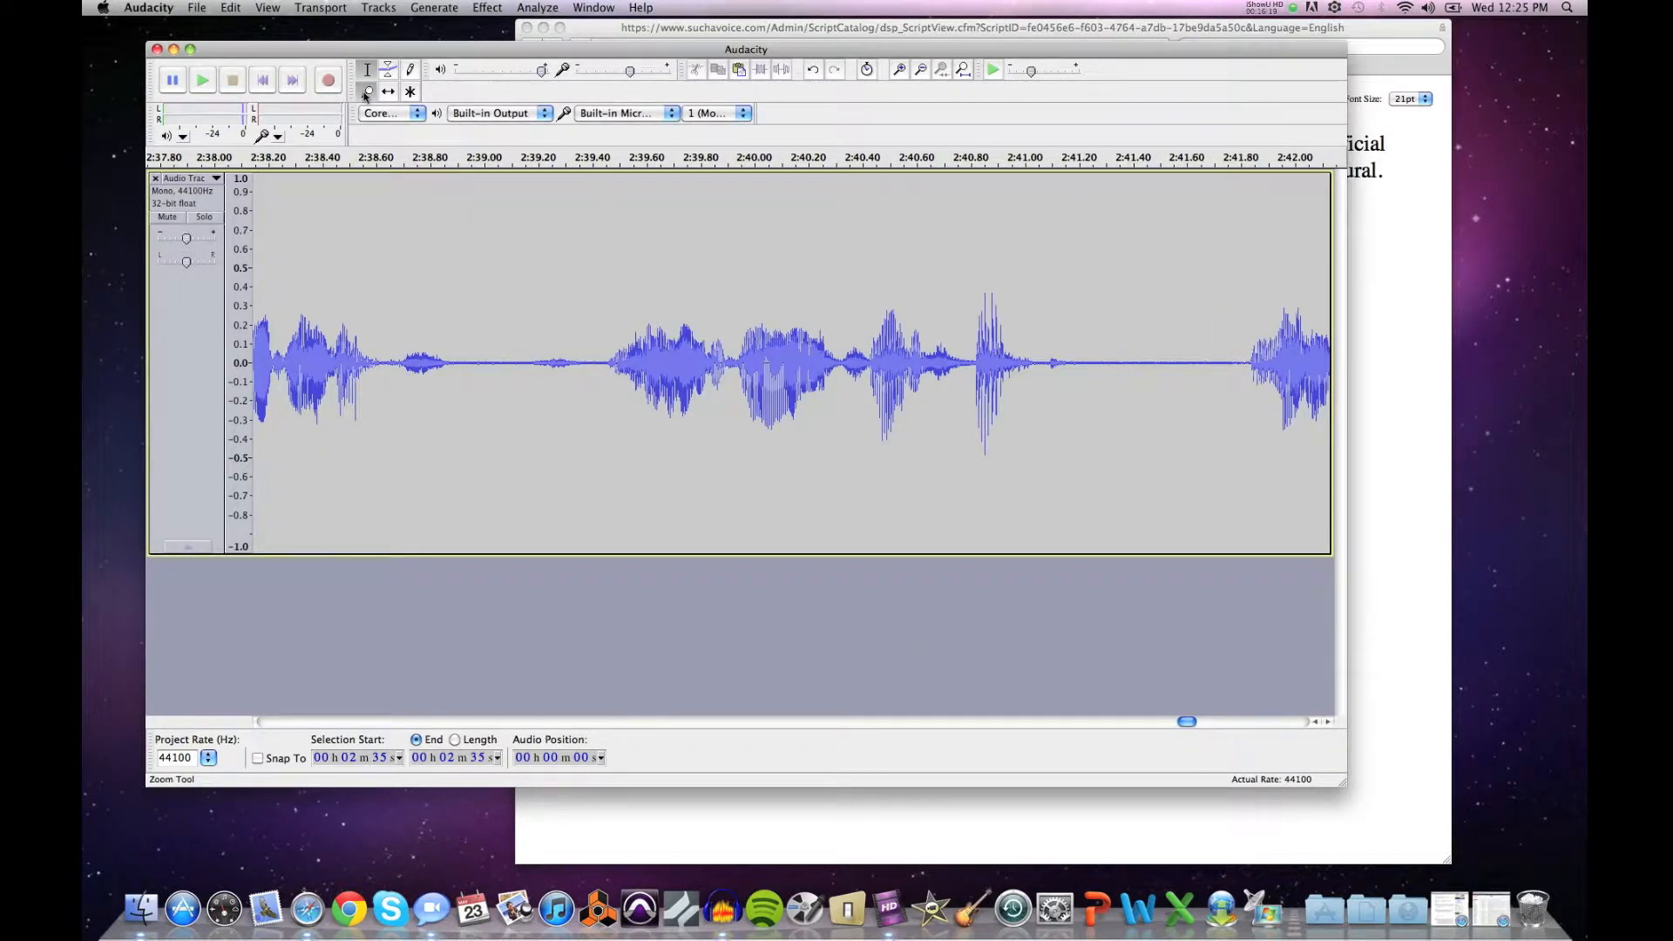
{"action": "left_click", "coordinate": [477, 228], "text": "shift"}
{"action": "left_click", "coordinate": [478, 228], "text": "shift"}
{"action": "left_click", "coordinate": [477, 228], "text": "shift"}
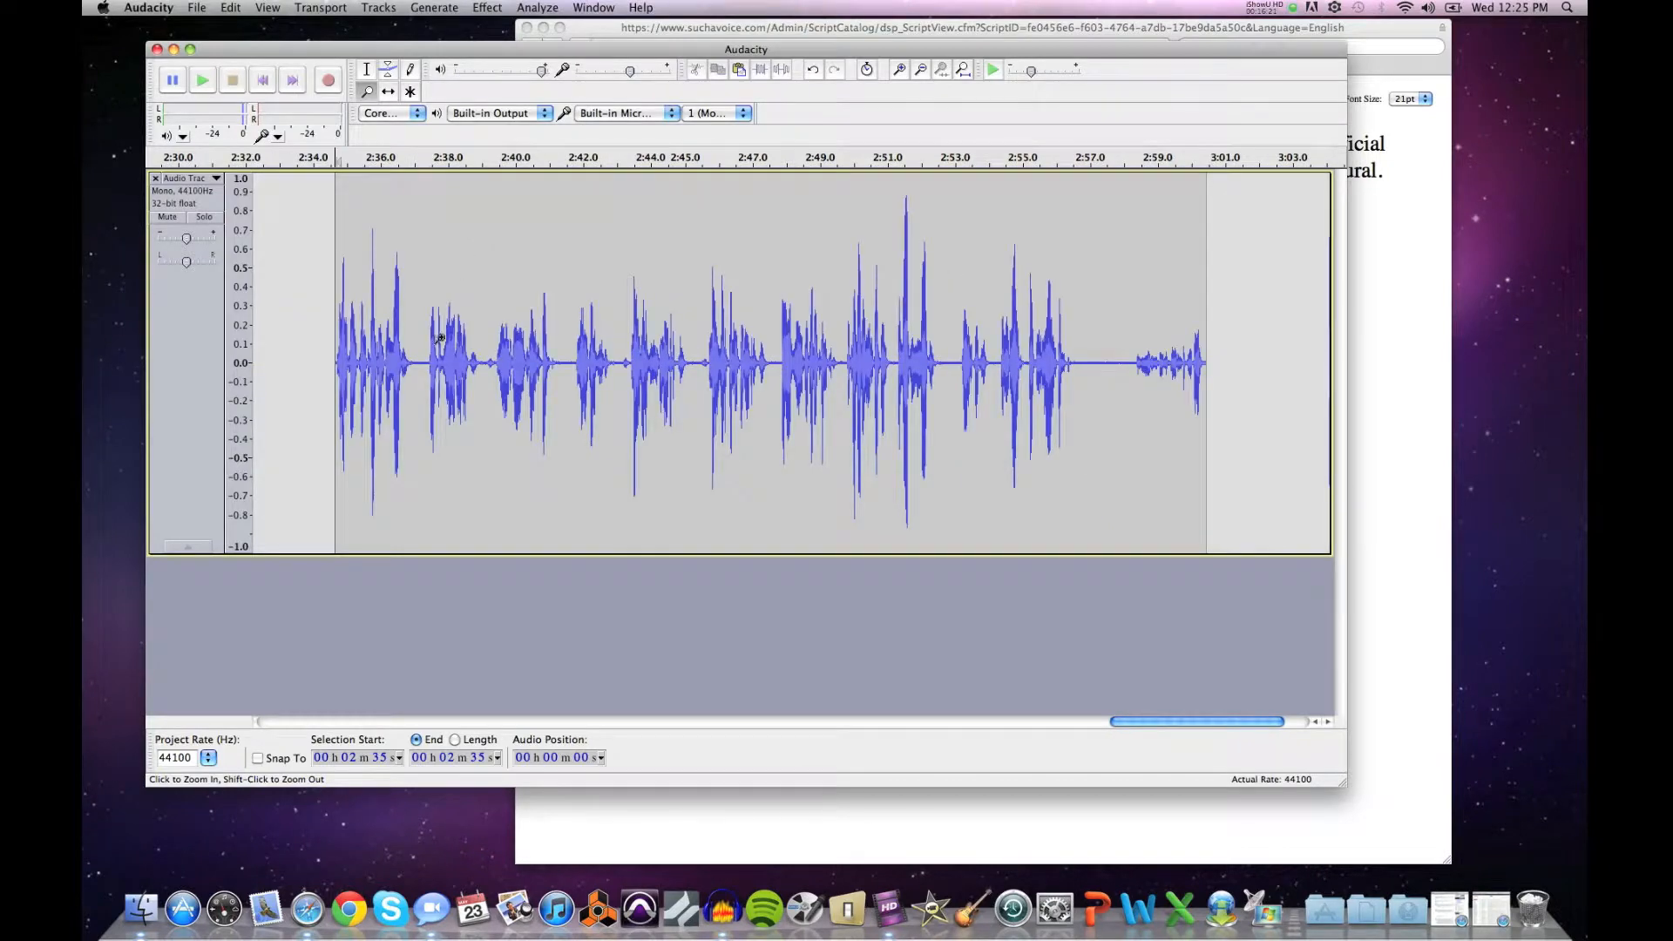
{"action": "key", "text": "F1"}
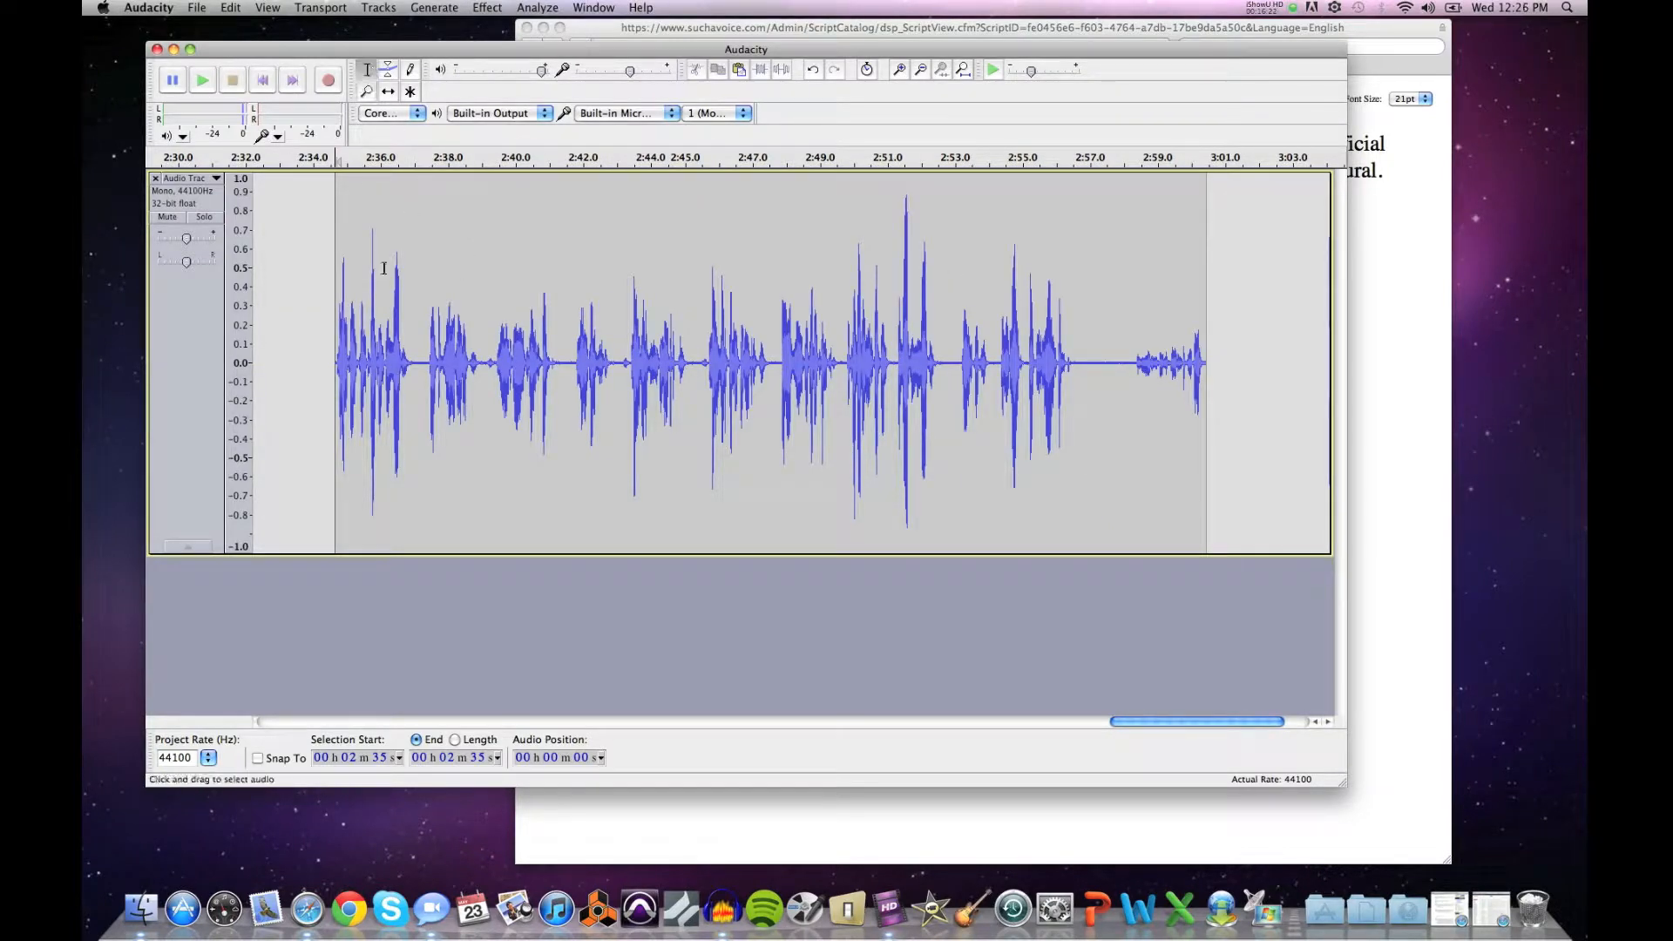
{"action": "left_click", "coordinate": [331, 334]}
{"action": "key", "text": "space"}
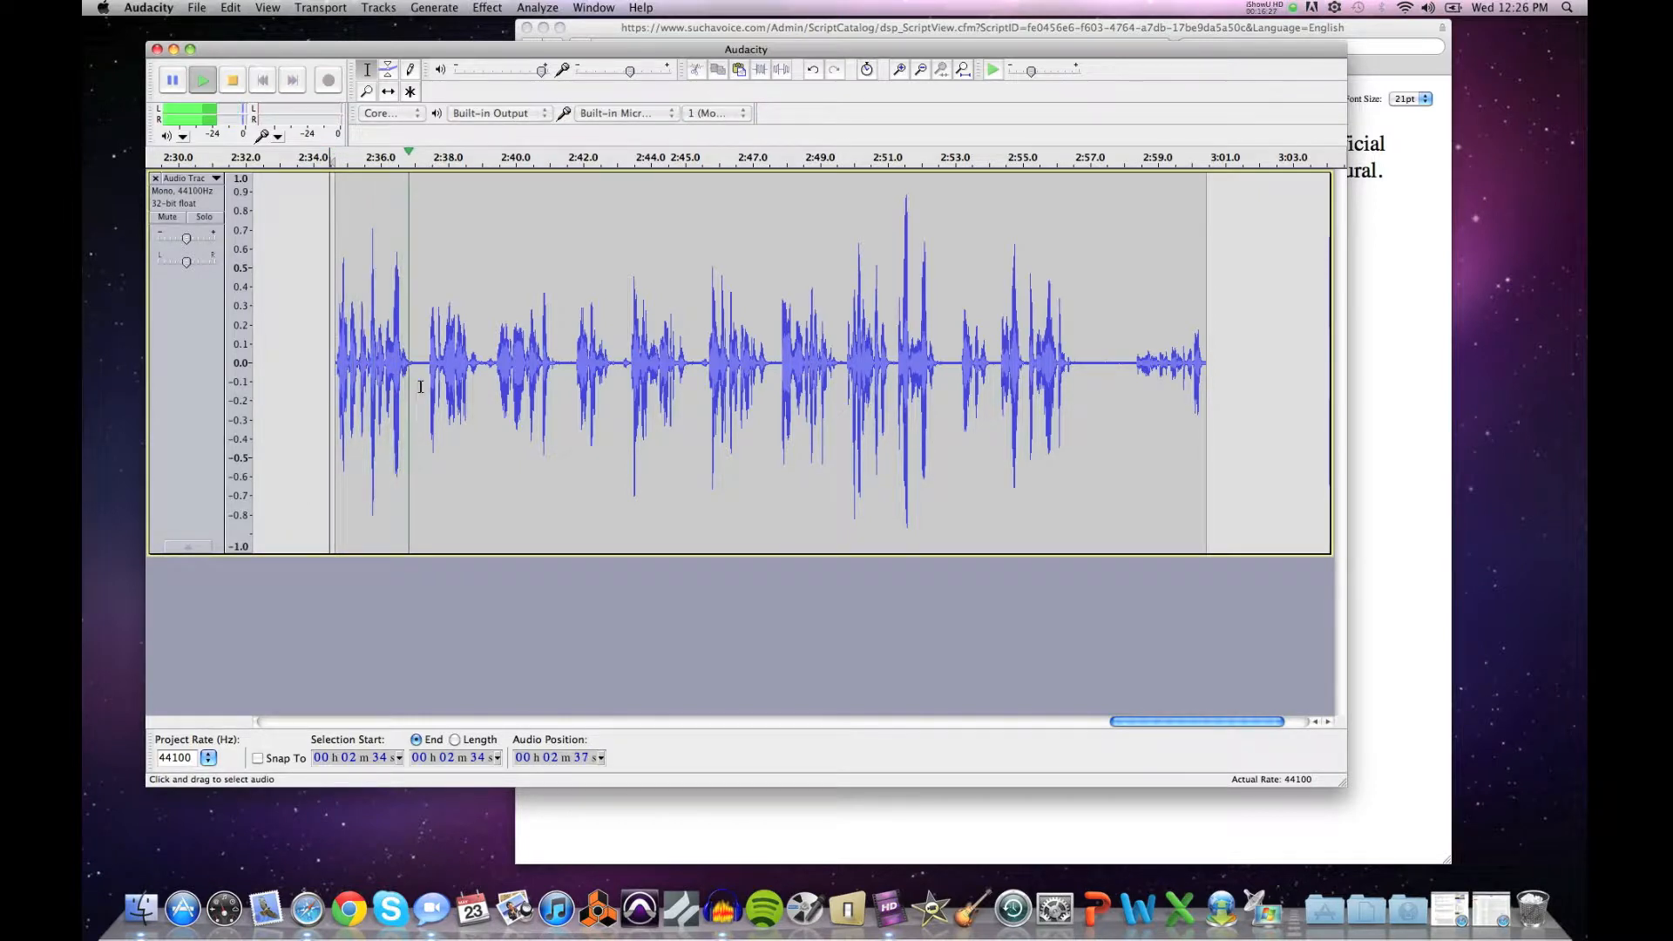
{"action": "key", "text": "space"}
Step: Select the pause after the third clip's first phrase up close, from about 2:36.85 to 2:37.5
{"action": "left_click_drag", "start_coordinate": [416, 375], "coordinate": [426, 364]}
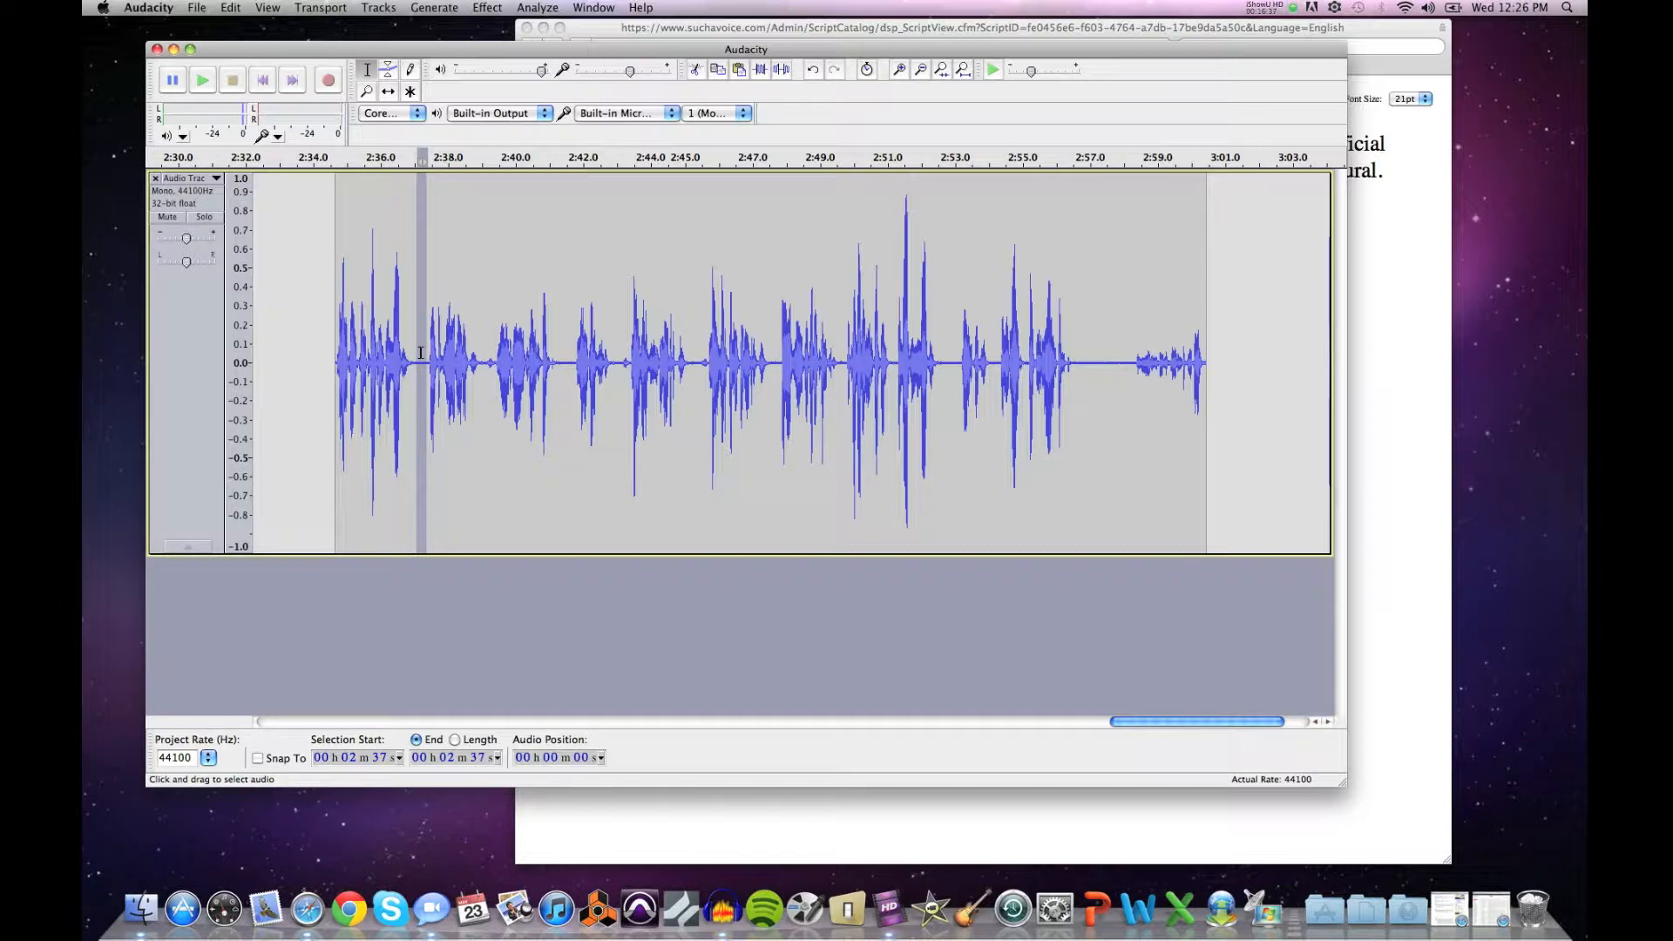
{"action": "left_click", "coordinate": [367, 91]}
{"action": "left_click", "coordinate": [415, 217]}
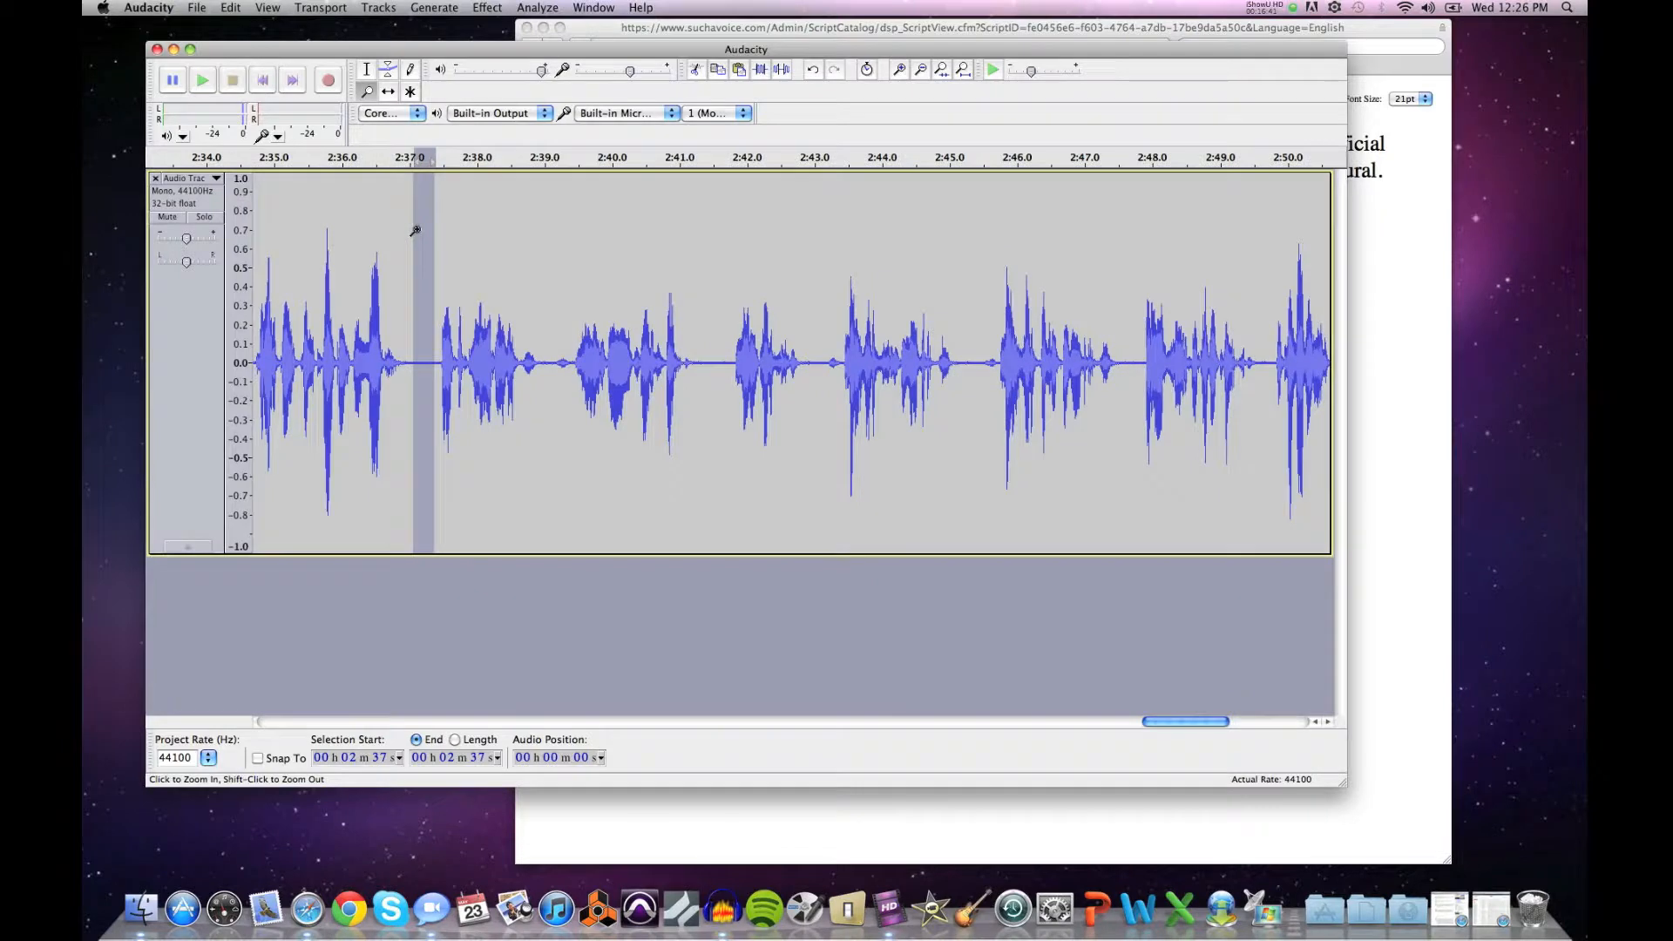
{"action": "left_click", "coordinate": [414, 218]}
{"action": "left_click", "coordinate": [415, 220]}
{"action": "left_click", "coordinate": [367, 71]}
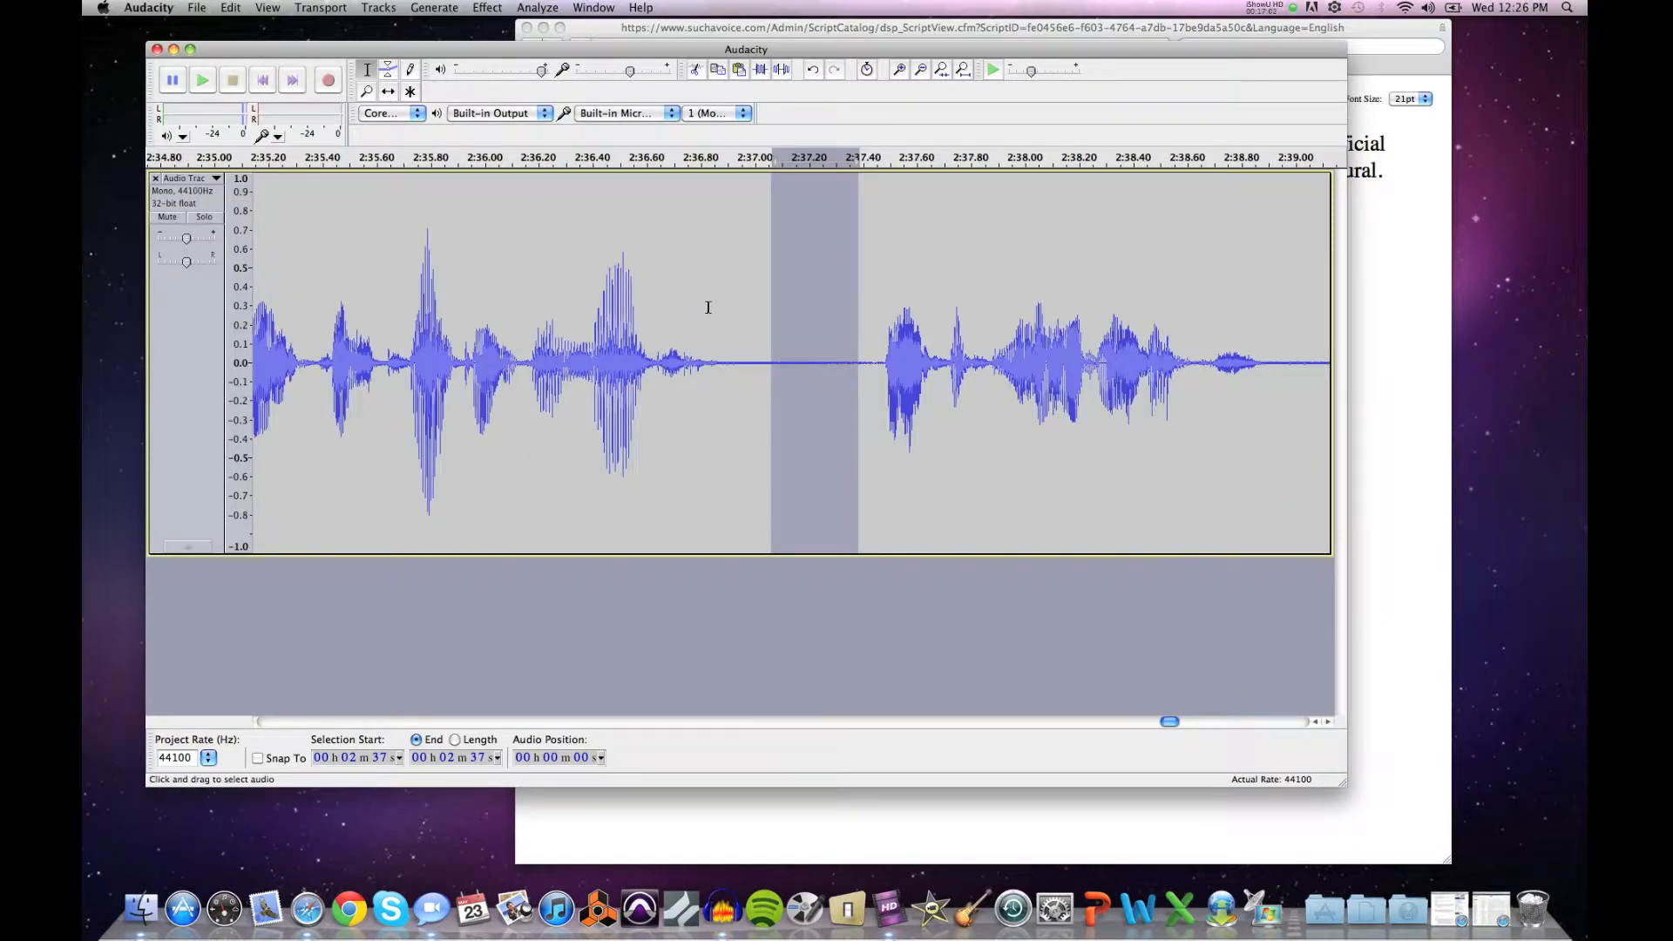
{"action": "left_click_drag", "start_coordinate": [710, 306], "coordinate": [877, 319]}
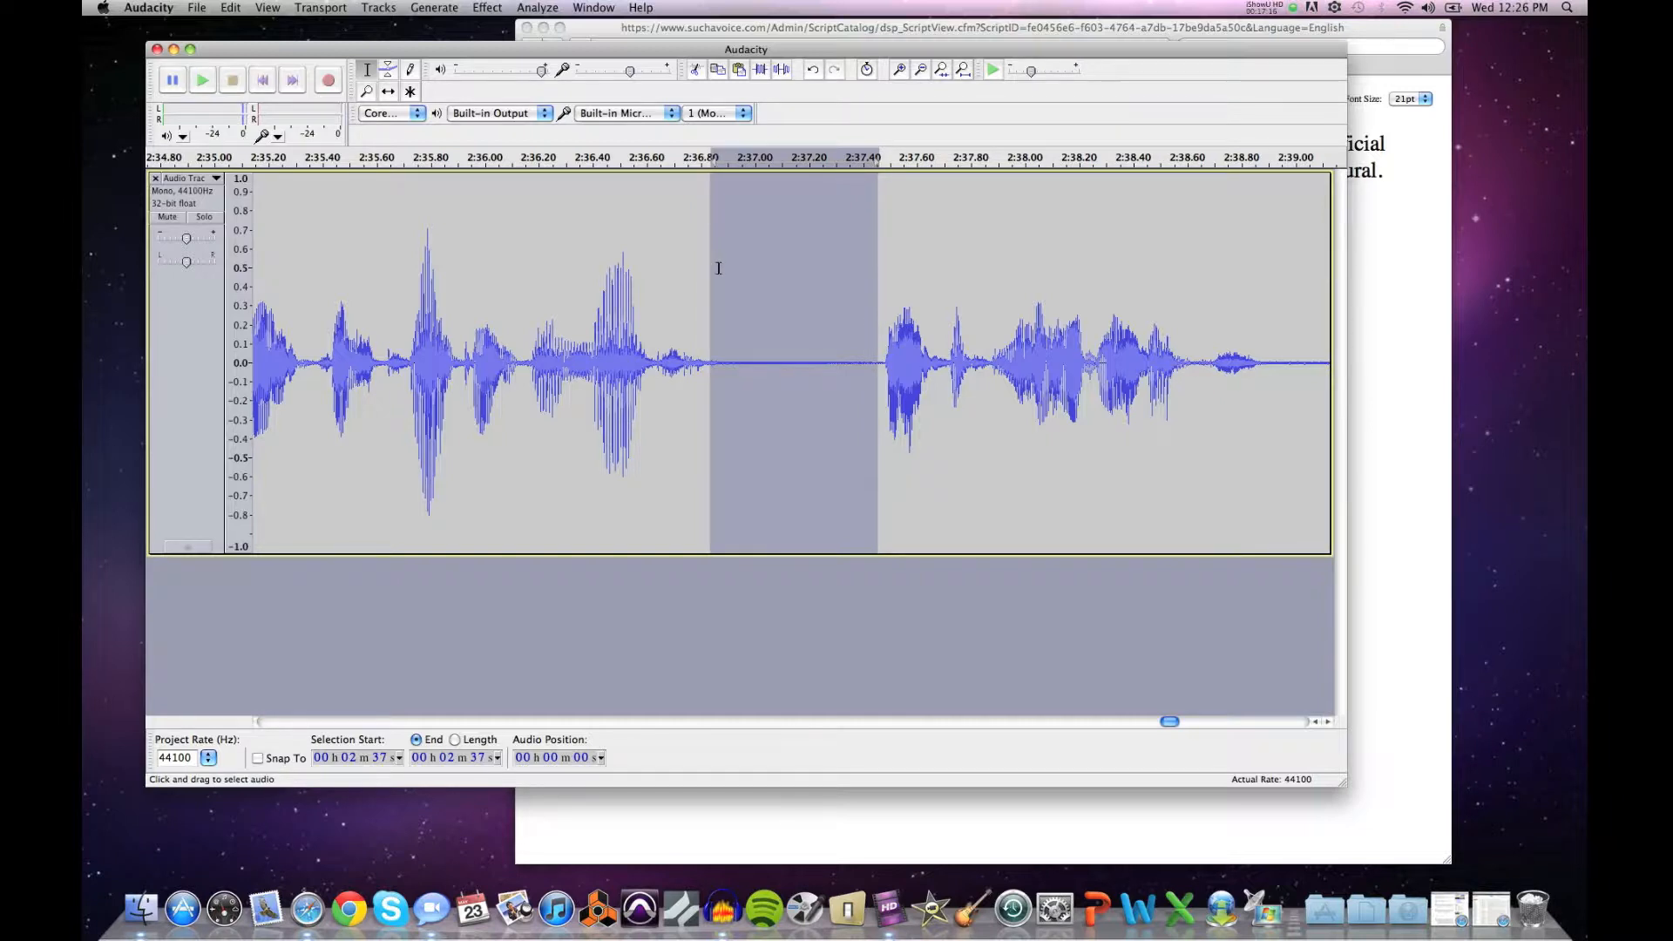
{"action": "left_click_drag", "start_coordinate": [714, 269], "coordinate": [880, 296]}
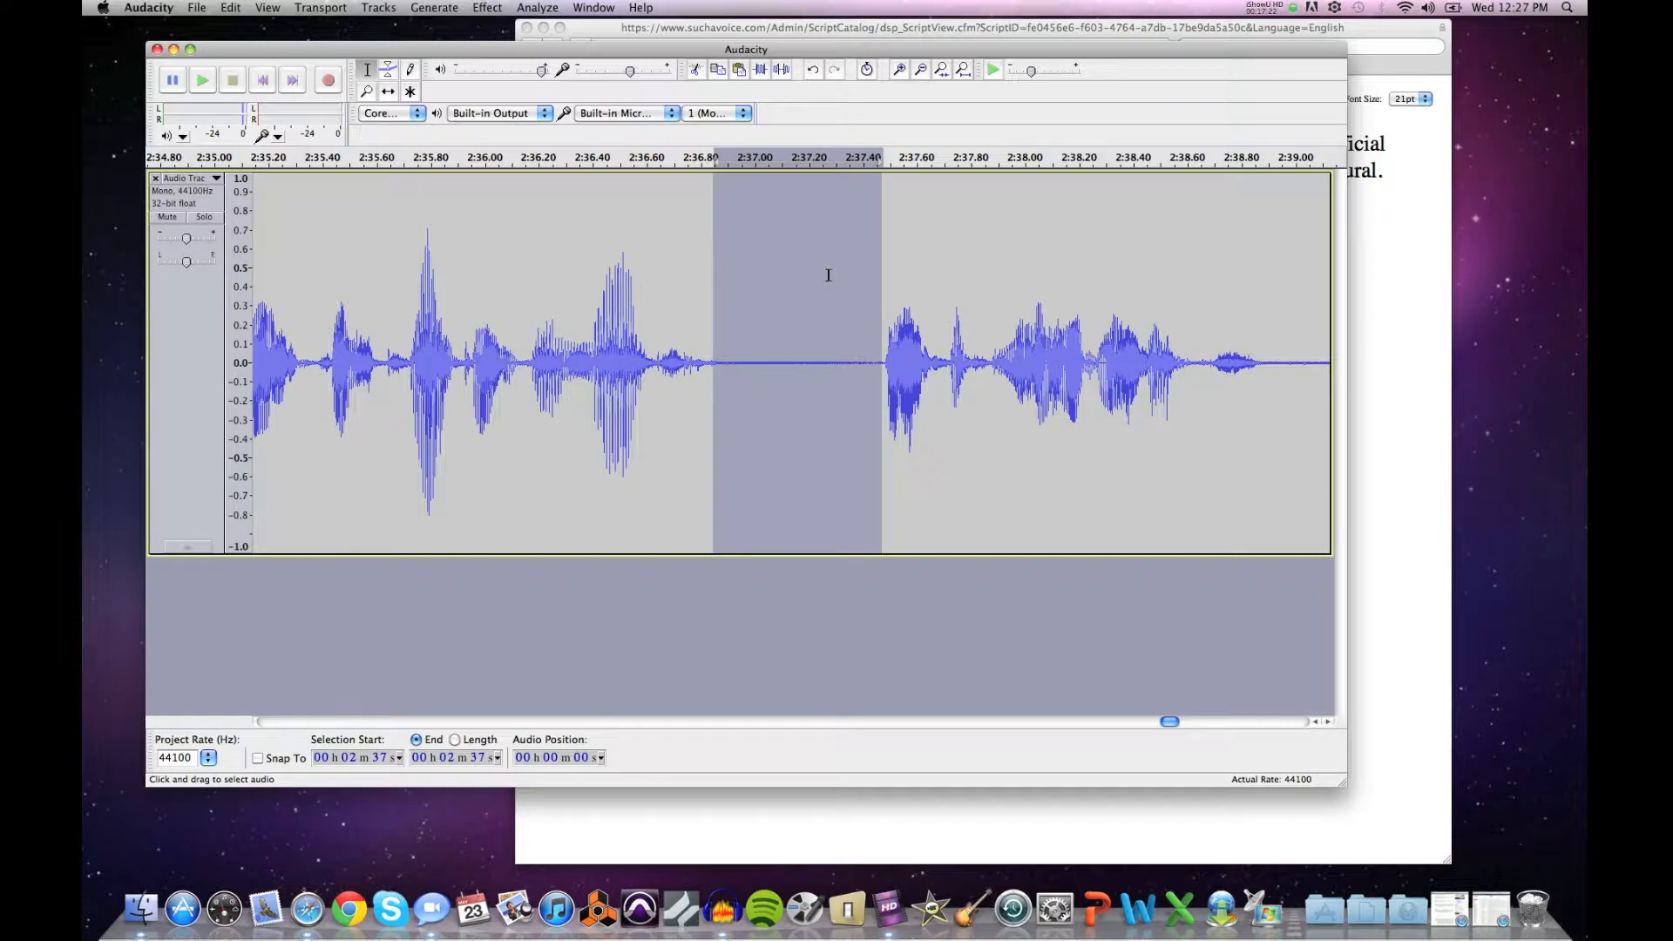
Step: Loop-play the selected pause after the first phrase, then stop playback
{"action": "key", "text": "shift"}
{"action": "key", "text": "shift"}
{"action": "key", "text": "shift+space"}
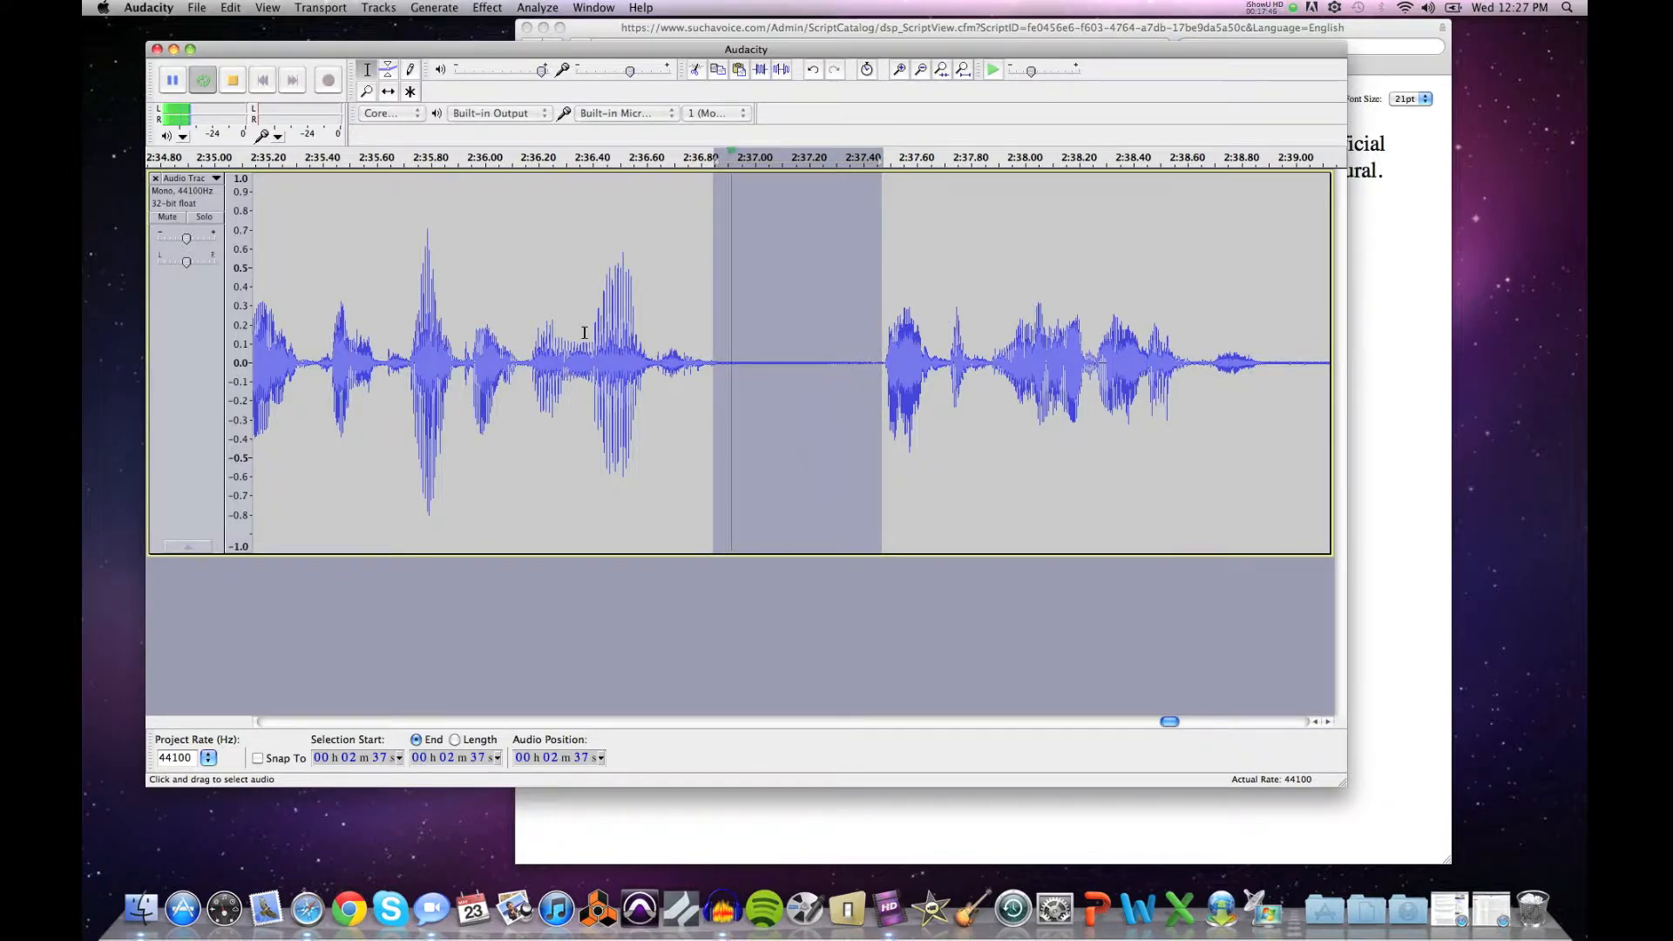
{"action": "left_click", "coordinate": [235, 80]}
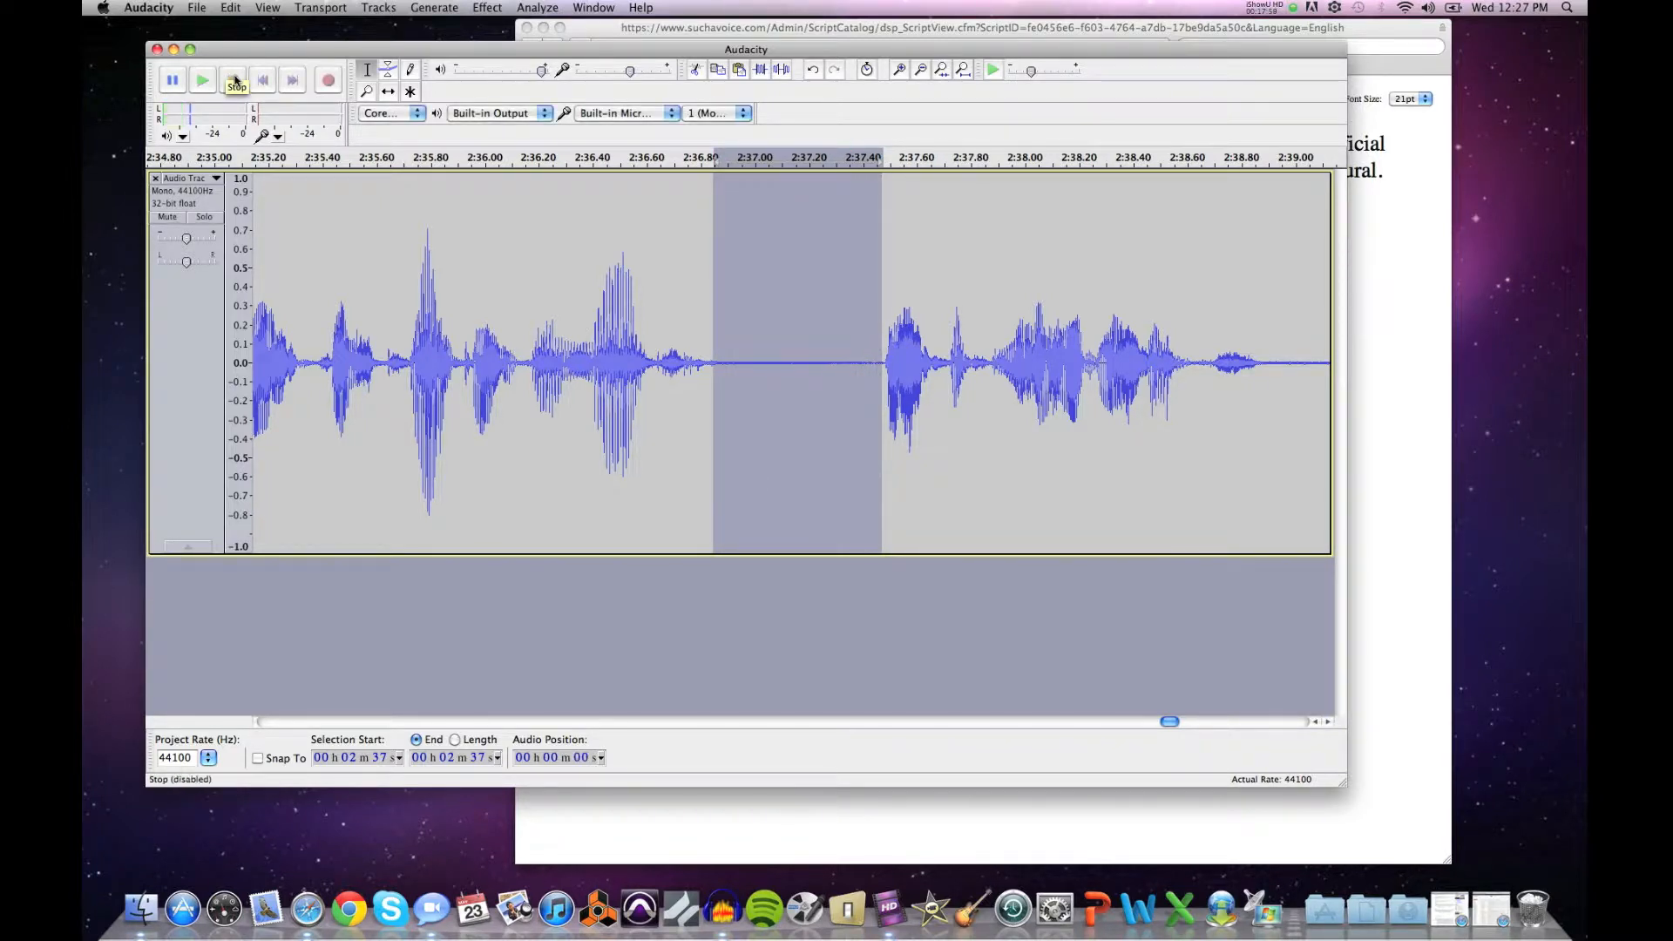
Step: Split off and delete the selected pause, about 2:36.9–2:37.4, leaving an empty gap of about 0.13 s before the following audio
{"action": "left_click", "coordinate": [232, 8]}
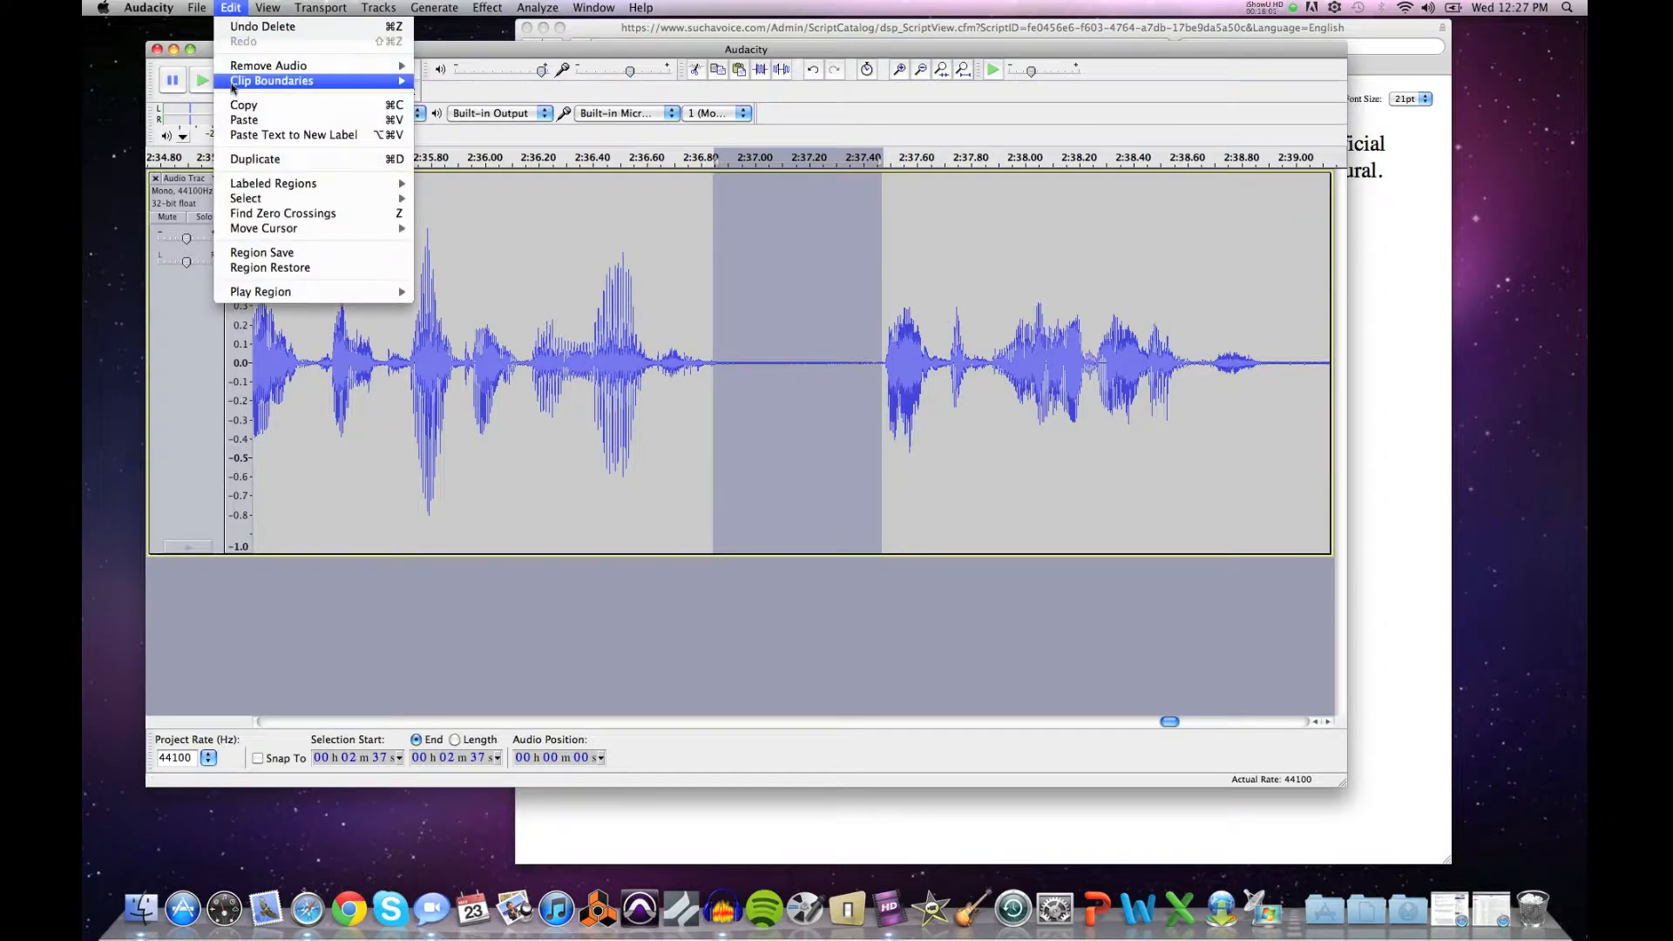
{"action": "mouse_move", "coordinate": [233, 87]}
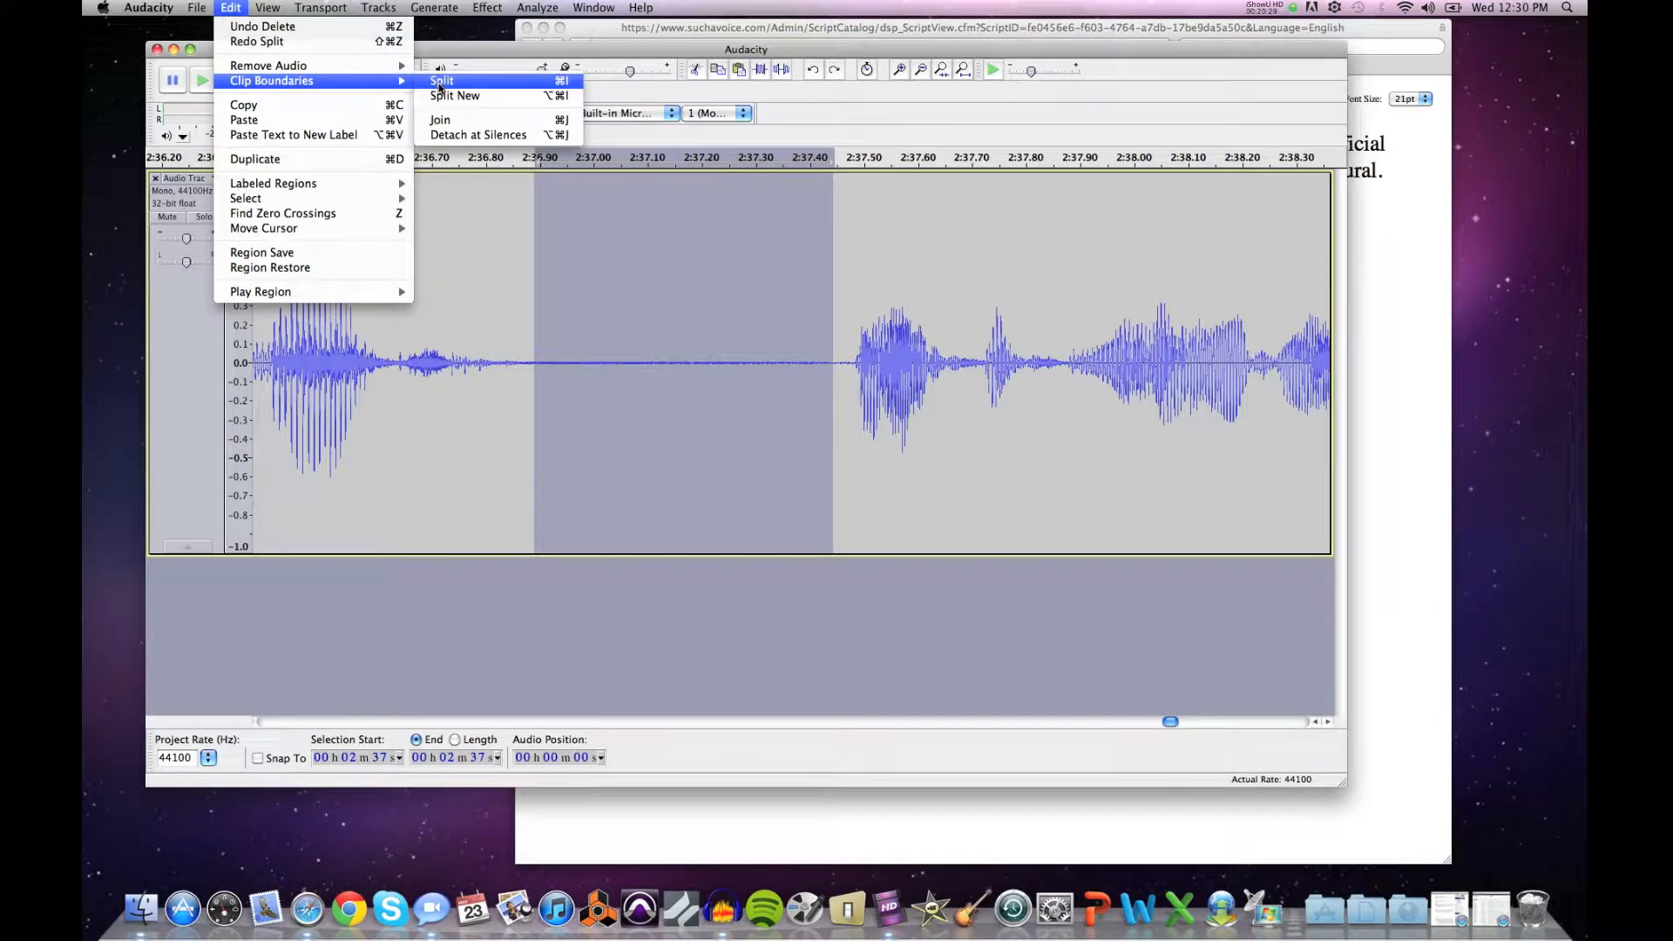
{"action": "left_click", "coordinate": [440, 82]}
{"action": "left_click", "coordinate": [389, 91]}
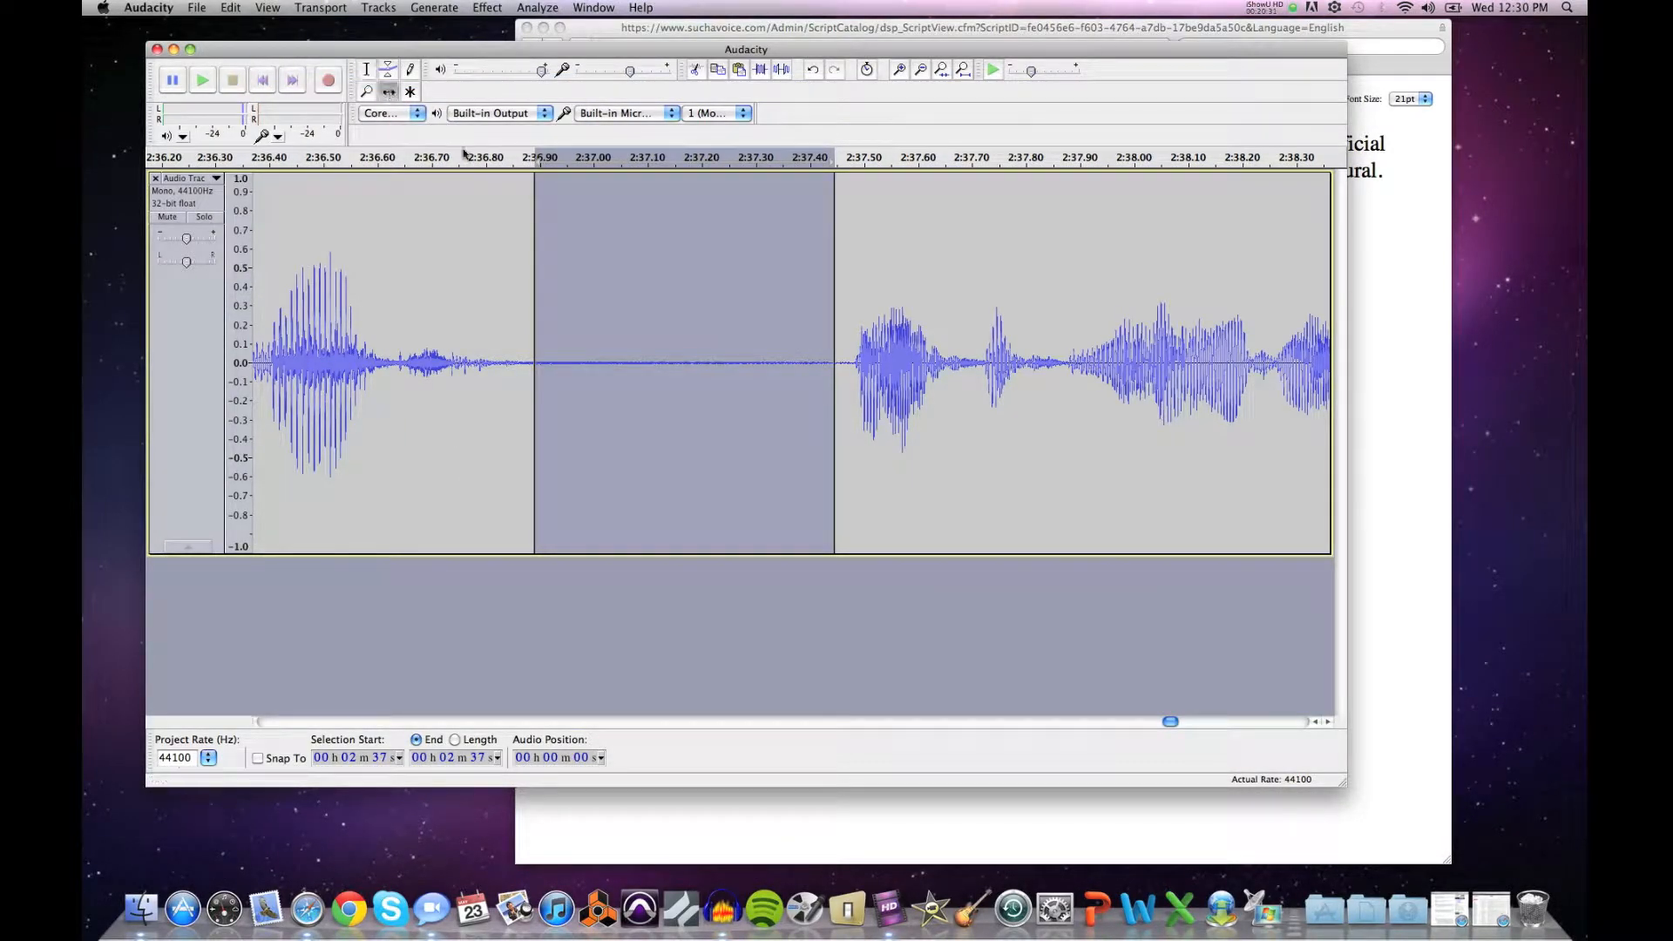
{"action": "left_click_drag", "start_coordinate": [906, 434], "coordinate": [975, 428]}
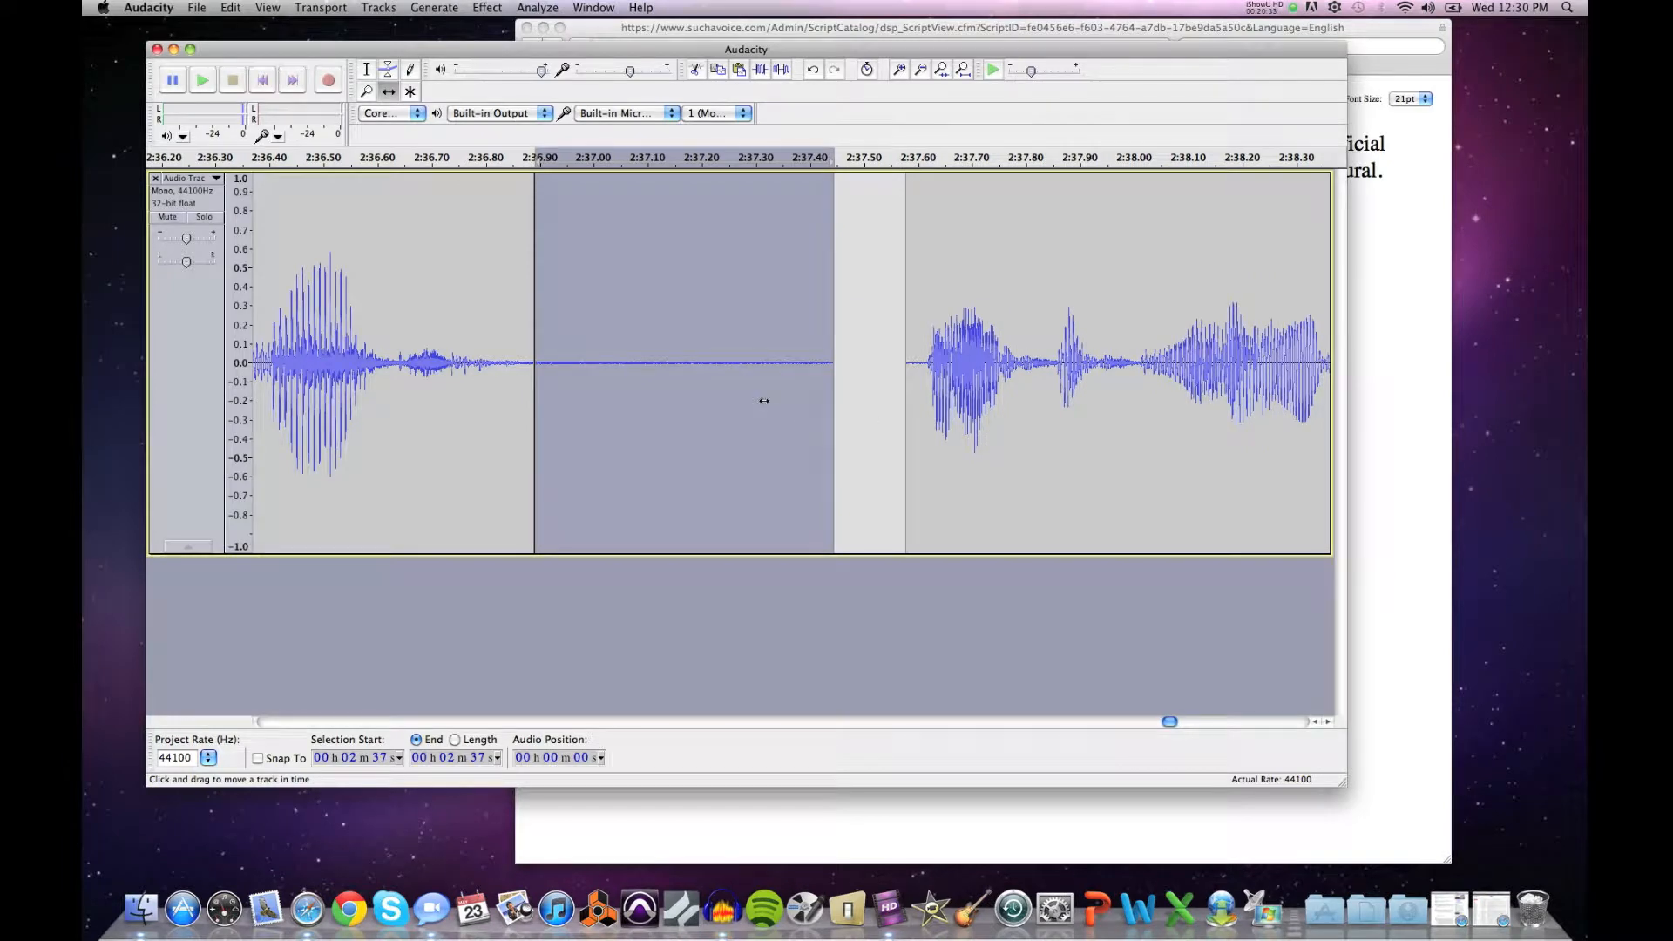
{"action": "key", "text": "Delete"}
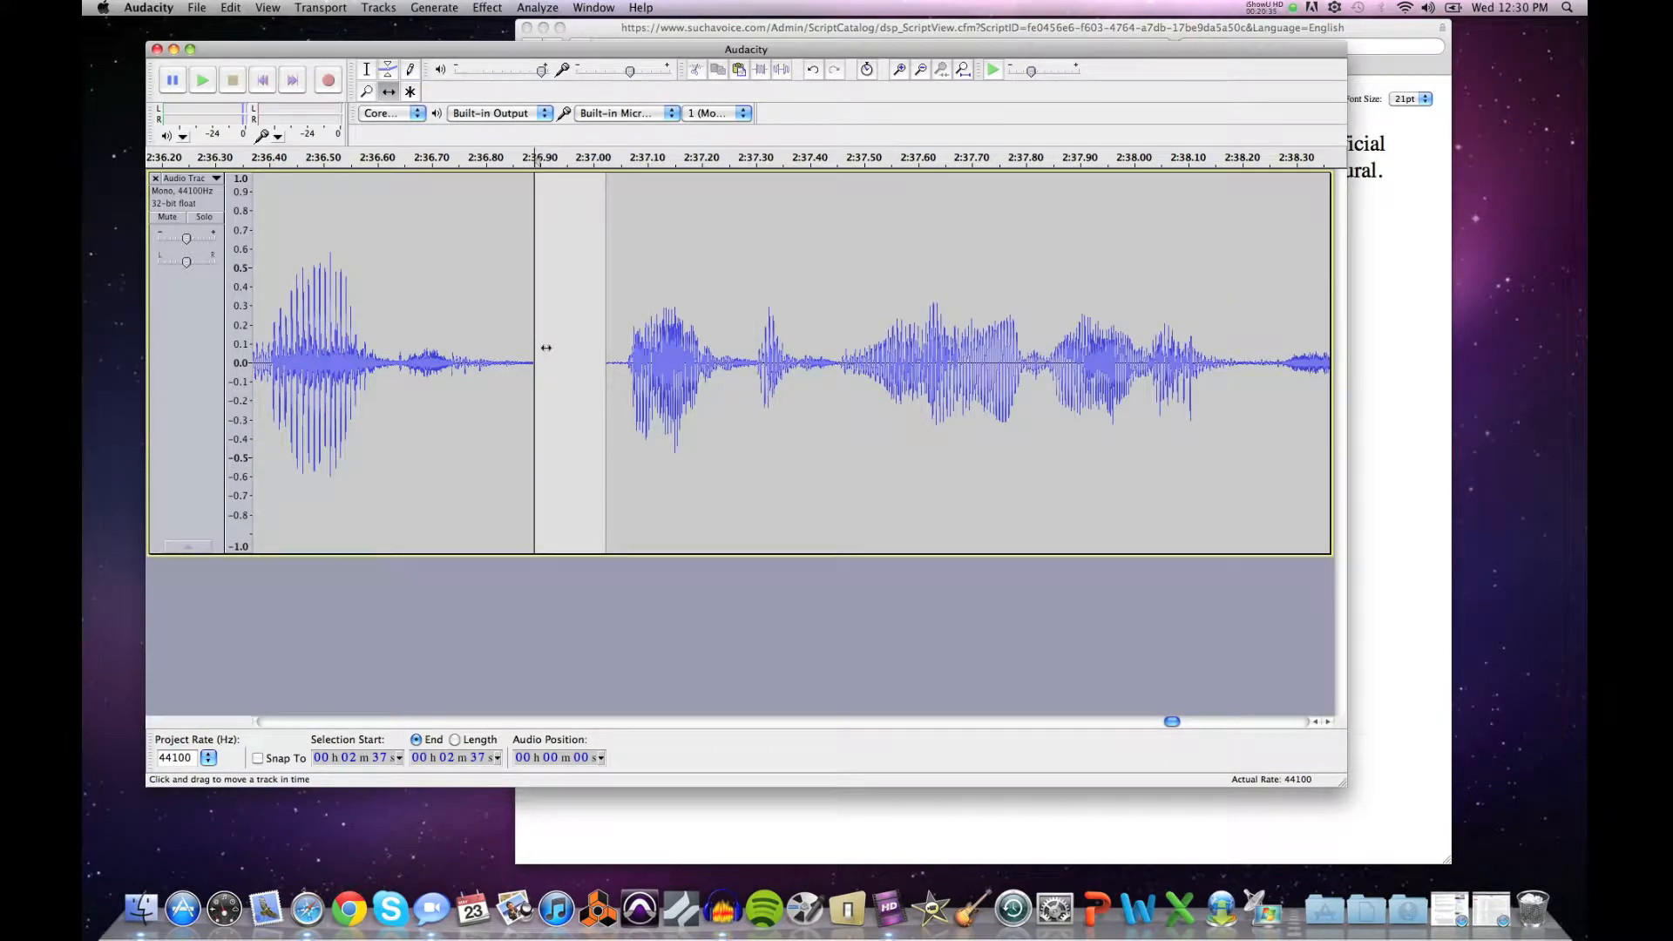
Step: With the whole take in view, play from about 2:34.6 across the shortened gap into the second phrase
{"action": "left_click", "coordinate": [366, 91]}
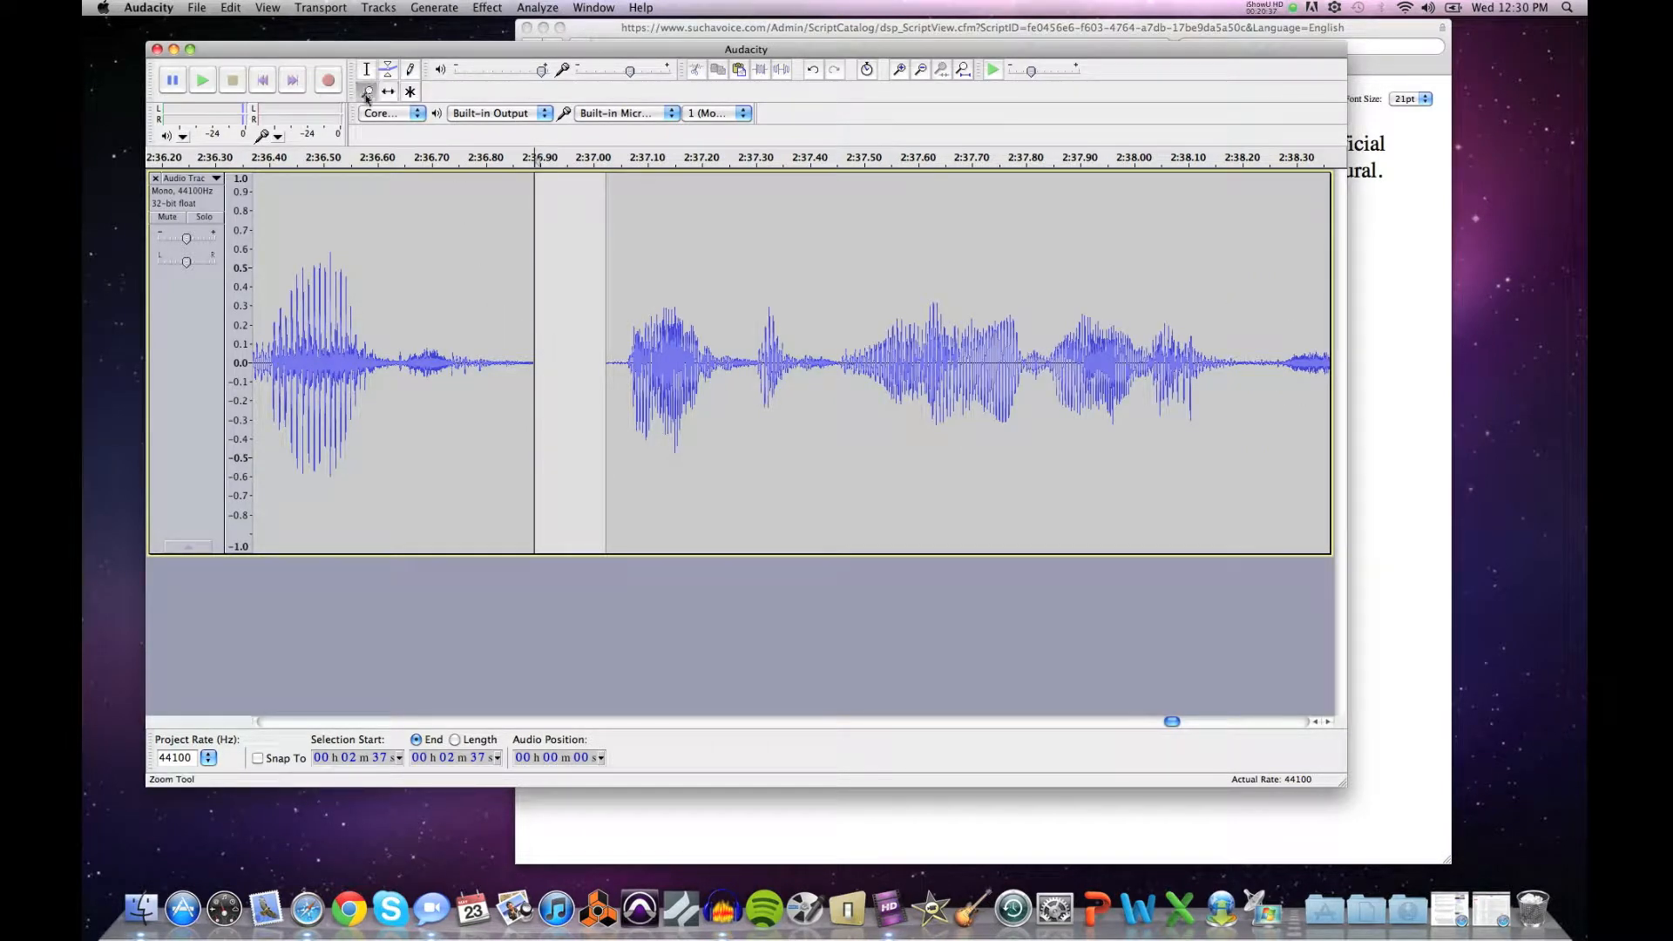
{"action": "left_click", "coordinate": [442, 289], "text": "shift"}
{"action": "left_click", "coordinate": [442, 289], "text": "shift"}
{"action": "left_click", "coordinate": [442, 289], "text": "shift"}
{"action": "left_click", "coordinate": [442, 289], "text": "shift"}
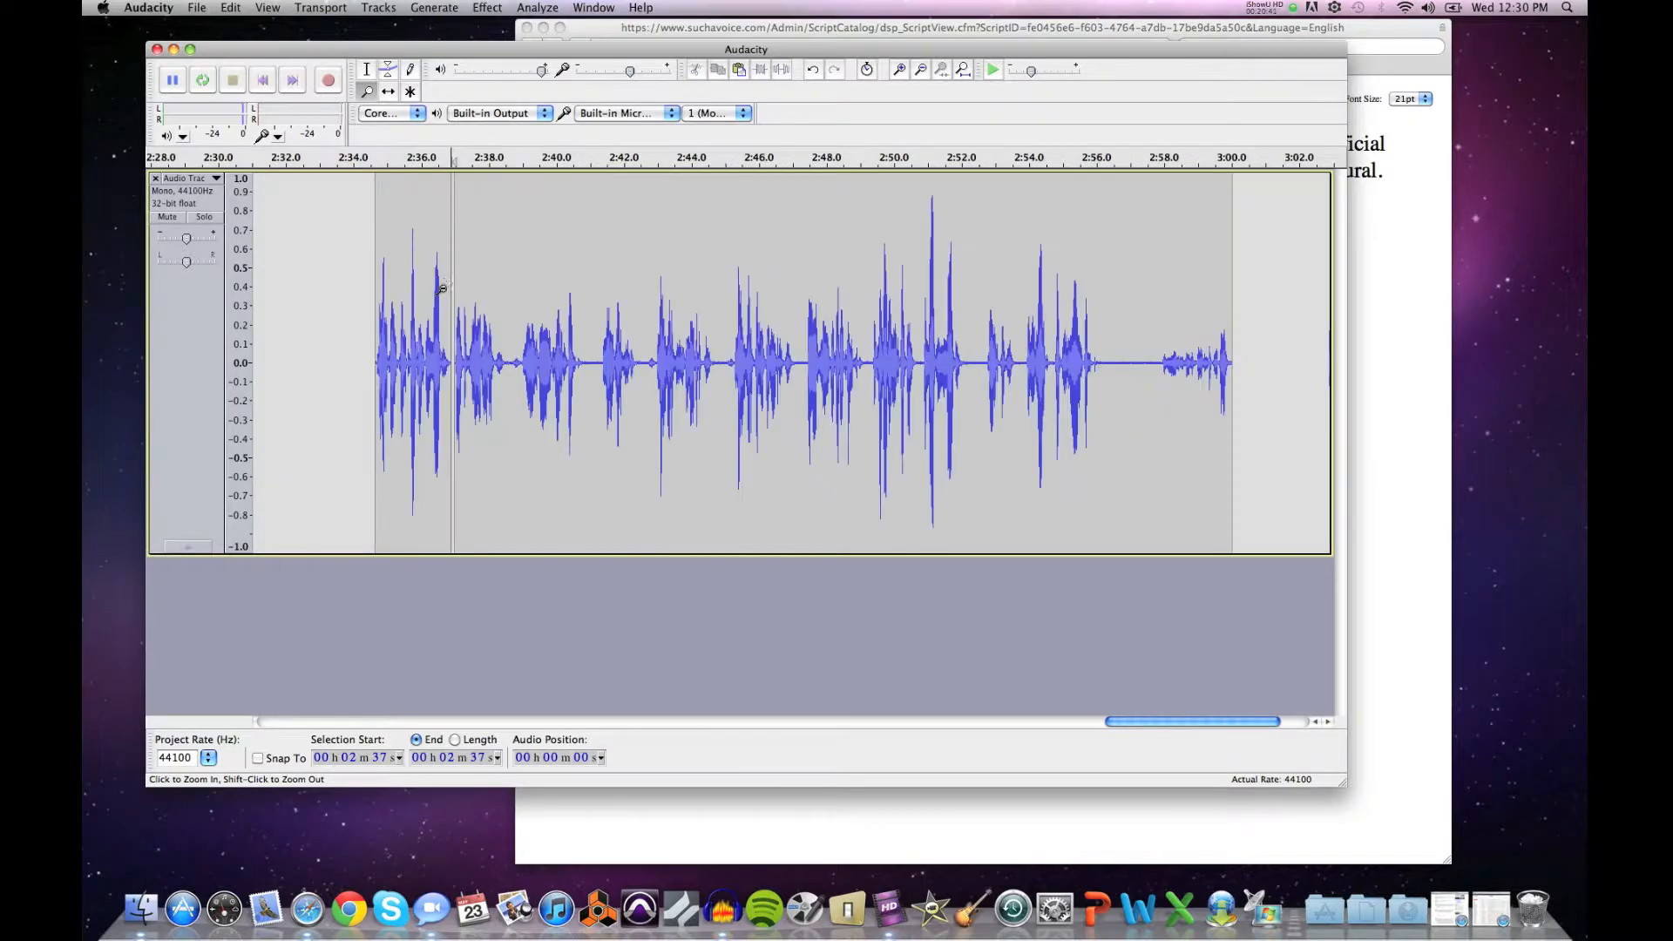
{"action": "left_click", "coordinate": [367, 73]}
{"action": "left_click", "coordinate": [373, 236]}
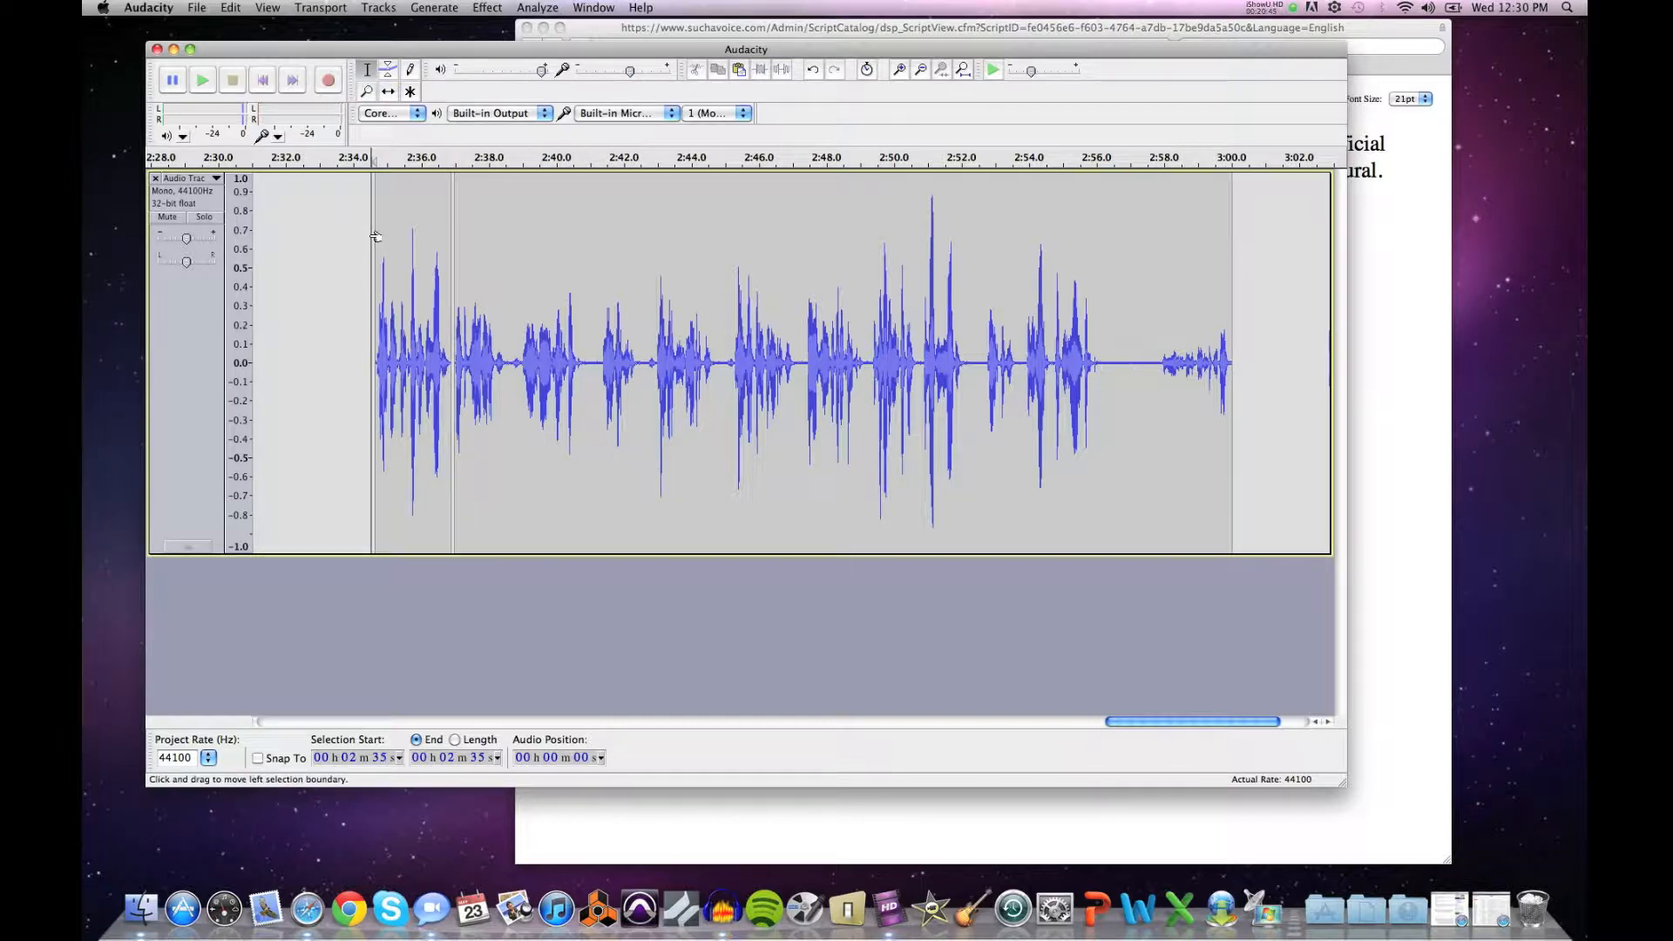
{"action": "key", "text": "space"}
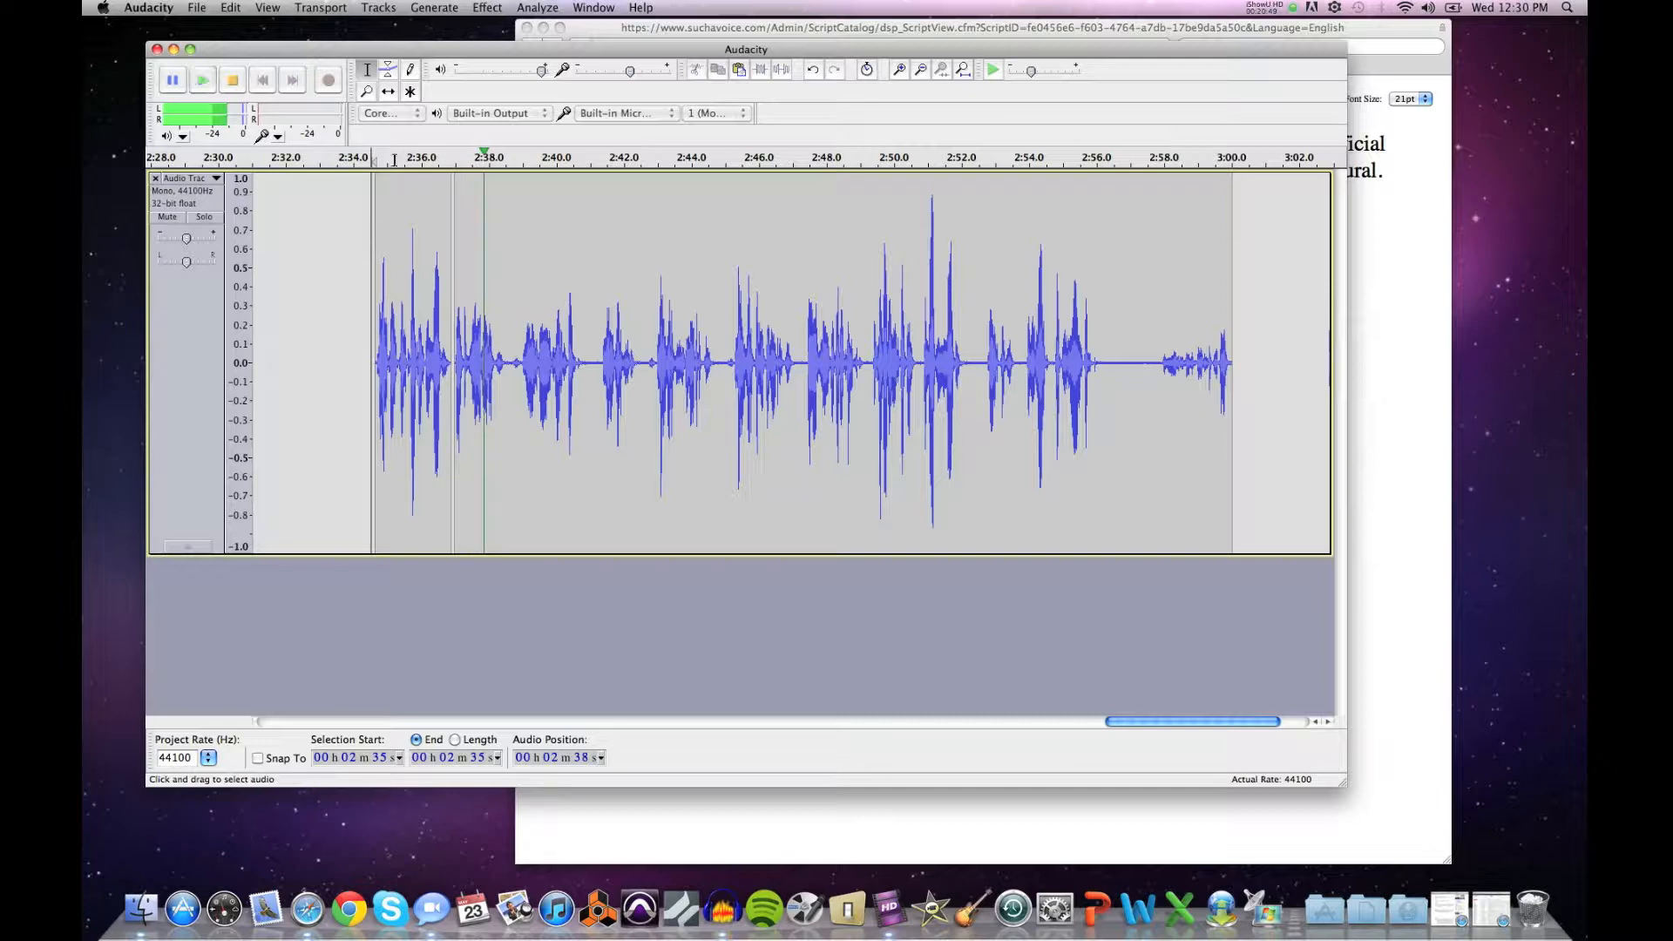
{"action": "key", "text": "space"}
Step: Try a wider gap by shifting the second phrase's clip to start at about 2:37.4, and play across it
{"action": "left_click", "coordinate": [389, 91]}
{"action": "left_click_drag", "start_coordinate": [479, 349], "coordinate": [492, 350]}
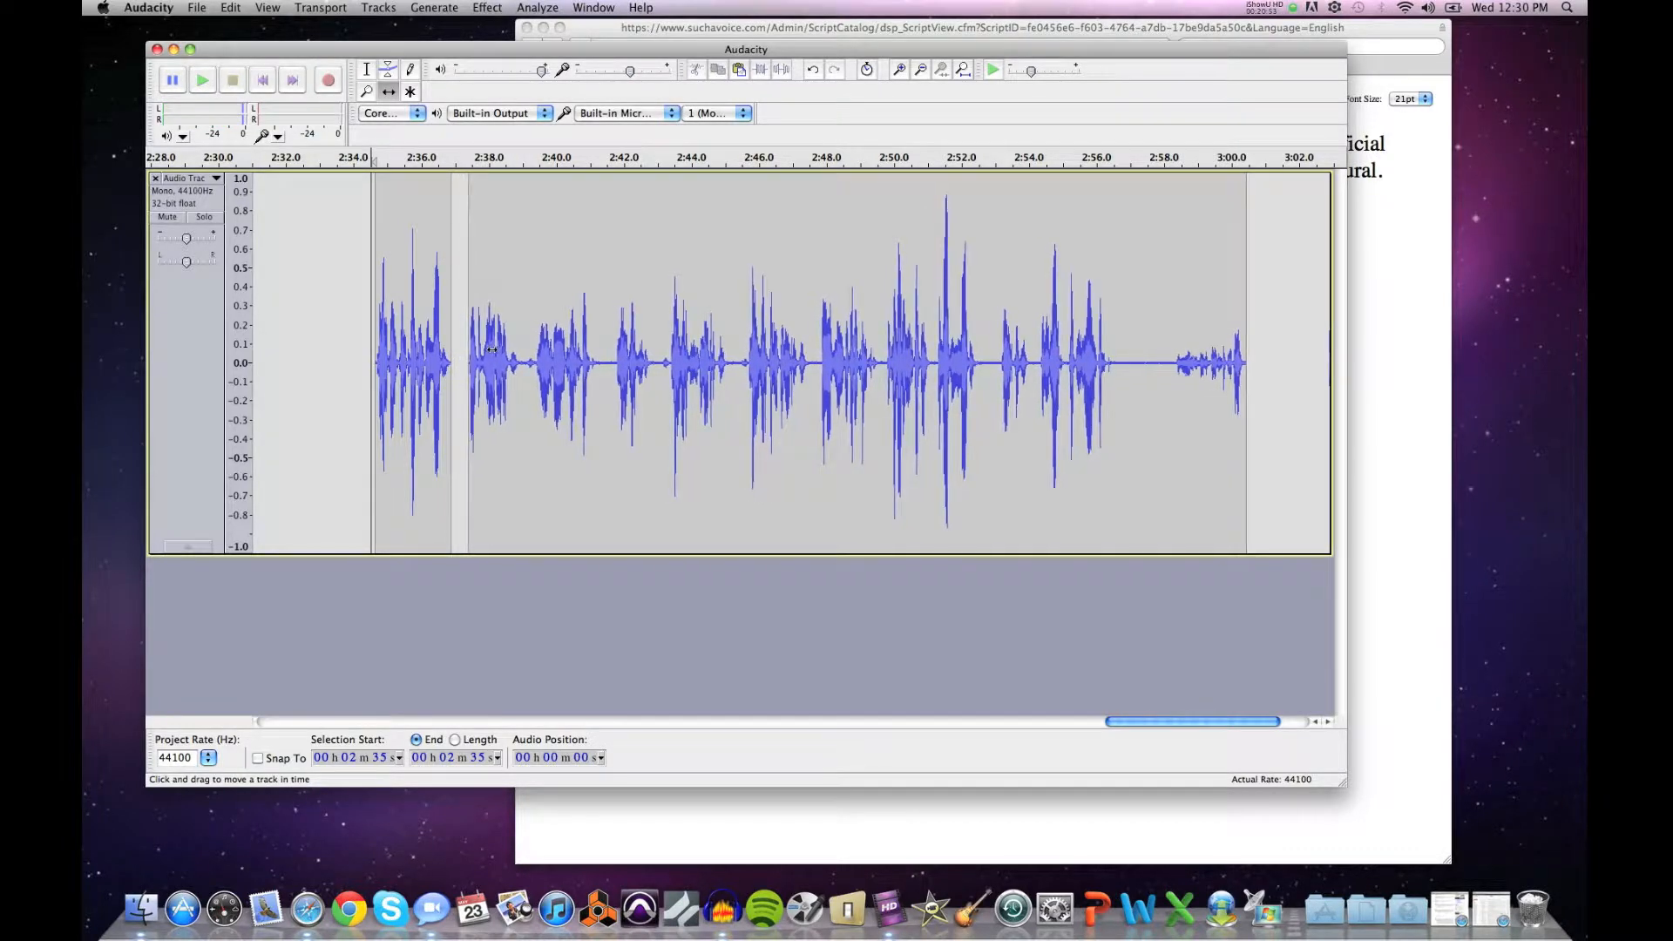
{"action": "left_click", "coordinate": [366, 69]}
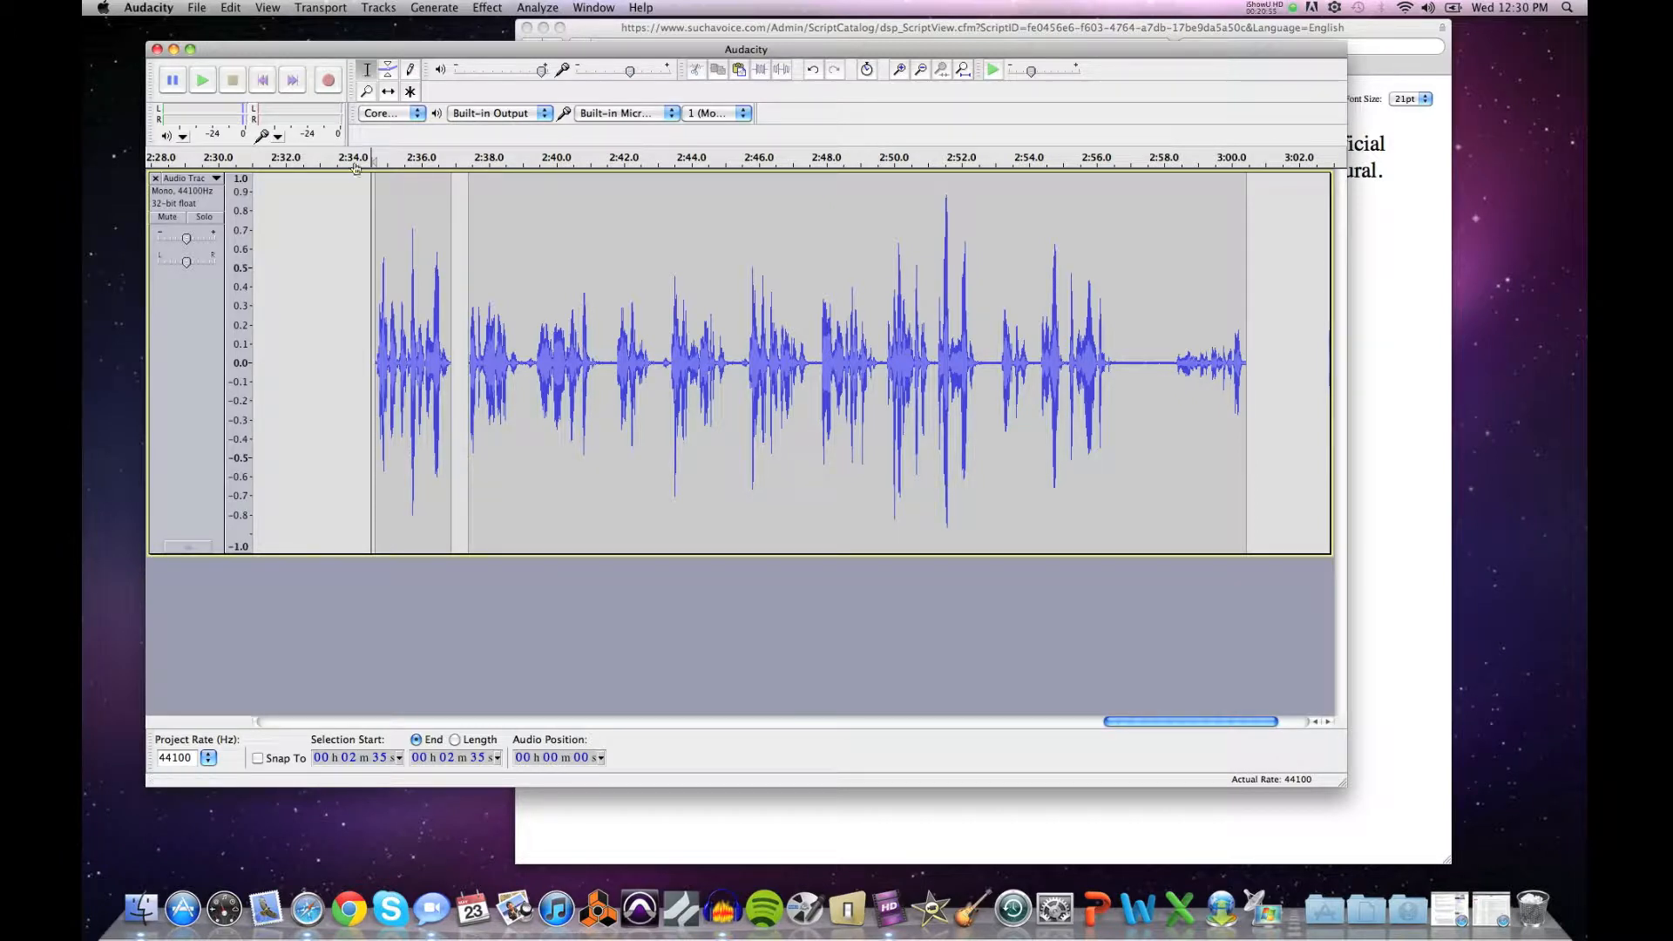
{"action": "left_click", "coordinate": [362, 216]}
{"action": "key", "text": "space"}
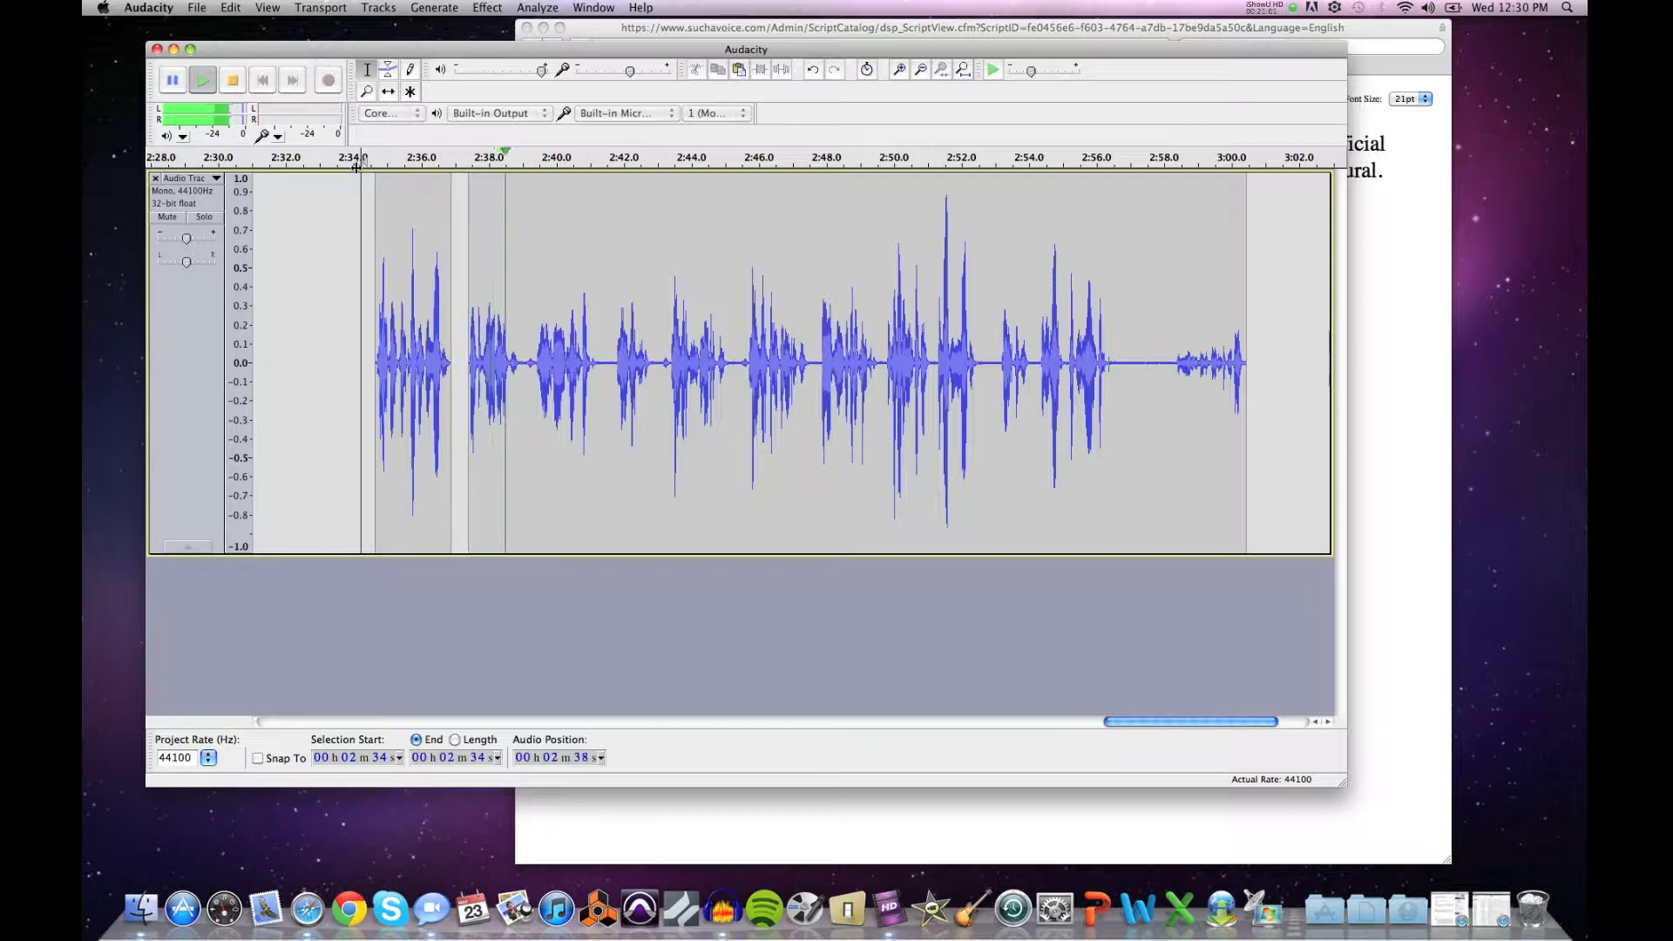
{"action": "key", "text": "space"}
Step: Shift the second phrase's clip earlier to start at about 2:37.1, and play across the gap from about 2:34.4
{"action": "left_click", "coordinate": [388, 92]}
{"action": "left_click_drag", "start_coordinate": [560, 371], "coordinate": [551, 372]}
{"action": "left_click", "coordinate": [367, 70]}
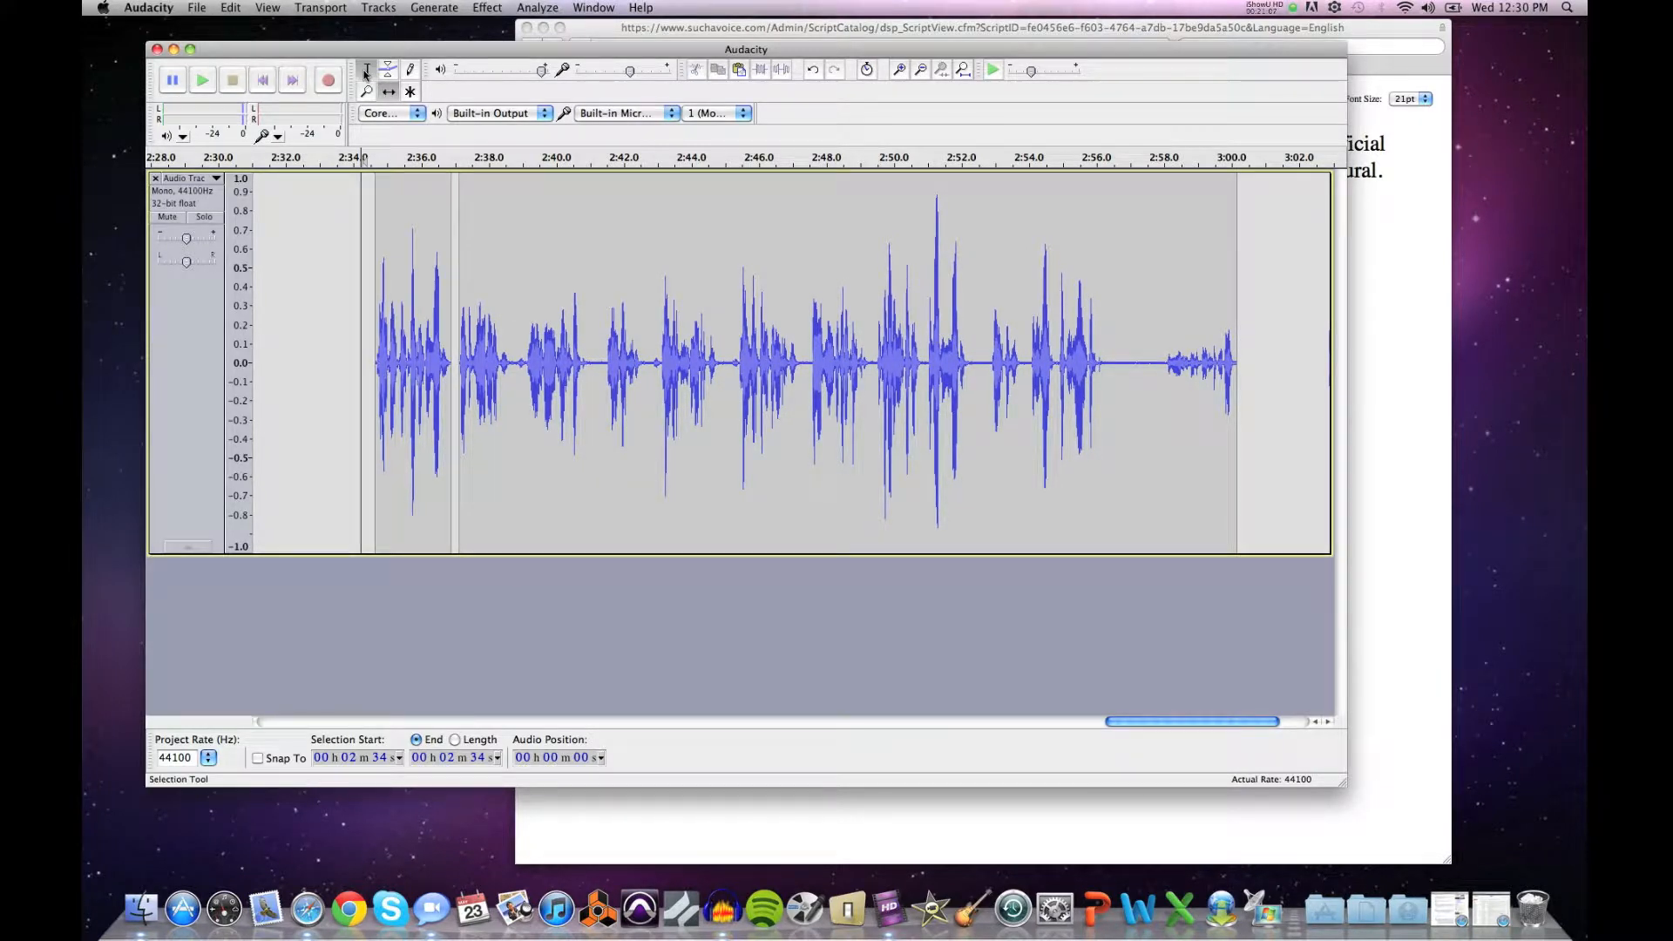
{"action": "left_click", "coordinate": [367, 250]}
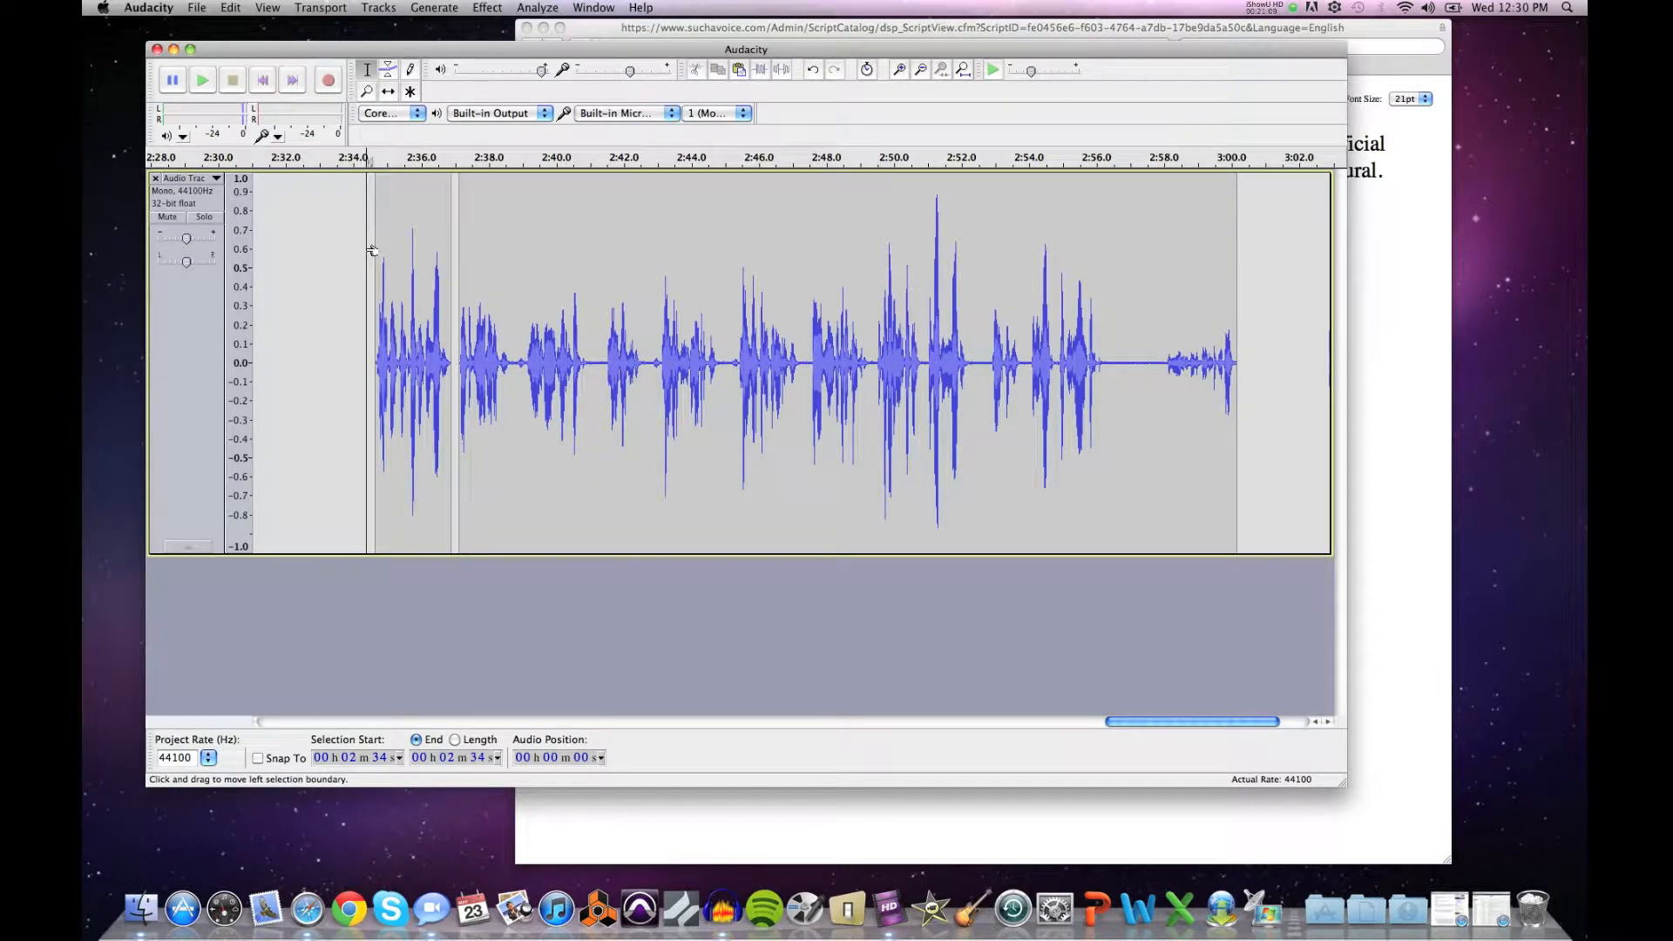
{"action": "key", "text": "space"}
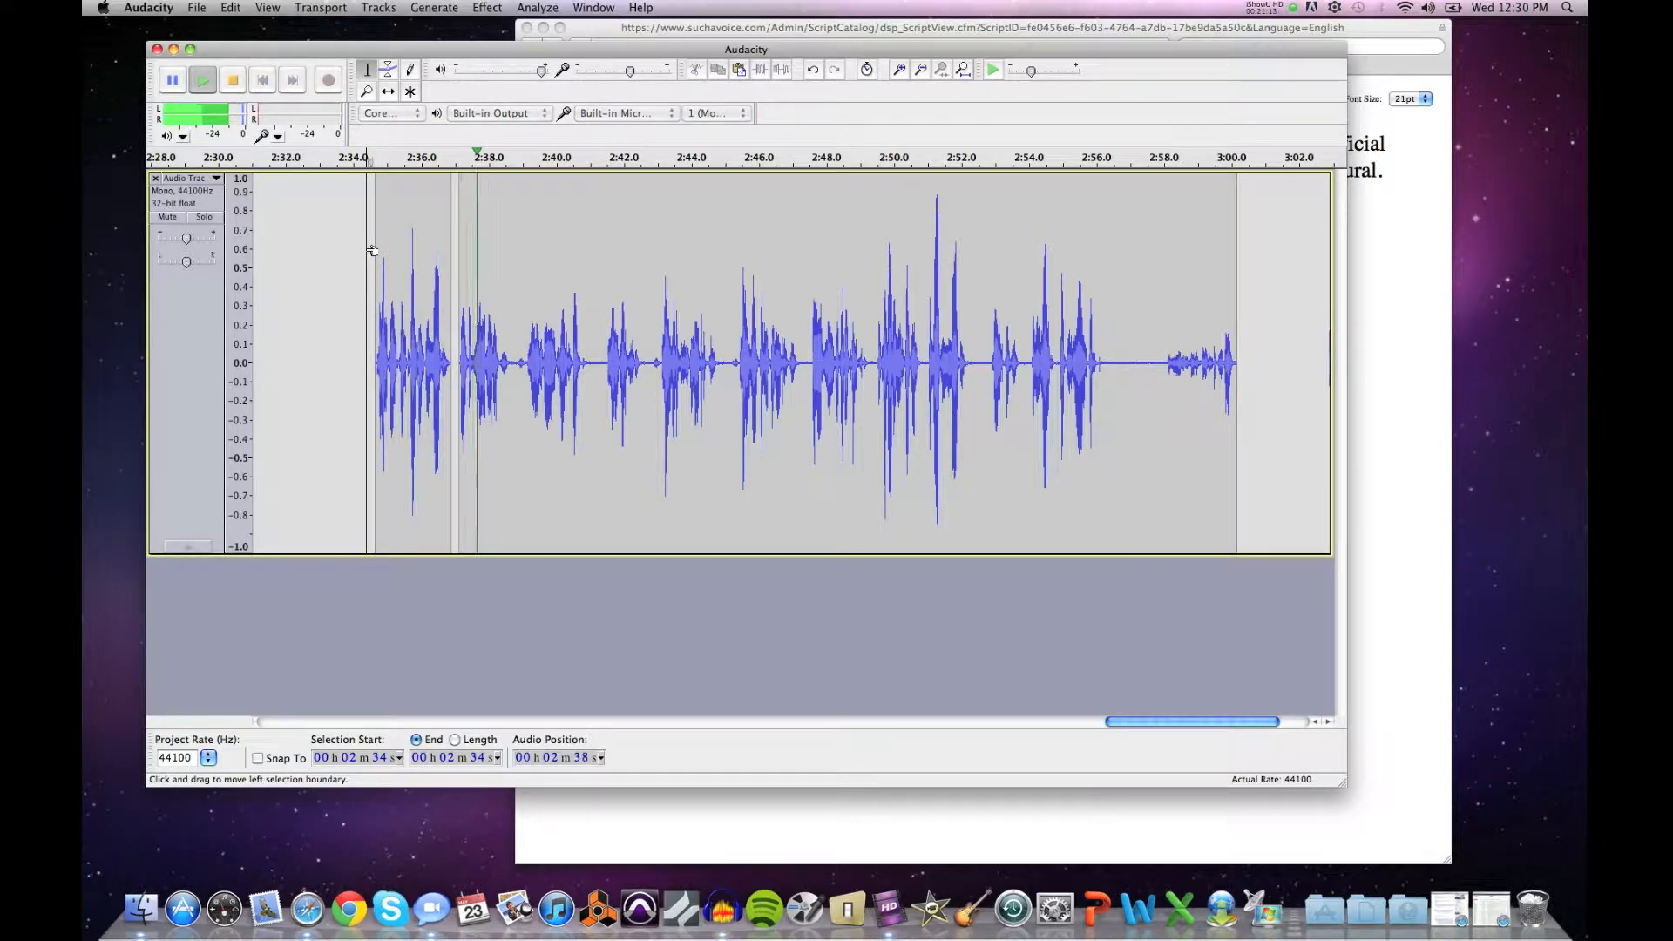
{"action": "key", "text": "space"}
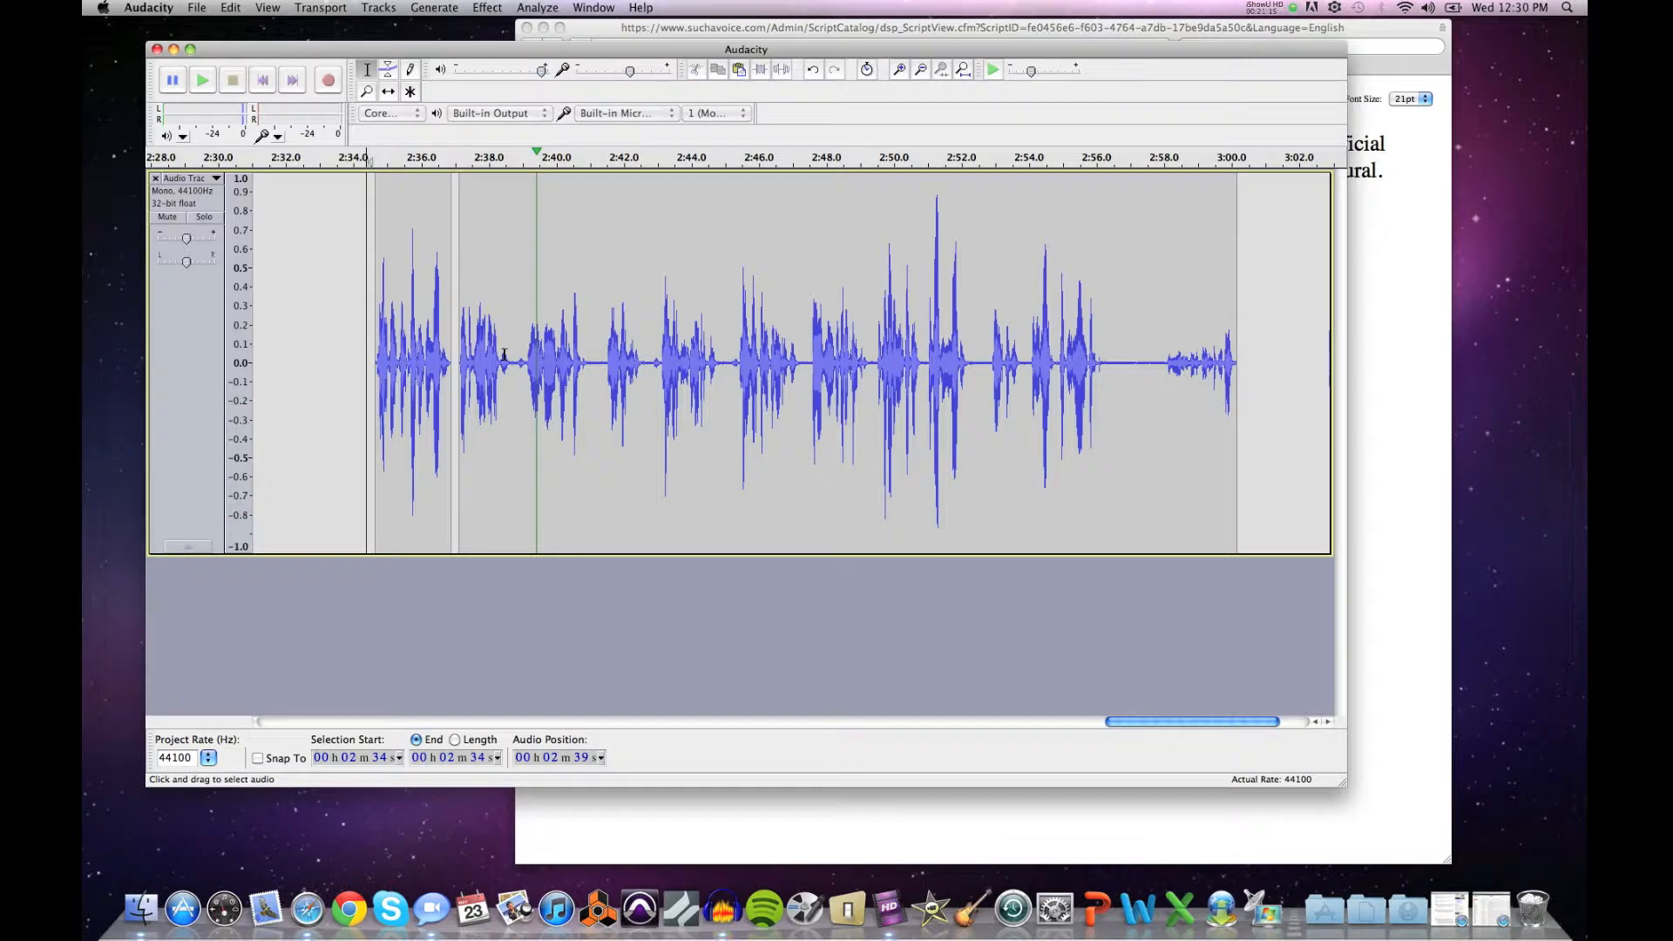
Step: Mark the breath after the second phrase near 2:38.7 and replay from about 2:34.6 up to that point
{"action": "left_click", "coordinate": [513, 355]}
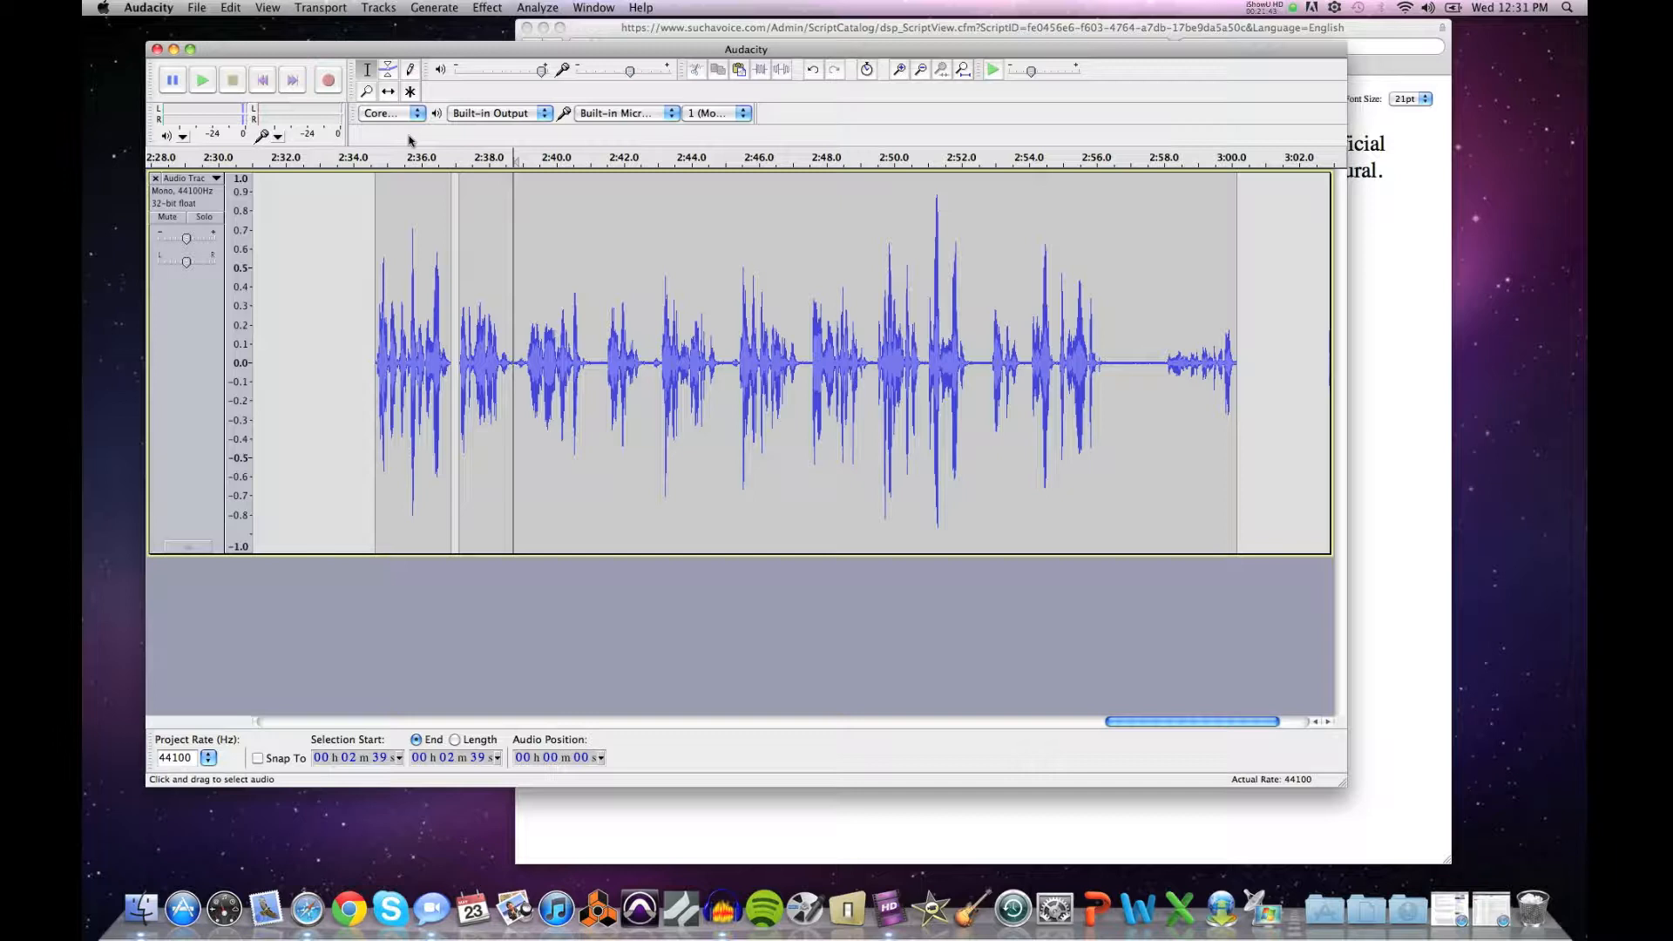
{"action": "left_click", "coordinate": [510, 235]}
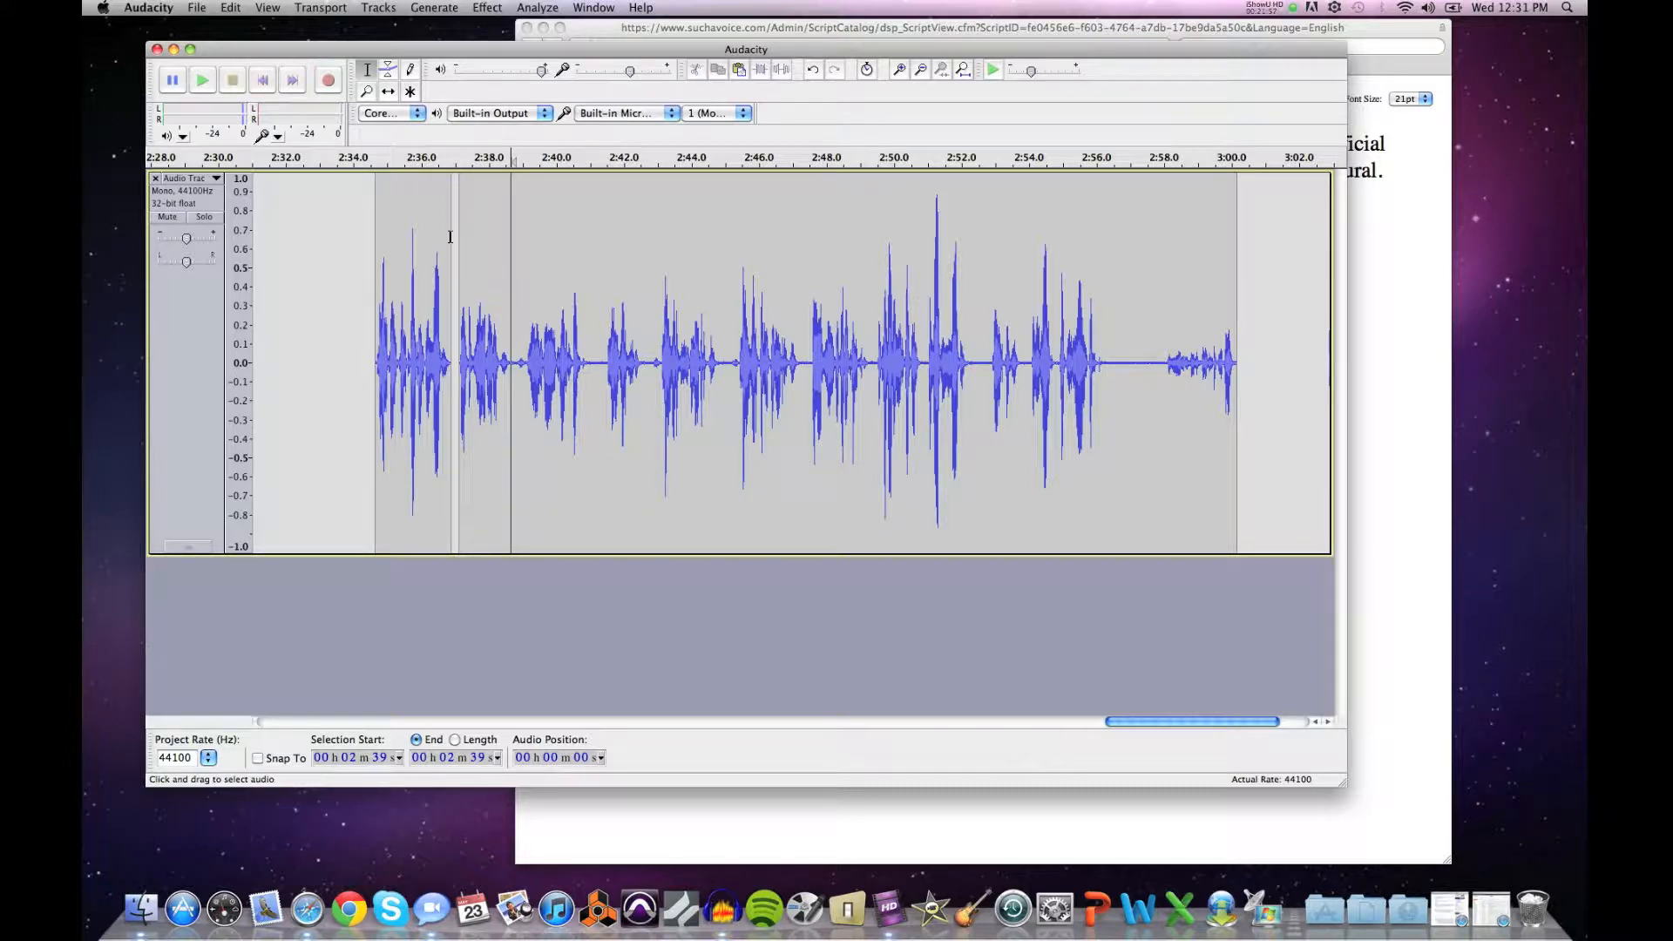
{"action": "left_click", "coordinate": [374, 249]}
{"action": "key", "text": "space"}
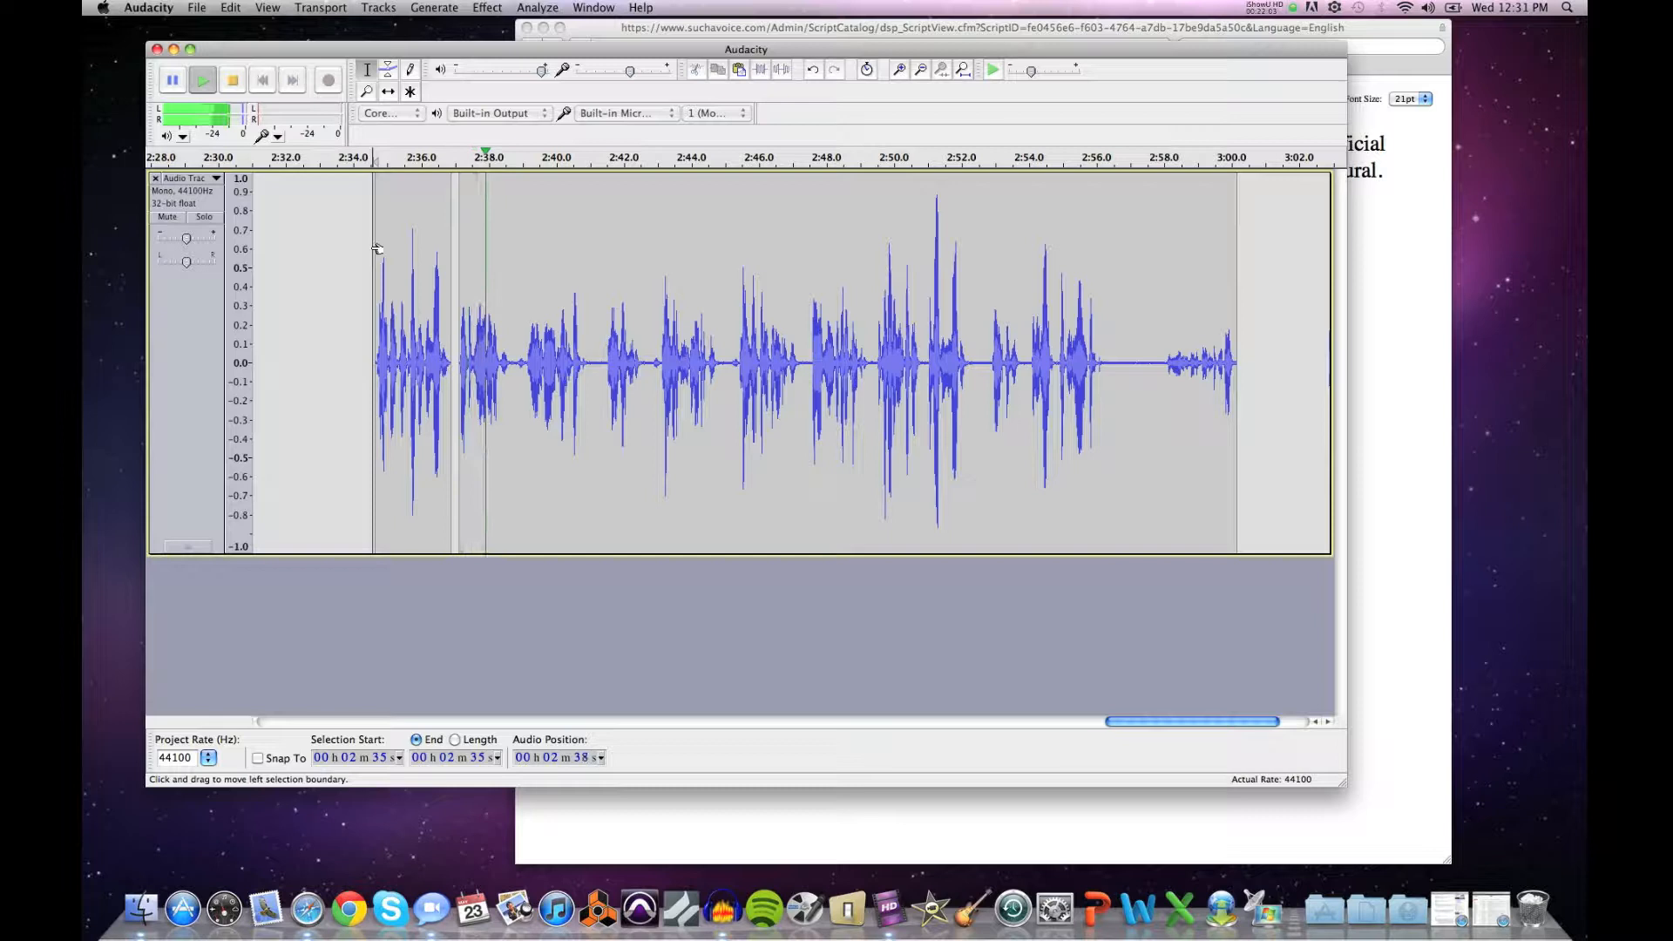
{"action": "key", "text": "space"}
Step: Select the breath after the second phrase up close, from about 2:38.85 to 2:39.1, and play it
{"action": "left_click", "coordinate": [518, 359]}
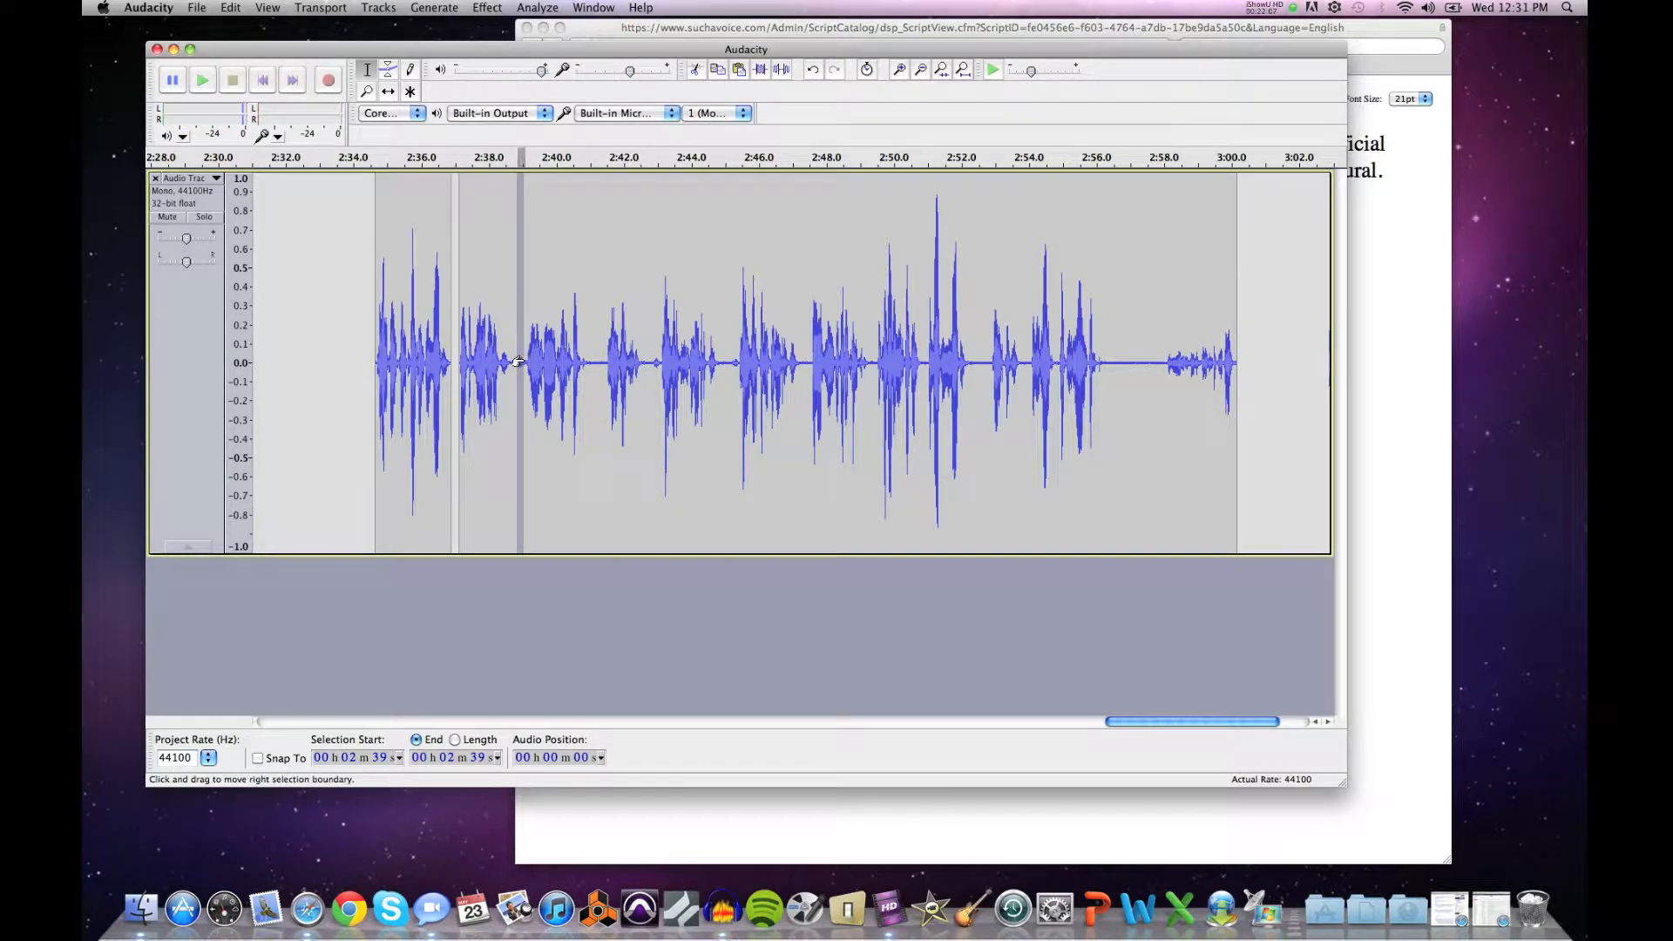
{"action": "left_click", "coordinate": [367, 90]}
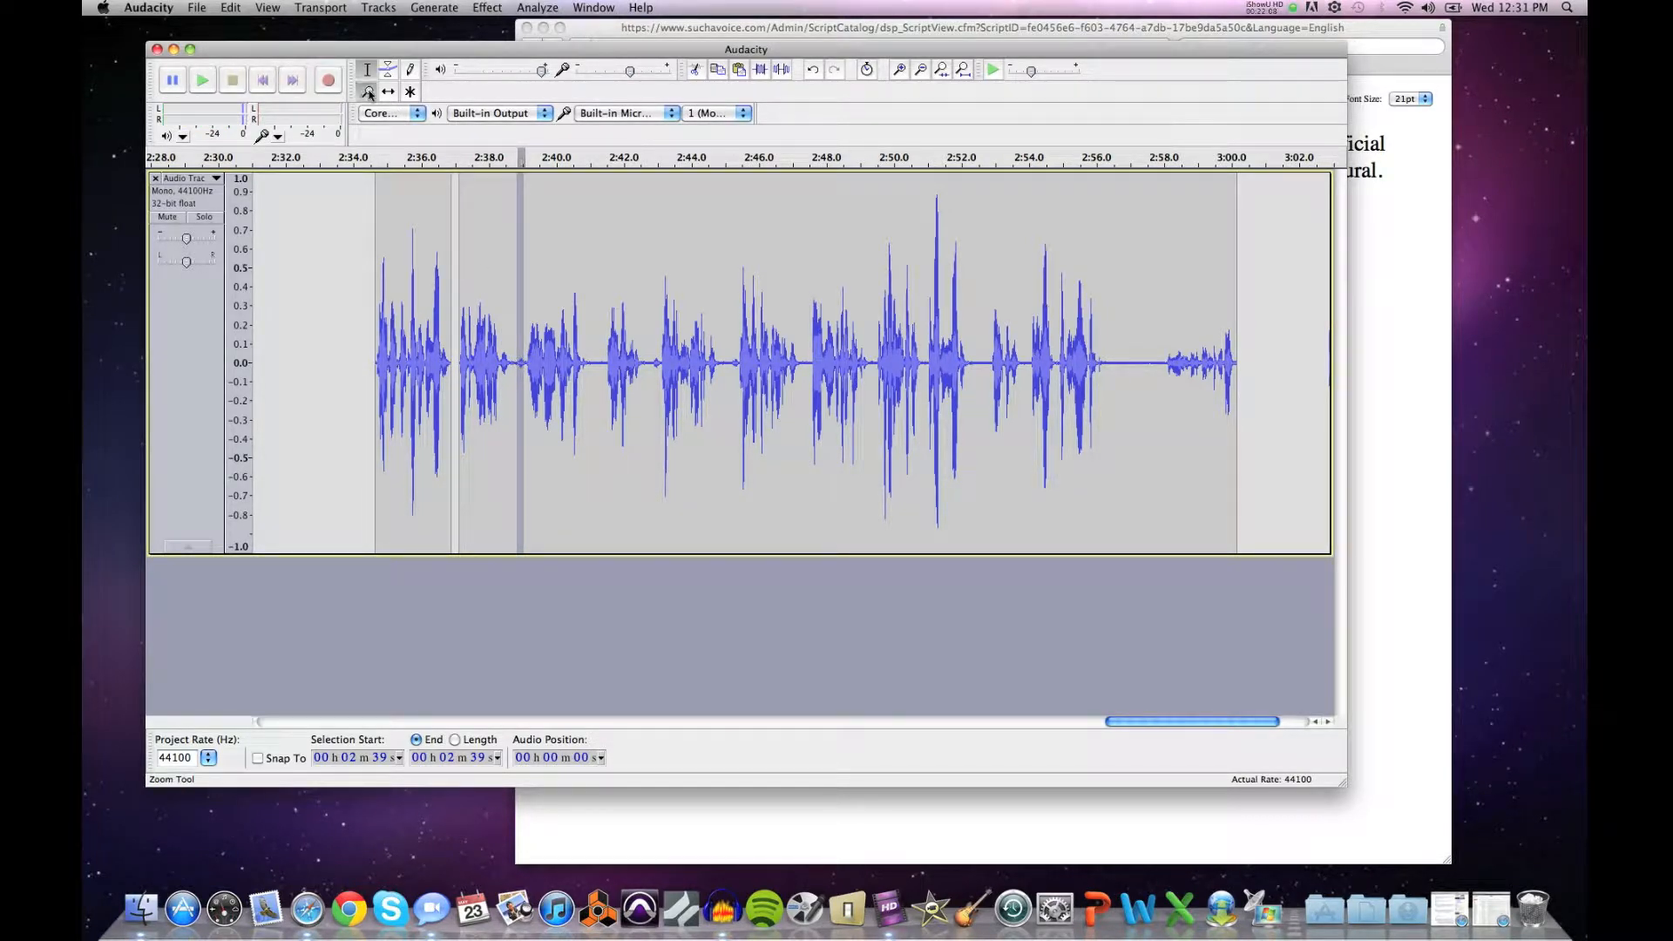
{"action": "left_click", "coordinate": [510, 327]}
{"action": "left_click", "coordinate": [510, 326]}
{"action": "left_click", "coordinate": [510, 327]}
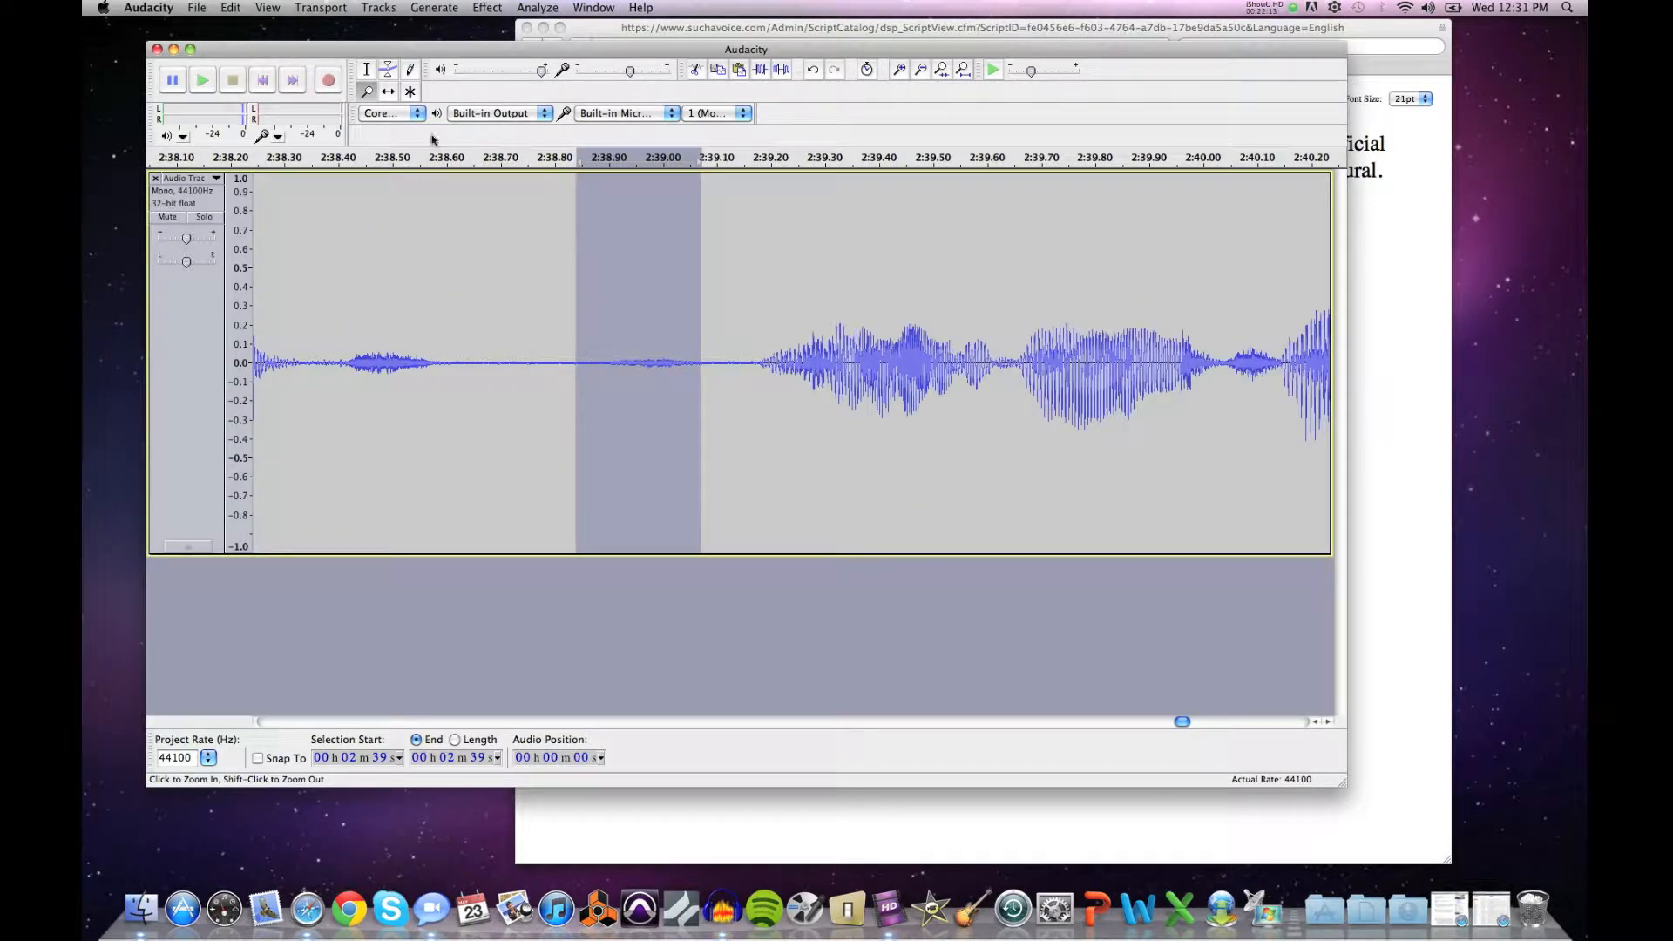
{"action": "left_click", "coordinate": [367, 70]}
{"action": "left_click_drag", "start_coordinate": [578, 278], "coordinate": [700, 308]}
{"action": "key", "text": "space"}
{"action": "key", "text": "space"}
{"action": "key", "text": "space"}
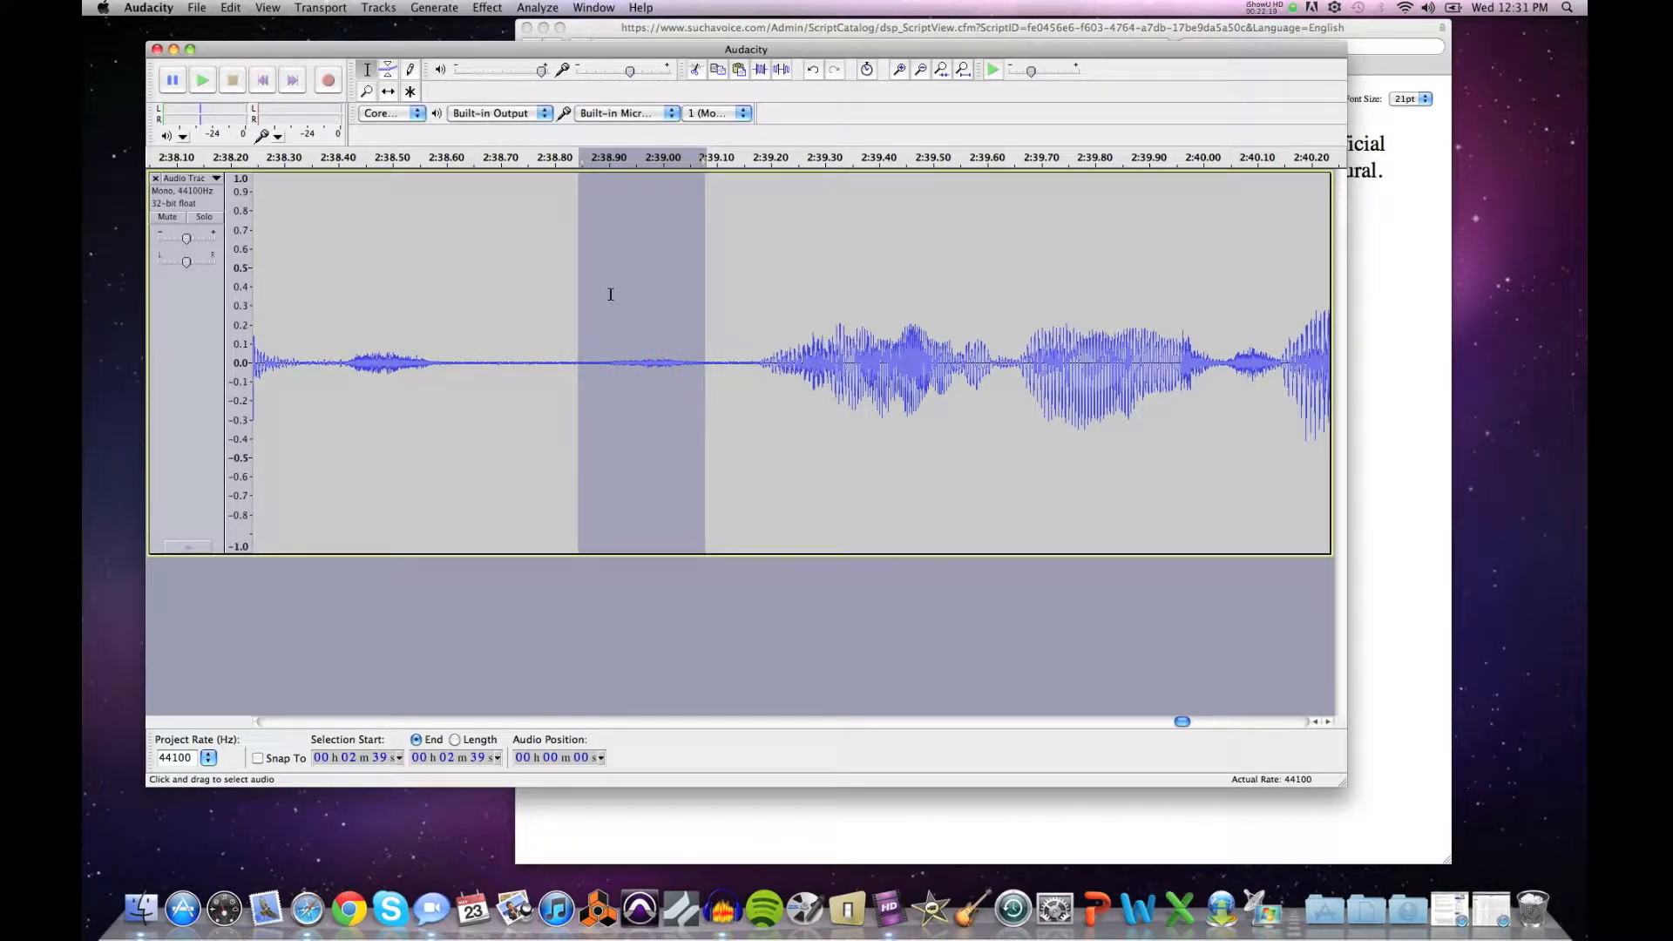
Step: Split off and delete the selected breath, leaving an empty gap of about 0.2 s before the following audio
{"action": "left_click", "coordinate": [230, 7]}
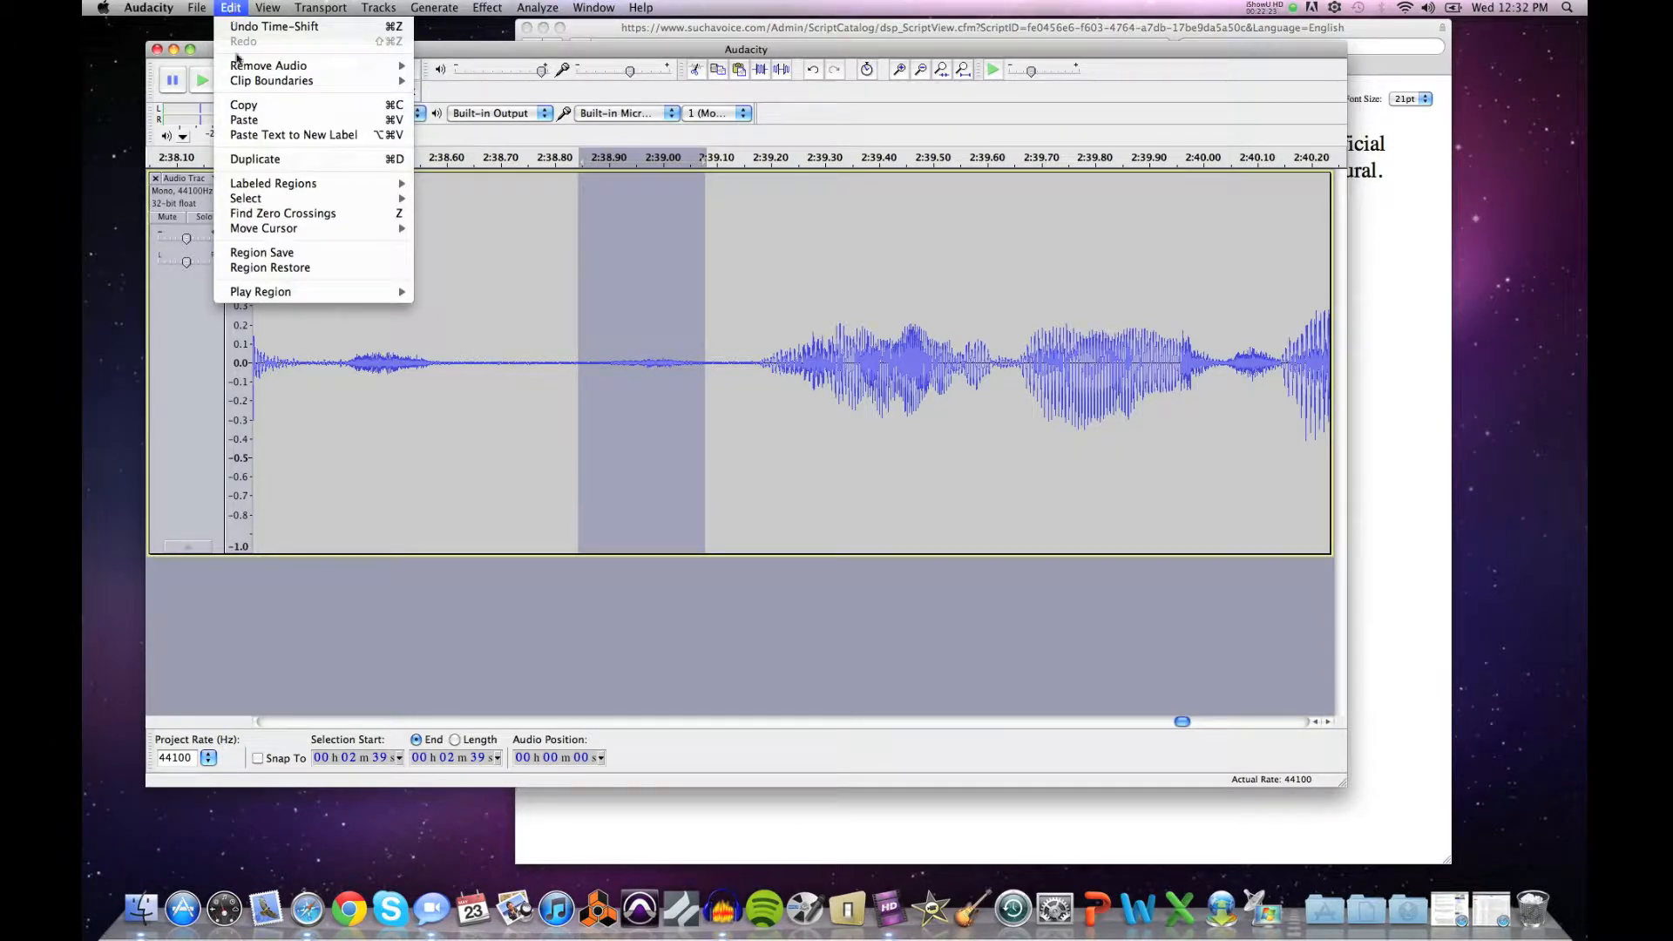
{"action": "mouse_move", "coordinate": [262, 81]}
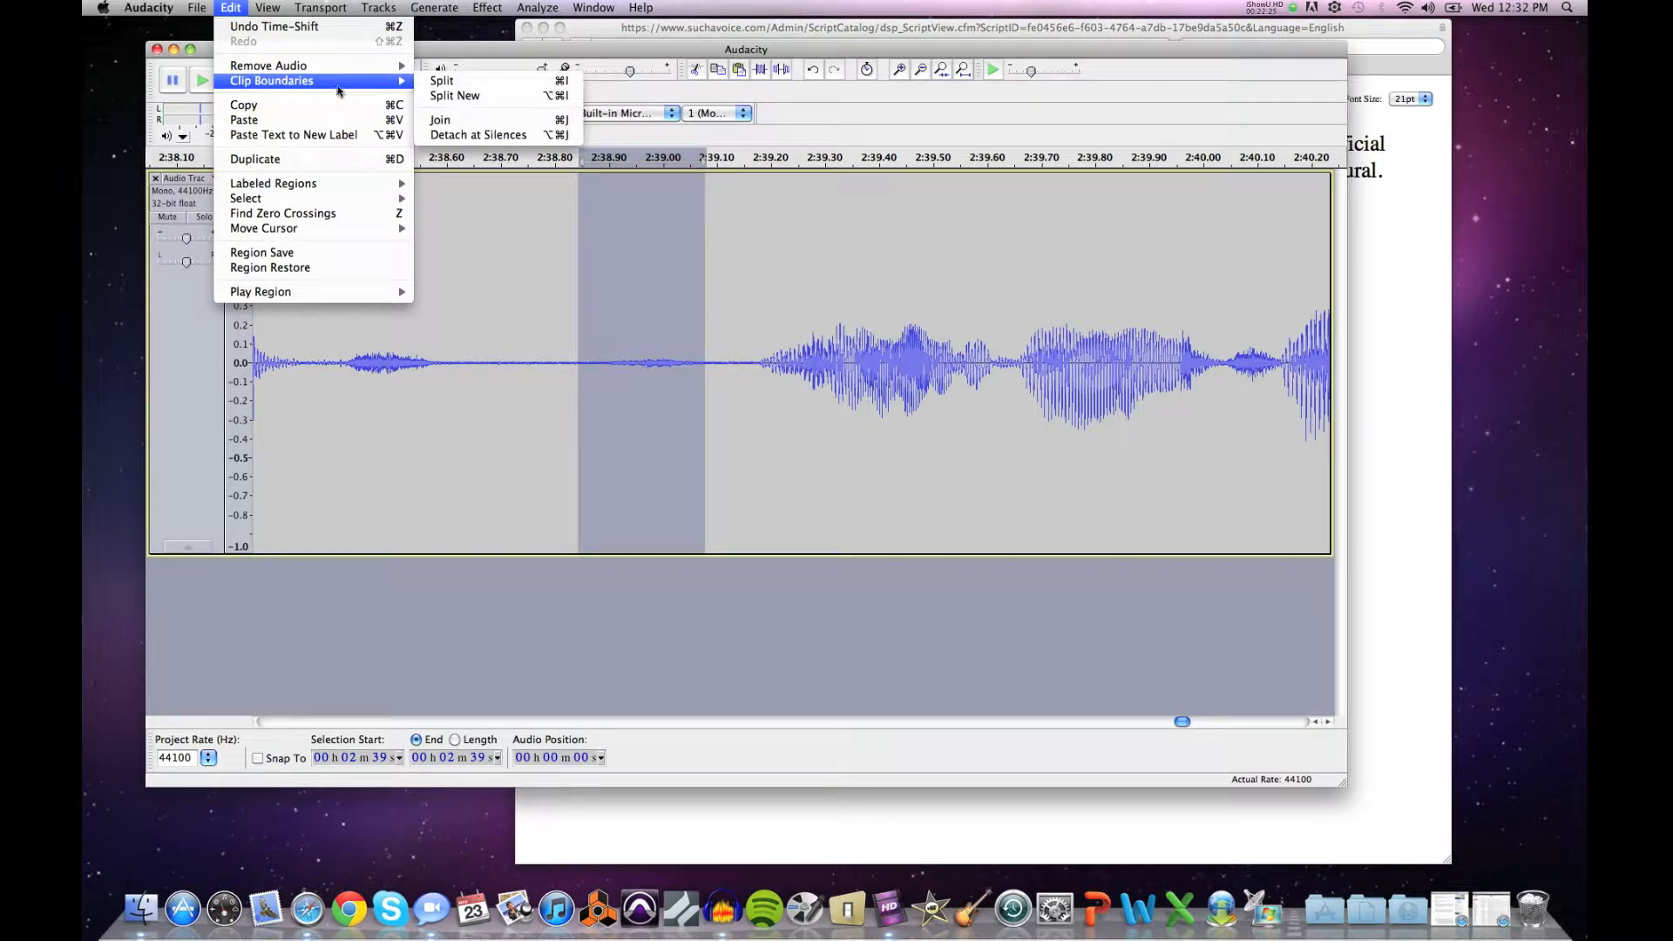
{"action": "left_click", "coordinate": [447, 83]}
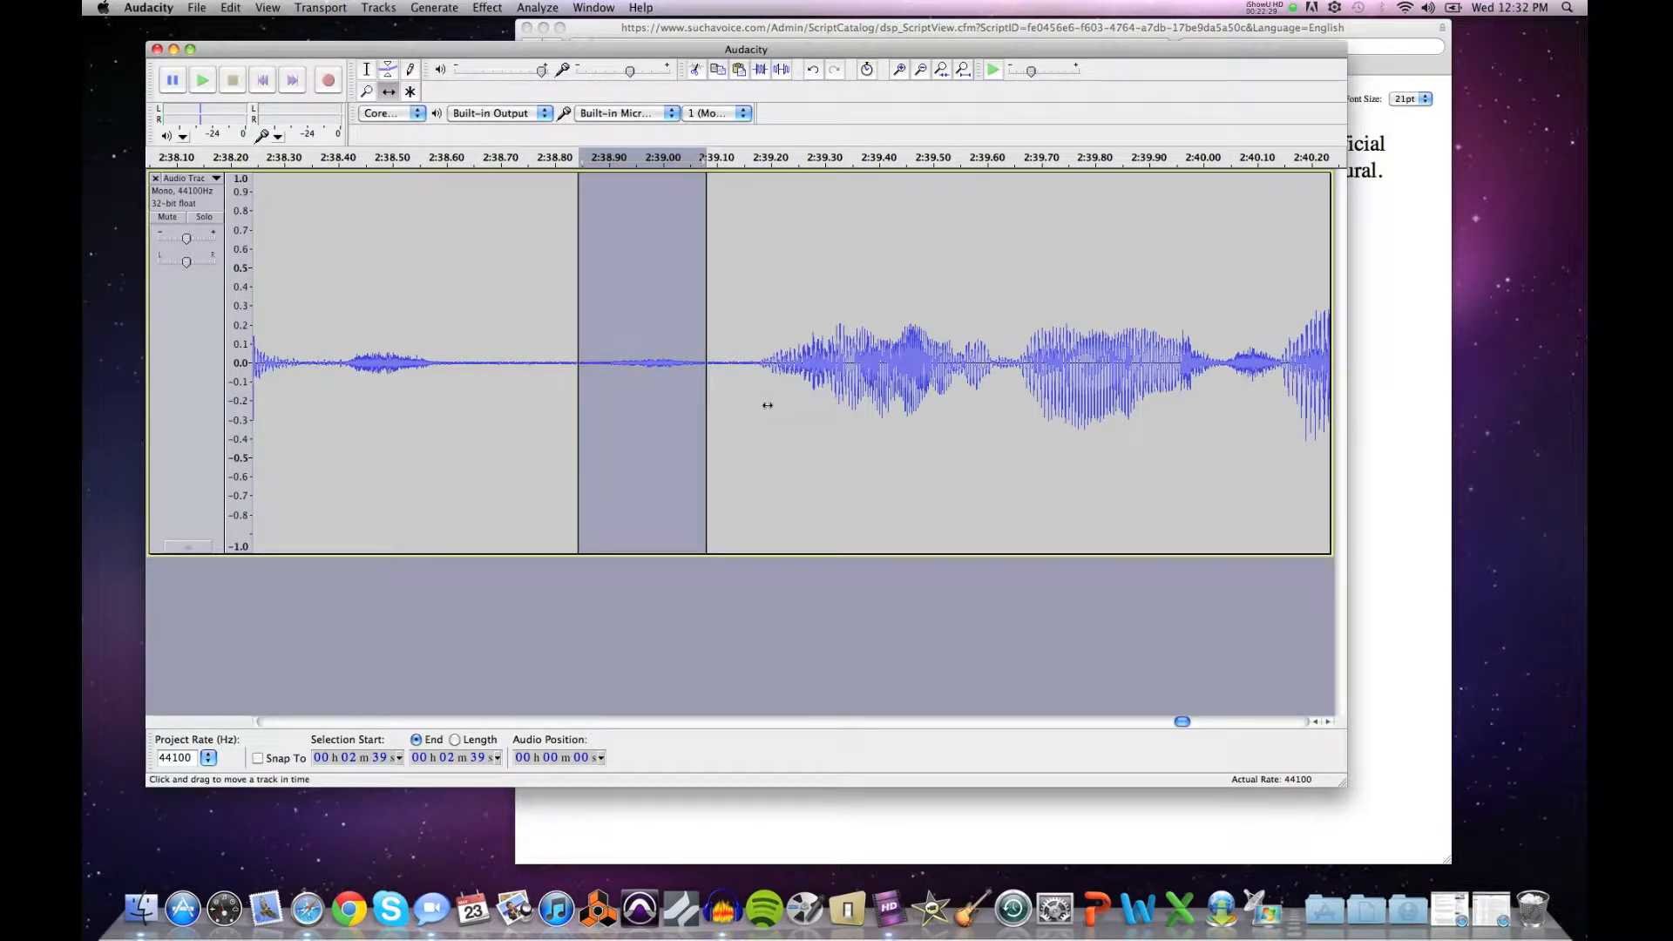
{"action": "mouse_move", "coordinate": [767, 405]}
{"action": "left_mouse_down"}
{"action": "mouse_move", "coordinate": [881, 403]}
{"action": "mouse_move", "coordinate": [786, 389]}
{"action": "left_mouse_up"}
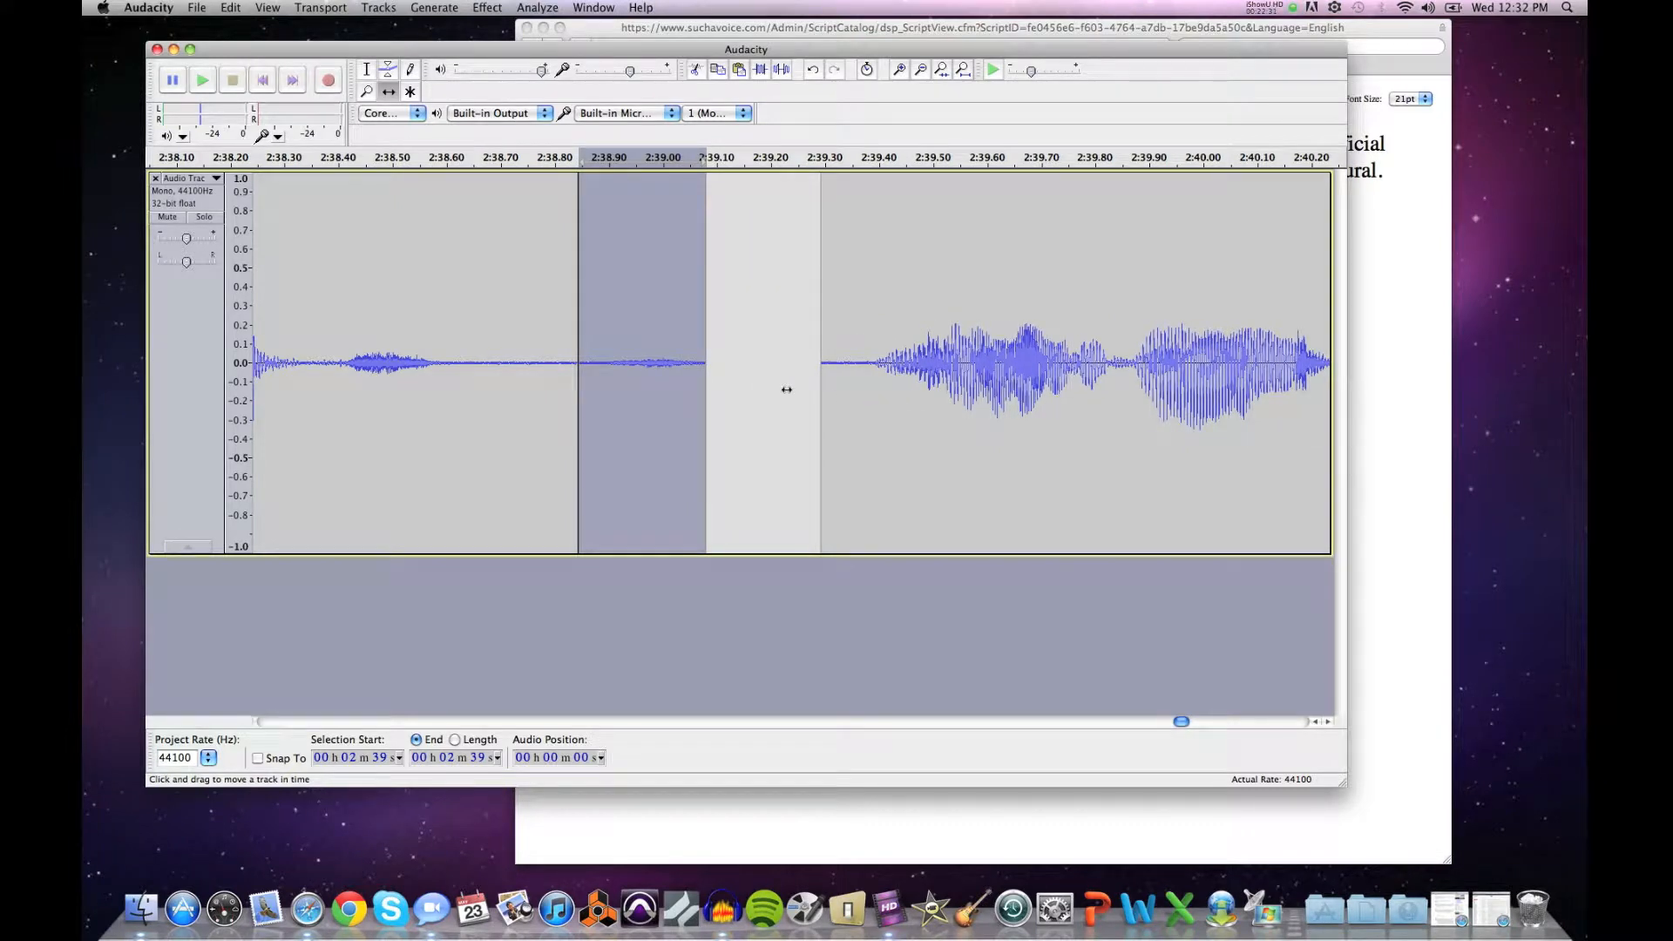
{"action": "key", "text": "Delete"}
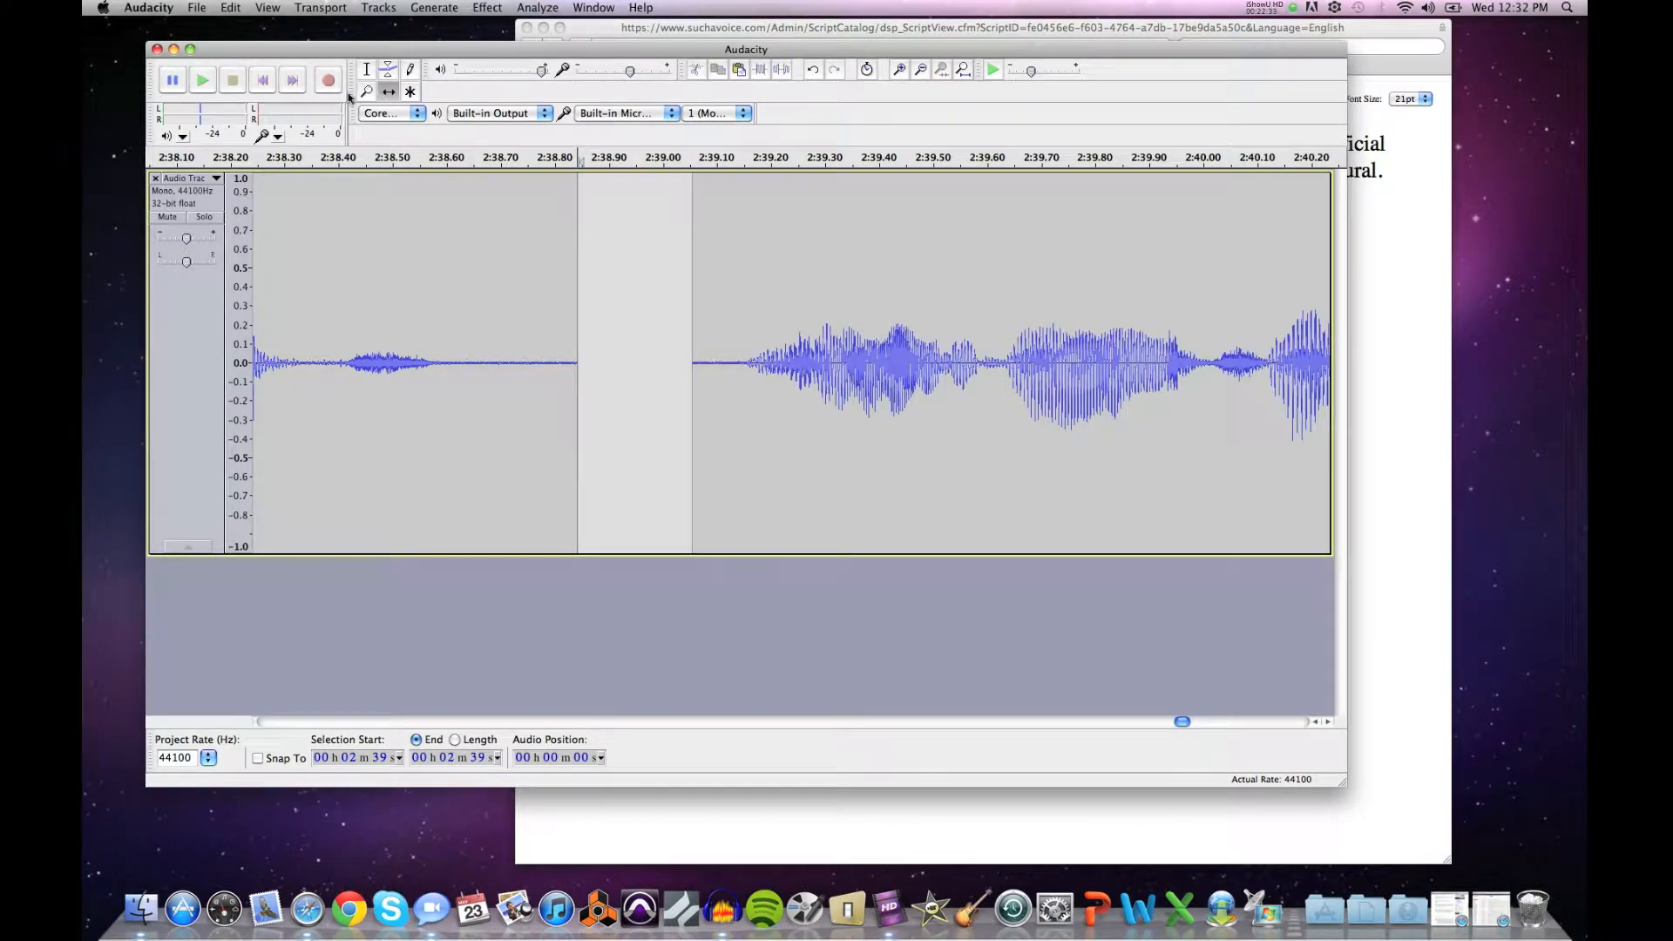
Step: Play the audio across the gap left by the deleted breath, starting from about 2:37.9
{"action": "left_click", "coordinate": [367, 69]}
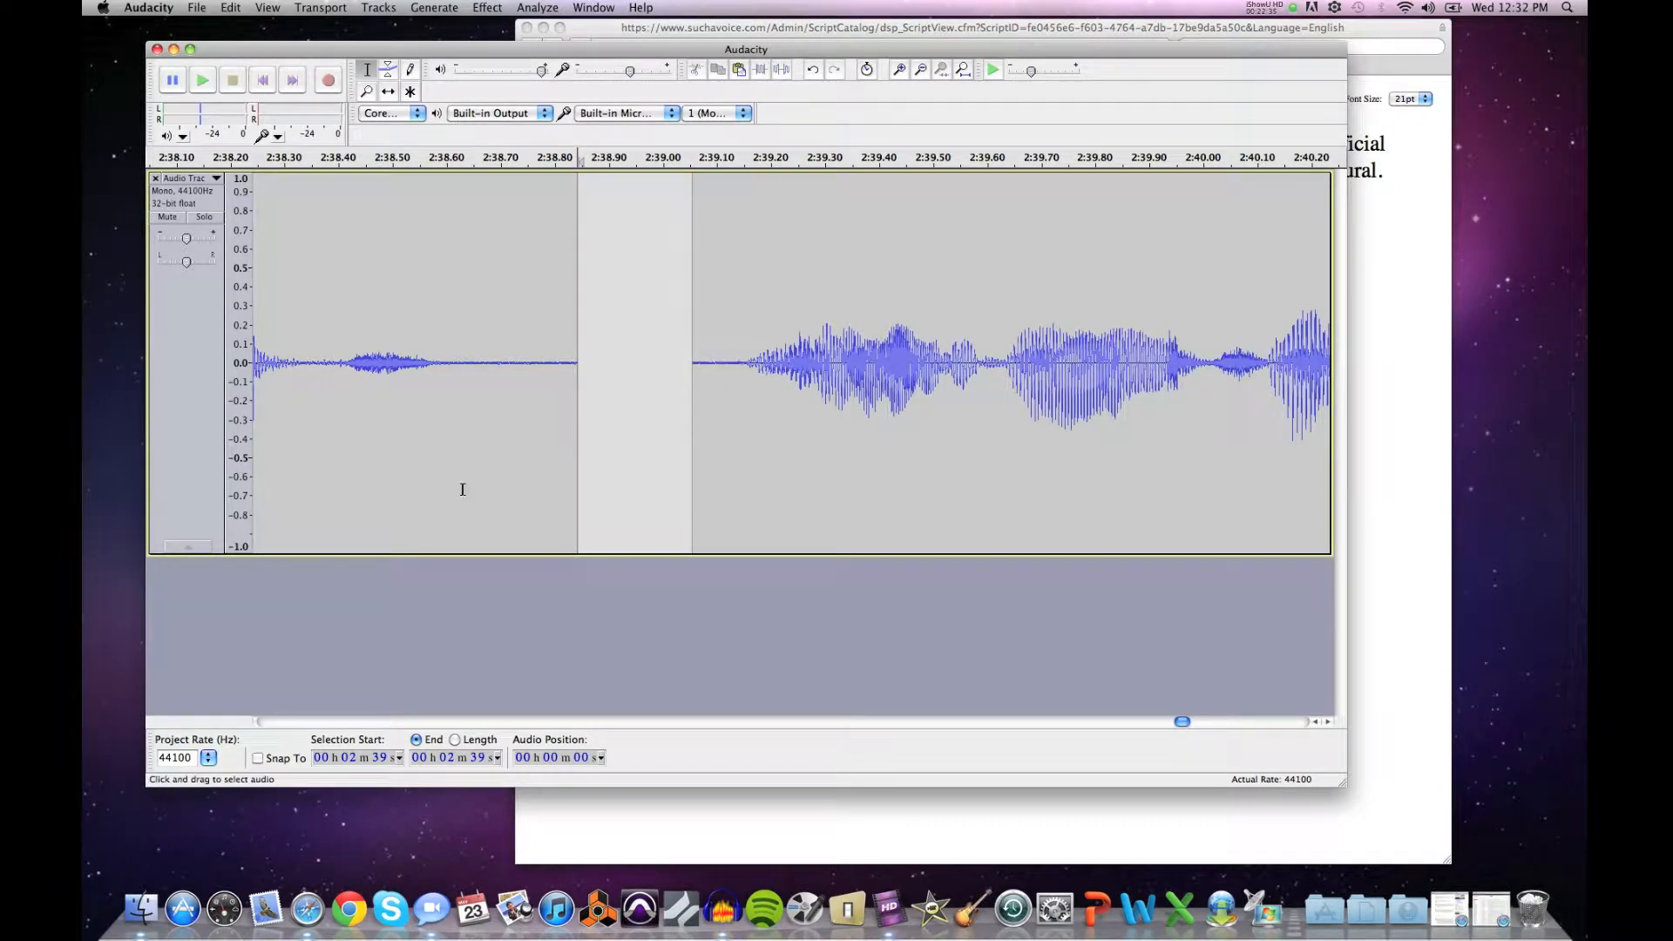
{"action": "left_click", "coordinate": [1313, 722]}
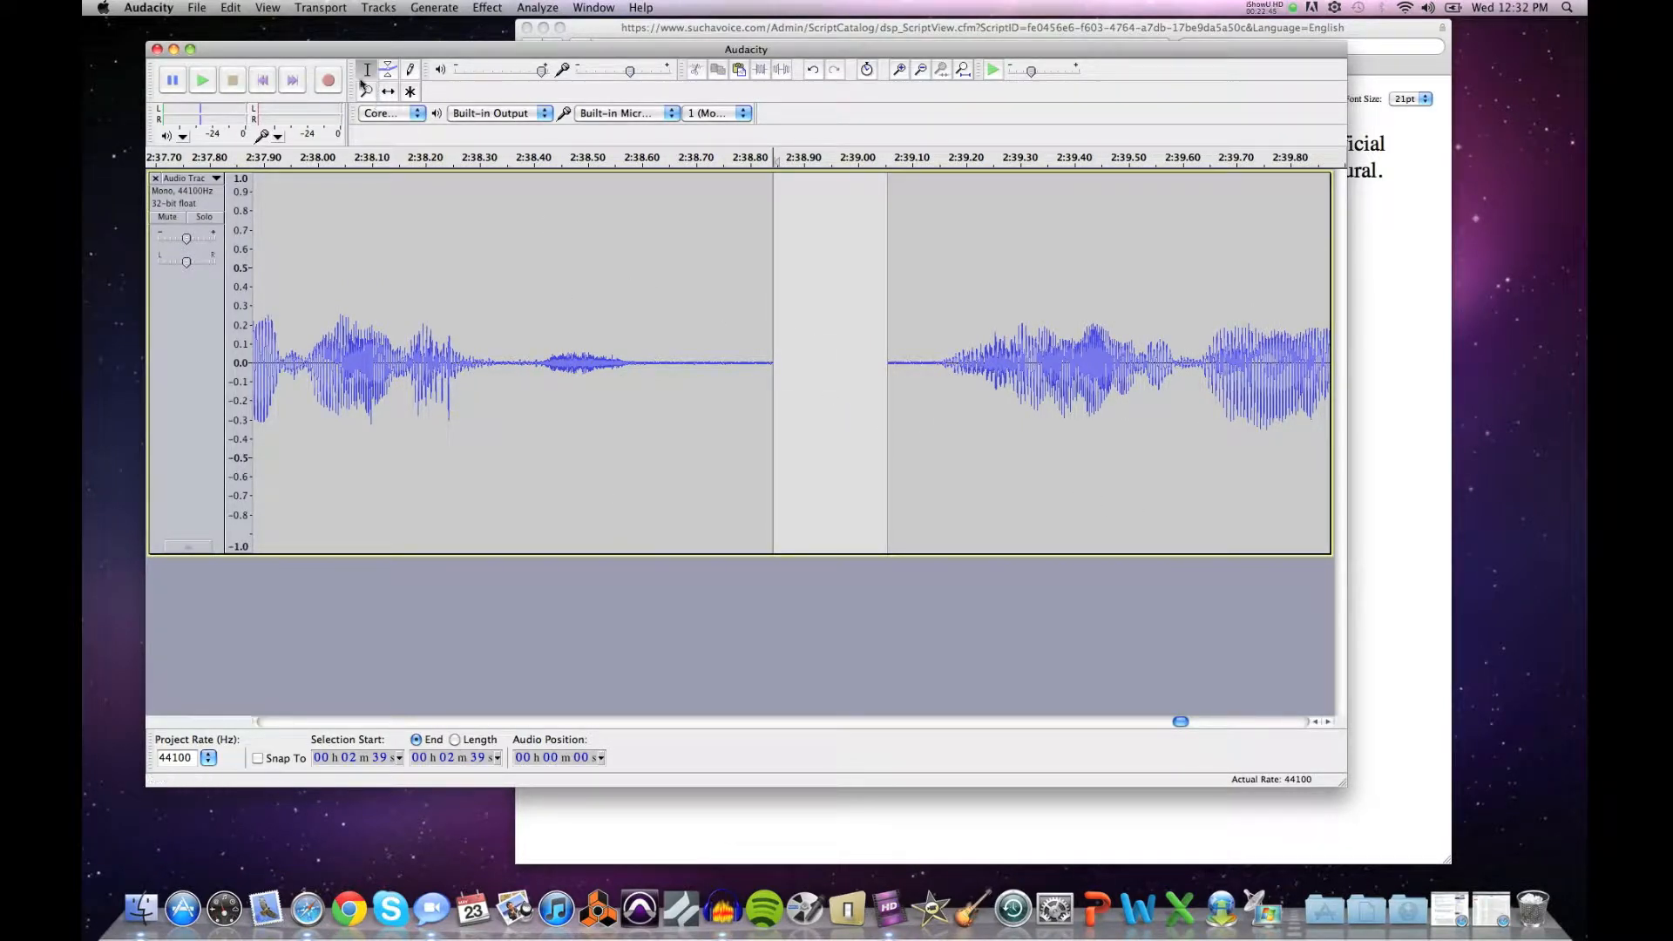
{"action": "left_click", "coordinate": [282, 274]}
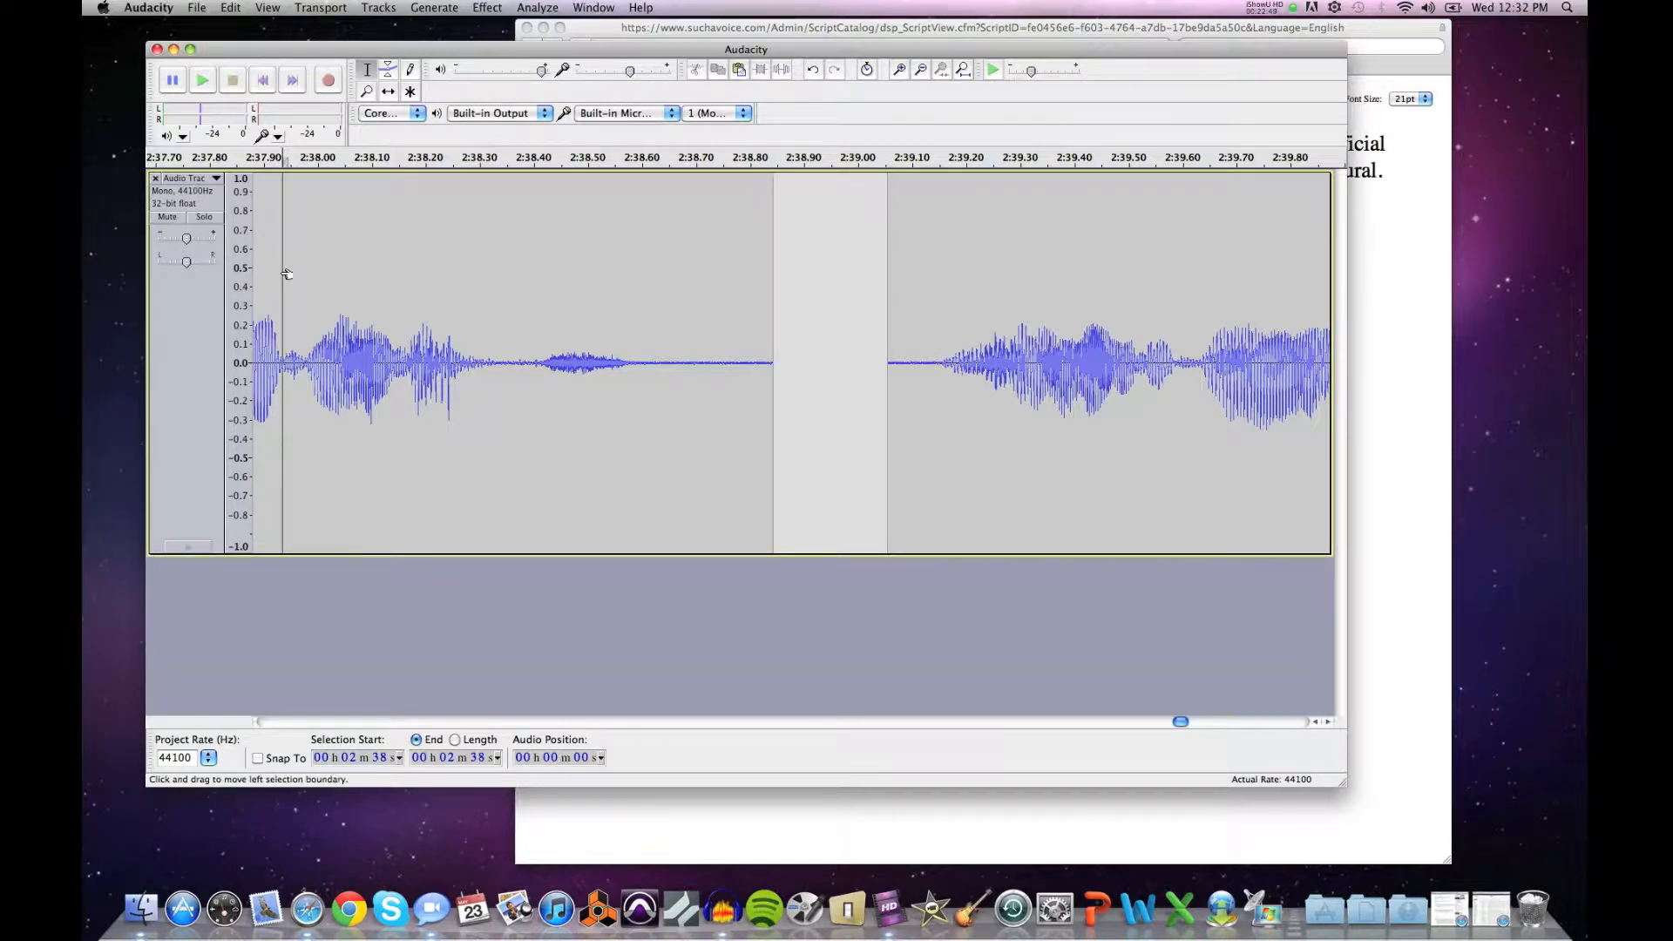
{"action": "key", "text": "space"}
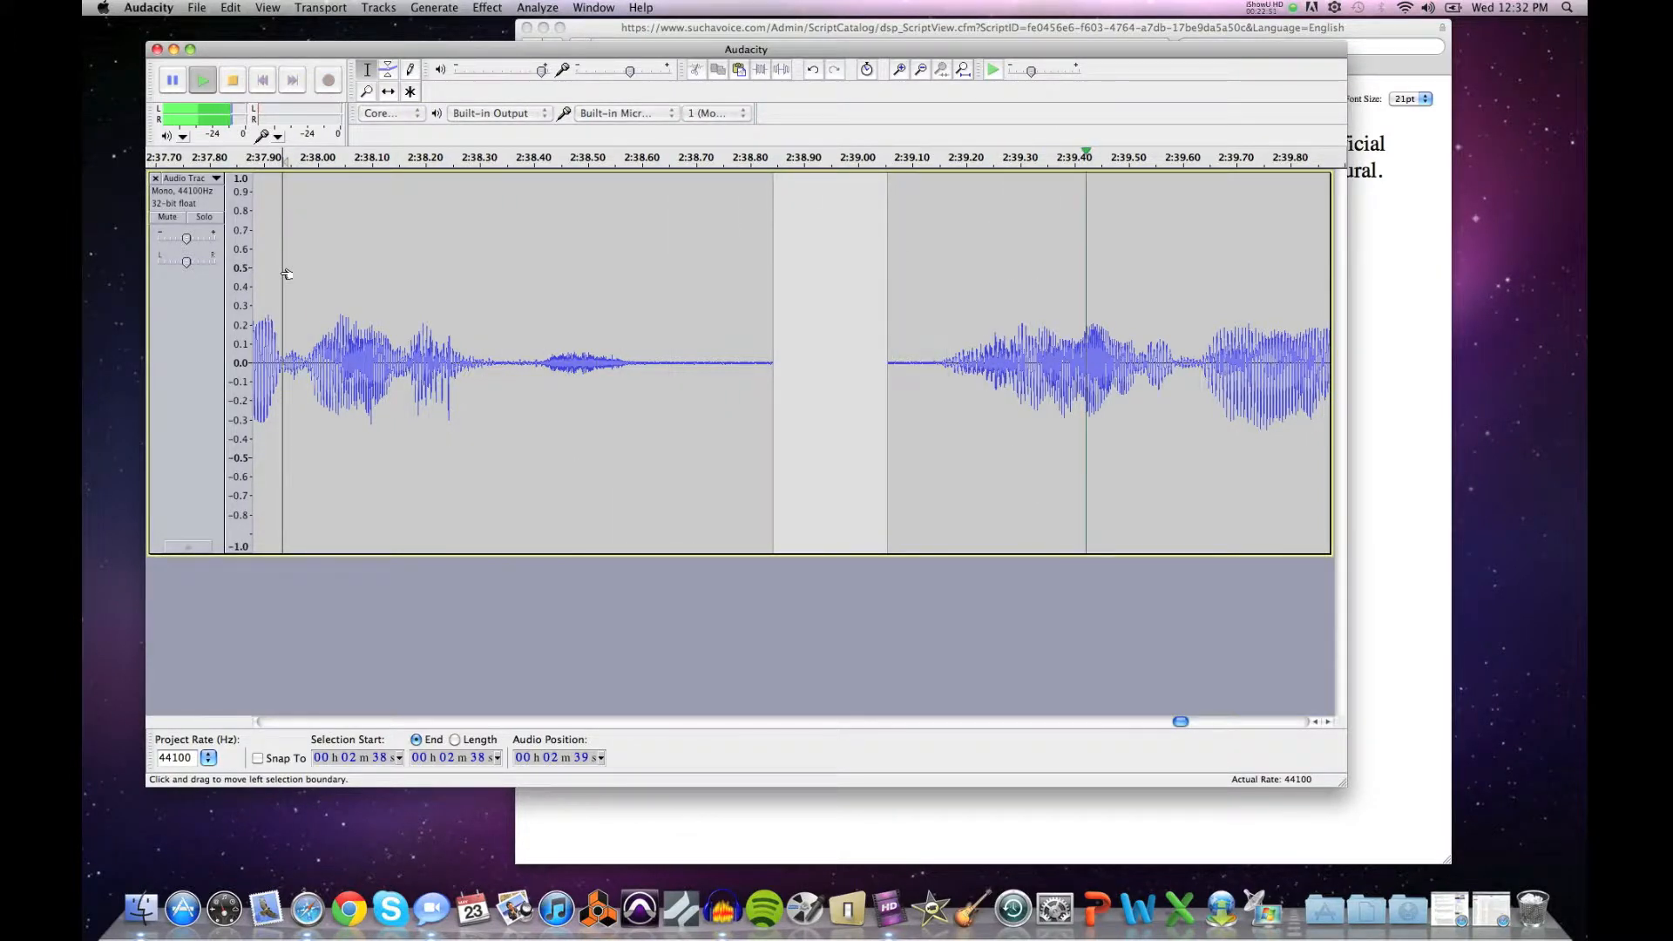
{"action": "key", "text": "space"}
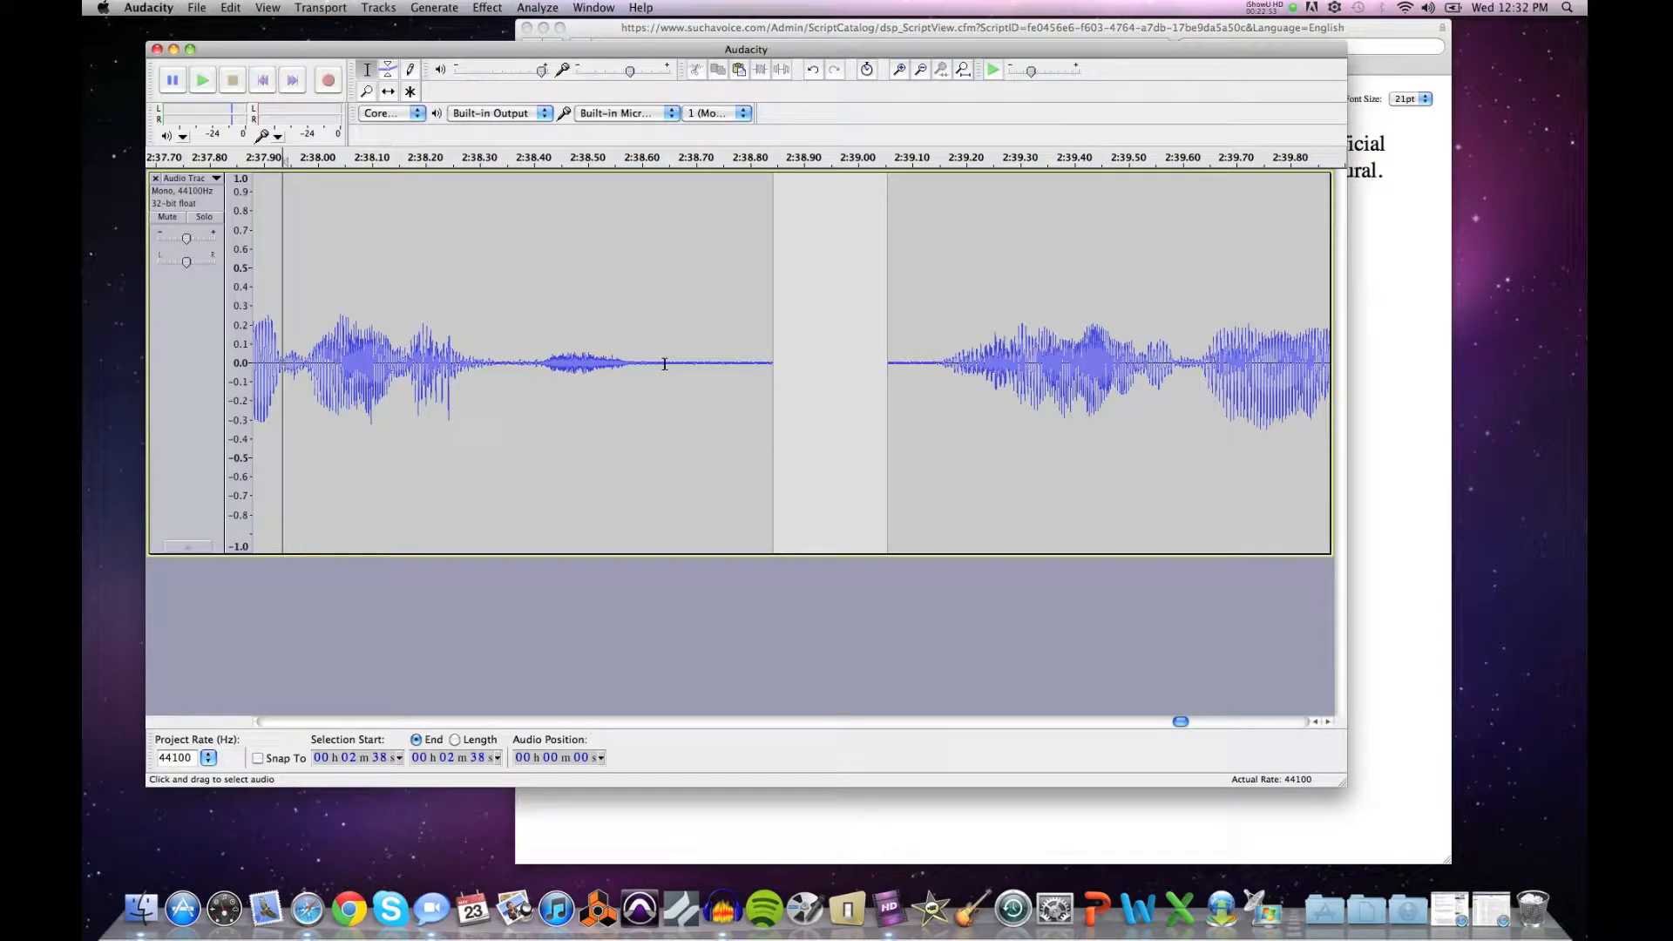
Step: Delete the quiet stretch from about 2:38.65 to 2:38.88 at the gap's start, and replay from about 2:37.9
{"action": "left_click_drag", "start_coordinate": [665, 364], "coordinate": [790, 376]}
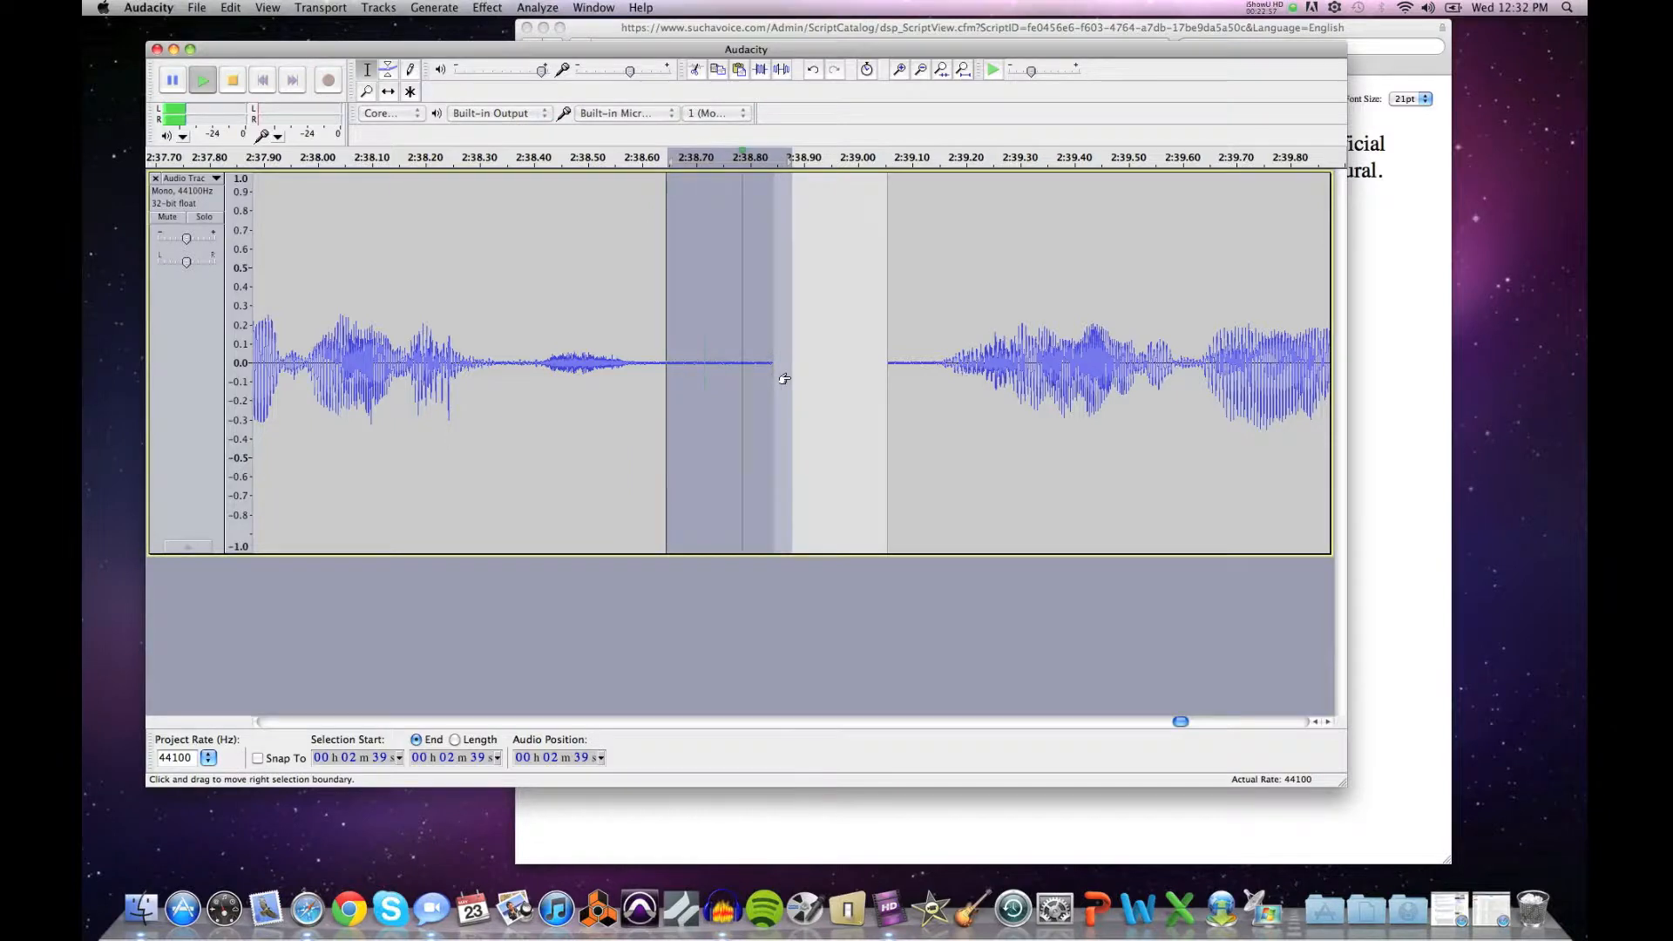
{"action": "key", "text": "Delete"}
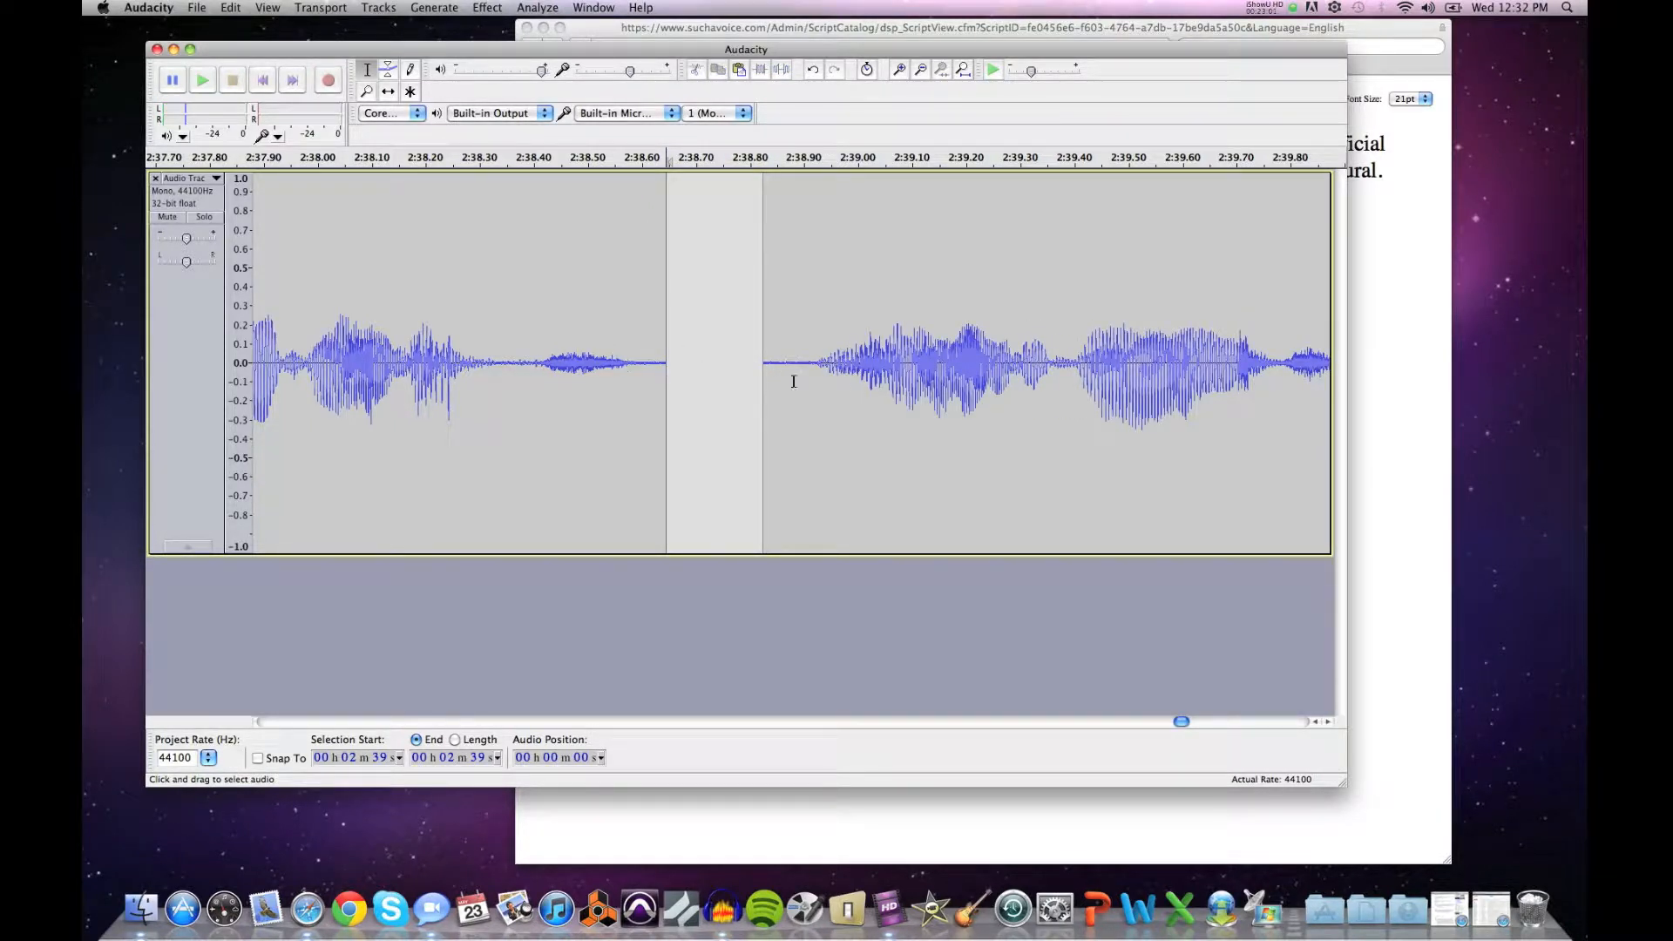
{"action": "left_click", "coordinate": [283, 320]}
{"action": "key", "text": "space"}
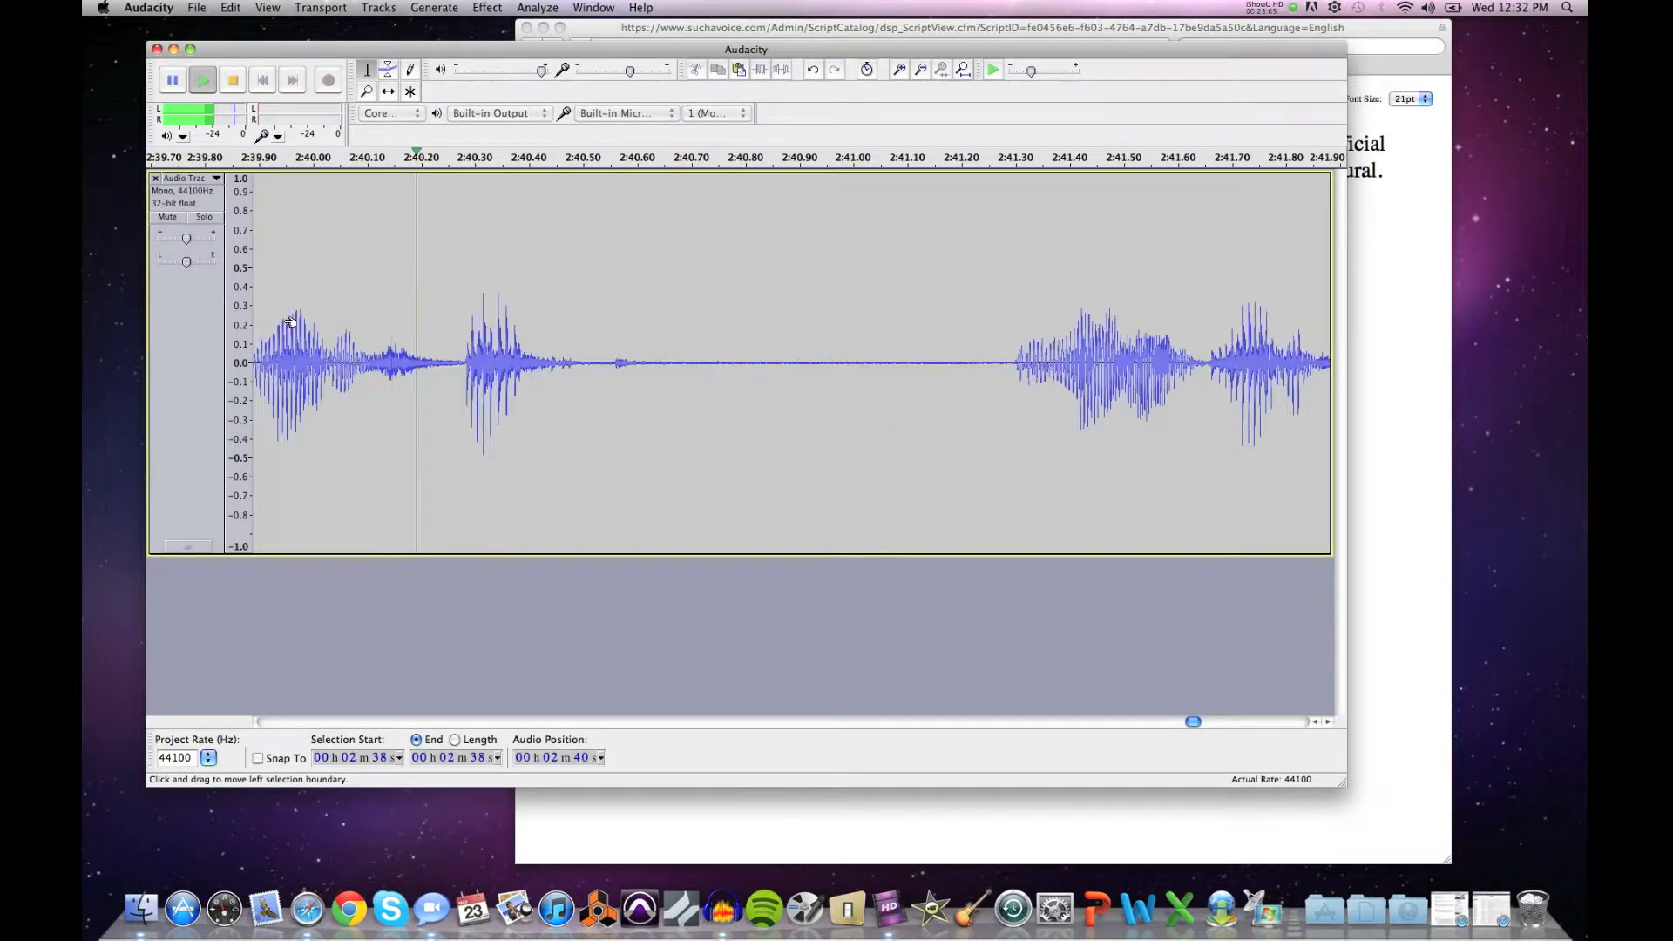
{"action": "key", "text": "space"}
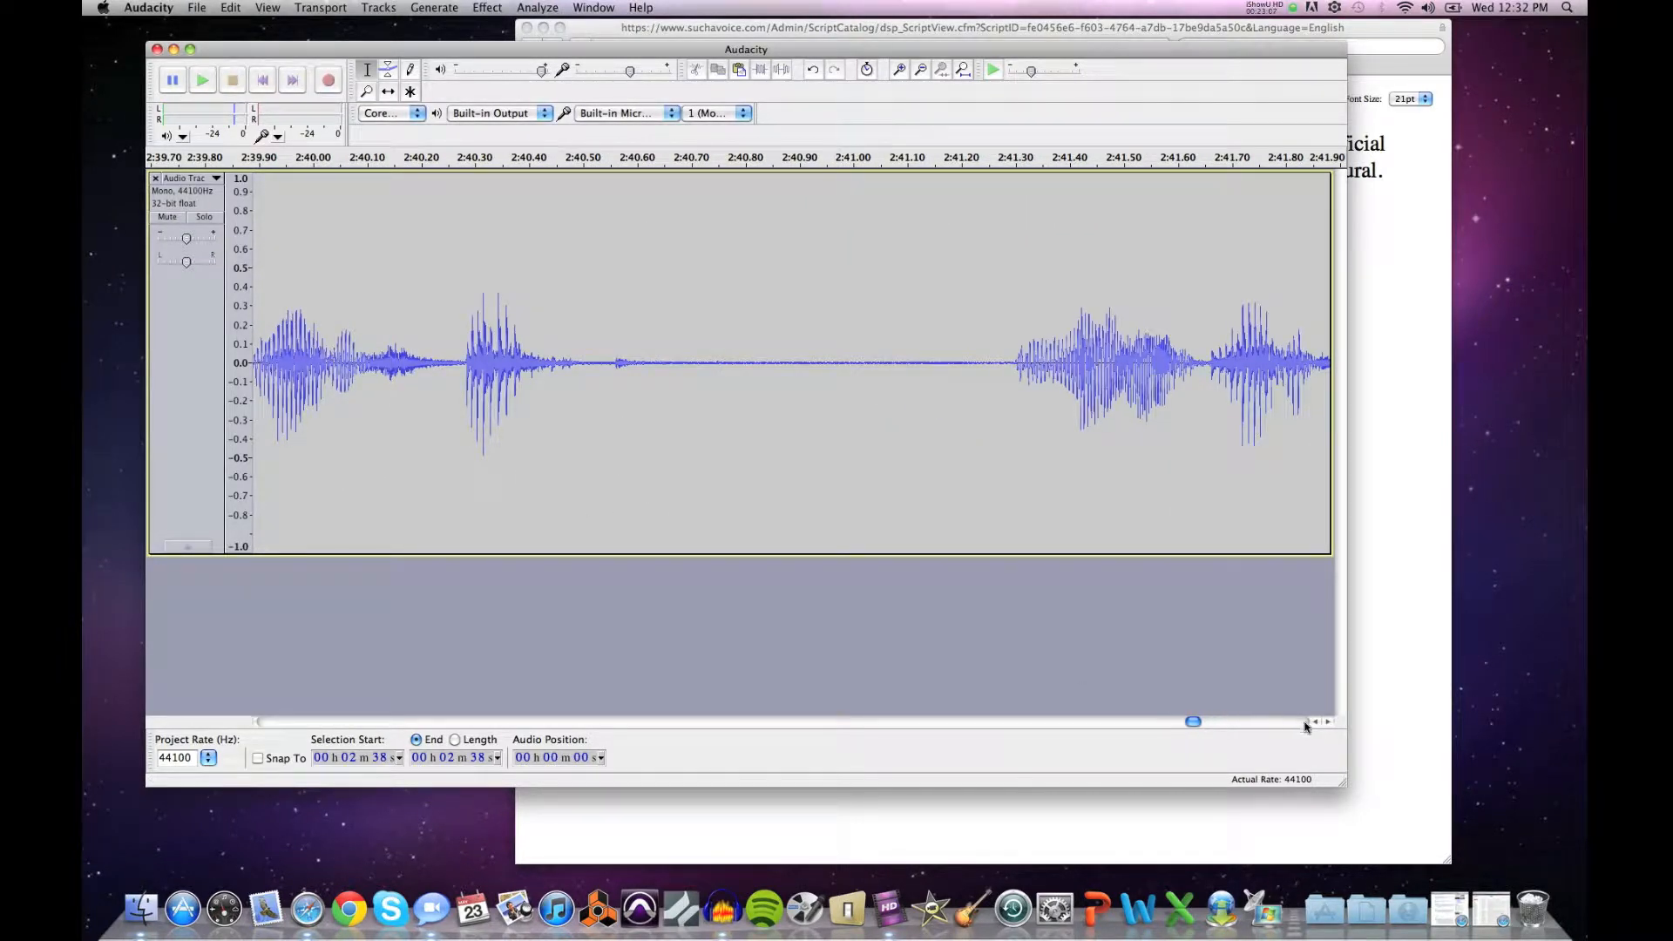
Step: Shift the clip after the gap earlier to start at about 2:38.67, almost touching the preceding clip
{"action": "left_click", "coordinate": [1315, 722]}
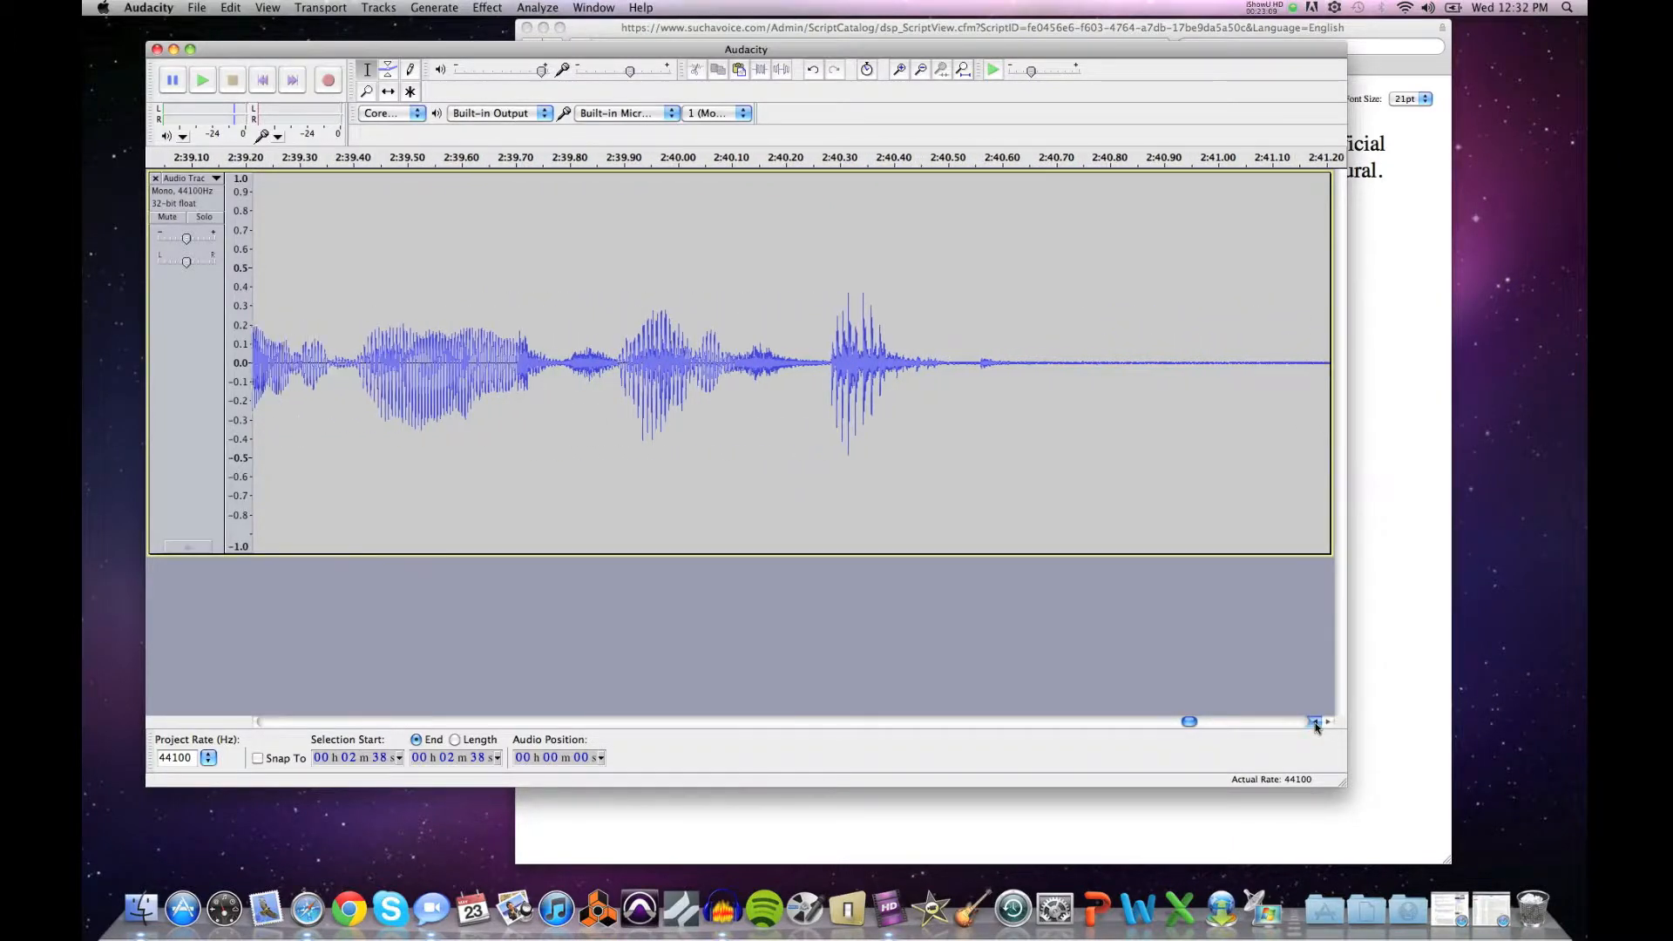
{"action": "left_click", "coordinate": [1315, 723]}
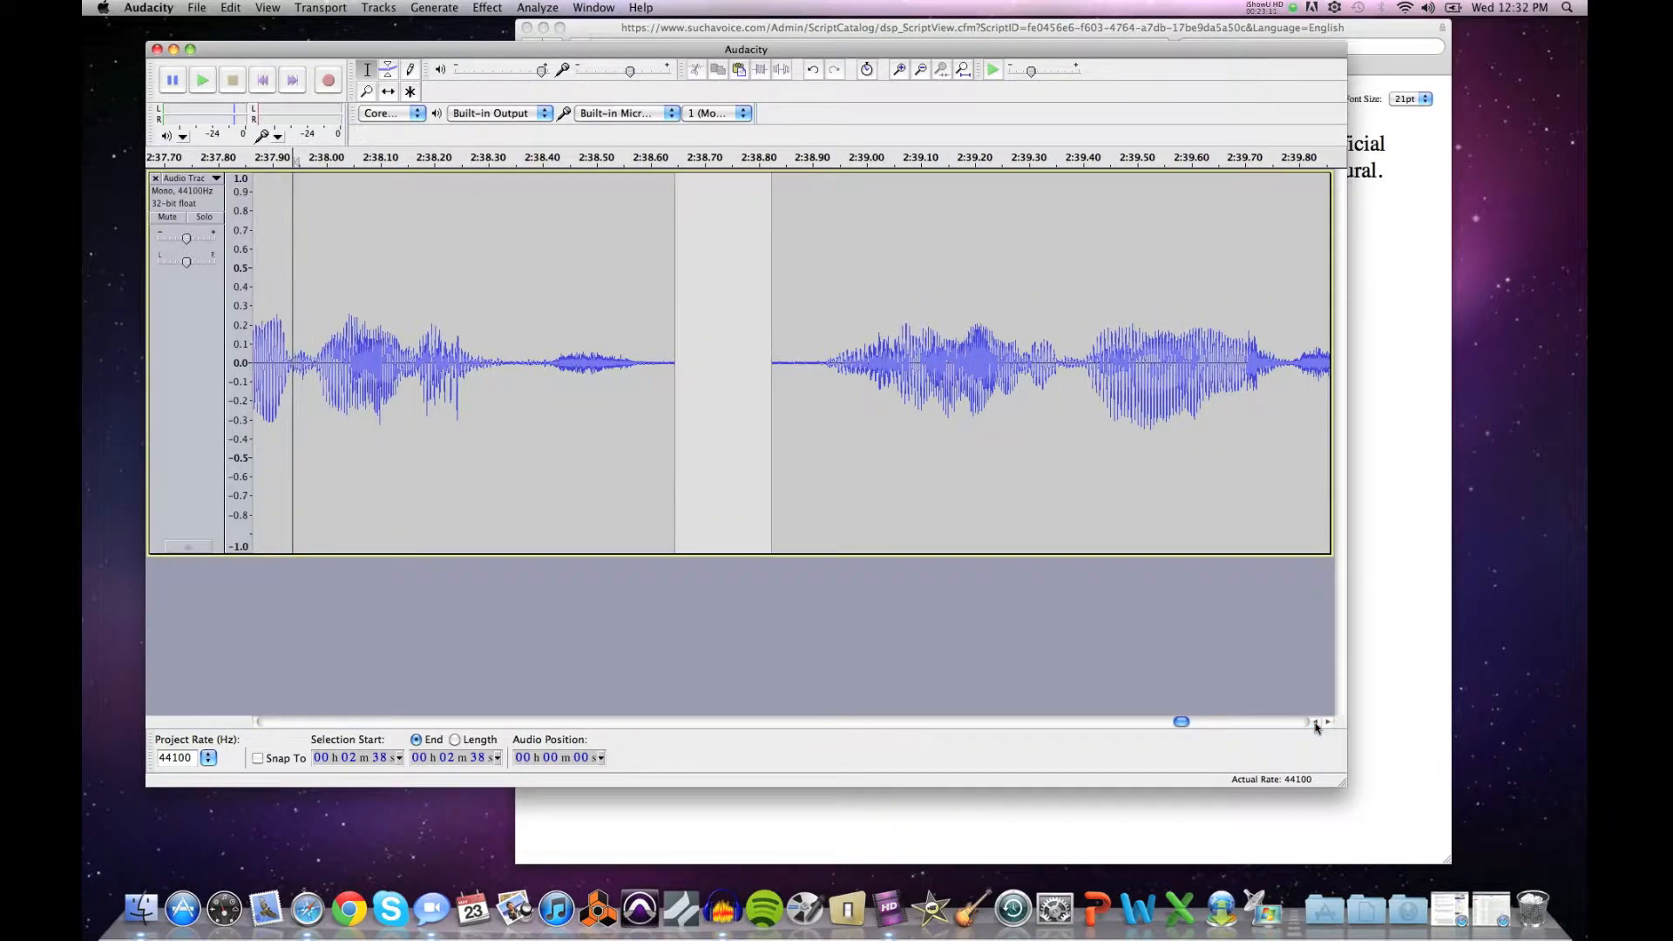
{"action": "left_click", "coordinate": [386, 94]}
{"action": "left_click_drag", "start_coordinate": [999, 474], "coordinate": [912, 475]}
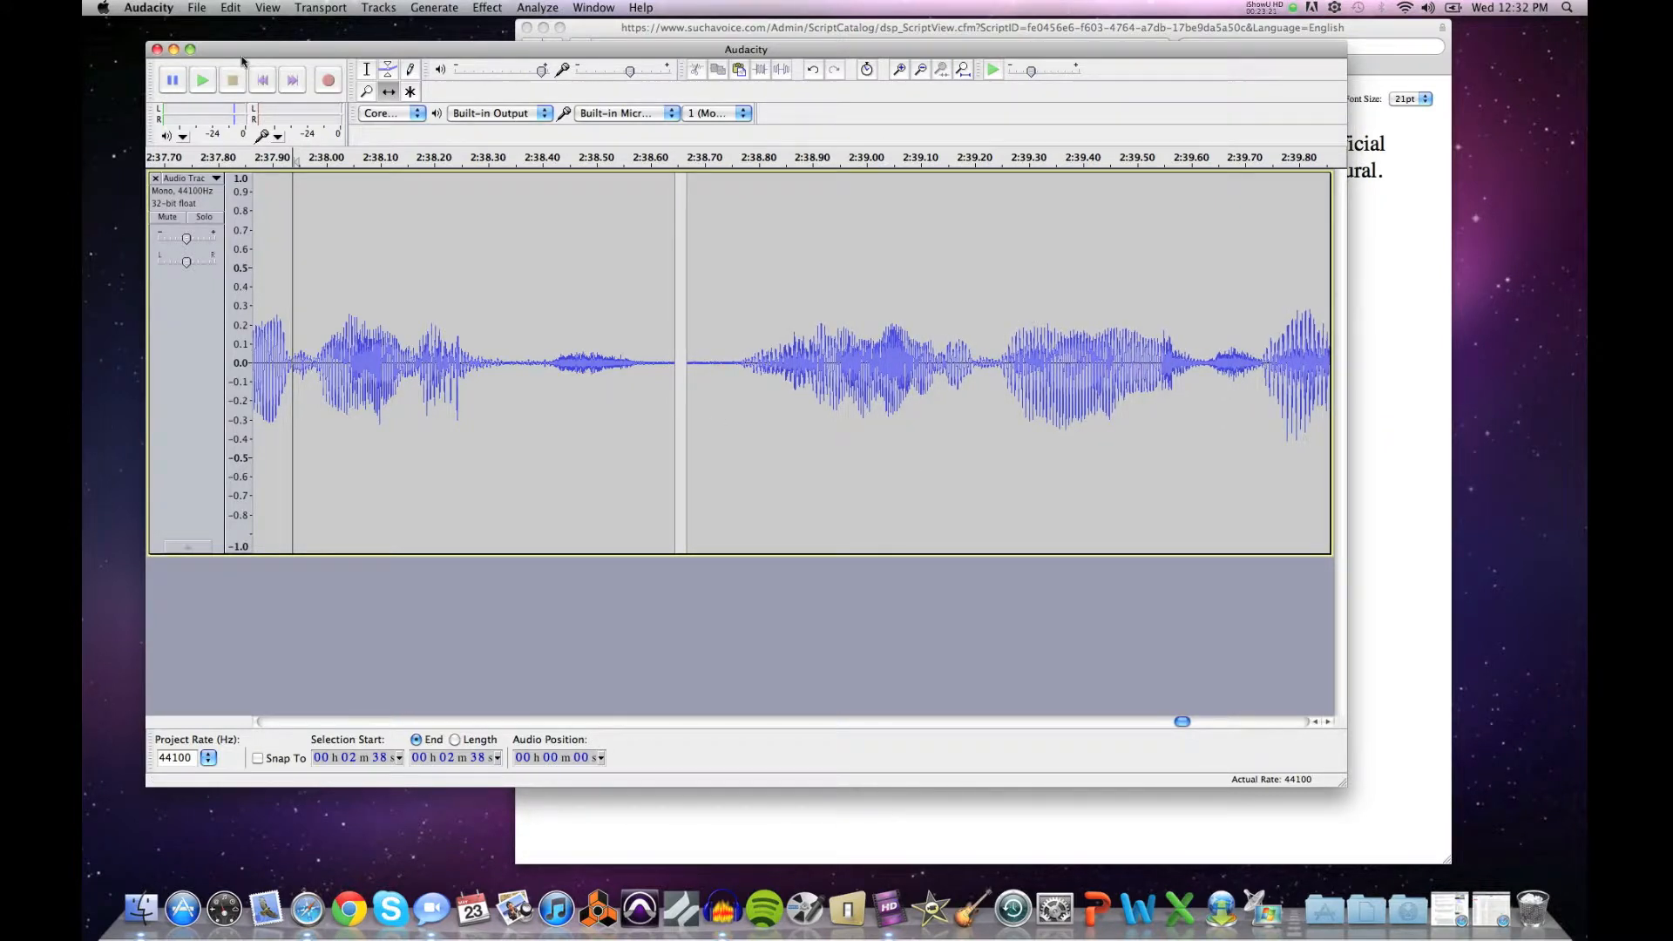
Step: Play the tightened transition in a wider view, from about 2:38.2 and again from about 2:37.0
{"action": "left_click", "coordinate": [366, 92]}
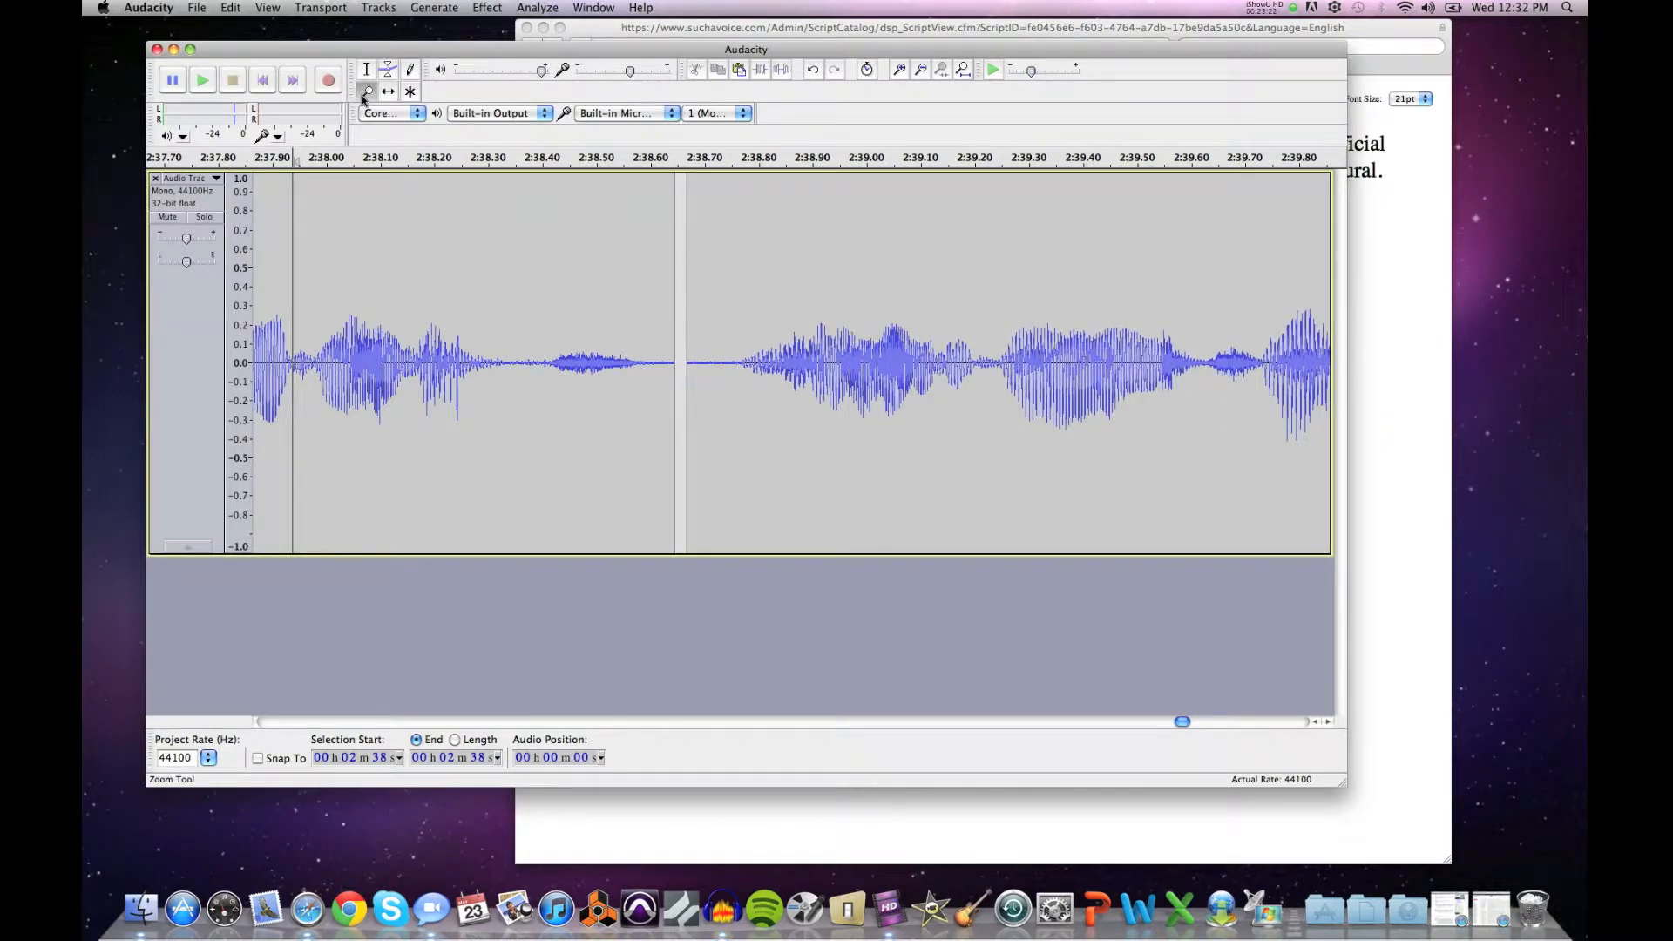
{"action": "left_click", "coordinate": [543, 383], "text": "shift"}
{"action": "left_click", "coordinate": [546, 382], "text": "shift"}
{"action": "left_click", "coordinate": [546, 381], "text": "shift"}
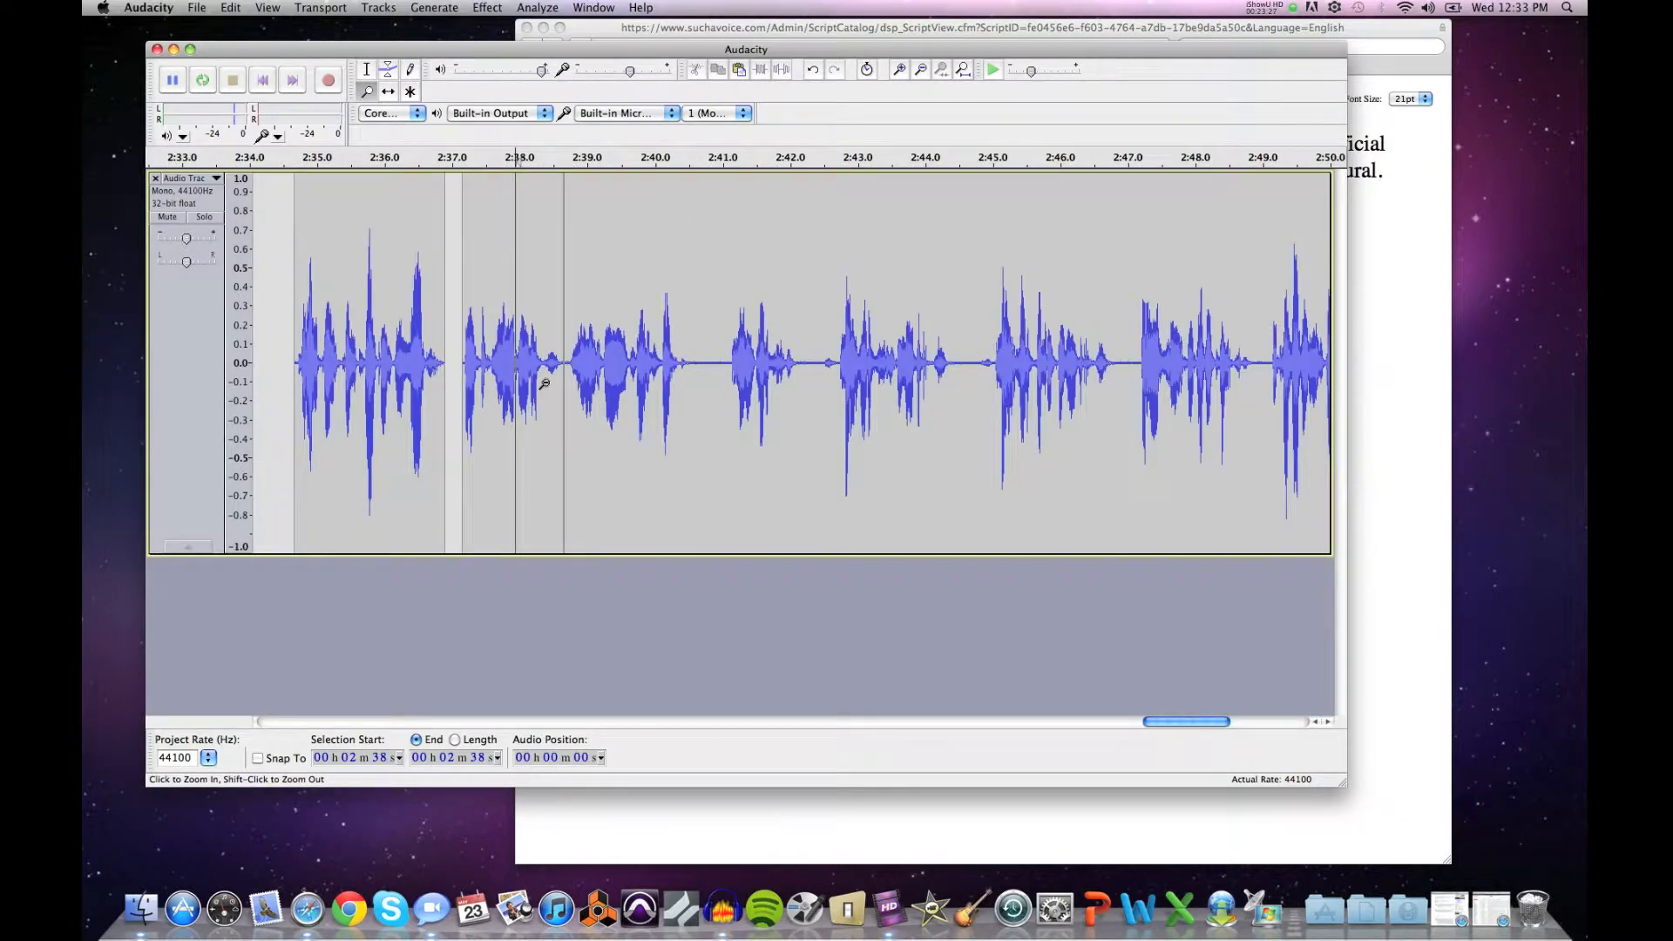
{"action": "left_click", "coordinate": [367, 69]}
{"action": "left_click", "coordinate": [535, 251]}
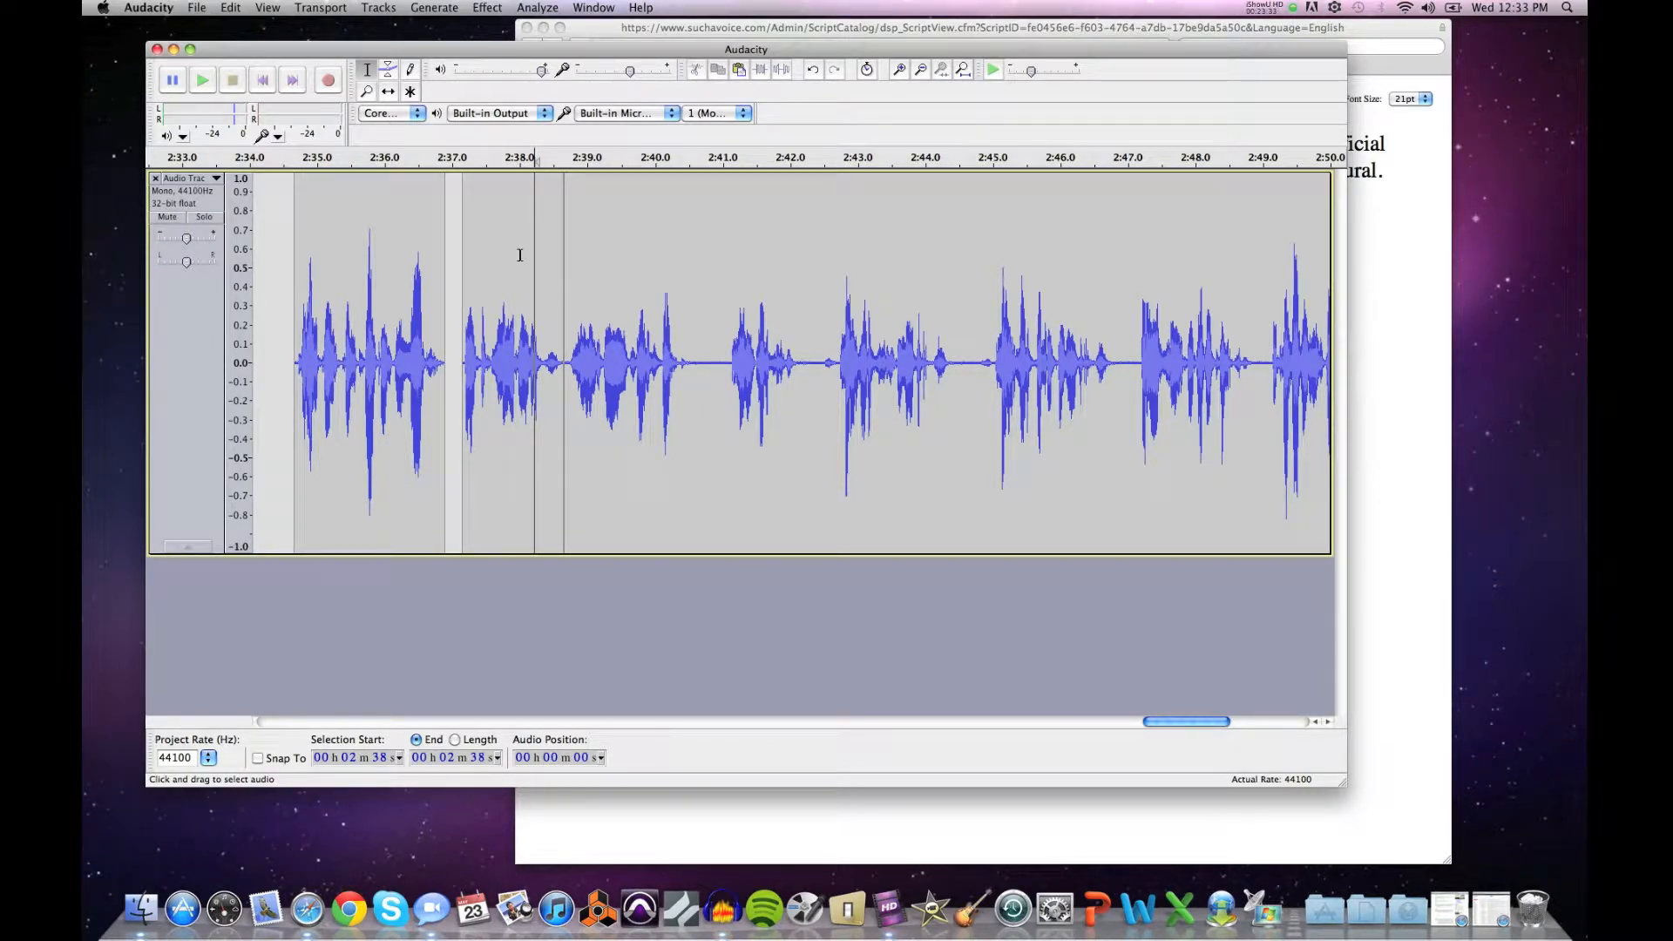
{"action": "key", "text": "space"}
{"action": "key", "text": "space"}
{"action": "left_click", "coordinate": [454, 261]}
{"action": "key", "text": "space"}
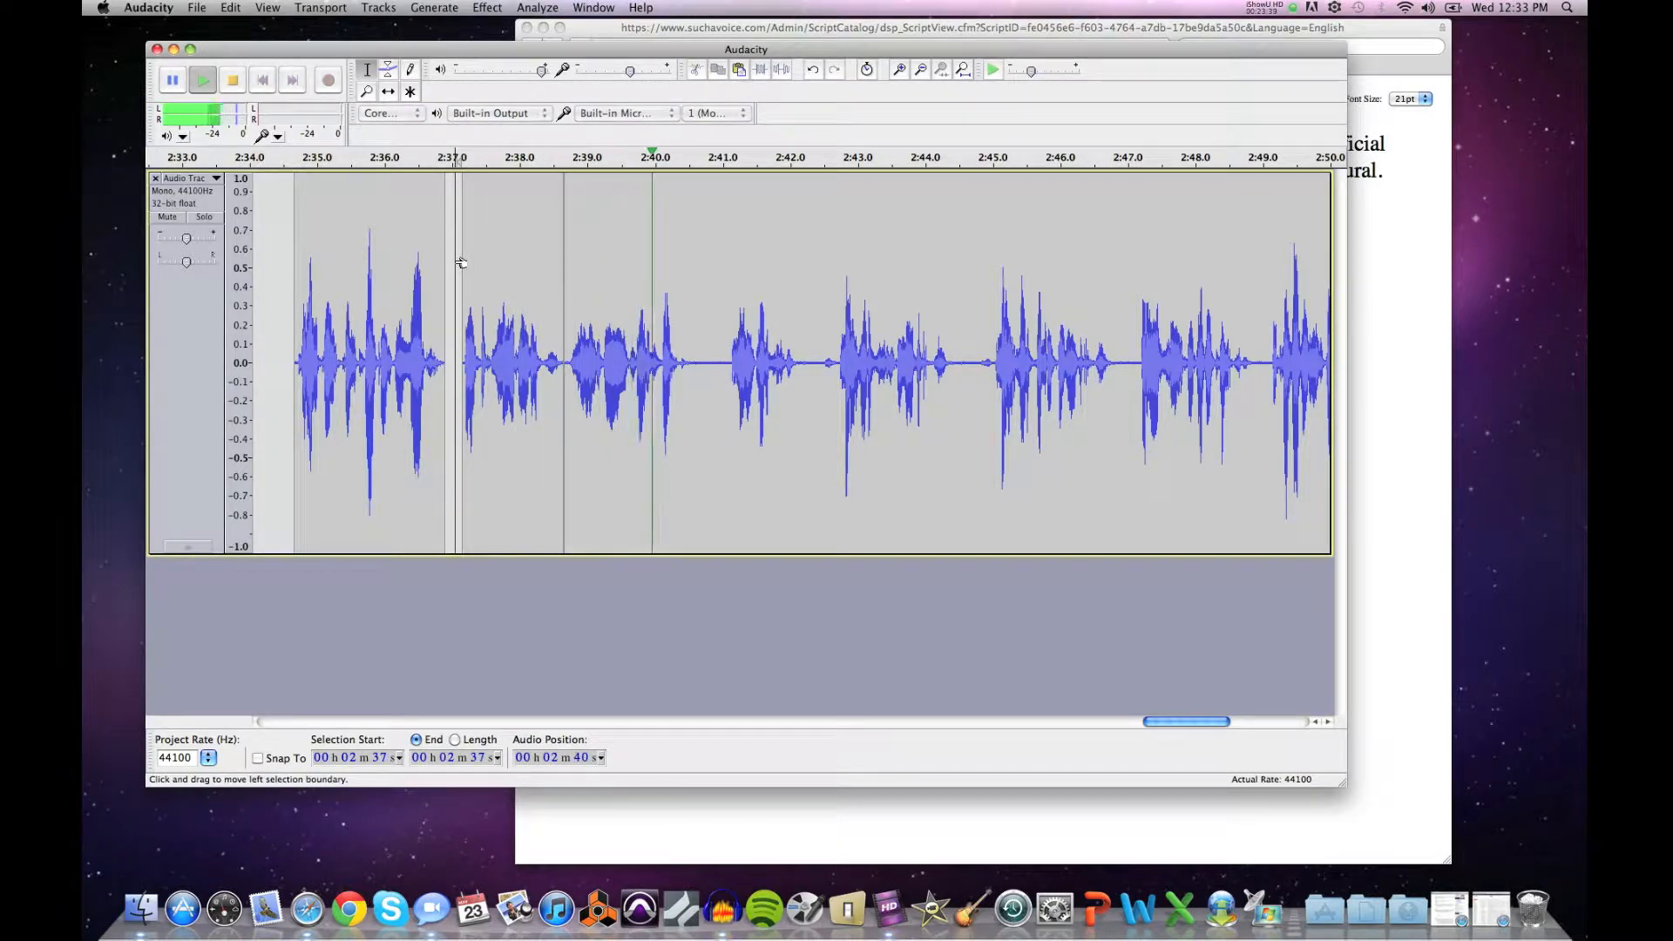
{"action": "key", "text": "space"}
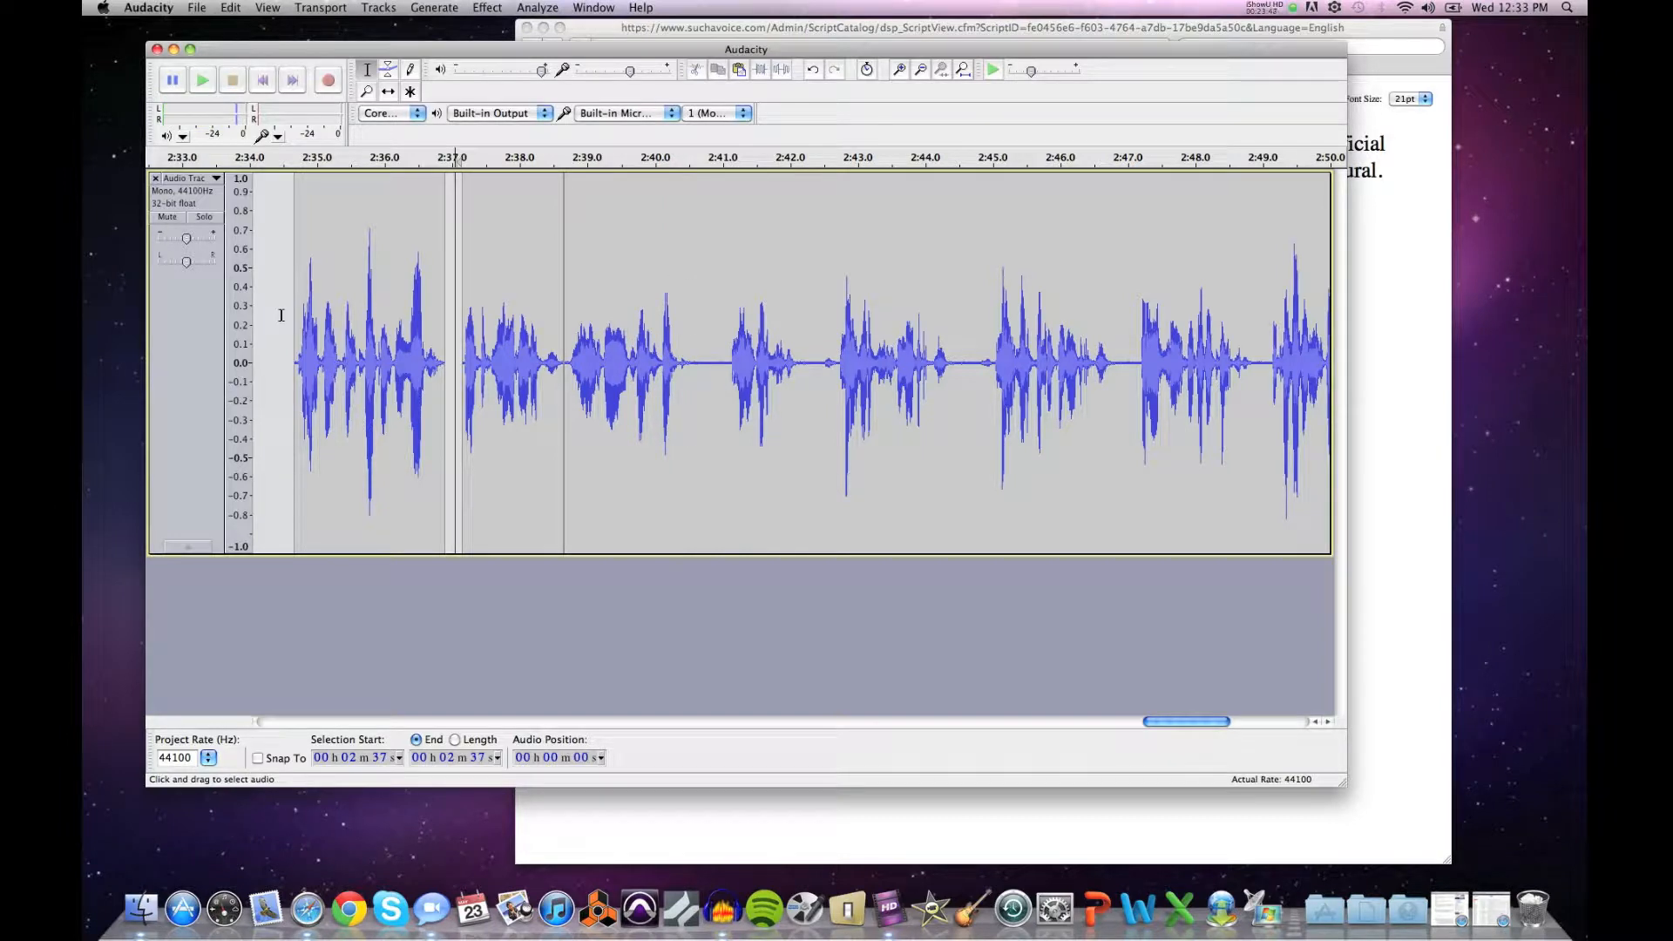
Step: Replay the edited section from just before the first phrase at about 2:34.5 to about 2:42
{"action": "left_click", "coordinate": [284, 315]}
{"action": "key", "text": "space"}
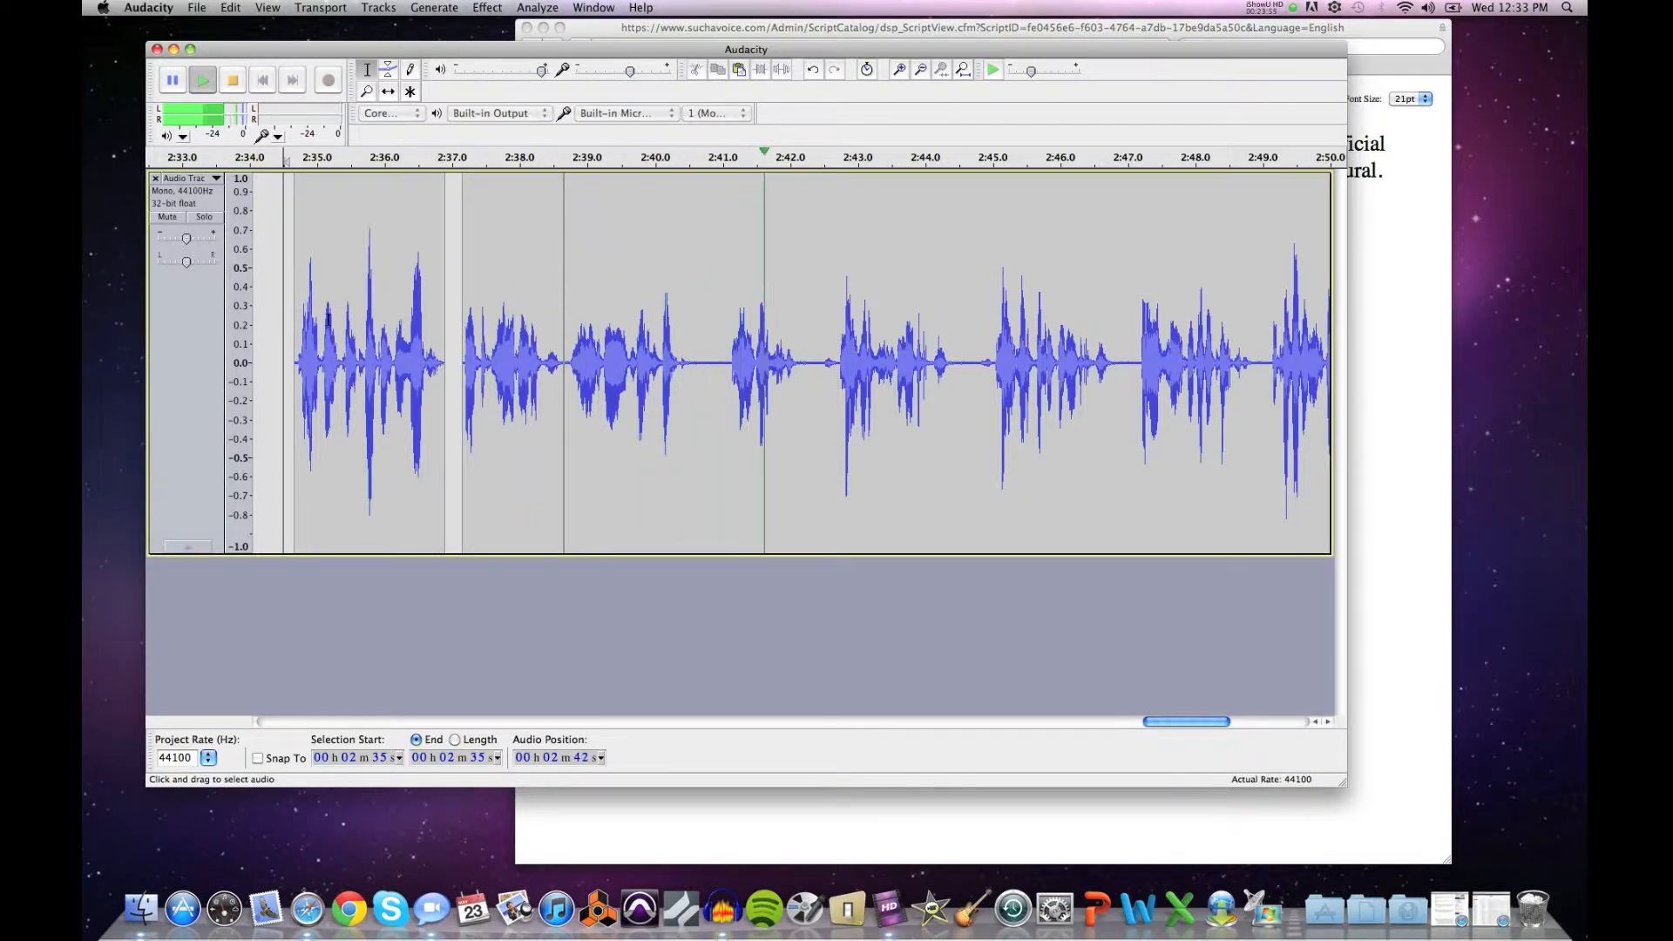
{"action": "key", "text": "space"}
Step: Select the silent stretch from about 2:40.7 to 2:41.07, inspect it up close, and play it
{"action": "left_click_drag", "start_coordinate": [701, 358], "coordinate": [726, 354]}
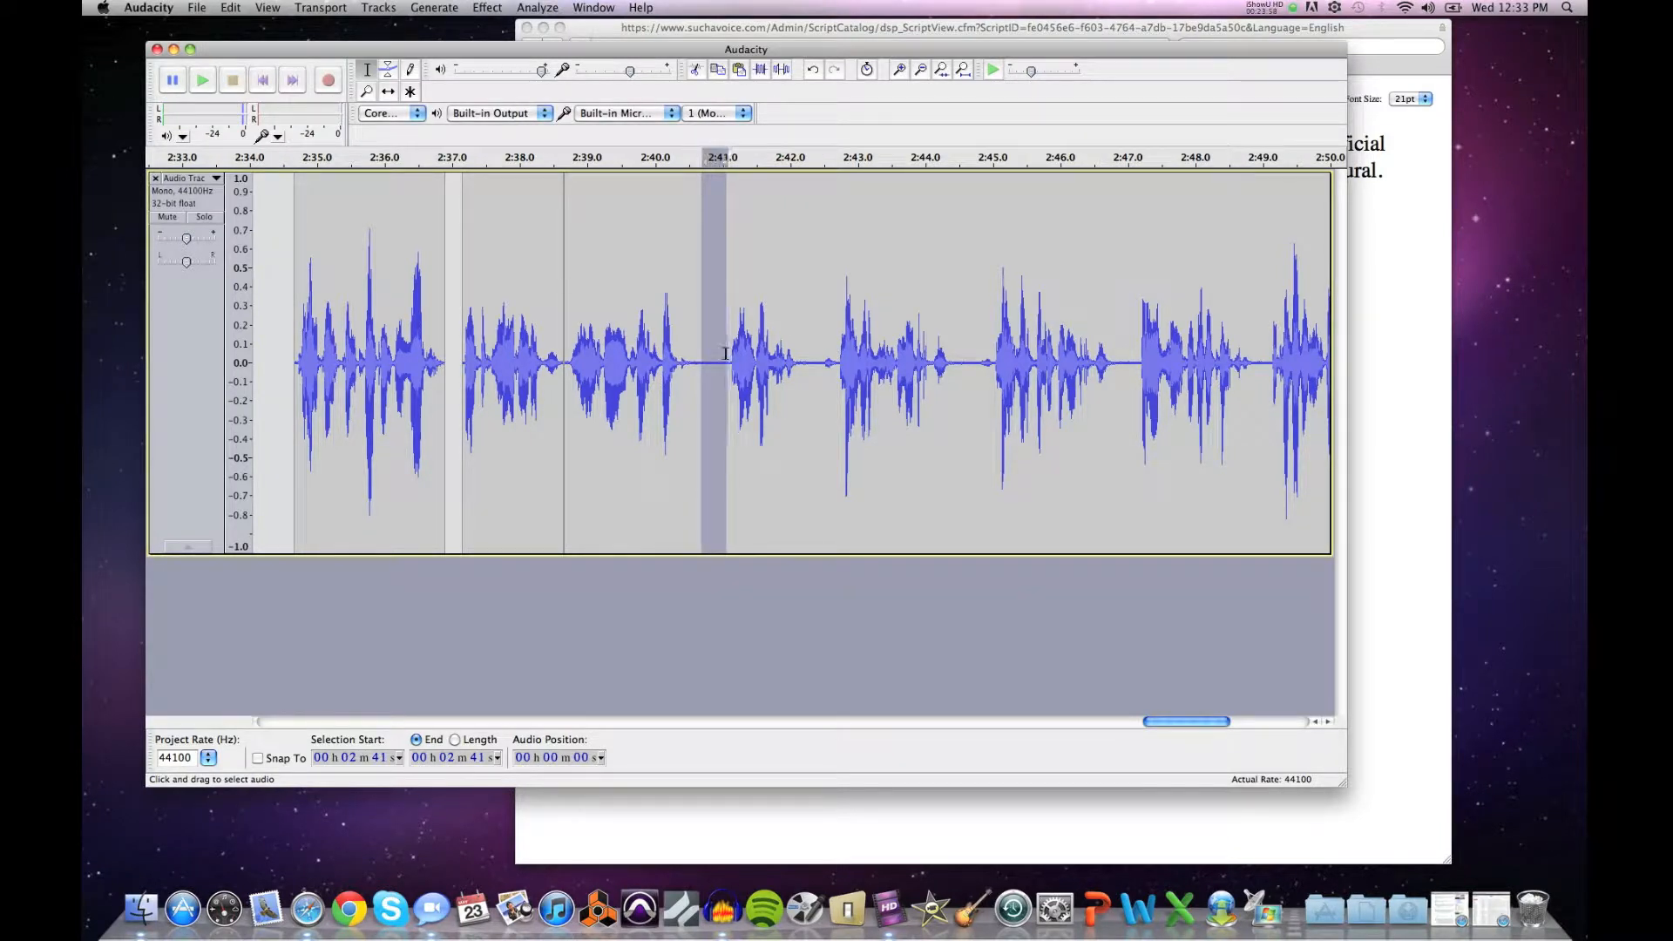
{"action": "left_click", "coordinate": [366, 90]}
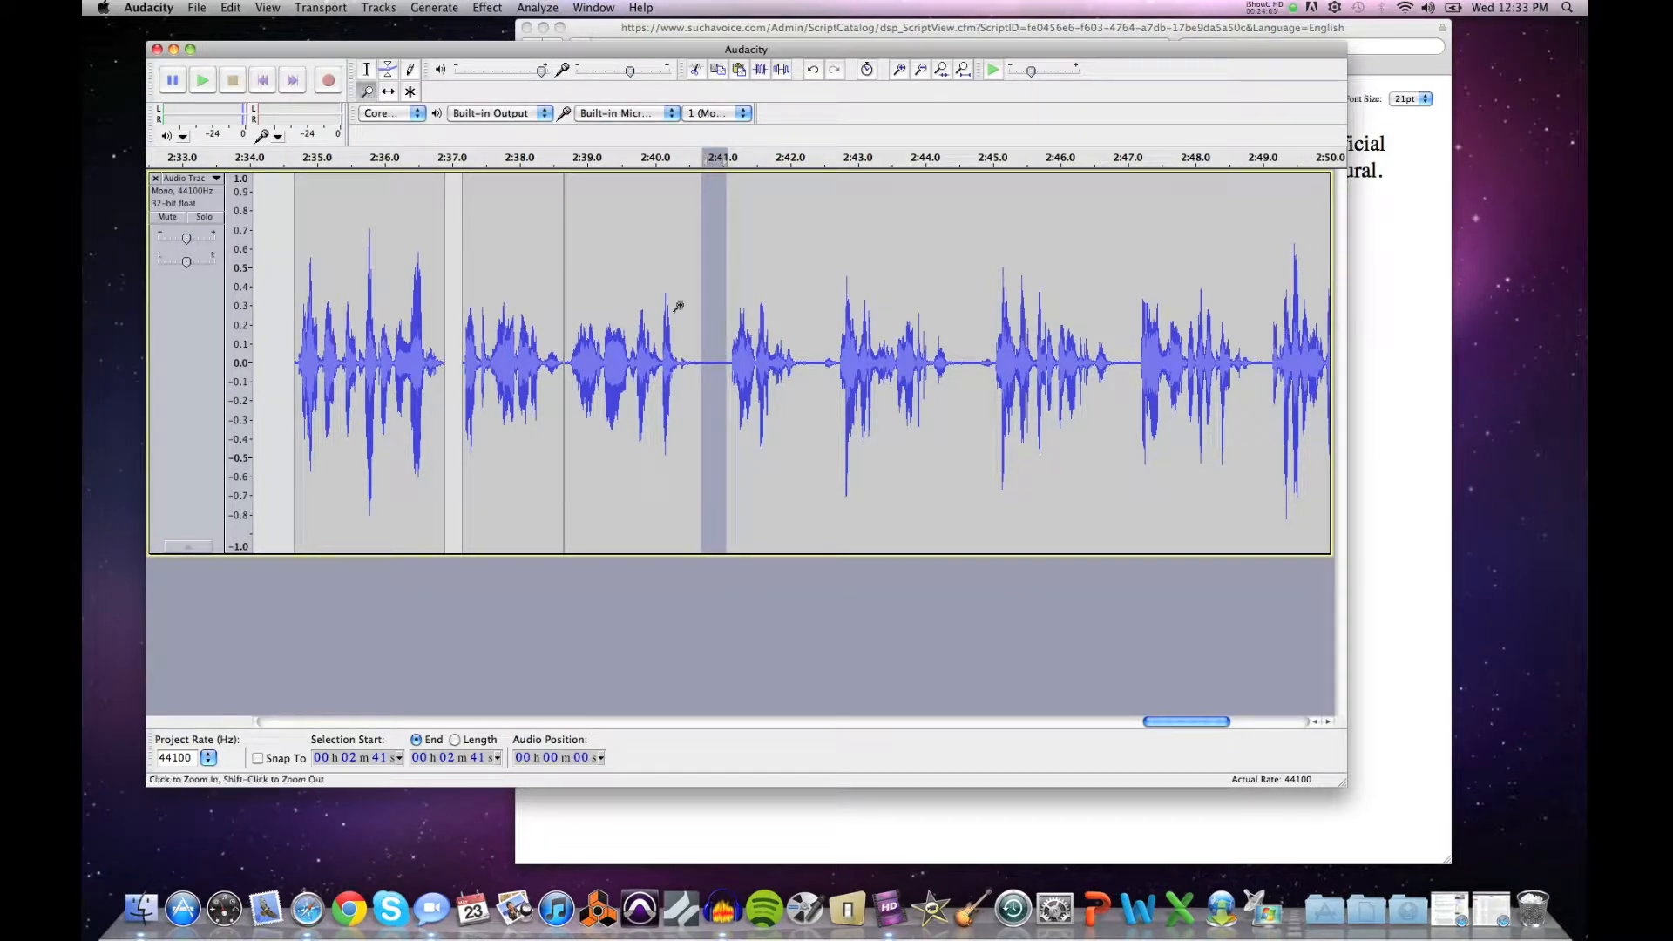
{"action": "left_click", "coordinate": [714, 330]}
{"action": "left_click", "coordinate": [715, 330]}
{"action": "left_click", "coordinate": [715, 330]}
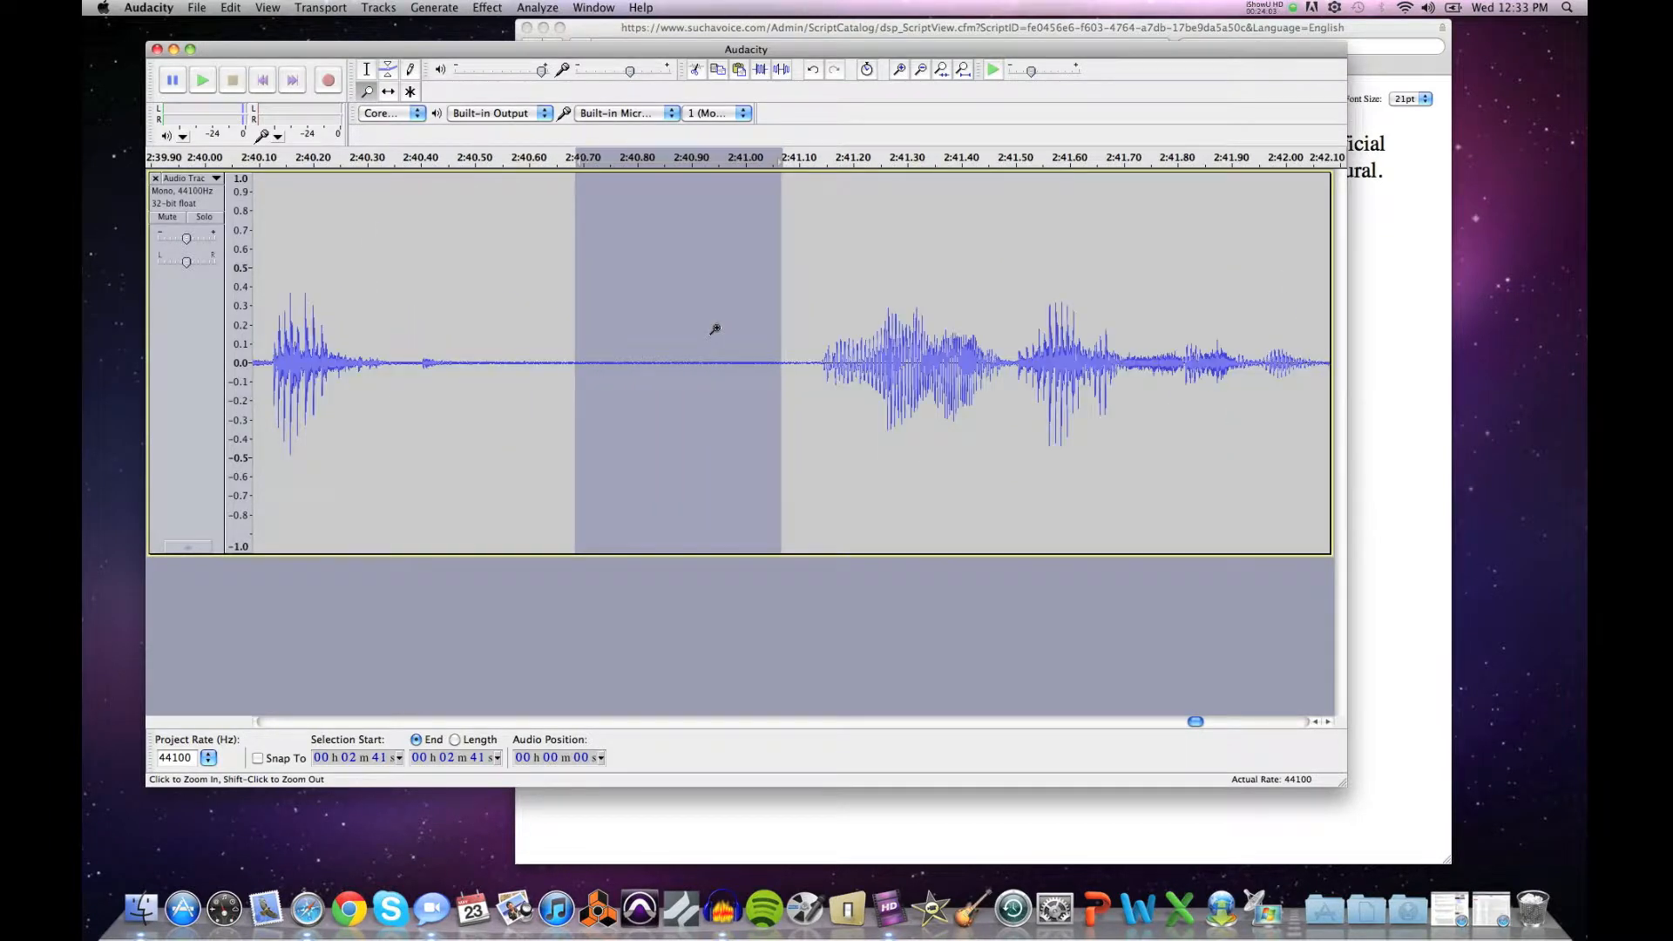
{"action": "key", "text": "space"}
{"action": "key", "text": "space"}
Step: Split the track at both edges of the selected silence
{"action": "left_click", "coordinate": [231, 7]}
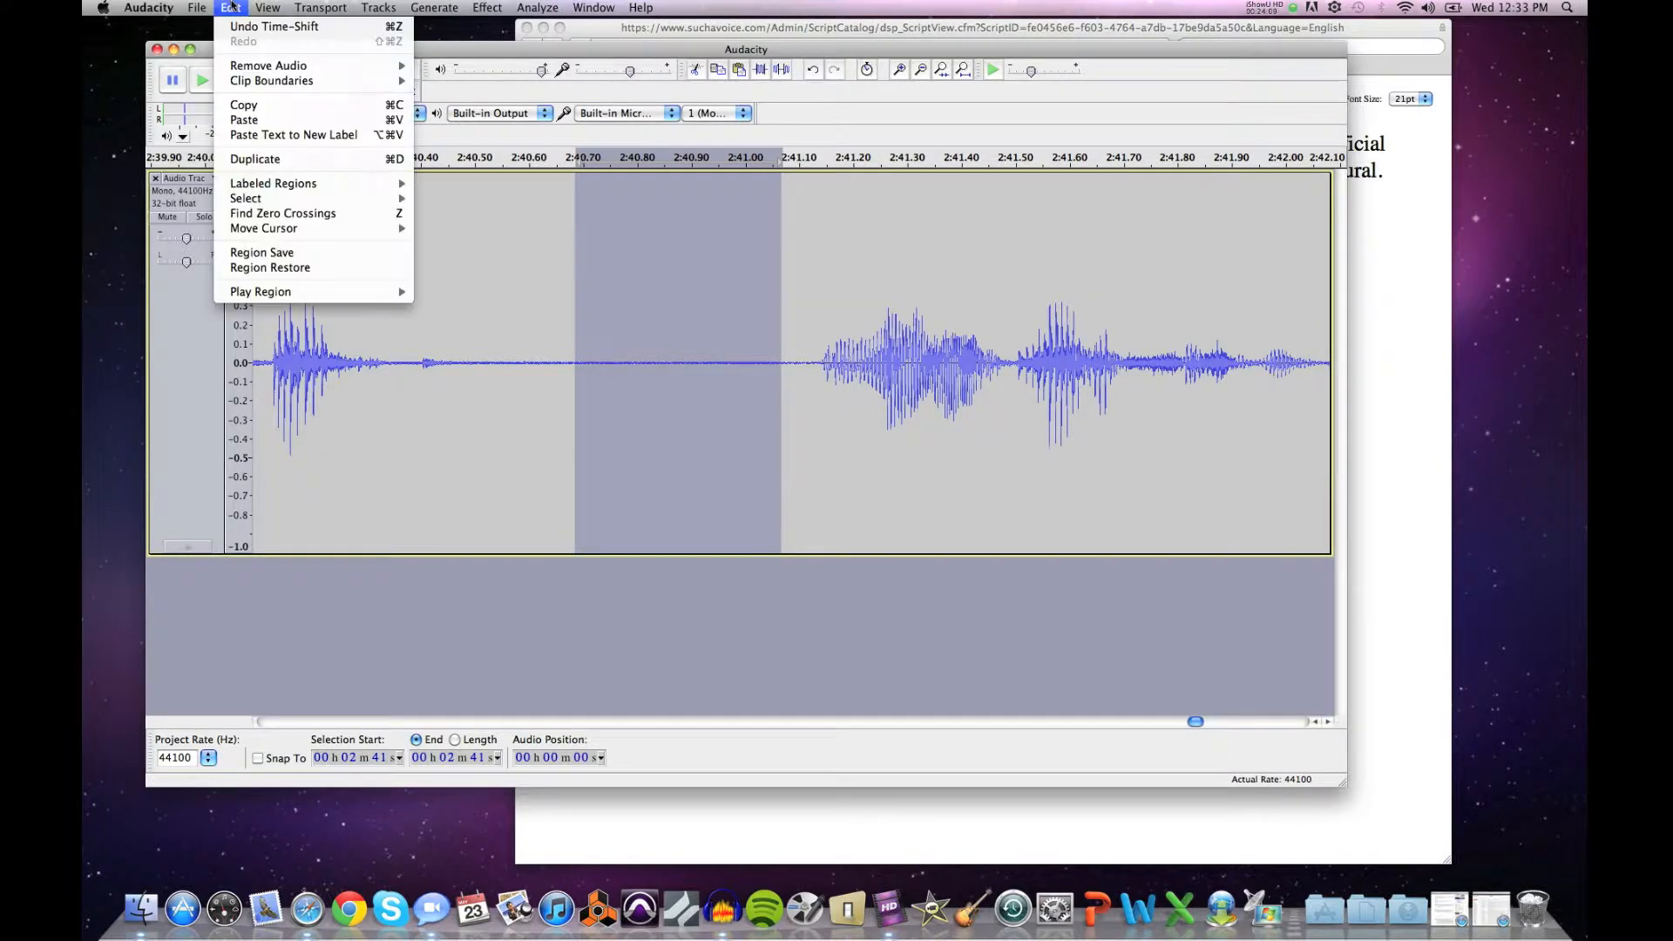
{"action": "mouse_move", "coordinate": [352, 81]}
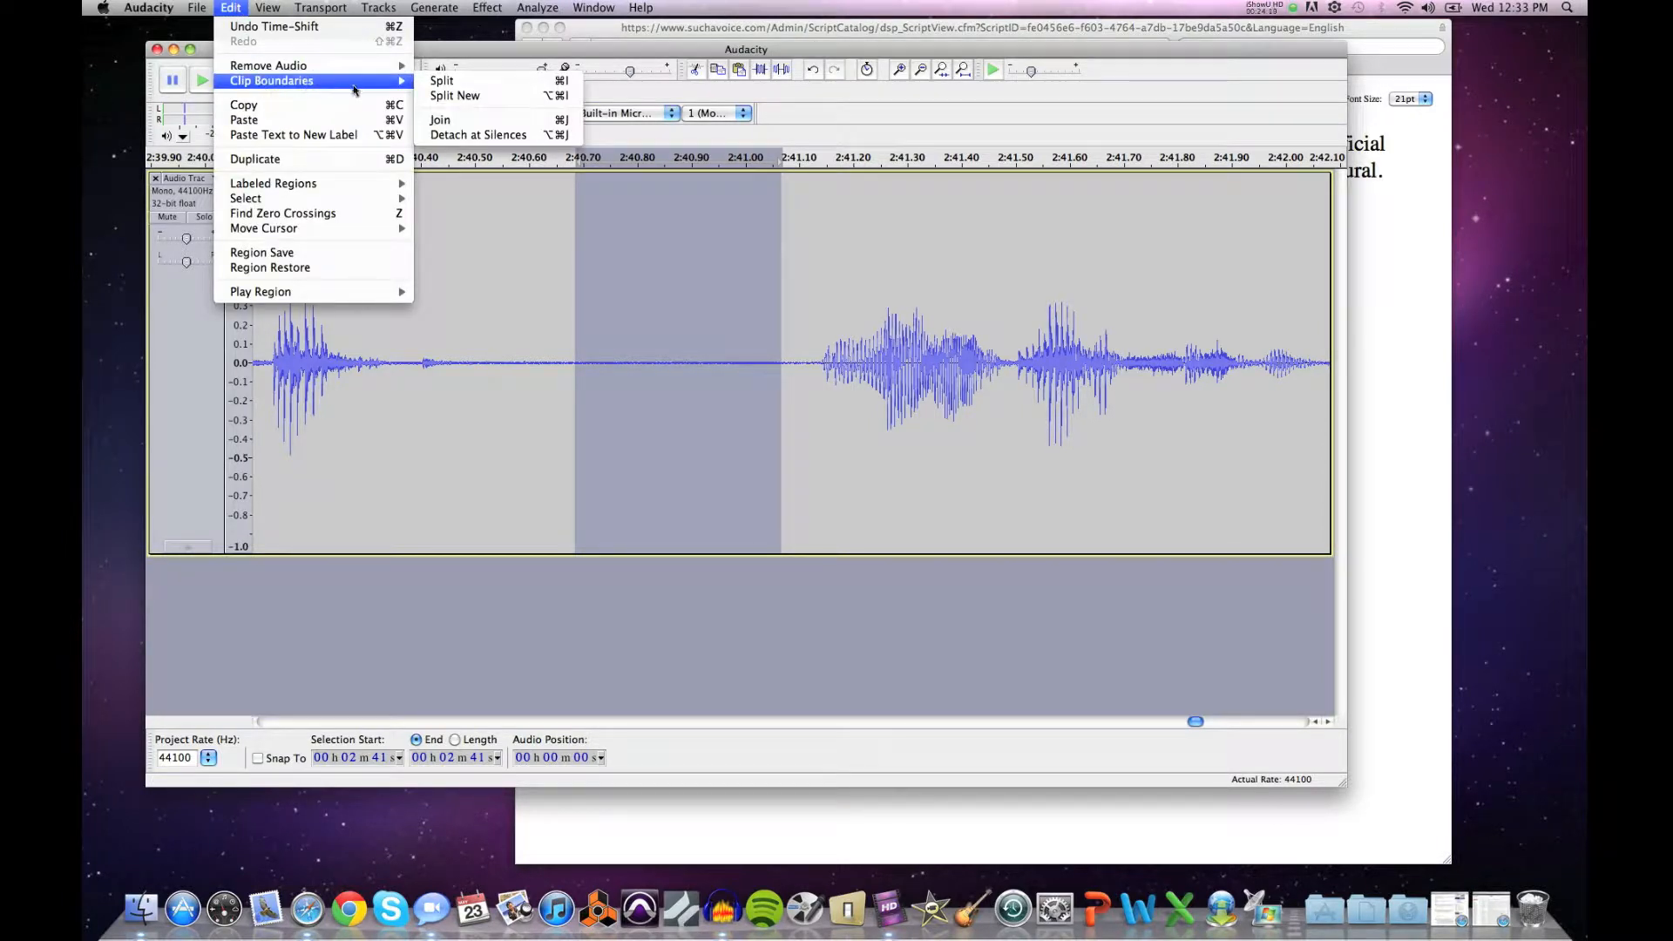
{"action": "left_click", "coordinate": [454, 82]}
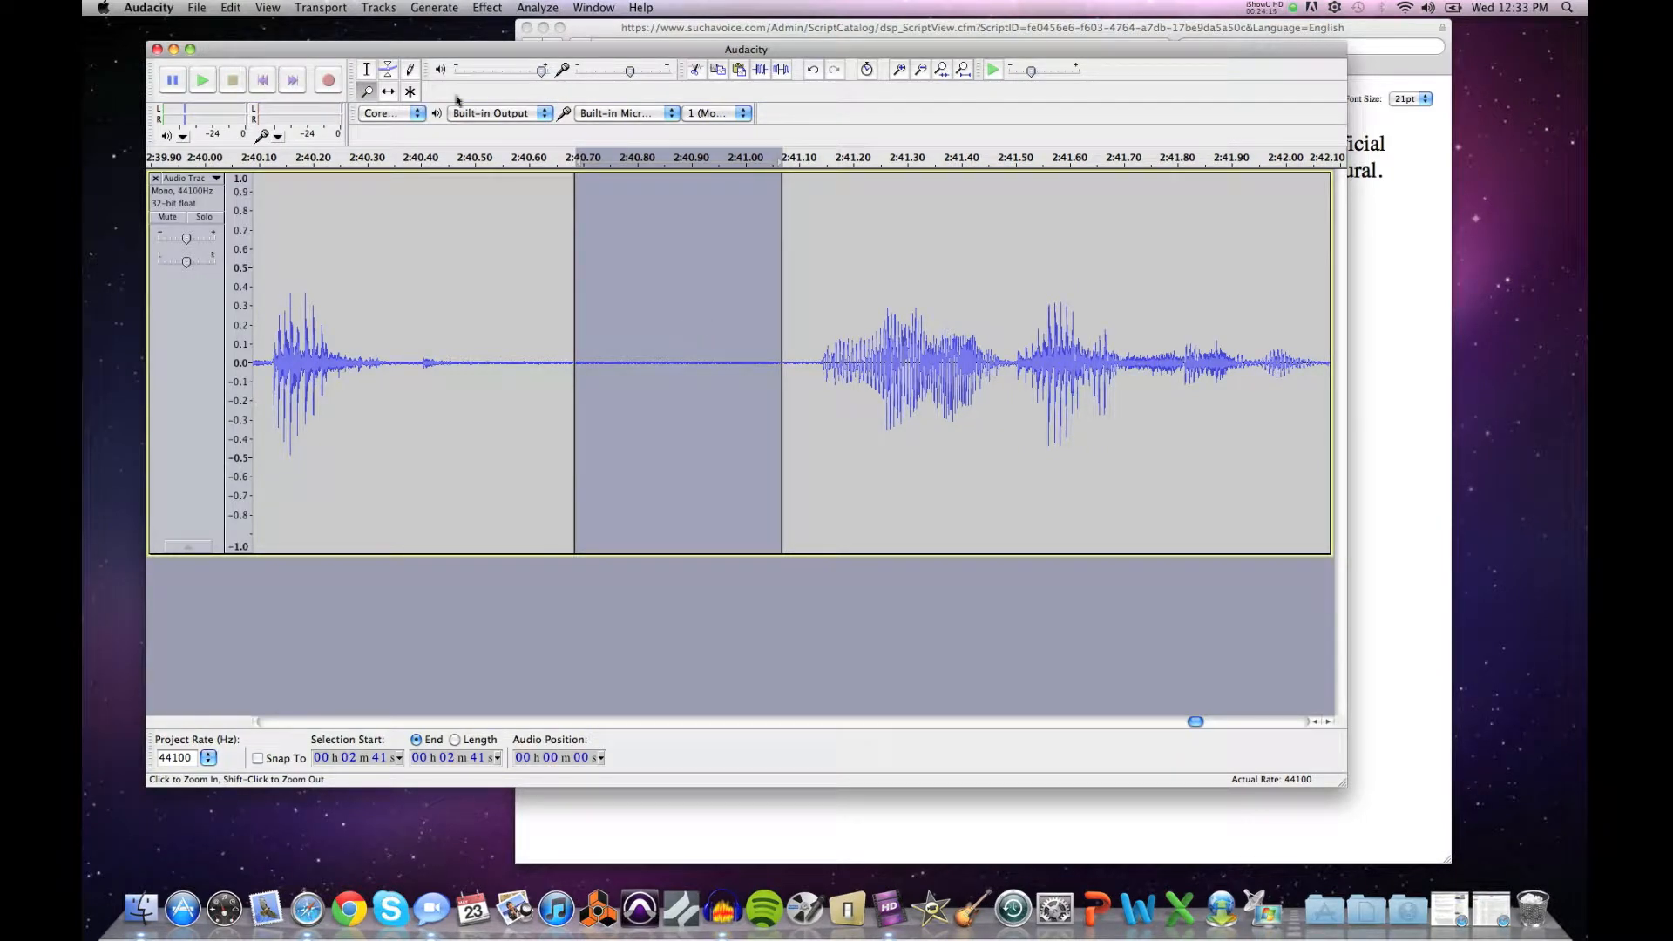
Step: Shift the clip after the split-off silence about 0.14 s later and delete the silence
{"action": "left_click", "coordinate": [388, 91]}
{"action": "left_click_drag", "start_coordinate": [931, 447], "coordinate": [1006, 448]}
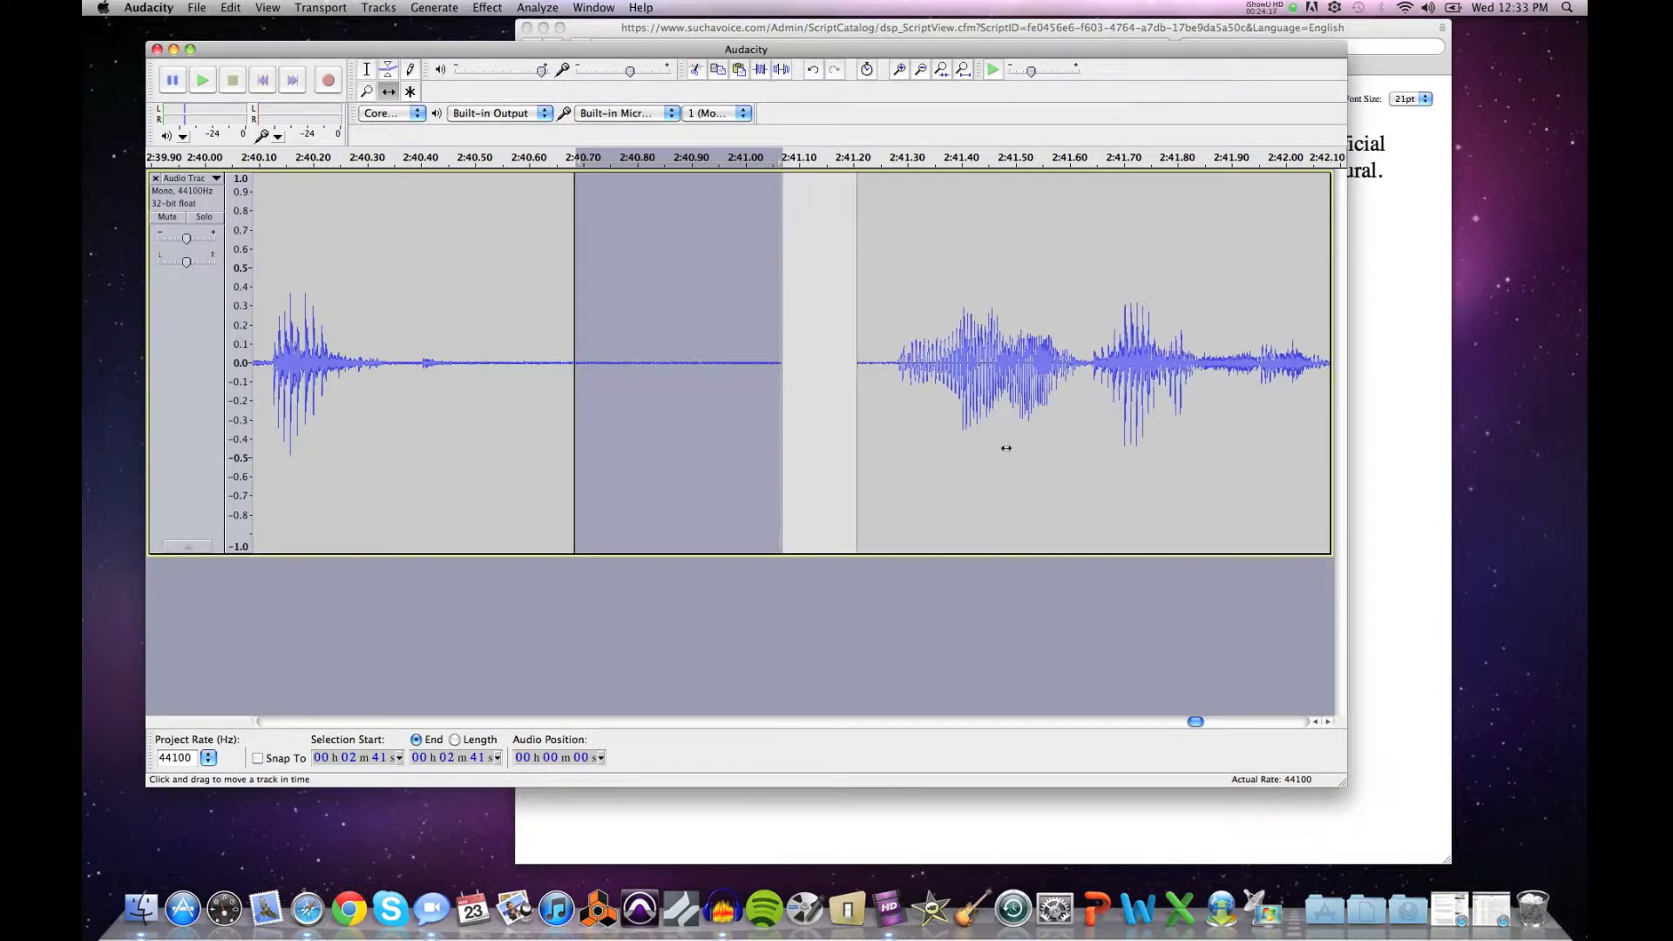
{"action": "key", "text": "Delete"}
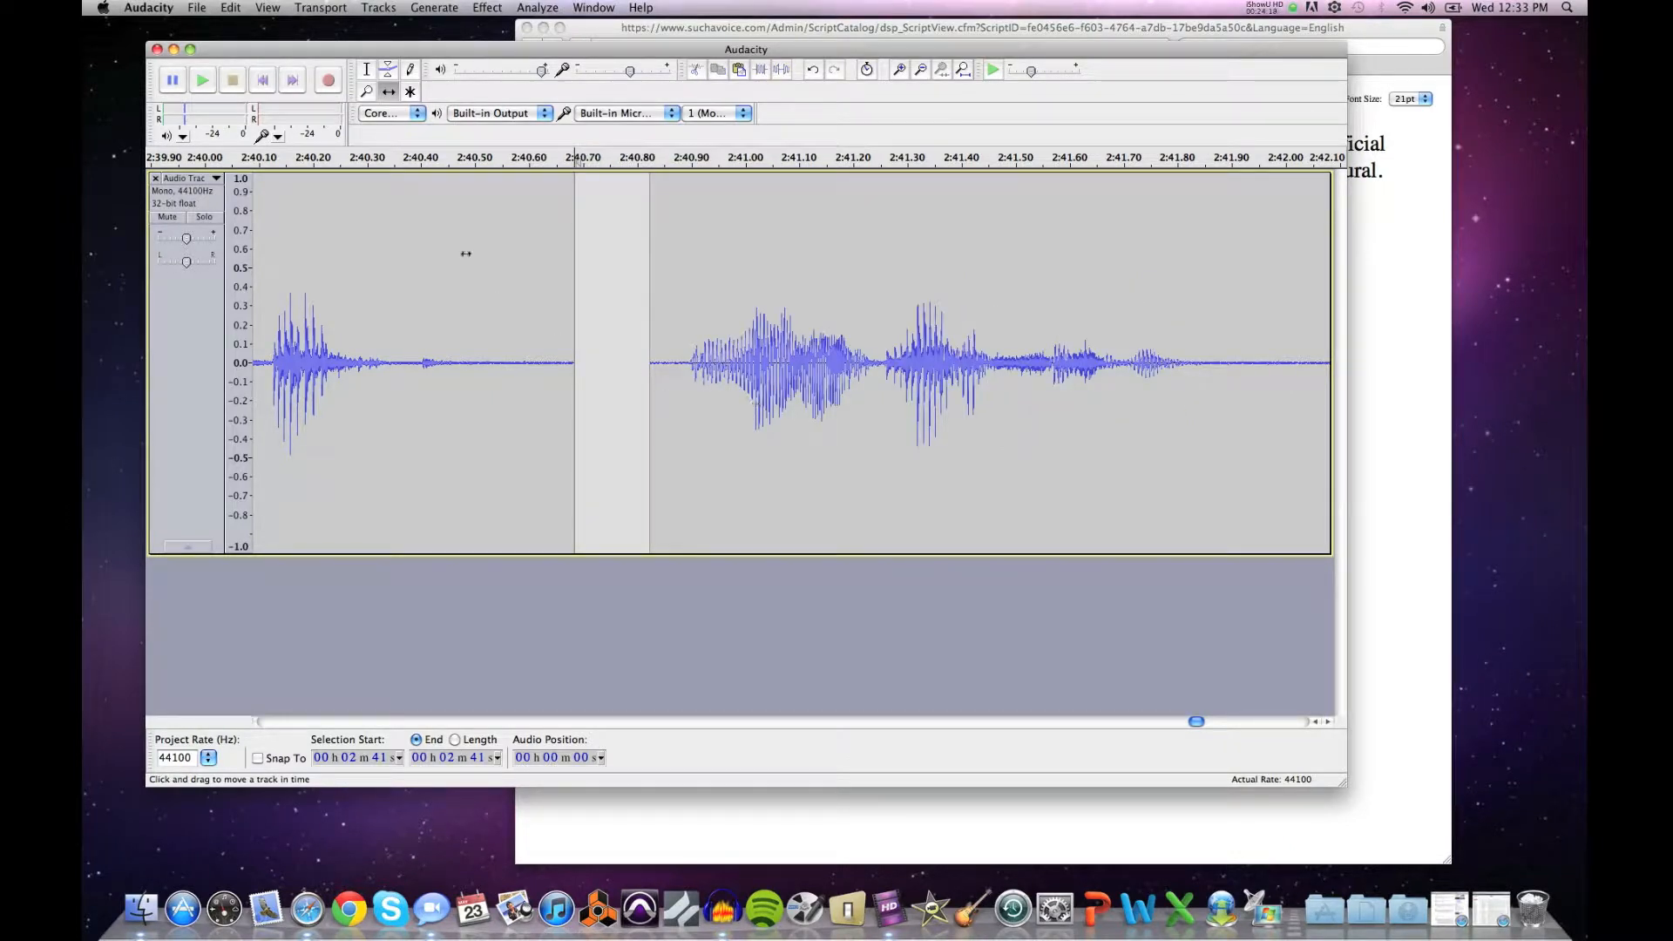
Step: Play the audio across the new short gap in a wider view, starting from about 2:39.1
{"action": "left_click", "coordinate": [367, 92]}
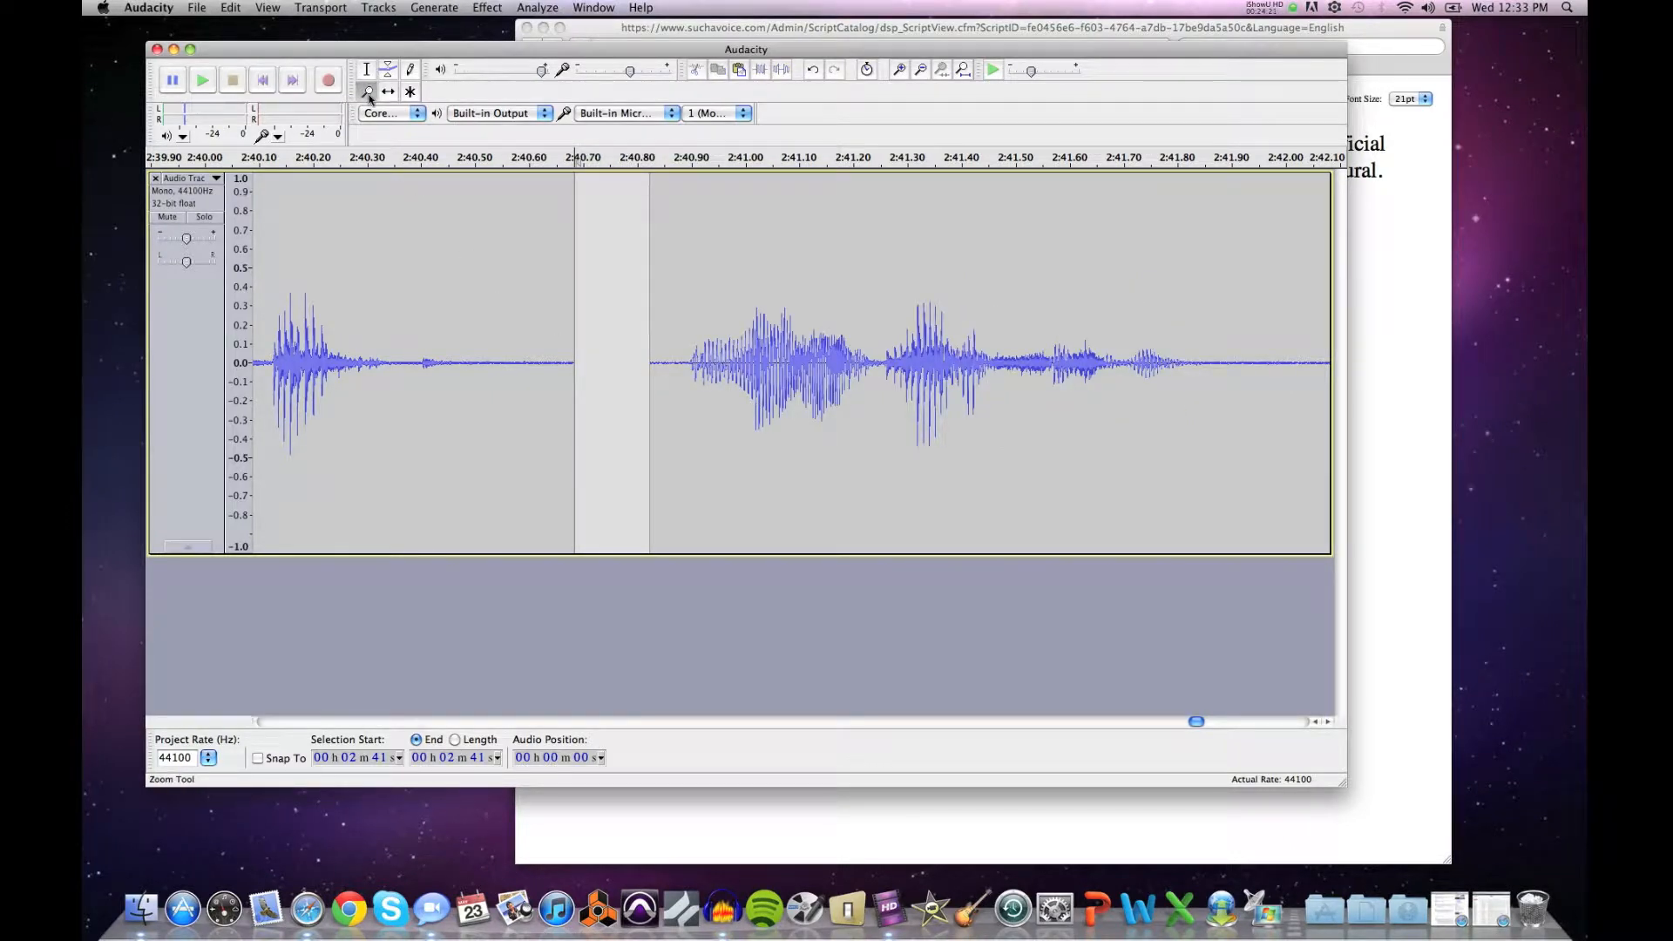
{"action": "left_click", "coordinate": [405, 242], "text": "shift"}
{"action": "left_click", "coordinate": [408, 244], "text": "shift"}
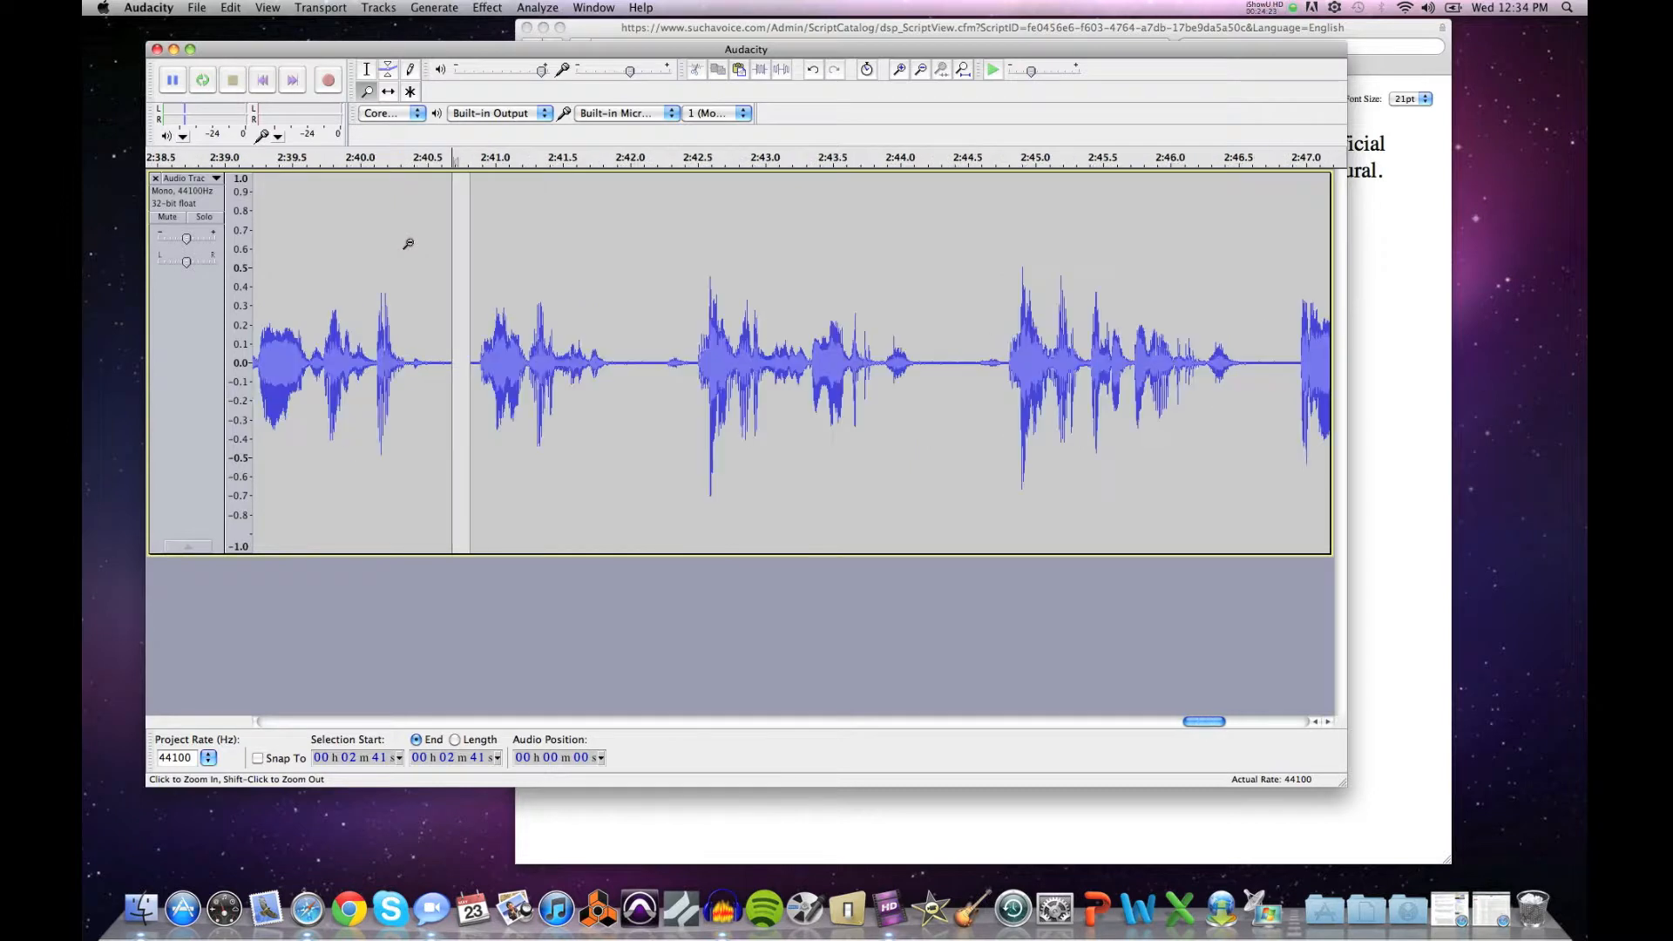
{"action": "left_click", "coordinate": [408, 244], "text": "shift"}
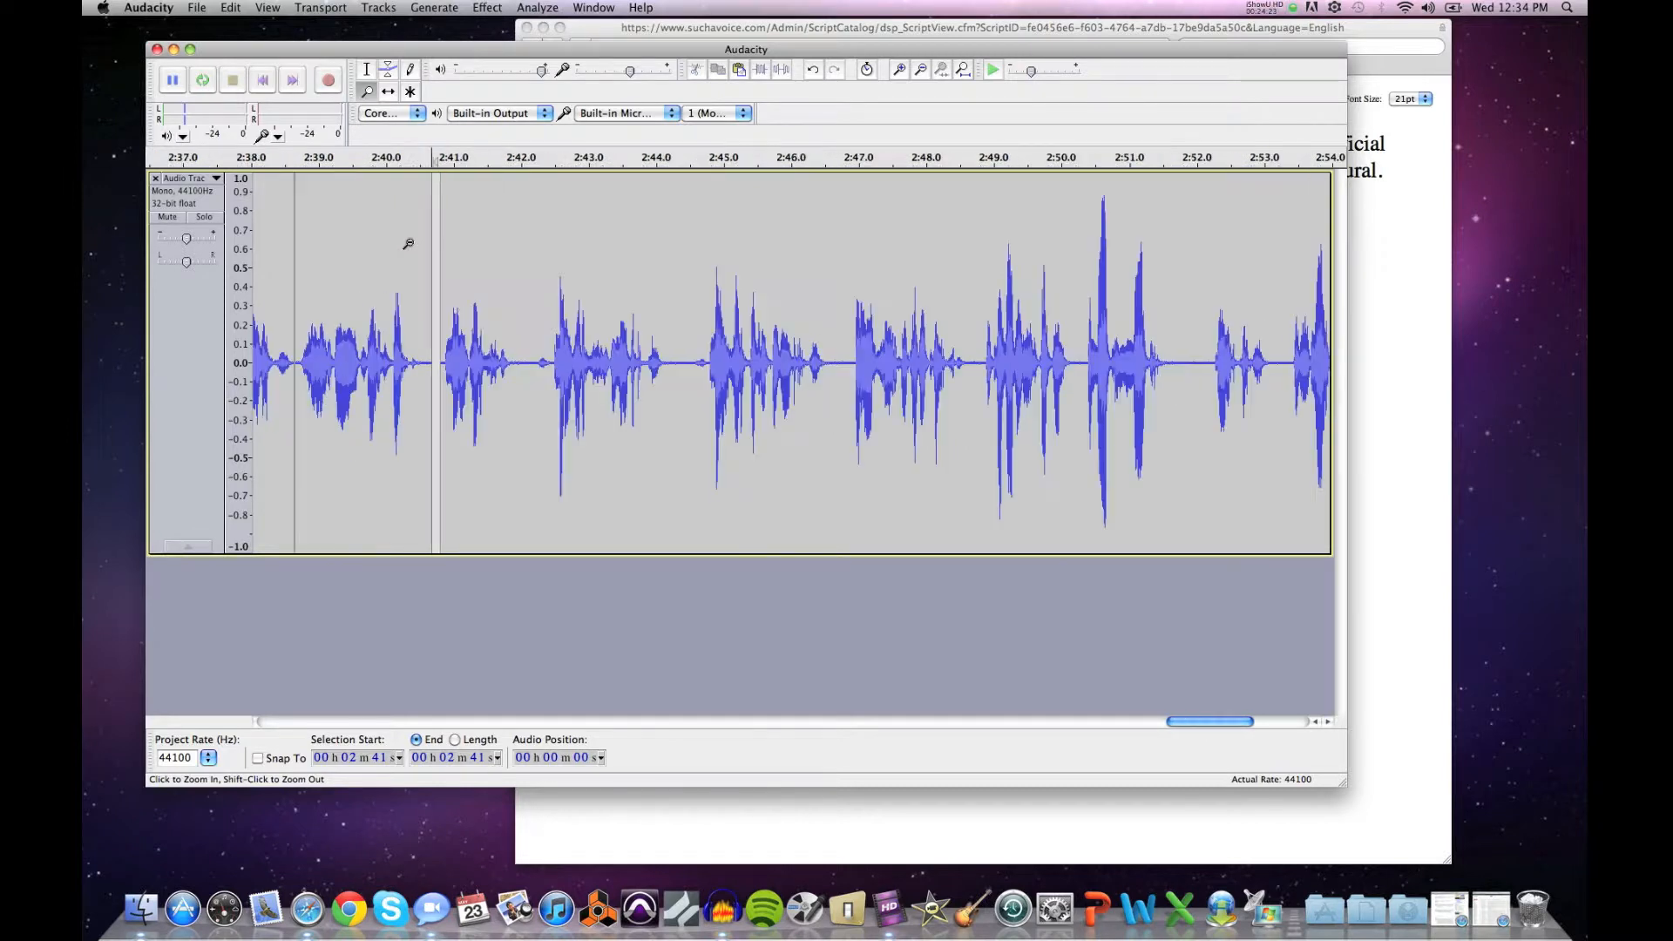
{"action": "left_click", "coordinate": [365, 71]}
{"action": "left_click", "coordinate": [328, 298]}
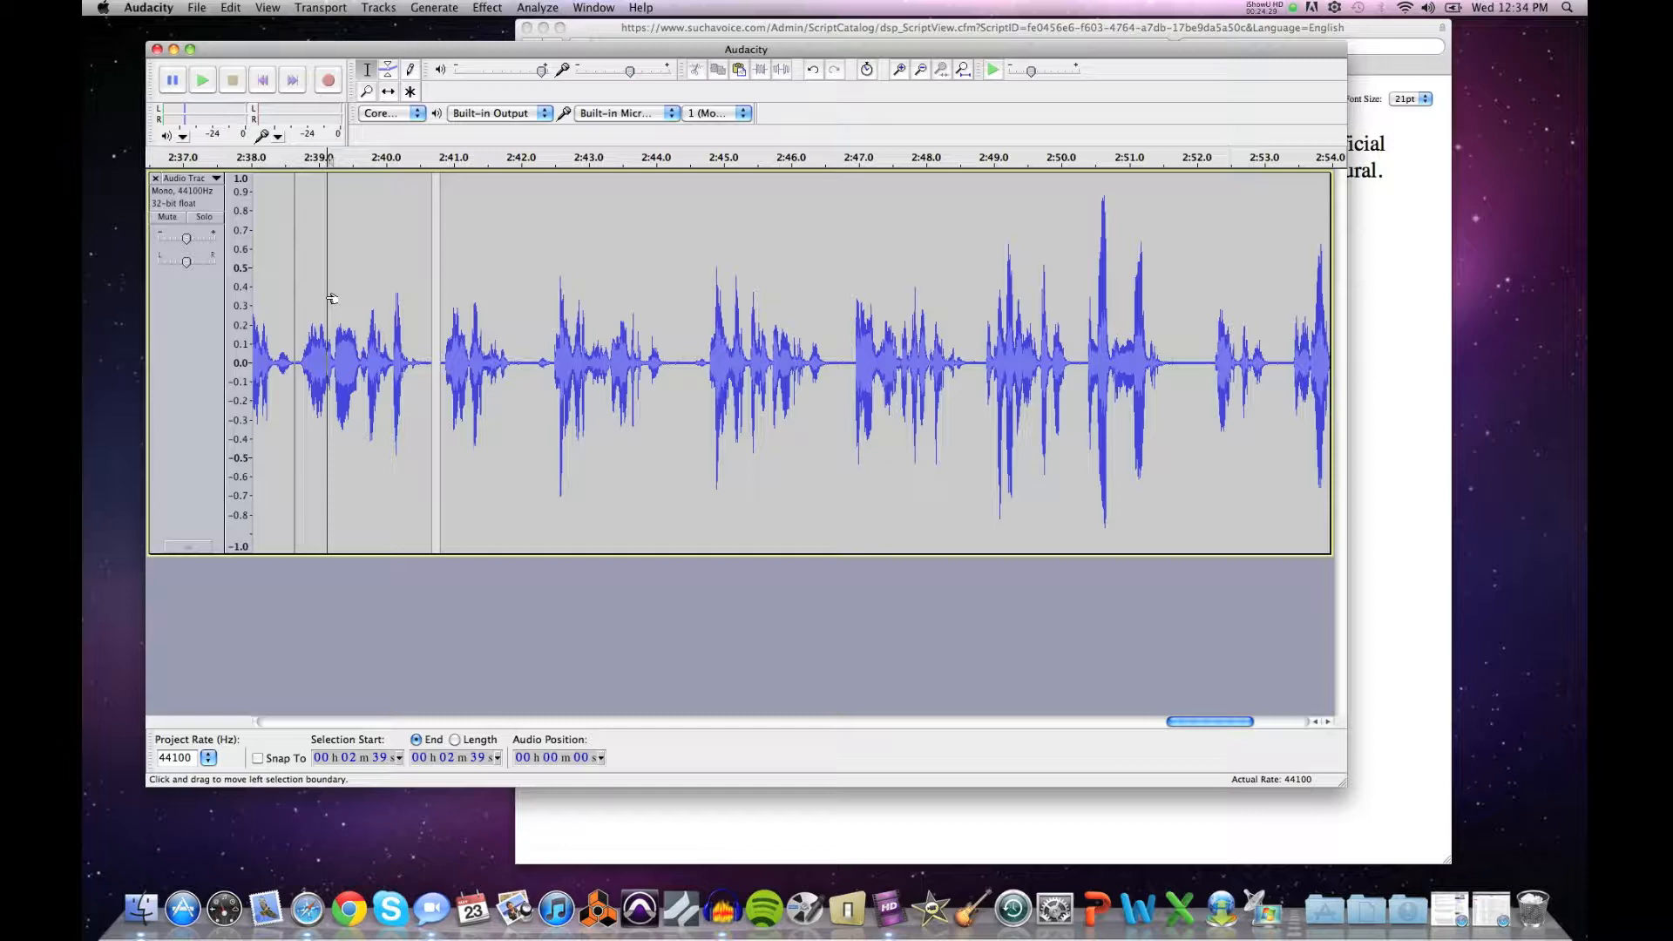
{"action": "key", "text": "space"}
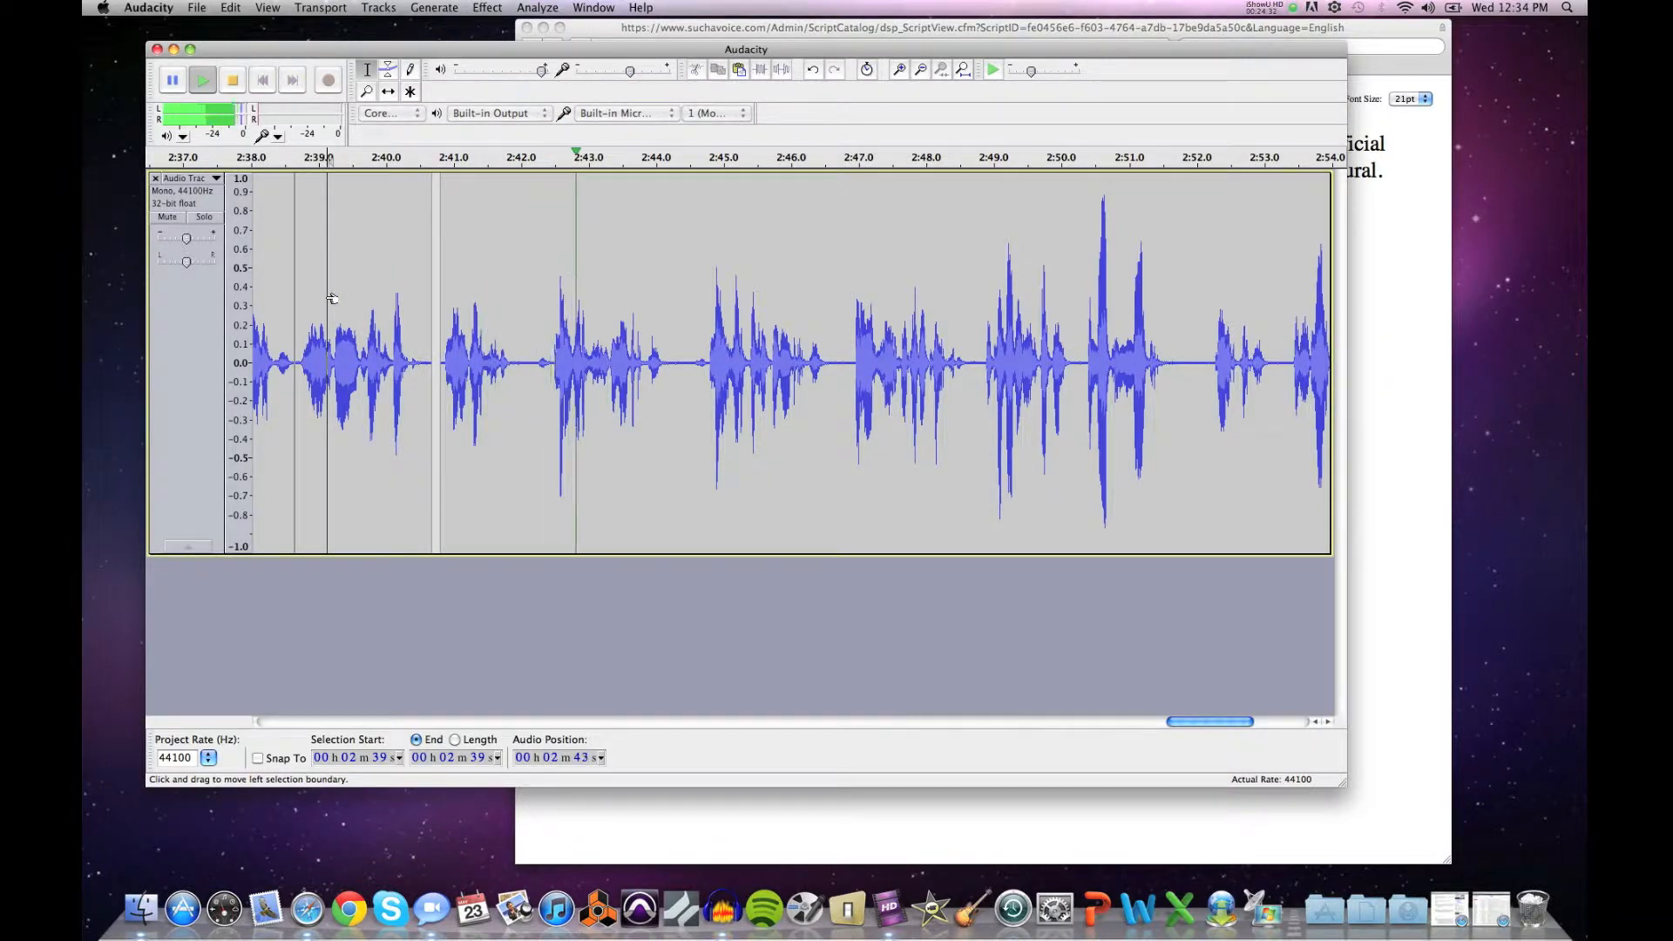
{"action": "key", "text": "space"}
Step: Select the short phrase right after the gap, from about 2:40.8 to 2:42.1, play it, and delete it
{"action": "left_click_drag", "start_coordinate": [527, 364], "coordinate": [442, 366]}
{"action": "key", "text": "space"}
{"action": "key", "text": "space"}
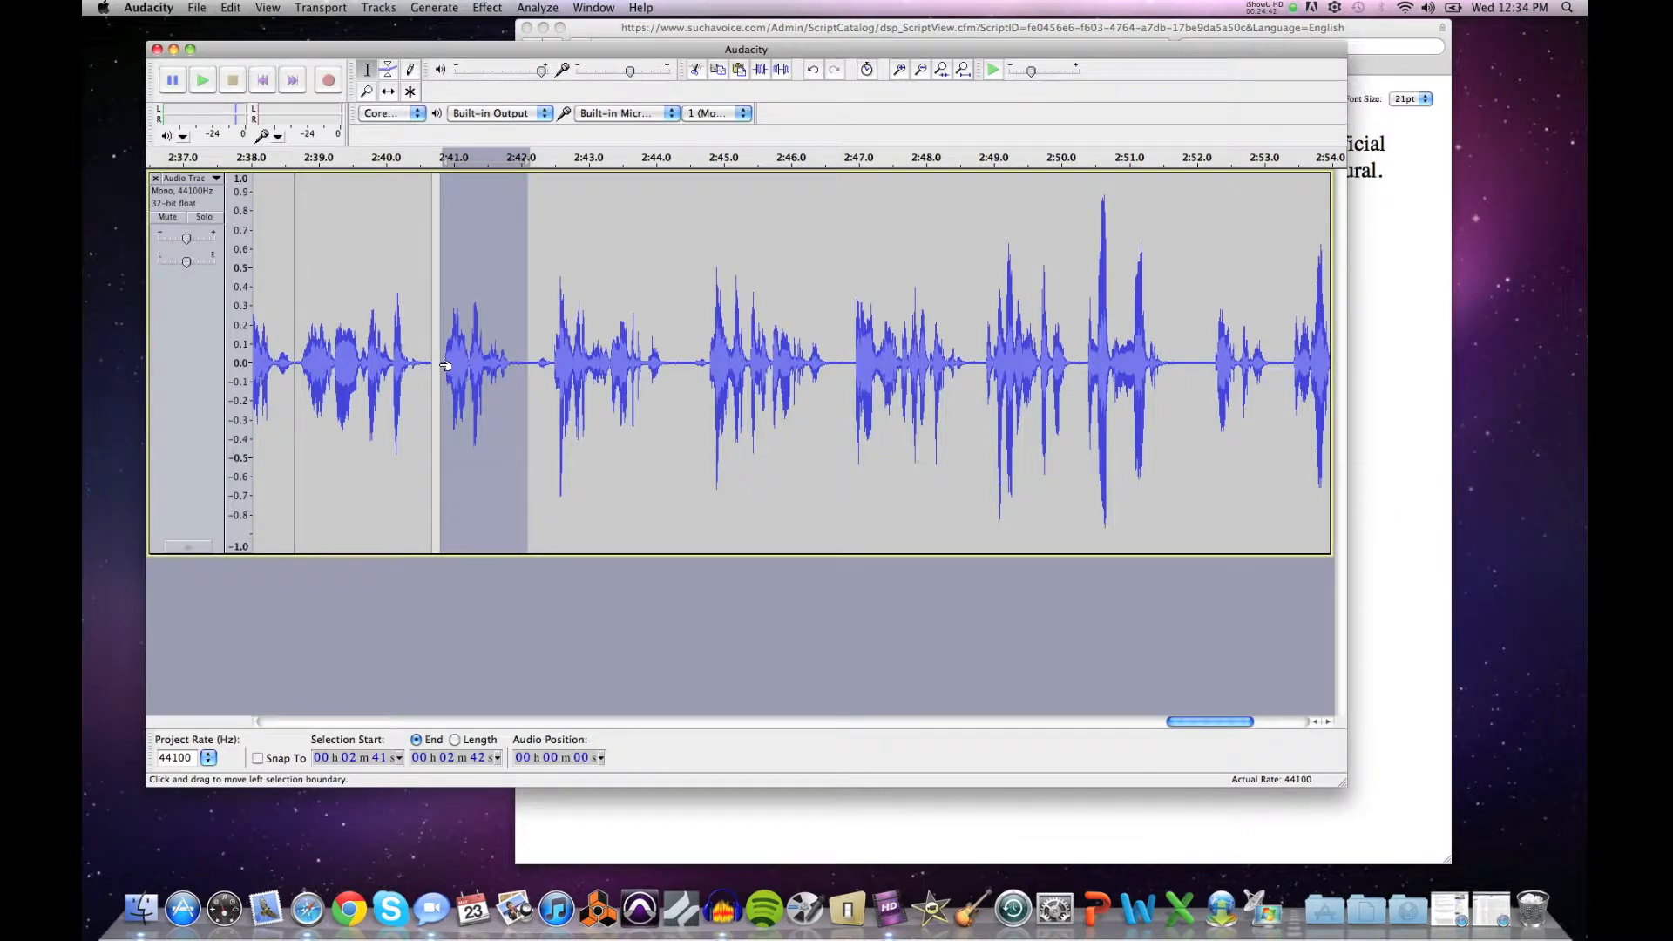
{"action": "key", "text": "Delete"}
Step: Play the recording from about 2:39.2 across the short gap to check the last cut
{"action": "left_click", "coordinate": [330, 340]}
{"action": "key", "text": "space"}
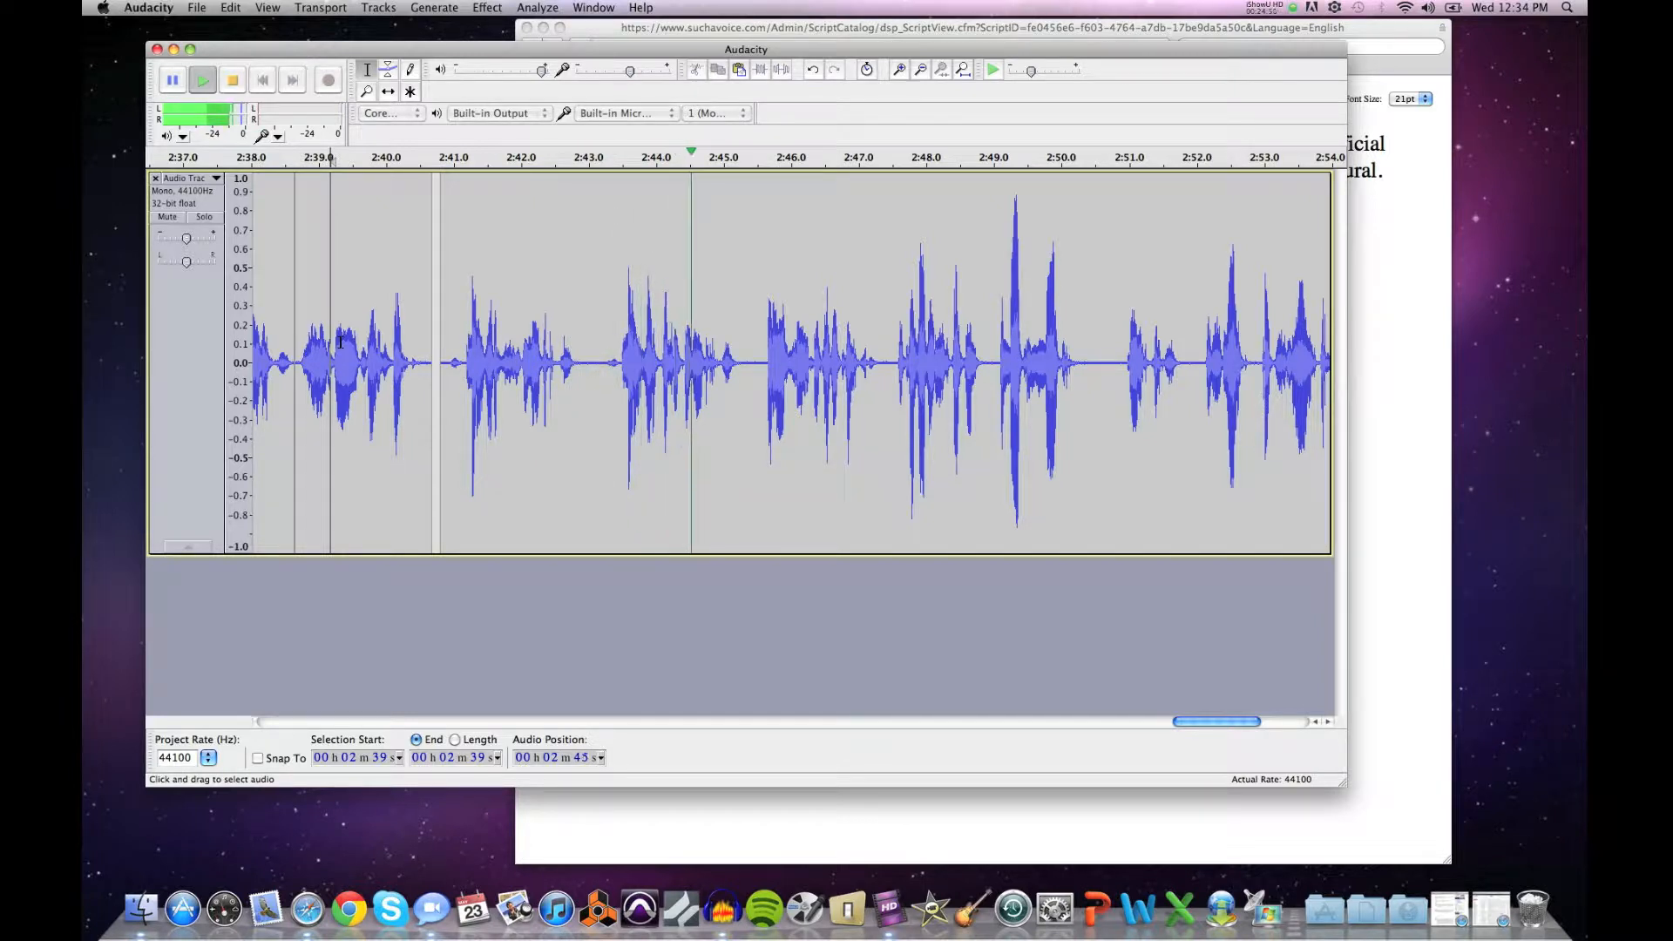
{"action": "key", "text": "space"}
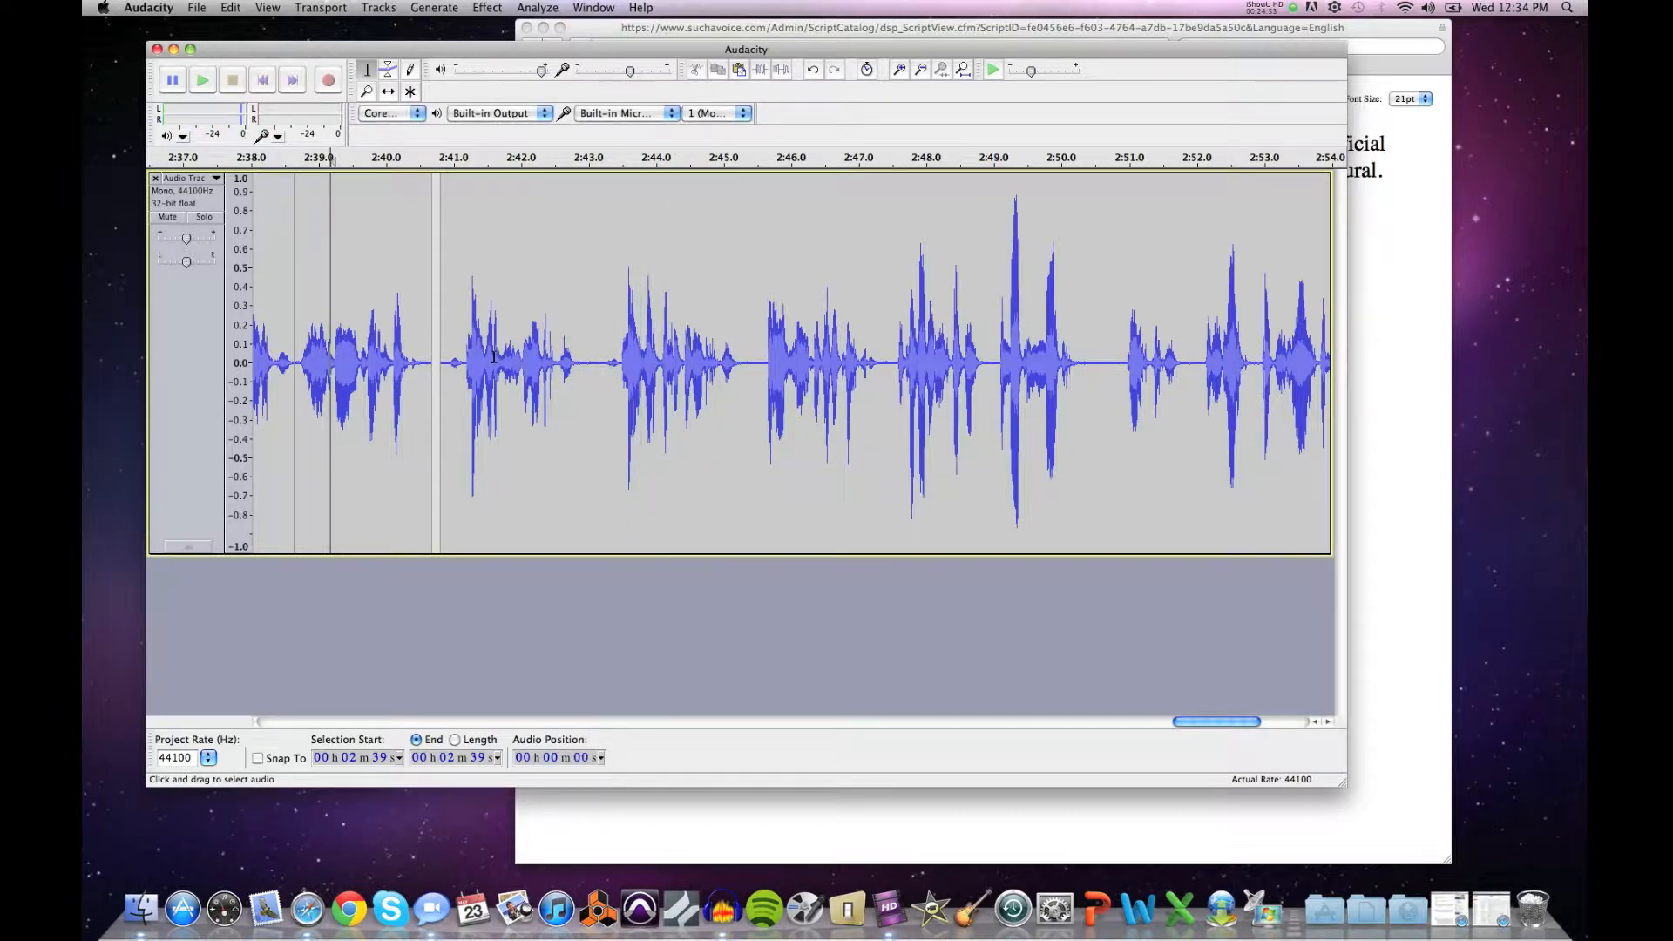
Step: Play the phrase starting at about 2:41.1, then select the audio from about 2:40.7 to 2:43.1 and delete it
{"action": "left_click", "coordinate": [462, 357]}
{"action": "key", "text": "space"}
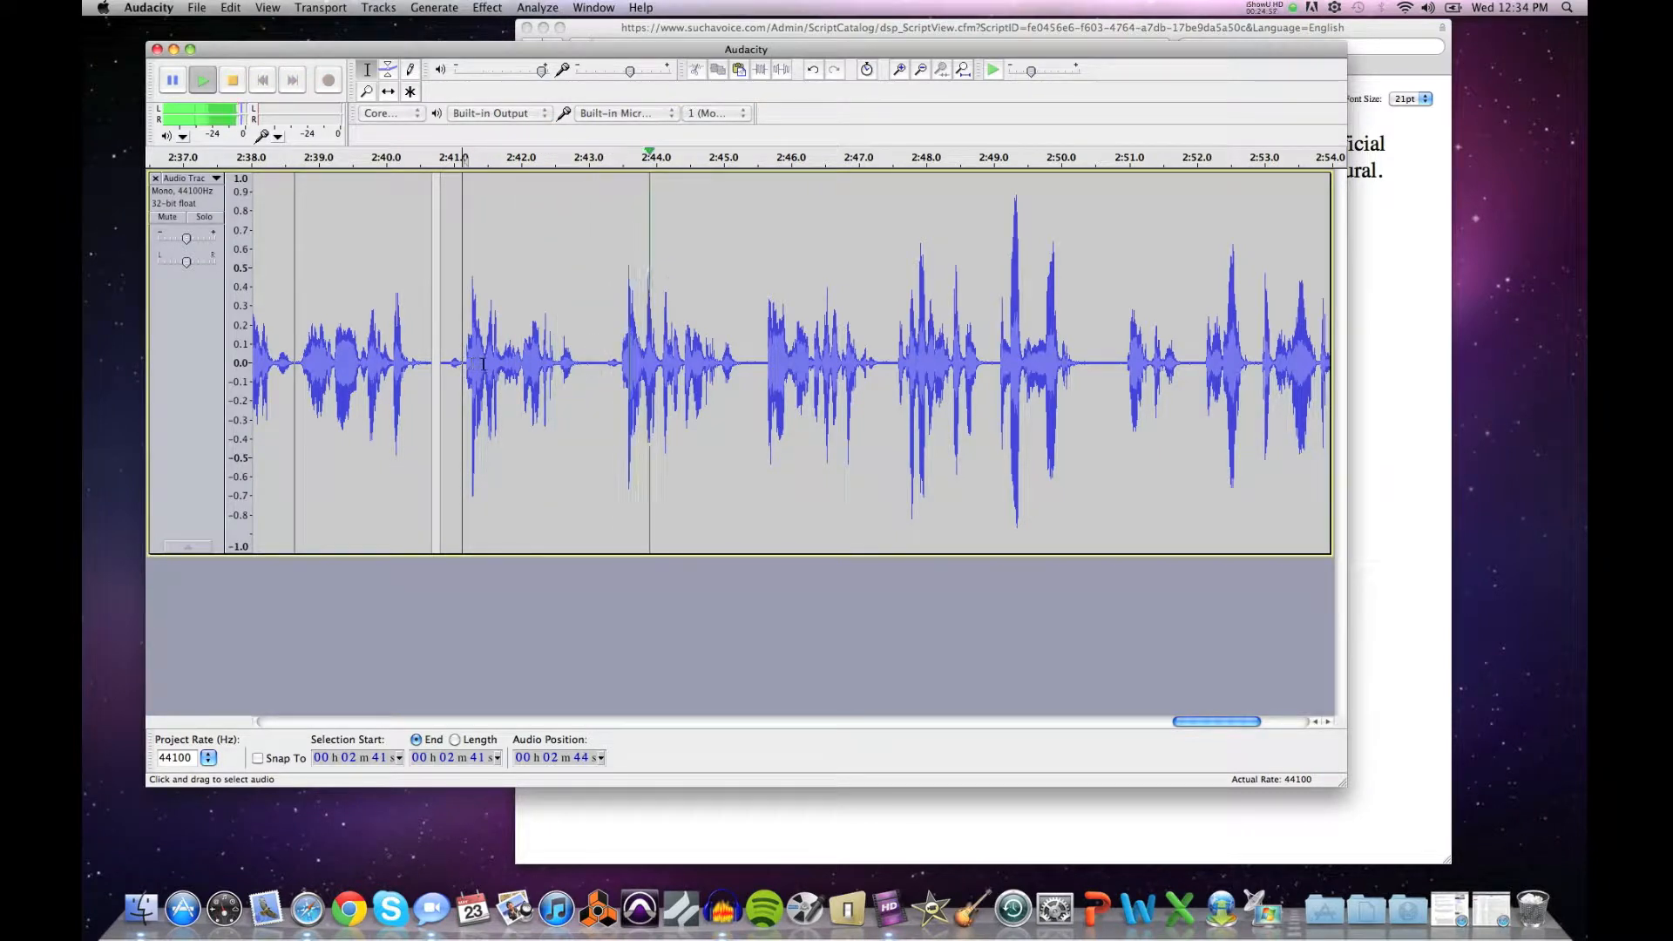
{"action": "key", "text": "space"}
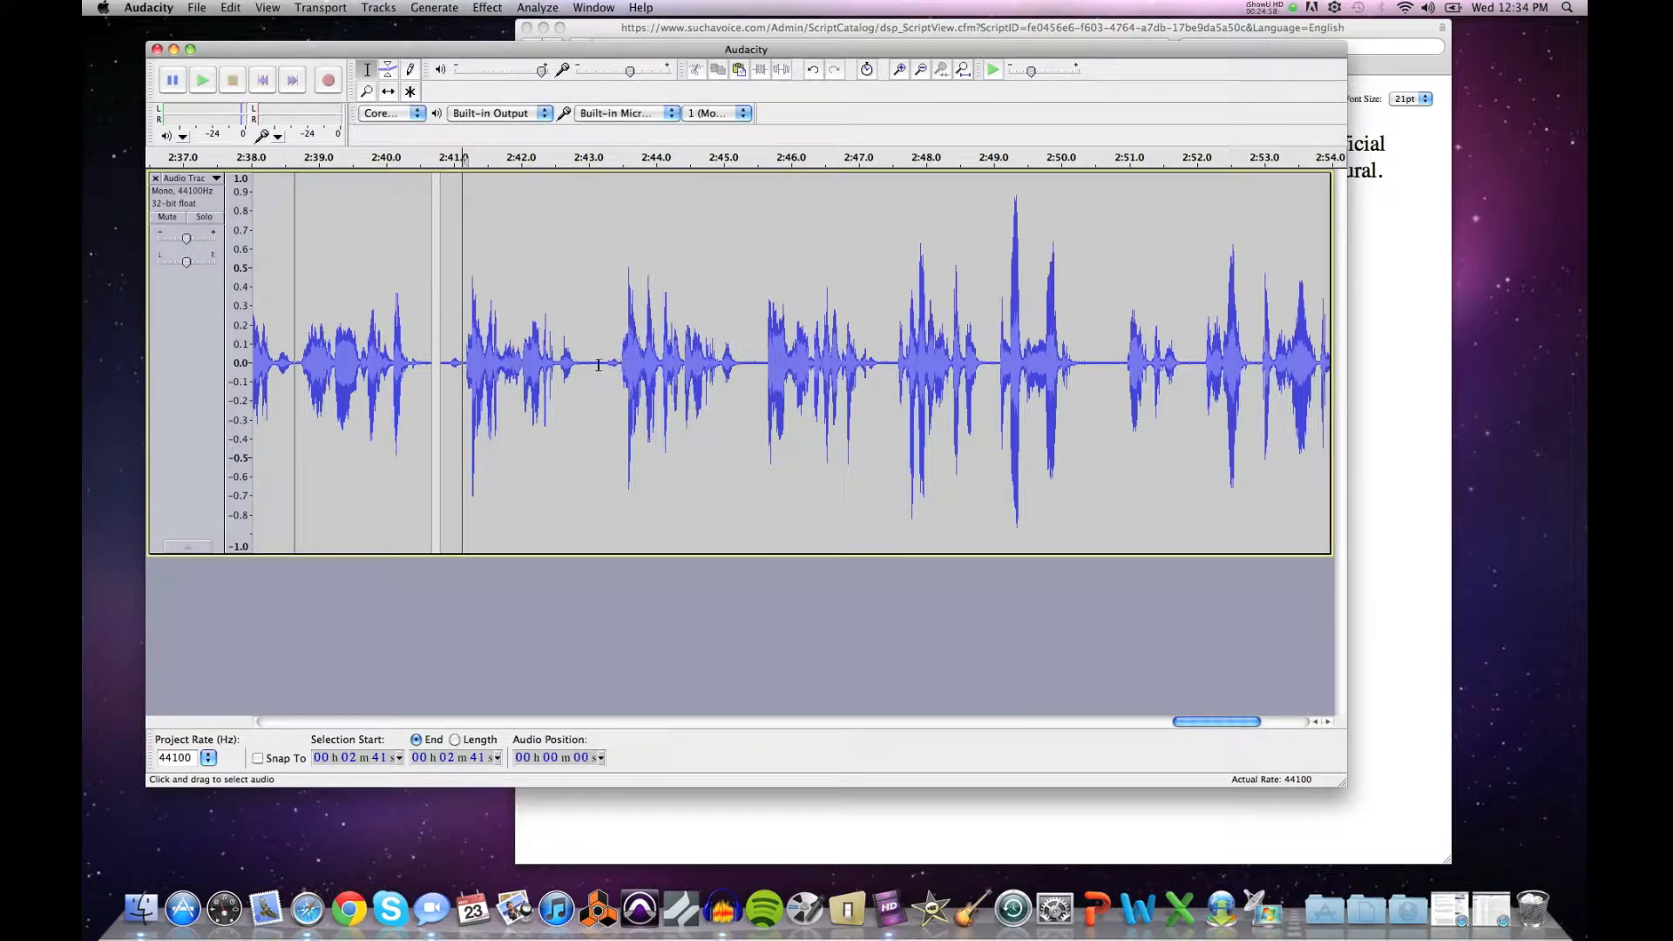
{"action": "left_click_drag", "start_coordinate": [596, 364], "coordinate": [435, 363]}
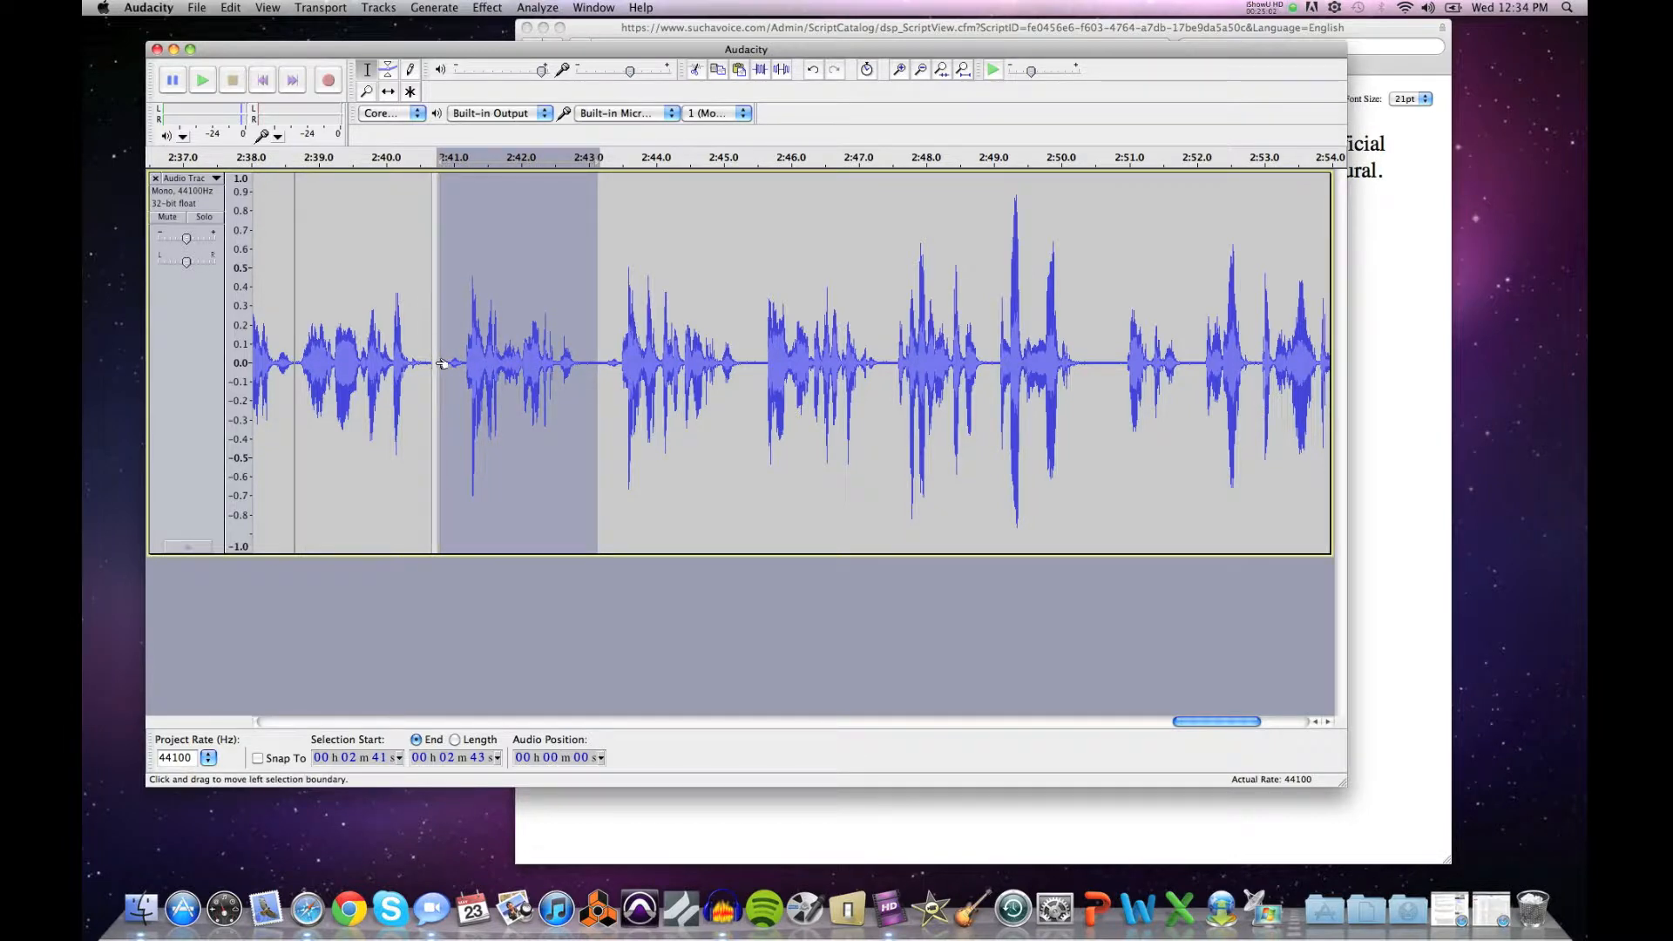
{"action": "key", "text": "Delete"}
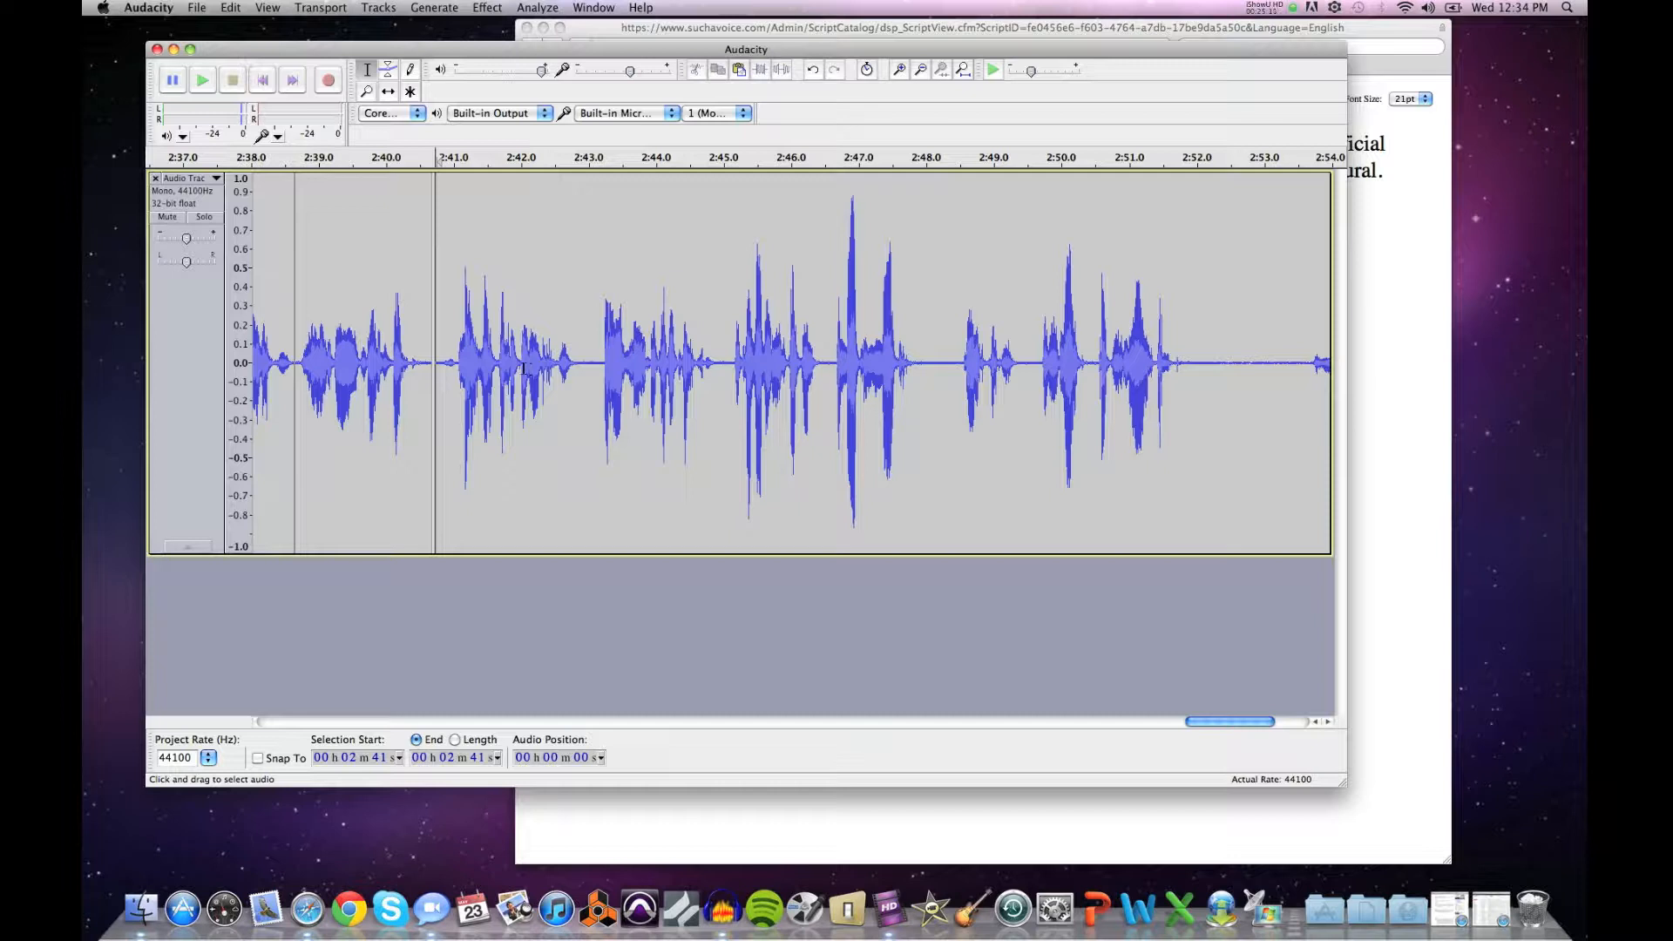
Step: Play the joined speech from about 2:41.1 and again from the clip edge at about 2:40.7
{"action": "left_click", "coordinate": [453, 346]}
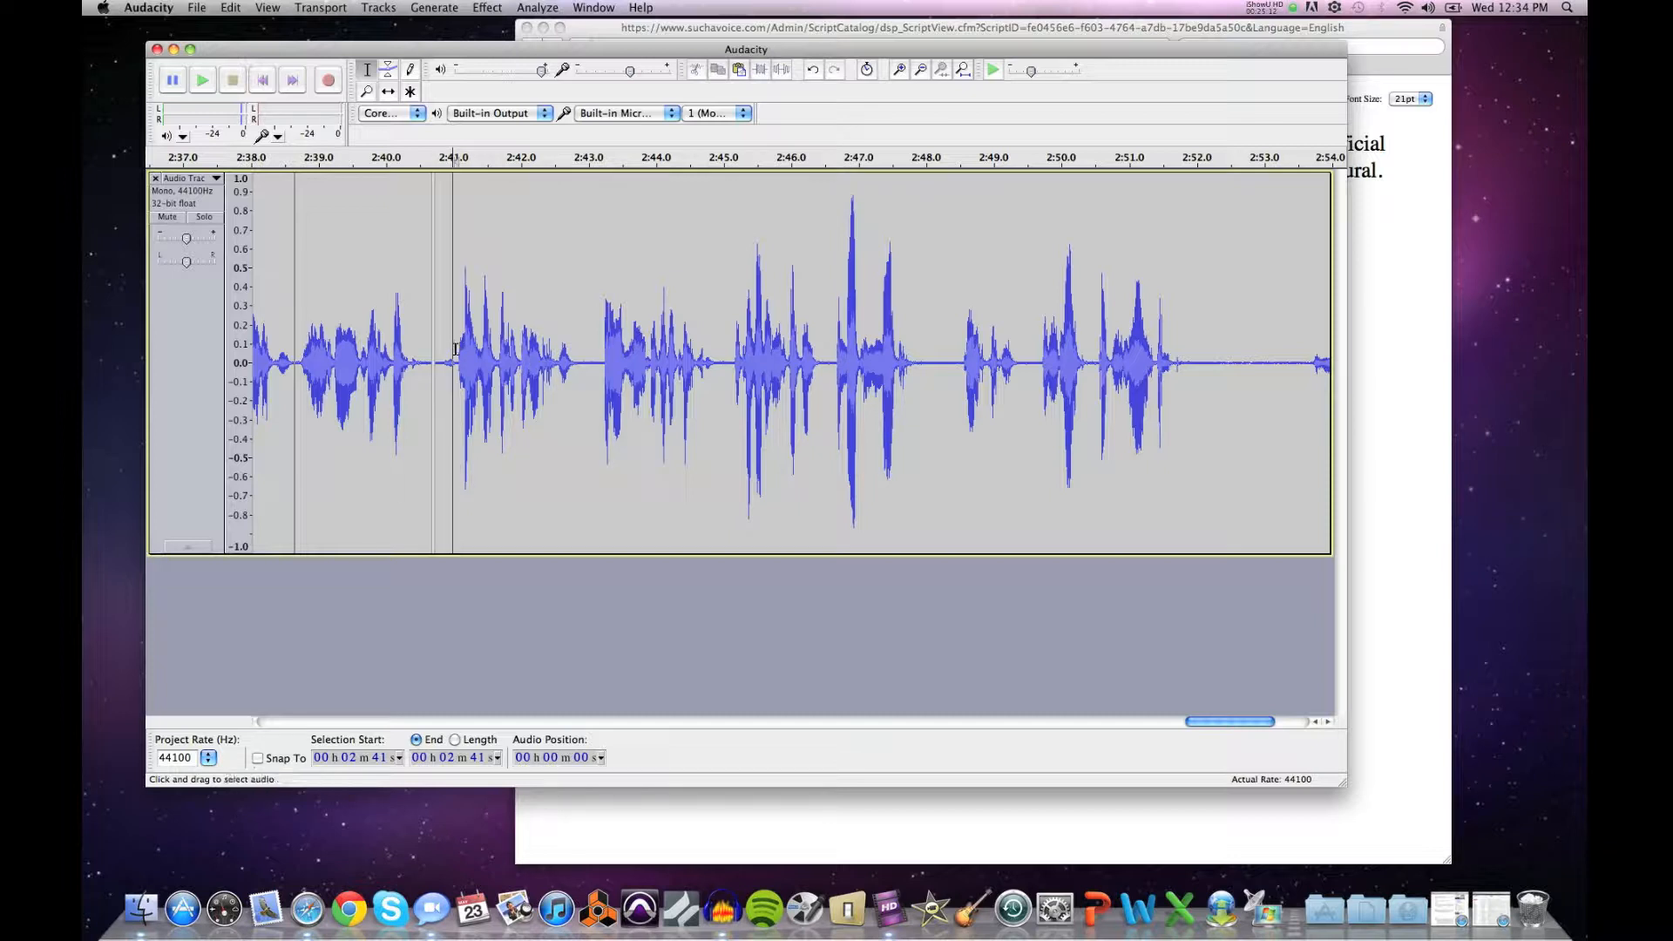
{"action": "left_click", "coordinate": [458, 352]}
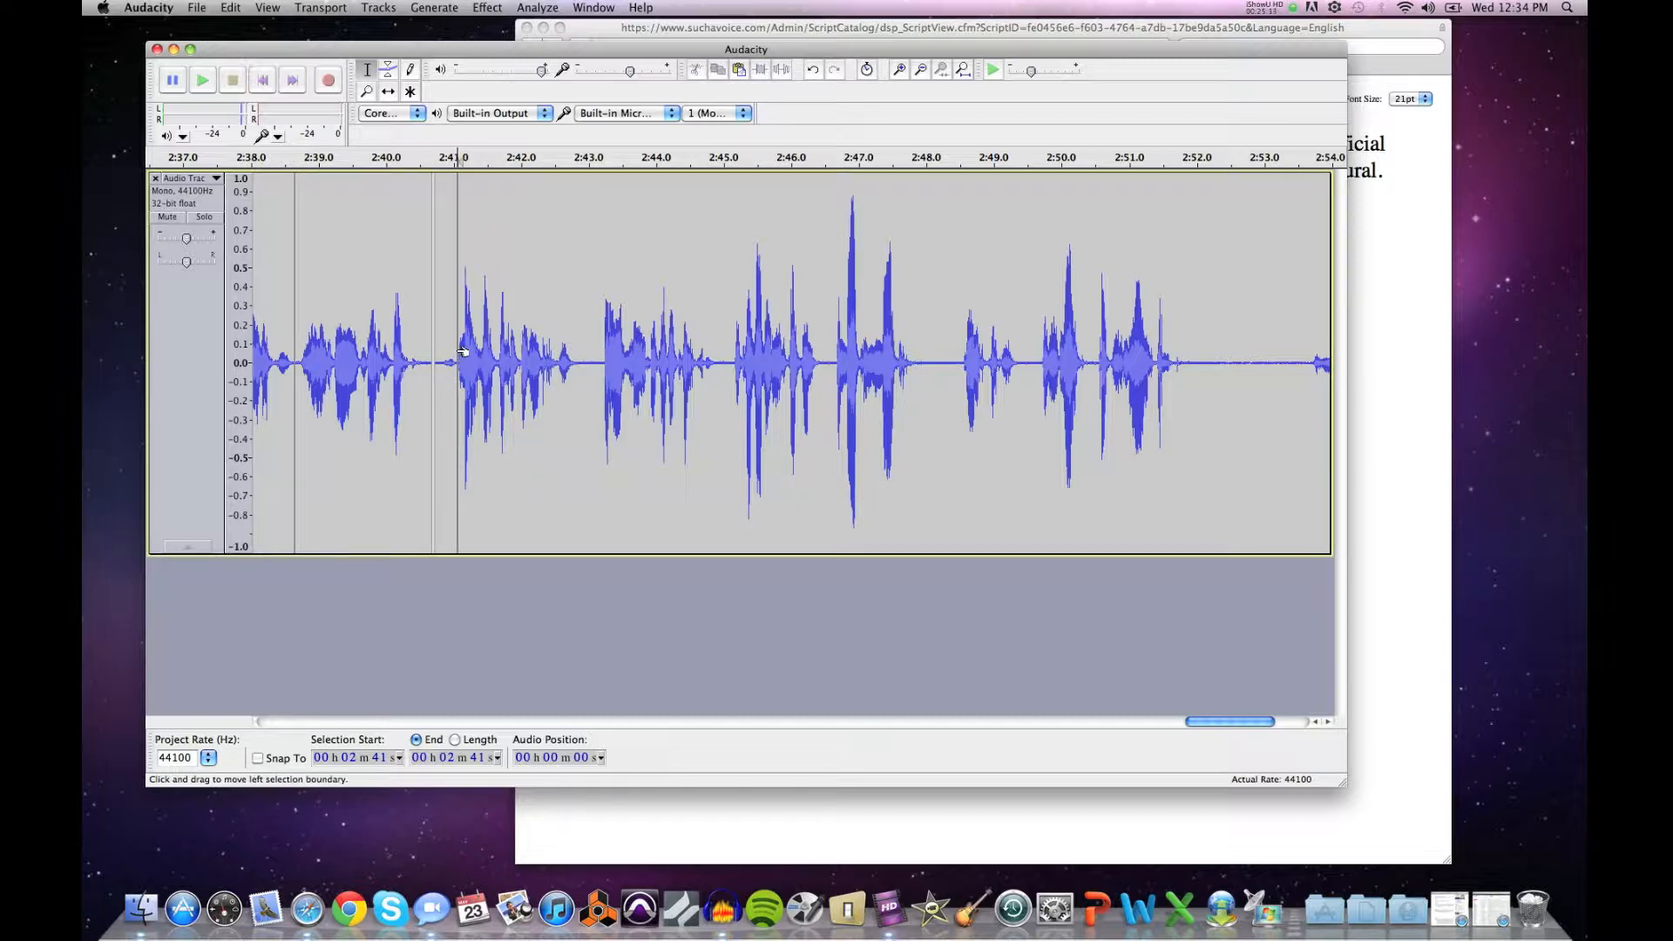
{"action": "key", "text": "space"}
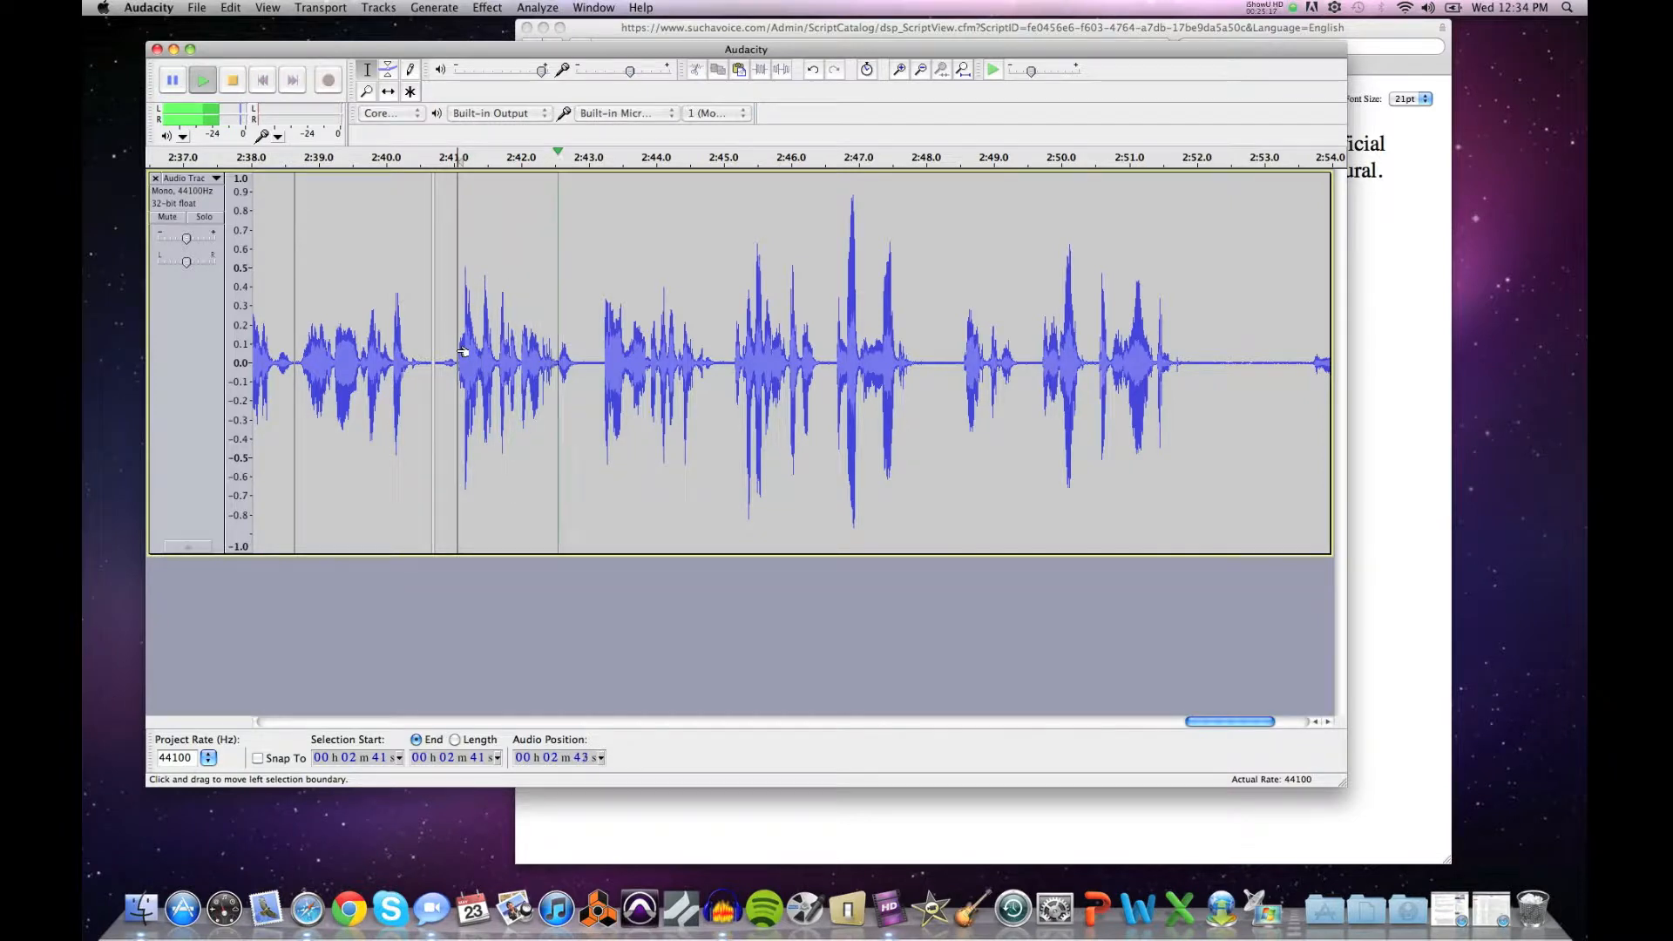
{"action": "key", "text": "space"}
{"action": "left_click", "coordinate": [433, 348]}
{"action": "key", "text": "space"}
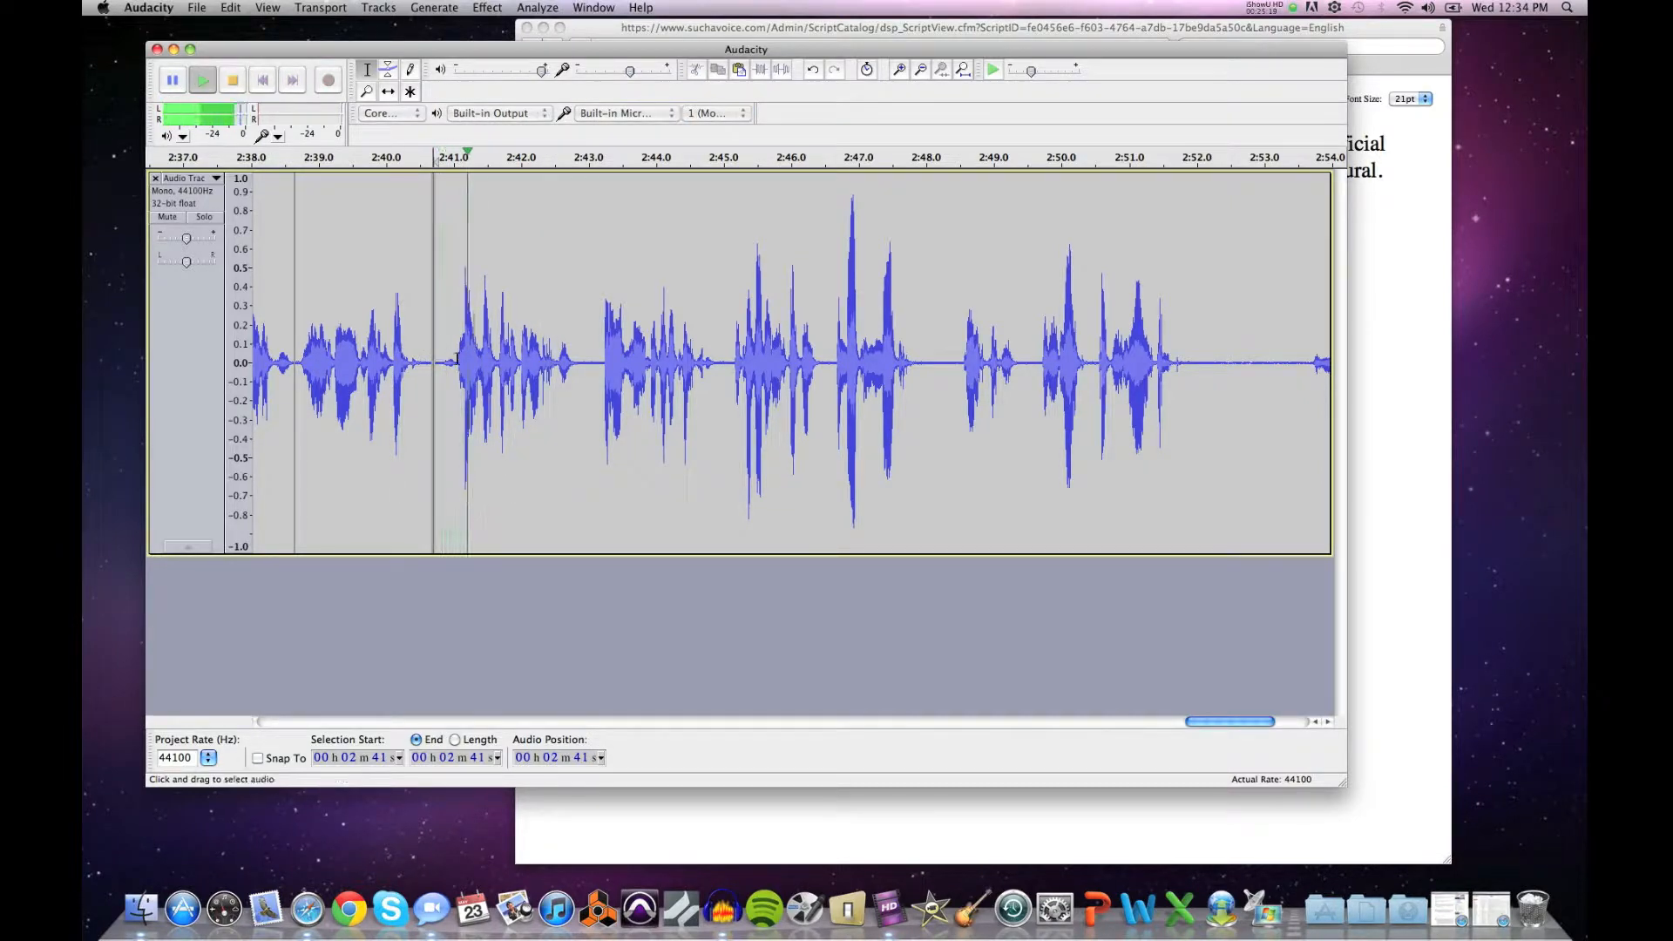
{"action": "key", "text": "space"}
Step: Select the faint breath before the phrase, from about 2:40.7 to 2:41.0, and enlarge it for a closer look
{"action": "left_click_drag", "start_coordinate": [454, 361], "coordinate": [432, 365]}
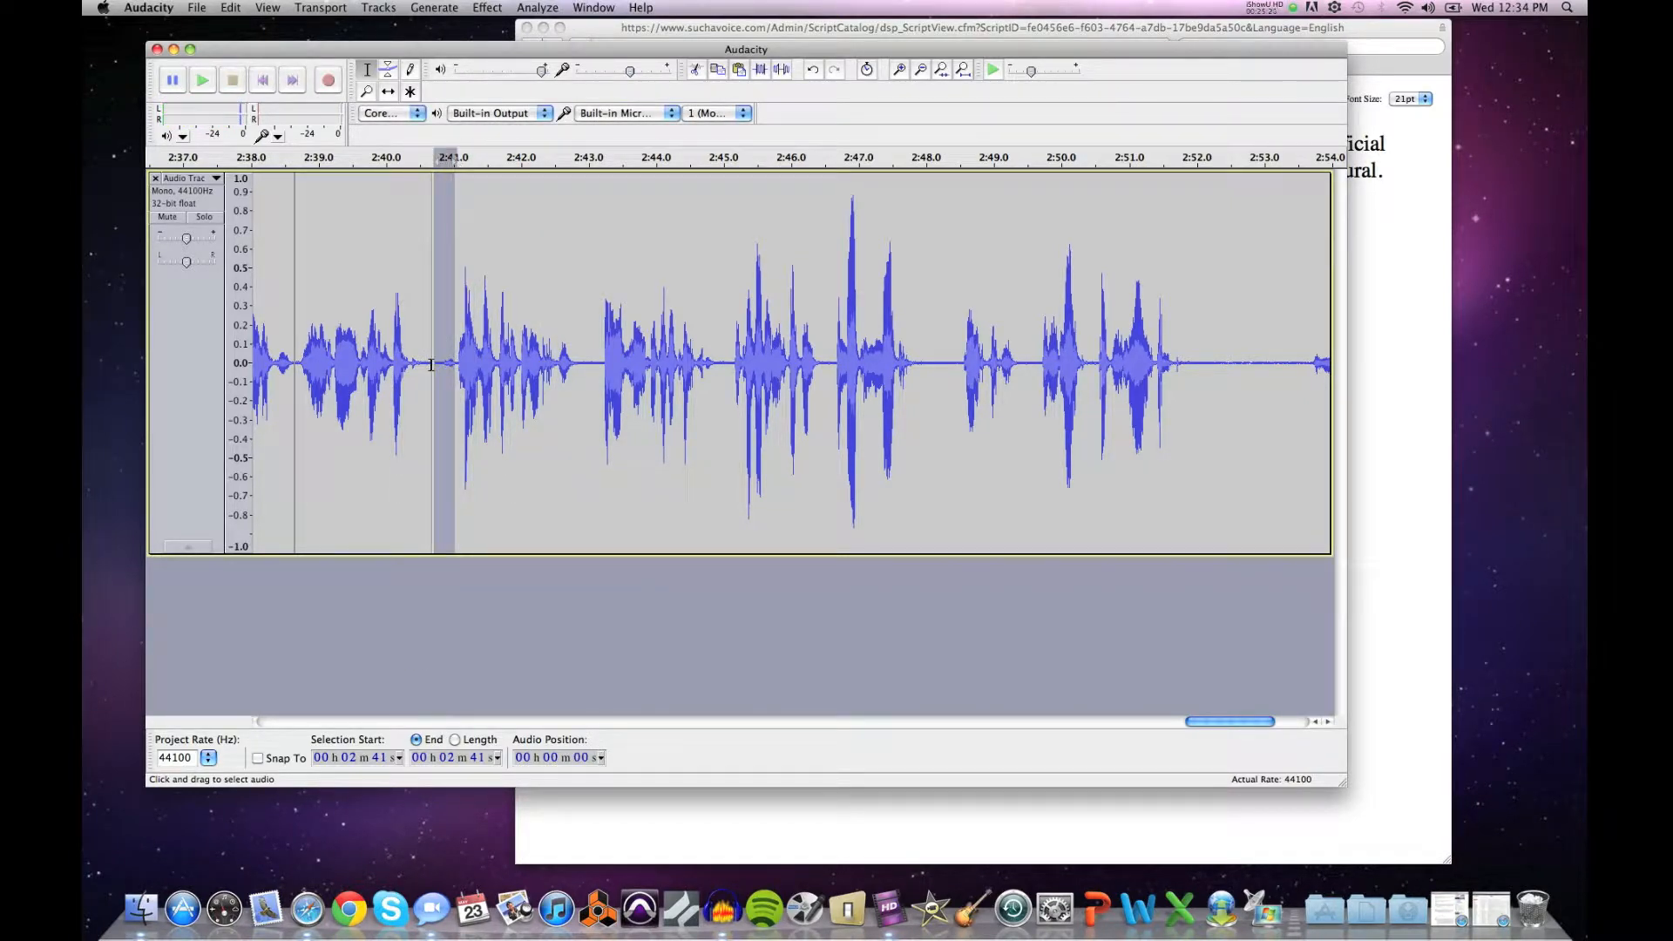
{"action": "key", "text": "F4"}
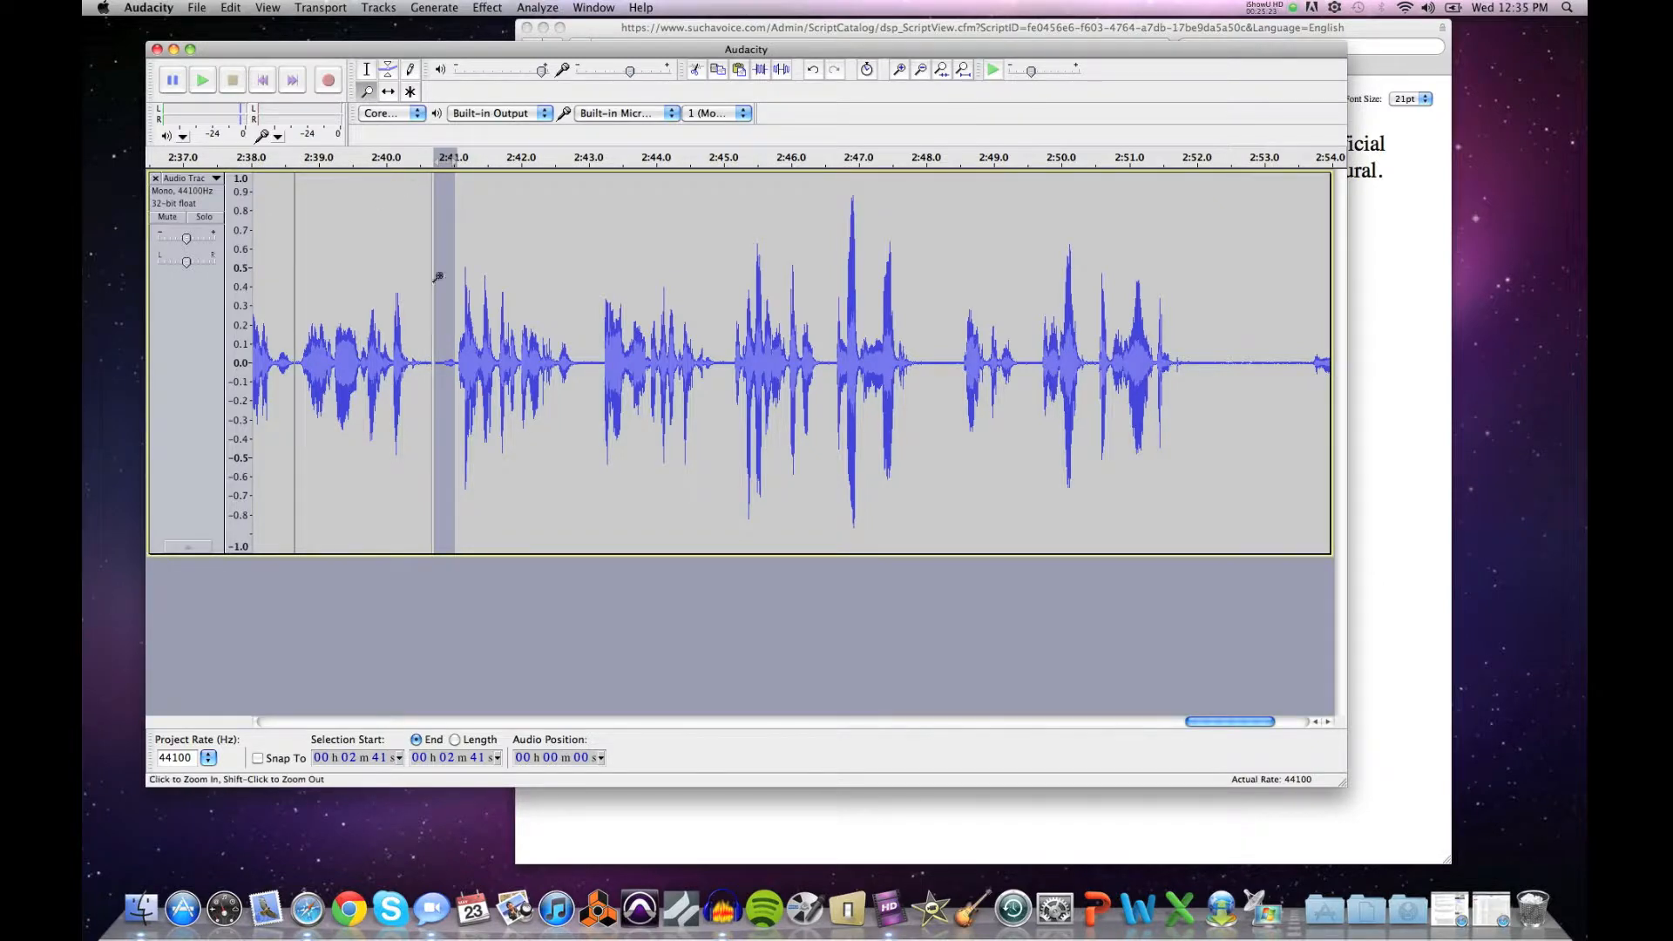
{"action": "left_click", "coordinate": [473, 360]}
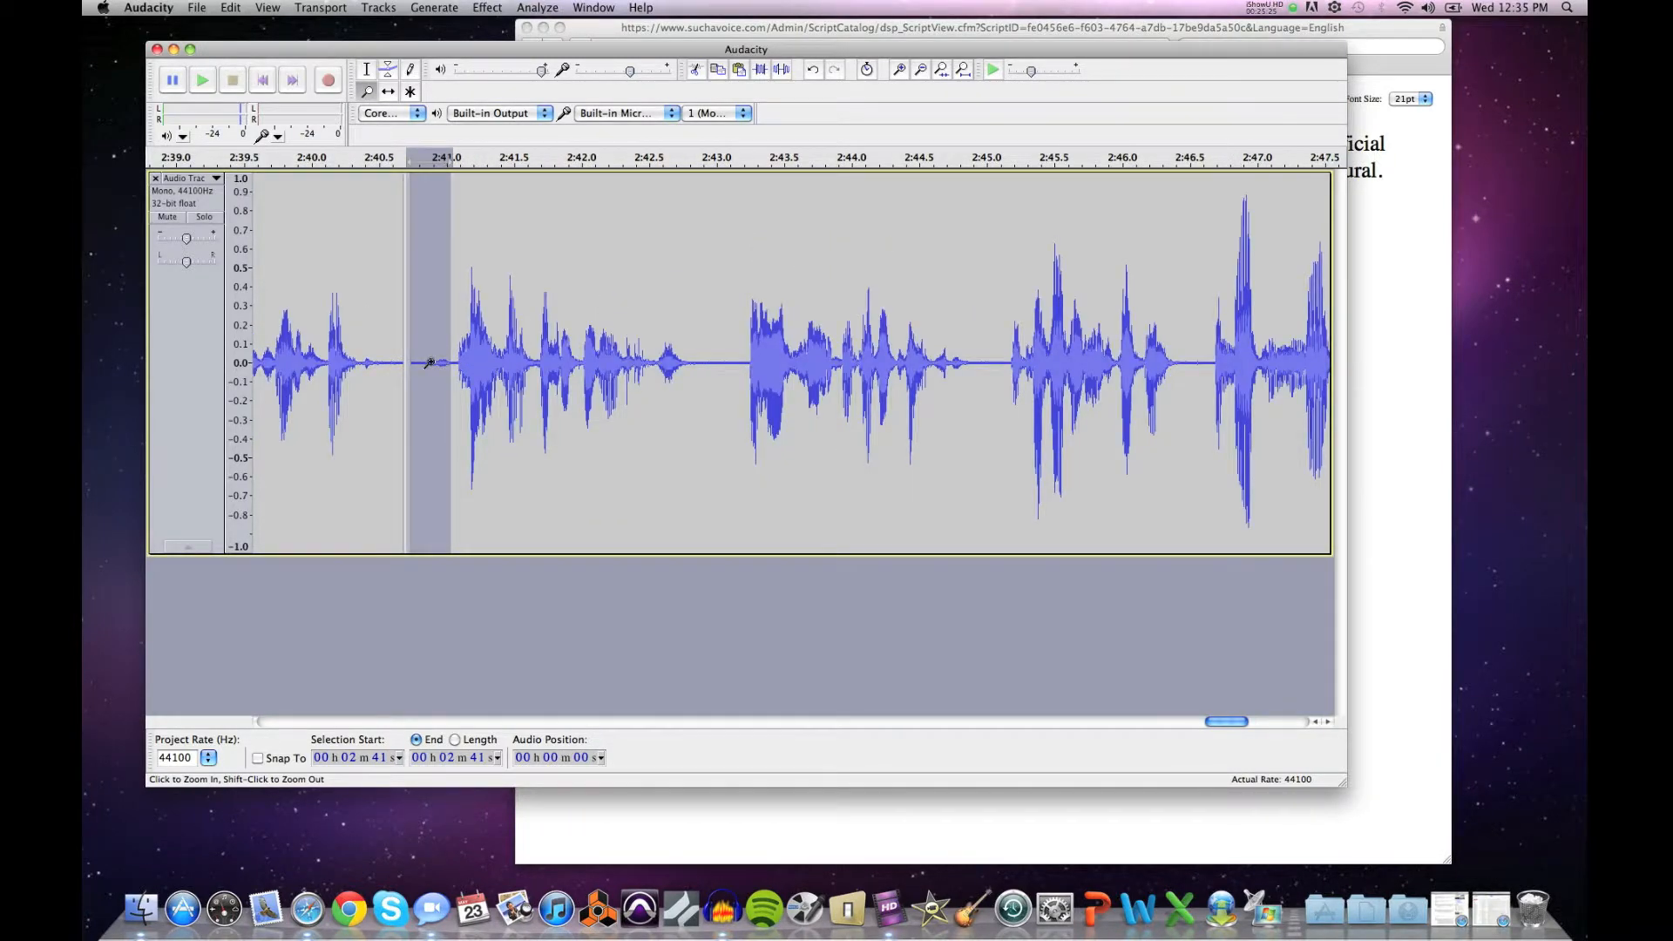
{"action": "left_click", "coordinate": [430, 363]}
{"action": "left_click", "coordinate": [430, 363]}
{"action": "left_click", "coordinate": [430, 362]}
{"action": "left_click", "coordinate": [429, 362]}
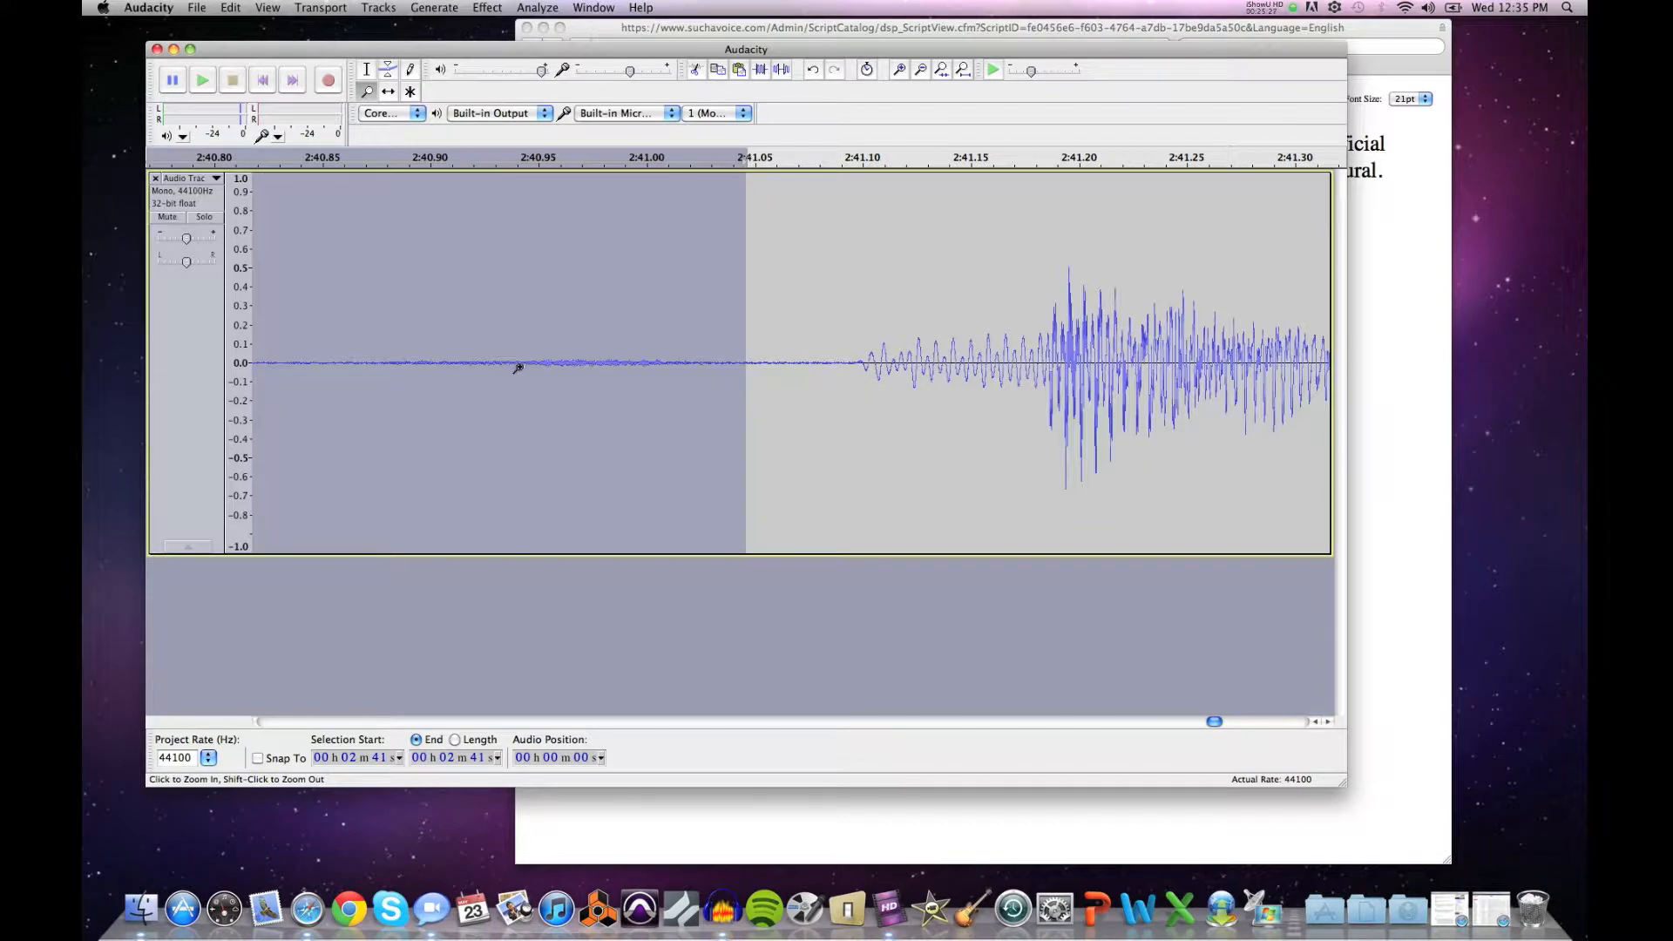
{"action": "left_click_drag", "start_coordinate": [751, 373], "coordinate": [758, 373]}
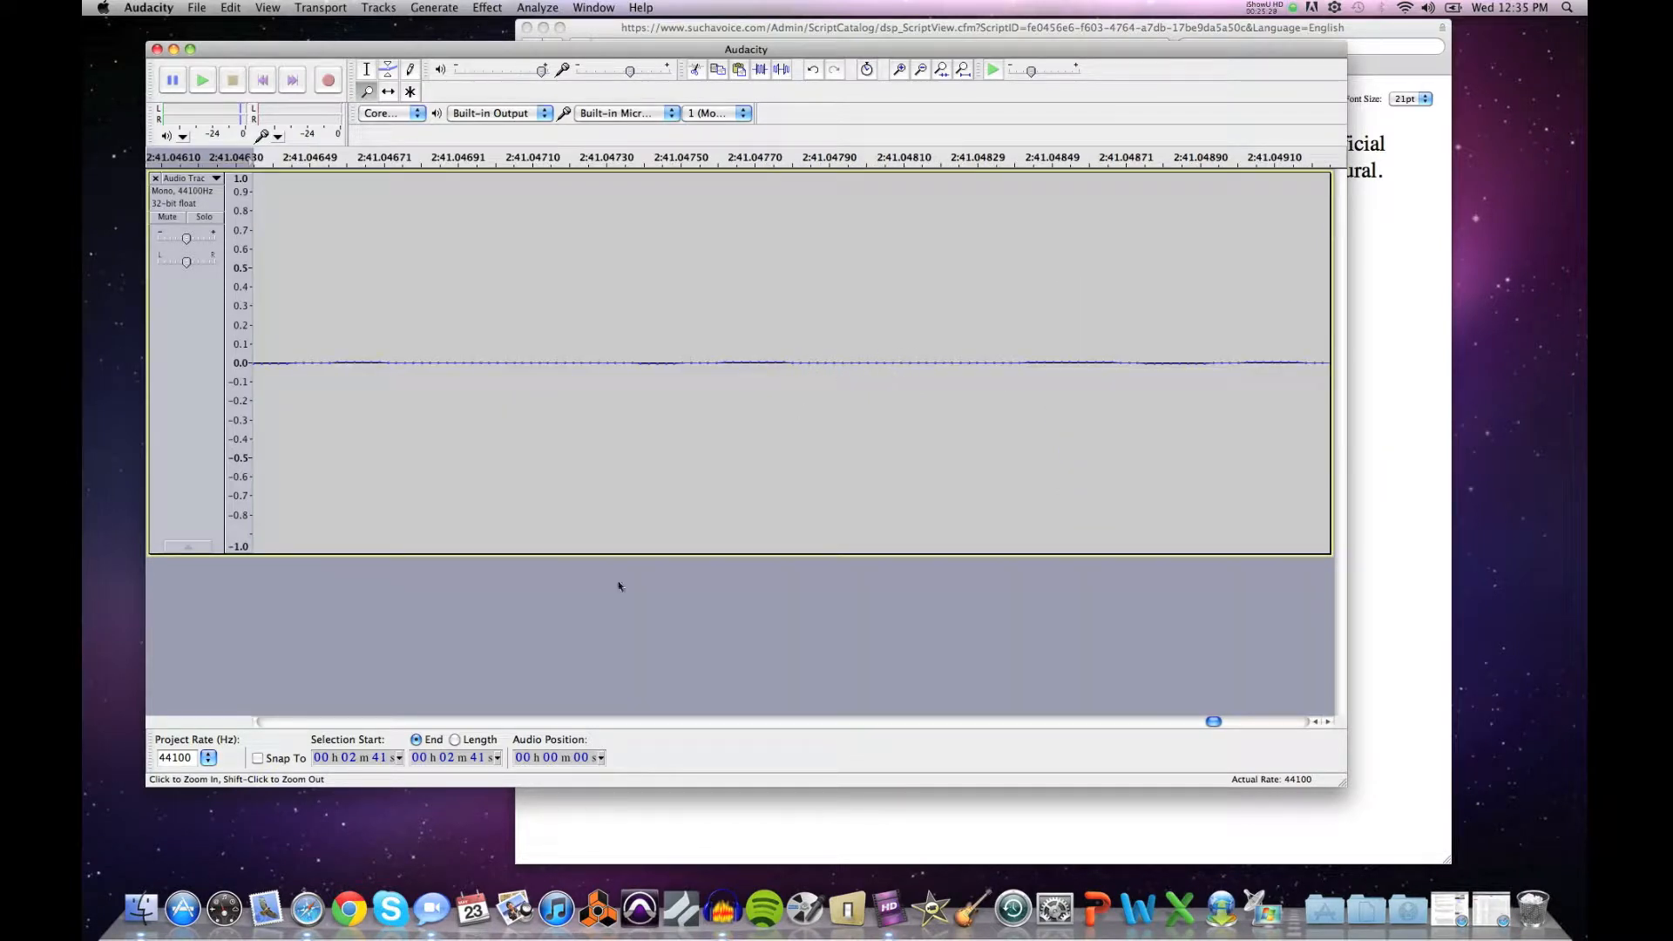
{"action": "left_click", "coordinate": [1327, 721]}
{"action": "left_click", "coordinate": [1327, 722]}
{"action": "left_click", "coordinate": [1327, 723]}
{"action": "left_click", "coordinate": [1327, 722]}
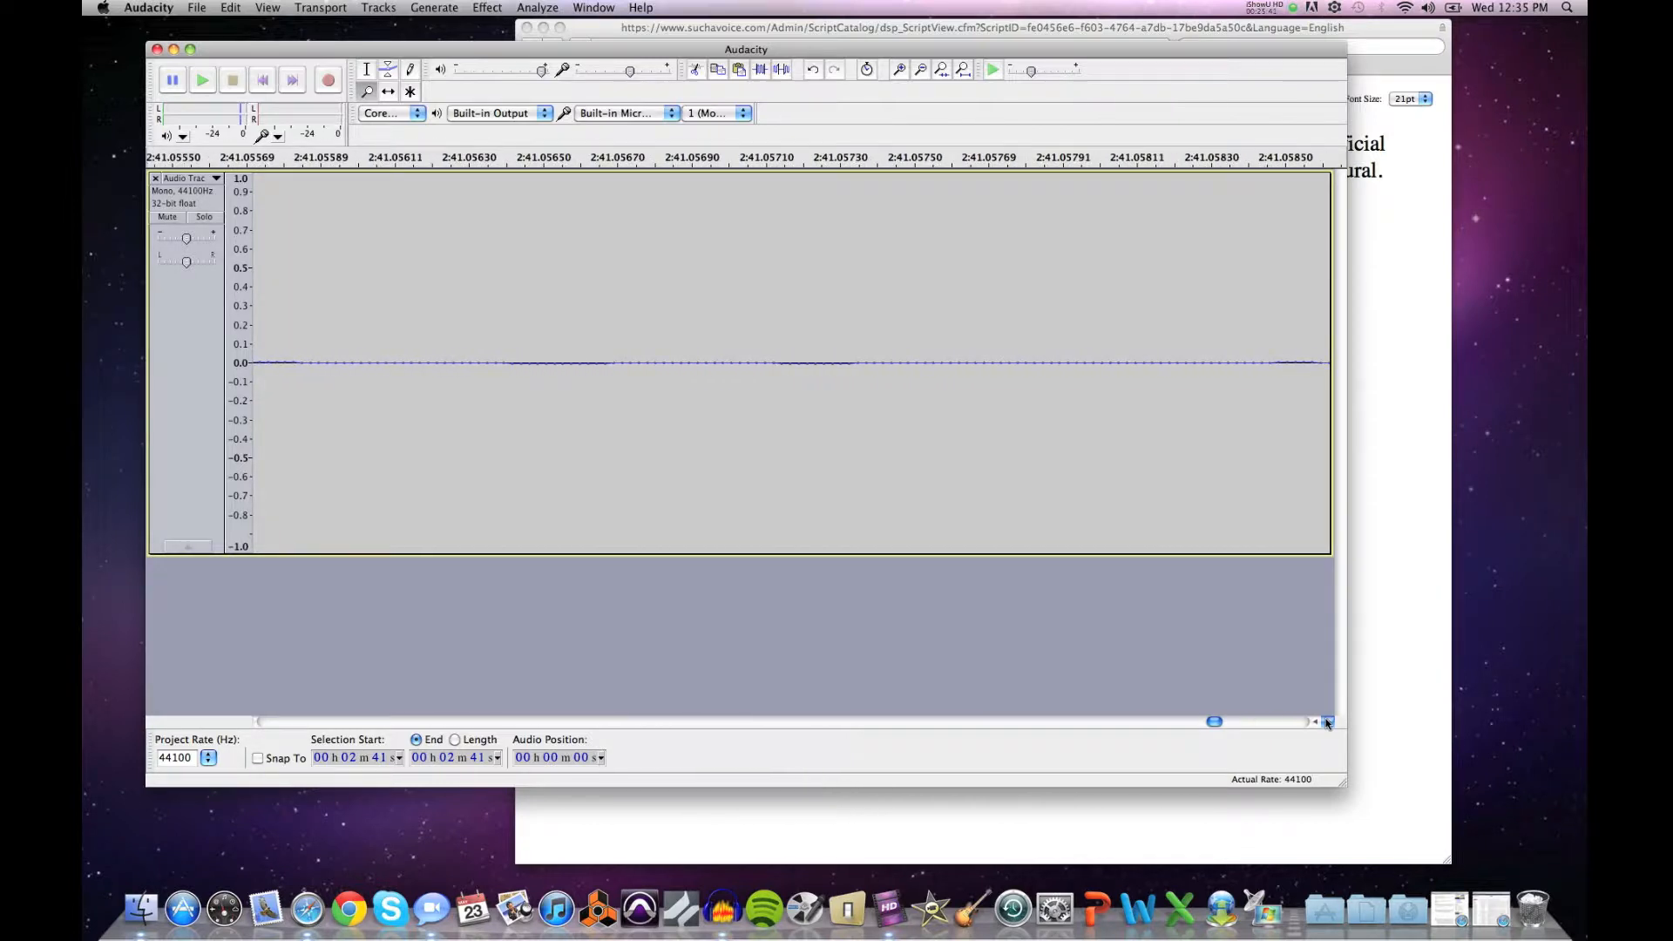
{"action": "left_click_drag", "start_coordinate": [1212, 724], "coordinate": [1209, 723]}
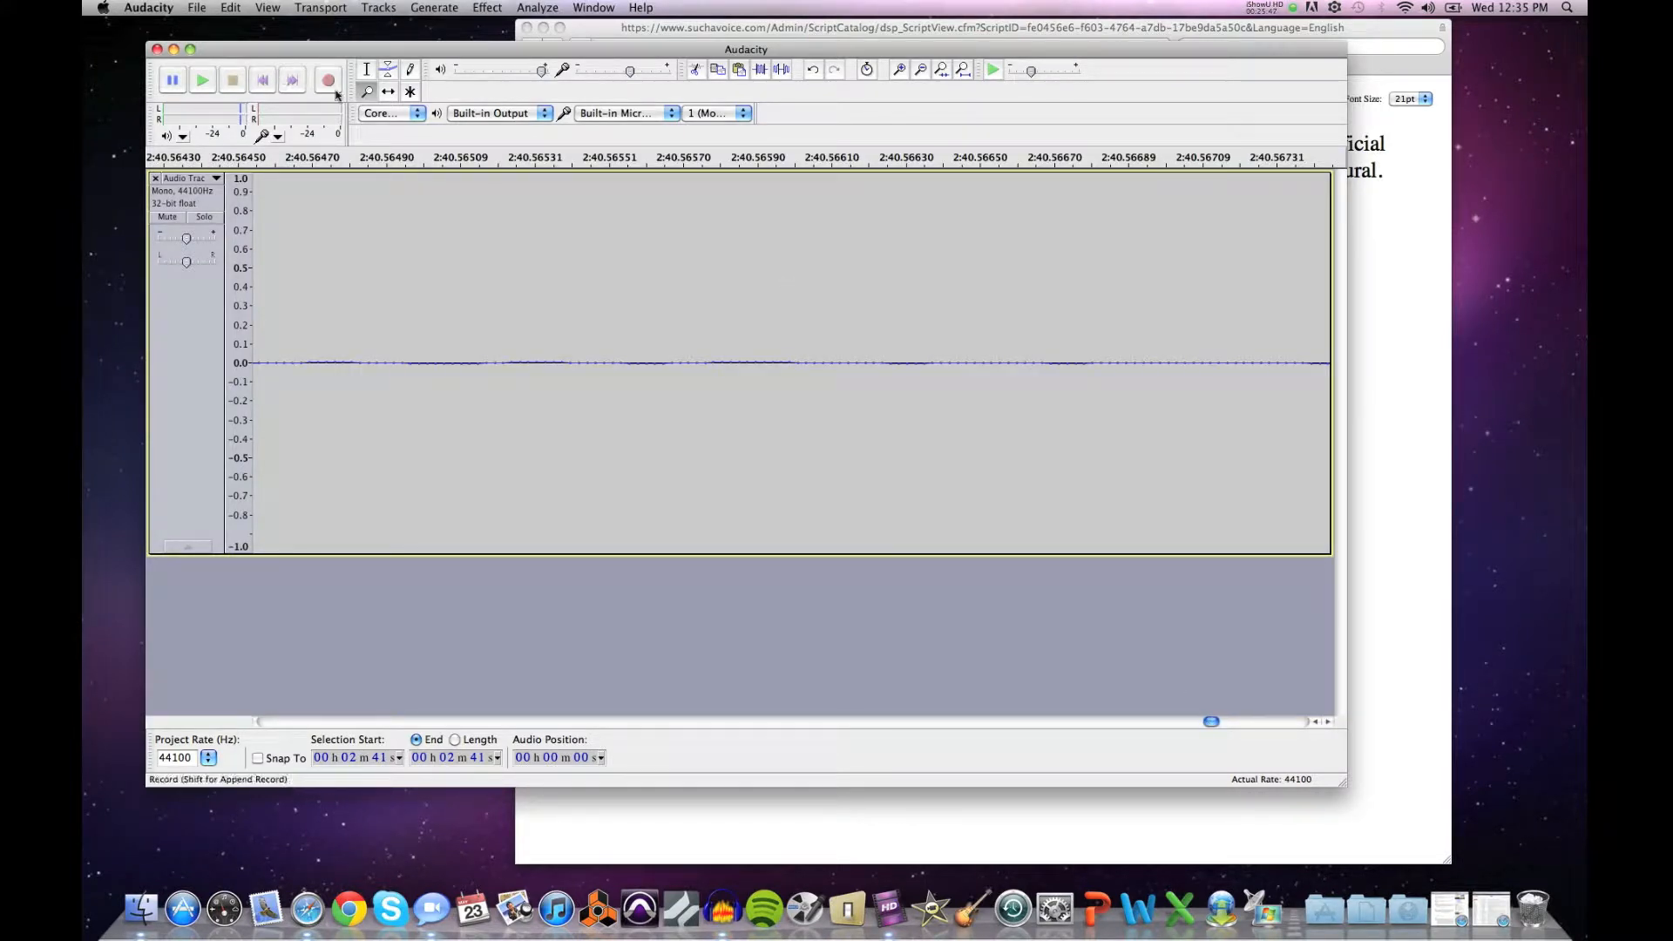
{"action": "left_click", "coordinate": [477, 275], "text": "shift"}
{"action": "left_click", "coordinate": [476, 274], "text": "shift"}
{"action": "left_click", "coordinate": [476, 275], "text": "shift"}
{"action": "left_click", "coordinate": [477, 275], "text": "shift"}
{"action": "left_click", "coordinate": [477, 274], "text": "shift"}
{"action": "left_click", "coordinate": [476, 275], "text": "shift"}
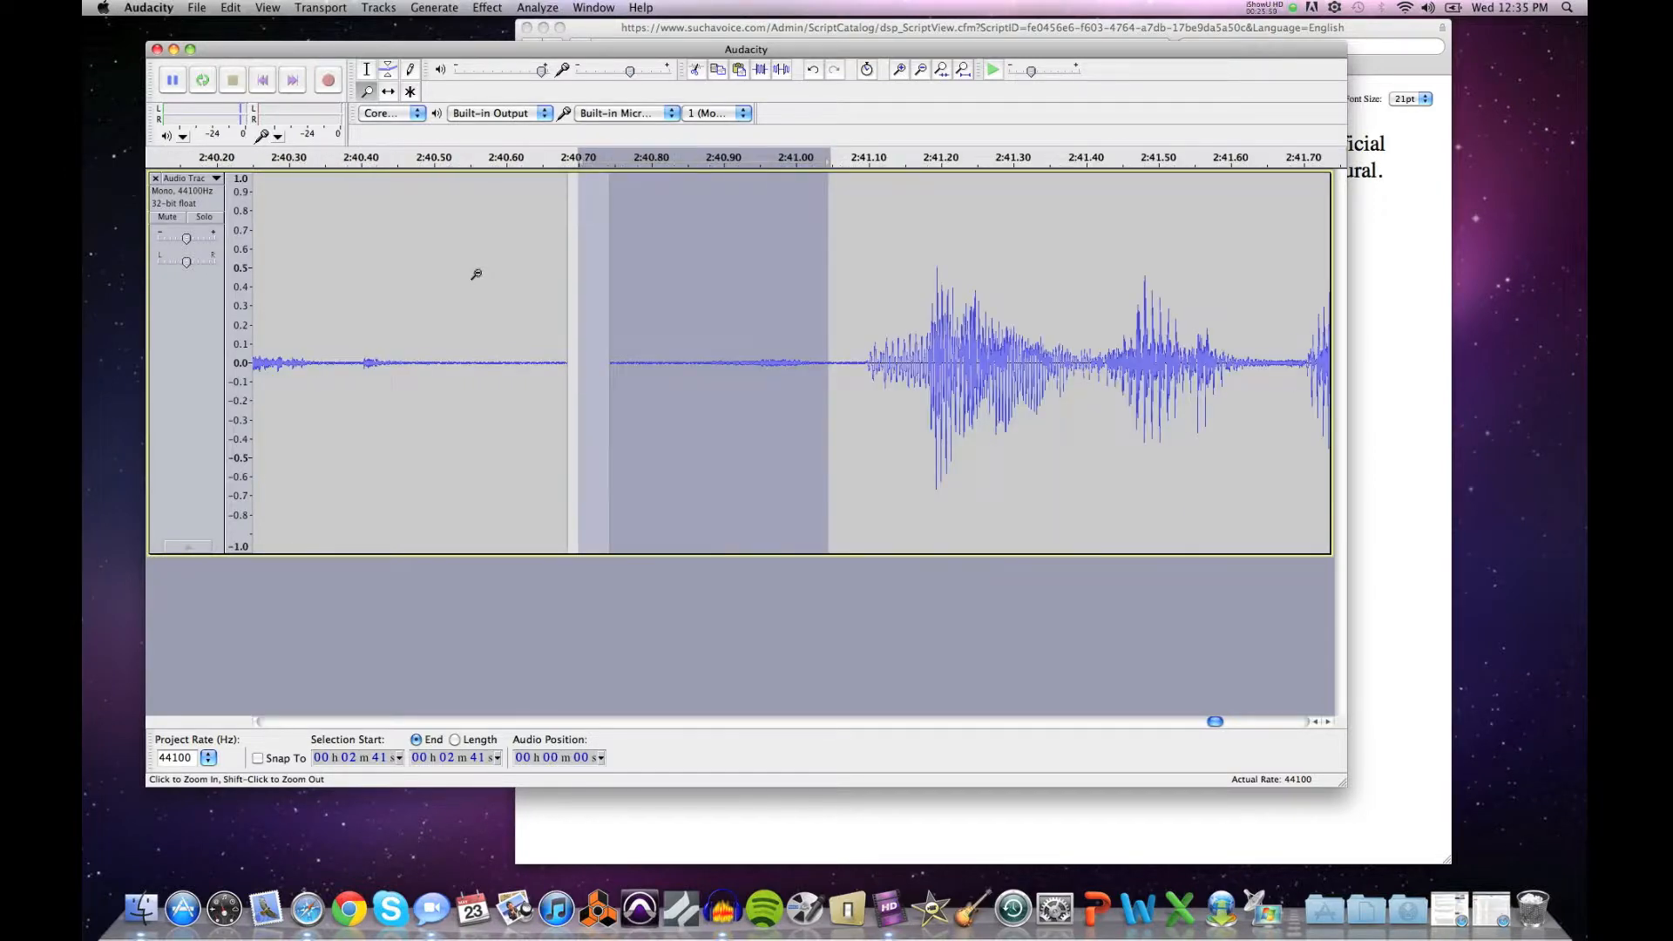
{"action": "left_click", "coordinate": [792, 318], "text": "shift"}
{"action": "left_click", "coordinate": [791, 318], "text": "shift"}
{"action": "left_click", "coordinate": [792, 319], "text": "shift"}
{"action": "left_click", "coordinate": [791, 319], "text": "shift"}
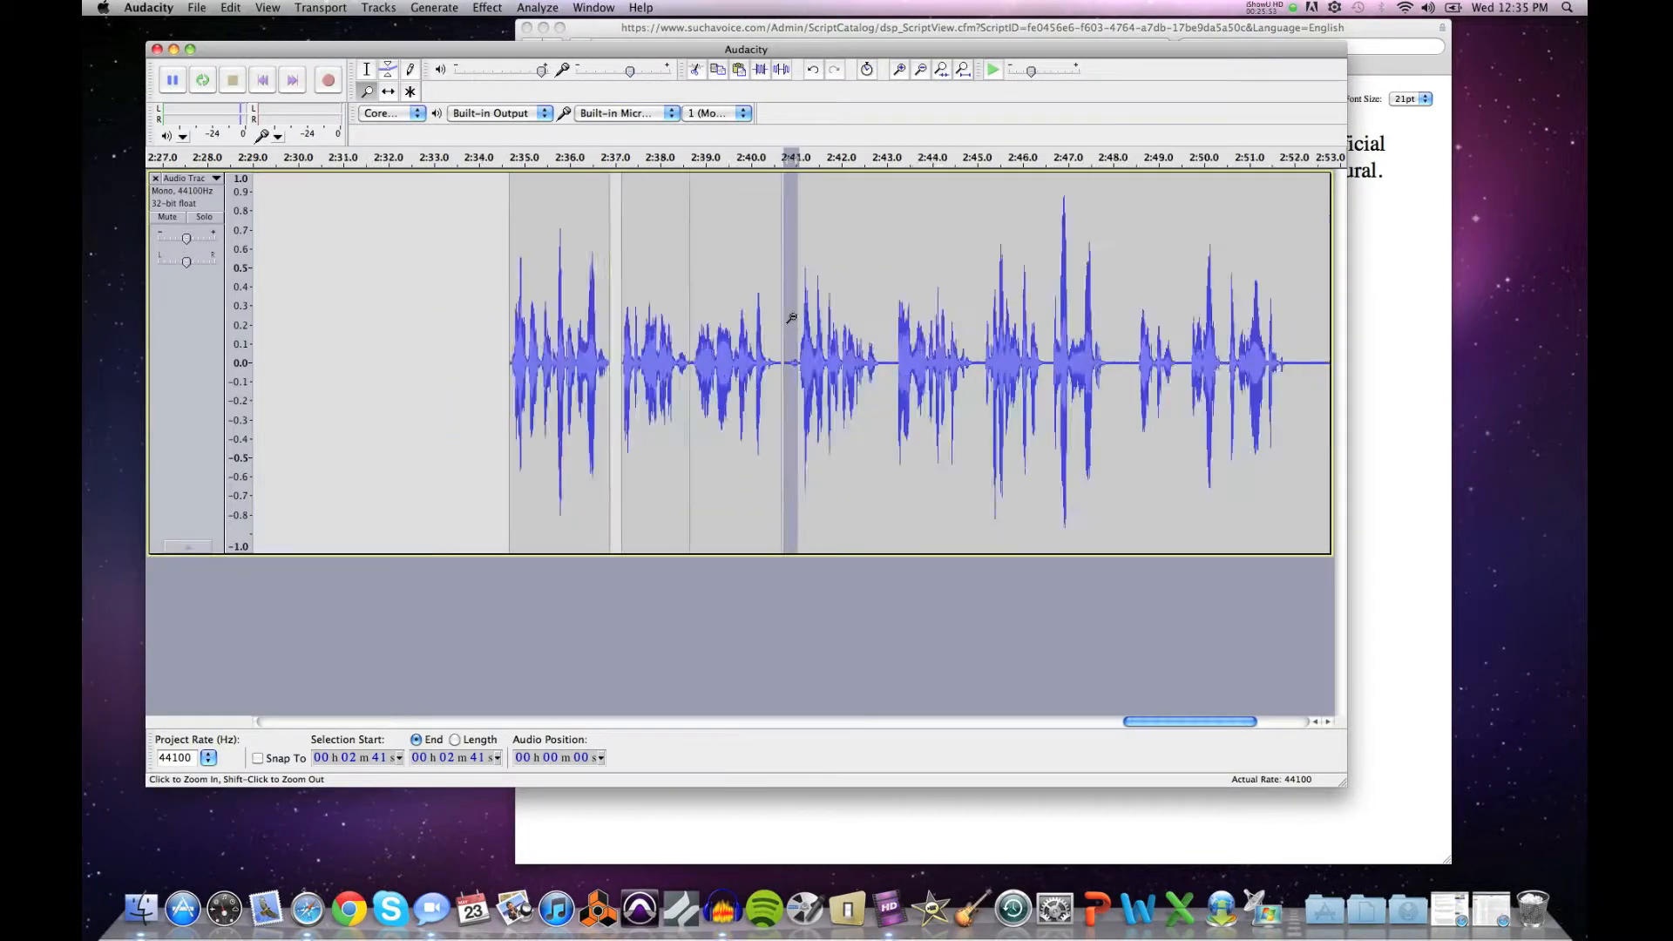
{"action": "left_click", "coordinate": [791, 318], "text": "shift"}
{"action": "left_click", "coordinate": [792, 318], "text": "shift"}
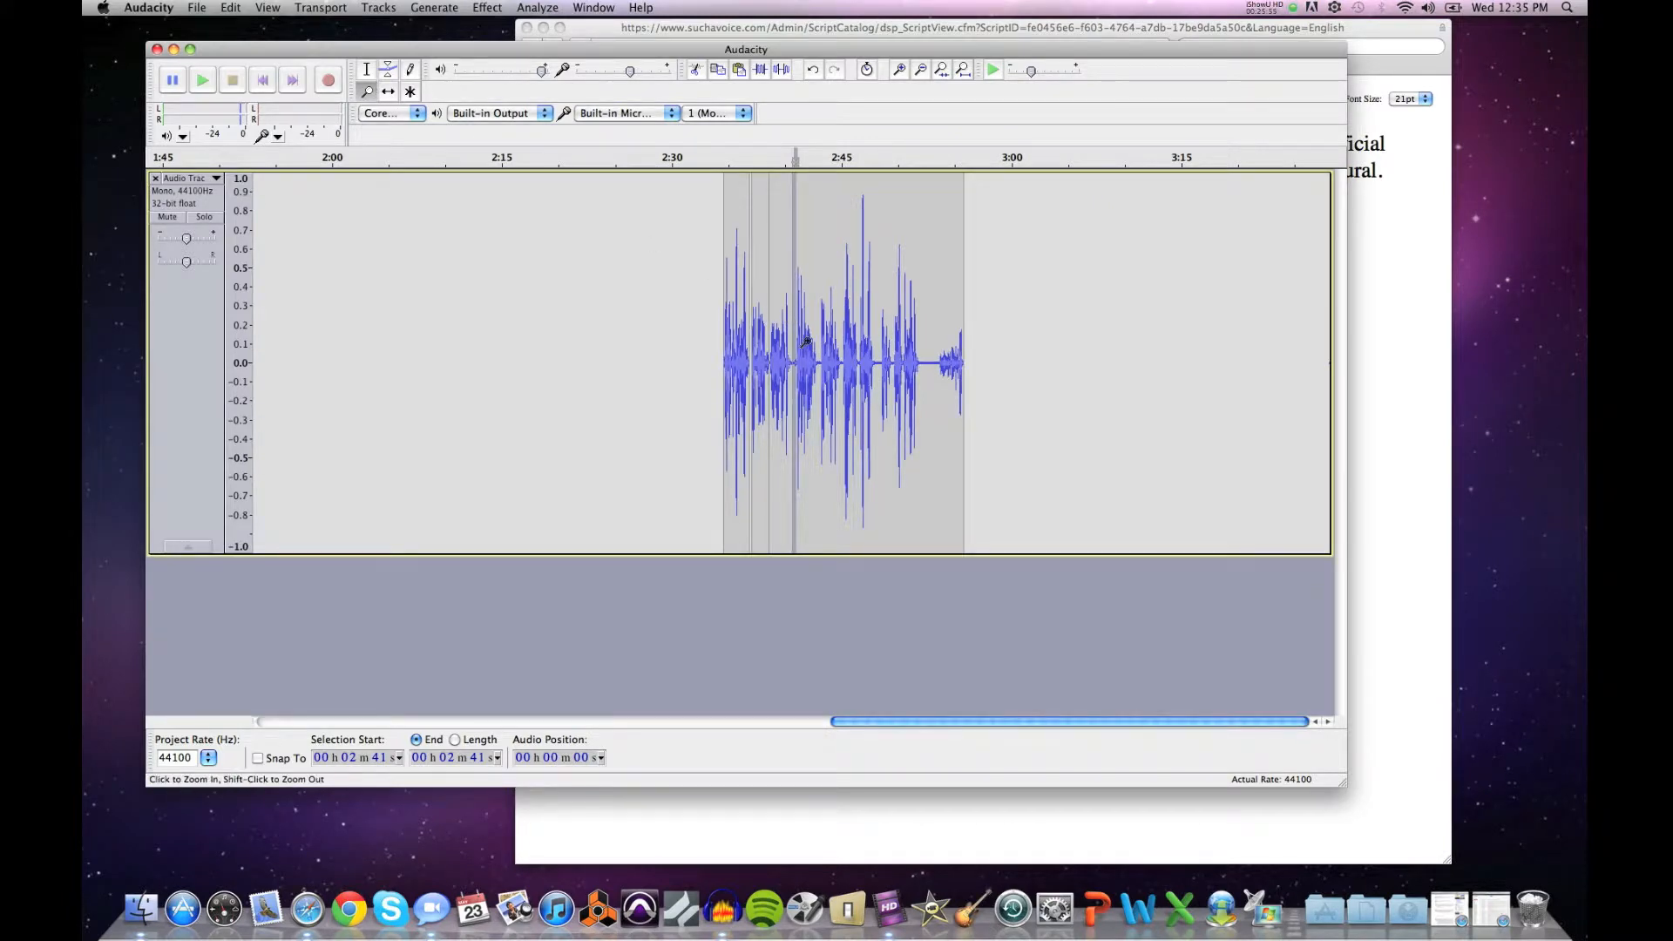
Step: Adjust the breath selection to run from about 2:40.74 to 2:41.06, loop-play it, and delete it
{"action": "left_click", "coordinate": [809, 343]}
{"action": "left_click", "coordinate": [809, 342]}
{"action": "left_click", "coordinate": [810, 343]}
{"action": "left_click", "coordinate": [809, 343]}
{"action": "left_click", "coordinate": [809, 342]}
{"action": "left_click", "coordinate": [810, 342]}
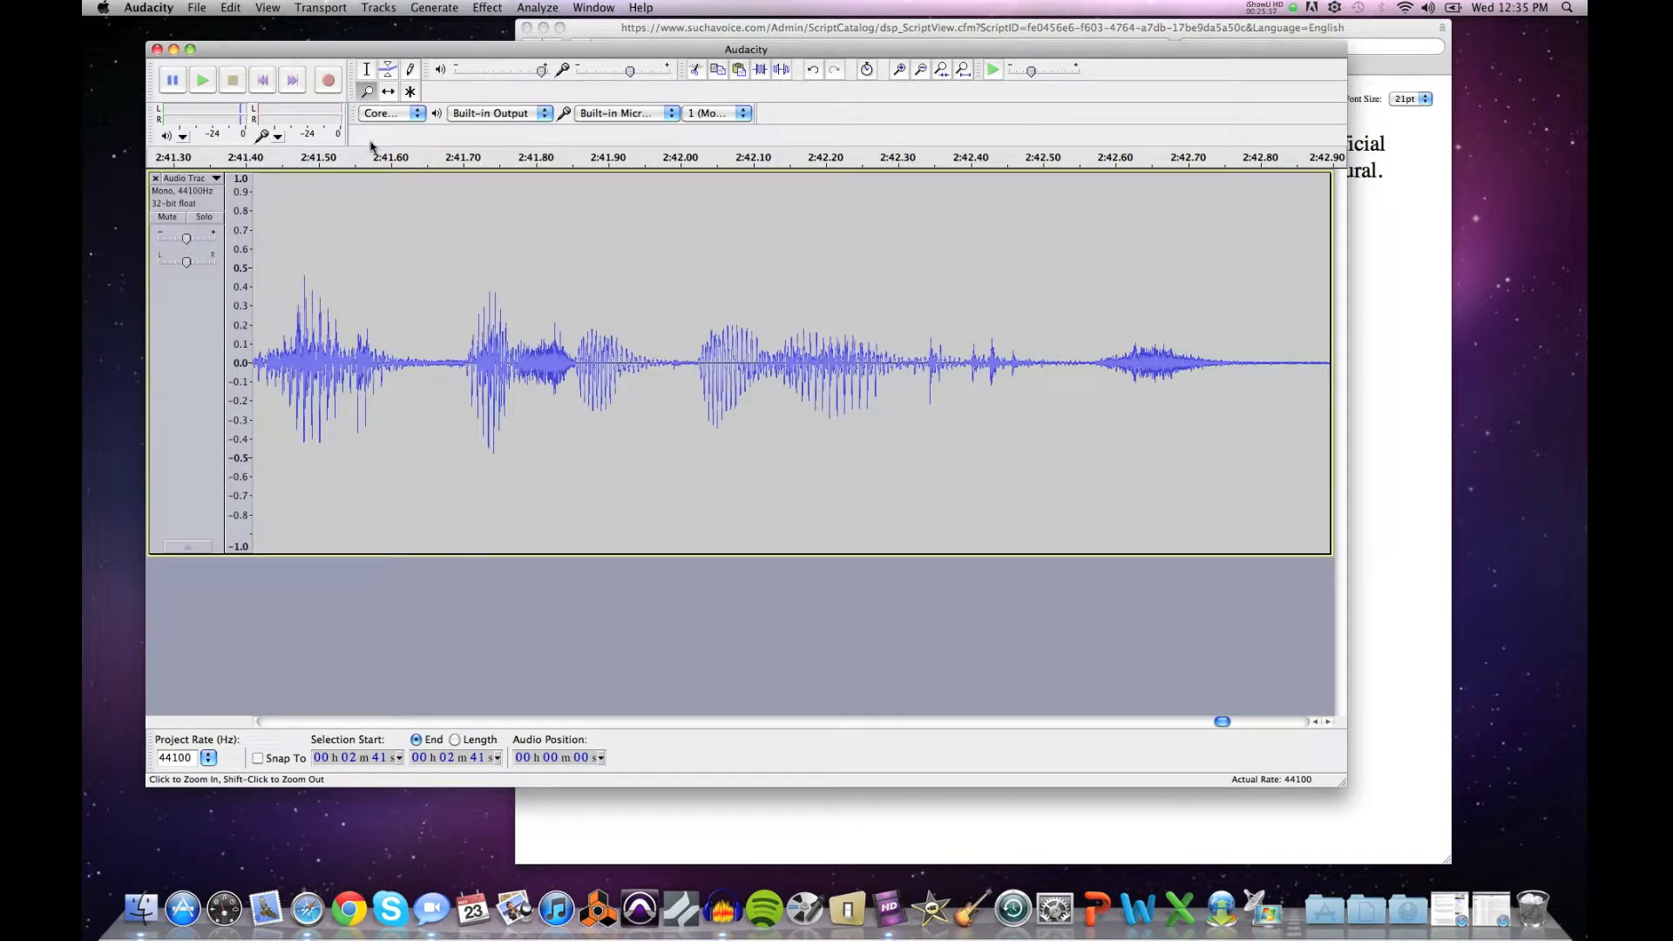
{"action": "left_click", "coordinate": [1315, 722]}
{"action": "left_click_drag", "start_coordinate": [1315, 724], "coordinate": [1316, 724]}
{"action": "left_click", "coordinate": [360, 72]}
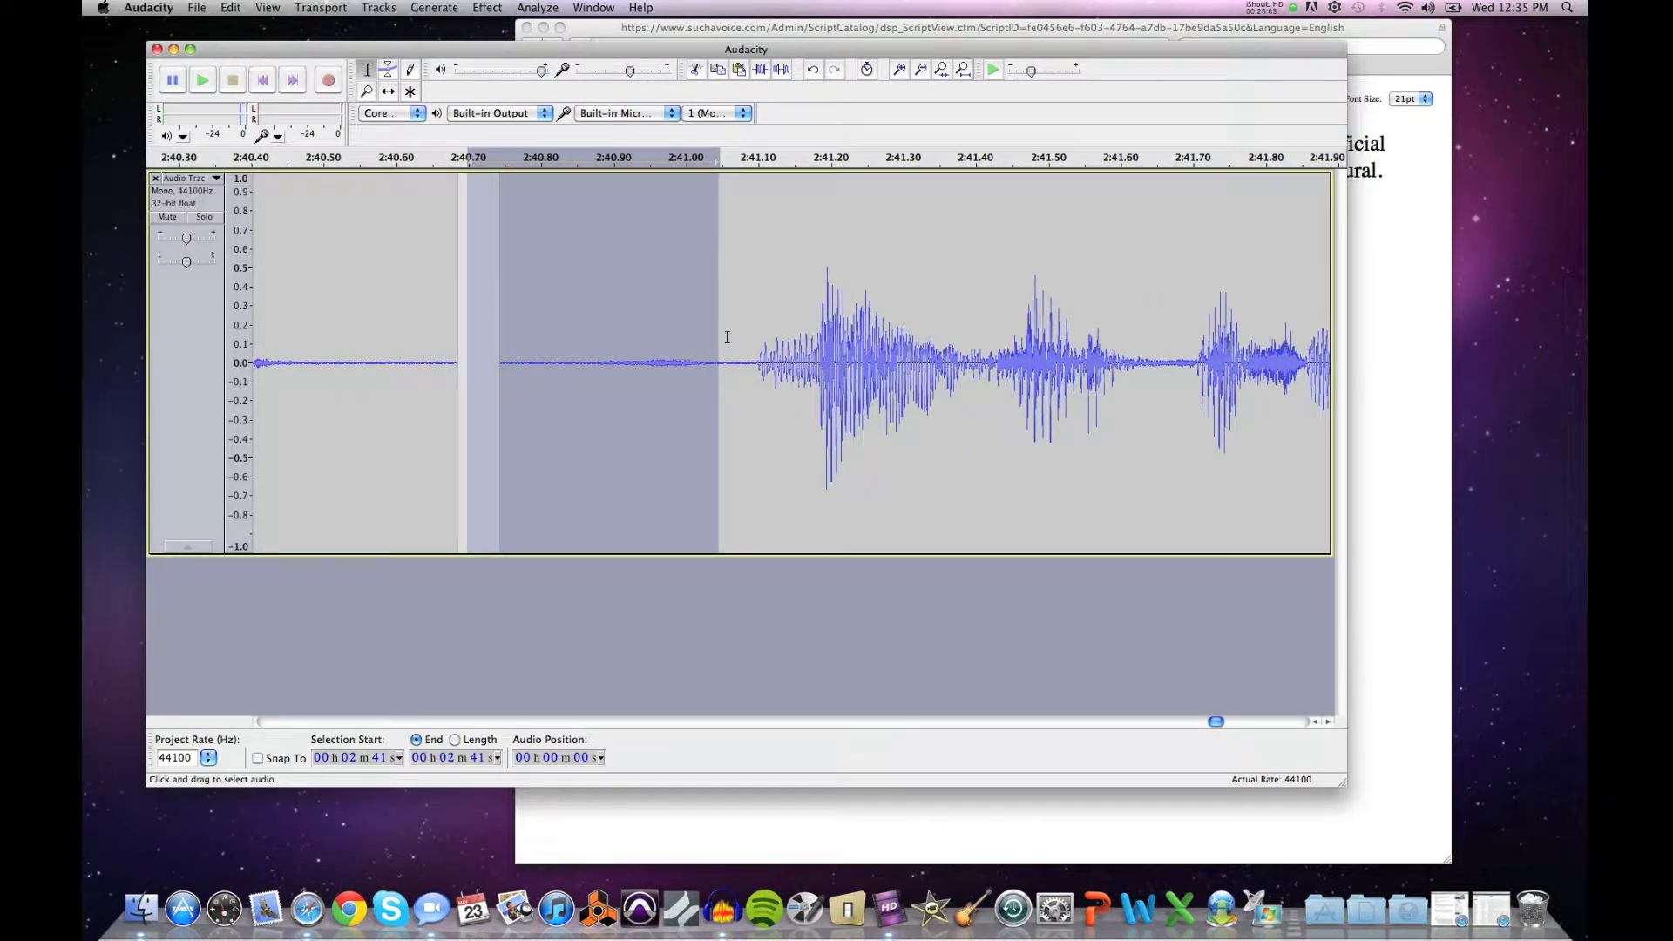
{"action": "left_click_drag", "start_coordinate": [717, 344], "coordinate": [701, 349]}
{"action": "left_click_drag", "start_coordinate": [499, 344], "coordinate": [730, 362]}
{"action": "key", "text": "shift+space"}
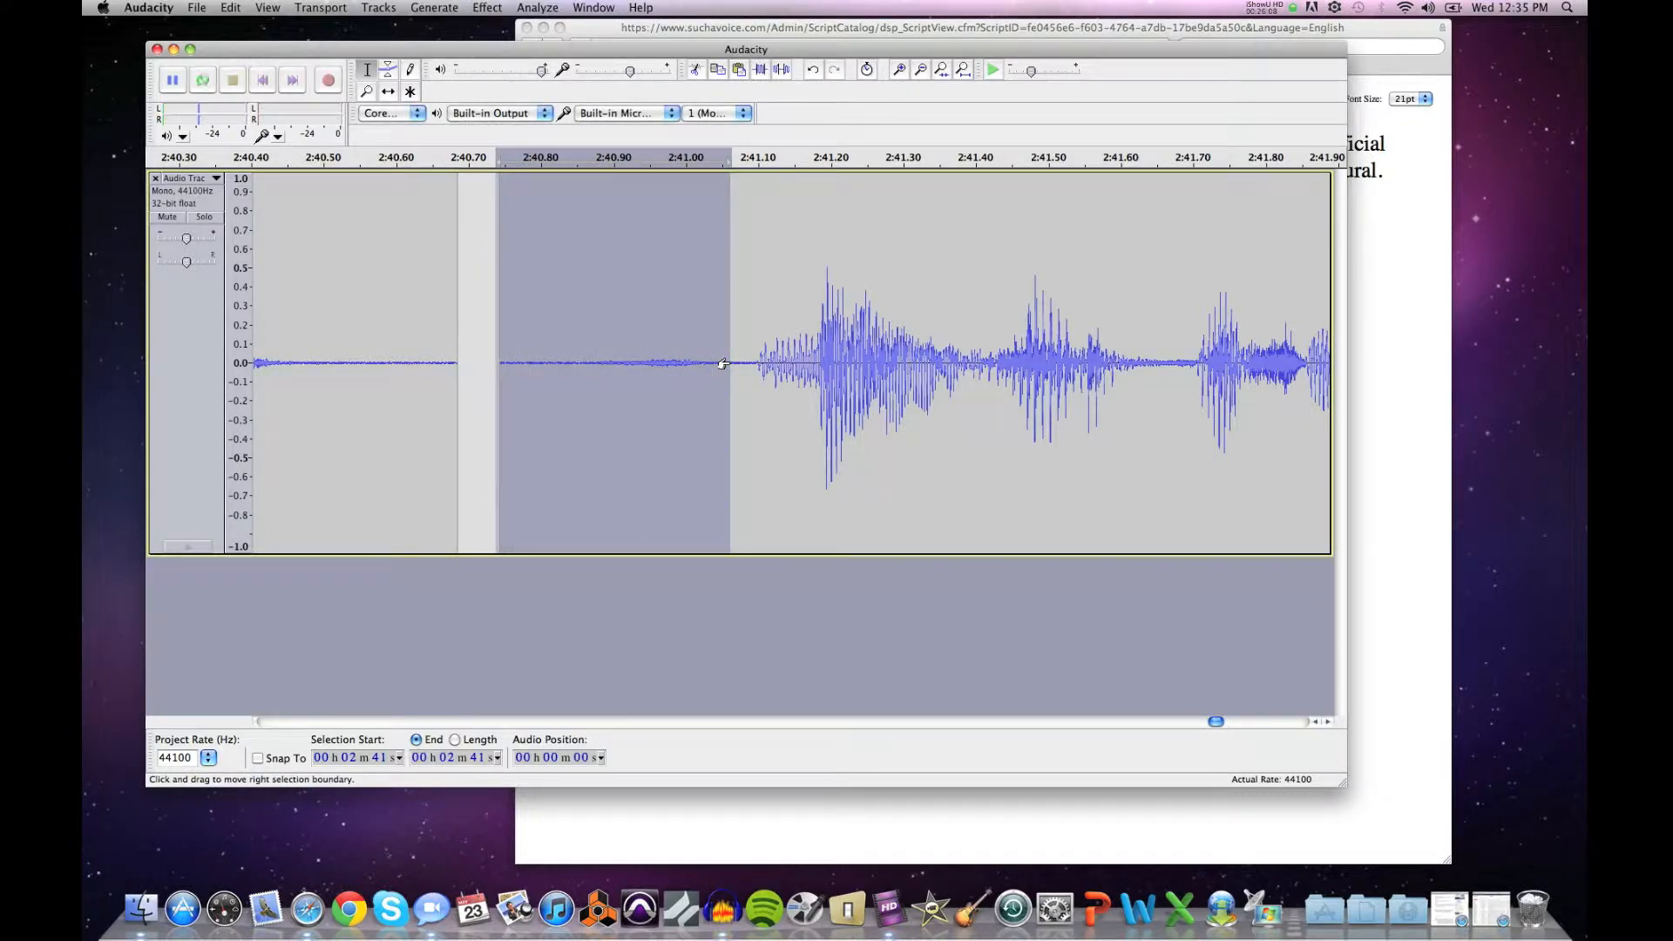
{"action": "key", "text": "shift+space"}
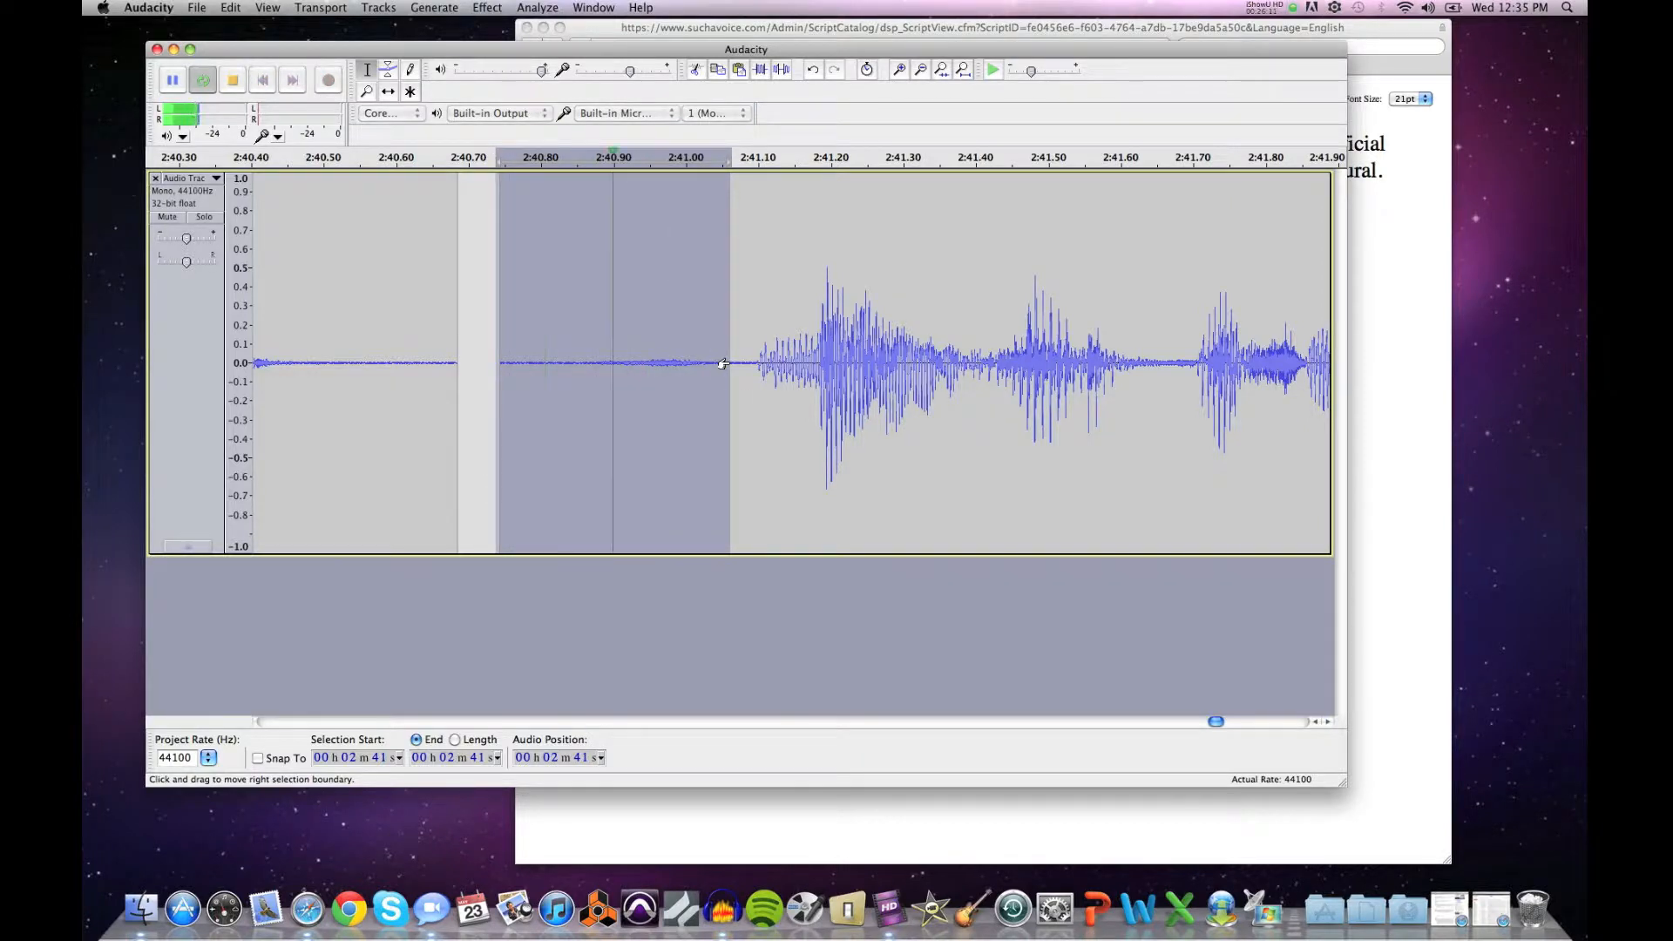
{"action": "key", "text": "space"}
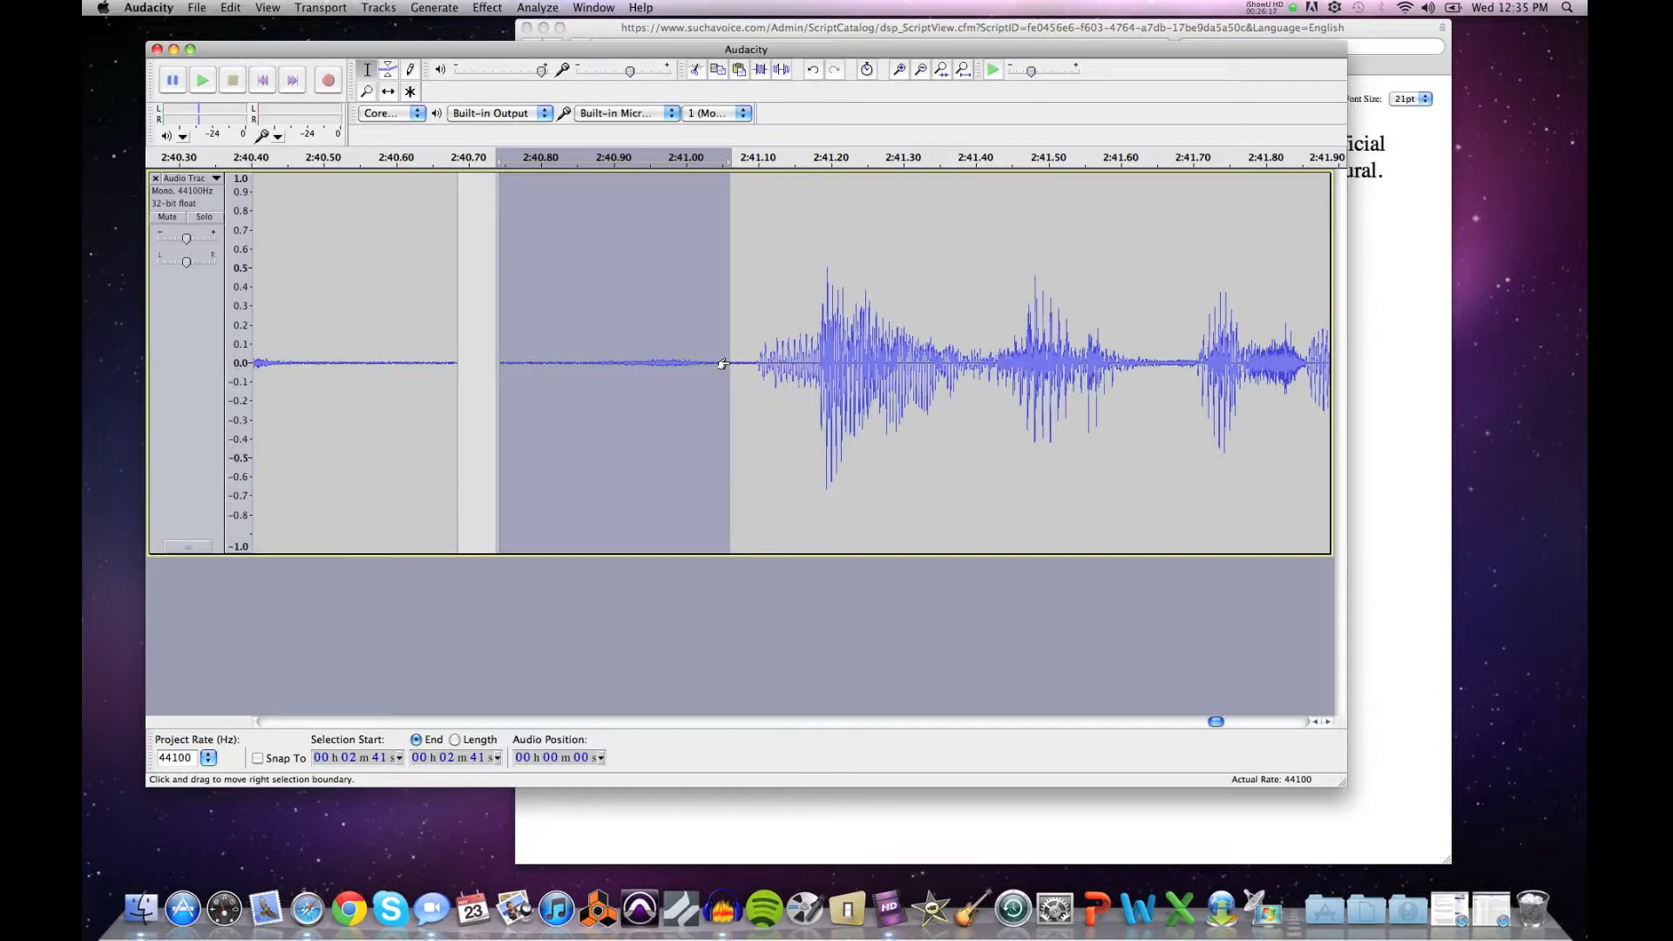
{"action": "key", "text": "Delete"}
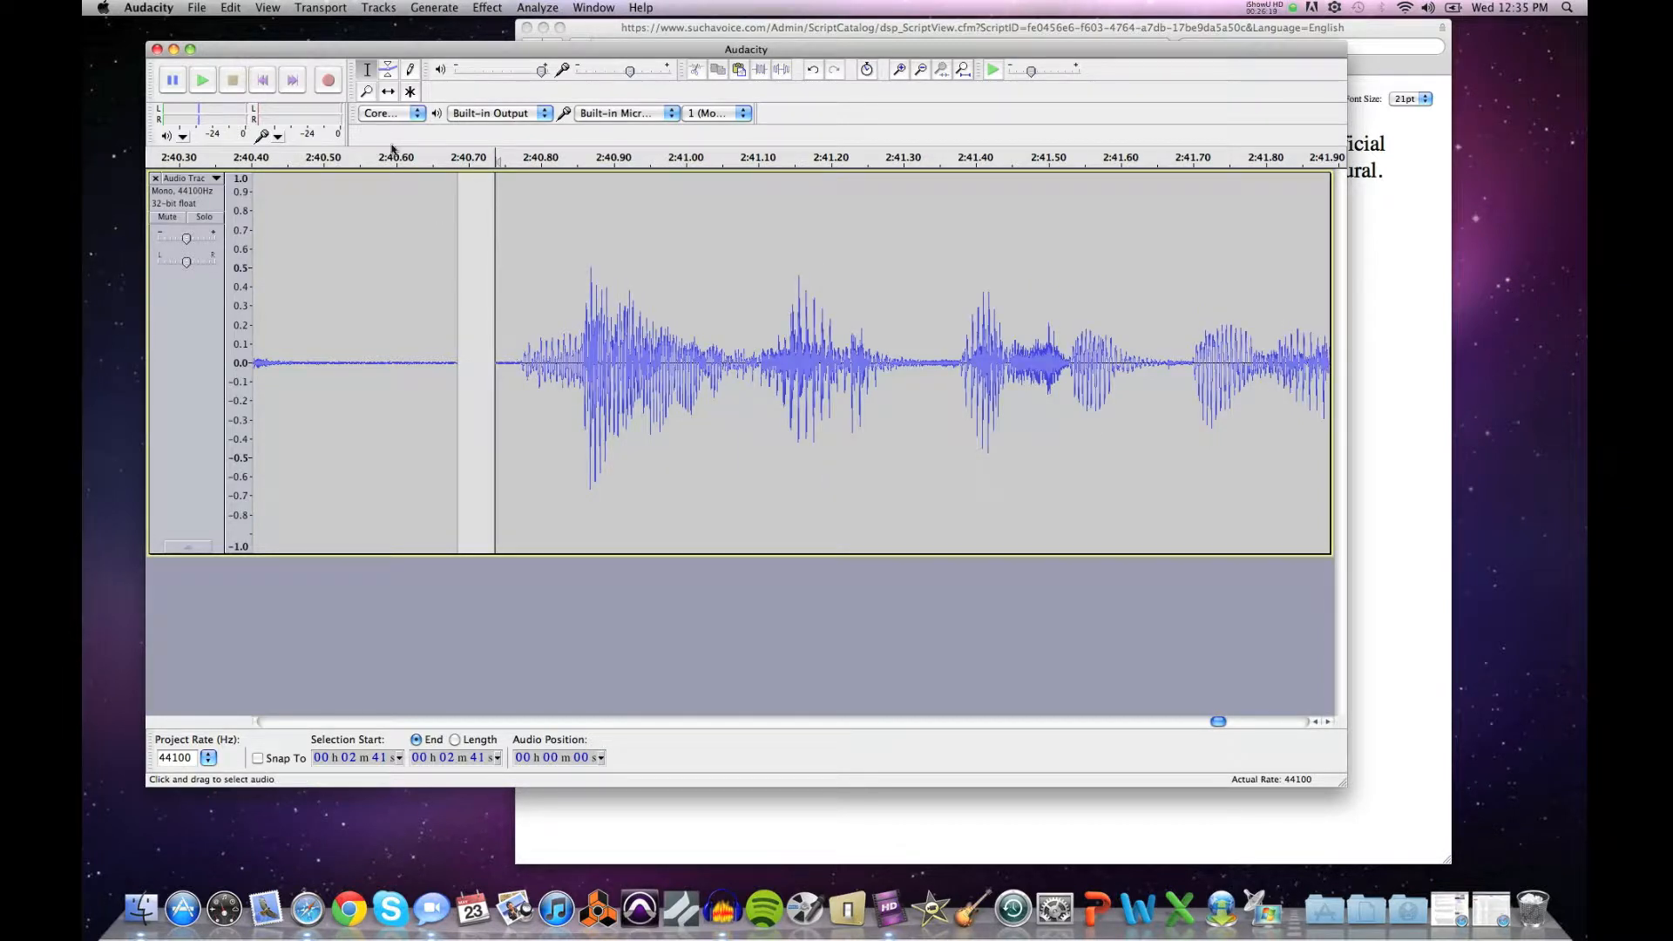
Step: Zoom in on the near-silent start of the clip after the gap to examine the zero line around 2:40.75
{"action": "left_click", "coordinate": [366, 92]}
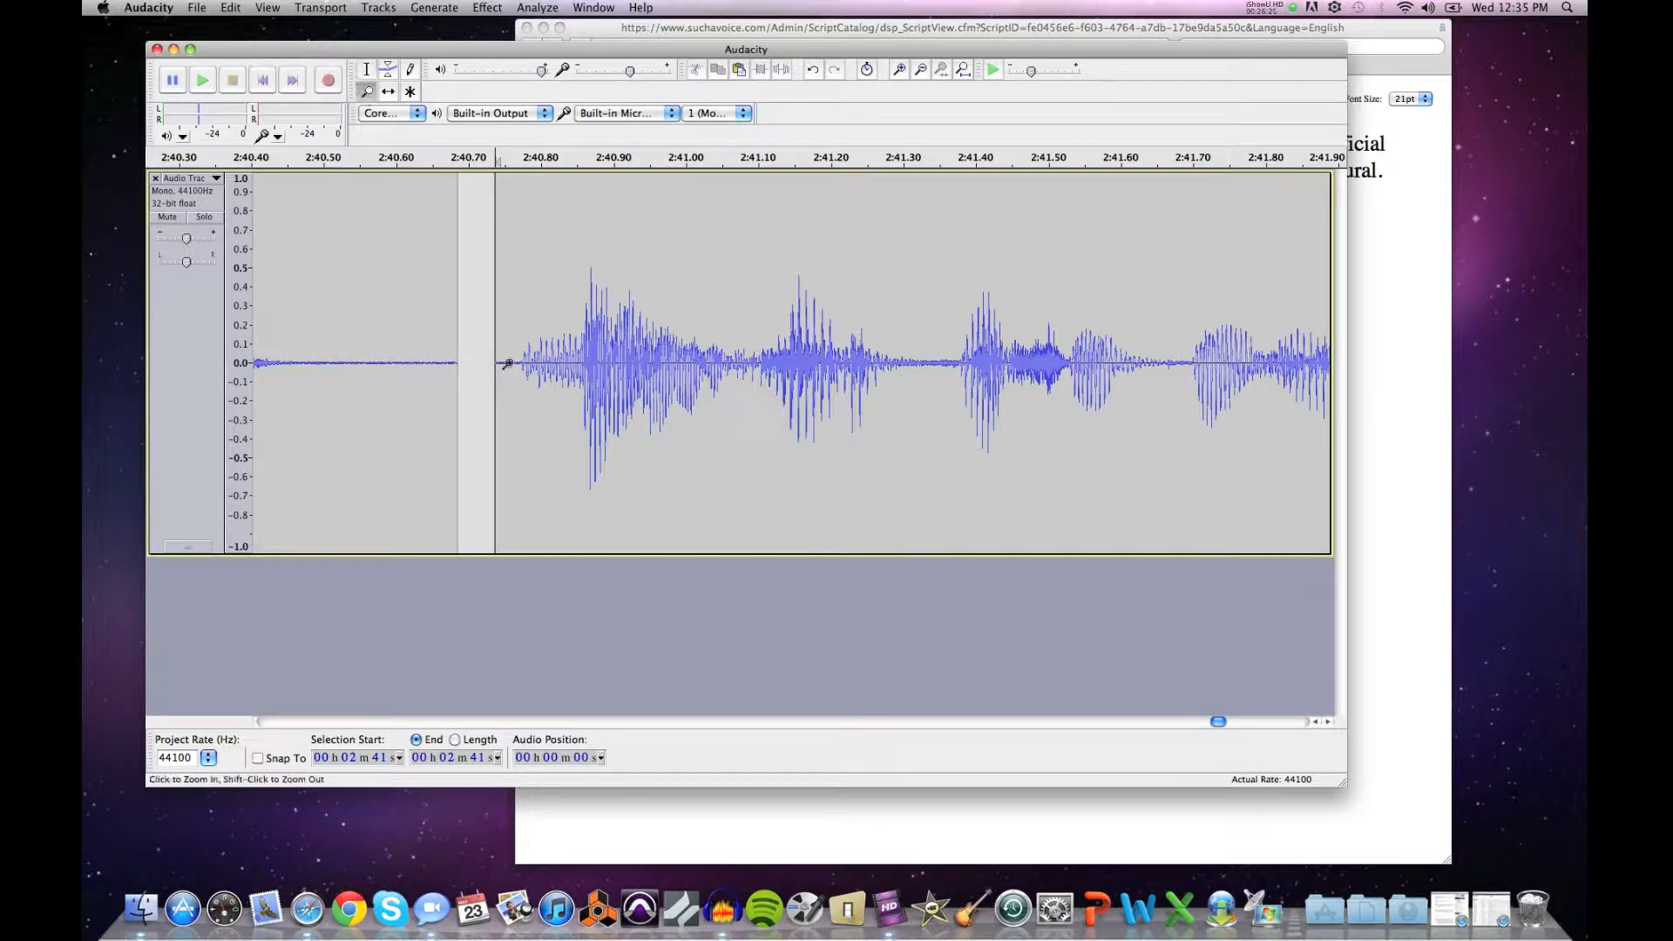
{"action": "left_click", "coordinate": [506, 362]}
{"action": "left_click", "coordinate": [505, 363]}
{"action": "left_click", "coordinate": [408, 362]}
{"action": "left_click", "coordinate": [409, 362]}
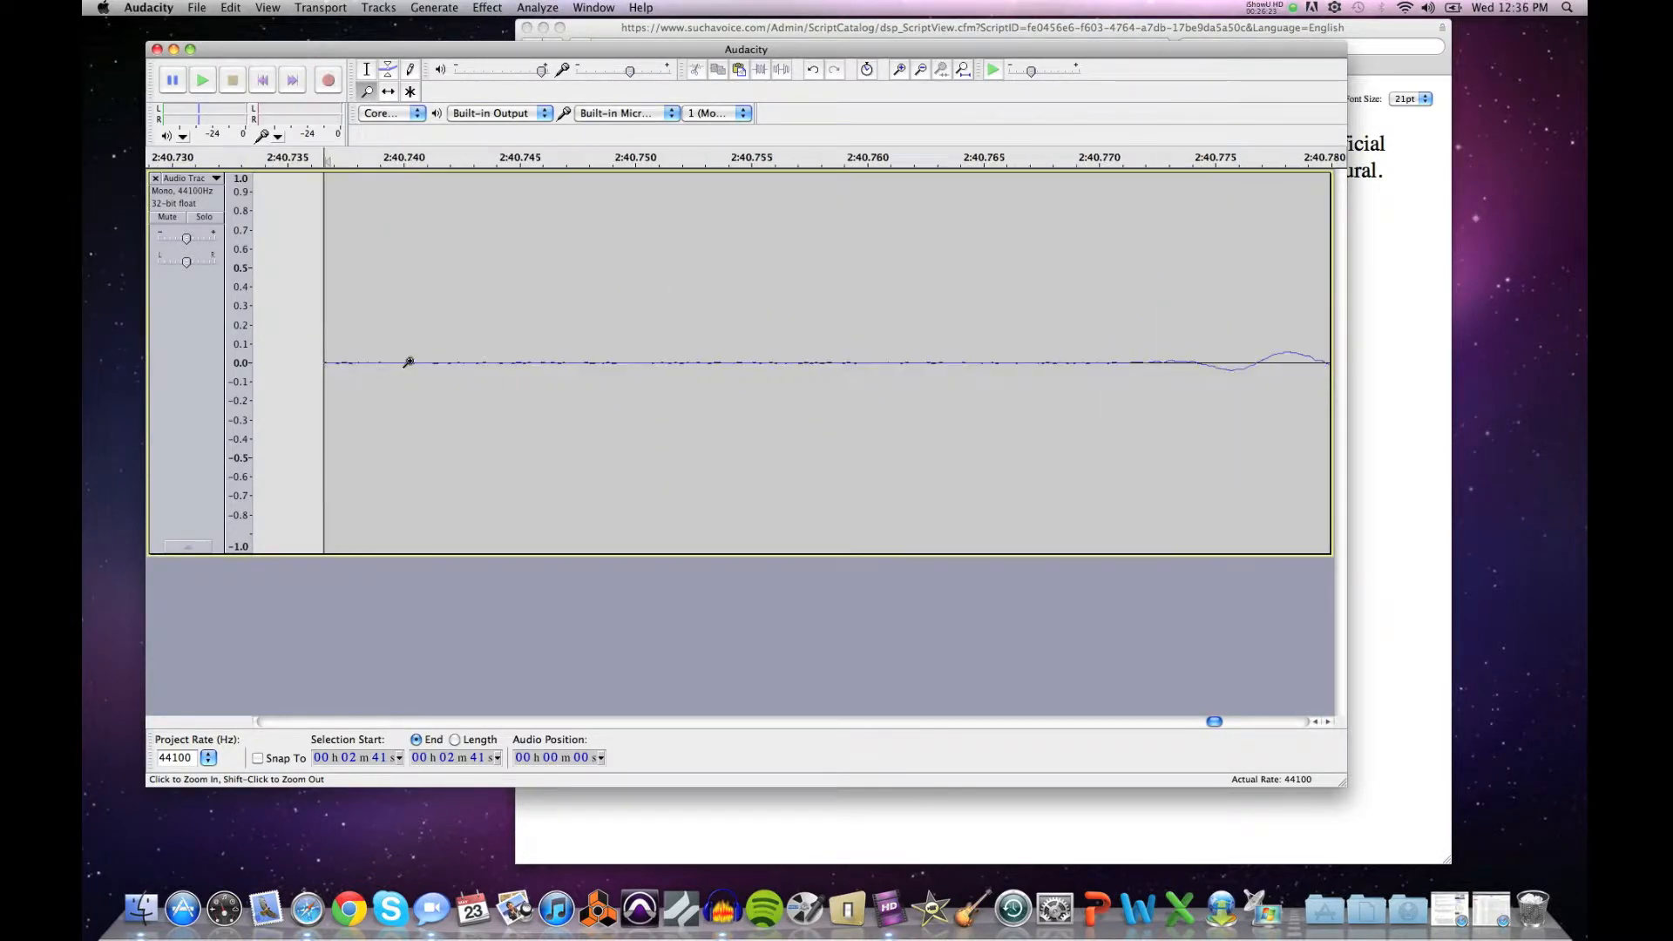
{"action": "left_click", "coordinate": [622, 371]}
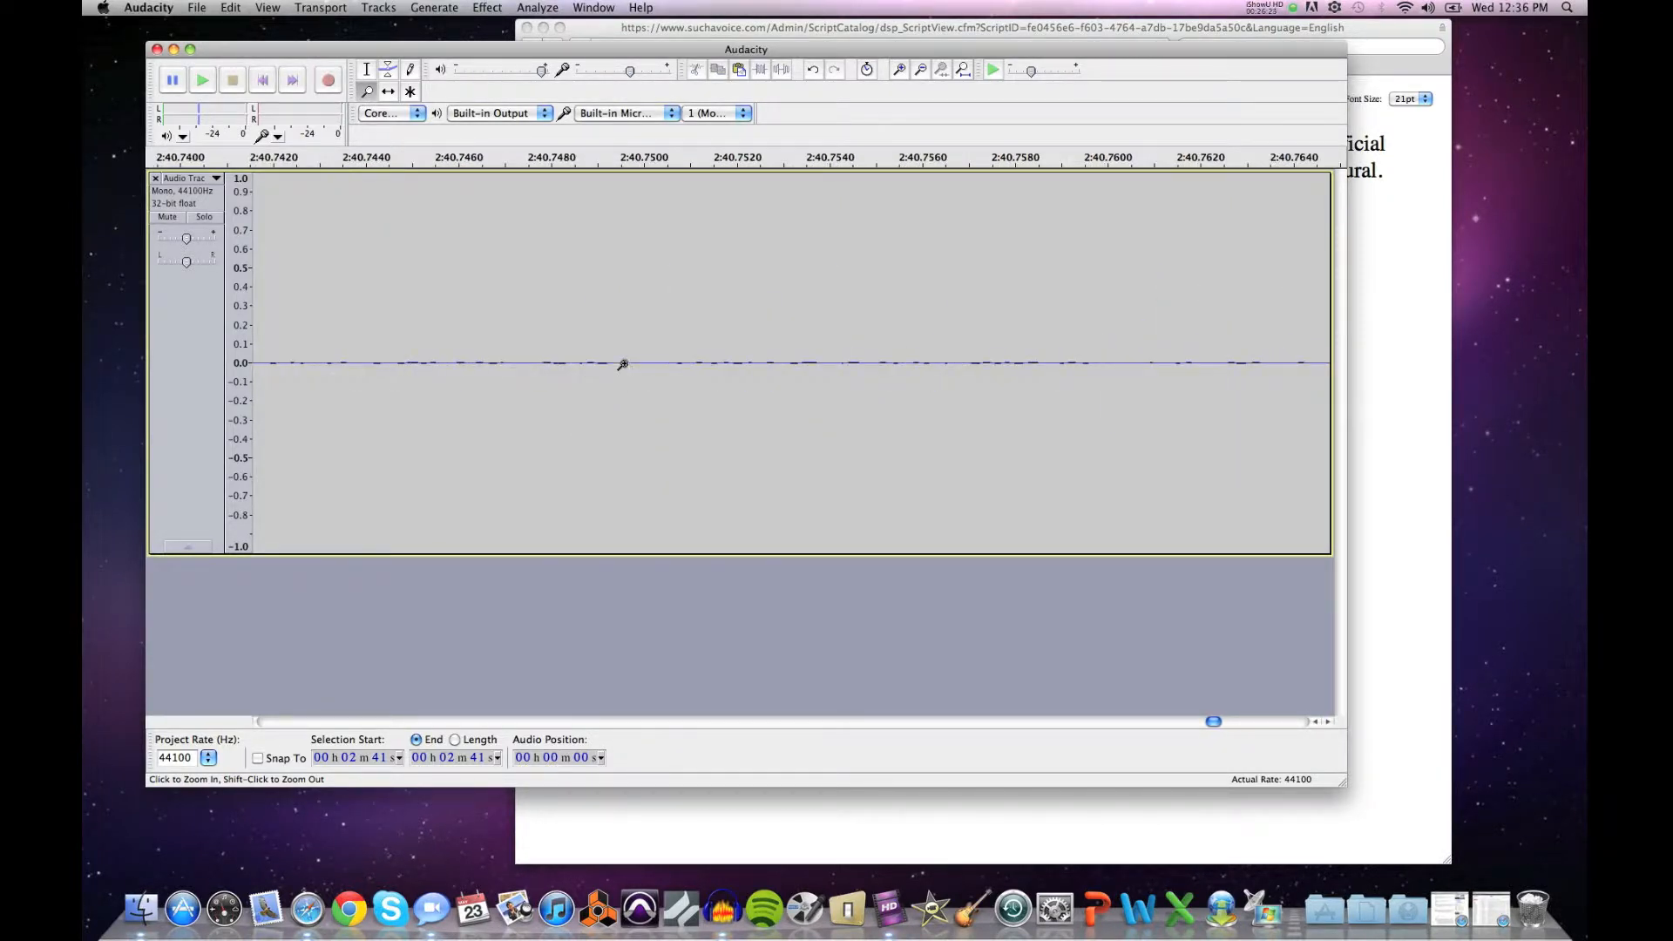
Step: Try several cursor positions along the zero line and select a tiny stretch from about 2:40.7500 to 2:40.7503
{"action": "left_click", "coordinate": [368, 73]}
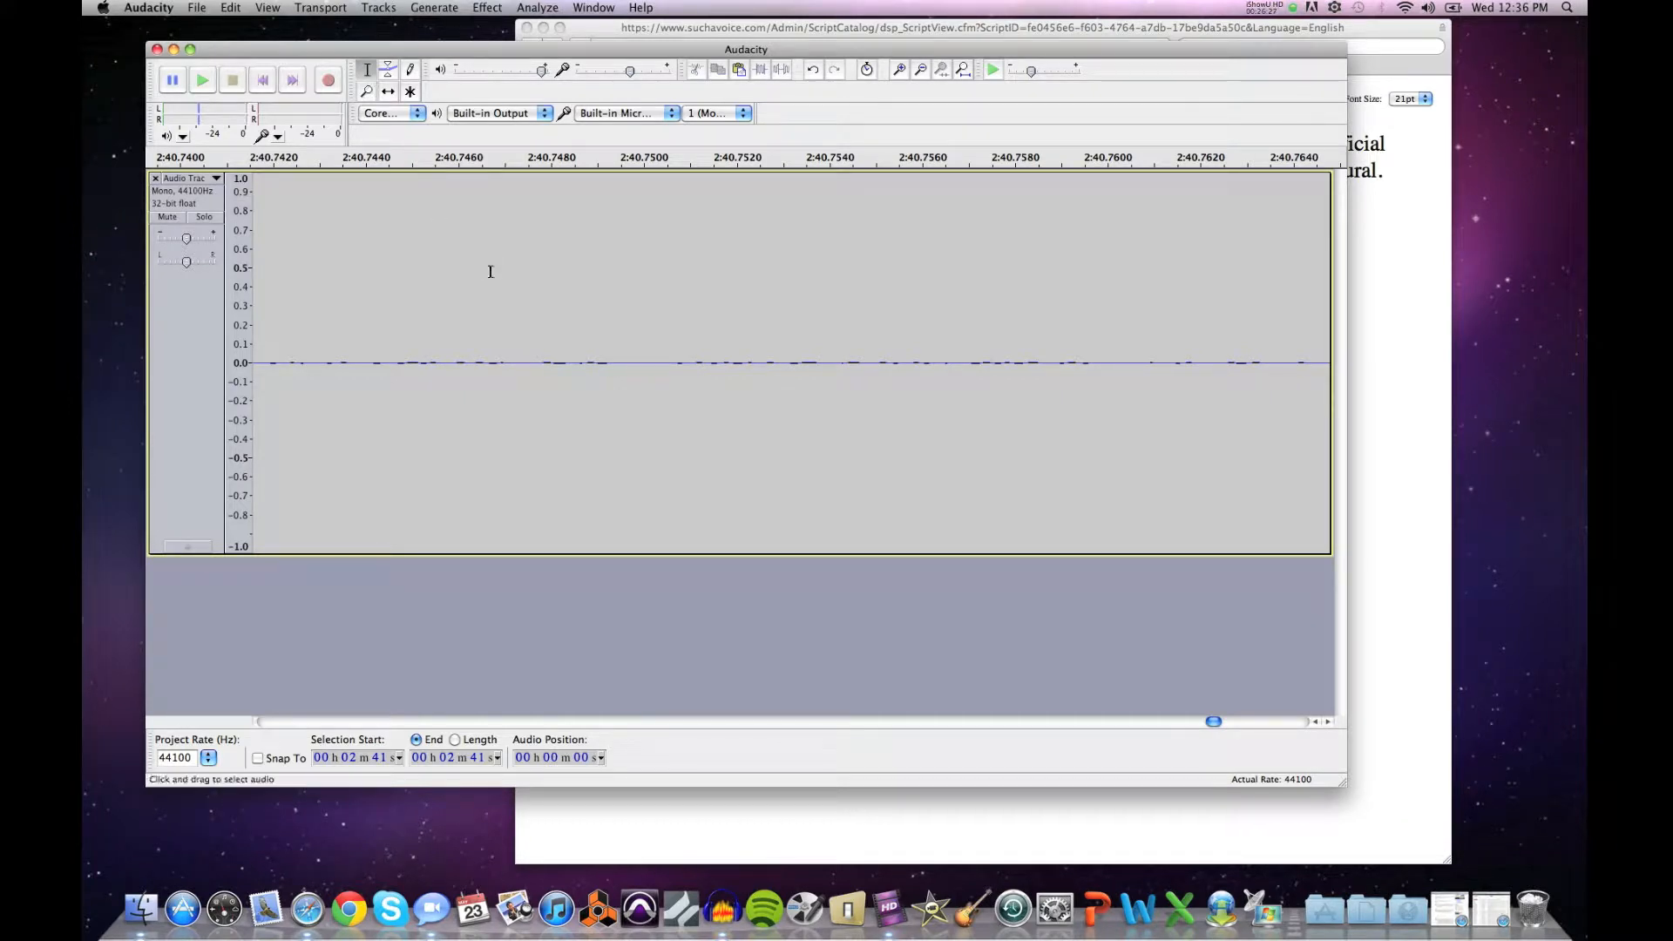
{"action": "left_click", "coordinate": [552, 357]}
{"action": "left_click", "coordinate": [563, 357]}
{"action": "left_click", "coordinate": [719, 363]}
{"action": "left_click", "coordinate": [740, 363]}
{"action": "left_click", "coordinate": [651, 361]}
{"action": "left_click", "coordinate": [642, 361]}
{"action": "left_click_drag", "start_coordinate": [641, 361], "coordinate": [656, 362]}
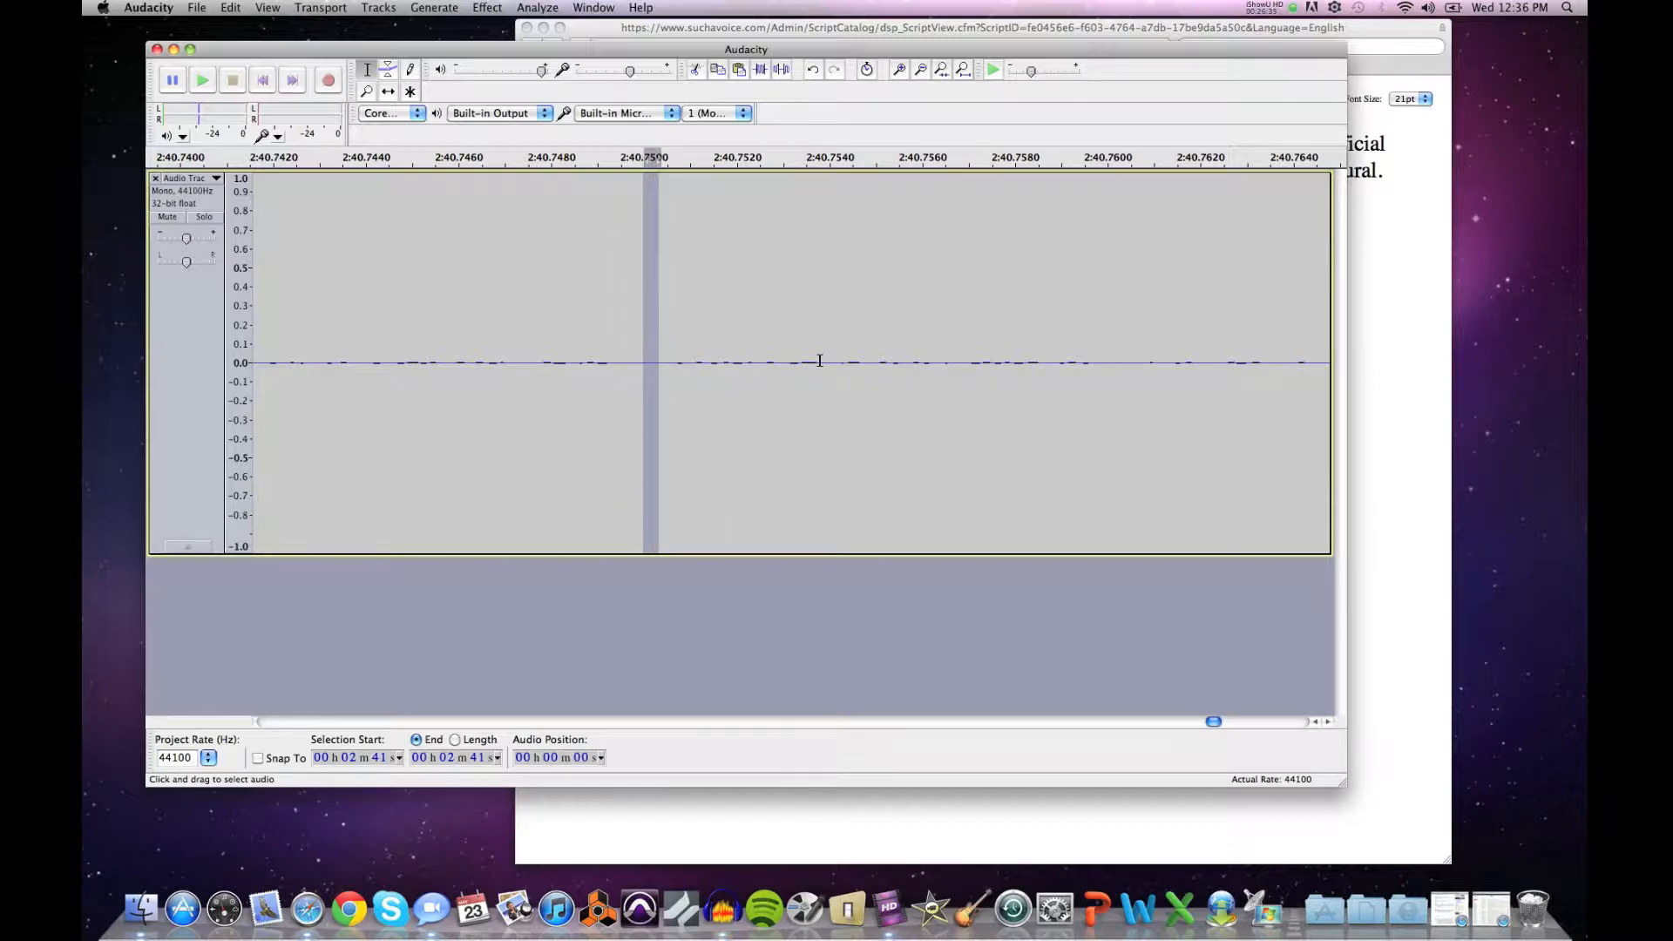
Step: Try selecting short near-silent stretches along the zero line, ending at about 2:40.748 and 2:40.750
{"action": "left_click", "coordinate": [829, 361]}
{"action": "left_click_drag", "start_coordinate": [667, 362], "coordinate": [442, 363]}
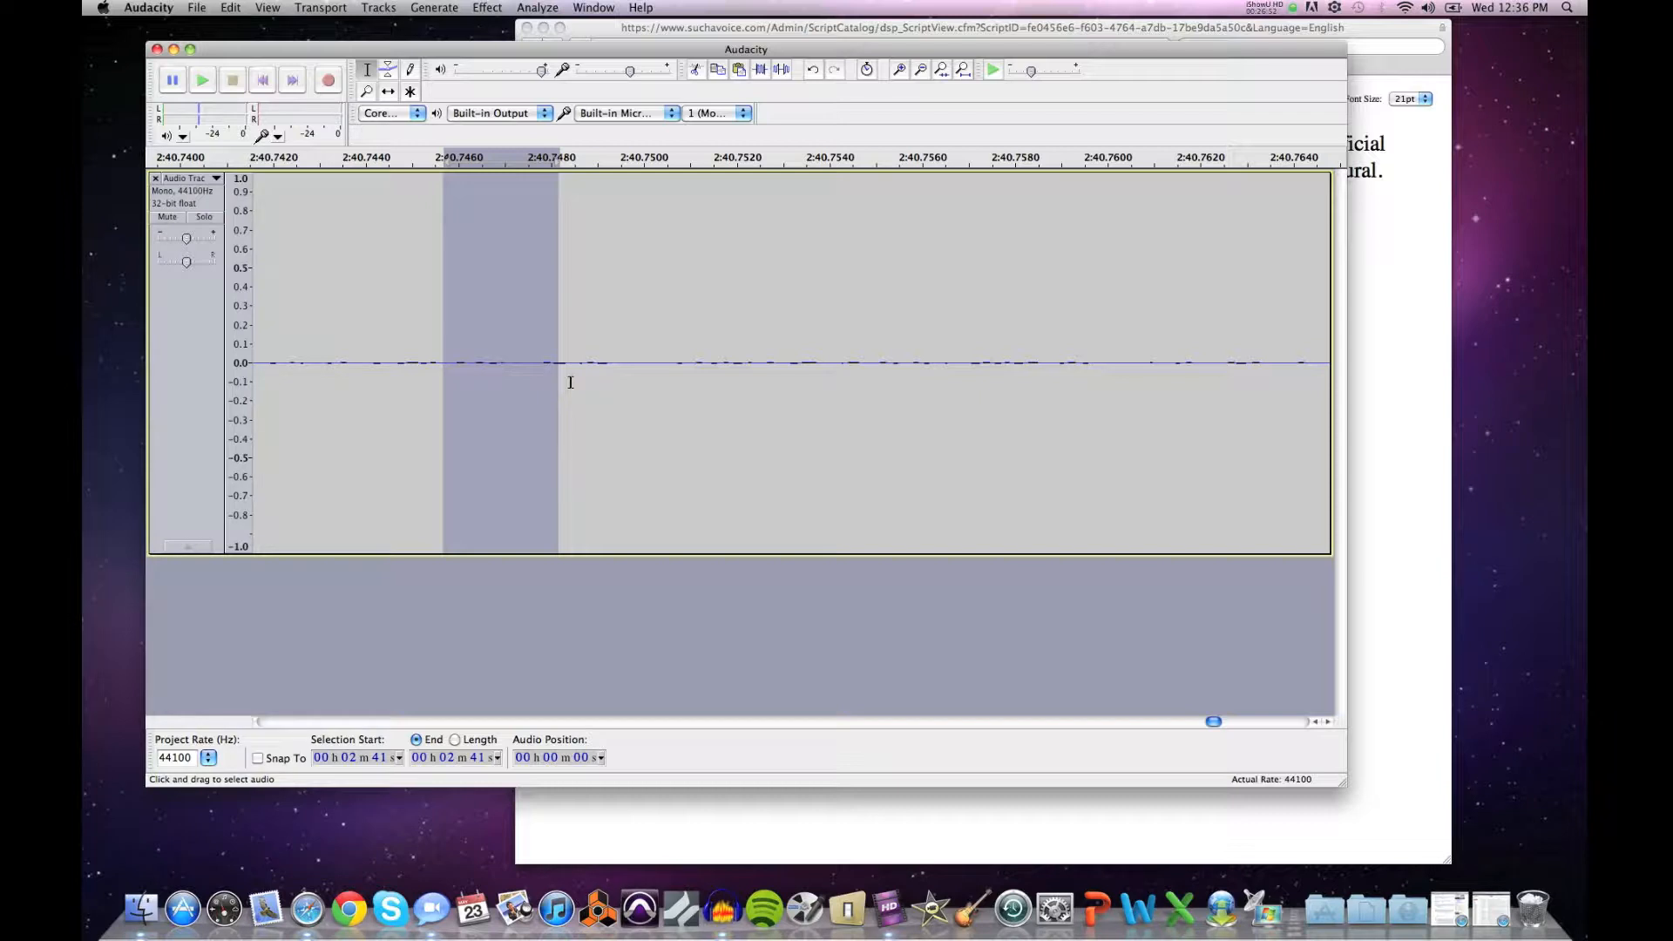
{"action": "left_click", "coordinate": [639, 362]}
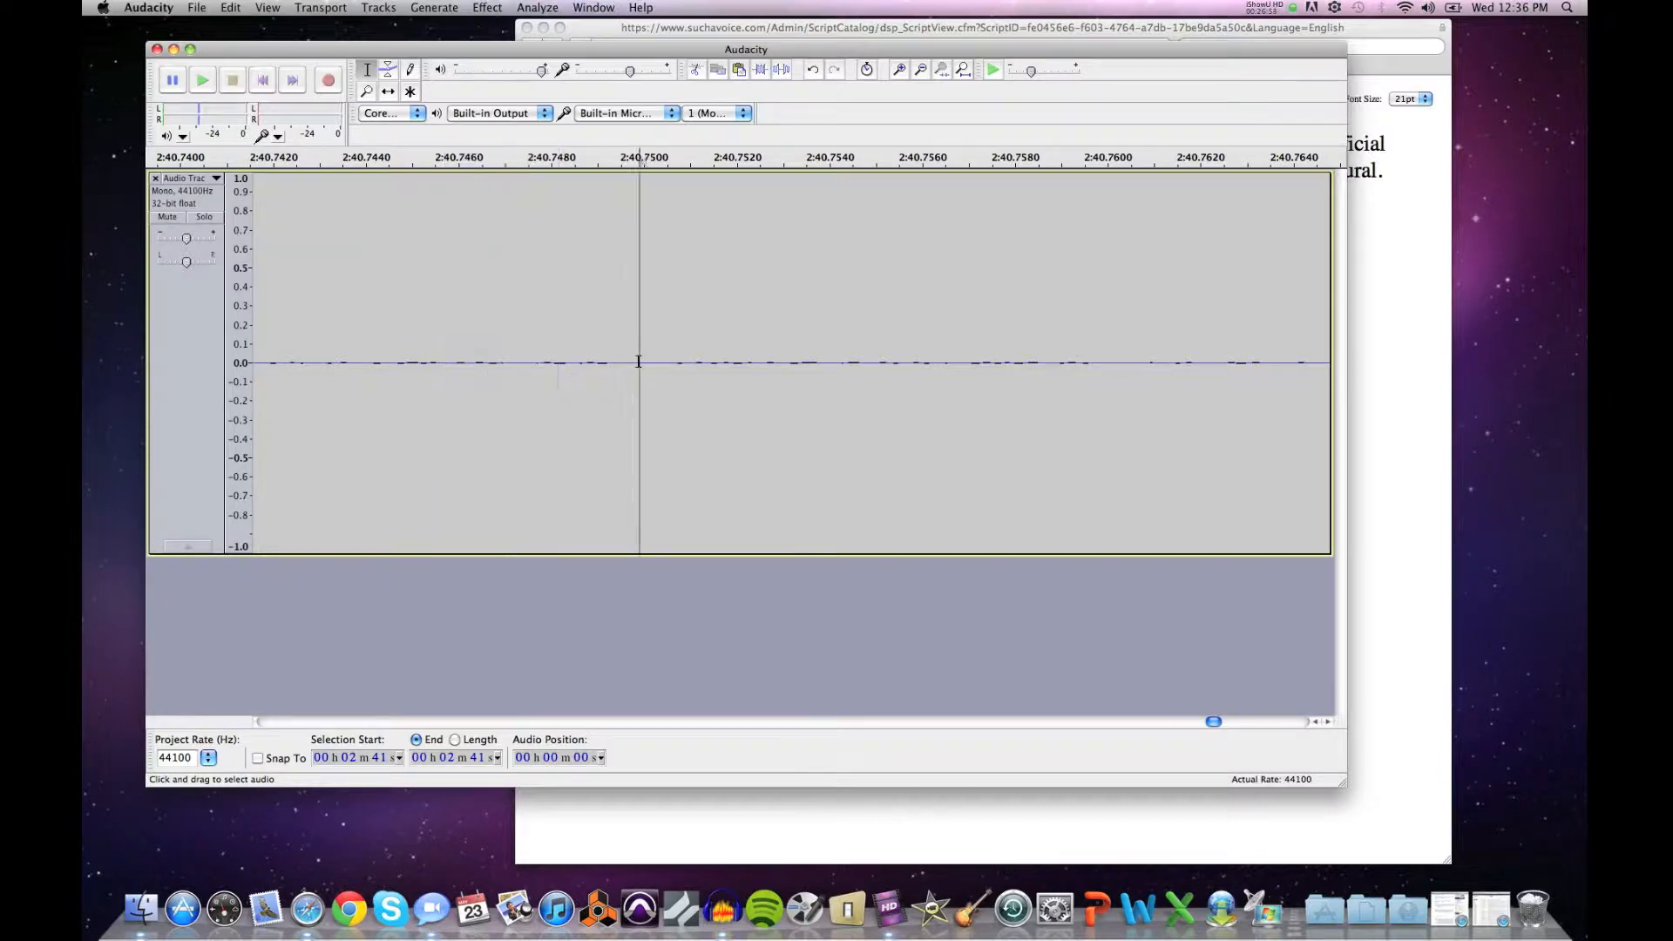
{"action": "left_click_drag", "start_coordinate": [633, 364], "coordinate": [414, 363]}
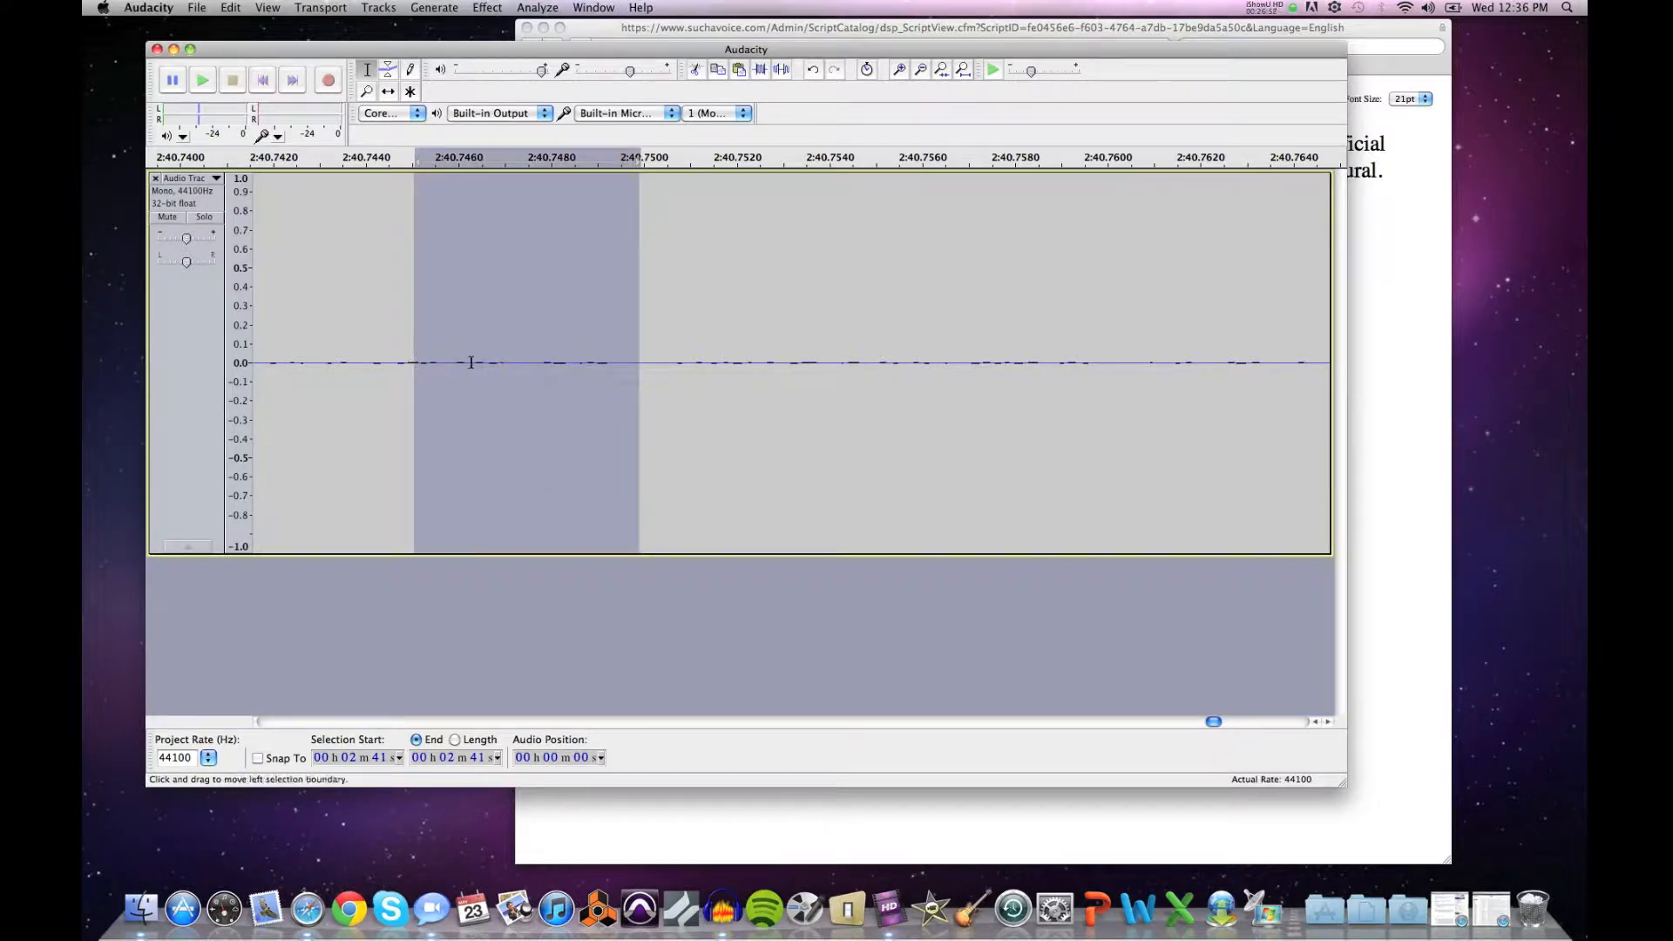
Step: Select from the zero line at about 2:40.7498 back past the clip's start to about 2:40.7357, and delete the selection
{"action": "left_click", "coordinate": [644, 360]}
{"action": "left_click", "coordinate": [638, 360]}
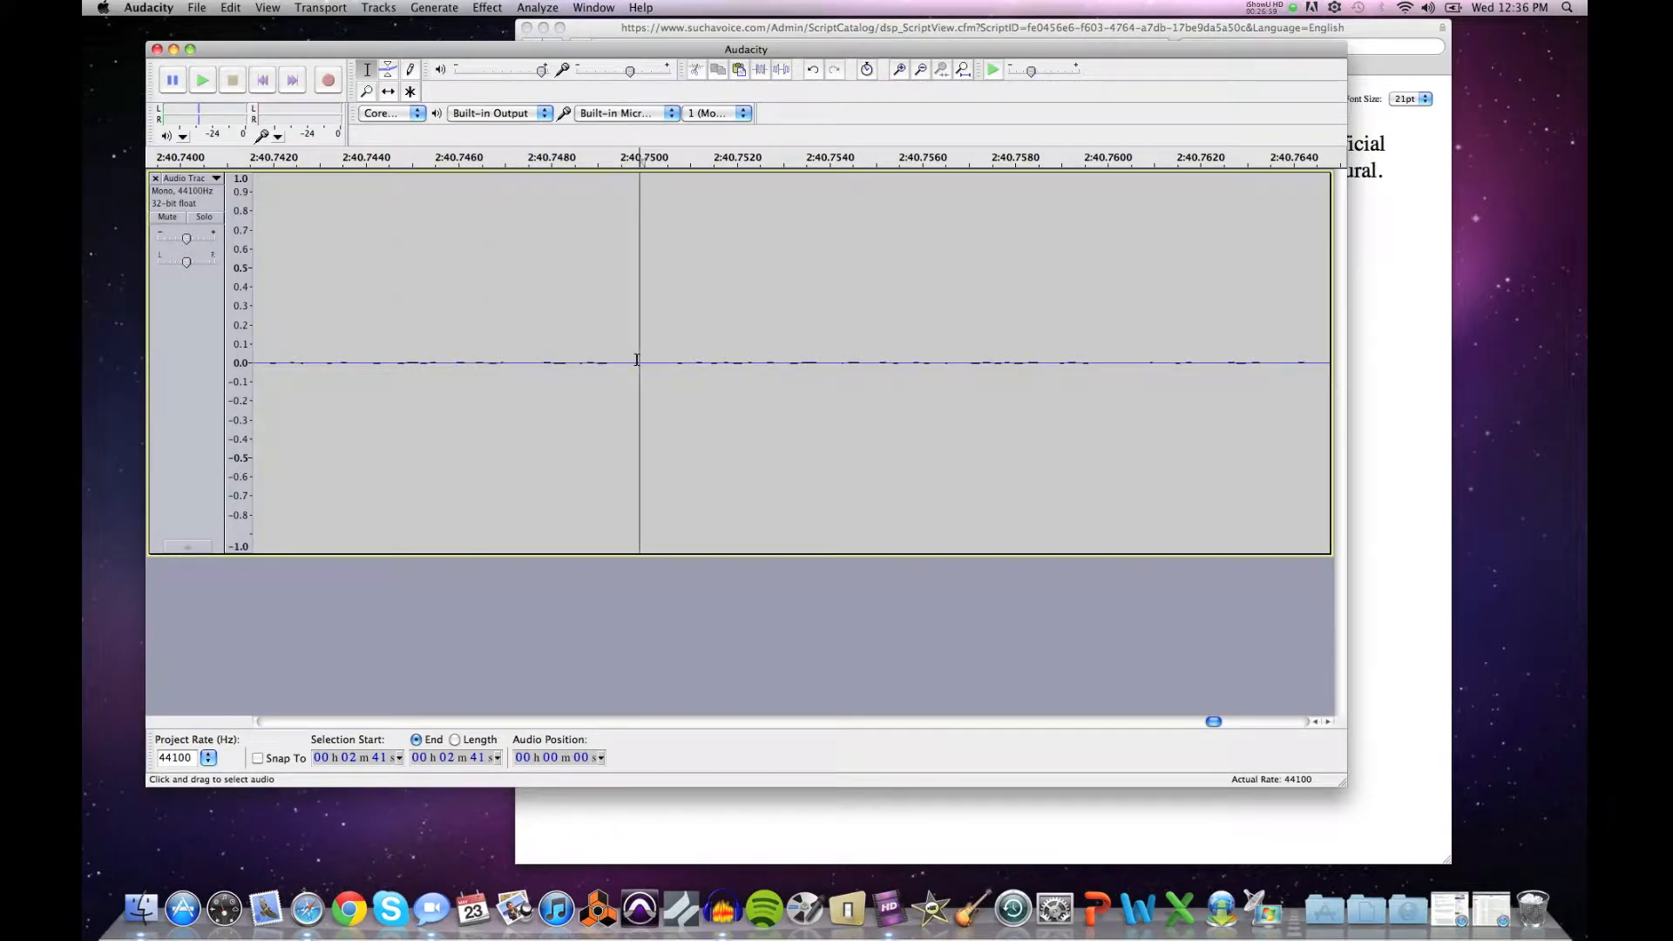
{"action": "mouse_move", "coordinate": [637, 360]}
{"action": "left_mouse_down"}
{"action": "mouse_move", "coordinate": [142, 362]}
{"action": "mouse_move", "coordinate": [522, 396]}
{"action": "mouse_move", "coordinate": [496, 398]}
{"action": "left_mouse_up"}
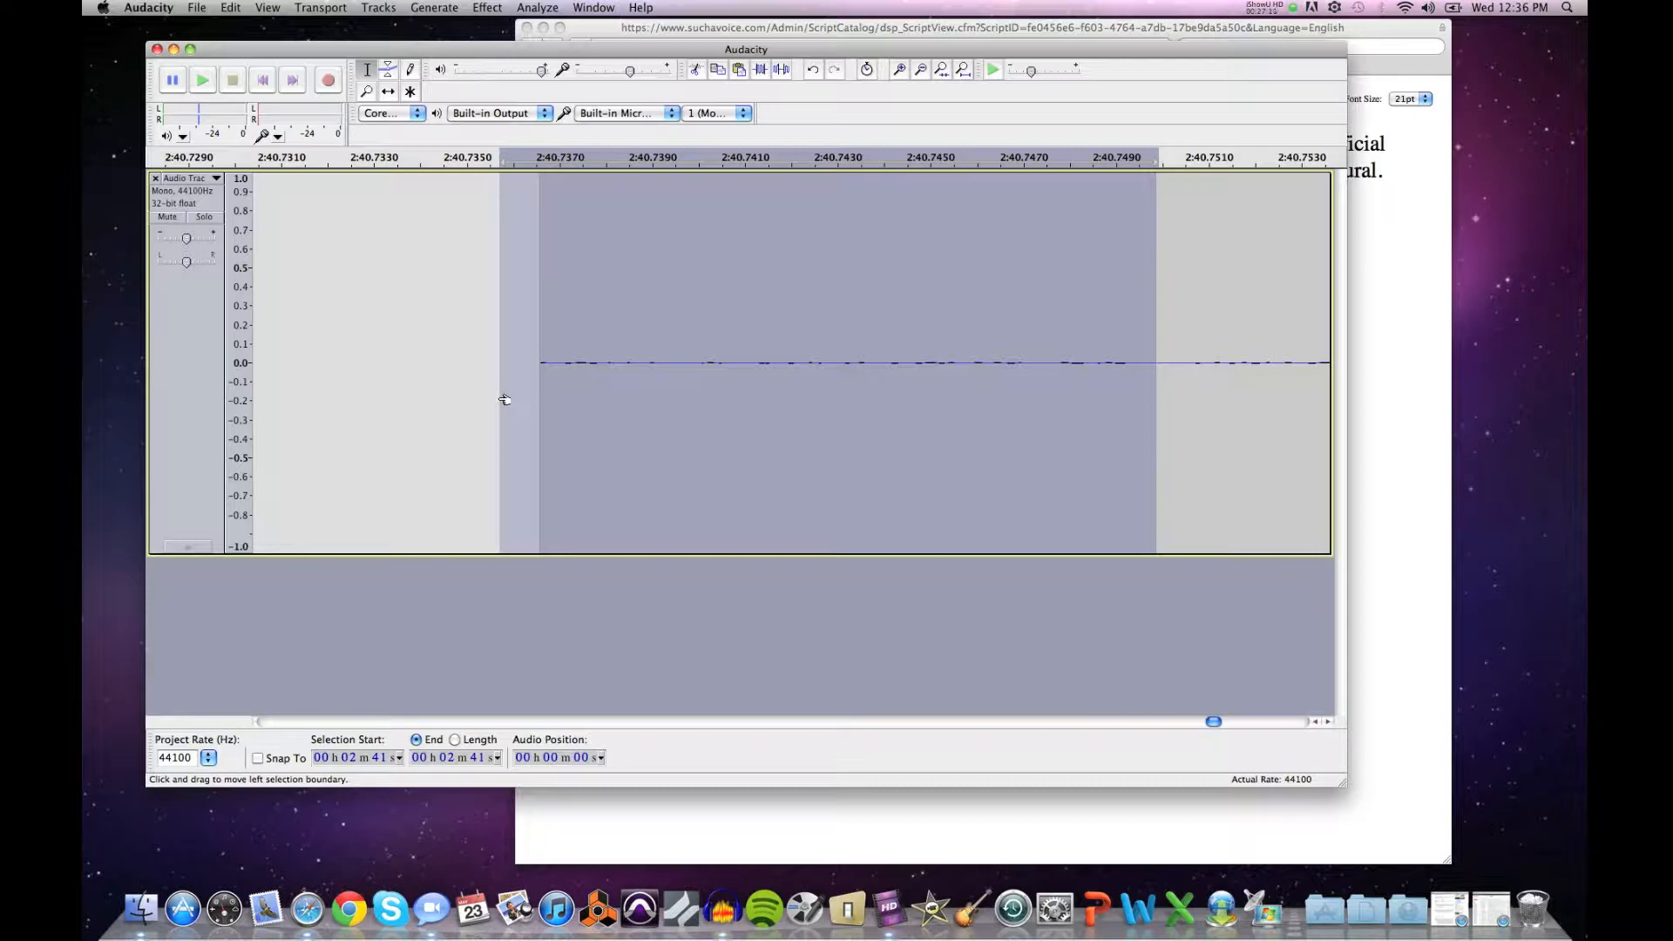
{"action": "left_click", "coordinate": [504, 400]}
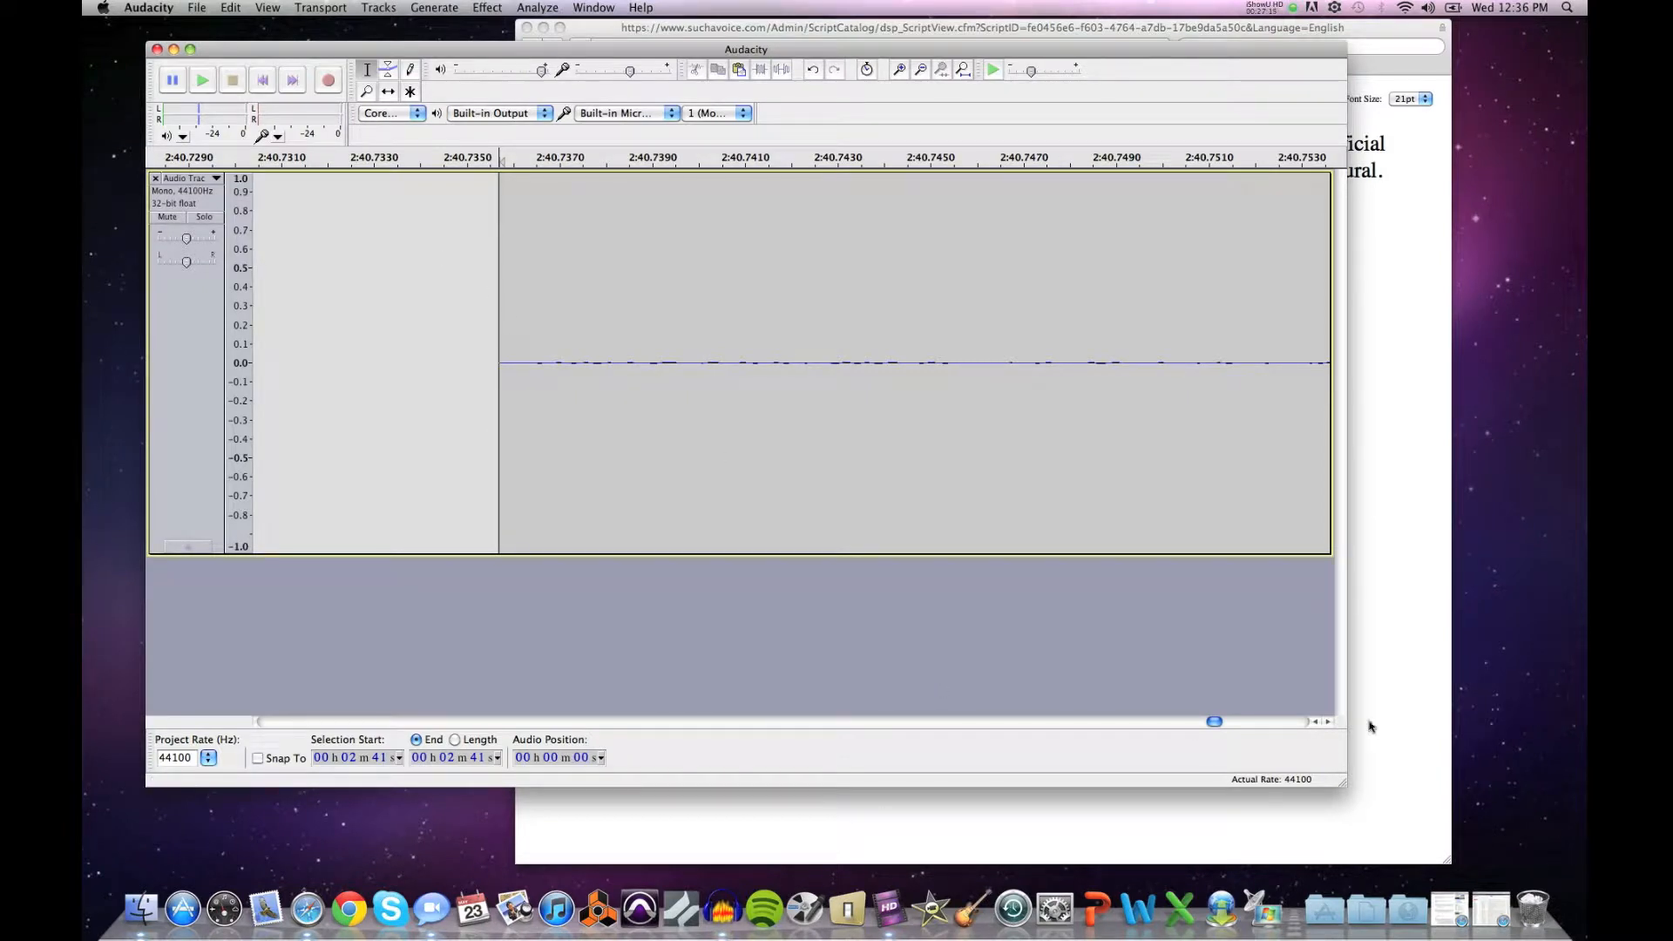
Step: Trim the clip's near-silent start further by deleting from about 2:40.752 back past its beginning to about 2:40.734, before the word's waveform rises
{"action": "left_click", "coordinate": [1326, 723]}
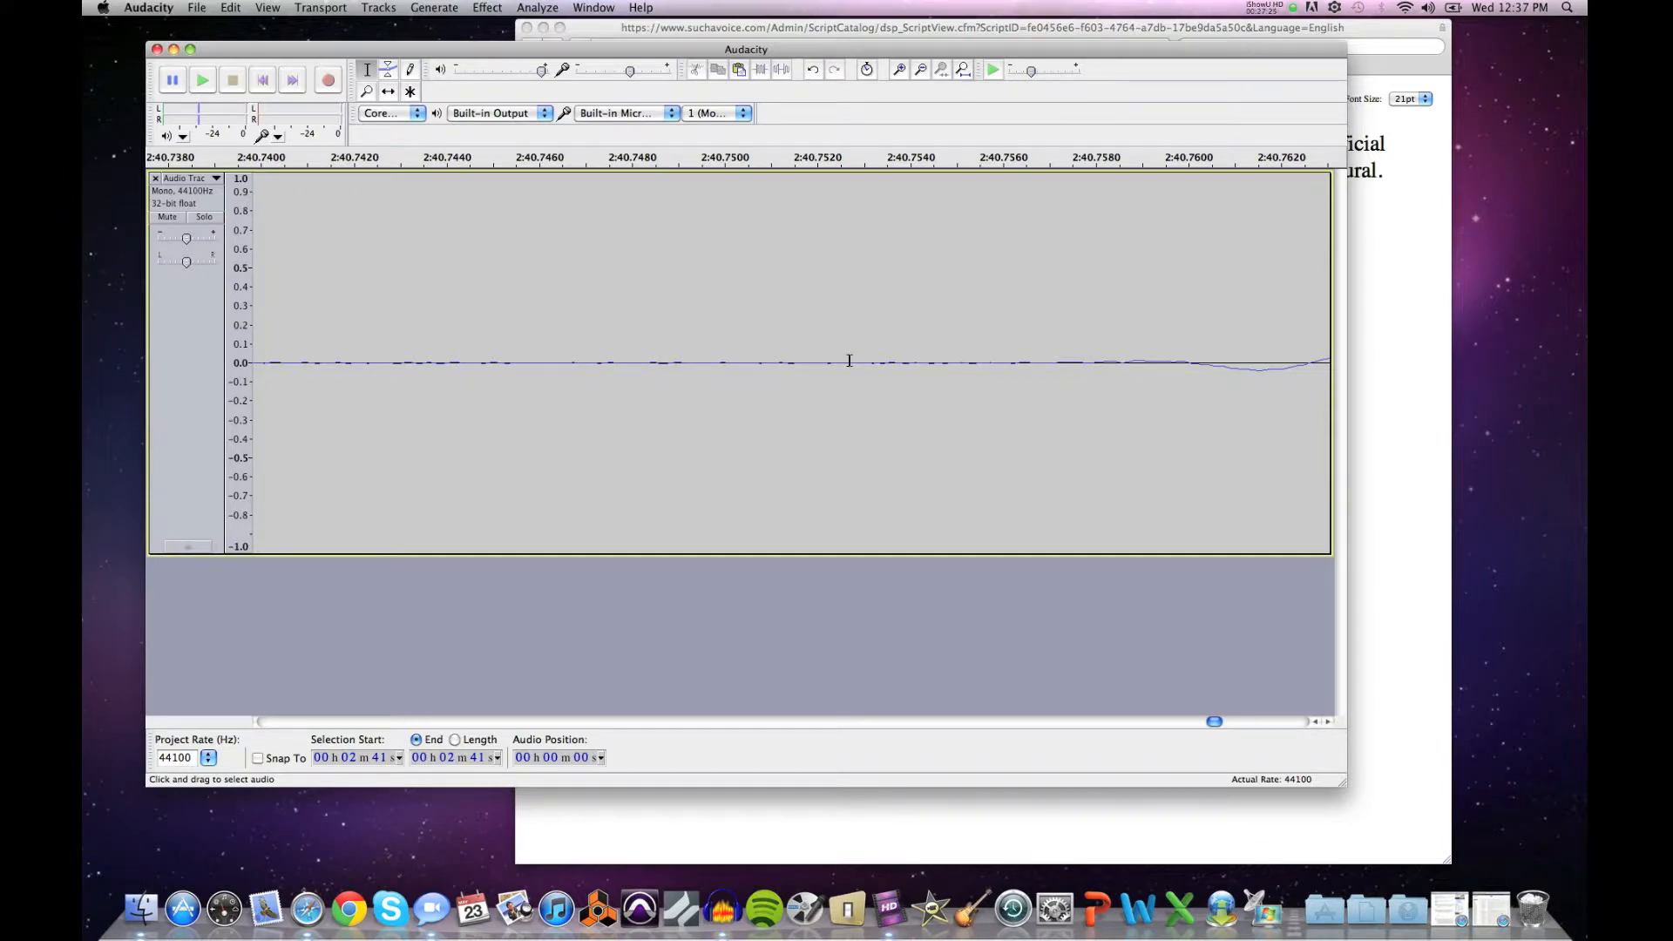
{"action": "left_click_drag", "start_coordinate": [849, 360], "coordinate": [734, 363]}
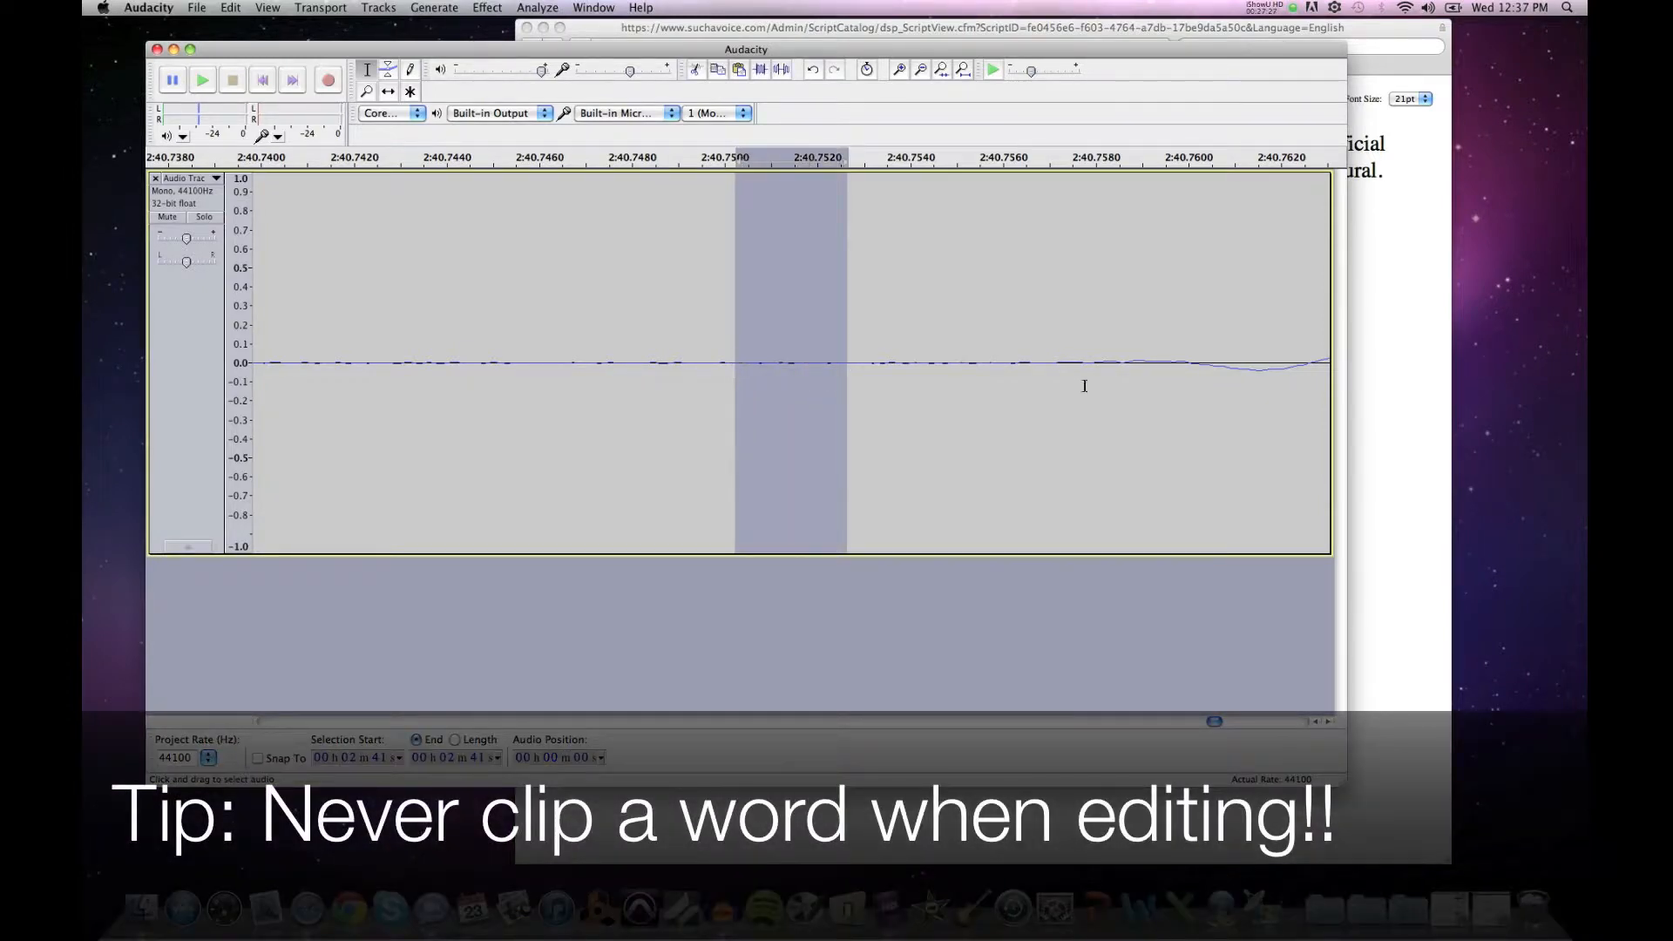
{"action": "left_click", "coordinate": [844, 362]}
{"action": "left_click_drag", "start_coordinate": [1188, 364], "coordinate": [942, 364]}
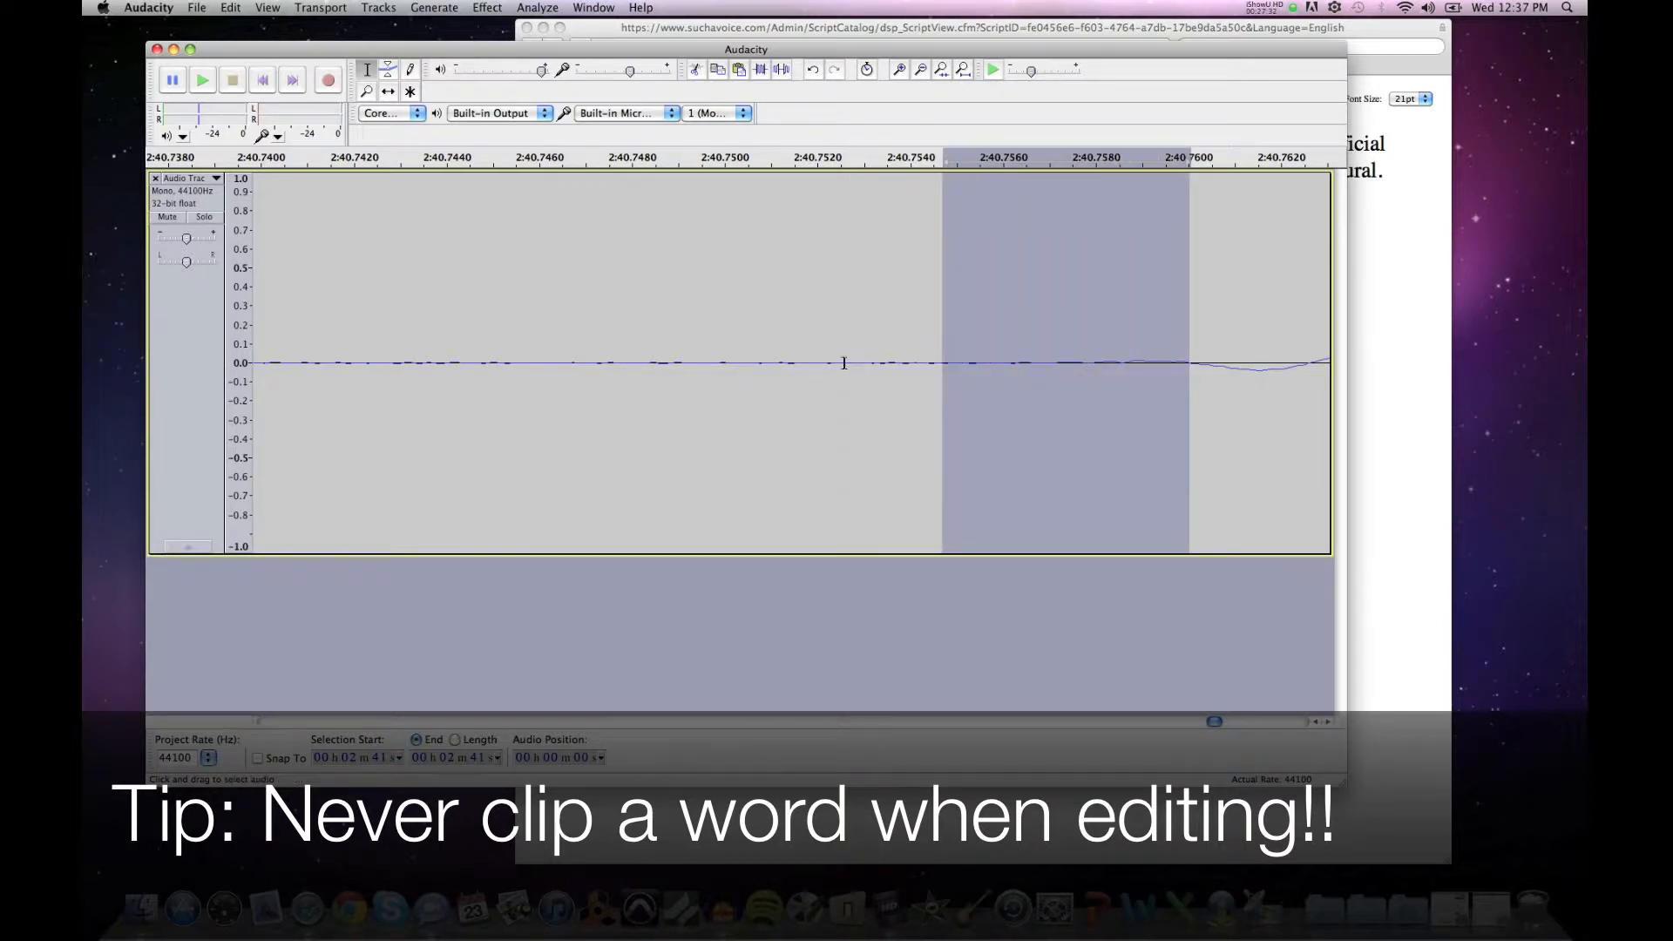
{"action": "left_click_drag", "start_coordinate": [813, 364], "coordinate": [393, 363]}
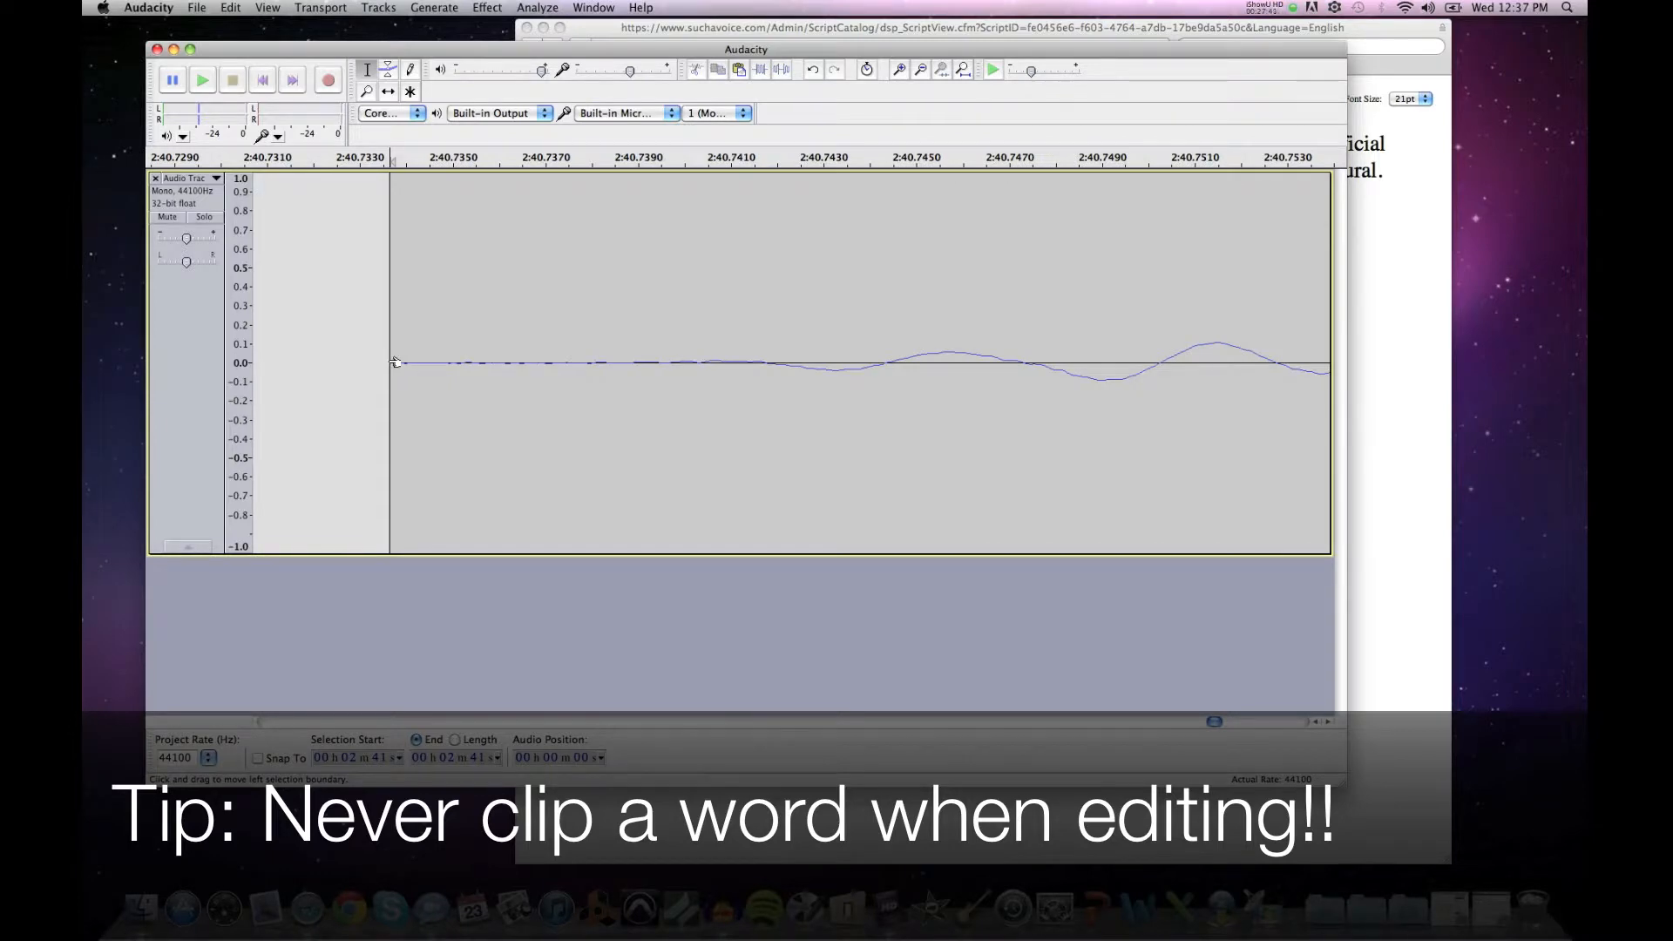
Step: Play back the edited passage from about 2:37.1 and again from about 2:39.3 to check the transition near 2:40.7
{"action": "left_click", "coordinate": [366, 90]}
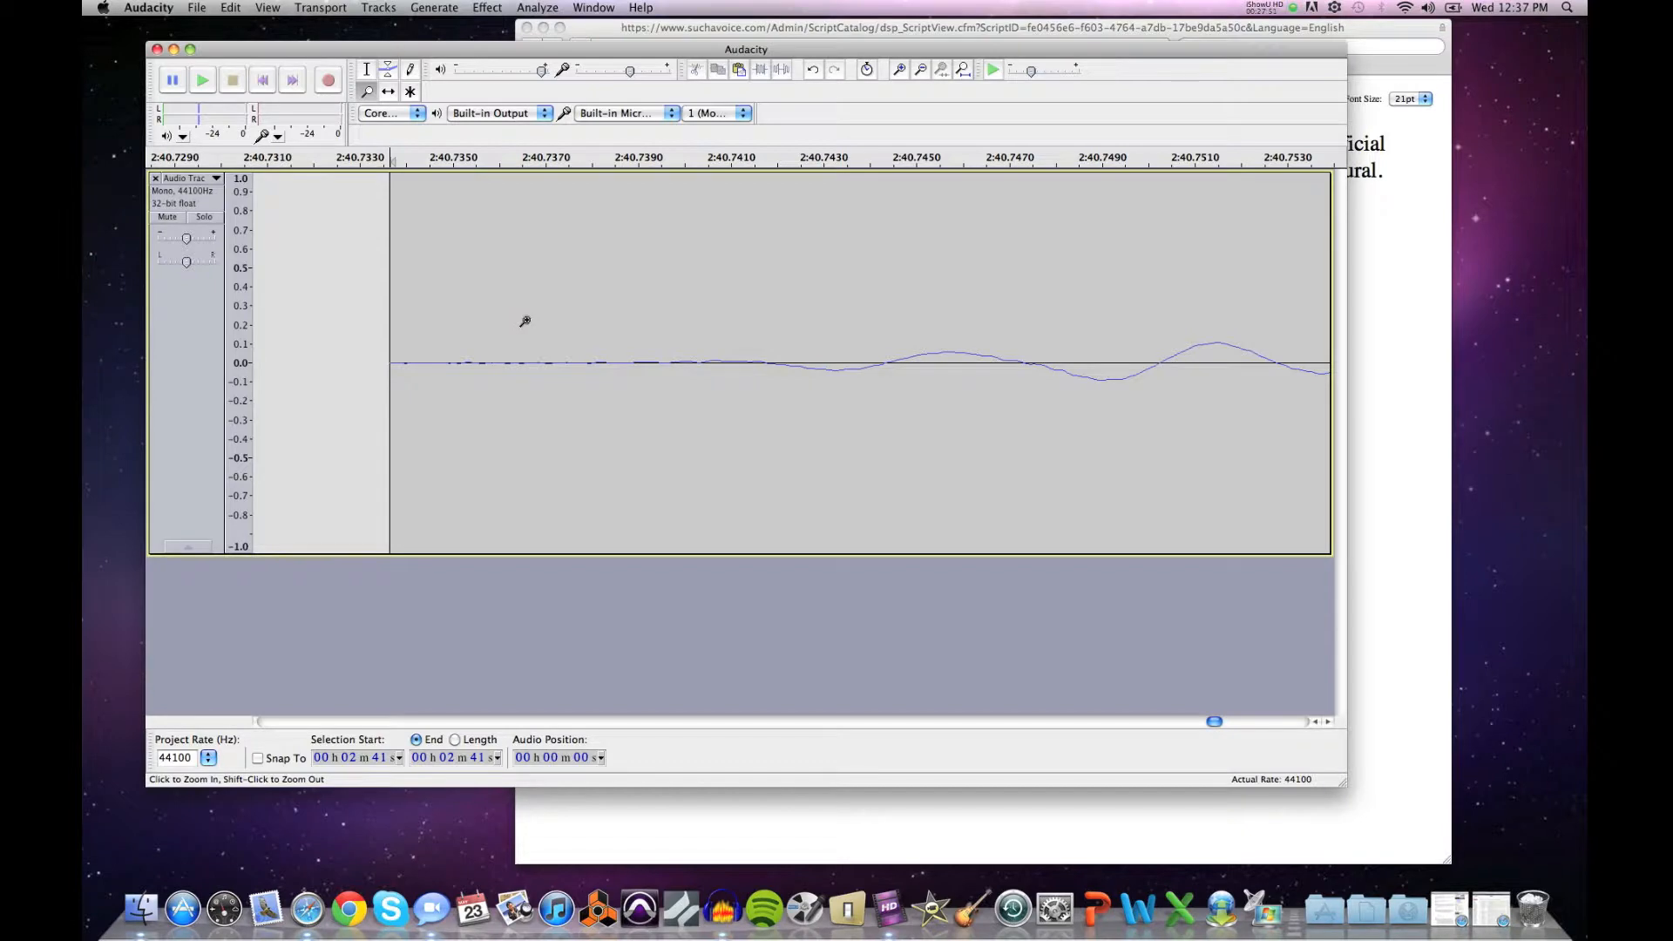
{"action": "left_click", "coordinate": [481, 380], "text": "shift"}
{"action": "left_click", "coordinate": [481, 380], "text": "shift"}
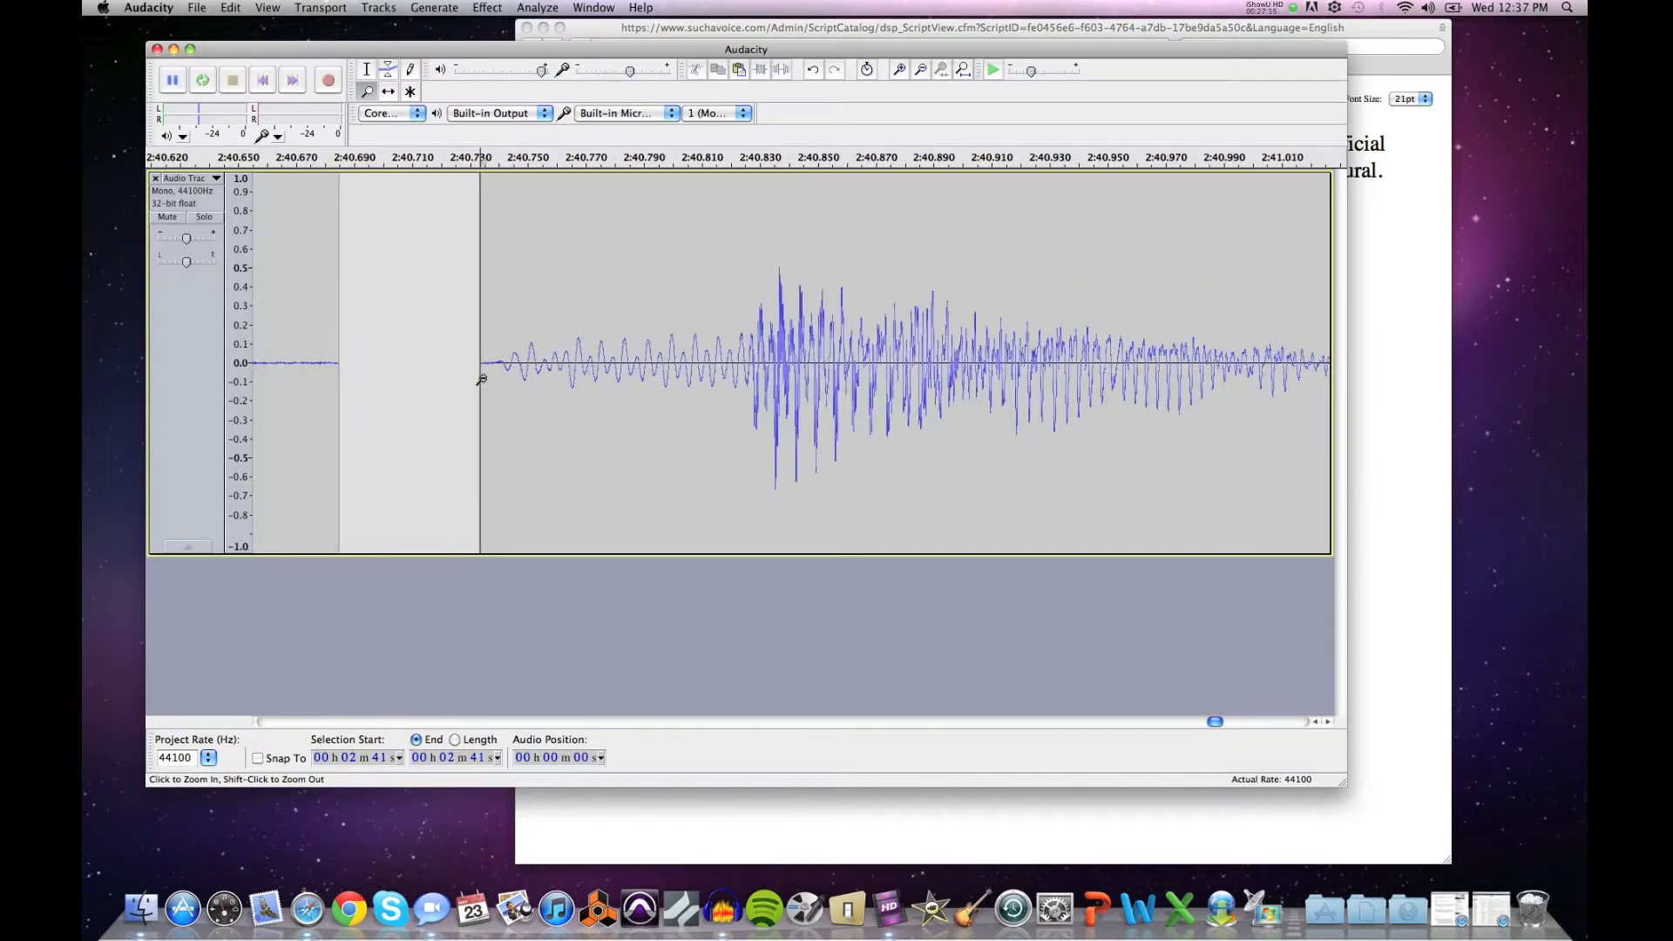
{"action": "left_click", "coordinate": [481, 380], "text": "shift"}
{"action": "left_click", "coordinate": [481, 380], "text": "shift"}
{"action": "left_click", "coordinate": [481, 379], "text": "shift"}
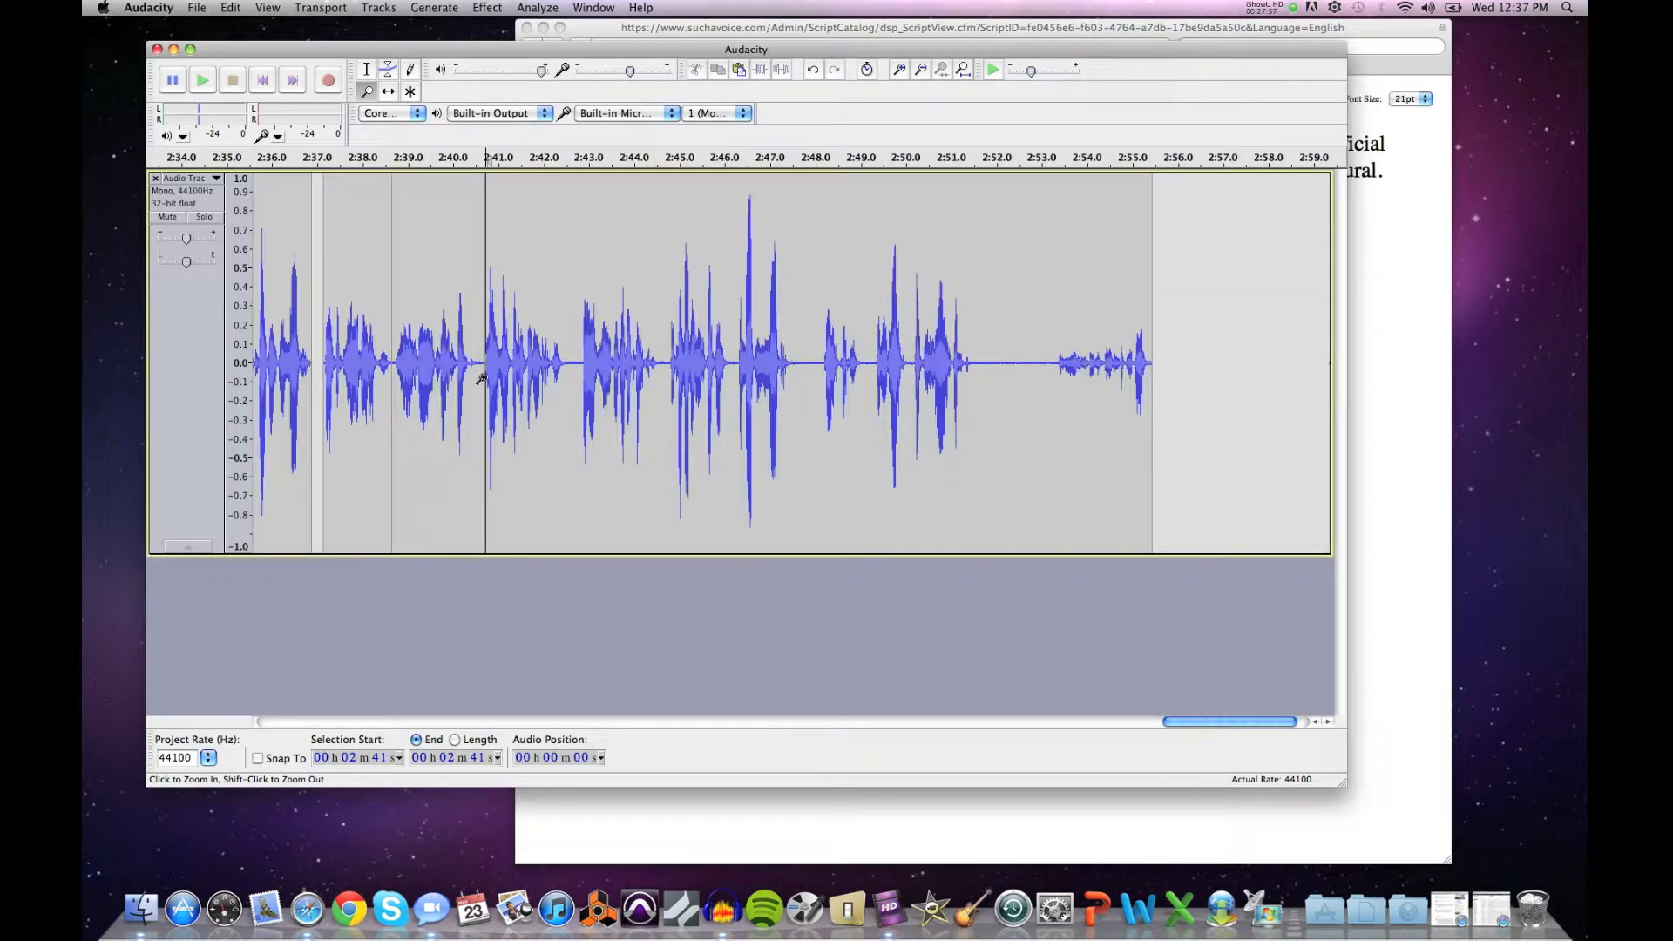
{"action": "left_click", "coordinate": [367, 69]}
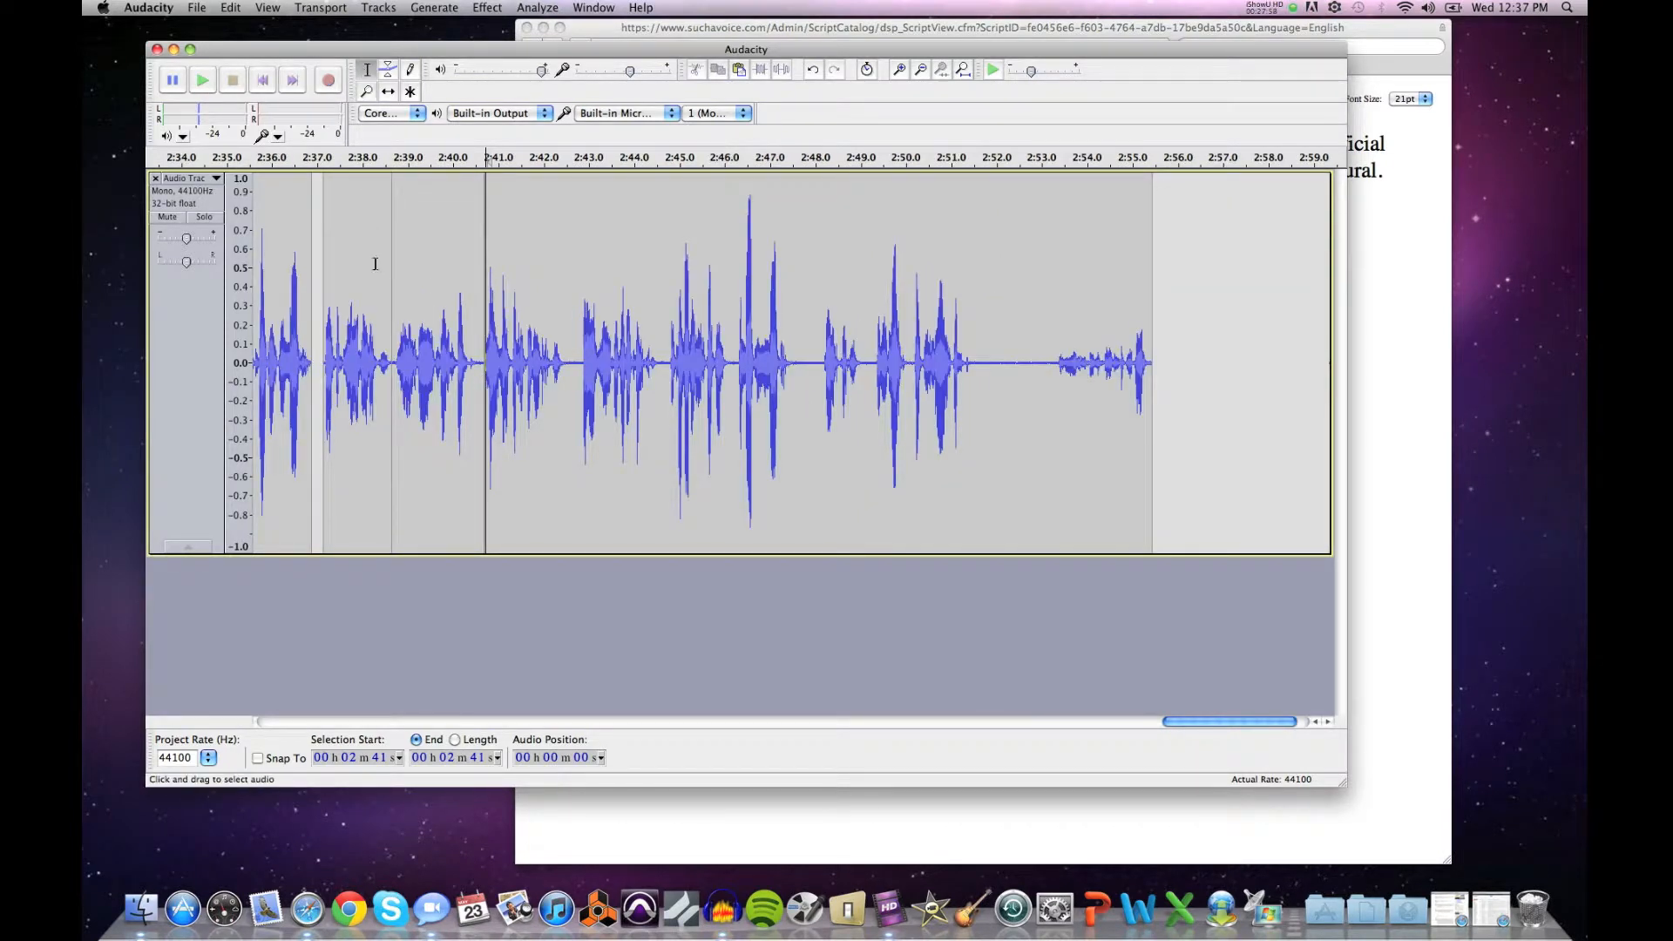
{"action": "left_click", "coordinate": [321, 307]}
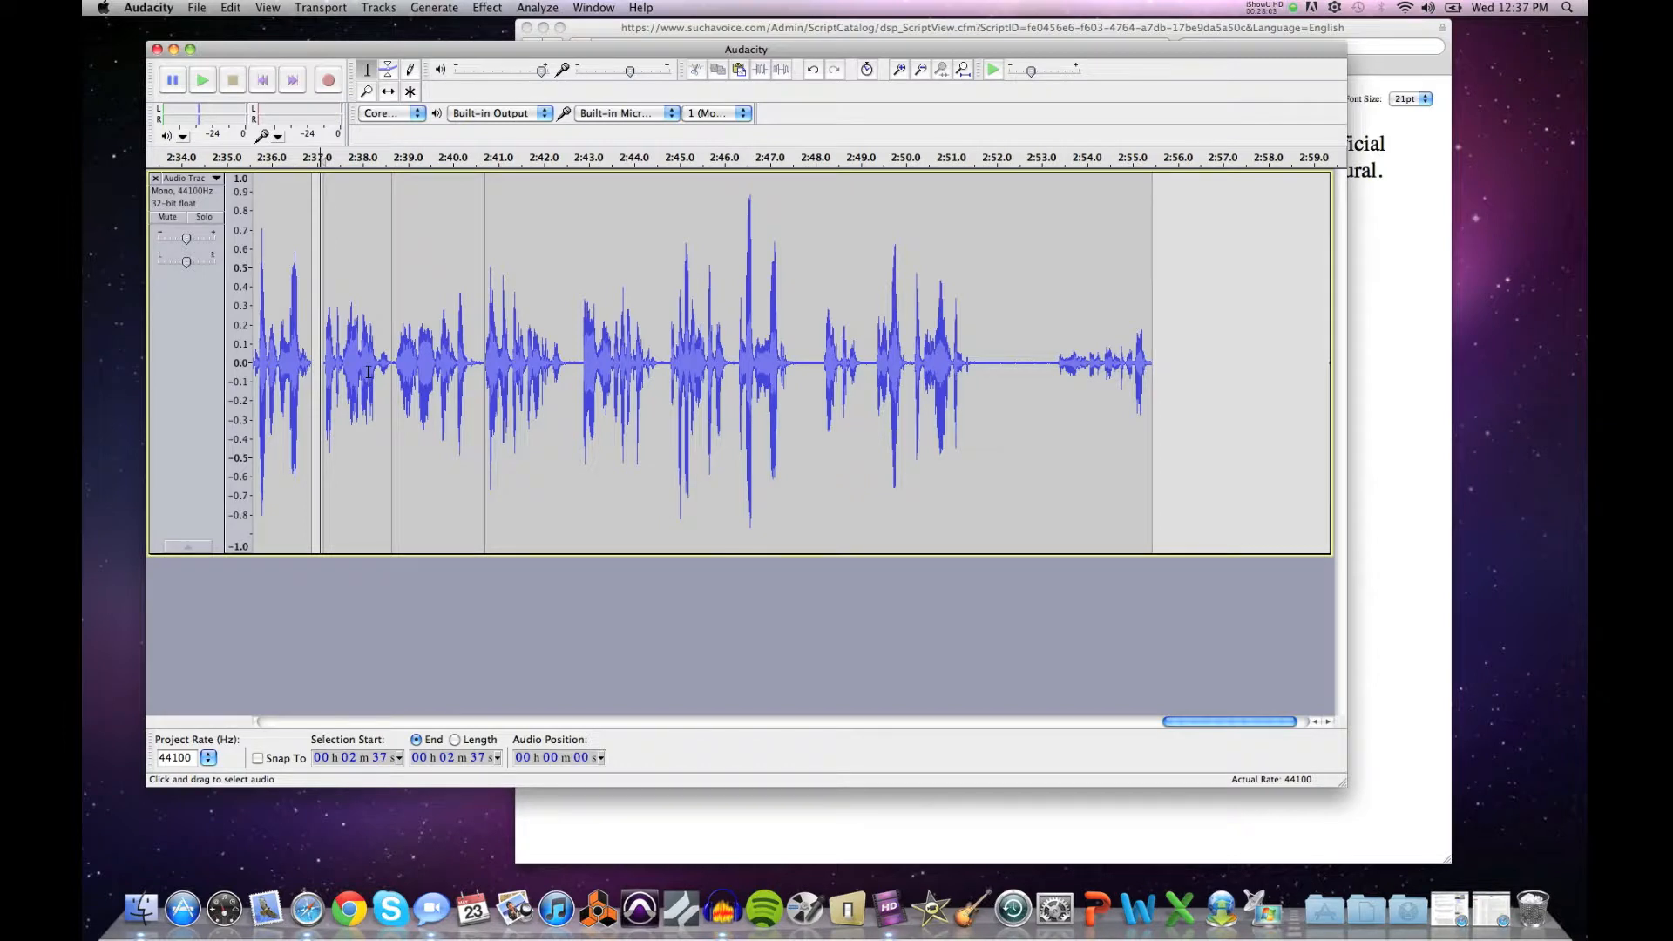
{"action": "key", "text": "space"}
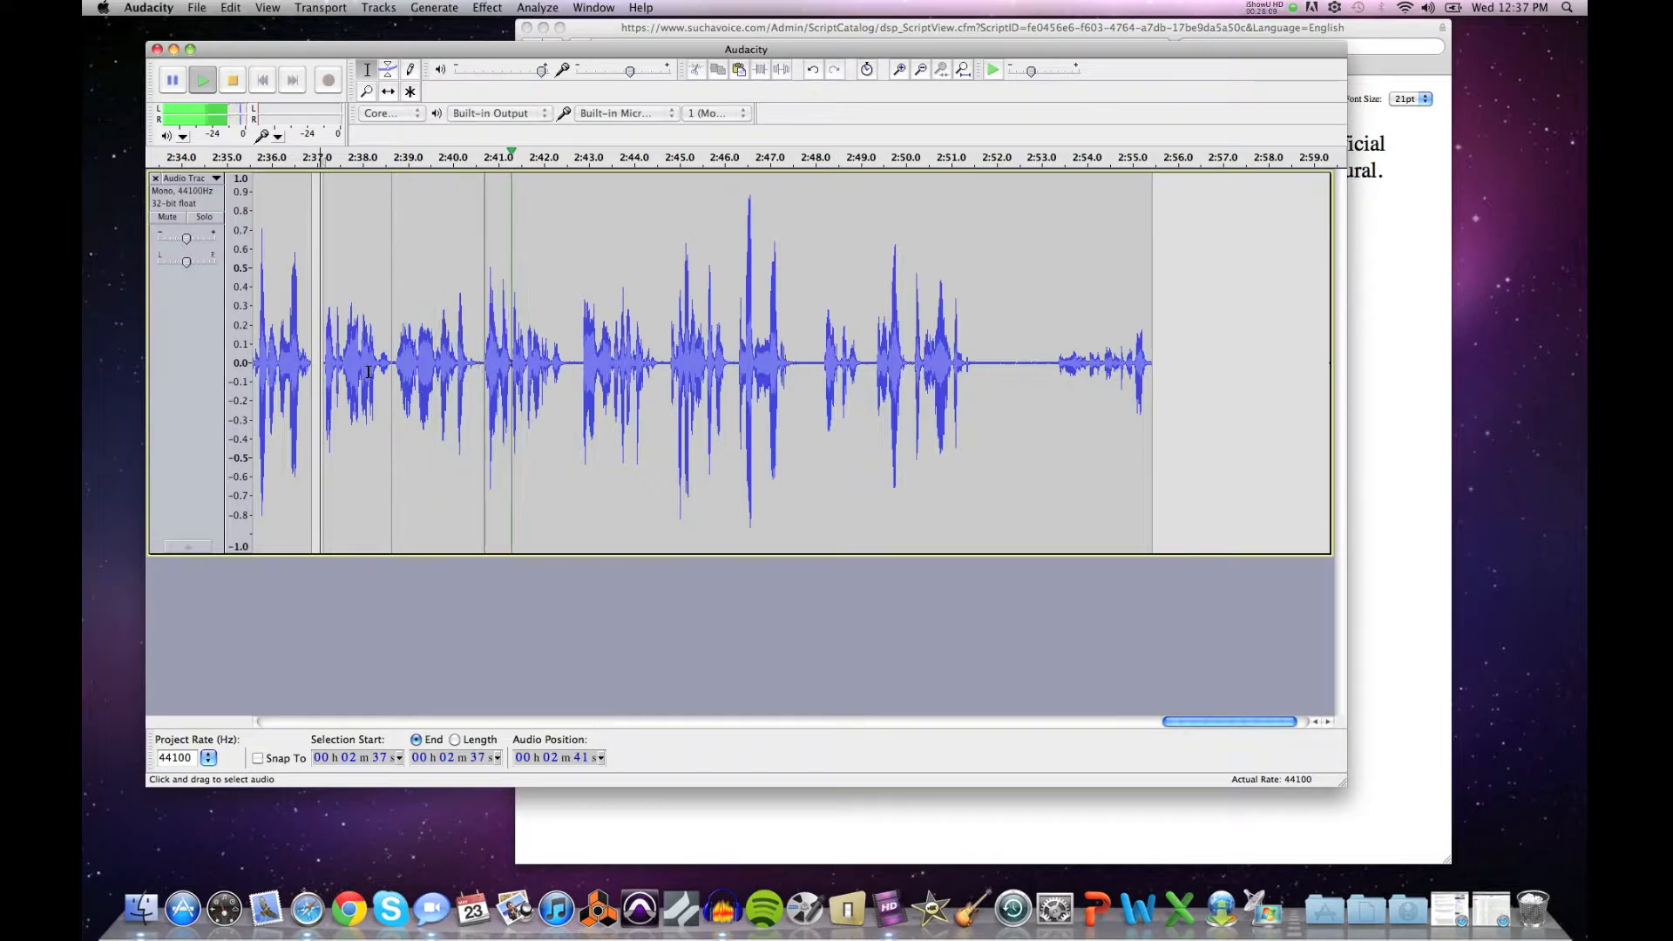
{"action": "left_click", "coordinate": [422, 341]}
{"action": "key", "text": "space"}
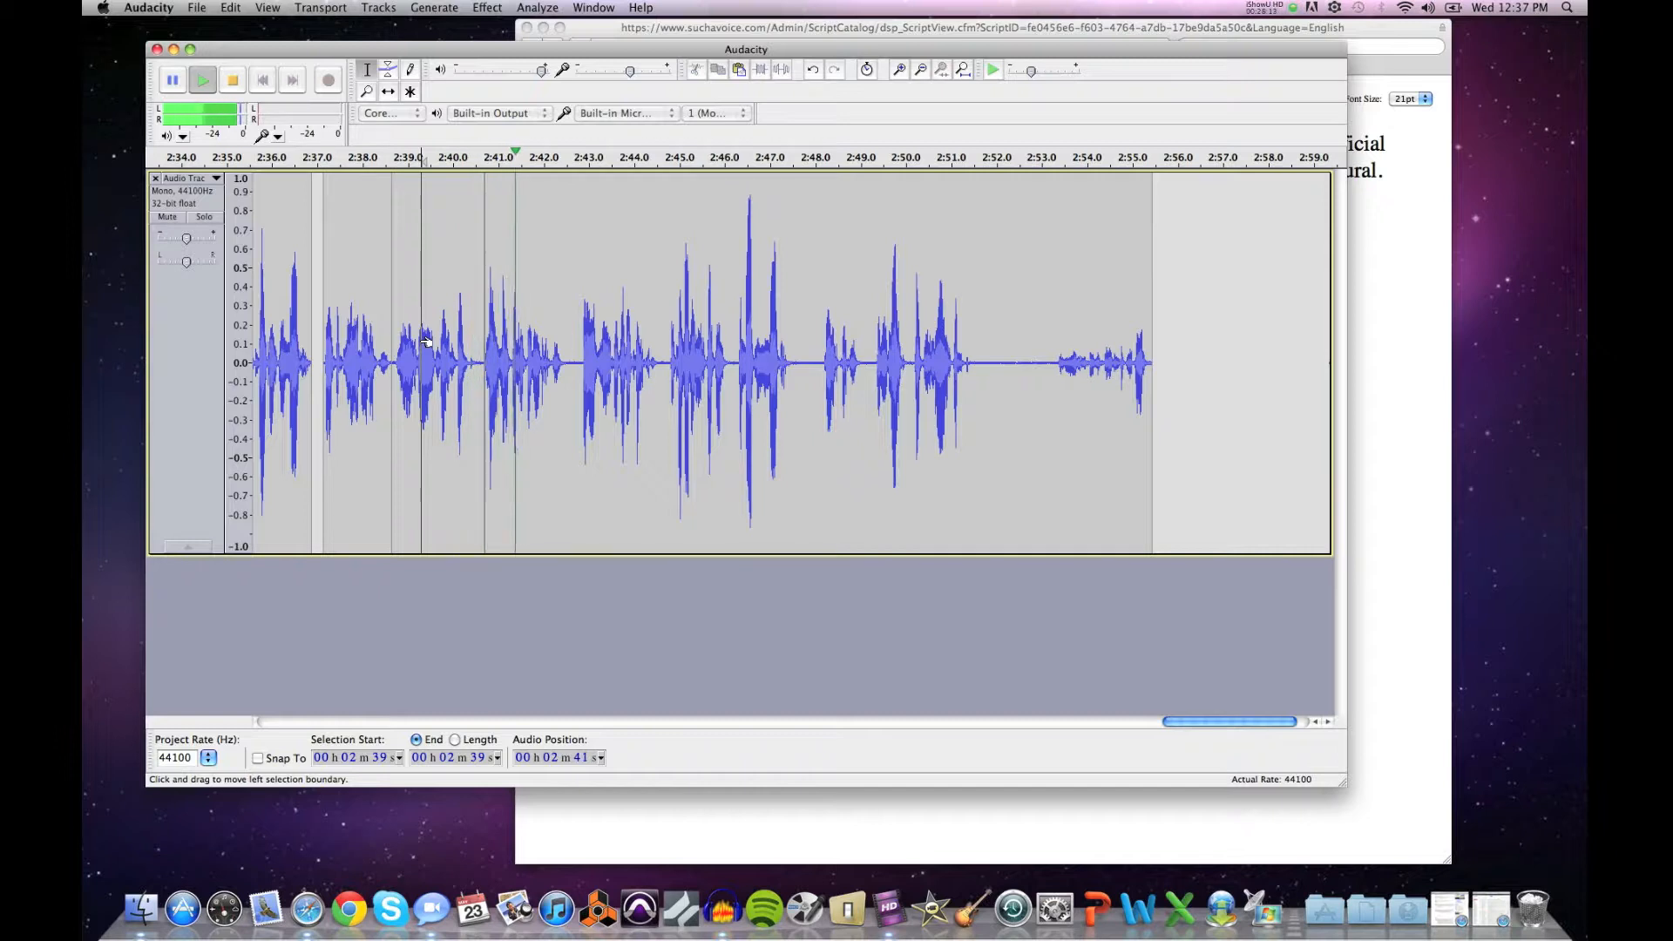
{"action": "key", "text": "space"}
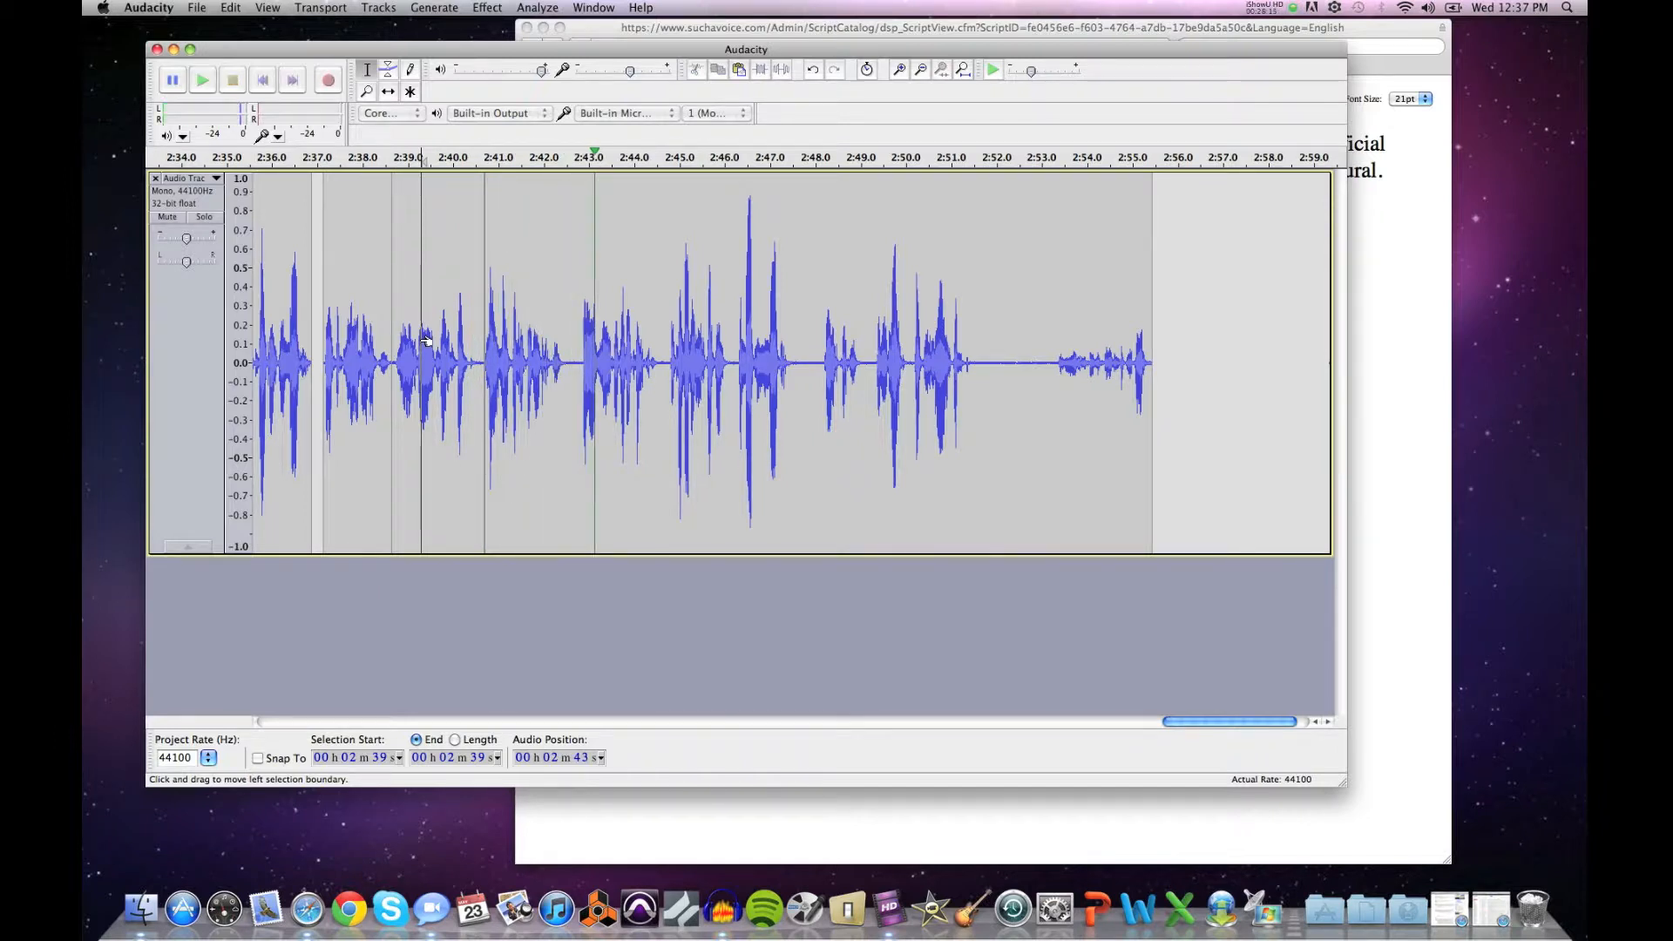
Step: Shift the clip starting near 2:40.7 about 0.1 s later to widen the pause, and play the transition from about 2:39.0
{"action": "left_click", "coordinate": [389, 92]}
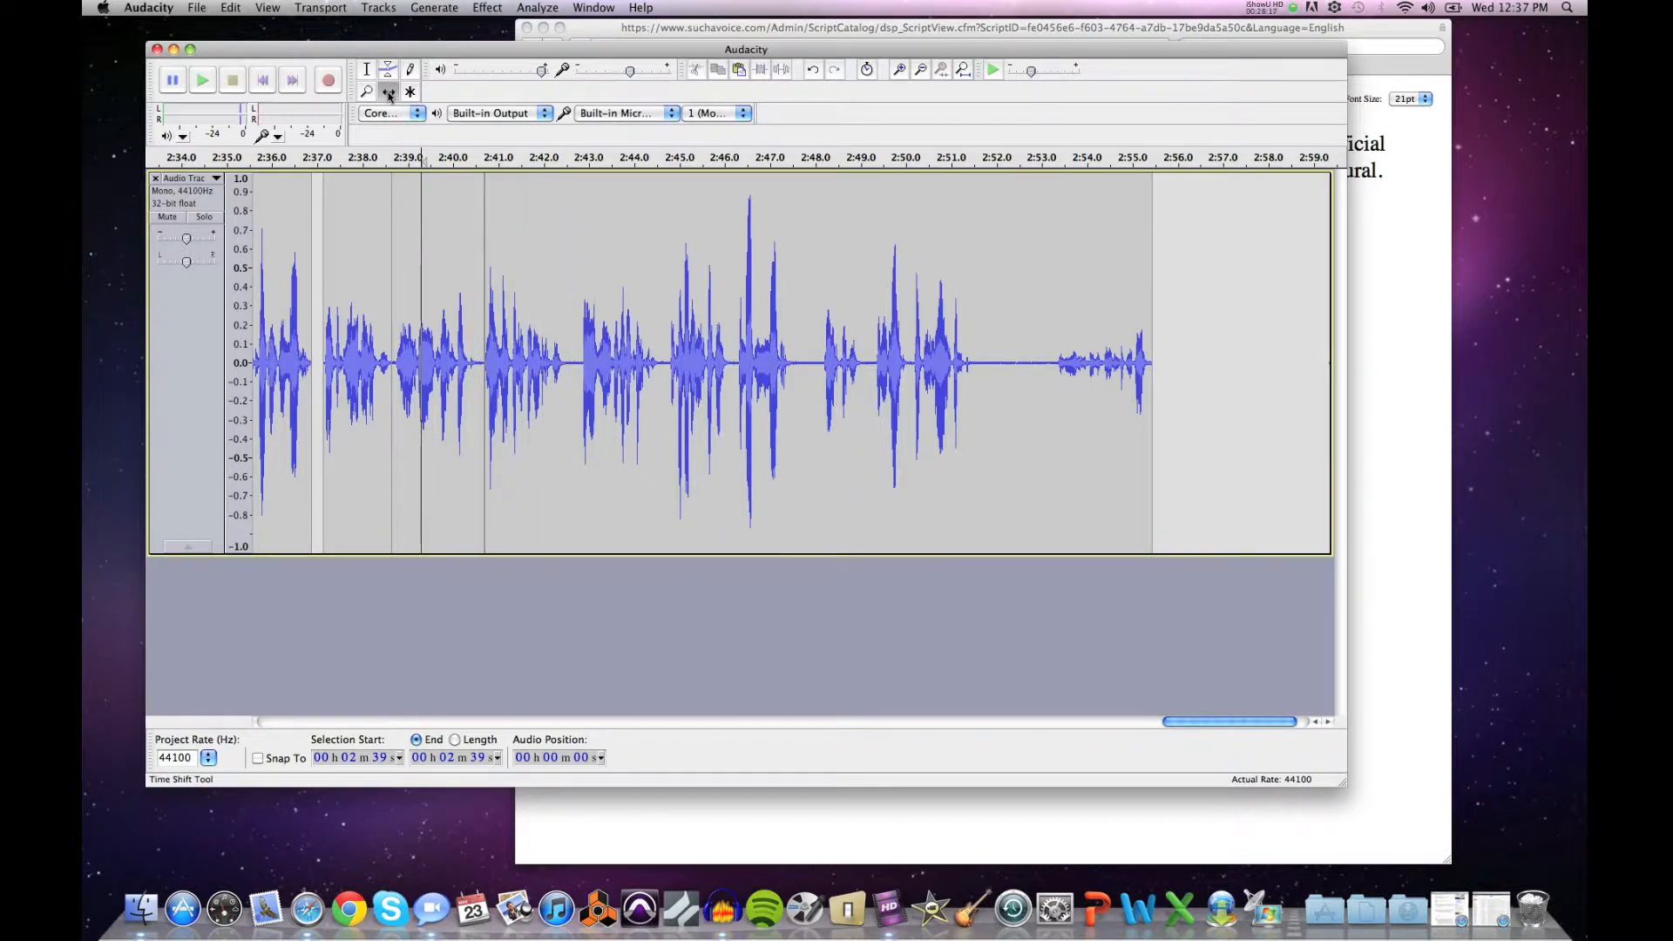
{"action": "left_click_drag", "start_coordinate": [531, 398], "coordinate": [535, 398]}
{"action": "left_click", "coordinate": [367, 69]}
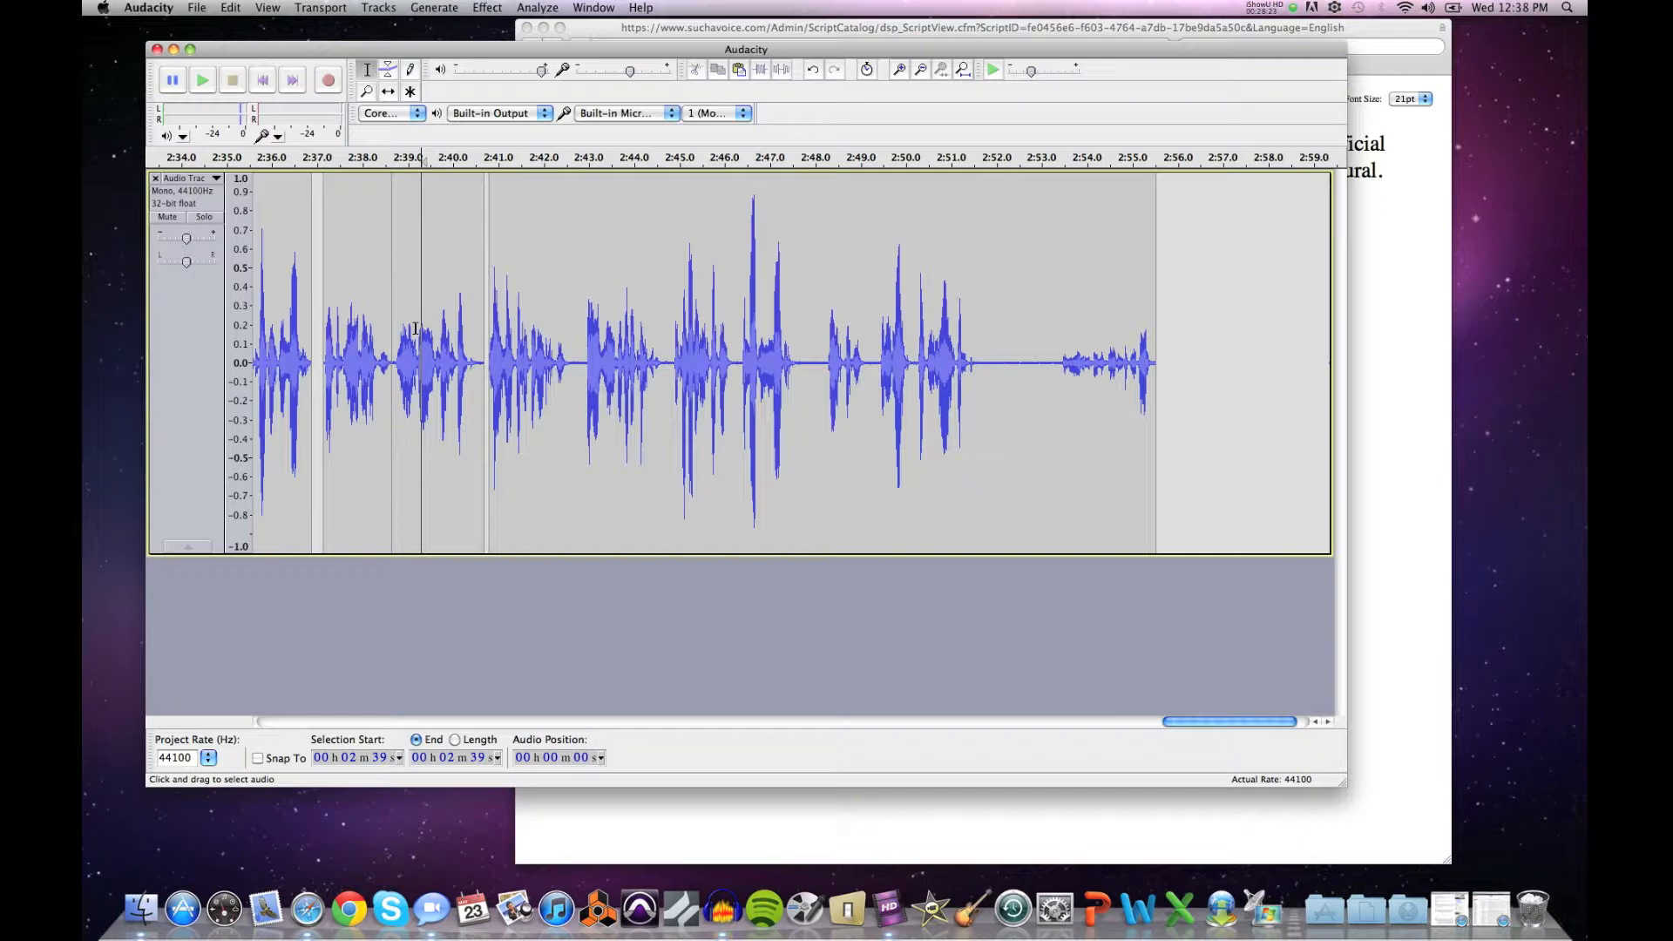
{"action": "left_click", "coordinate": [409, 281]}
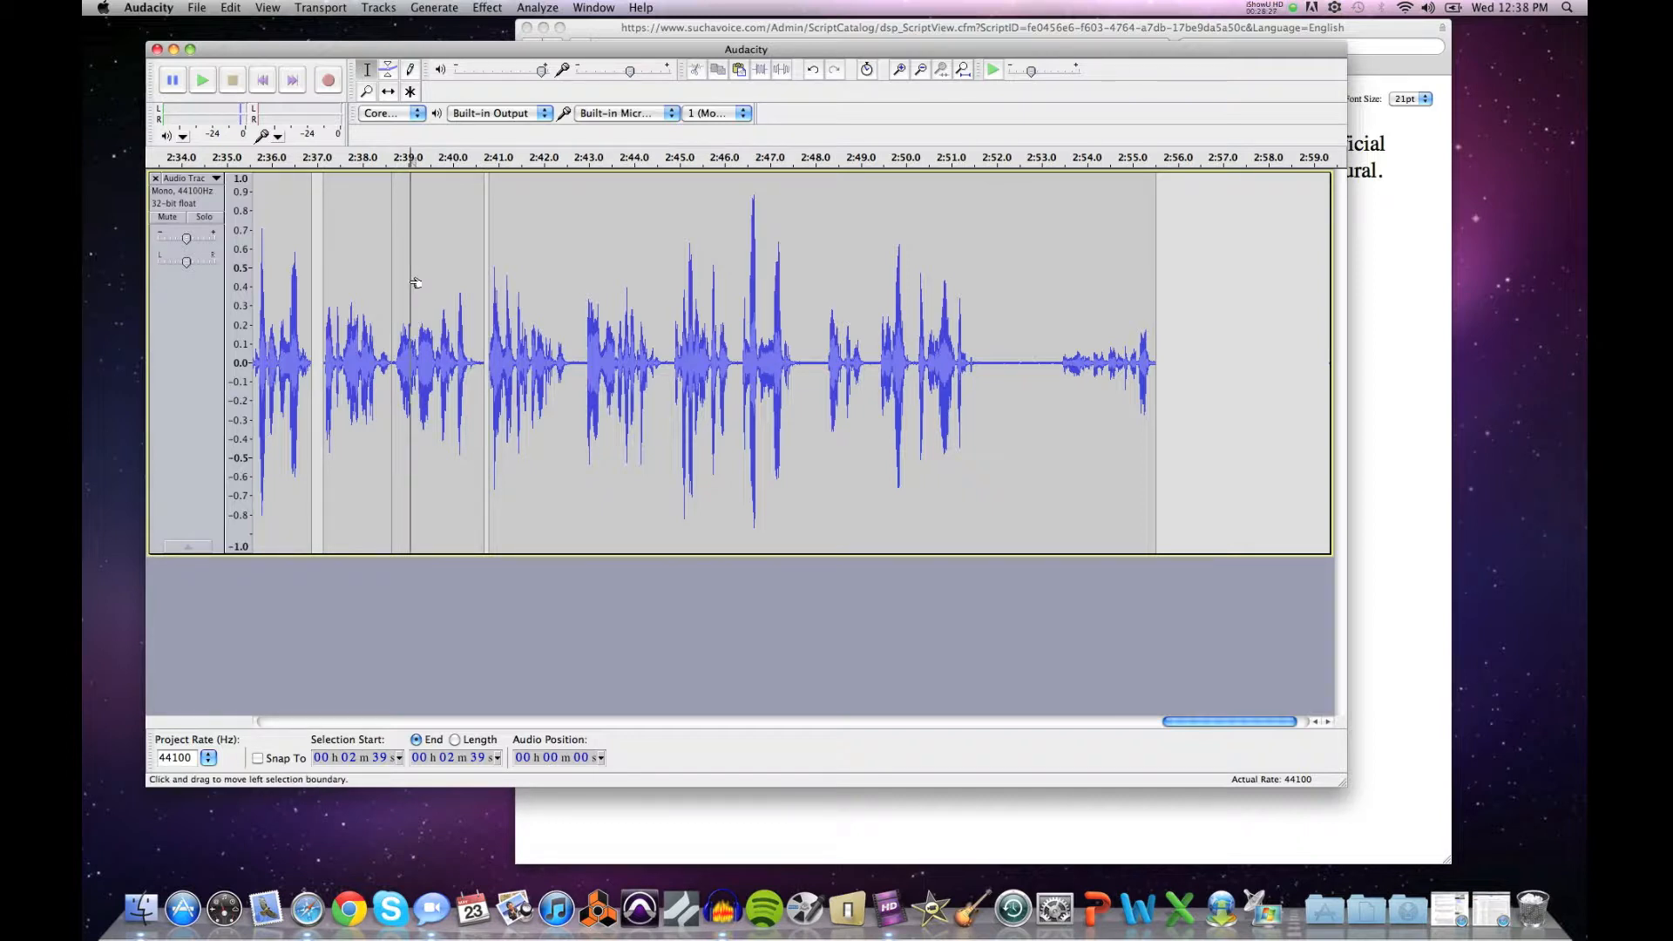
{"action": "key", "text": "space"}
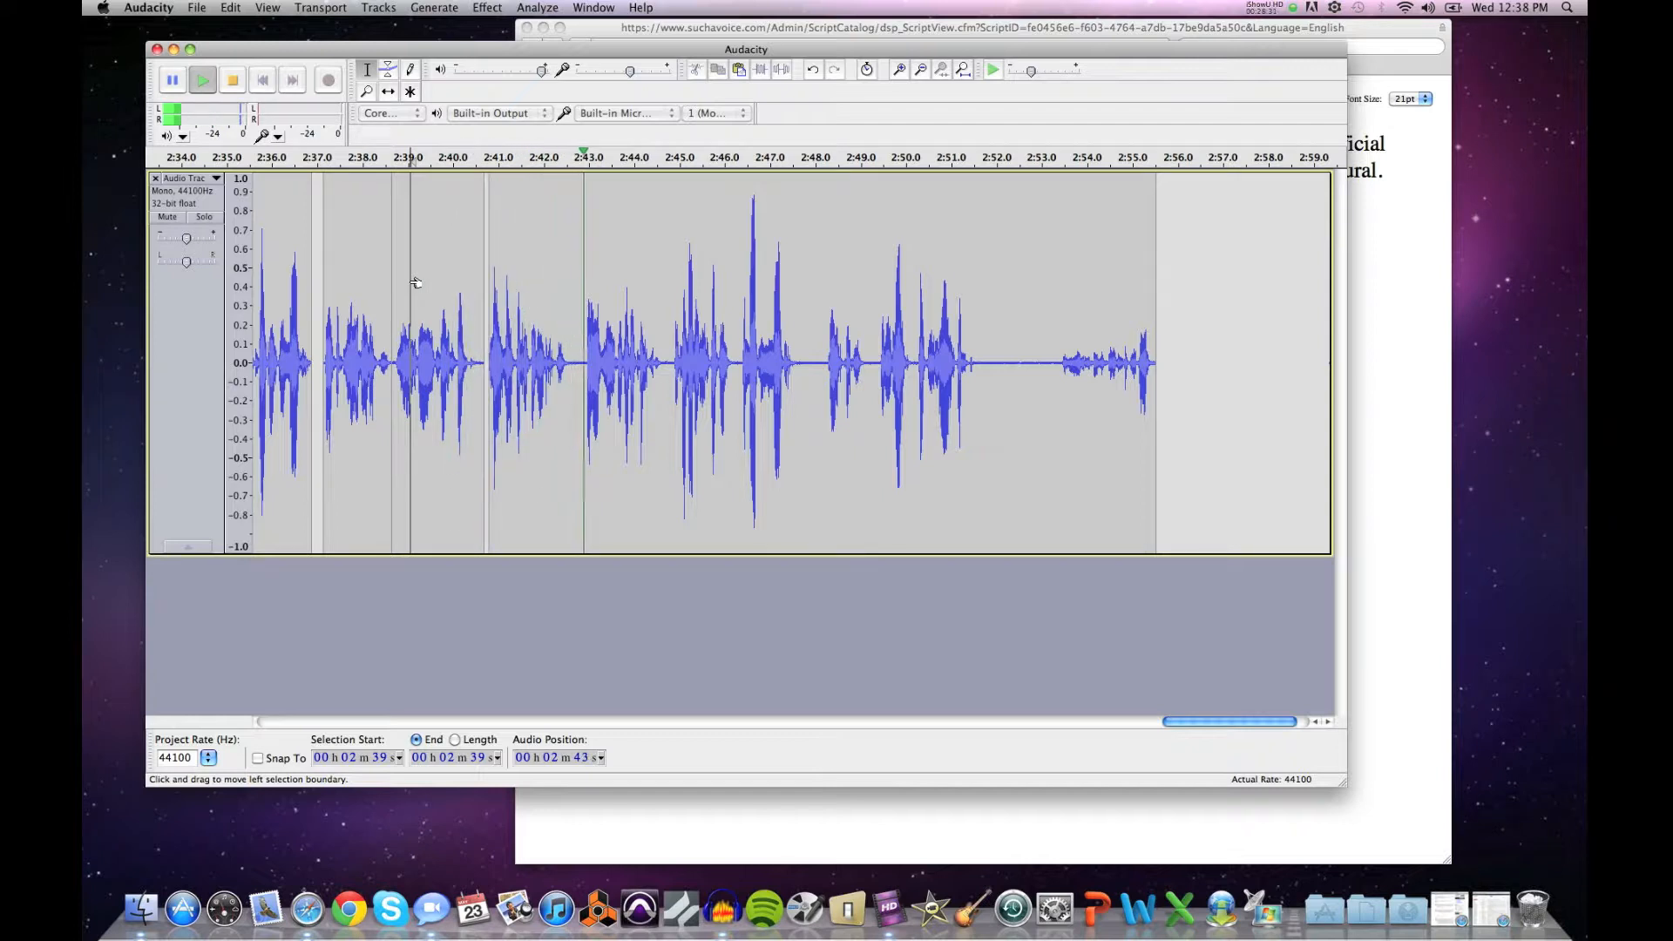
{"action": "key", "text": "space"}
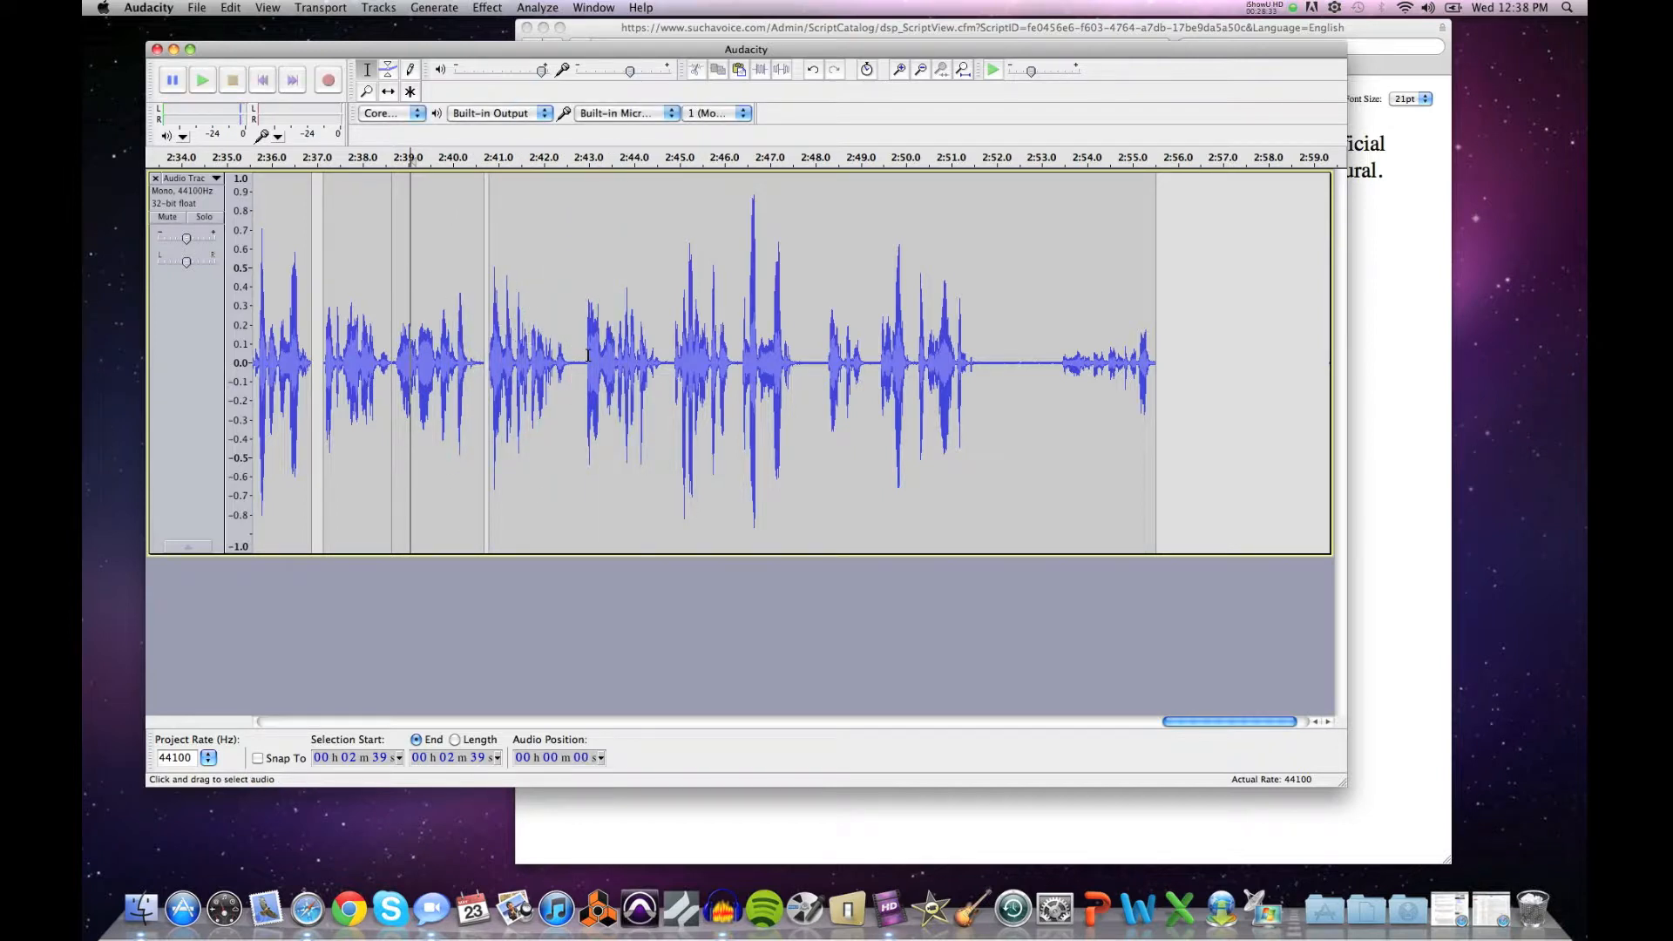
Step: Mark the pause and phrase near 2:43 and play back from about 2:42 to judge the spacing between the phrases
{"action": "left_click_drag", "start_coordinate": [570, 361], "coordinate": [587, 364]}
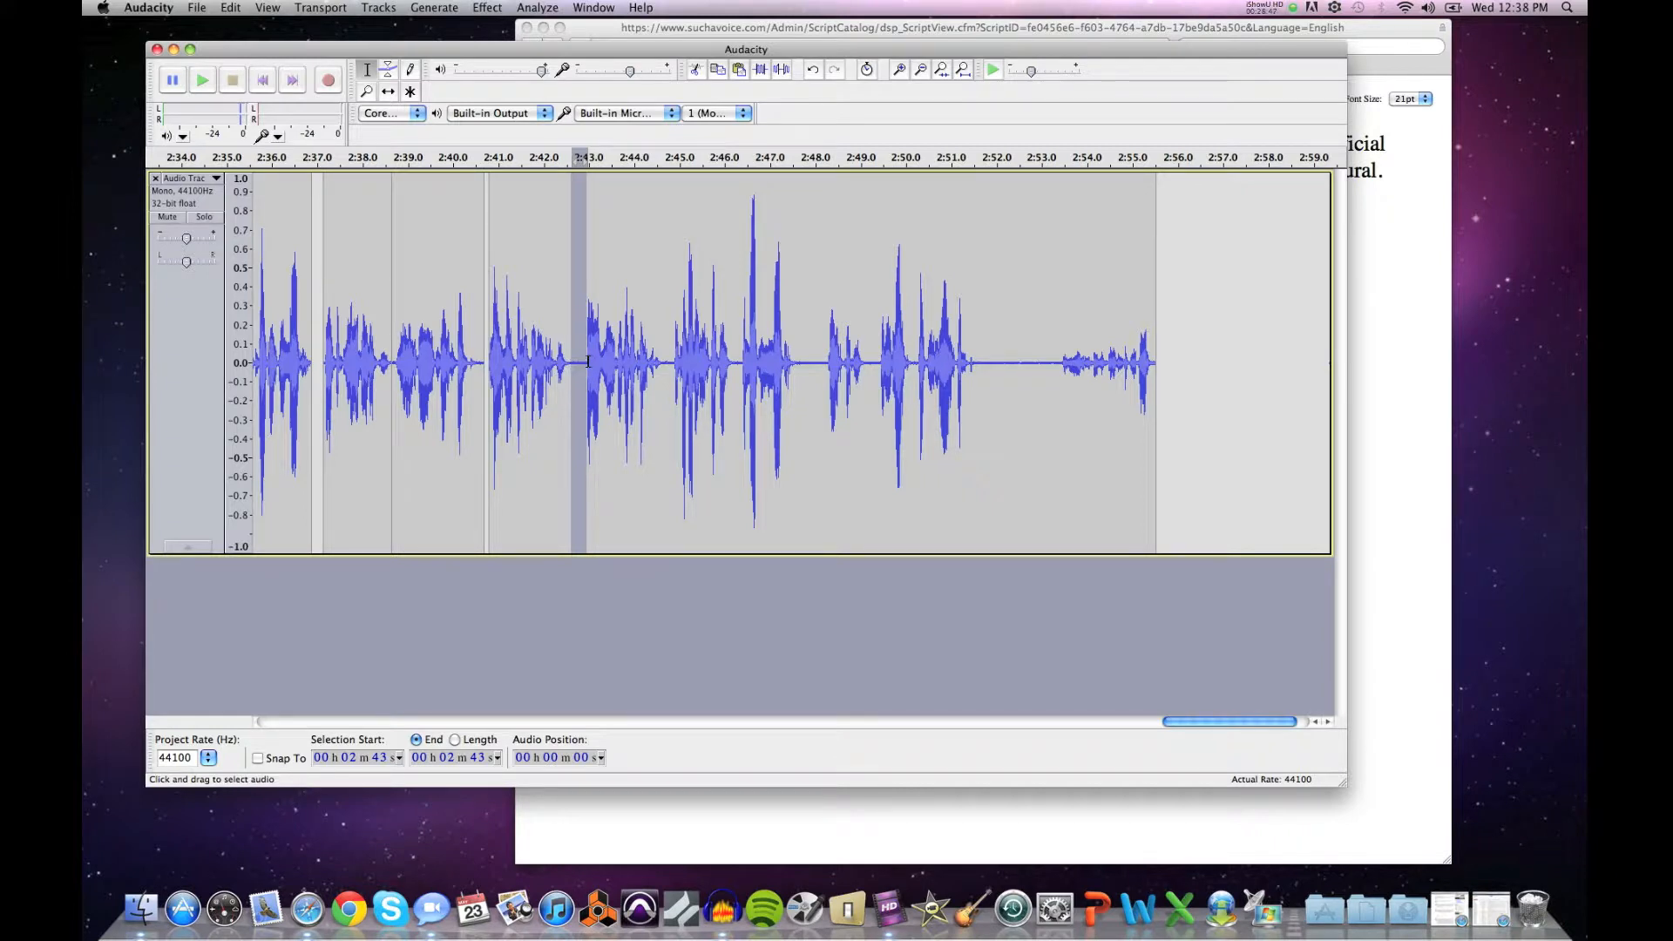
{"action": "left_click_drag", "start_coordinate": [668, 361], "coordinate": [579, 365]}
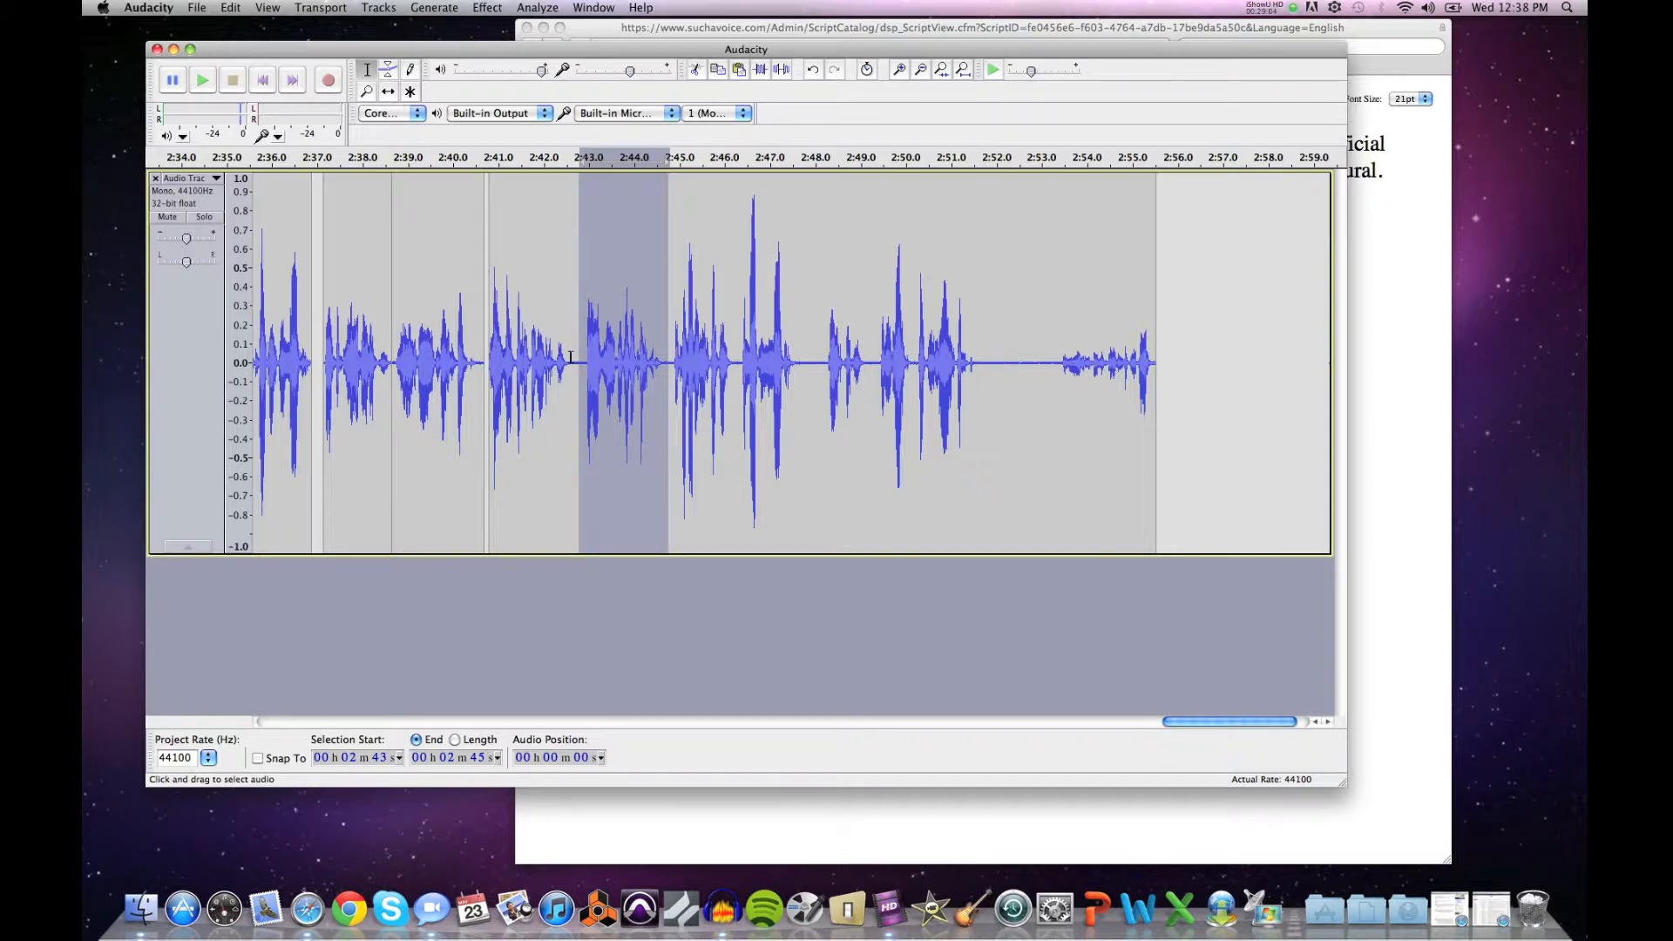
{"action": "left_click", "coordinate": [523, 352]}
{"action": "key", "text": "space"}
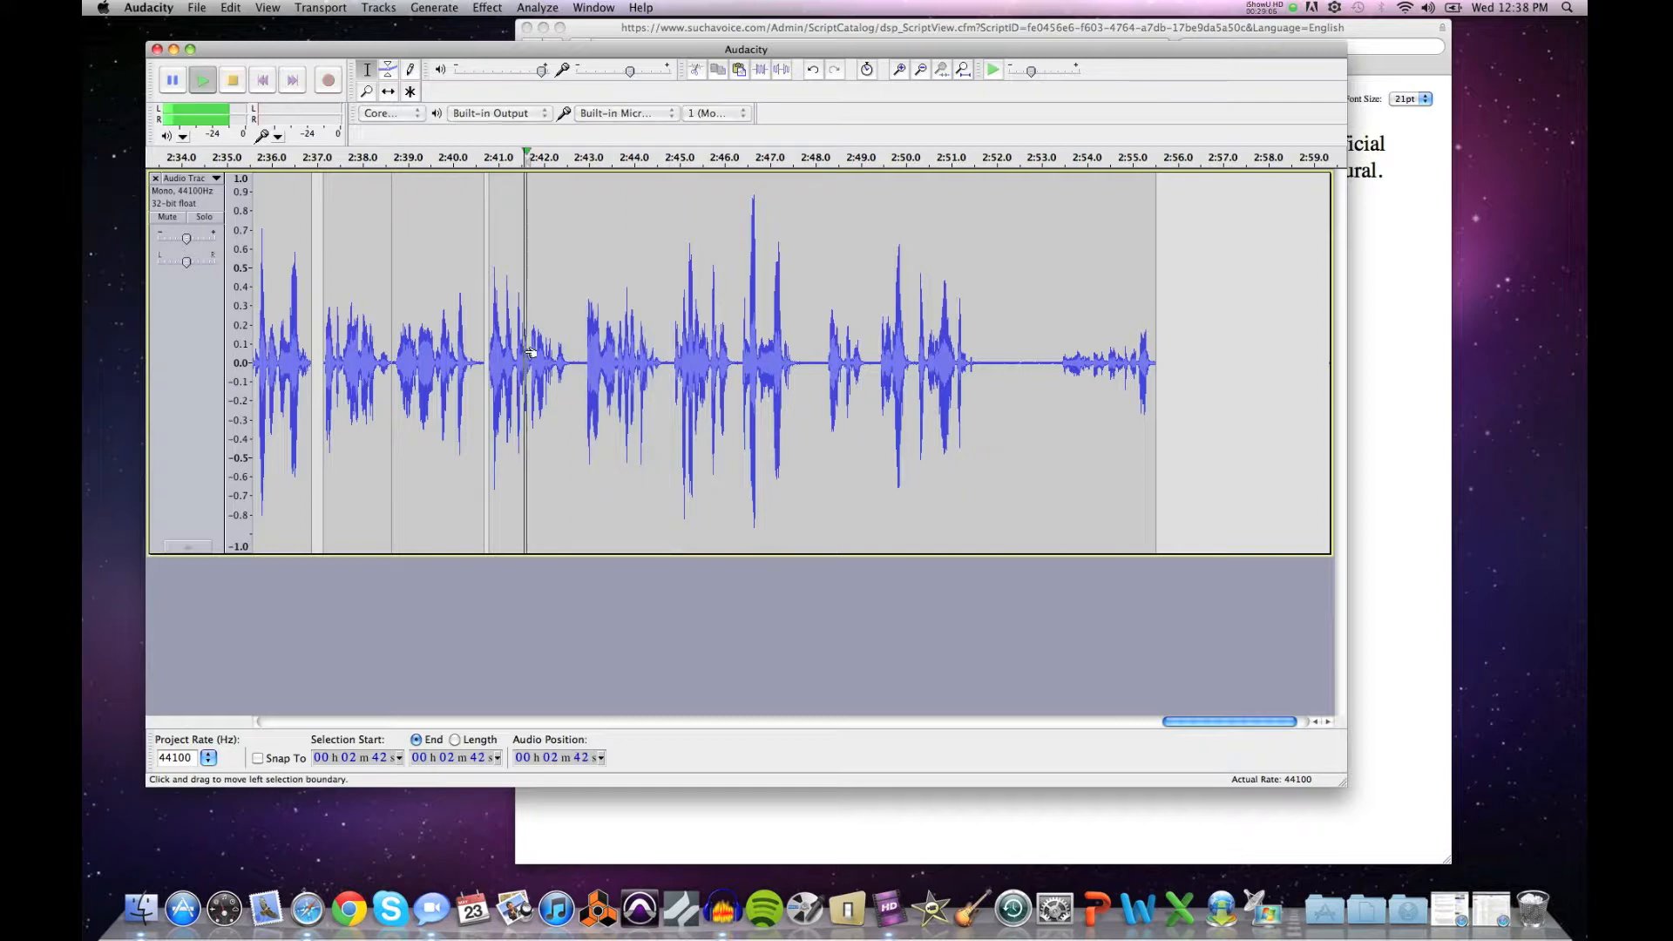
{"action": "left_click", "coordinate": [579, 353]}
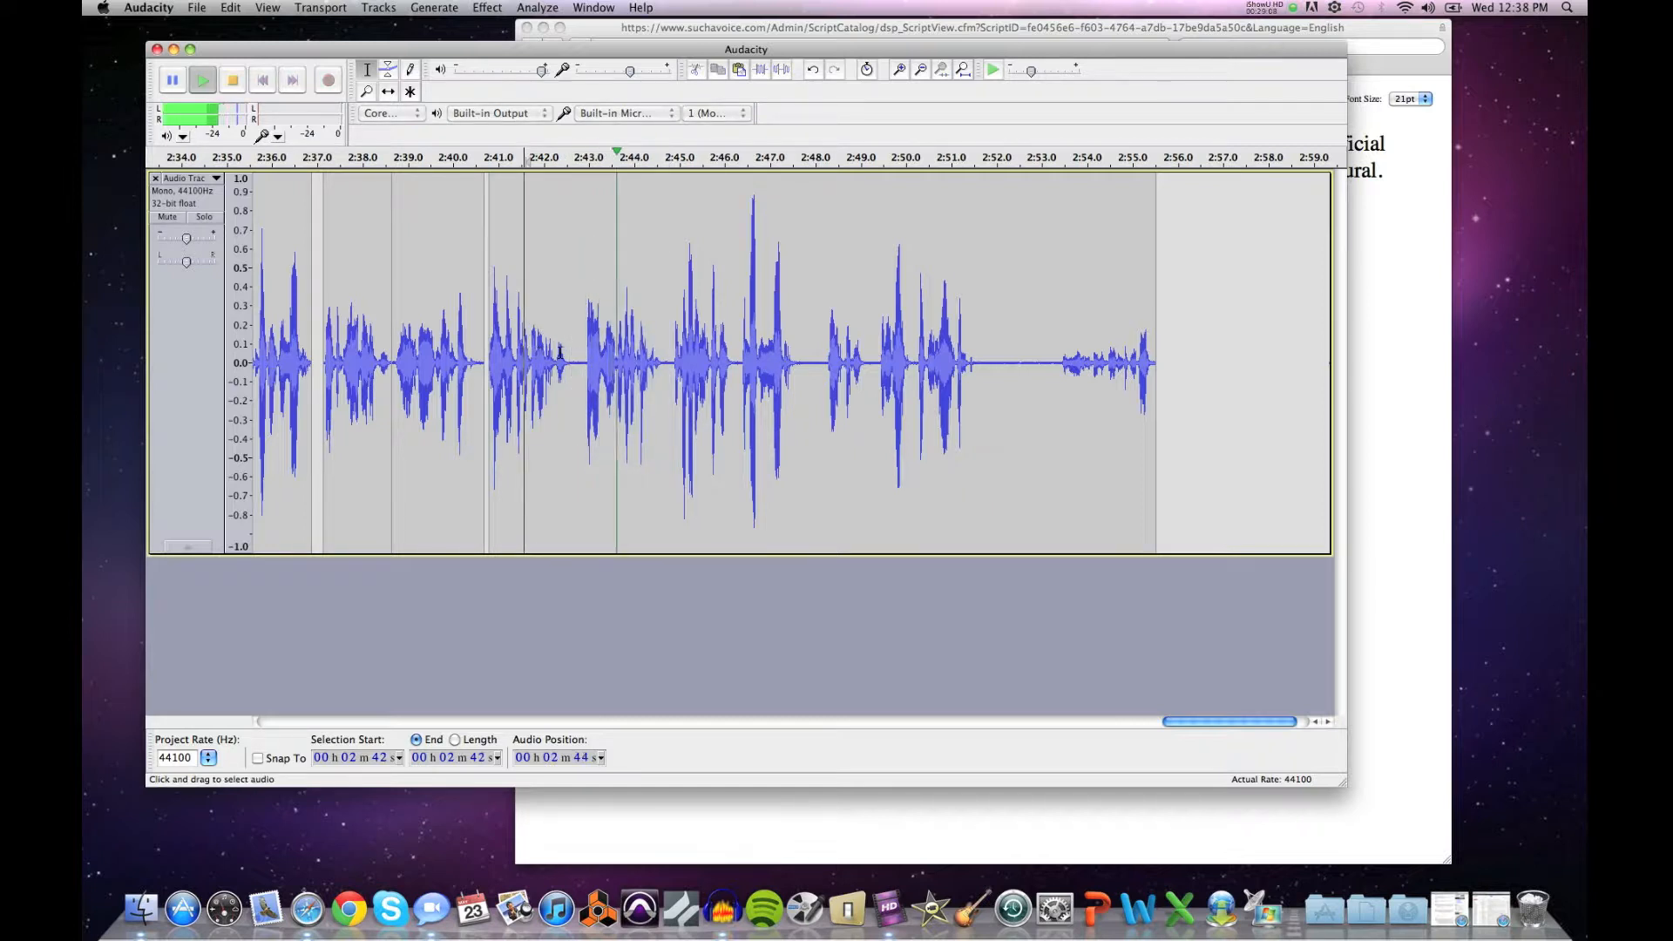
{"action": "key", "text": "space"}
{"action": "left_click_drag", "start_coordinate": [506, 357], "coordinate": [656, 366]}
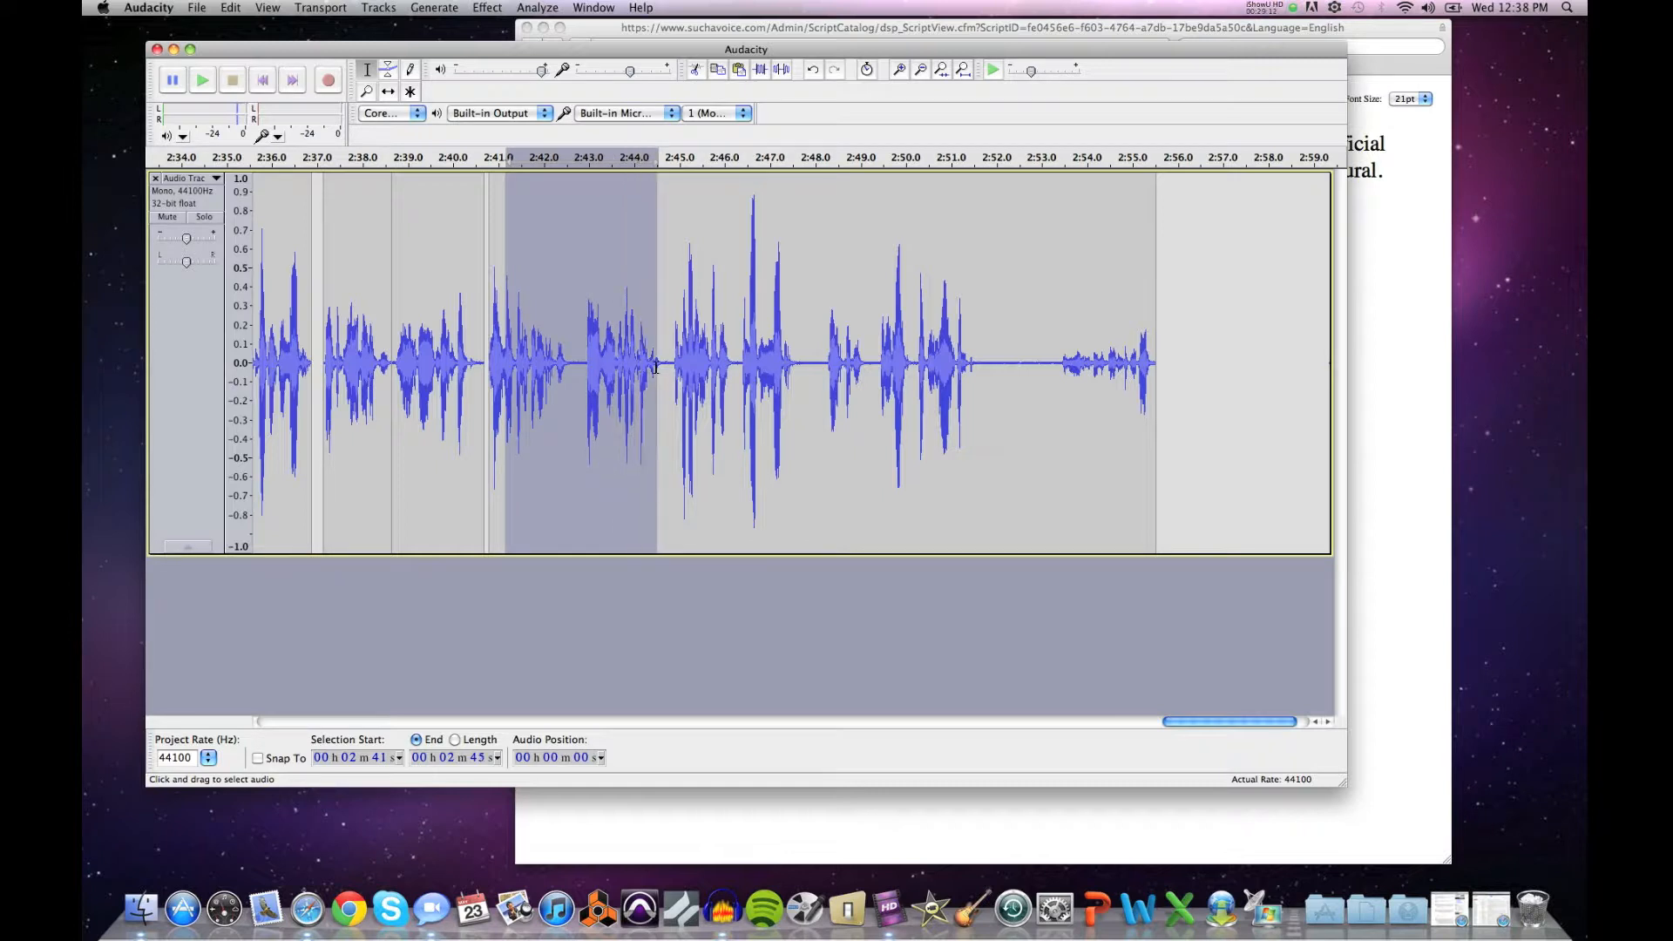
Step: Split the silent stretch from about 2:42.60 to 2:42.91 before the phrase into its own clip
{"action": "left_click", "coordinate": [579, 366]}
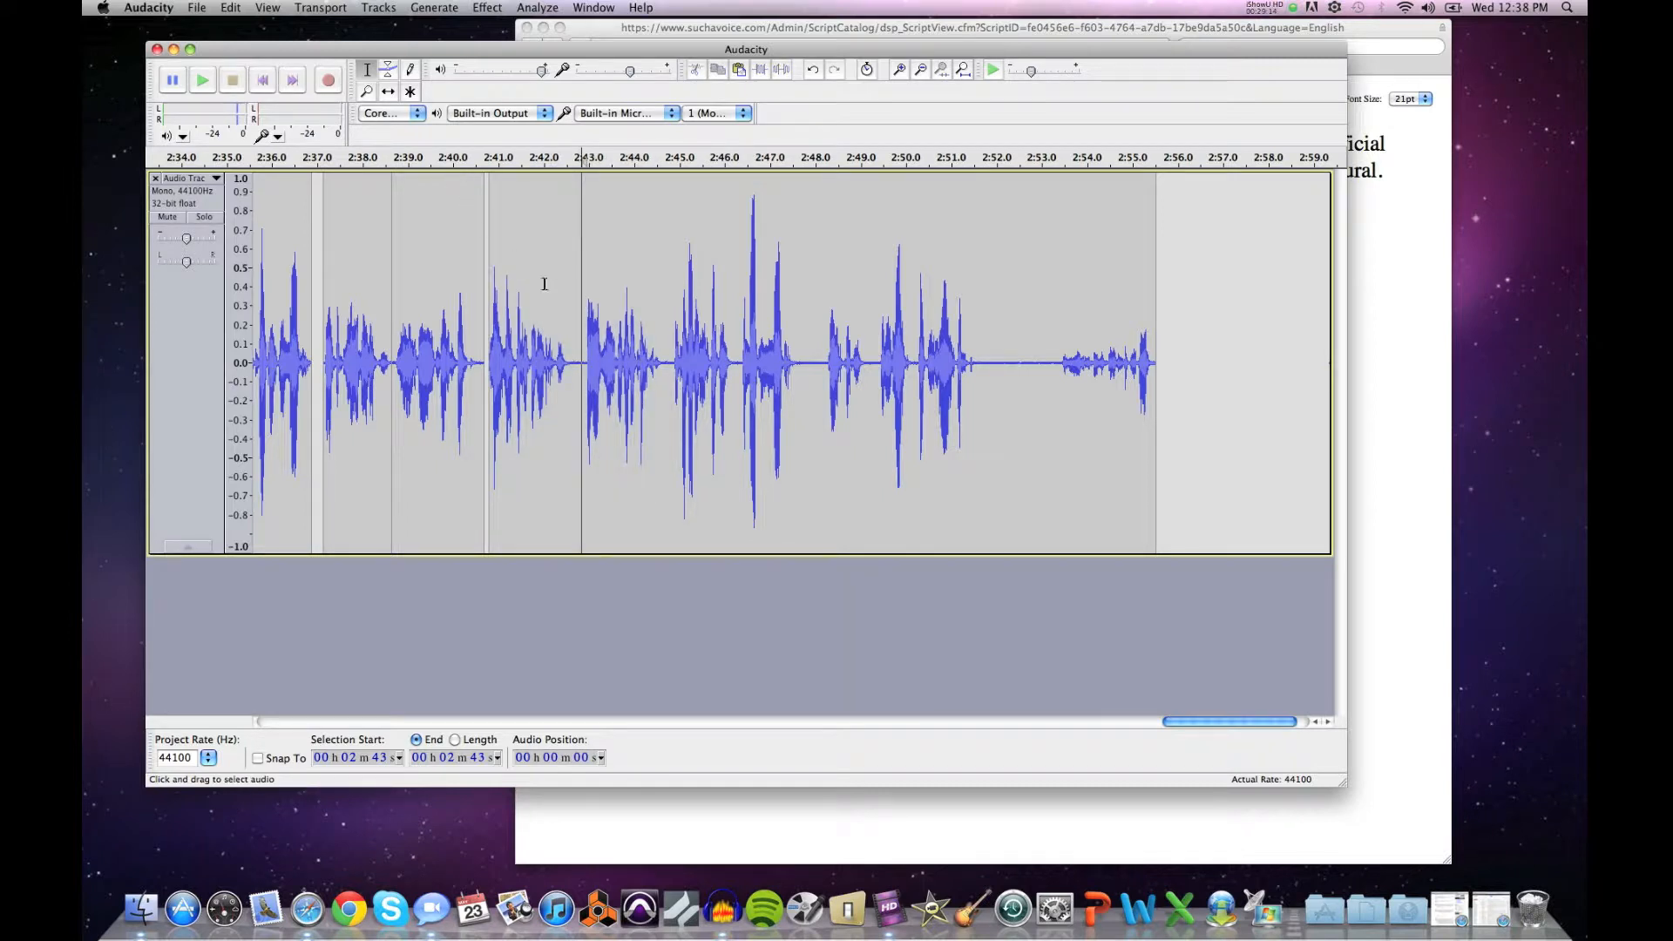
{"action": "left_click", "coordinate": [366, 91]}
{"action": "left_click", "coordinate": [573, 341]}
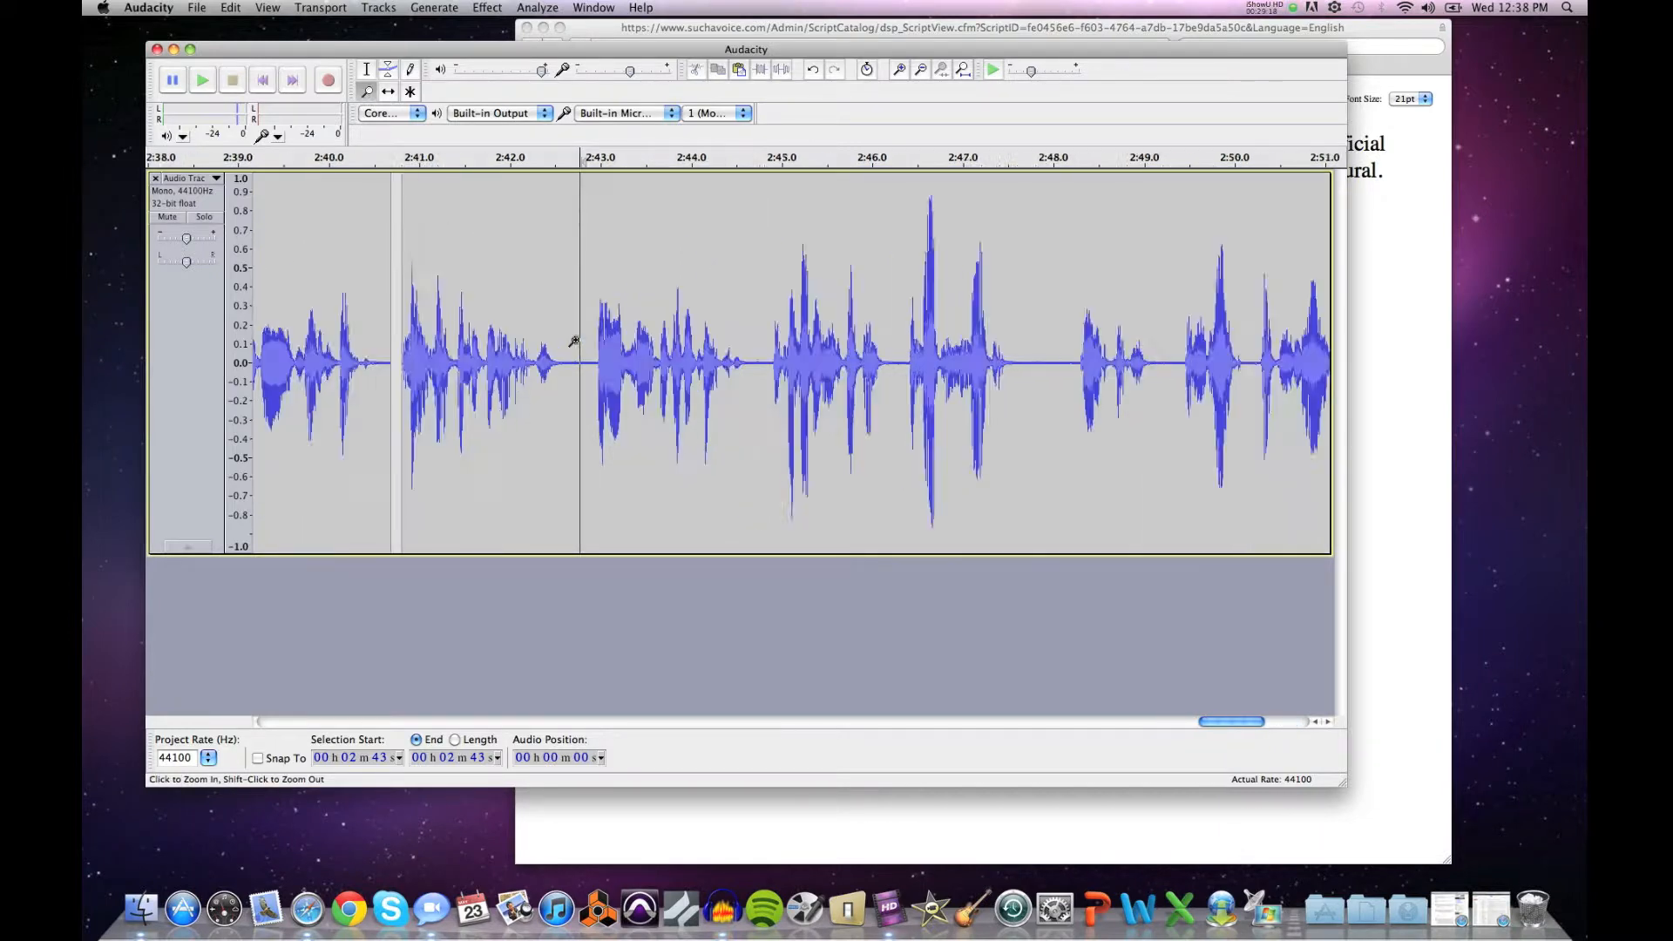
{"action": "left_click", "coordinate": [573, 341]}
{"action": "left_click", "coordinate": [574, 340]}
{"action": "left_click", "coordinate": [573, 341]}
{"action": "left_click", "coordinate": [573, 340]}
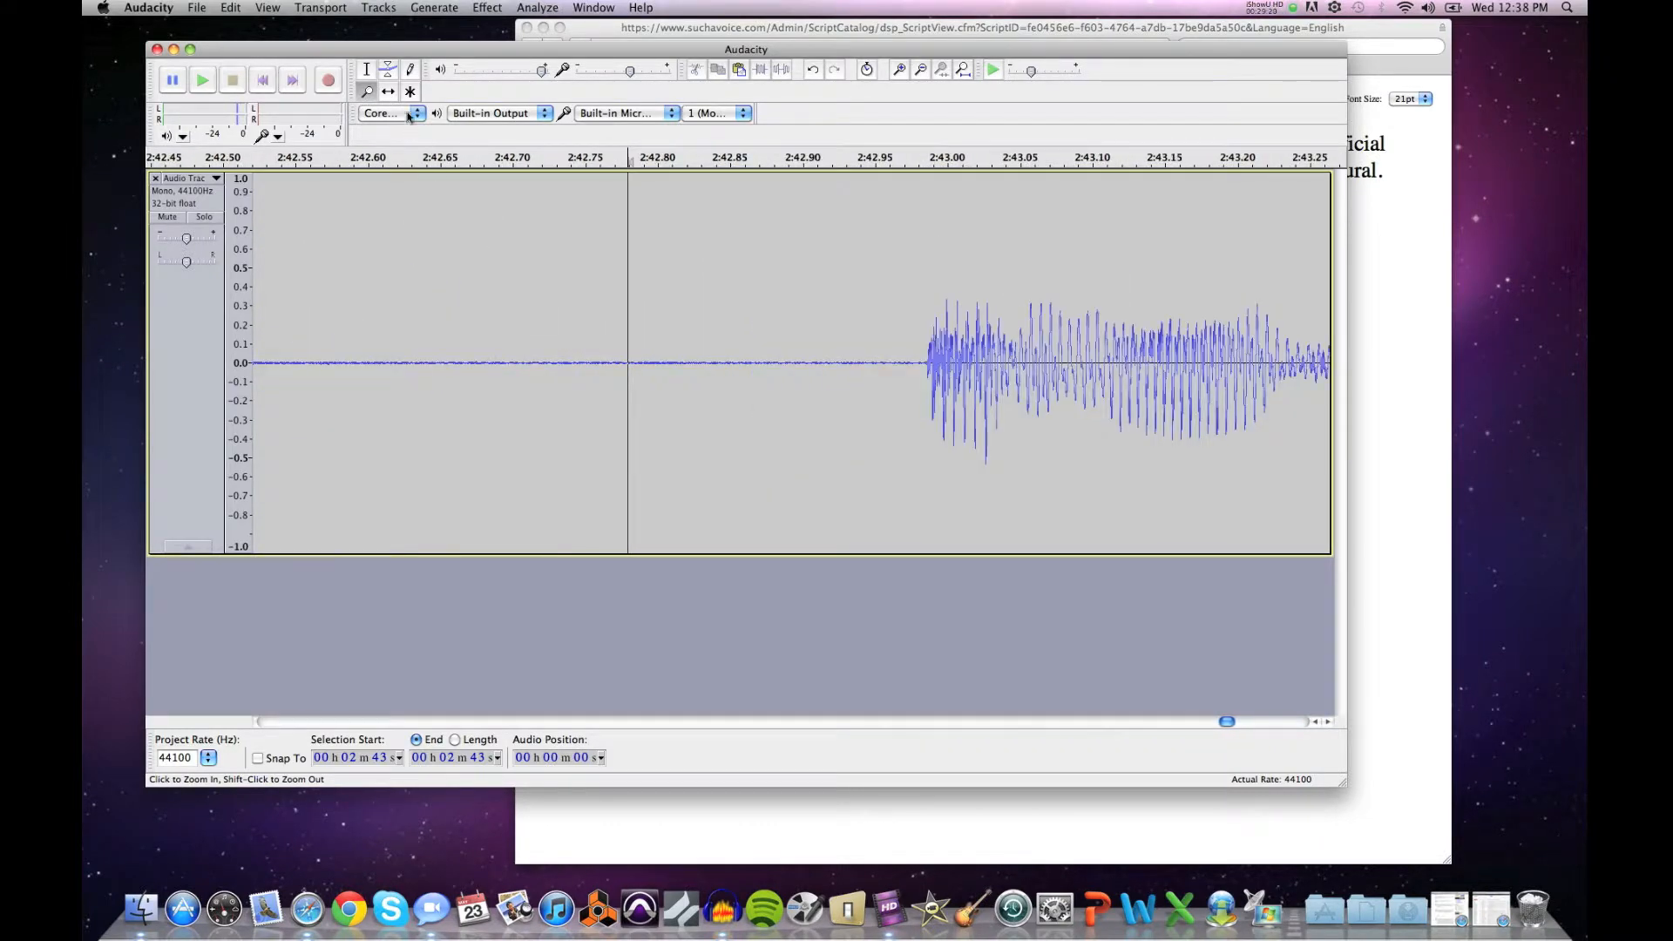
{"action": "left_click", "coordinate": [367, 70]}
{"action": "left_click_drag", "start_coordinate": [823, 334], "coordinate": [370, 340]}
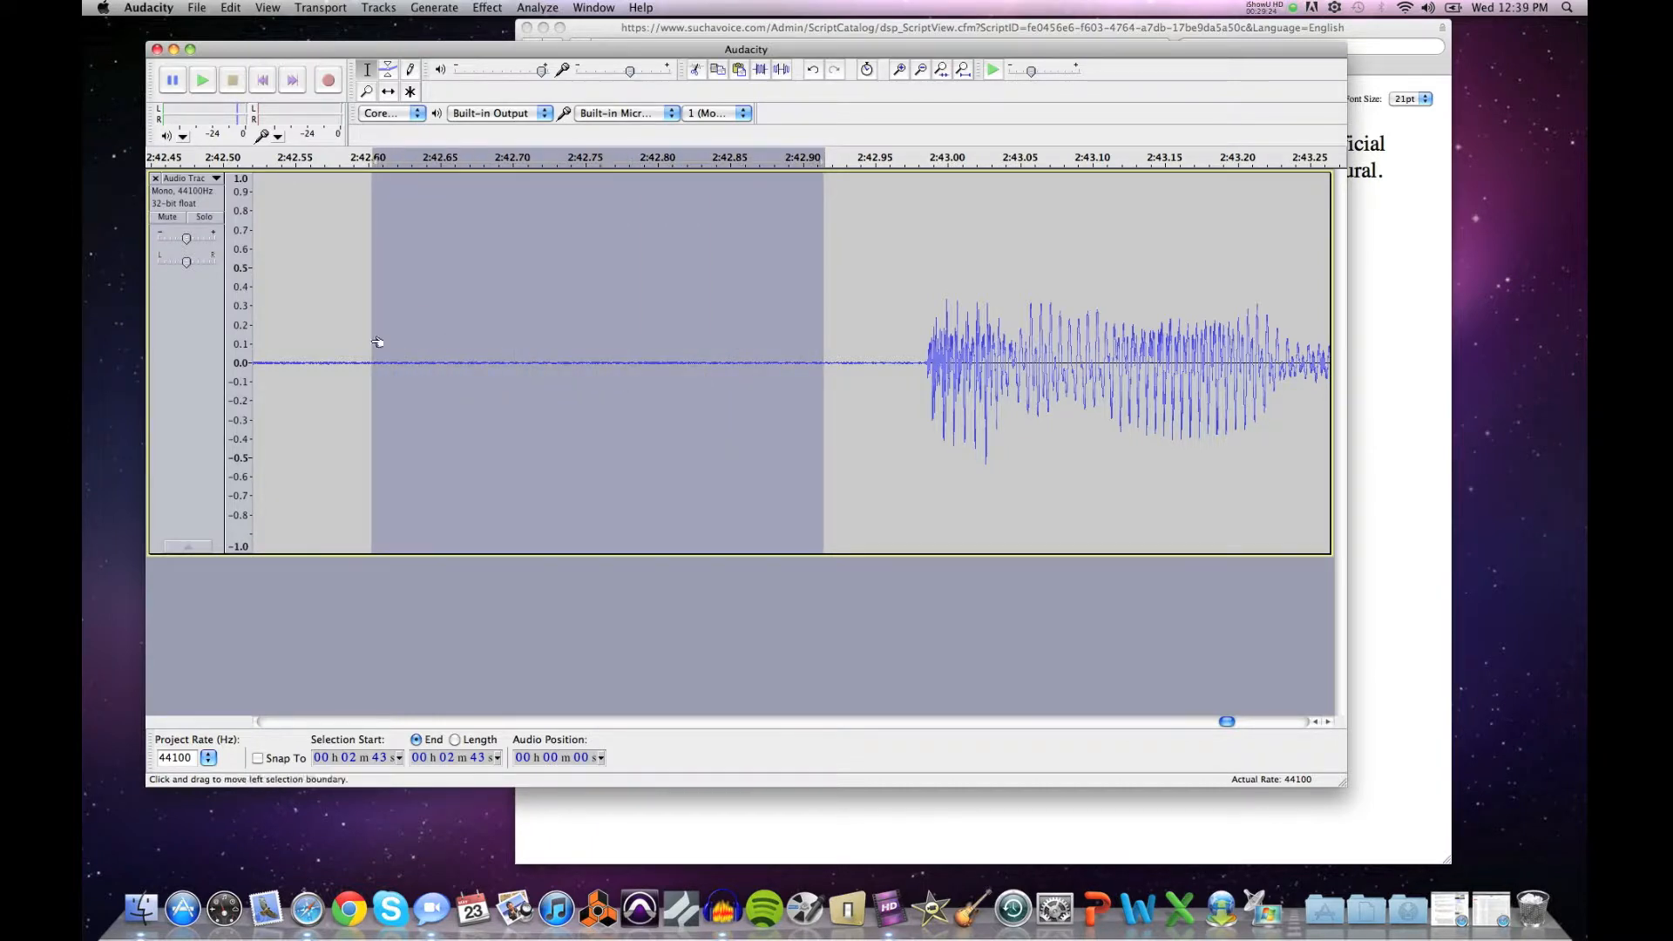
{"action": "left_click", "coordinate": [228, 8]}
{"action": "mouse_move", "coordinate": [243, 87]}
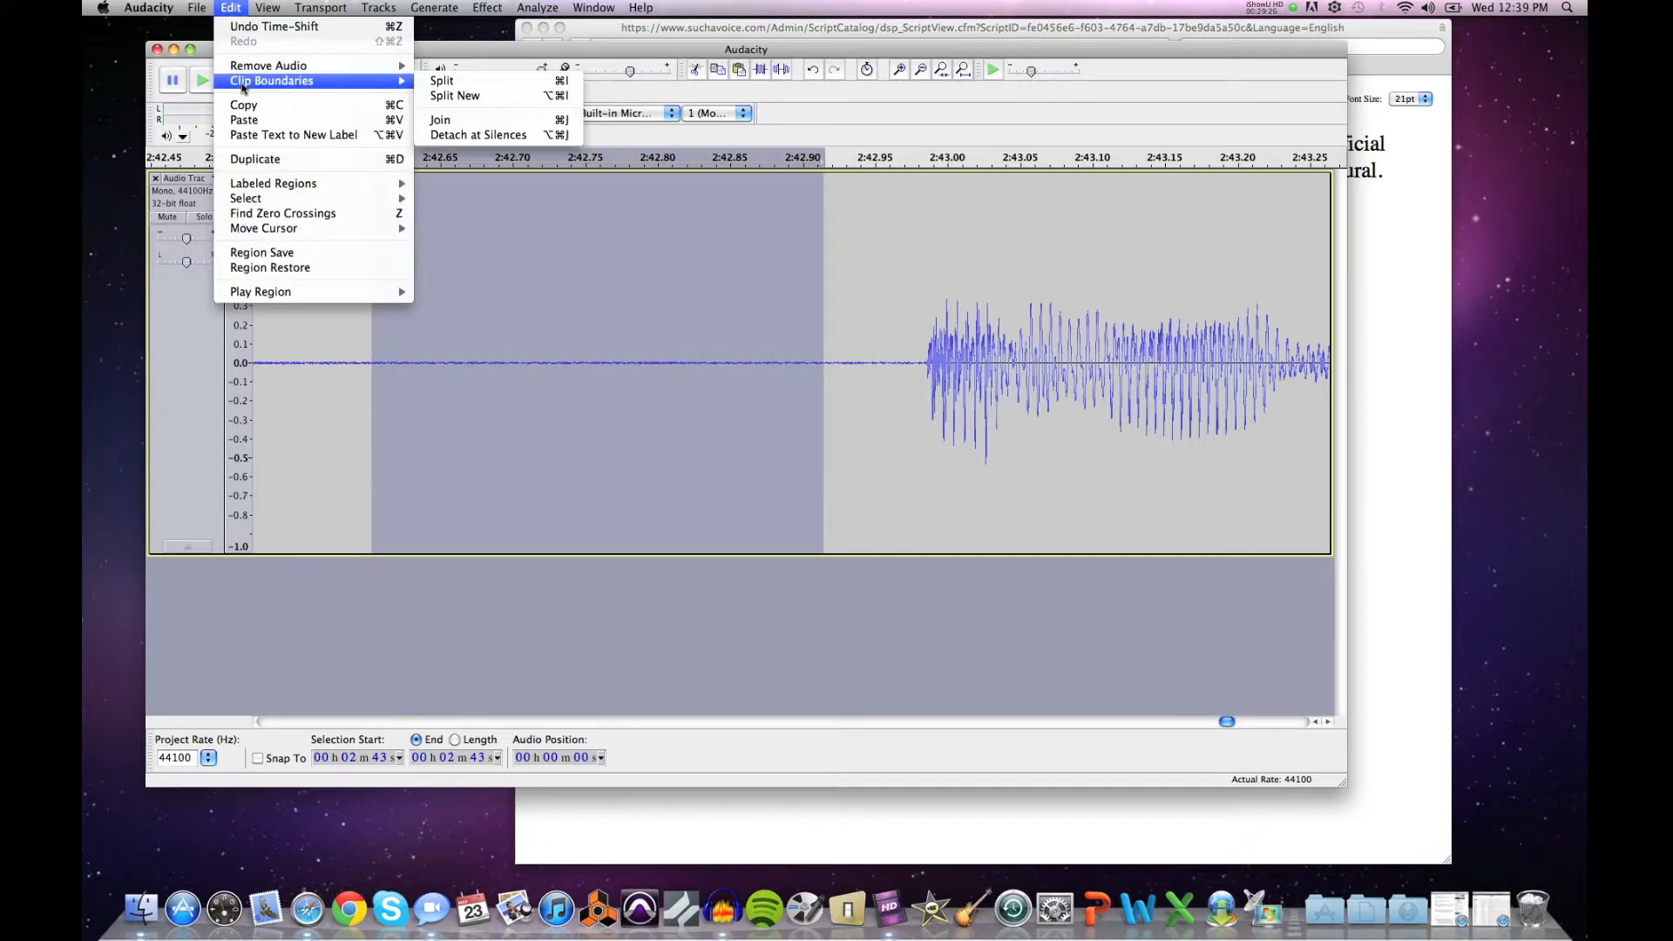
{"action": "left_click", "coordinate": [442, 93]}
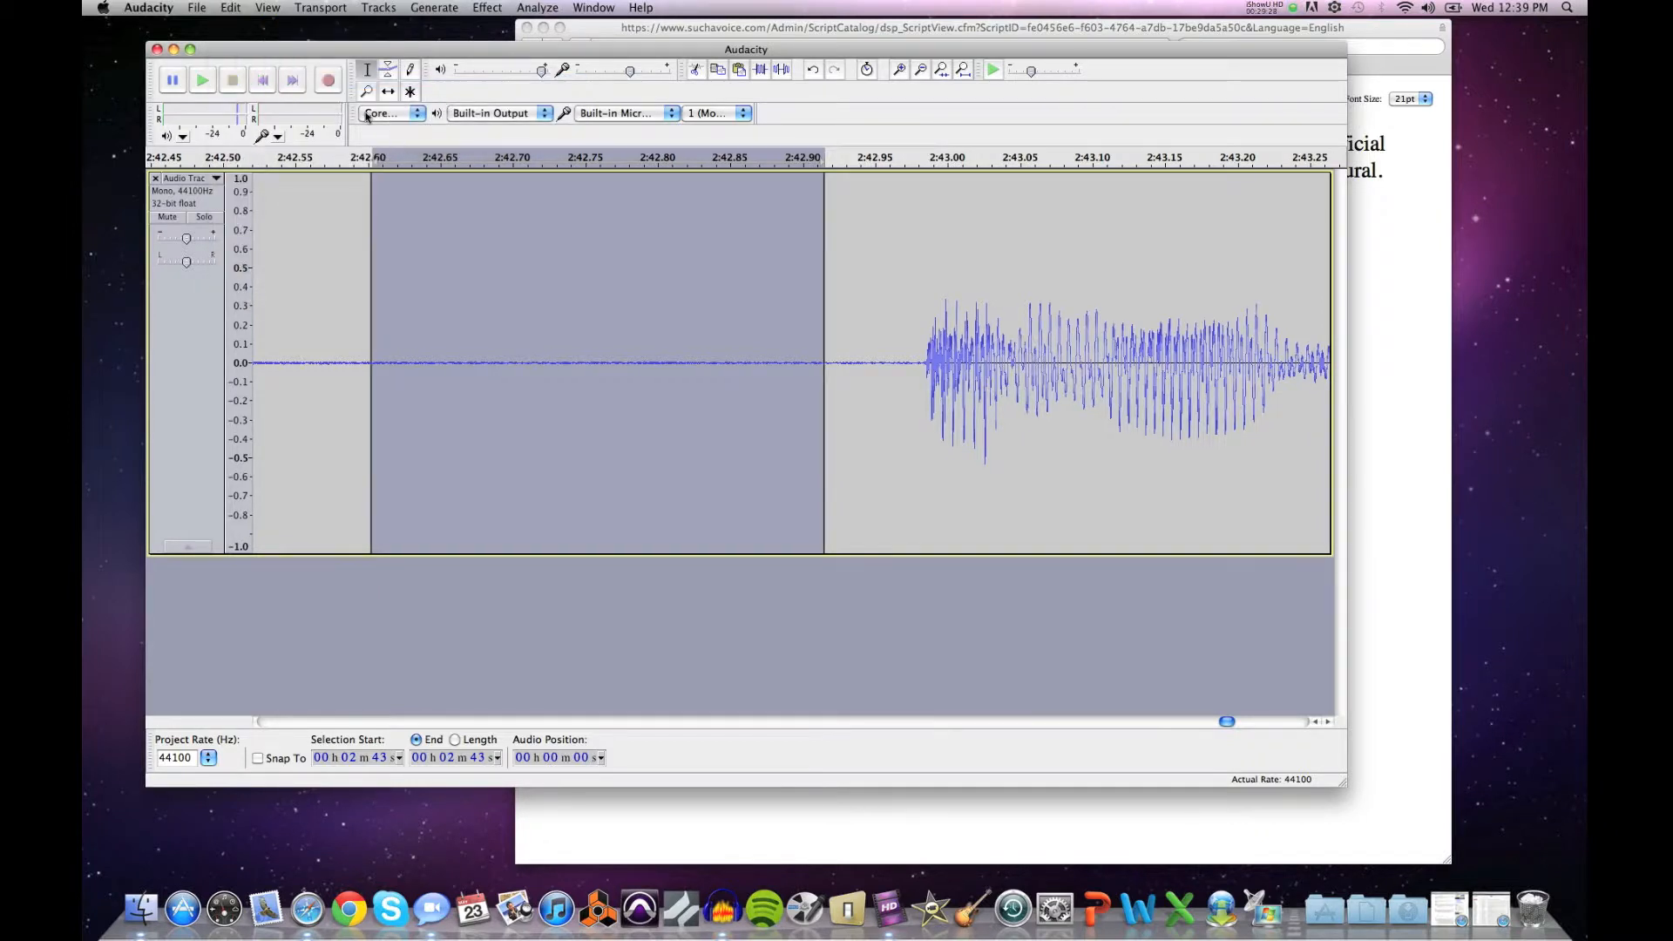
Step: Shift the clip after the split silence about 0.11 seconds later in time and delete the selected silence
{"action": "left_click", "coordinate": [388, 90]}
{"action": "left_click_drag", "start_coordinate": [889, 441], "coordinate": [1024, 436]}
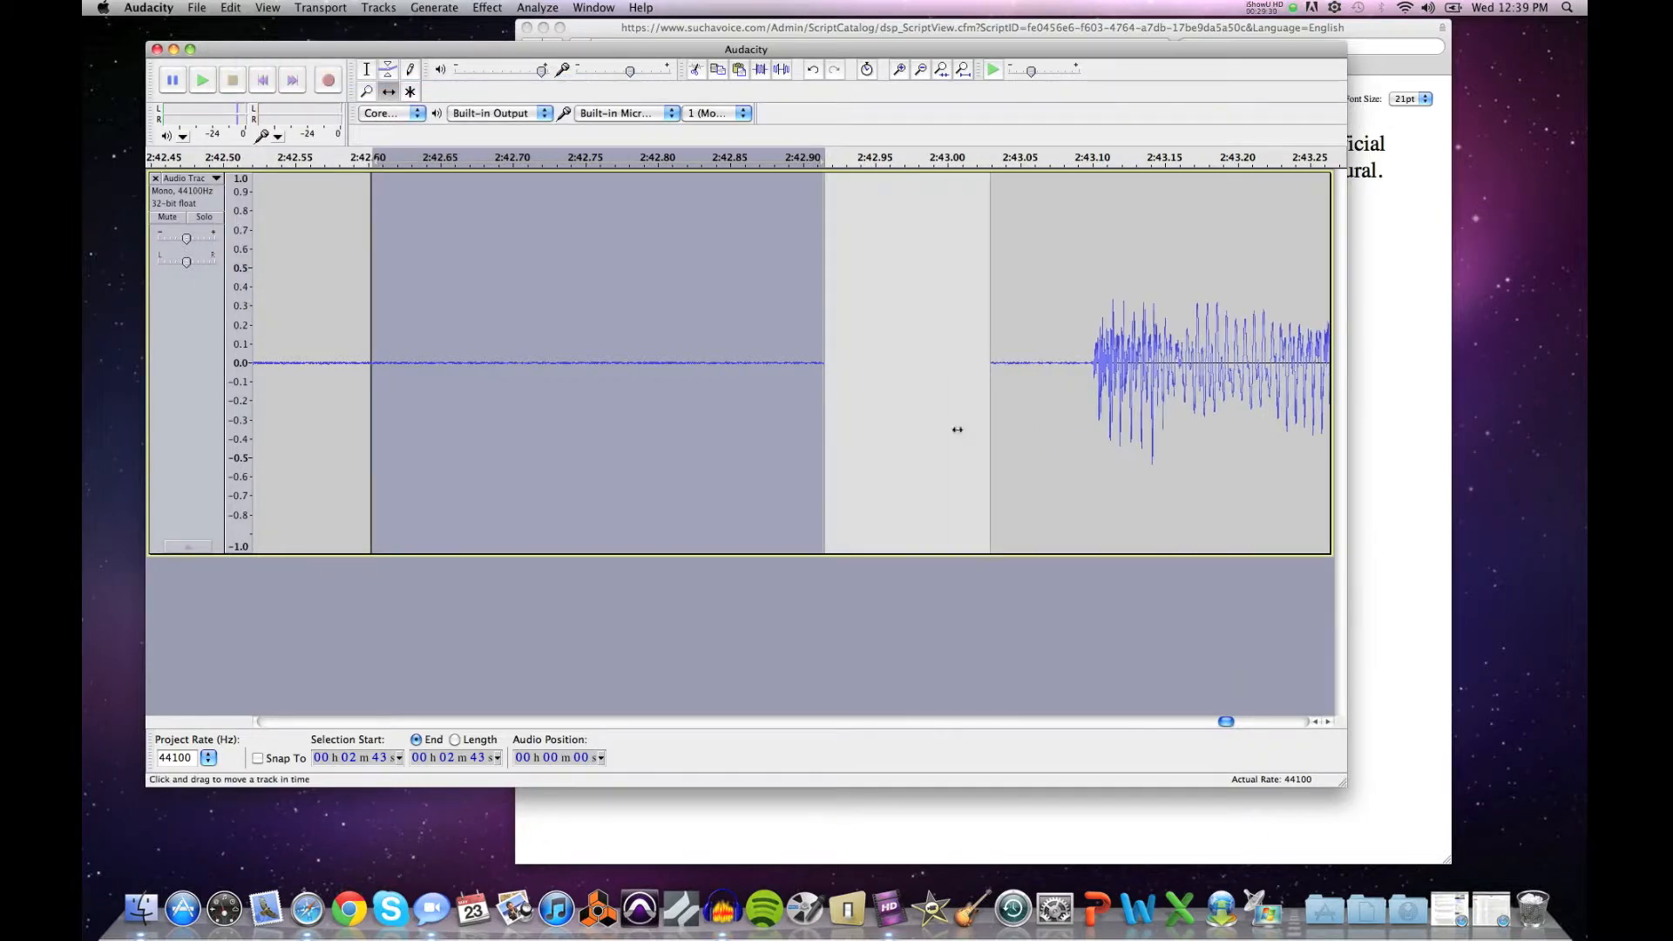
{"action": "key", "text": "Delete"}
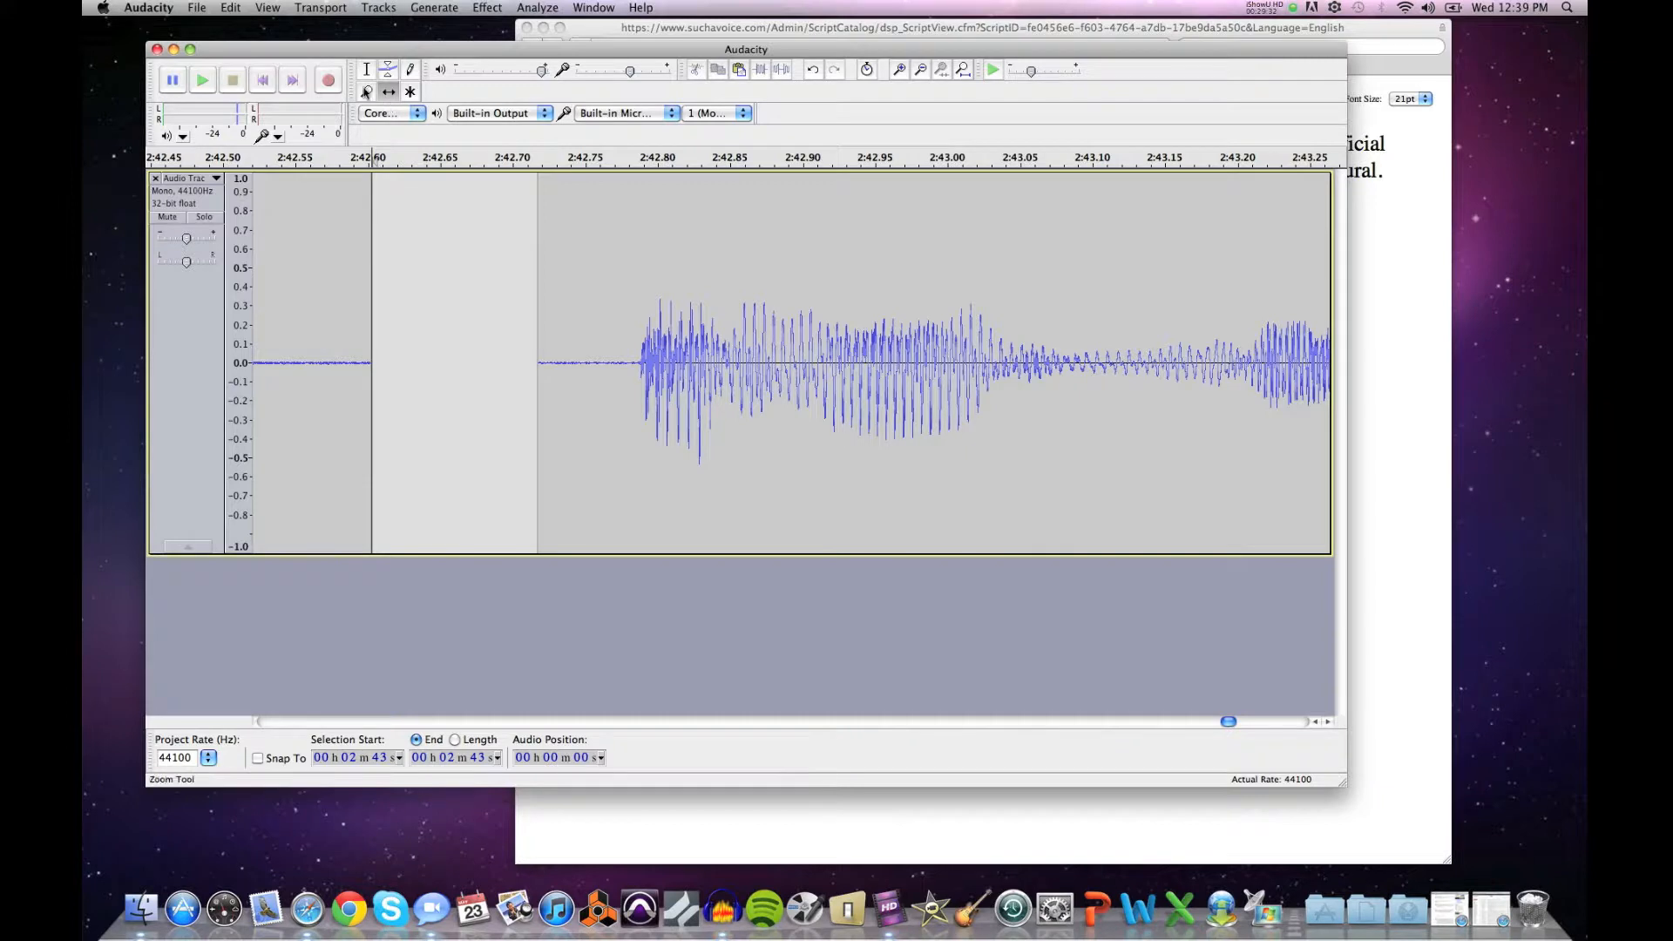
Step: Delete the silence at the start of the clip after the gap, up to about 2:42.781, just before the speech
{"action": "left_click", "coordinate": [366, 69]}
{"action": "left_click", "coordinate": [602, 329]}
{"action": "left_click", "coordinate": [367, 91]}
{"action": "left_click", "coordinate": [614, 314]}
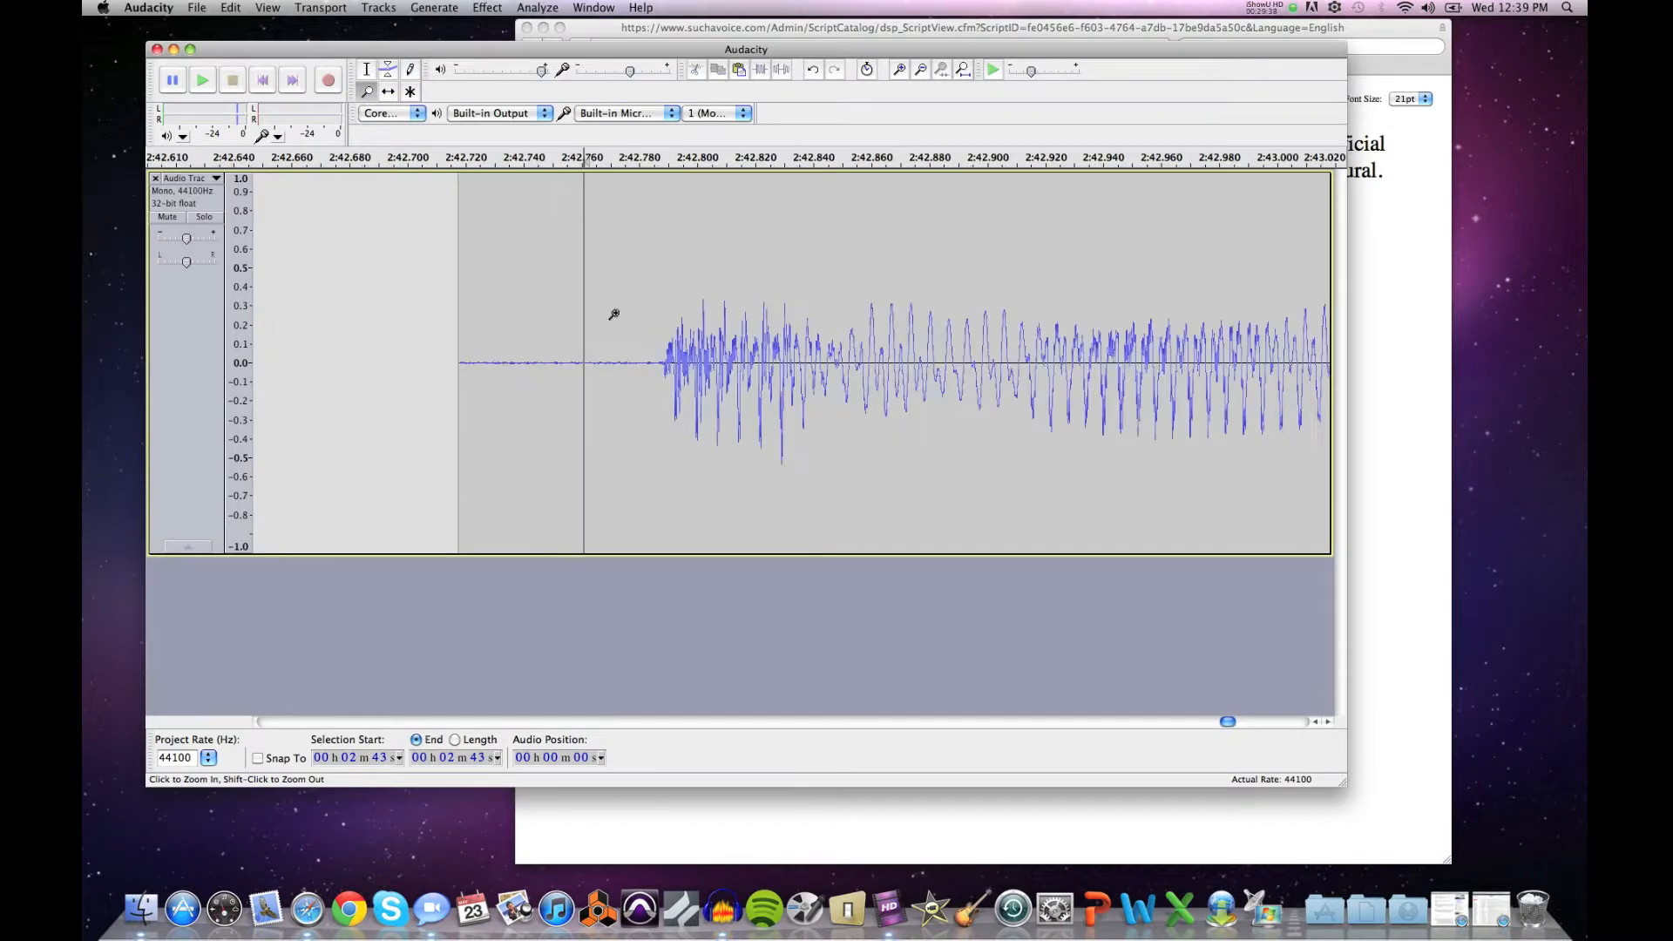
{"action": "left_click", "coordinate": [614, 315]}
{"action": "left_click", "coordinate": [614, 315]}
{"action": "left_click", "coordinate": [367, 69]}
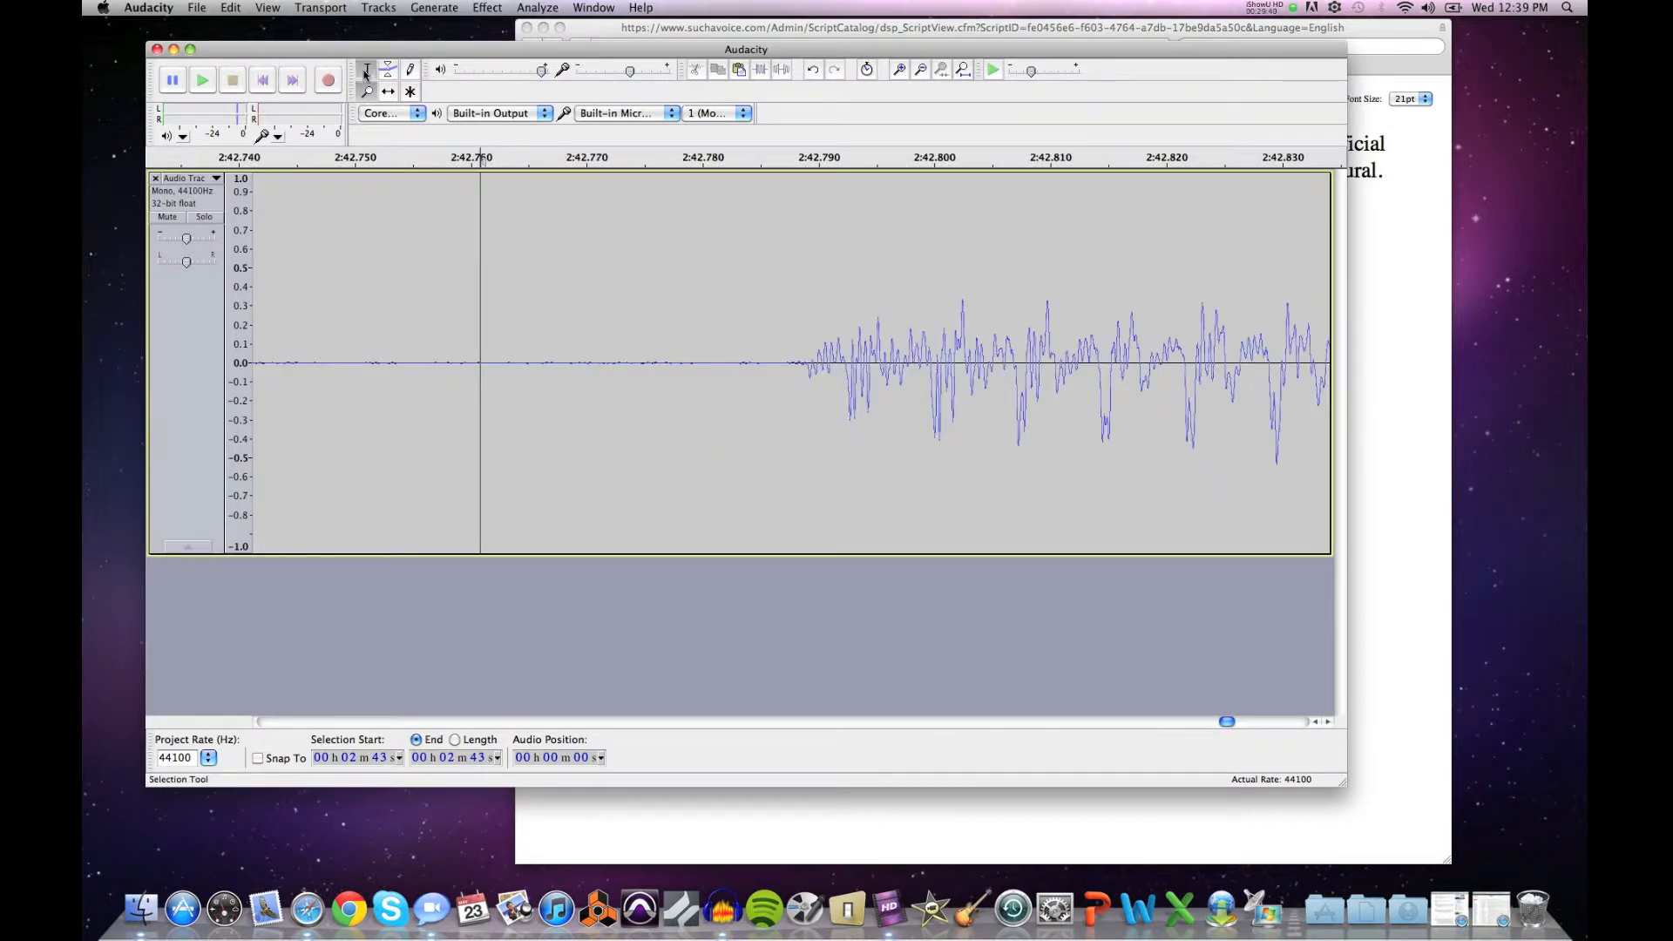
{"action": "left_click_drag", "start_coordinate": [716, 355], "coordinate": [353, 330]}
{"action": "key", "text": "BackSpace"}
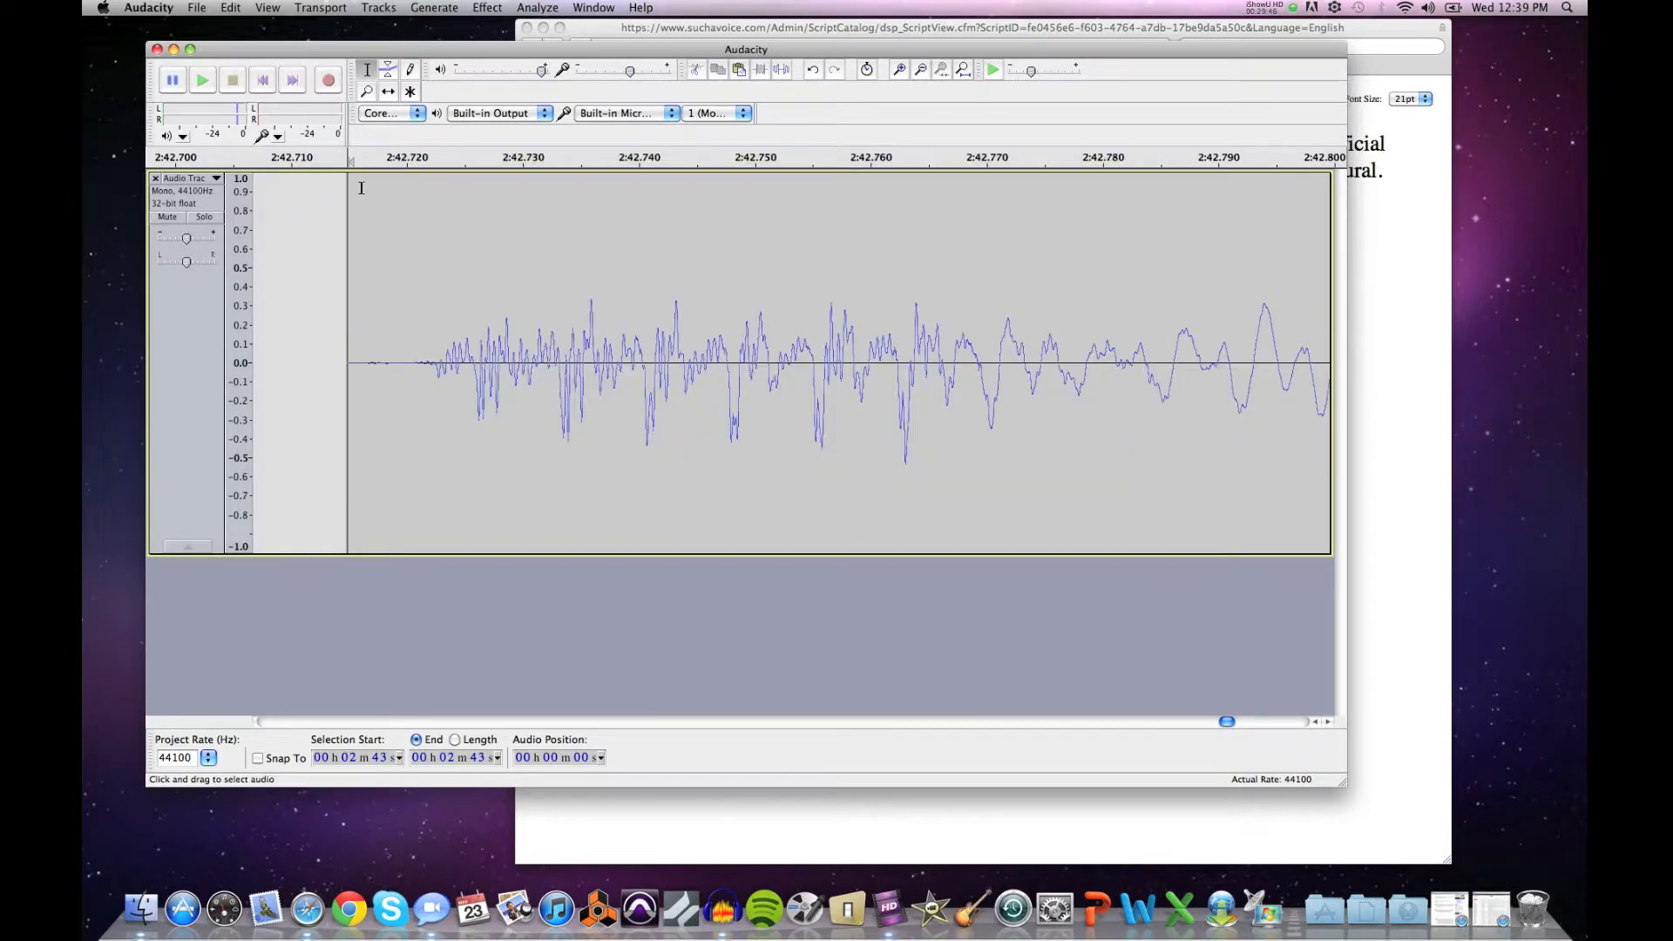
Step: Delete the trailing silence of the clip before the gap, from about 2:42.535 to the clip's end
{"action": "left_click_drag", "start_coordinate": [1315, 725], "coordinate": [1311, 725]}
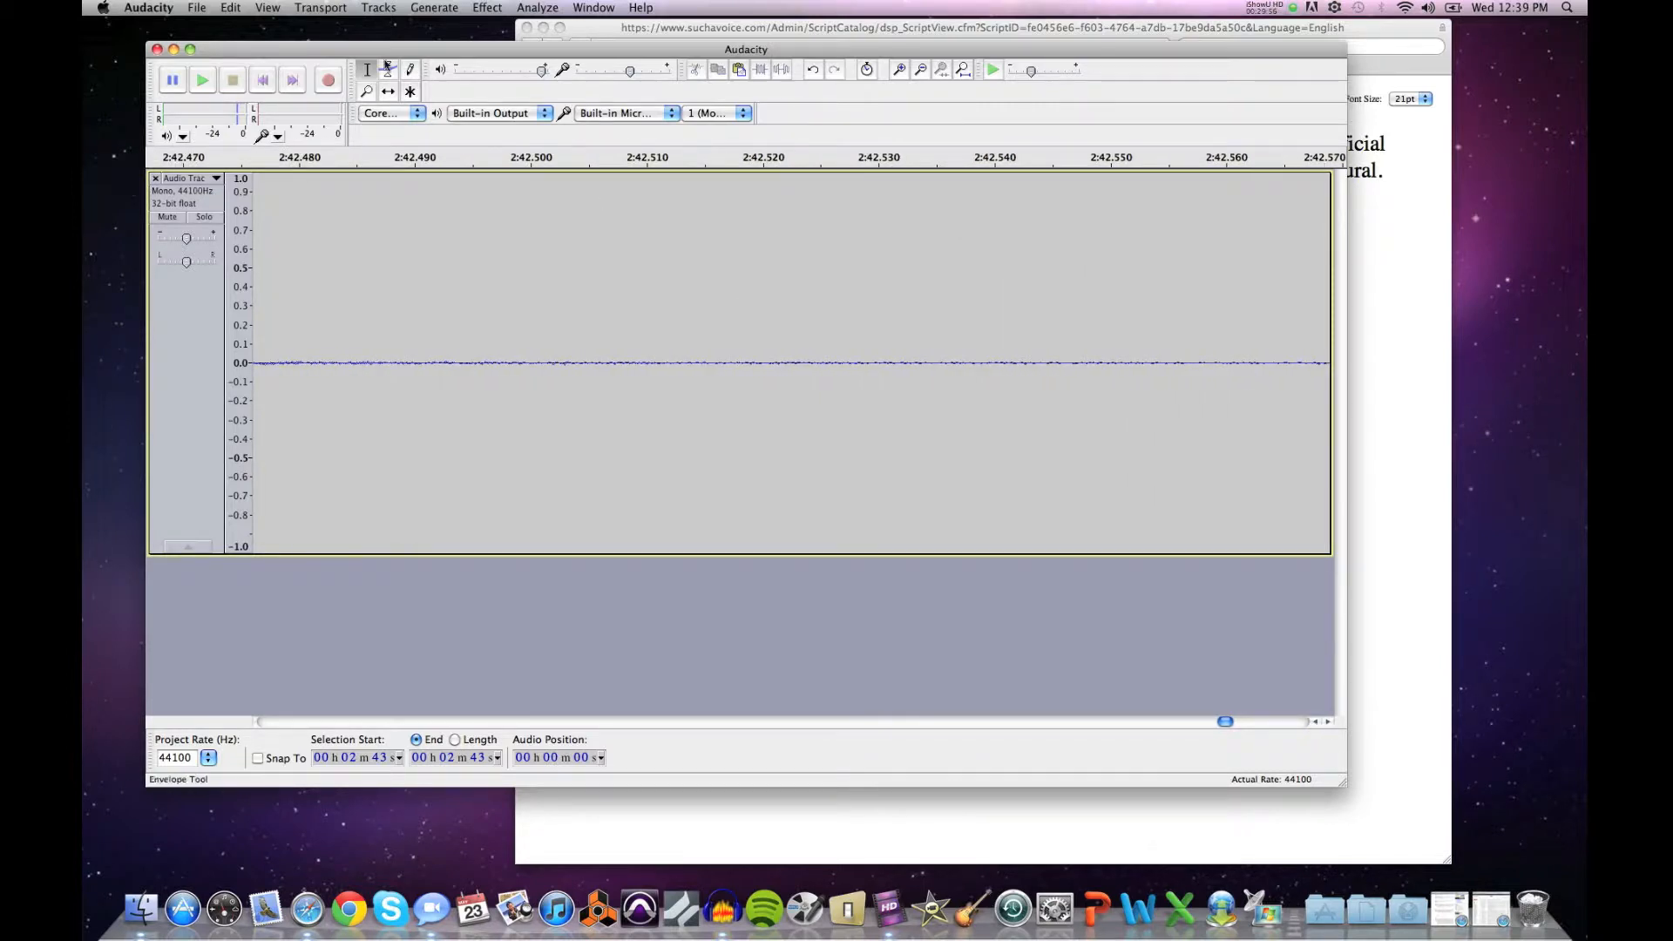
{"action": "left_click", "coordinate": [366, 90]}
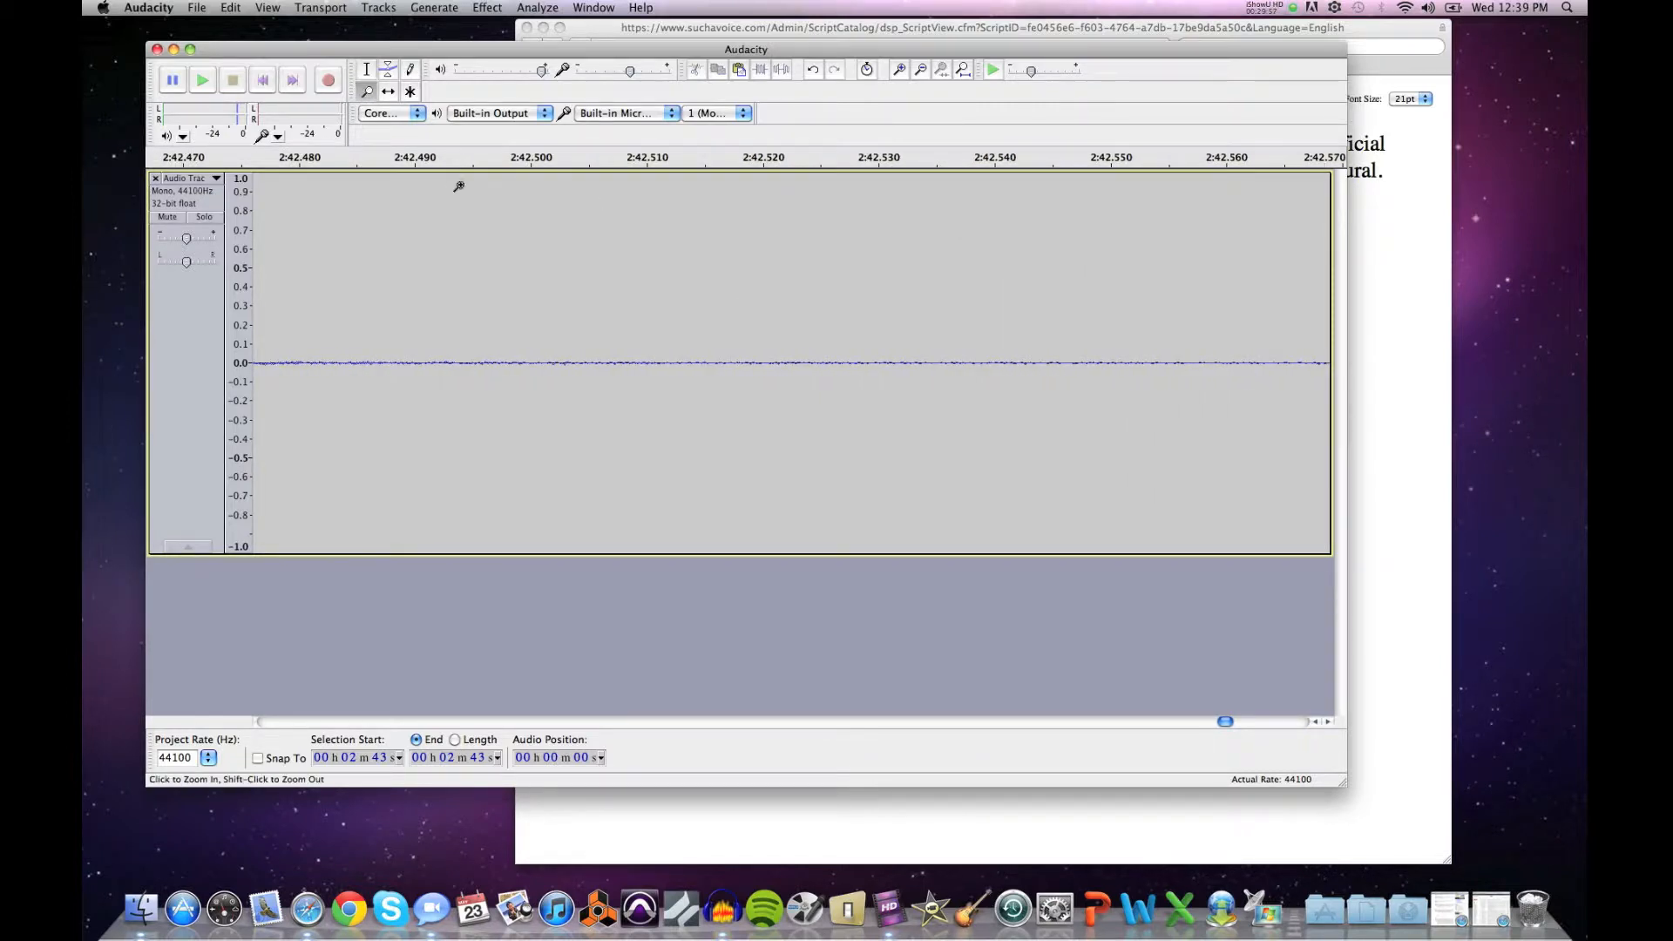
{"action": "left_click", "coordinate": [544, 285], "text": "shift"}
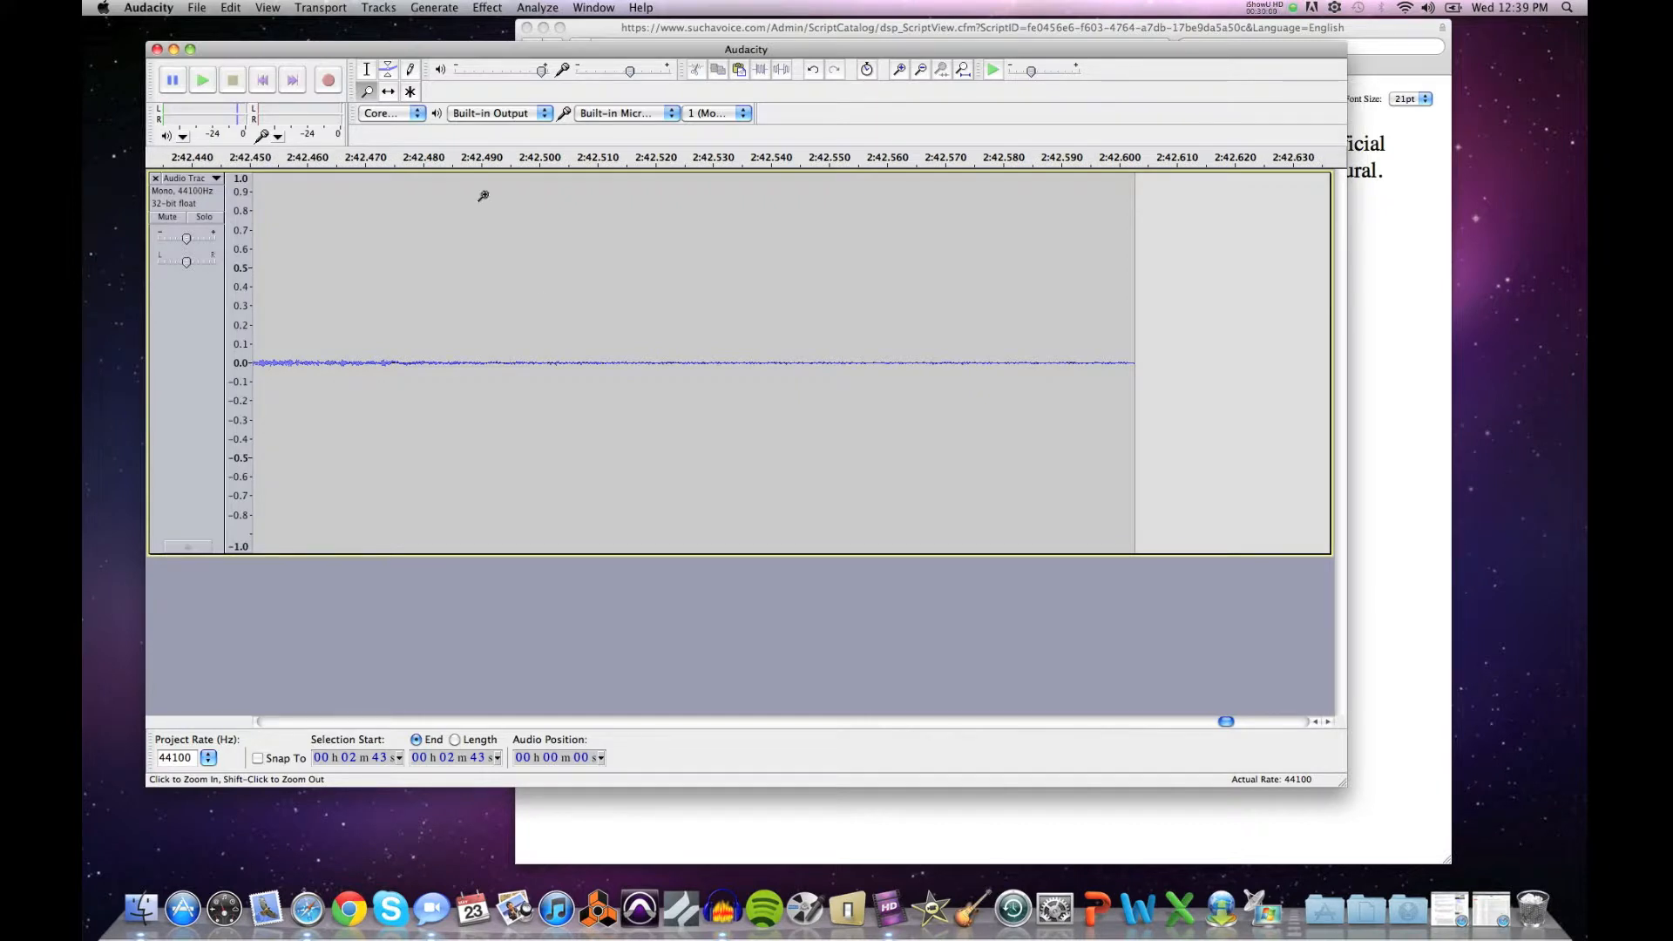
{"action": "left_click", "coordinate": [367, 70]}
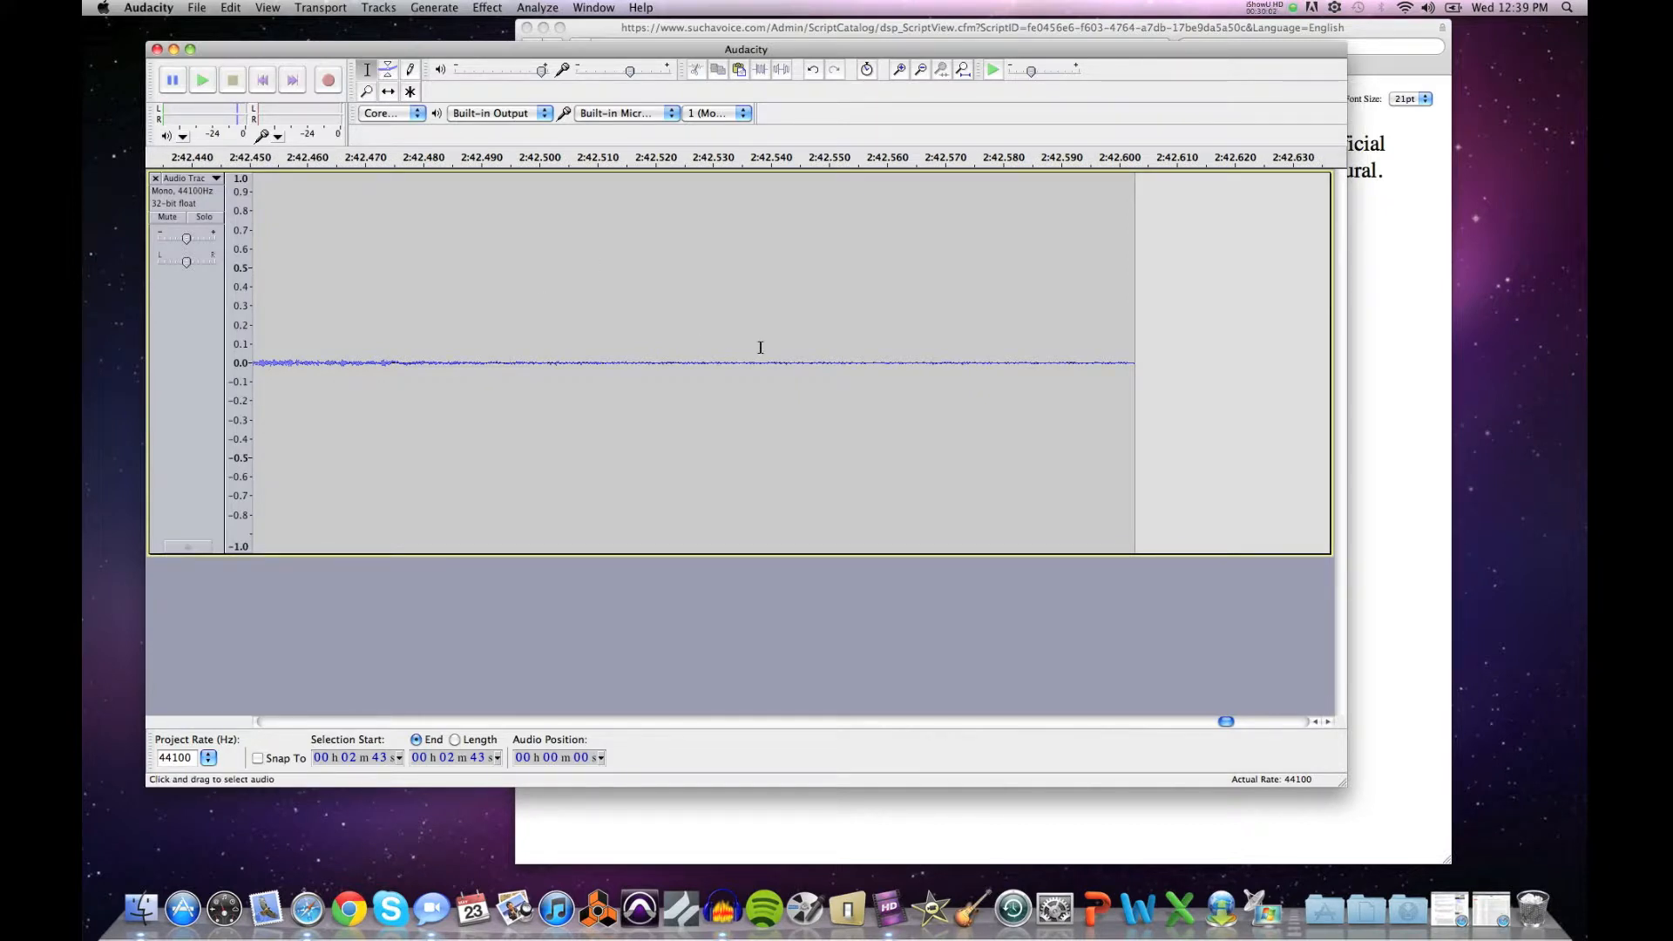
{"action": "left_click_drag", "start_coordinate": [740, 350], "coordinate": [1157, 390]}
{"action": "key", "text": "Delete"}
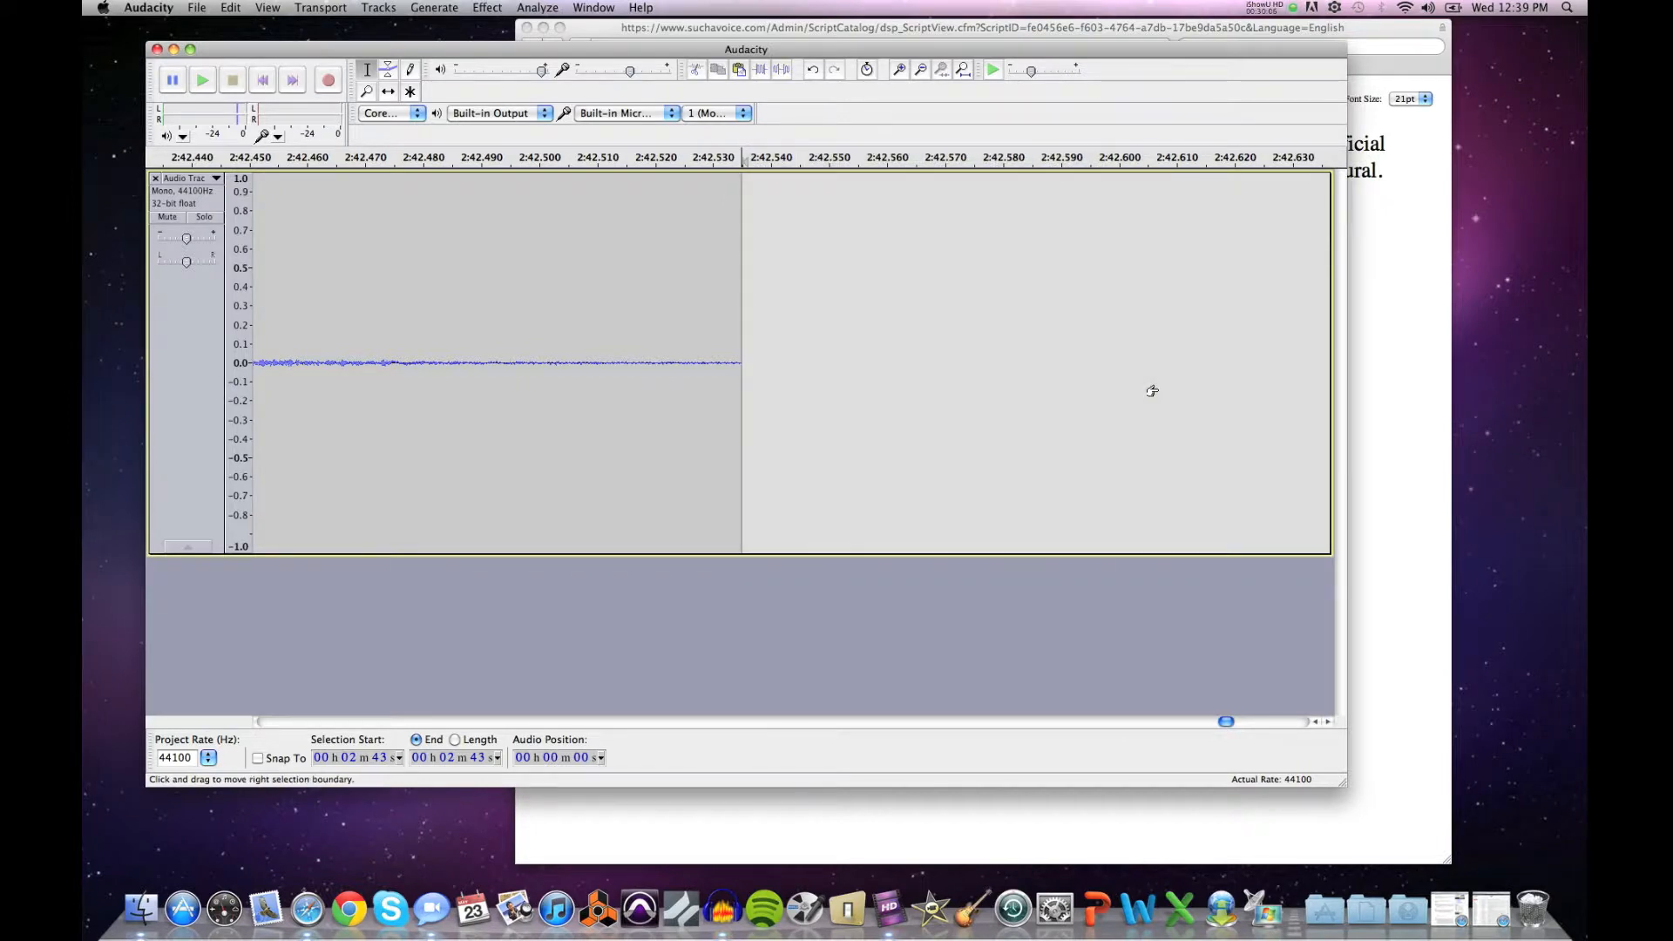
Step: Play back the edited phrases from about 2:40 and again from about 2:41 to check the shortened pause
{"action": "left_click", "coordinate": [367, 91]}
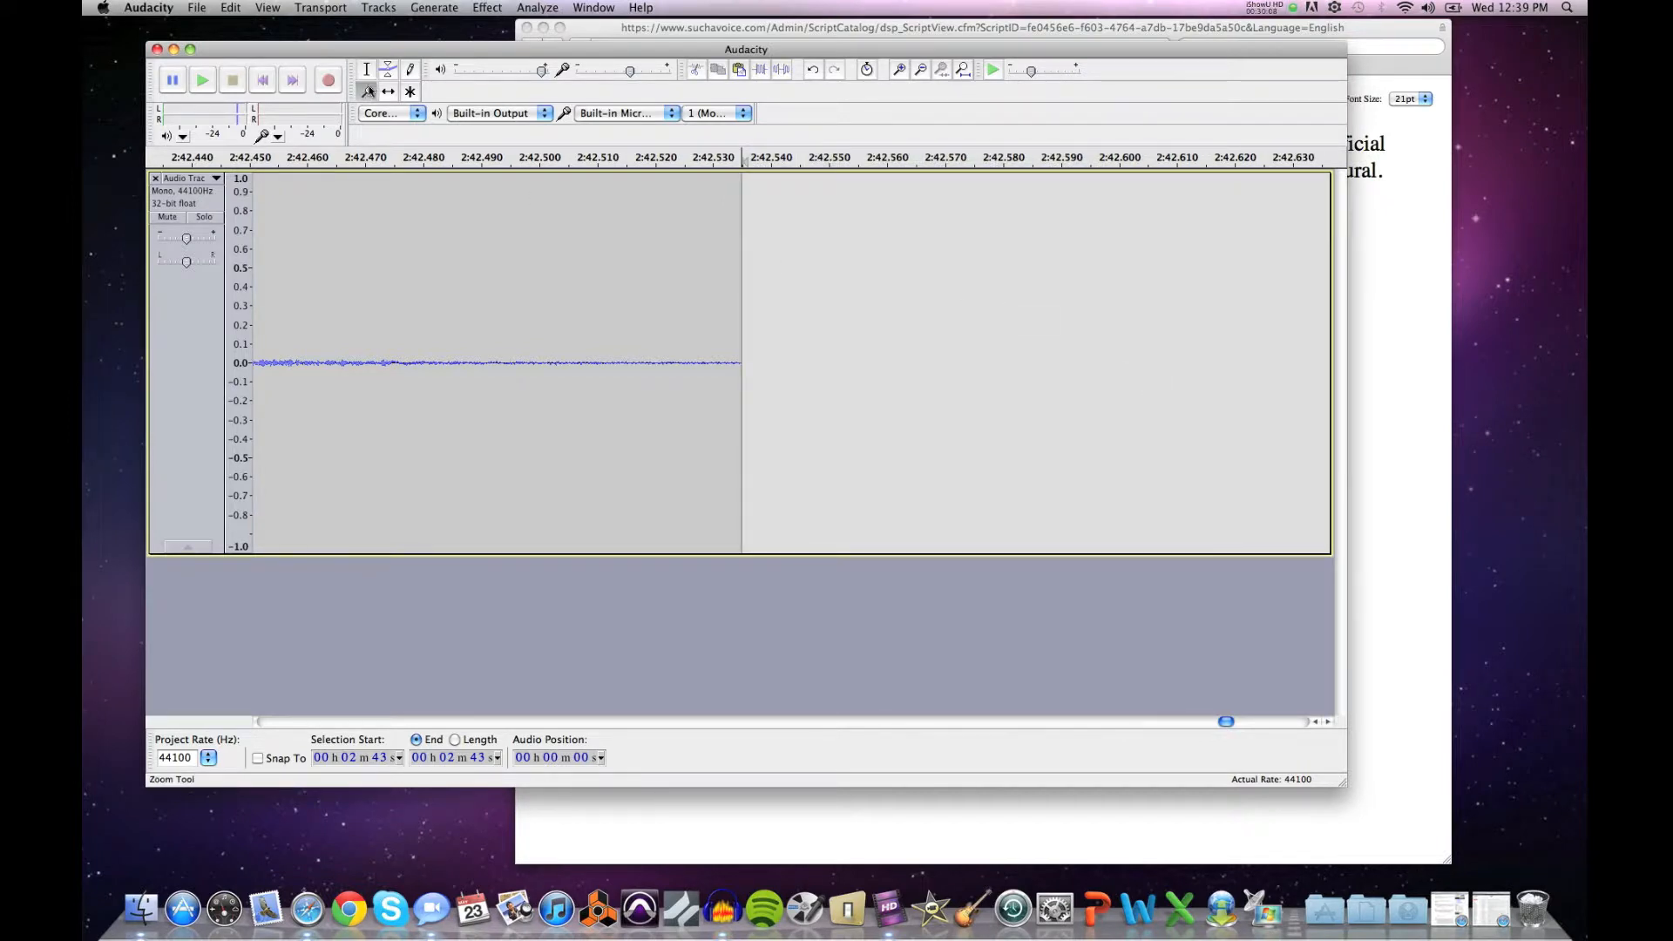
{"action": "left_click", "coordinate": [505, 358], "text": "shift"}
{"action": "left_click", "coordinate": [505, 358], "text": "shift"}
{"action": "left_click", "coordinate": [505, 358], "text": "shift"}
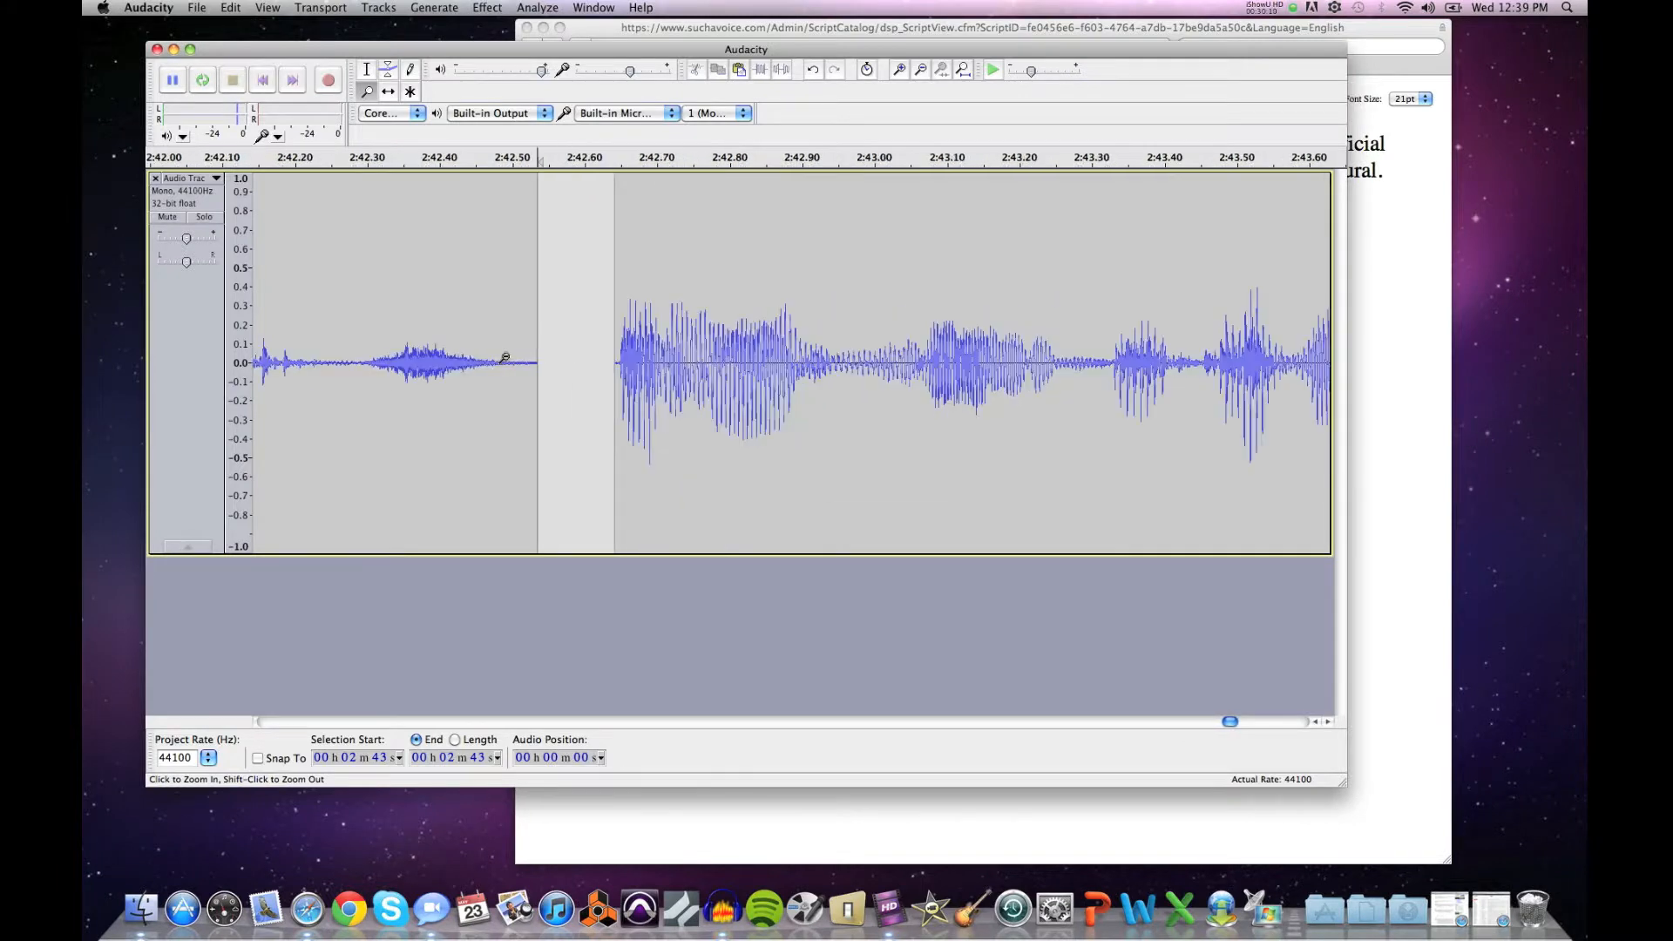
{"action": "left_click", "coordinate": [505, 358], "text": "shift"}
{"action": "left_click", "coordinate": [389, 92]}
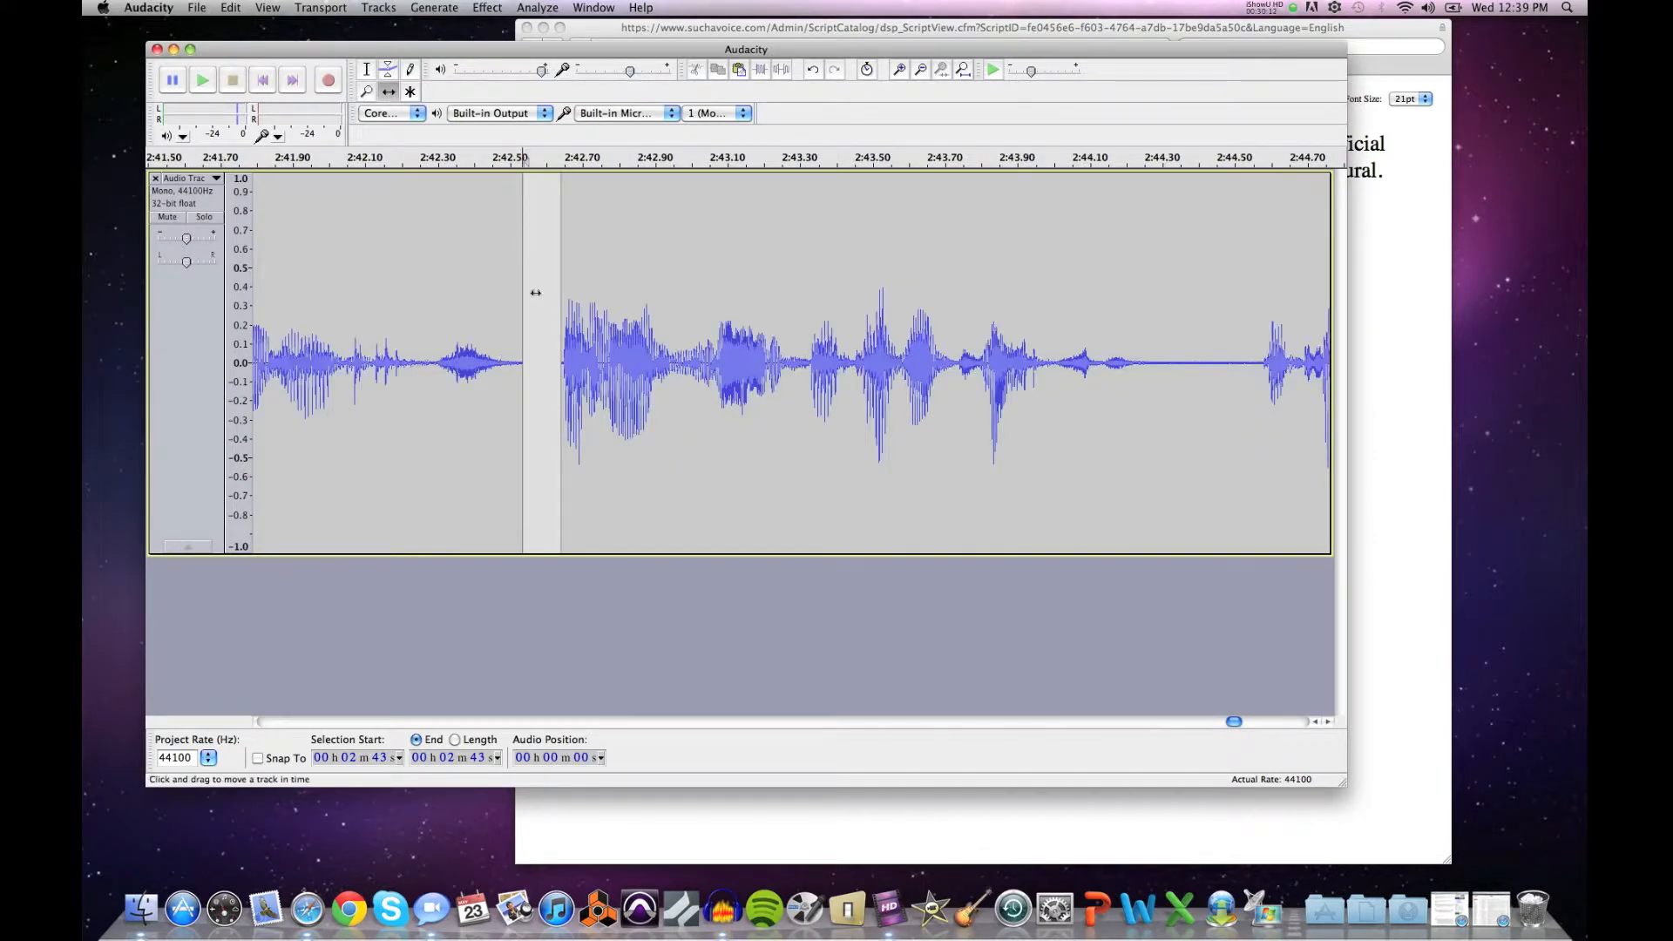
{"action": "left_click", "coordinate": [366, 90]}
{"action": "left_click", "coordinate": [377, 237], "text": "shift"}
{"action": "left_click", "coordinate": [376, 237], "text": "shift"}
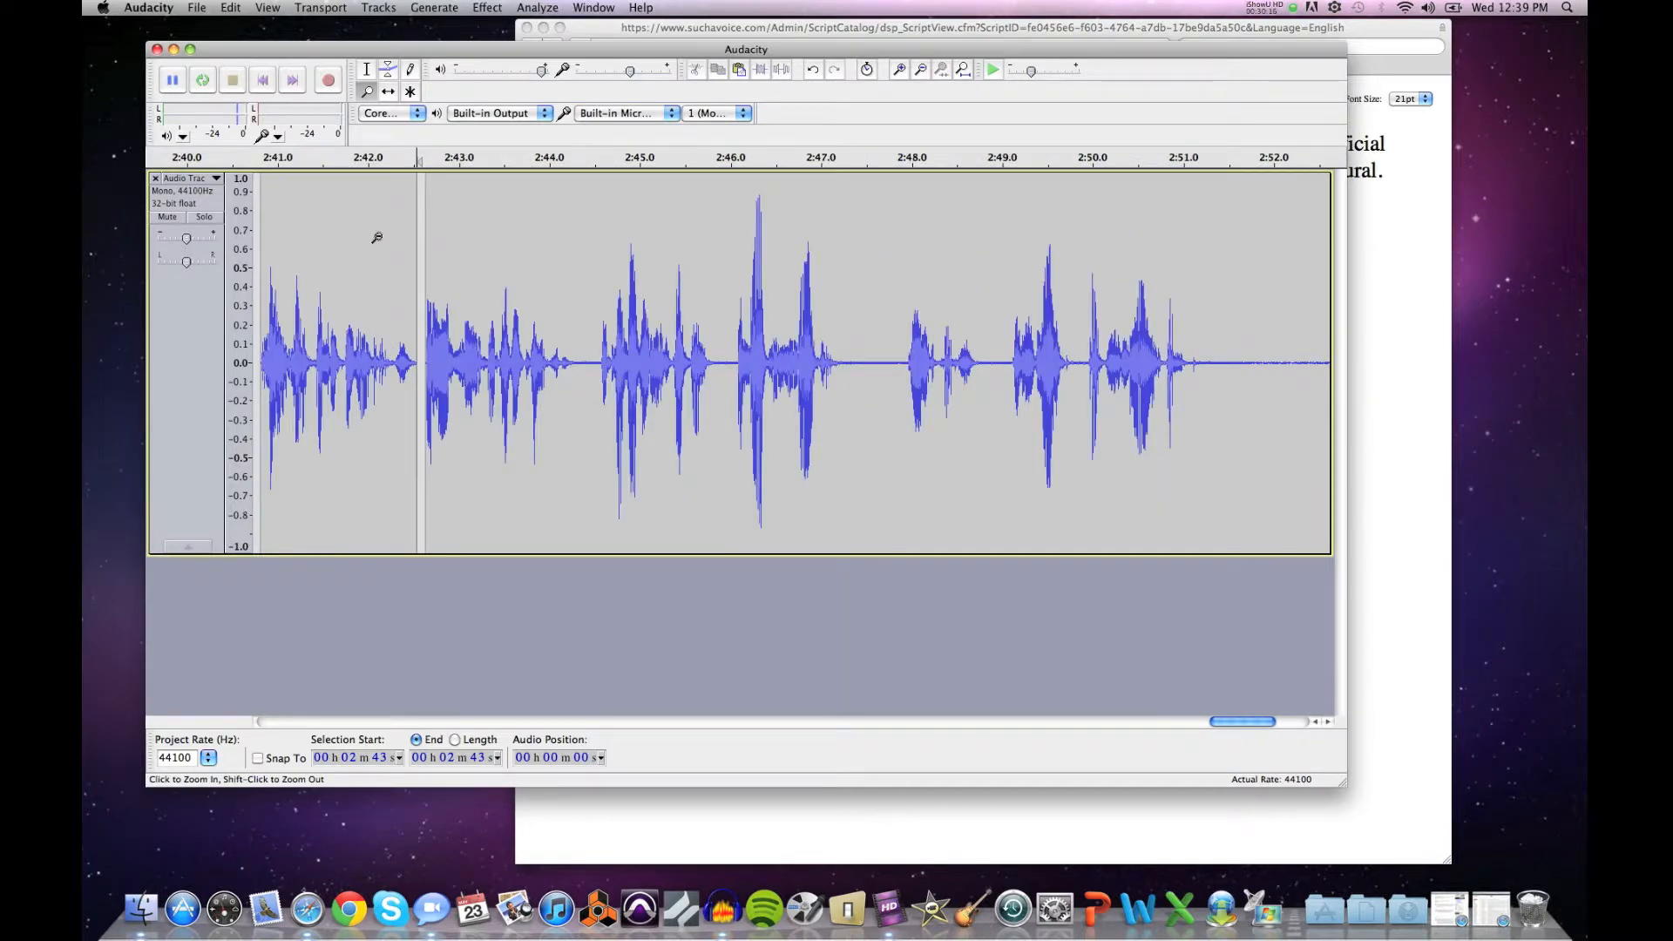
{"action": "left_click", "coordinate": [376, 237], "text": "shift"}
{"action": "left_click", "coordinate": [366, 69]}
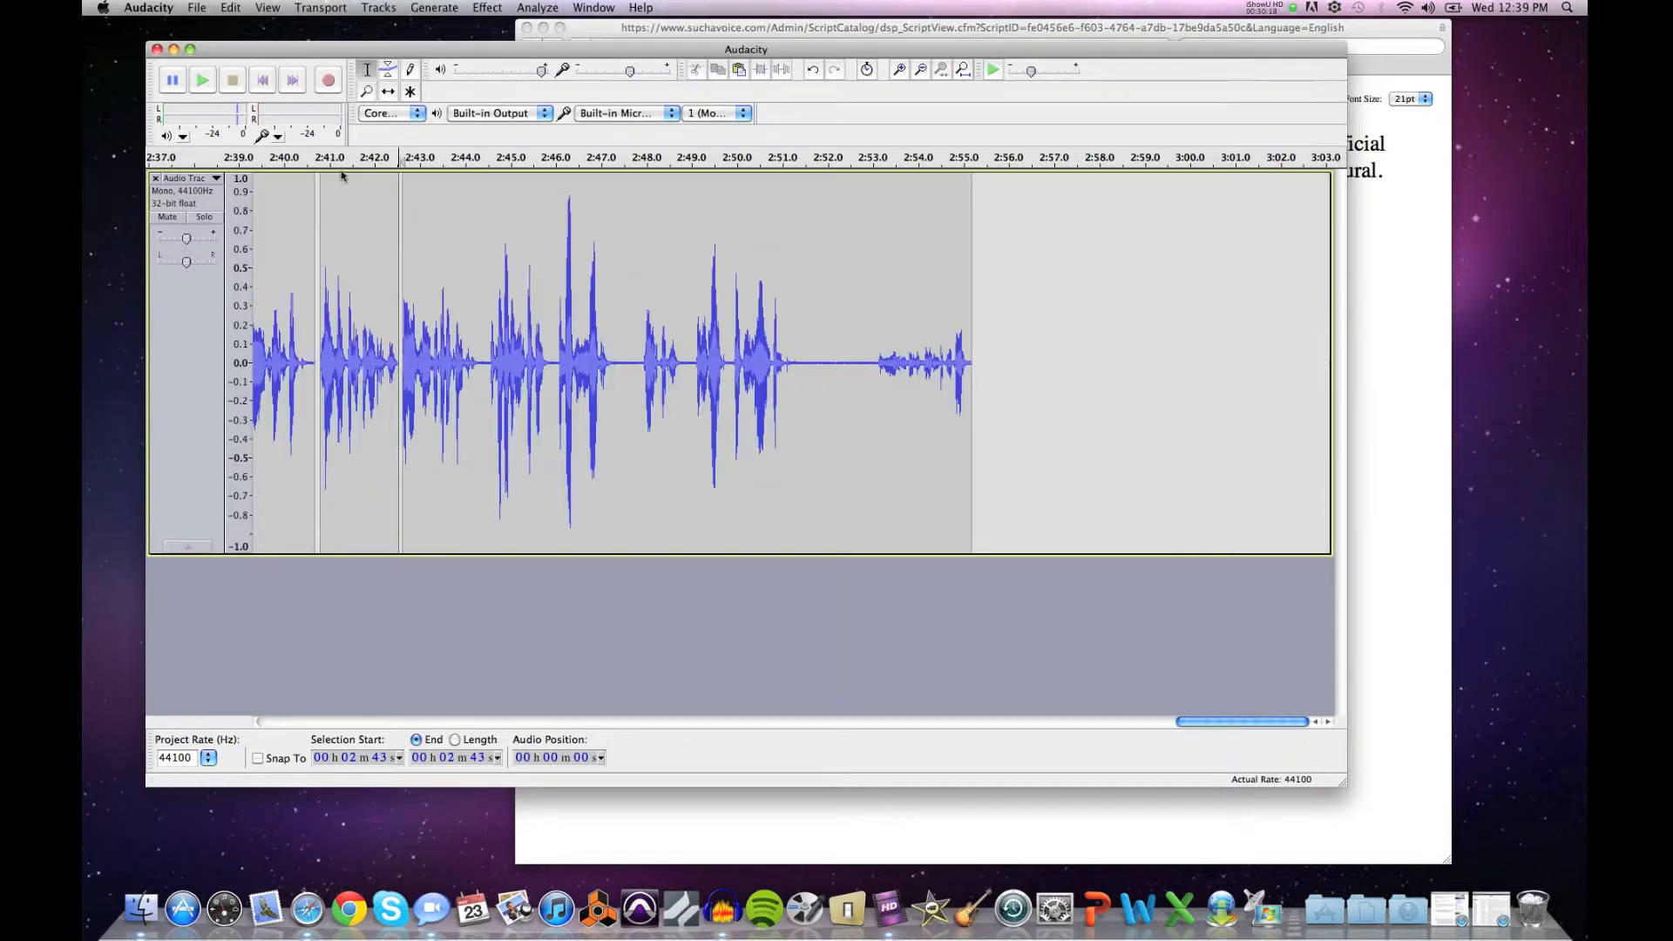
{"action": "left_click", "coordinate": [300, 227]}
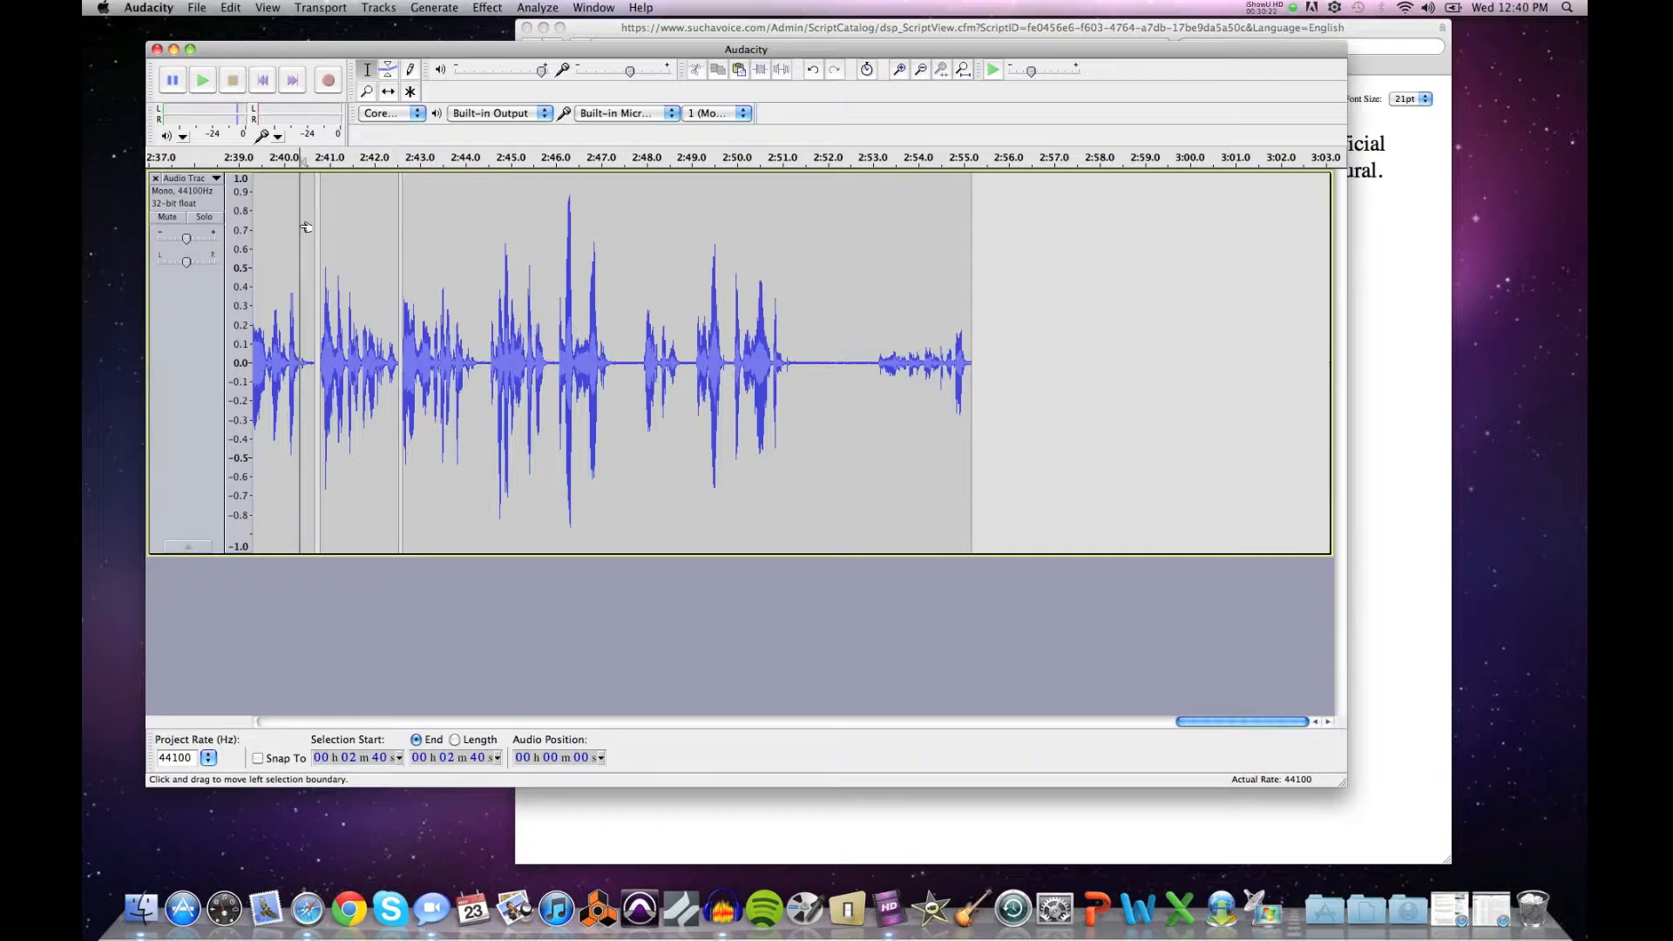
{"action": "key", "text": "space"}
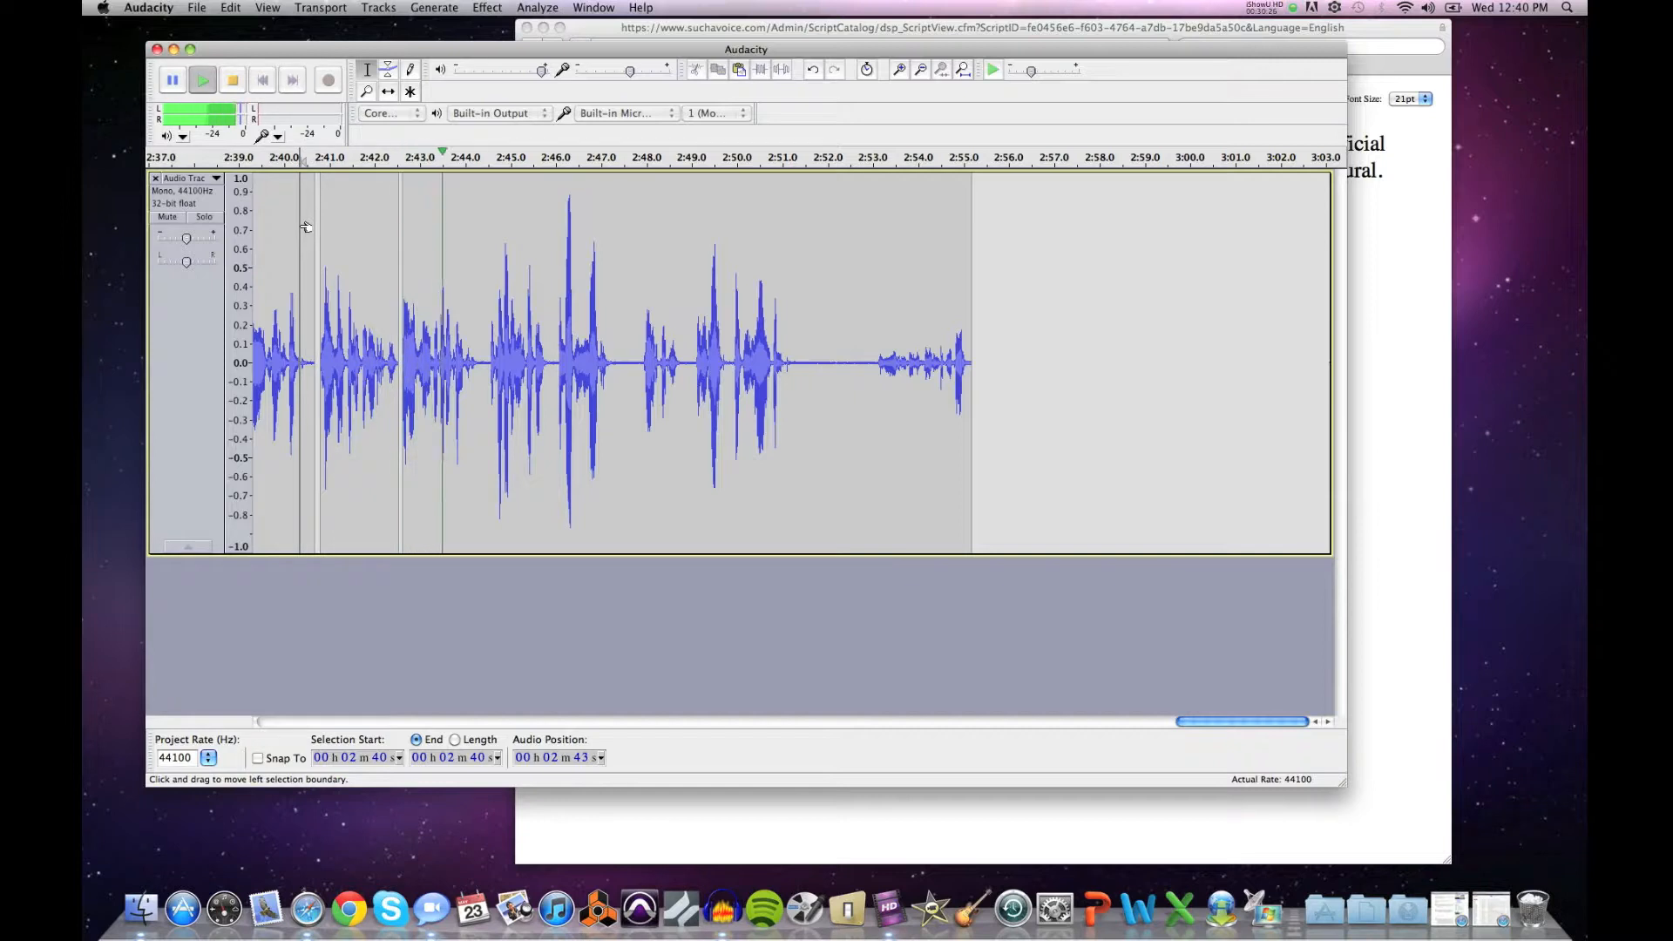
{"action": "key", "text": "space"}
{"action": "left_click", "coordinate": [321, 271]}
{"action": "key", "text": "space"}
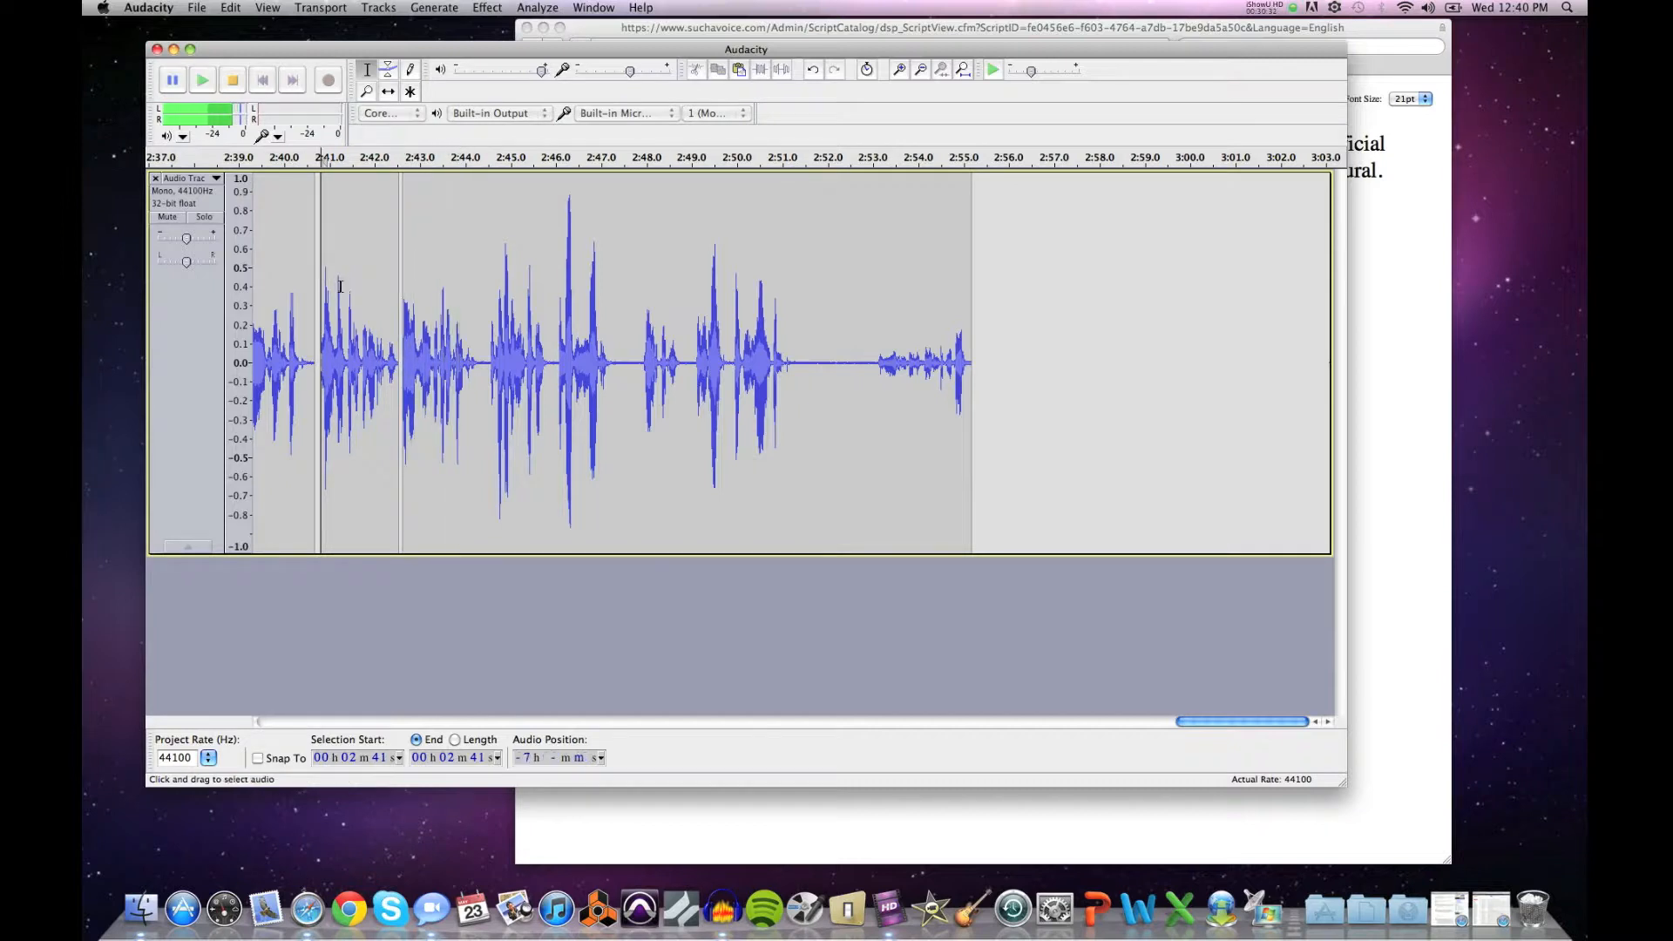
{"action": "key", "text": "space"}
Step: Select the two phrases between 2:41 and 2:44, and play back from about 2:43 into the following phrase
{"action": "left_click_drag", "start_coordinate": [481, 312], "coordinate": [321, 310]}
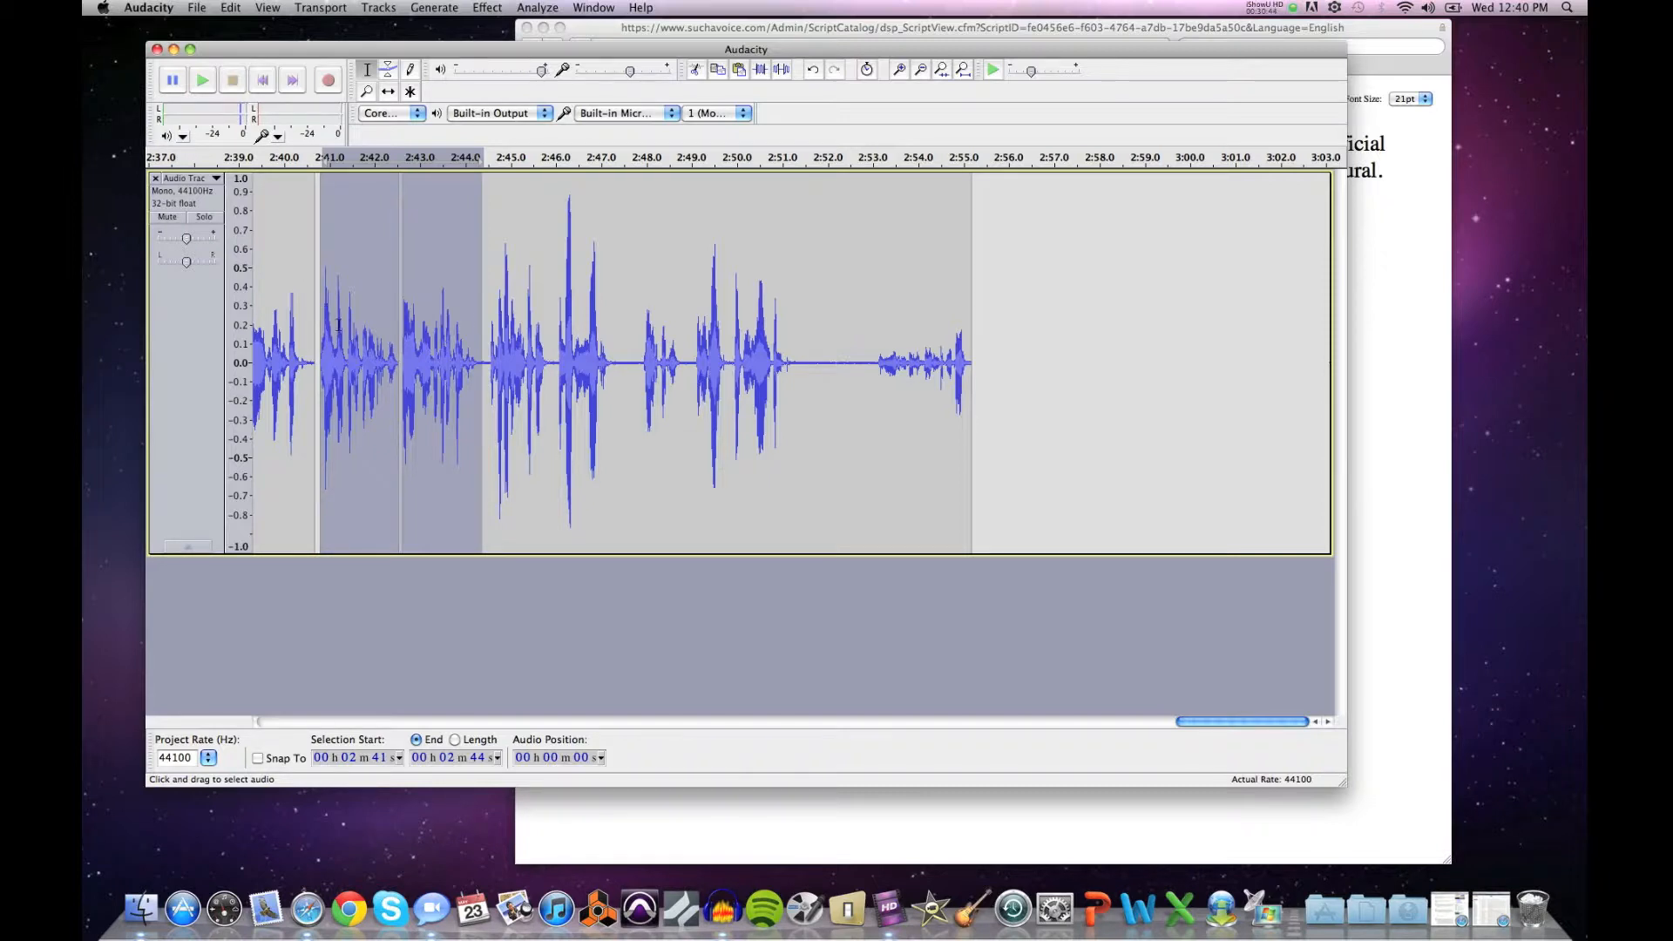
{"action": "left_click", "coordinate": [467, 264]}
{"action": "left_click", "coordinate": [431, 269]}
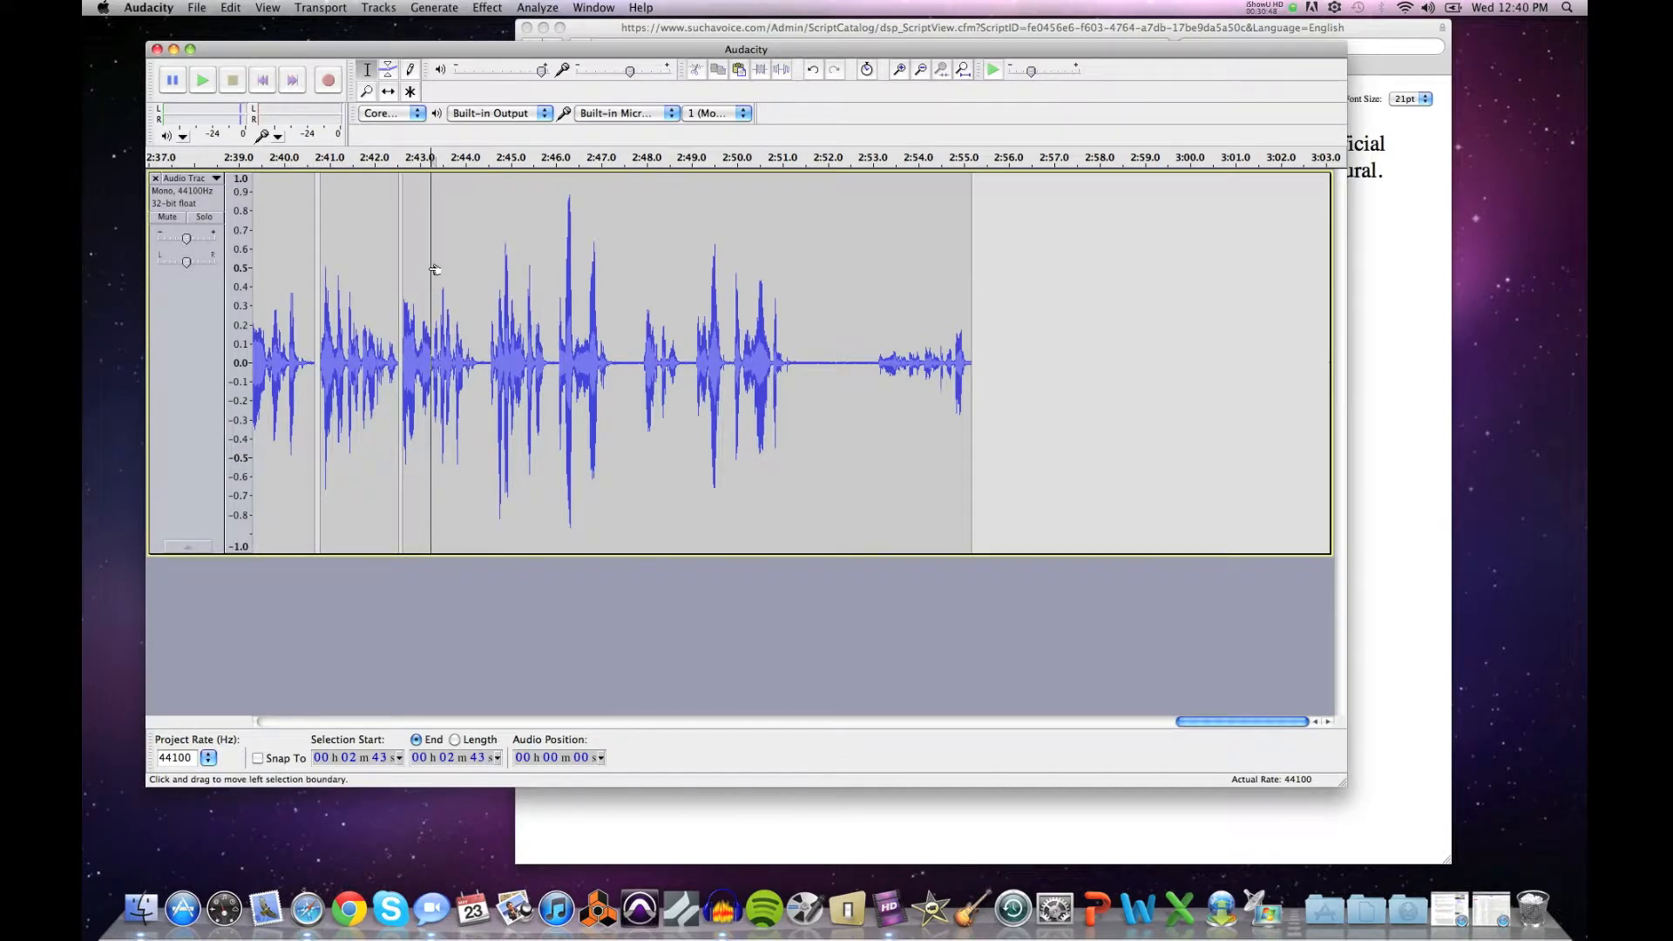
{"action": "key", "text": "space"}
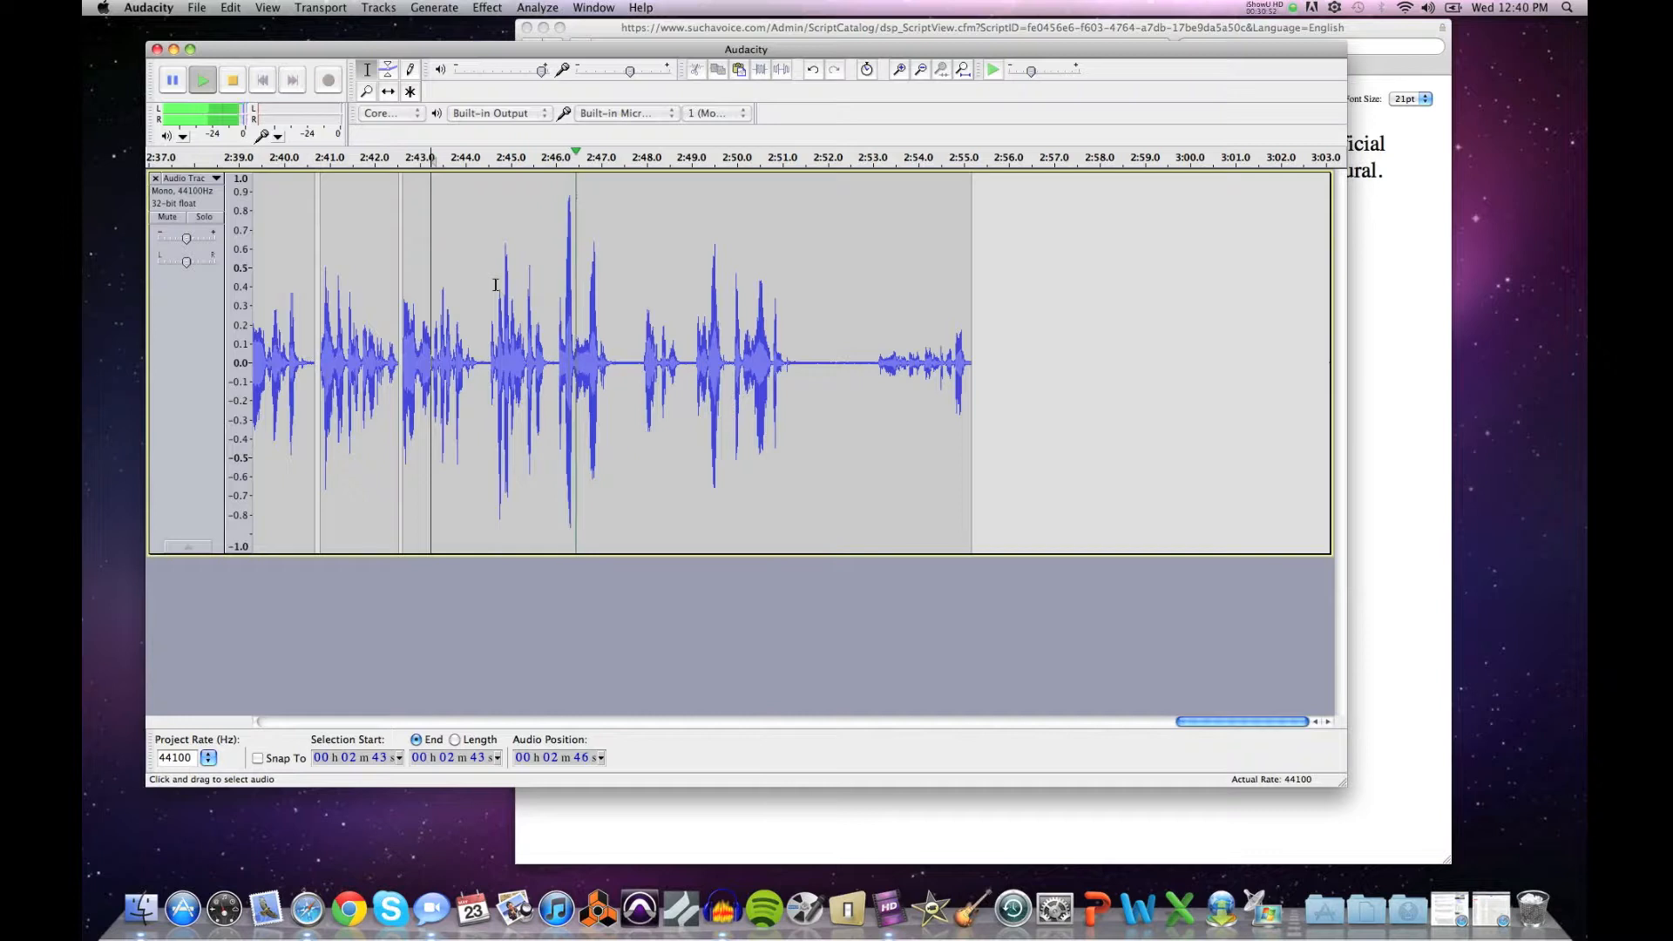
{"action": "key", "text": "space"}
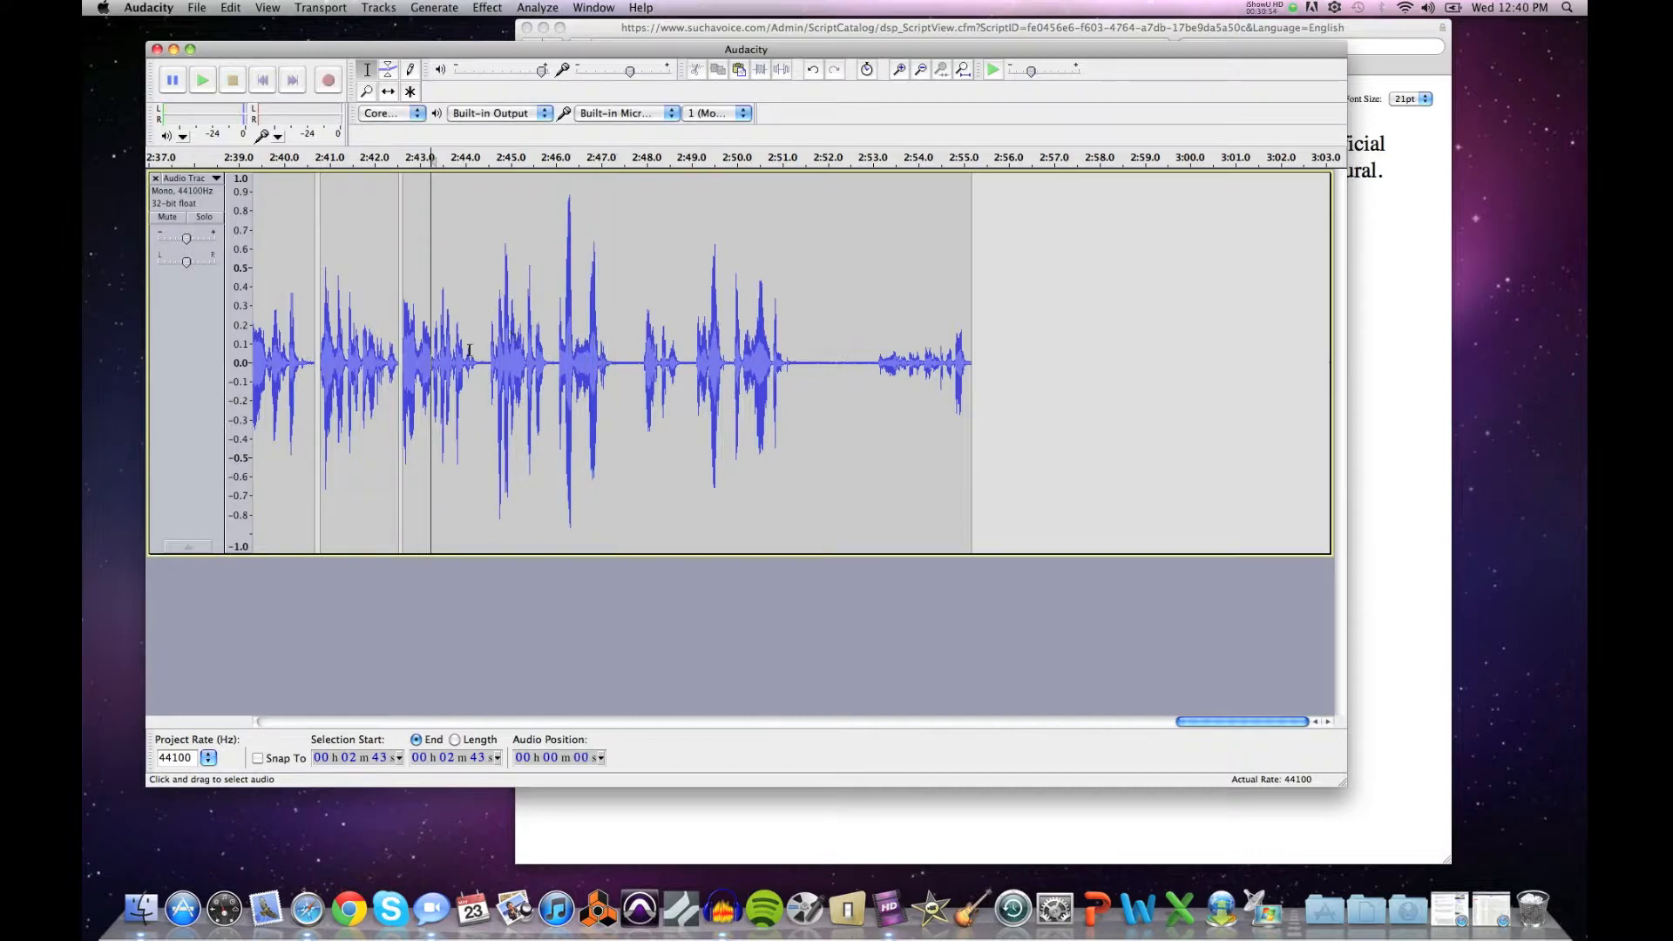
Step: Split the clip at both ends of the silence between the phrases, from about 2:44.37 to 2:44.51
{"action": "left_click_drag", "start_coordinate": [484, 351], "coordinate": [315, 355]}
{"action": "left_click", "coordinate": [484, 349]}
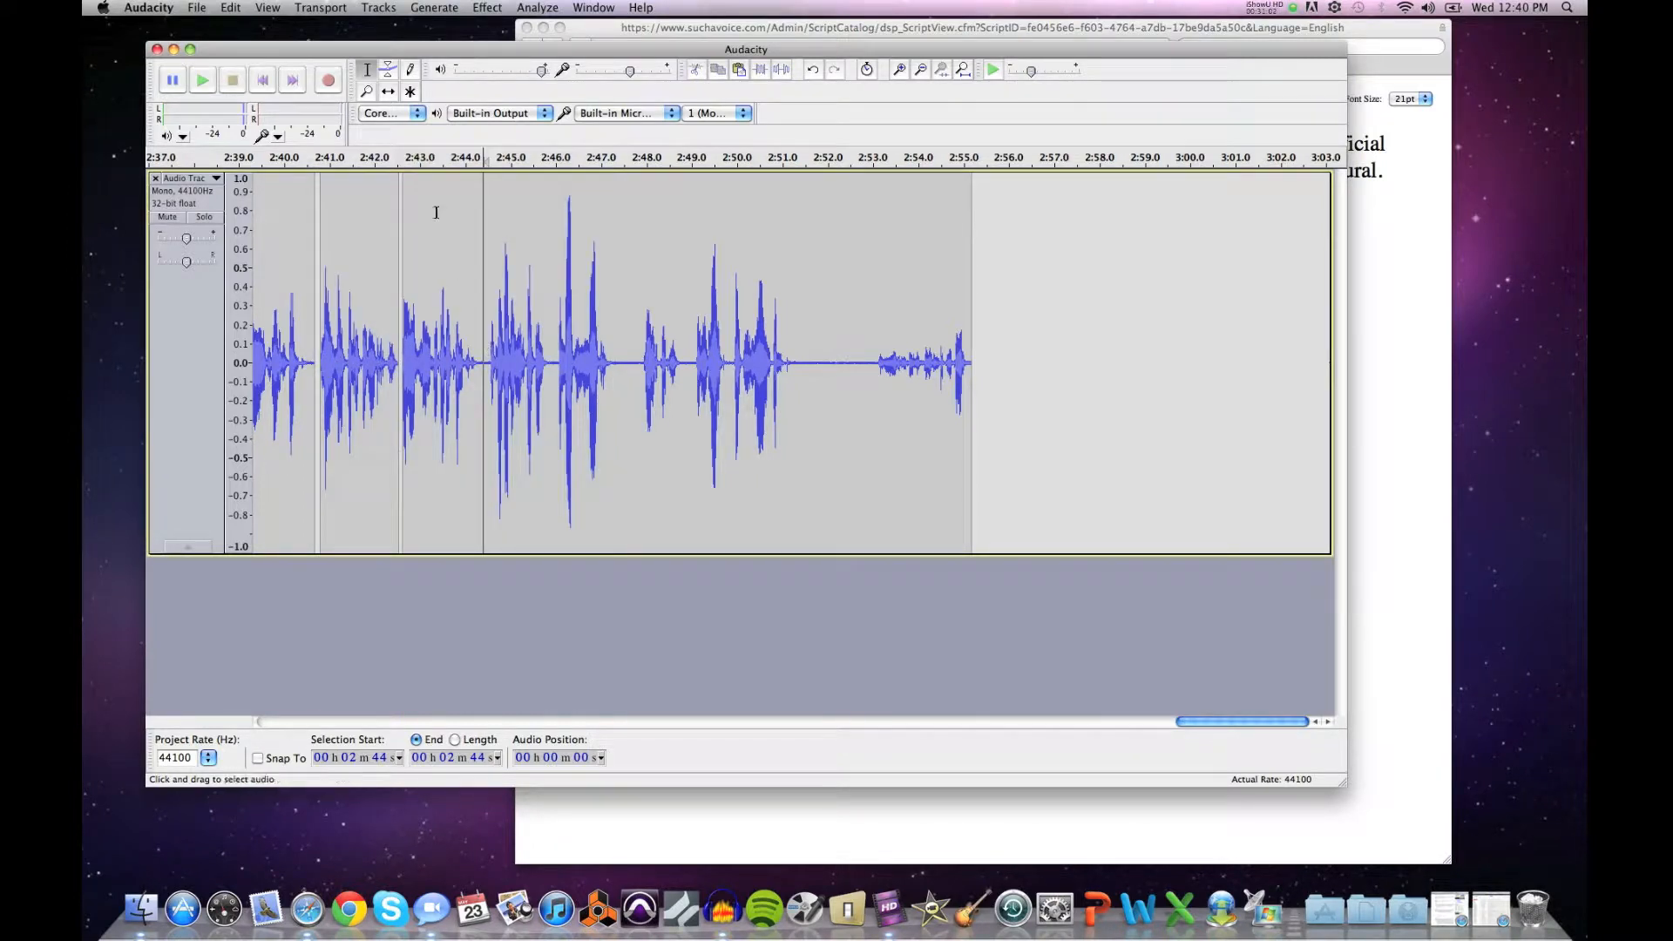
{"action": "left_click", "coordinate": [366, 90]}
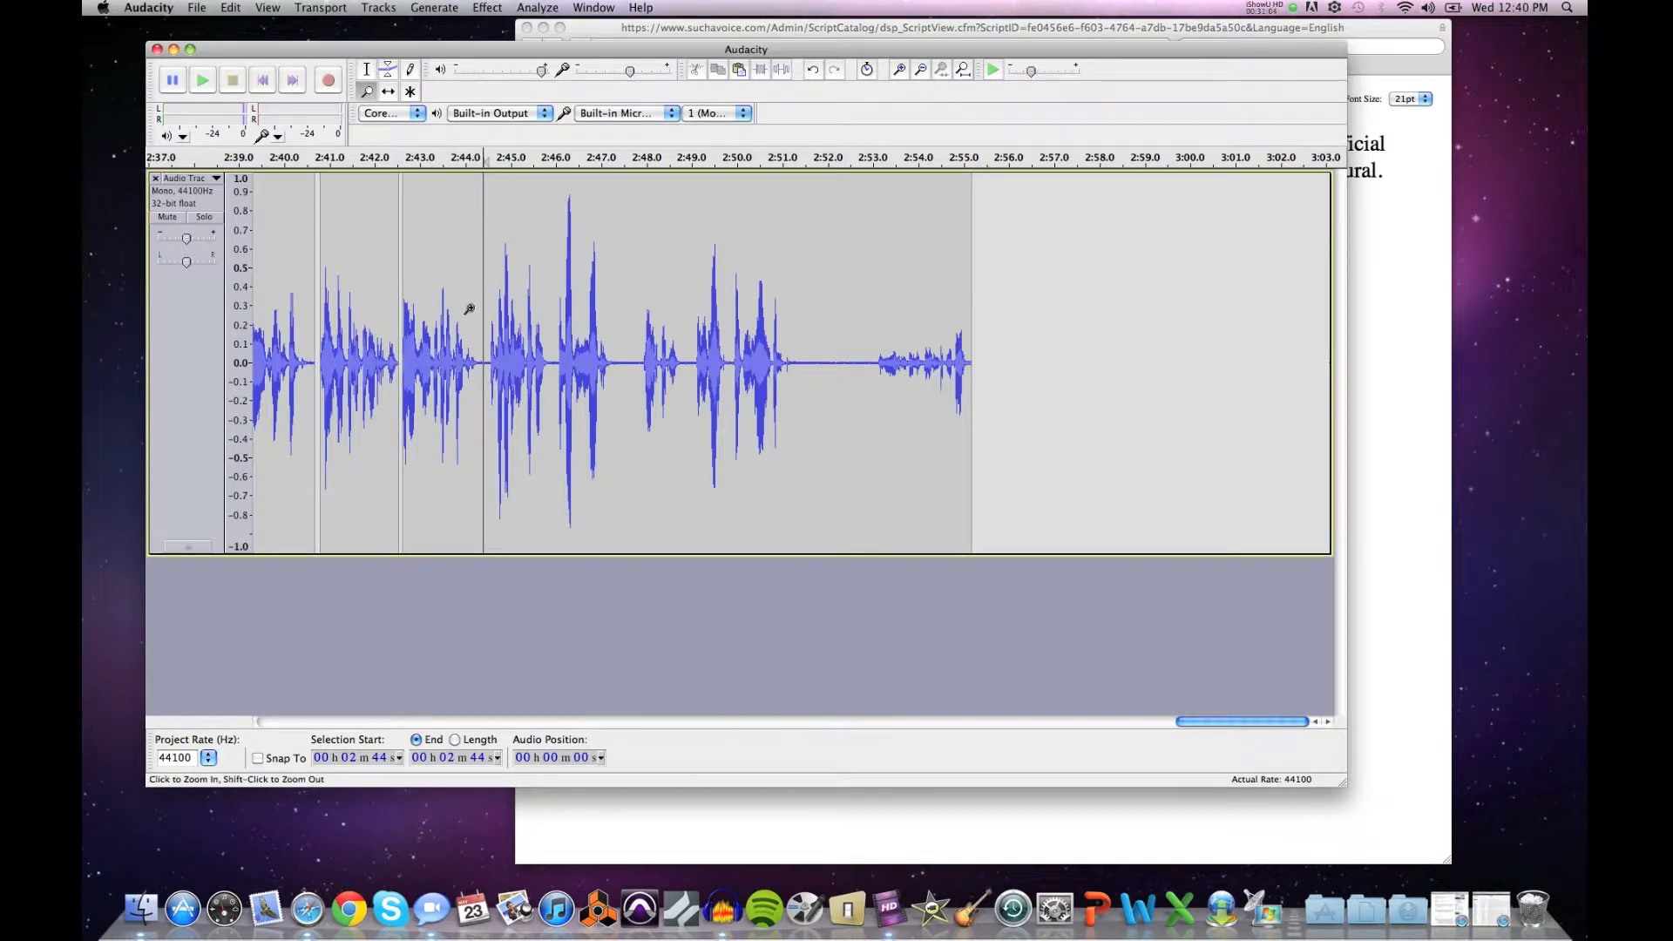
{"action": "left_click", "coordinate": [479, 340]}
{"action": "left_click", "coordinate": [366, 69]}
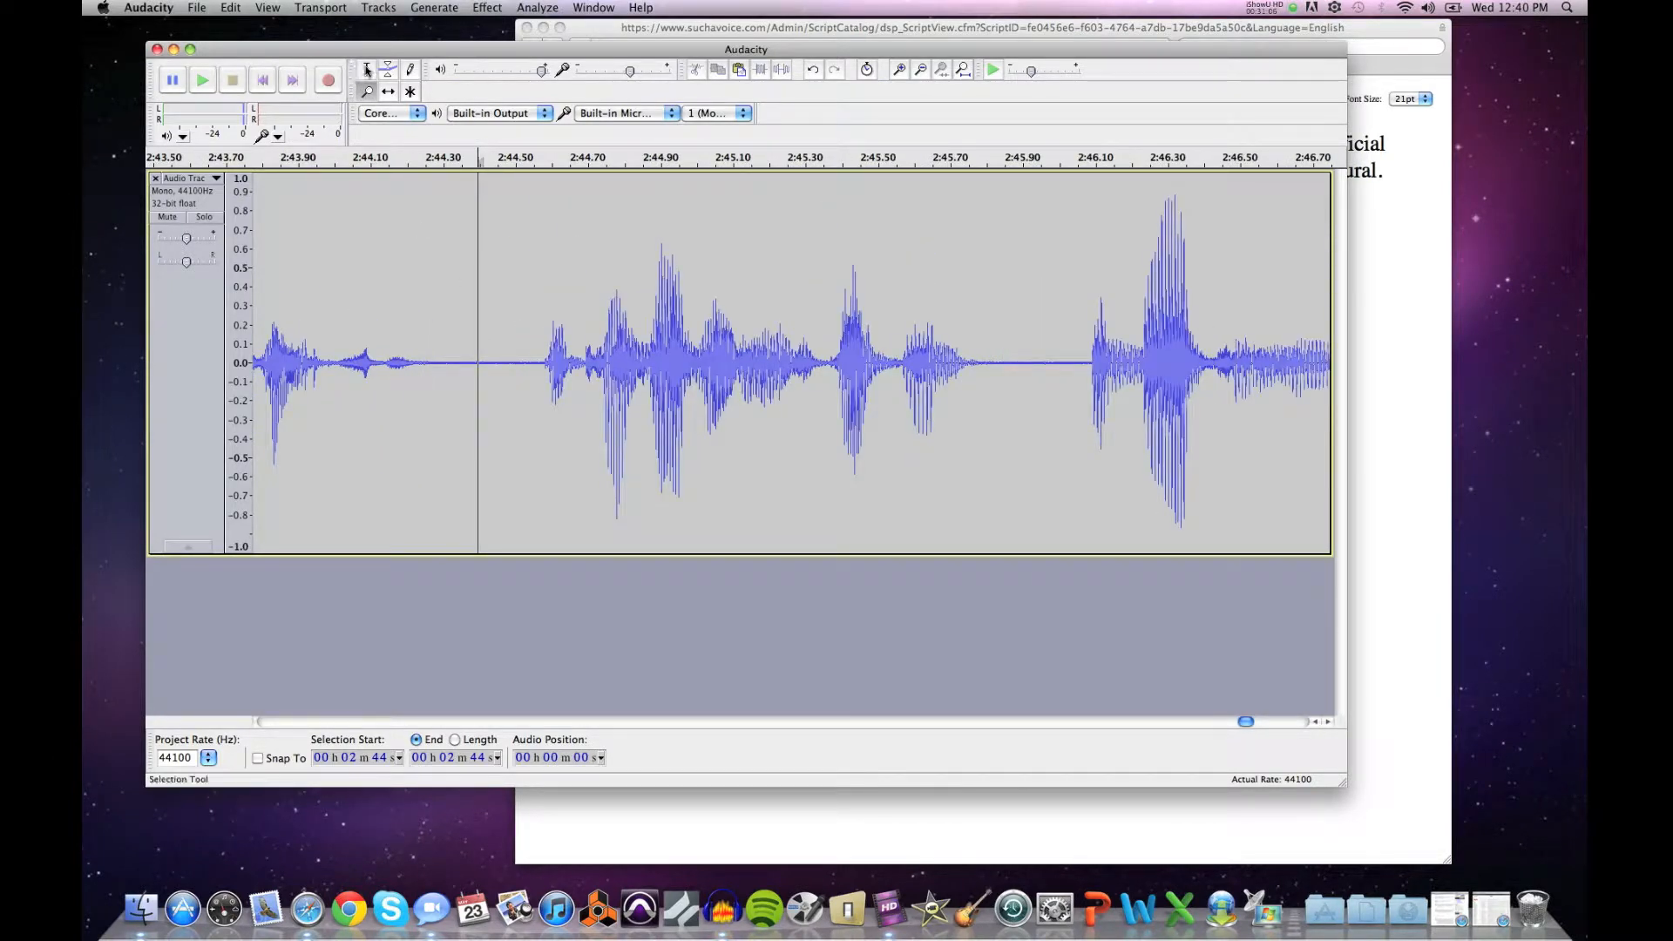
{"action": "left_click_drag", "start_coordinate": [471, 338], "coordinate": [519, 343]}
{"action": "key", "text": "space"}
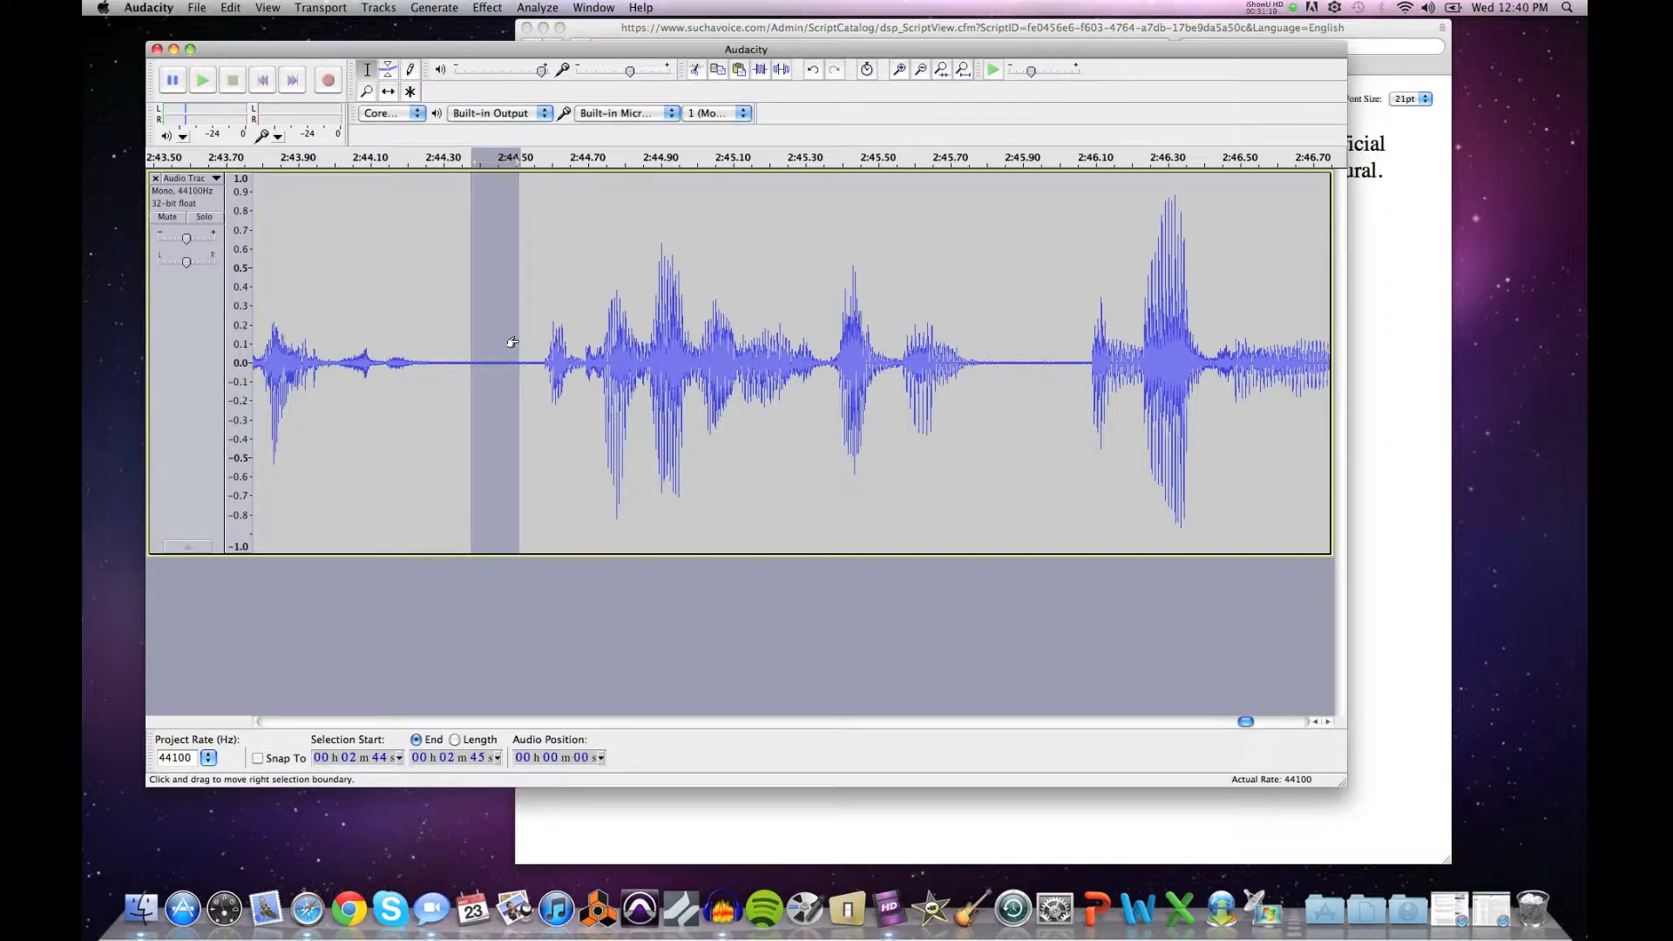
{"action": "left_click", "coordinate": [241, 10]}
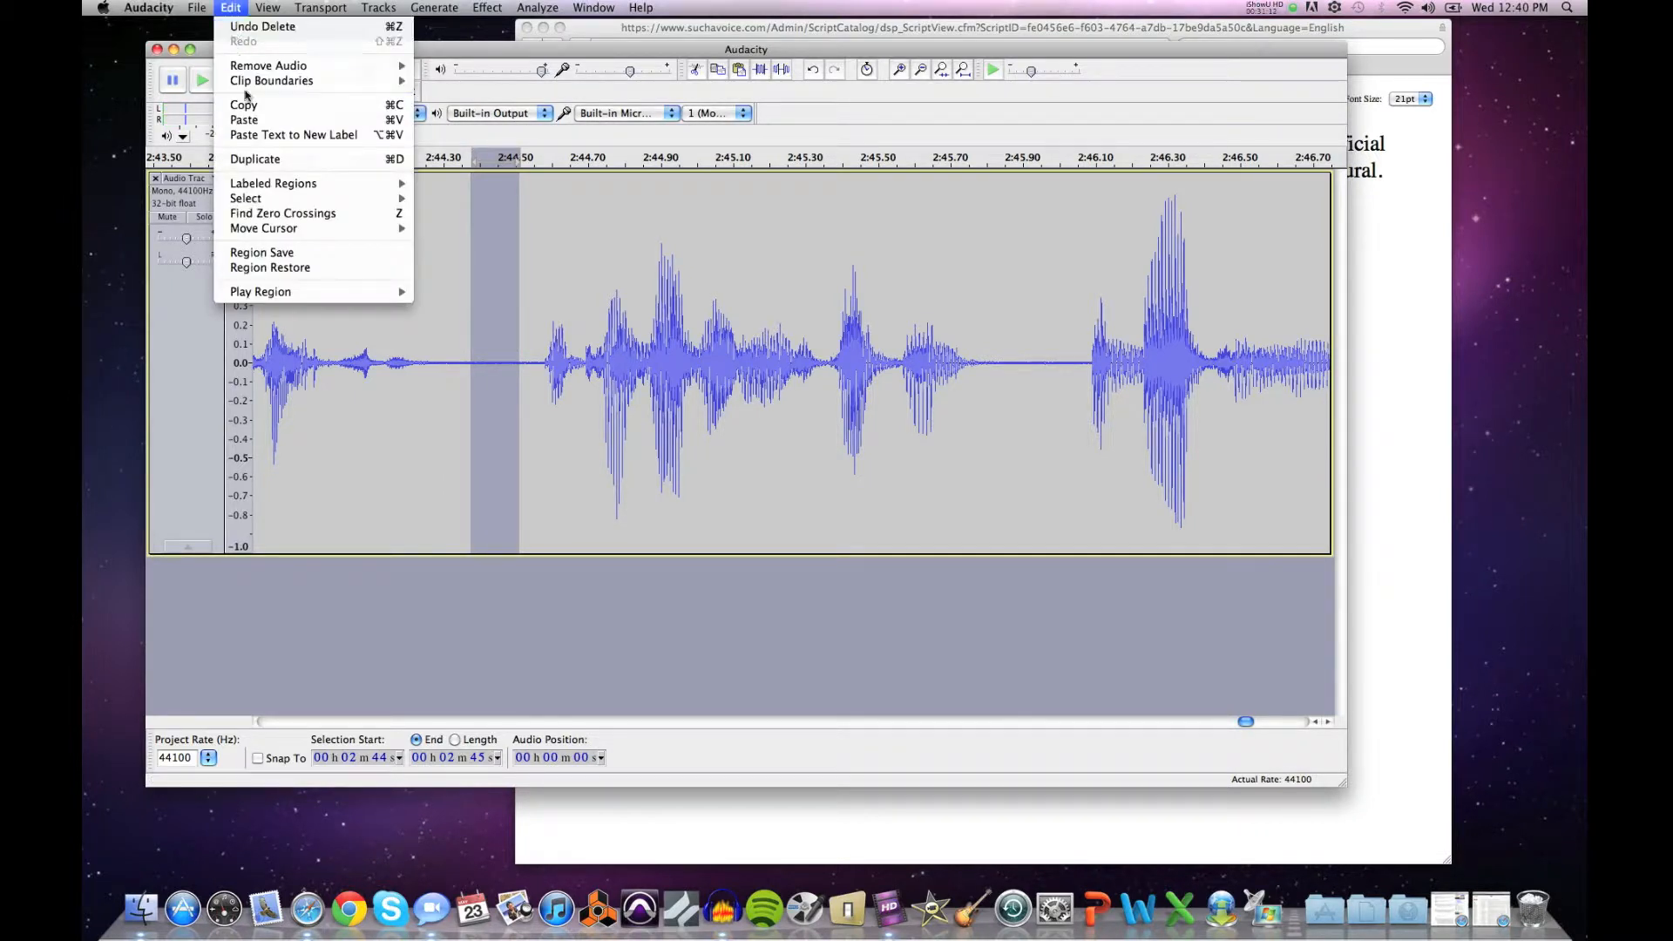
{"action": "left_click", "coordinate": [441, 80]}
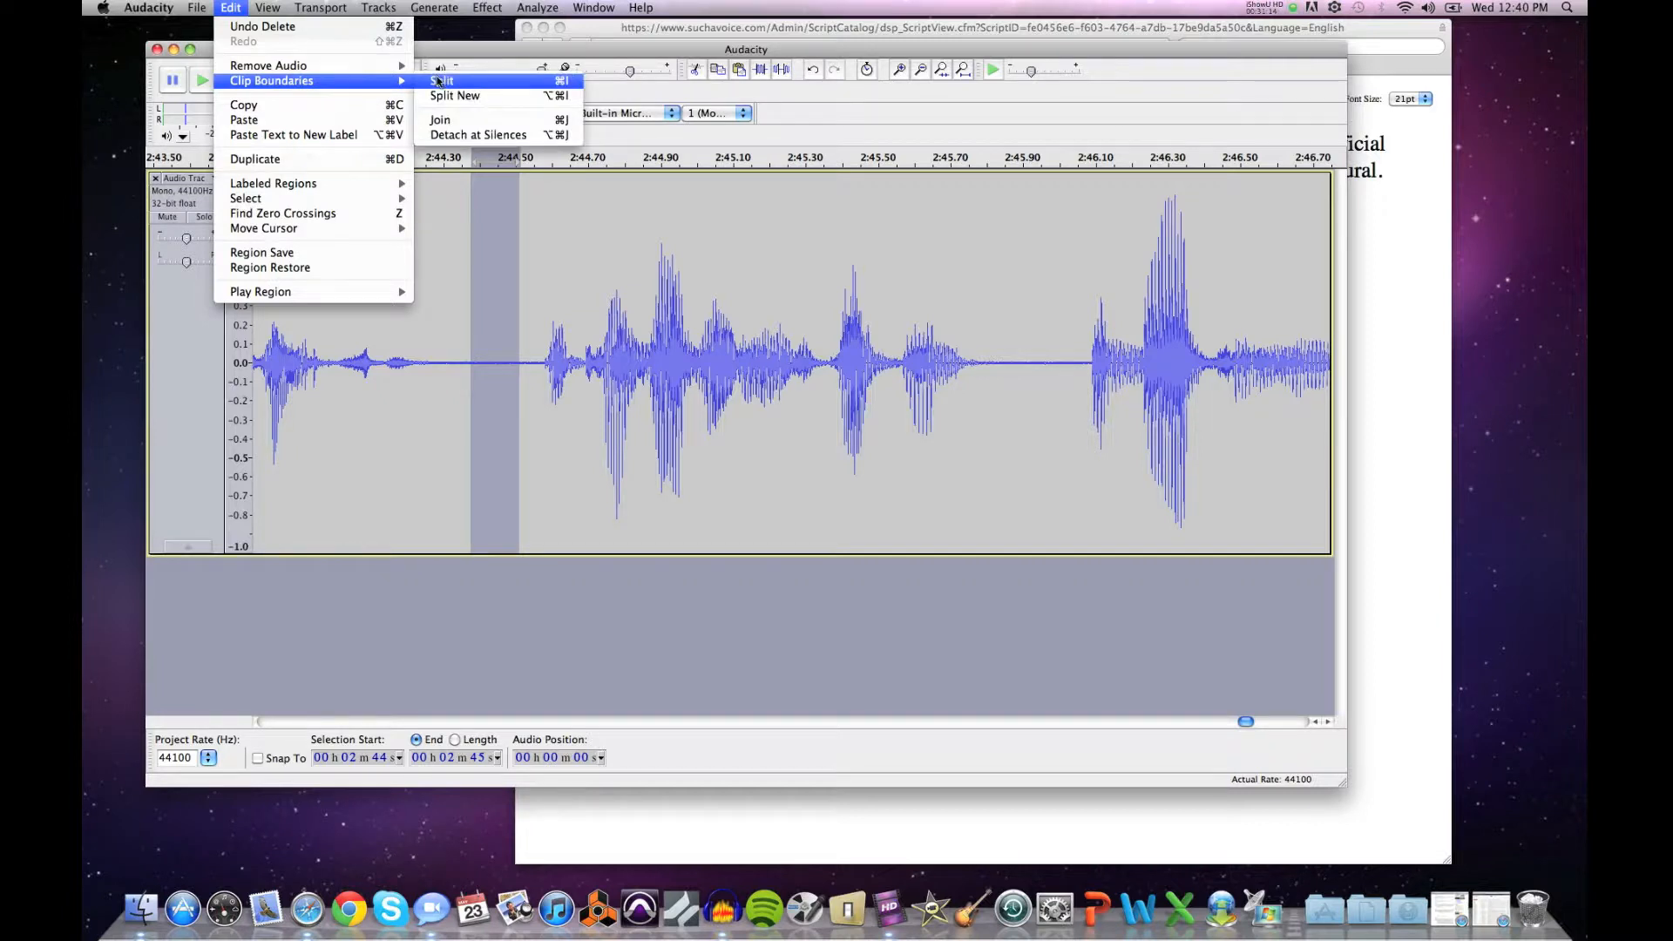
Step: Shift the clip after the split about 0.2 s later and delete the split-off silence
{"action": "left_click", "coordinate": [389, 90]}
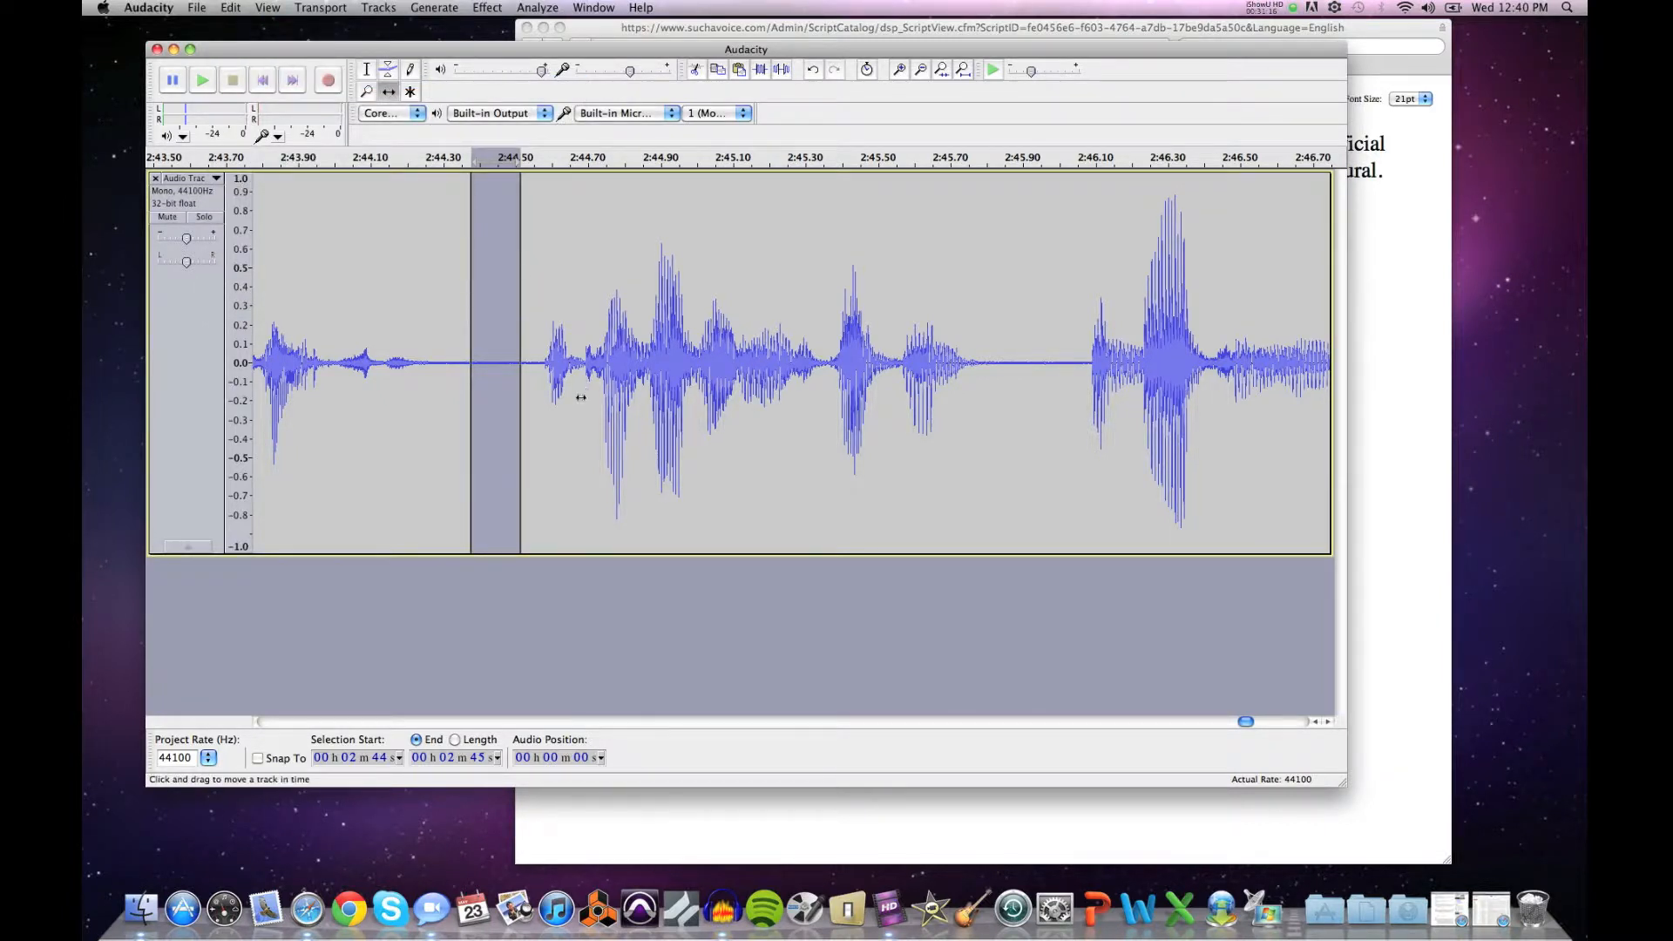
{"action": "left_click_drag", "start_coordinate": [582, 387], "coordinate": [653, 405]}
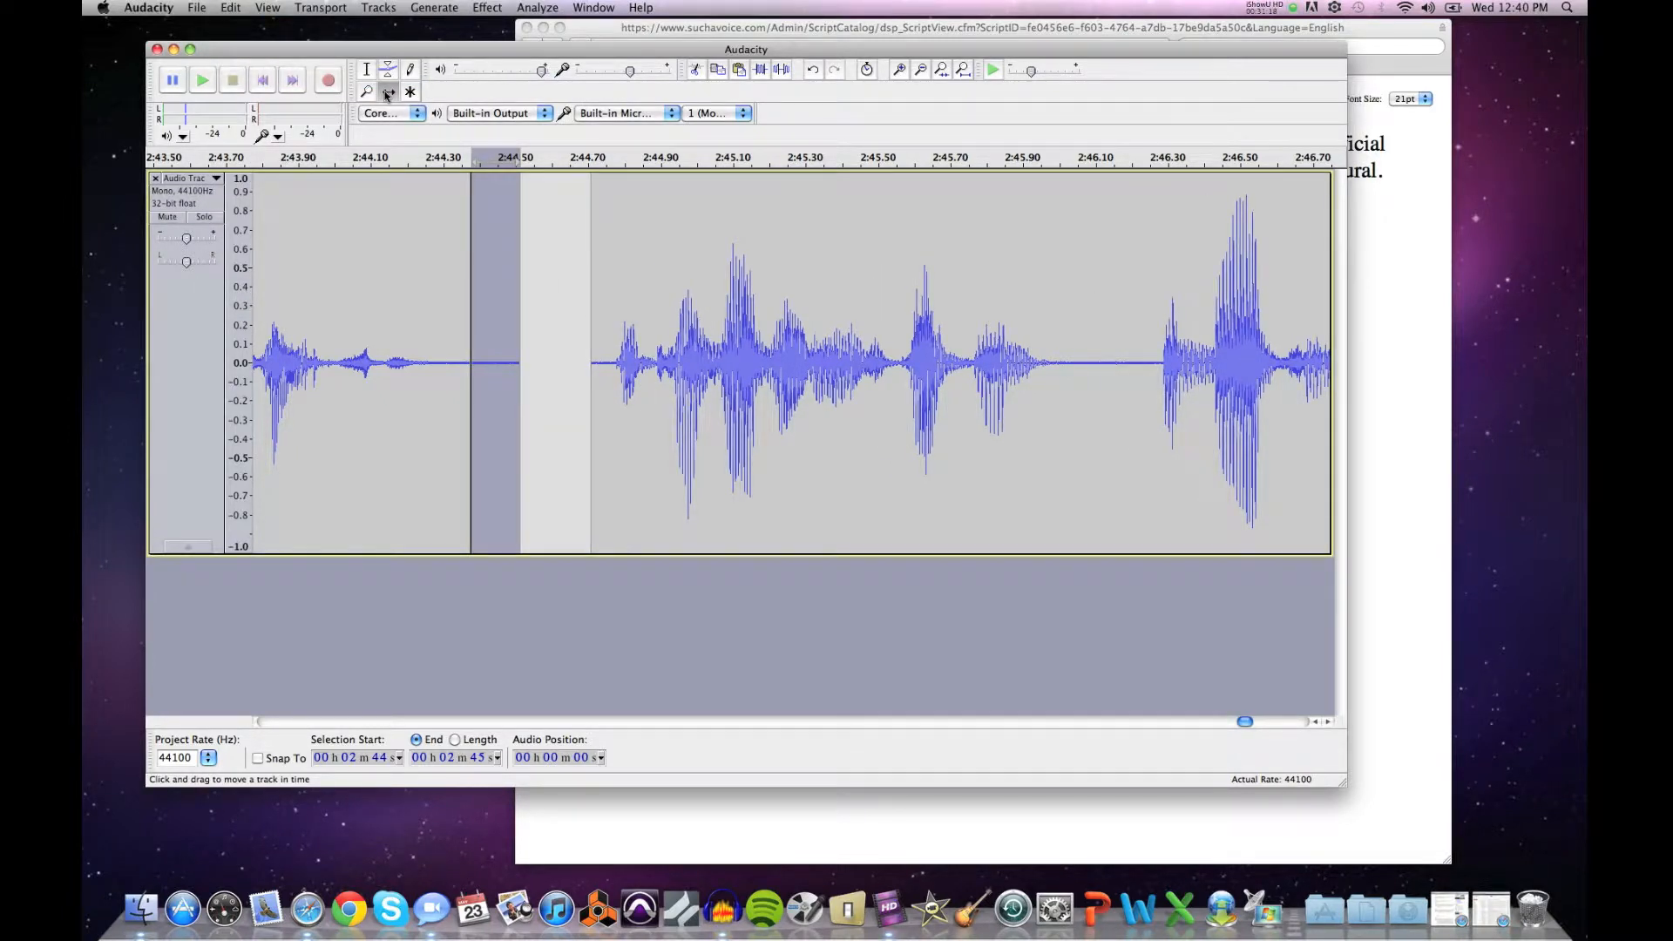
{"action": "key", "text": "Delete"}
Step: Delete the silence at the start of the clip after the gap, up to about 2:44.636, just before the speech
{"action": "left_click", "coordinate": [364, 70]}
{"action": "left_click", "coordinate": [568, 320]}
{"action": "left_click", "coordinate": [557, 319]}
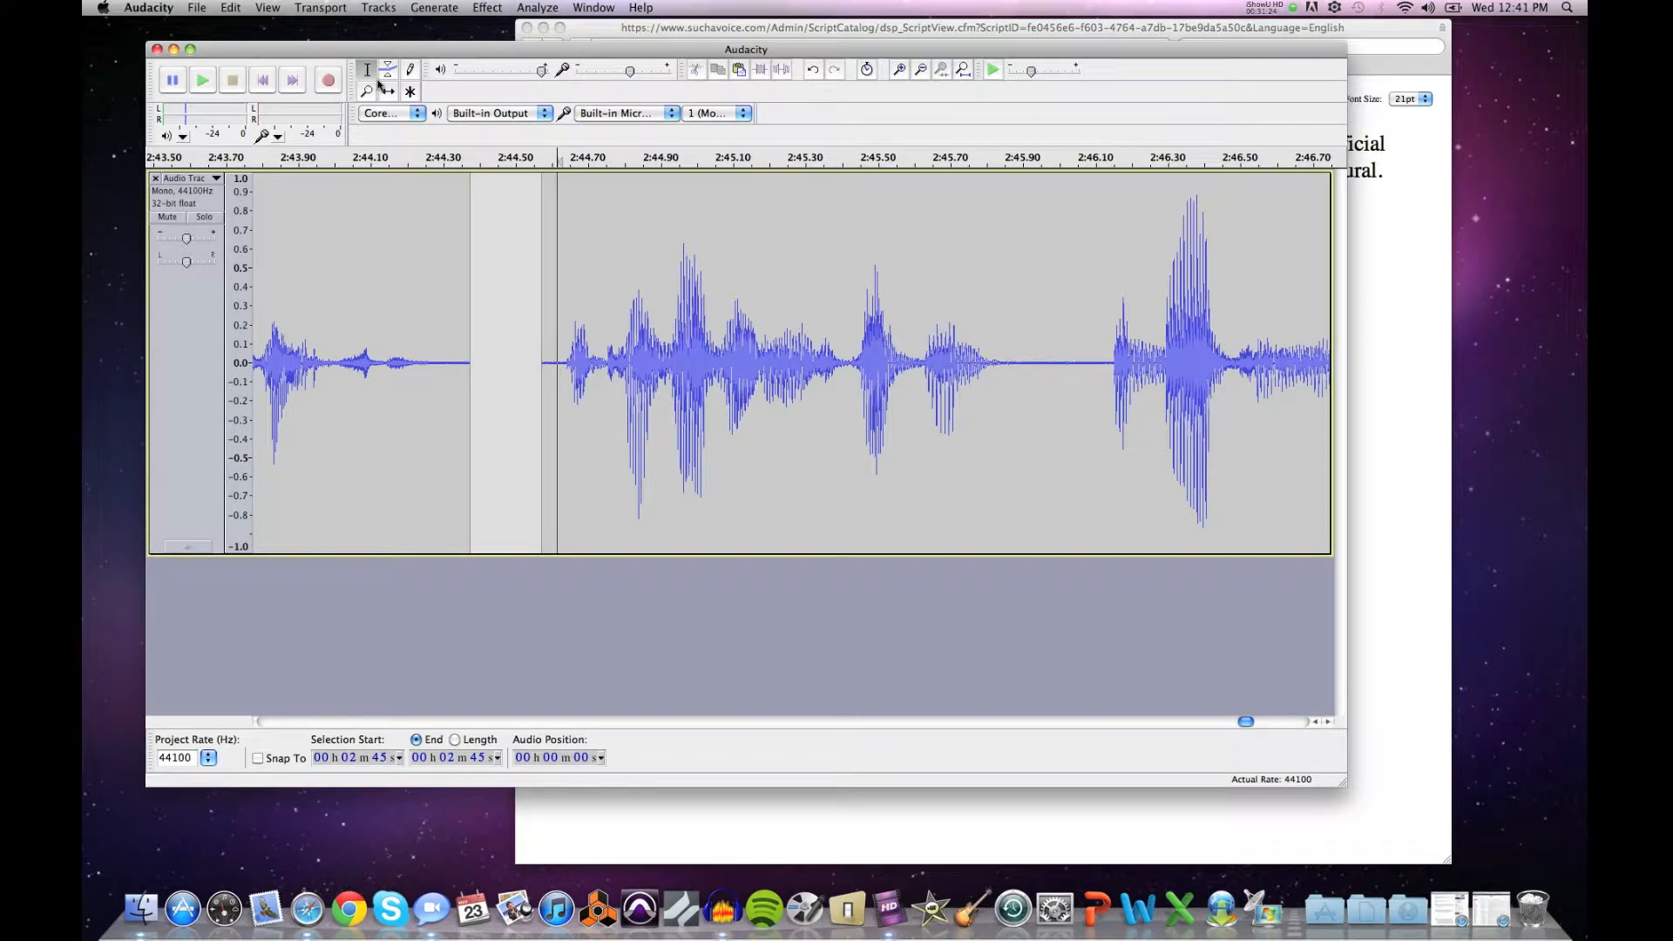
{"action": "left_click", "coordinate": [366, 90]}
{"action": "left_click", "coordinate": [551, 332]}
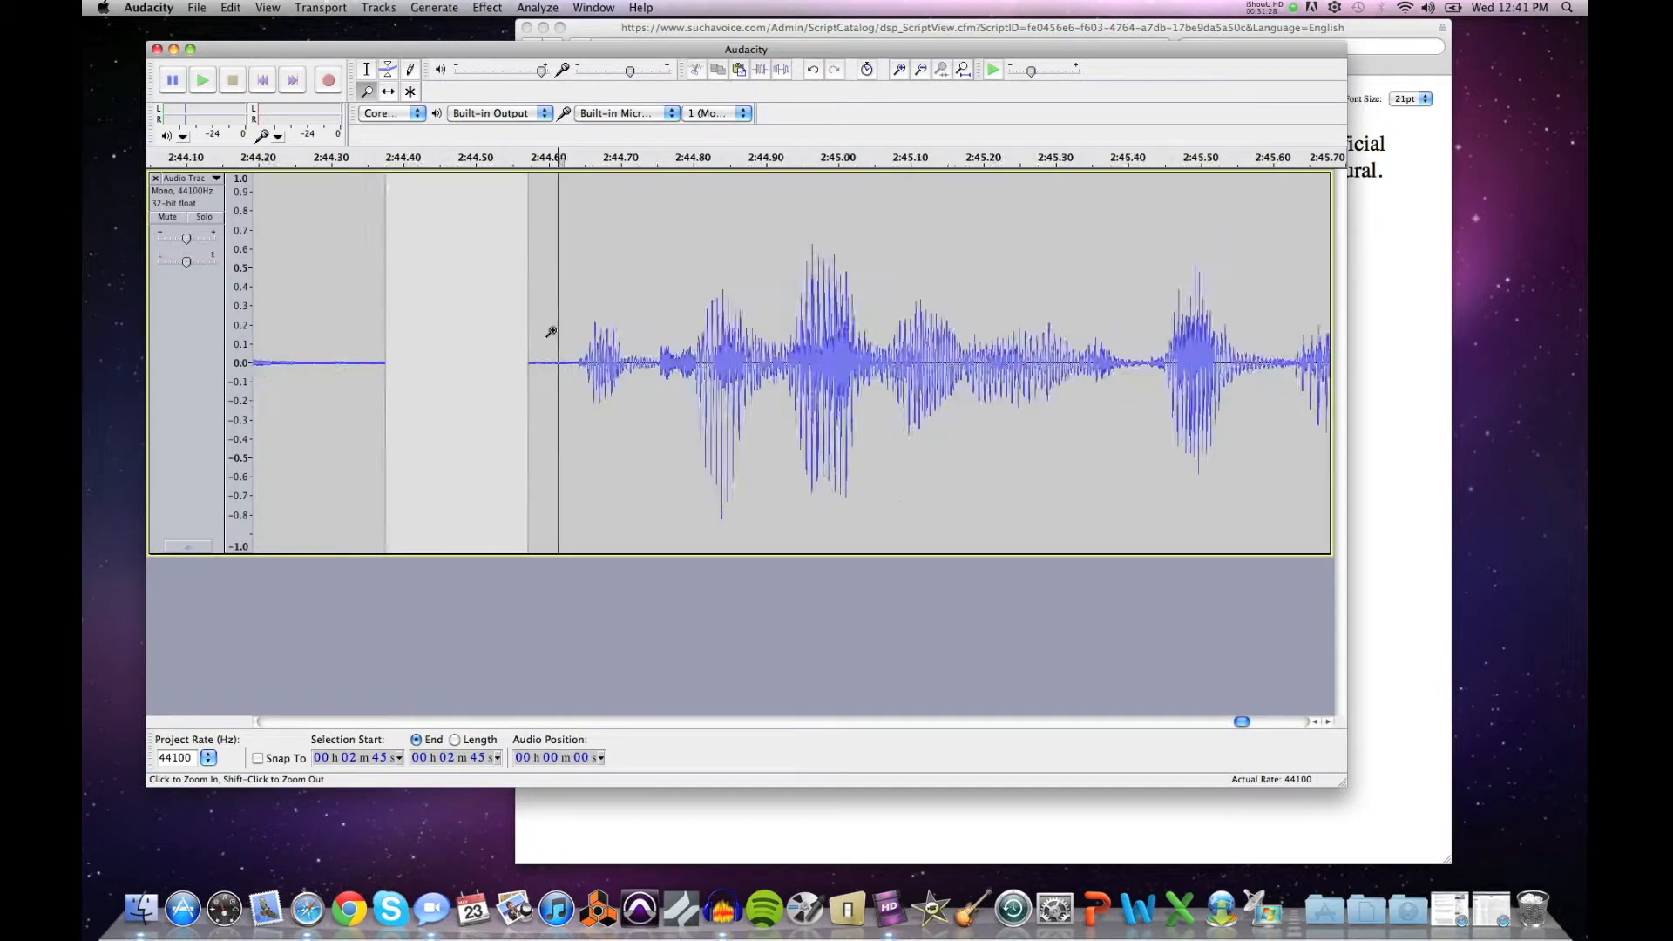
{"action": "left_click", "coordinate": [550, 332]}
{"action": "left_click", "coordinate": [551, 332]}
{"action": "left_click", "coordinate": [551, 332]}
{"action": "left_click", "coordinate": [550, 332]}
{"action": "key", "text": "F1"}
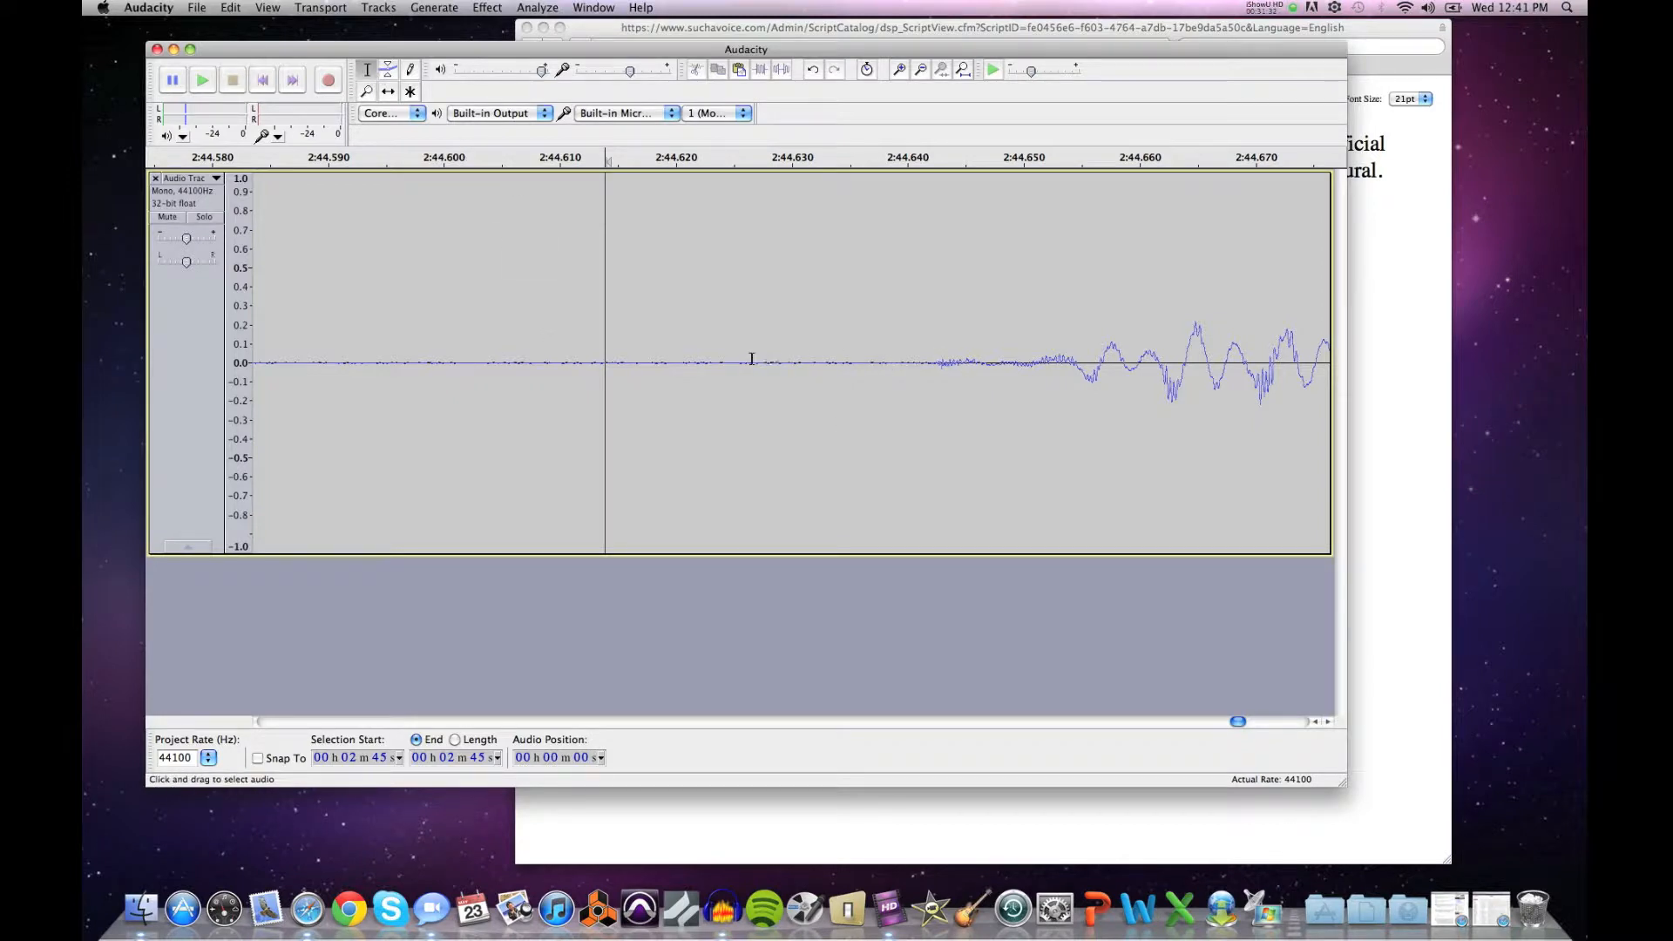
{"action": "left_click", "coordinate": [859, 363]}
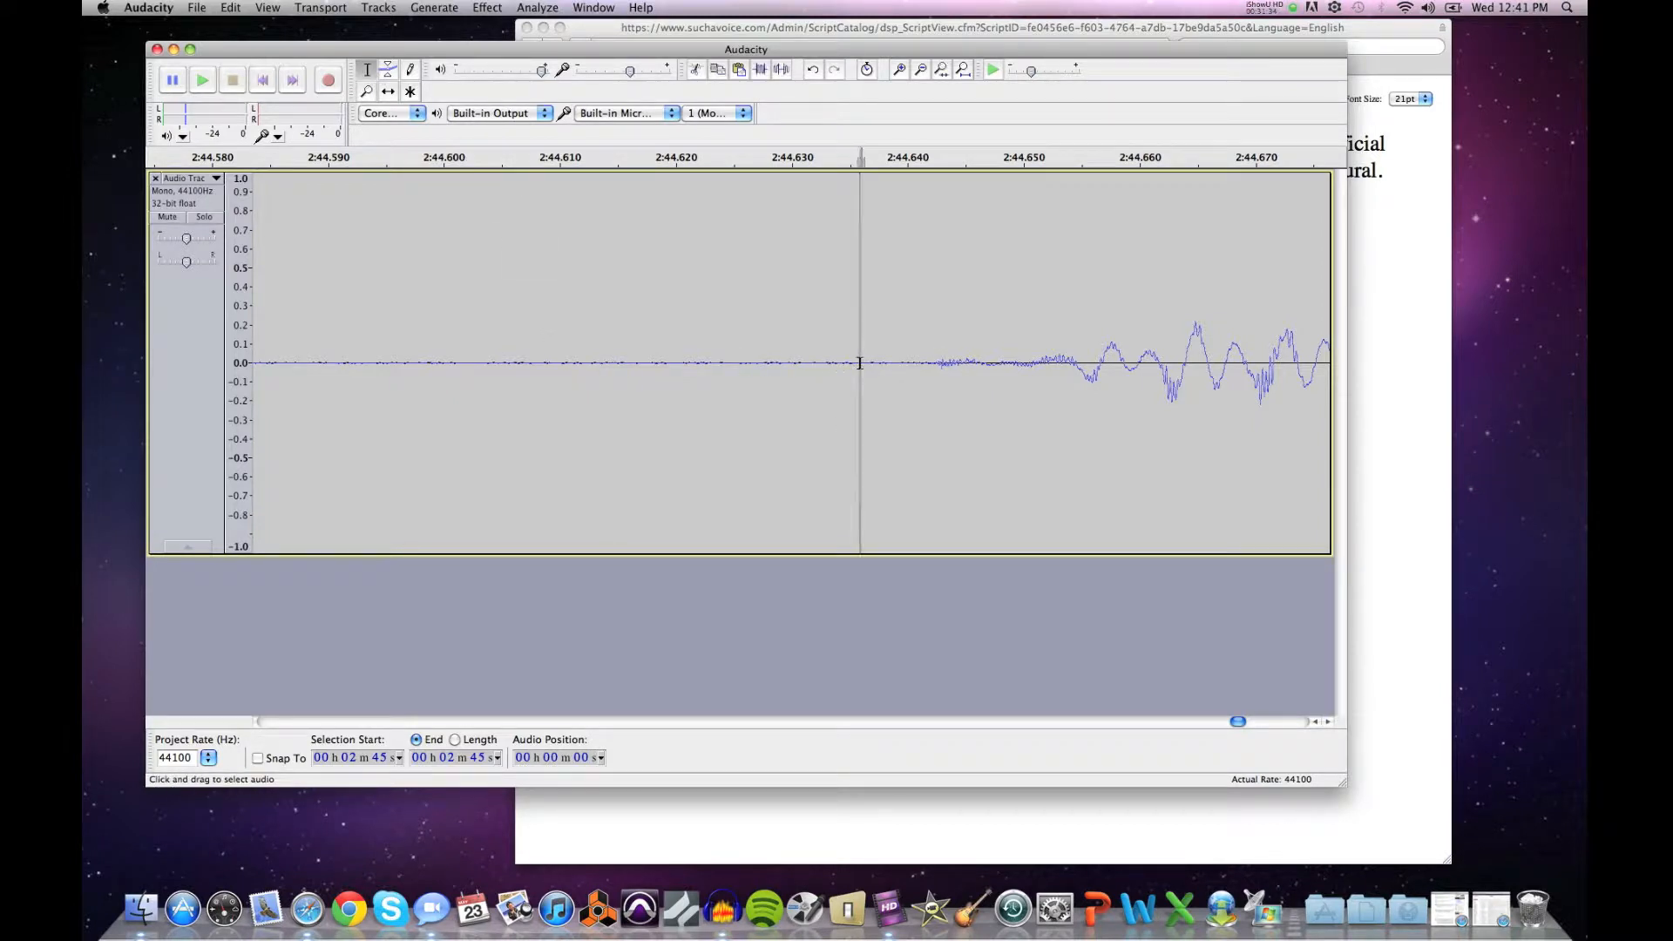
{"action": "left_click_drag", "start_coordinate": [861, 363], "coordinate": [332, 353]}
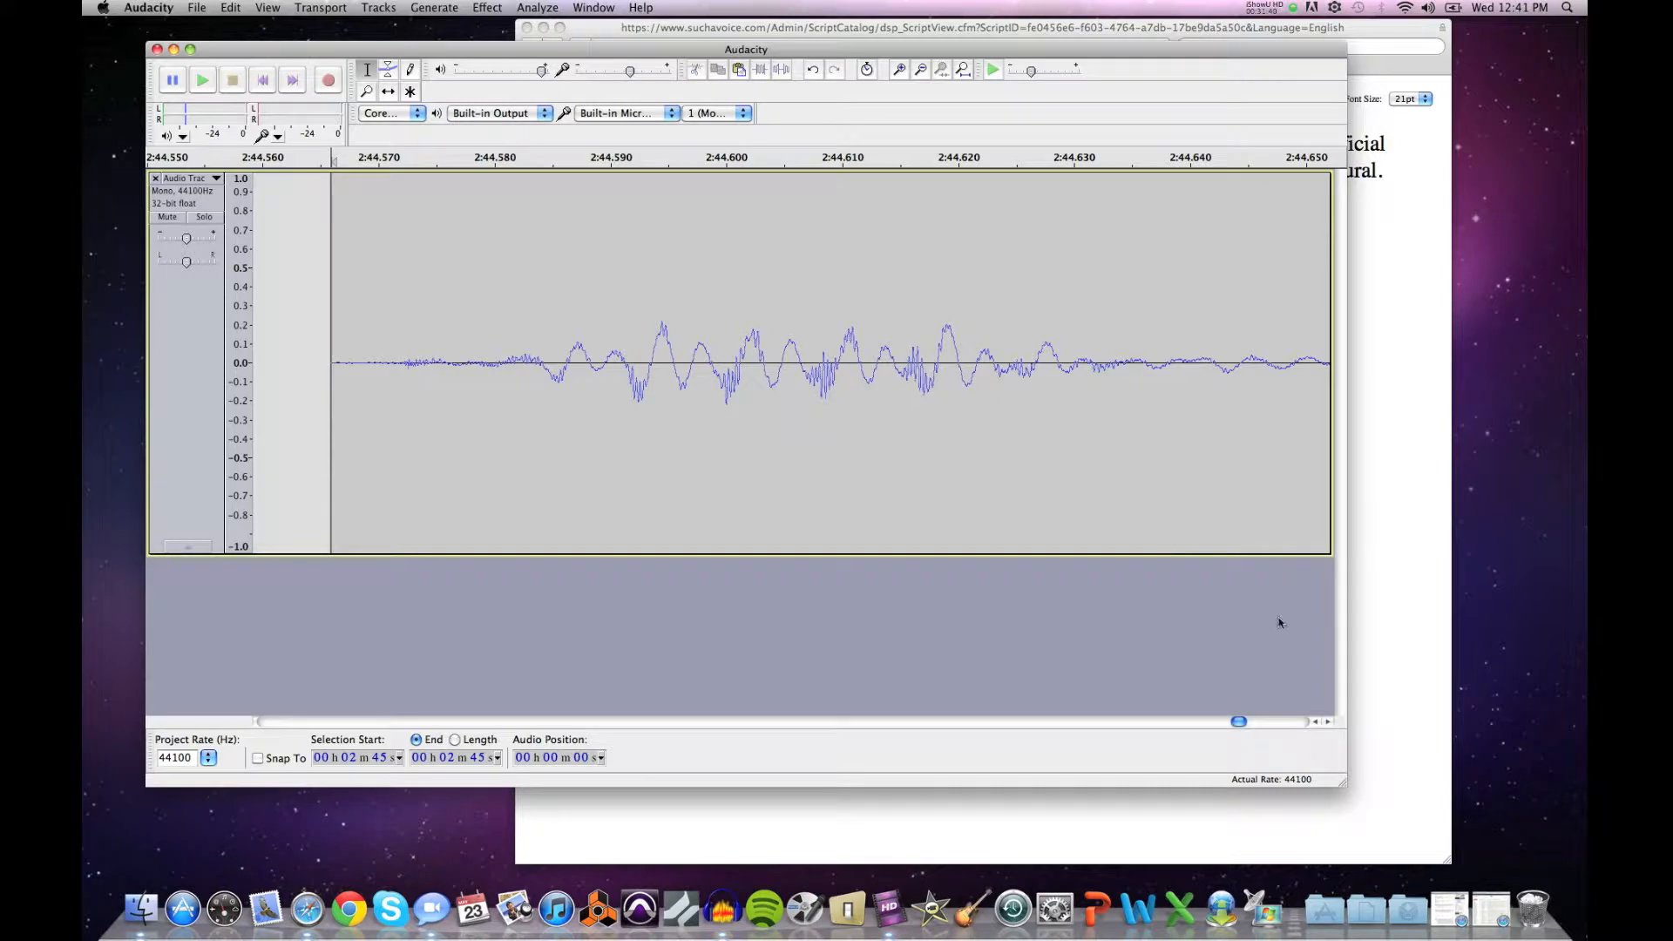
Step: Play back the quiet end of the clip before the gap from about 2:44.26
{"action": "left_click_drag", "start_coordinate": [1310, 724], "coordinate": [1311, 725]}
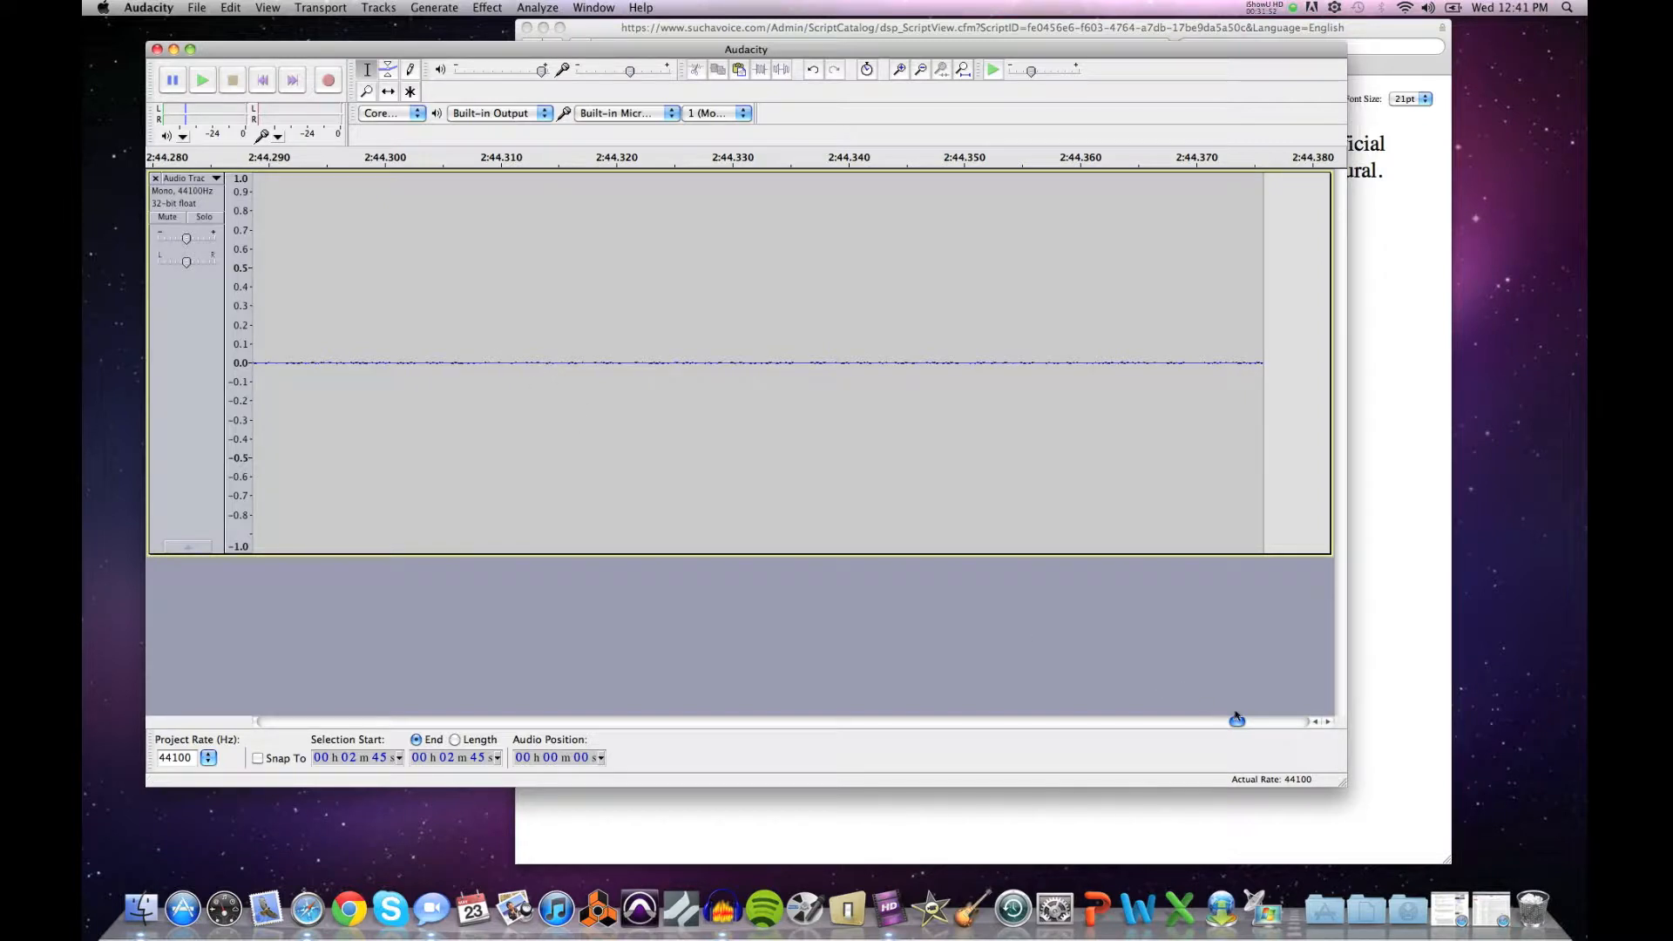
{"action": "left_click_drag", "start_coordinate": [1234, 724], "coordinate": [1232, 723]}
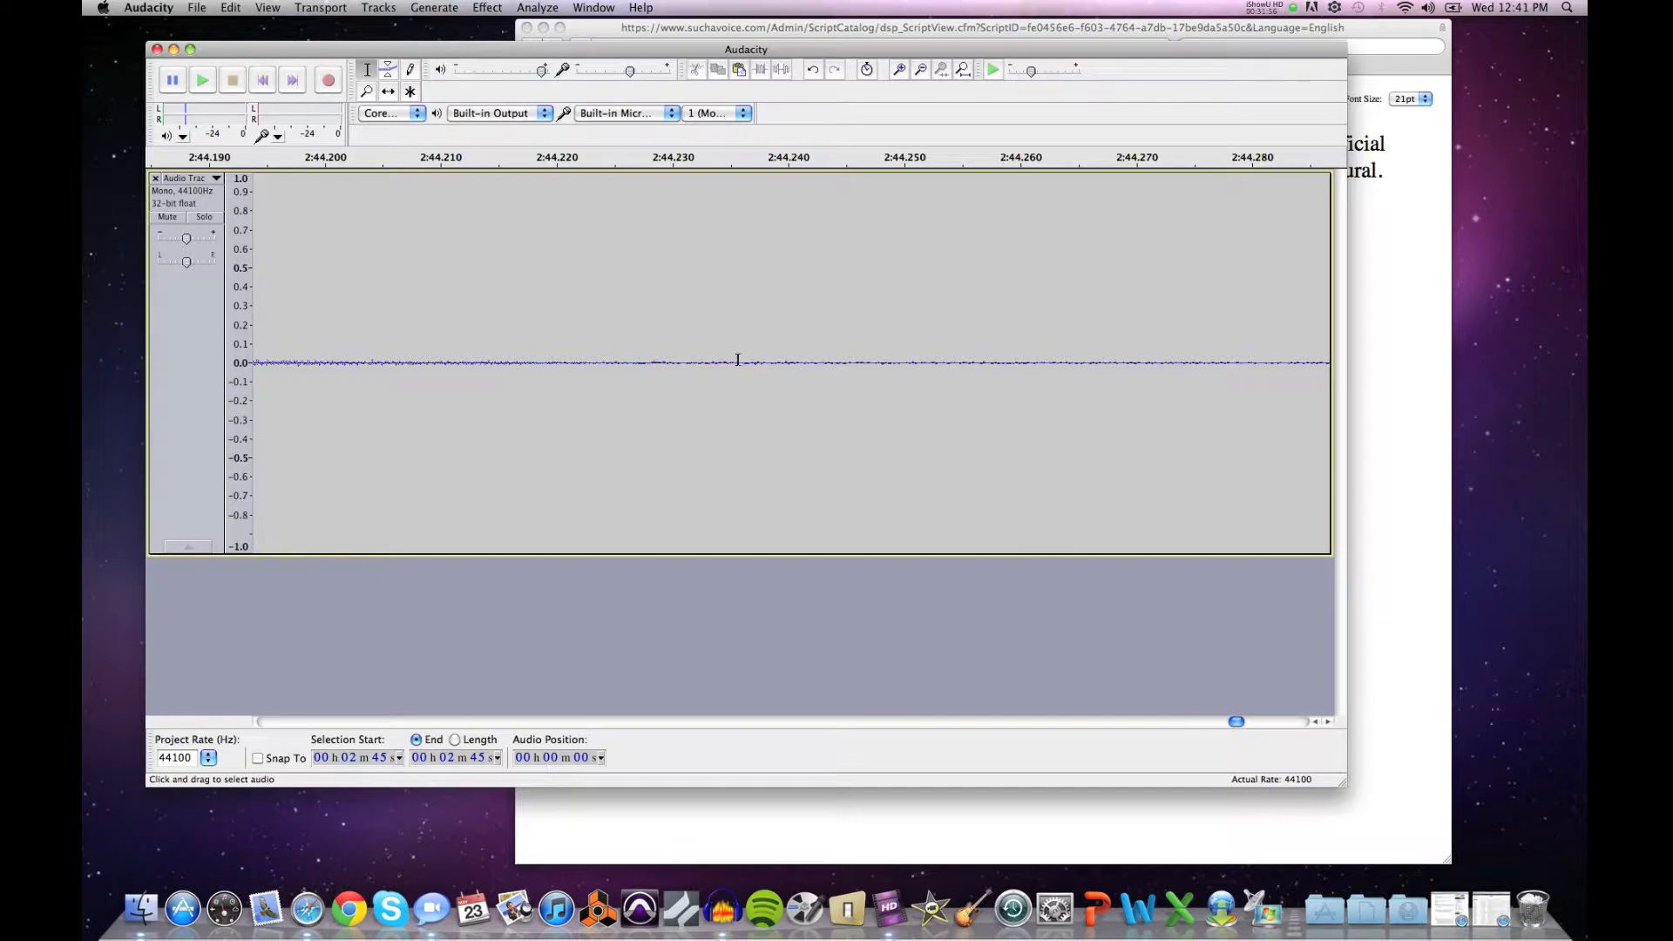
{"action": "left_click", "coordinate": [979, 347]}
{"action": "key", "text": "space"}
{"action": "key", "text": "space"}
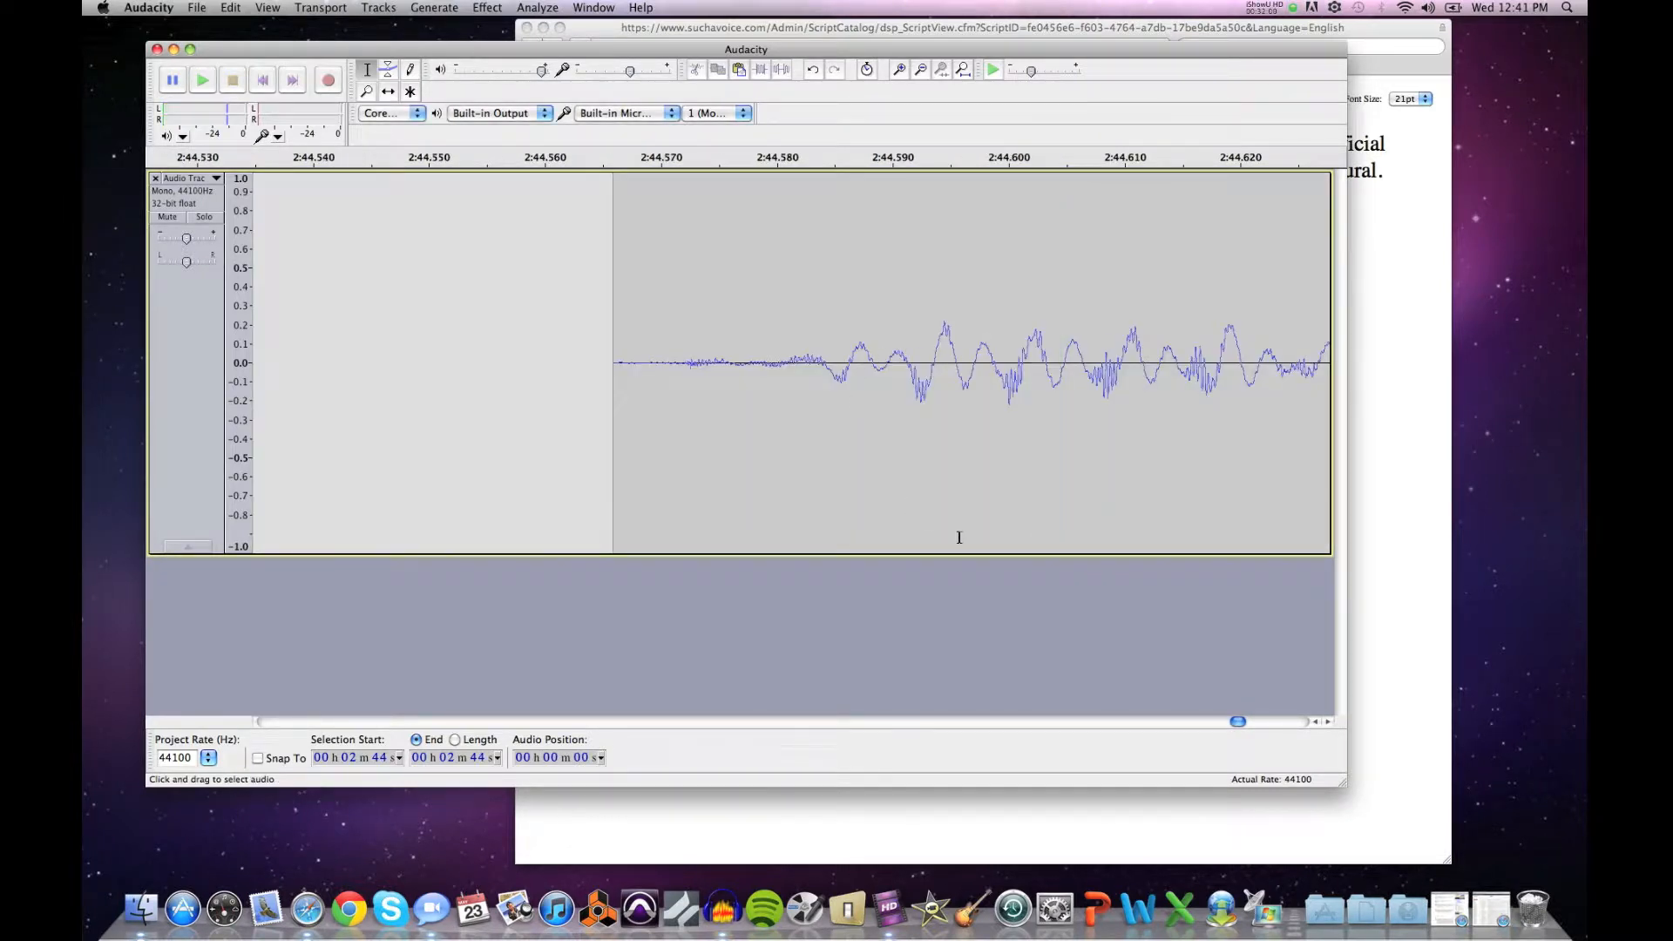
Step: Examine both sides of the gap near 2:44.4 and play back from the tail of the preceding clip
{"action": "left_click", "coordinate": [366, 90]}
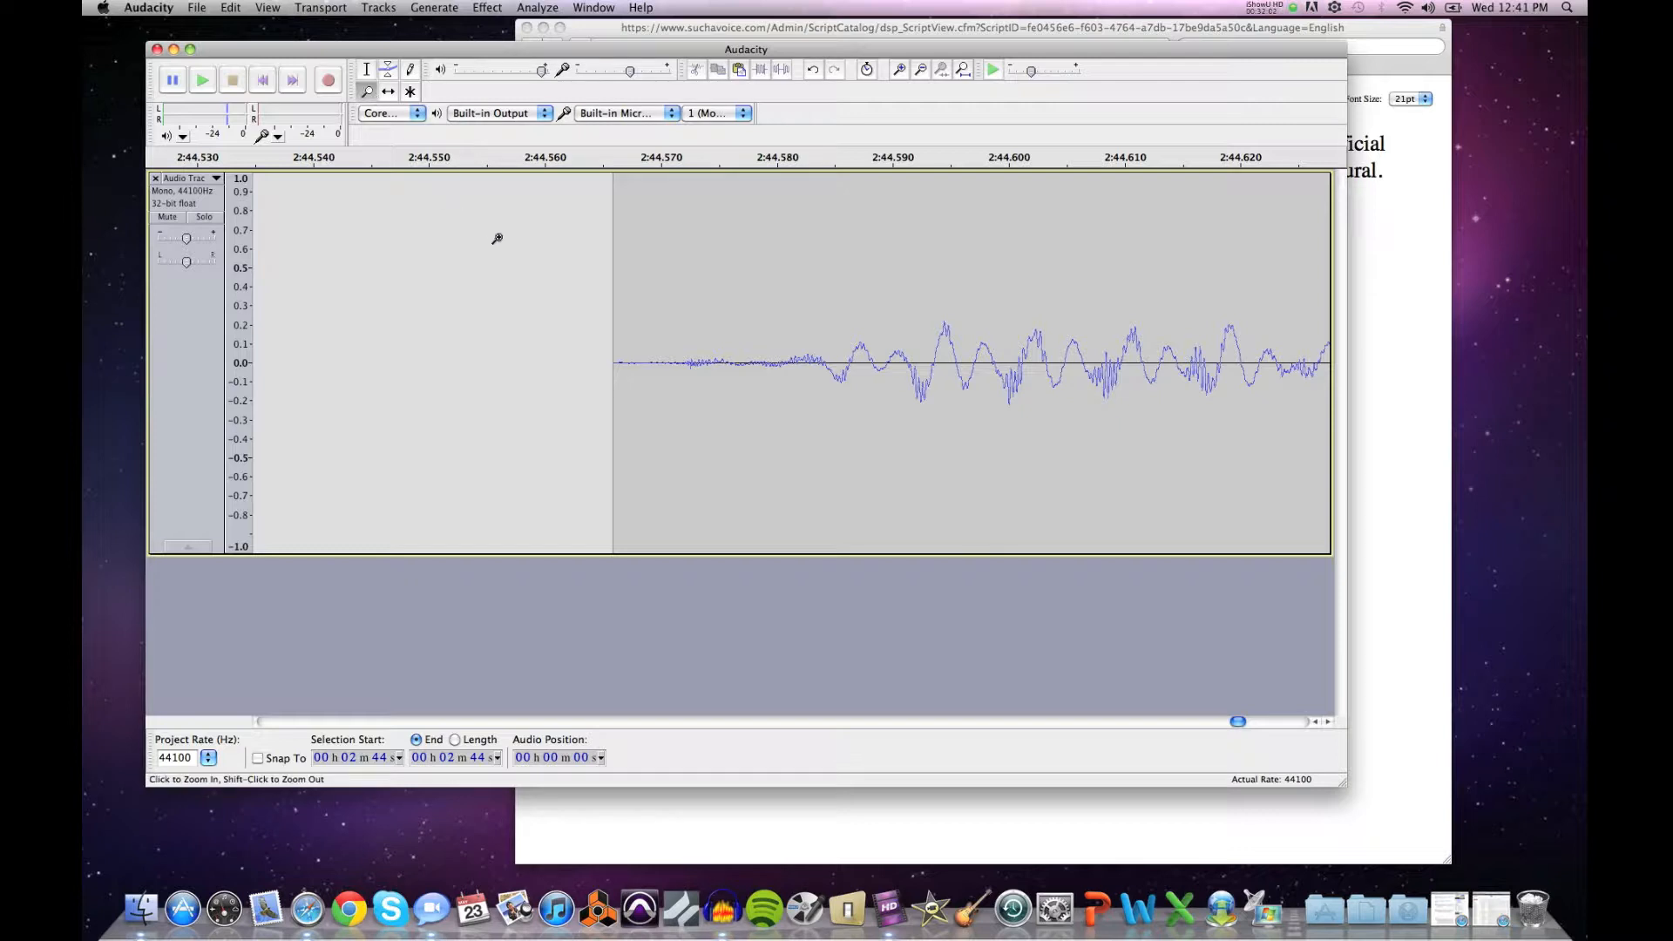
{"action": "left_click", "coordinate": [568, 320], "text": "shift"}
{"action": "left_click", "coordinate": [568, 320], "text": "shift"}
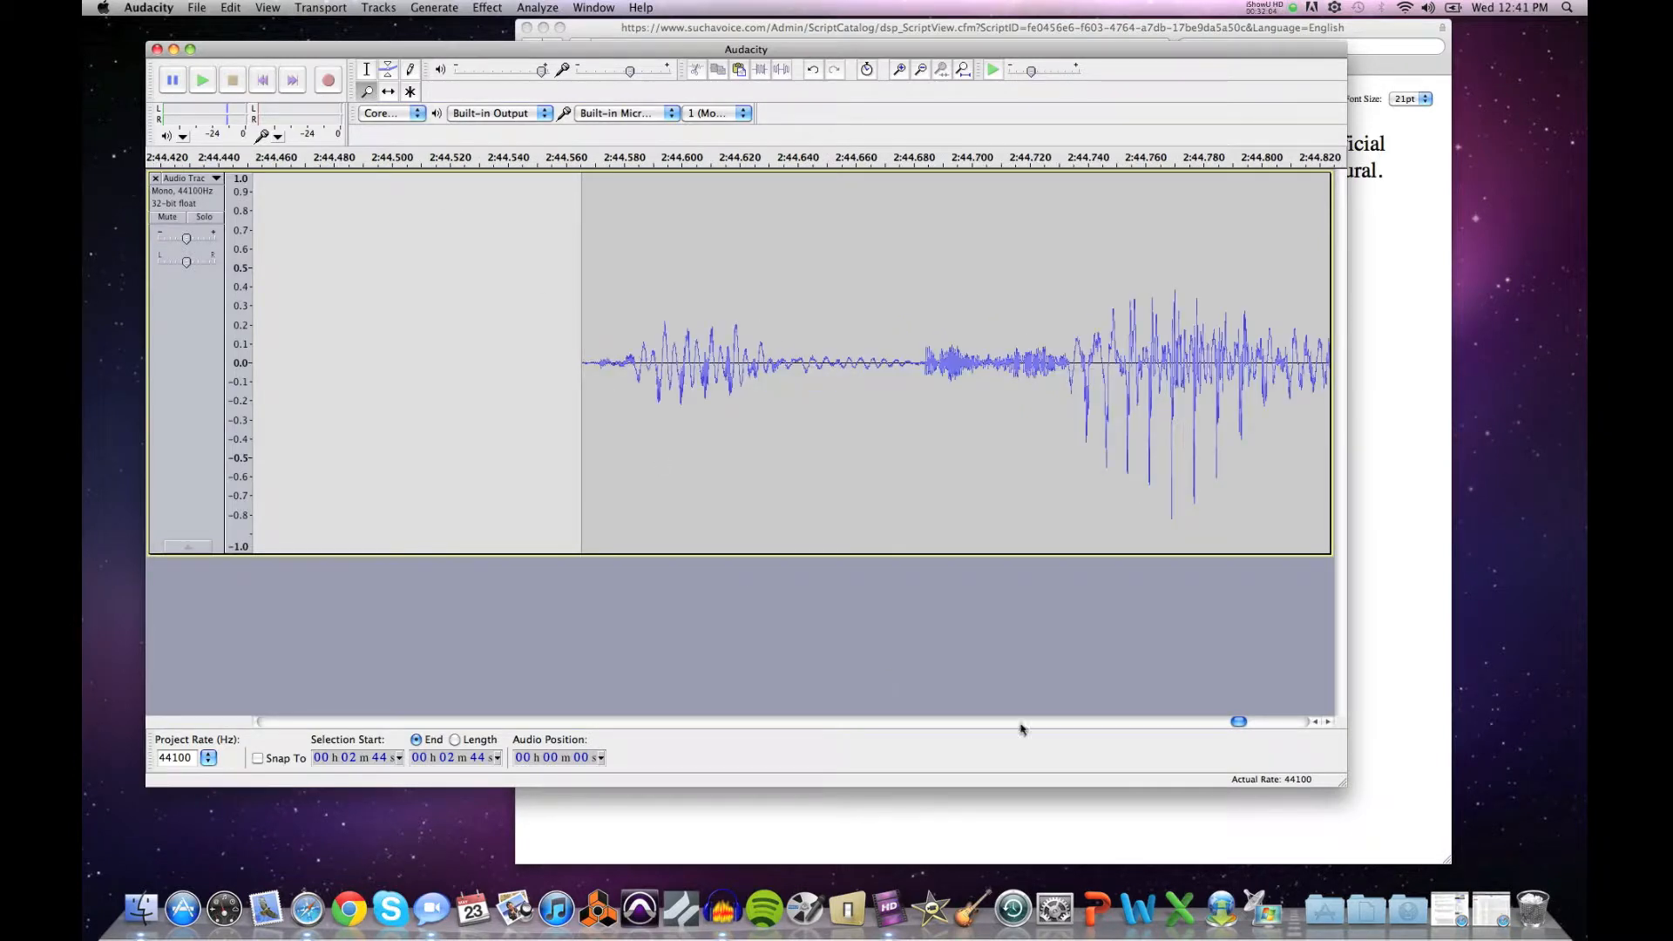
{"action": "left_click", "coordinate": [1312, 723]}
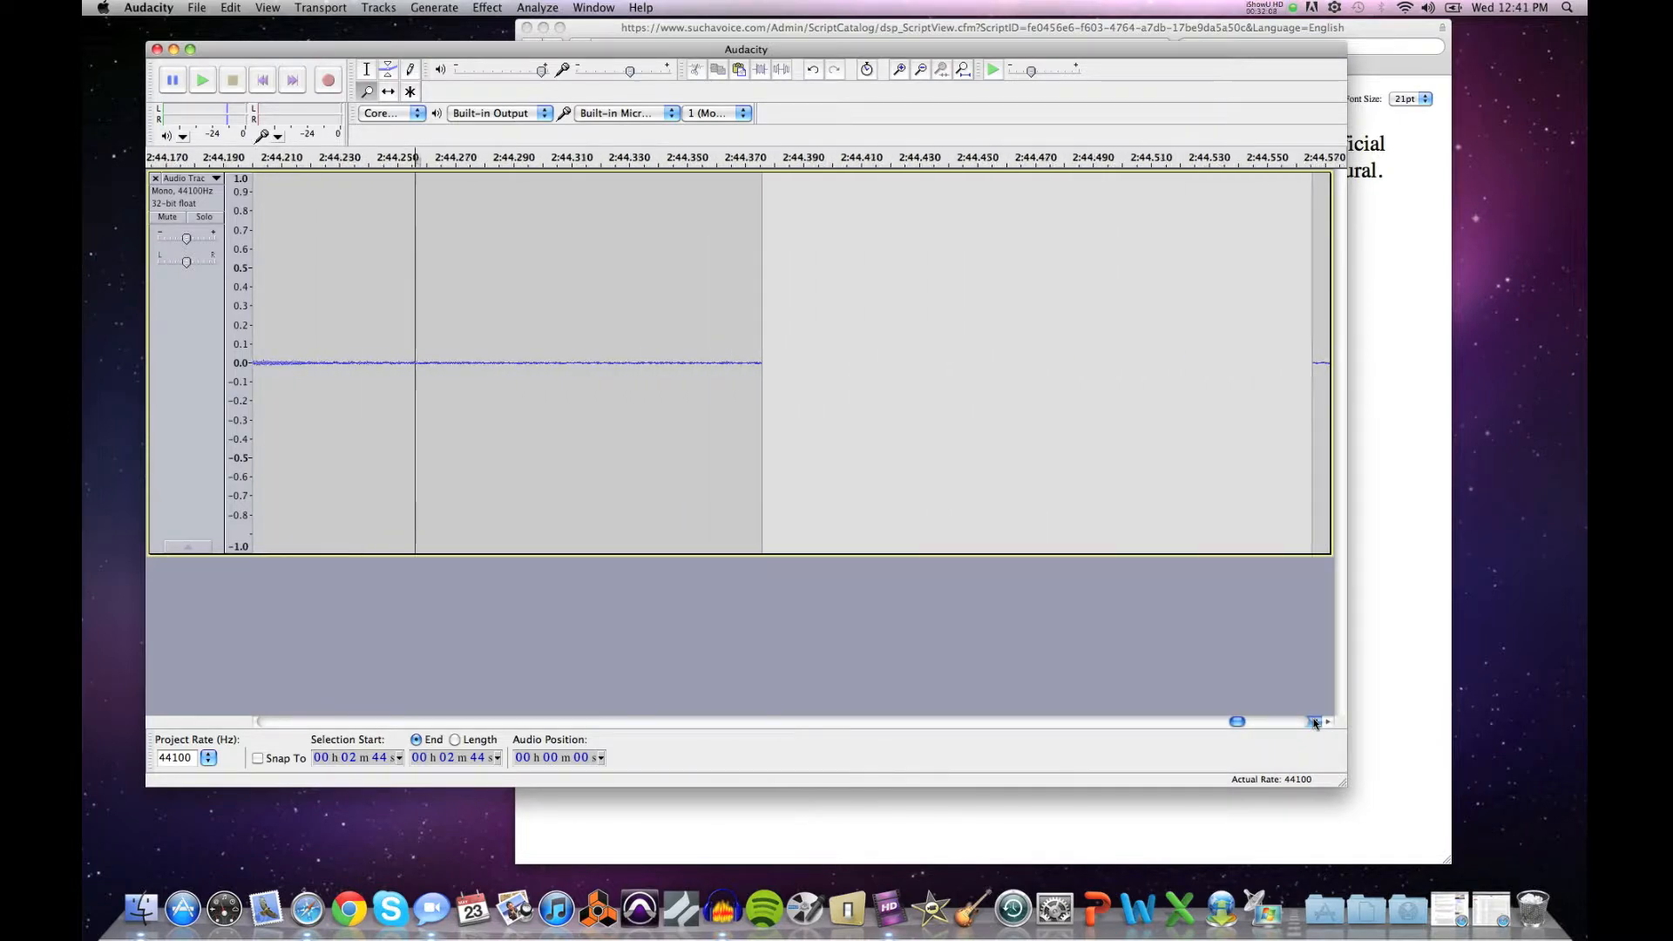
{"action": "left_click", "coordinate": [366, 69]}
{"action": "scroll", "coordinate": [477, 316], "scroll_direction": "right", "scroll_amount": 5}
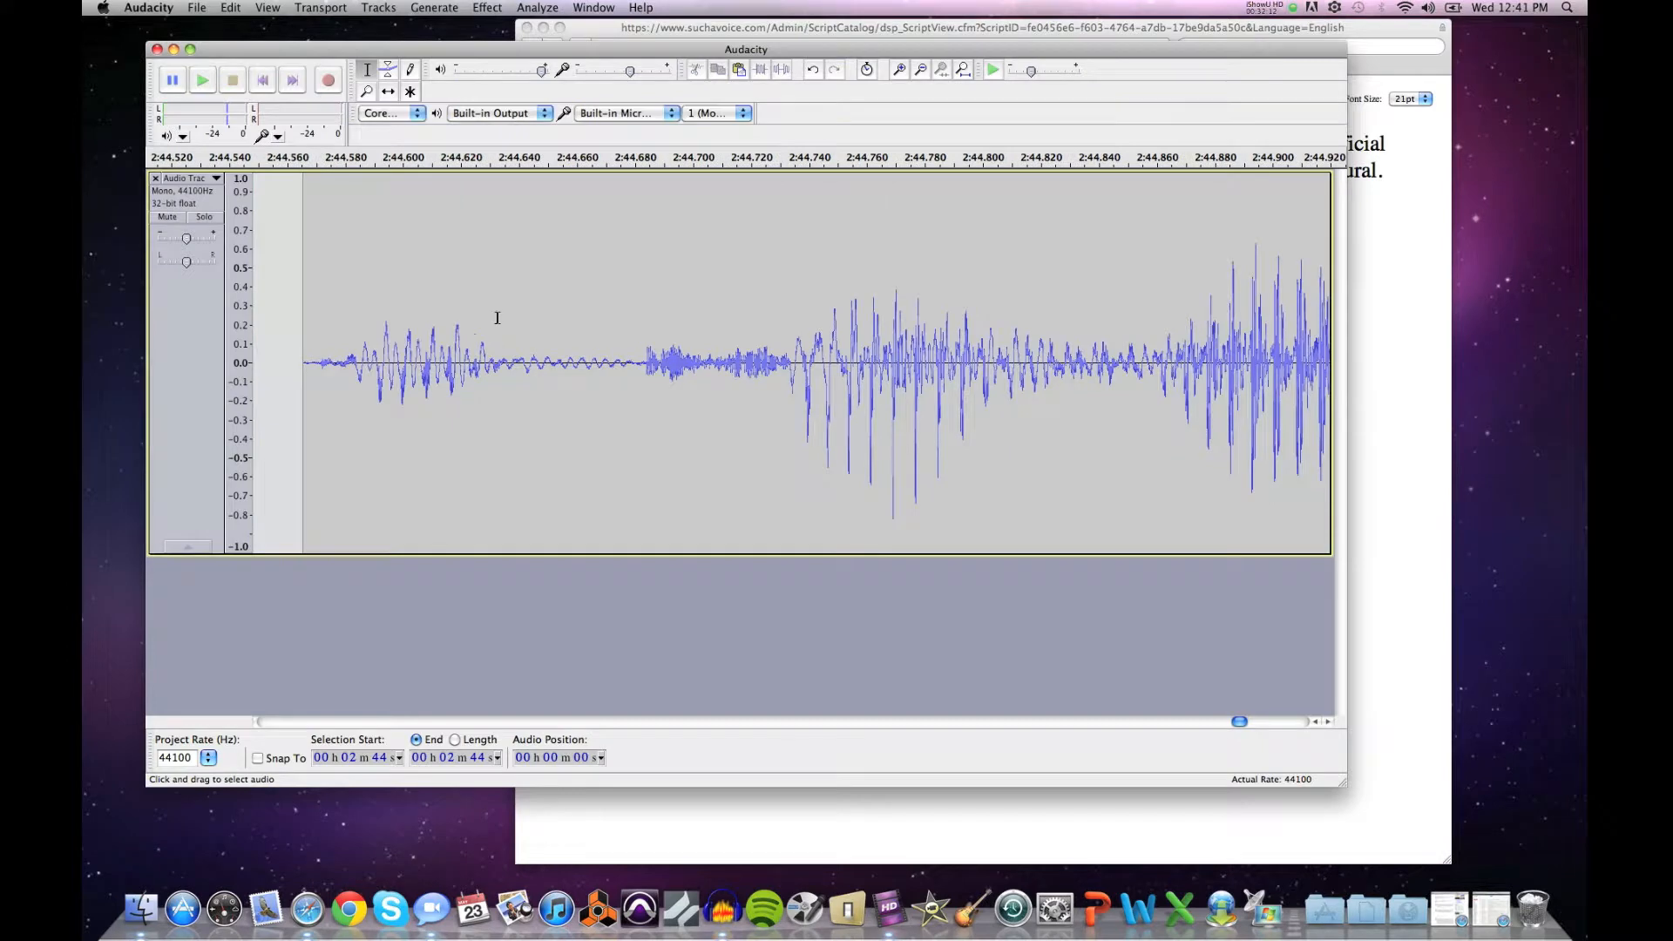
{"action": "key", "text": "F4"}
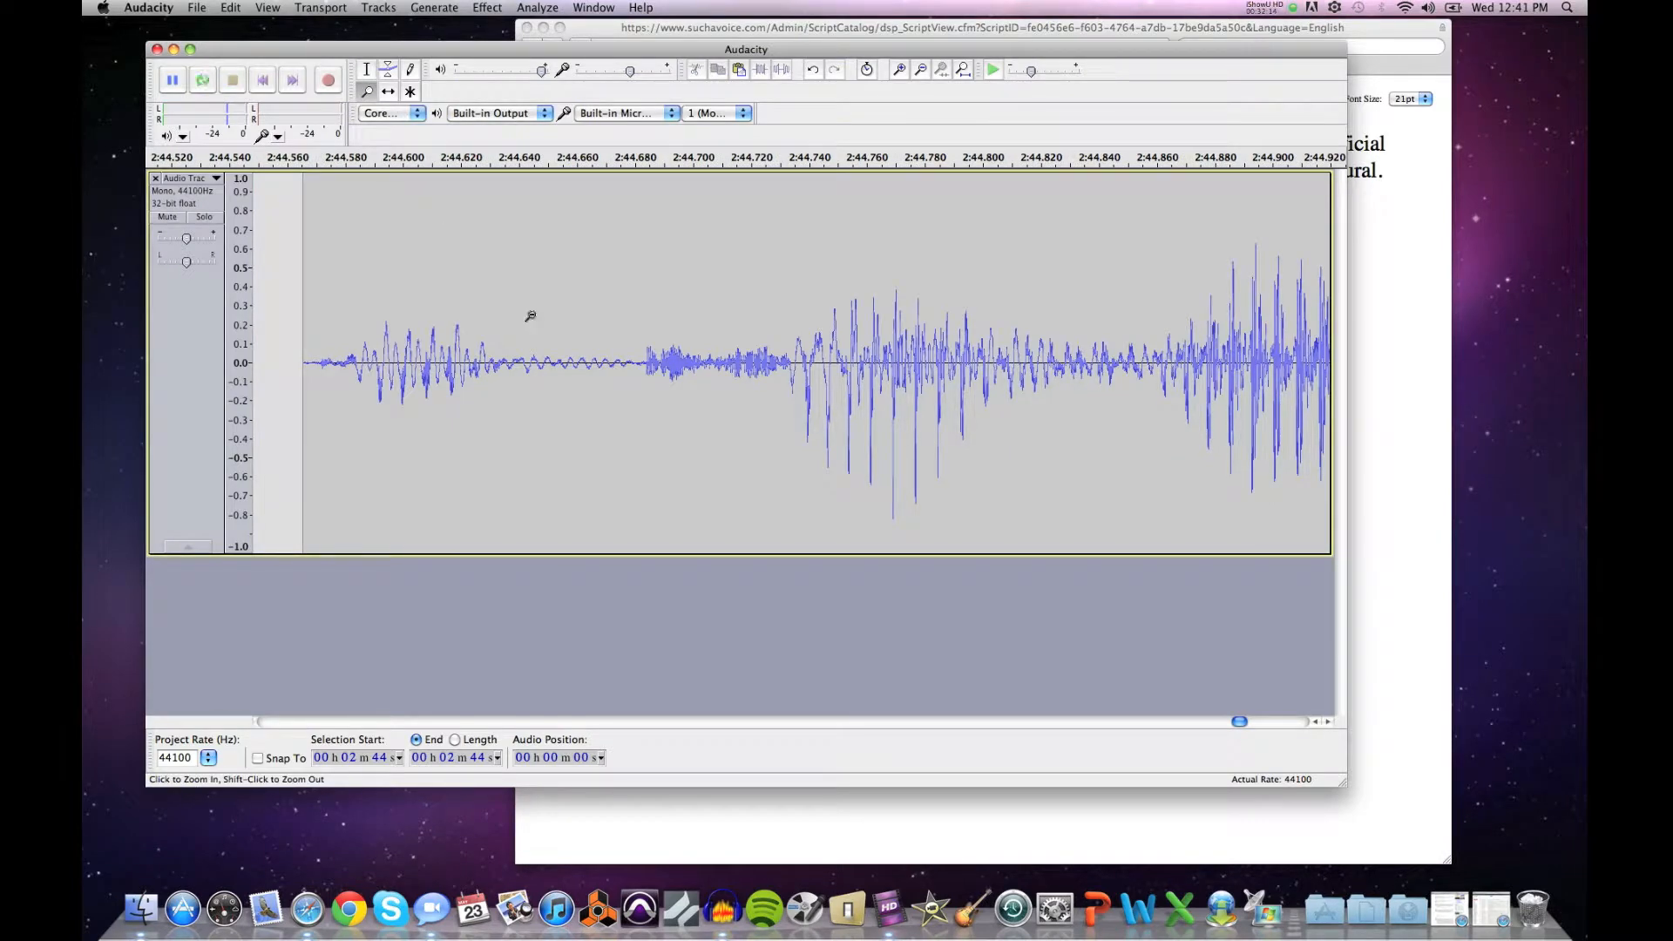
{"action": "left_click", "coordinate": [530, 316], "text": "shift"}
{"action": "left_click", "coordinate": [530, 316], "text": "shift"}
{"action": "key", "text": "F1"}
{"action": "key", "text": "space"}
{"action": "key", "text": "space"}
{"action": "left_click", "coordinate": [326, 343]}
{"action": "key", "text": "space"}
{"action": "key", "text": "space"}
Step: Select the trailing silence of the clip before the gap, from about 2:44.30 to past the clip's end
{"action": "left_click", "coordinate": [365, 358]}
{"action": "left_click_drag", "start_coordinate": [396, 356], "coordinate": [442, 360]}
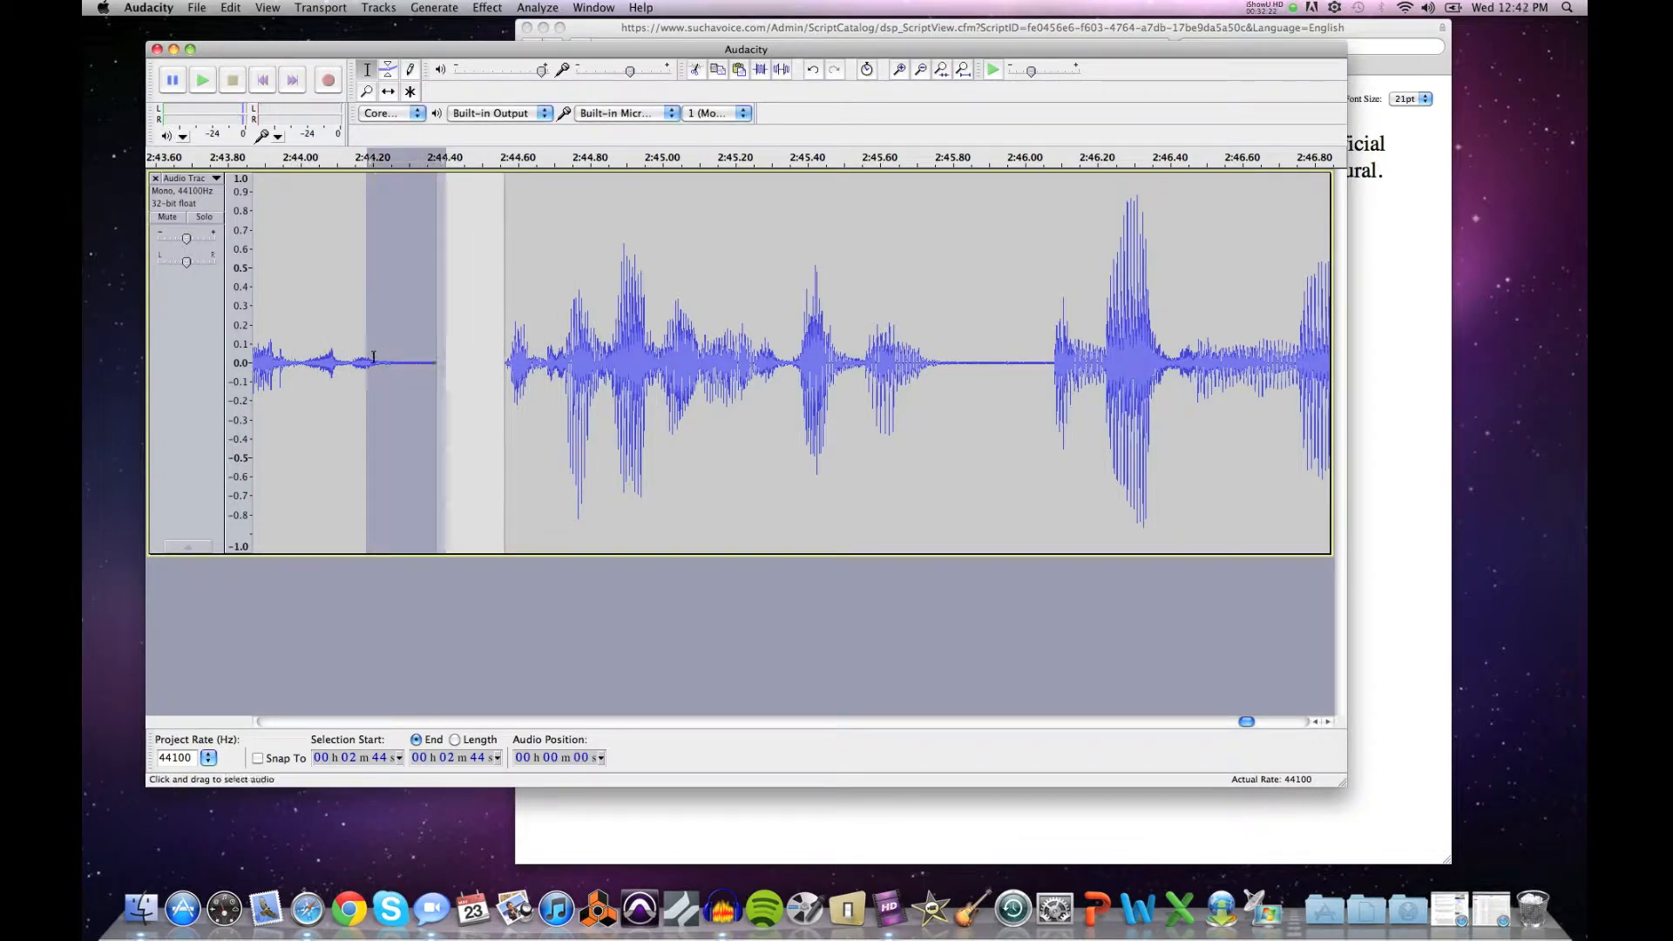
{"action": "left_click", "coordinate": [376, 357]}
{"action": "left_click_drag", "start_coordinate": [394, 364], "coordinate": [450, 367]}
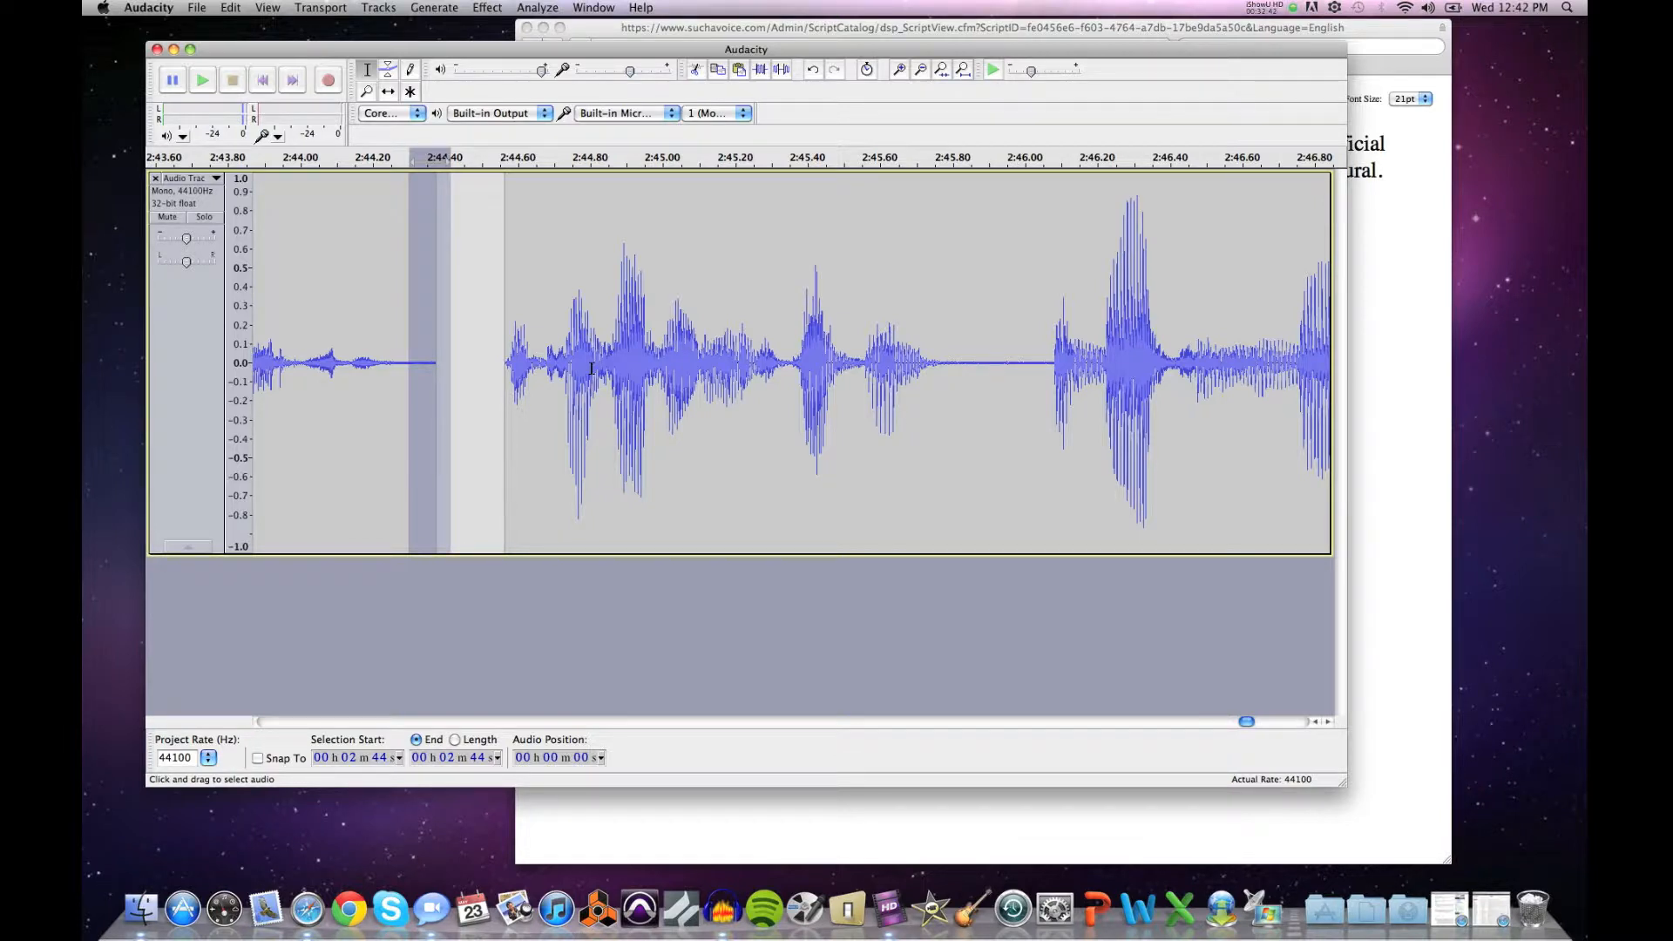
Step: Play back across the gap from about 2:43.9 and again from about 2:42 to check the pause
{"action": "left_click", "coordinate": [264, 324]}
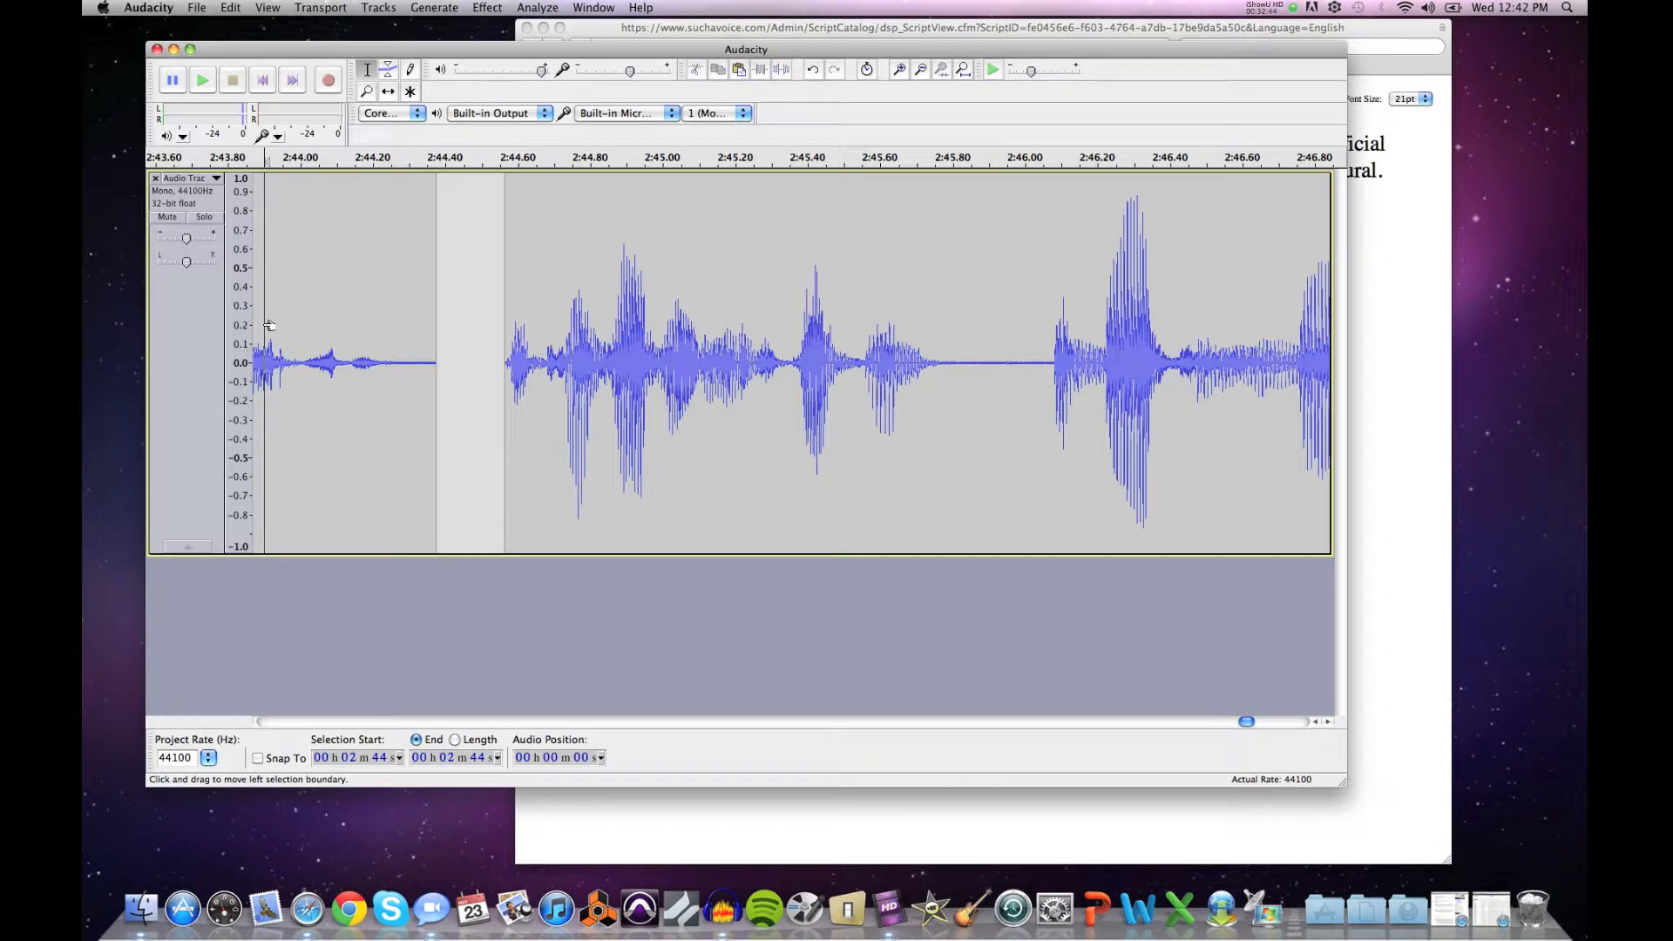
{"action": "key", "text": "space"}
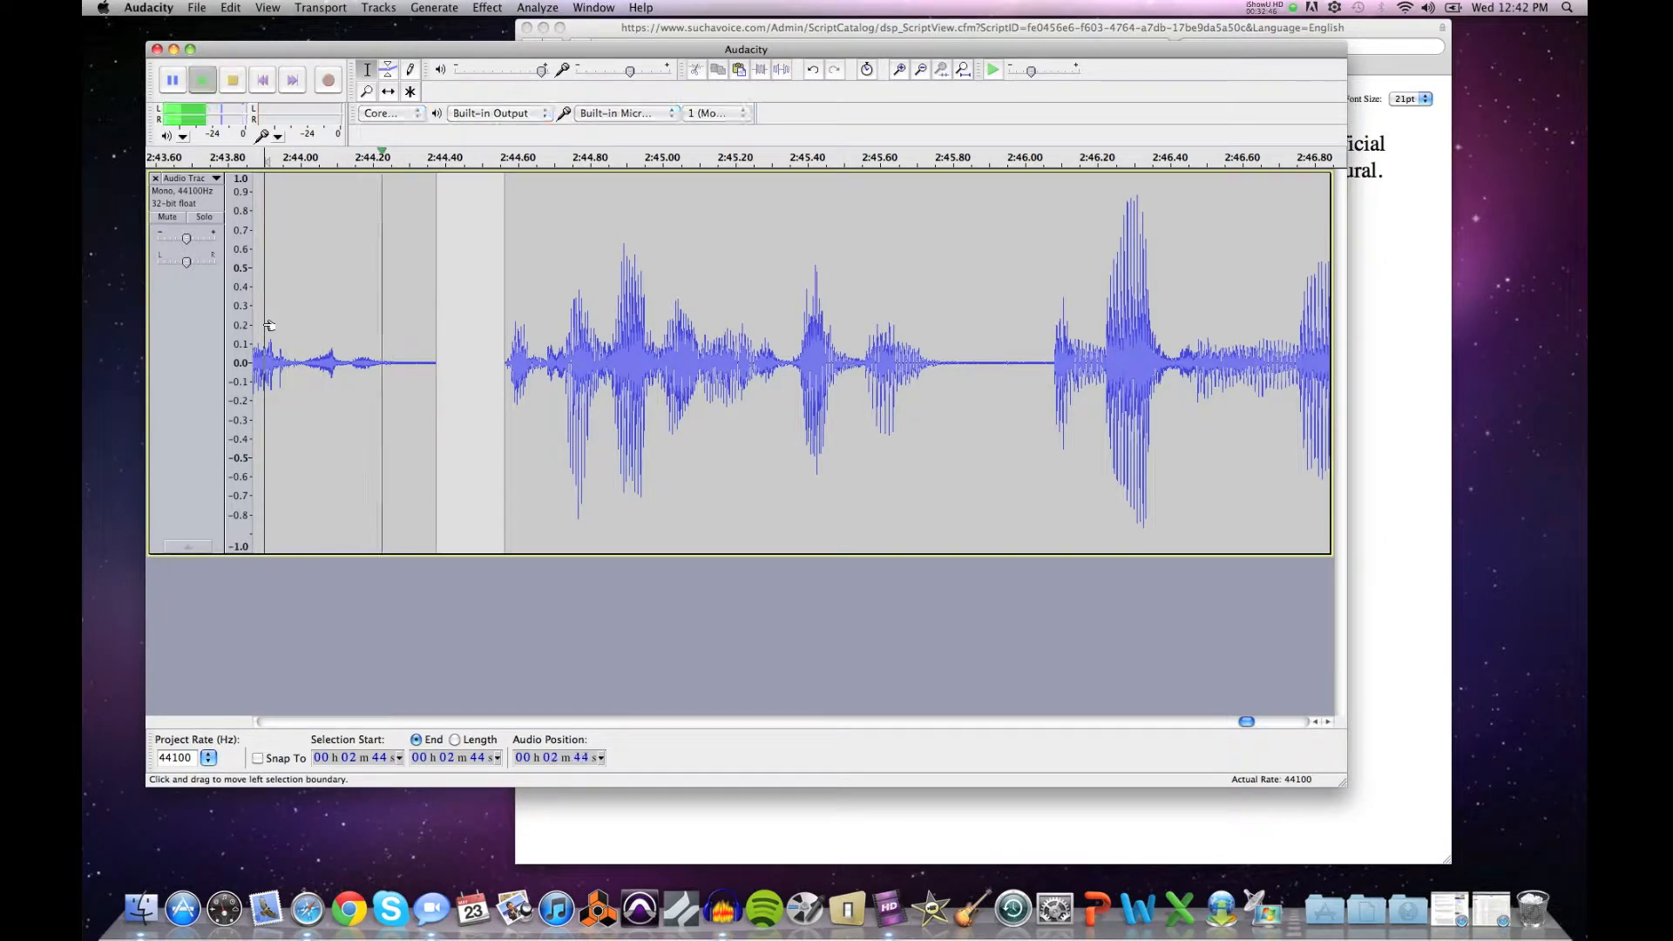
{"action": "key", "text": "space"}
{"action": "left_click", "coordinate": [366, 91]}
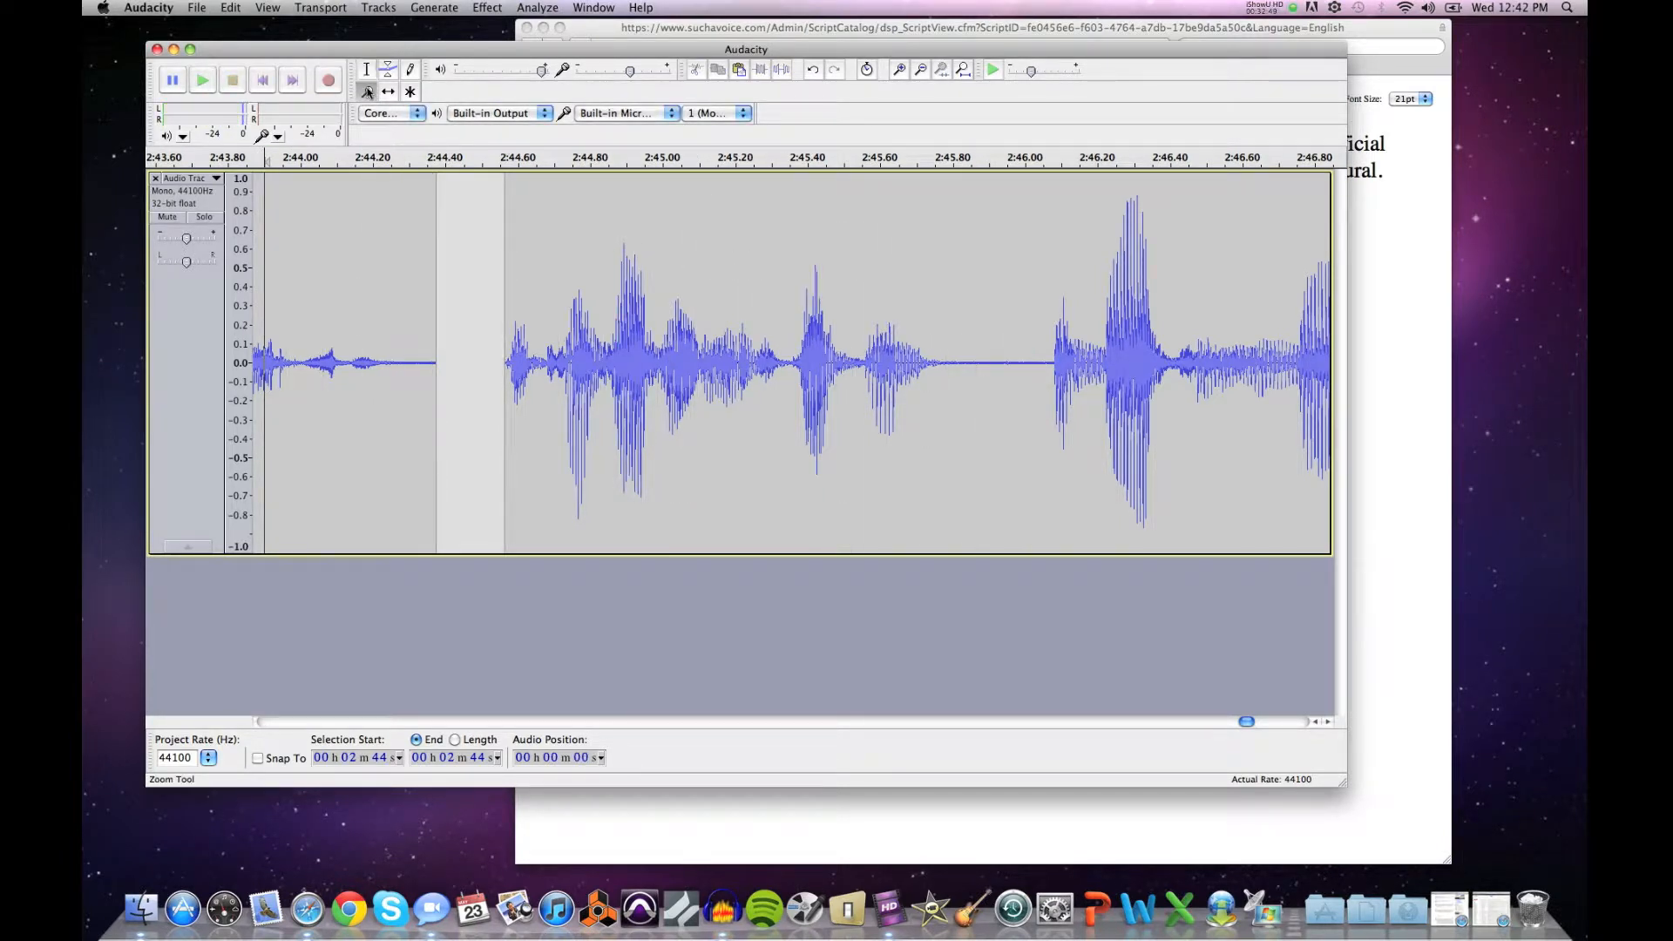
{"action": "left_click", "coordinate": [441, 235], "text": "shift"}
{"action": "left_click", "coordinate": [441, 235], "text": "shift"}
{"action": "left_click", "coordinate": [441, 235], "text": "shift"}
{"action": "left_click", "coordinate": [366, 69]}
{"action": "left_click", "coordinate": [337, 296]}
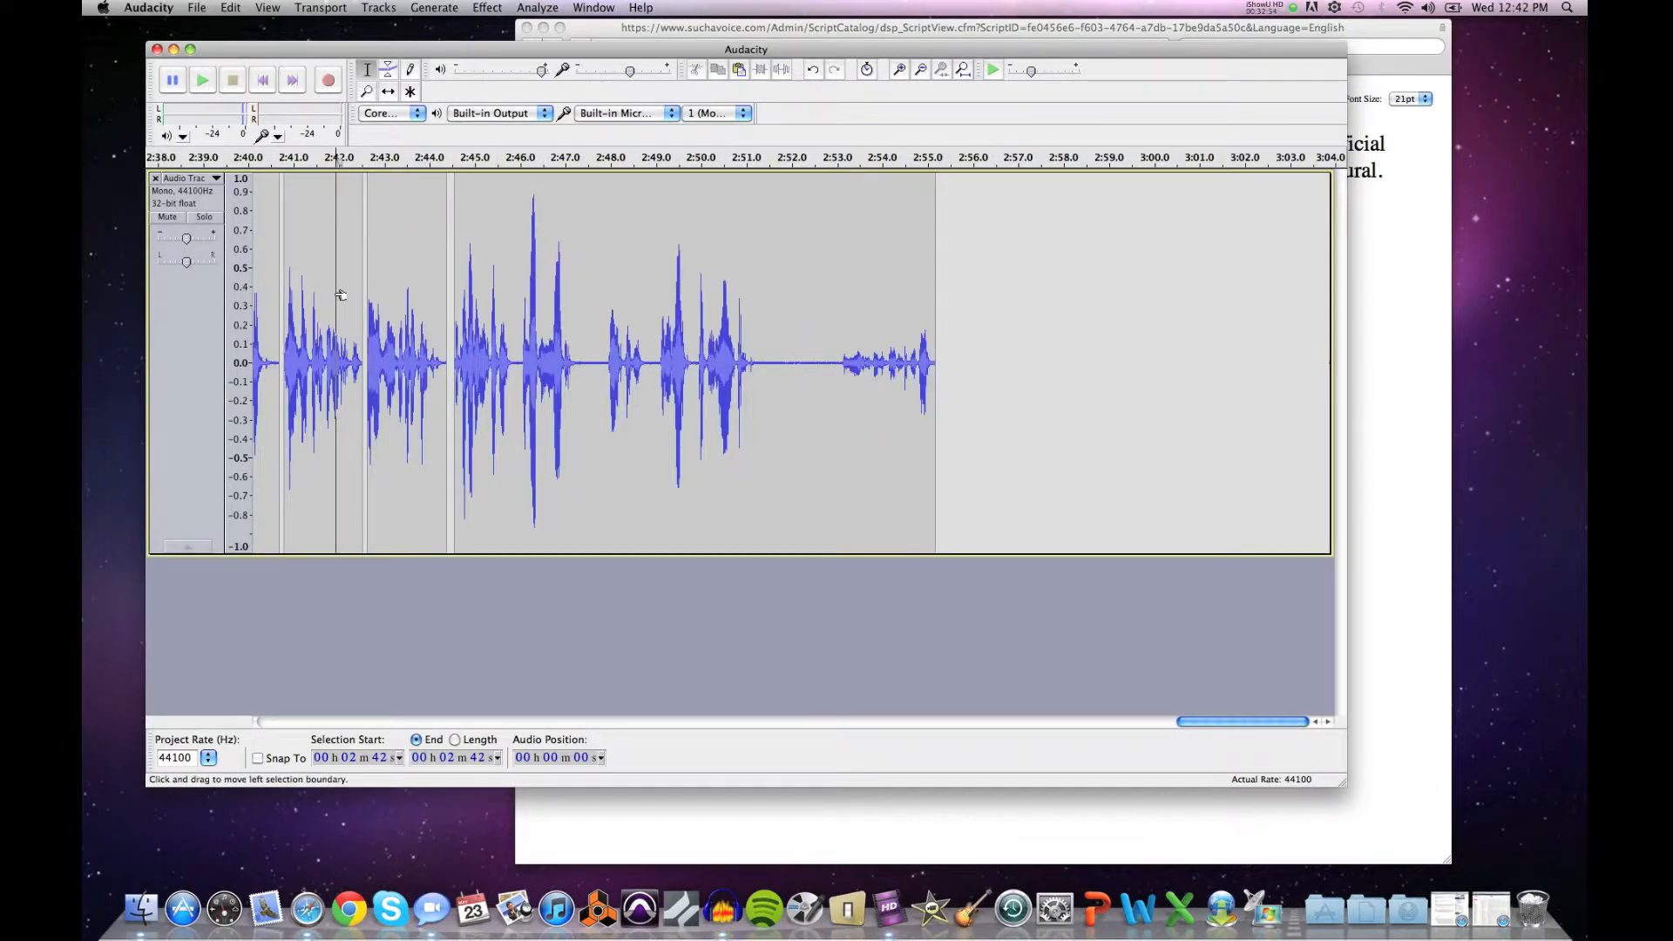
{"action": "key", "text": "space"}
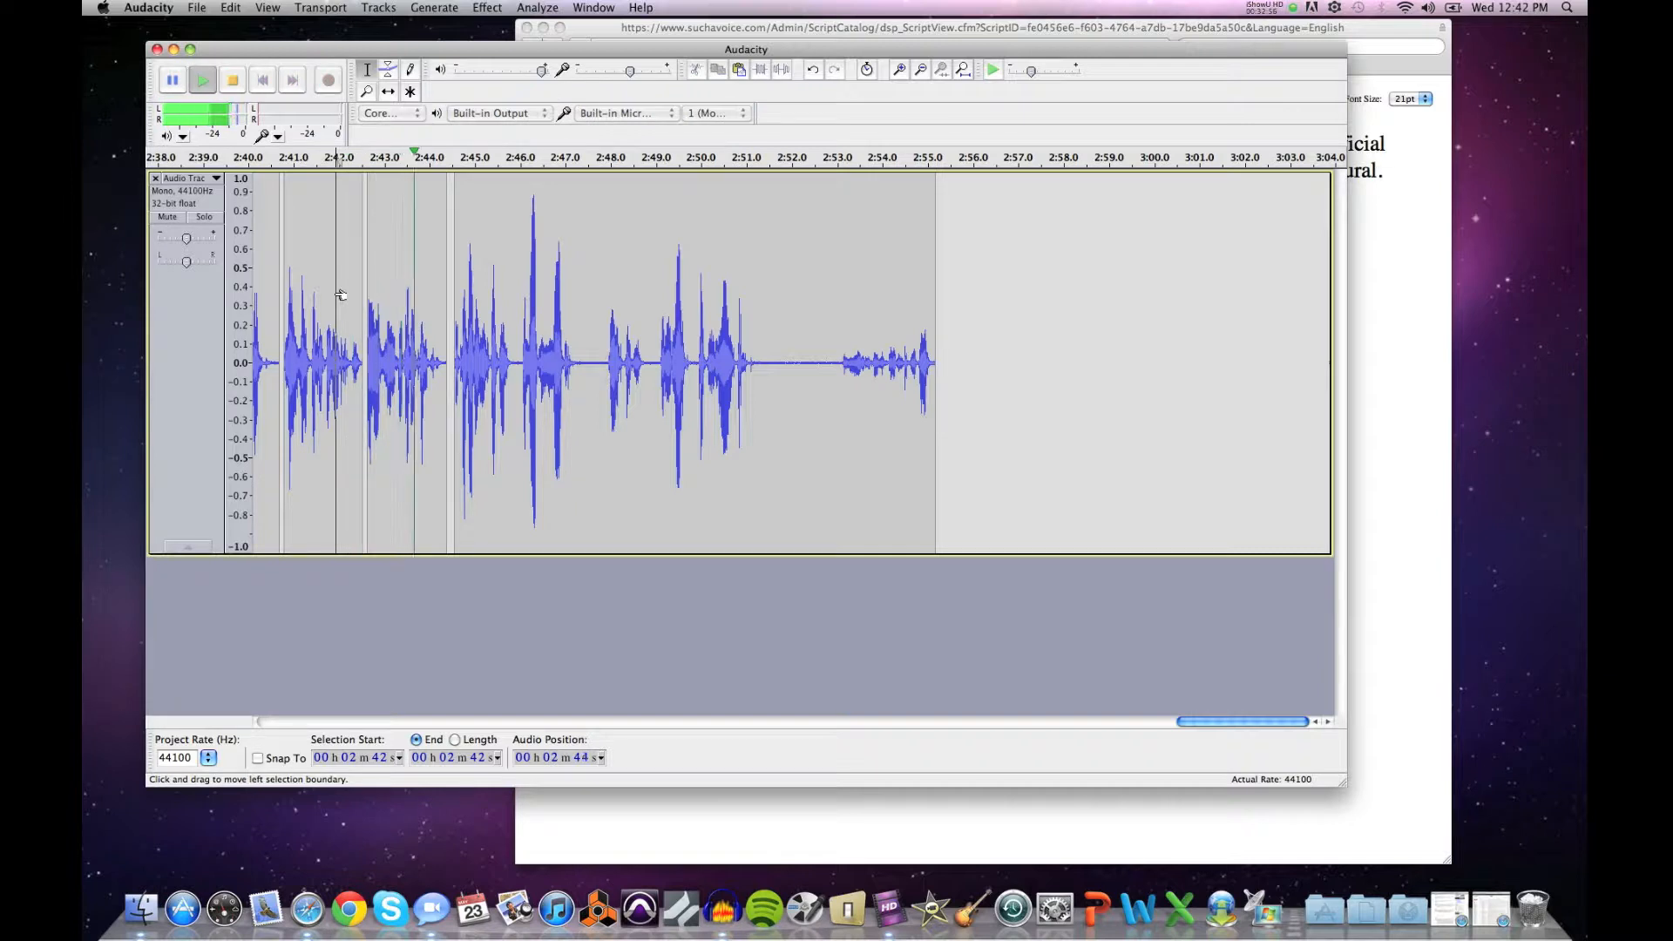
{"action": "key", "text": "space"}
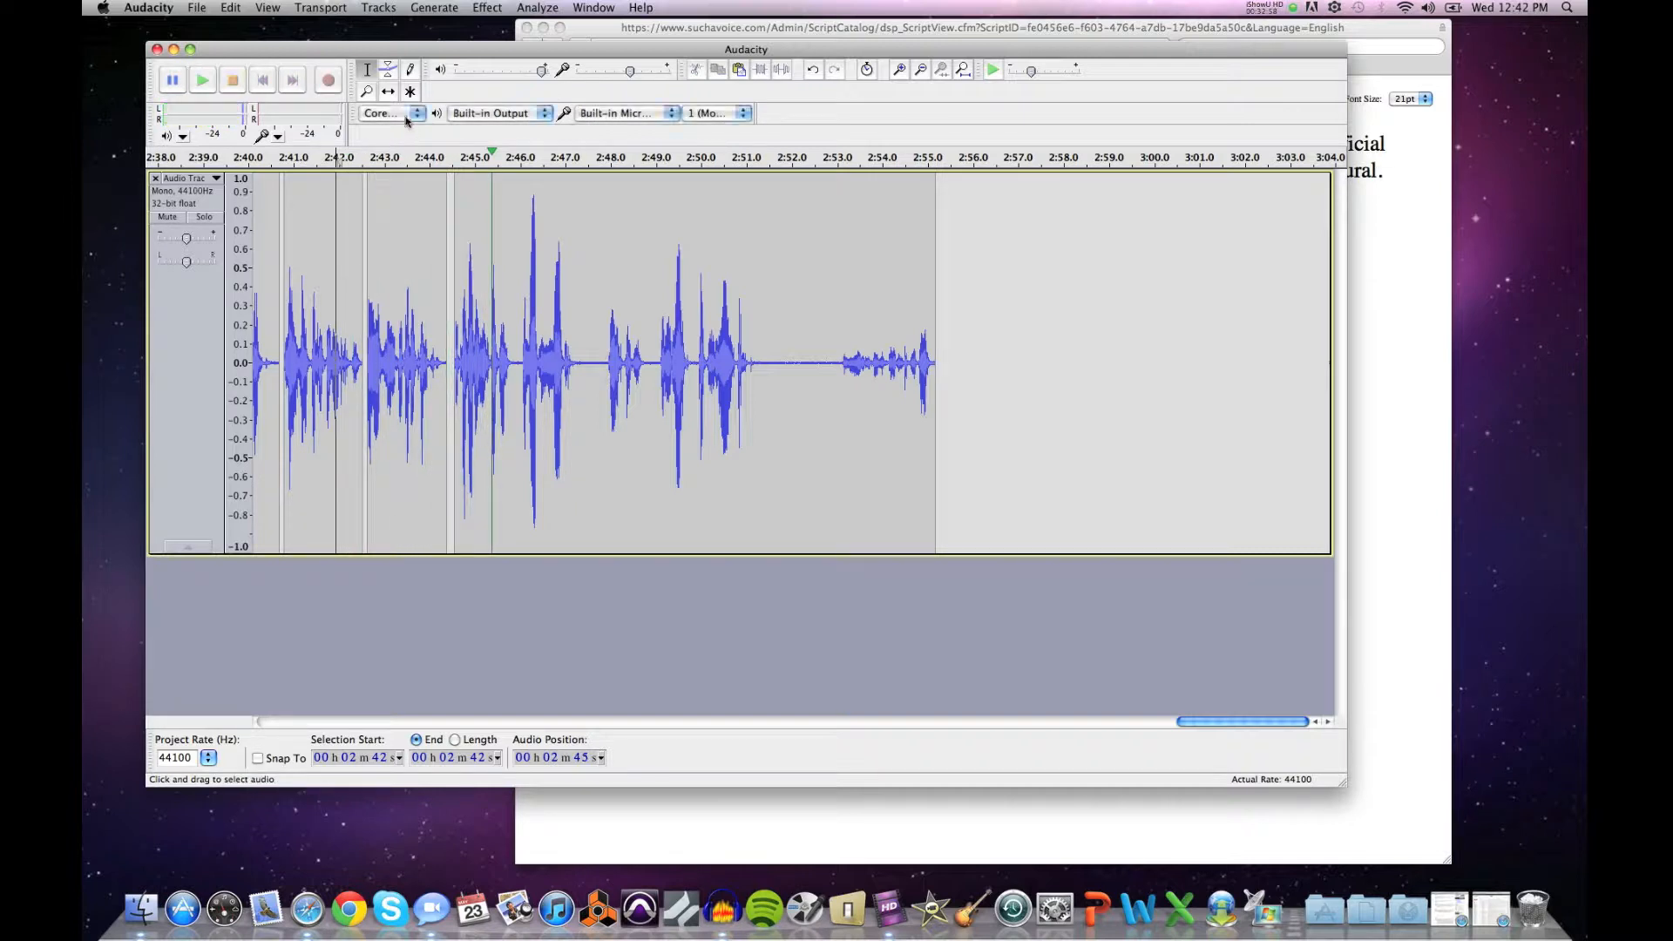
Step: Shift the last clip about 0.1 s earlier and play back from about 2:40.5 to check the pause
{"action": "left_click", "coordinate": [389, 90]}
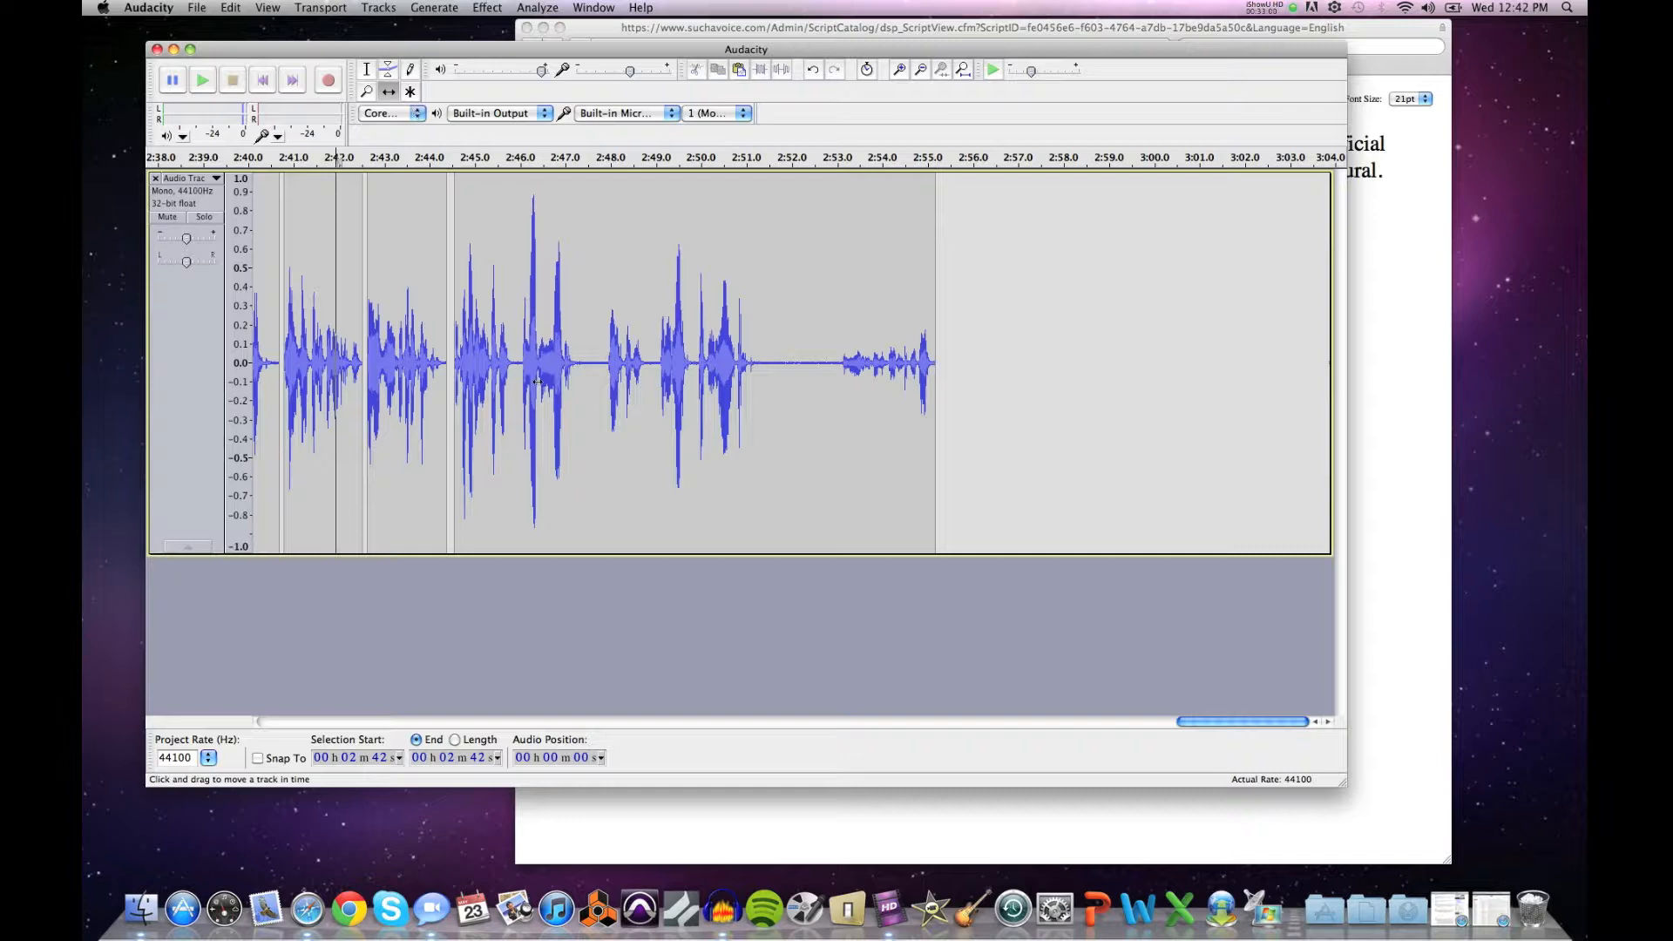
{"action": "left_click_drag", "start_coordinate": [560, 442], "coordinate": [554, 443]}
{"action": "left_click", "coordinate": [367, 69]}
{"action": "left_click", "coordinate": [273, 302]}
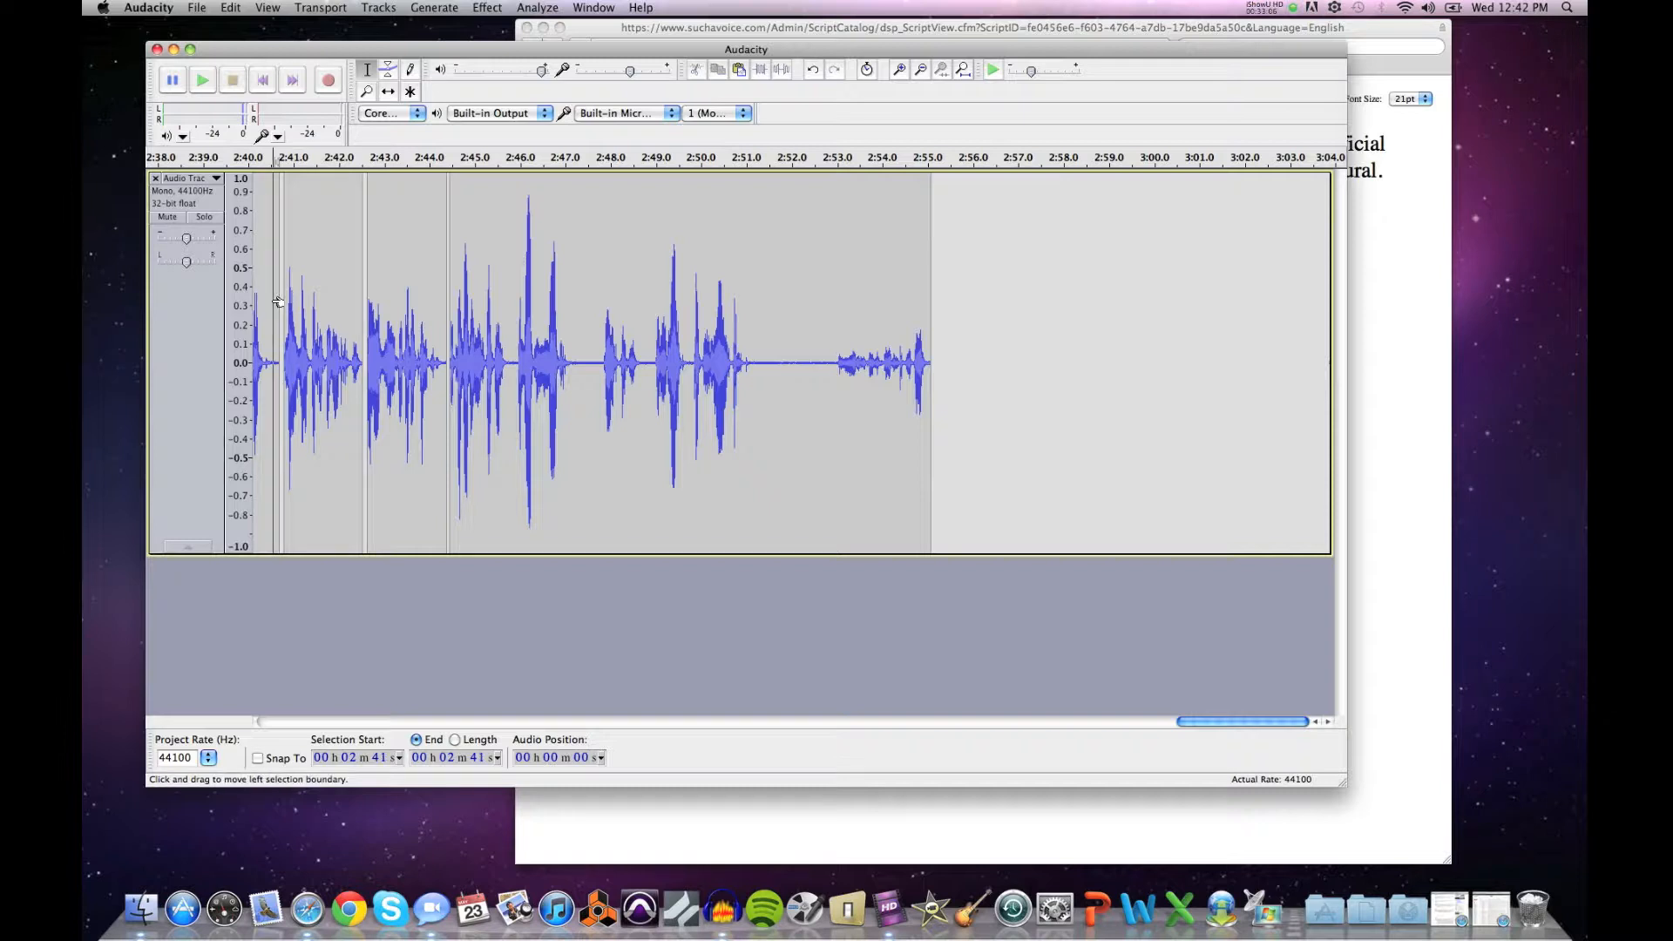
{"action": "key", "text": "space"}
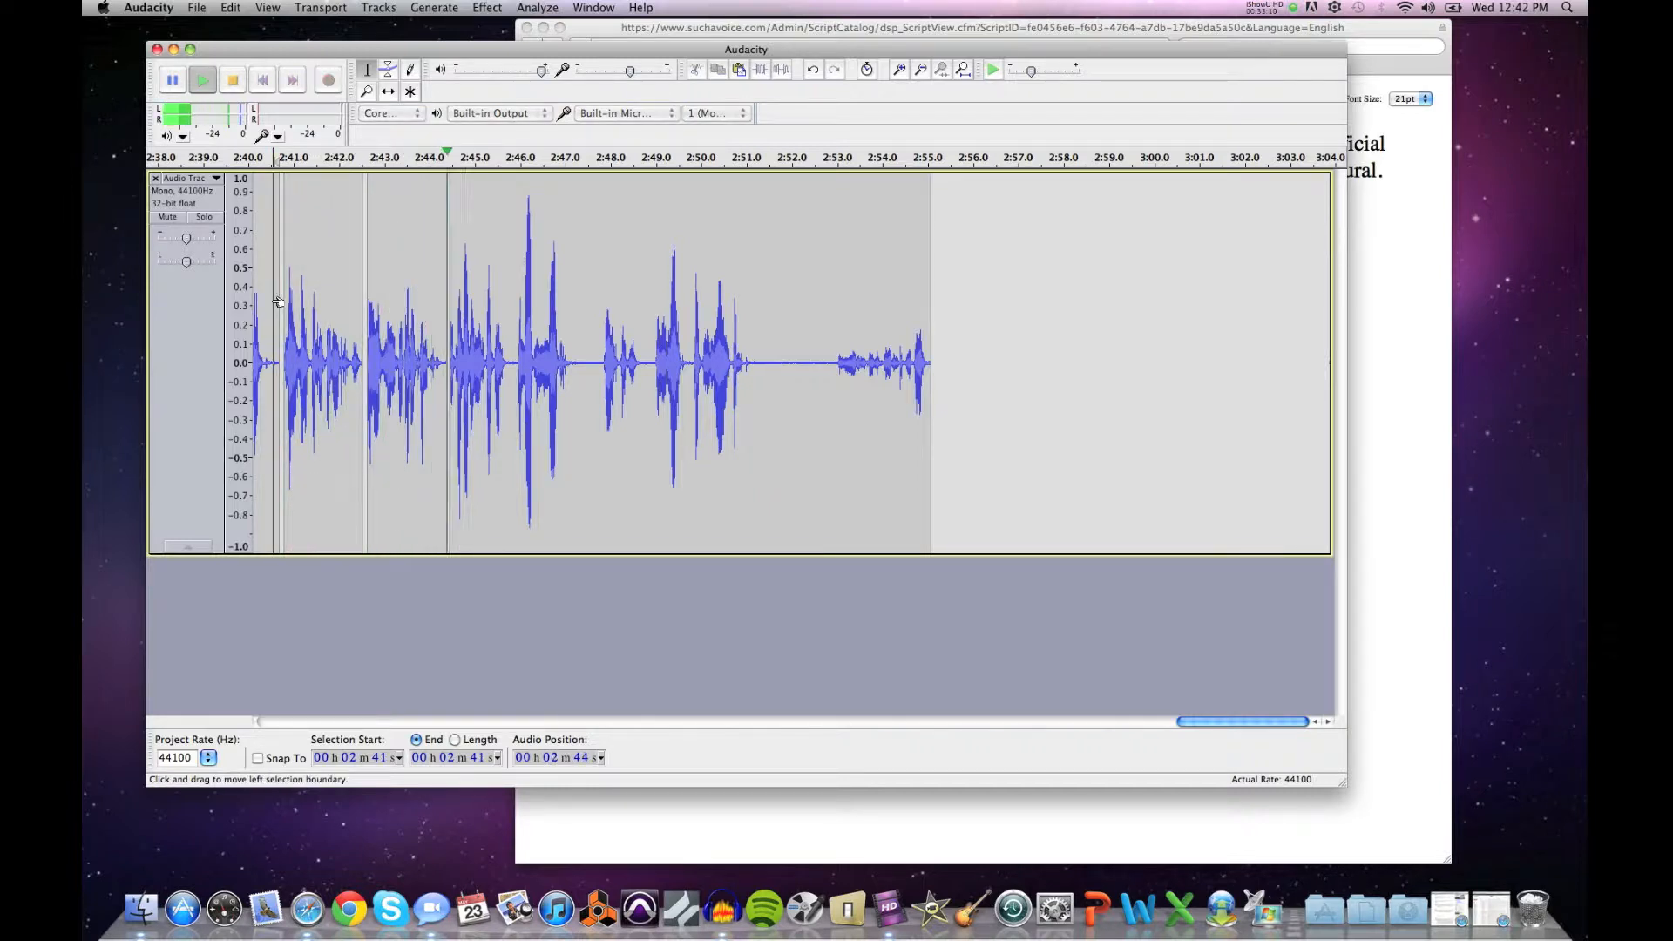
{"action": "key", "text": "space"}
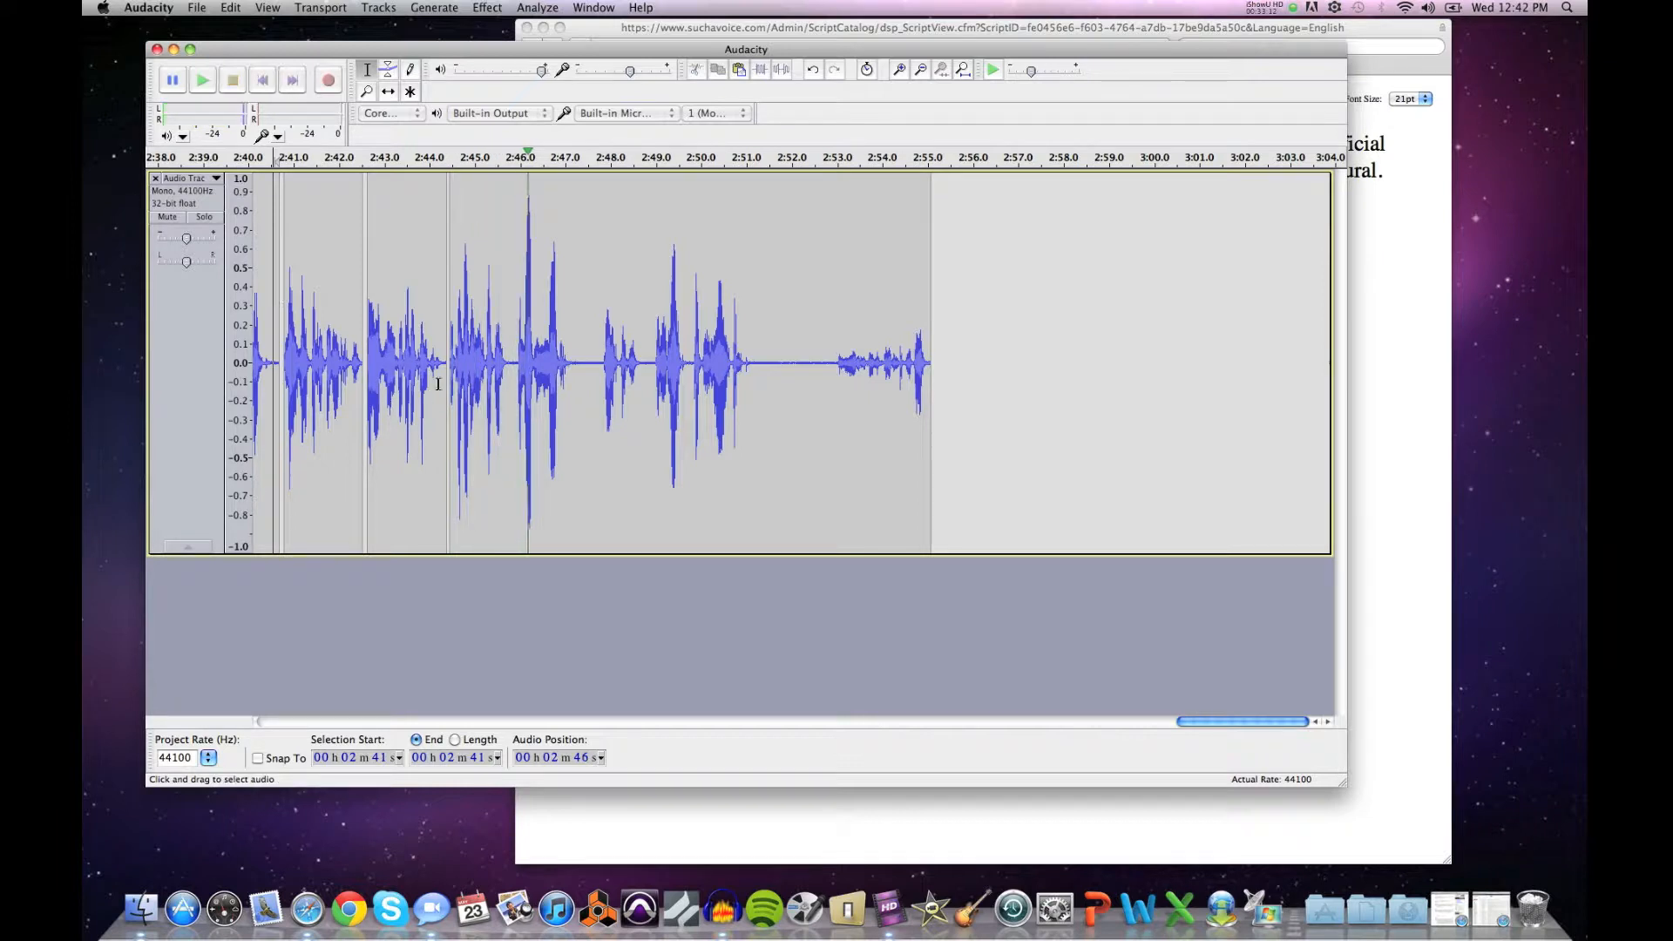
Step: Shift the last clip earlier until it meets the end of the preceding clip at about 2:44.4
{"action": "left_click", "coordinate": [388, 90]}
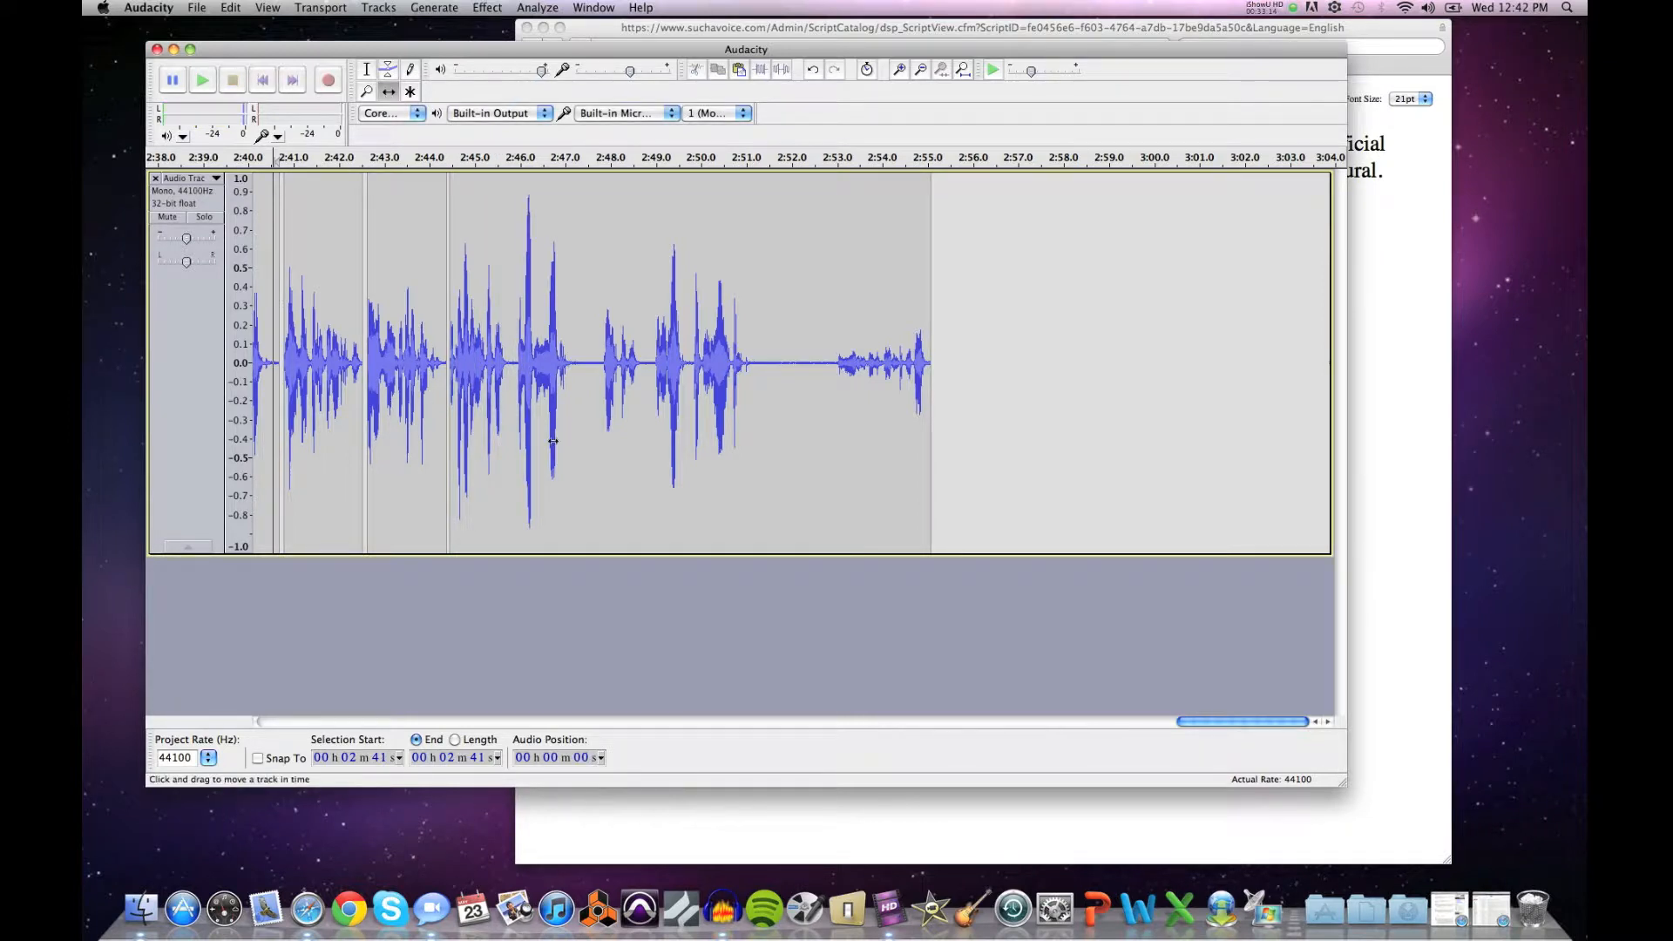
{"action": "left_click_drag", "start_coordinate": [556, 442], "coordinate": [553, 443]}
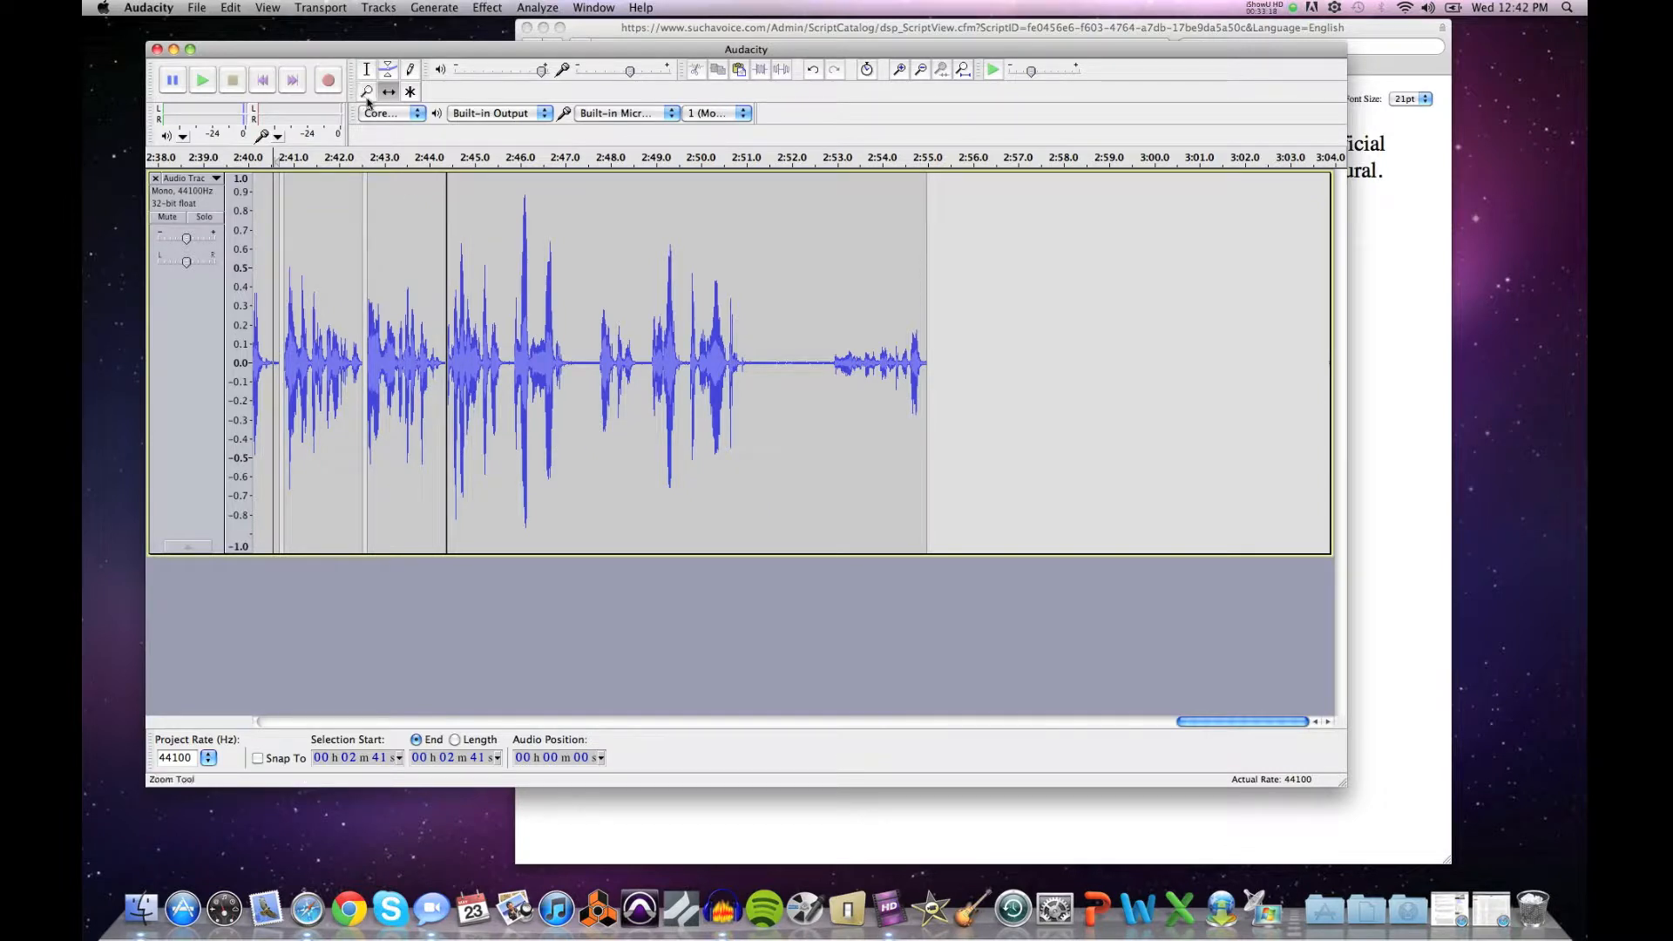
Step: Play back from about 2:40.4 and again from about 2:43.5 to check the closed-up pause at 2:44.4
{"action": "left_click", "coordinate": [367, 69]}
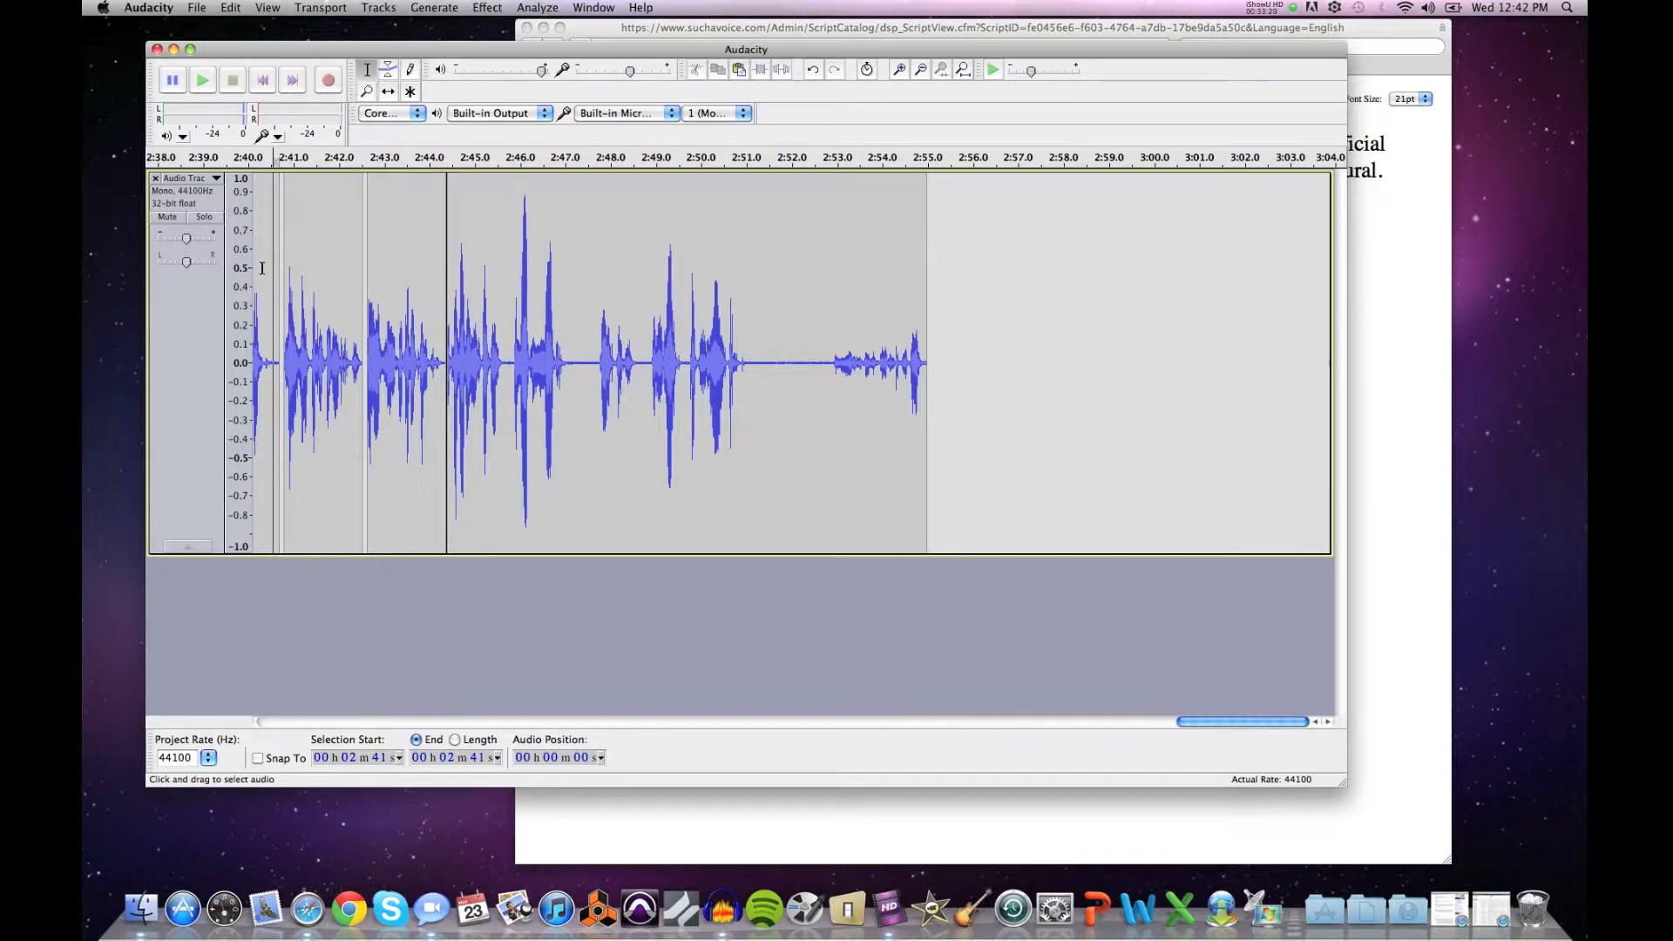
{"action": "left_click", "coordinate": [267, 269]}
{"action": "key", "text": "space"}
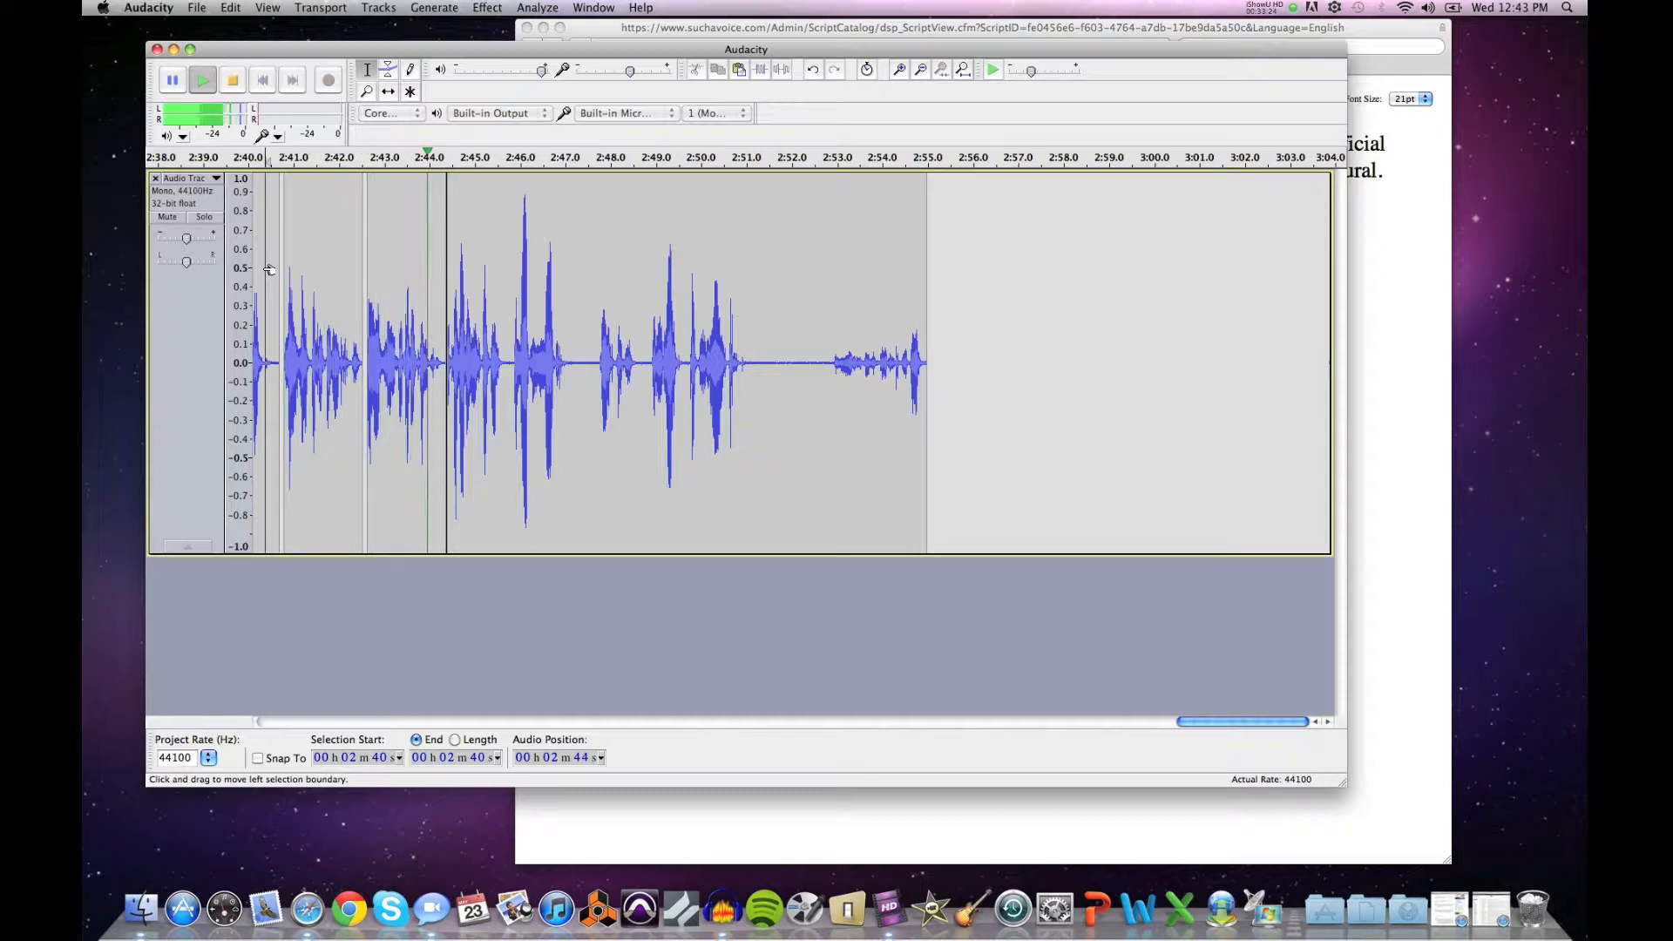
{"action": "key", "text": "space"}
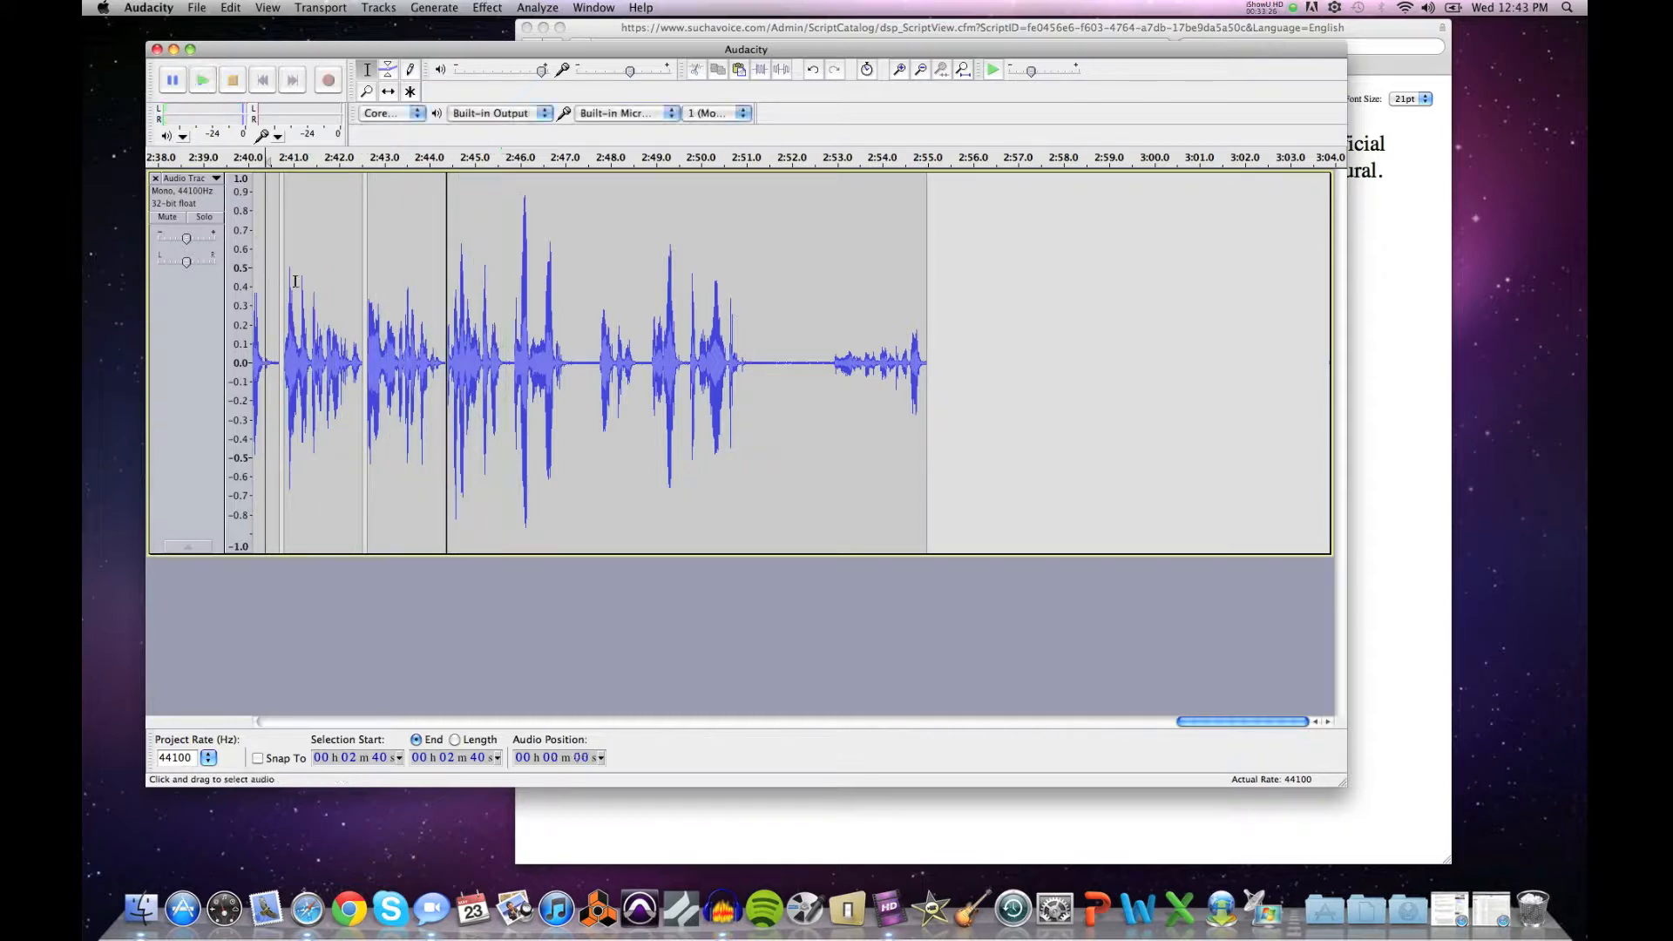
{"action": "left_click", "coordinate": [407, 293]}
{"action": "key", "text": "space"}
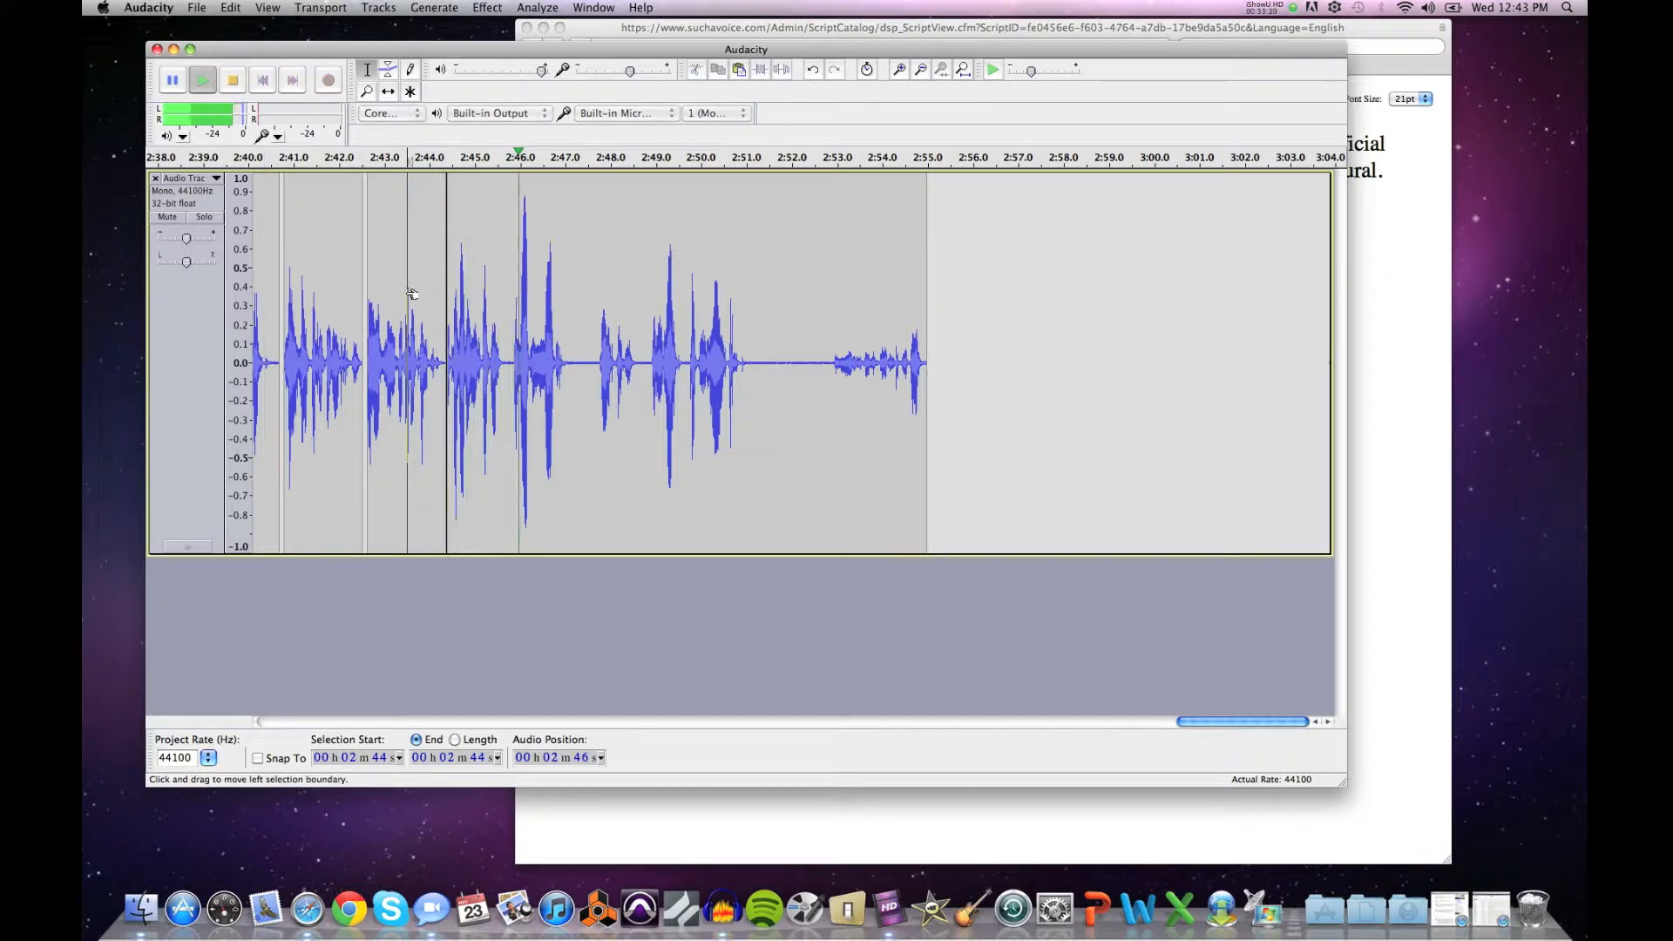
{"action": "key", "text": "space"}
Step: Select the silence from about 2:45.62 to 2:45.81, just before the next phrase
{"action": "left_click", "coordinate": [509, 345]}
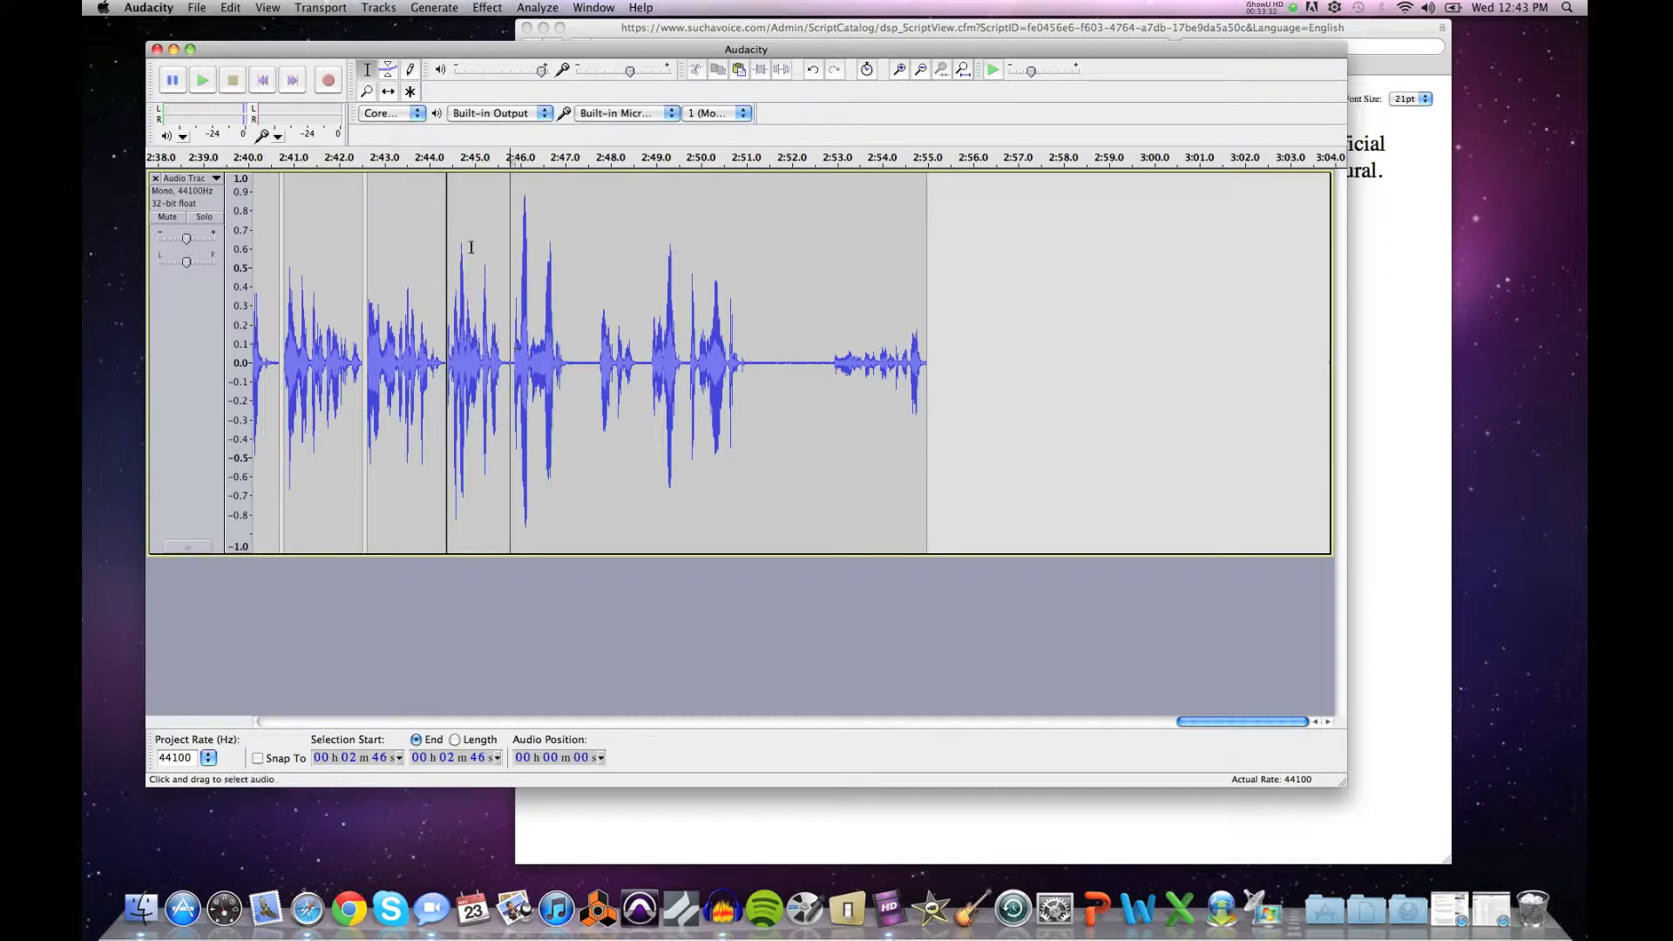
{"action": "left_click", "coordinate": [366, 91]}
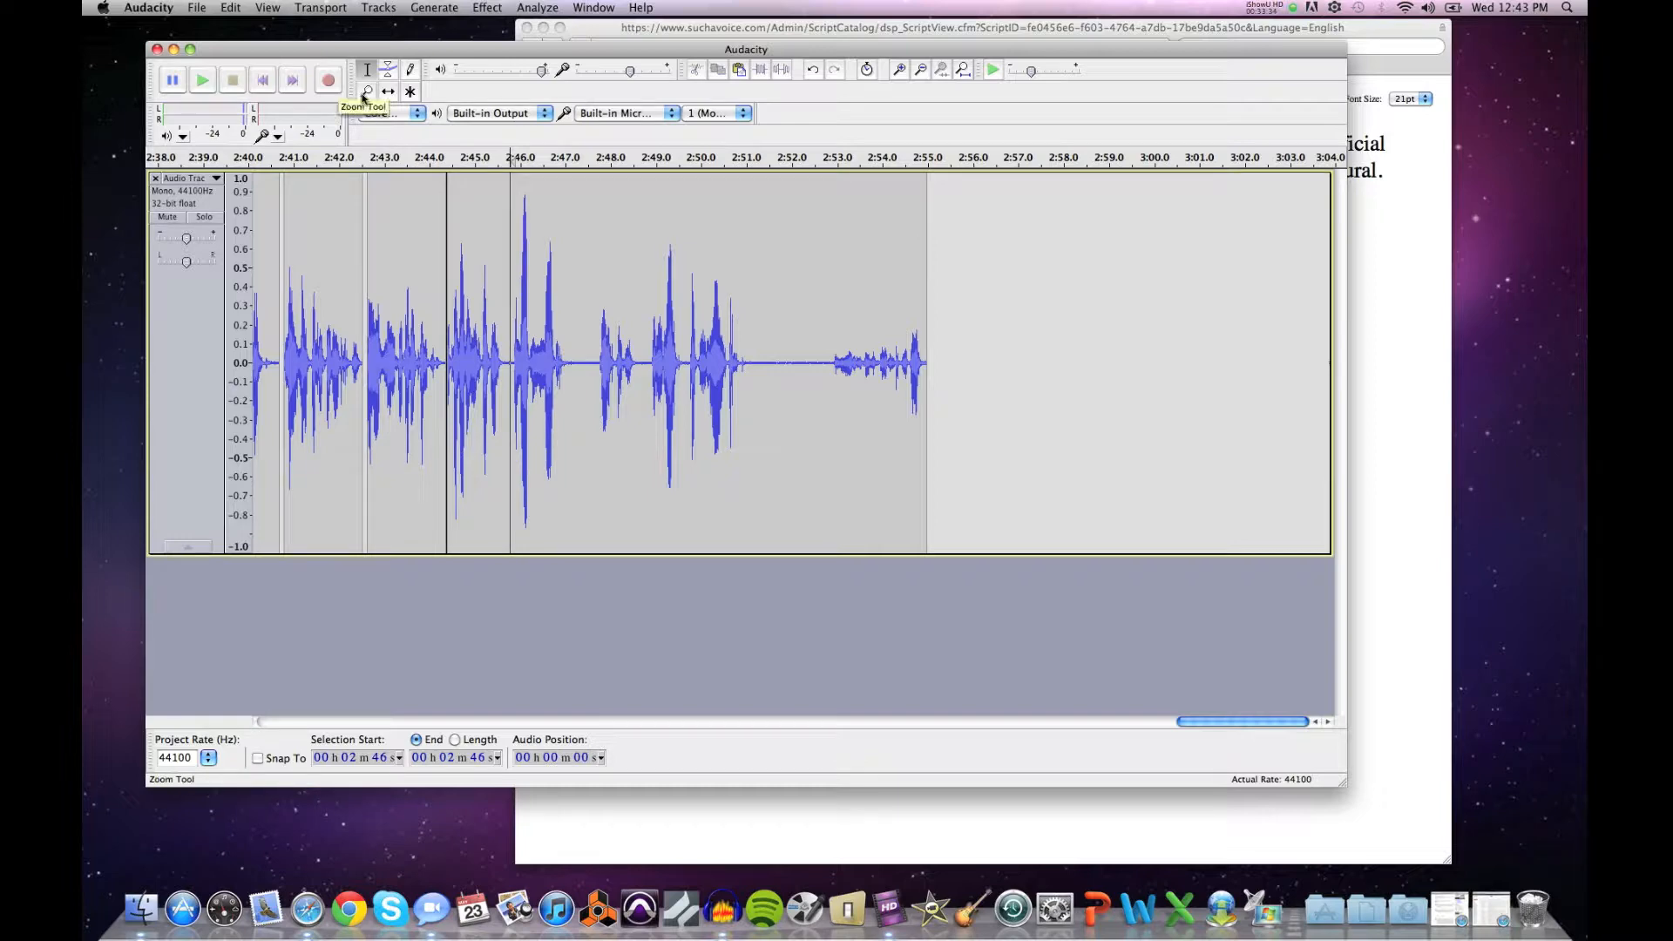
{"action": "left_click", "coordinate": [500, 324]}
{"action": "left_click", "coordinate": [500, 324]}
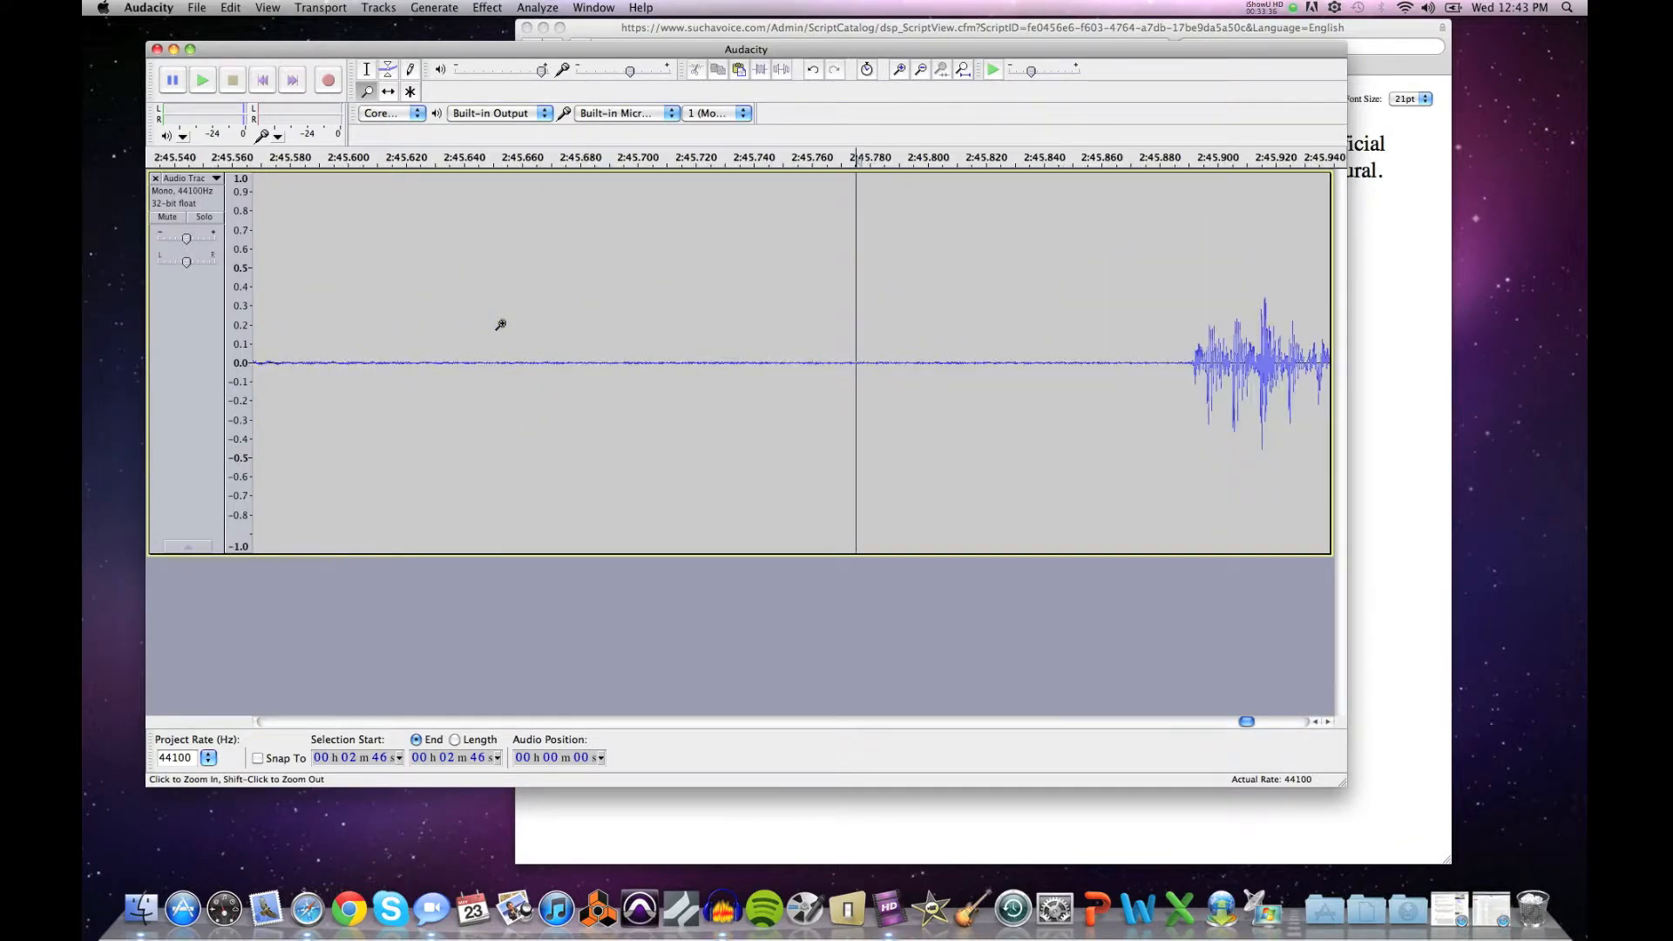
{"action": "left_click", "coordinate": [366, 69]}
{"action": "left_click", "coordinate": [398, 257]}
{"action": "left_click_drag", "start_coordinate": [420, 255], "coordinate": [969, 322]}
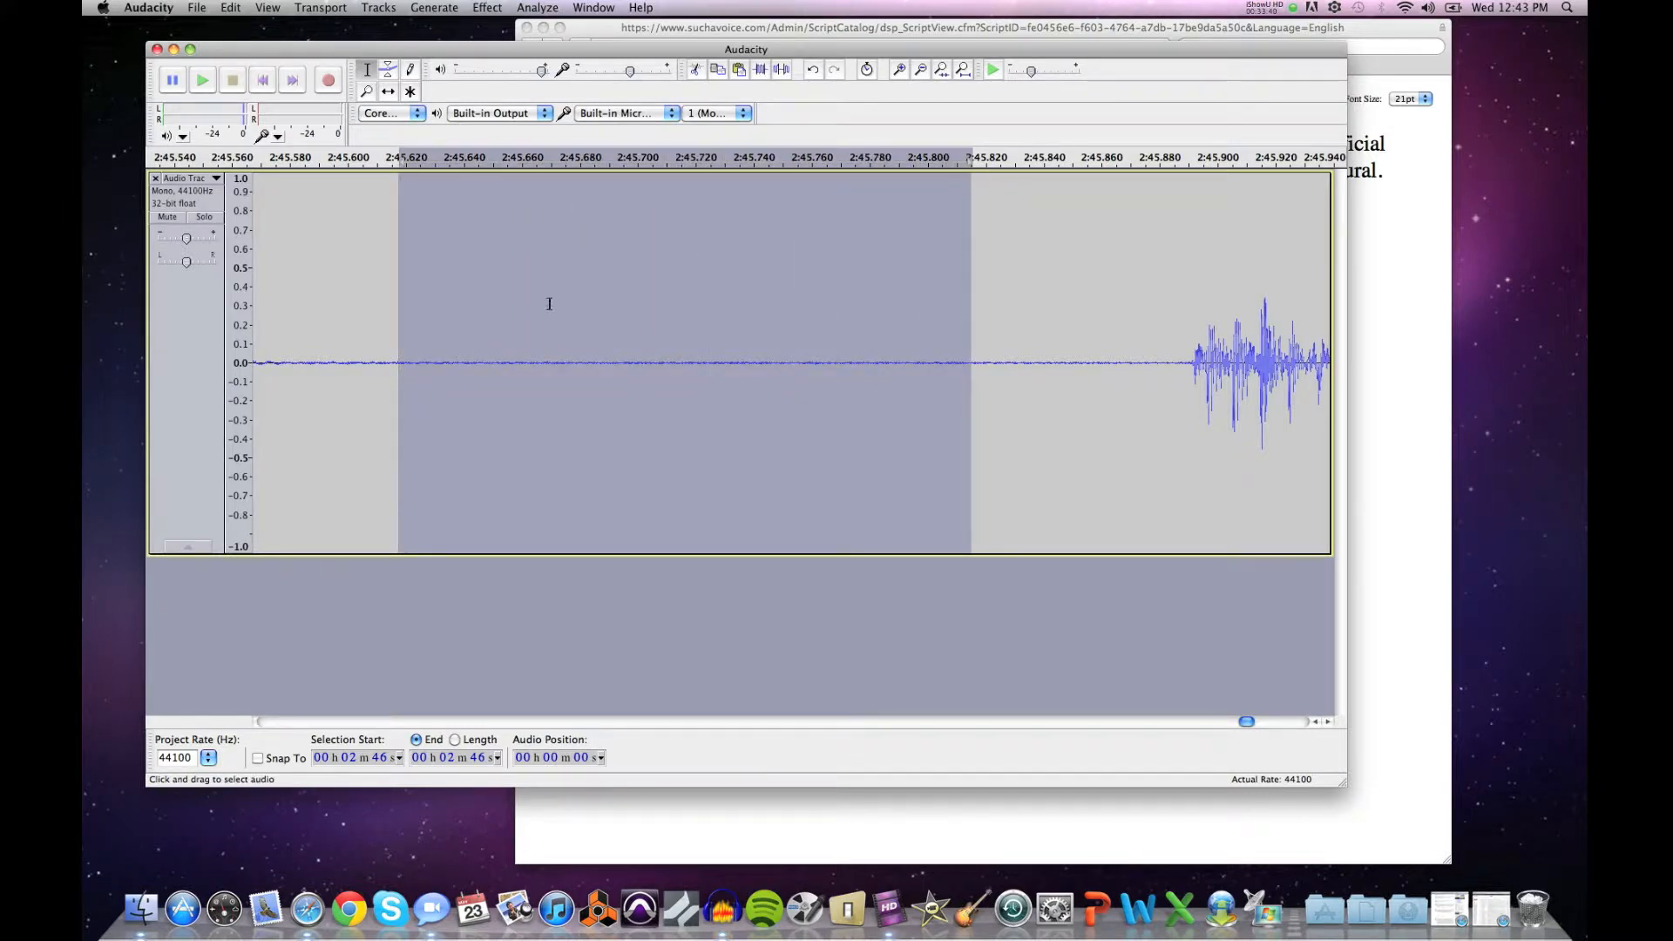
Step: Audition the selected silence several times
{"action": "key", "text": "space"}
{"action": "key", "text": "space"}
{"action": "key", "text": "space"}
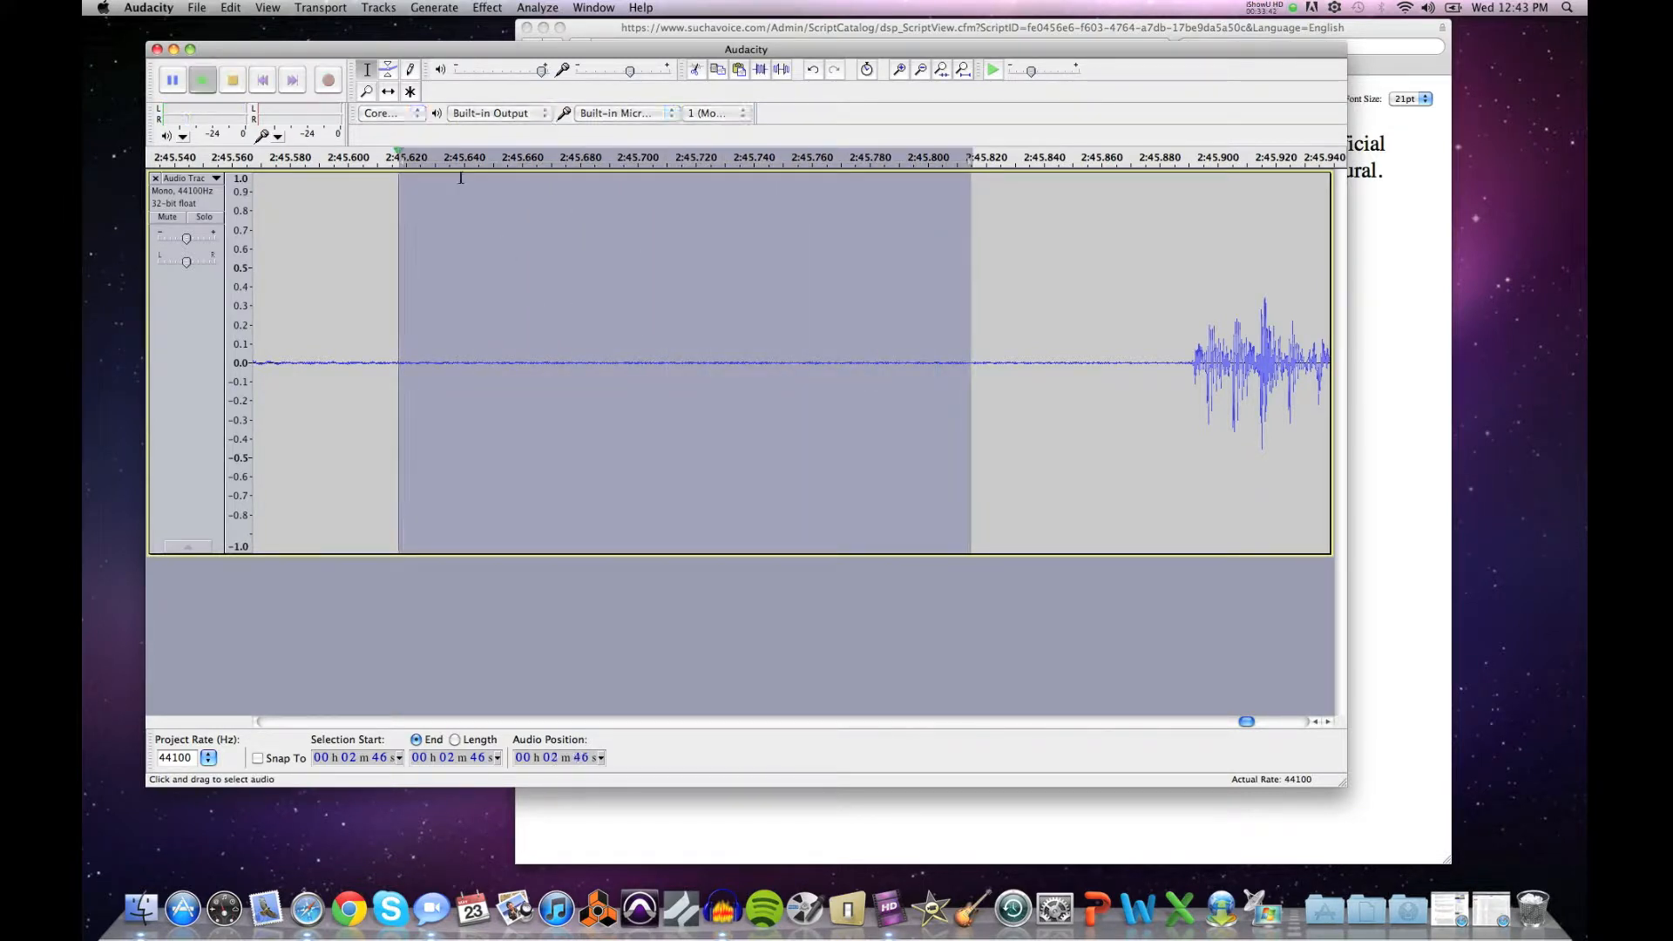
{"action": "key", "text": "space"}
{"action": "key", "text": "space"}
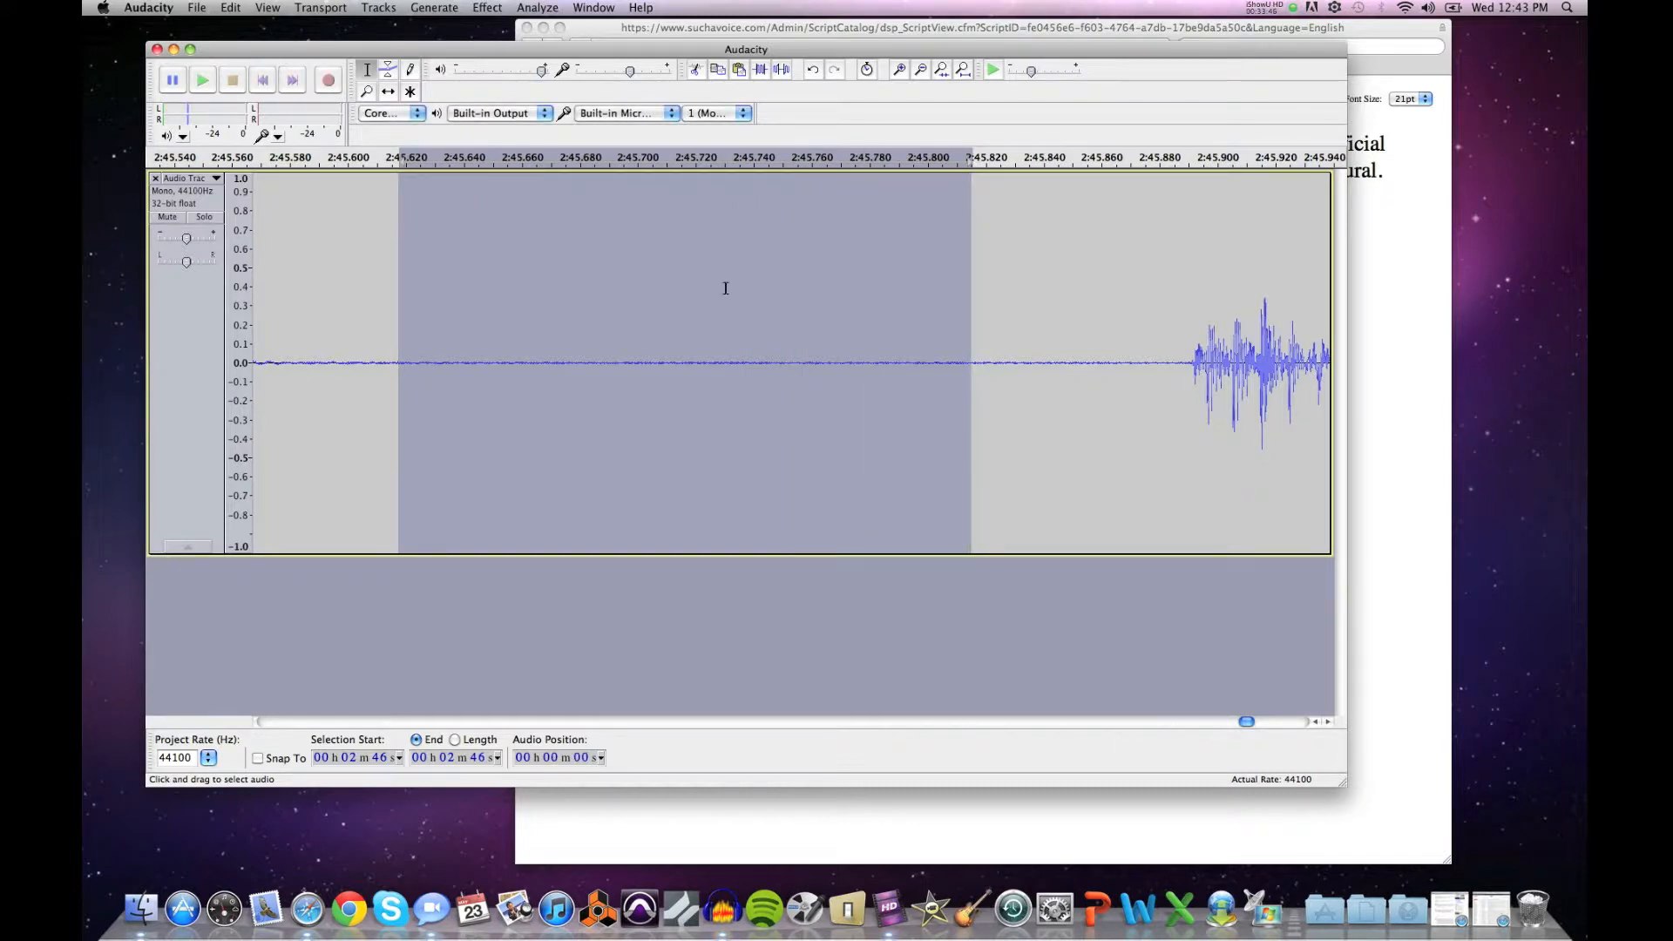
{"action": "key", "text": "space"}
{"action": "key", "text": "space"}
{"action": "key", "text": "space"}
Step: Split the clip at both edges of the selected silence
{"action": "left_click", "coordinate": [230, 8]}
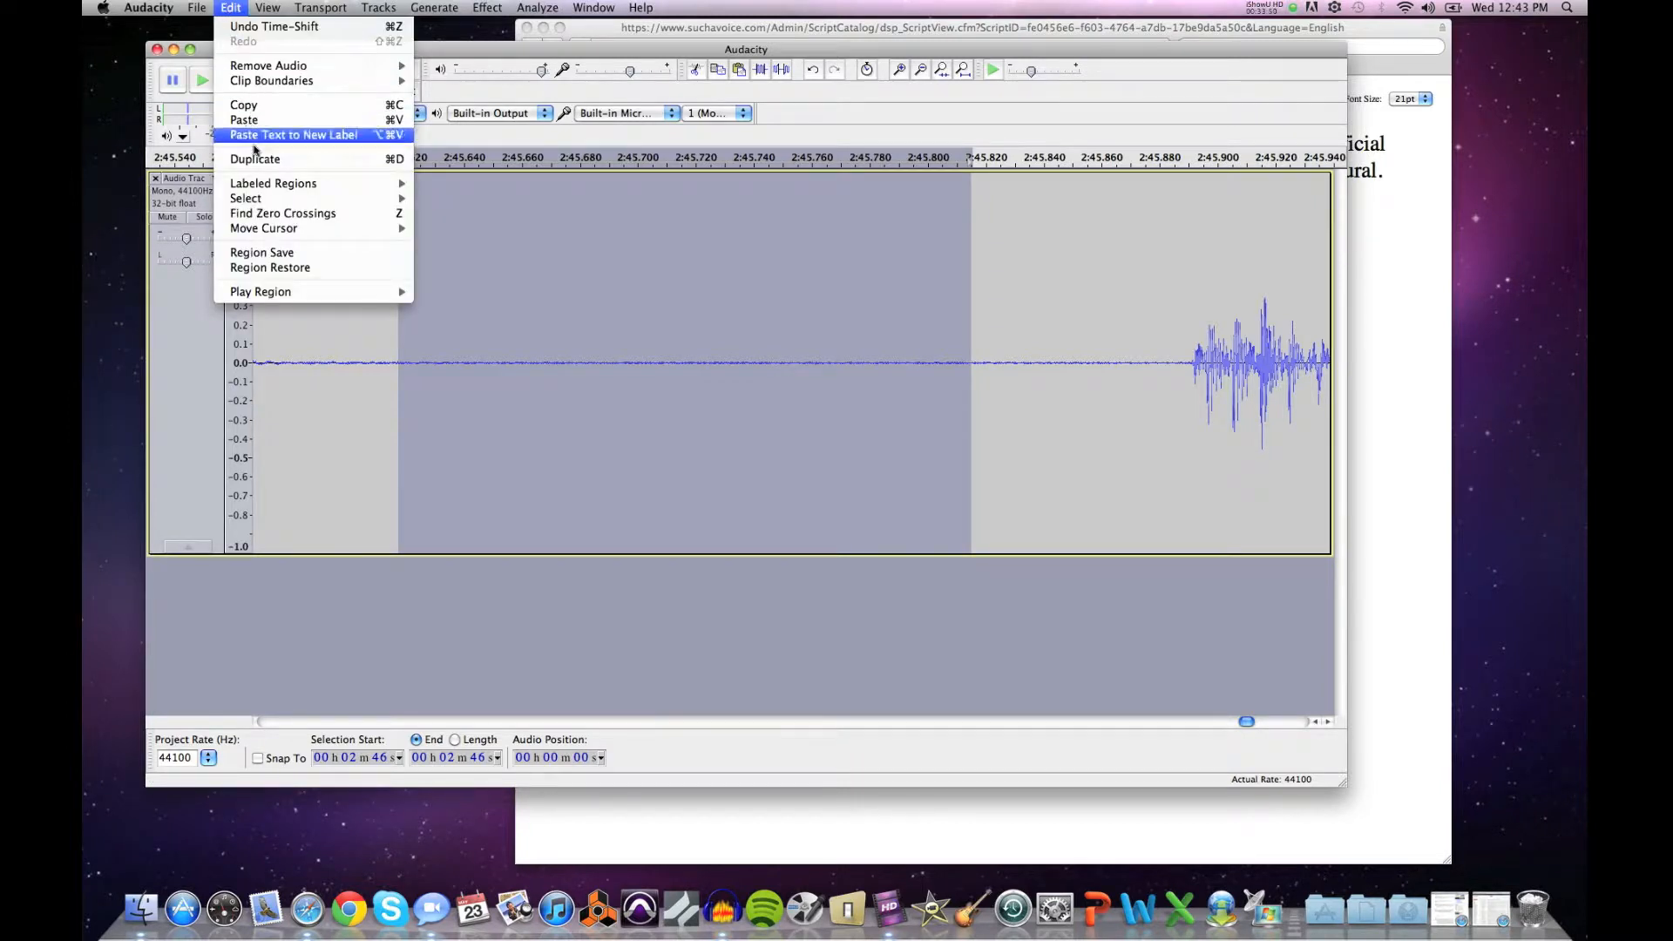
{"action": "mouse_move", "coordinate": [257, 80]}
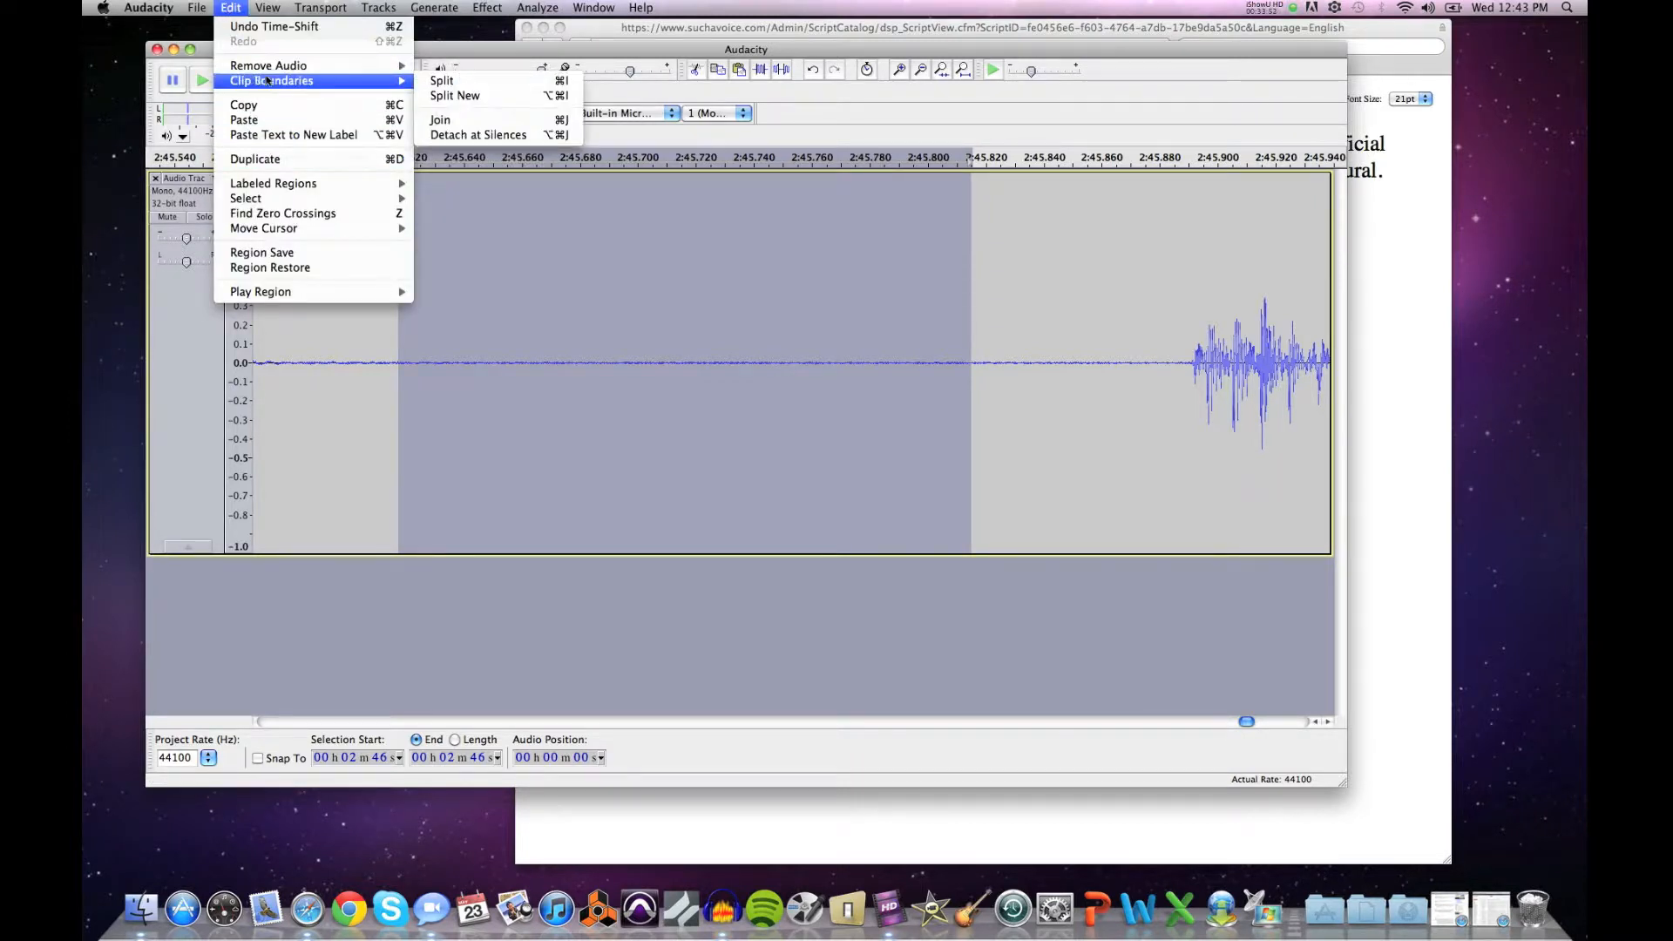
{"action": "left_click", "coordinate": [448, 80]}
Step: Shift the clip after the selection about 0.05 s later and delete the selected silence
{"action": "left_click", "coordinate": [387, 92]}
{"action": "left_click_drag", "start_coordinate": [1060, 420], "coordinate": [1201, 427]}
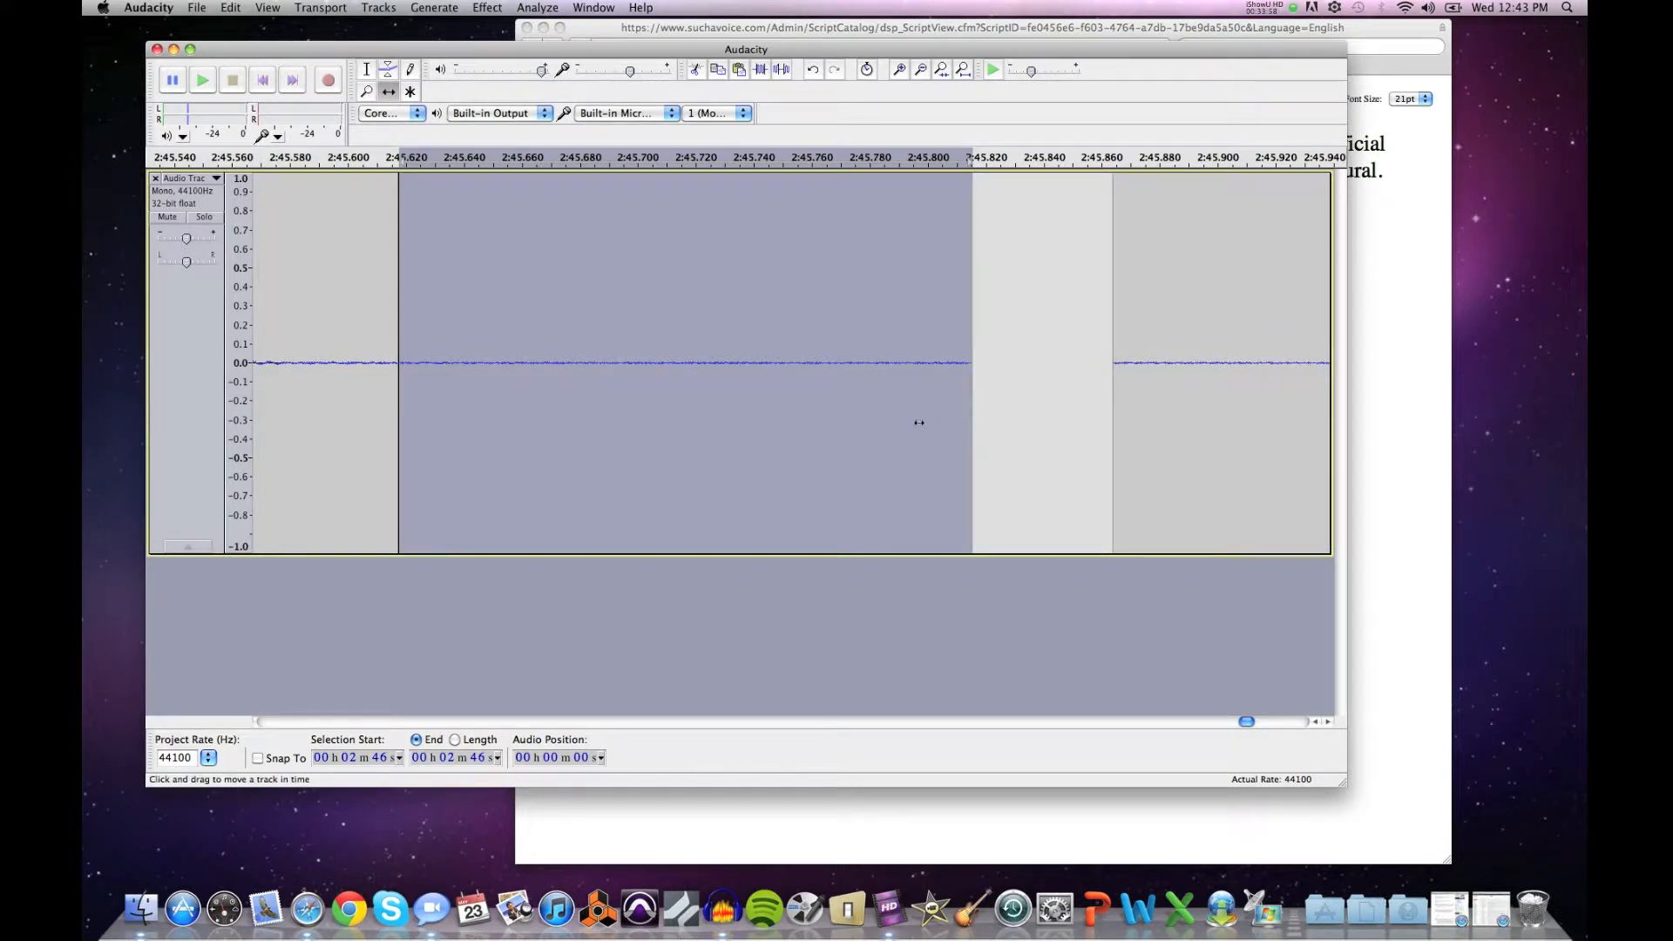
{"action": "key", "text": "Delete"}
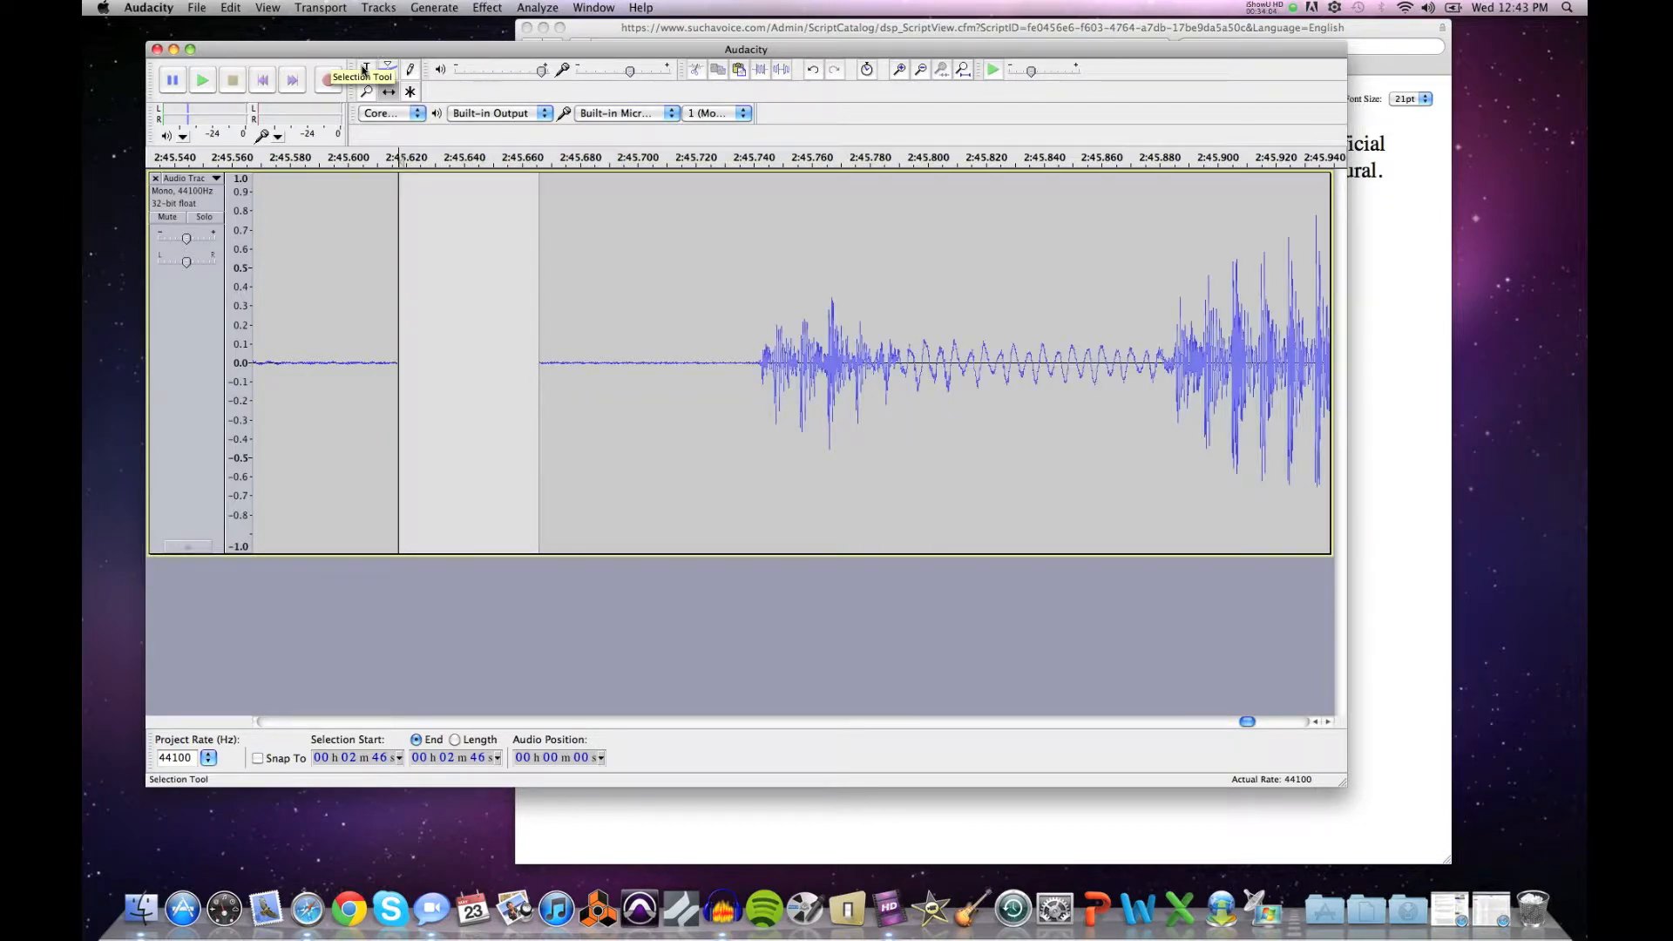
Step: Play back from about 2:43.8 across the new gap to check the pause
{"action": "left_click", "coordinate": [364, 70]}
{"action": "left_click", "coordinate": [366, 91]}
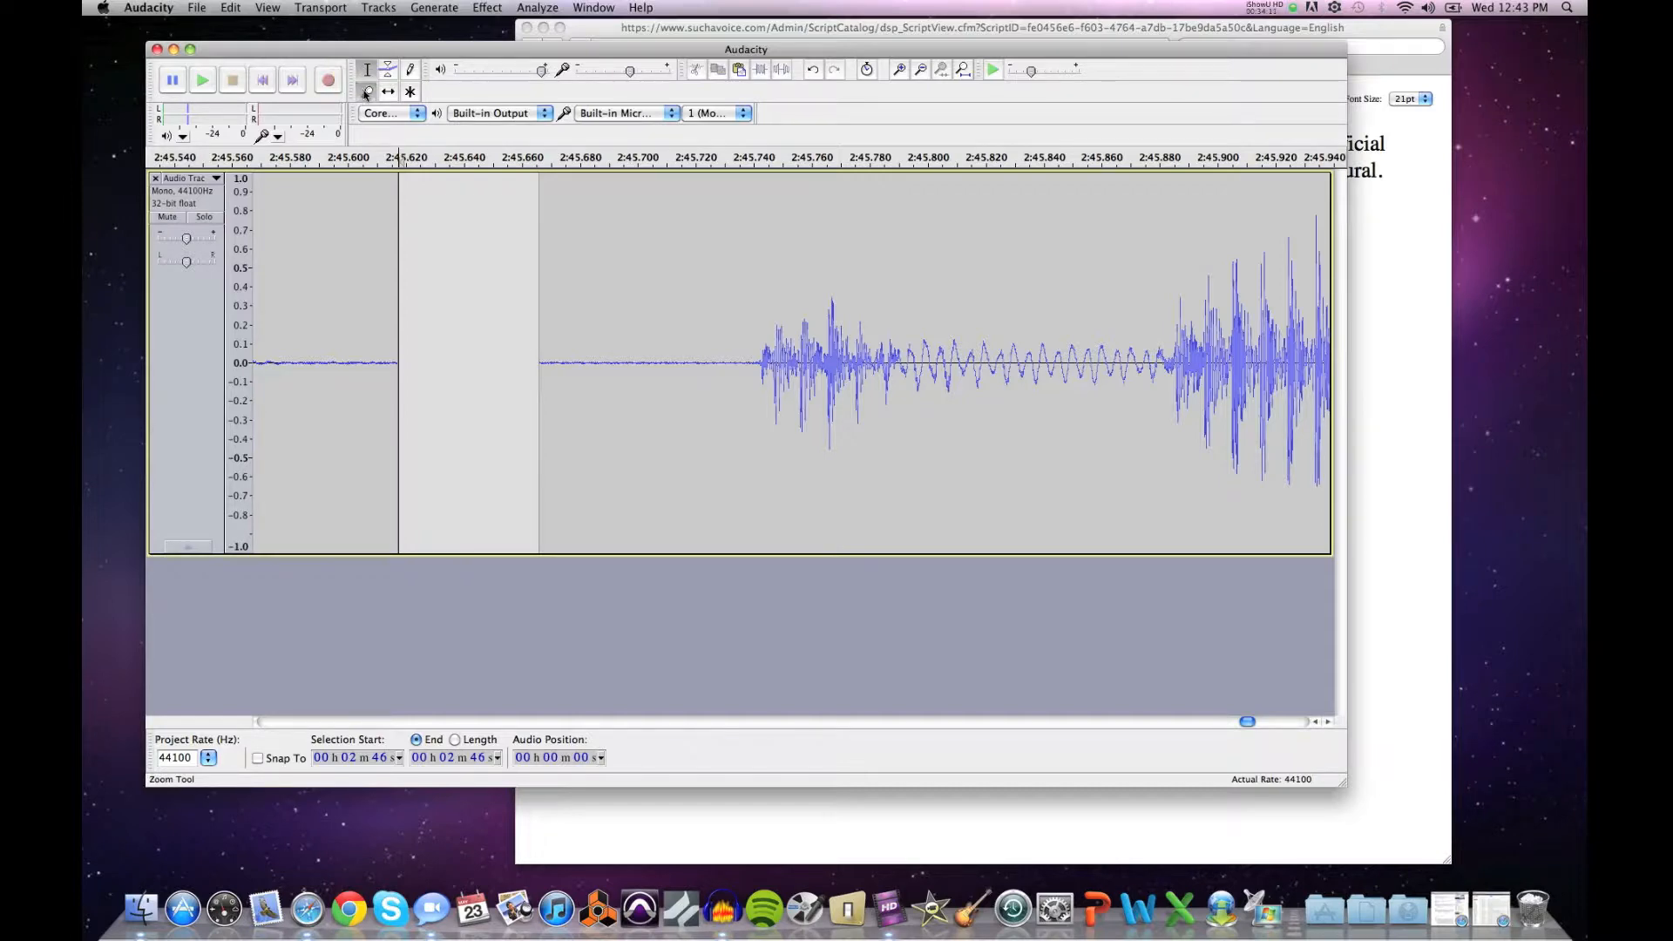
{"action": "left_click", "coordinate": [434, 220], "text": "shift"}
{"action": "left_click", "coordinate": [434, 220], "text": "shift"}
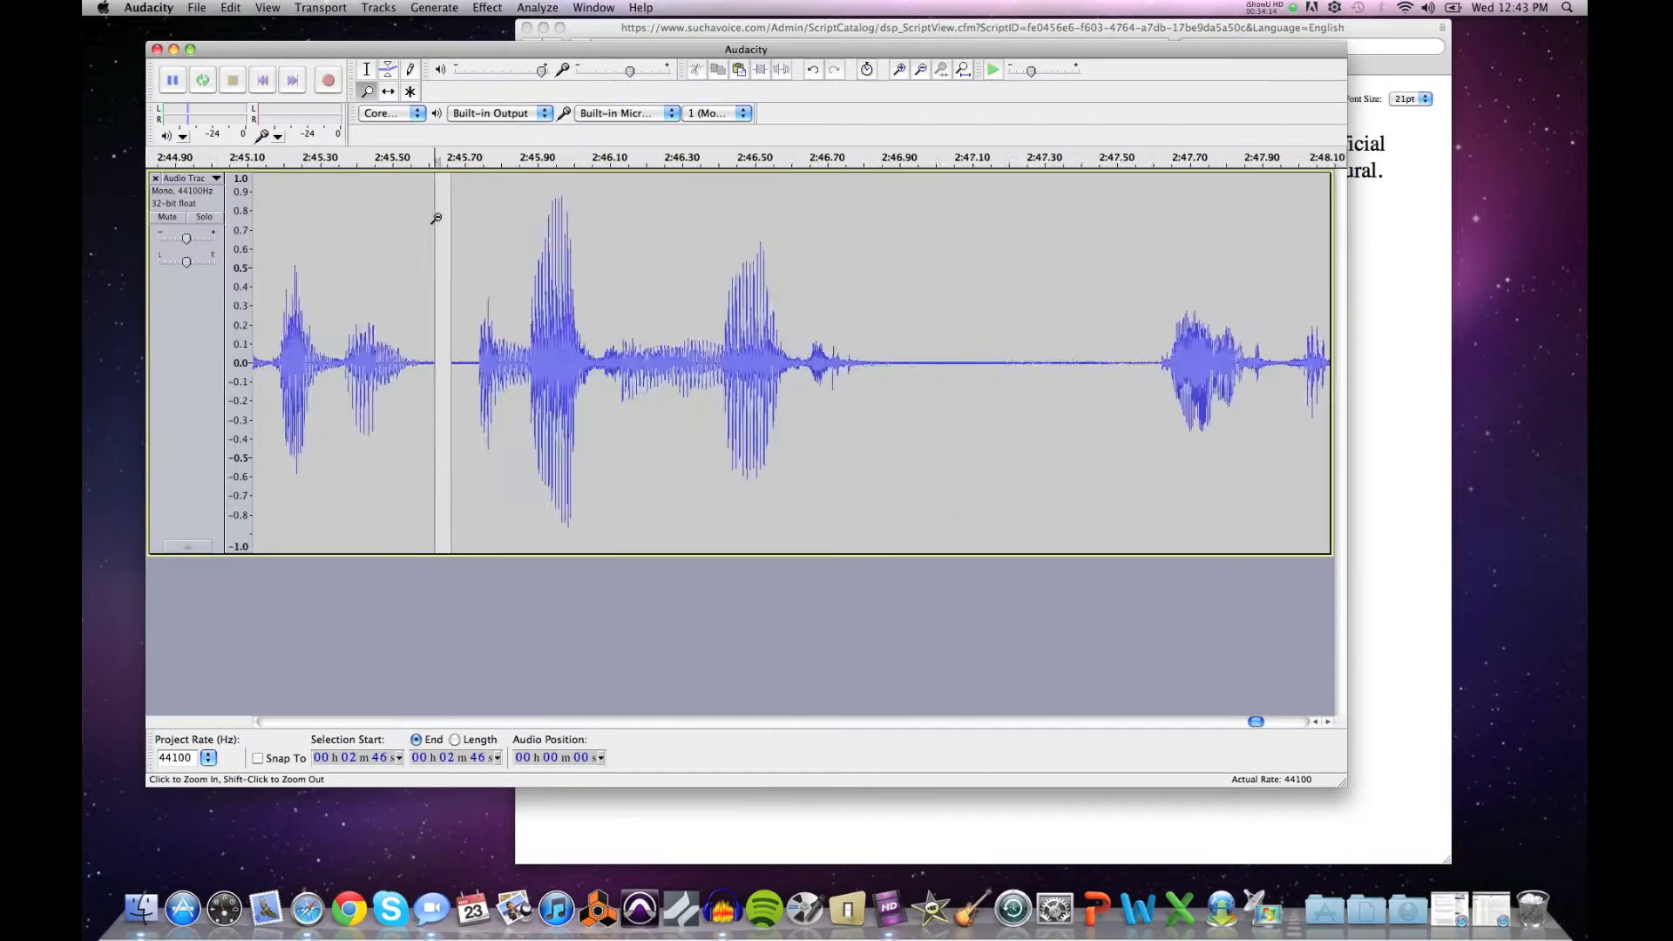
{"action": "left_click", "coordinate": [434, 219], "text": "shift"}
{"action": "left_click", "coordinate": [366, 68]}
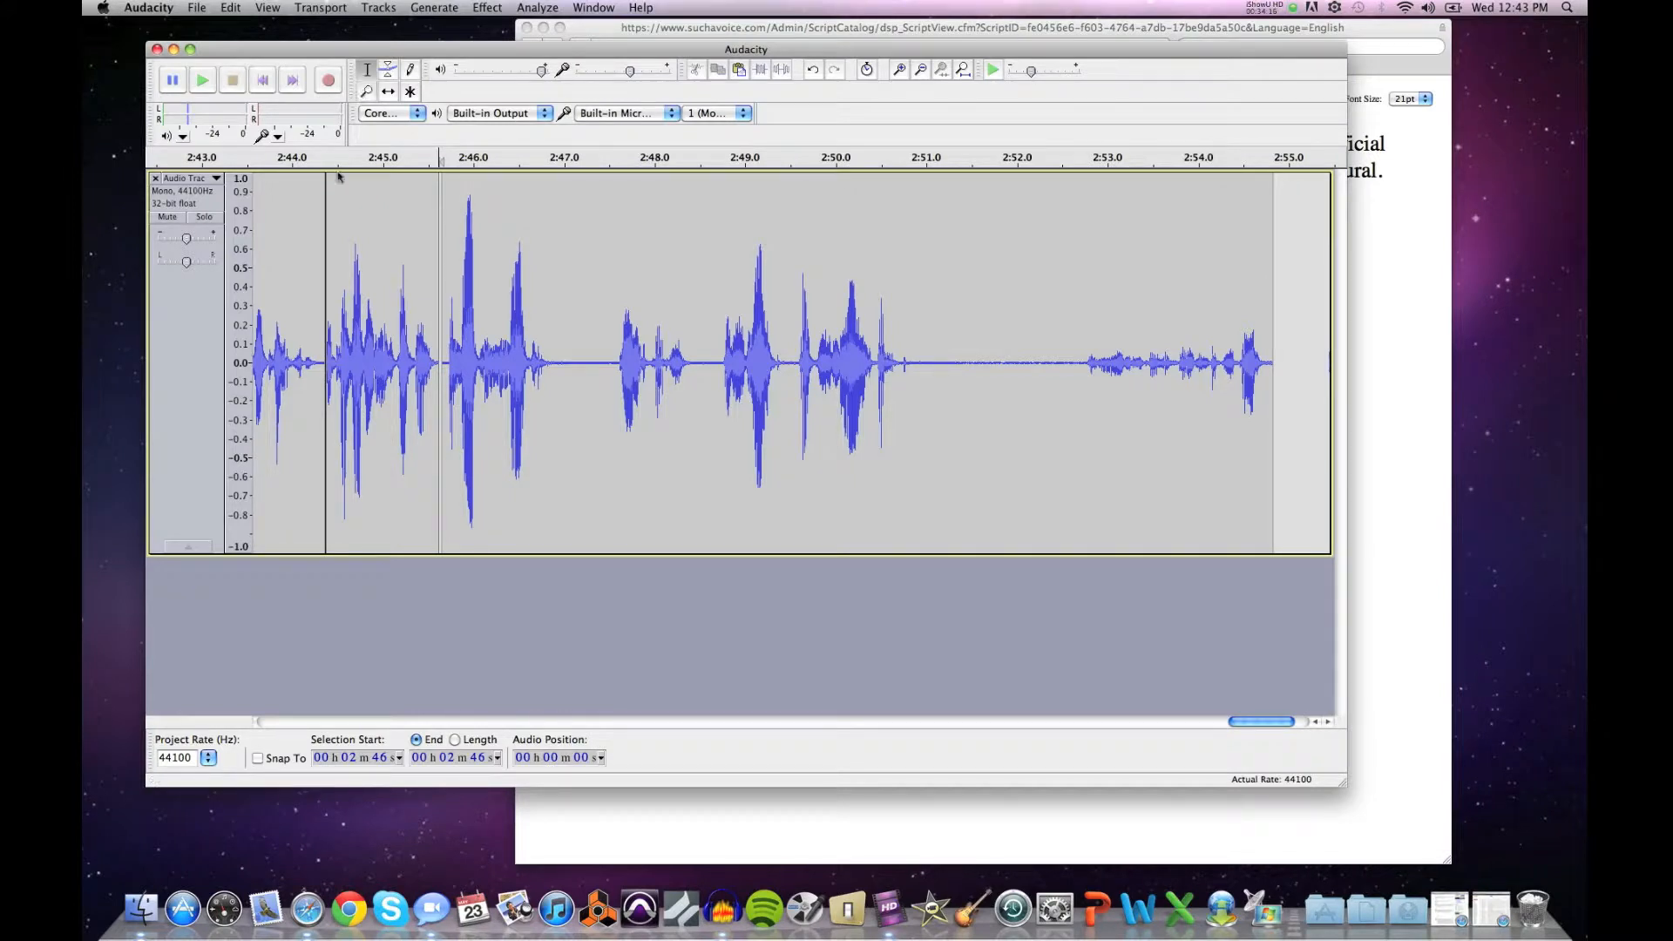
{"action": "left_click", "coordinate": [277, 239]}
{"action": "key", "text": "space"}
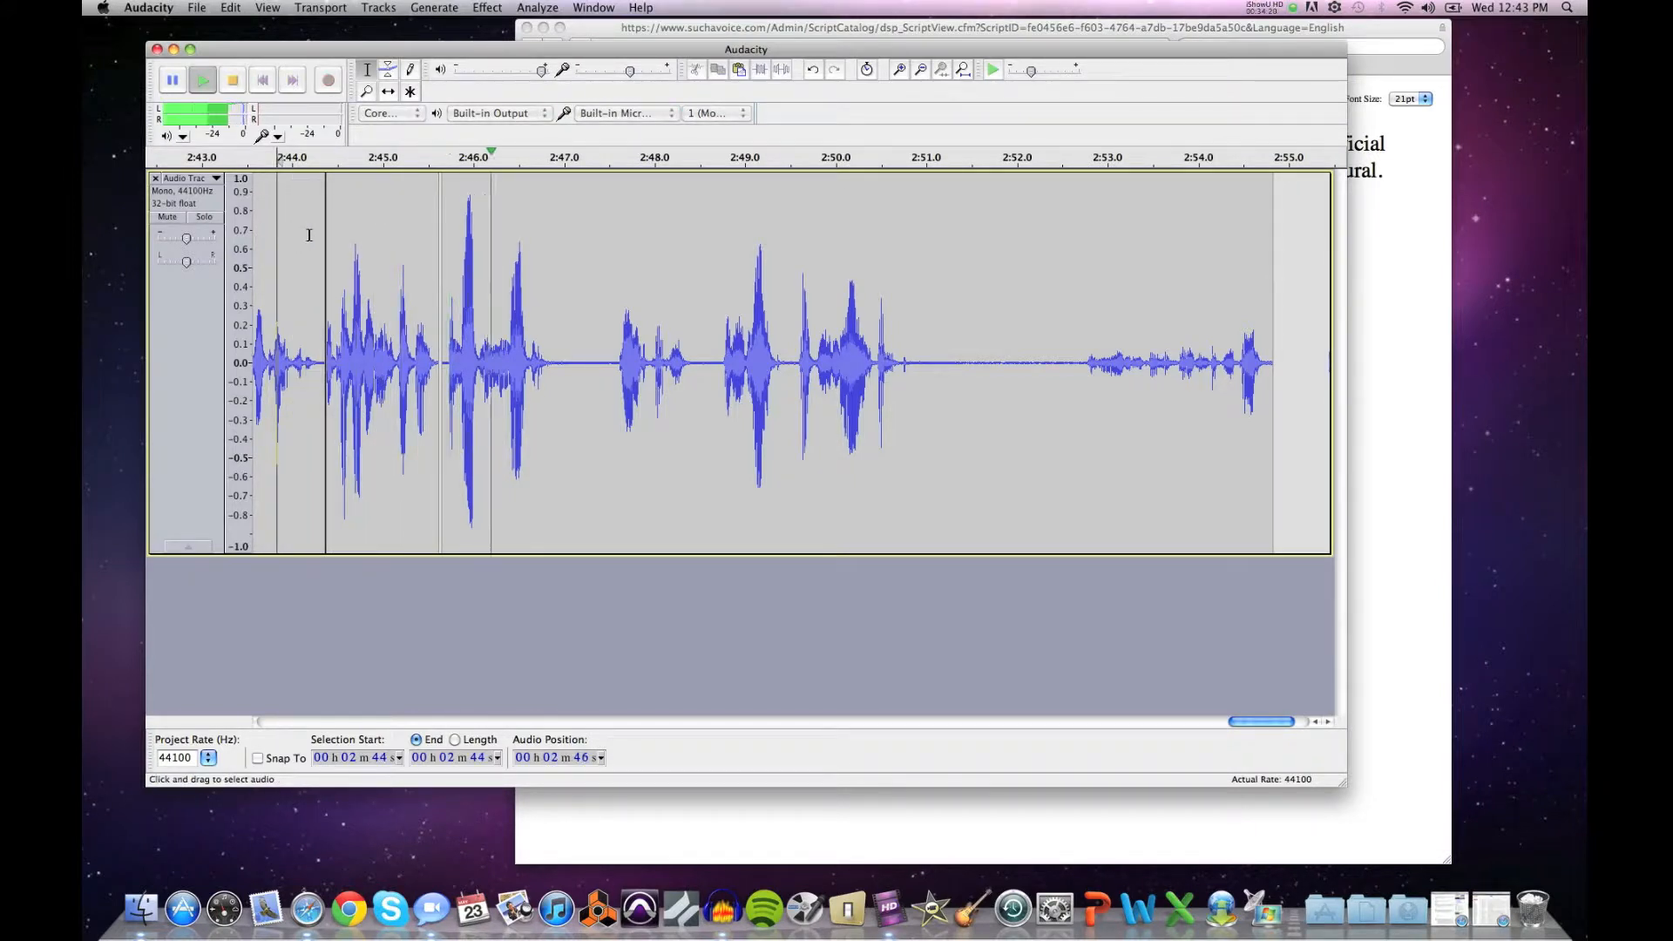
{"action": "key", "text": "space"}
Step: Delete the leading silence of the clip after the gap, from just before its start to about 2:45.718
{"action": "left_click", "coordinate": [459, 318]}
{"action": "left_click", "coordinate": [367, 91]}
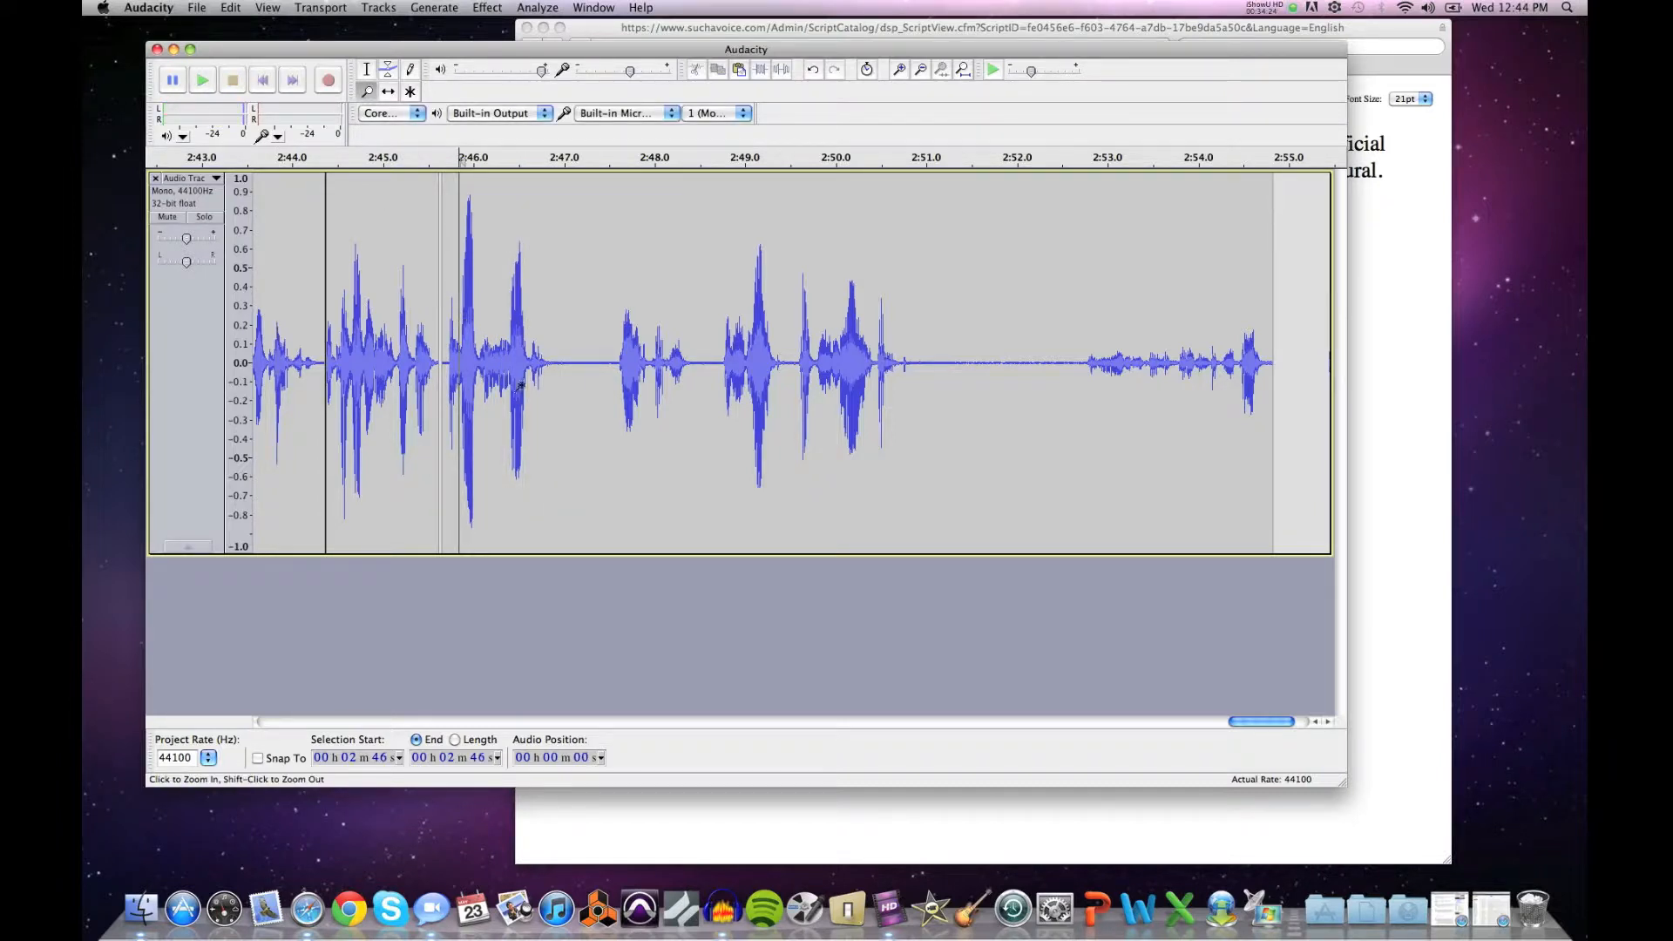
{"action": "left_click", "coordinate": [440, 353]}
{"action": "left_click", "coordinate": [440, 353]}
{"action": "left_click", "coordinate": [440, 353]}
{"action": "left_click", "coordinate": [440, 352]}
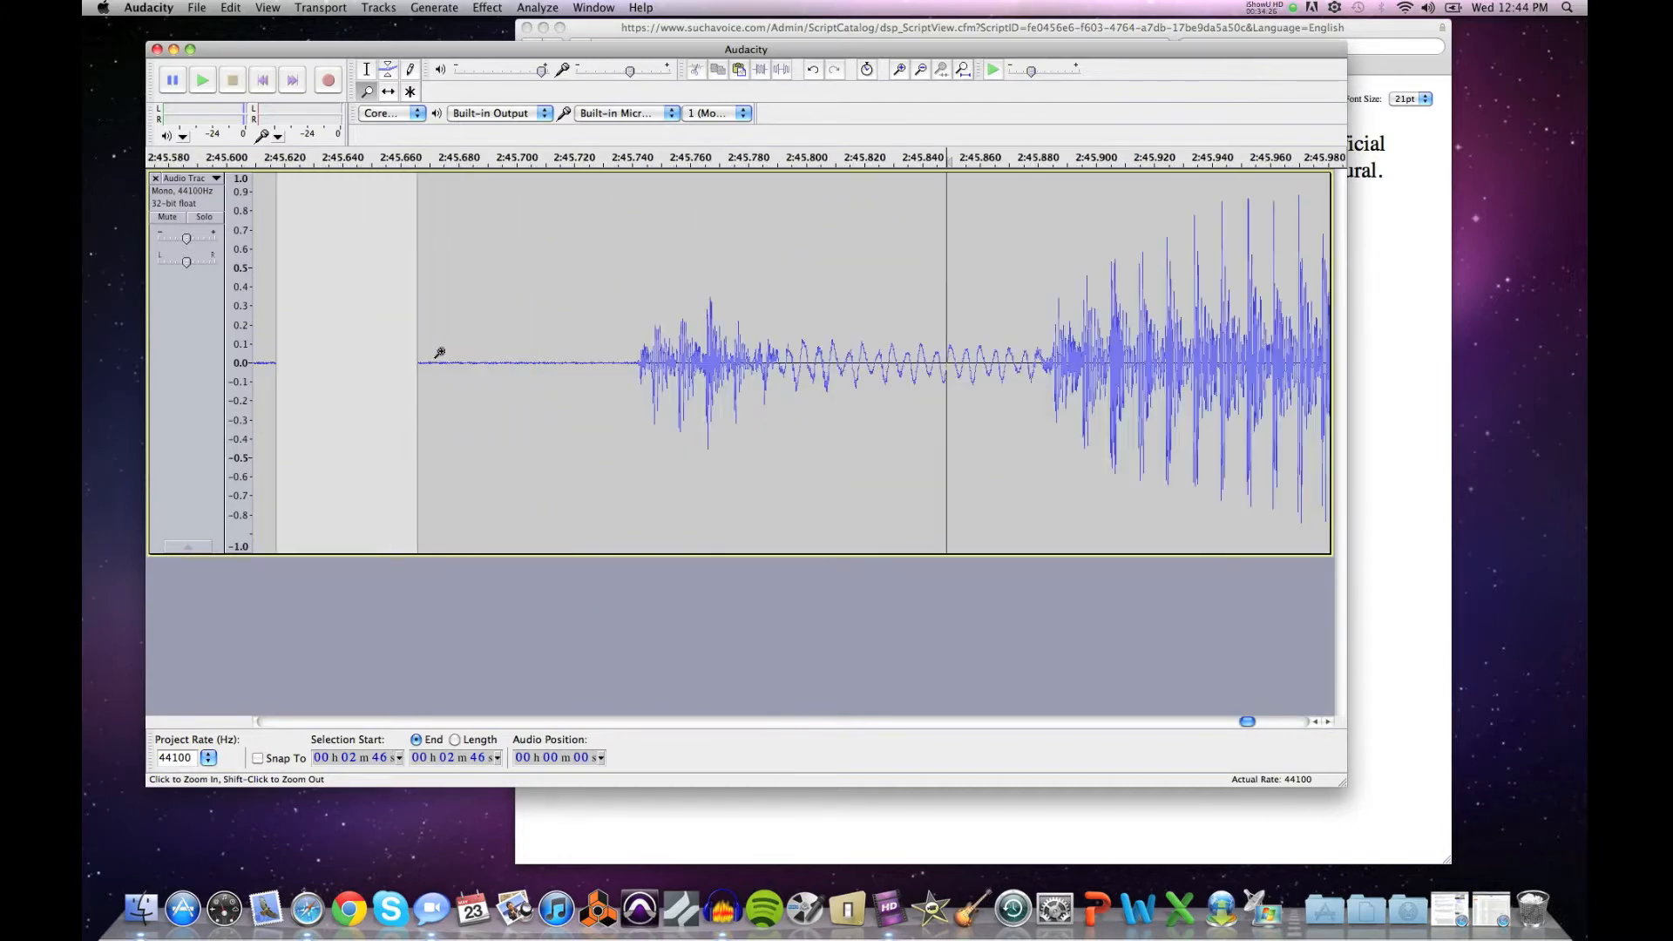
{"action": "left_click", "coordinate": [437, 354]}
{"action": "left_click", "coordinate": [437, 354]}
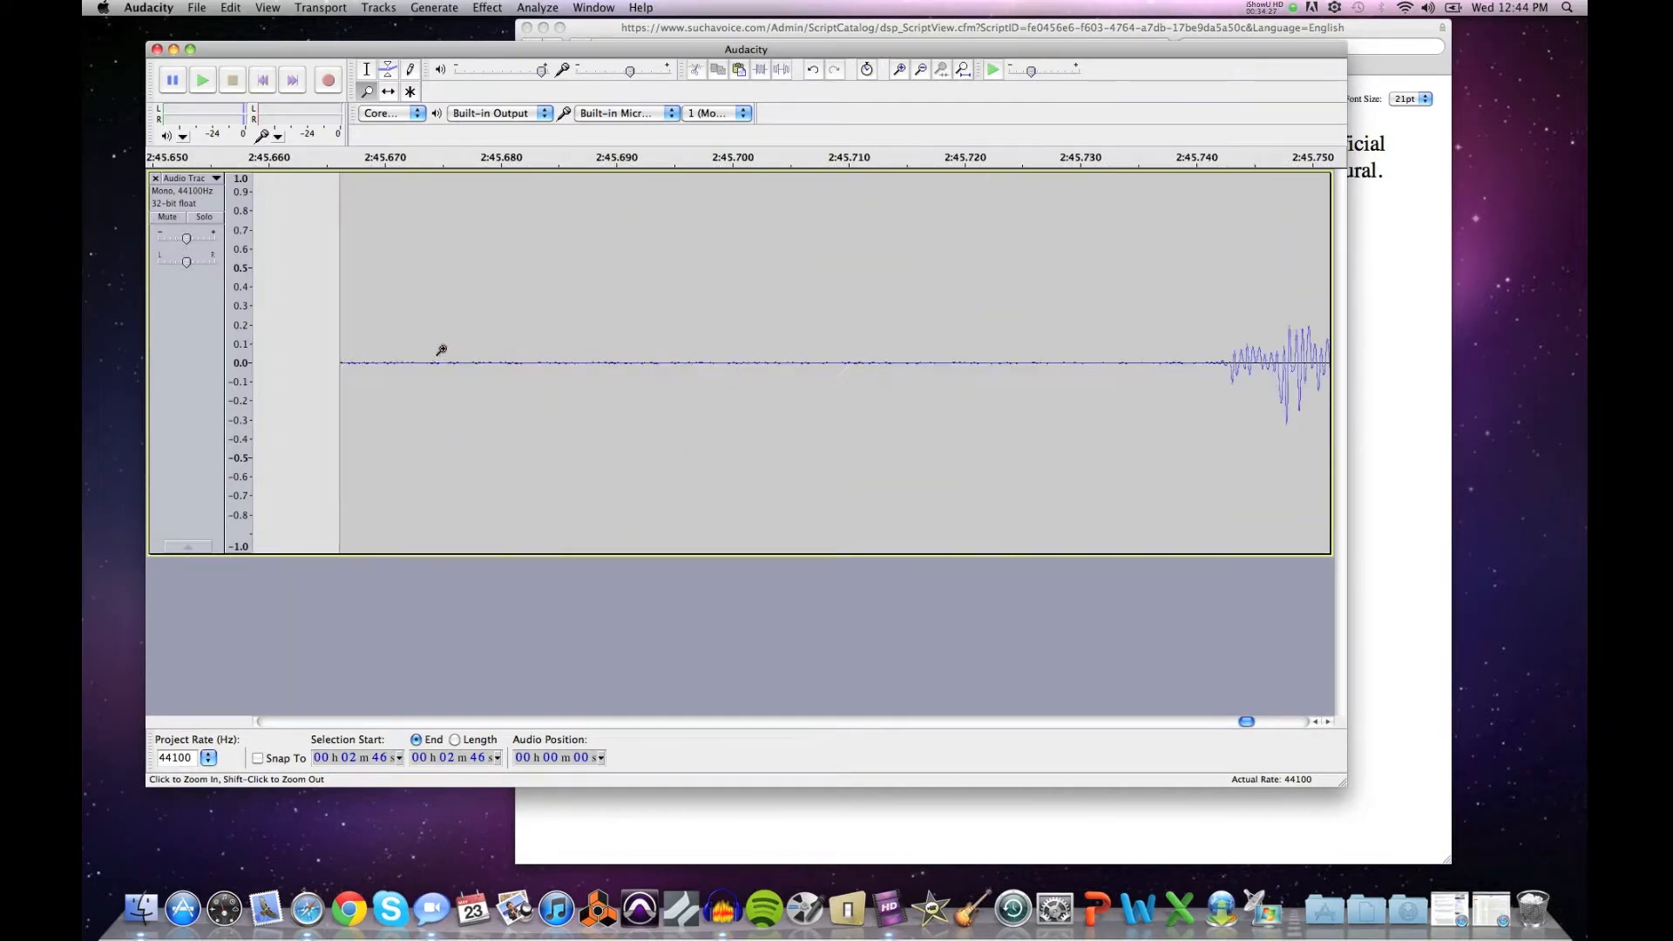
{"action": "left_click", "coordinate": [367, 71]}
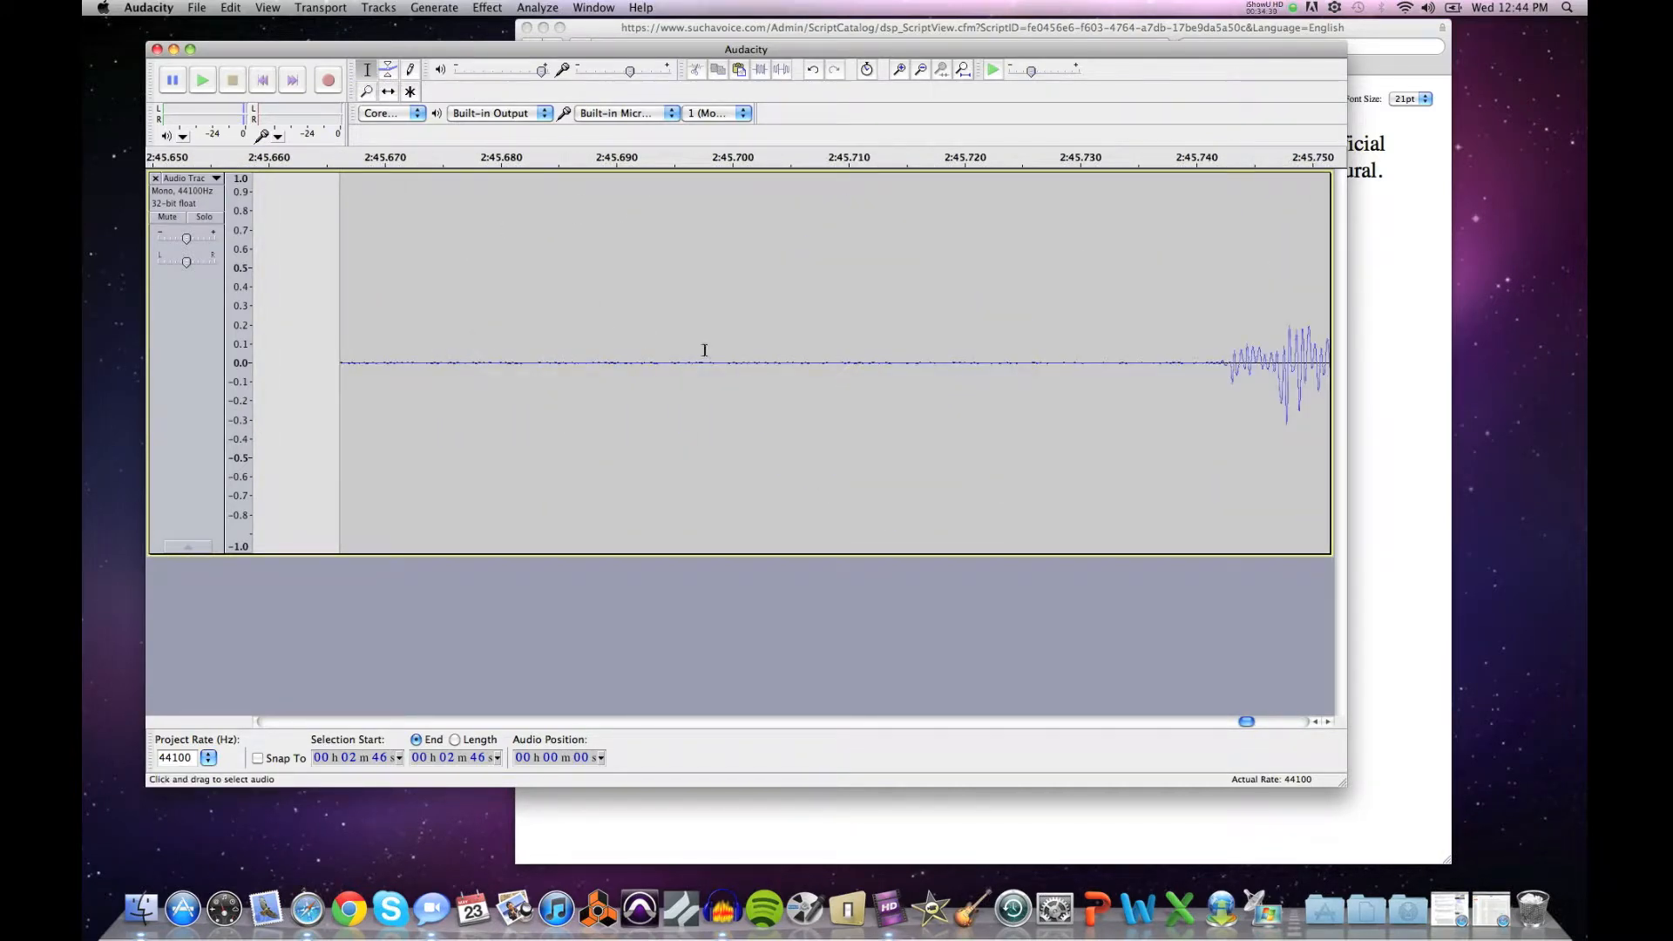
{"action": "left_click_drag", "start_coordinate": [943, 362], "coordinate": [313, 320]}
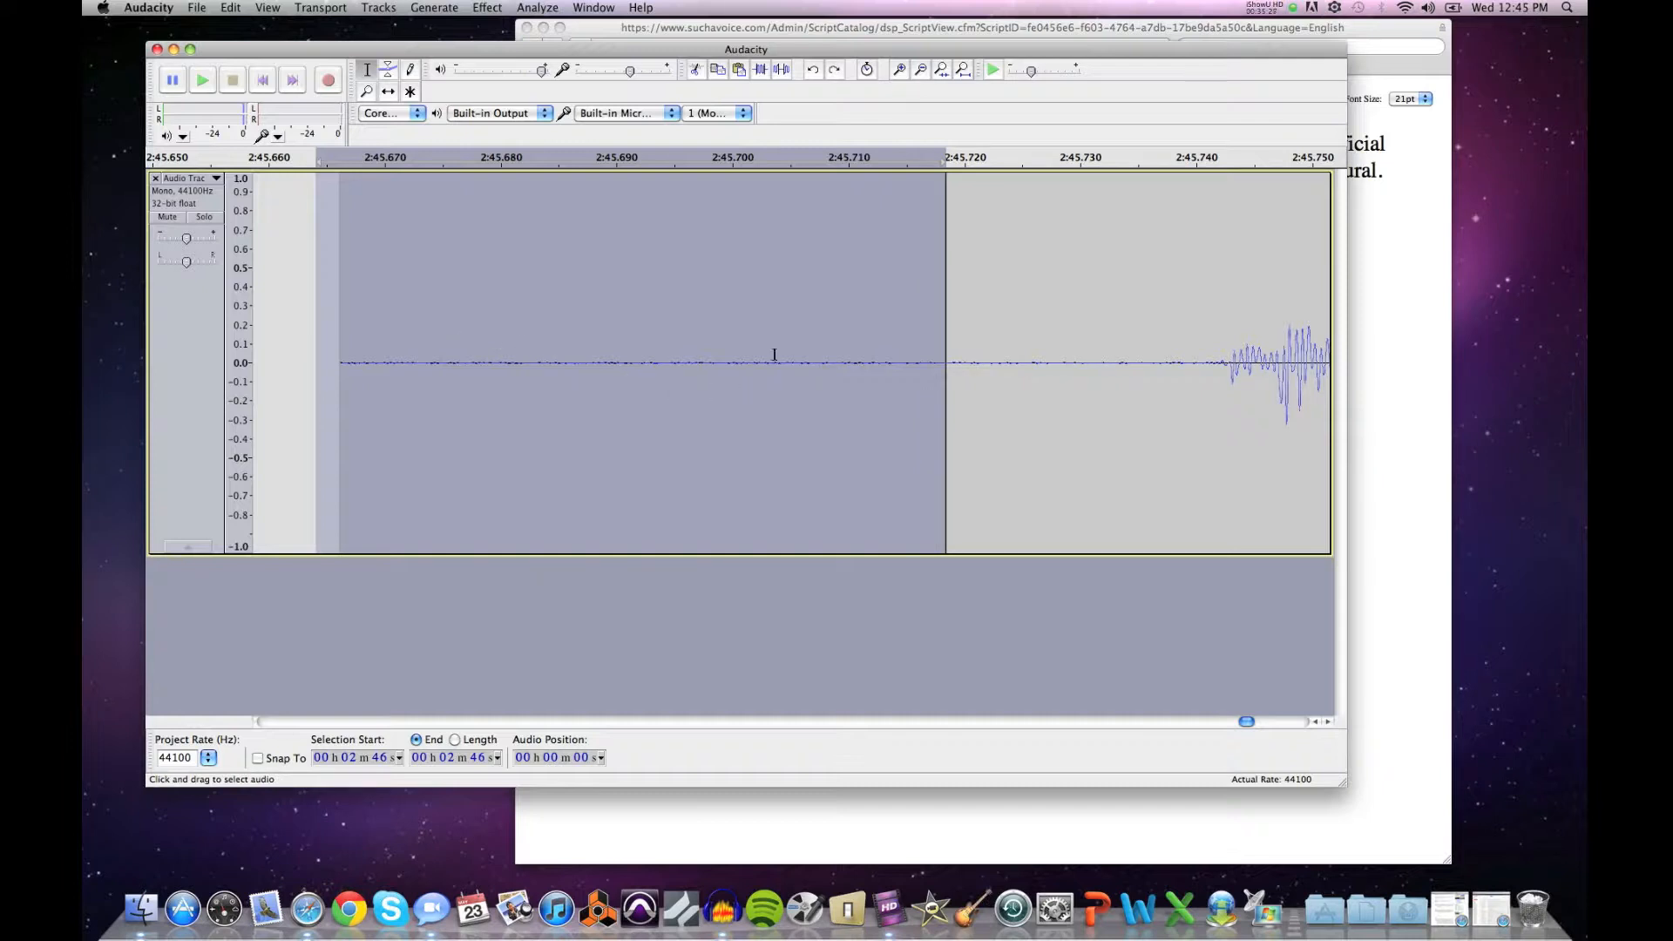
{"action": "left_click", "coordinate": [232, 8]}
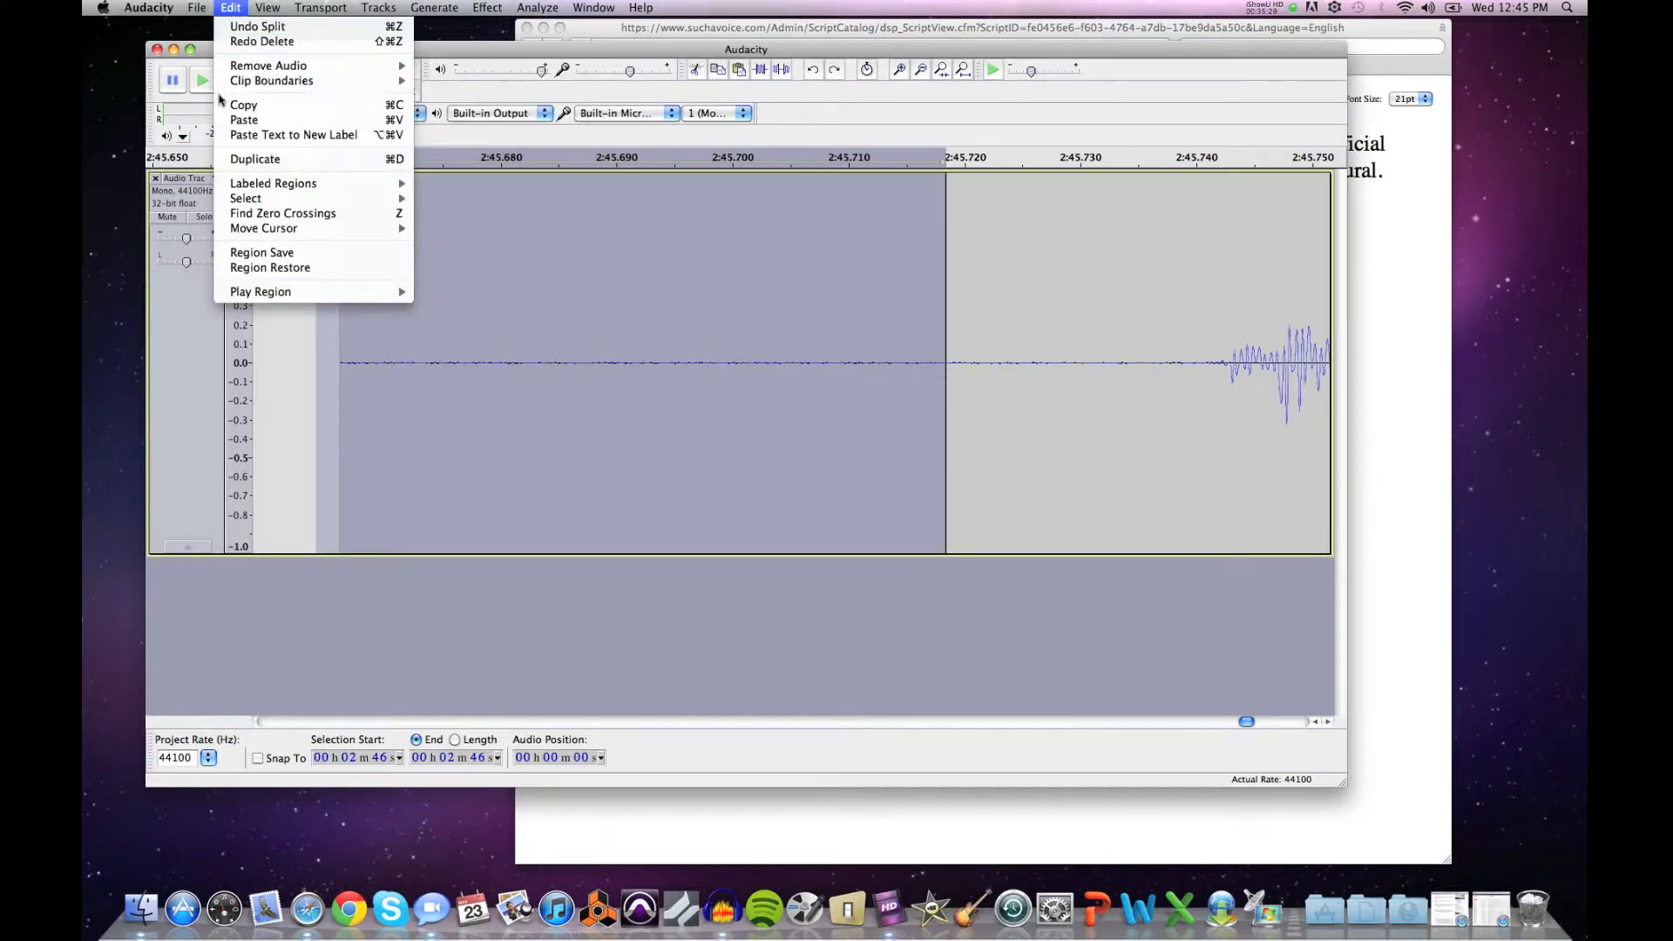
{"action": "left_click", "coordinate": [645, 301]}
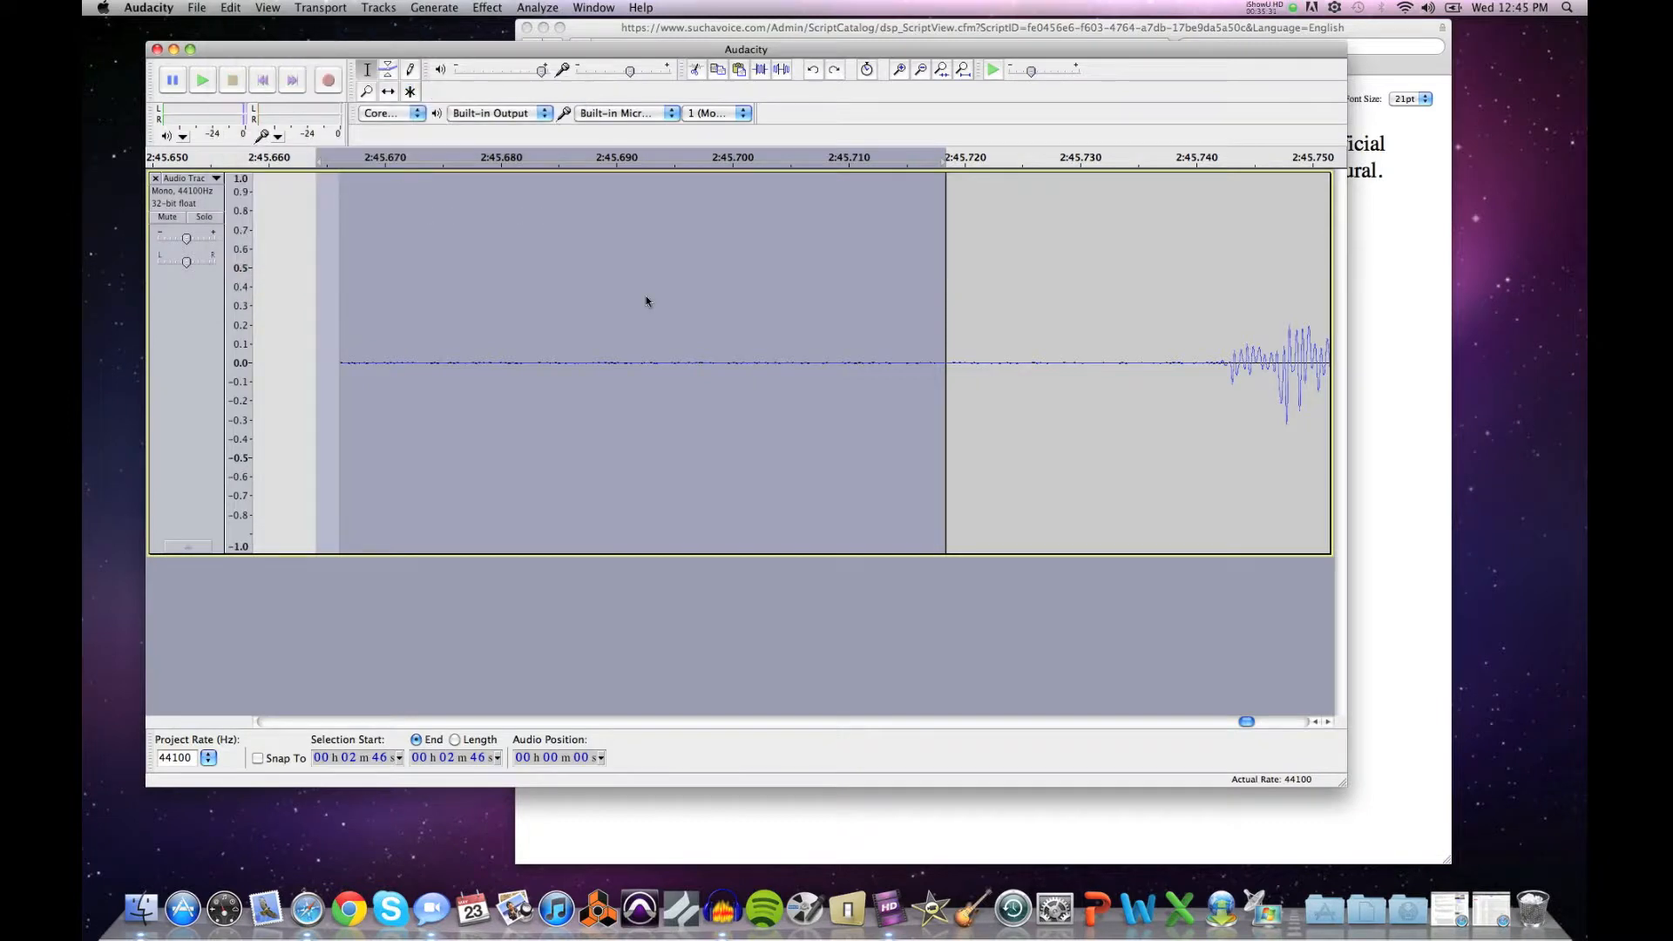
{"action": "key", "text": "Delete"}
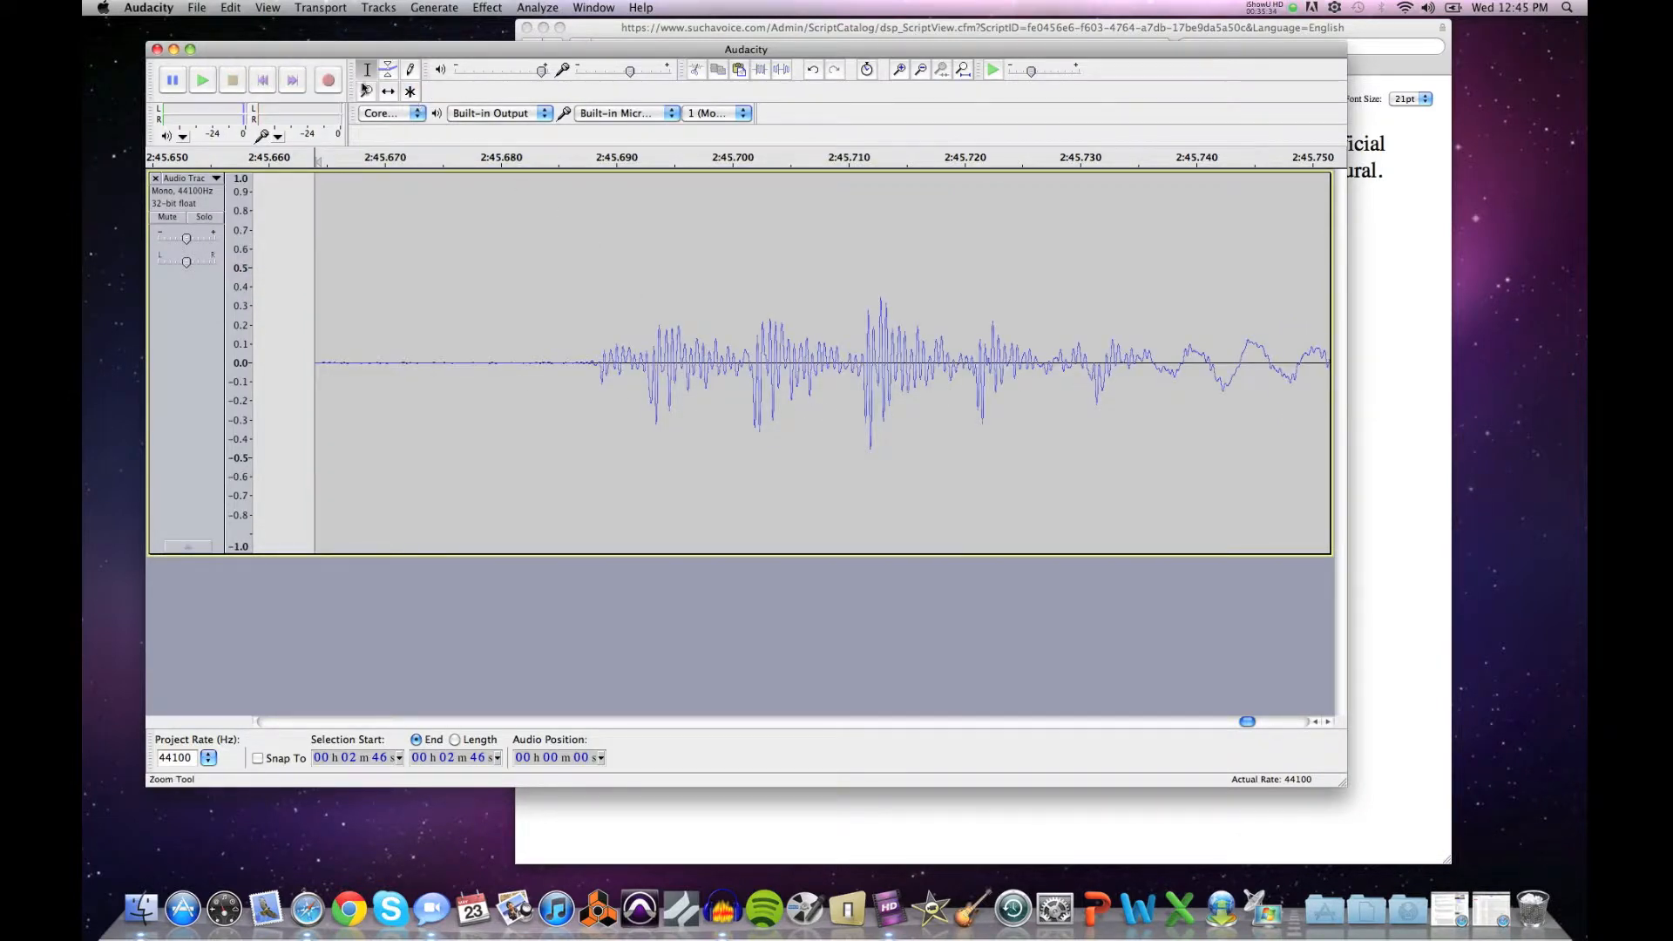
Step: Play back from about 2:44.8 across the gap to check the shortened pause
{"action": "left_click", "coordinate": [366, 92]}
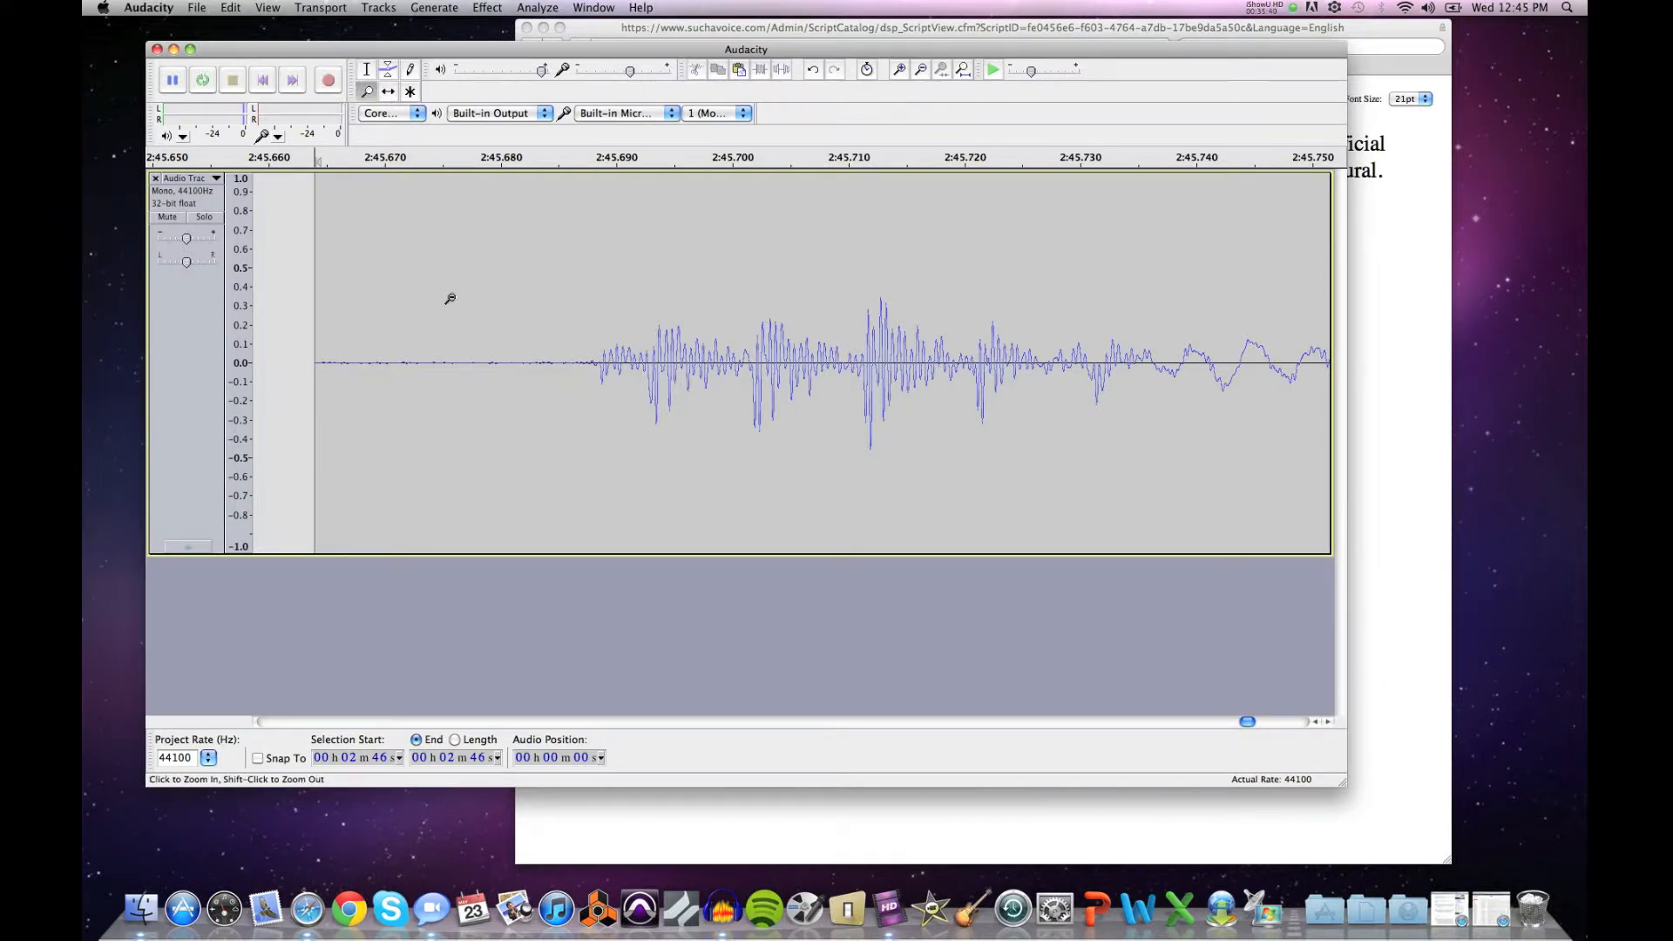
{"action": "left_click", "coordinate": [450, 298], "text": "shift"}
{"action": "left_click", "coordinate": [450, 298], "text": "shift"}
{"action": "left_click", "coordinate": [449, 299], "text": "shift"}
{"action": "left_click", "coordinate": [449, 299], "text": "shift"}
{"action": "left_click", "coordinate": [449, 299], "text": "shift"}
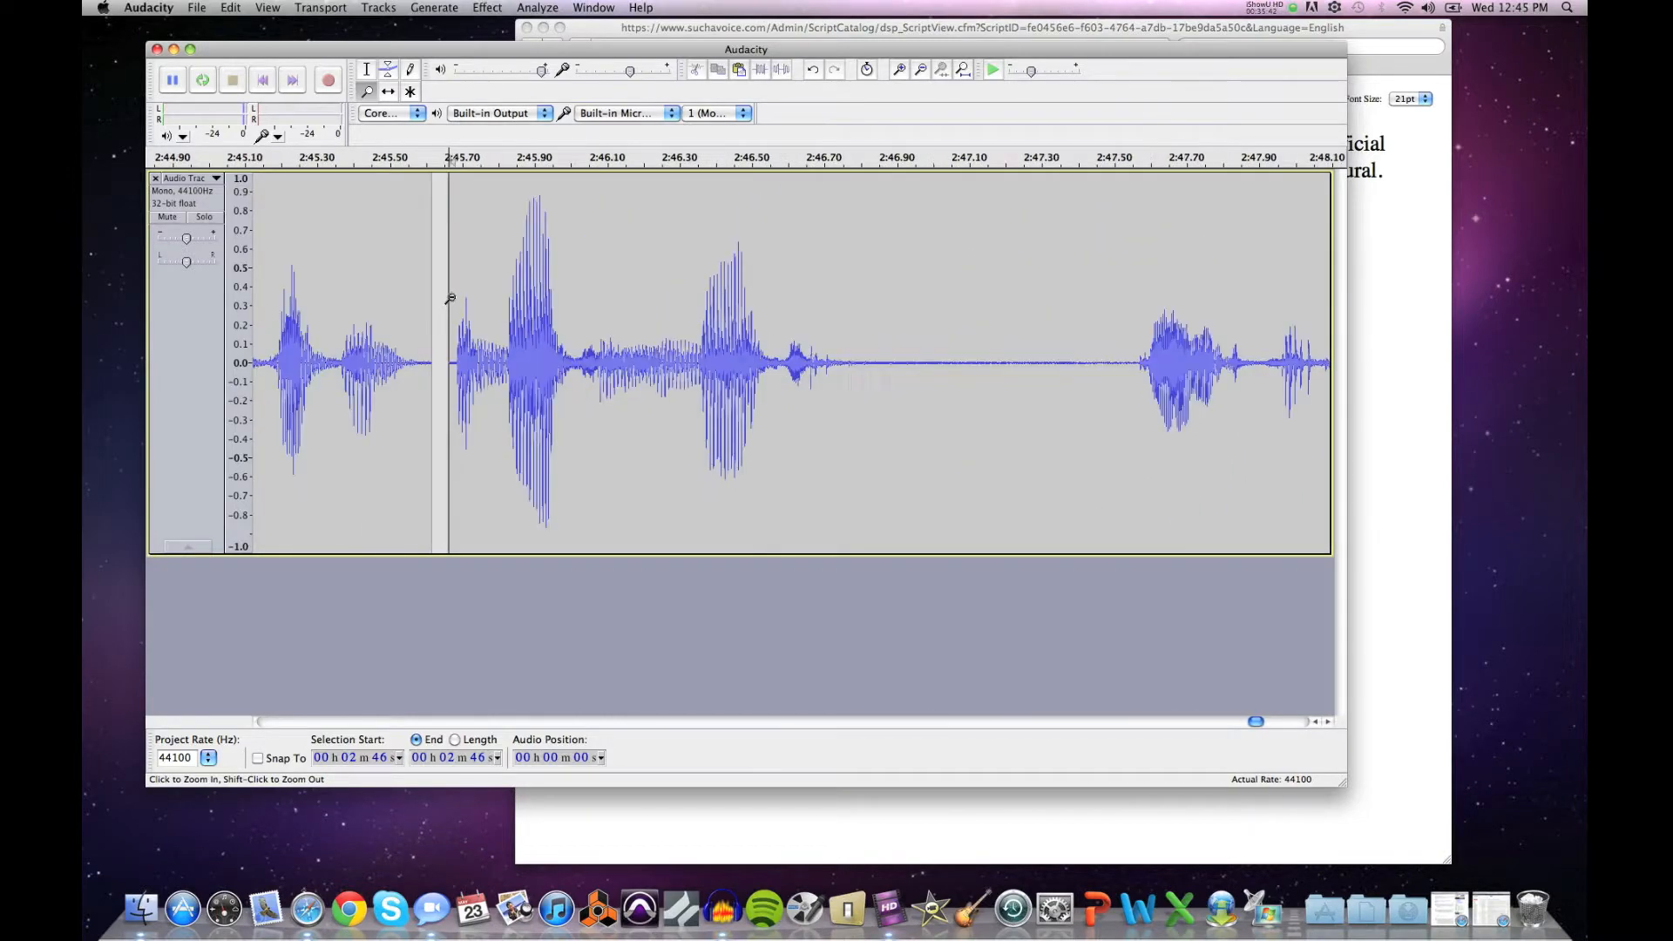
{"action": "left_click", "coordinate": [445, 277], "text": "shift"}
{"action": "left_click", "coordinate": [367, 70]}
{"action": "left_click", "coordinate": [297, 254]}
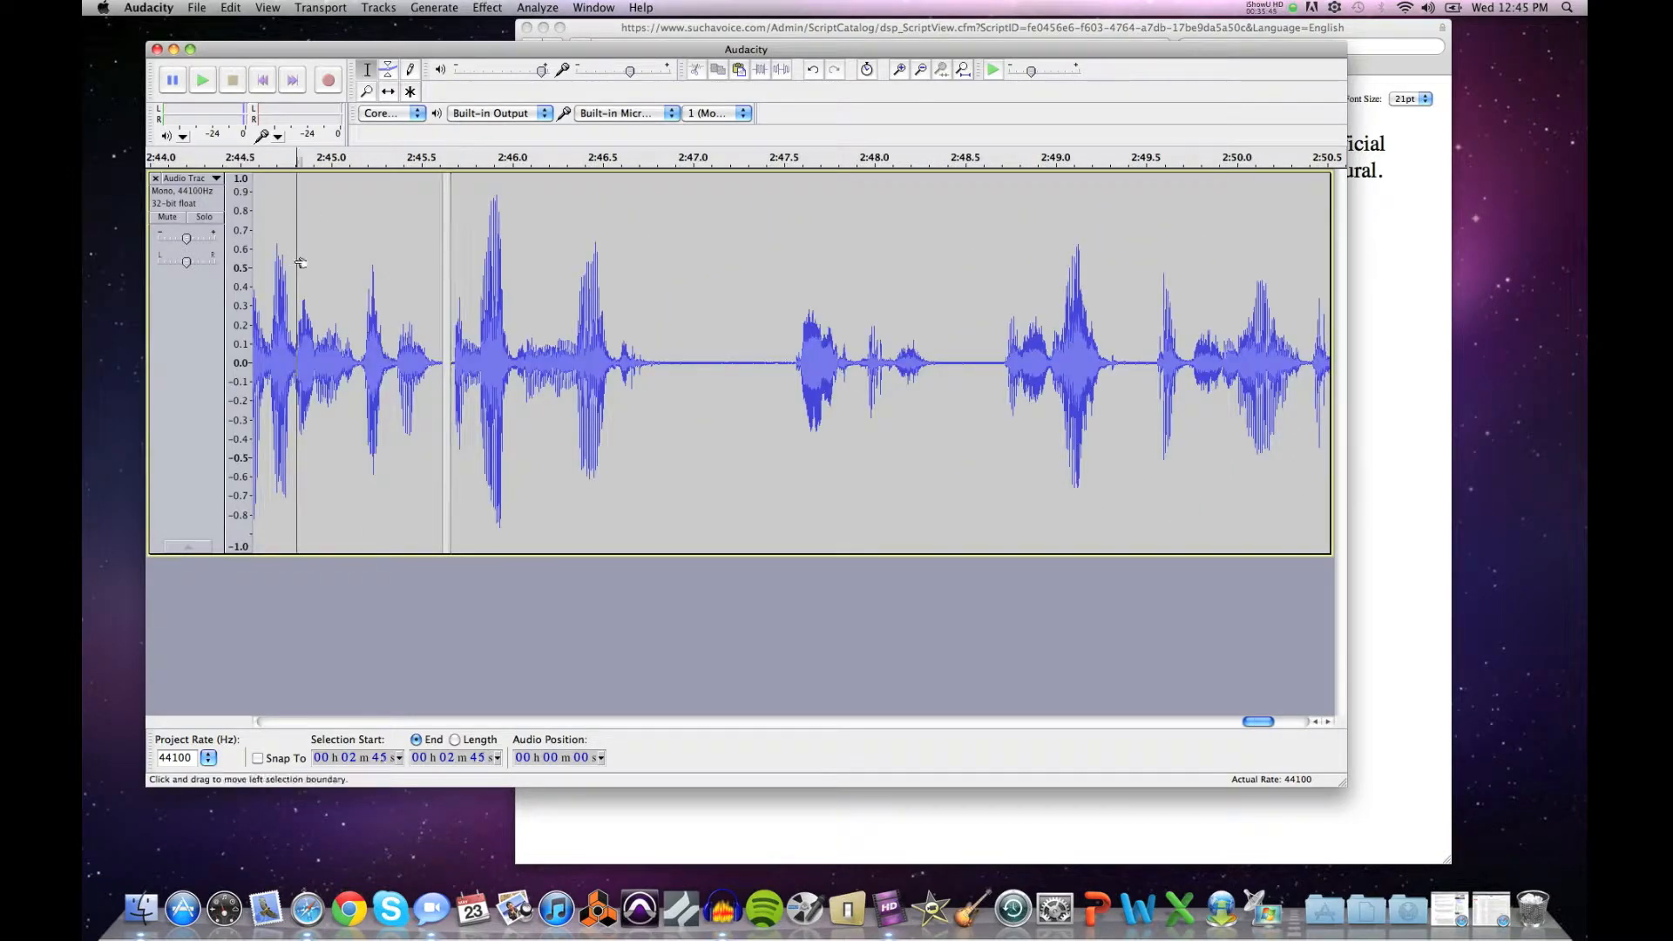
{"action": "key", "text": "space"}
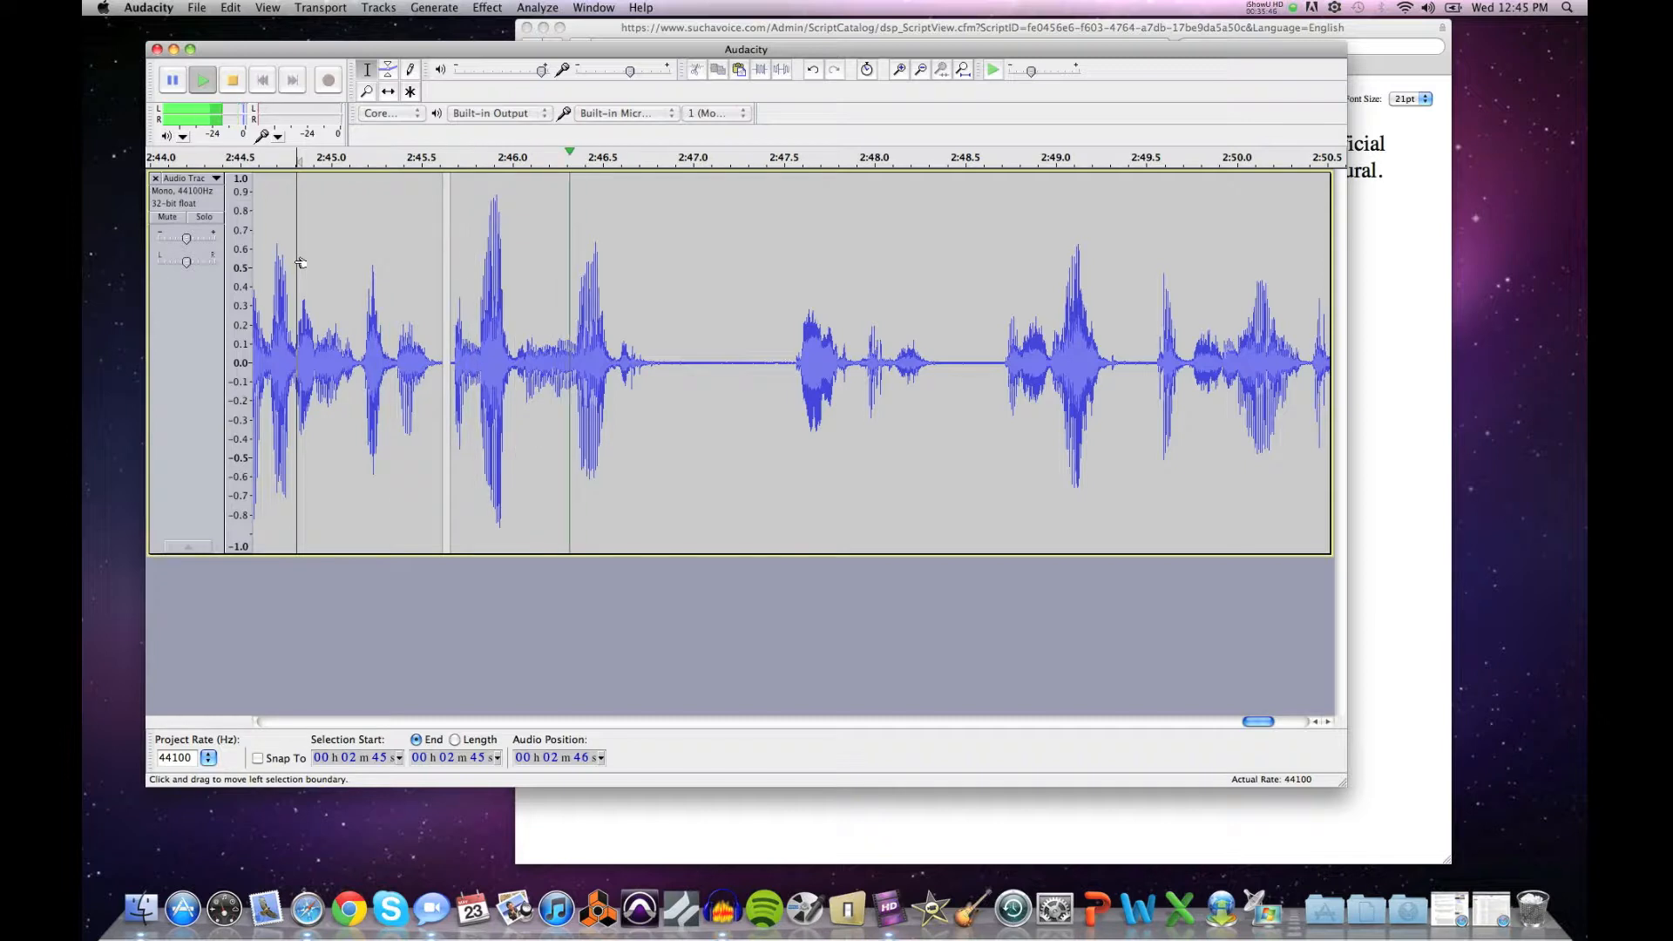
{"action": "key", "text": "space"}
Step: Shift the last clip about 0.02 s later and play back from about 2:44.6 to check the pause
{"action": "left_click", "coordinate": [389, 92]}
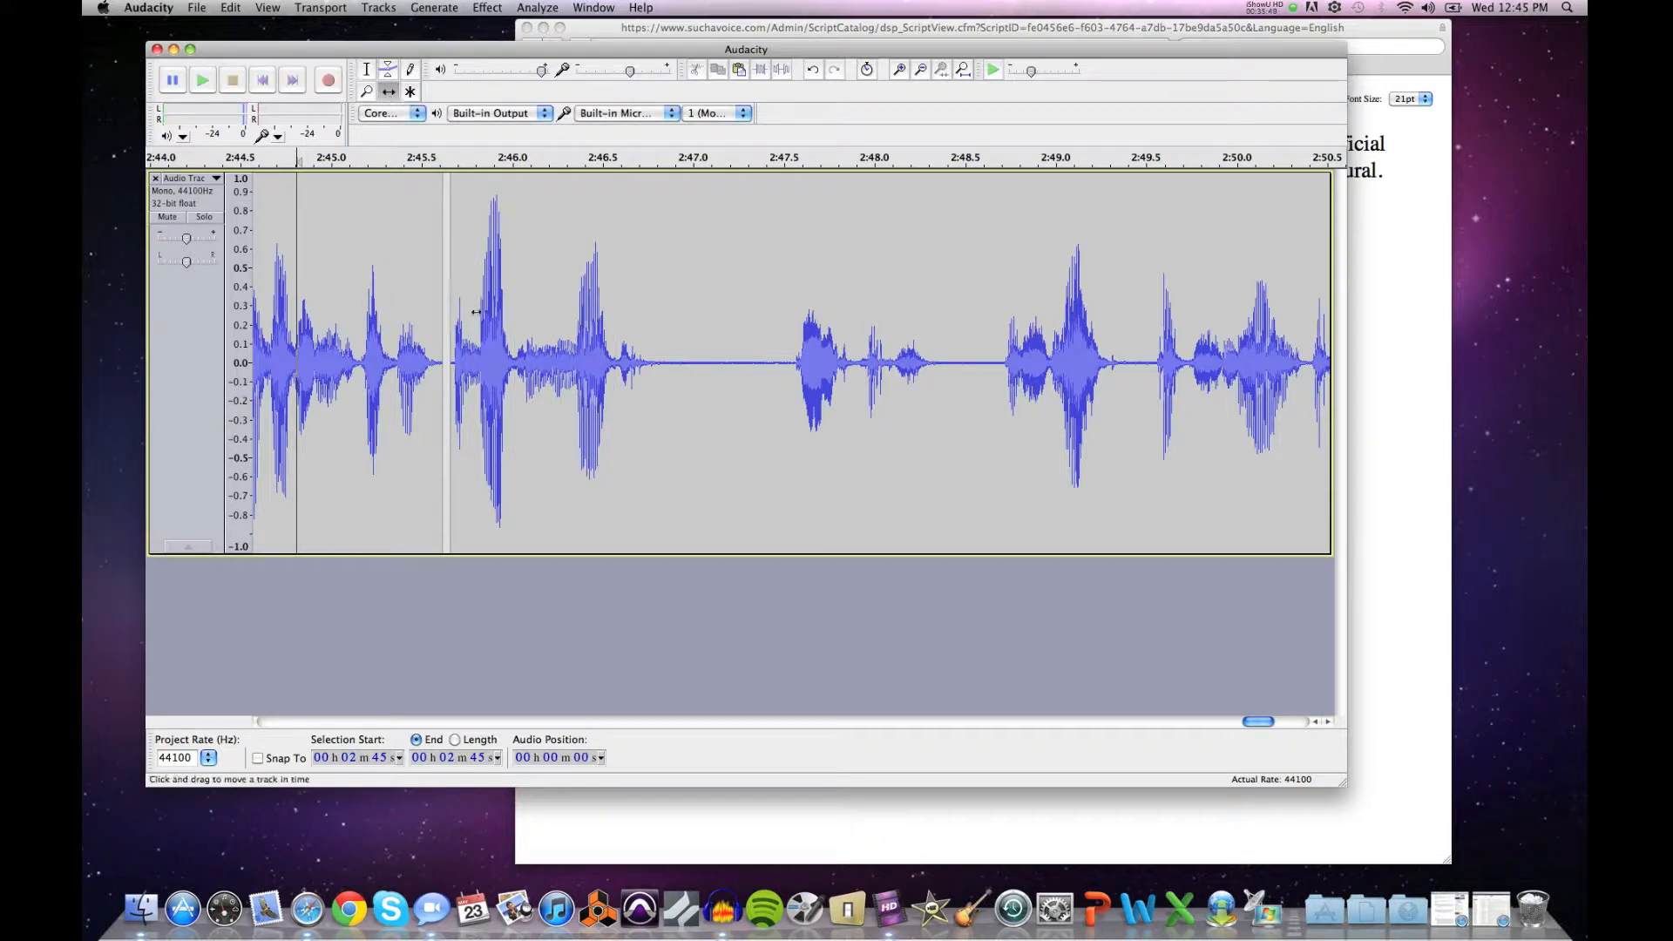
{"action": "left_click_drag", "start_coordinate": [481, 327], "coordinate": [486, 329]}
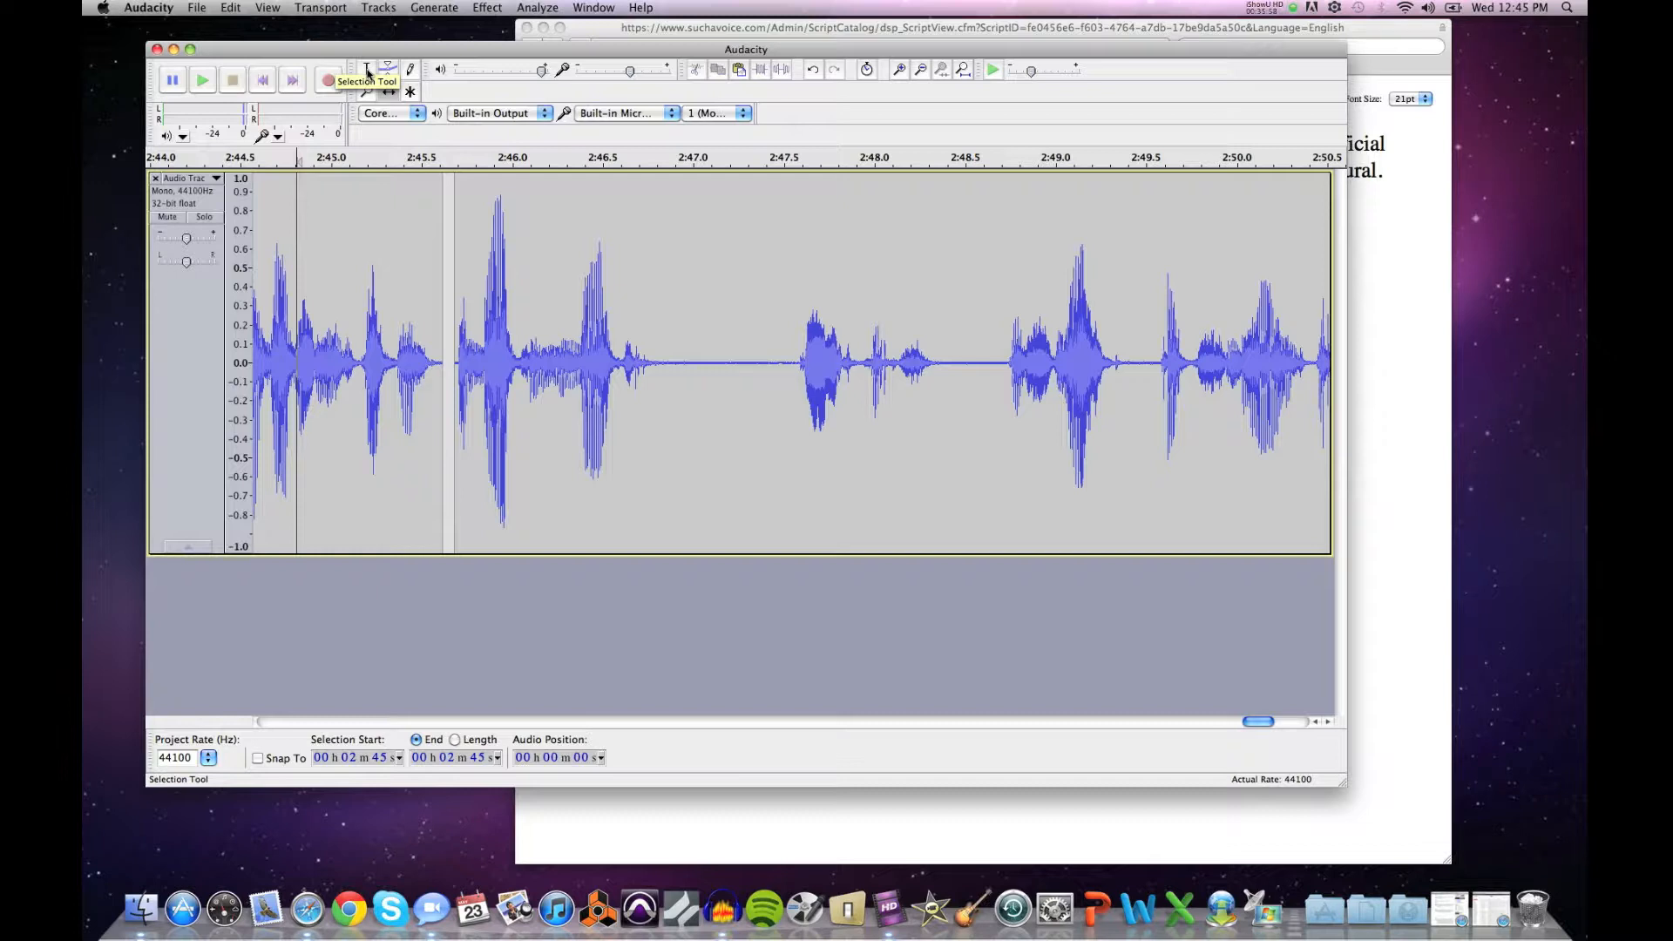
{"action": "left_click", "coordinate": [367, 73]}
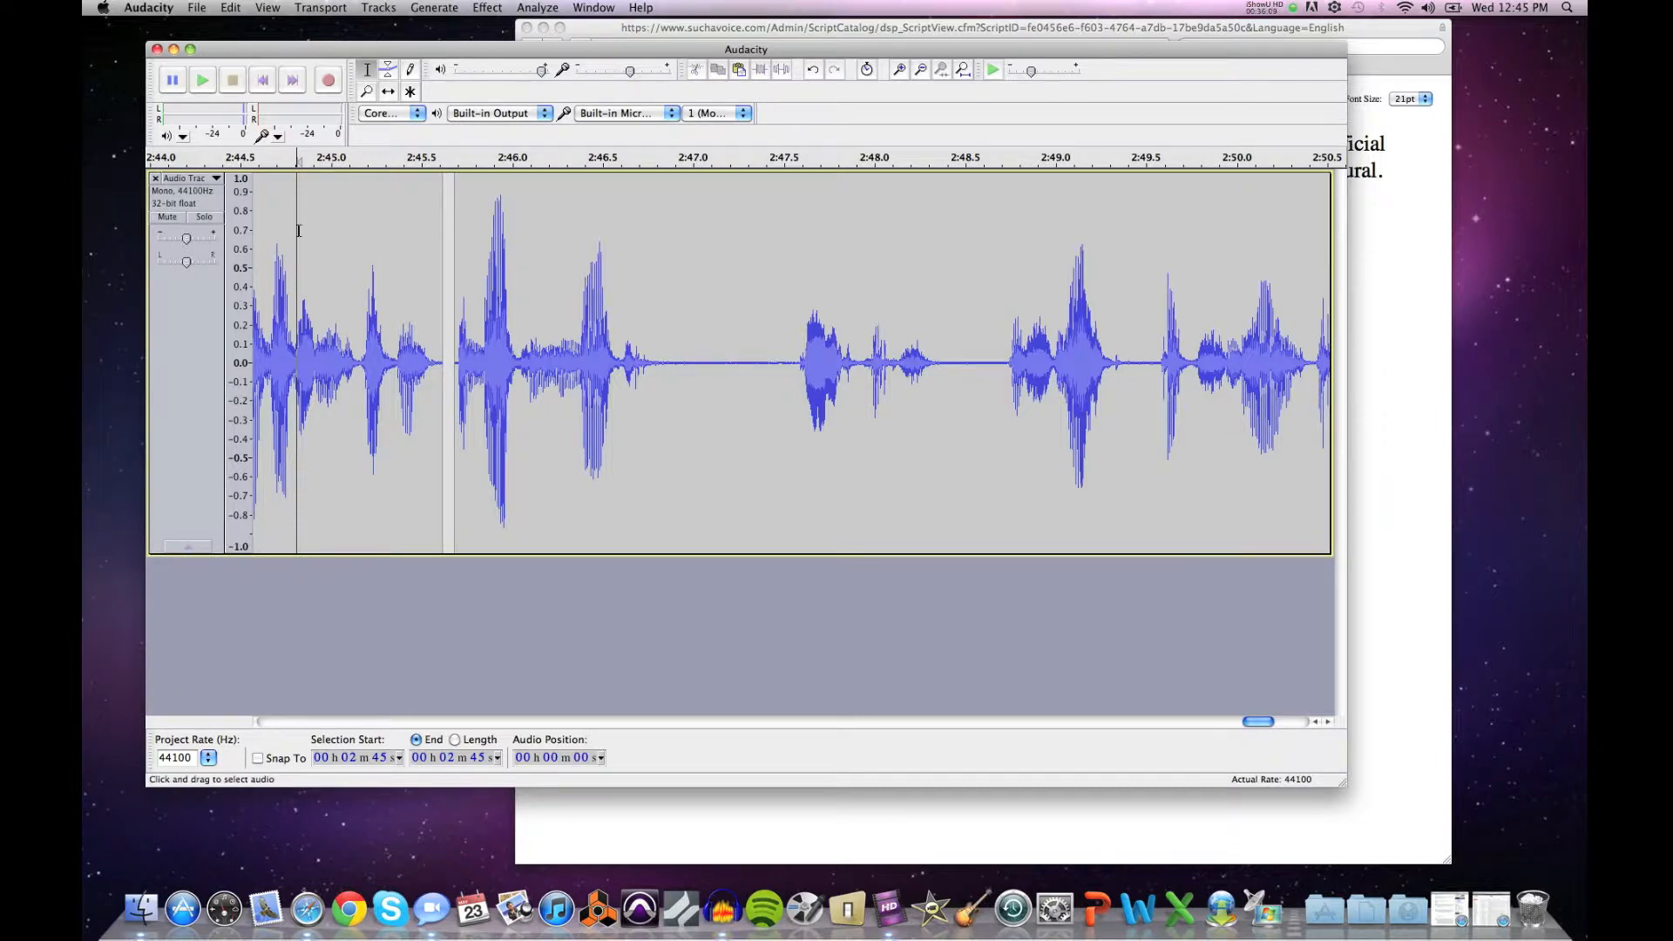
{"action": "left_click", "coordinate": [266, 265]}
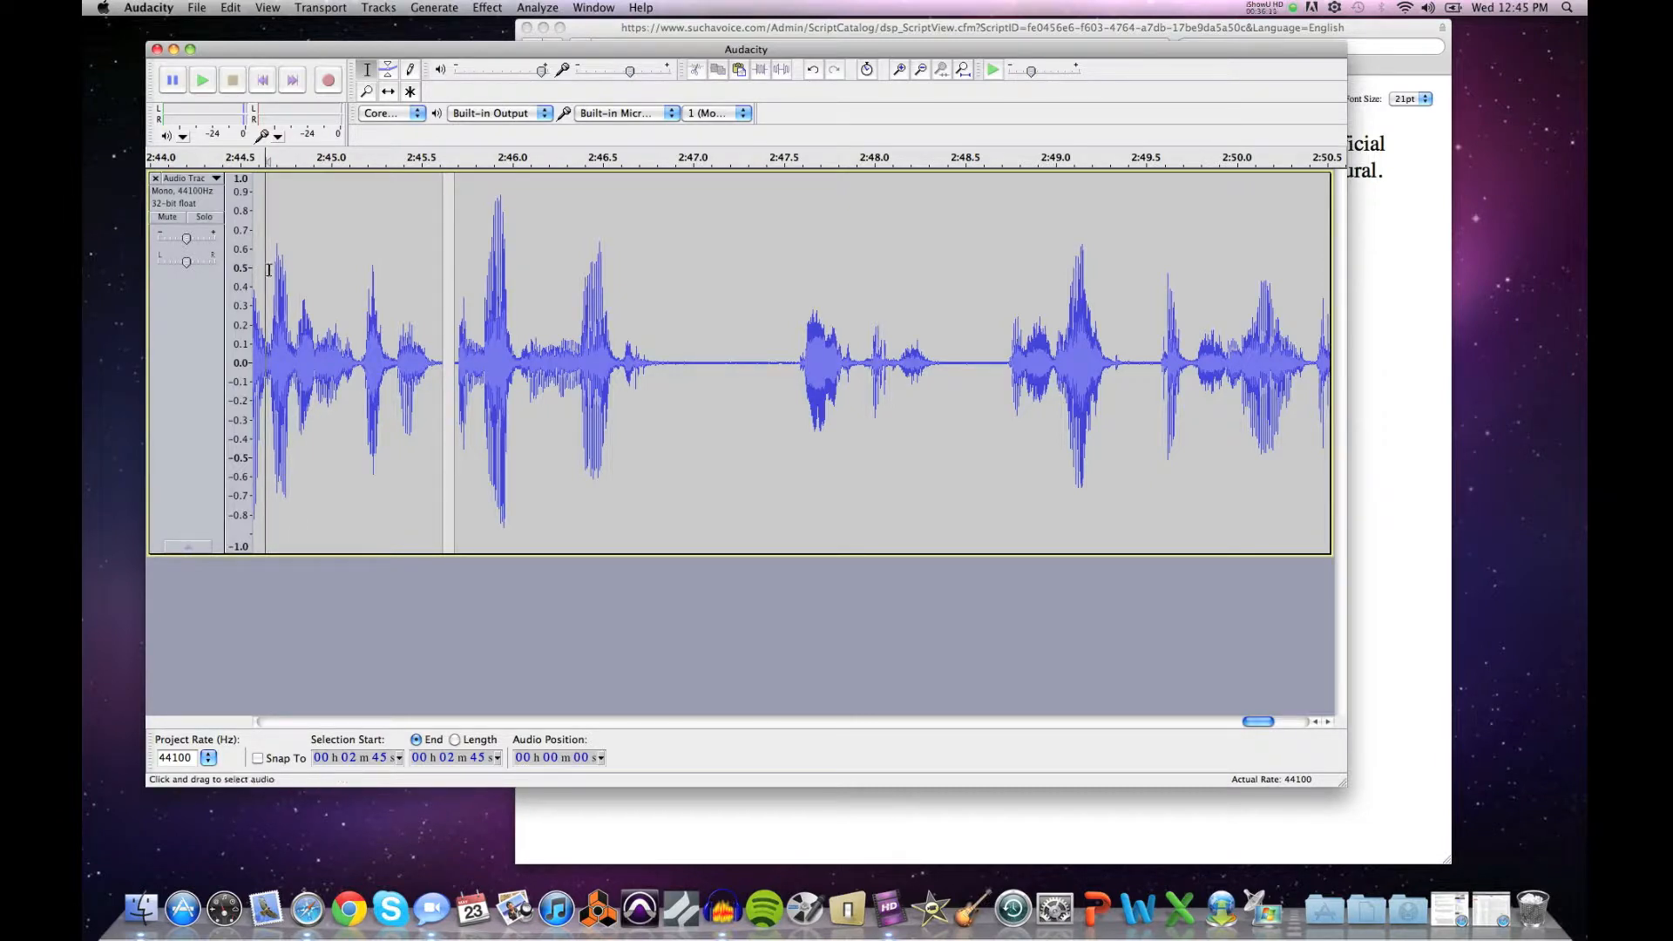
{"action": "key", "text": "space"}
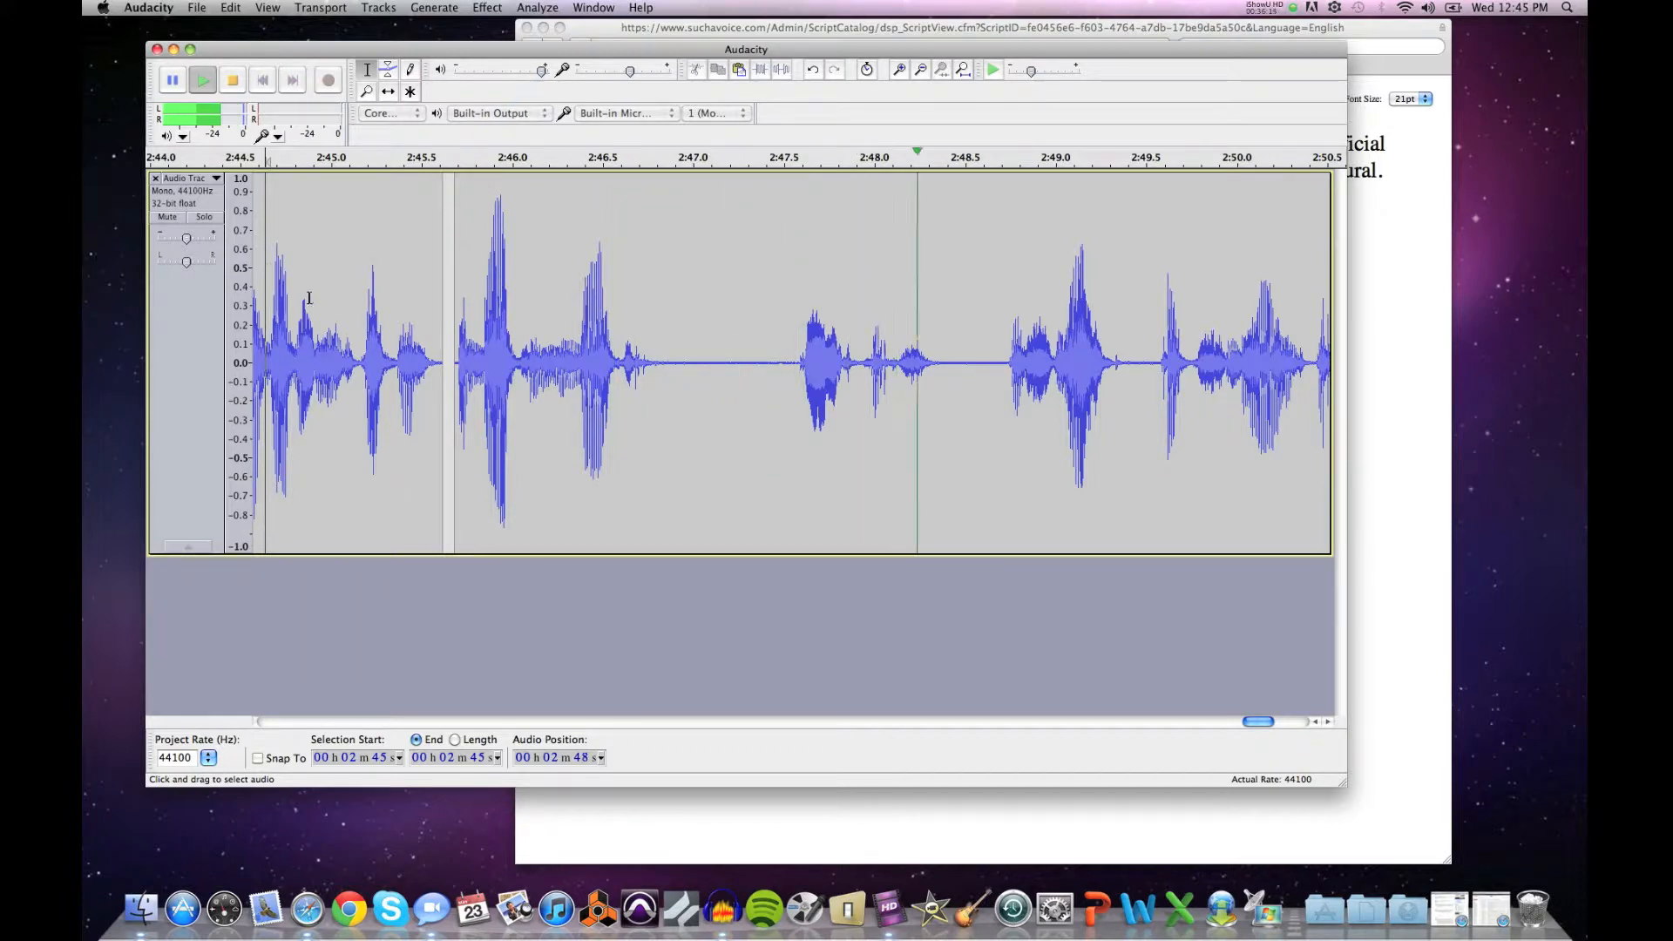
Step: Play back from about 2:46.2 to check the pause before the next phrase
{"action": "key", "text": "space"}
{"action": "left_click", "coordinate": [367, 91]}
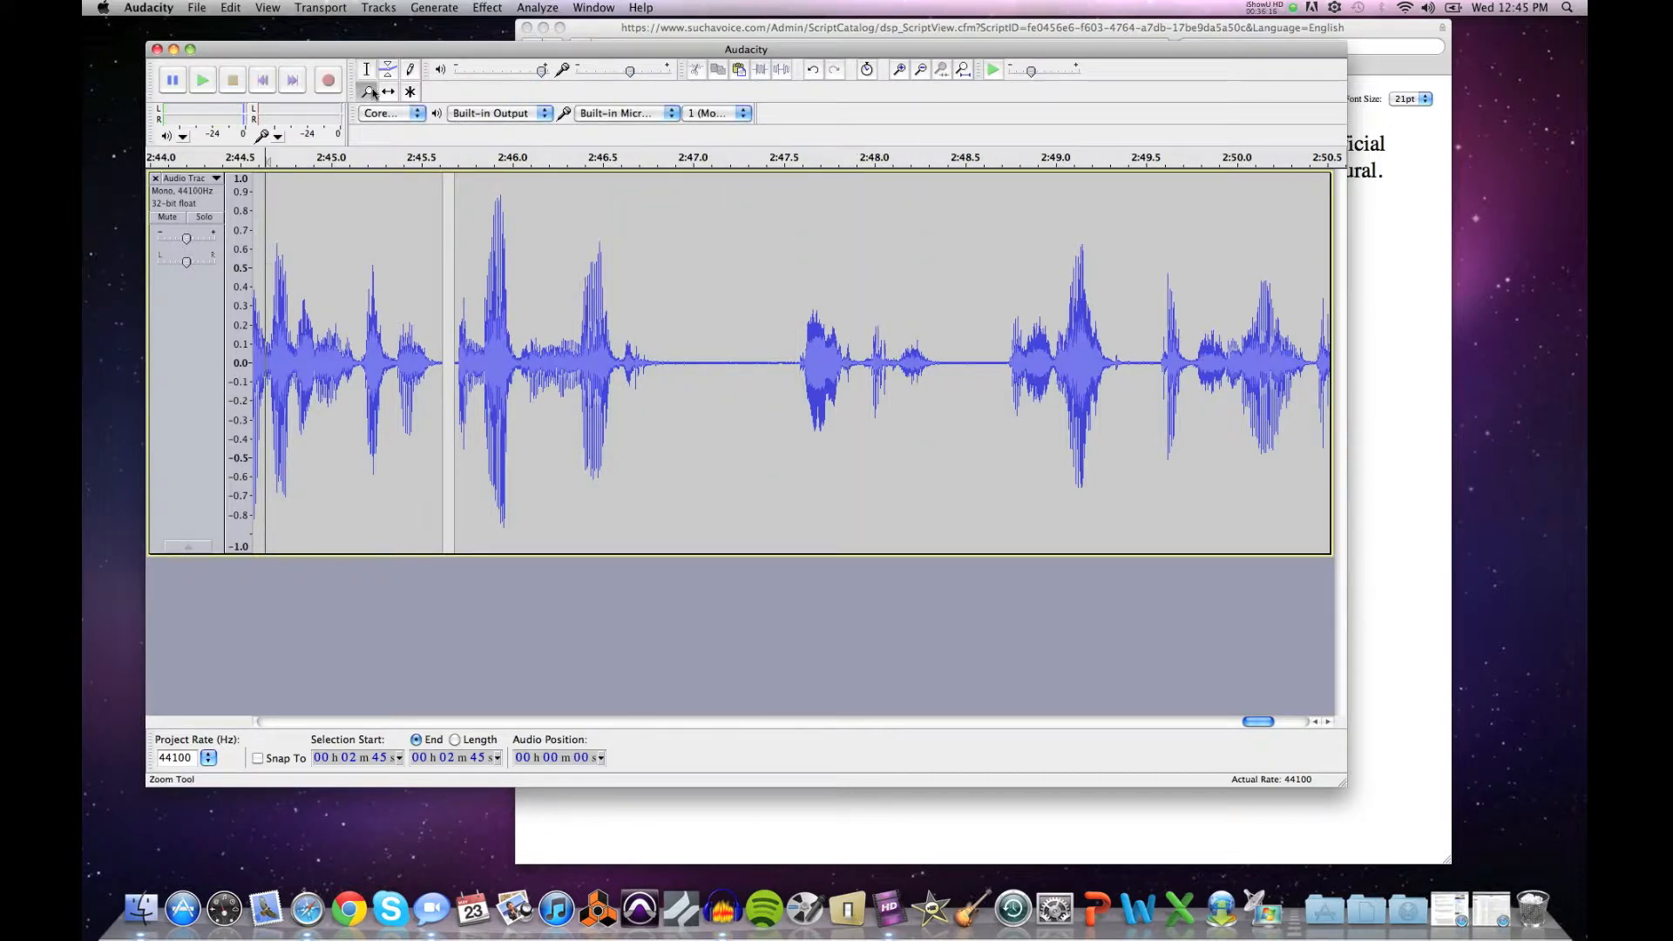
{"action": "left_click", "coordinate": [426, 226], "text": "shift"}
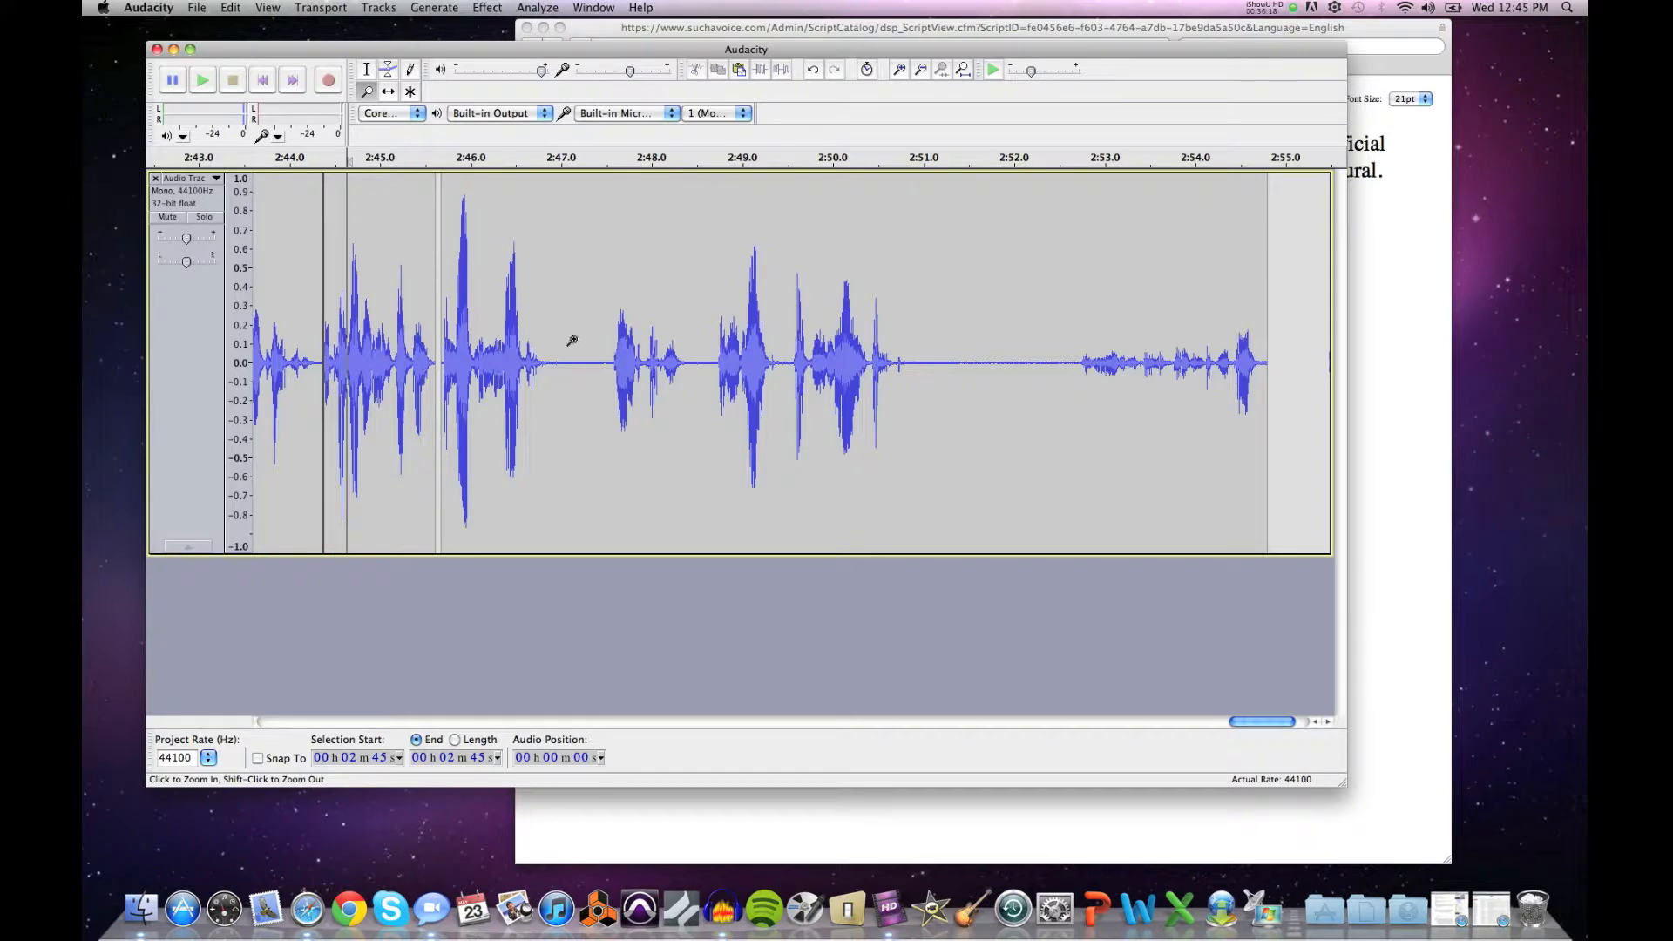
{"action": "left_click", "coordinate": [366, 70]}
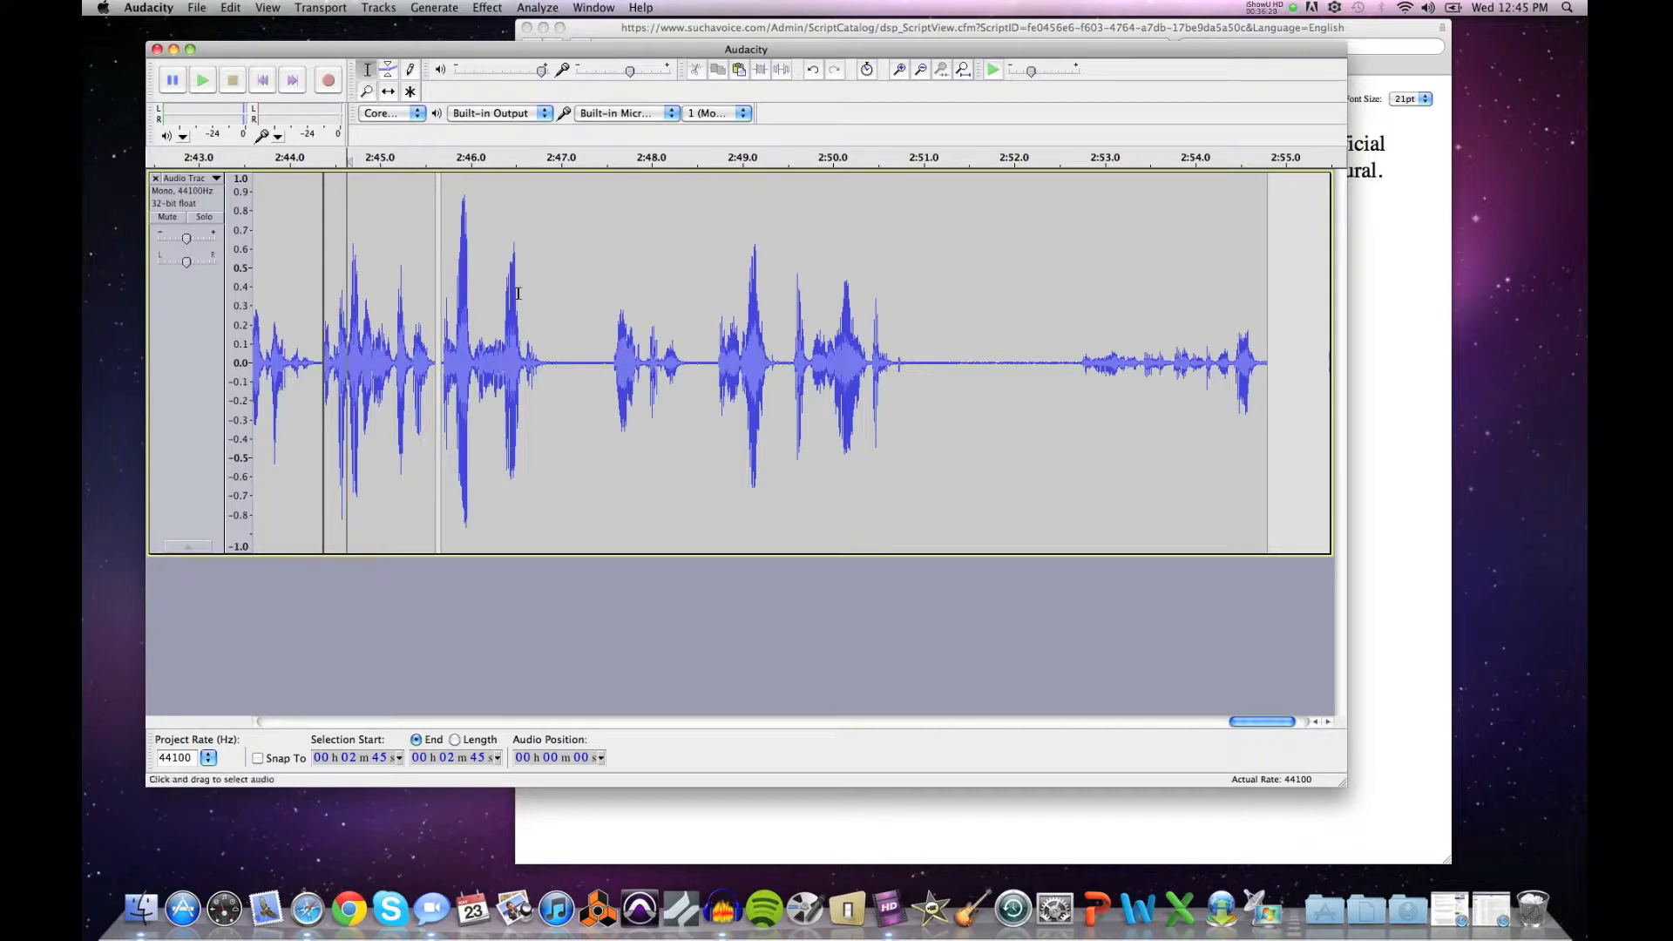
{"action": "left_click", "coordinate": [489, 331]}
{"action": "key", "text": "space"}
{"action": "key", "text": "space"}
Step: Split off the silence between about 2:46.9 and 2:47.5, delete it and shift the following clip about 0.5 s later
{"action": "left_click_drag", "start_coordinate": [555, 353], "coordinate": [603, 363]}
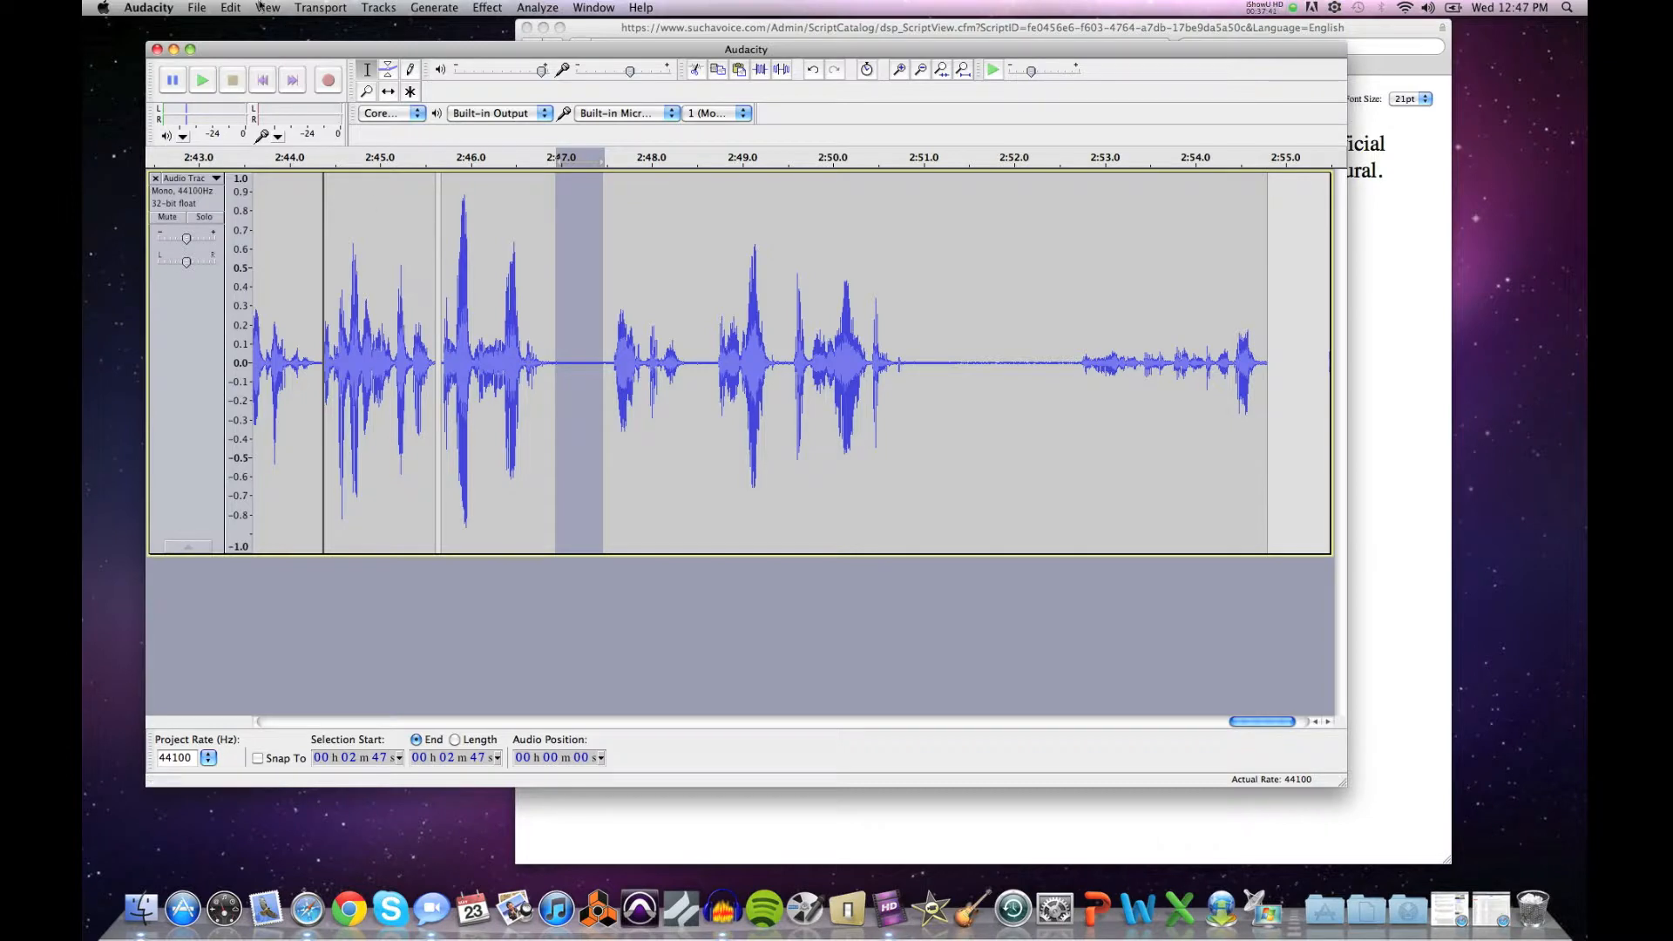
{"action": "left_click", "coordinate": [229, 7]}
{"action": "mouse_move", "coordinate": [290, 82]}
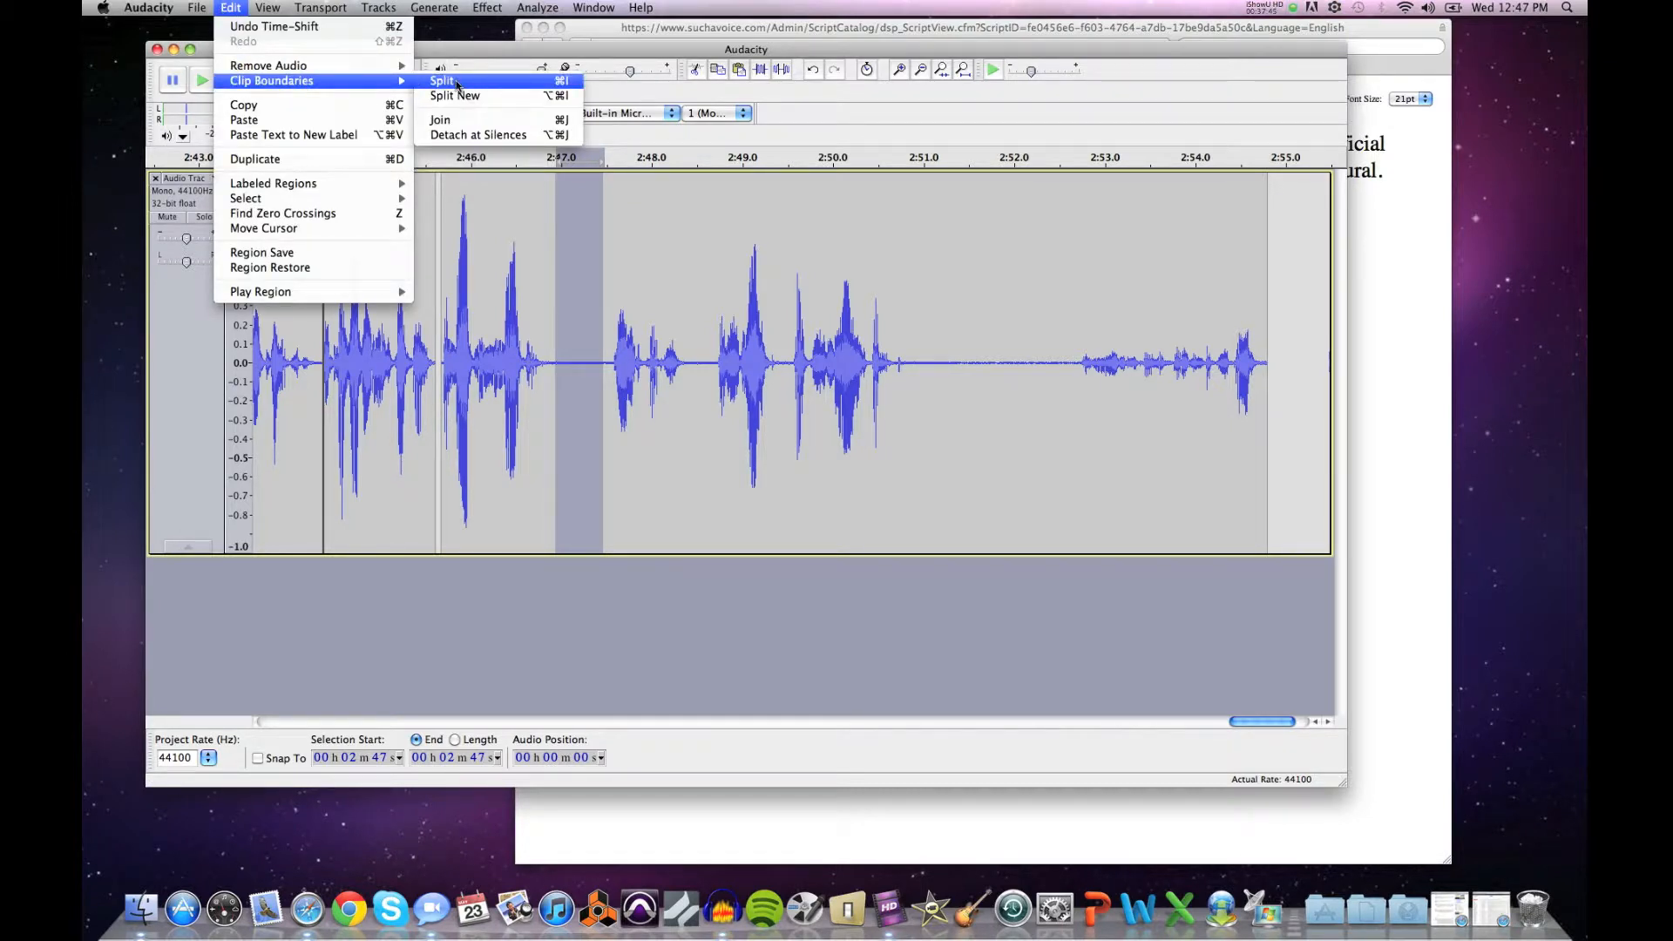
{"action": "left_click", "coordinate": [444, 81]}
{"action": "left_click", "coordinate": [388, 90]}
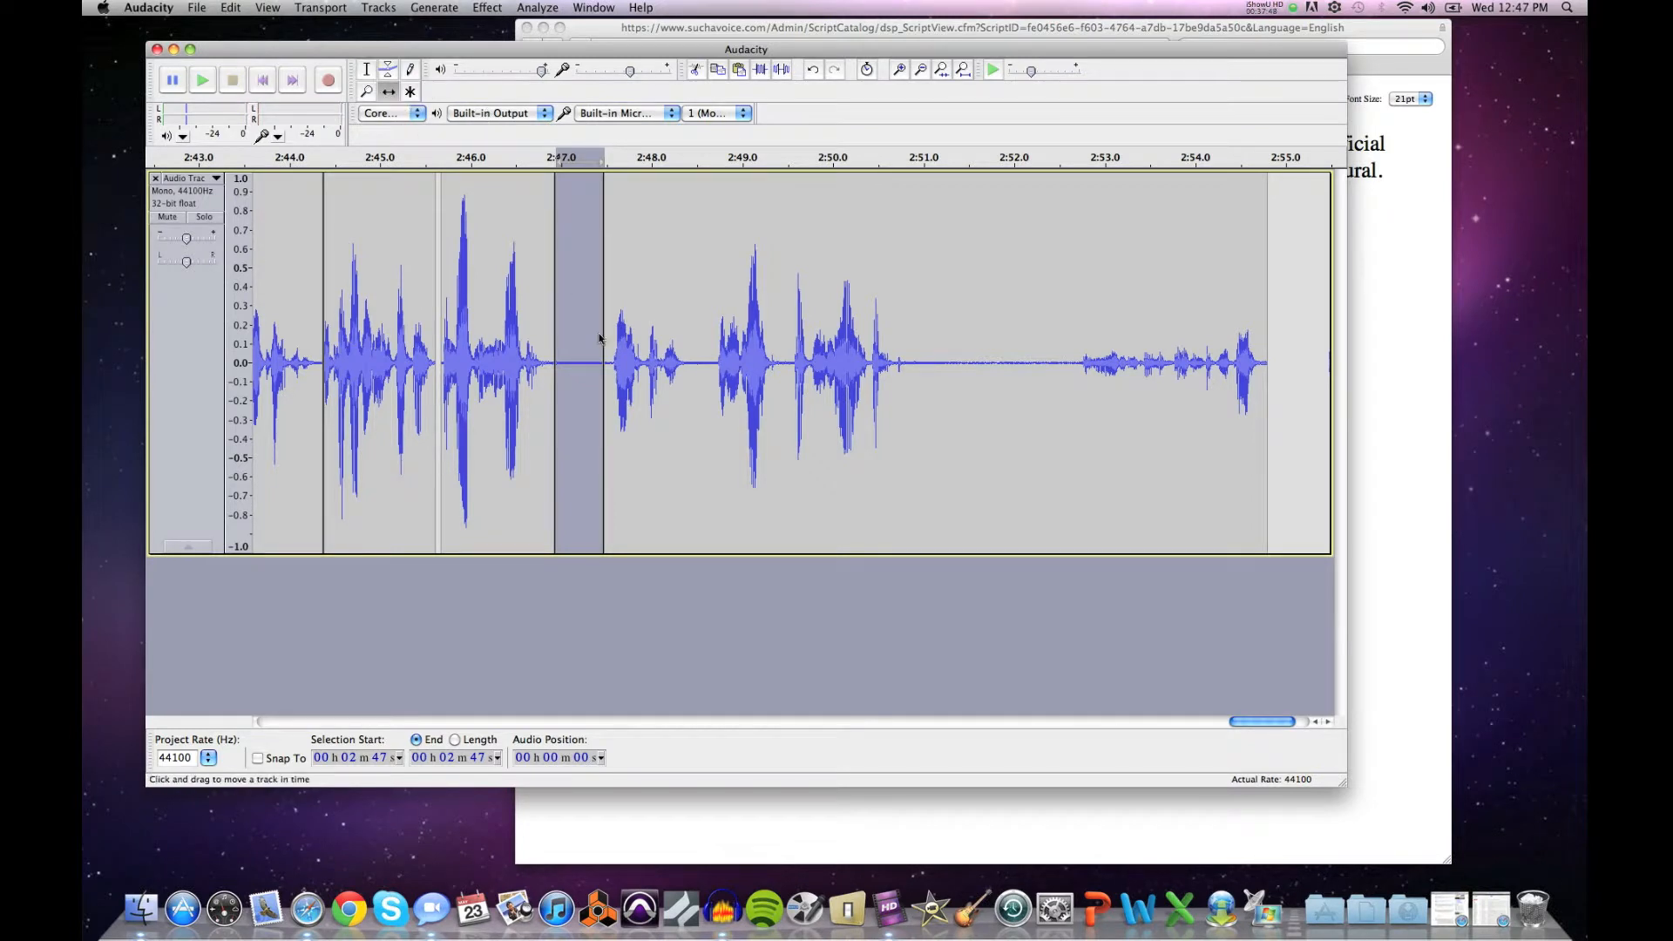
{"action": "mouse_move", "coordinate": [648, 407]}
{"action": "left_mouse_down"}
{"action": "mouse_move", "coordinate": [740, 405]}
{"action": "mouse_move", "coordinate": [681, 393]}
{"action": "left_mouse_up"}
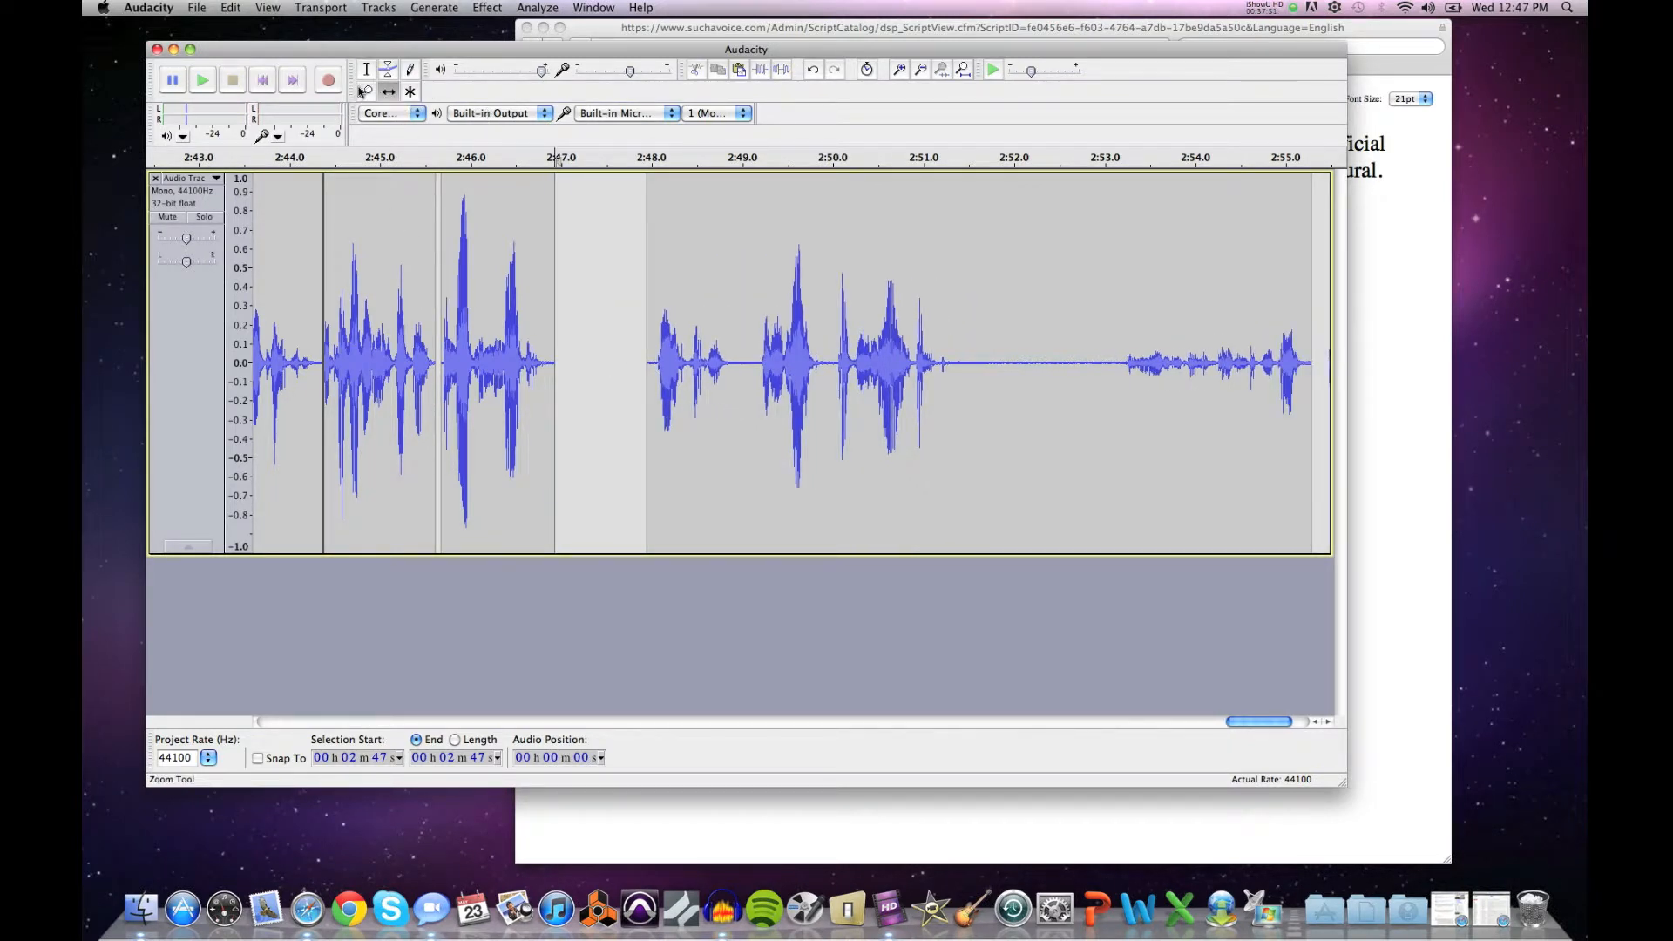
Step: Play back the shifted last clip from its start at about 2:48
{"action": "left_click", "coordinate": [366, 76]}
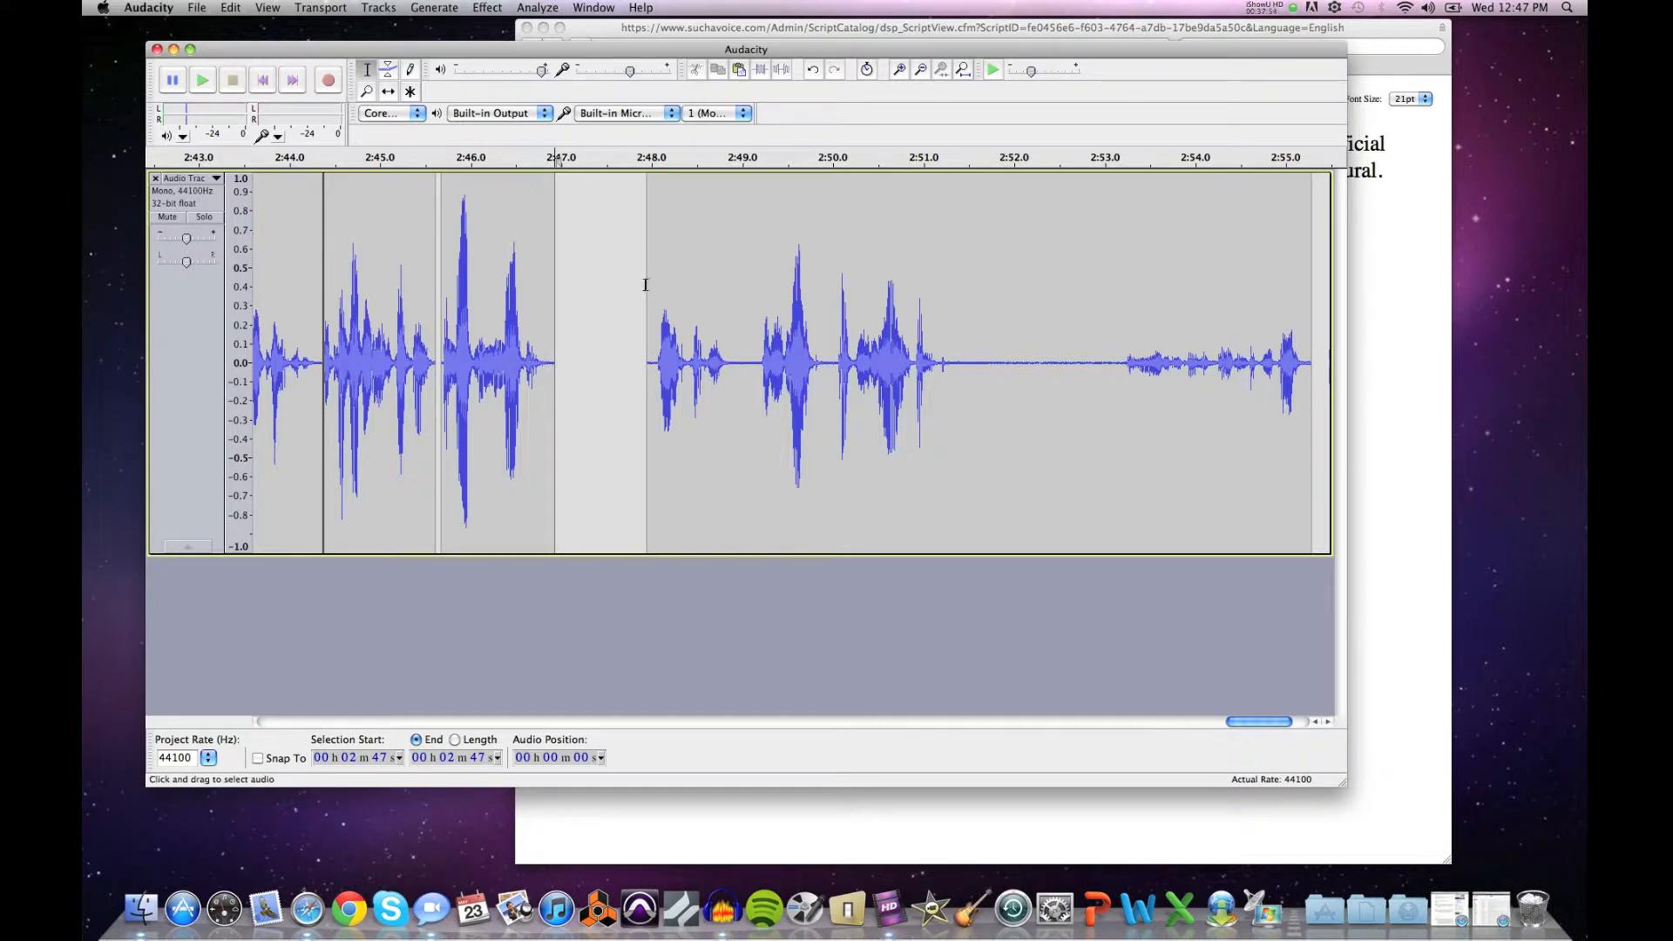
{"action": "left_click", "coordinate": [643, 285]}
{"action": "key", "text": "space"}
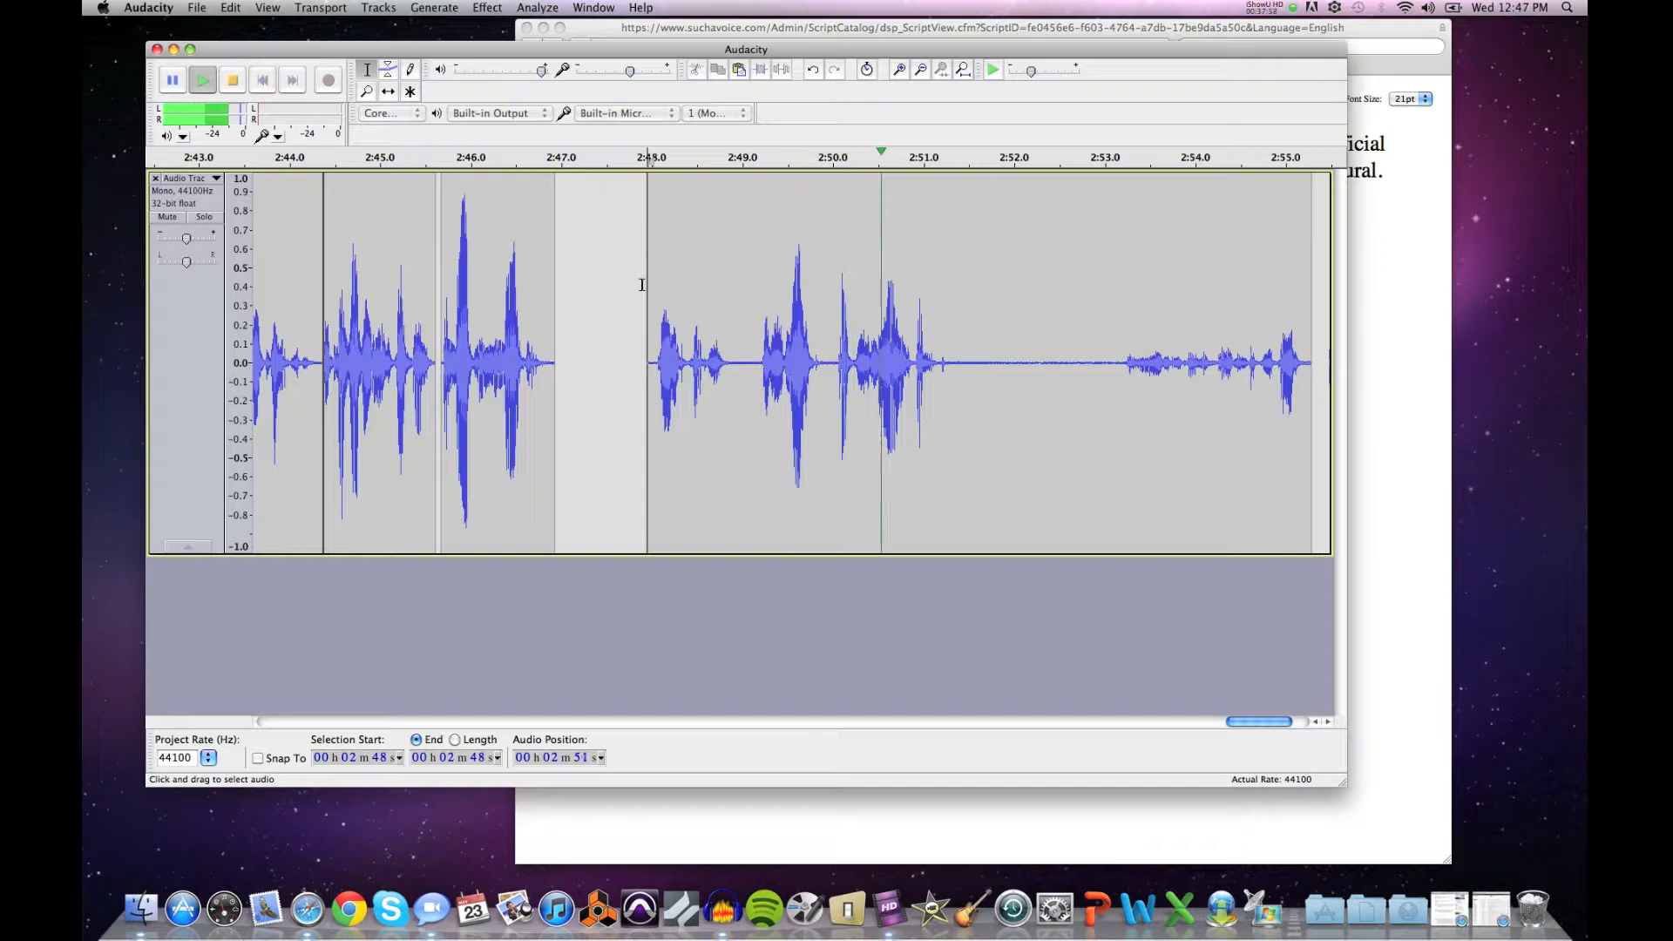
{"action": "key", "text": "space"}
Step: Play back the first take near the start of the track from about 0:16, just before the first gap
{"action": "left_click", "coordinate": [366, 90]}
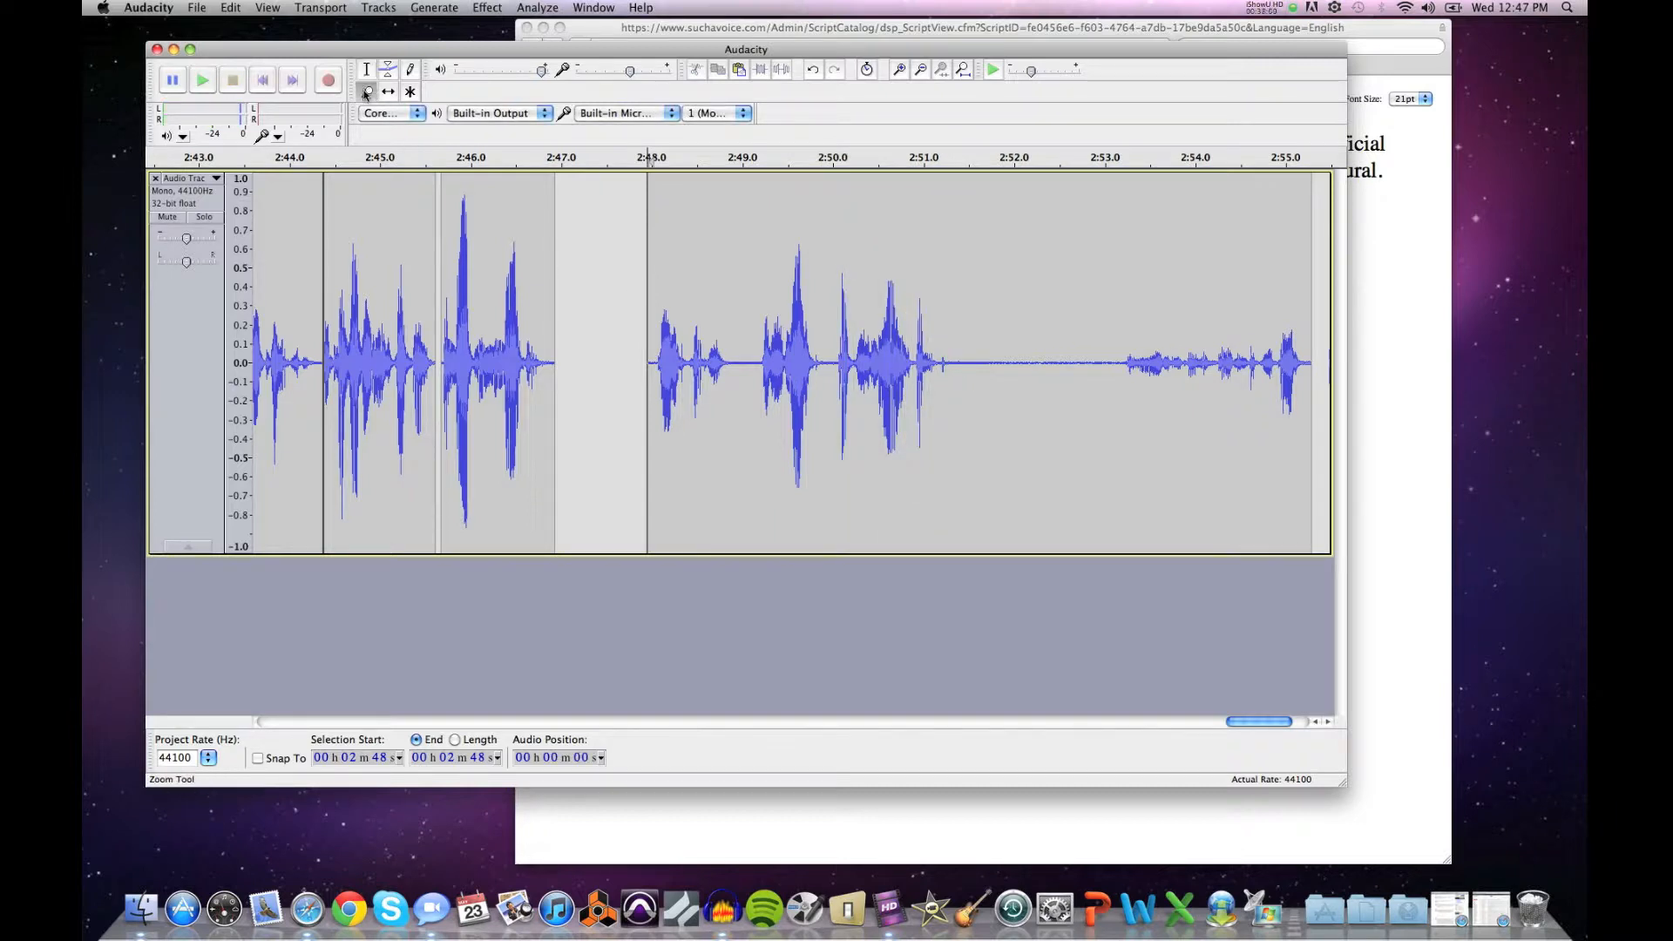
{"action": "left_click", "coordinate": [594, 291], "text": "shift"}
{"action": "left_click", "coordinate": [594, 291], "text": "shift"}
{"action": "left_click", "coordinate": [595, 291], "text": "shift"}
{"action": "left_click", "coordinate": [594, 291], "text": "shift"}
{"action": "left_click", "coordinate": [594, 291], "text": "shift"}
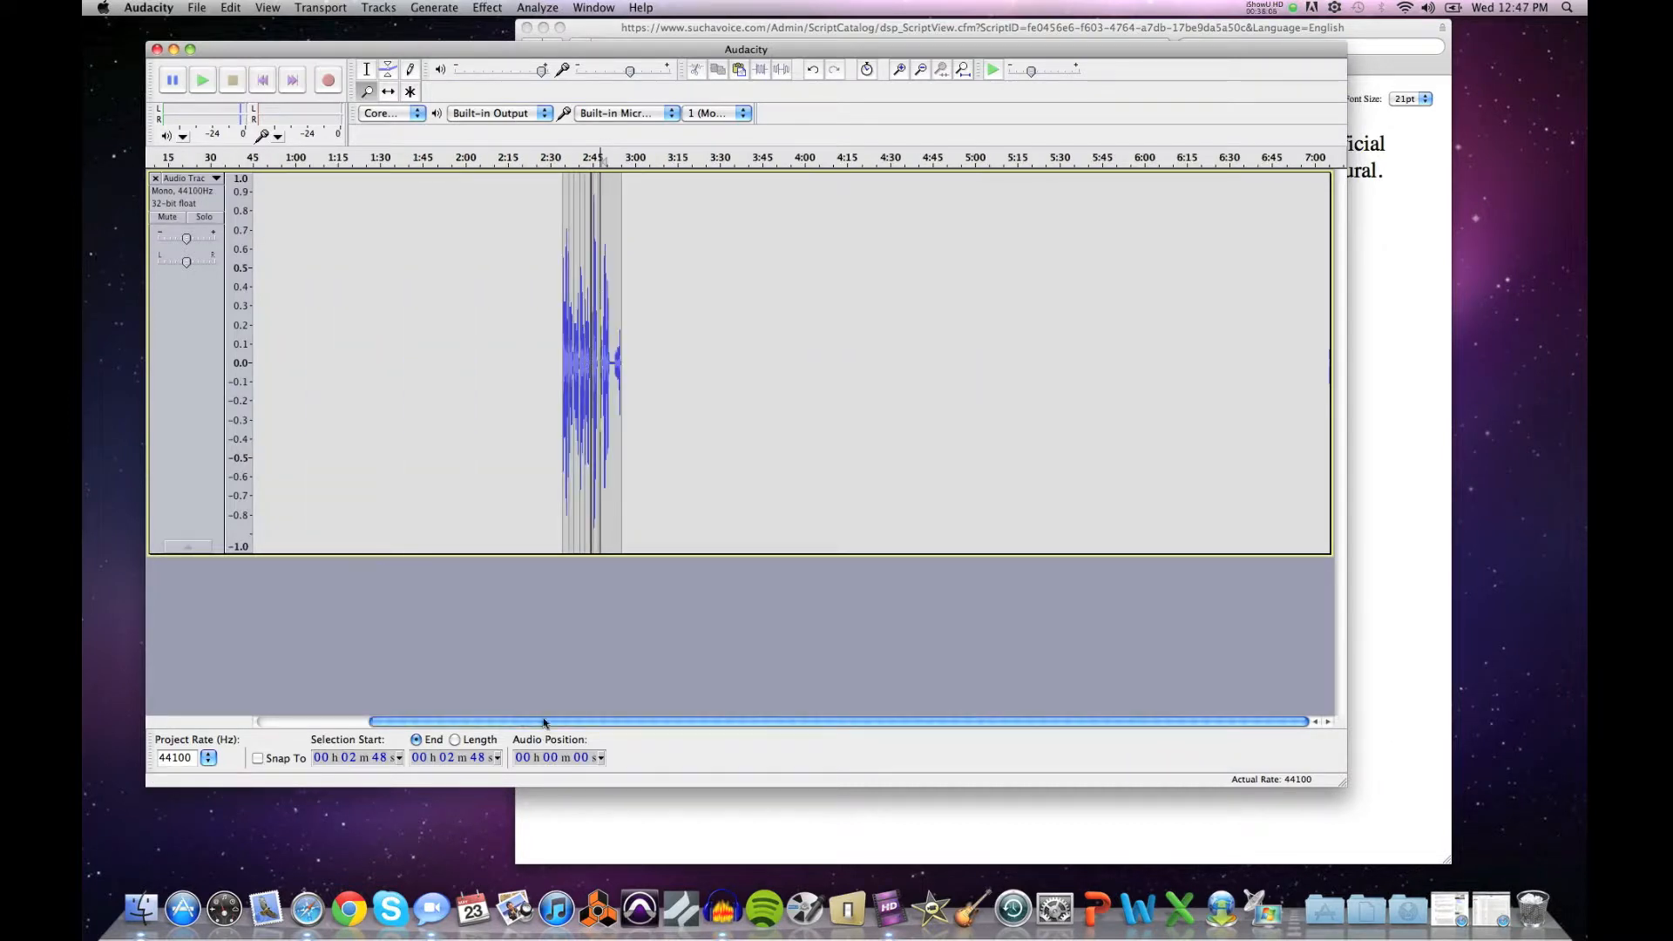
{"action": "left_click_drag", "start_coordinate": [541, 722], "coordinate": [419, 719]}
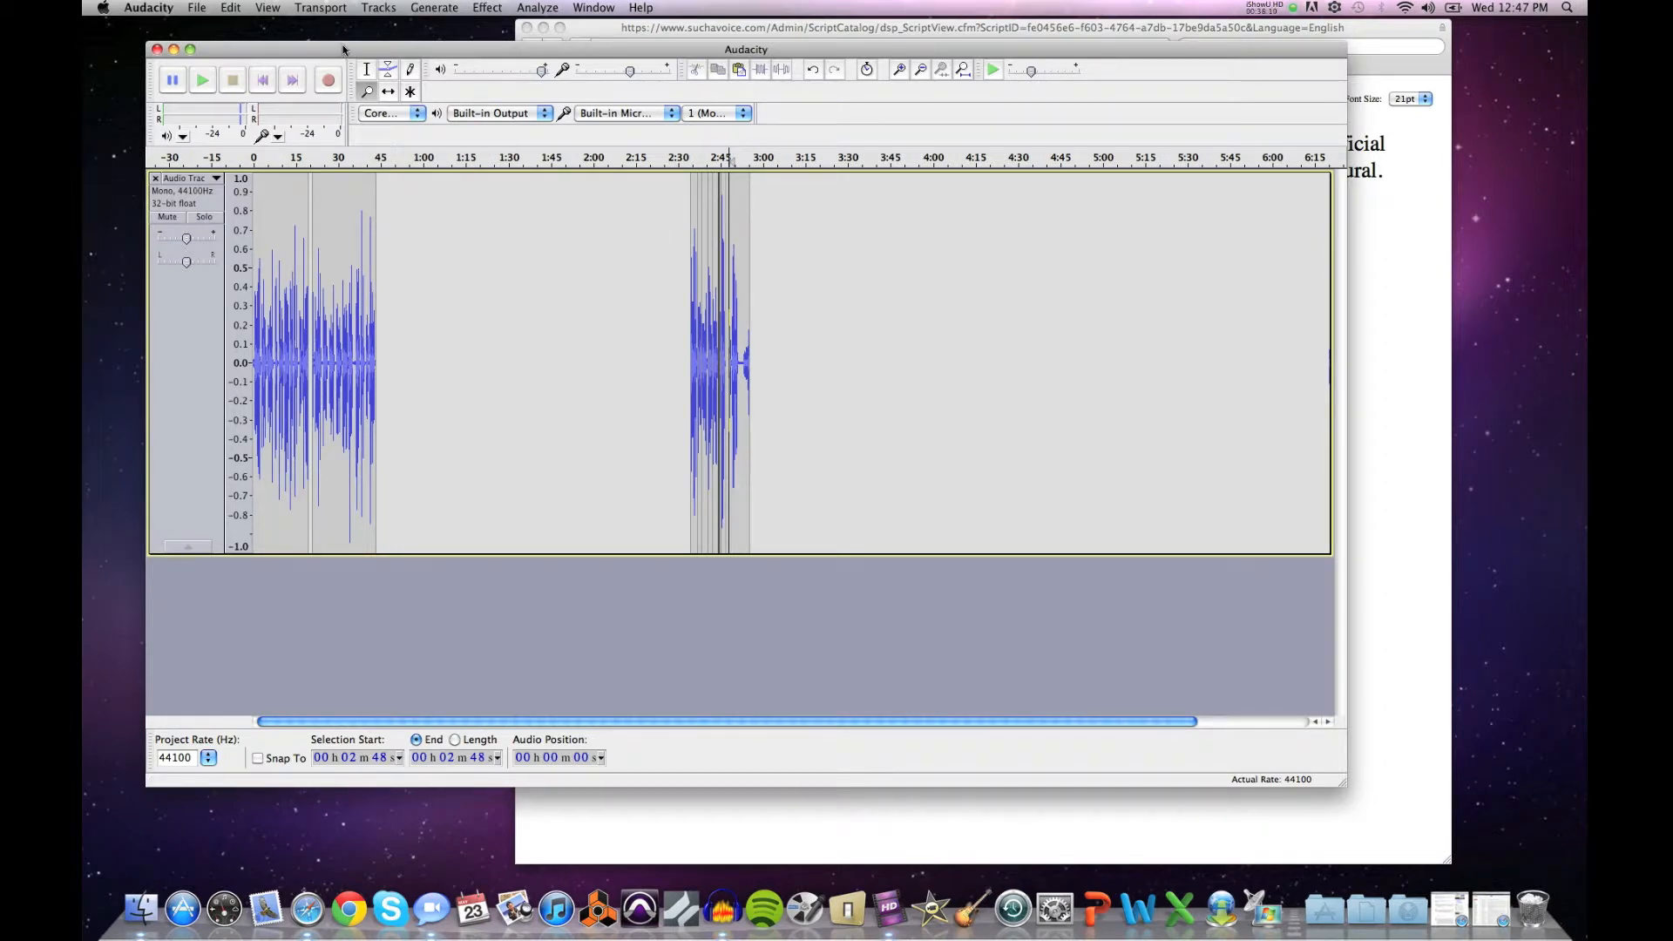
{"action": "left_click", "coordinate": [364, 72]}
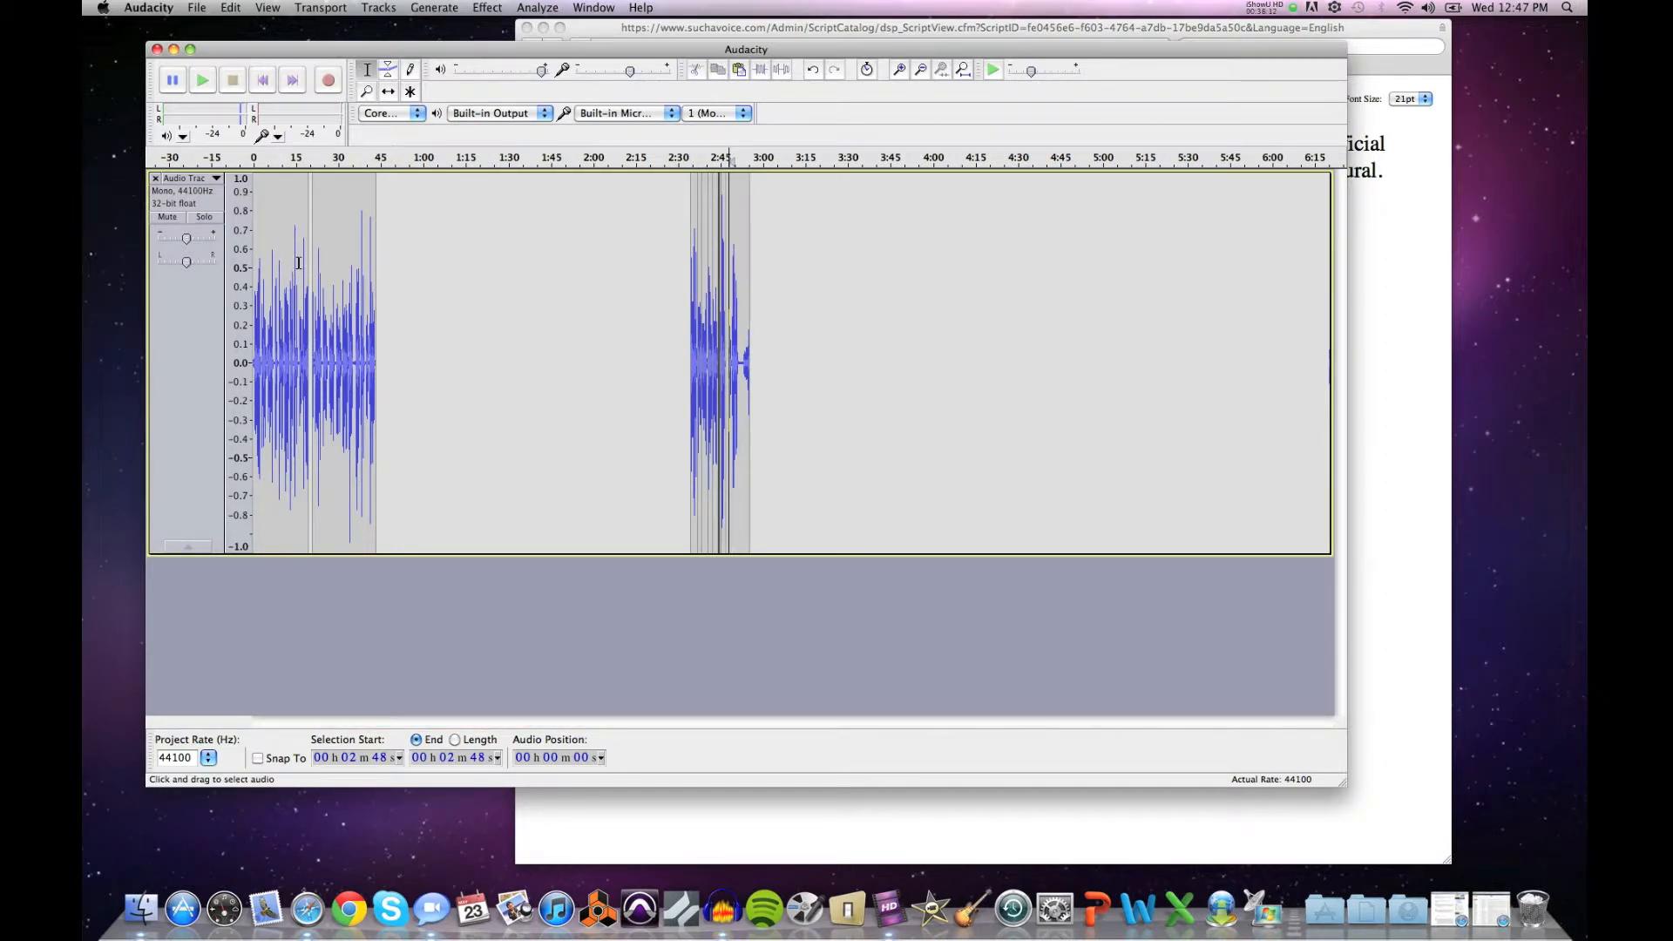
{"action": "left_click", "coordinate": [302, 263]}
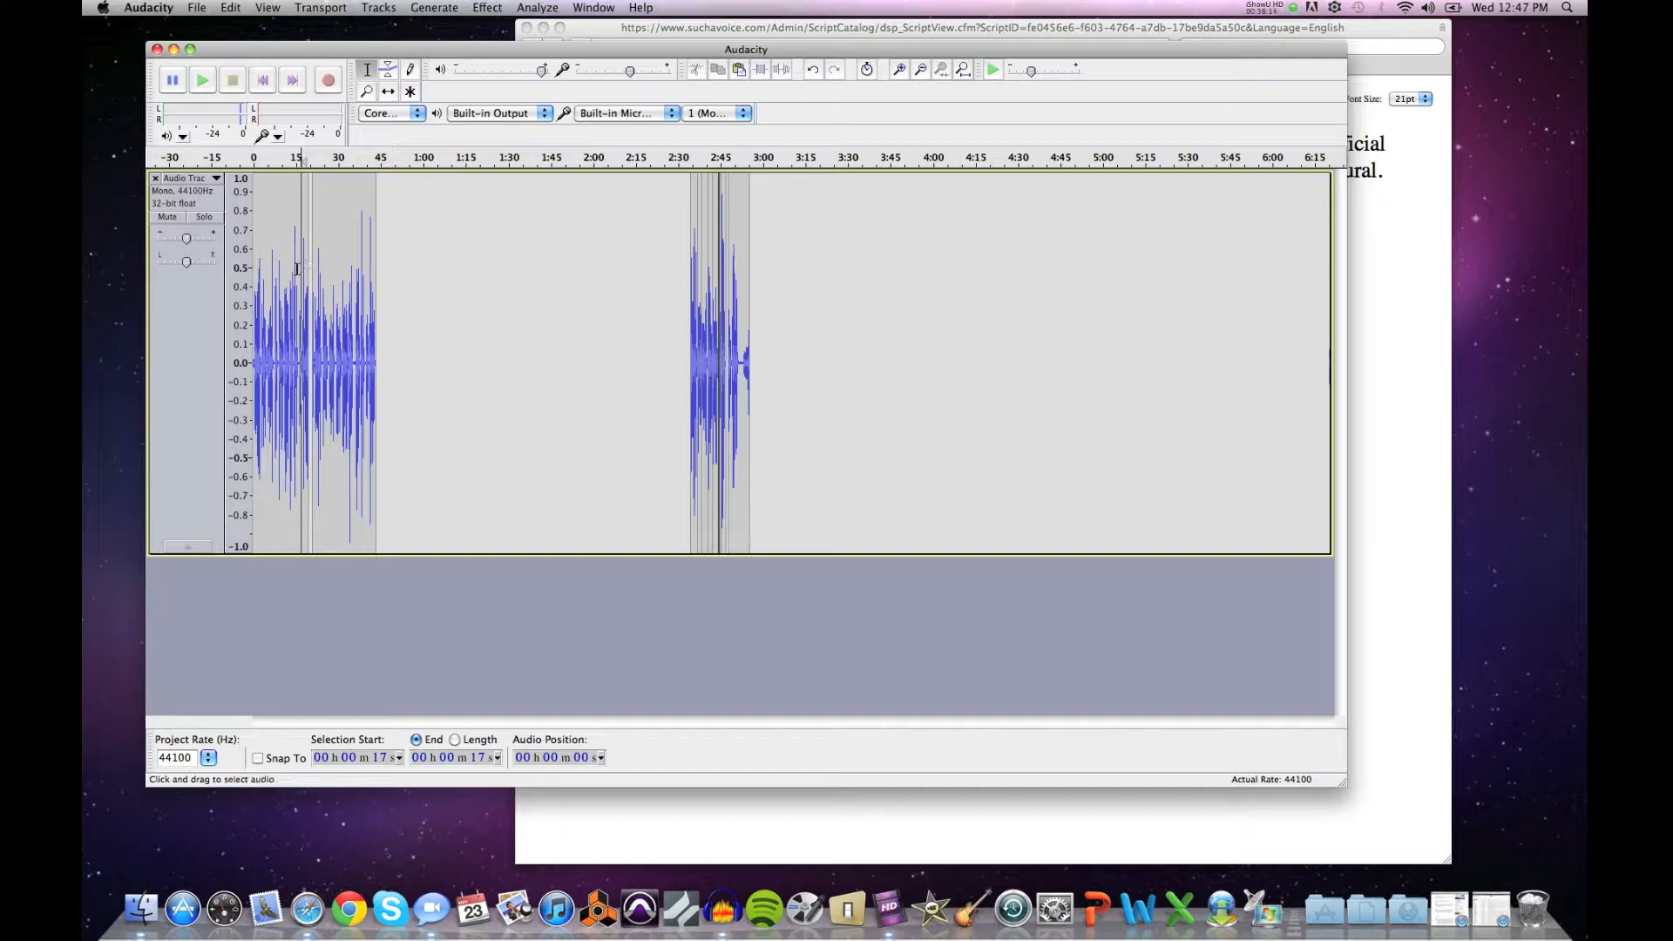
{"action": "left_click", "coordinate": [297, 269]}
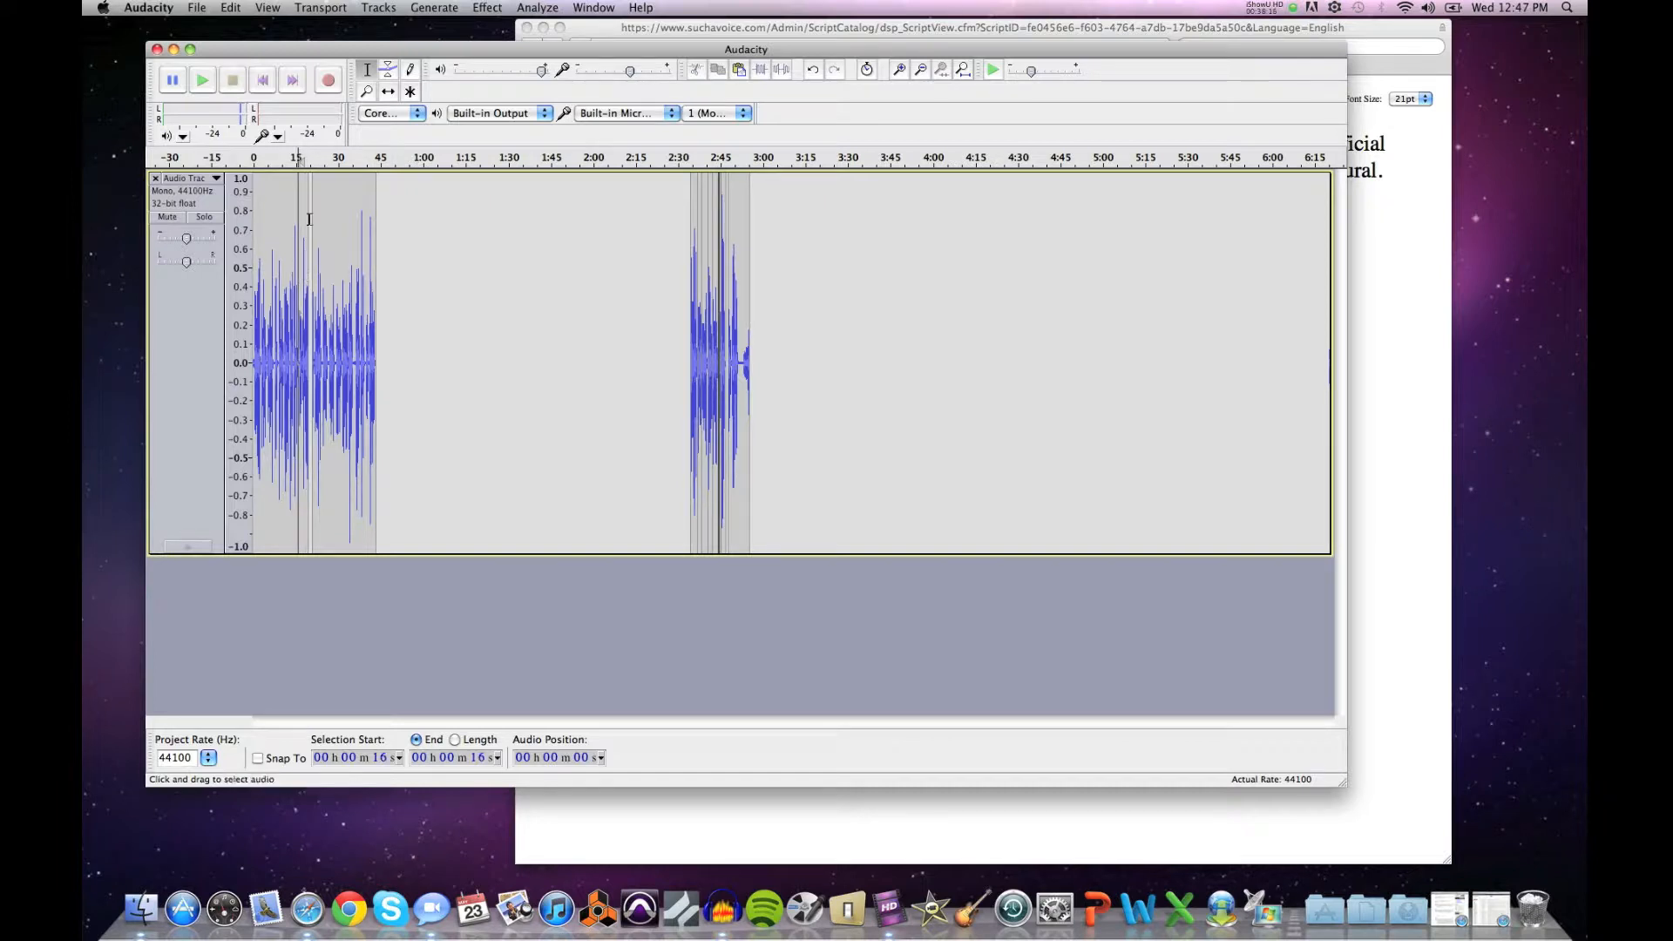
{"action": "left_click", "coordinate": [366, 91]}
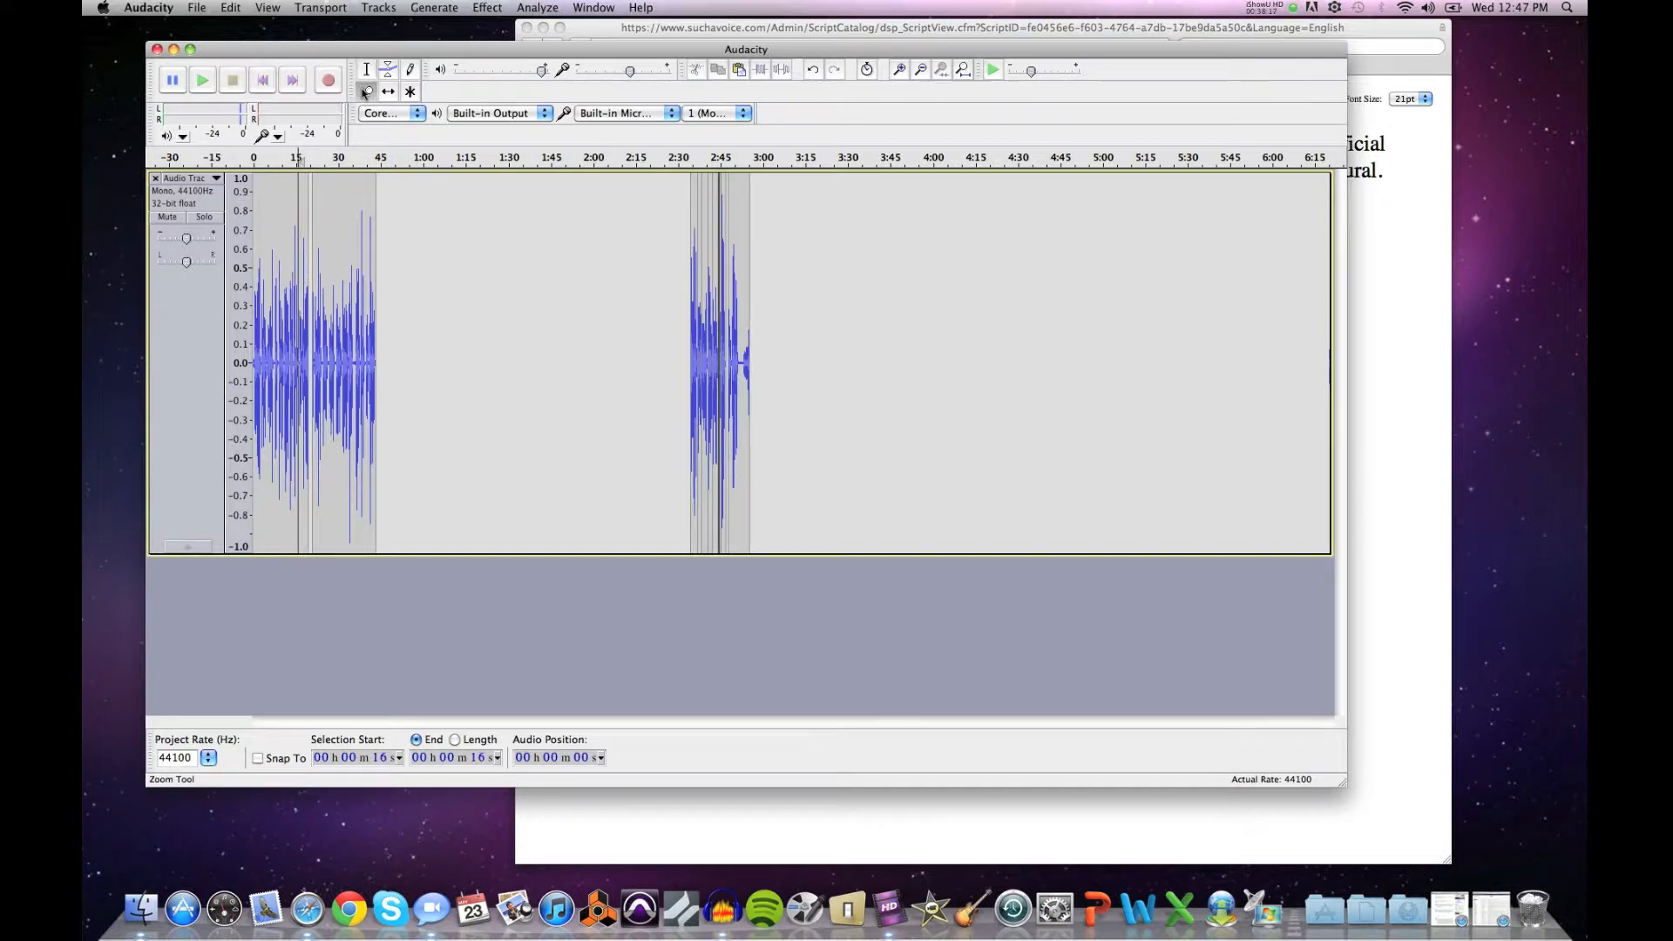
{"action": "left_click", "coordinate": [292, 281]}
{"action": "left_click", "coordinate": [292, 281]}
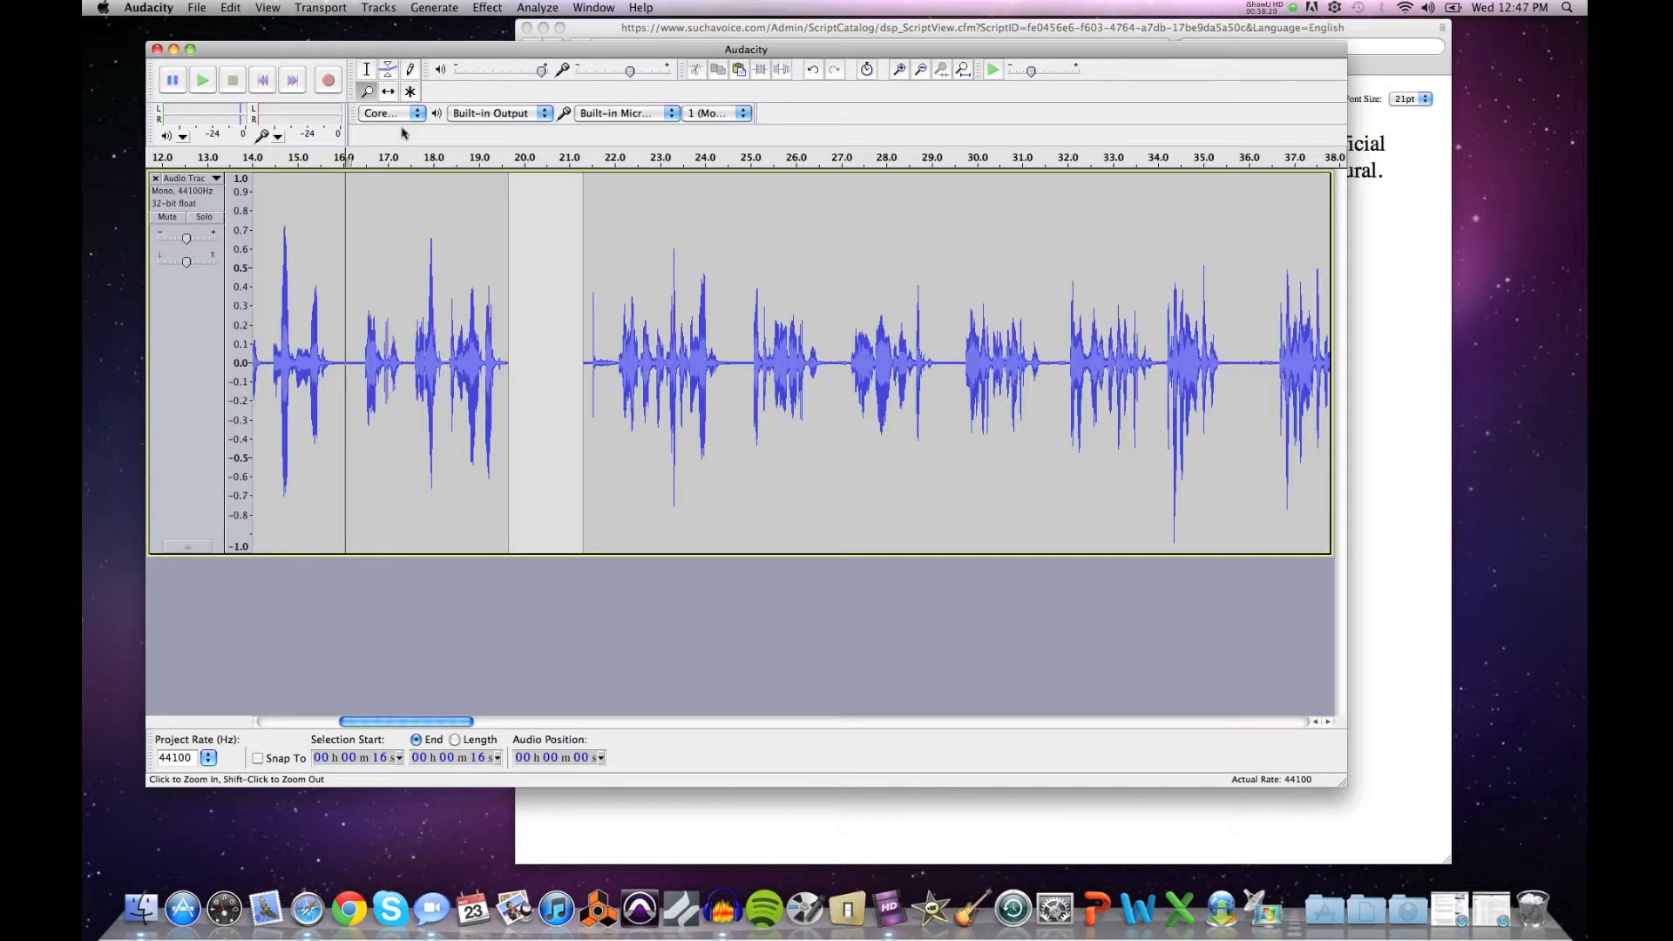
{"action": "left_click", "coordinate": [367, 75]}
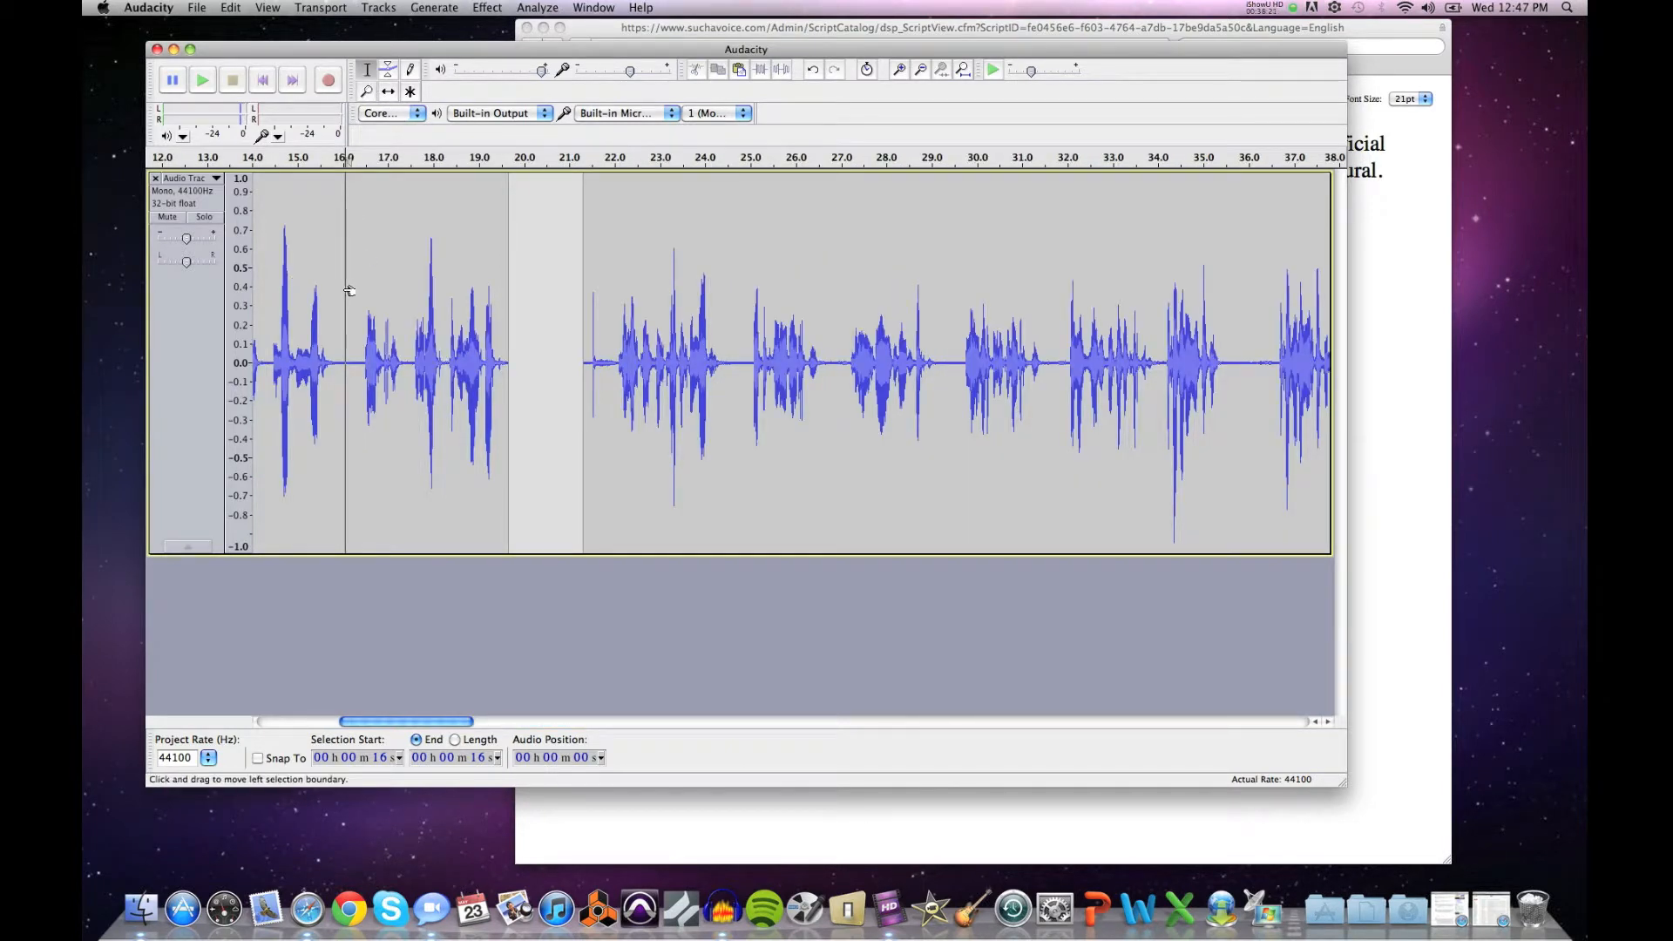
{"action": "key", "text": "space"}
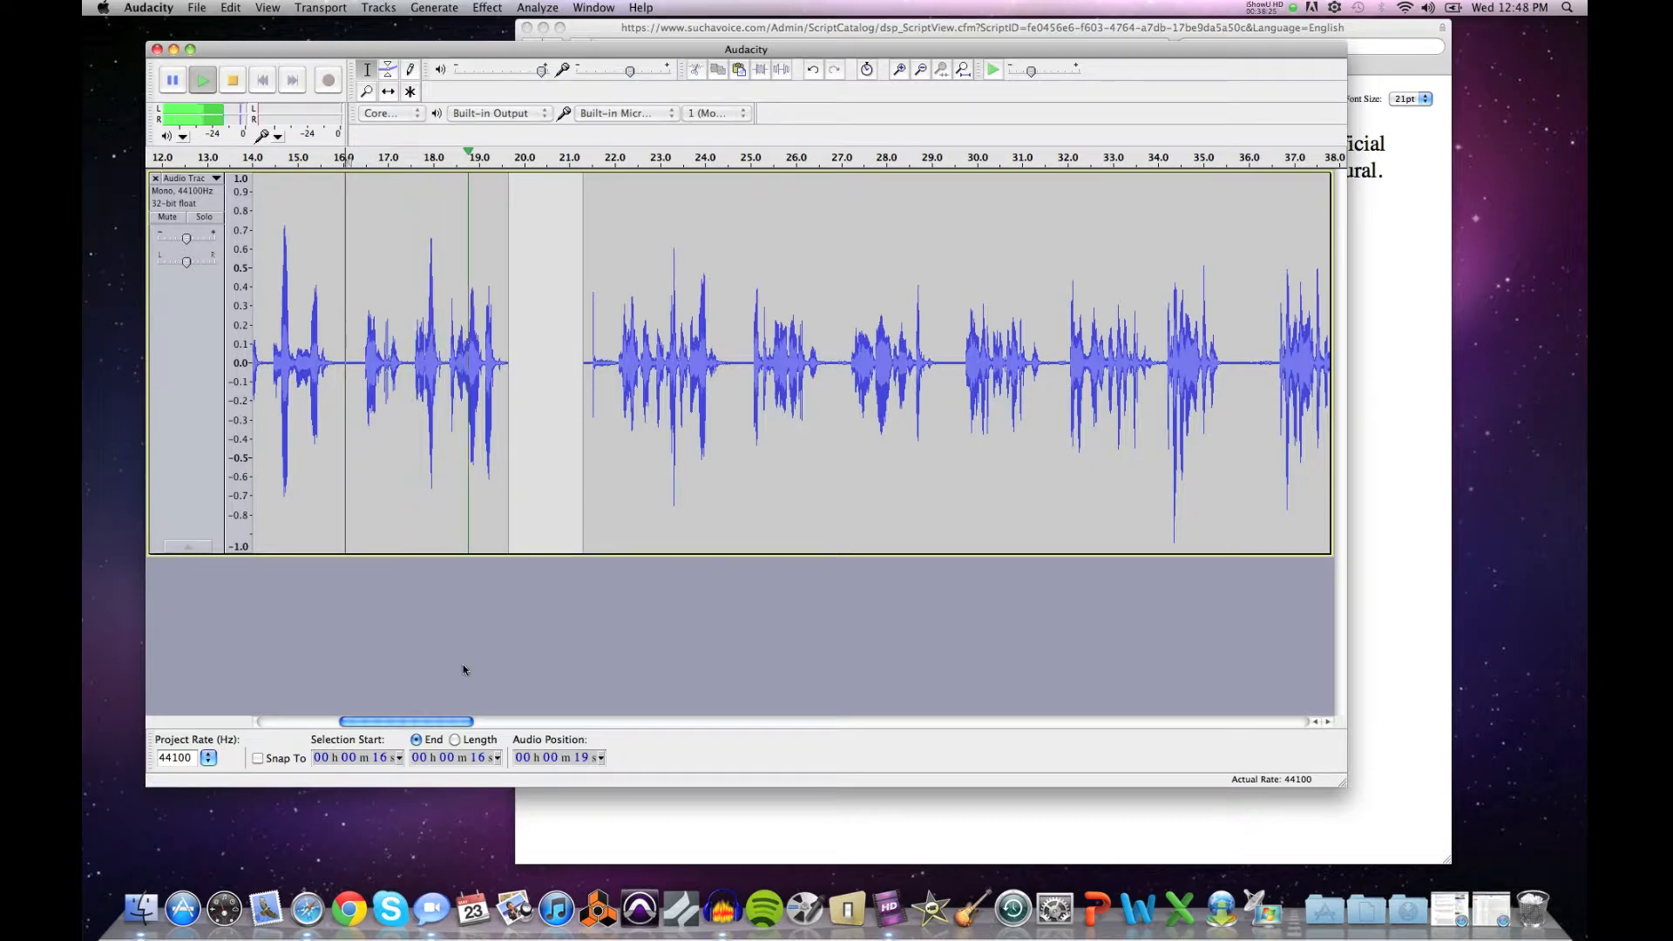
{"action": "key", "text": "space"}
Step: Play back the closing phrase of the early recording from about 0:40
{"action": "left_click_drag", "start_coordinate": [435, 724], "coordinate": [541, 726]}
{"action": "left_click", "coordinate": [614, 291]}
{"action": "key", "text": "space"}
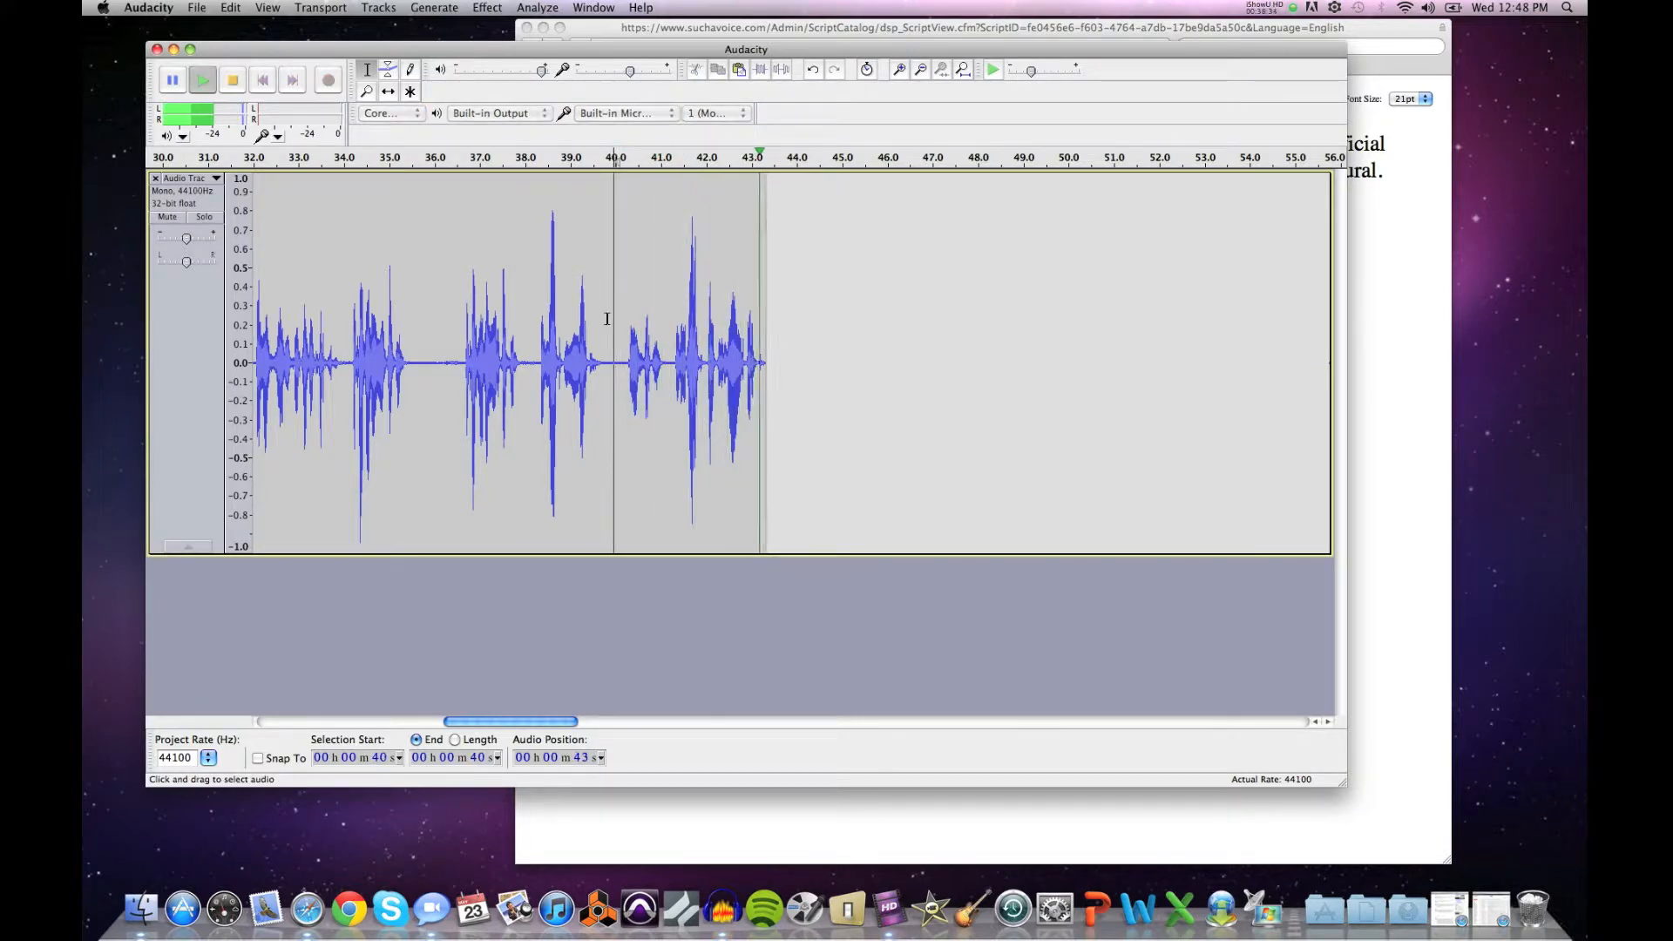
{"action": "mouse_move", "coordinate": [538, 722]}
{"action": "left_mouse_down"}
{"action": "mouse_move", "coordinate": [560, 721]}
{"action": "mouse_move", "coordinate": [542, 722]}
{"action": "left_mouse_up"}
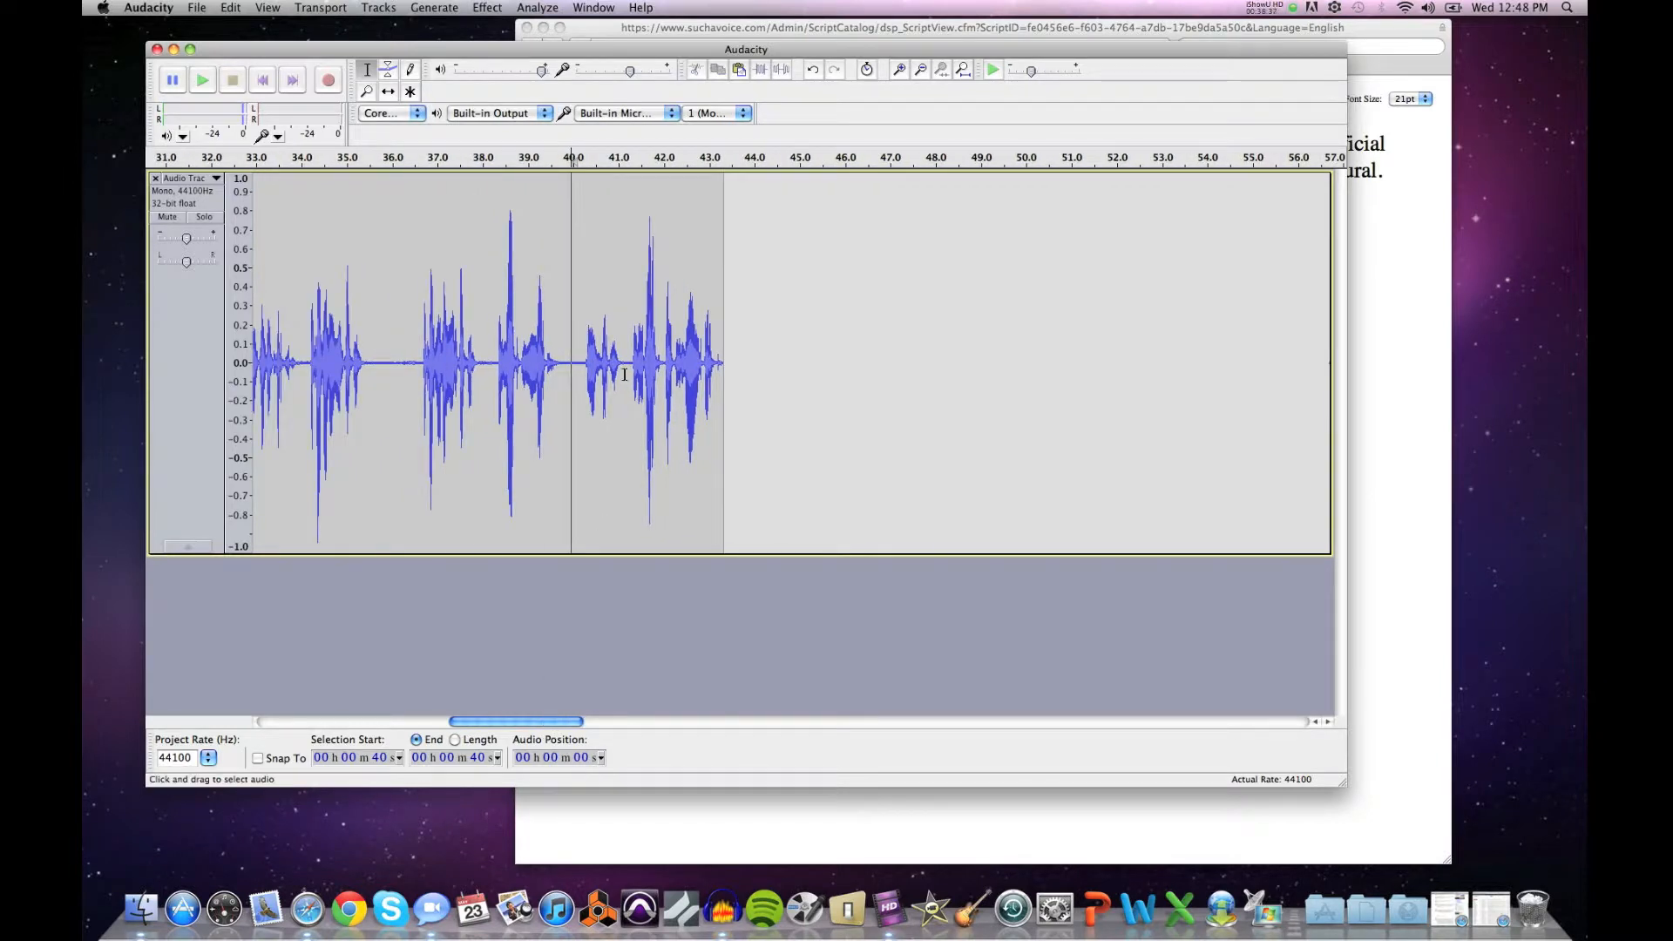
Step: Copy the closing phrase of the early recording, from about 0:40 to just past the clip's end
{"action": "left_click", "coordinate": [572, 346]}
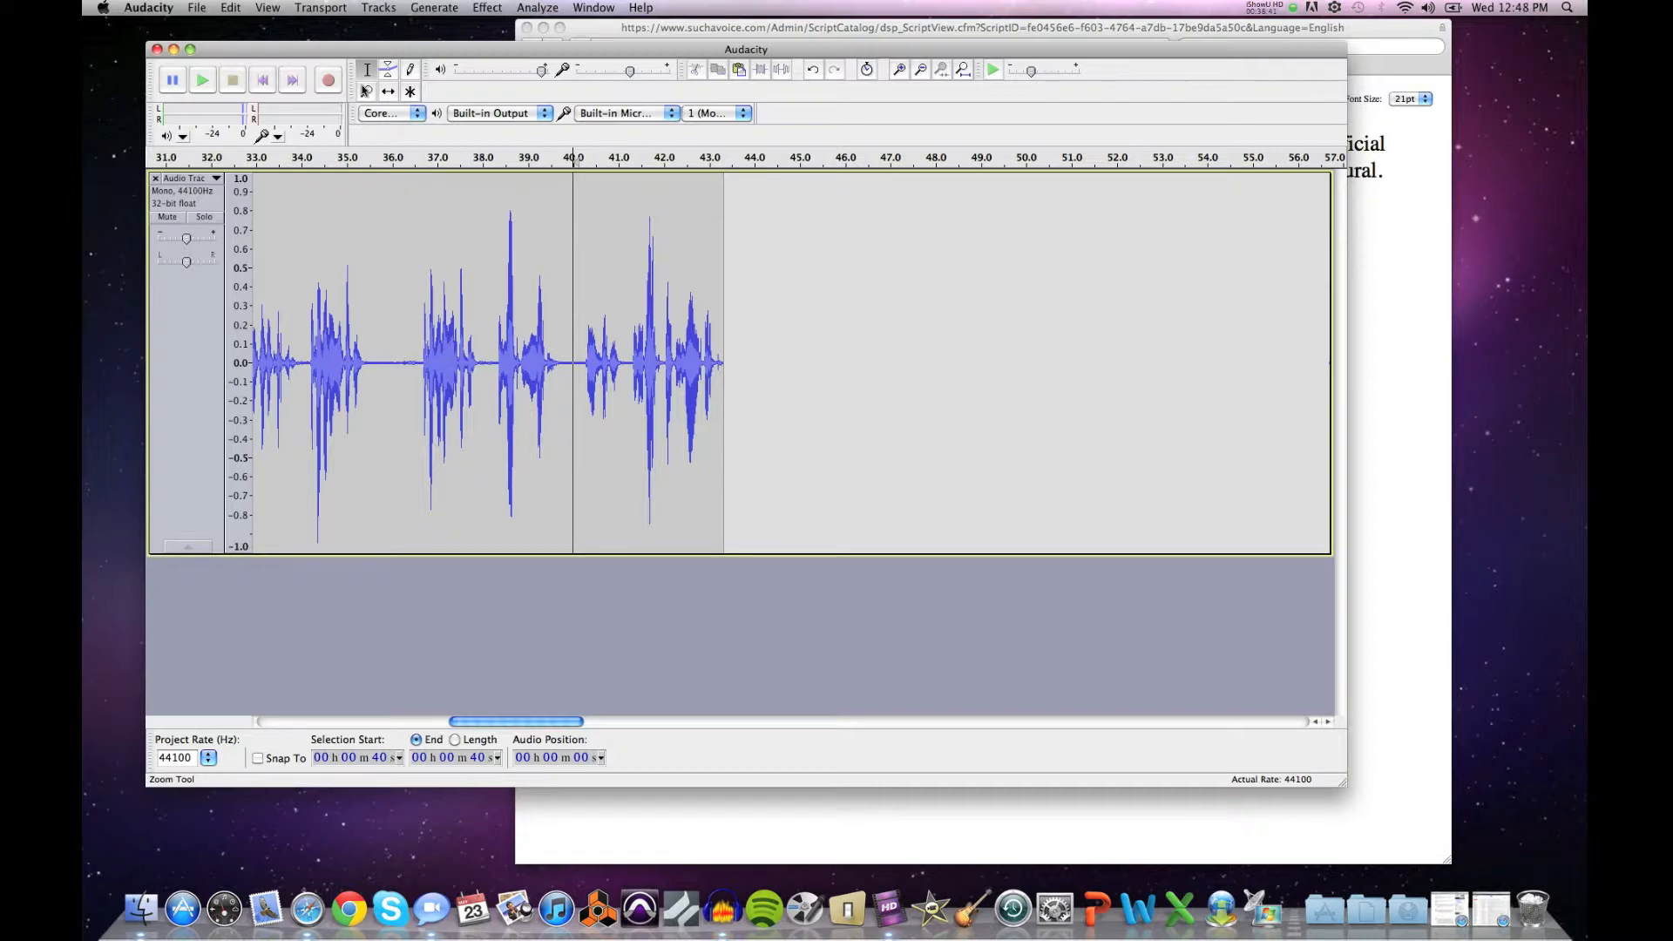
{"action": "left_click_drag", "start_coordinate": [575, 320], "coordinate": [736, 331]}
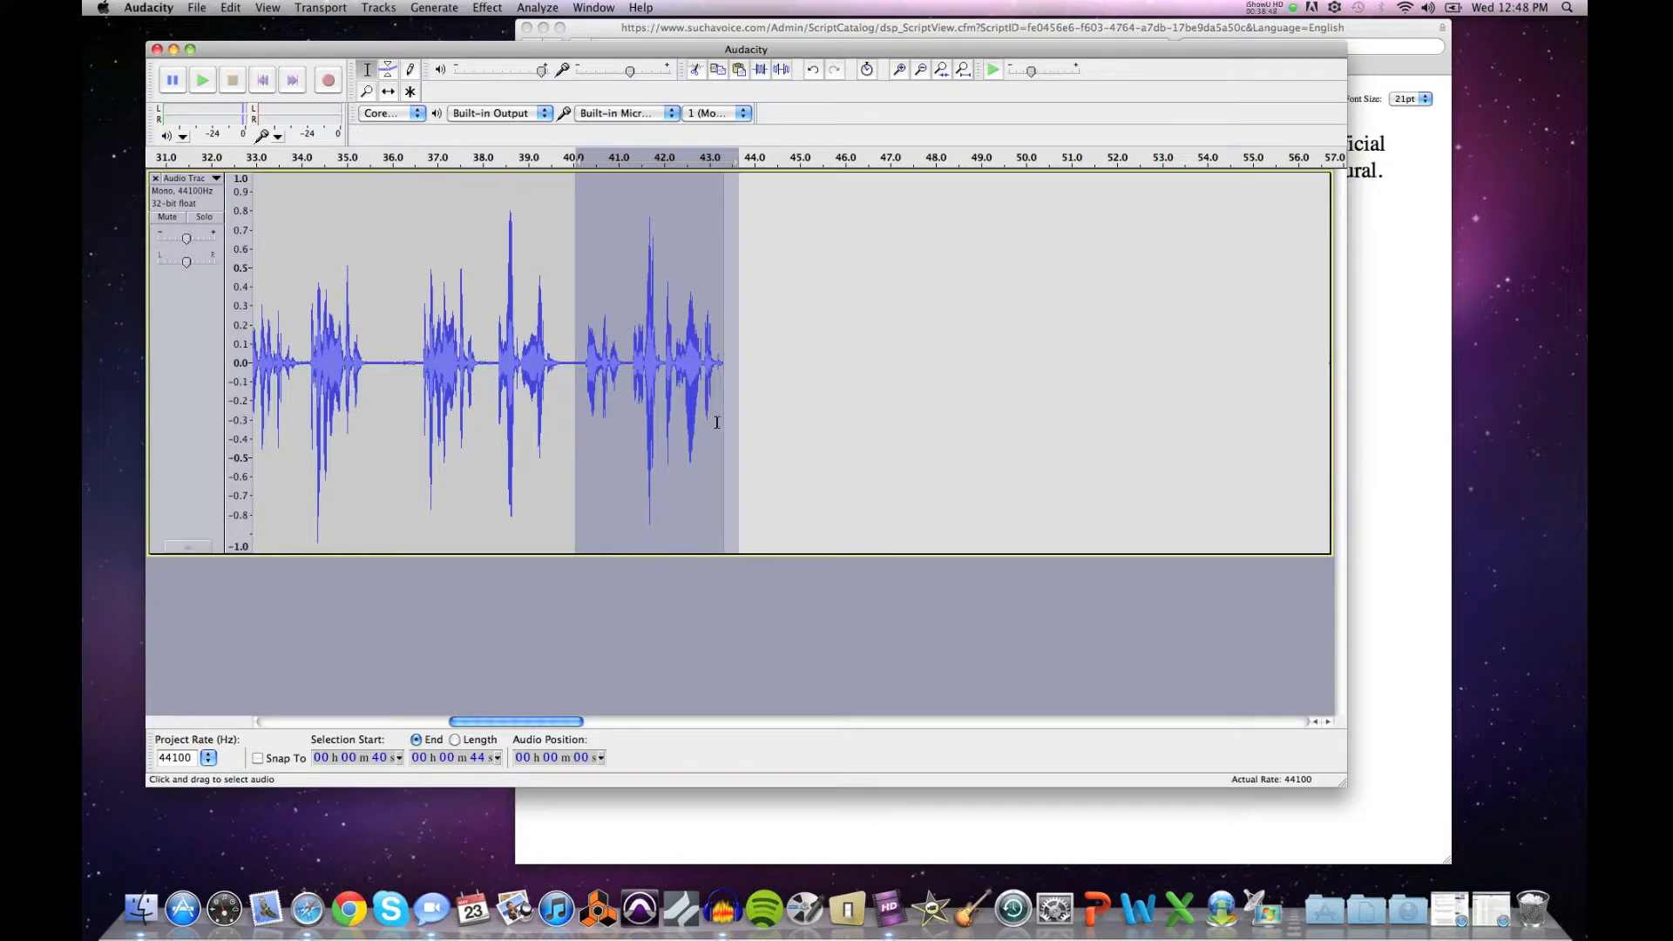
{"action": "left_click", "coordinate": [225, 7]}
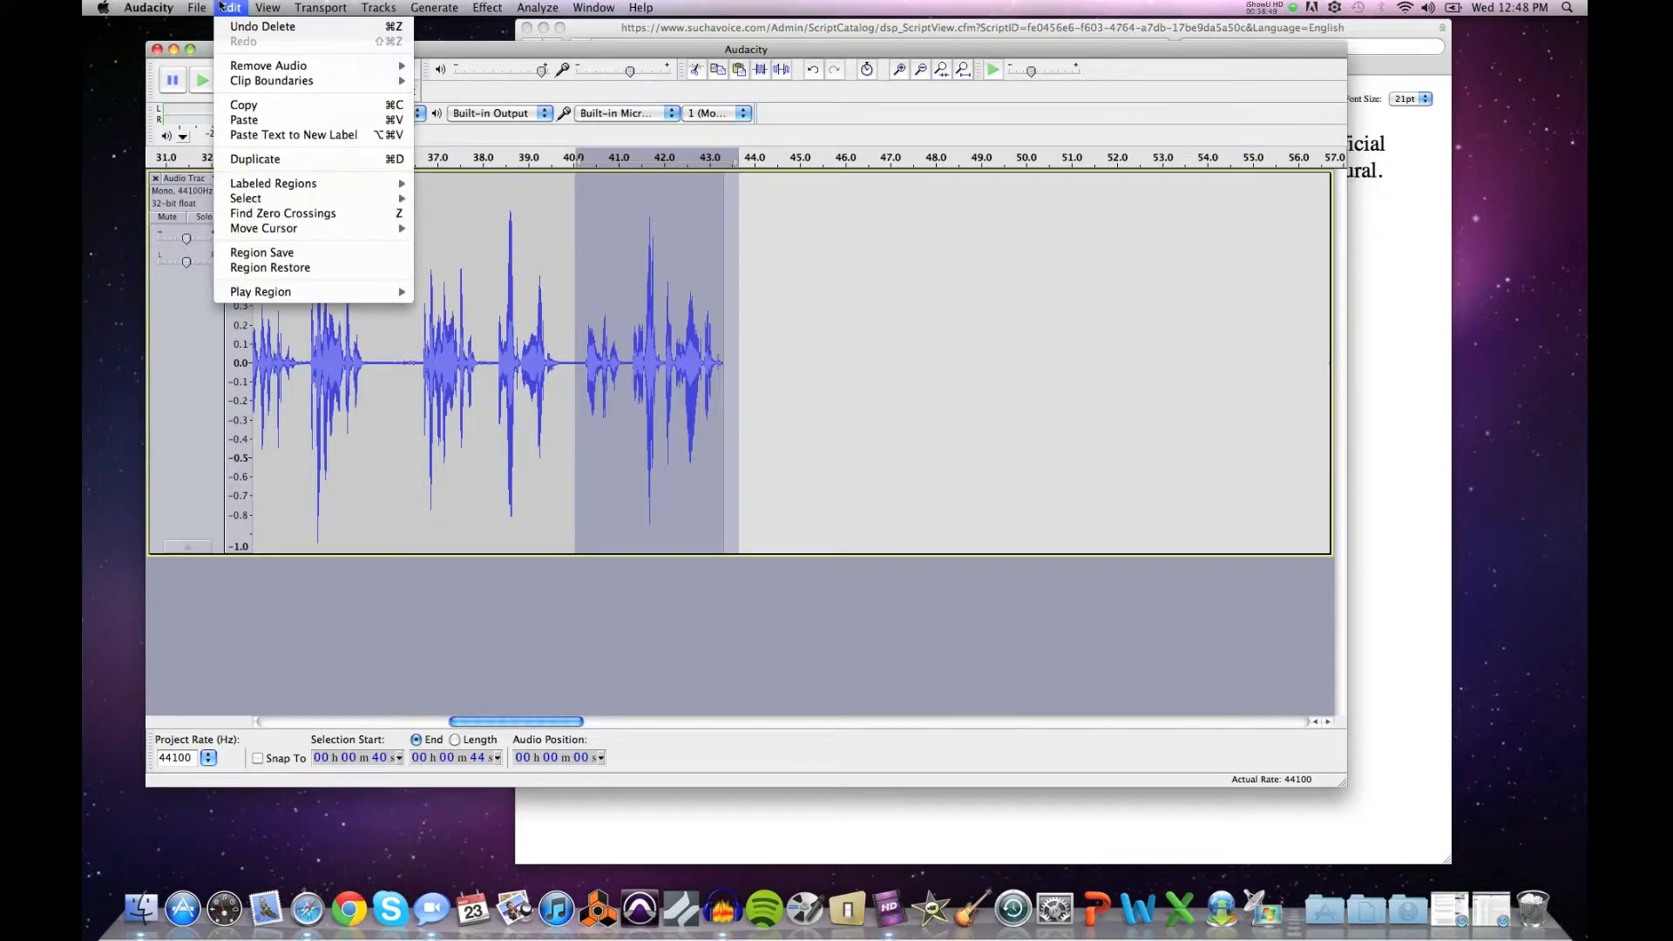
{"action": "left_click", "coordinate": [241, 108]}
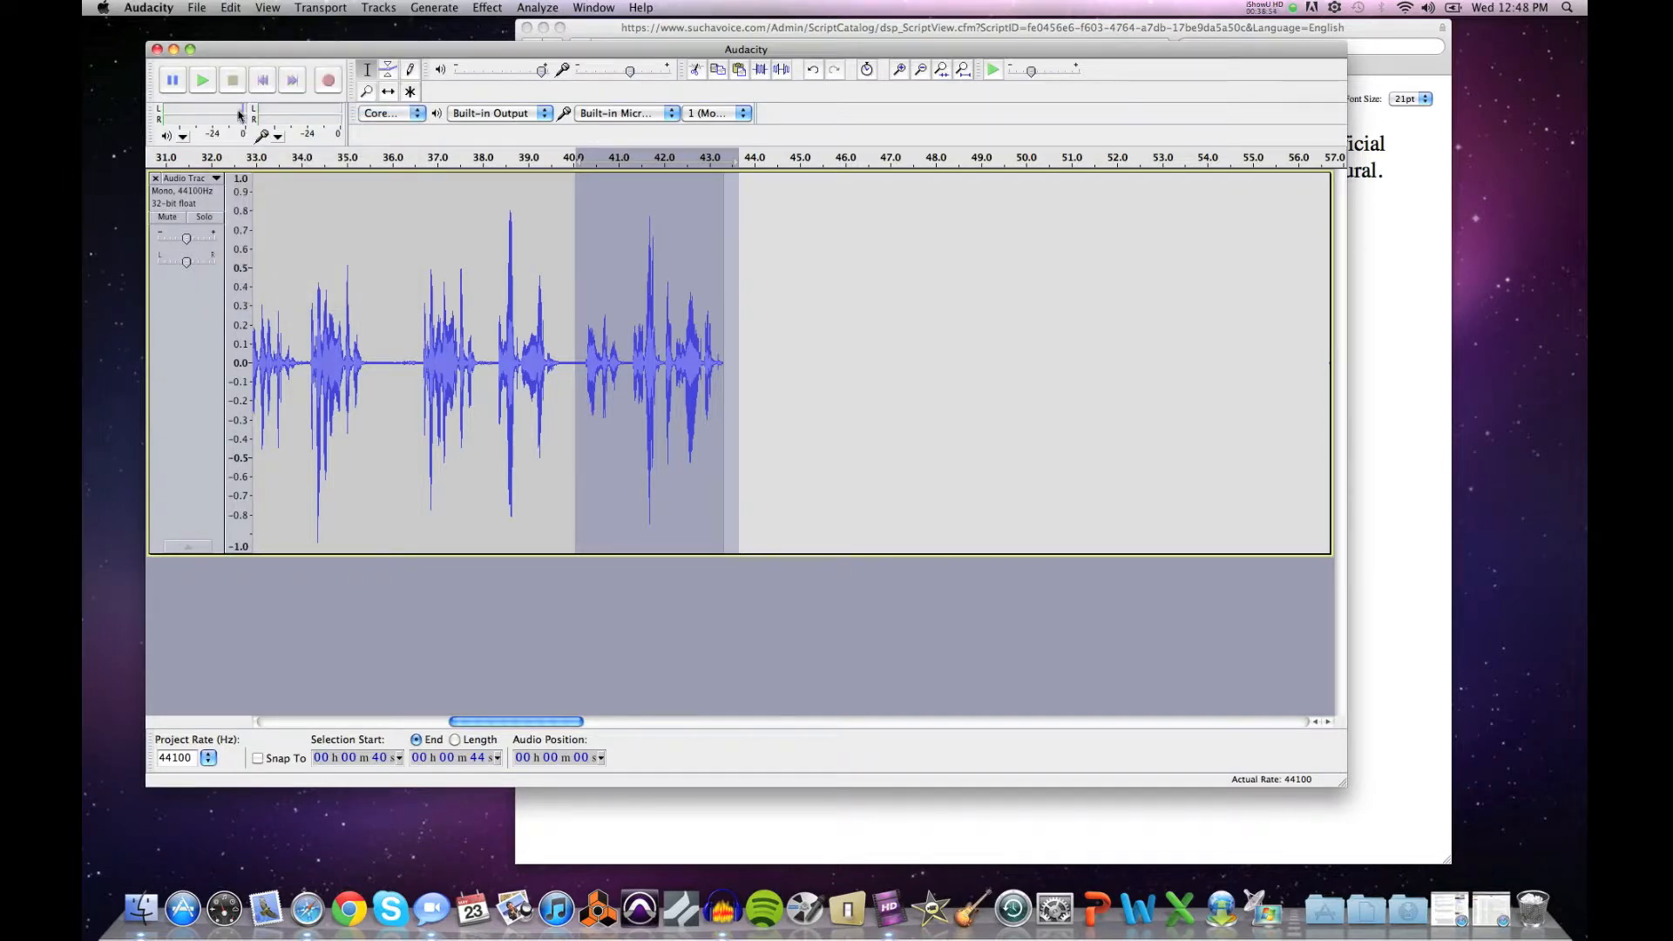
Step: Paste the copied phrase into the empty space after the last clip, at about 2:58
{"action": "left_click", "coordinate": [368, 92]}
{"action": "left_click", "coordinate": [469, 288], "text": "shift"}
{"action": "left_click", "coordinate": [469, 287], "text": "shift"}
{"action": "left_click", "coordinate": [471, 288], "text": "shift"}
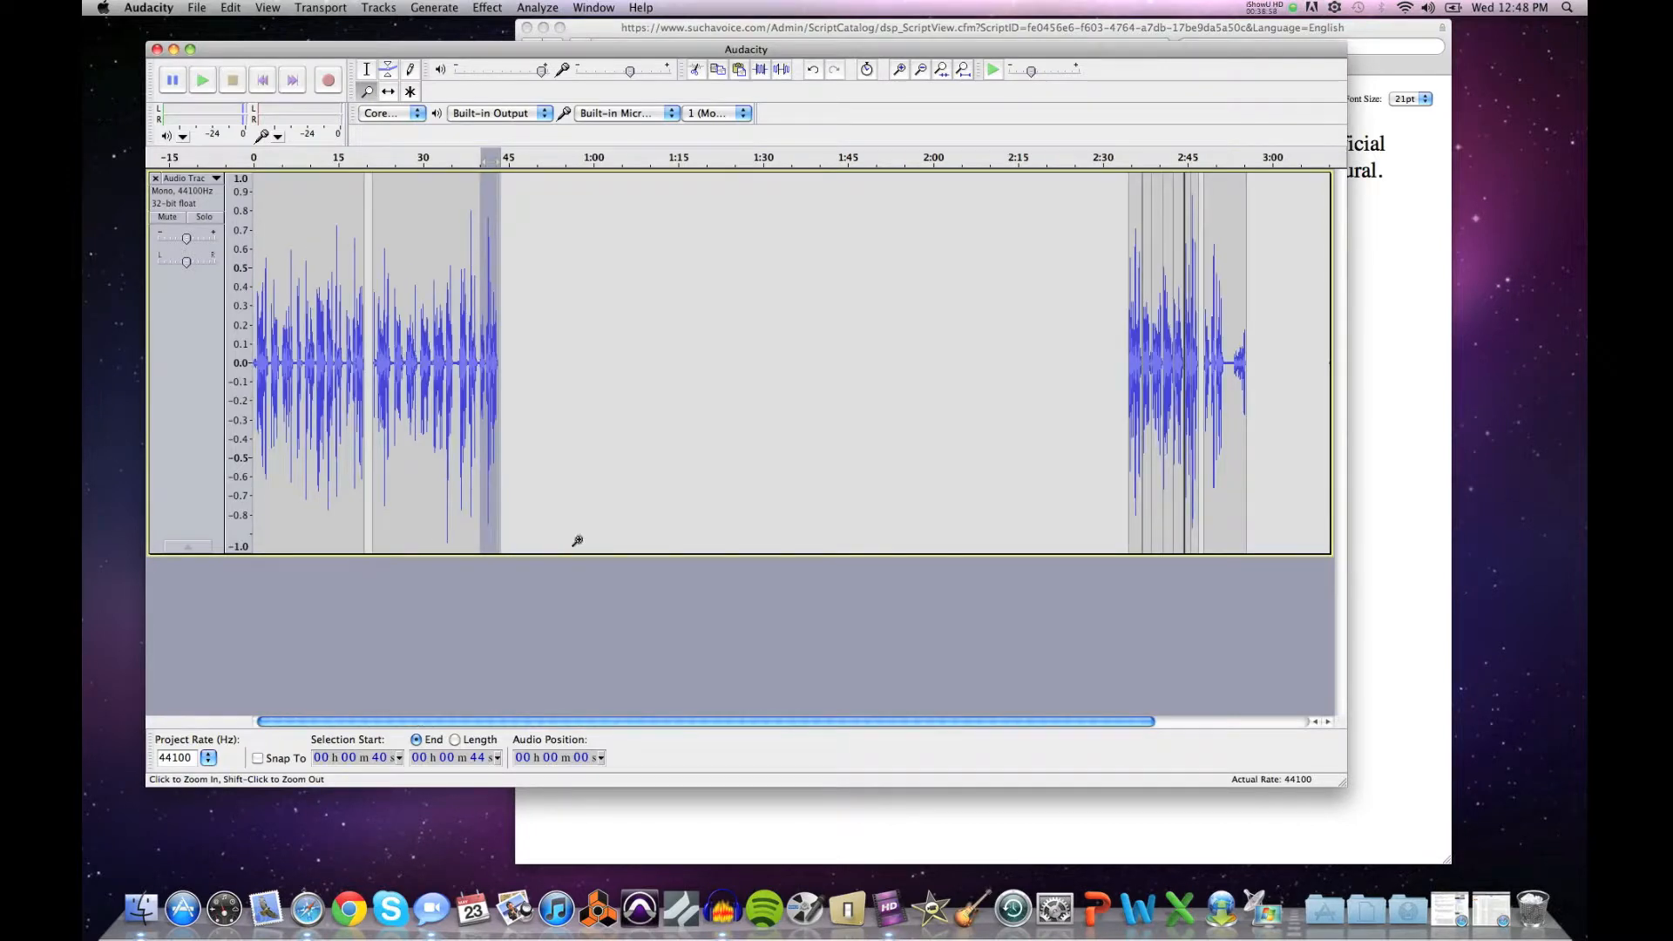
{"action": "left_click_drag", "start_coordinate": [626, 723], "coordinate": [829, 720]}
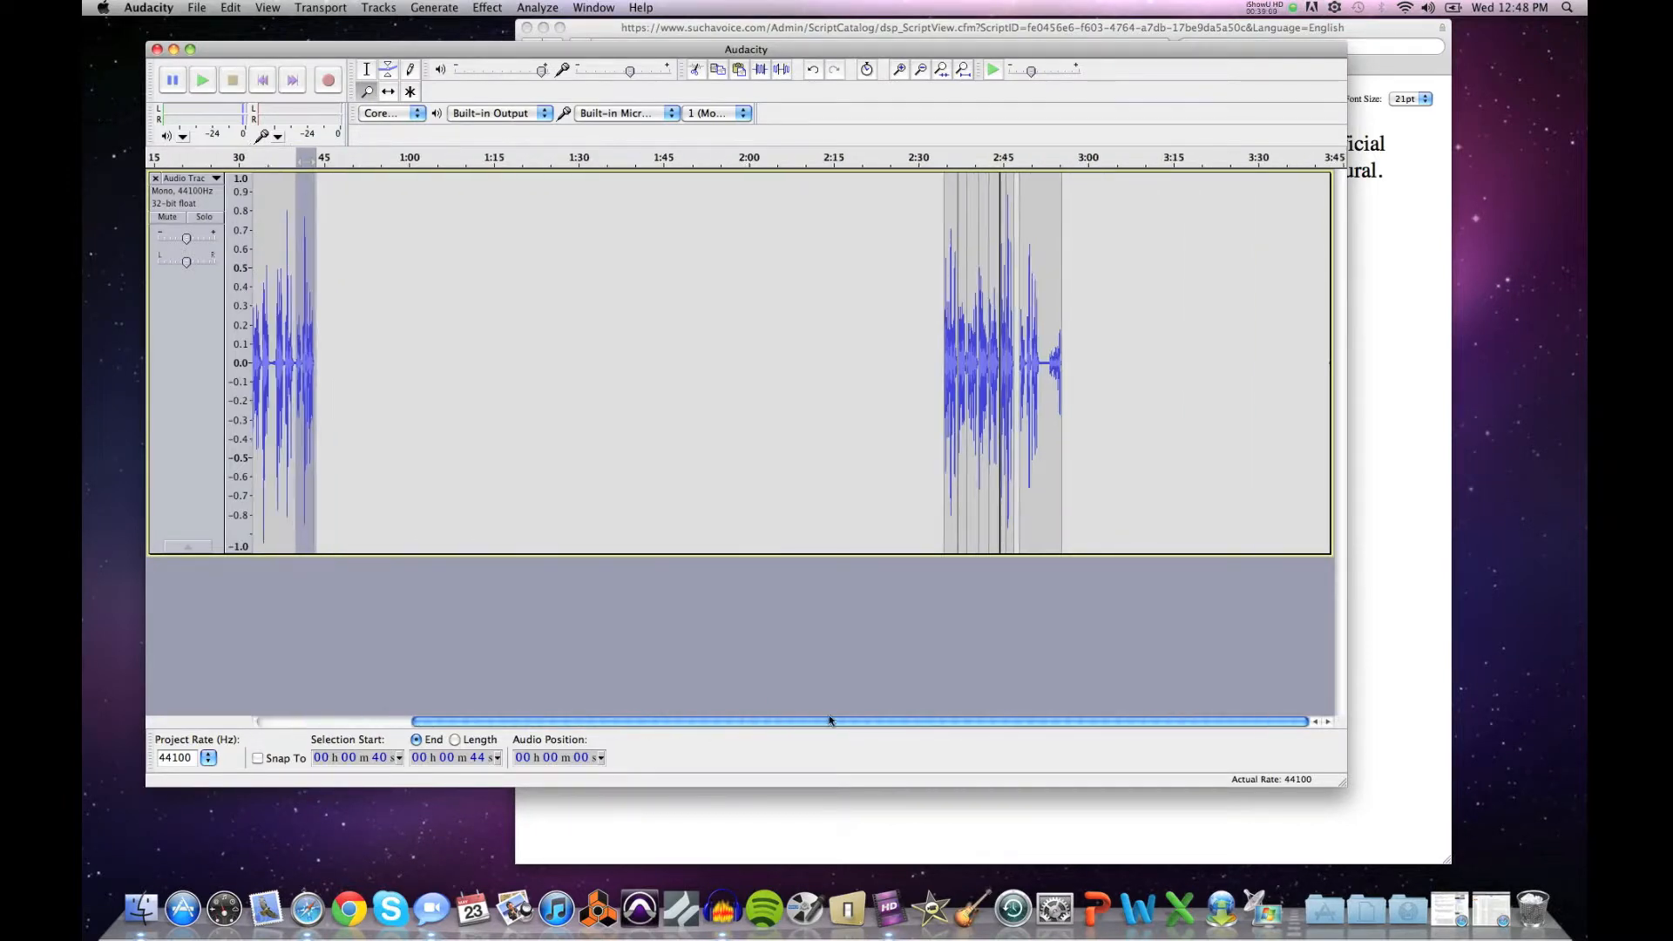
{"action": "left_click", "coordinate": [364, 70]}
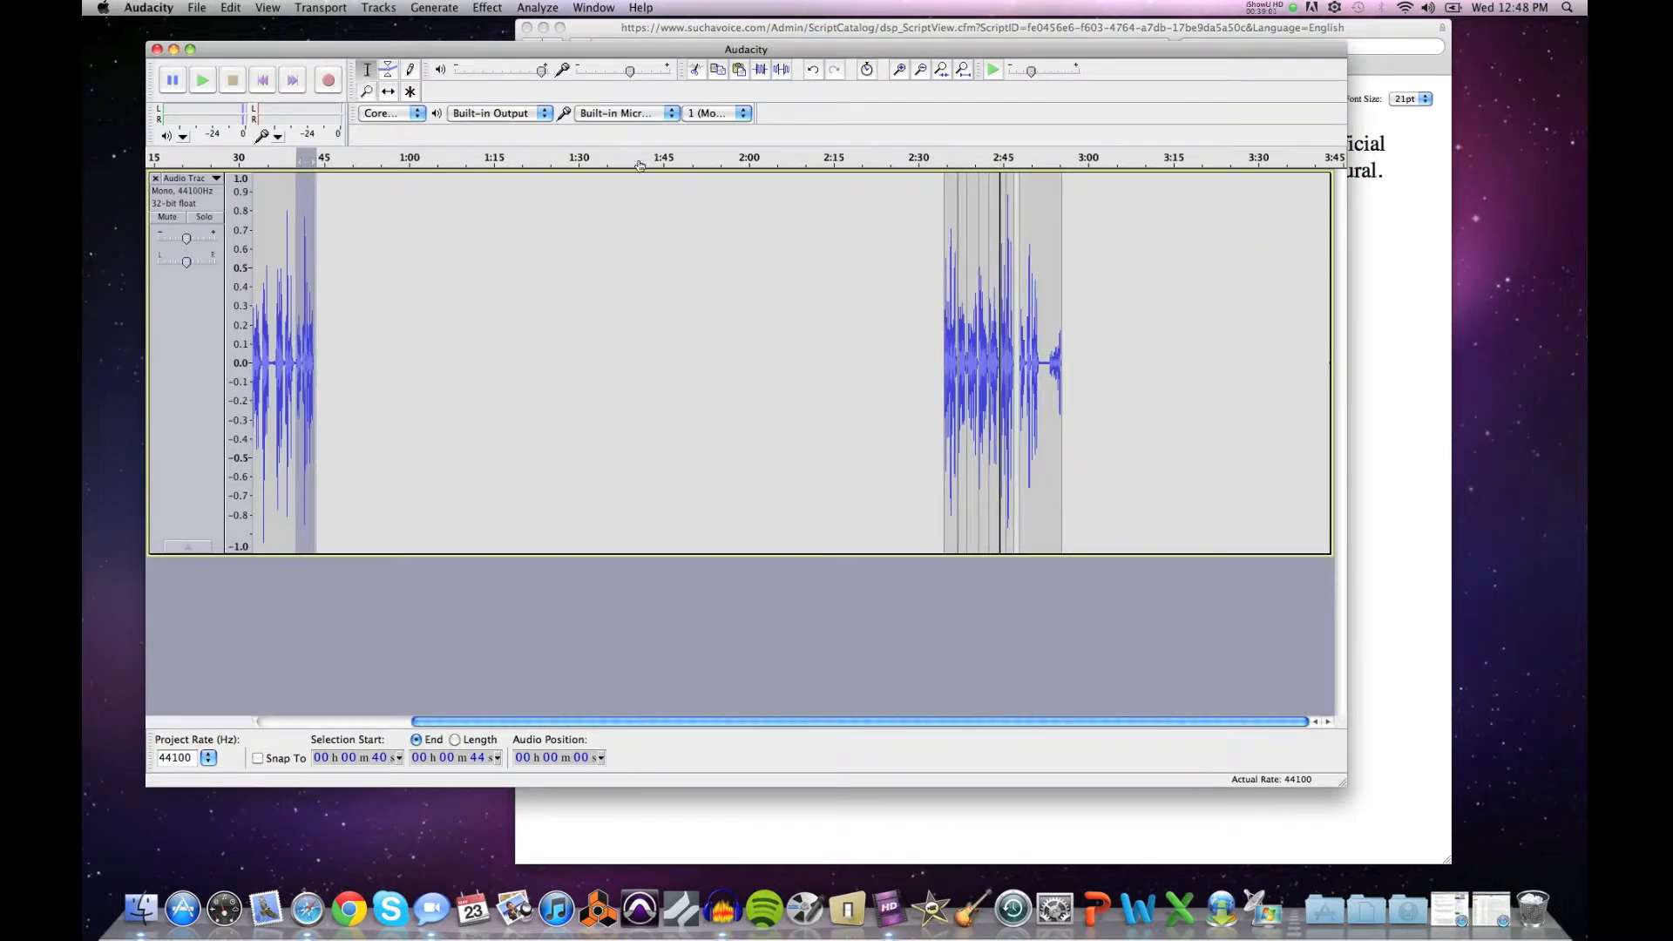
{"action": "left_click", "coordinate": [1079, 262]}
{"action": "left_click", "coordinate": [367, 92]}
{"action": "left_click", "coordinate": [1065, 273]}
{"action": "left_click", "coordinate": [1065, 273]}
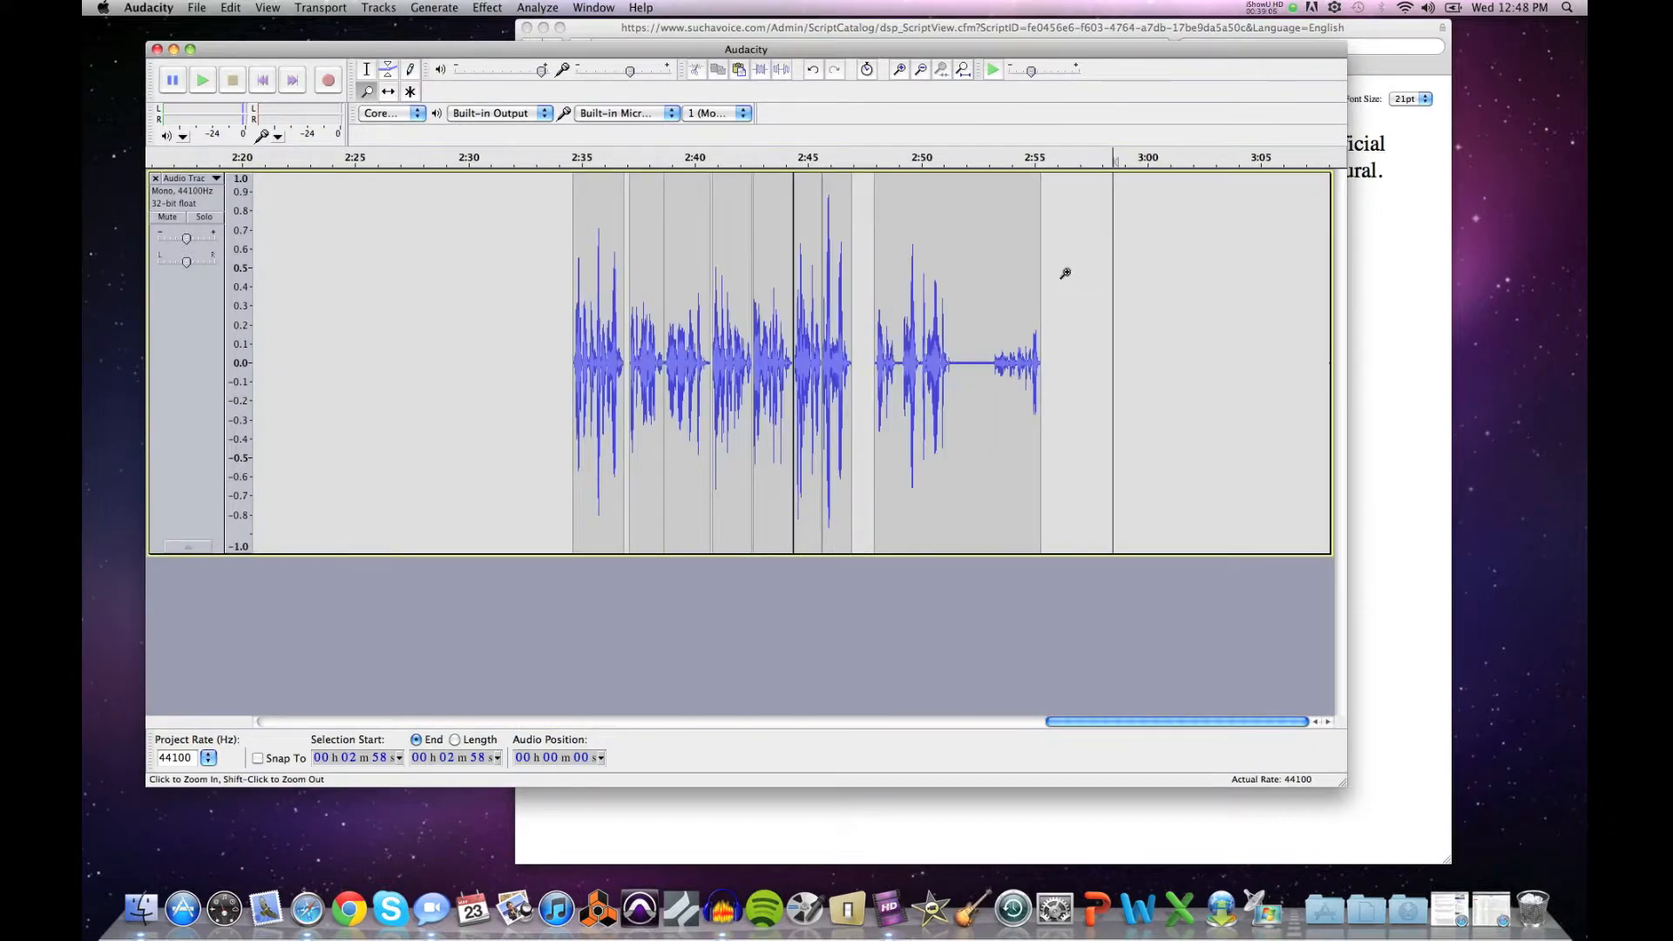
{"action": "left_click", "coordinate": [367, 70]}
{"action": "left_click", "coordinate": [1101, 311]}
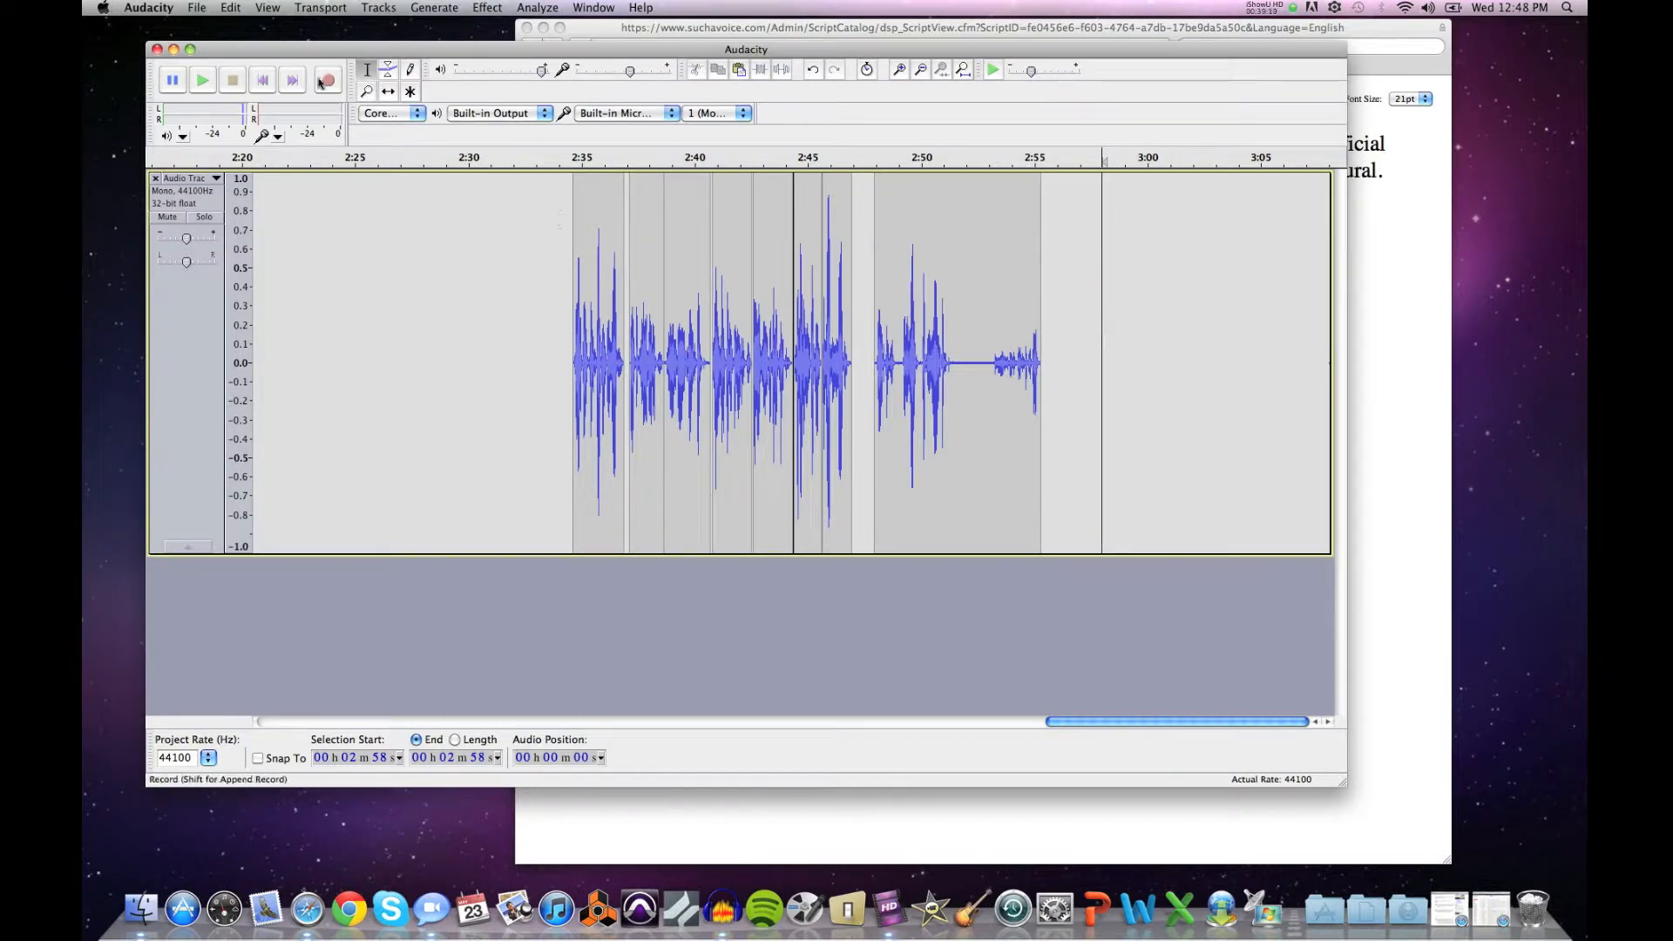
{"action": "left_click", "coordinate": [229, 7]}
{"action": "left_click", "coordinate": [244, 120]}
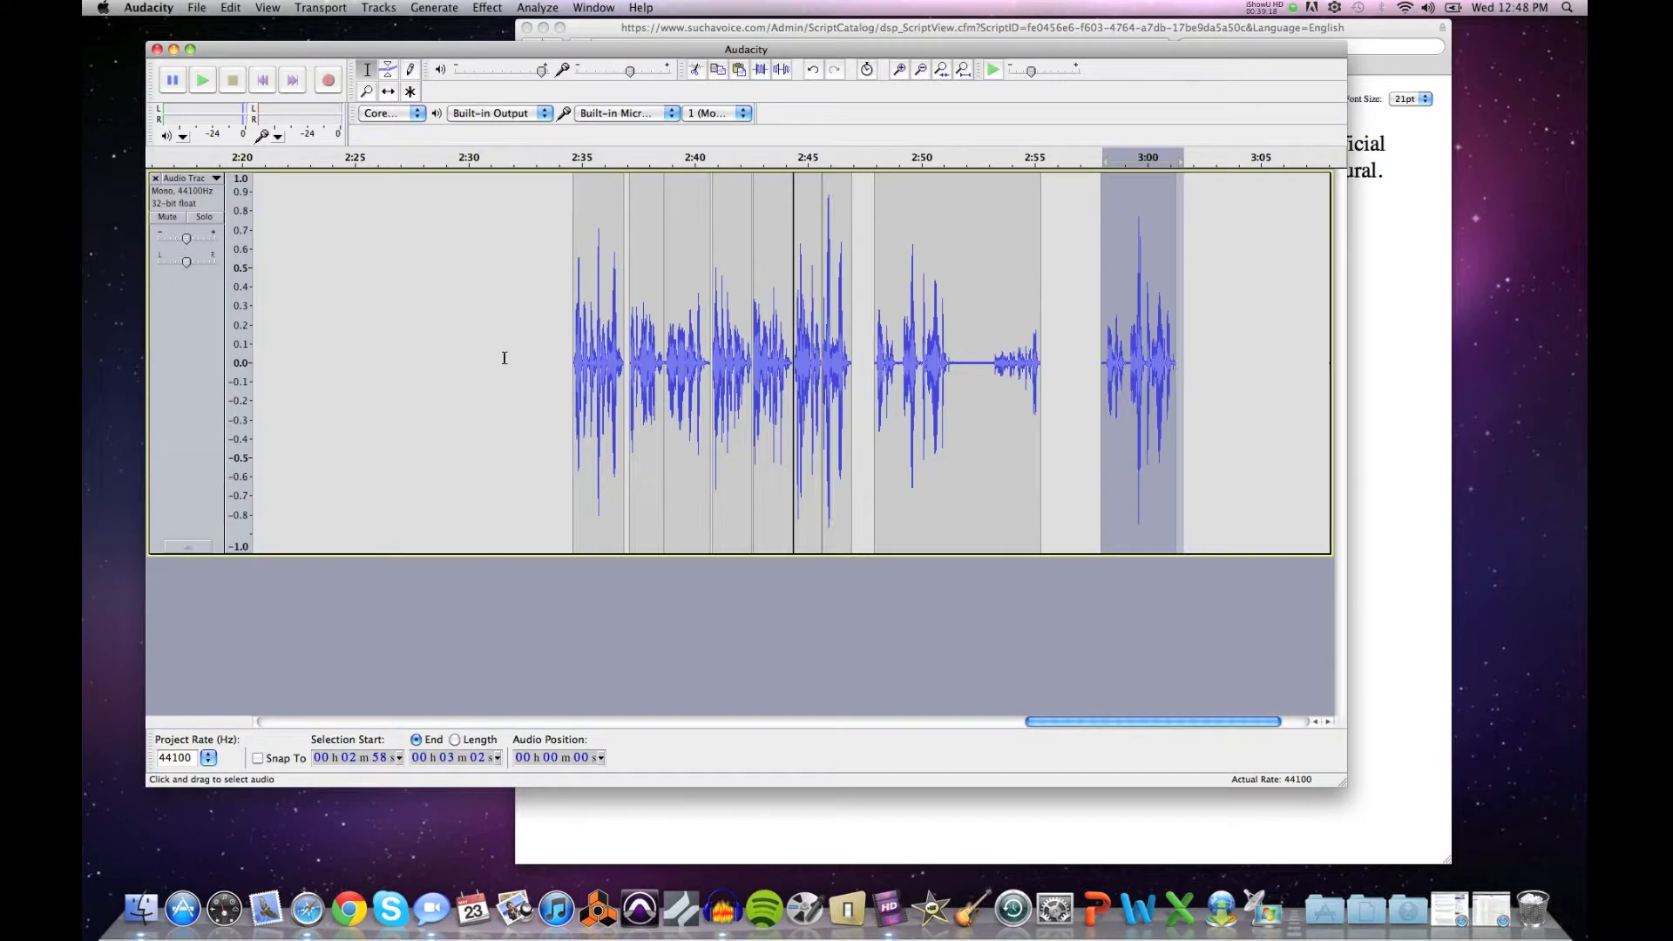
Step: Play back the phrase before the gap from about 2:46
{"action": "left_click", "coordinate": [821, 340]}
{"action": "key", "text": "space"}
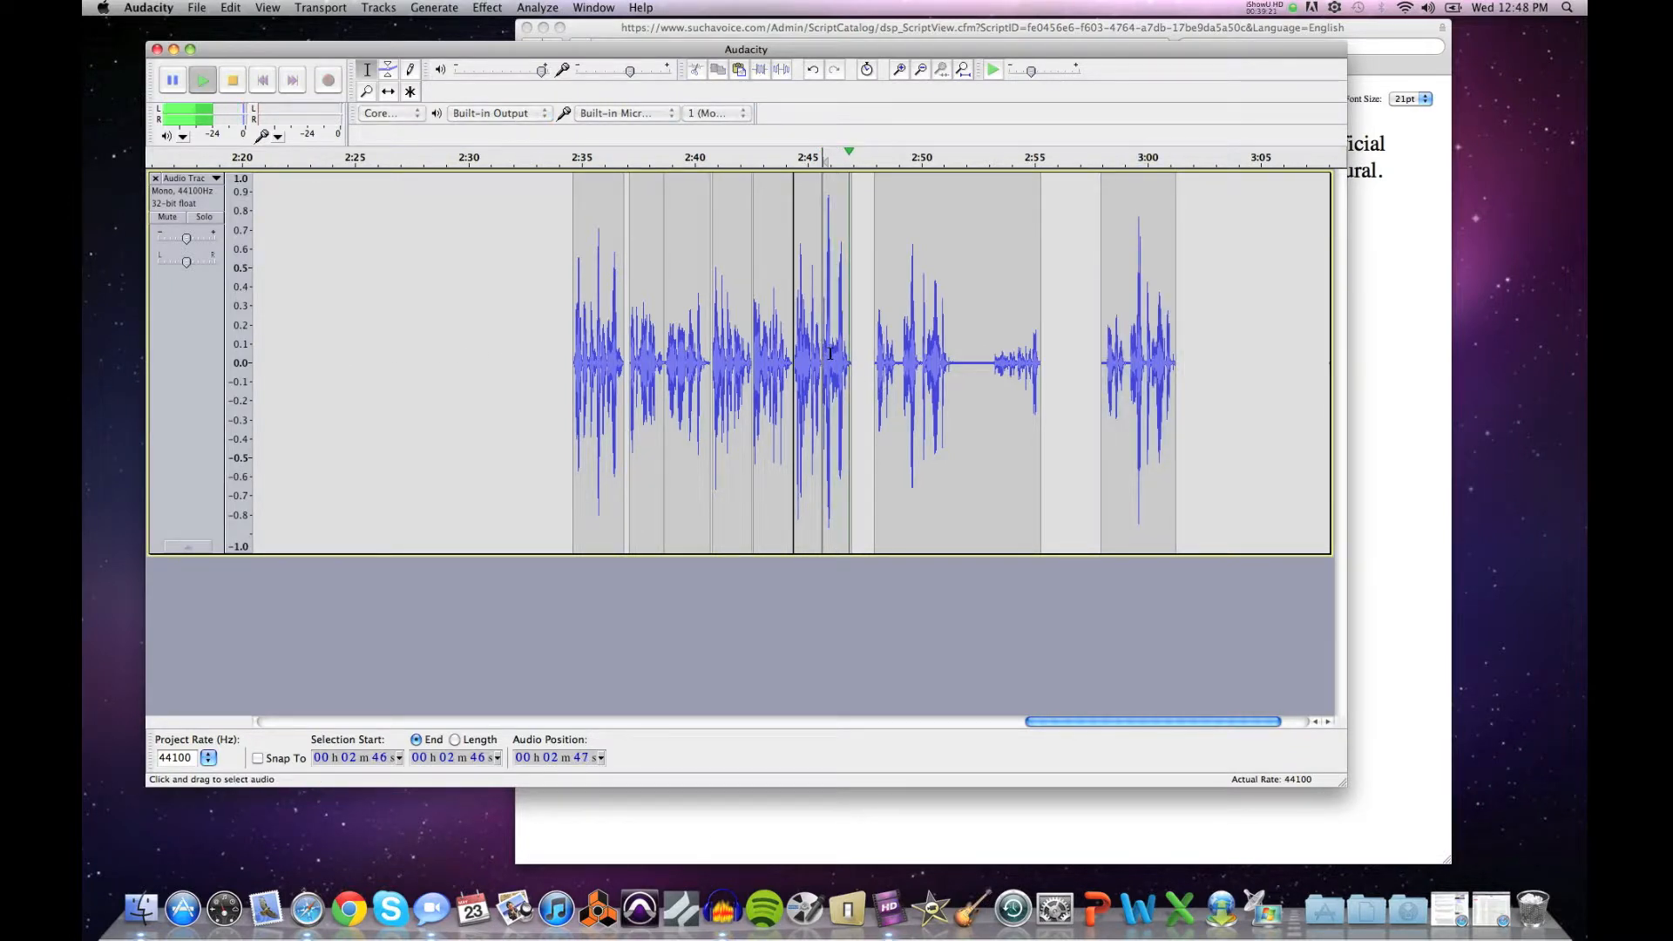
{"action": "key", "text": "space"}
Step: Play back the pasted phrase from about 2:58 and the clip starting at about 2:48 to compare the two
{"action": "left_click", "coordinate": [1097, 366]}
{"action": "key", "text": "space"}
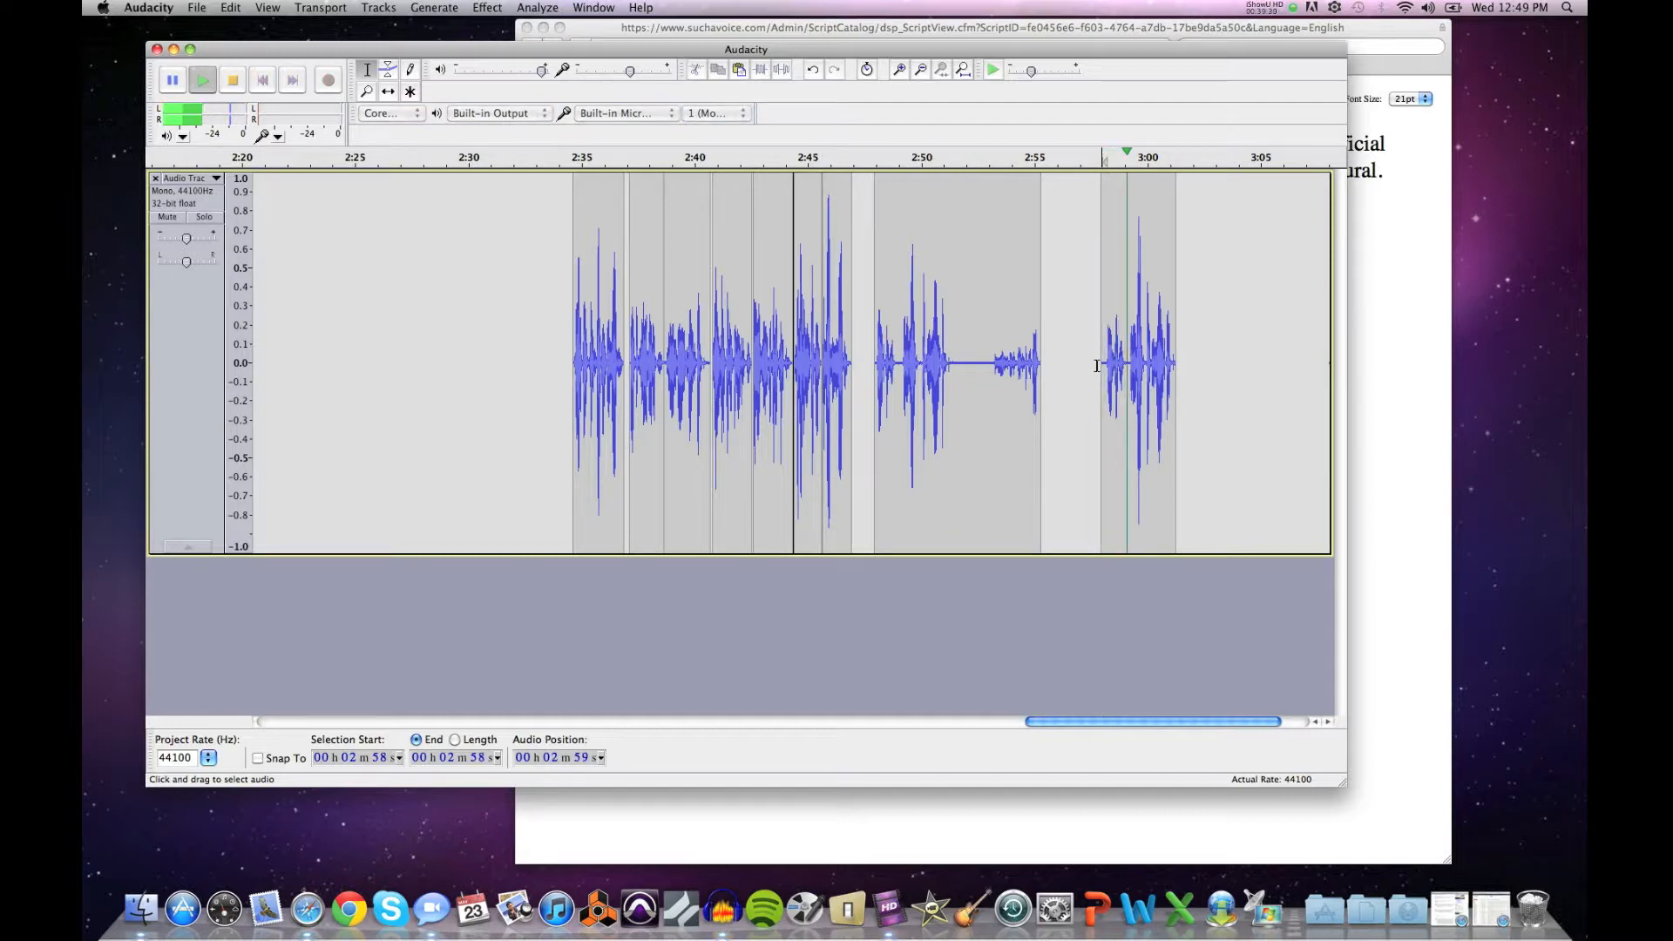
{"action": "left_click", "coordinate": [875, 351]}
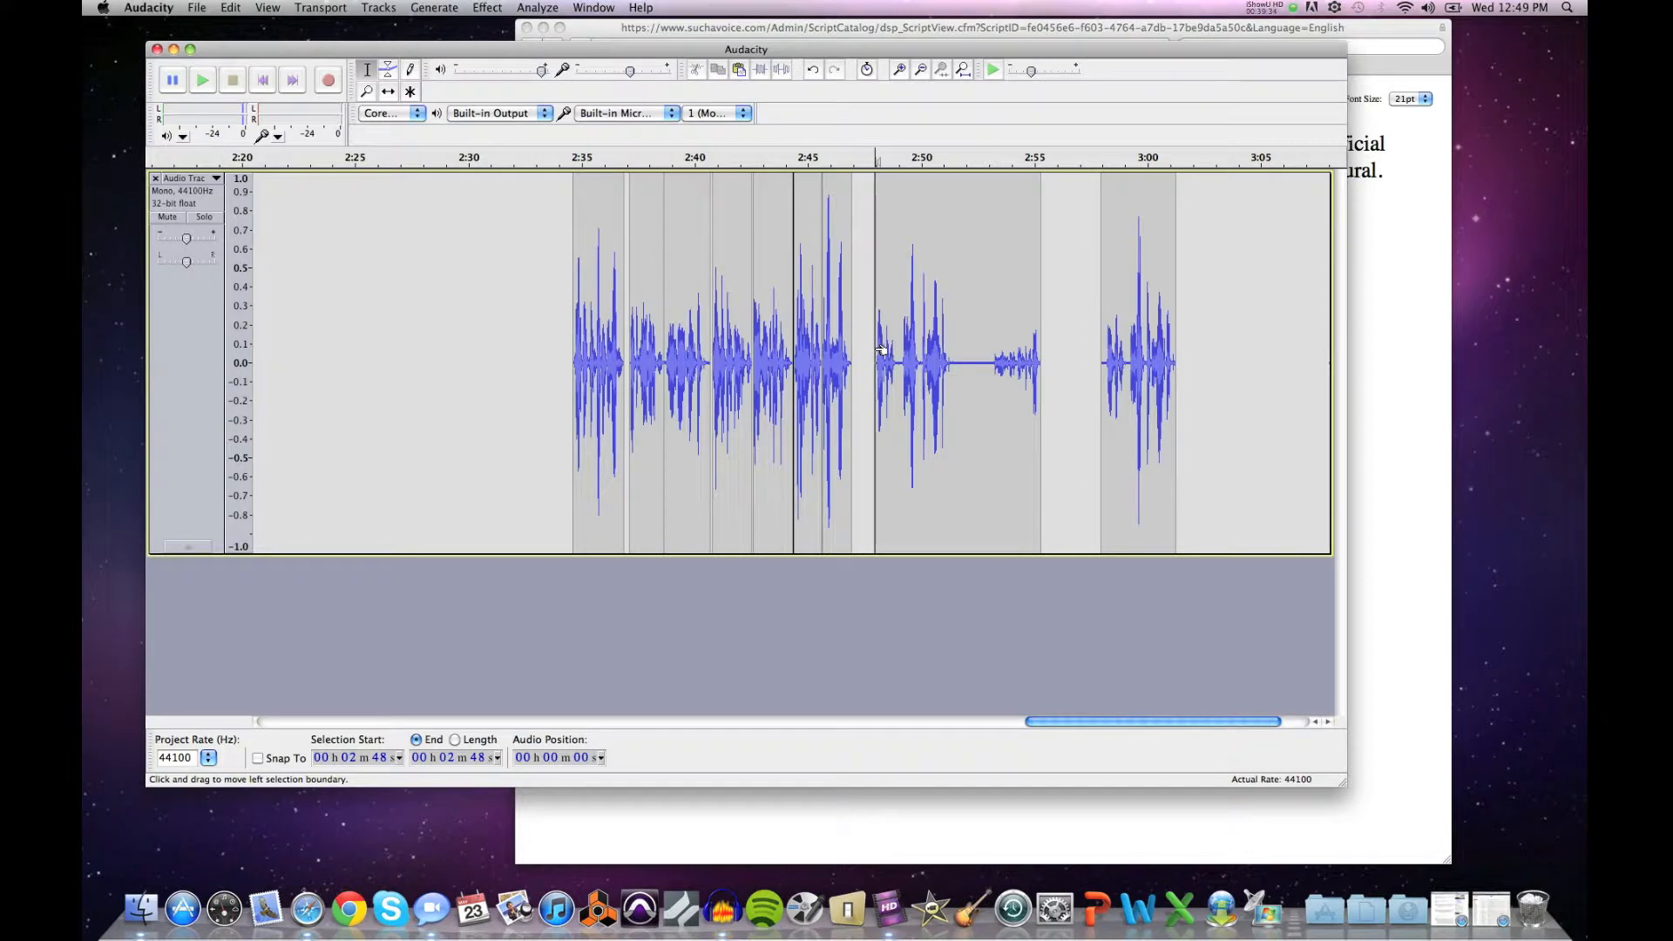
{"action": "key", "text": "space"}
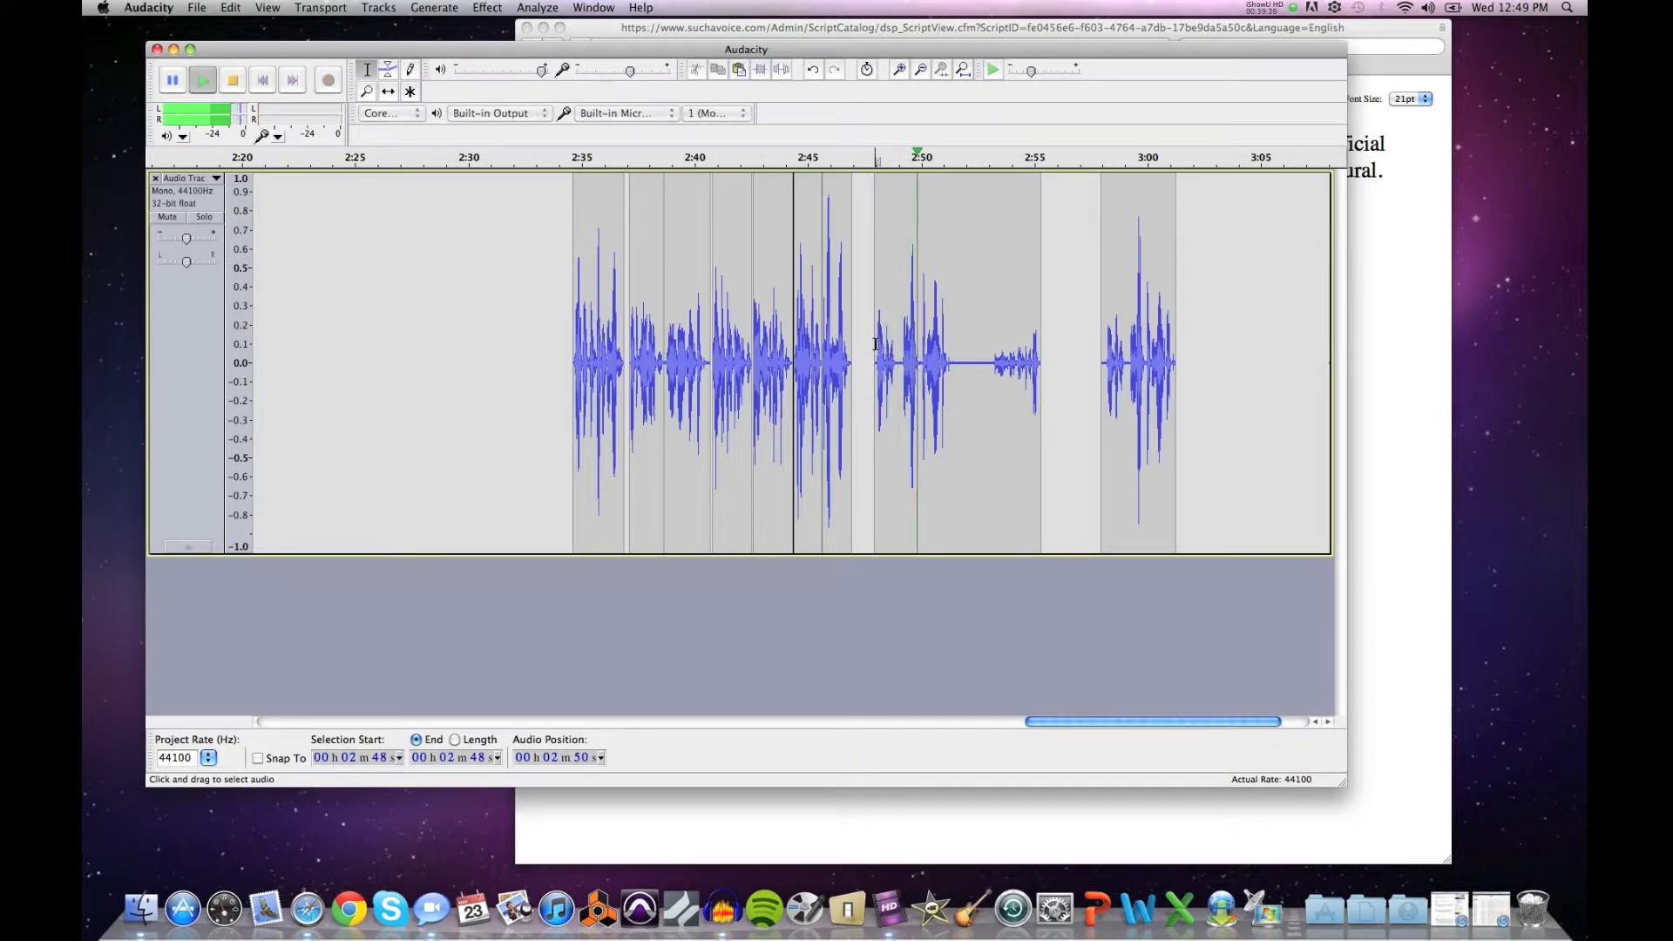
Step: Stop playback and delete everything after about 2:47, including the last recorded clip and the pasted phrase
{"action": "key", "text": "space"}
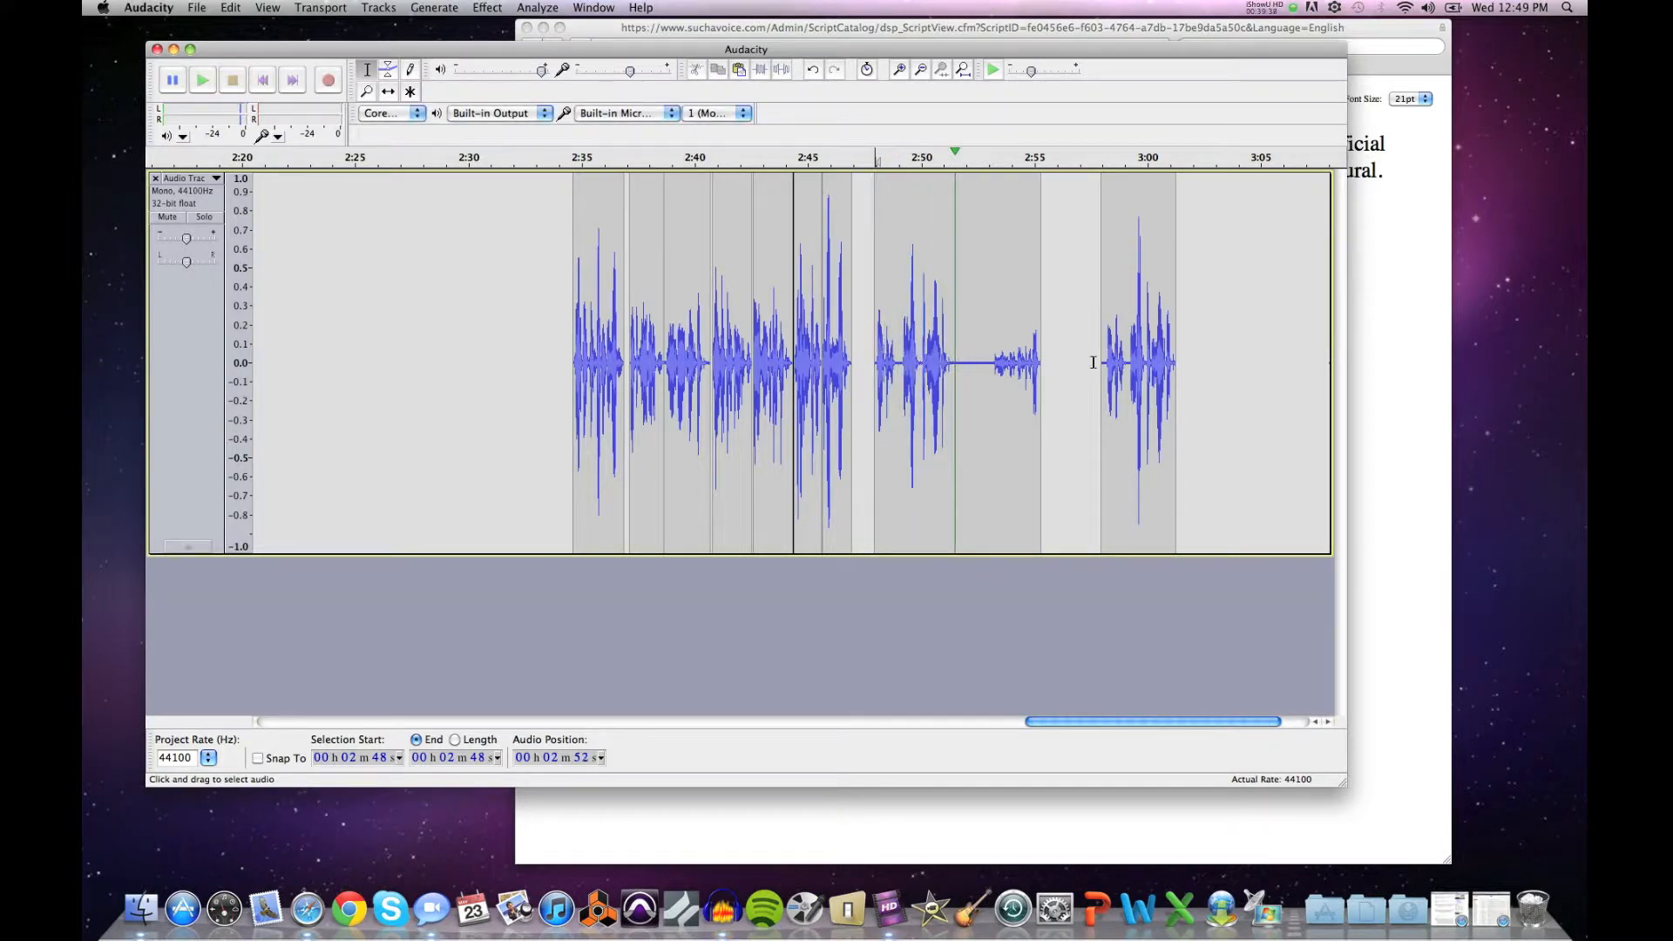
{"action": "left_click", "coordinate": [859, 347]}
{"action": "left_click_drag", "start_coordinate": [859, 346], "coordinate": [1206, 357]}
{"action": "key", "text": "Delete"}
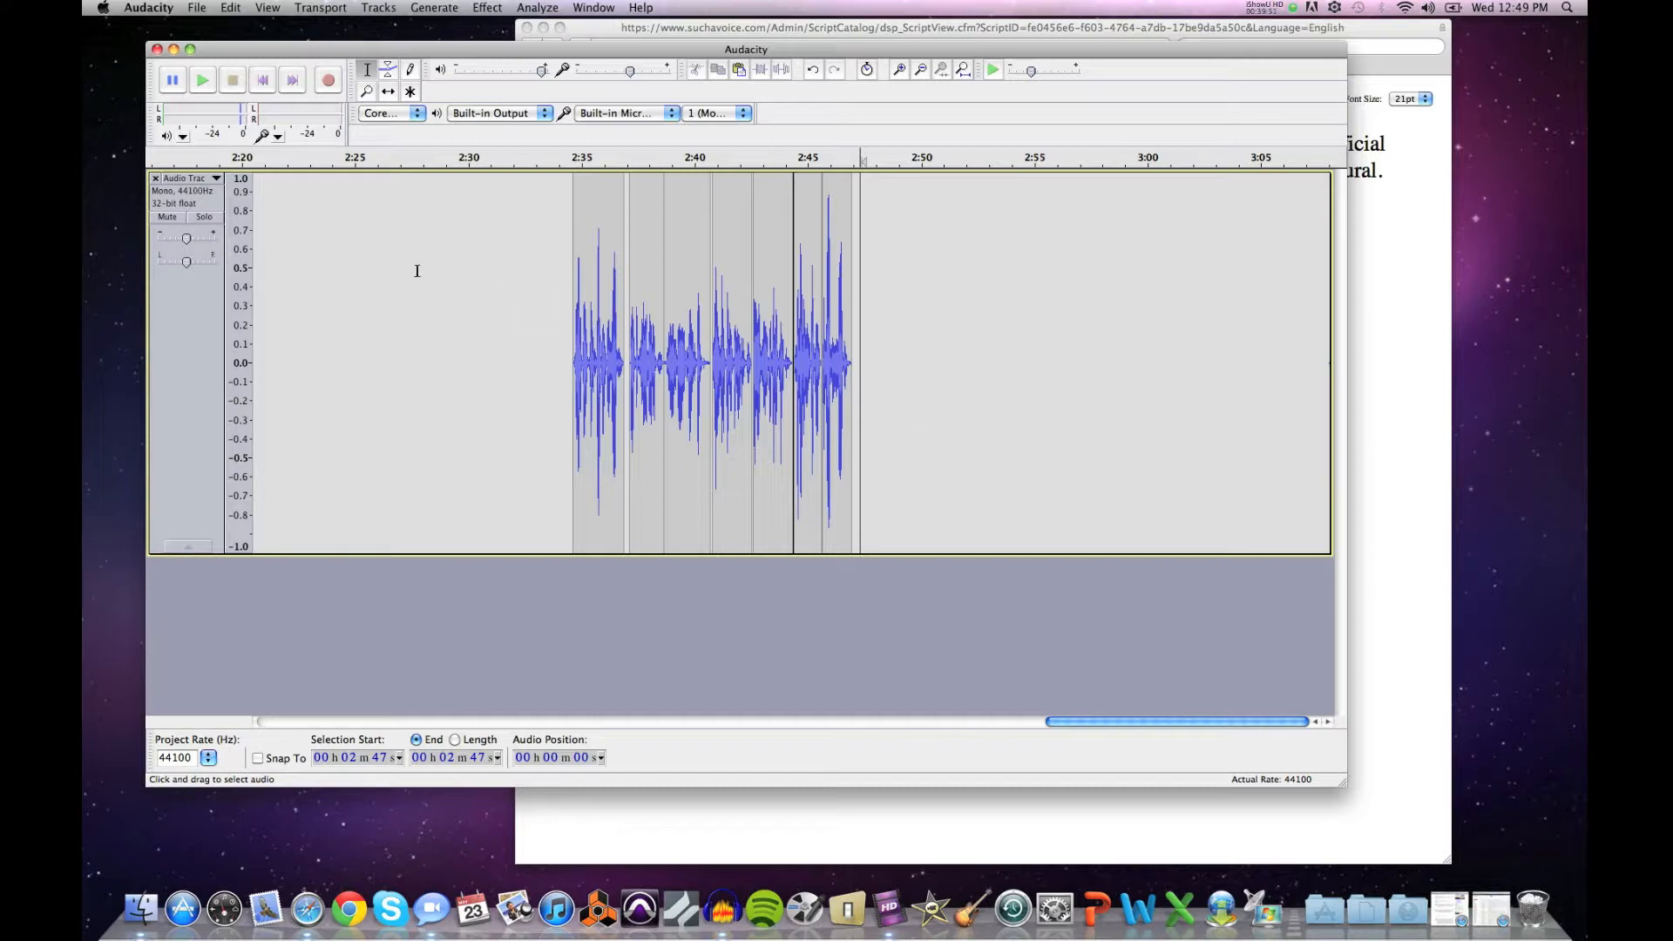
Step: Mute the existing track and record new takes from about 2:47 onto a new track, reading from the Goldfish Crackers script
{"action": "left_click", "coordinate": [168, 217]}
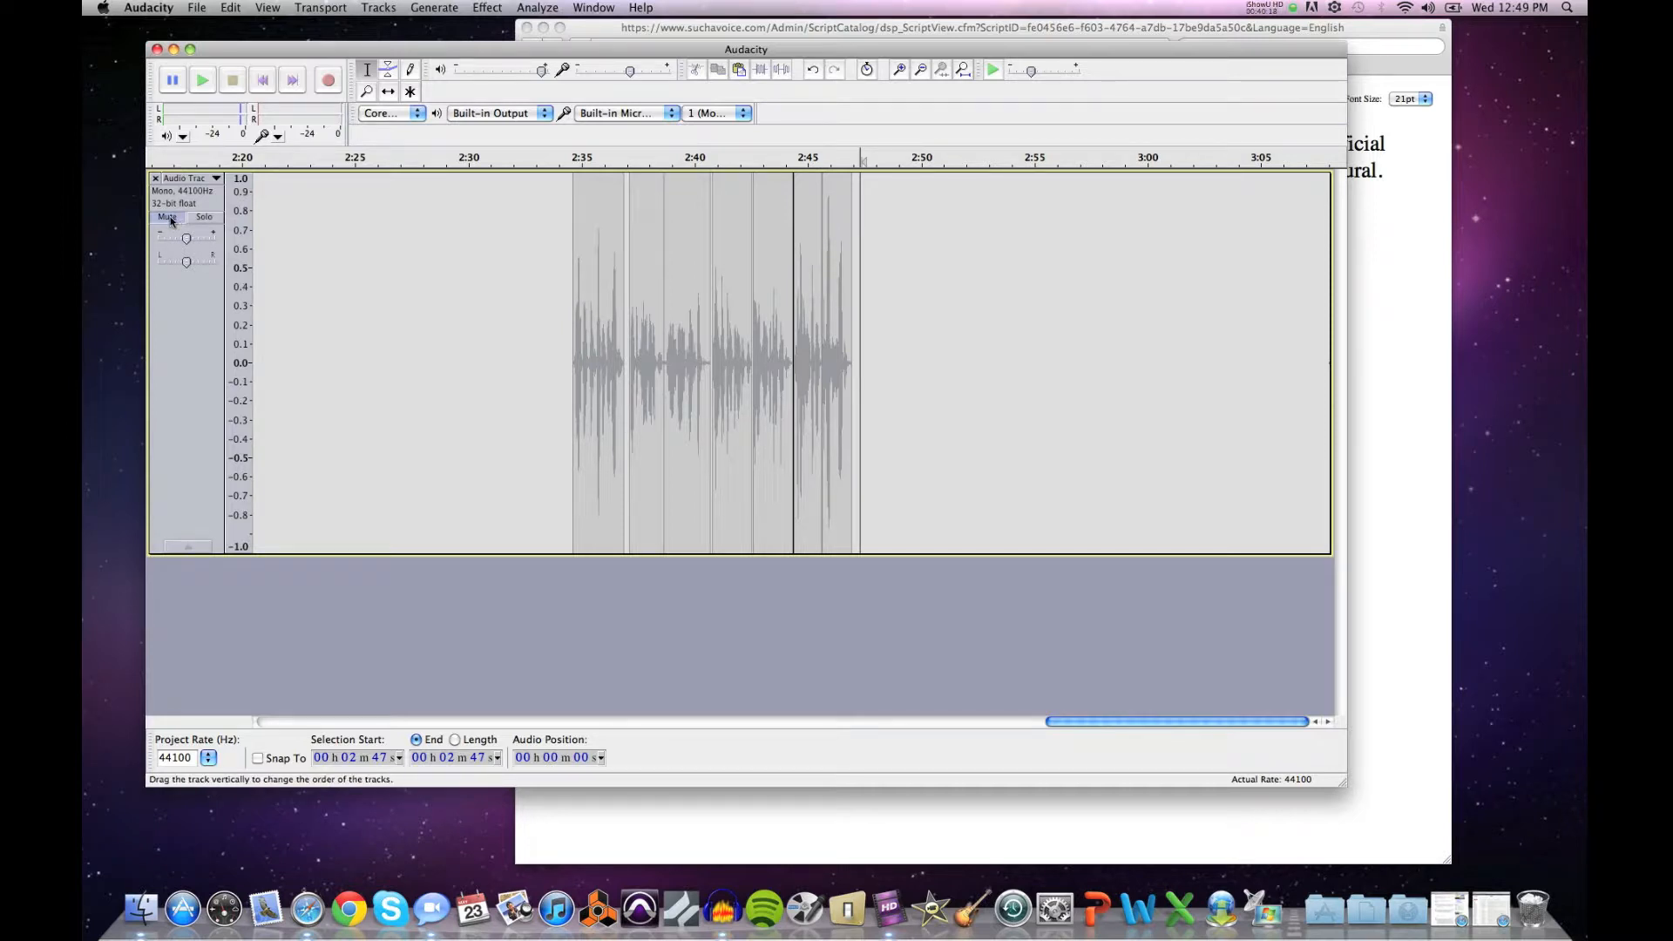
{"action": "left_click", "coordinate": [328, 82]}
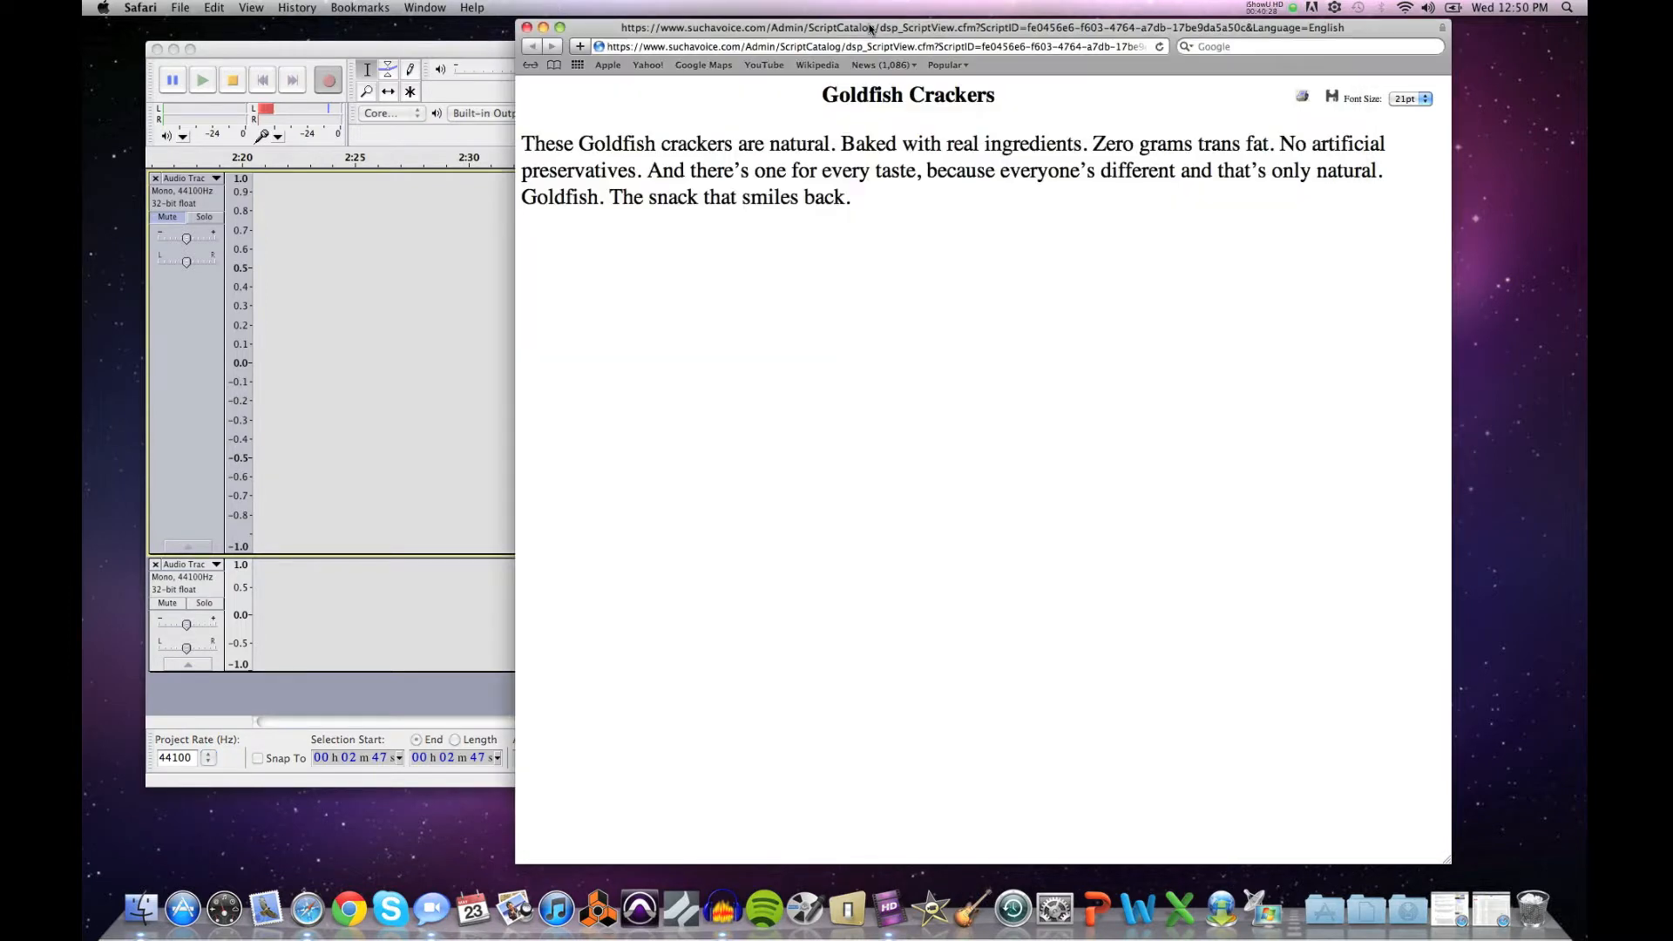
{"action": "left_click", "coordinate": [871, 29]}
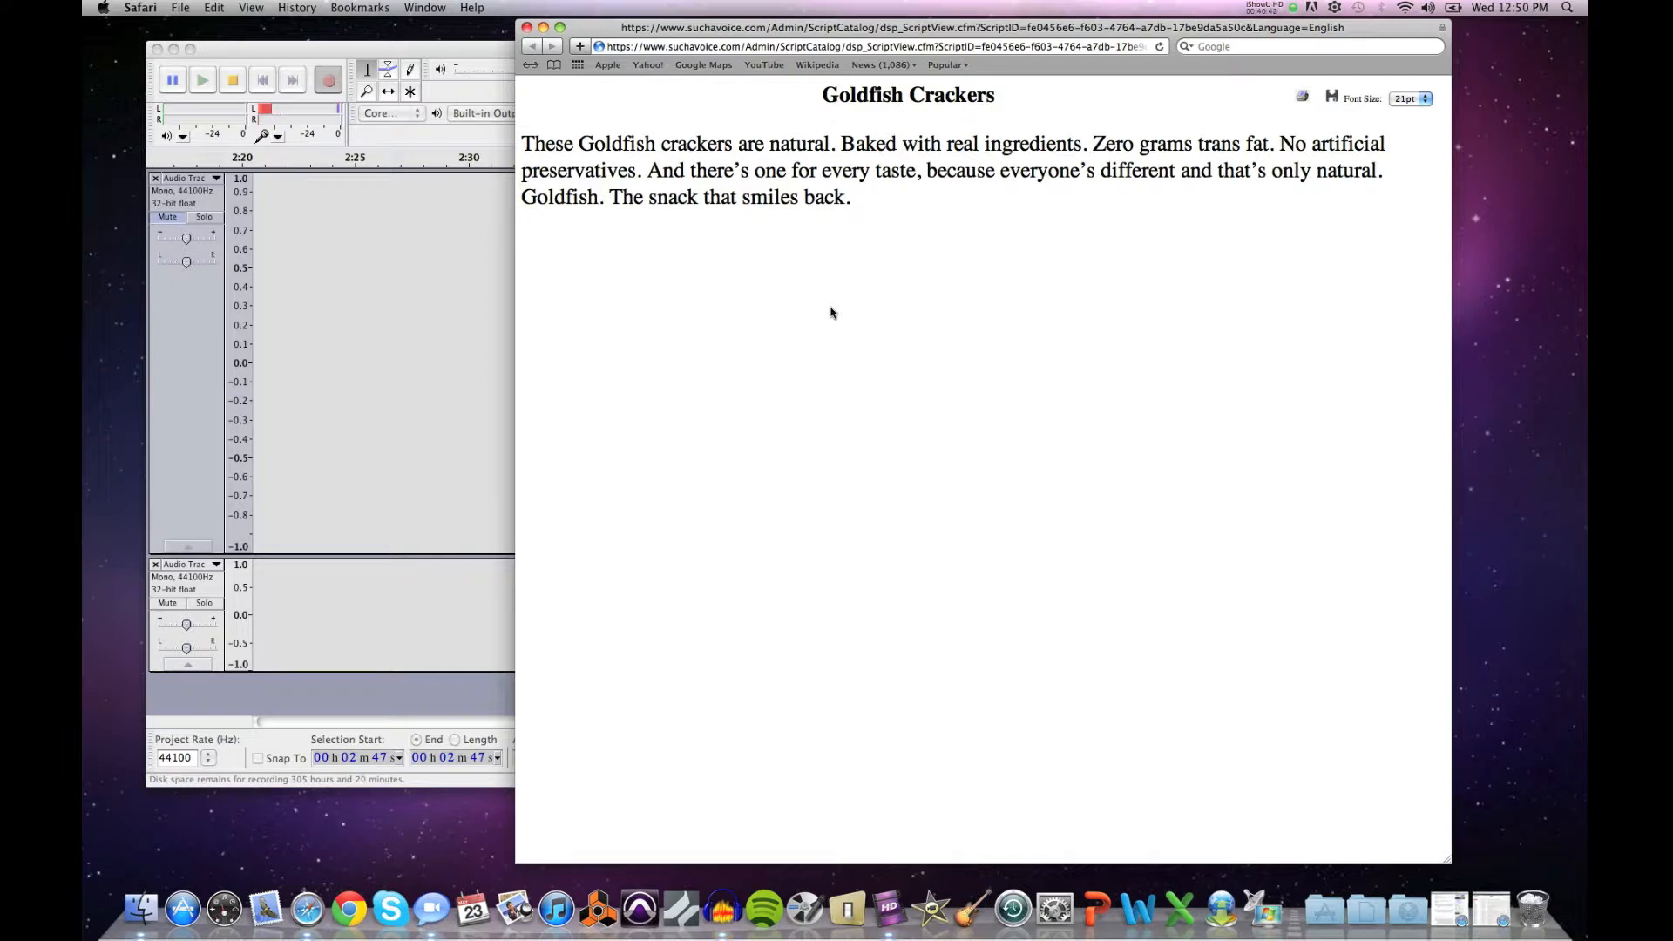
{"action": "left_click", "coordinate": [475, 57]}
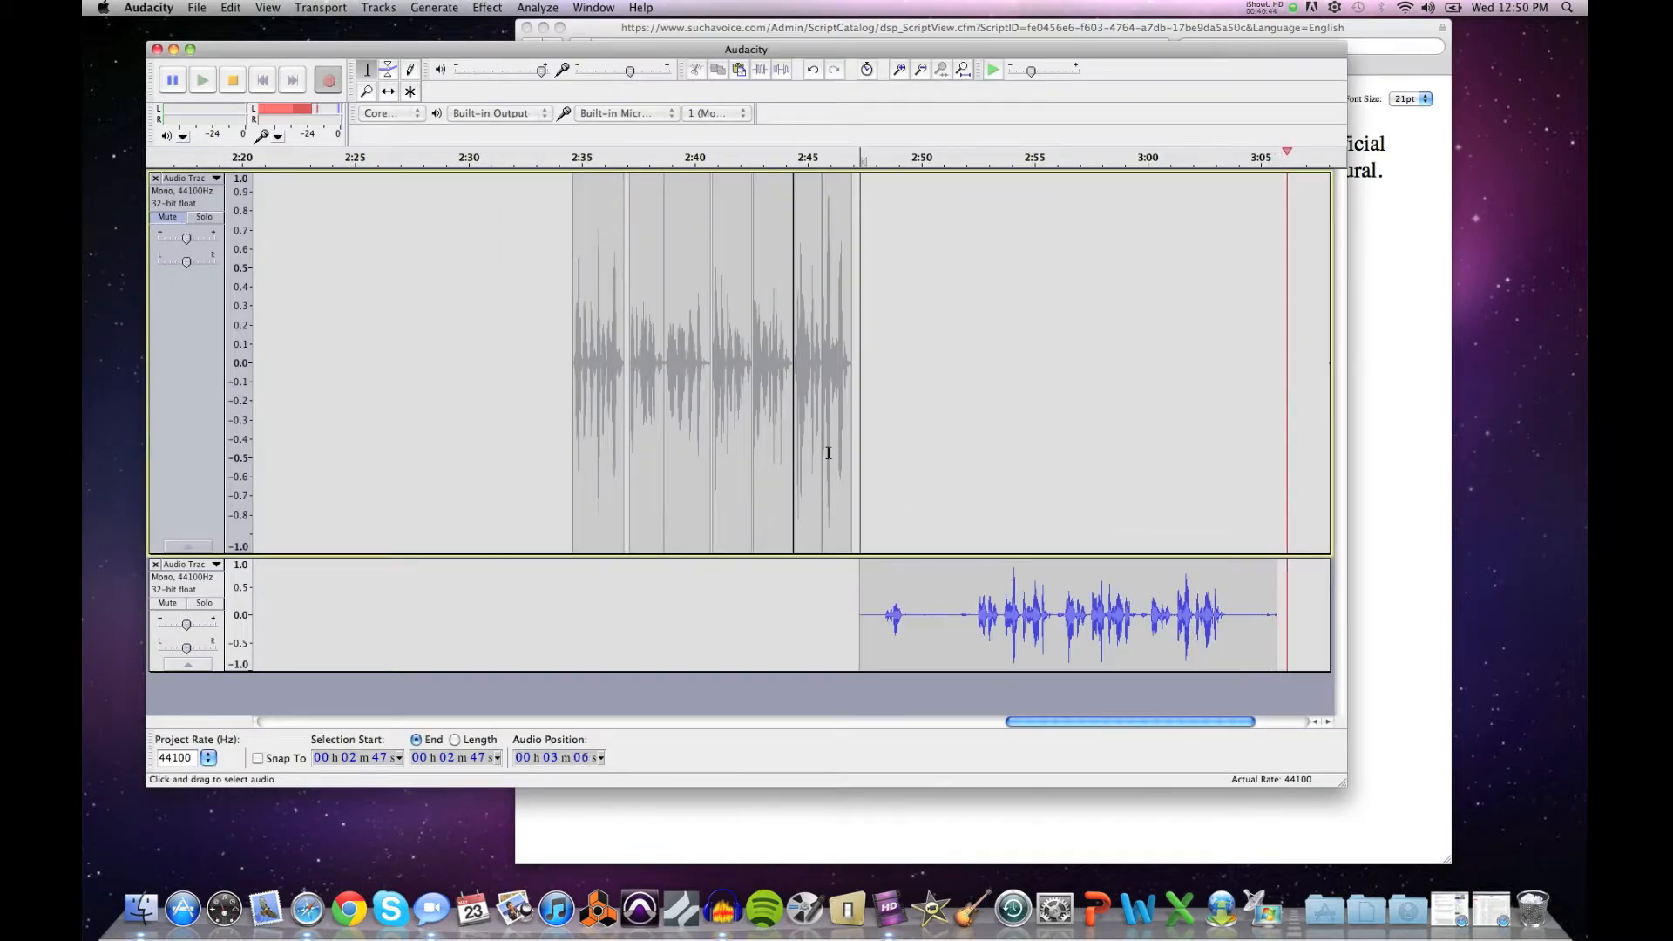
{"action": "left_click", "coordinate": [232, 80]}
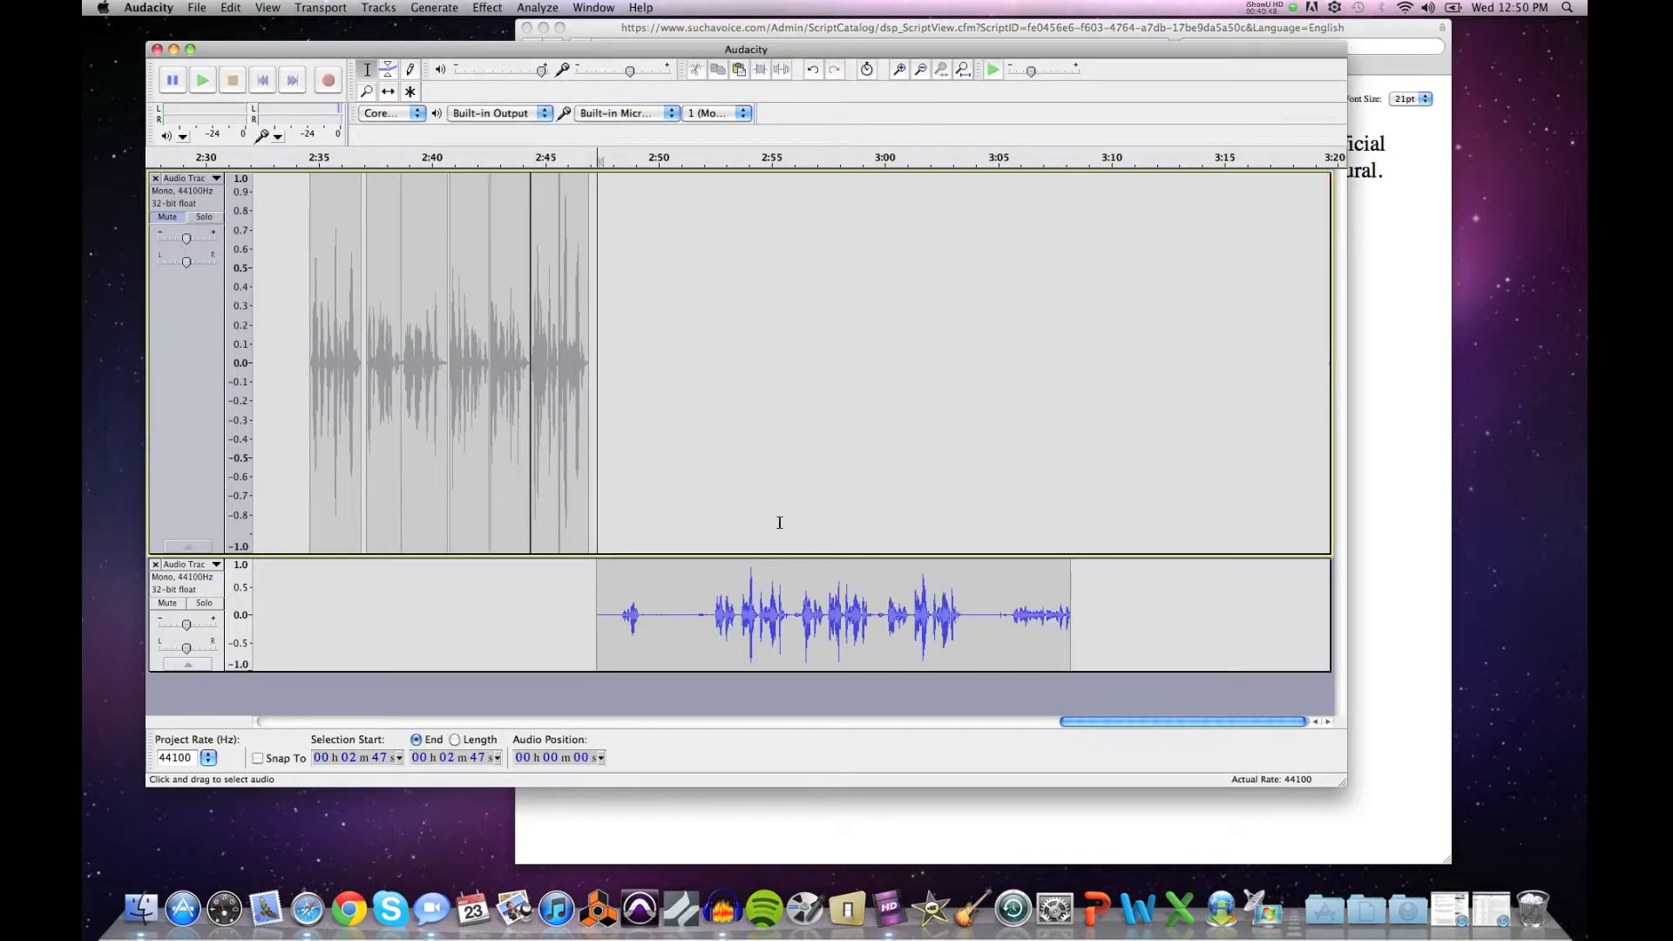
Step: Move the new recording up into the muted track, placing its start at about 2:50 after the last clip
{"action": "left_click", "coordinate": [388, 90]}
{"action": "mouse_move", "coordinate": [713, 635]}
{"action": "left_mouse_down"}
{"action": "mouse_move", "coordinate": [808, 636]}
{"action": "mouse_move", "coordinate": [632, 637]}
{"action": "mouse_move", "coordinate": [834, 639]}
{"action": "mouse_move", "coordinate": [531, 637]}
{"action": "mouse_move", "coordinate": [695, 637]}
{"action": "left_mouse_up"}
{"action": "left_click_drag", "start_coordinate": [769, 524], "coordinate": [769, 372]}
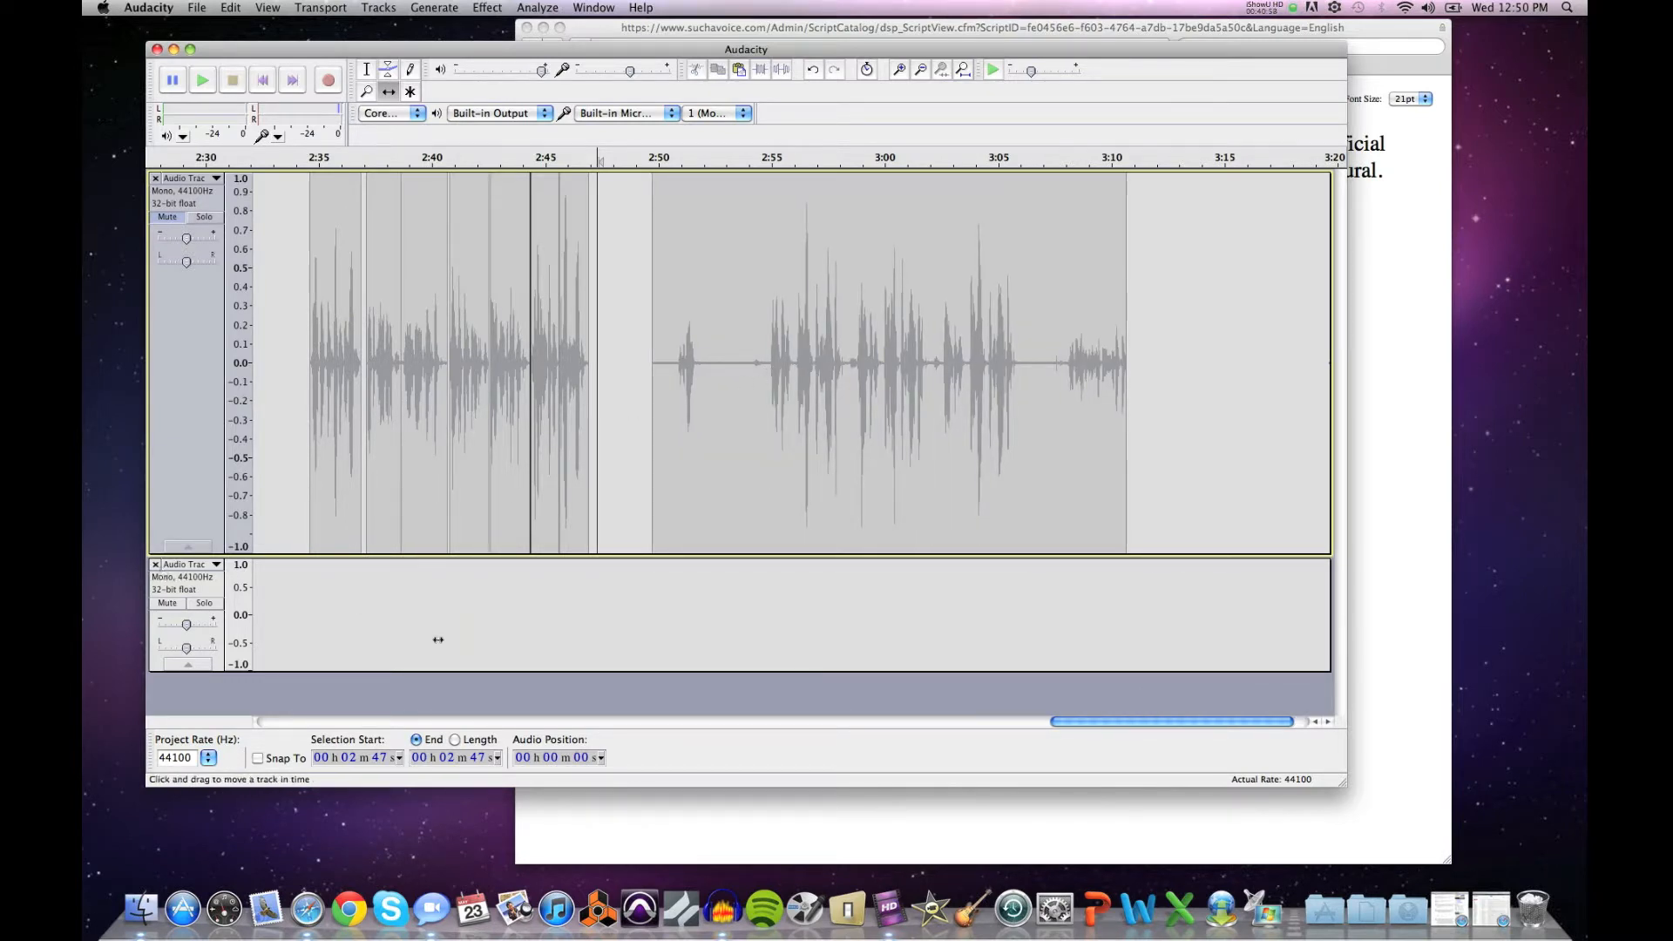
Step: Remove the emptied second track and unmute the remaining track
{"action": "left_click", "coordinate": [155, 566]}
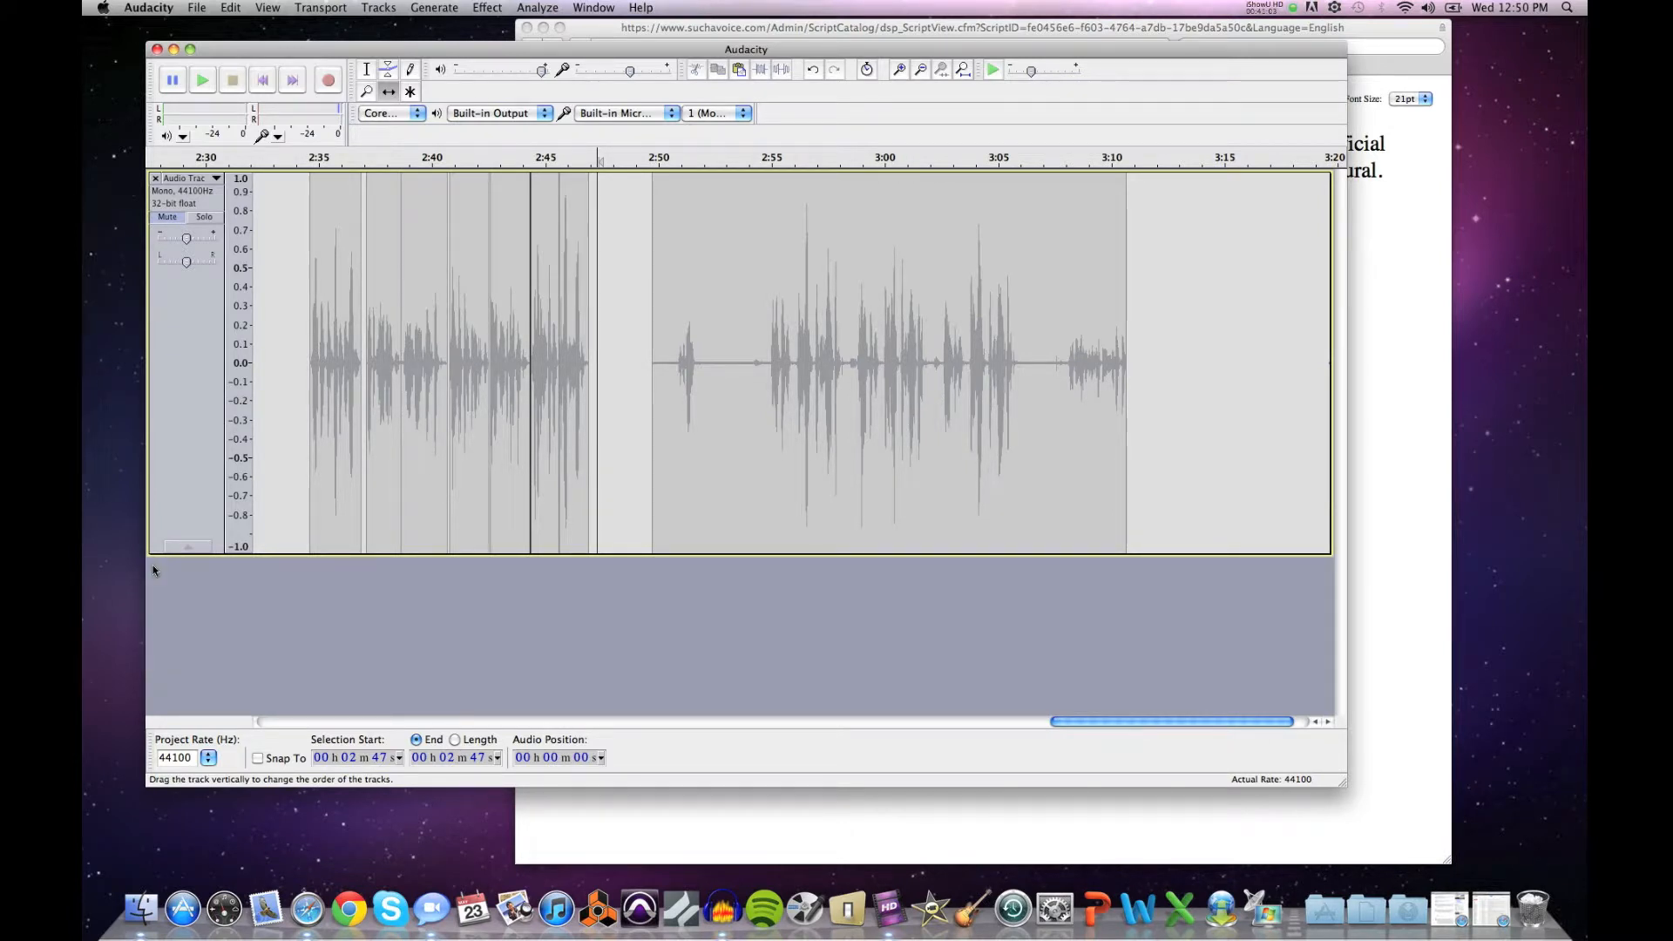
{"action": "left_click", "coordinate": [168, 219]}
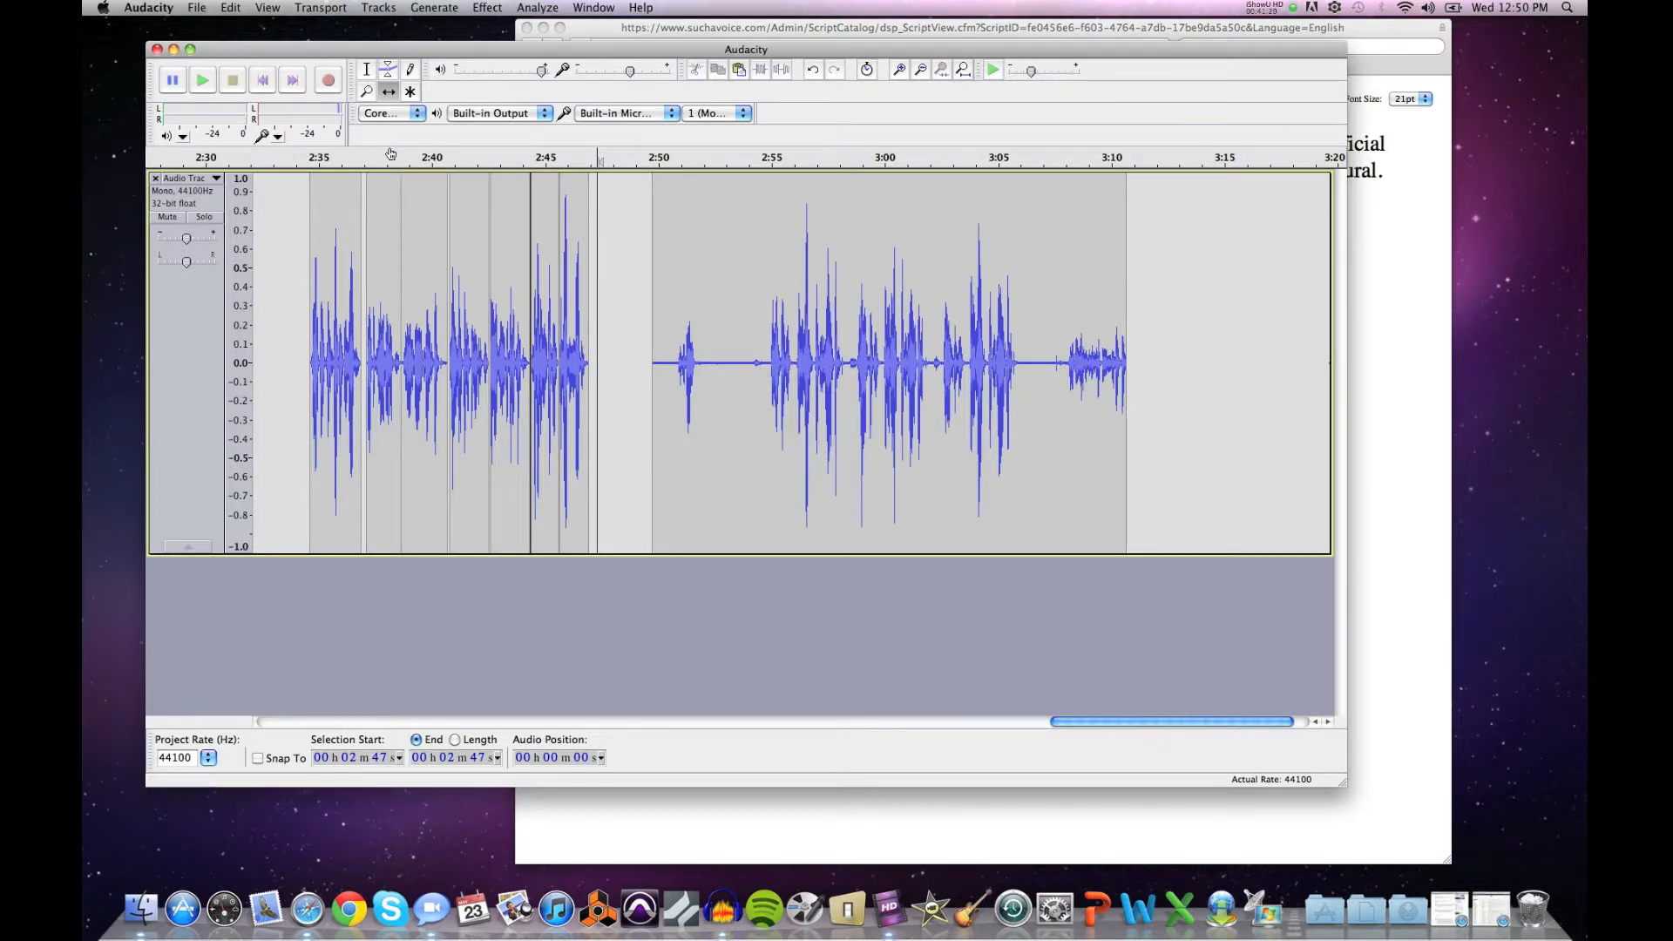
{"action": "left_click", "coordinate": [367, 69]}
{"action": "left_click", "coordinate": [412, 360]}
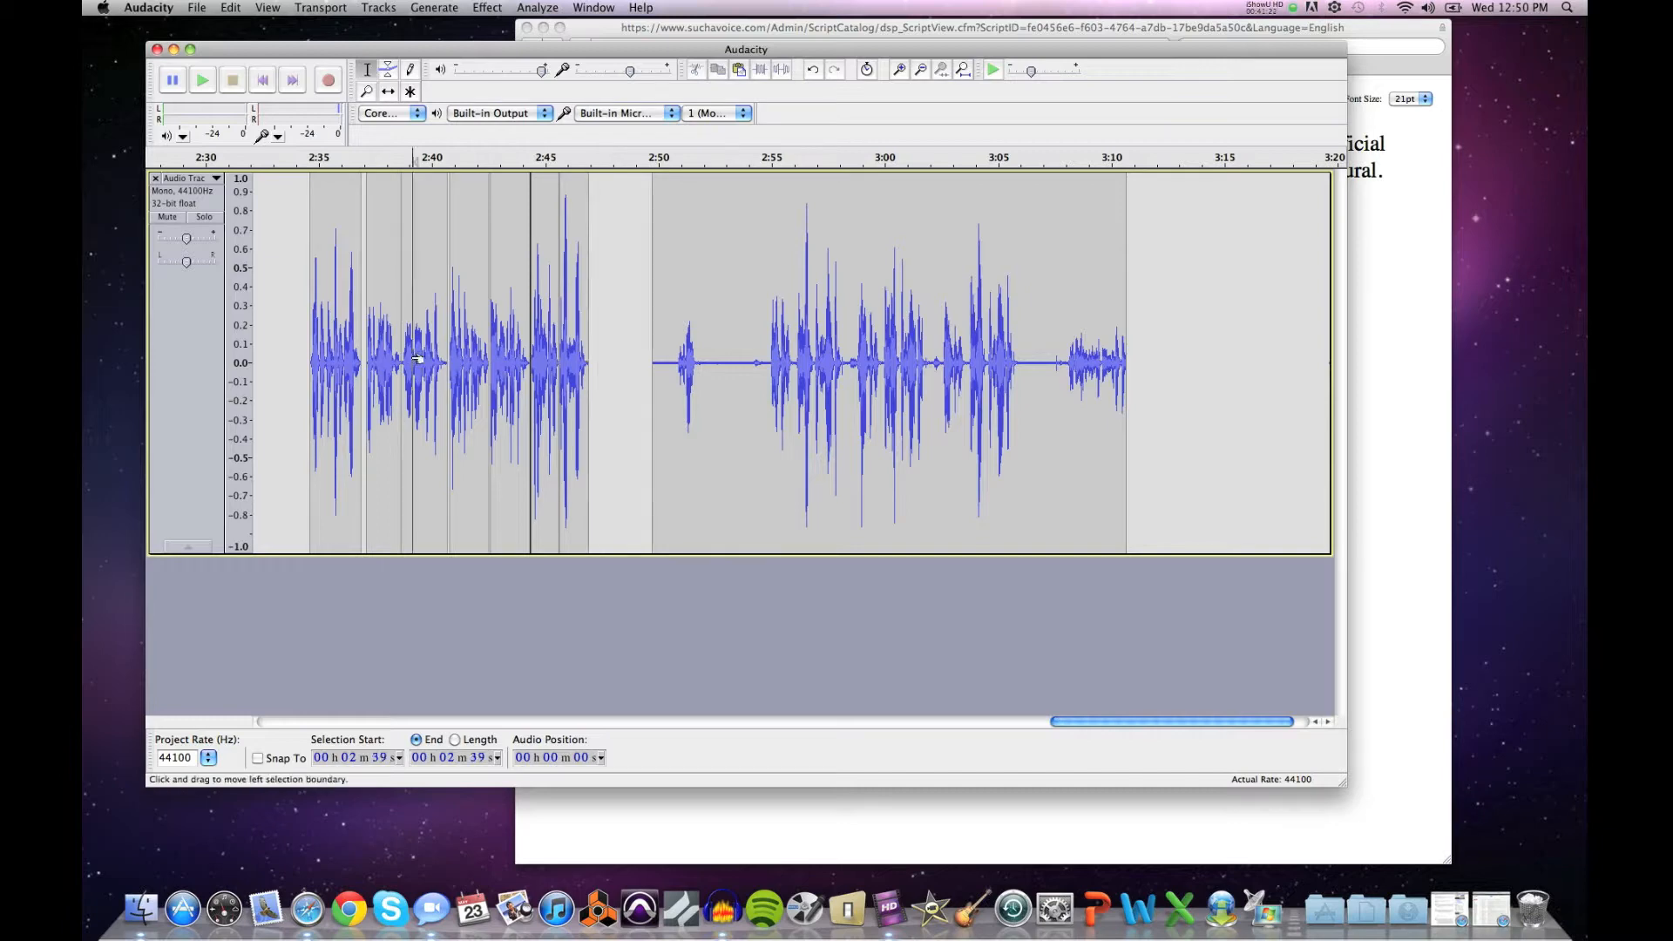
{"action": "left_click", "coordinate": [367, 91]}
{"action": "left_click", "coordinate": [429, 310]}
{"action": "left_click", "coordinate": [418, 327]}
{"action": "left_click", "coordinate": [411, 338]}
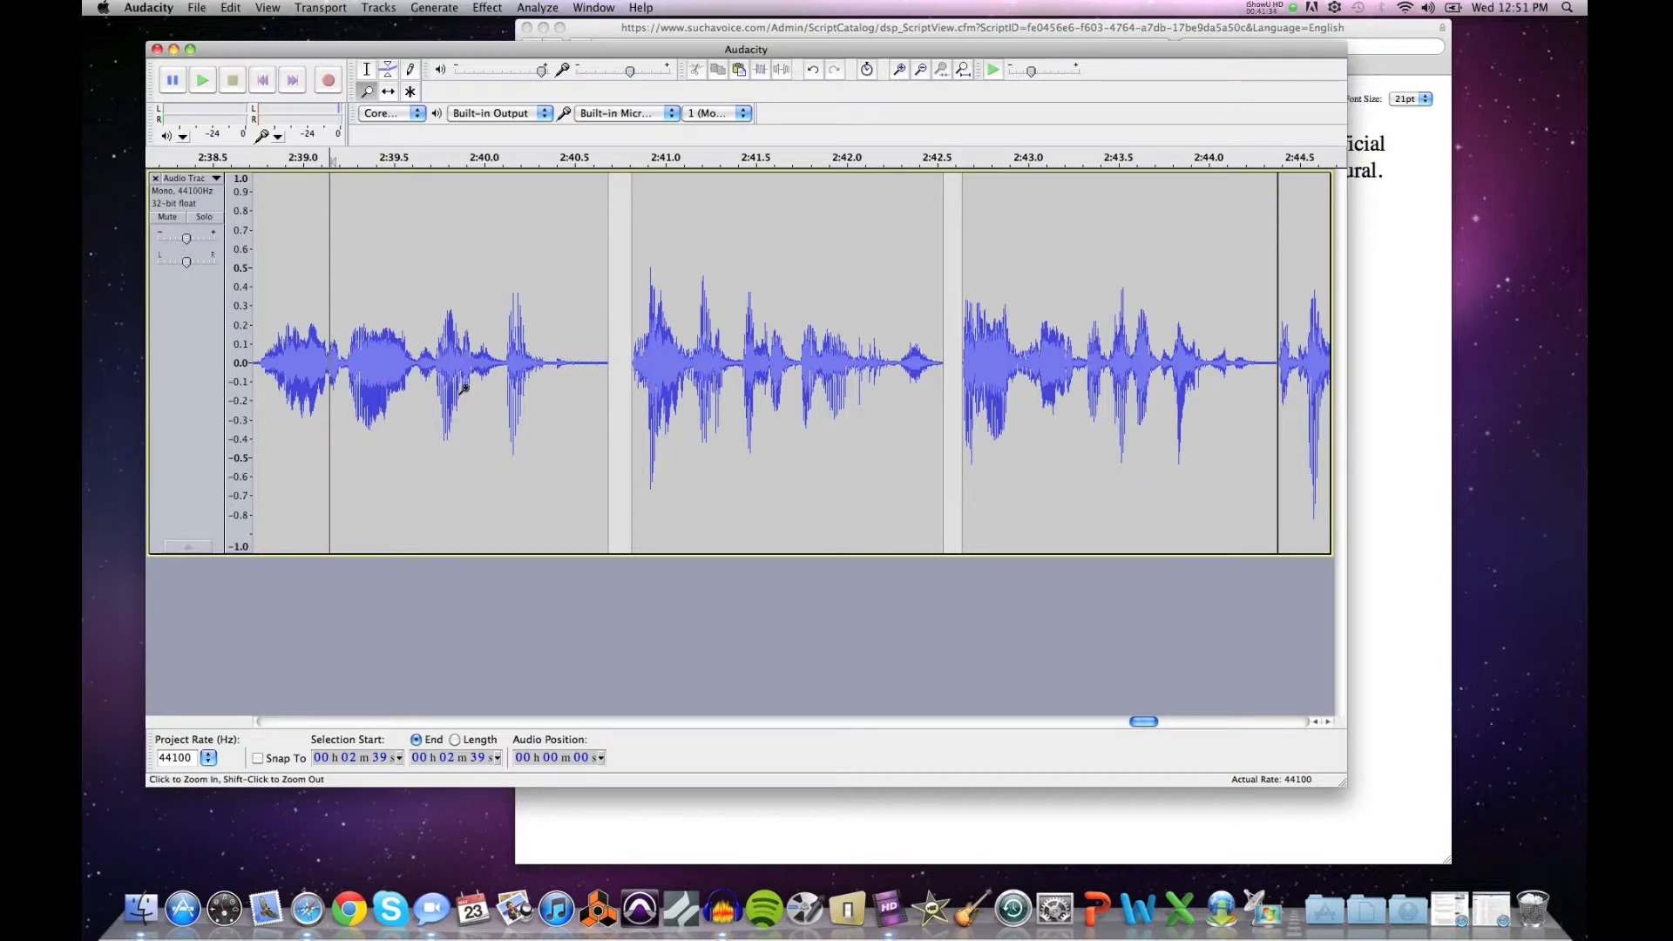
{"action": "left_click", "coordinate": [454, 282], "text": "shift"}
{"action": "left_click", "coordinate": [454, 283], "text": "shift"}
{"action": "left_click", "coordinate": [453, 282], "text": "shift"}
{"action": "left_click", "coordinate": [453, 283], "text": "shift"}
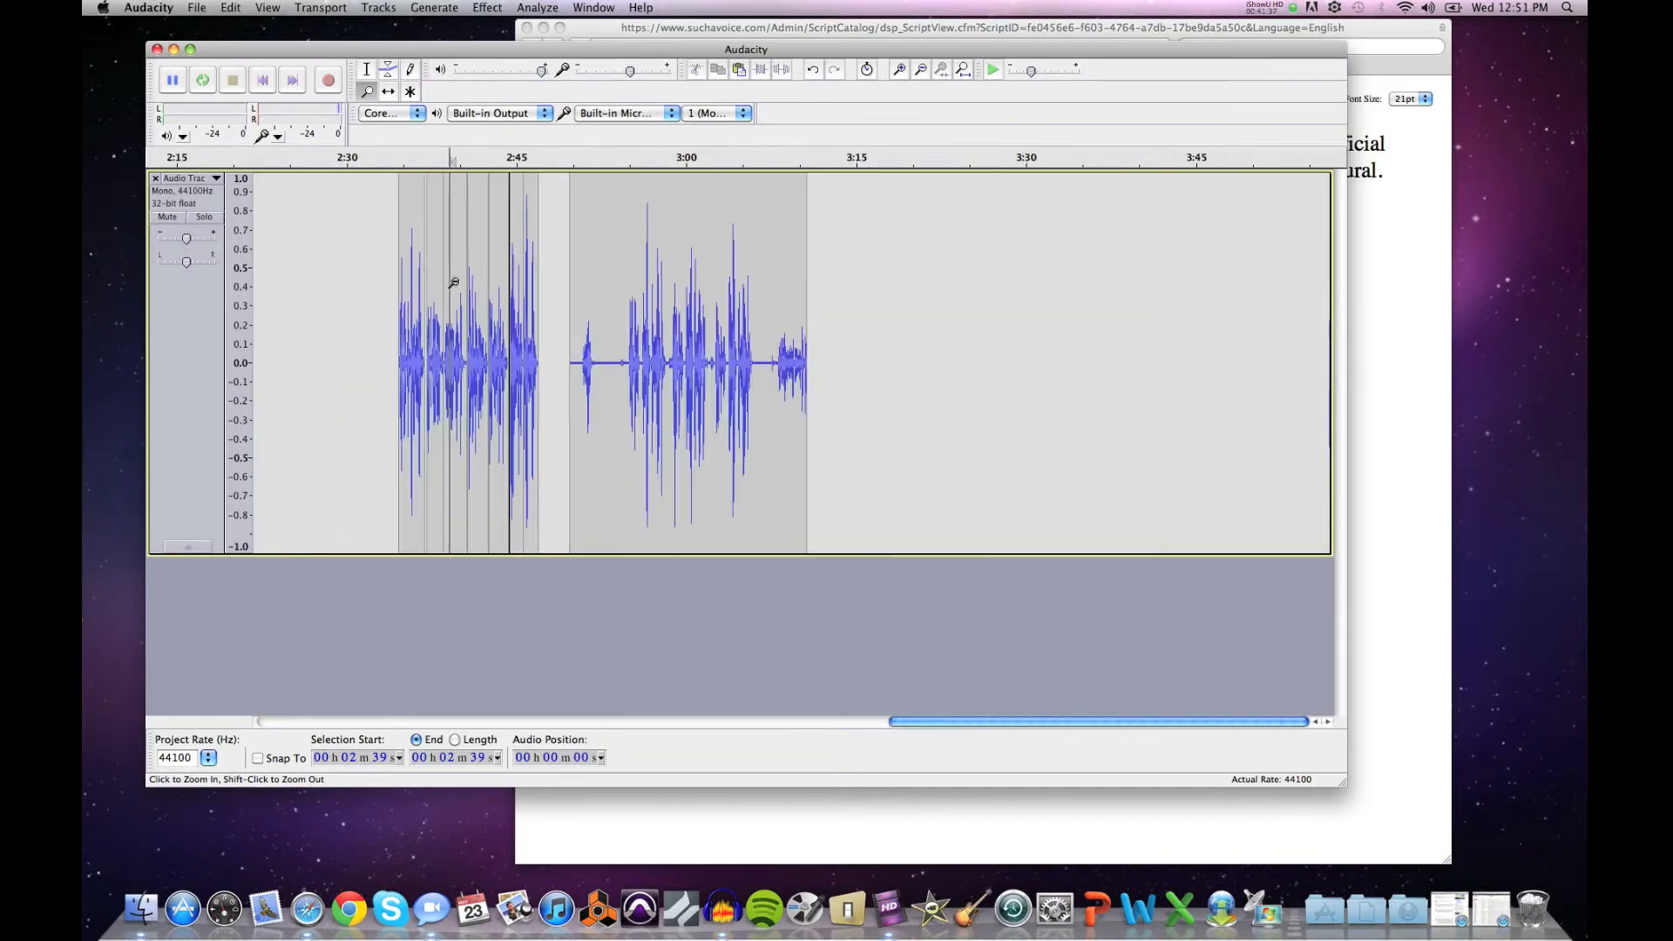
Step: Play the start of the new clip and delete its unwanted opening, from about 2:49 to 2:55
{"action": "left_click", "coordinate": [366, 77]}
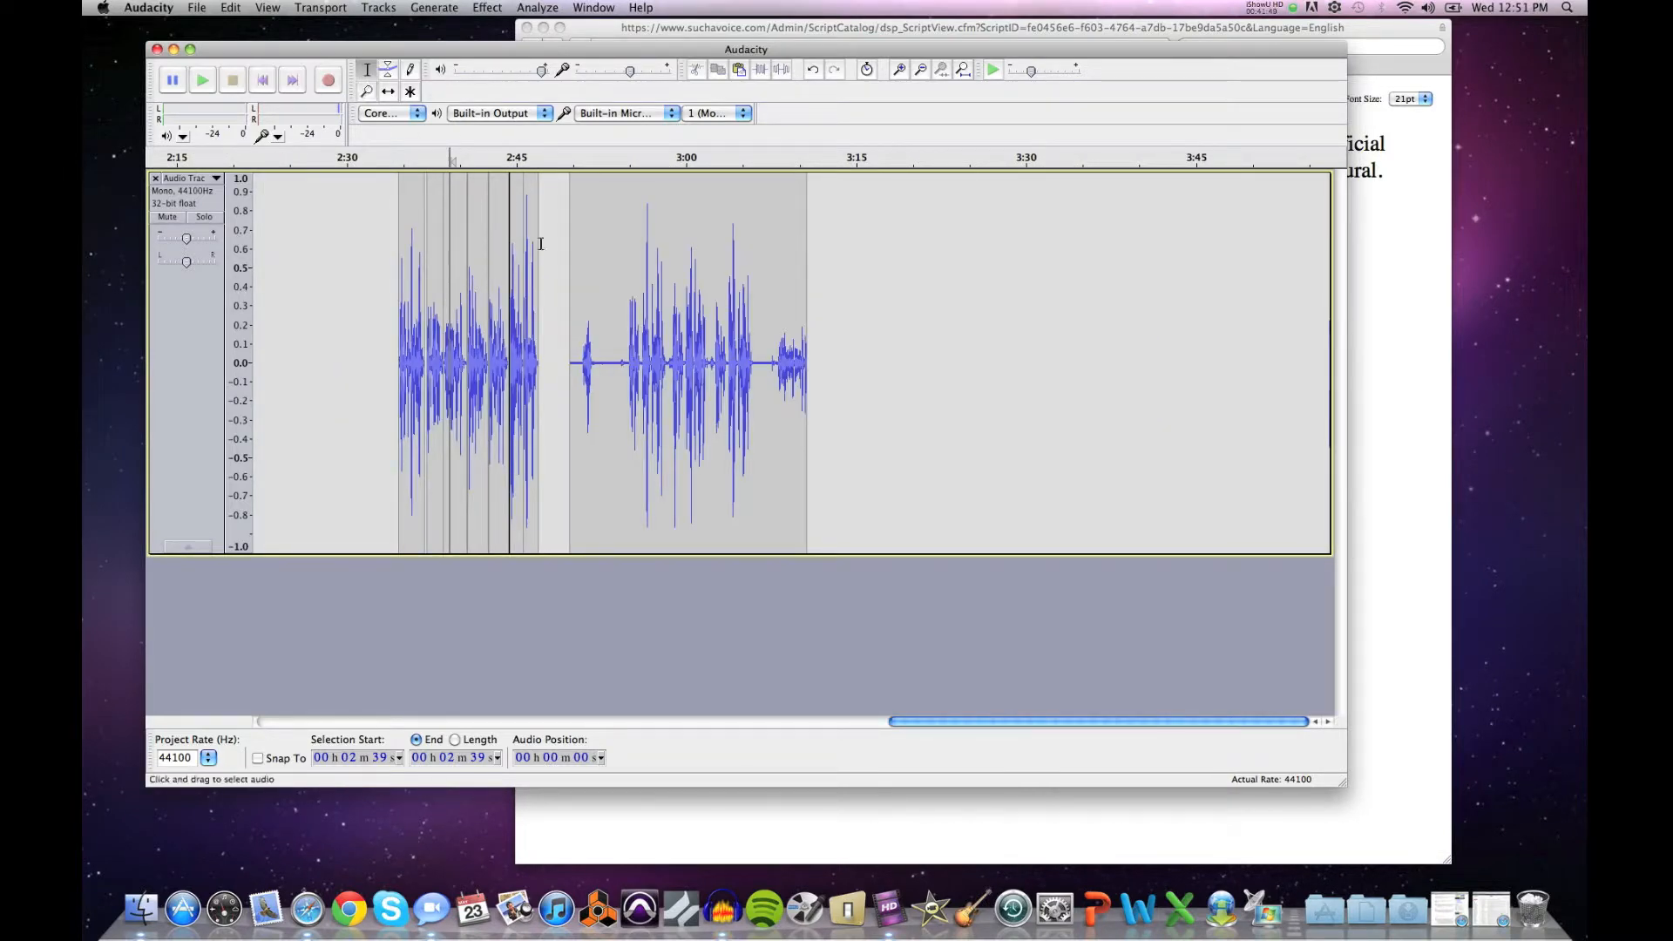
{"action": "left_click", "coordinate": [627, 327]}
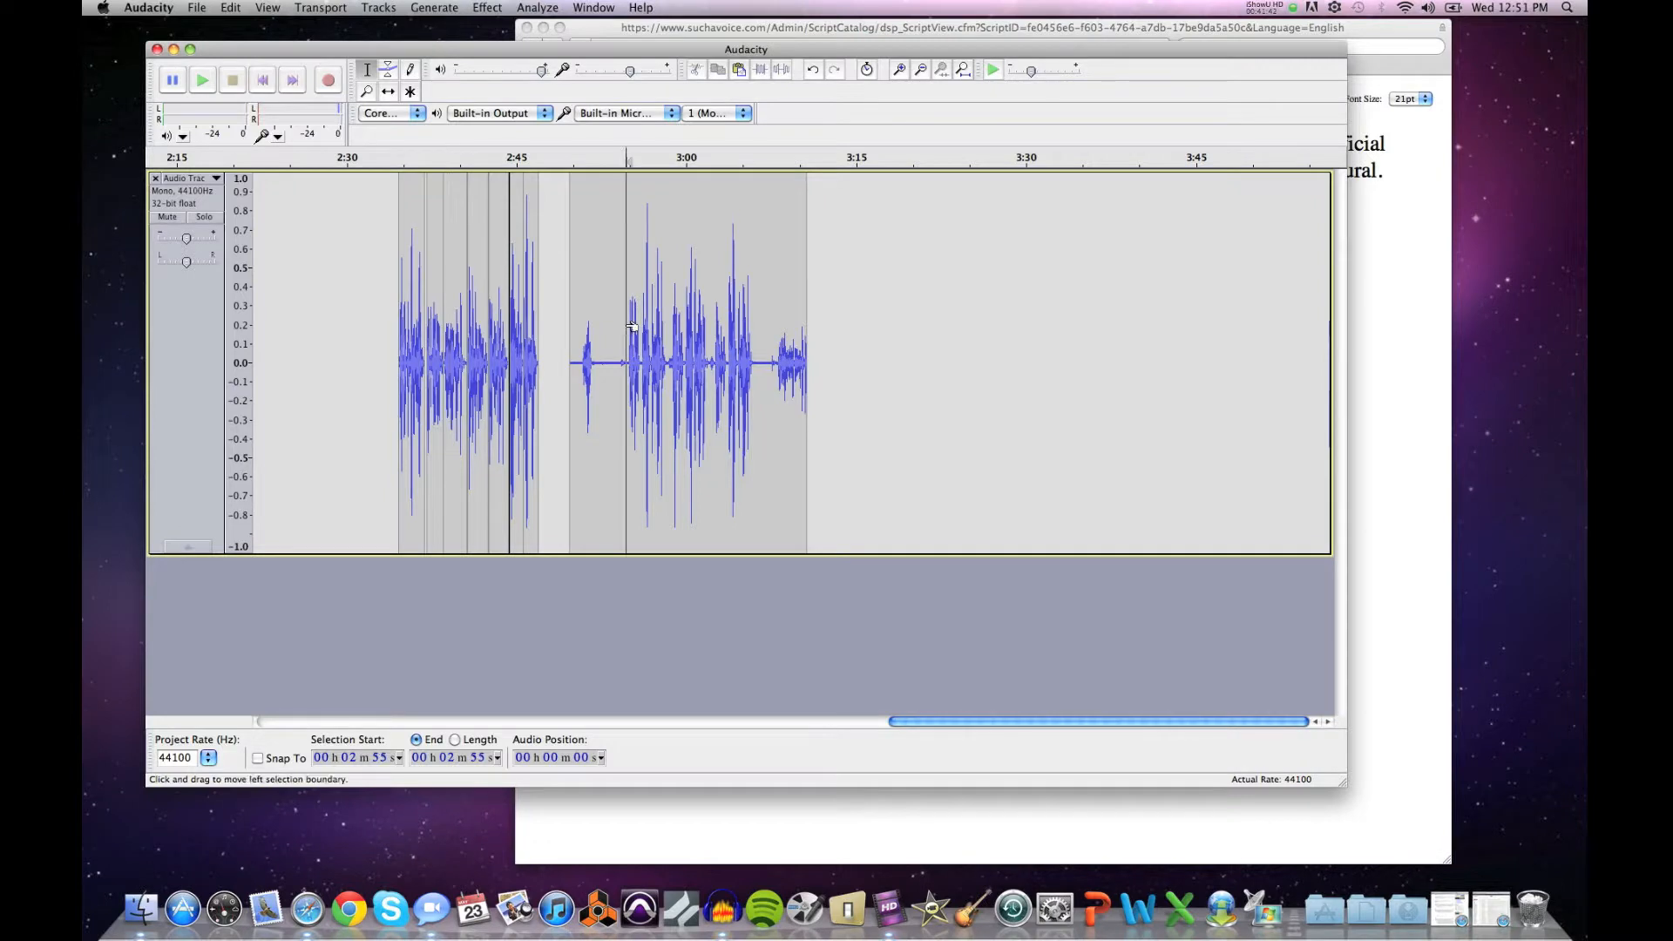
{"action": "left_click", "coordinate": [573, 338]}
{"action": "key", "text": "space"}
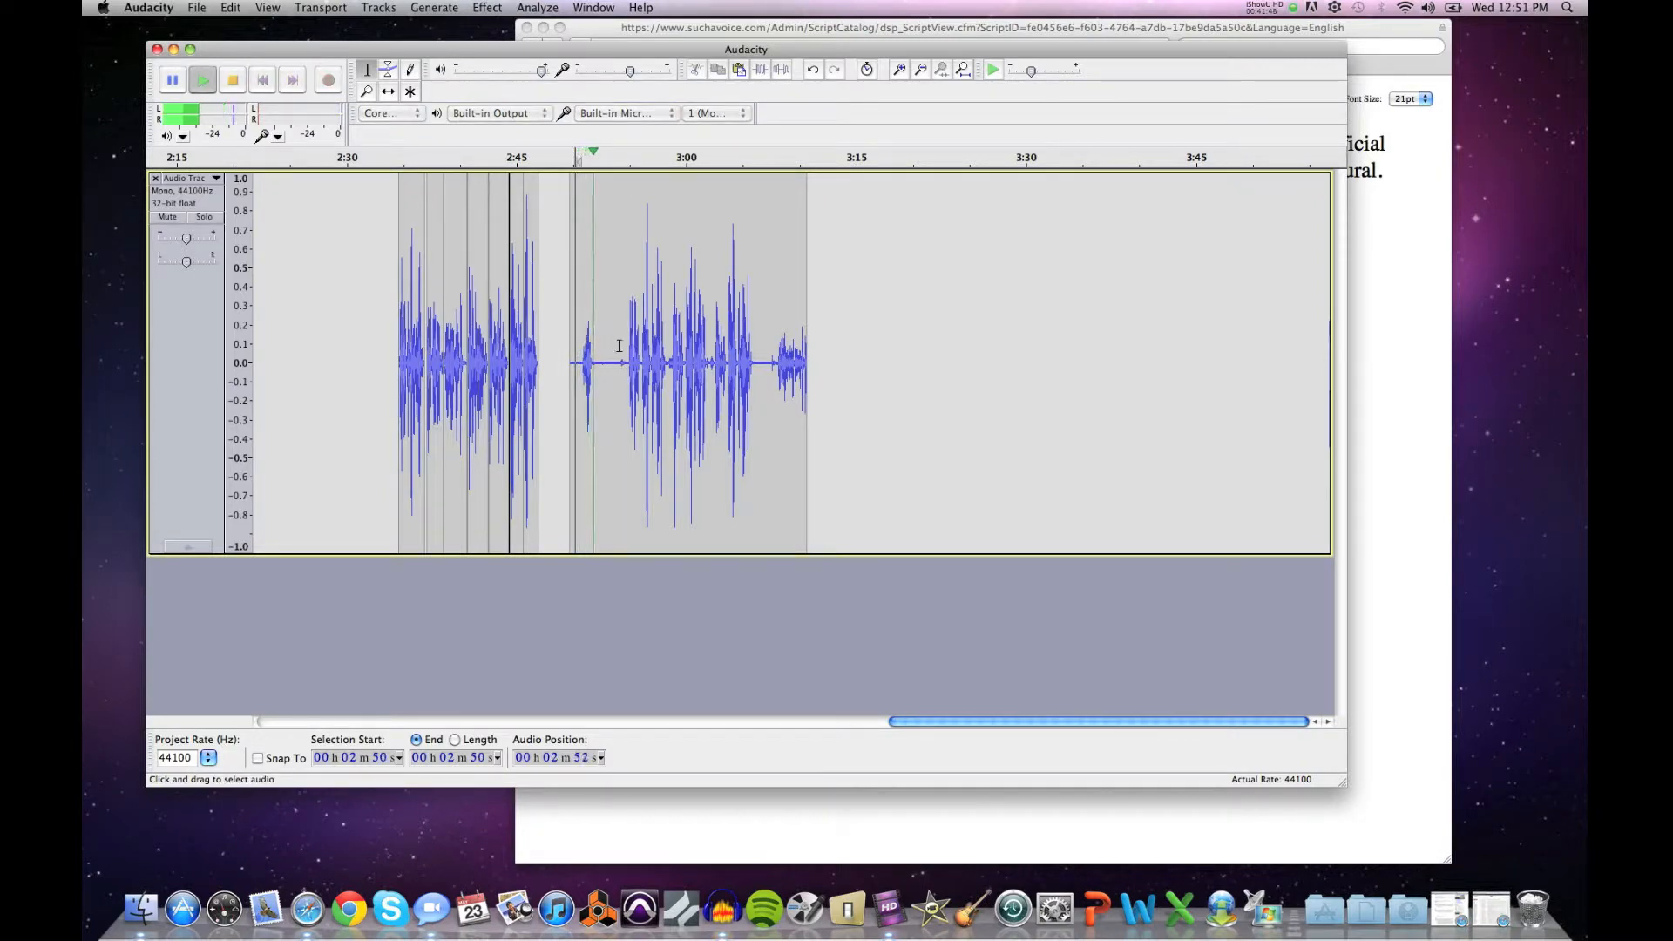
{"action": "left_click", "coordinate": [622, 346]}
{"action": "left_click_drag", "start_coordinate": [623, 346], "coordinate": [556, 347]}
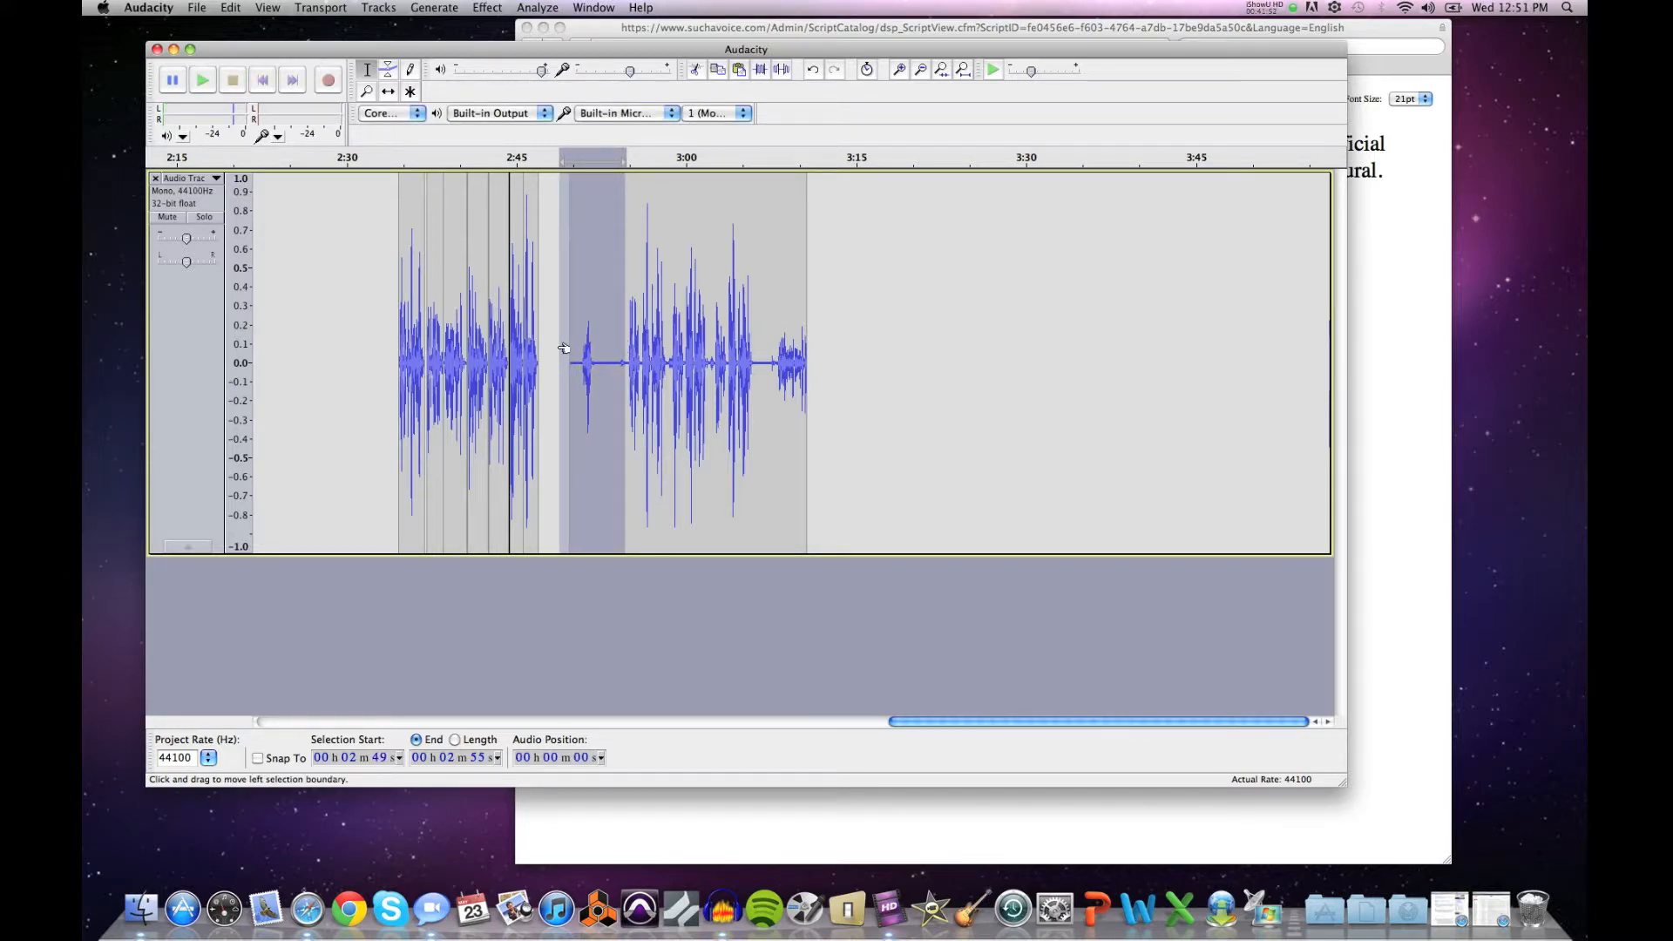
{"action": "key", "text": "Delete"}
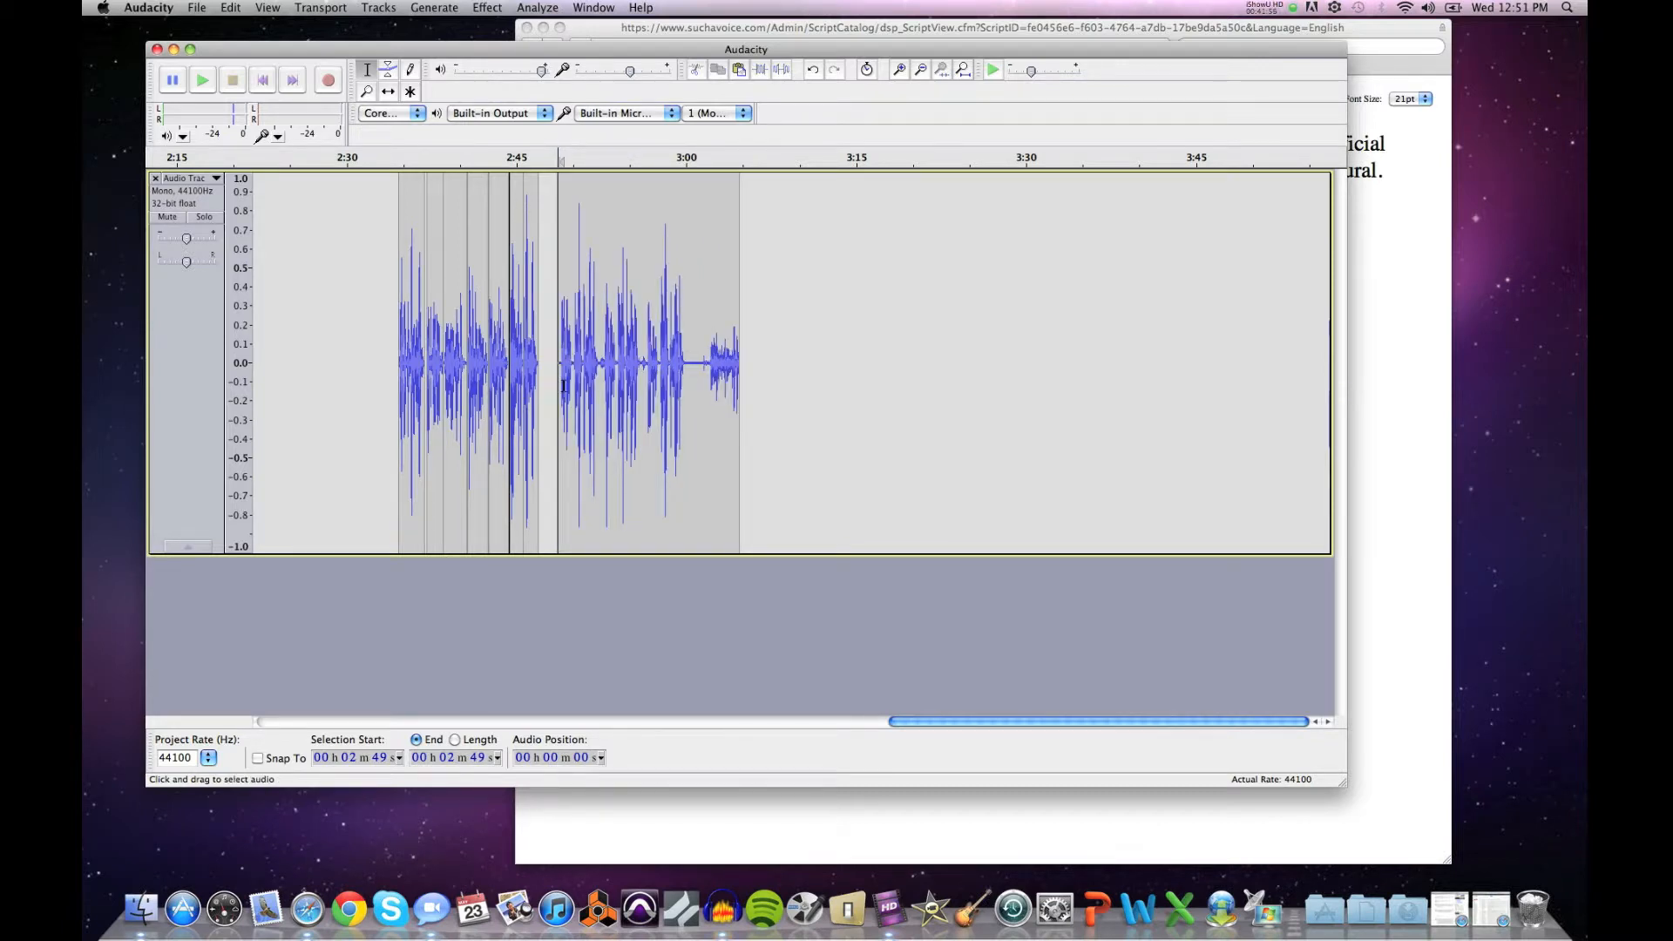
Step: Listen to the new takes from about 2:49 and 2:53, and delete the first take from about 2:48 to 2:52
{"action": "key", "text": "space"}
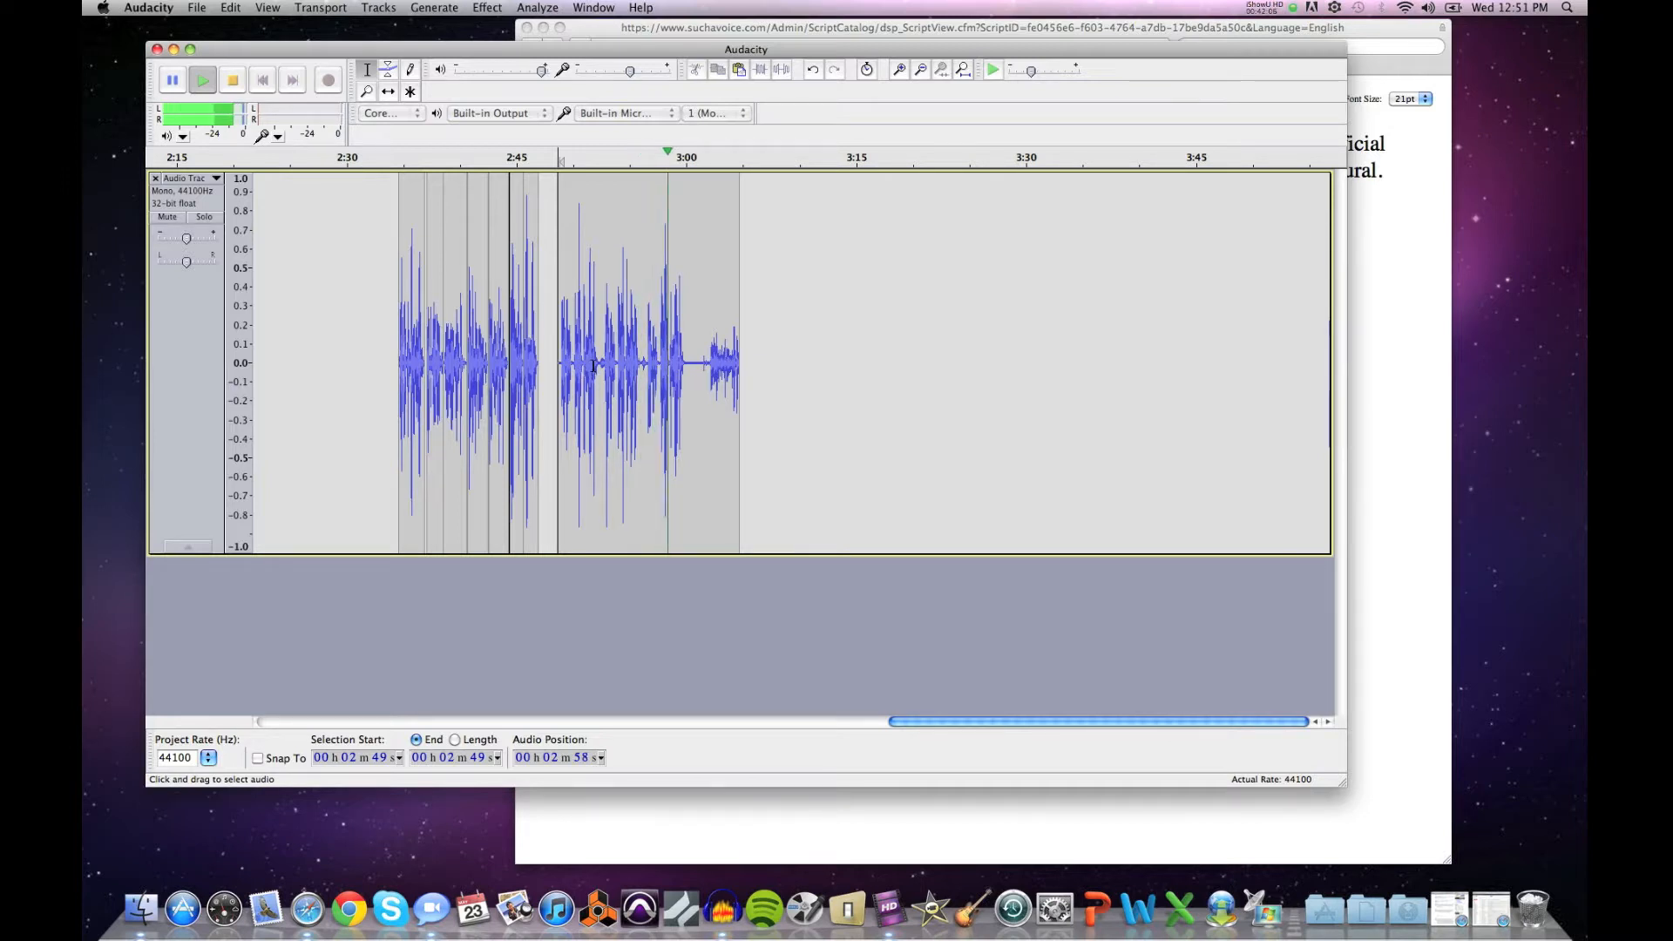
{"action": "key", "text": "space"}
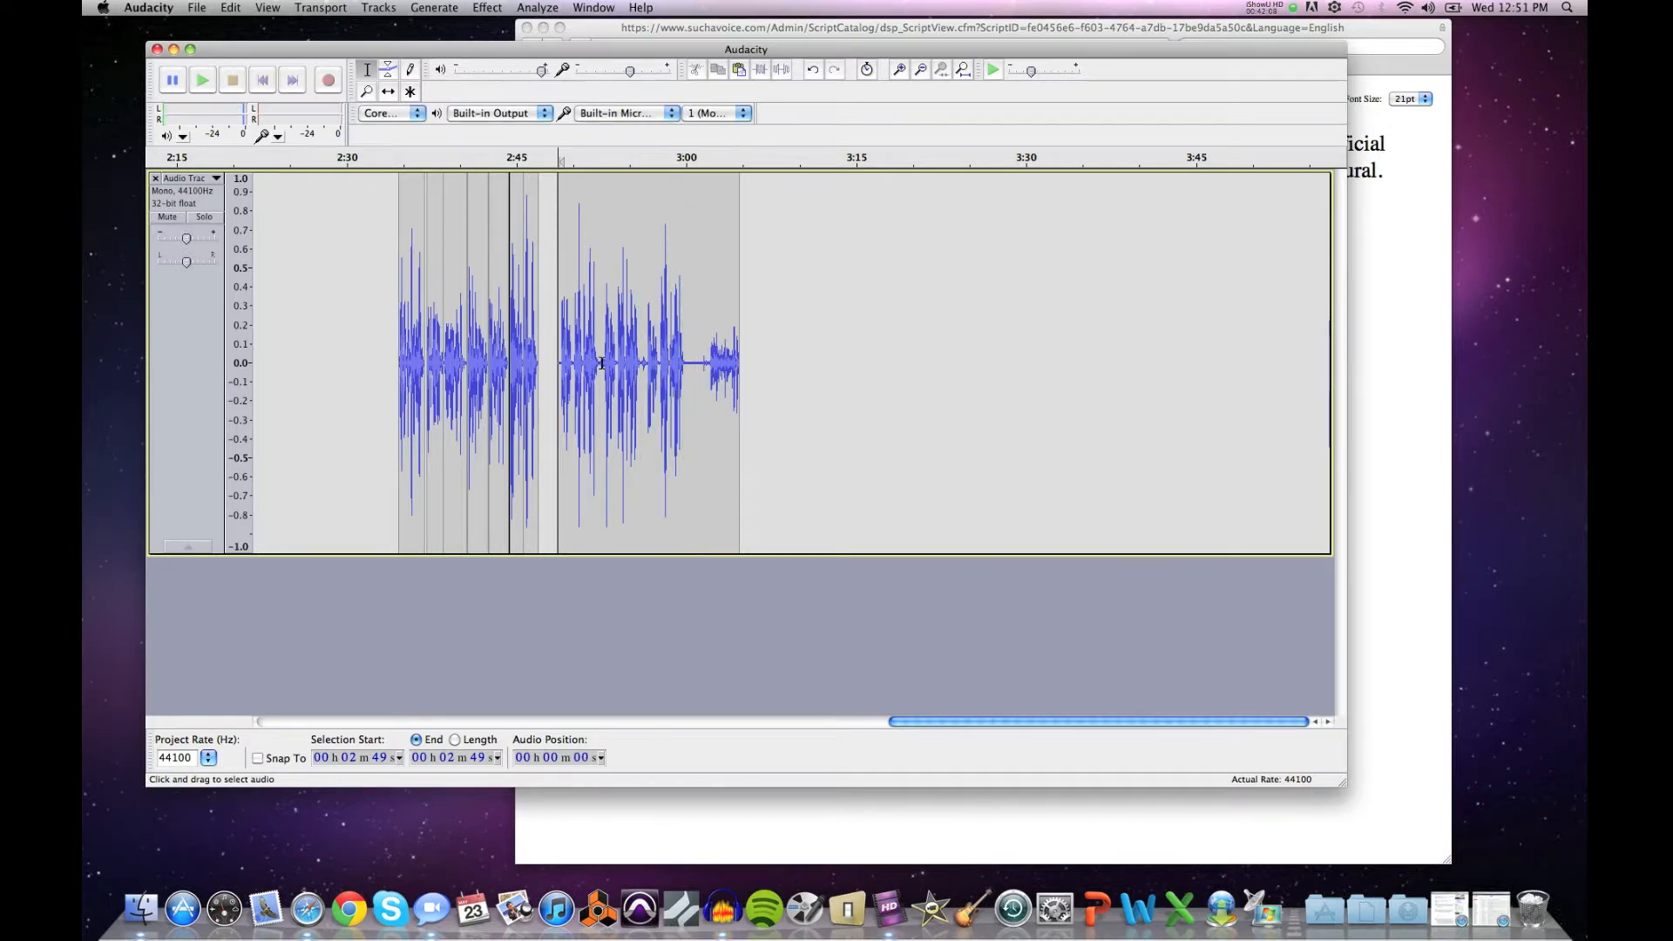
{"action": "left_click", "coordinate": [602, 363]}
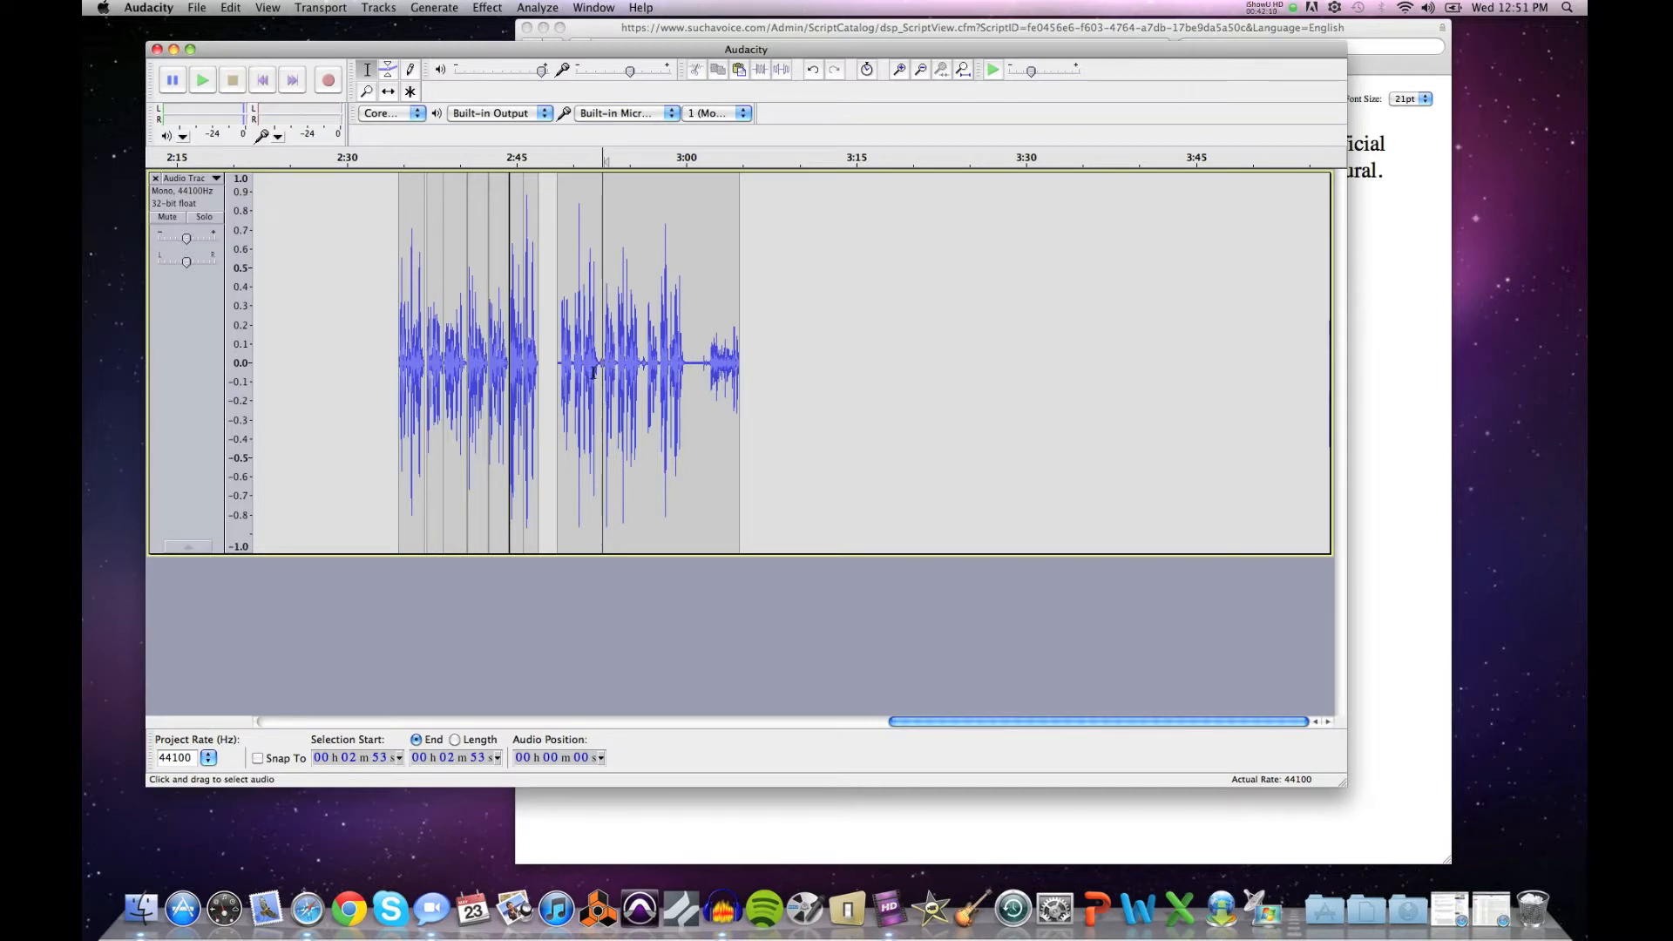
{"action": "key", "text": "space"}
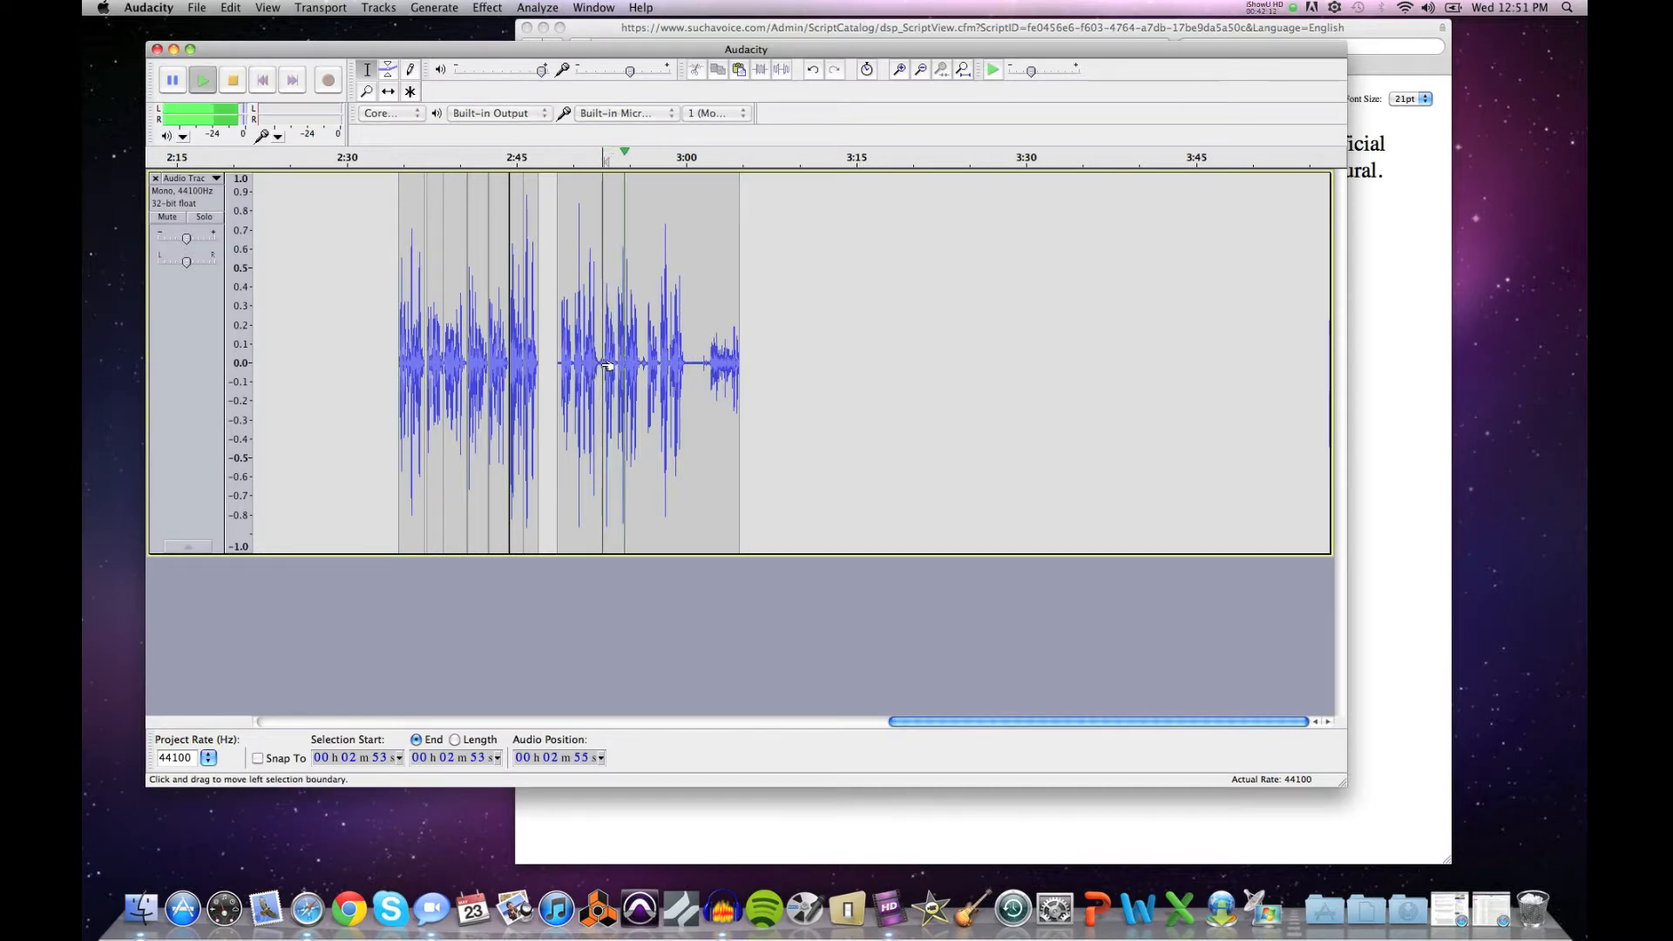
{"action": "key", "text": "space"}
{"action": "left_click_drag", "start_coordinate": [600, 363], "coordinate": [545, 364]}
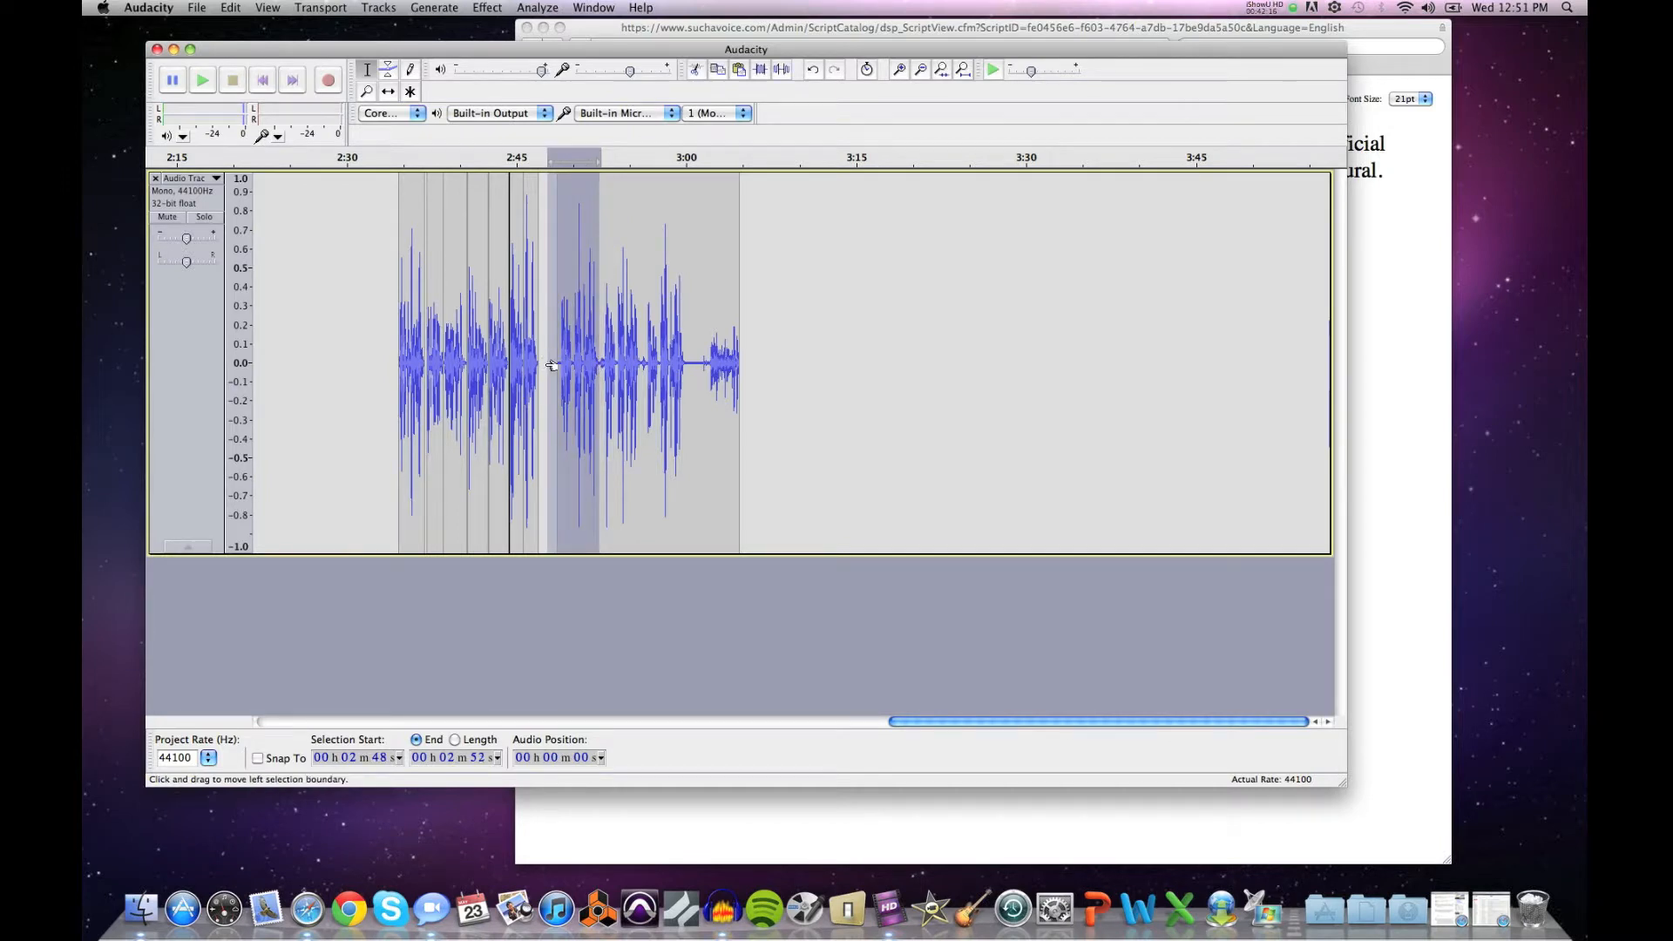
{"action": "key", "text": "Delete"}
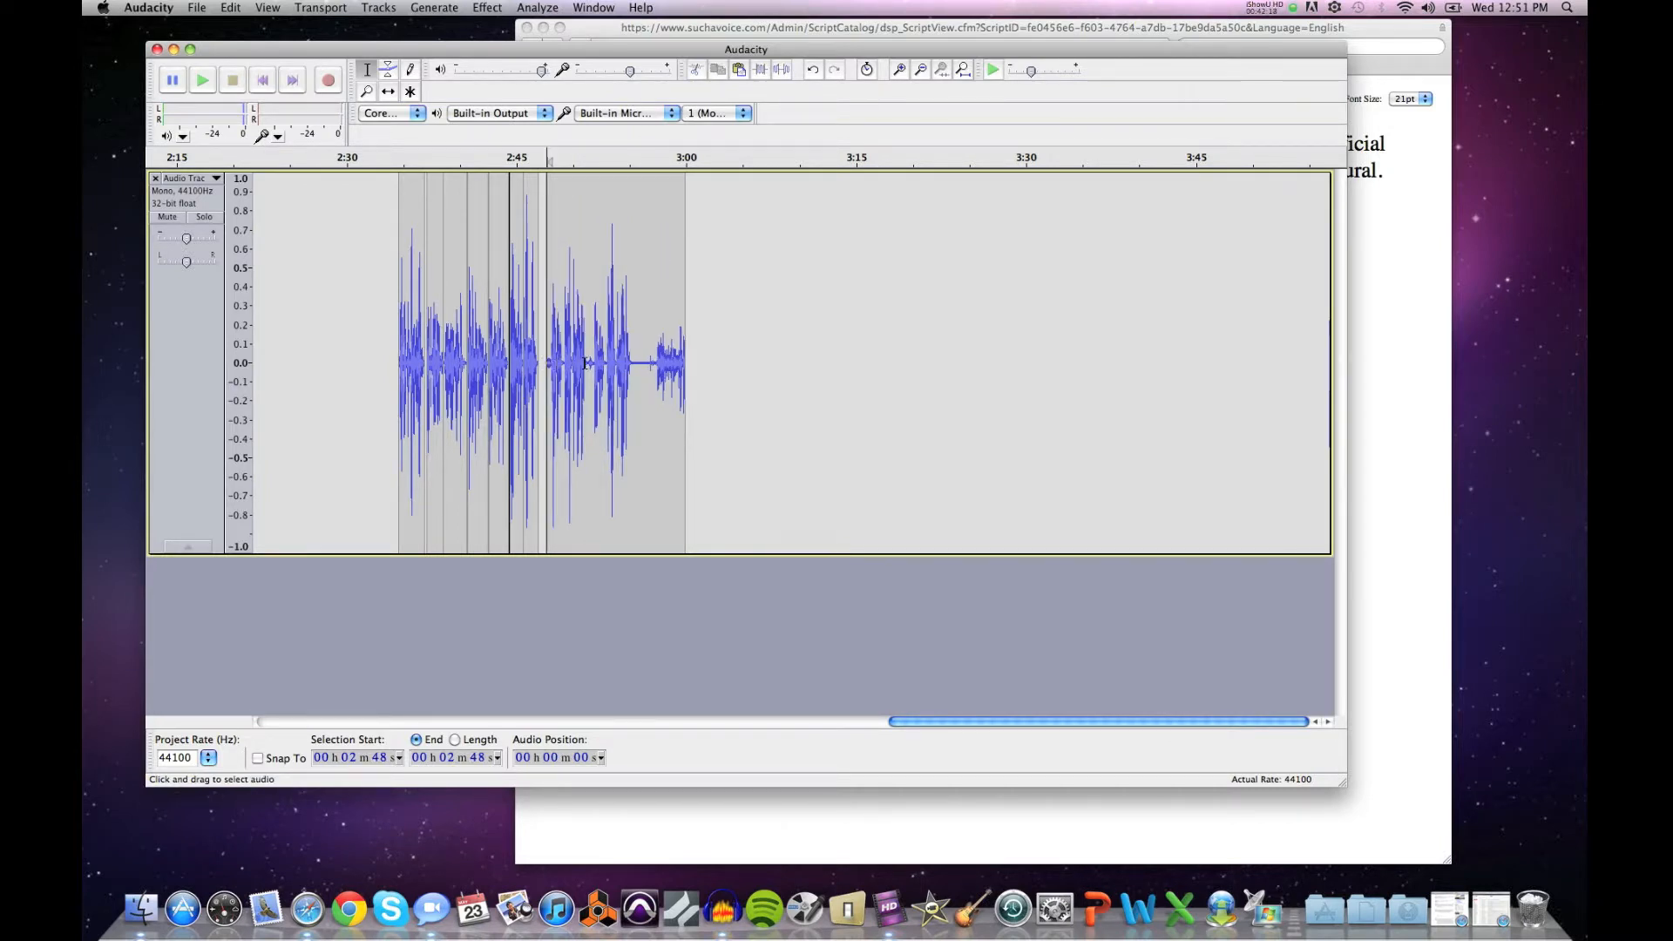
Step: Examine and play back the remaining clip from about 2:50 to locate the pause at the end of the wanted take
{"action": "left_click_drag", "start_coordinate": [588, 364], "coordinate": [687, 364]}
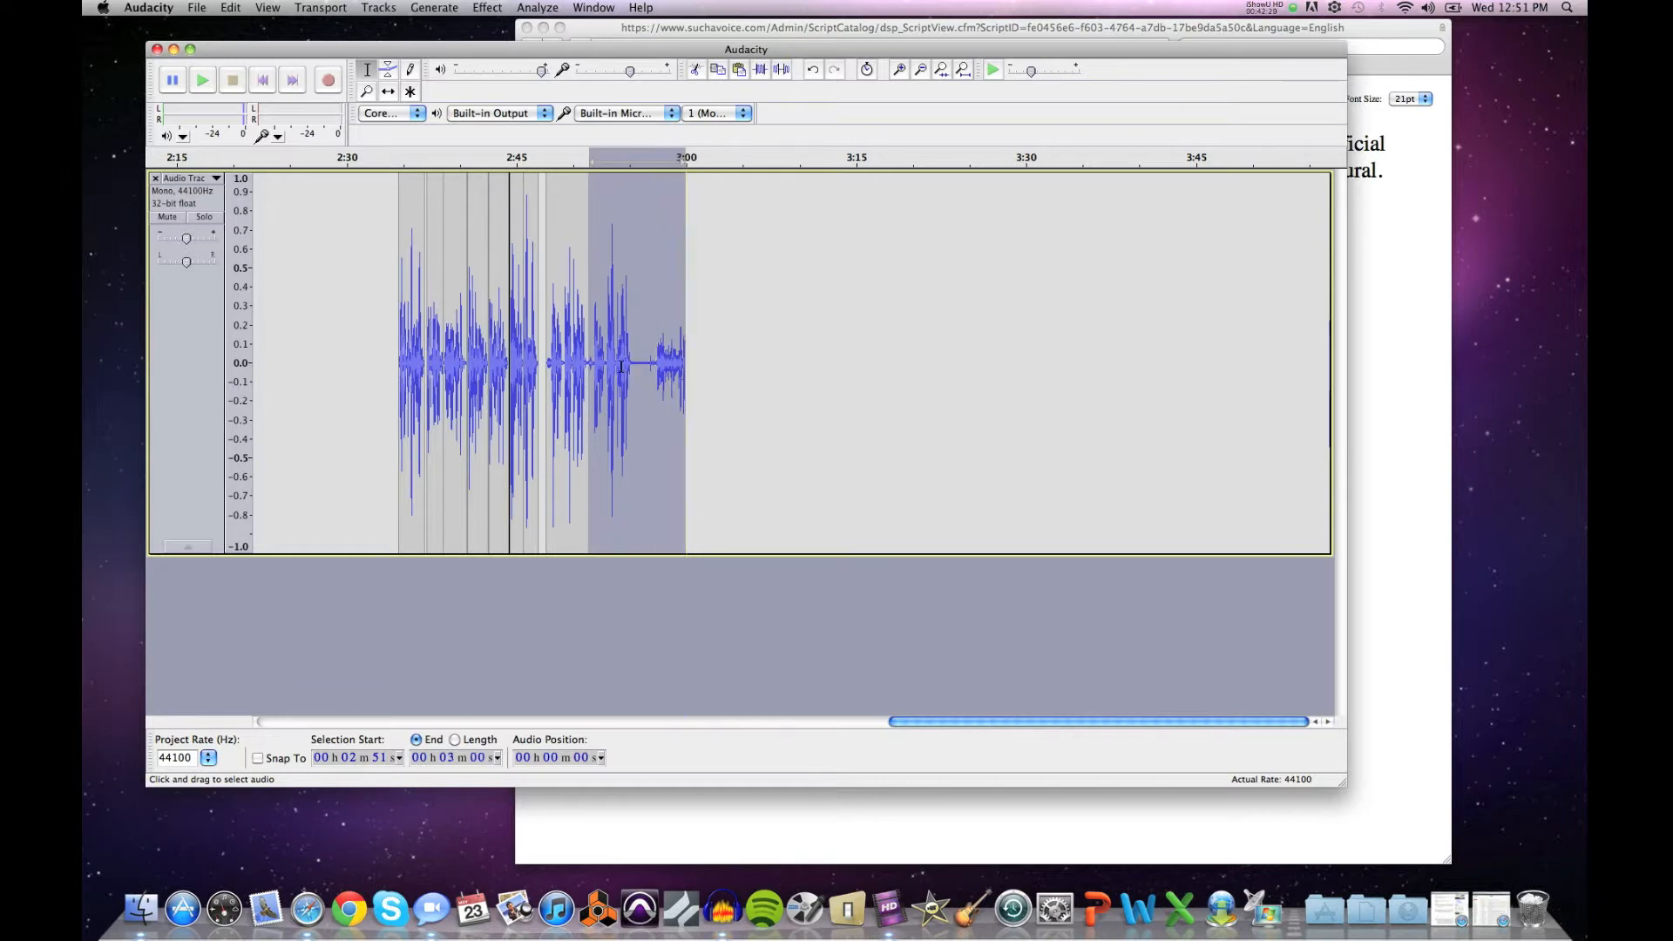
{"action": "left_click", "coordinate": [571, 355]}
{"action": "key", "text": "space"}
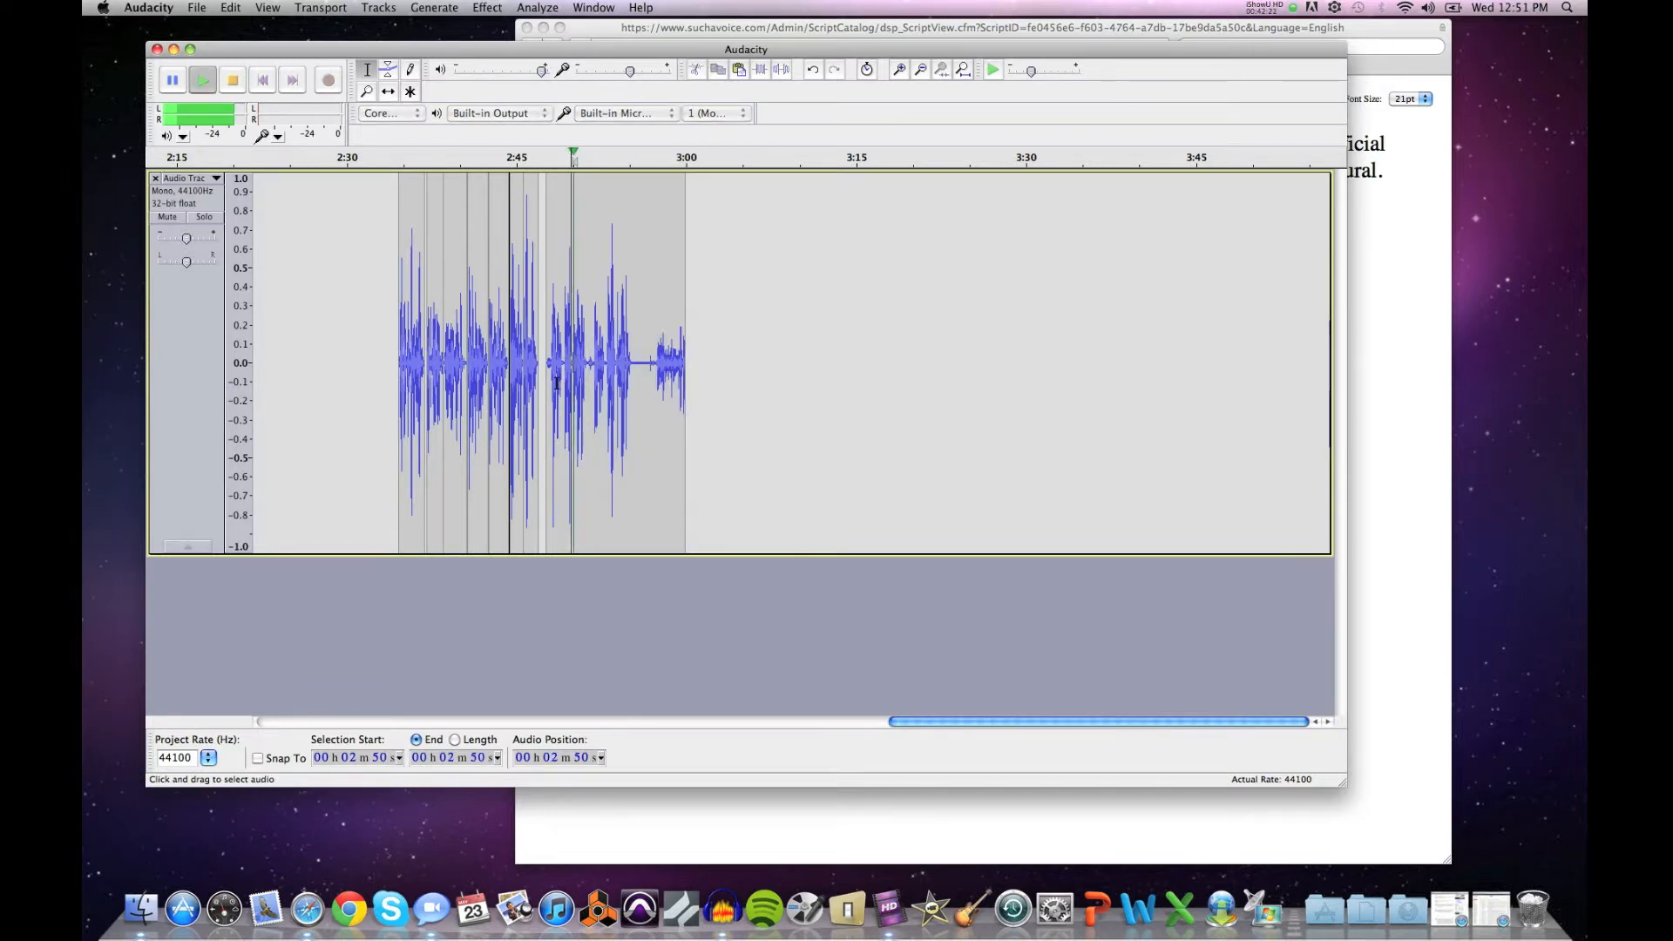
{"action": "key", "text": "space"}
{"action": "key", "text": "F4"}
{"action": "left_click", "coordinate": [583, 366]}
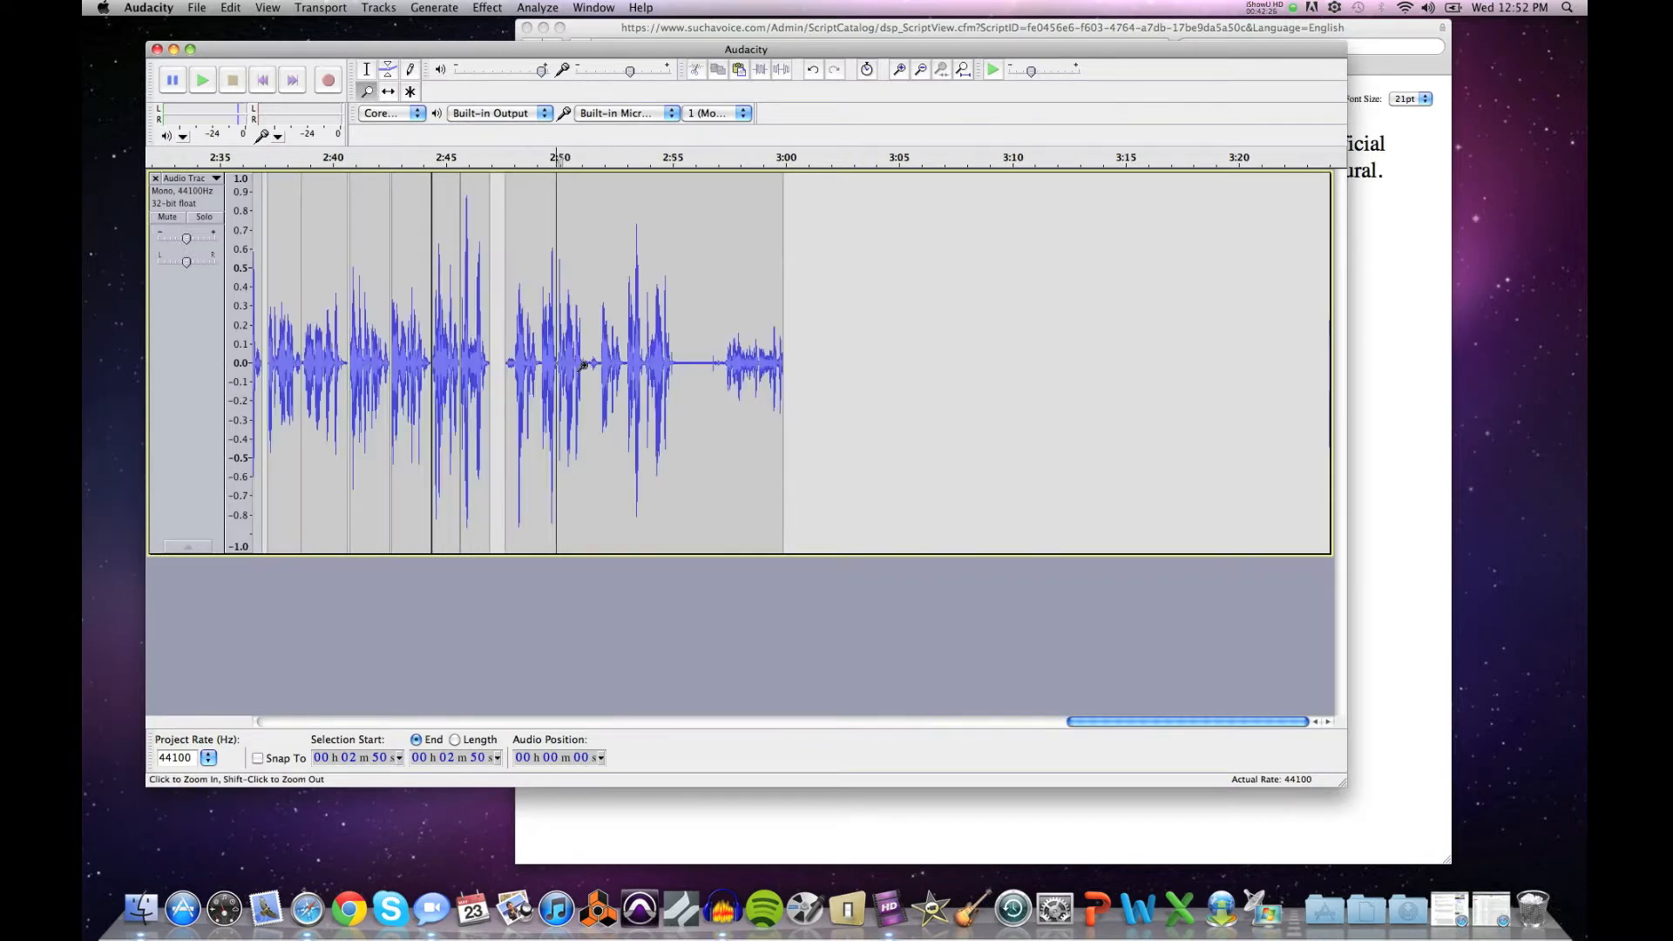
{"action": "left_click", "coordinate": [579, 369]}
{"action": "left_click", "coordinate": [576, 370]}
{"action": "left_click", "coordinate": [572, 373]}
{"action": "left_click", "coordinate": [366, 70]}
{"action": "left_click", "coordinate": [581, 327]}
{"action": "left_click_drag", "start_coordinate": [591, 337], "coordinate": [622, 339]}
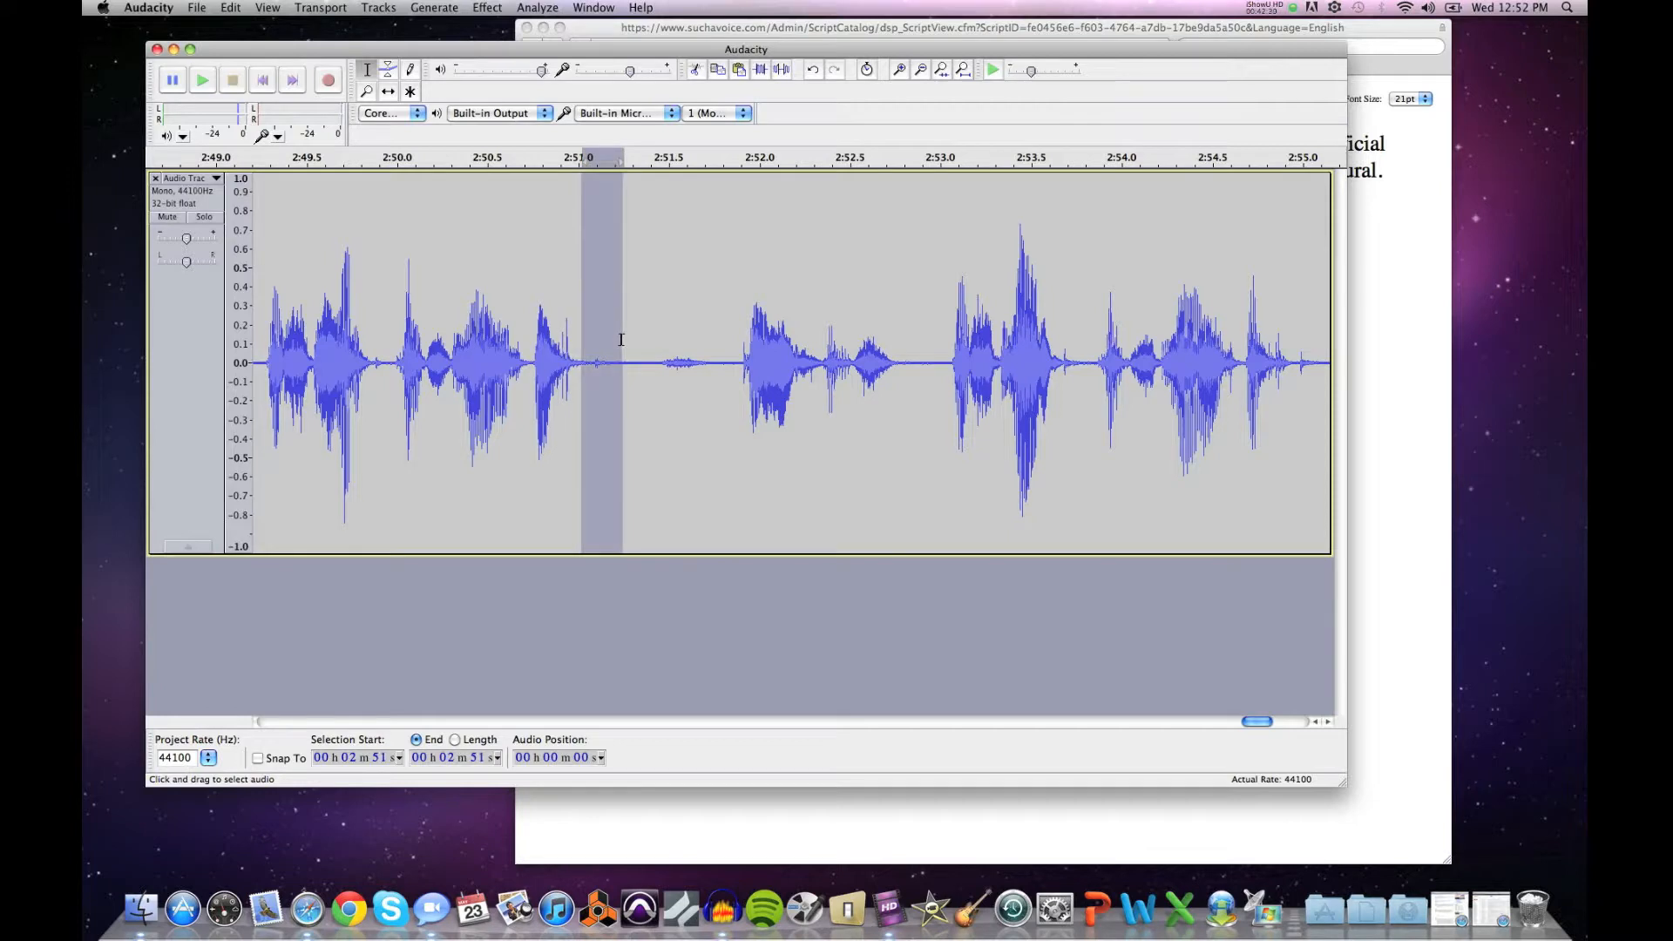
{"action": "left_click", "coordinate": [400, 330]}
{"action": "key", "text": "space"}
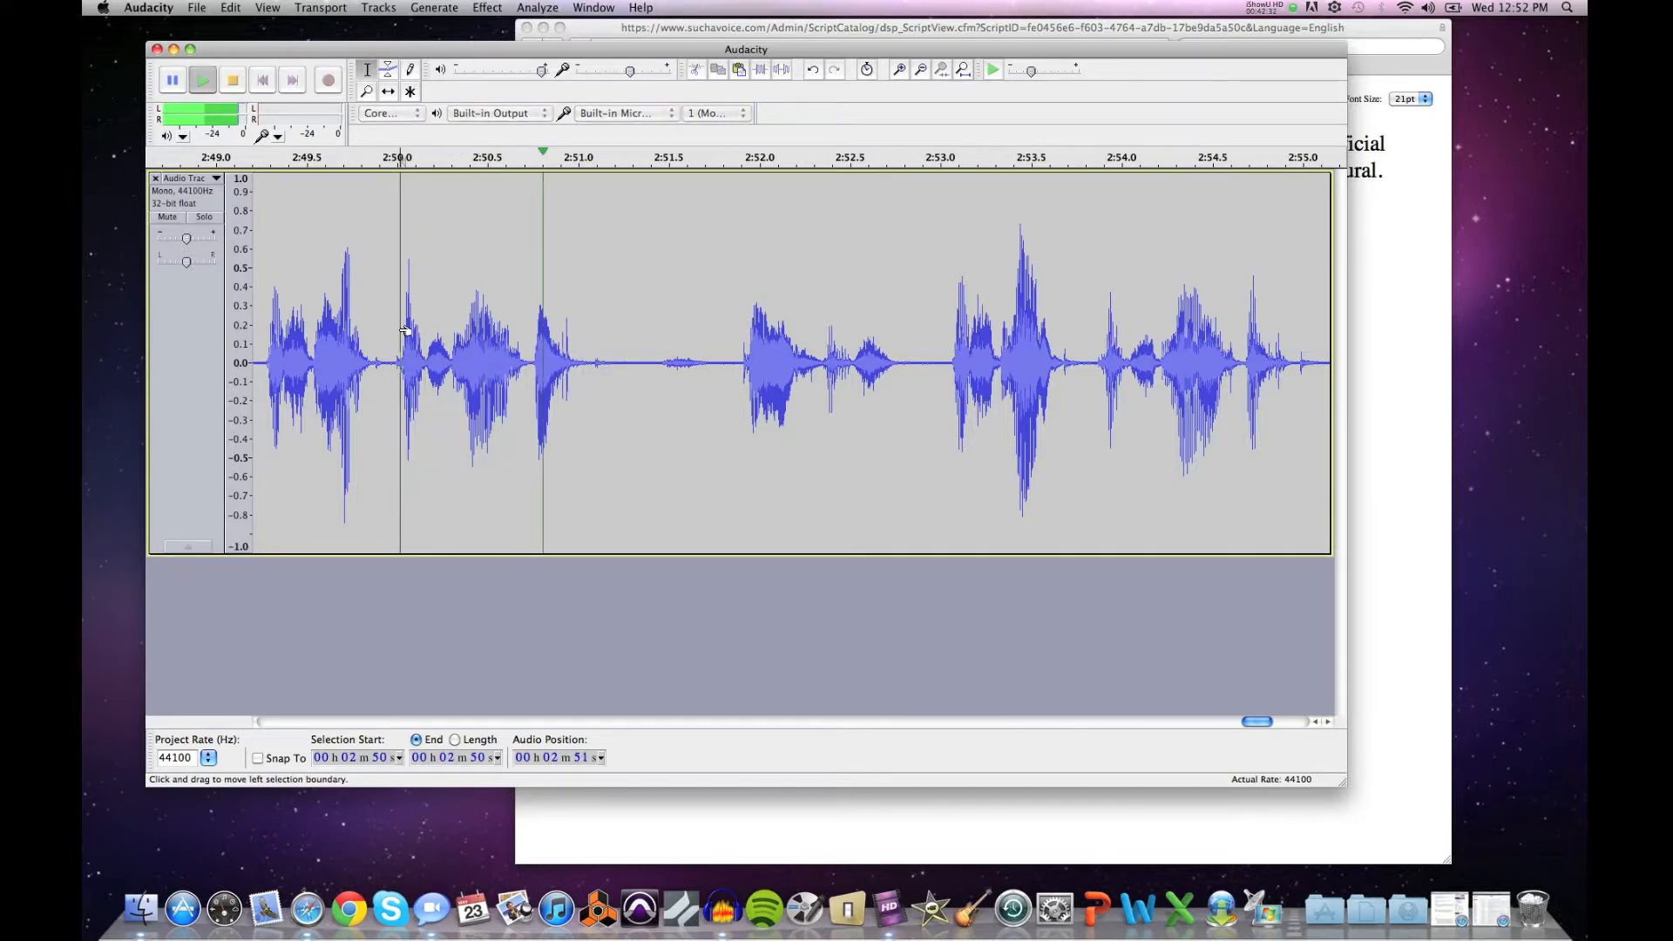
{"action": "key", "text": "space"}
Step: Delete the rest of the new clip, from just after 2:51 to its end
{"action": "left_click_drag", "start_coordinate": [624, 360], "coordinate": [991, 370]}
{"action": "left_click_drag", "start_coordinate": [1244, 376], "coordinate": [1175, 389]}
{"action": "key", "text": "Delete"}
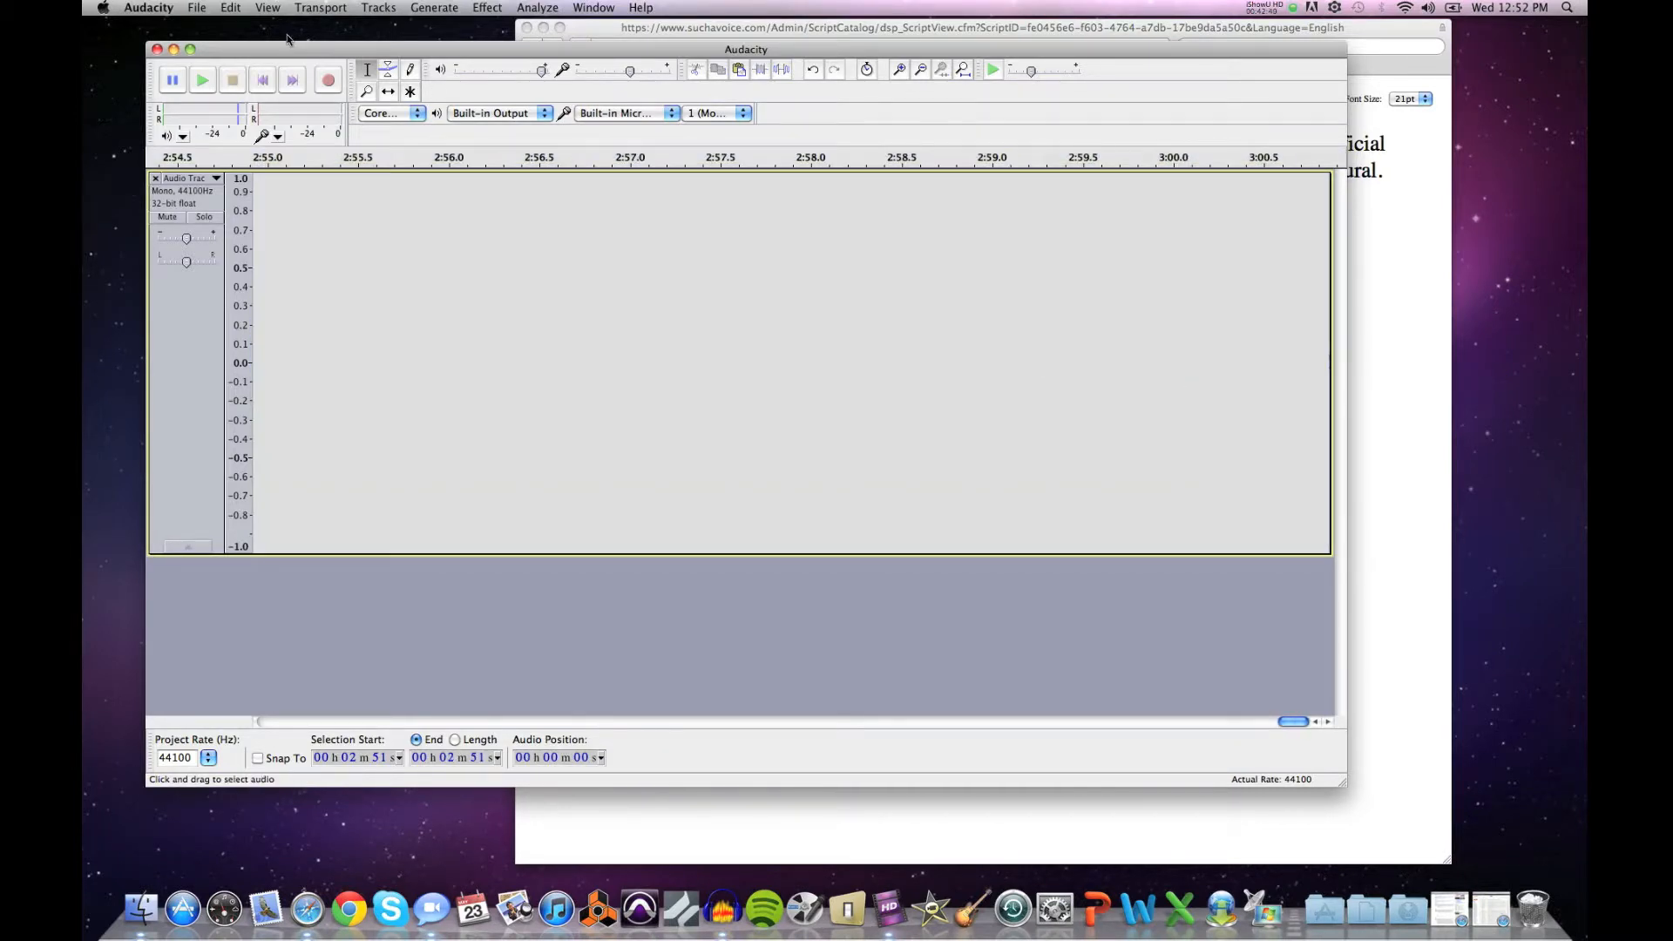
Step: Play back the transition into the new closing clip, starting from about 2:45
{"action": "left_click", "coordinate": [366, 91]}
{"action": "left_click", "coordinate": [405, 284], "text": "shift"}
{"action": "left_click", "coordinate": [416, 332], "text": "shift"}
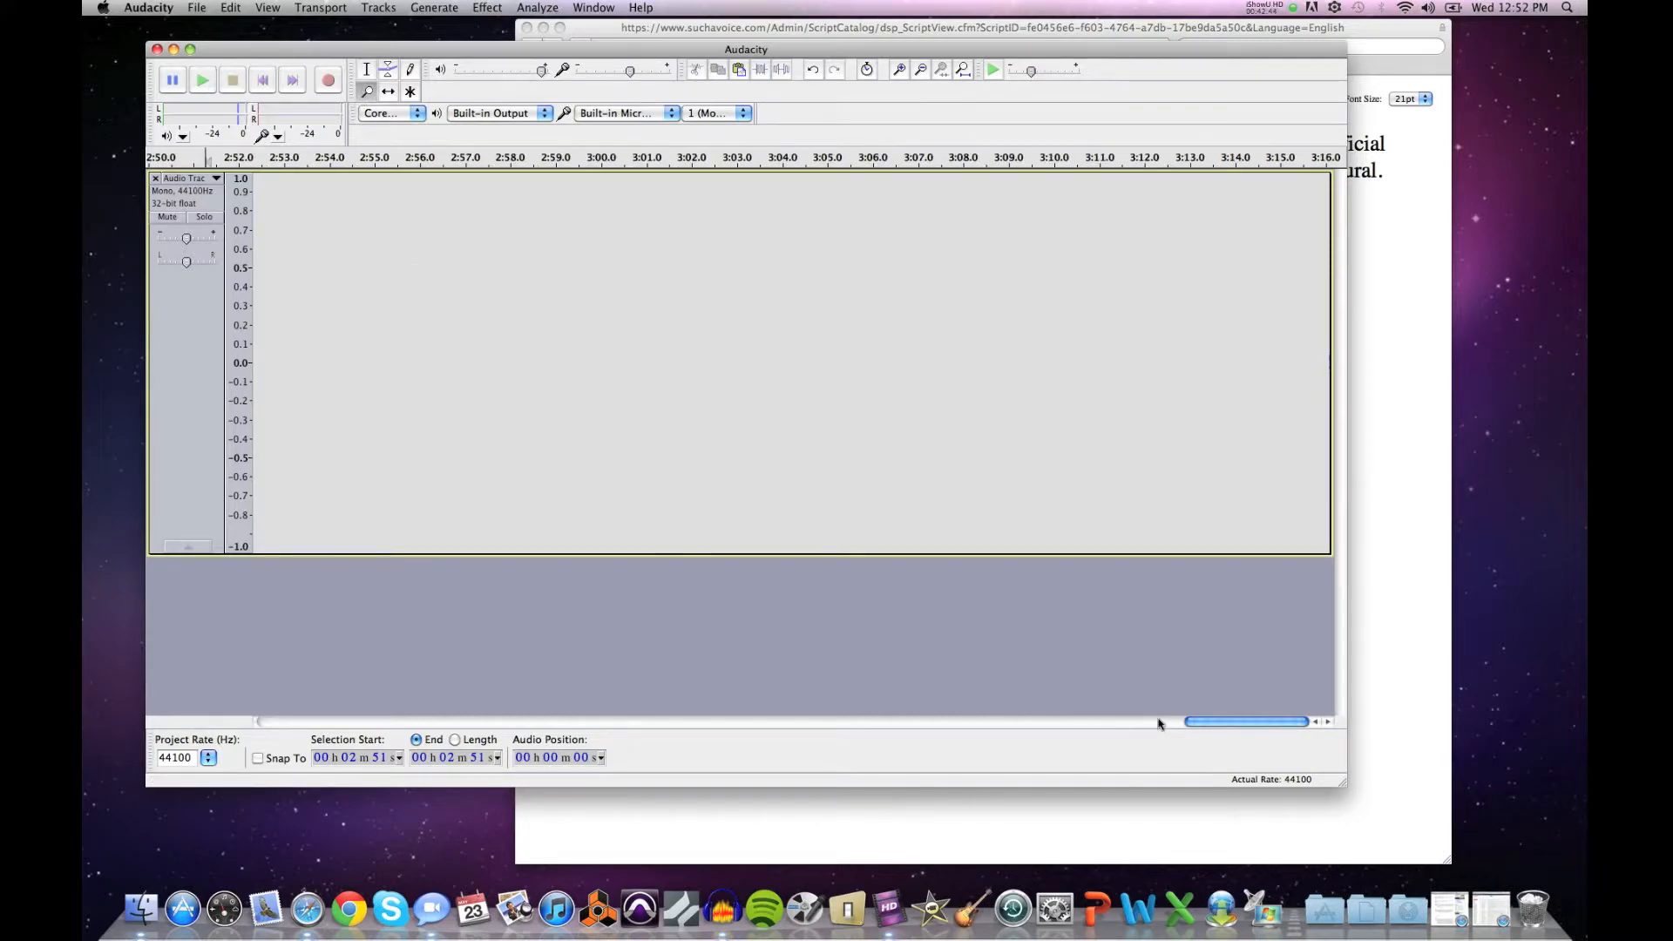
{"action": "left_click_drag", "start_coordinate": [1210, 727], "coordinate": [1103, 723]}
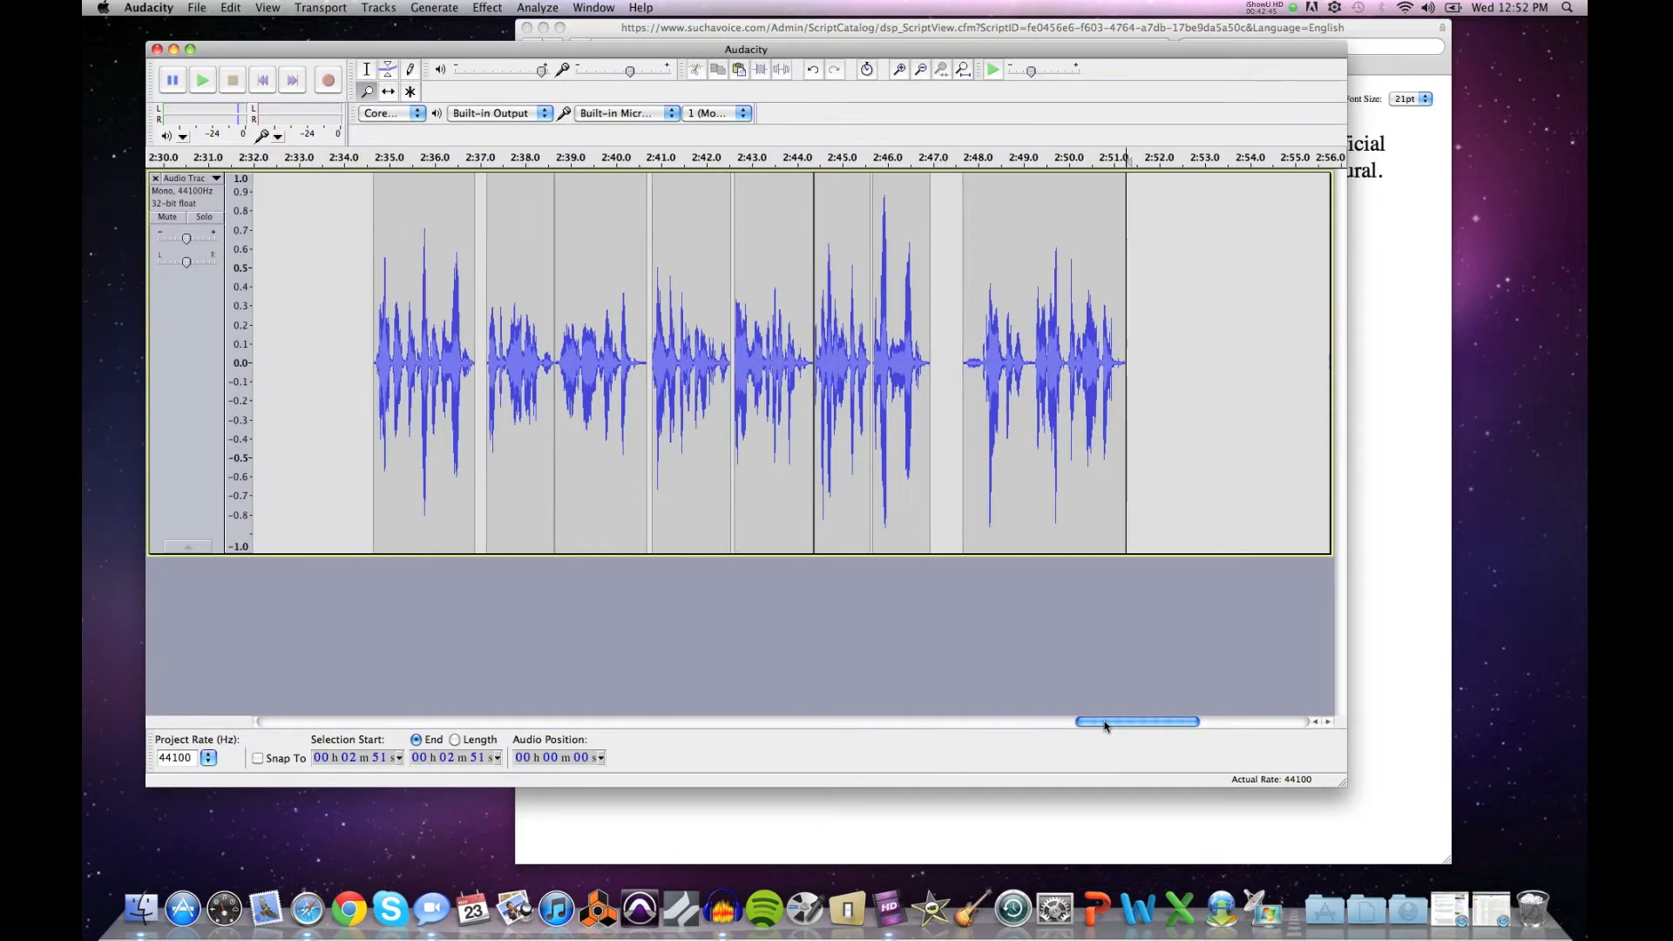
{"action": "left_click", "coordinate": [366, 69]}
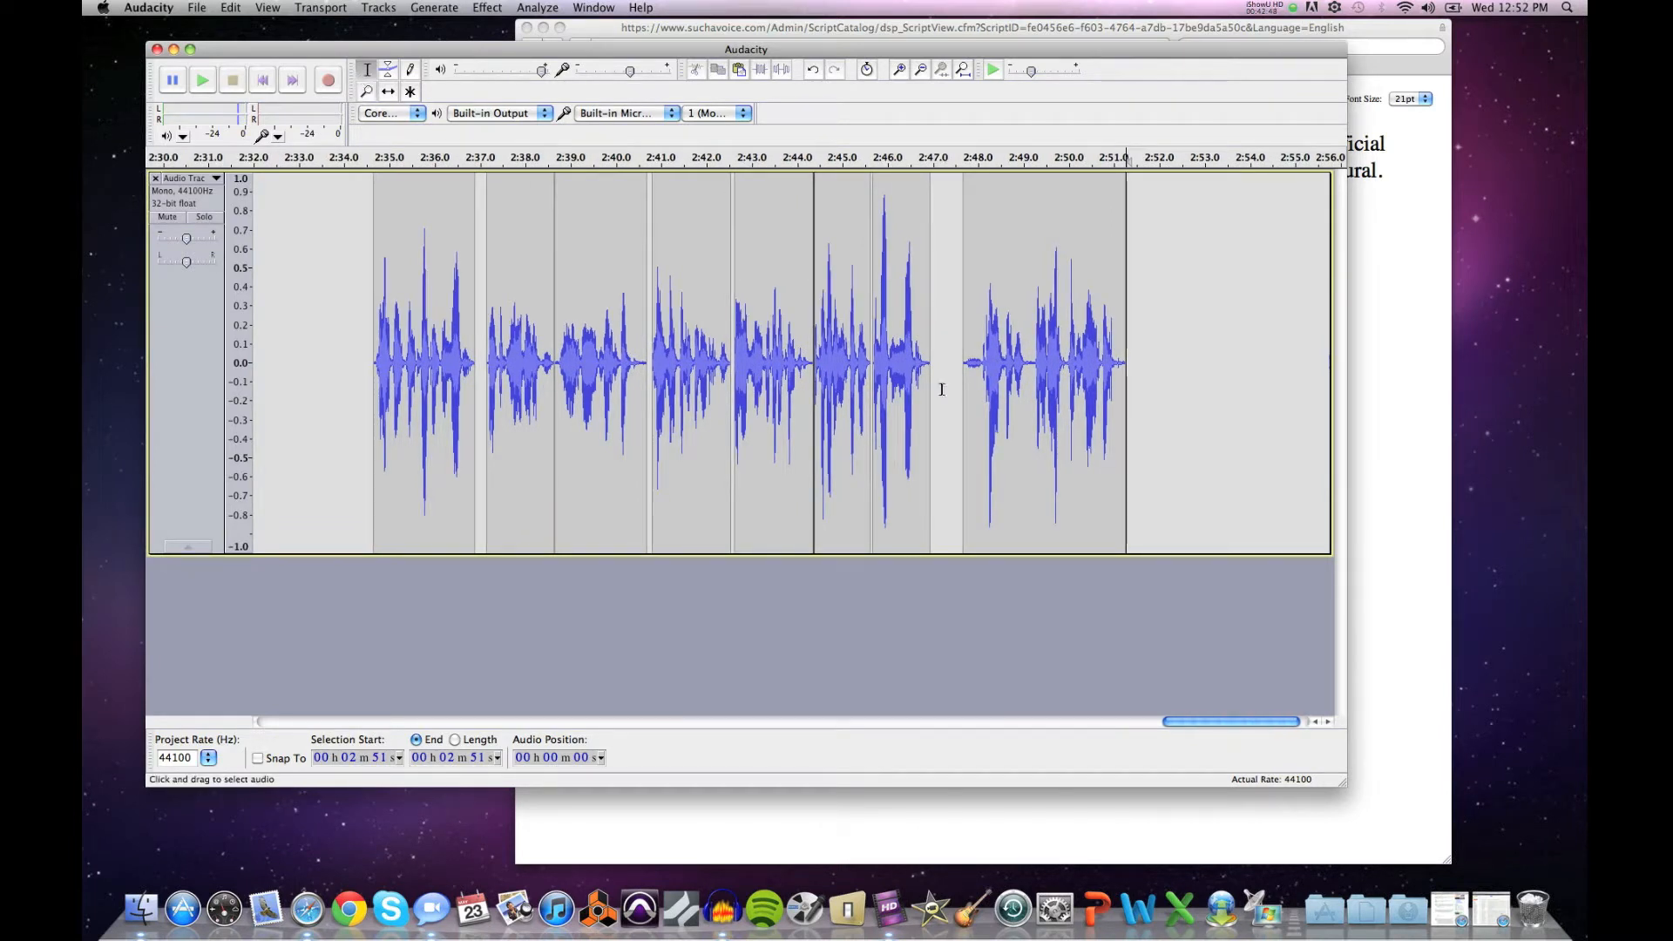
{"action": "double_click", "coordinate": [1033, 383]}
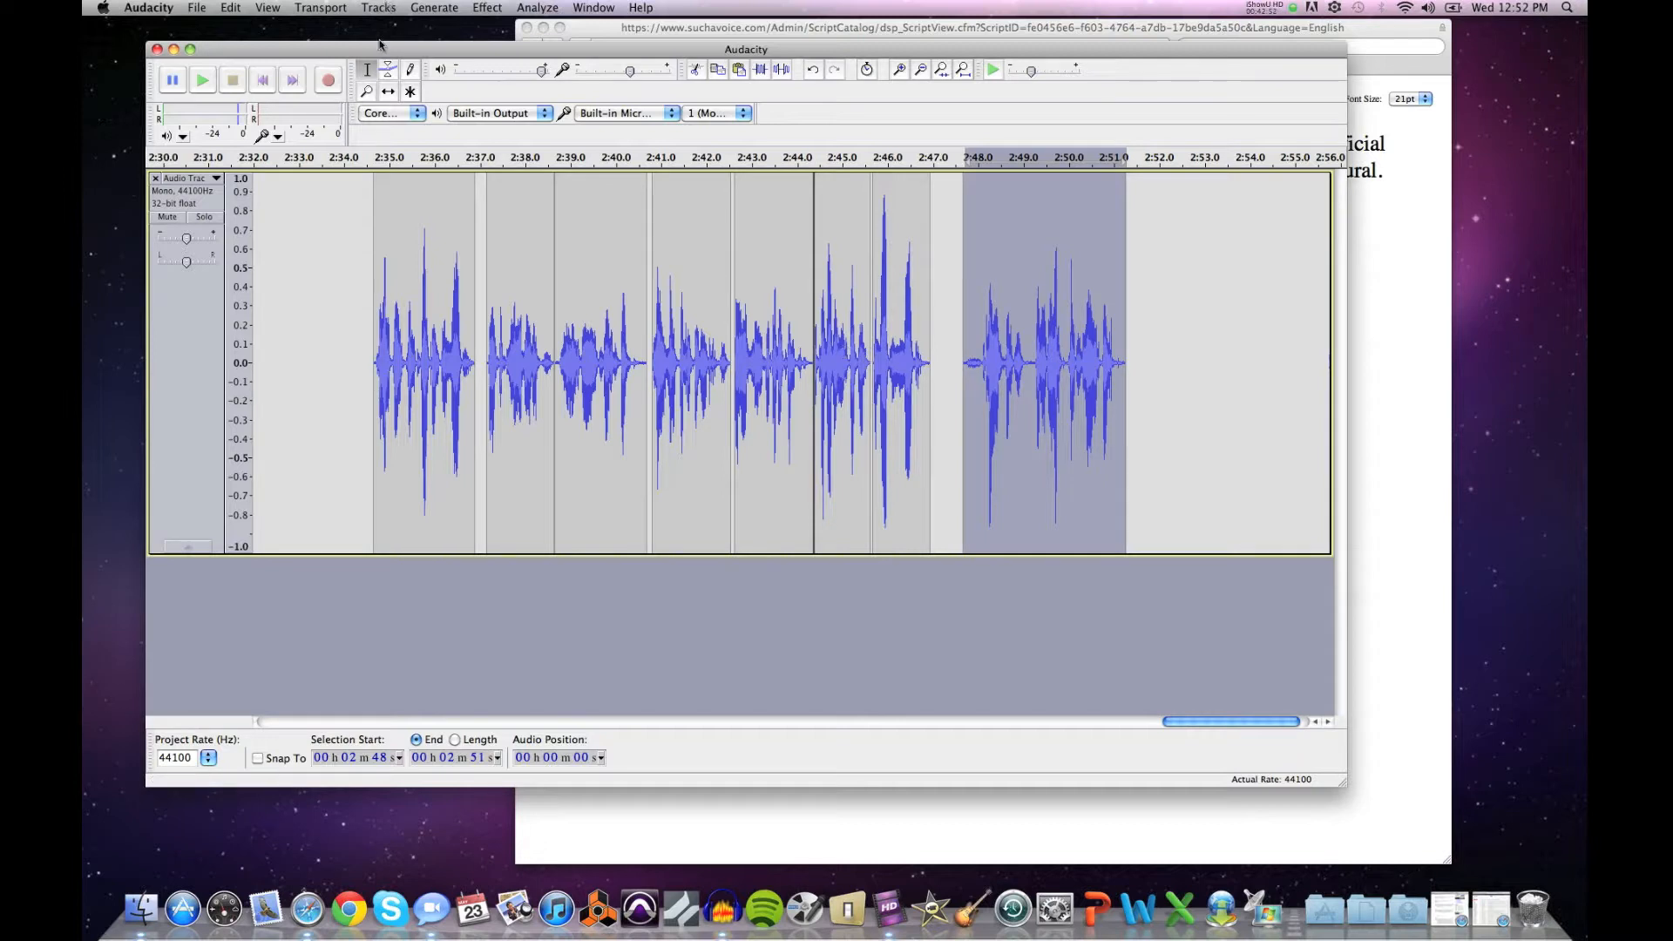
{"action": "left_click", "coordinate": [859, 290]}
{"action": "key", "text": "space"}
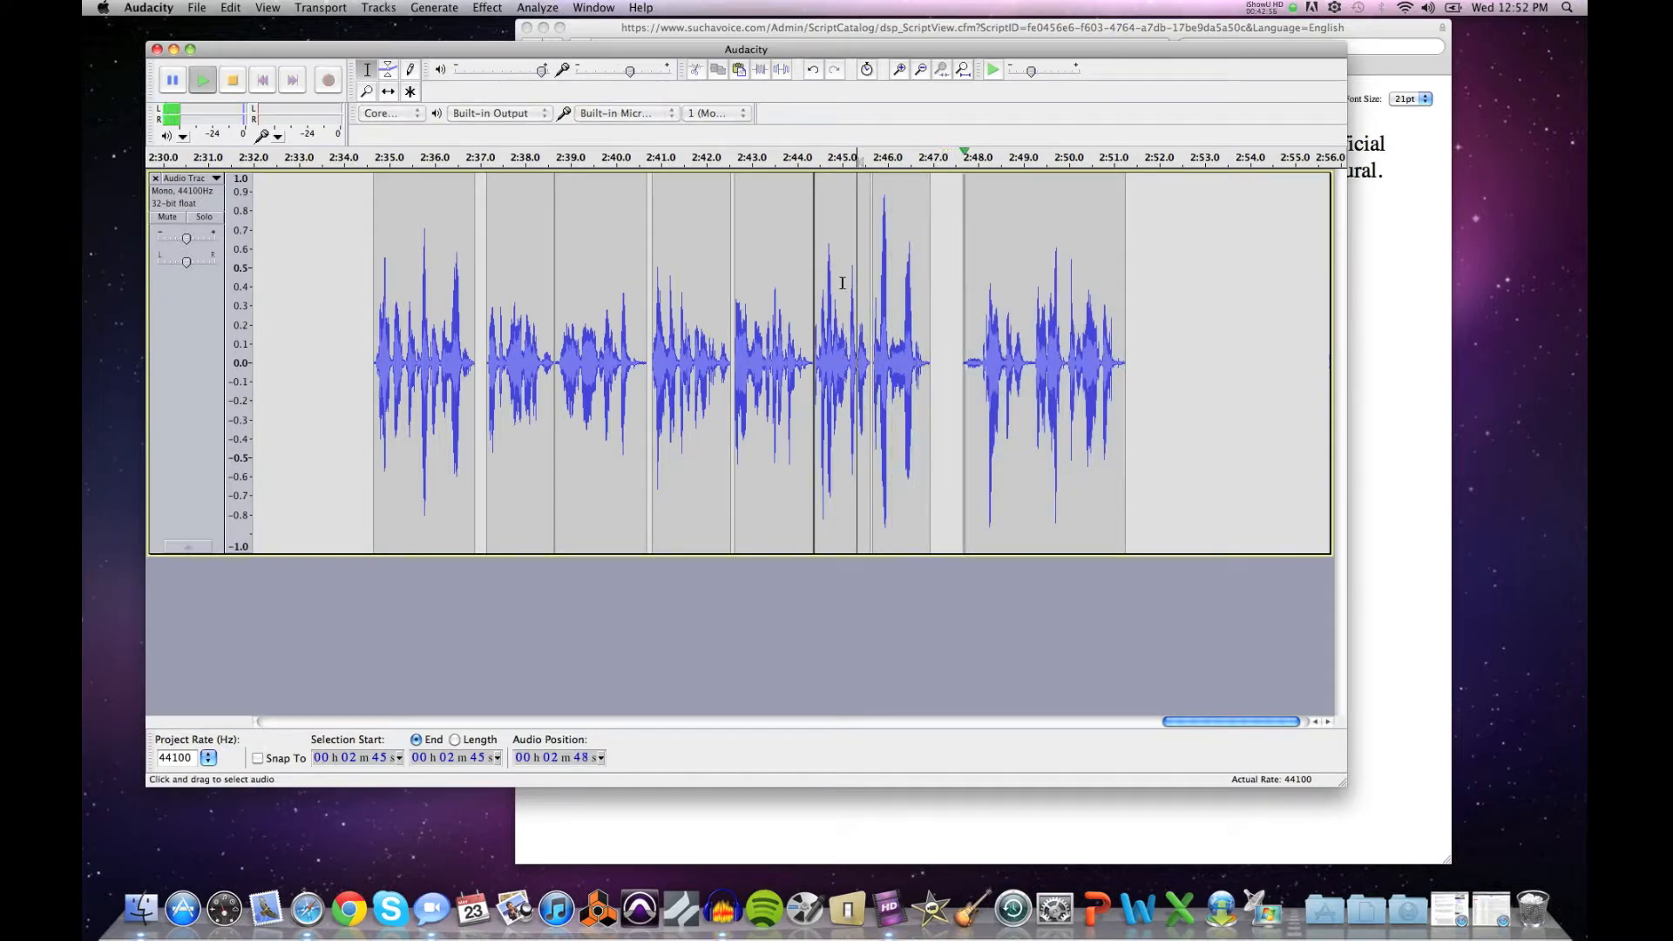
Step: Stop playback and move the closing clip earlier so it starts at about 2:47.15
{"action": "key", "text": "space"}
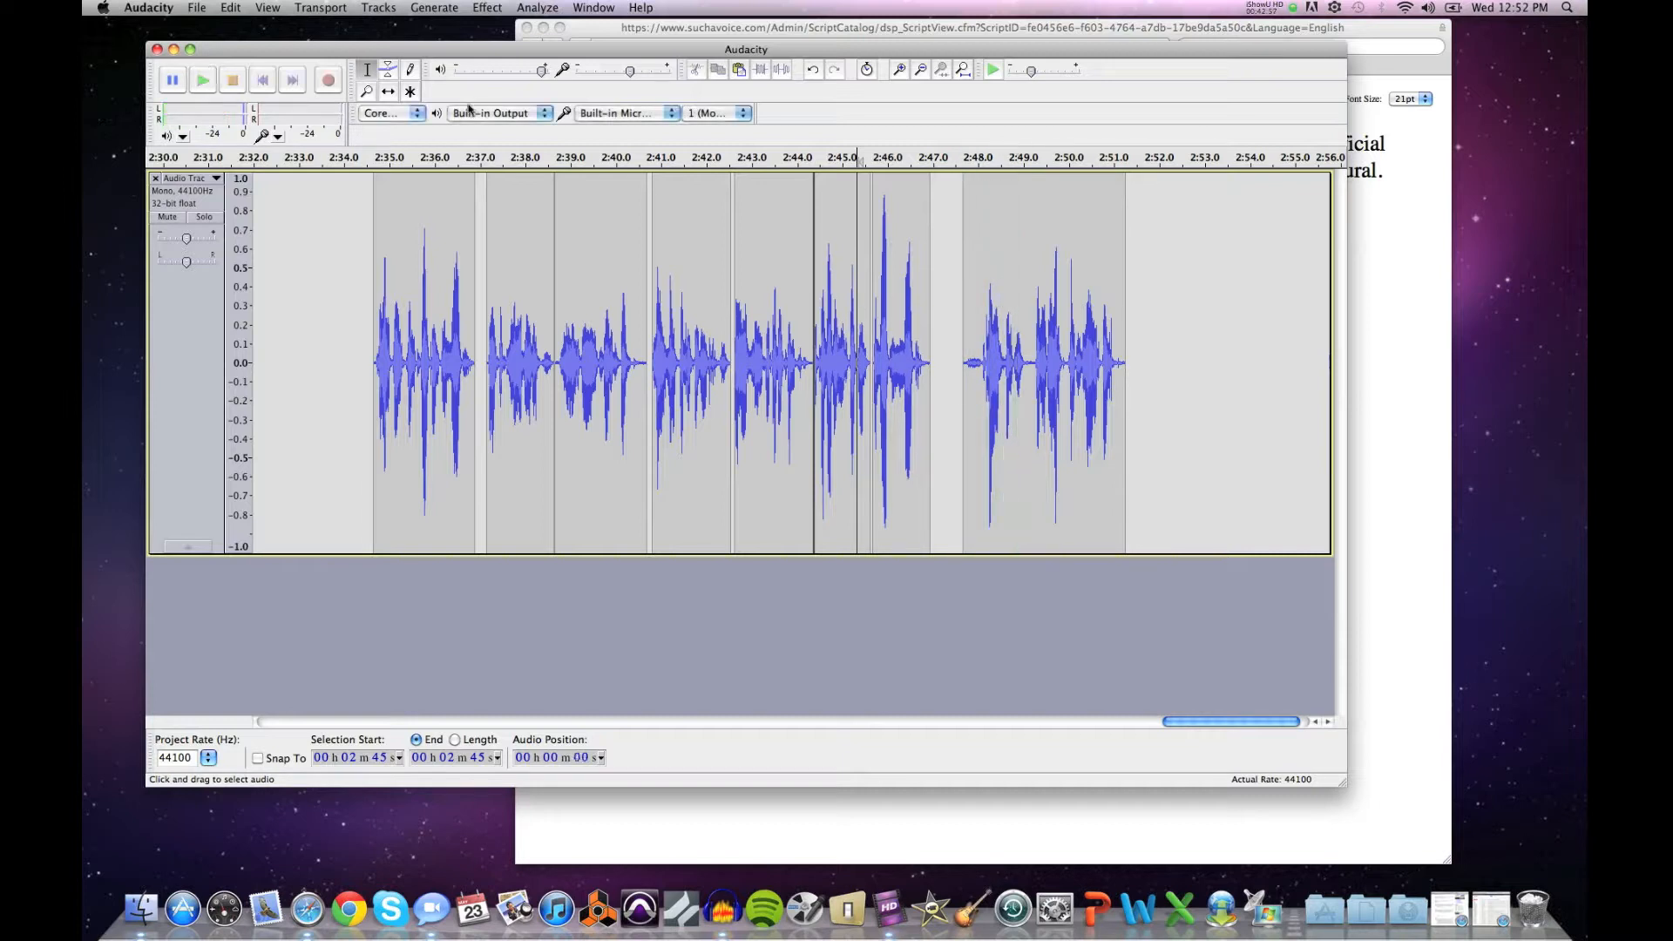
{"action": "left_click", "coordinate": [389, 94]}
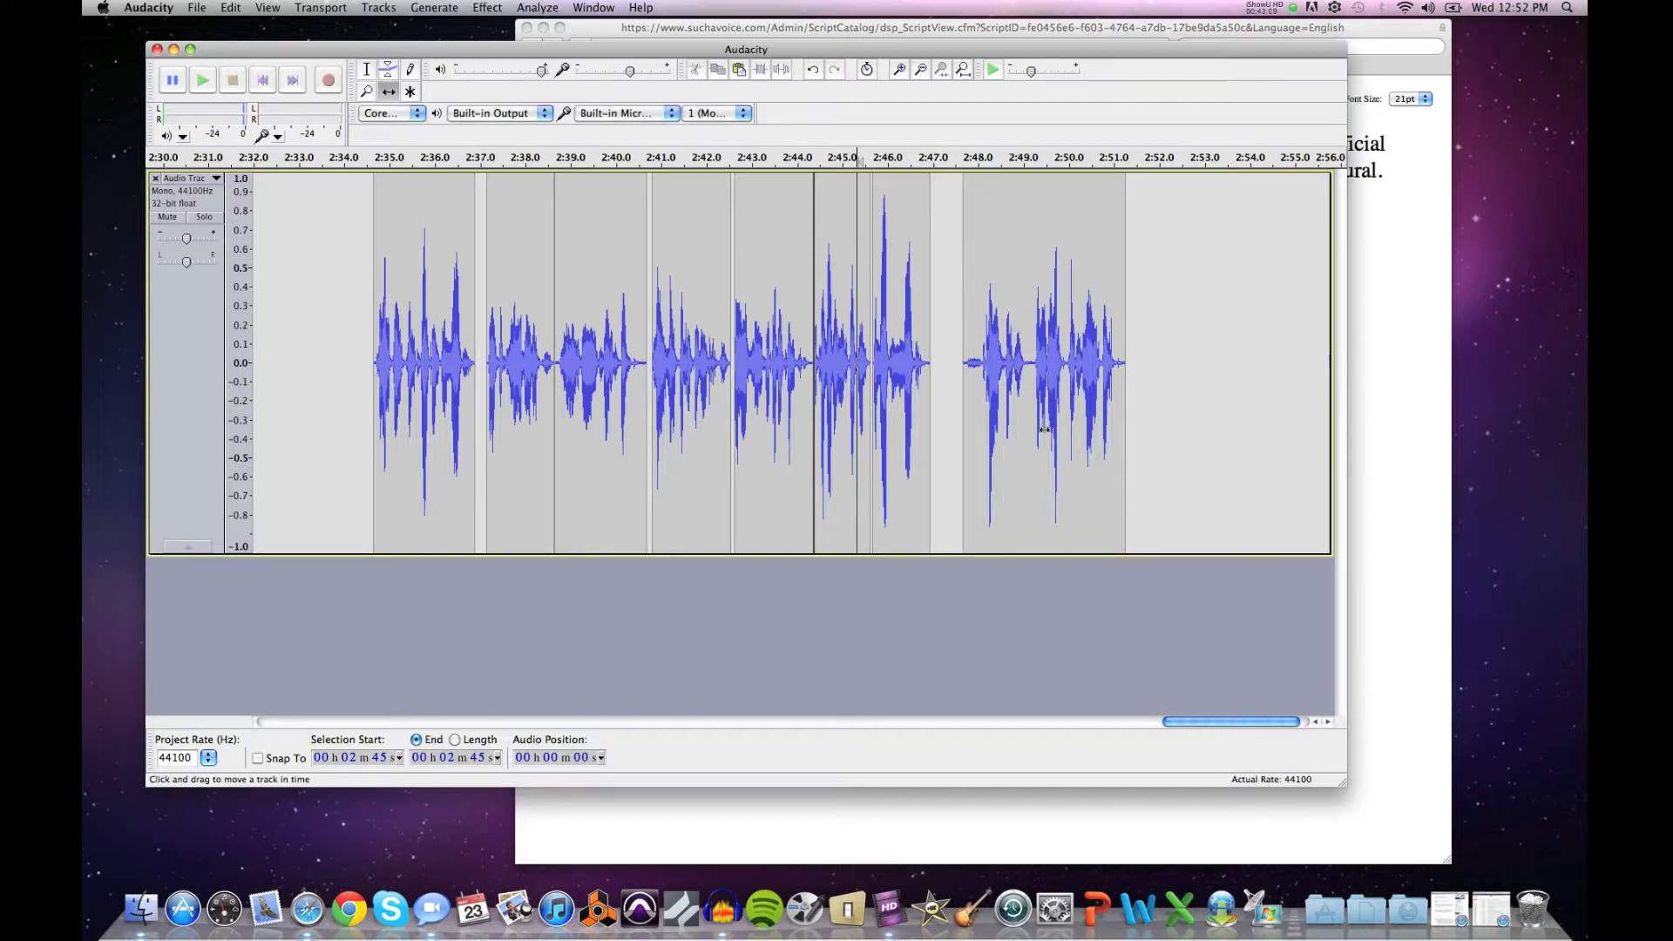
{"action": "left_click_drag", "start_coordinate": [1044, 429], "coordinate": [1019, 431]}
Step: Play the quiet lead-in at the start of the closing clip and examine where it meets the first word
{"action": "left_click", "coordinate": [367, 69]}
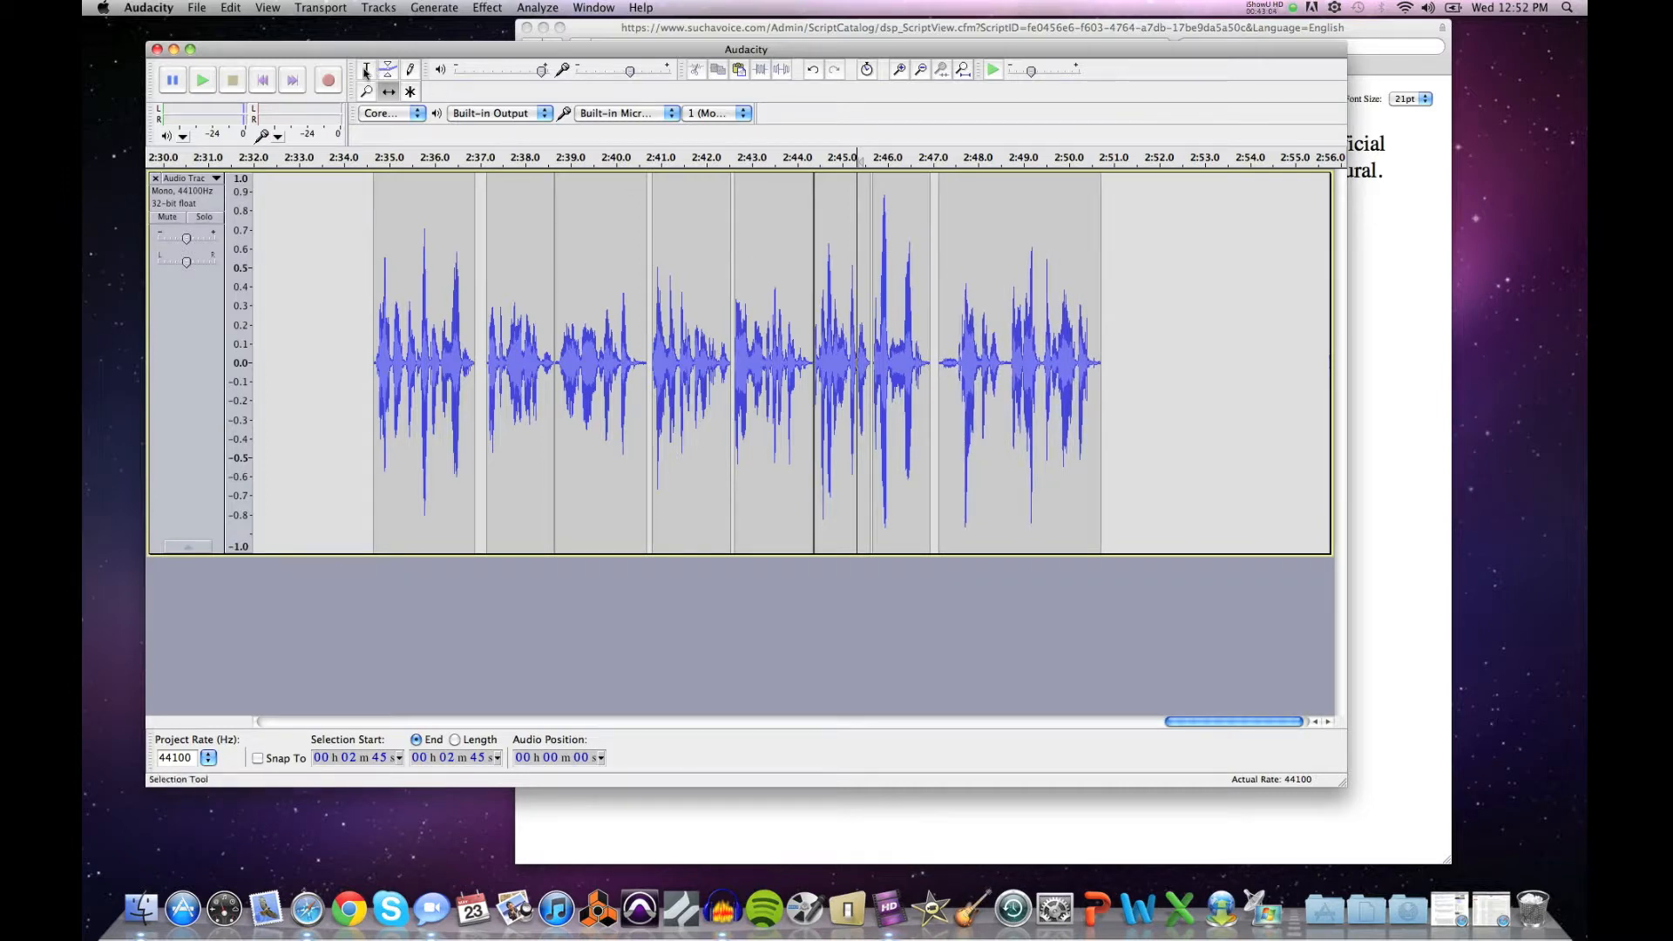
{"action": "left_click_drag", "start_coordinate": [939, 363], "coordinate": [959, 363]}
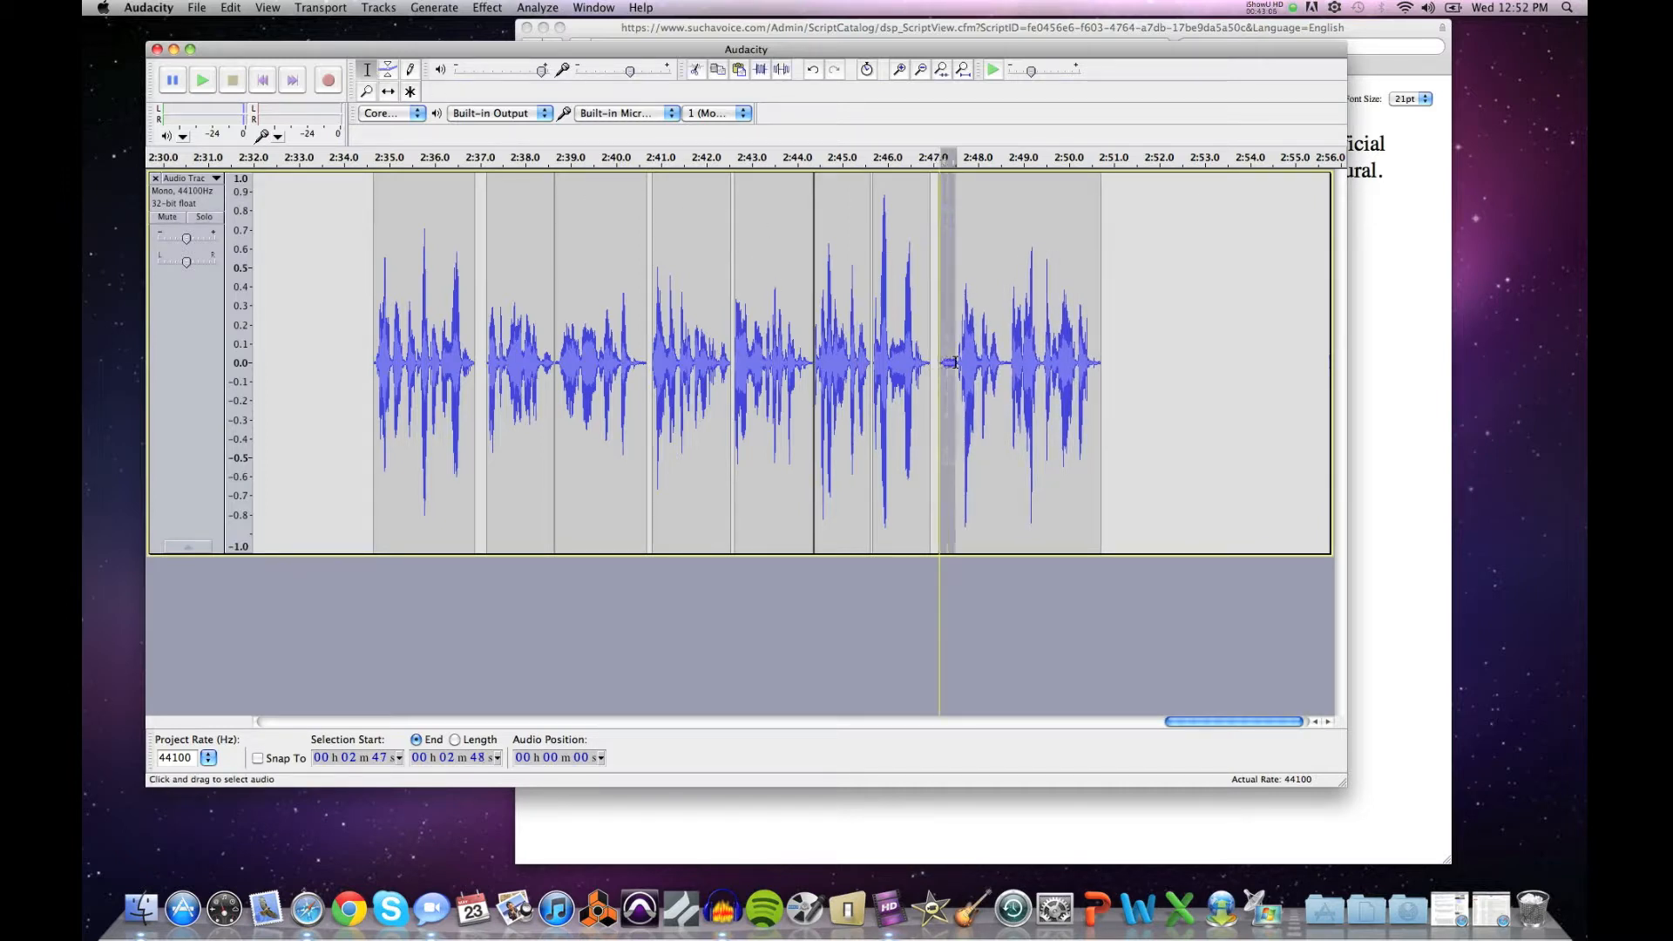
{"action": "key", "text": "space"}
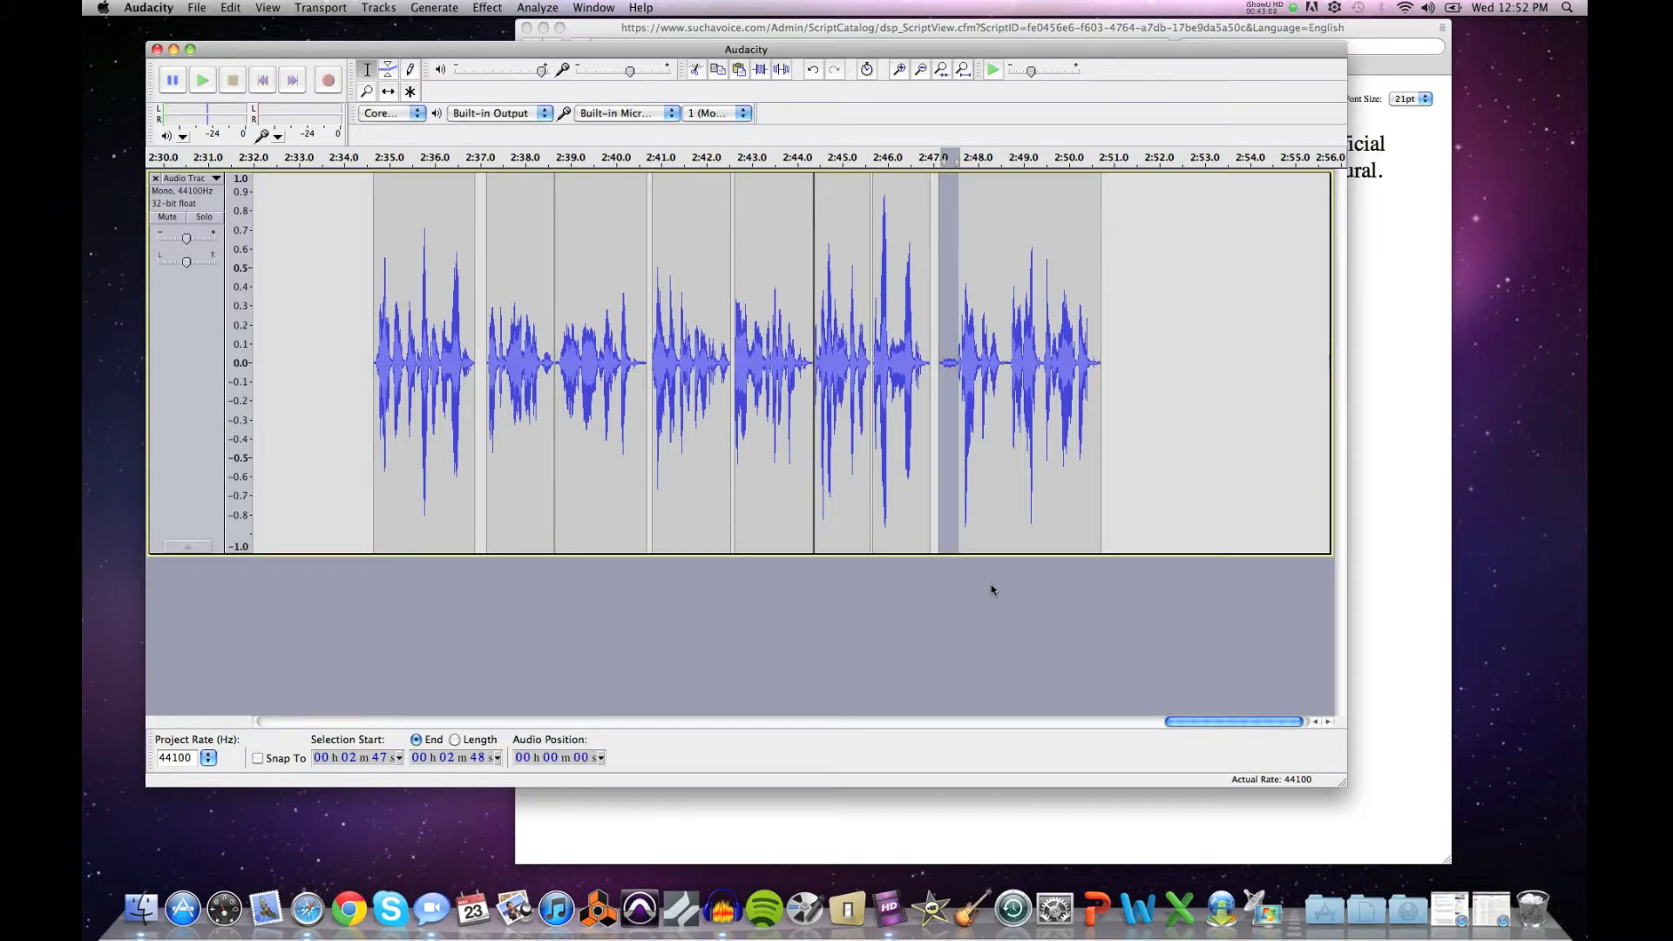
{"action": "left_click", "coordinate": [367, 92]}
{"action": "left_click", "coordinate": [938, 366]}
{"action": "left_click", "coordinate": [939, 366]}
{"action": "left_click", "coordinate": [939, 366]}
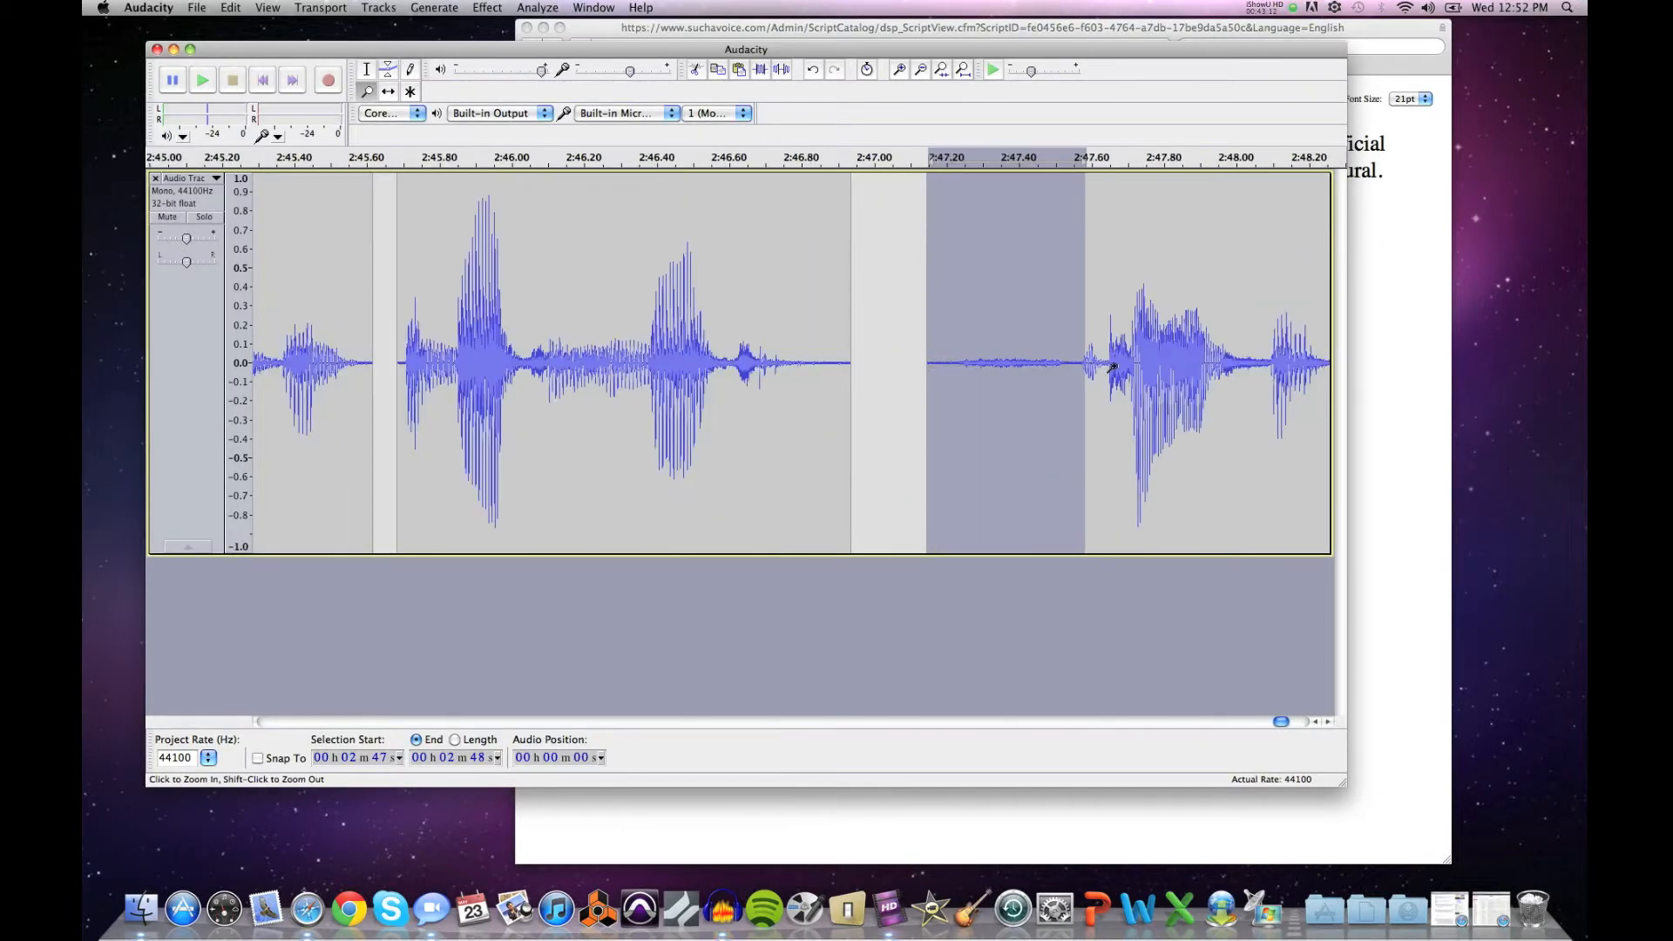
{"action": "left_click", "coordinate": [1113, 366]}
{"action": "left_click", "coordinate": [1114, 366]}
{"action": "left_click", "coordinate": [367, 70]}
{"action": "left_click", "coordinate": [977, 359]}
{"action": "left_click_drag", "start_coordinate": [980, 361], "coordinate": [1053, 371]}
{"action": "left_click", "coordinate": [923, 351]}
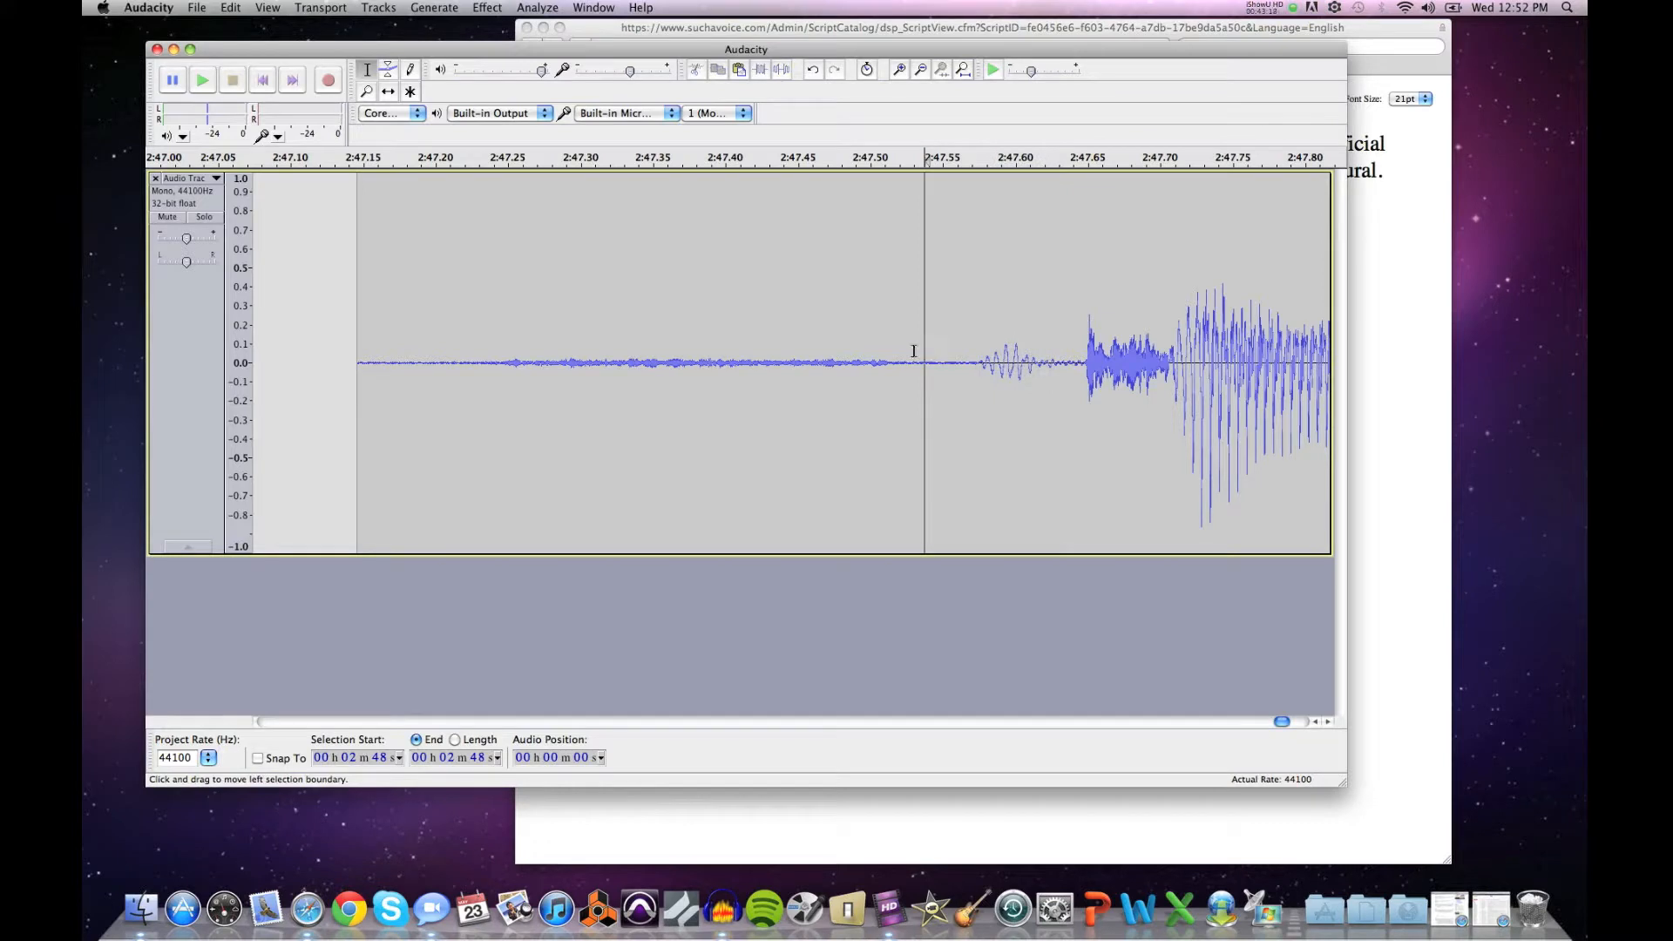
{"action": "left_click", "coordinate": [961, 353]}
{"action": "left_click", "coordinate": [943, 357]}
{"action": "left_click", "coordinate": [940, 357]}
Step: Split the closing clip at both ends of the quiet lead-in stretch from about 2:47.37 to 2:47.53
{"action": "left_click", "coordinate": [366, 91]}
{"action": "left_click", "coordinate": [915, 336]}
{"action": "left_click", "coordinate": [915, 337]}
{"action": "left_click", "coordinate": [915, 336]}
{"action": "left_click", "coordinate": [915, 336]}
{"action": "left_click", "coordinate": [915, 336]}
{"action": "left_click", "coordinate": [367, 69]}
{"action": "mouse_move", "coordinate": [923, 349]}
{"action": "left_mouse_down"}
{"action": "mouse_move", "coordinate": [325, 349]}
{"action": "mouse_move", "coordinate": [82, 310]}
{"action": "left_mouse_up"}
{"action": "left_click_drag", "start_coordinate": [83, 311], "coordinate": [83, 311]}
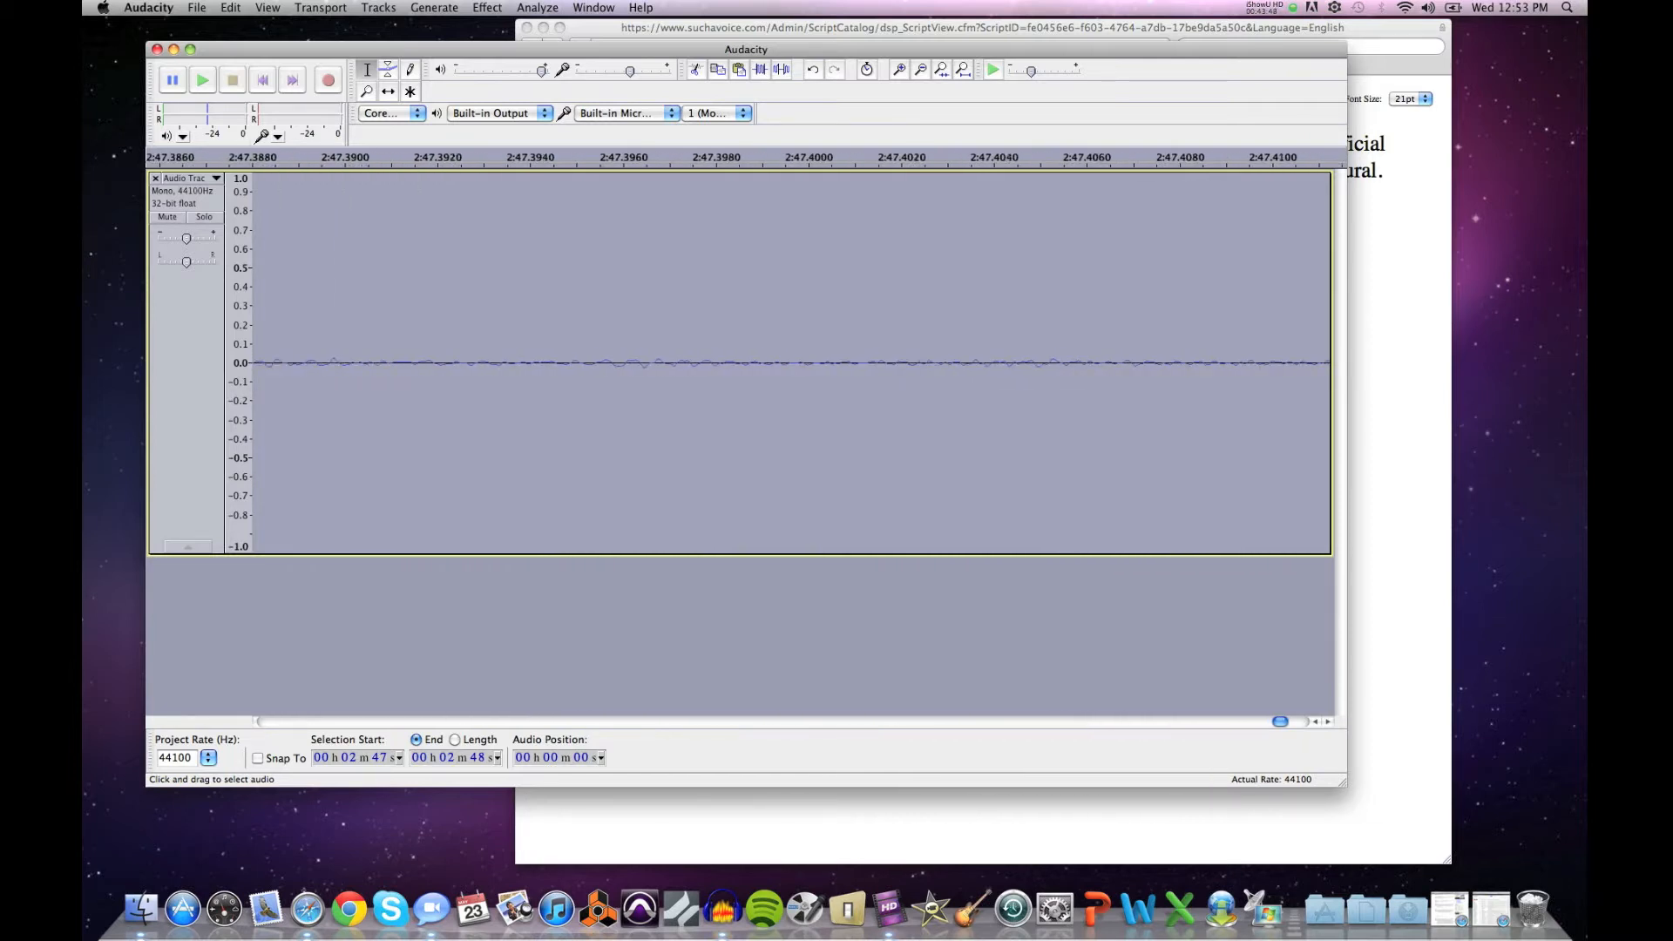
{"action": "scroll", "coordinate": [341, 293], "scroll_direction": "left", "scroll_amount": 1}
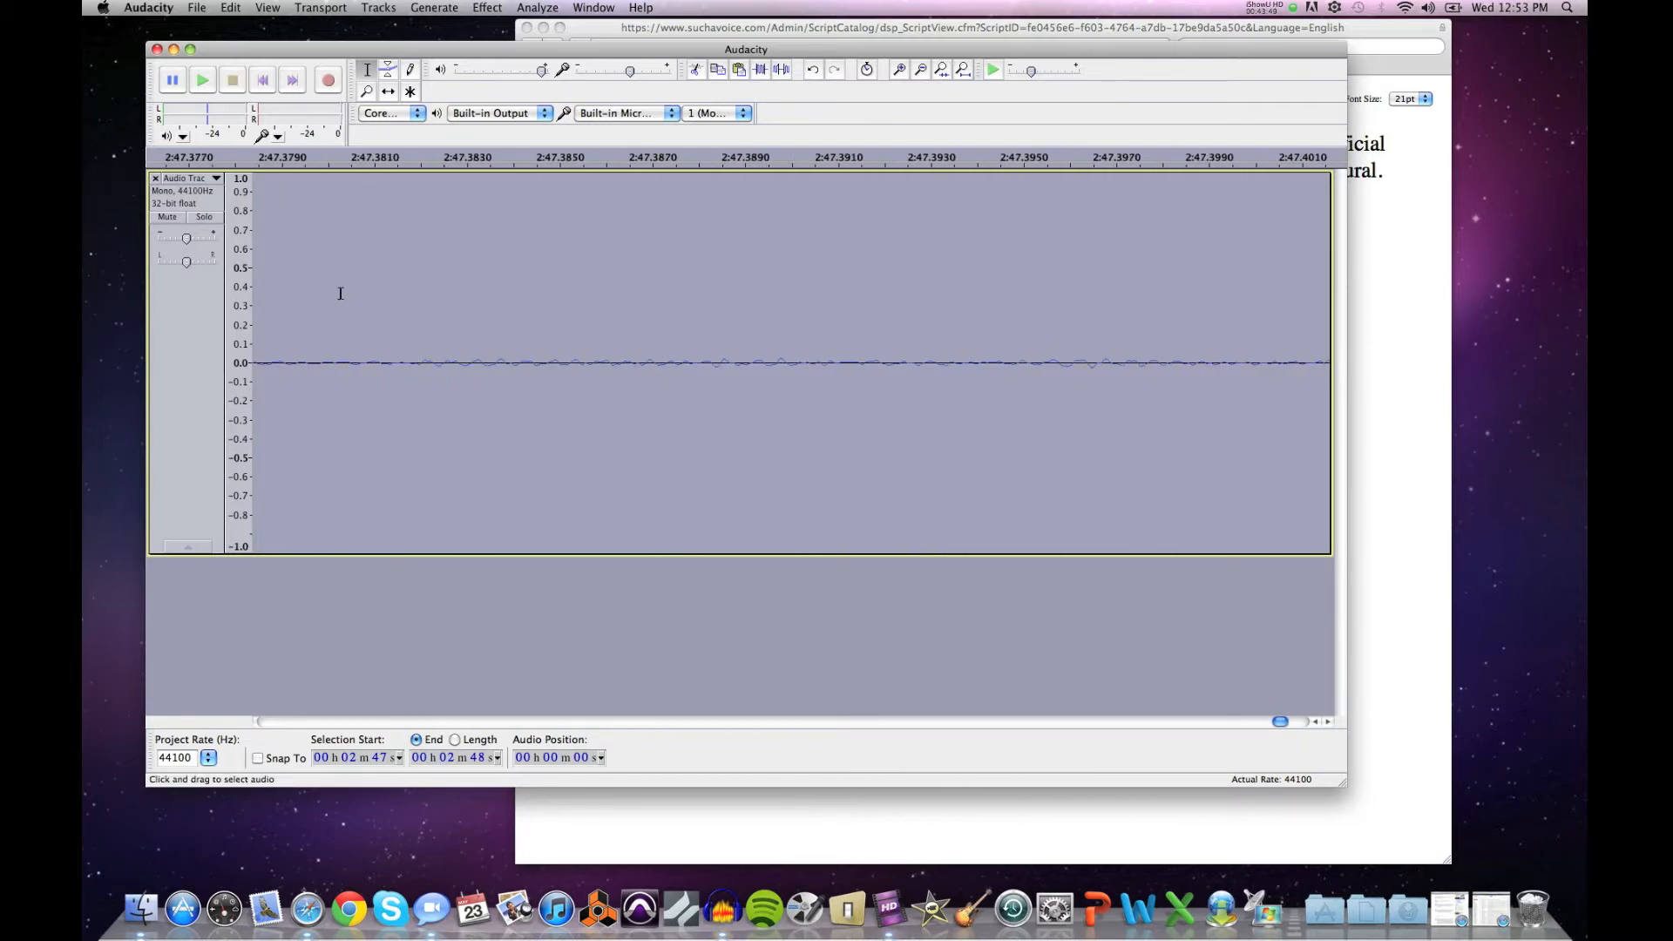
{"action": "left_click", "coordinate": [366, 90]}
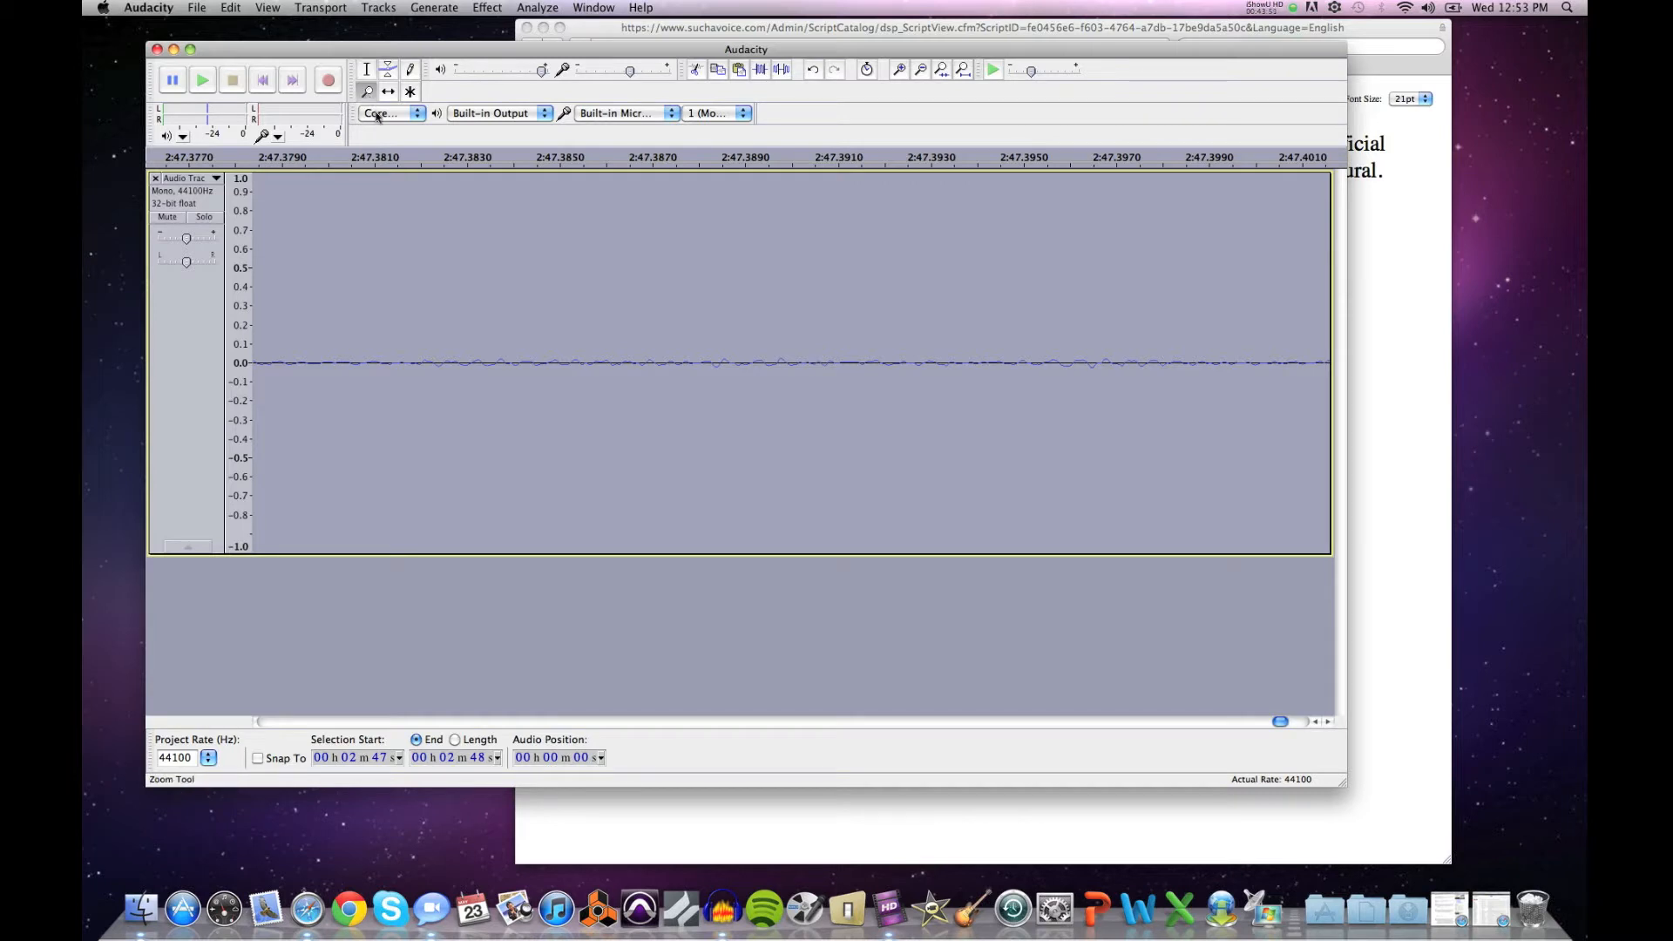
{"action": "left_click", "coordinate": [458, 272], "text": "shift"}
{"action": "left_click", "coordinate": [458, 272], "text": "shift"}
{"action": "left_click", "coordinate": [458, 272], "text": "shift"}
{"action": "left_click", "coordinate": [458, 272], "text": "shift"}
{"action": "left_click", "coordinate": [459, 272], "text": "shift"}
{"action": "left_click", "coordinate": [458, 272], "text": "shift"}
{"action": "left_click", "coordinate": [458, 272], "text": "shift"}
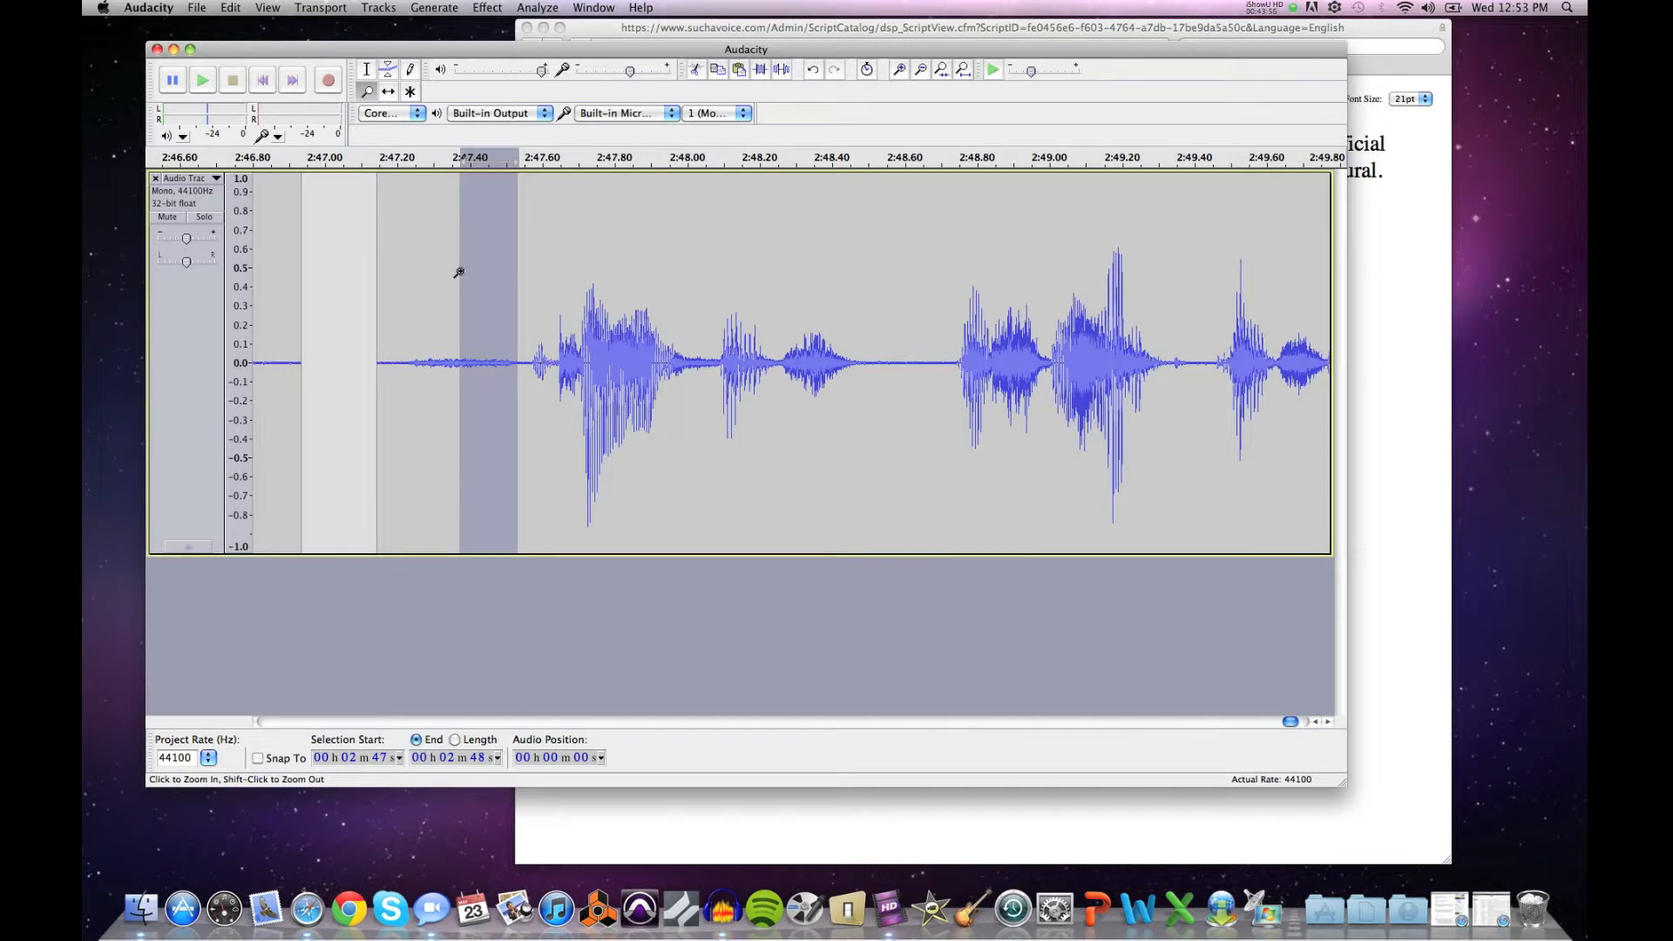
{"action": "left_click", "coordinate": [231, 7]}
{"action": "mouse_move", "coordinate": [248, 83]}
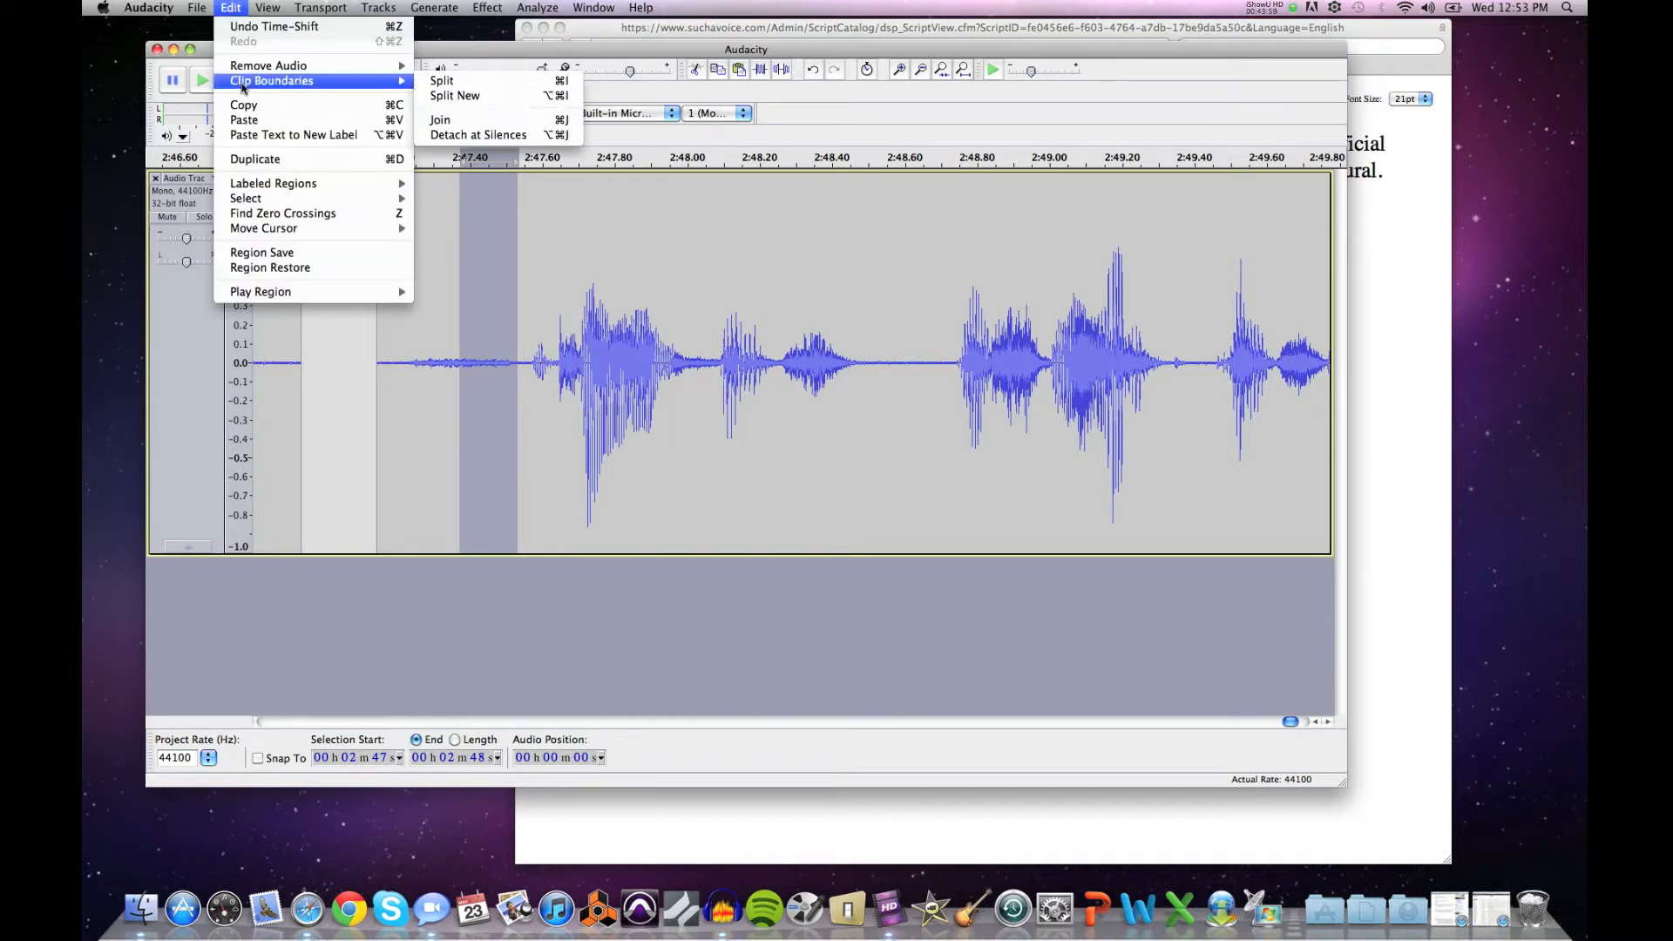
{"action": "left_click", "coordinate": [440, 82]}
Step: Shift the spoken part of the closing clip about 0.1 s later and delete the separated lead-in, from about 2:47.07 to 2:47.58
{"action": "left_click", "coordinate": [389, 91]}
{"action": "left_click_drag", "start_coordinate": [569, 381], "coordinate": [612, 380]}
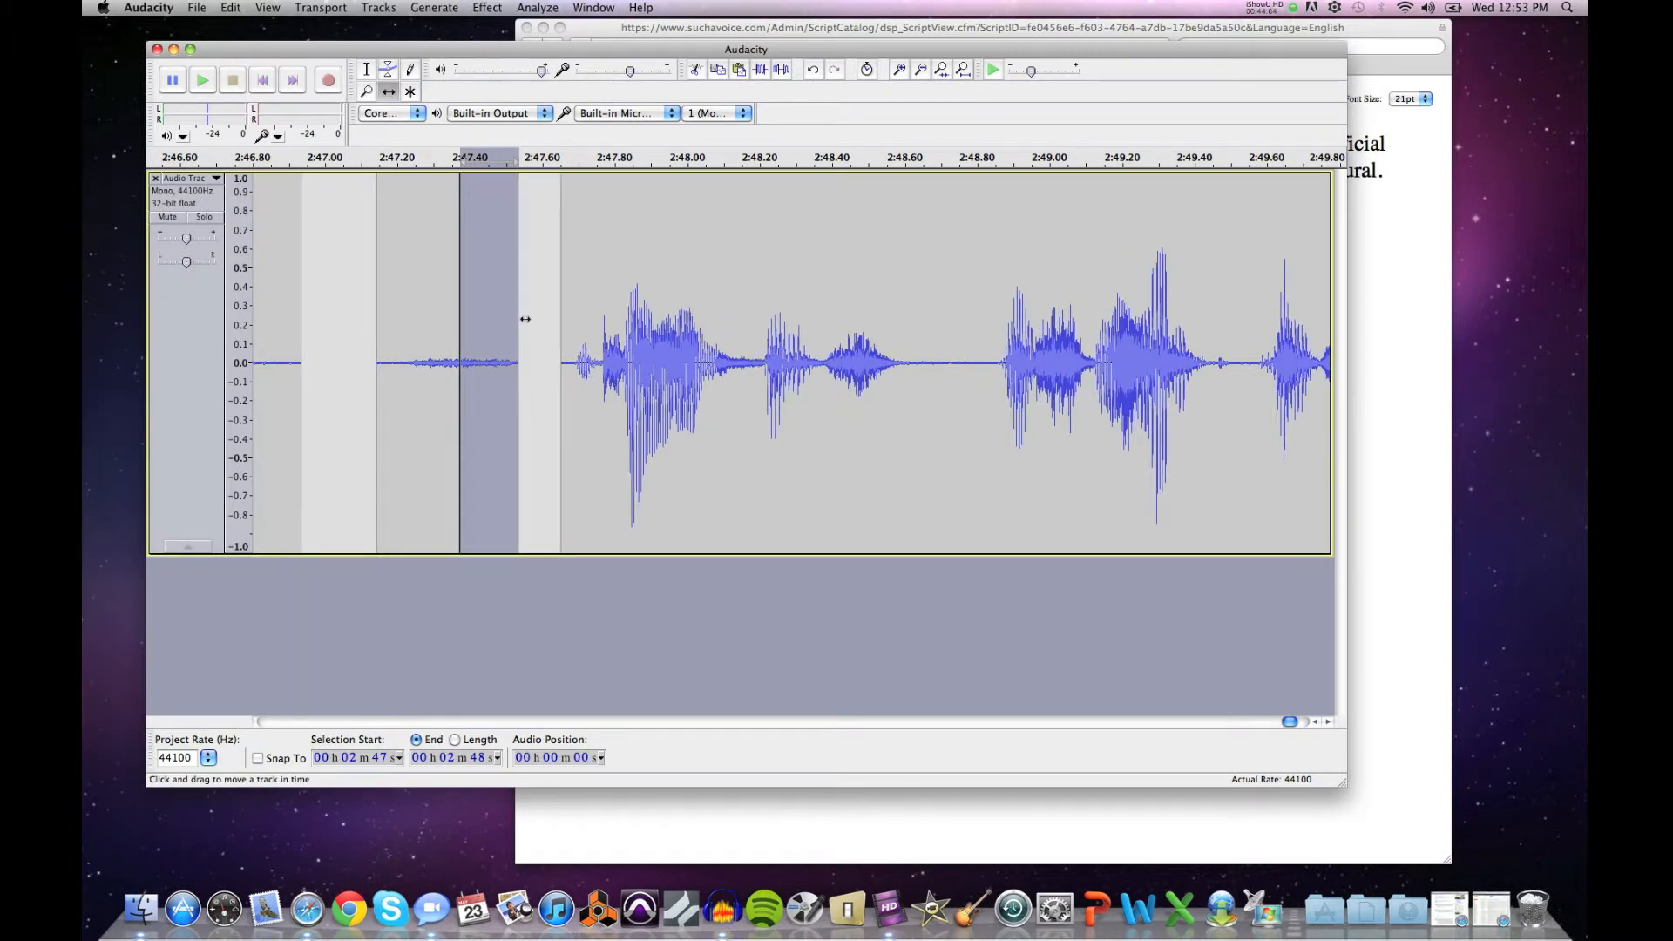
{"action": "key", "text": "F1"}
{"action": "left_click_drag", "start_coordinate": [535, 237], "coordinate": [349, 252]}
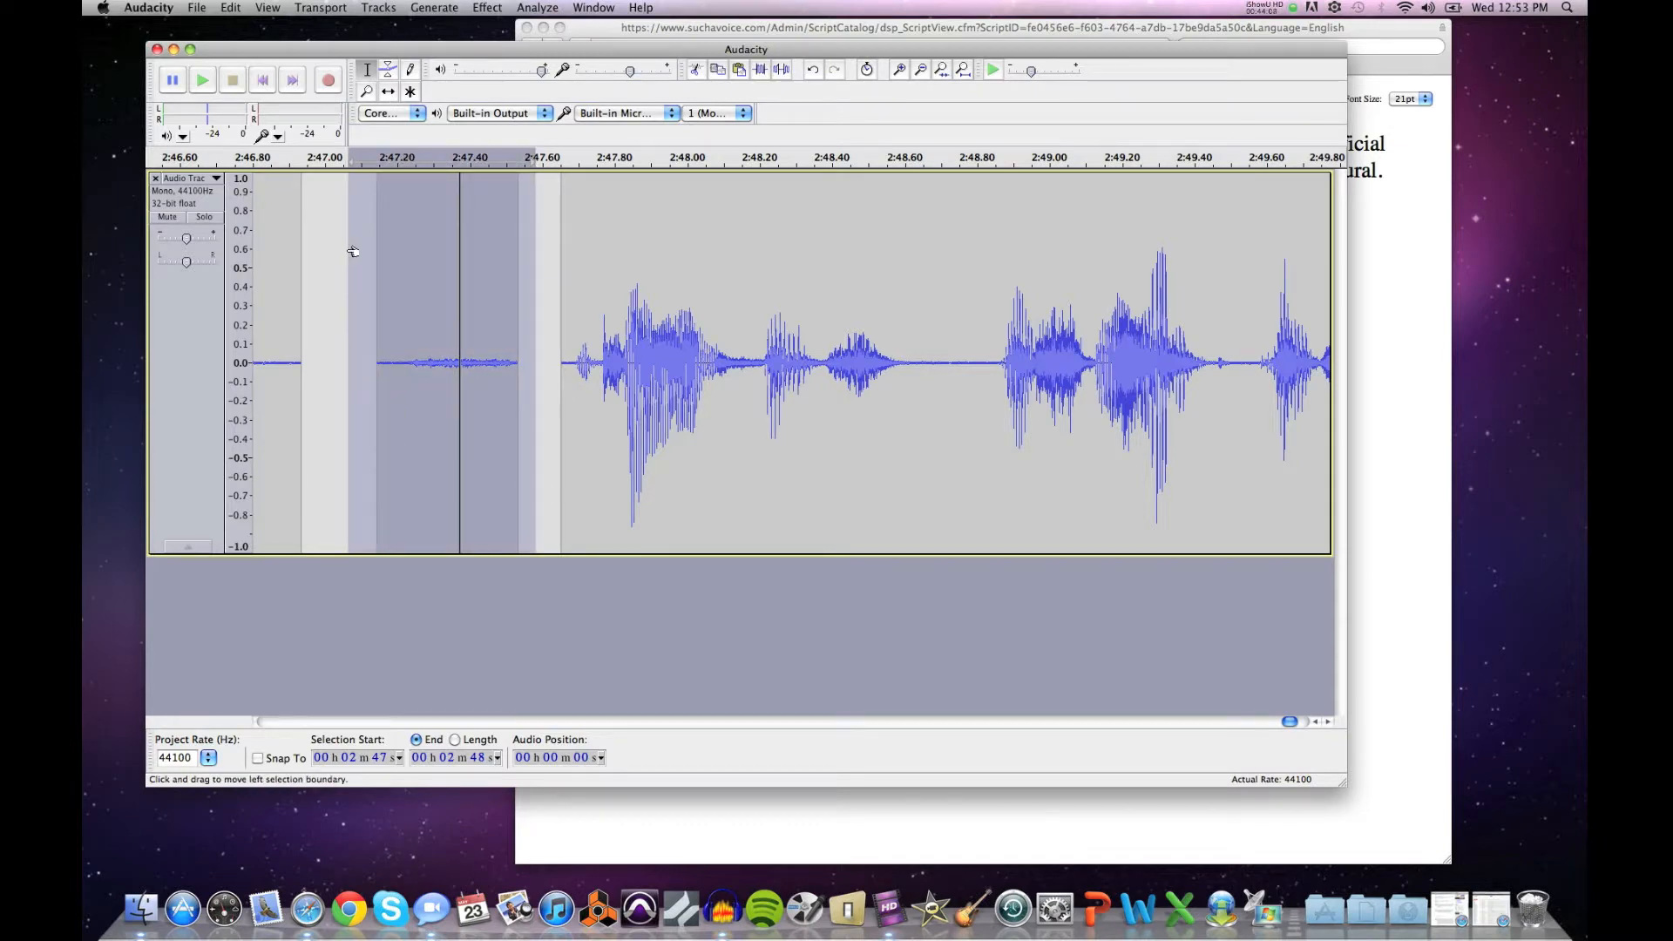
{"action": "key", "text": "Delete"}
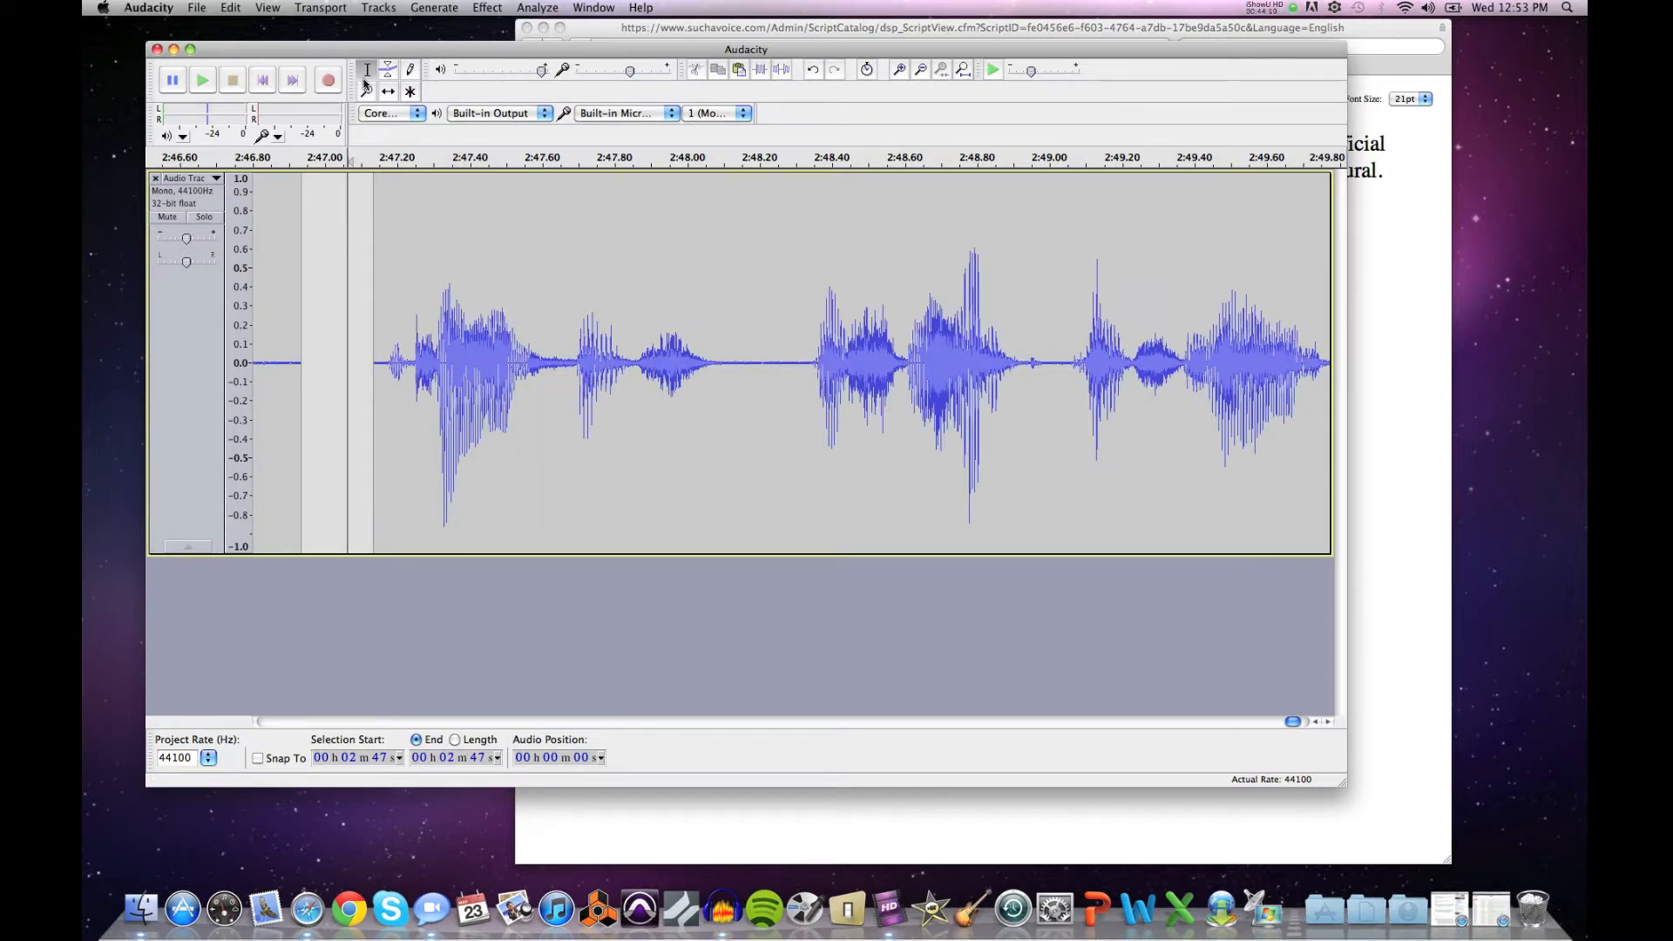
Step: Shift the closing clip earlier until it butts against the end of the preceding clip at about 2:46.94
{"action": "key", "text": "F5"}
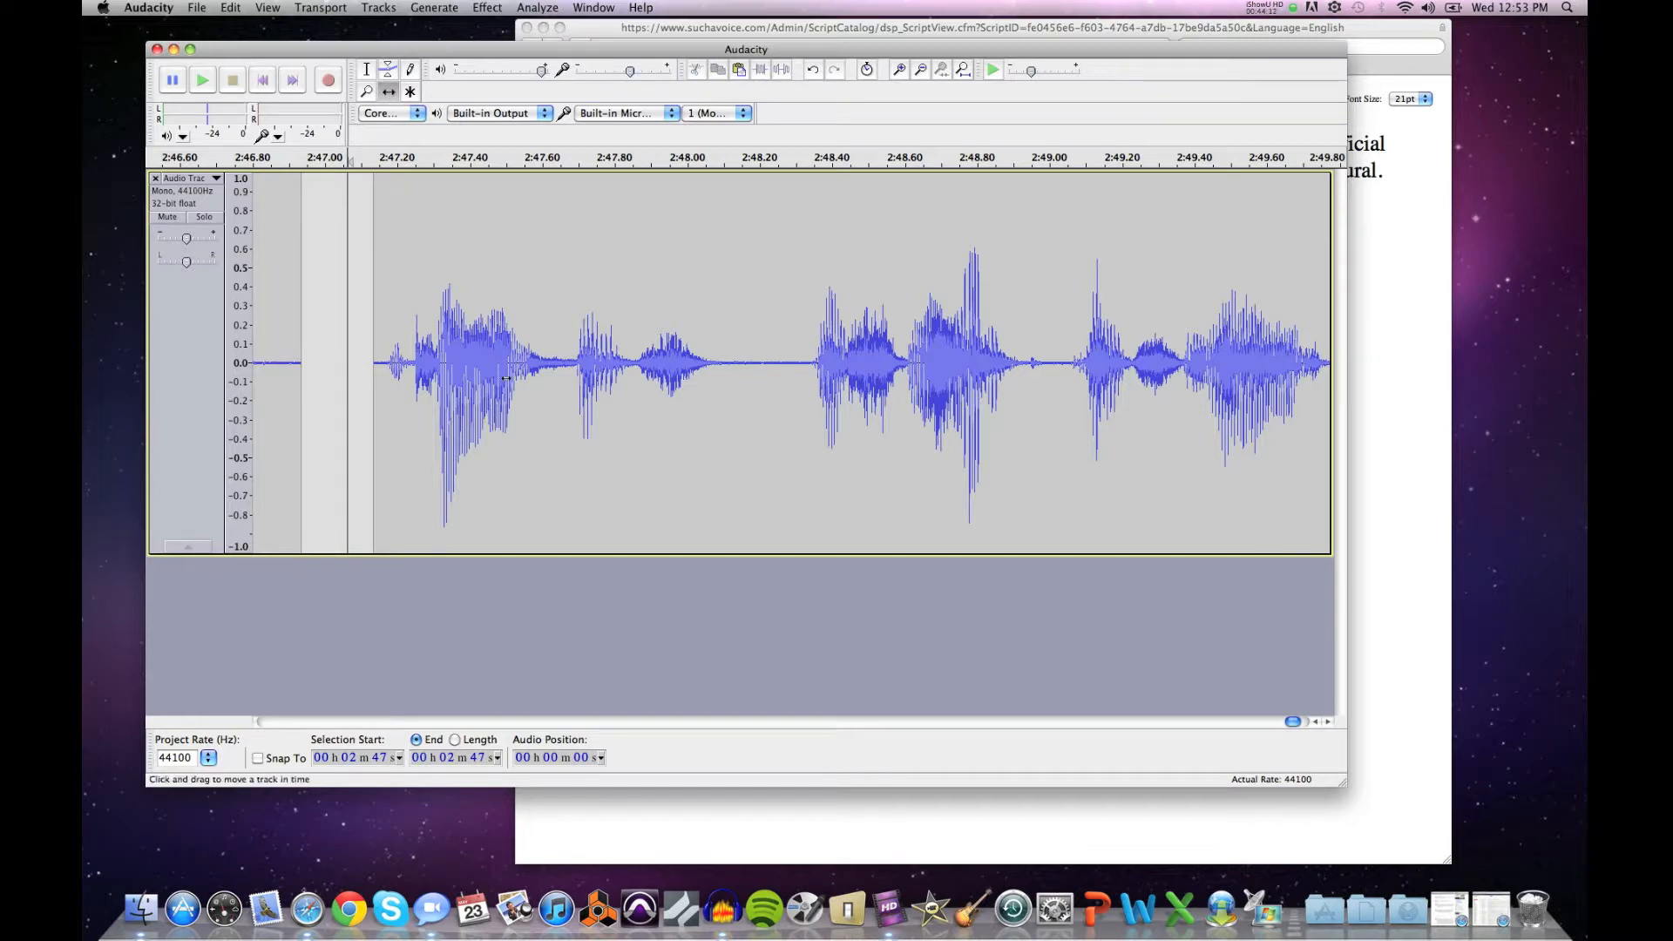
{"action": "left_click_drag", "start_coordinate": [590, 456], "coordinate": [560, 456]}
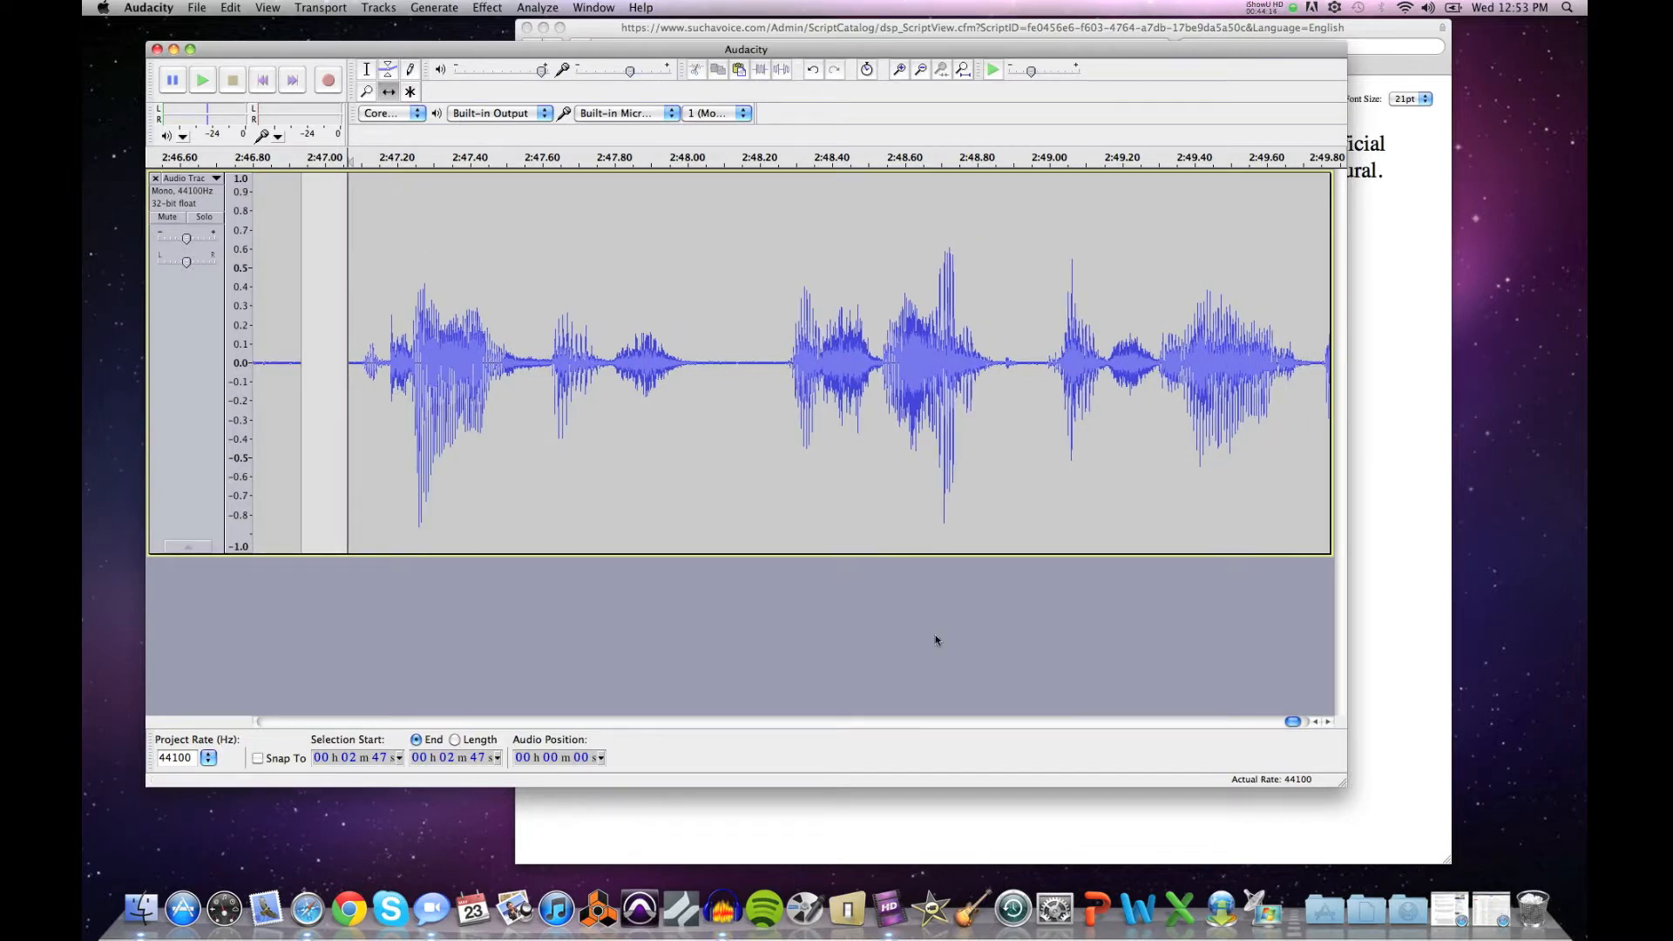
{"action": "left_click", "coordinate": [1315, 722]}
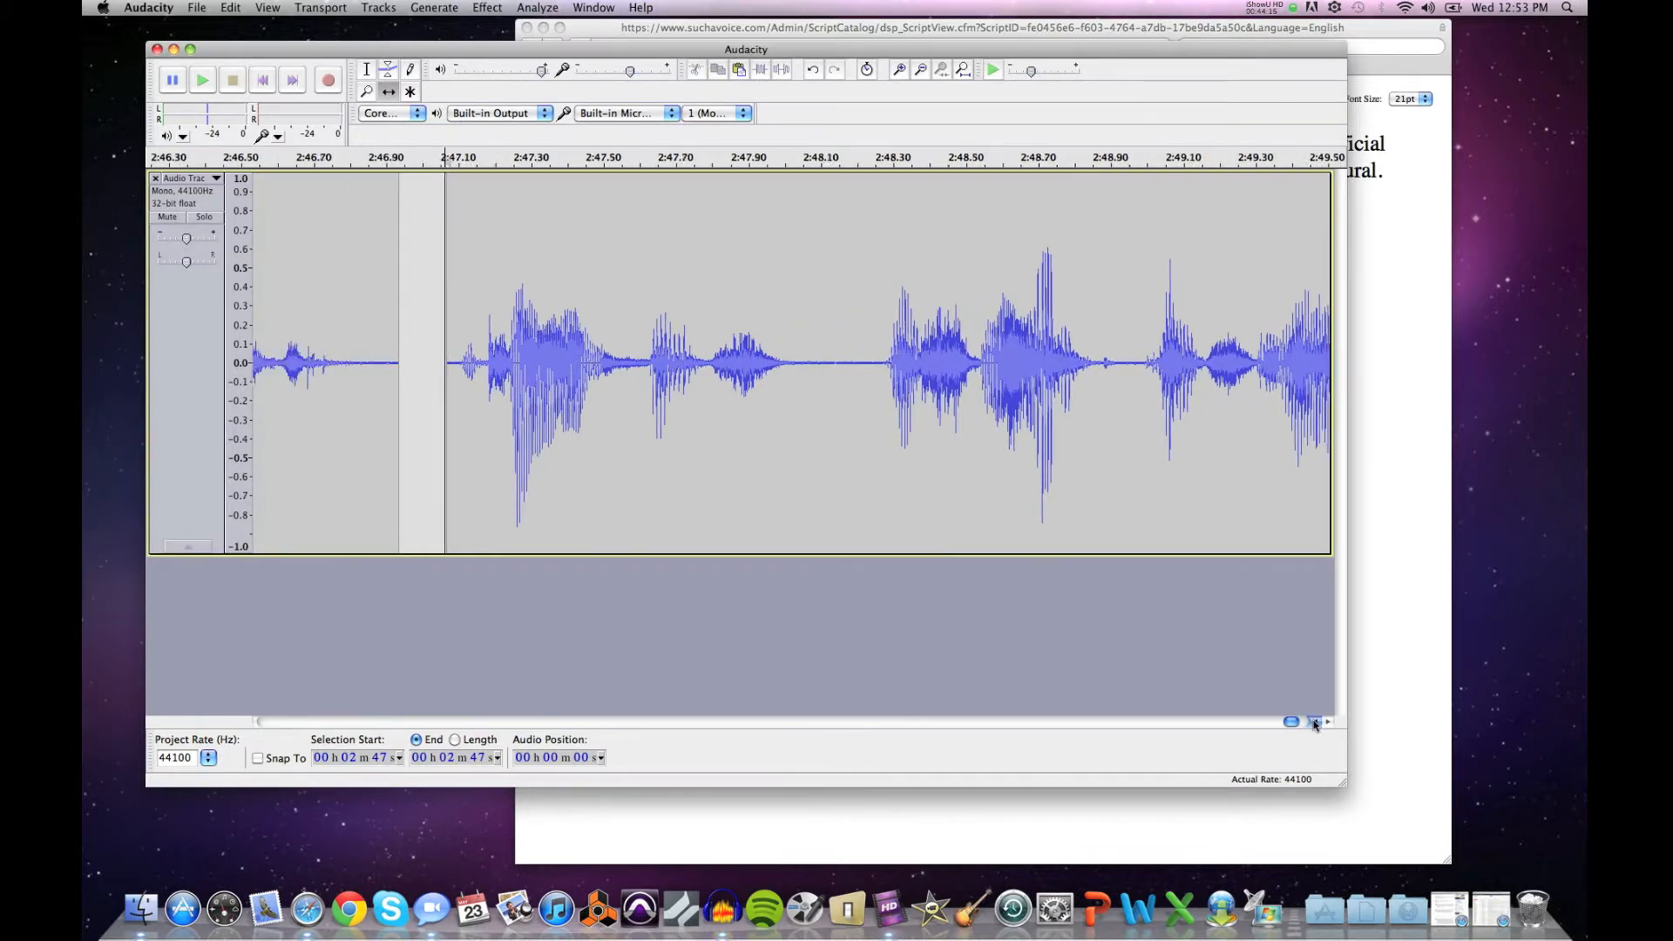
{"action": "left_click", "coordinate": [1315, 722]}
{"action": "left_click_drag", "start_coordinate": [1028, 512], "coordinate": [965, 508]}
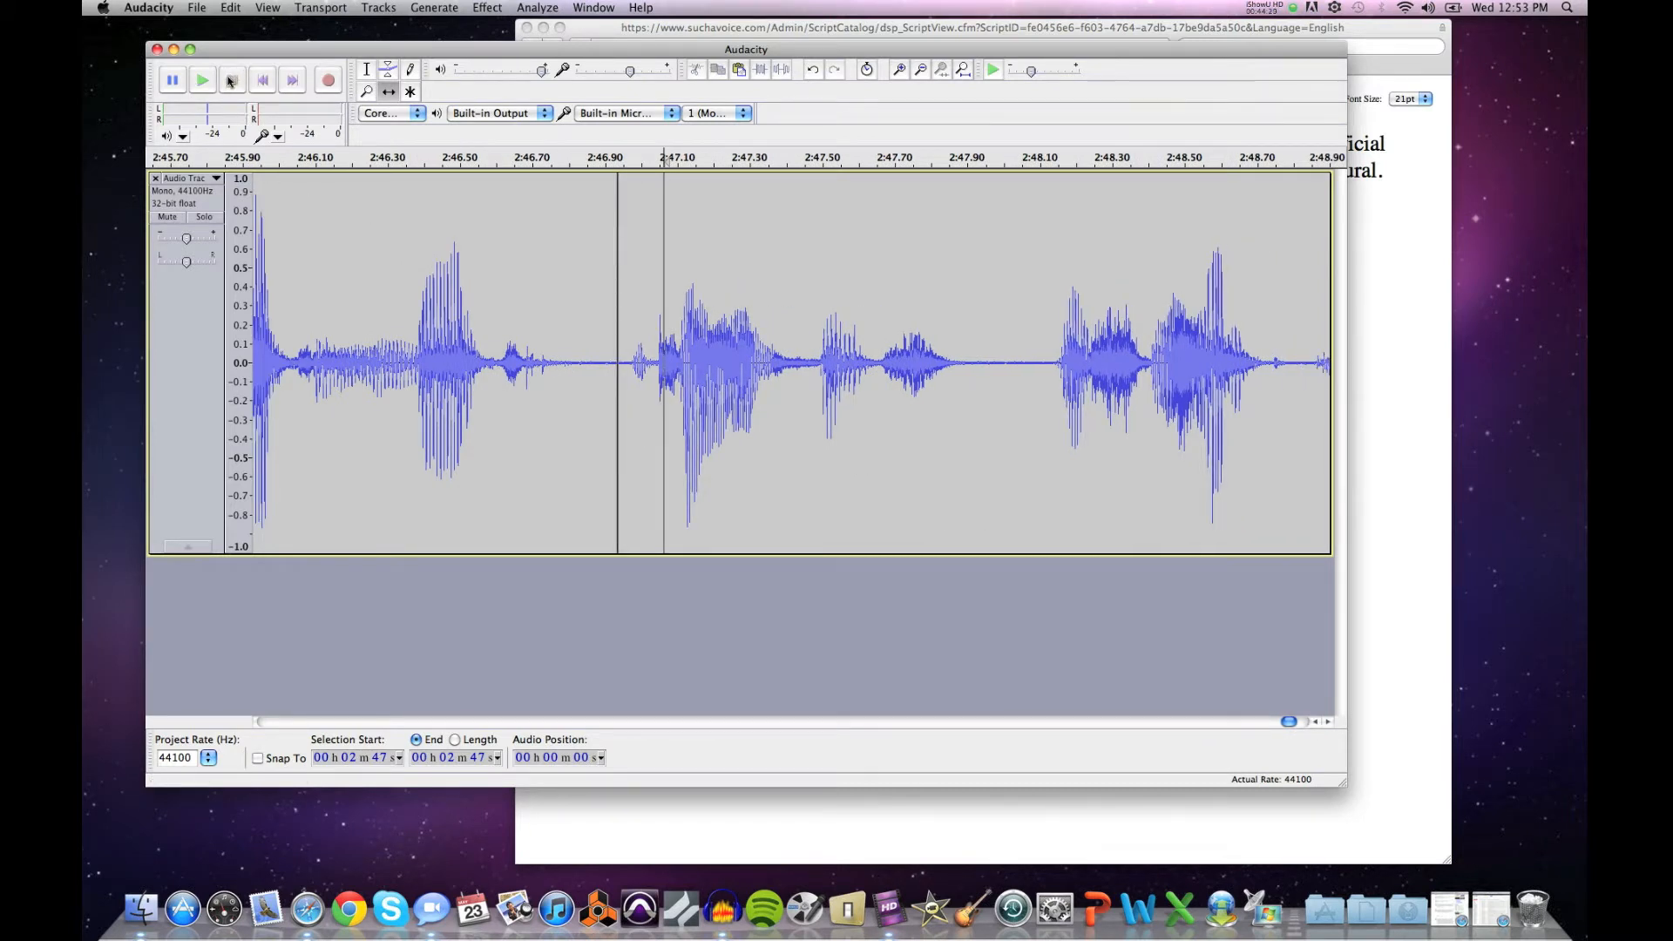
Step: Play back the join between the preceding clip and the closing clip, starting from about 2:46
{"action": "left_click", "coordinate": [367, 69]}
{"action": "left_click", "coordinate": [290, 274]}
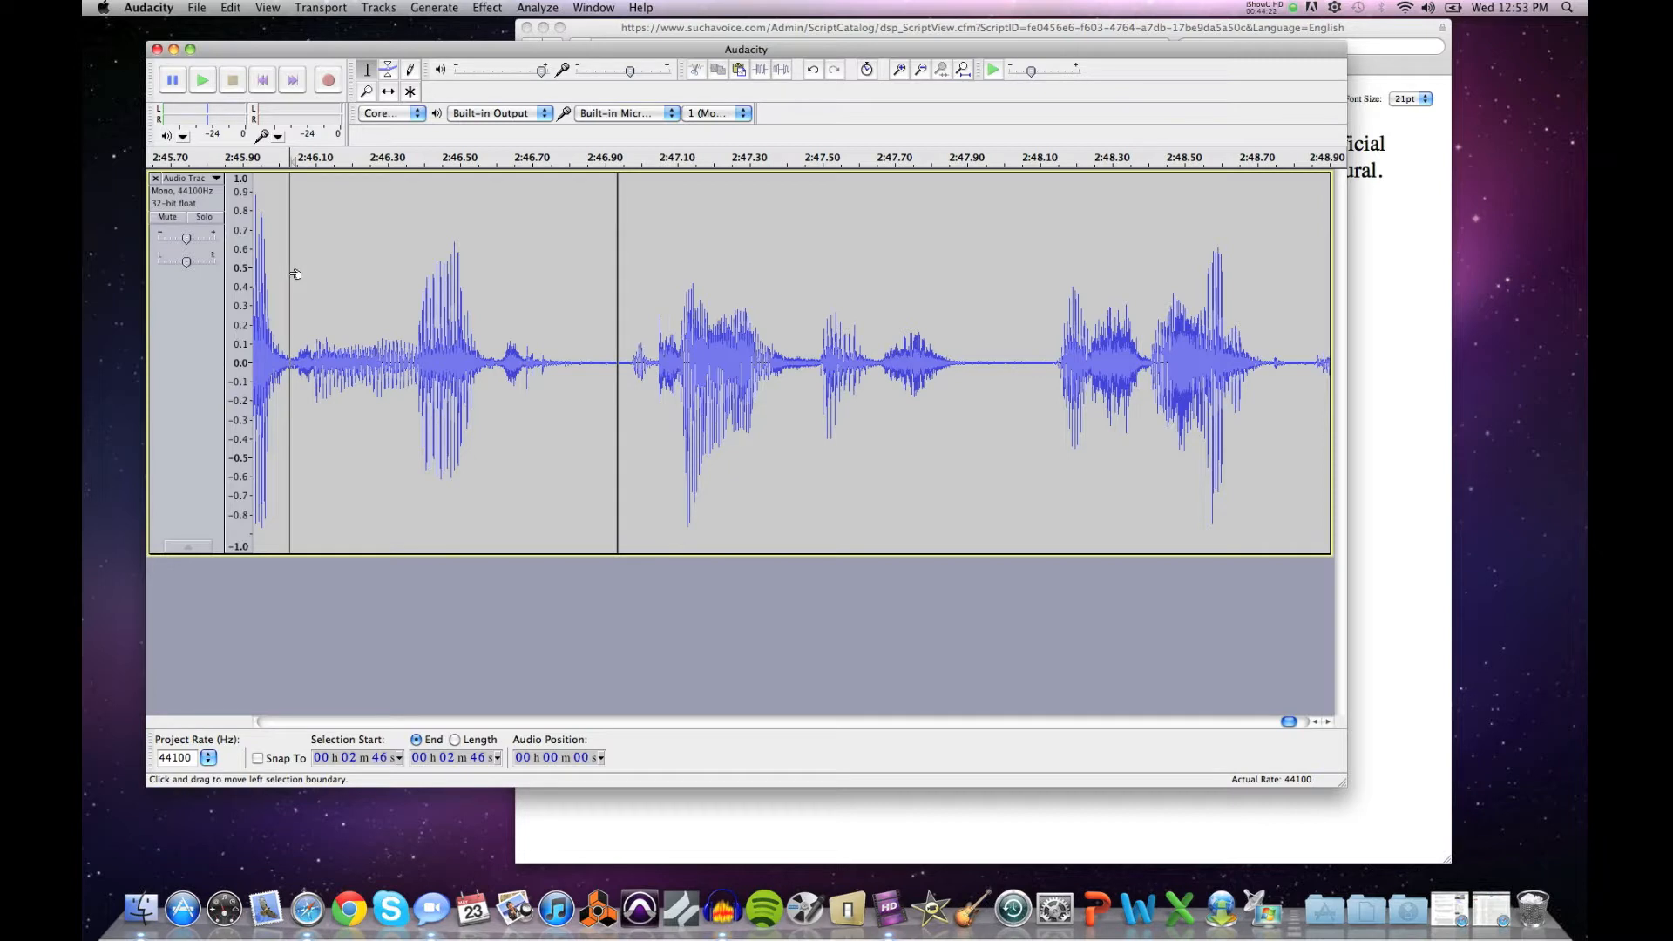
{"action": "key", "text": "space"}
{"action": "key", "text": "space"}
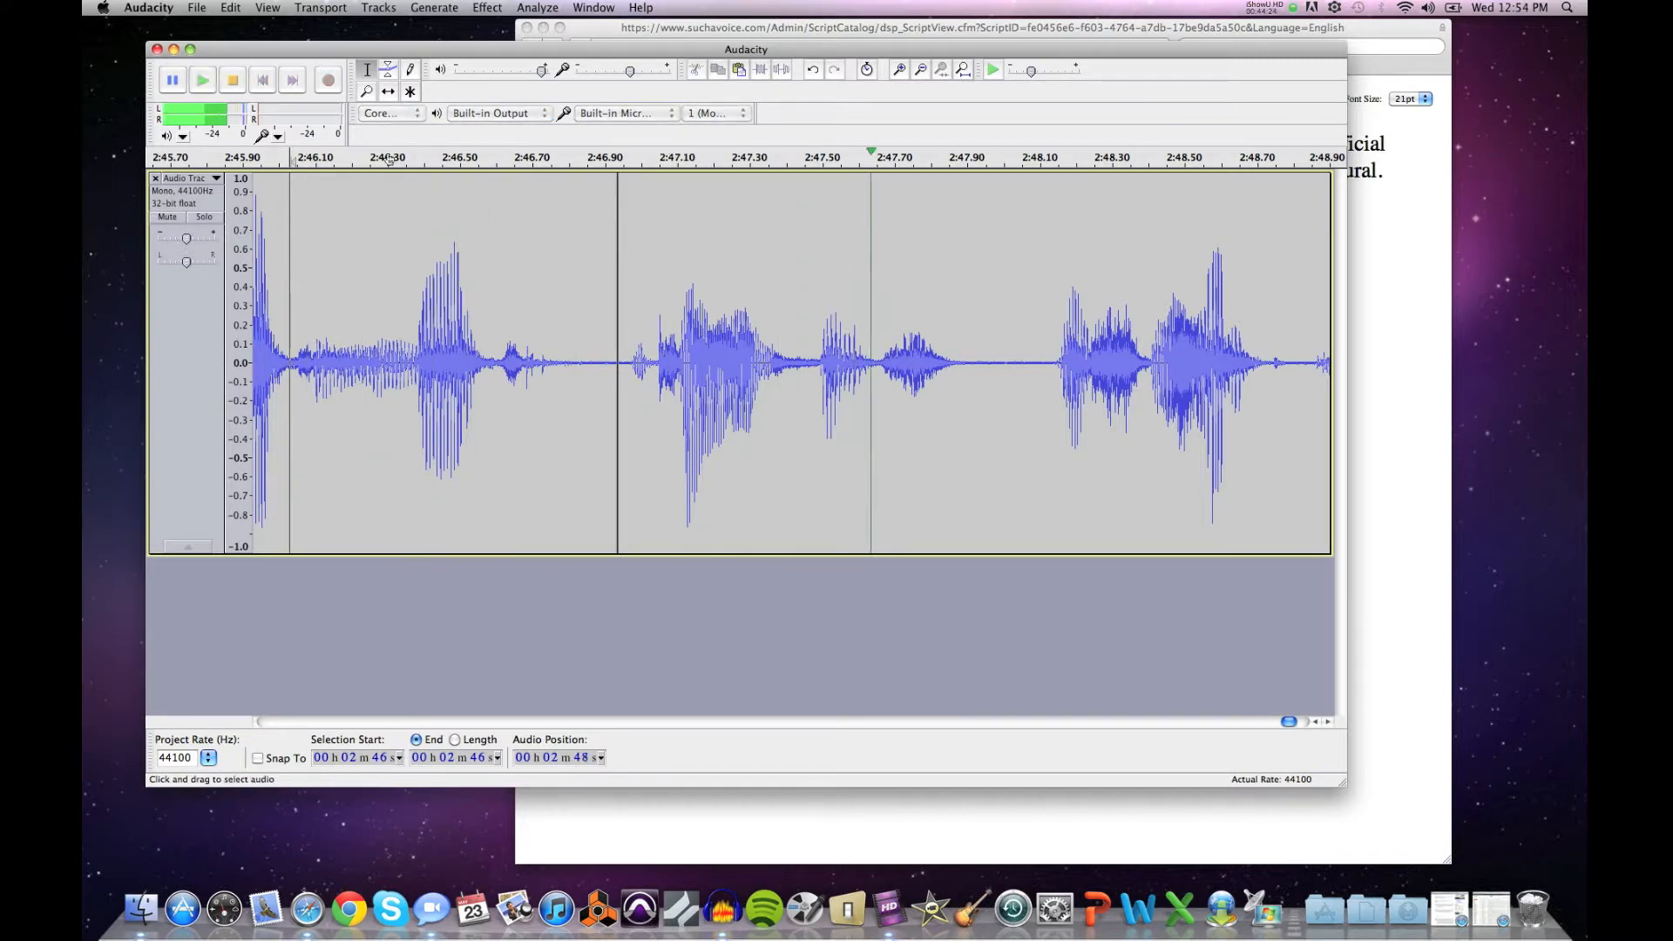
Step: Shift the closing clip about 0.2 s later and play back the transition from about 2:45.5
{"action": "left_click", "coordinate": [387, 91]}
{"action": "left_click_drag", "start_coordinate": [718, 404], "coordinate": [791, 404]}
{"action": "left_click", "coordinate": [367, 91]}
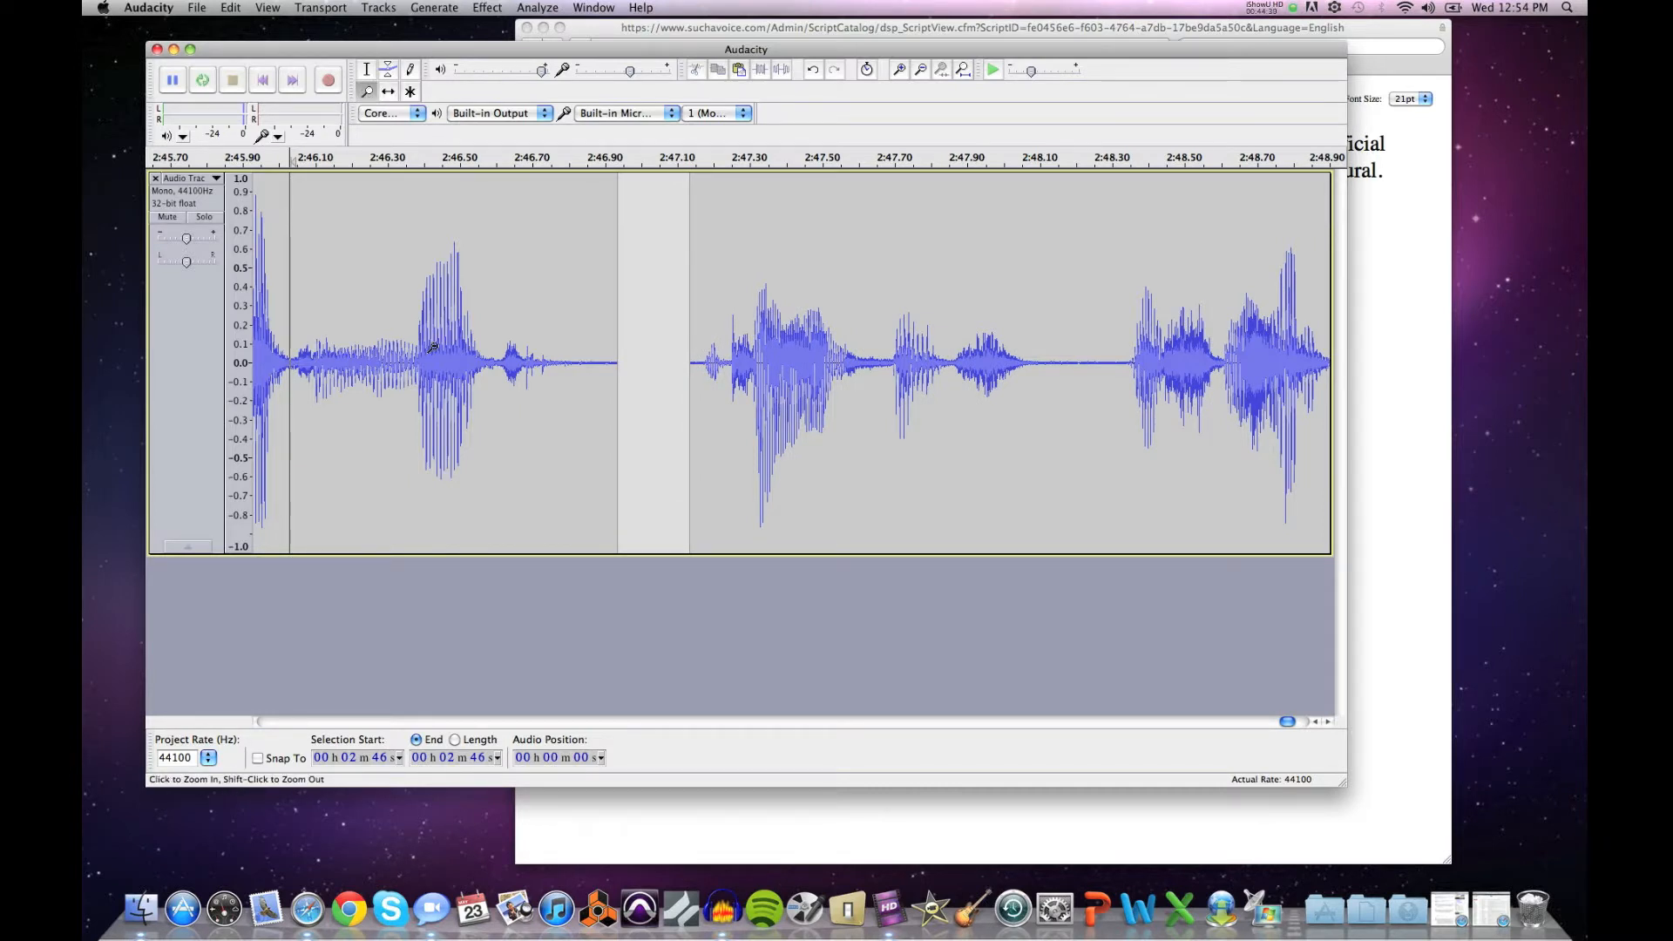
{"action": "left_click", "coordinate": [433, 346], "text": "shift"}
{"action": "left_click", "coordinate": [367, 69]}
{"action": "left_click", "coordinate": [352, 218]}
{"action": "key", "text": "space"}
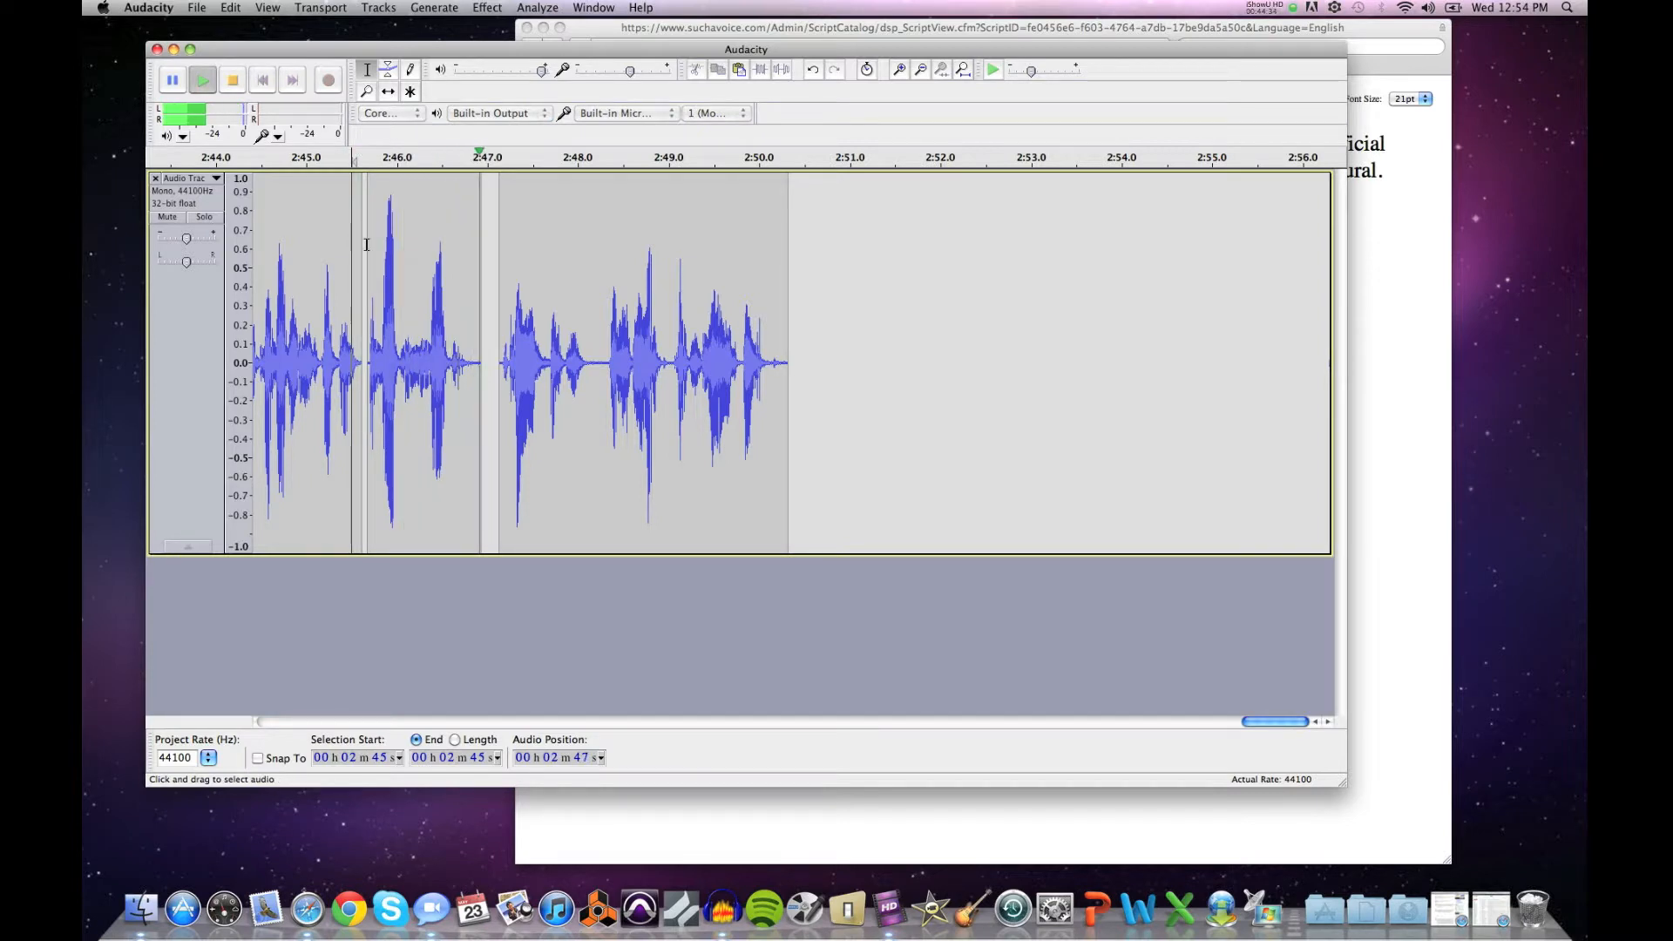
{"action": "key", "text": "space"}
Step: Shift the closing clip about 0.1 s earlier and play back the transition from about 2:46
{"action": "left_click", "coordinate": [389, 94]}
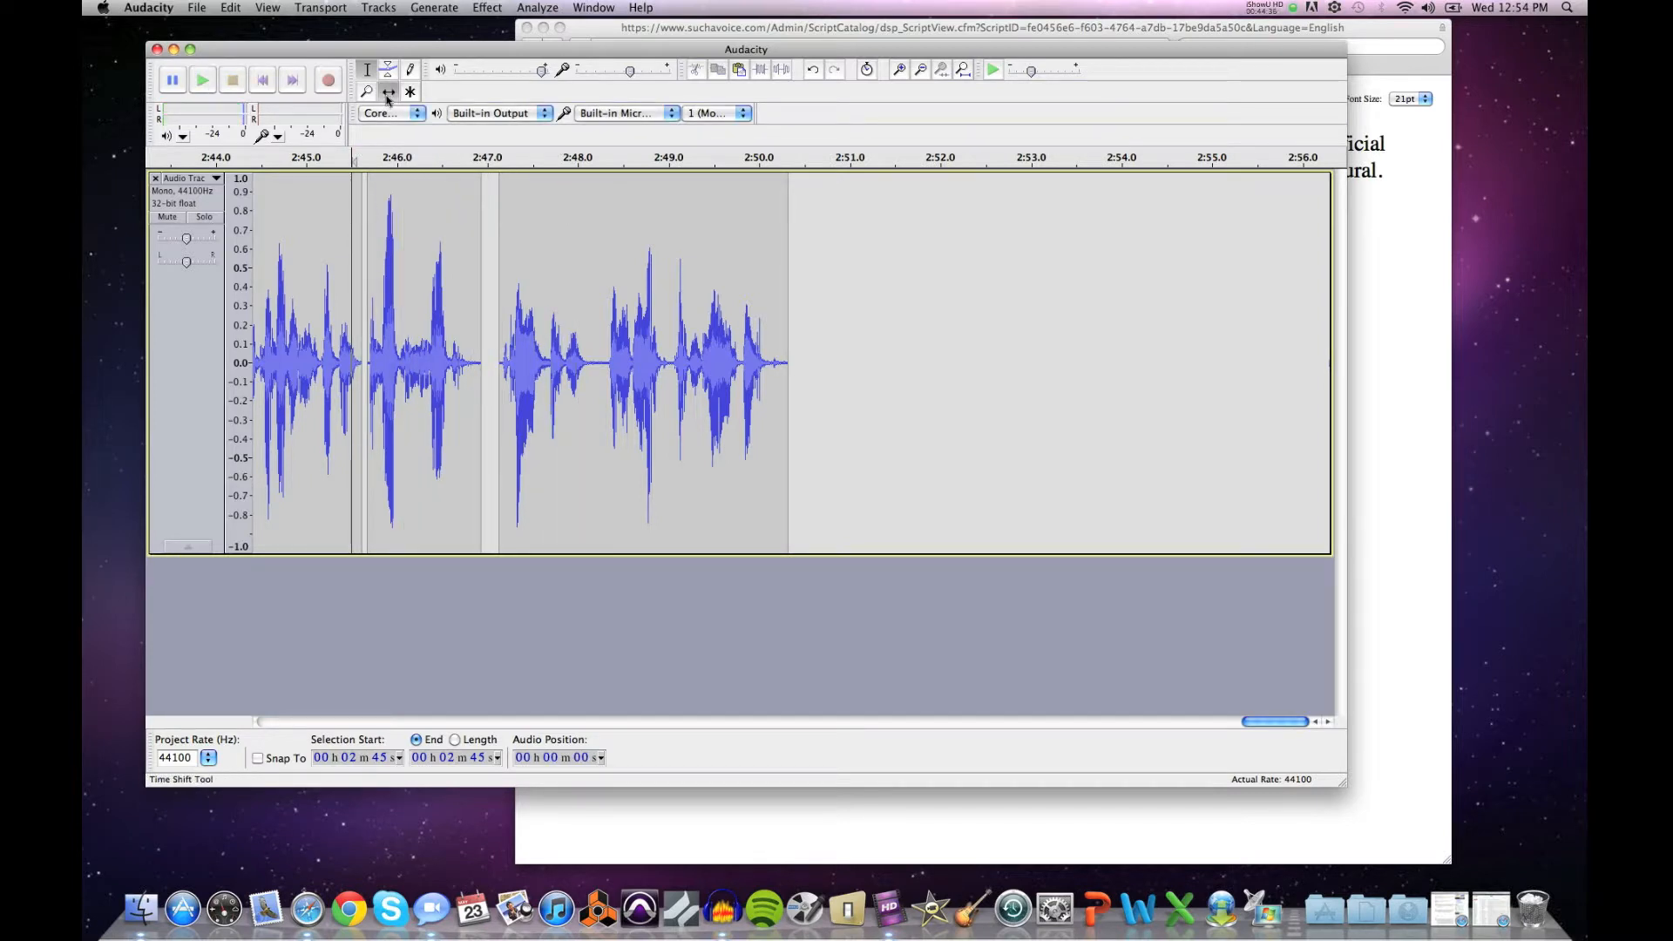
{"action": "left_click_drag", "start_coordinate": [554, 413], "coordinate": [545, 413]}
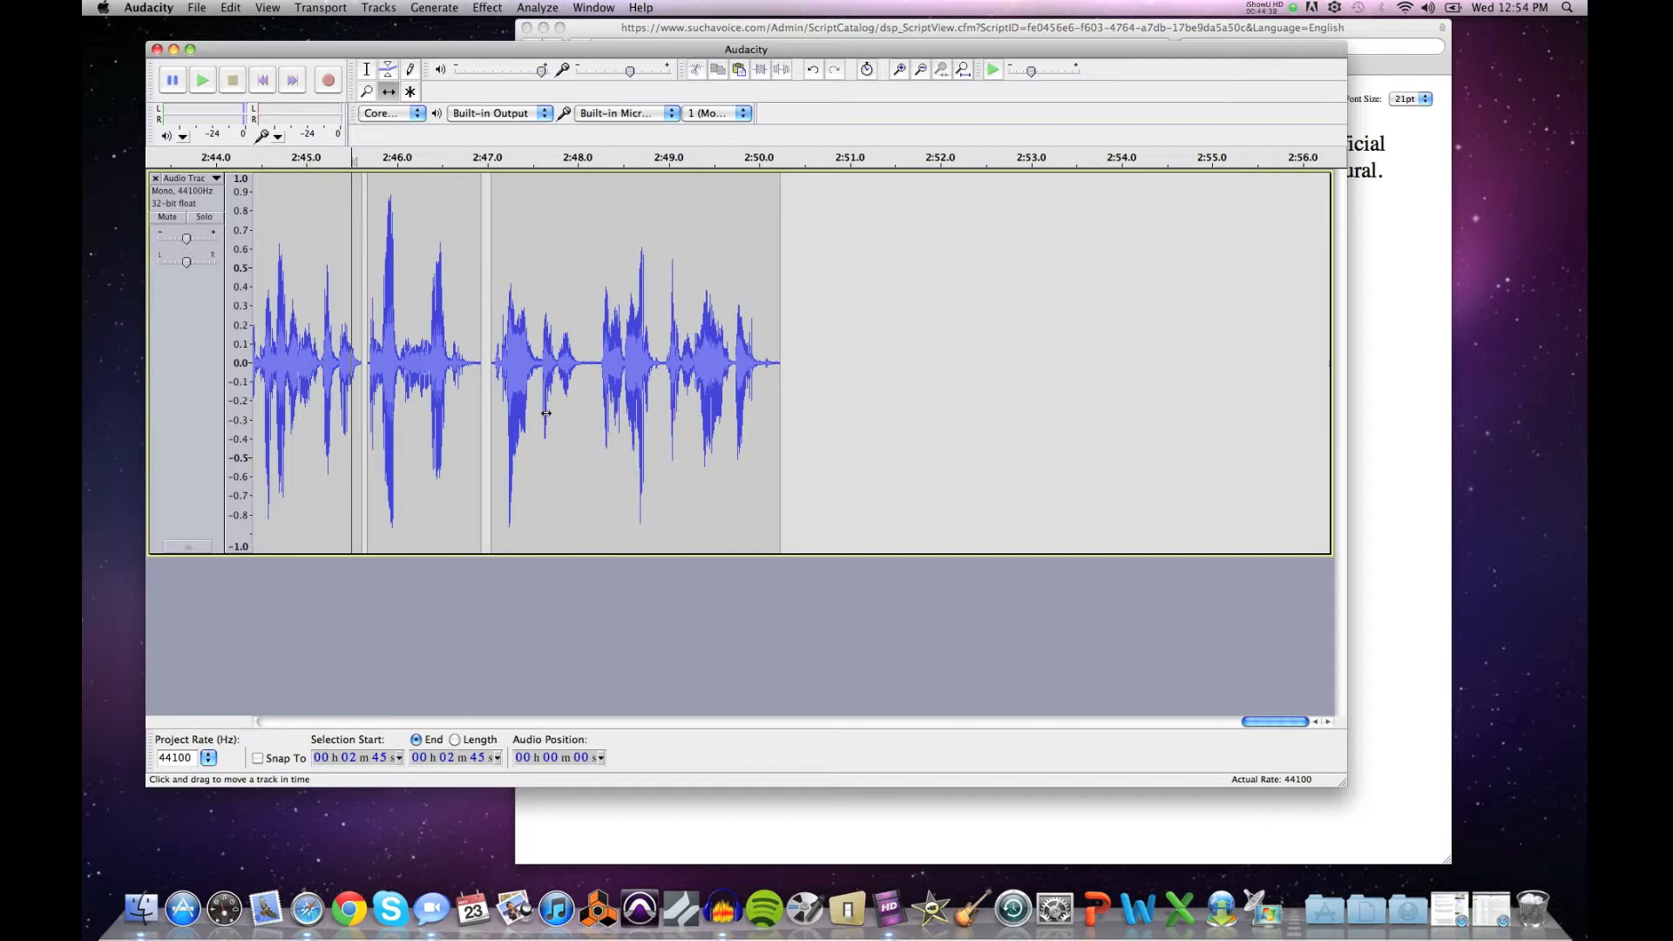
{"action": "left_click", "coordinate": [367, 70]}
{"action": "left_click", "coordinate": [387, 215]}
{"action": "key", "text": "space"}
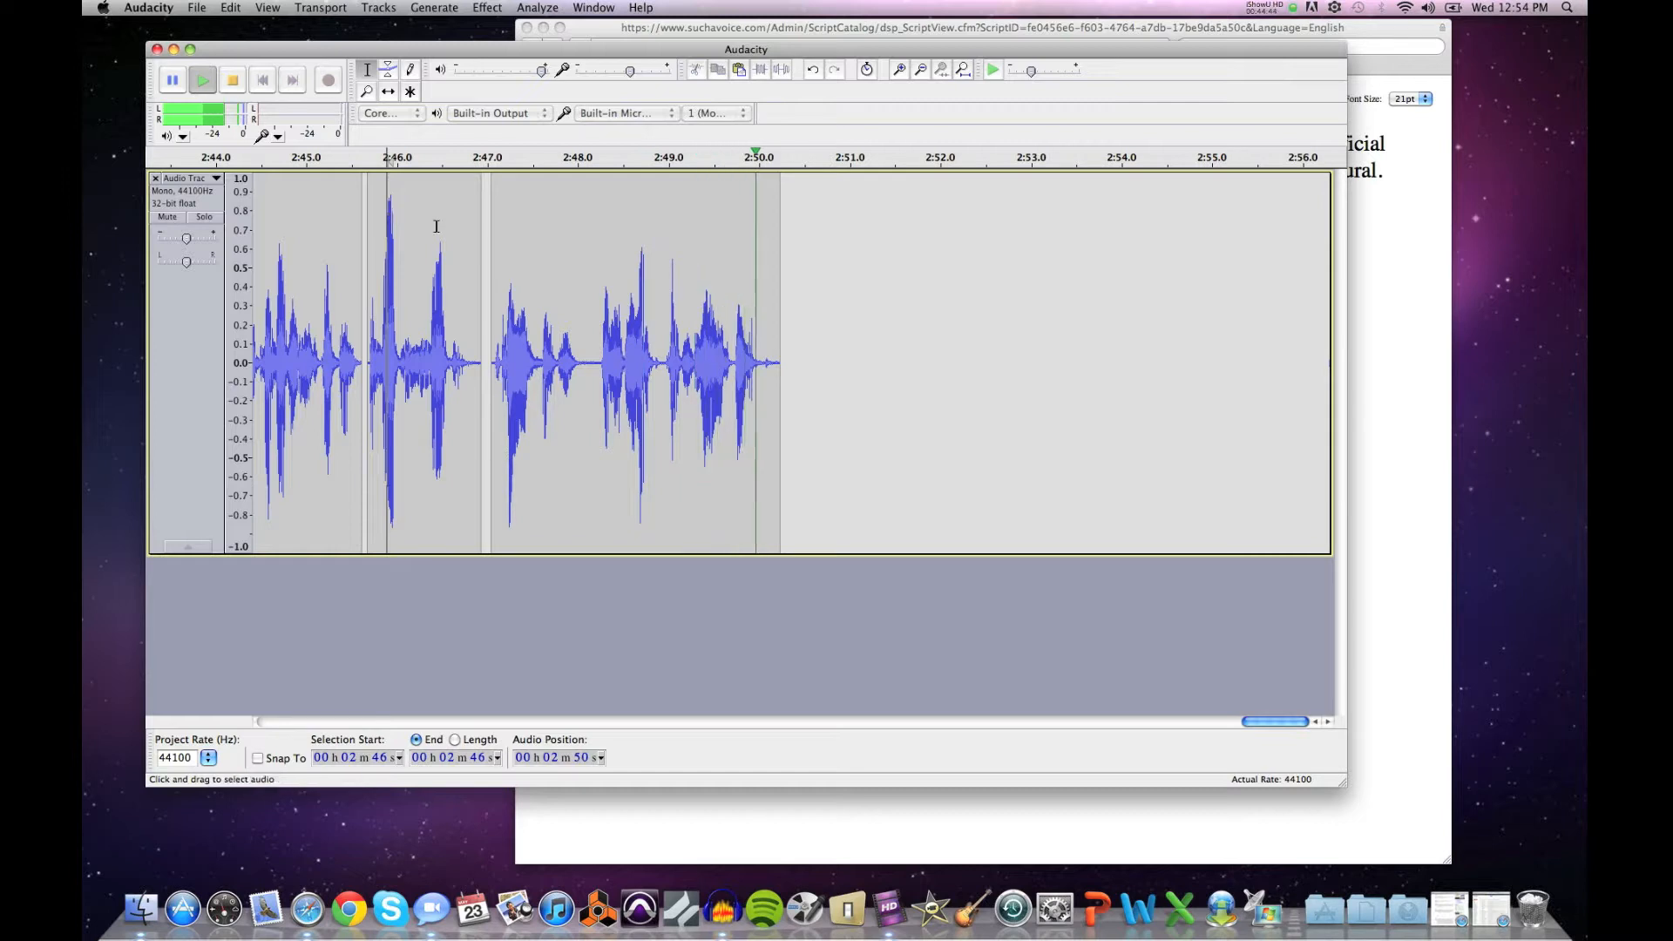
Step: Play the closing clip from its start at about 2:47 to check the pause in its middle
{"action": "left_click_drag", "start_coordinate": [580, 337], "coordinate": [601, 336]}
{"action": "left_click", "coordinate": [518, 334]}
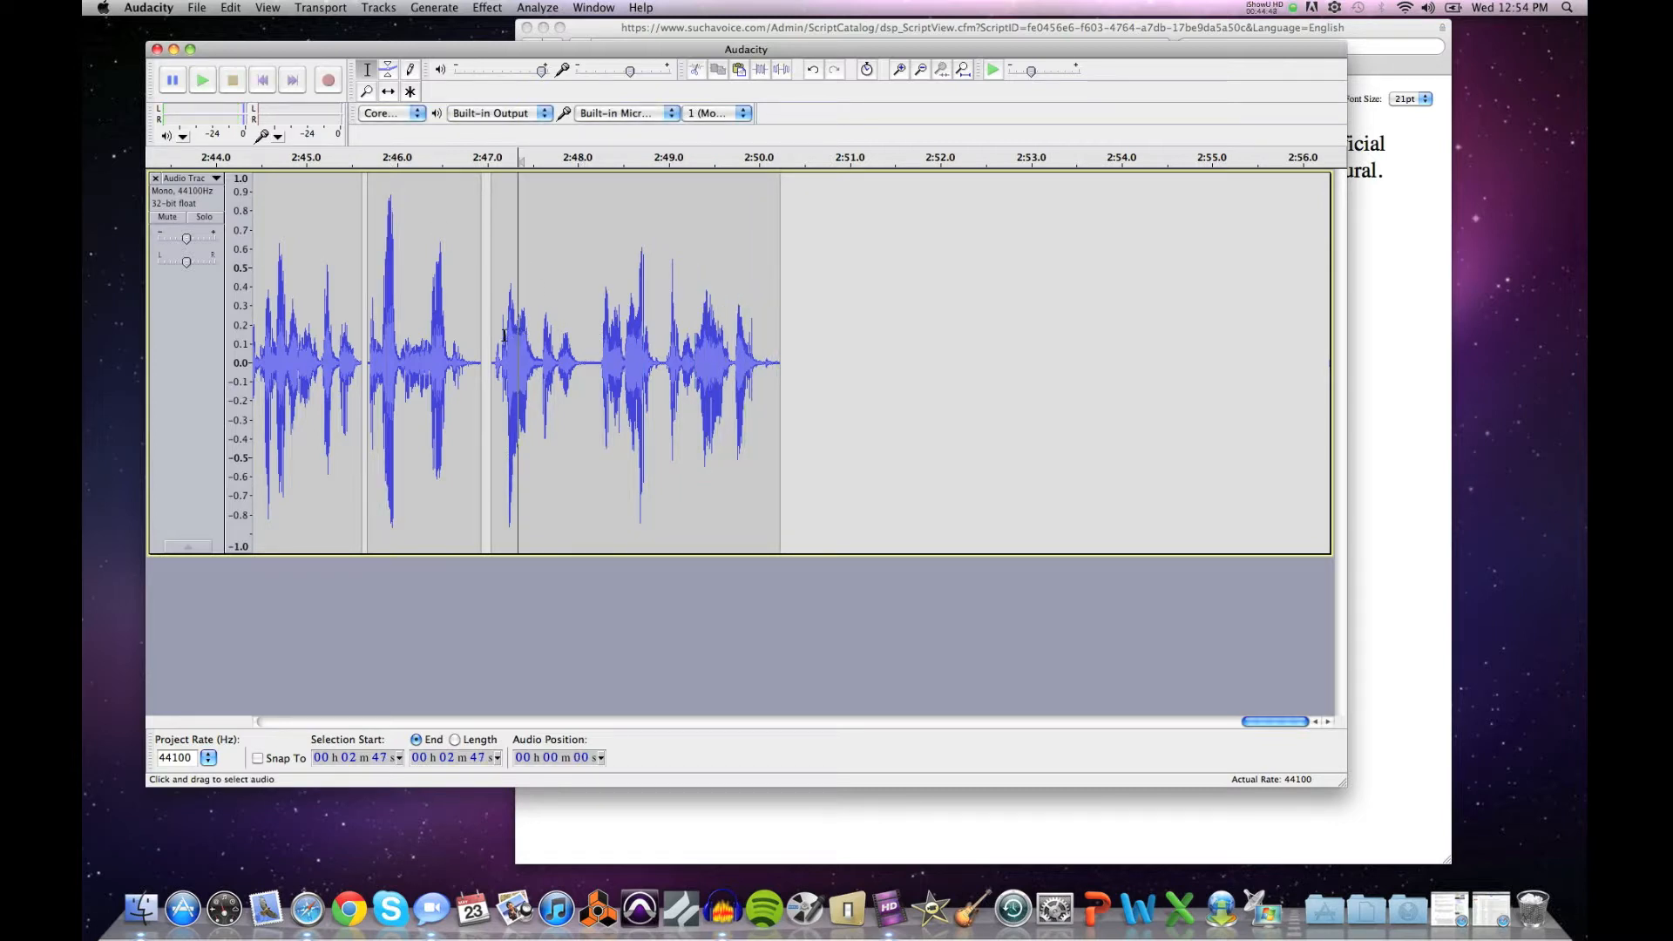
{"action": "left_click", "coordinate": [493, 340]}
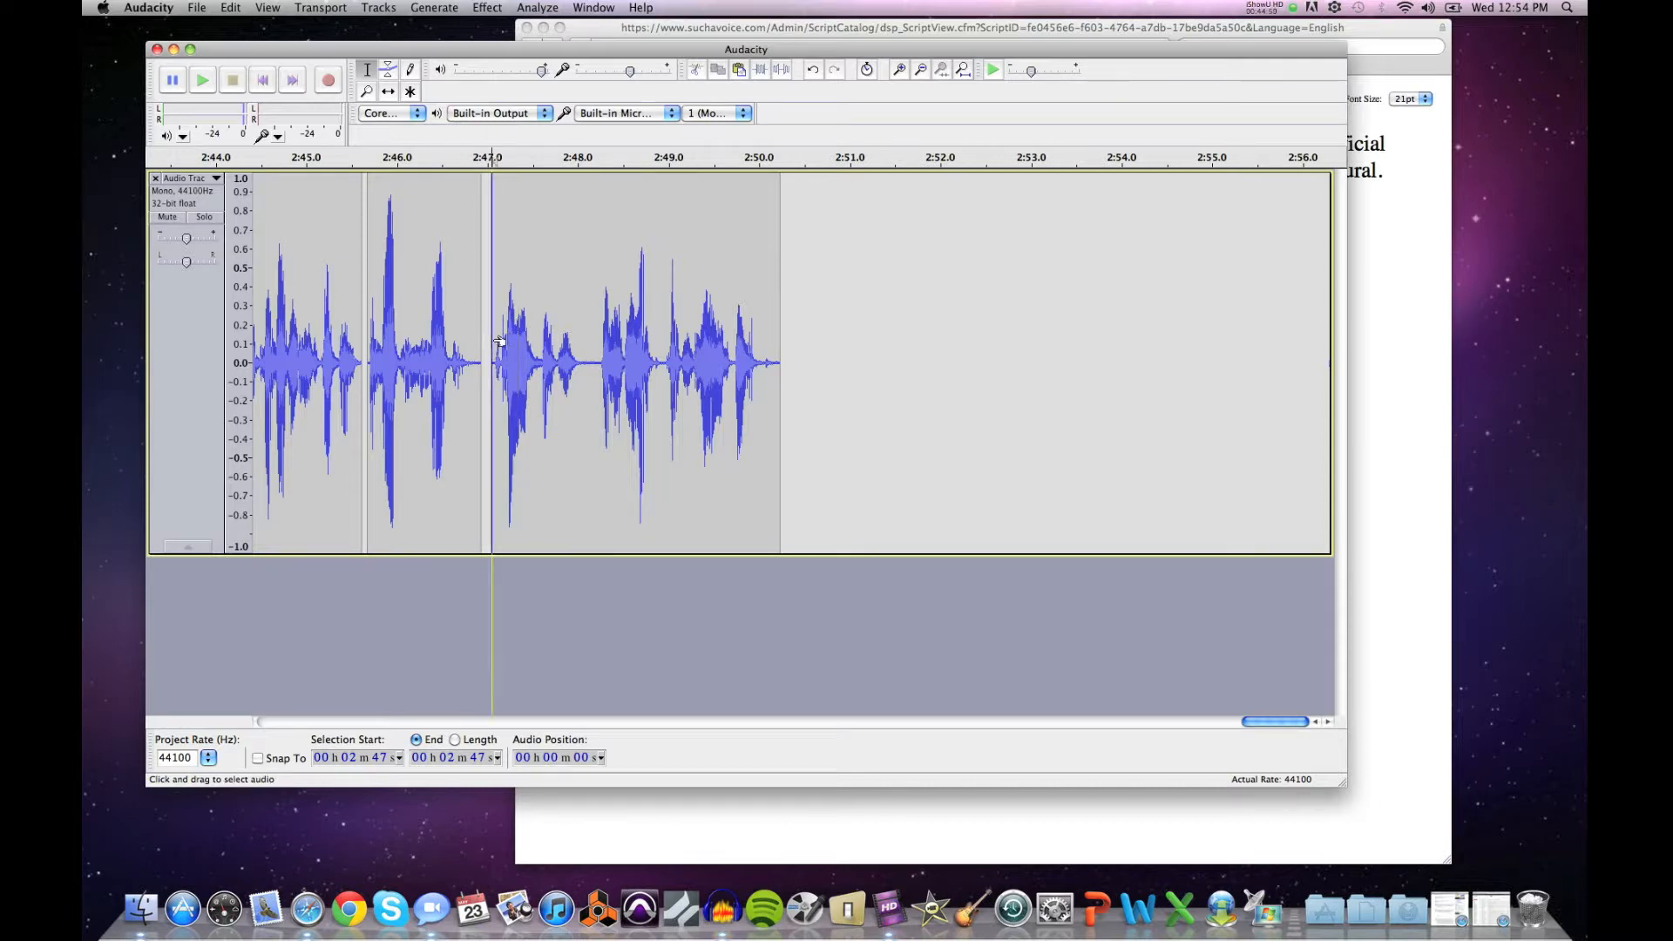
{"action": "key", "text": "space"}
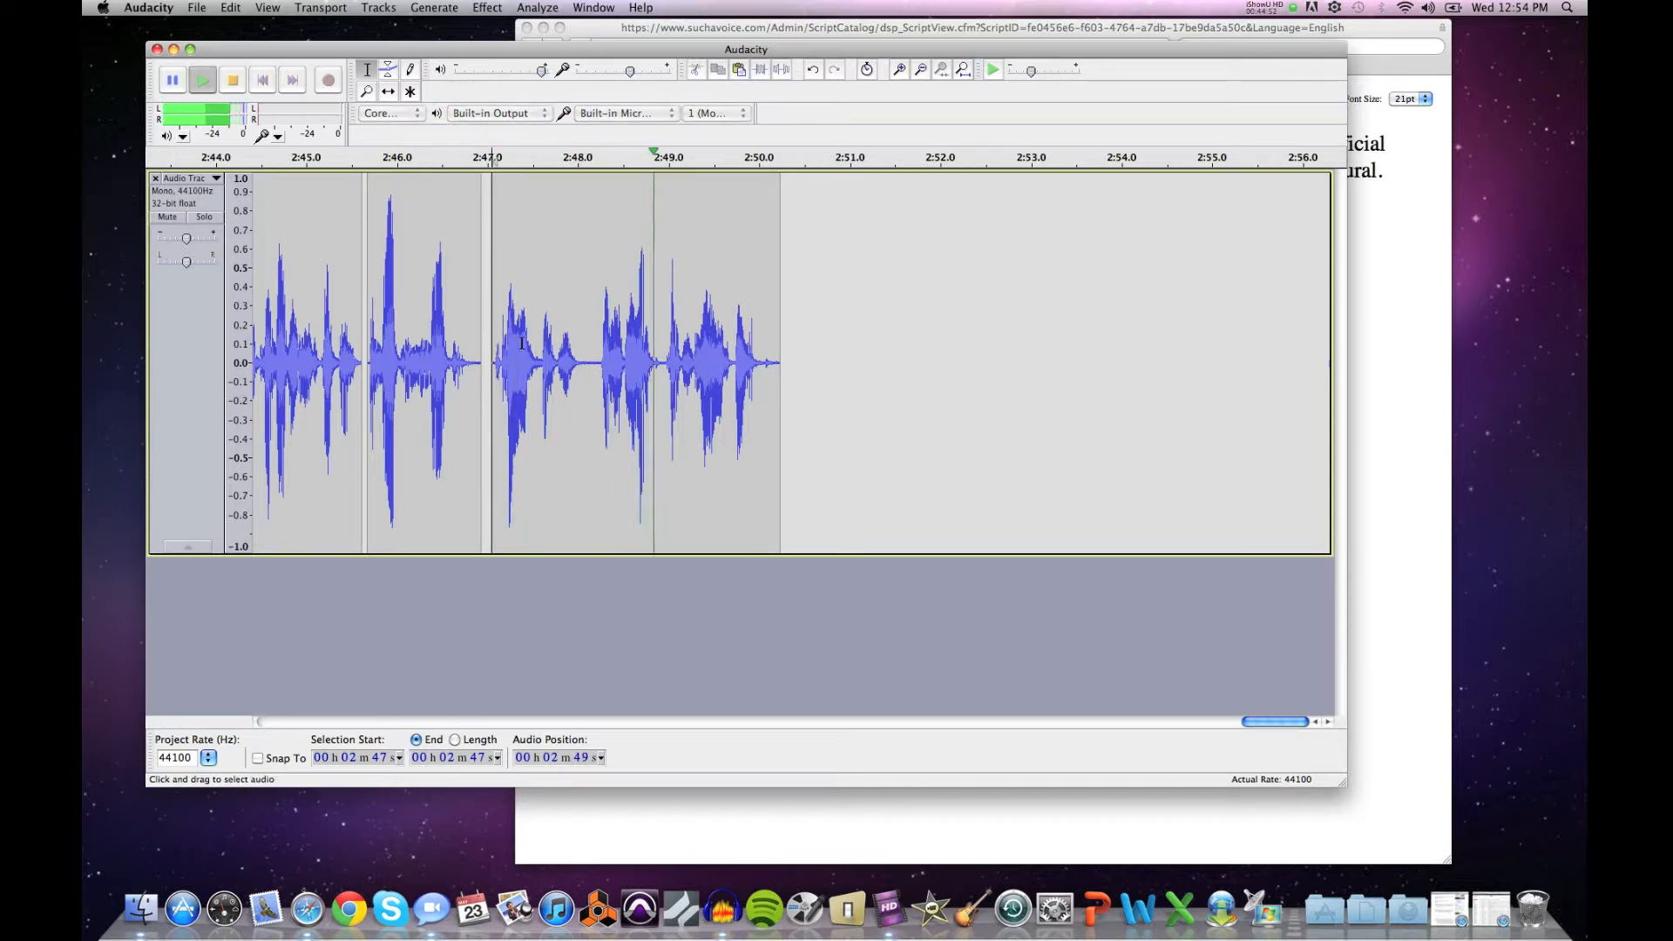
Step: Shorten the pause inside the closing clip by deleting the silence from about 2:48.1 to 2:48.2
{"action": "left_click", "coordinate": [596, 358]}
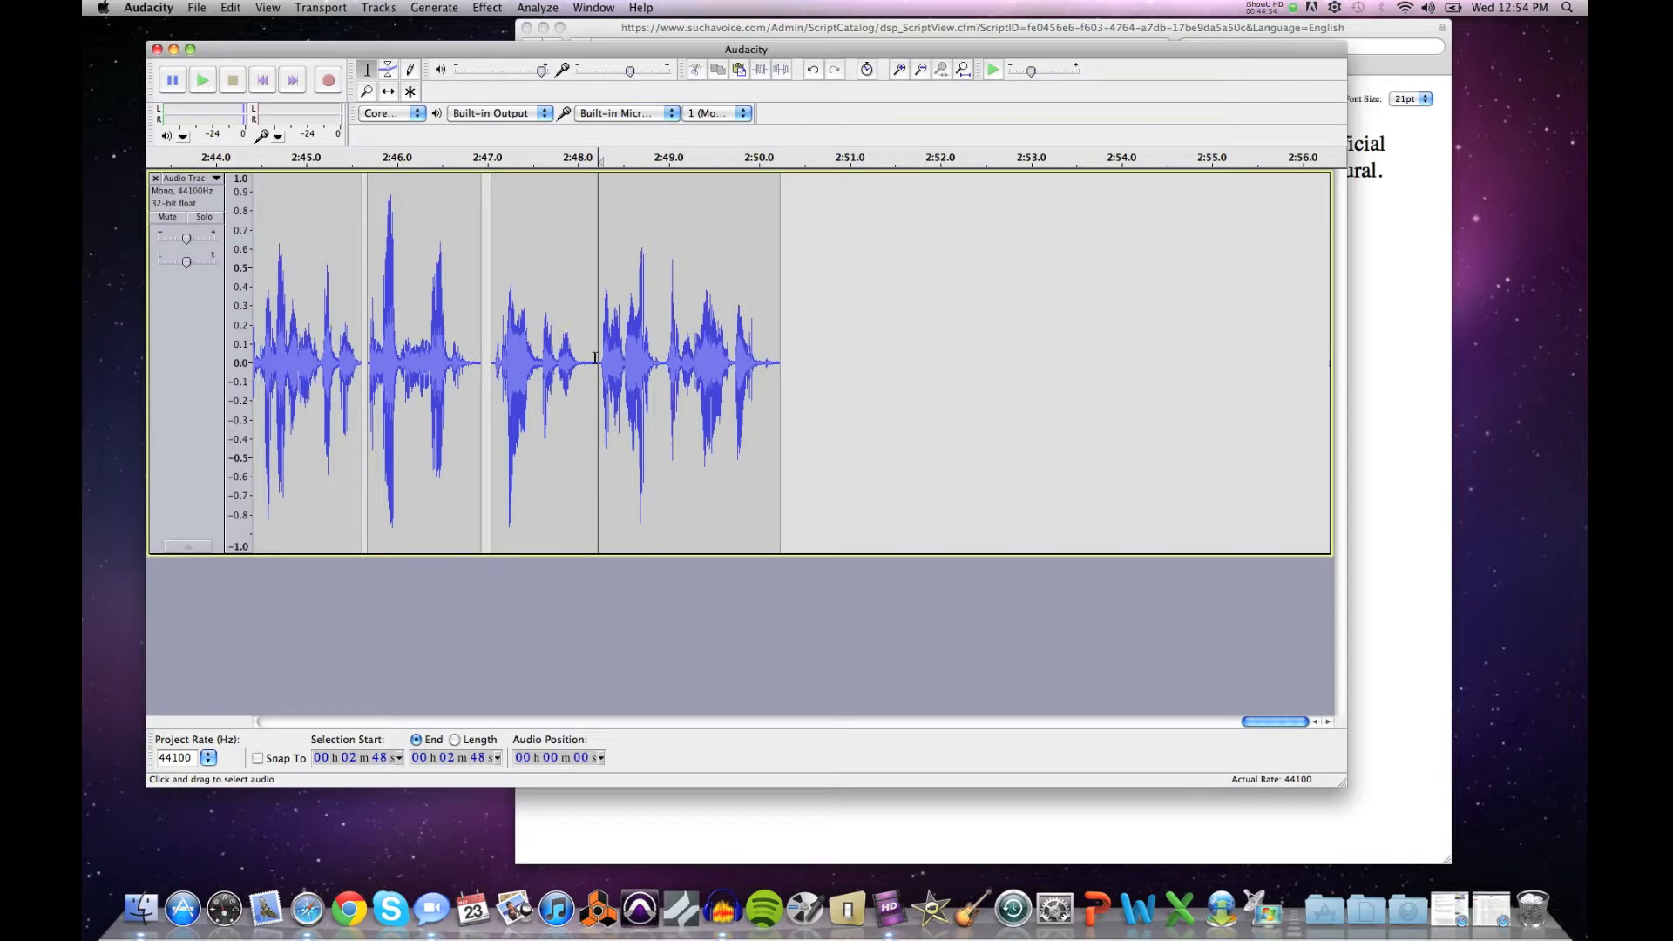
{"action": "left_click_drag", "start_coordinate": [592, 358], "coordinate": [584, 358]}
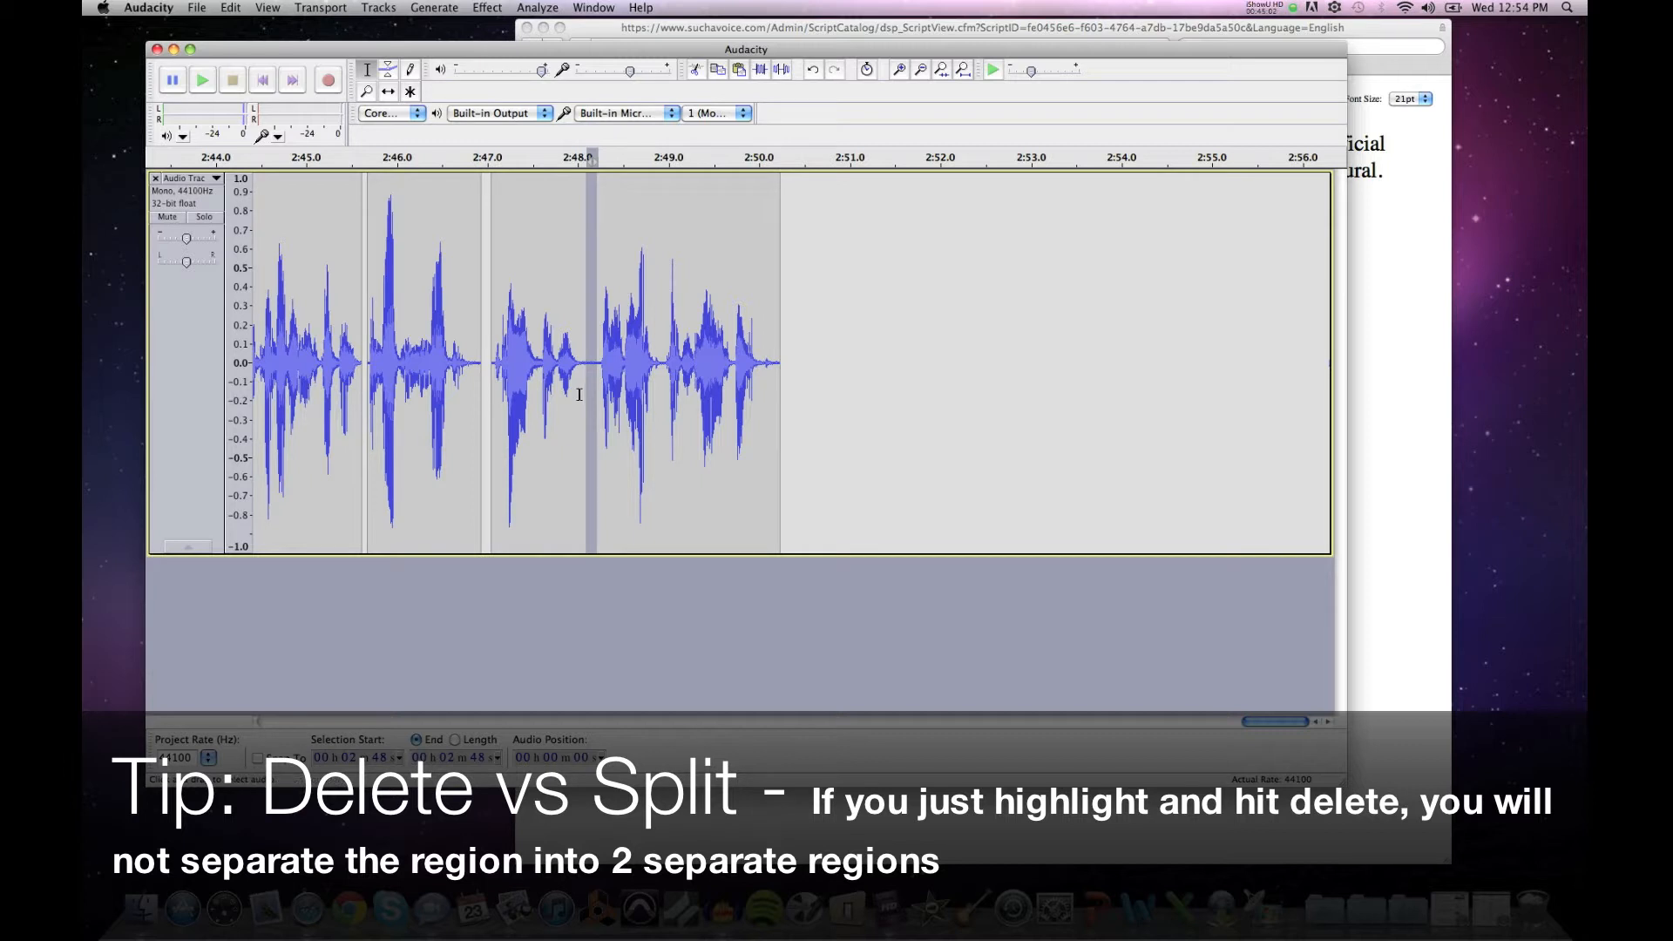
{"action": "key", "text": "Delete"}
{"action": "left_click", "coordinate": [601, 365]}
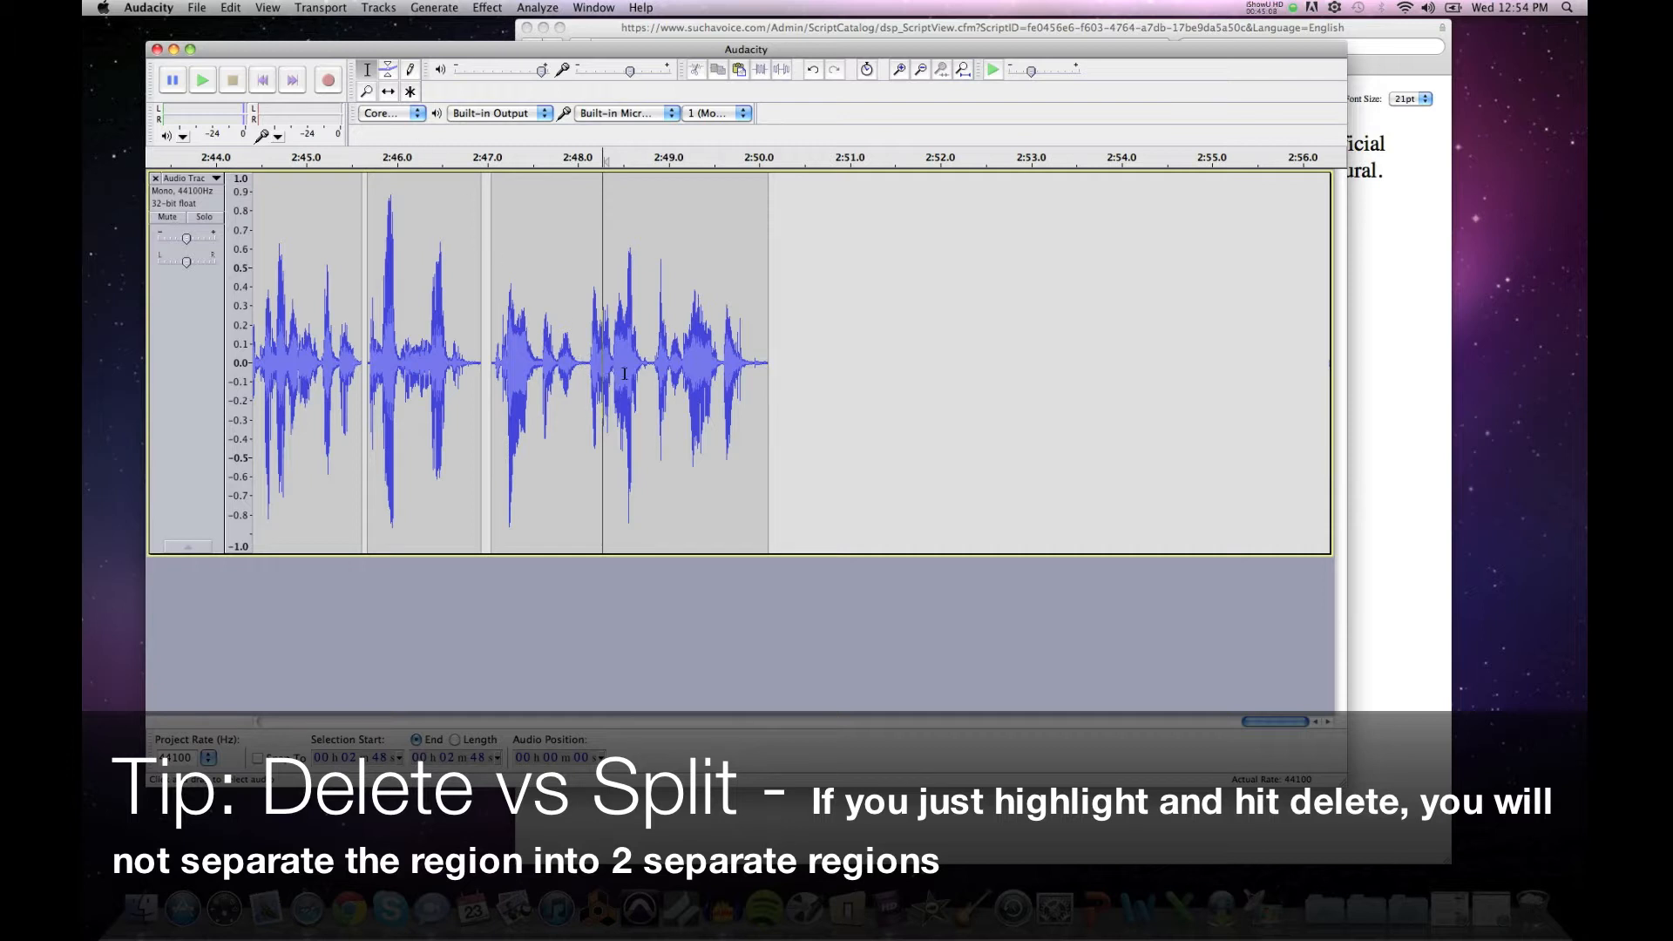
Step: Play back the whole closing clip from the gap just before it, at about 2:47
{"action": "left_click", "coordinate": [488, 327]}
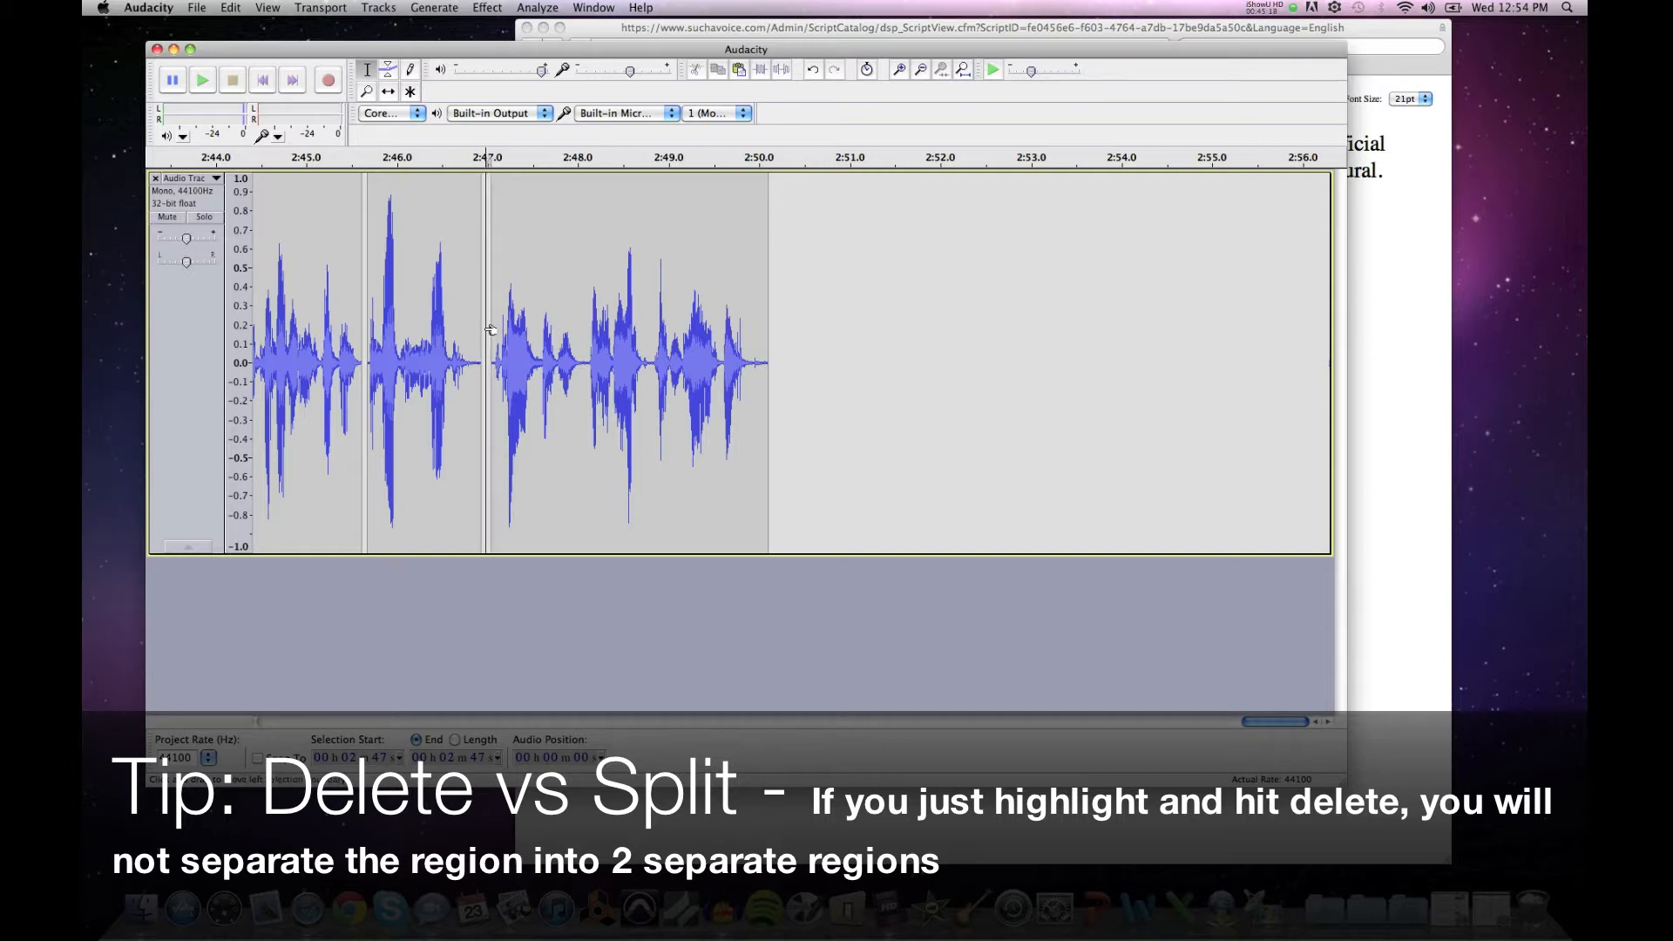
{"action": "key", "text": "space"}
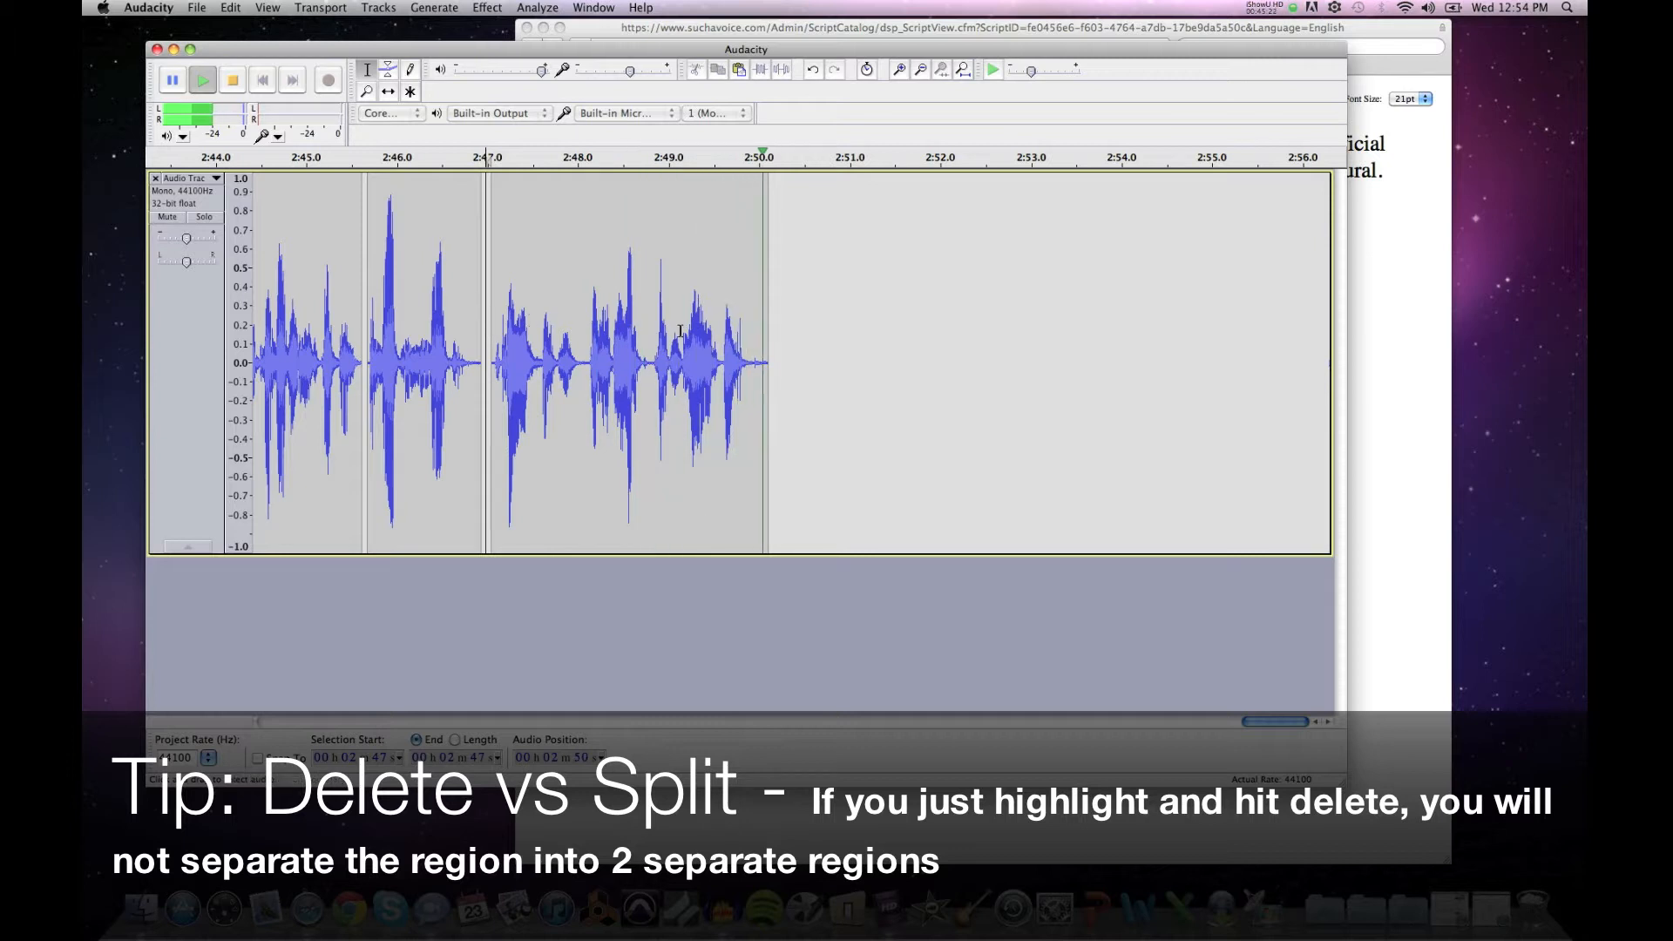
{"action": "key", "text": "space"}
{"action": "key", "text": "space"}
Step: Zoom in on the tail of the closing clip, about 2:49.9 to 2:50.1, and play it back from about 2:49.9
{"action": "left_click_drag", "start_coordinate": [748, 363], "coordinate": [768, 364]}
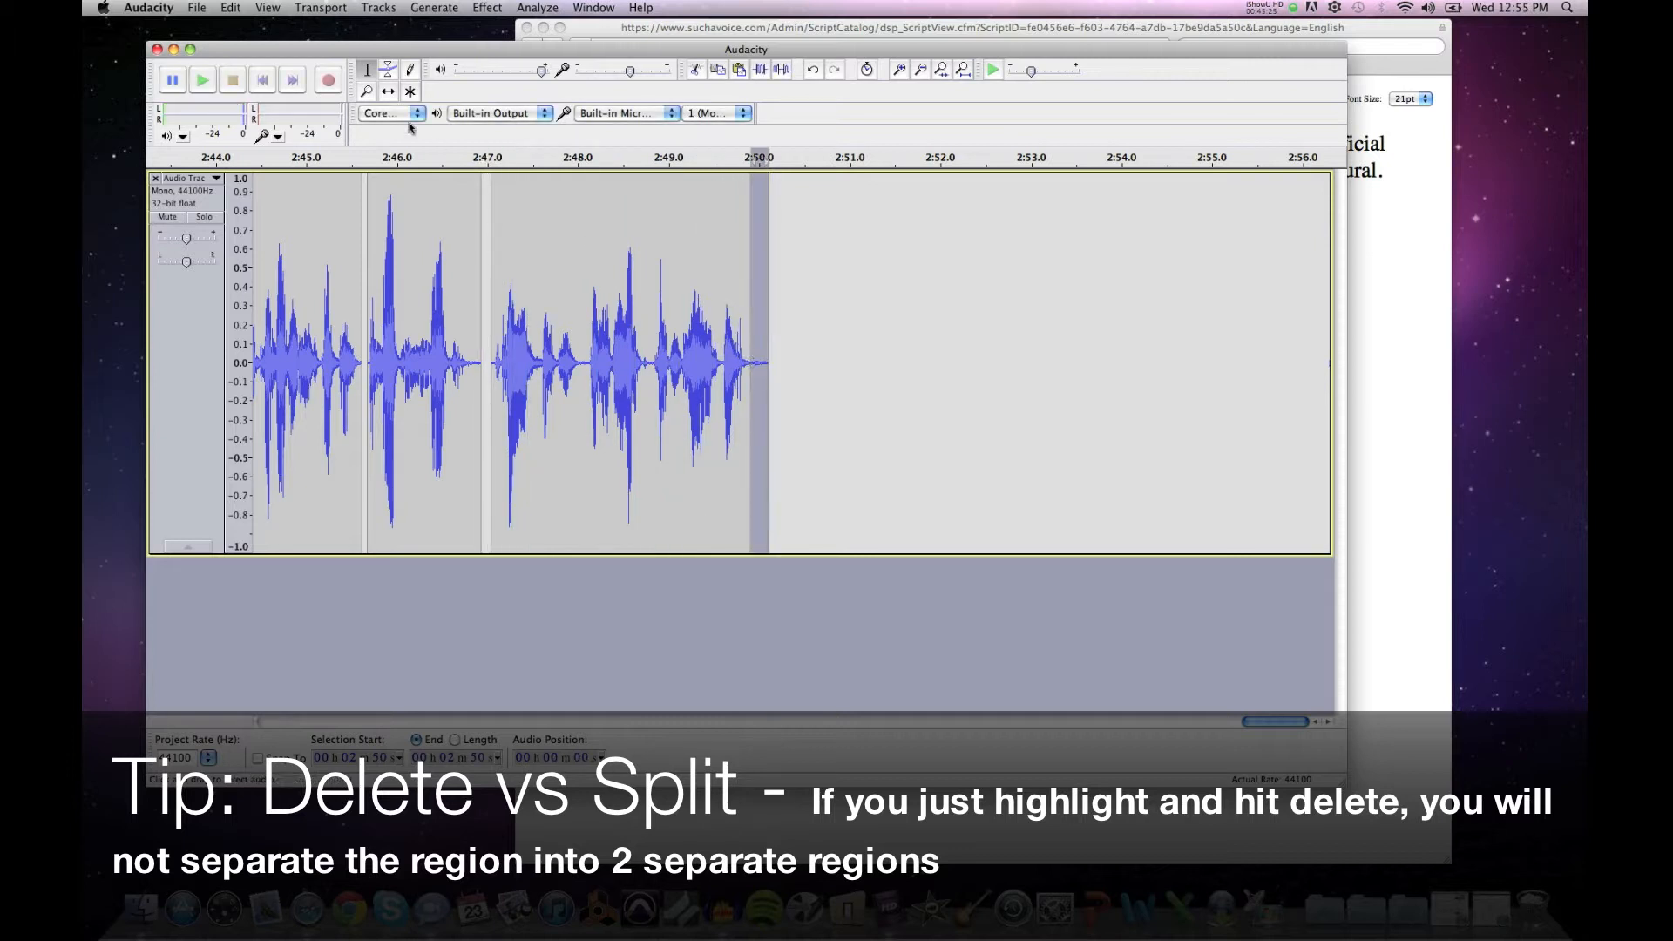
{"action": "left_click", "coordinate": [366, 91]}
{"action": "left_click", "coordinate": [745, 349]}
{"action": "left_click", "coordinate": [746, 350]}
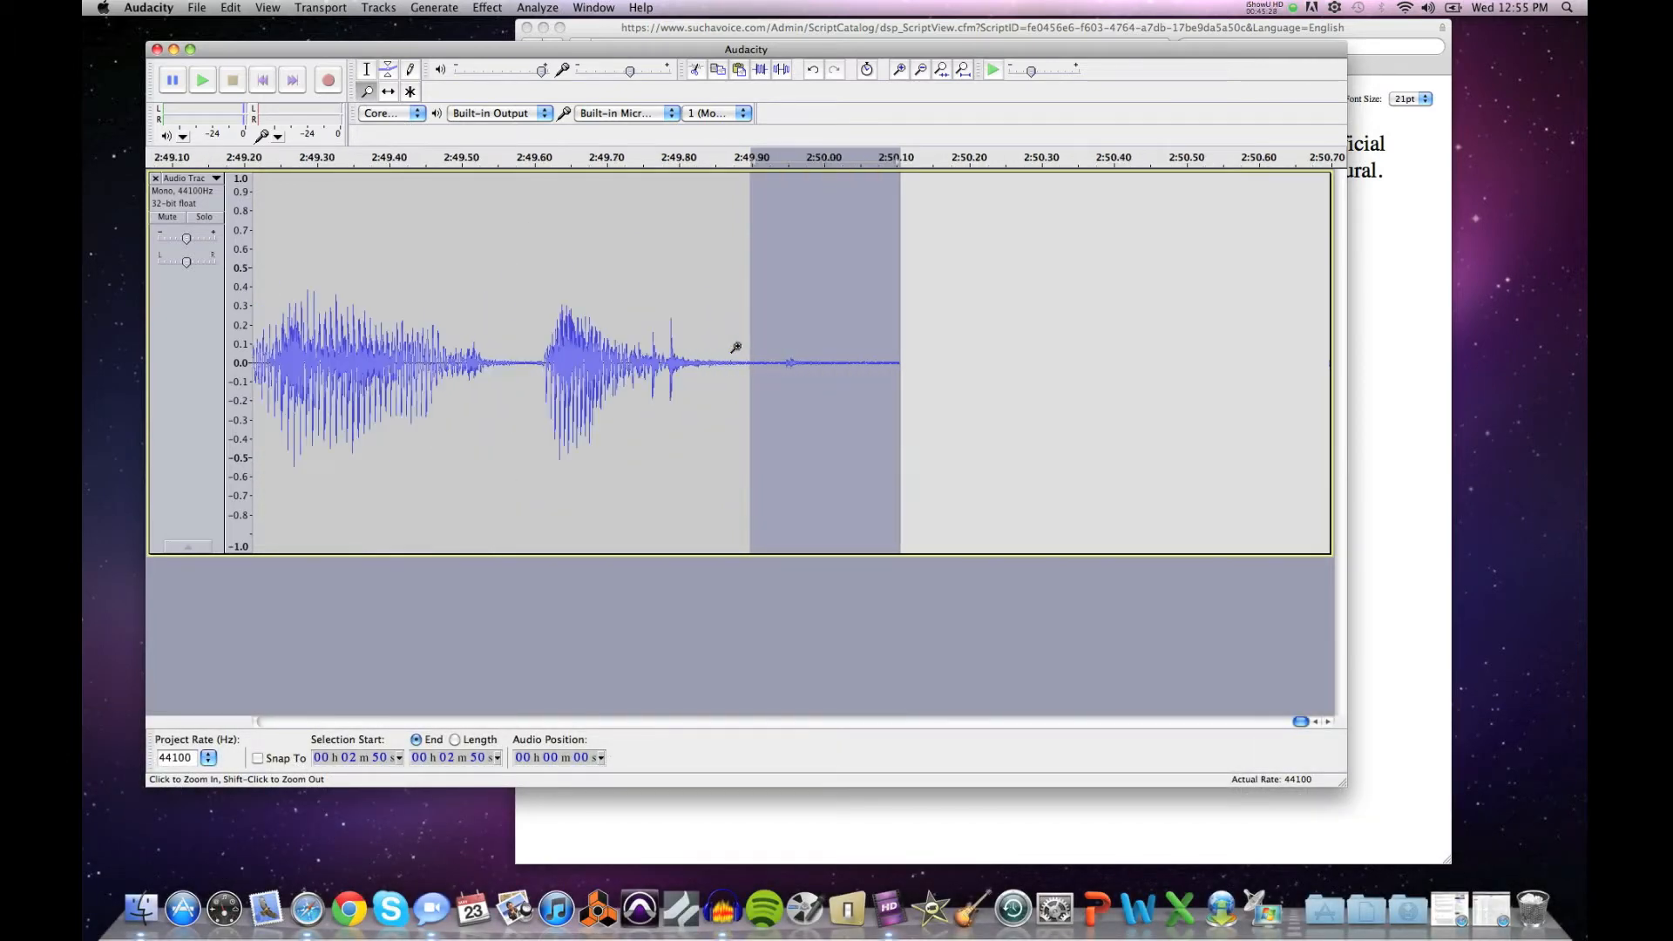
{"action": "left_click", "coordinate": [939, 318]}
{"action": "left_click", "coordinate": [366, 69]}
{"action": "left_click", "coordinate": [578, 306]}
{"action": "left_click", "coordinate": [538, 334]}
{"action": "key", "text": "space"}
Step: Highlight the closing clip's tail from about 2:50.03 to its end and play back the ending from about 2:49.75
{"action": "left_click", "coordinate": [735, 355]}
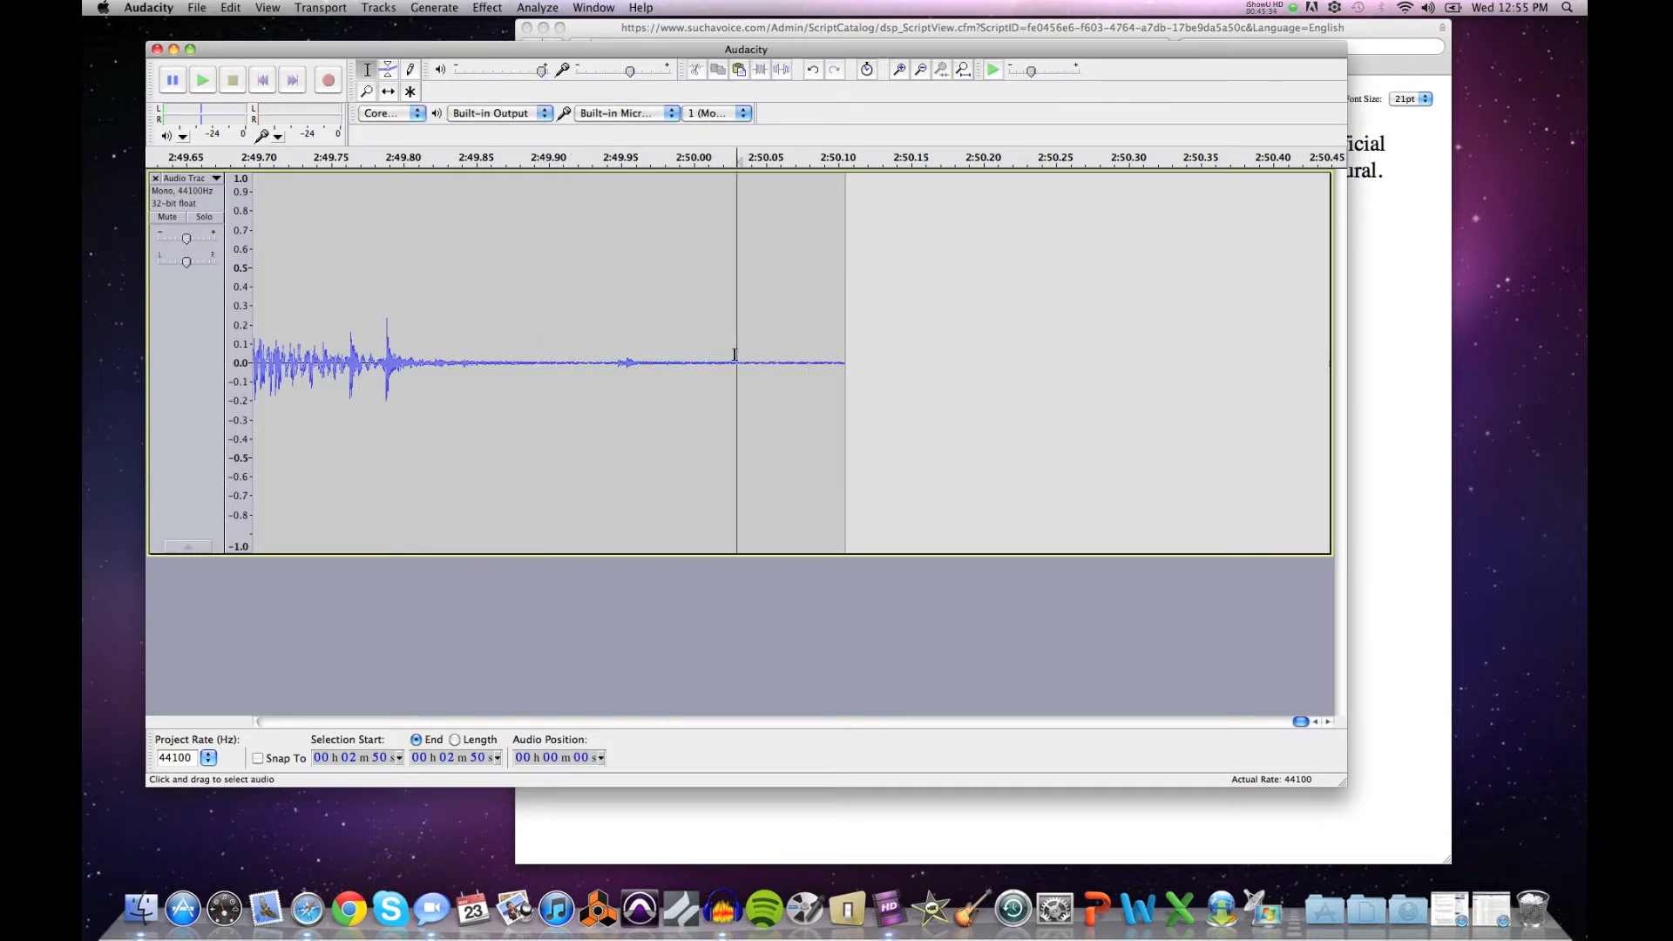
{"action": "left_click_drag", "start_coordinate": [735, 355], "coordinate": [912, 368]}
{"action": "left_click", "coordinate": [541, 344]}
{"action": "left_click", "coordinate": [330, 342]}
{"action": "key", "text": "space"}
Step: Play back the whole edited take from just before its first clip, at about 2:34
{"action": "left_click", "coordinate": [366, 91]}
{"action": "left_click", "coordinate": [513, 291], "text": "shift"}
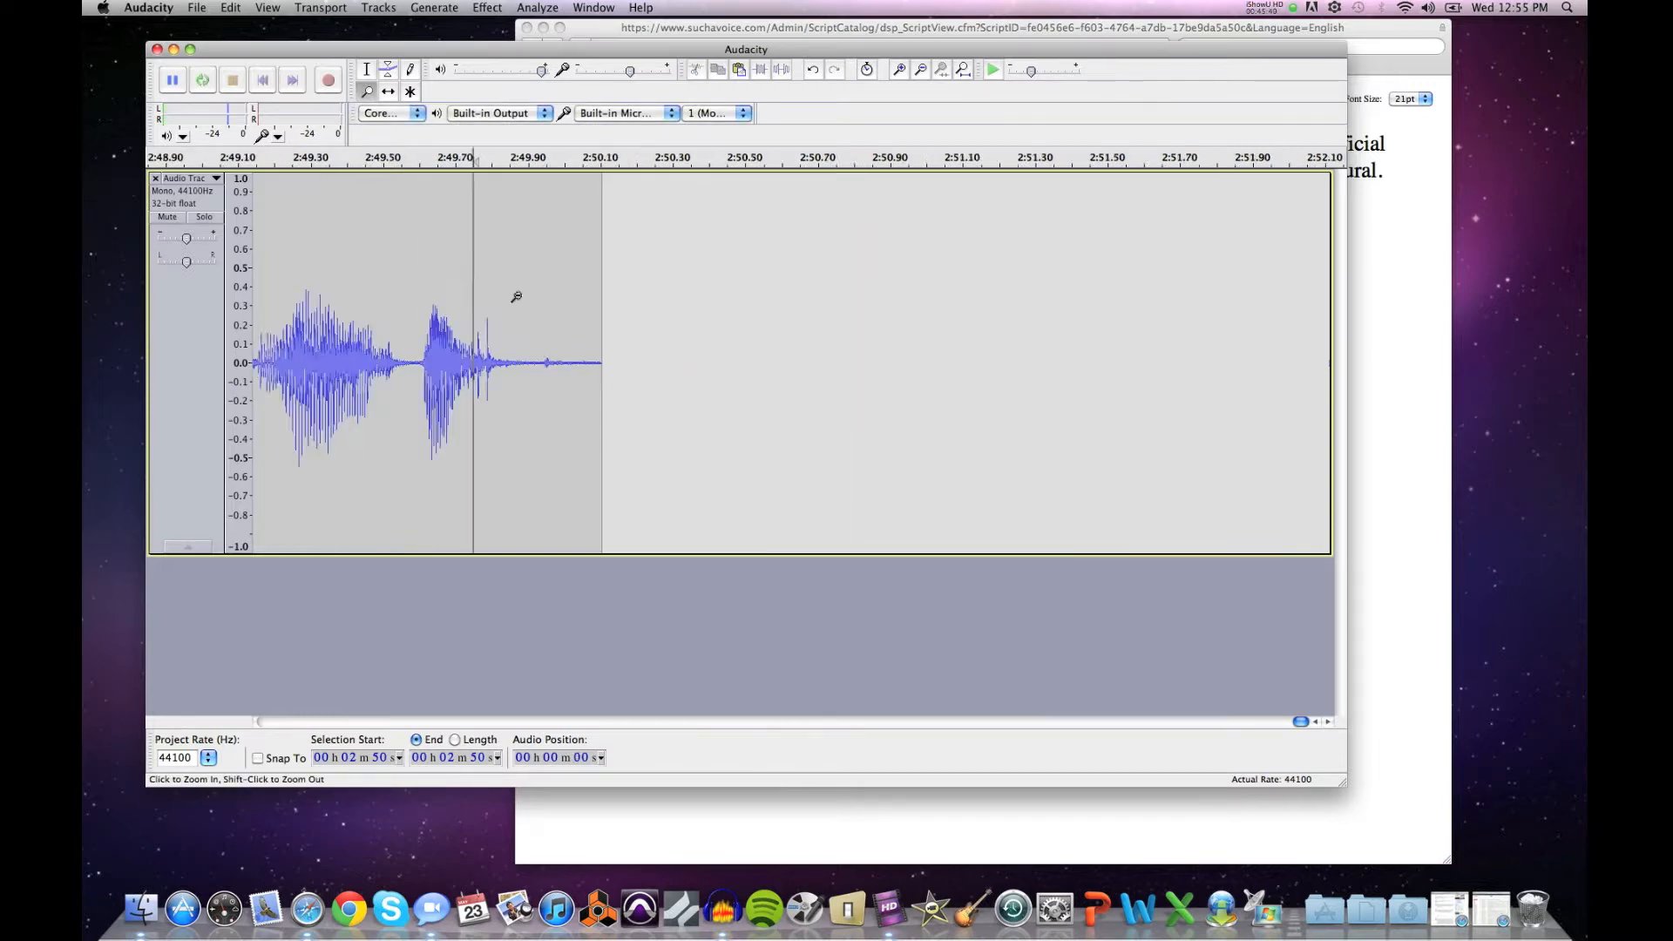
{"action": "left_click", "coordinate": [515, 301], "text": "shift"}
{"action": "left_click", "coordinate": [497, 318], "text": "shift"}
{"action": "left_click", "coordinate": [486, 329], "text": "shift"}
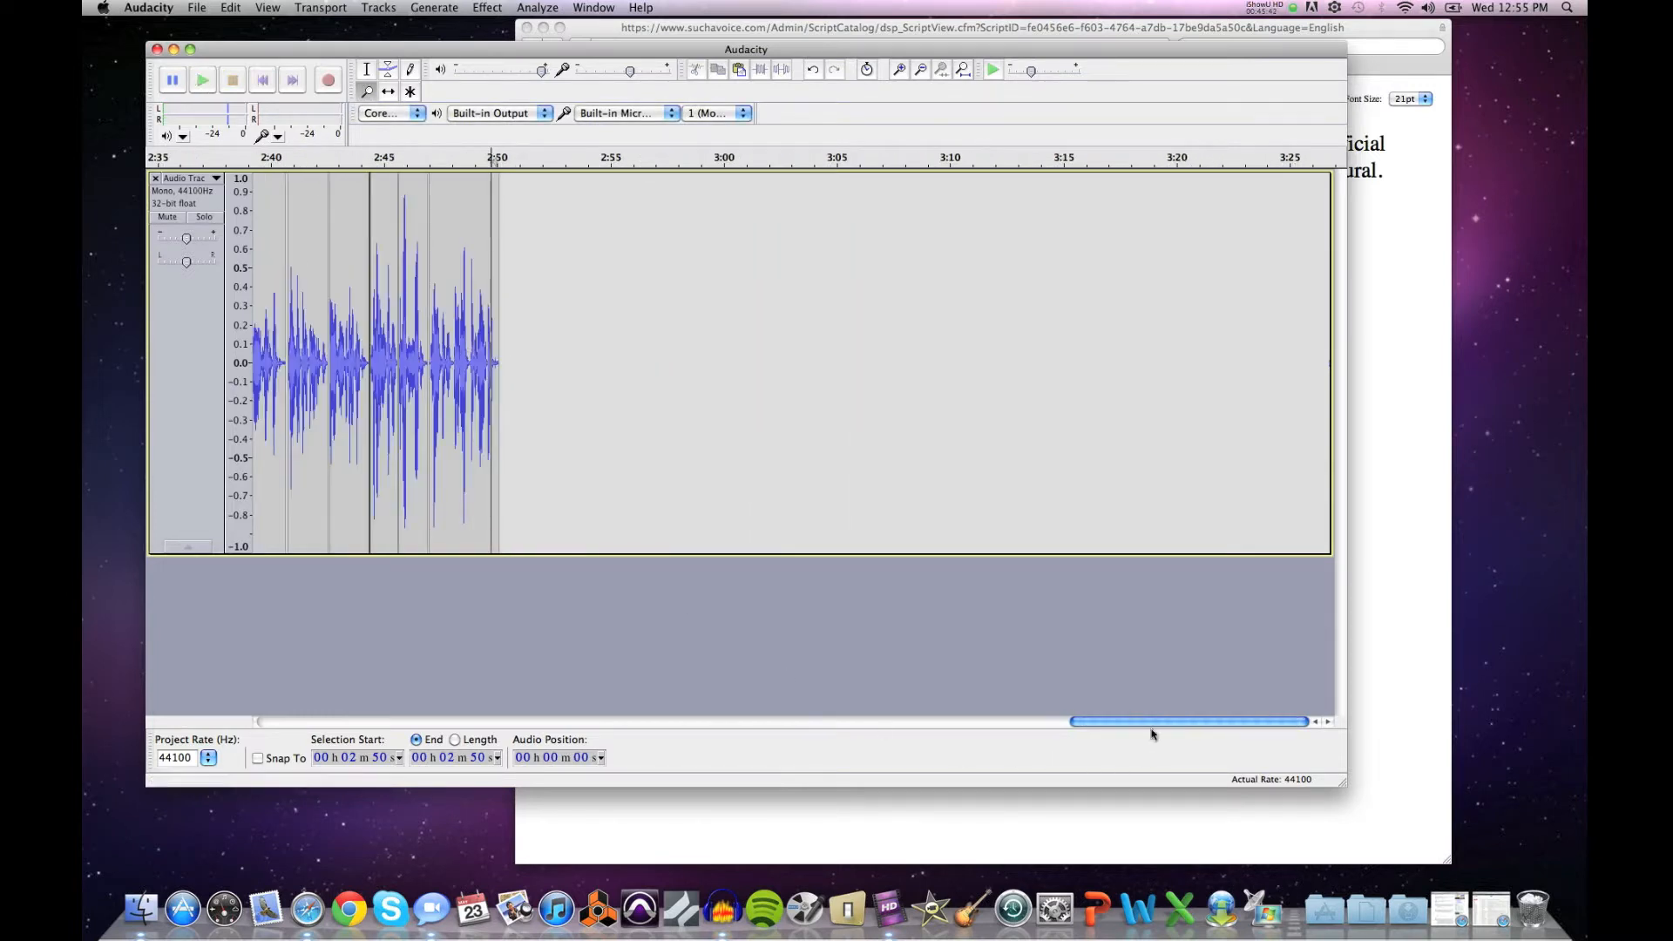
{"action": "left_click_drag", "start_coordinate": [1149, 722], "coordinate": [1048, 721]}
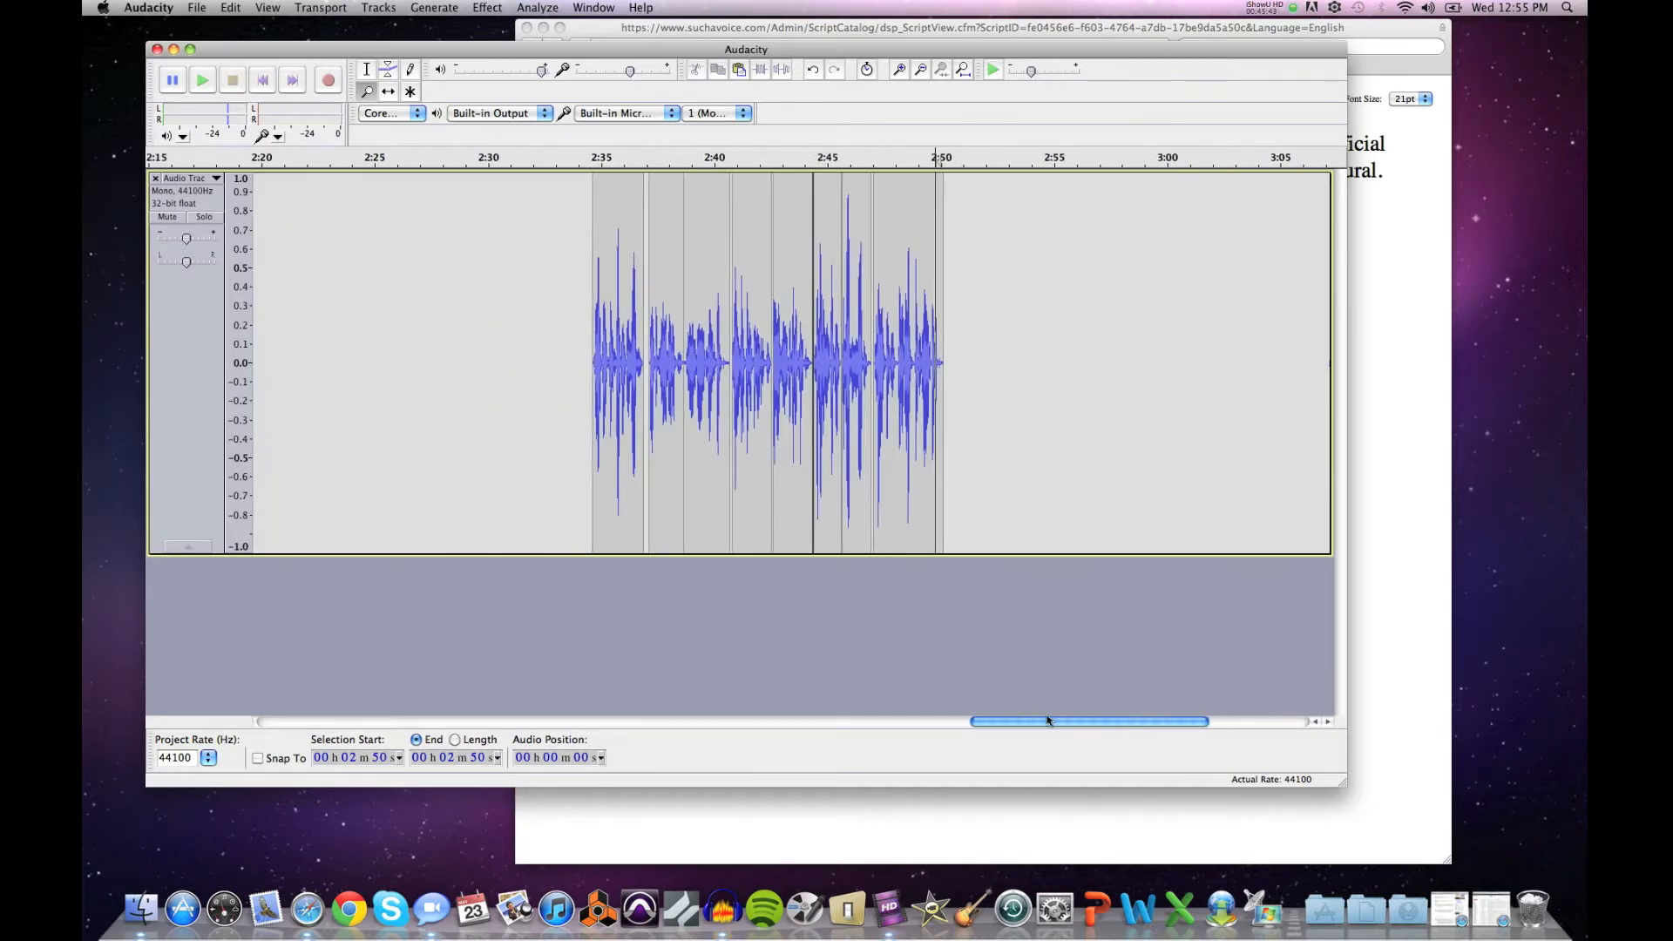
{"action": "left_click", "coordinate": [366, 69]}
{"action": "left_click", "coordinate": [584, 253]}
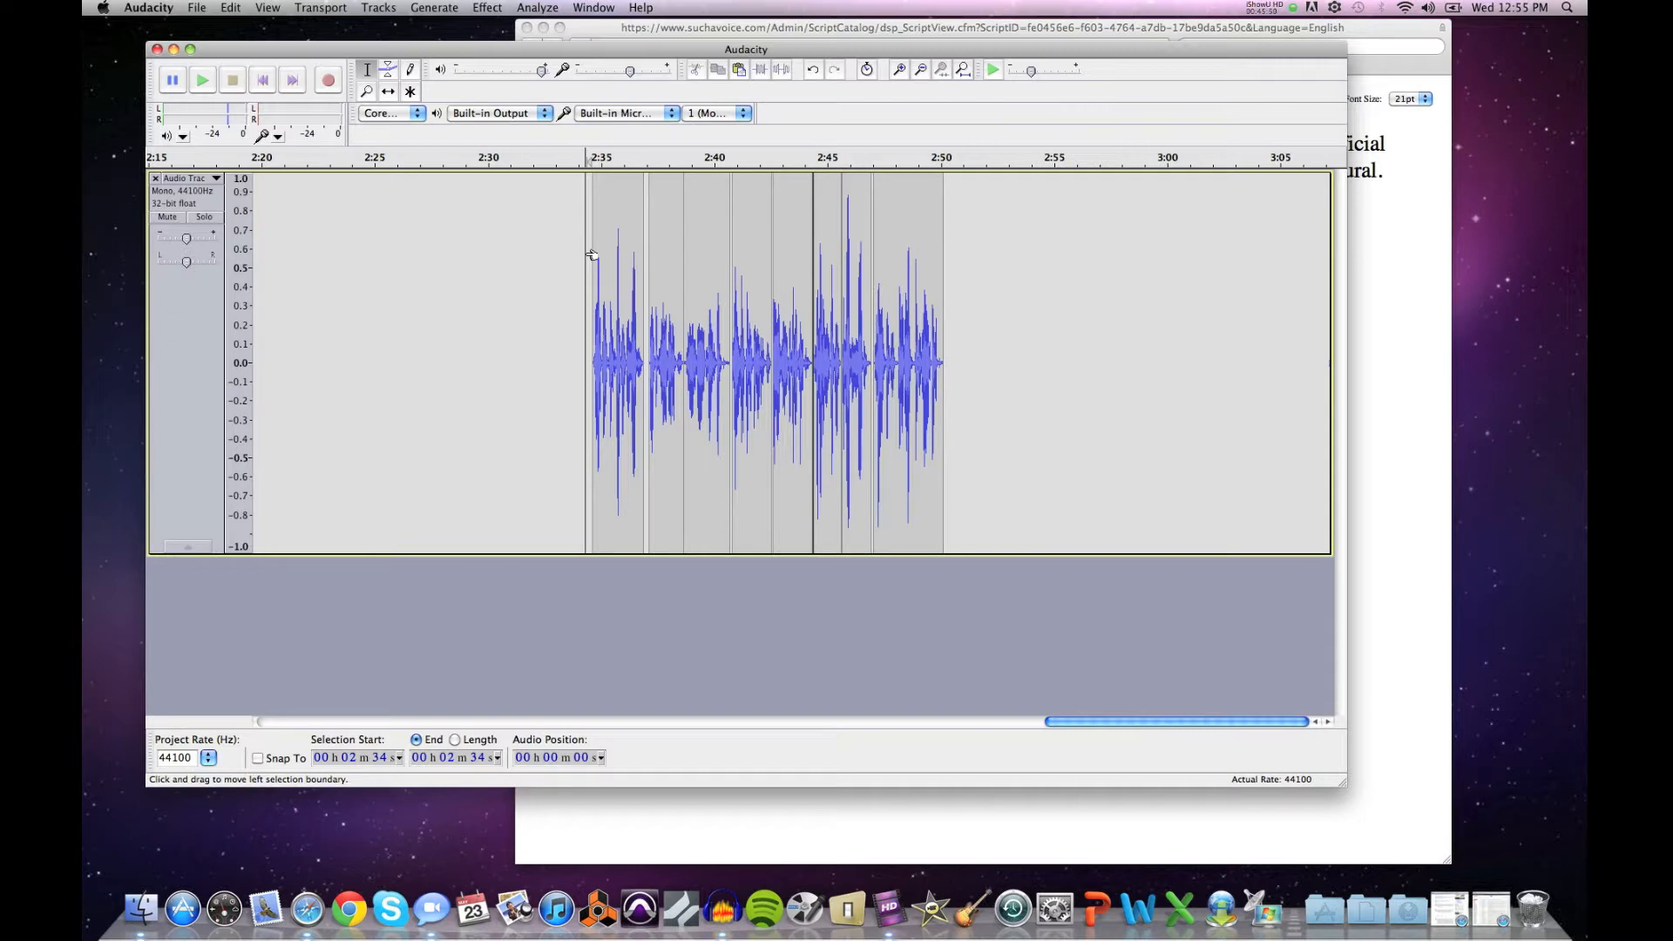
{"action": "key", "text": "space"}
Step: Play back from the gap before the second clip, at about 2:37, to check the transition into the third clip
{"action": "left_click_drag", "start_coordinate": [676, 352], "coordinate": [699, 350]}
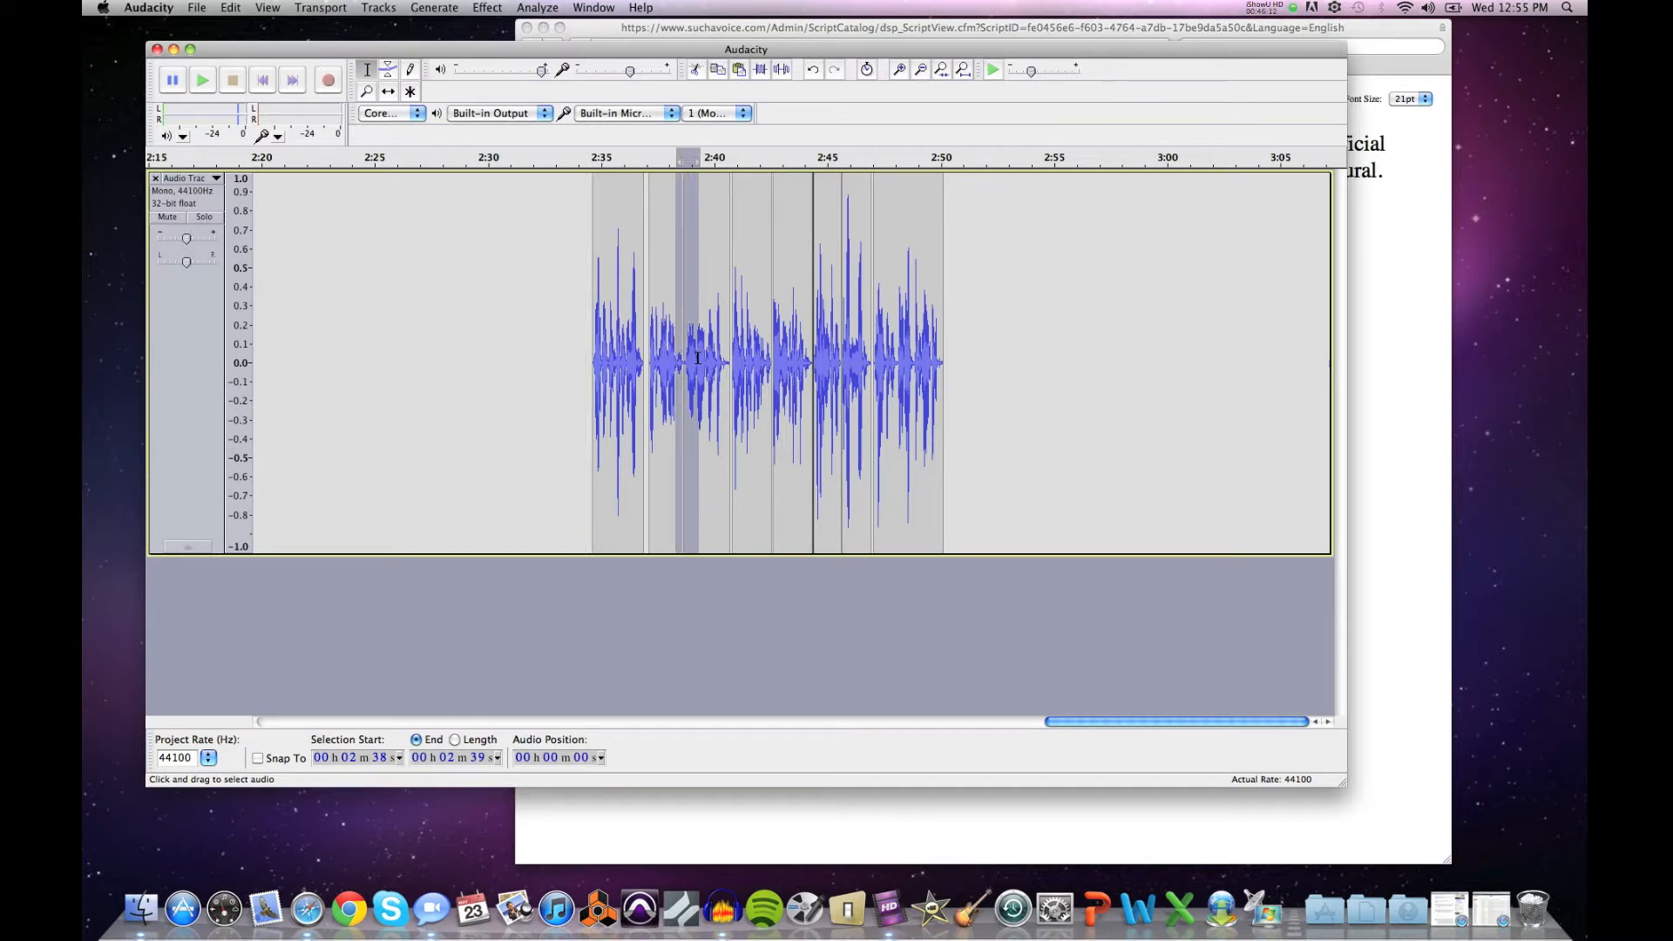
{"action": "left_click", "coordinate": [644, 351]}
{"action": "key", "text": "space"}
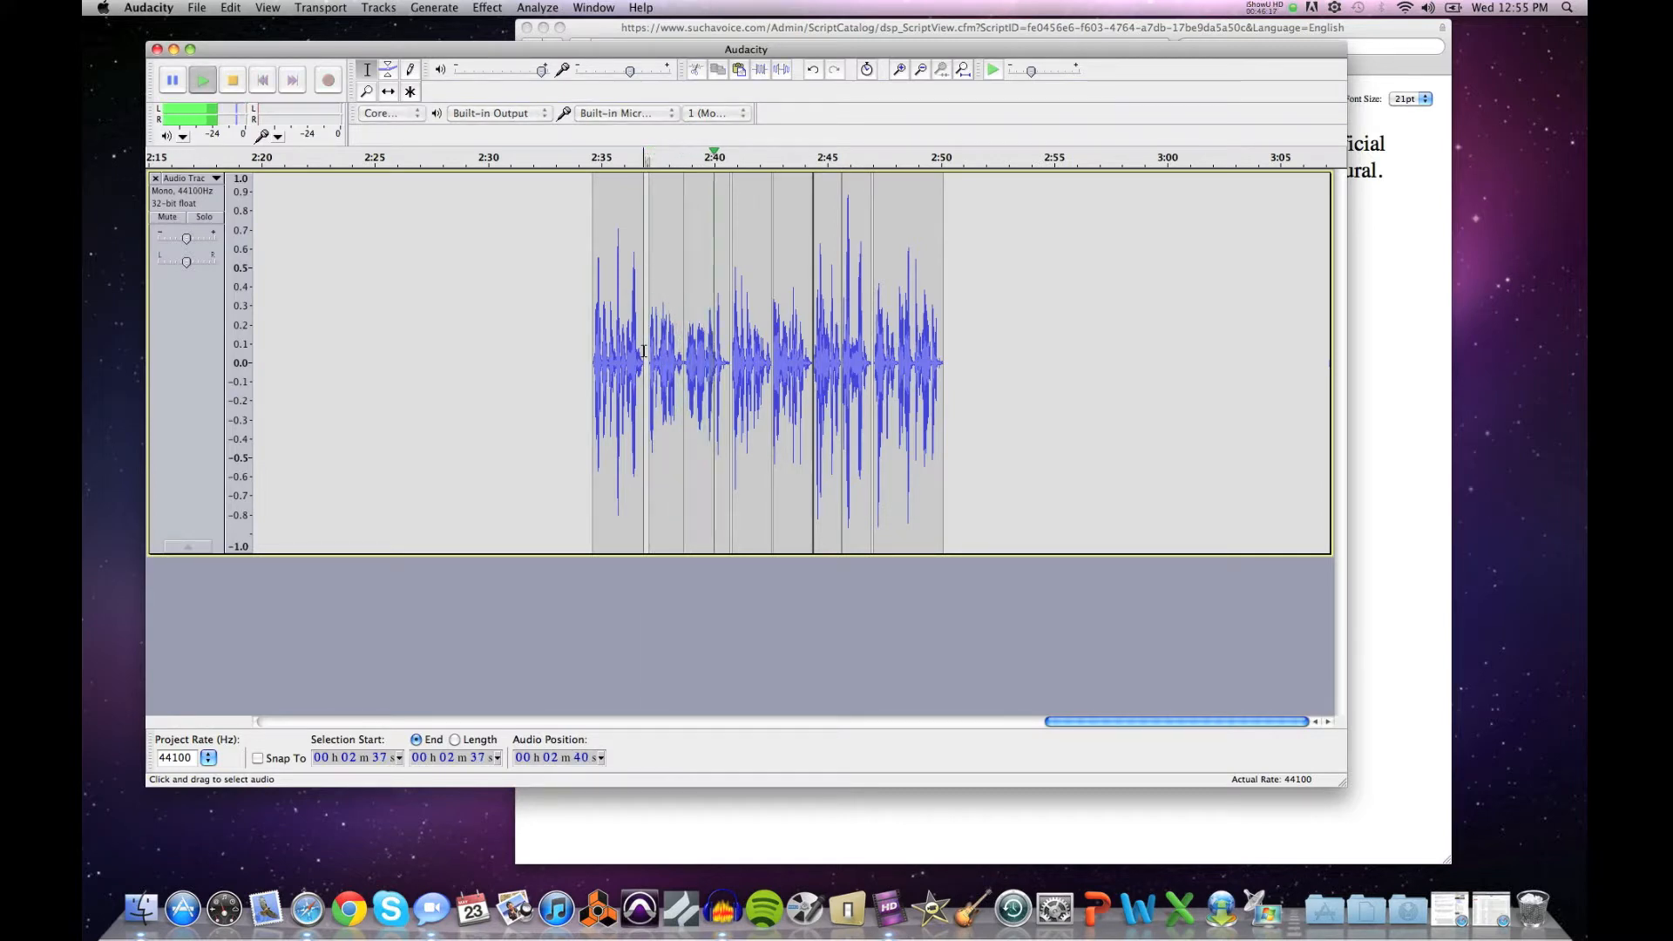
{"action": "key", "text": "space"}
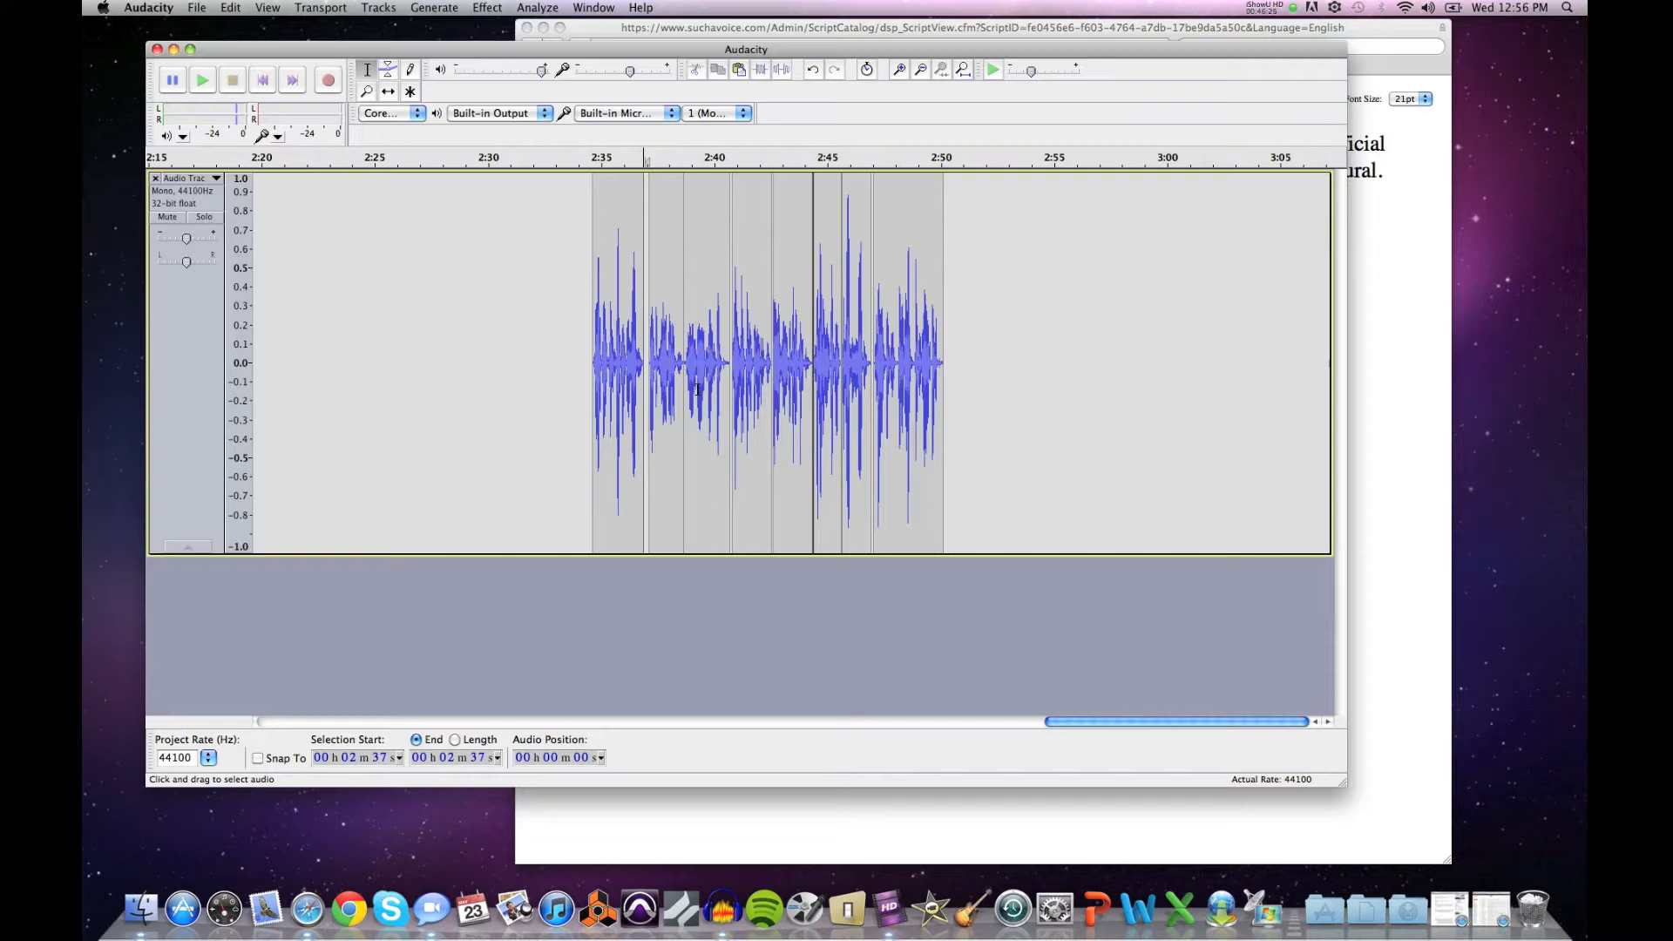
Step: Select the third clip through the last one and shift them together about 0.2 s later, starting at about 2:38.8
{"action": "left_click", "coordinate": [388, 94]}
{"action": "left_click_drag", "start_coordinate": [701, 394], "coordinate": [734, 393]}
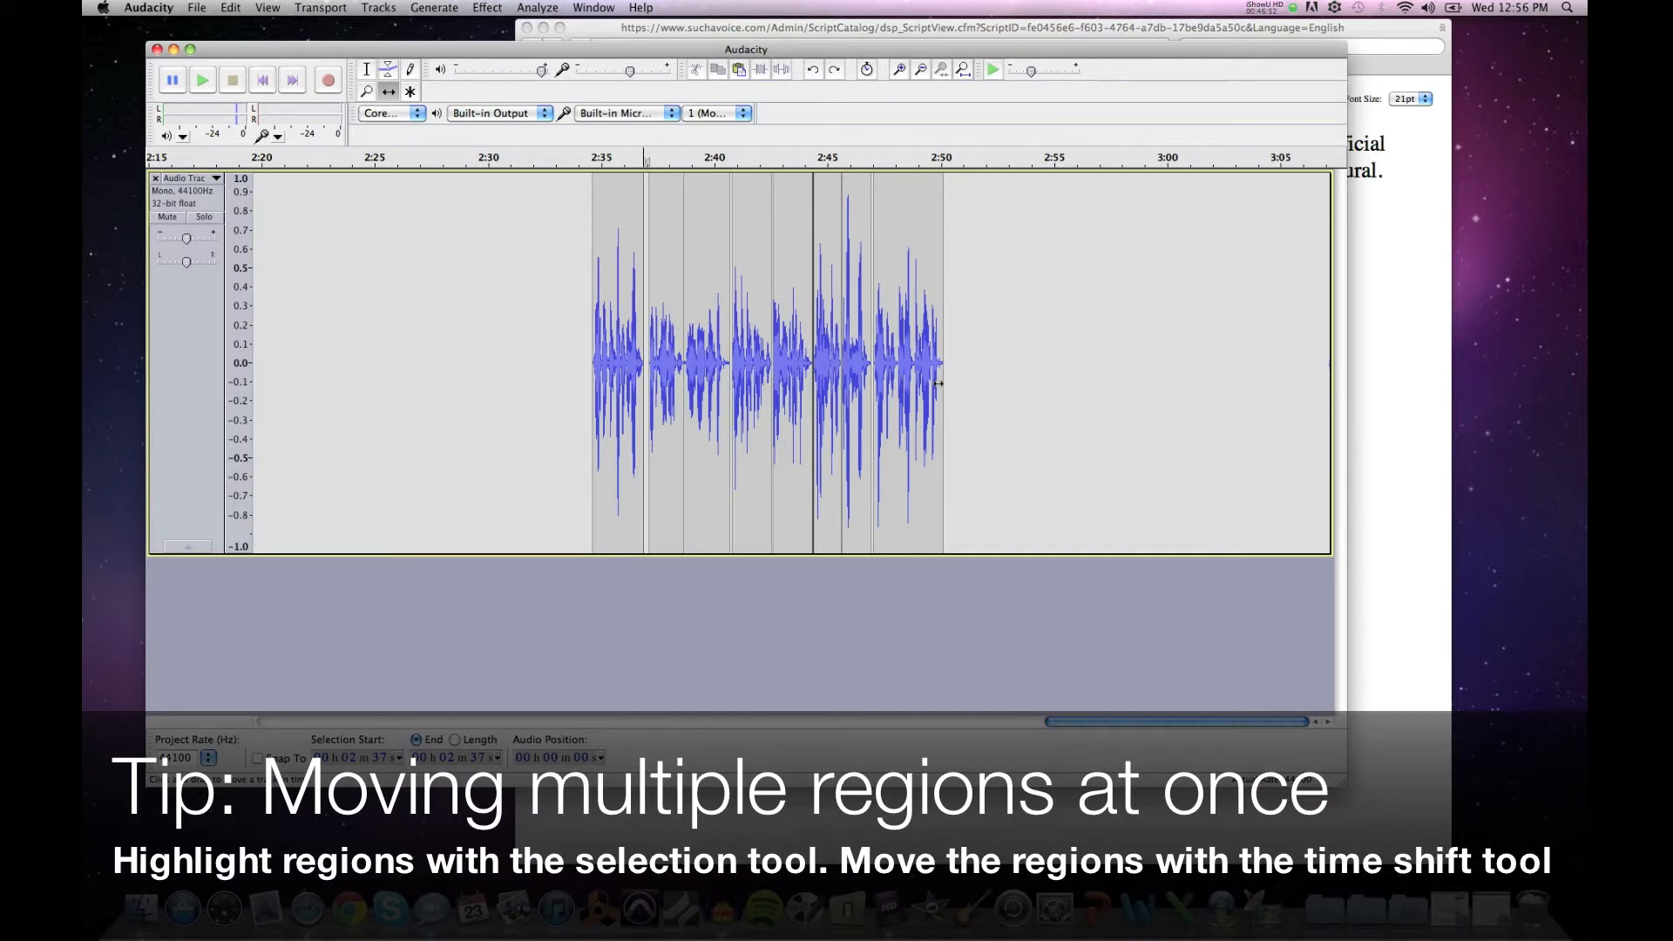
{"action": "left_click", "coordinate": [367, 69]}
{"action": "double_click", "coordinate": [712, 389]}
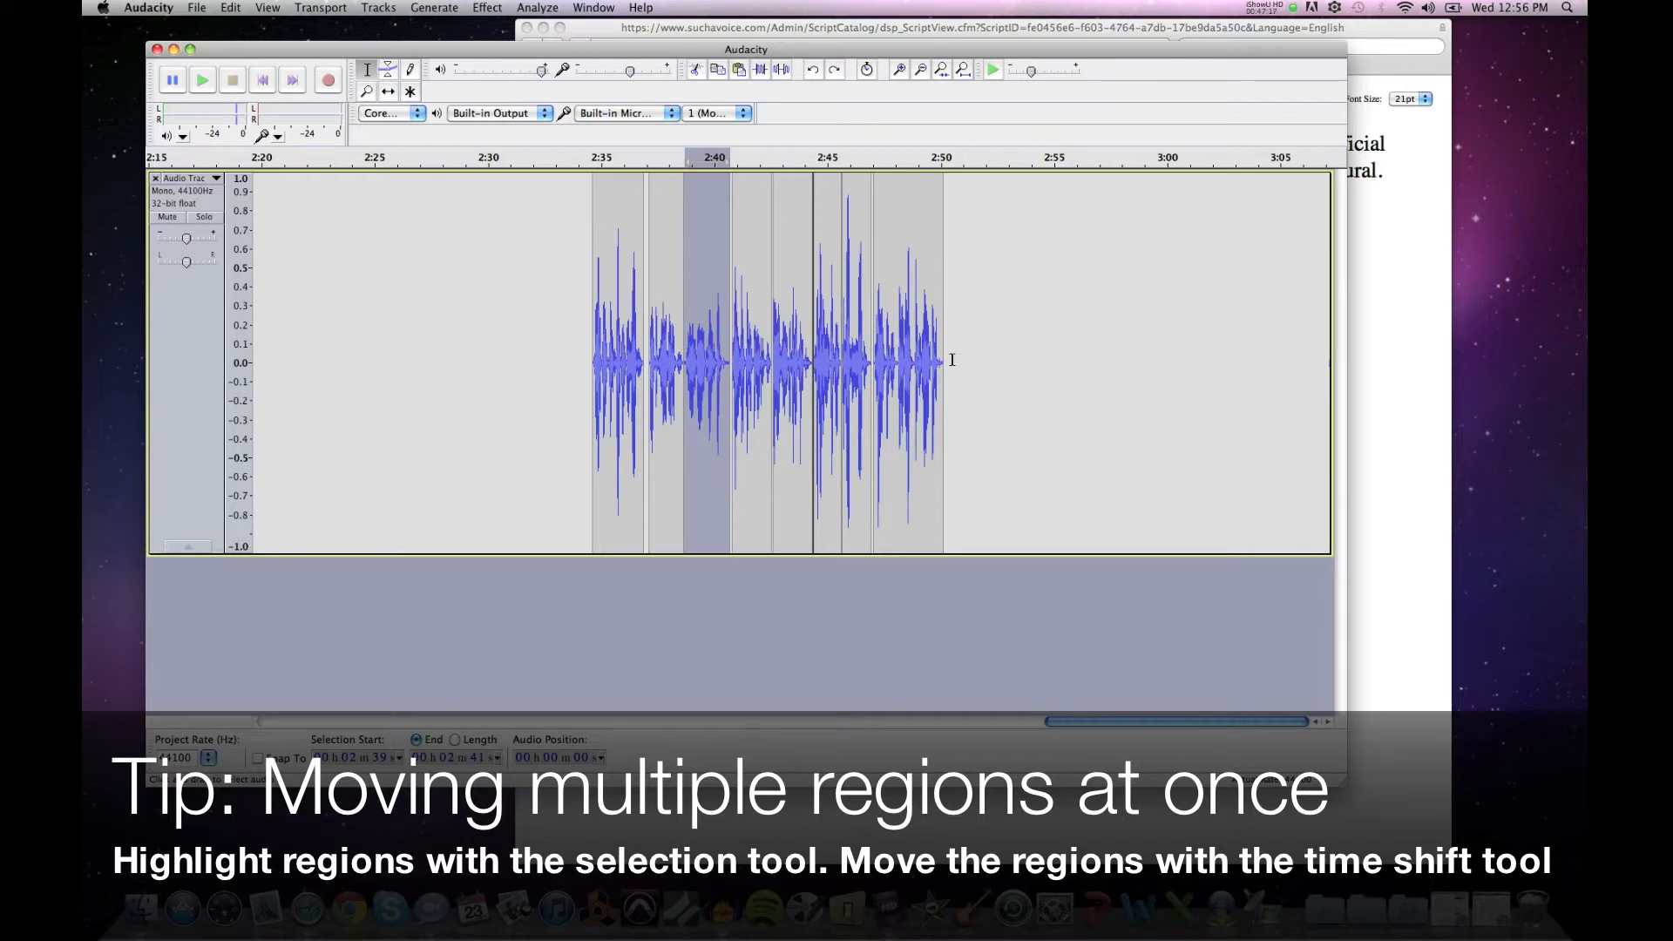
{"action": "key", "text": "shift"}
{"action": "left_click", "coordinate": [952, 360], "text": "shift"}
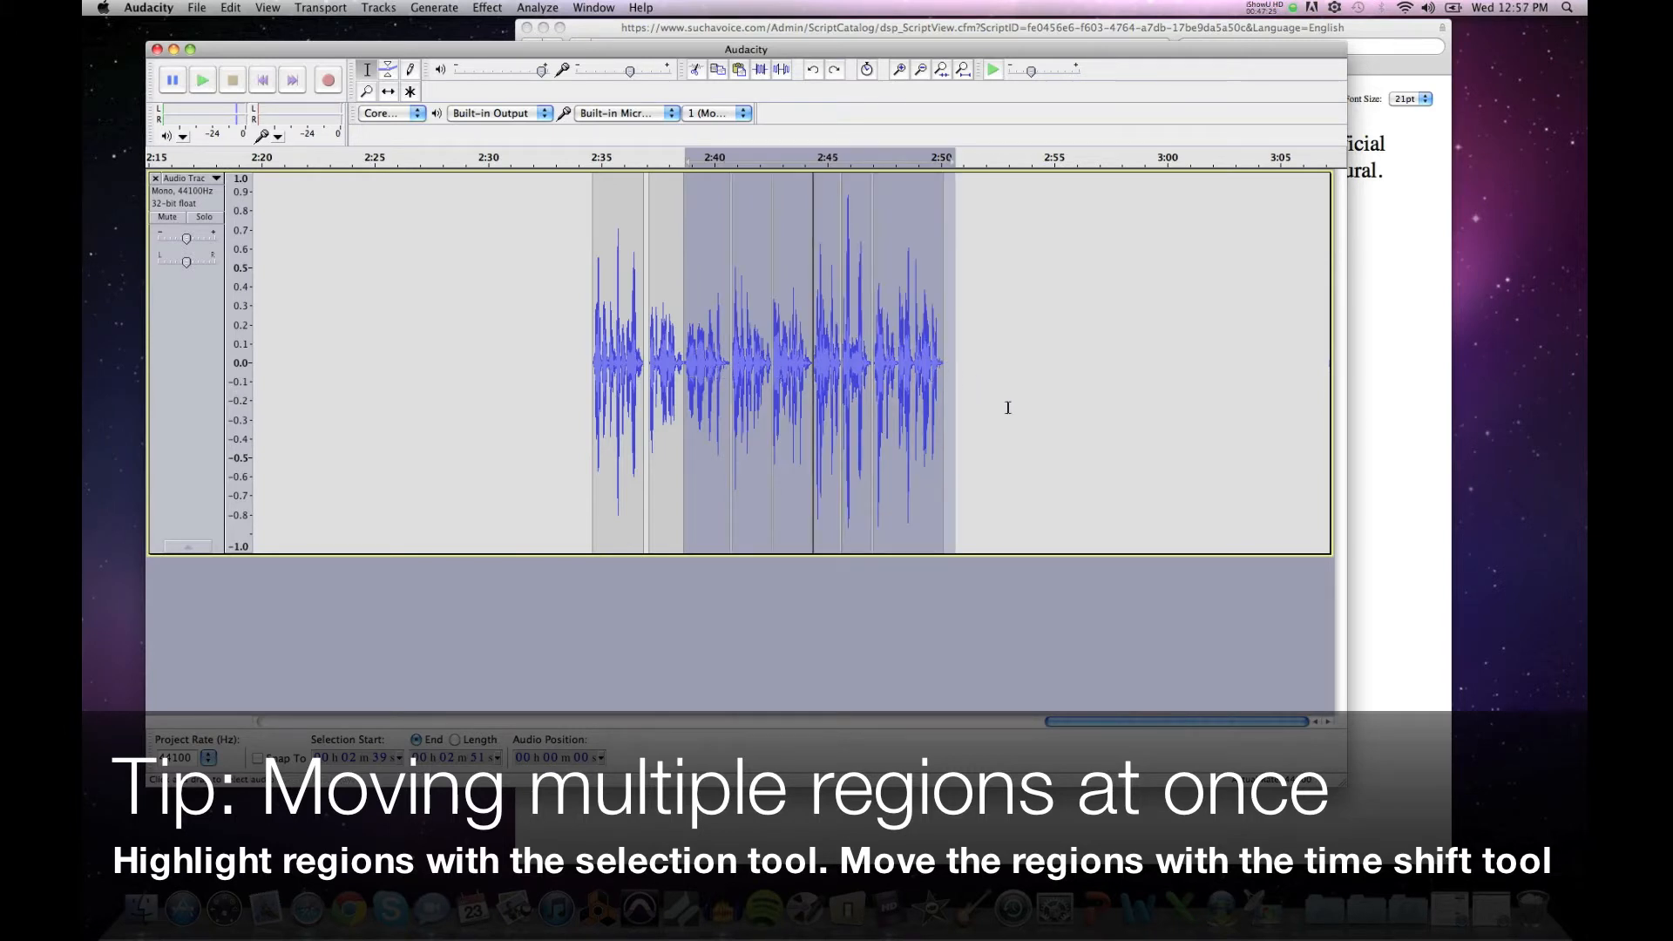
{"action": "left_click", "coordinate": [389, 93]}
{"action": "left_click_drag", "start_coordinate": [706, 398], "coordinate": [756, 406]}
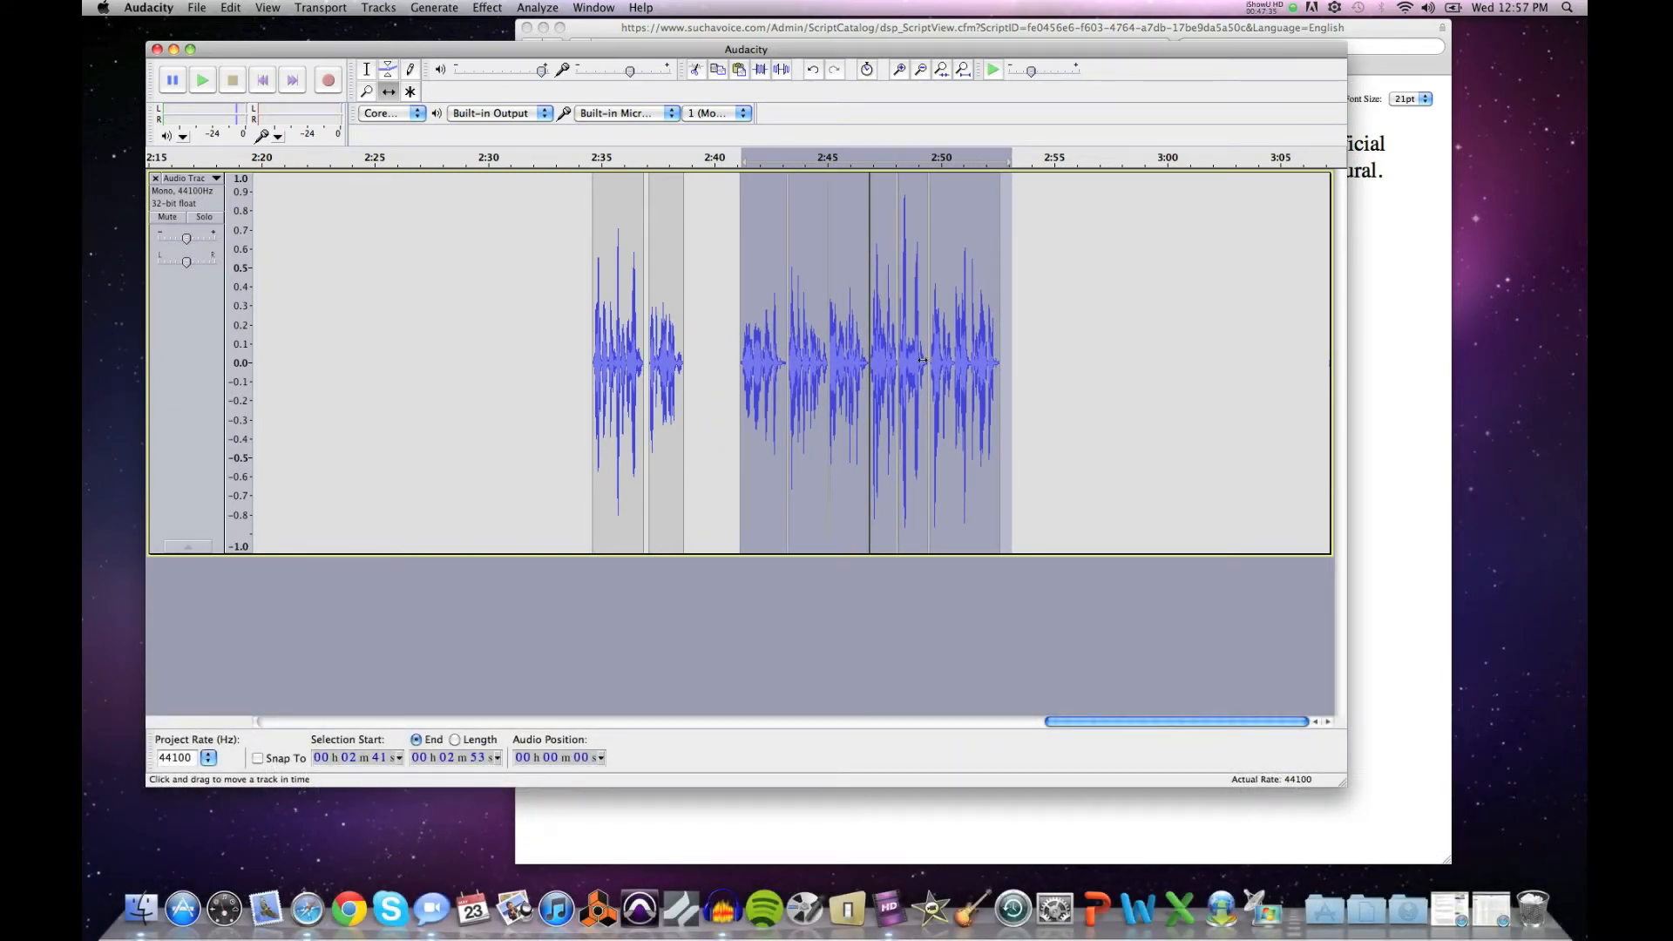
{"action": "left_click_drag", "start_coordinate": [754, 457], "coordinate": [719, 451]}
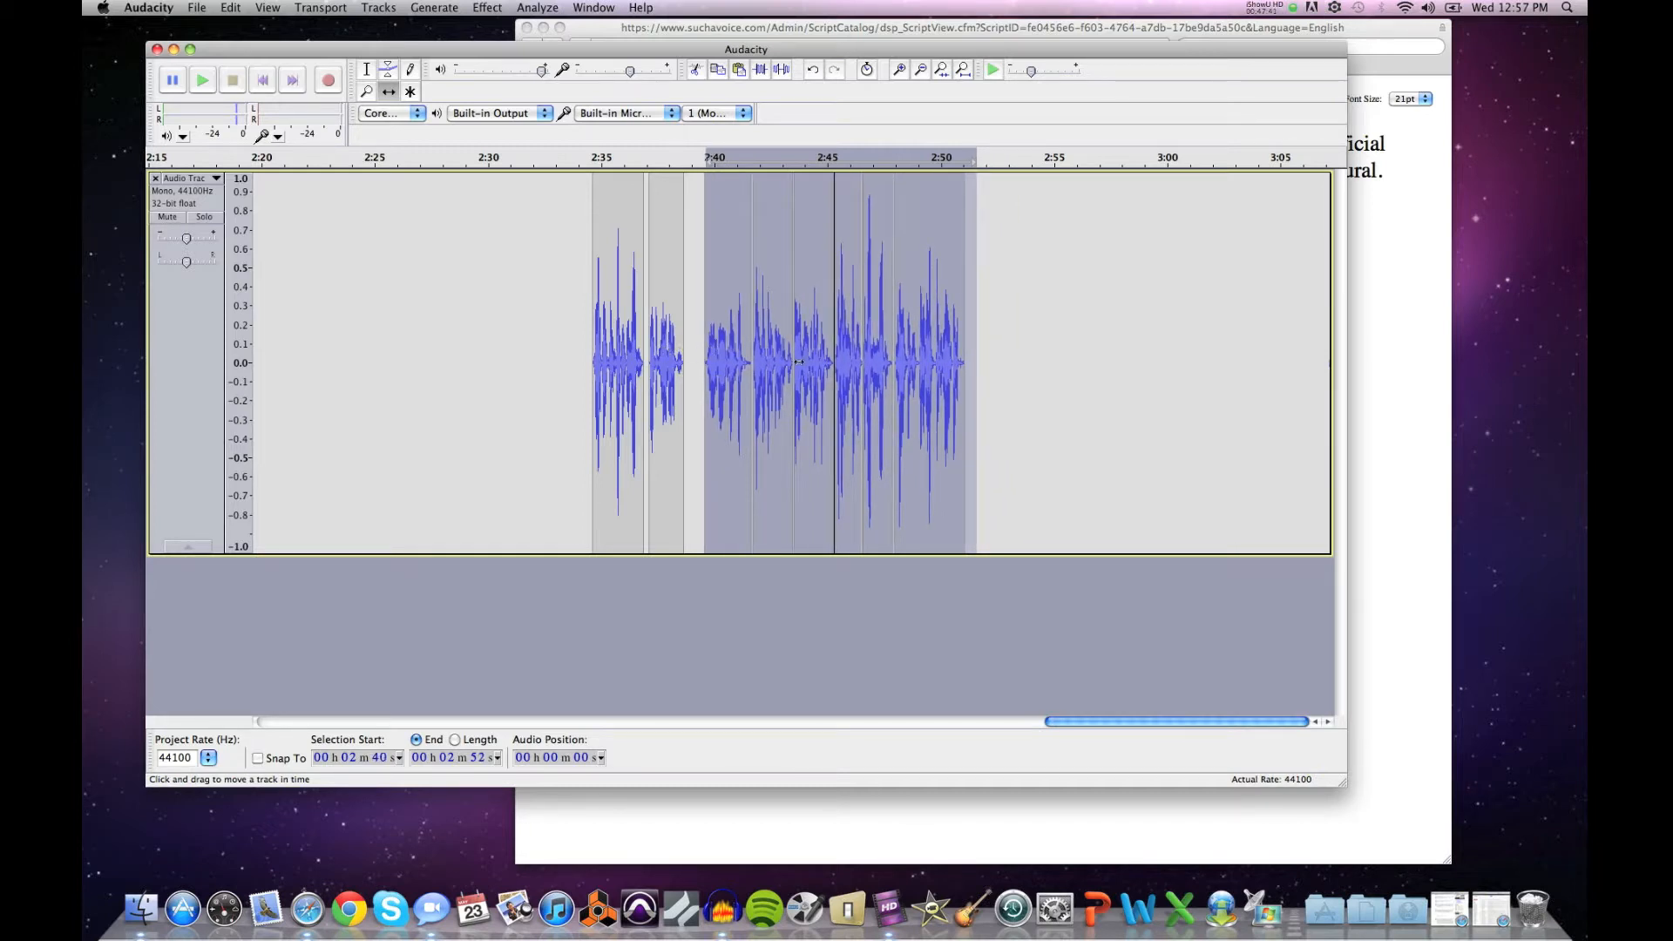
{"action": "left_click_drag", "start_coordinate": [720, 440], "coordinate": [703, 445]}
Step: Play back the widened pause between the second and third clips, starting from about 2:36 and again from about 2:38
{"action": "left_click", "coordinate": [367, 69]}
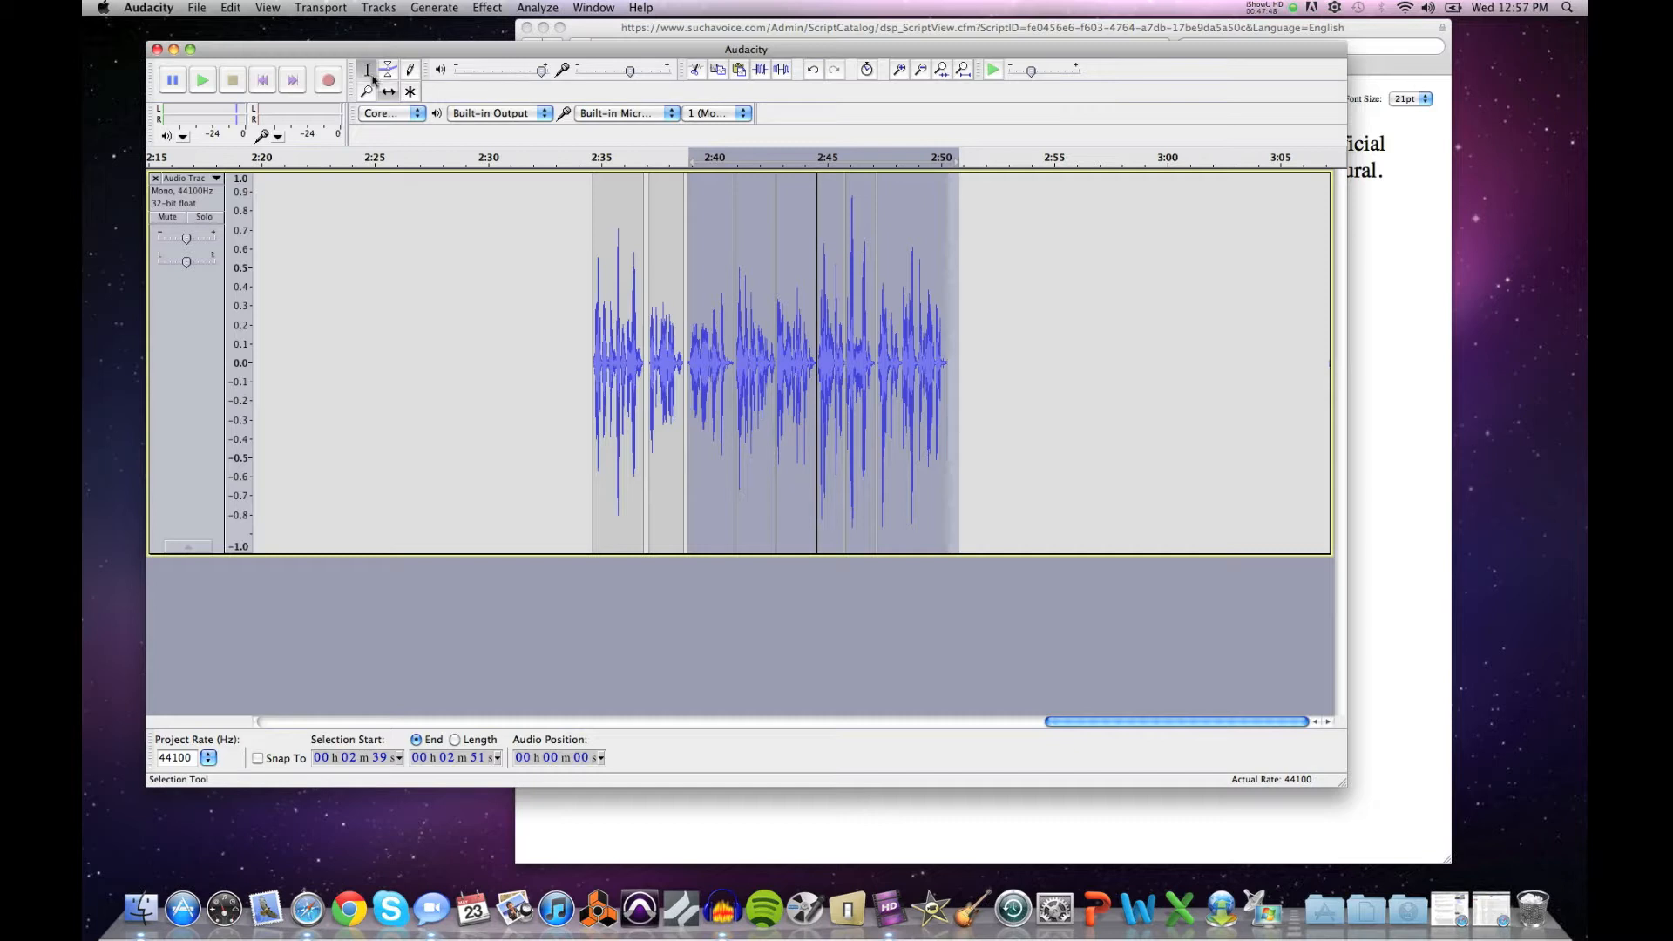
{"action": "left_click", "coordinate": [624, 305]}
{"action": "key", "text": "space"}
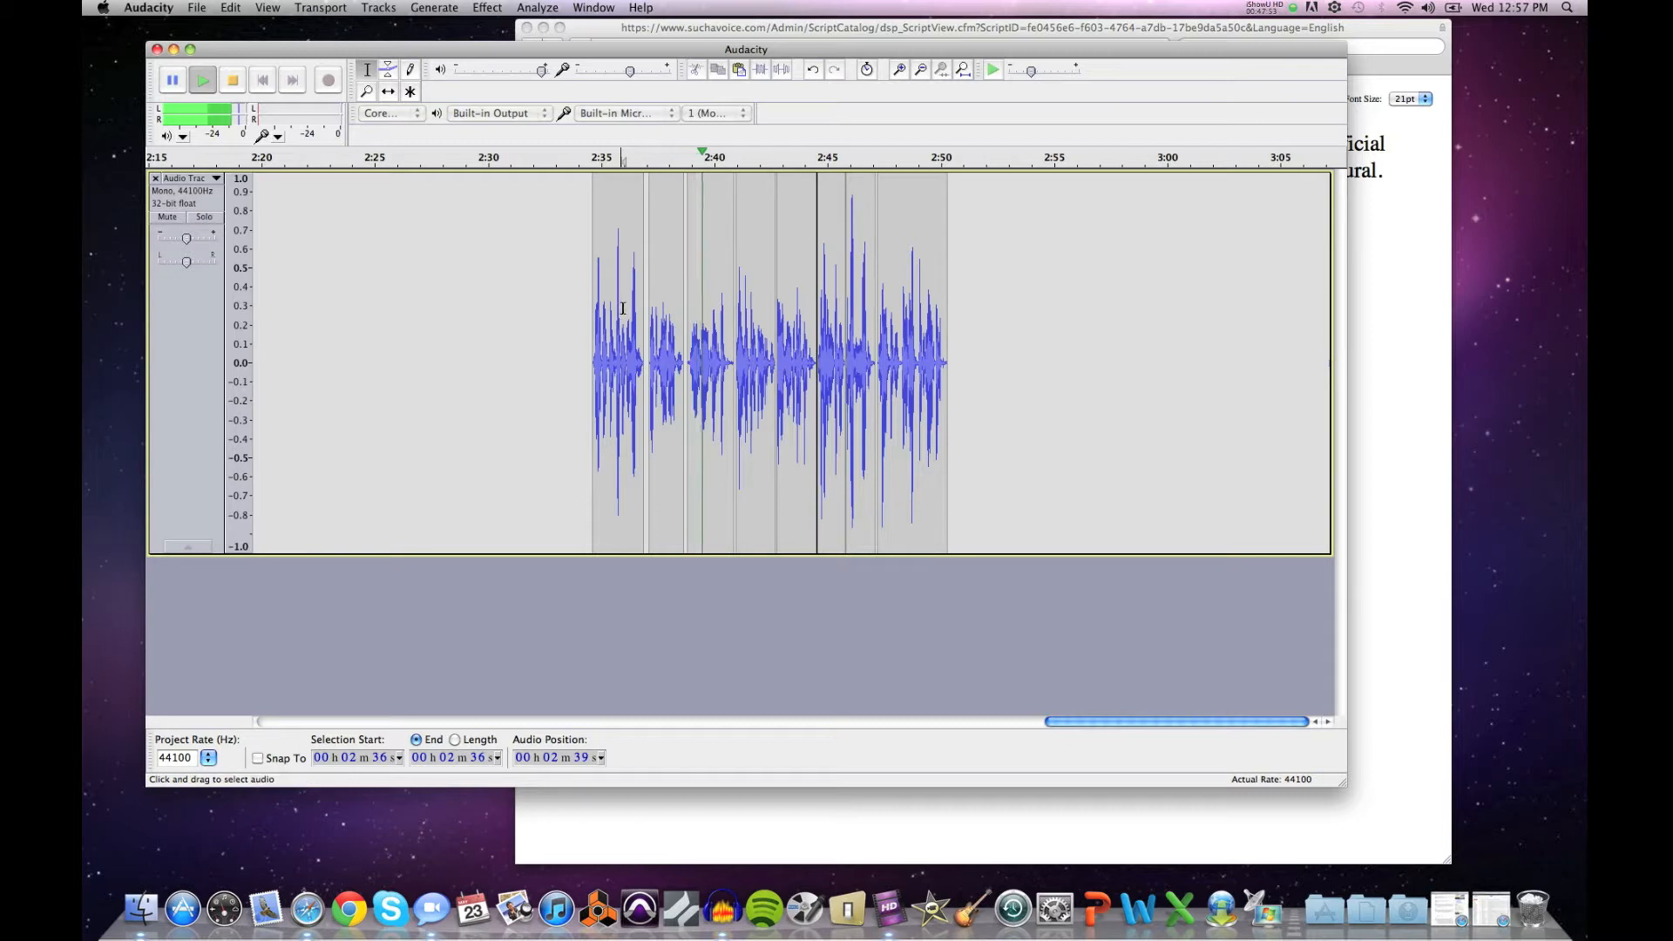
{"action": "key", "text": "space"}
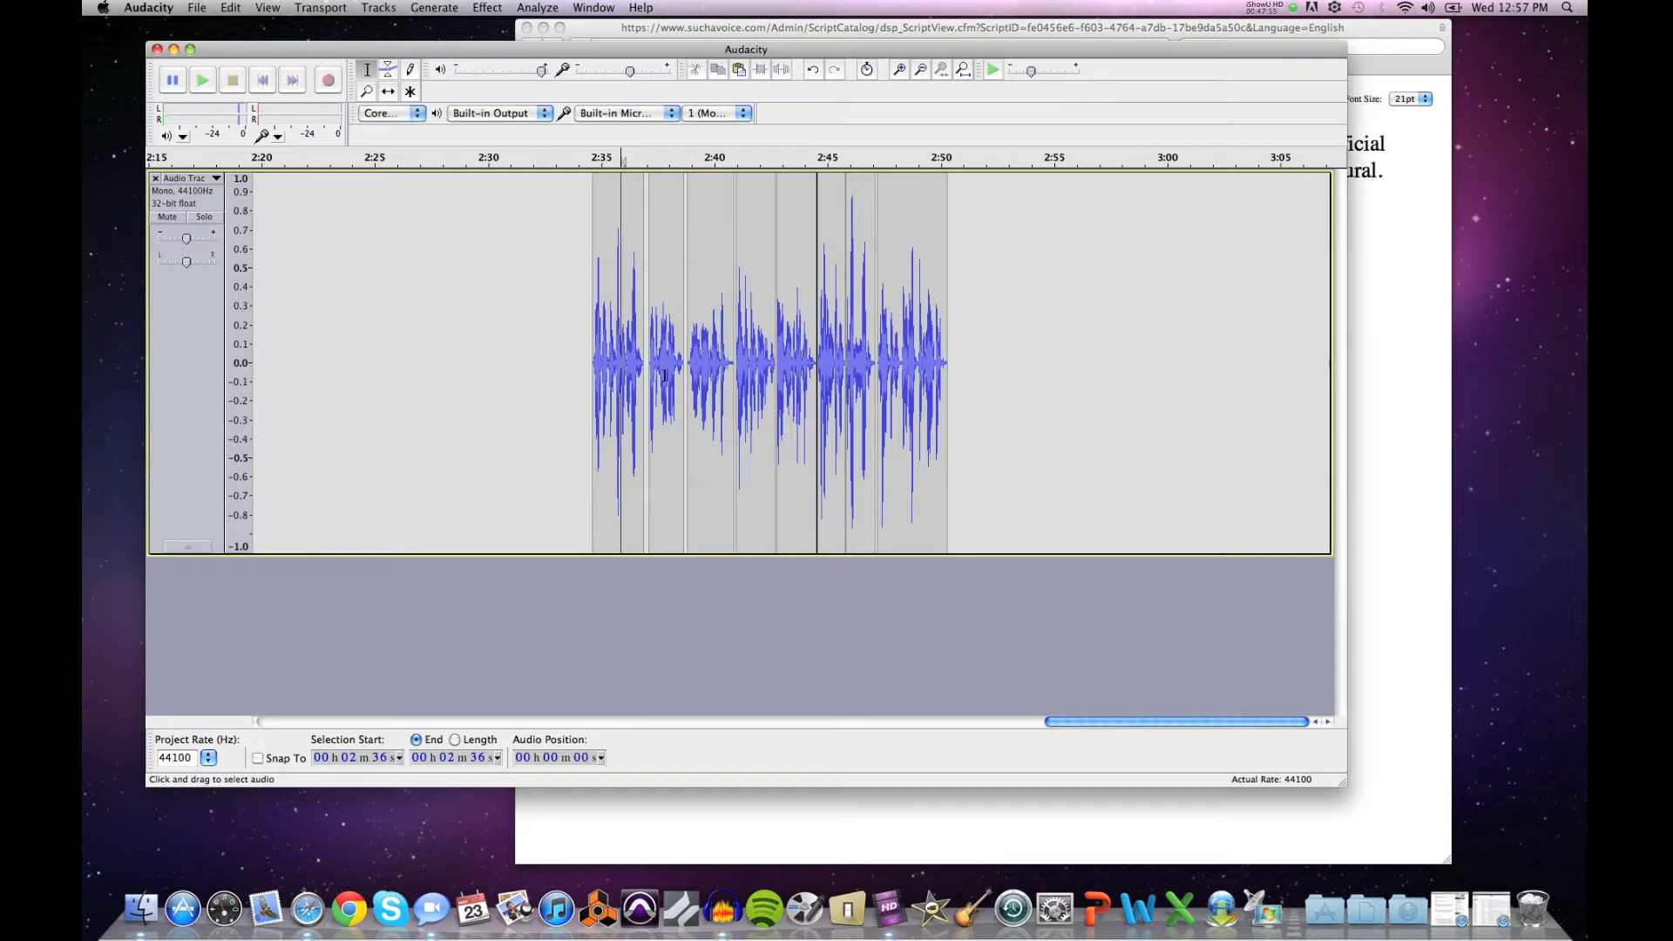
{"action": "left_click", "coordinate": [667, 370]}
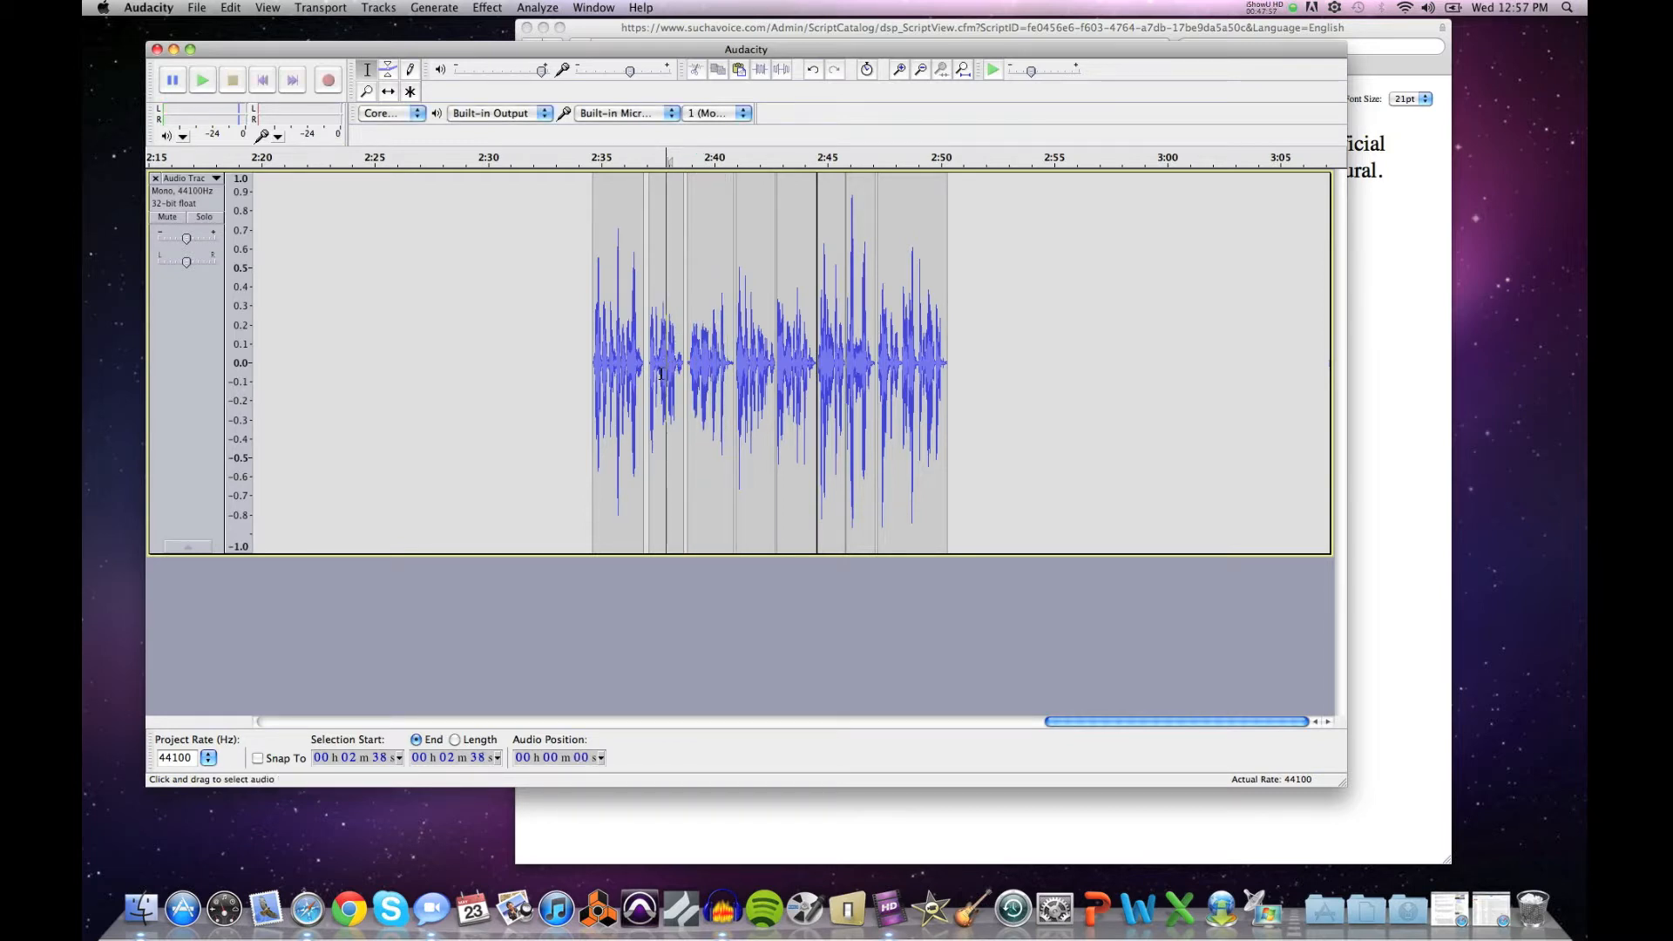
{"action": "key", "text": "space"}
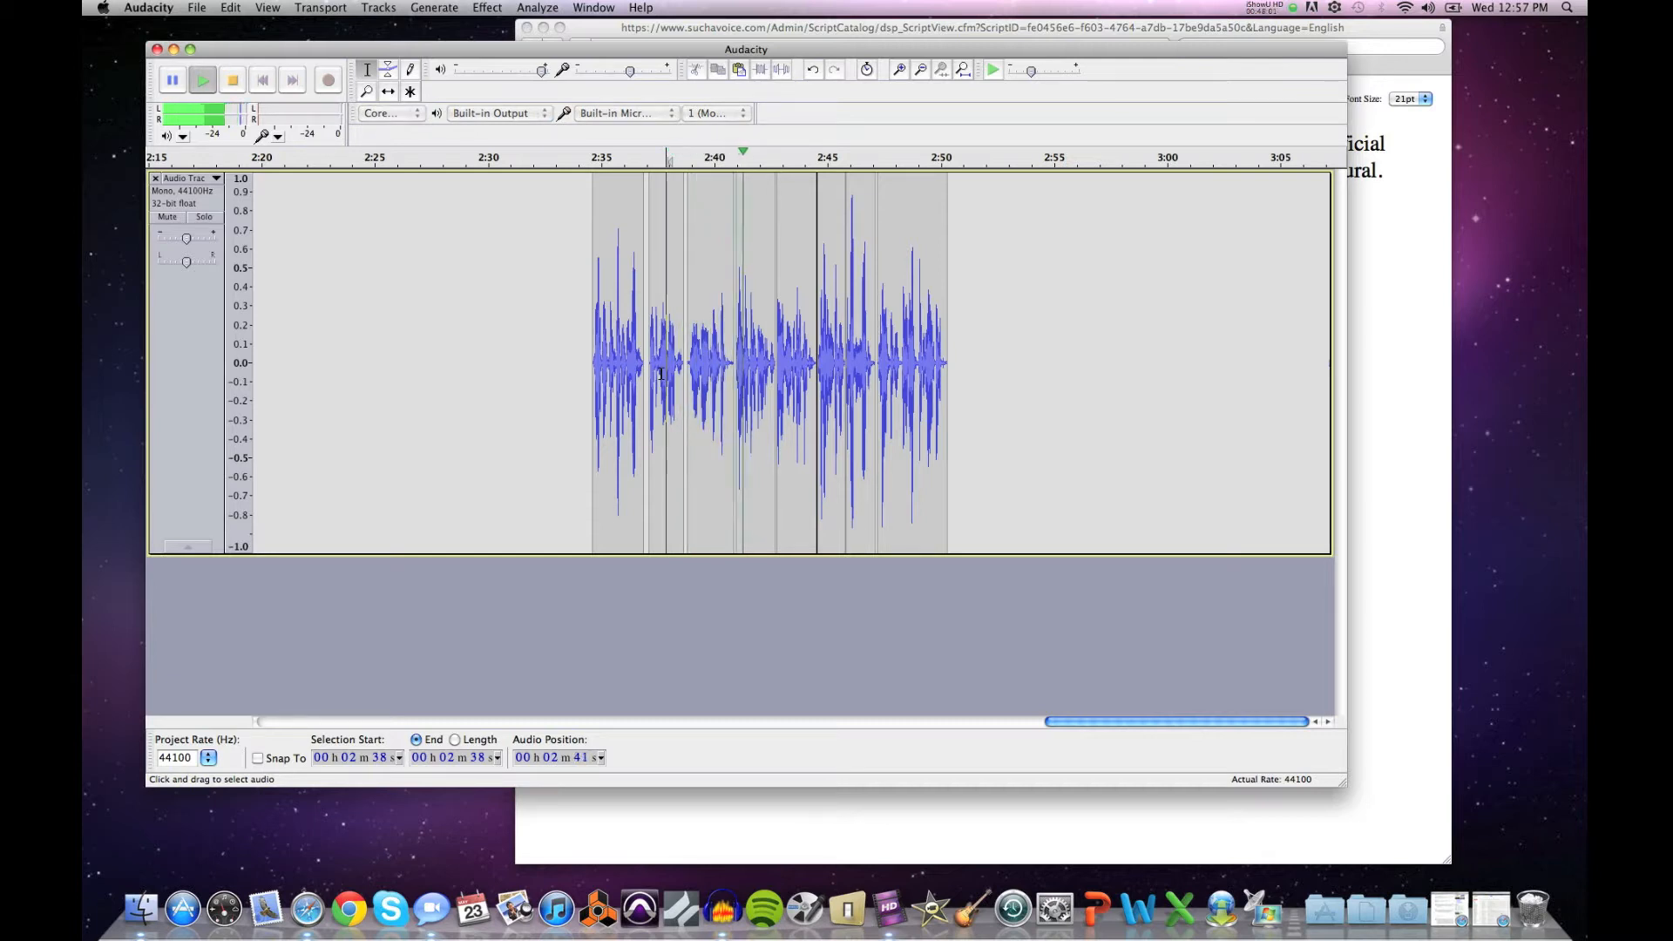
{"action": "key", "text": "space"}
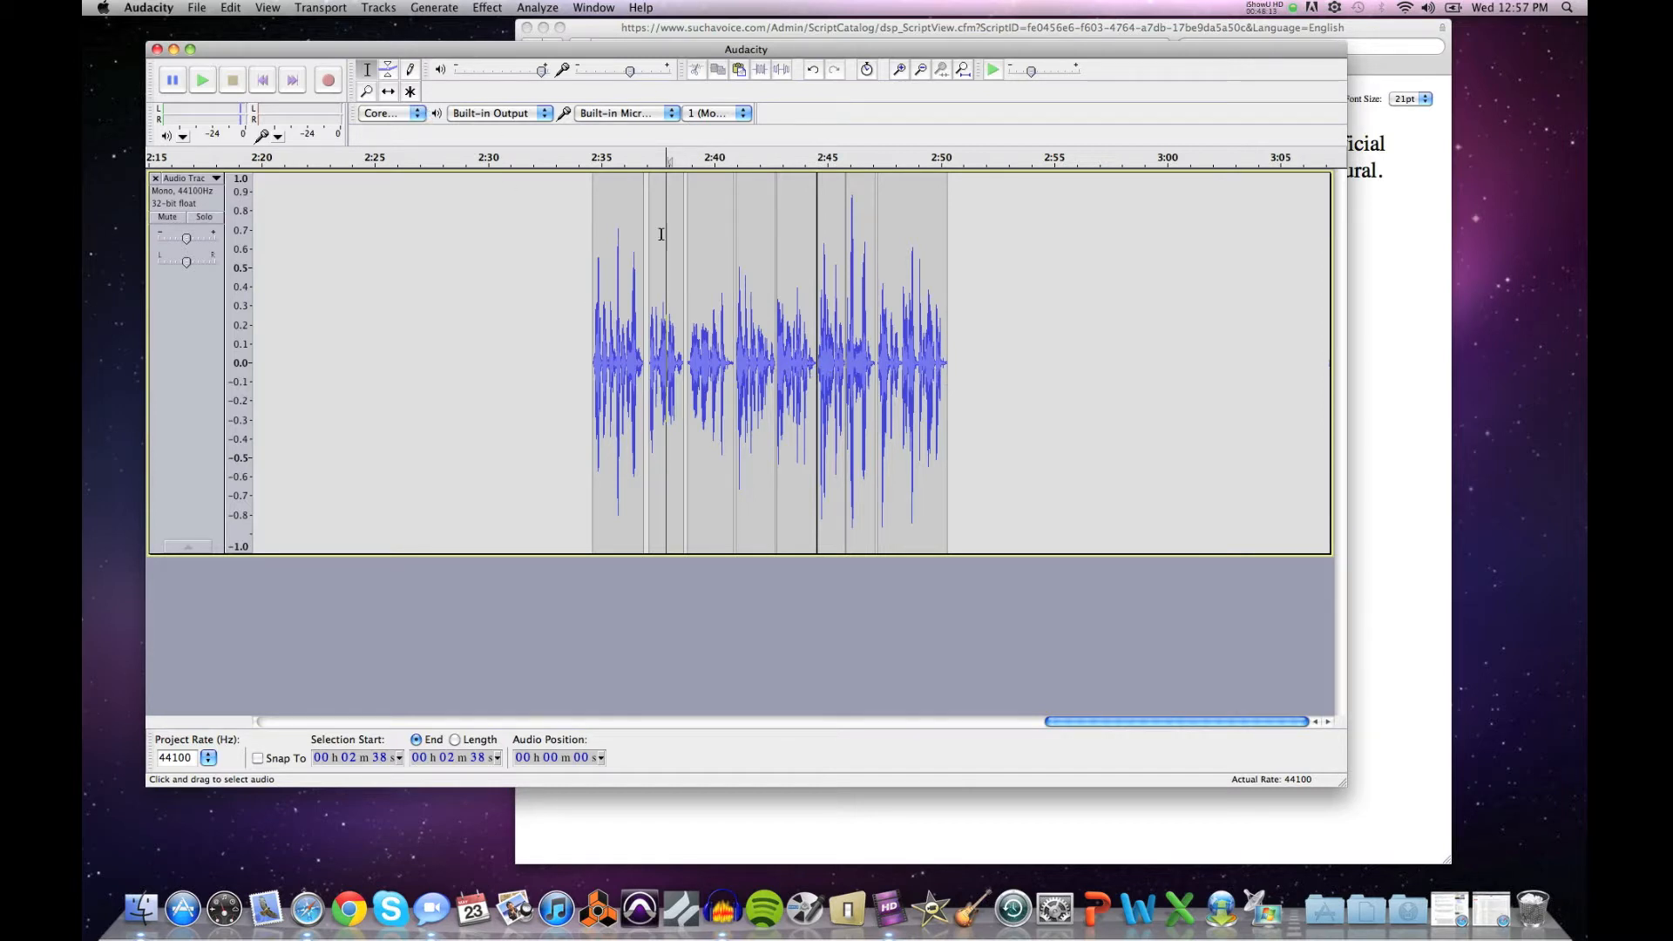
{"action": "double_click", "coordinate": [689, 328]}
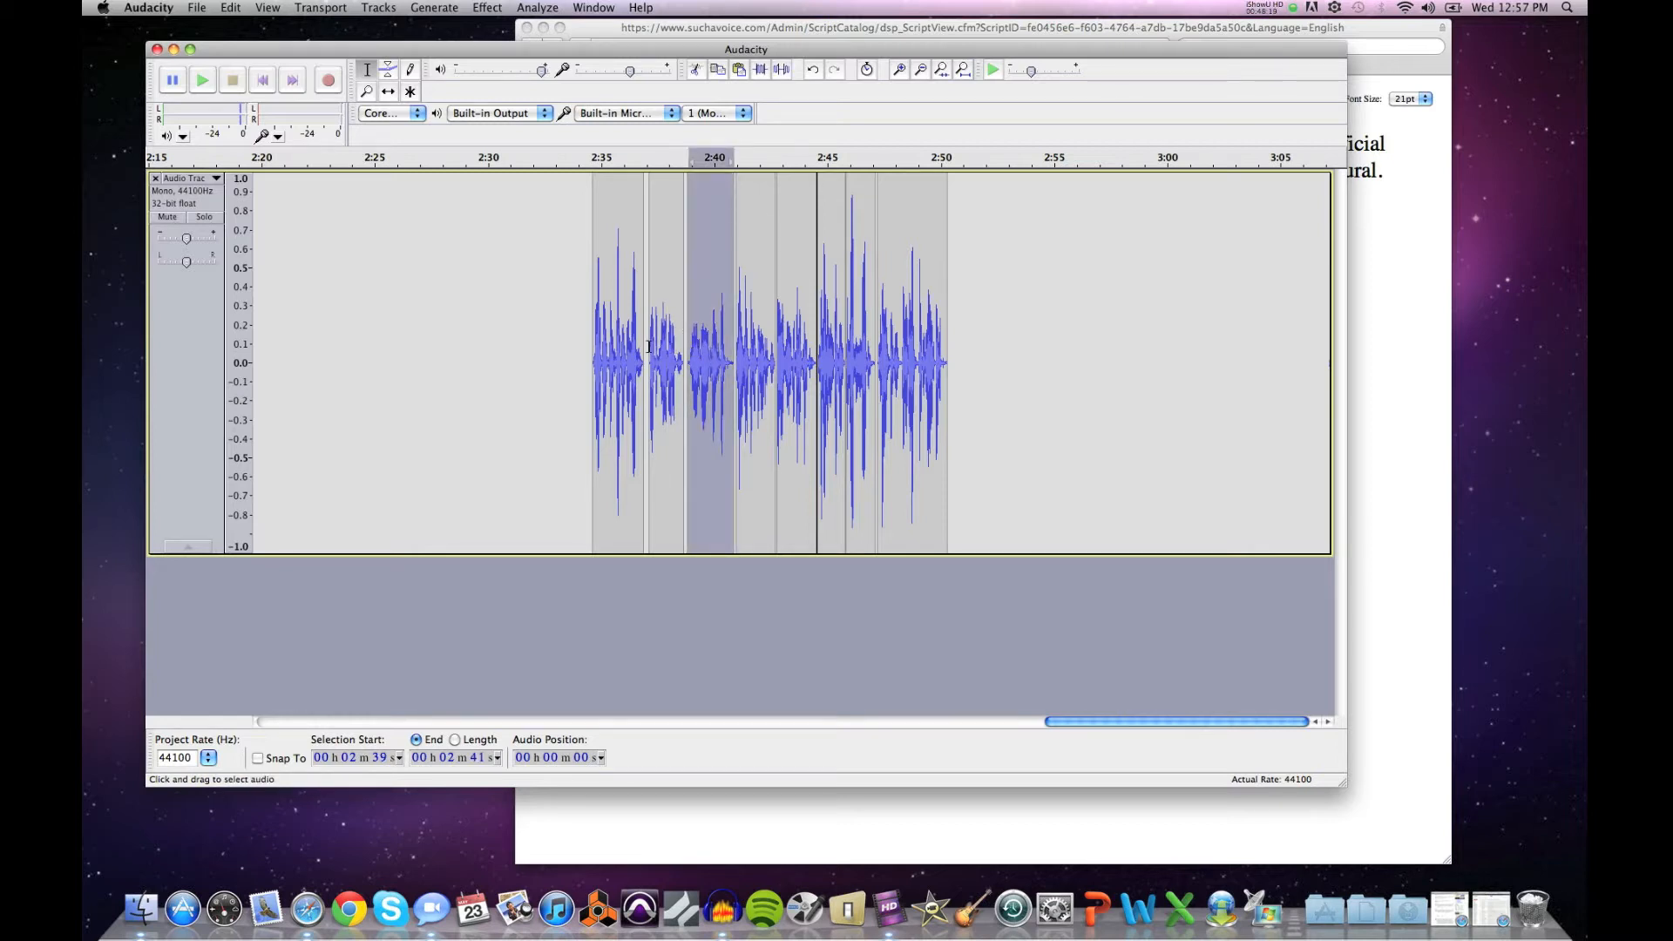
{"action": "key", "text": "shift"}
{"action": "left_click", "coordinate": [984, 343], "text": "shift"}
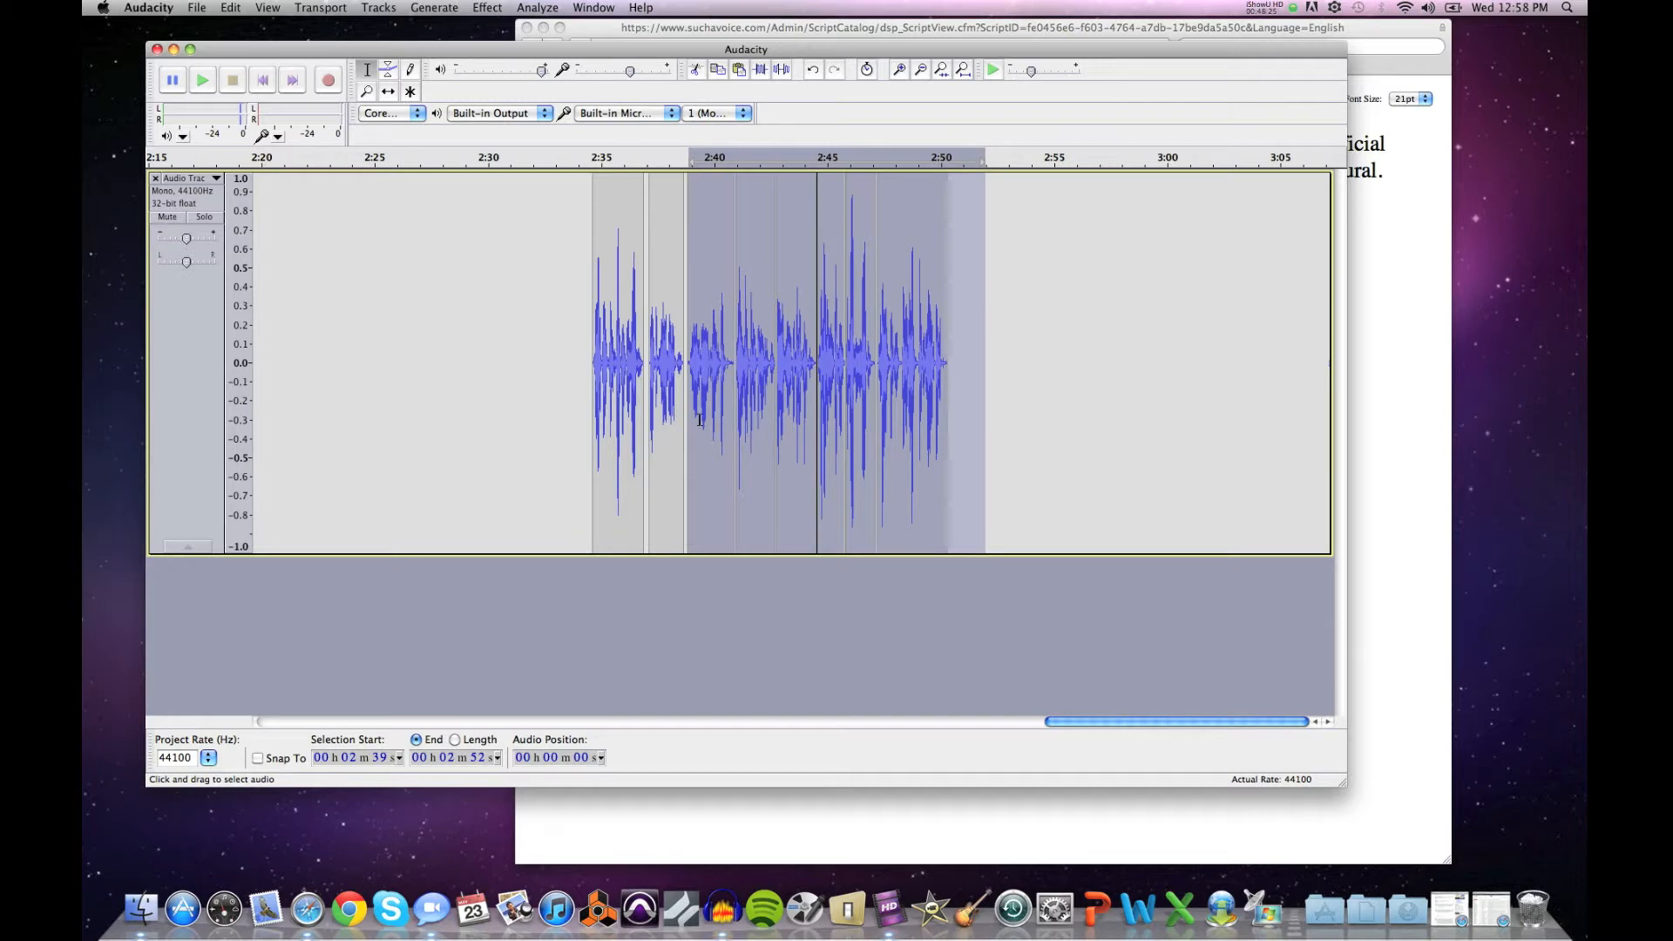
{"action": "left_click", "coordinate": [388, 91]}
{"action": "left_click", "coordinate": [370, 72]}
{"action": "left_click", "coordinate": [588, 288]}
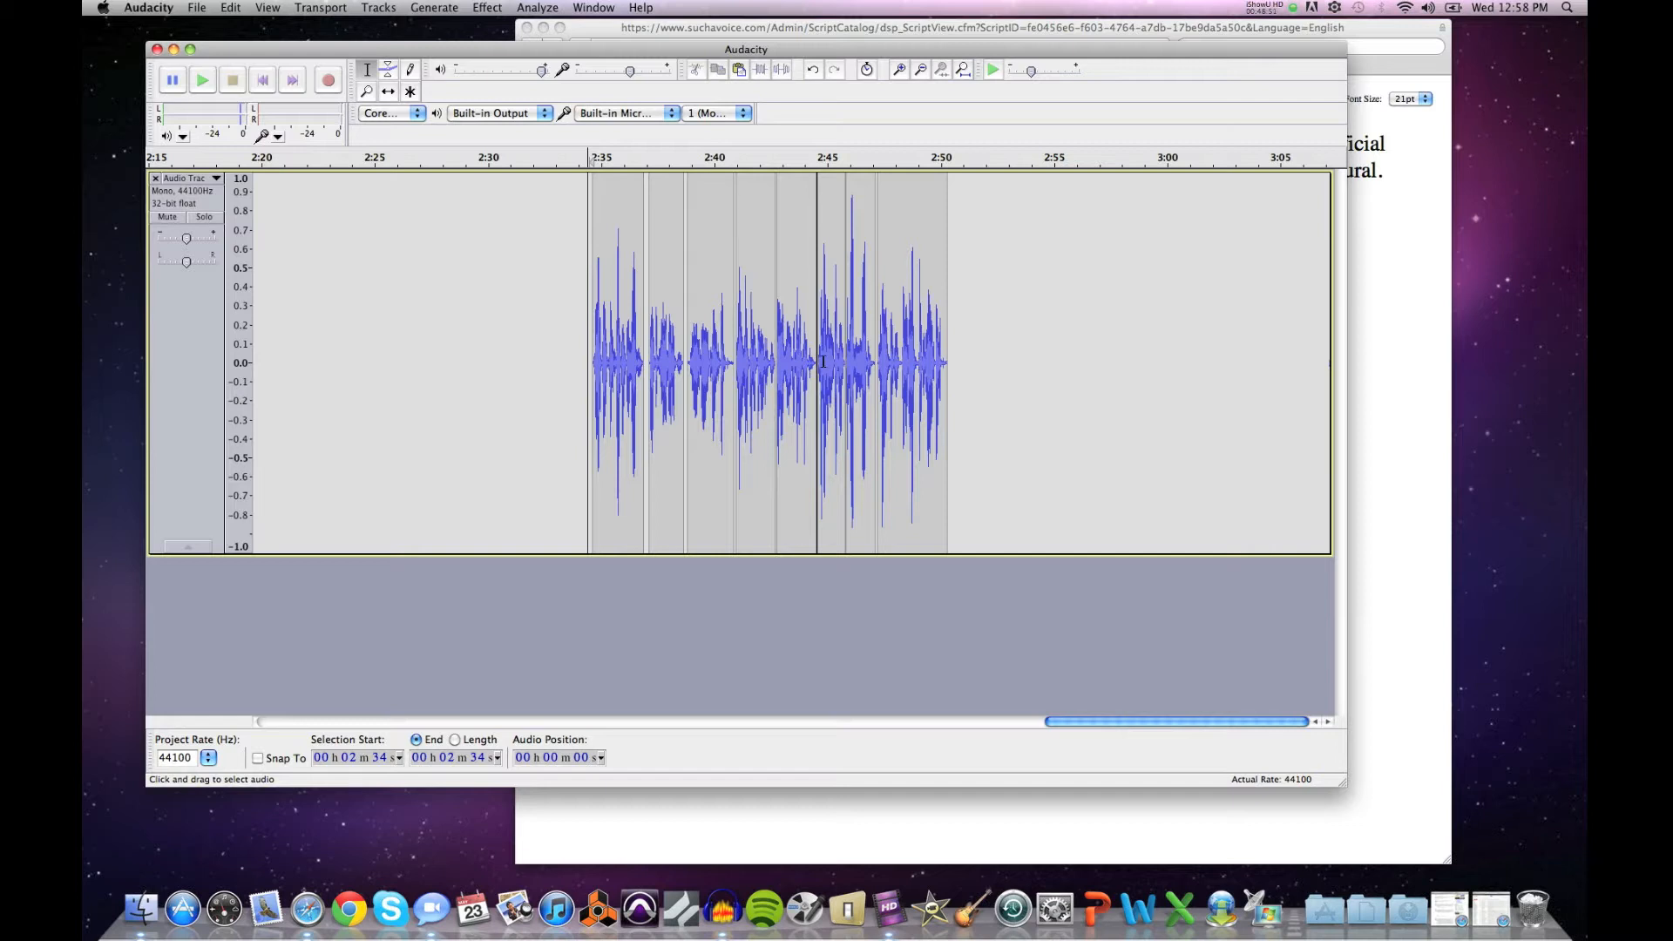
Step: Minimize the Safari window showing the Goldfish Crackers script and return to Audacity
{"action": "left_click", "coordinate": [703, 33]}
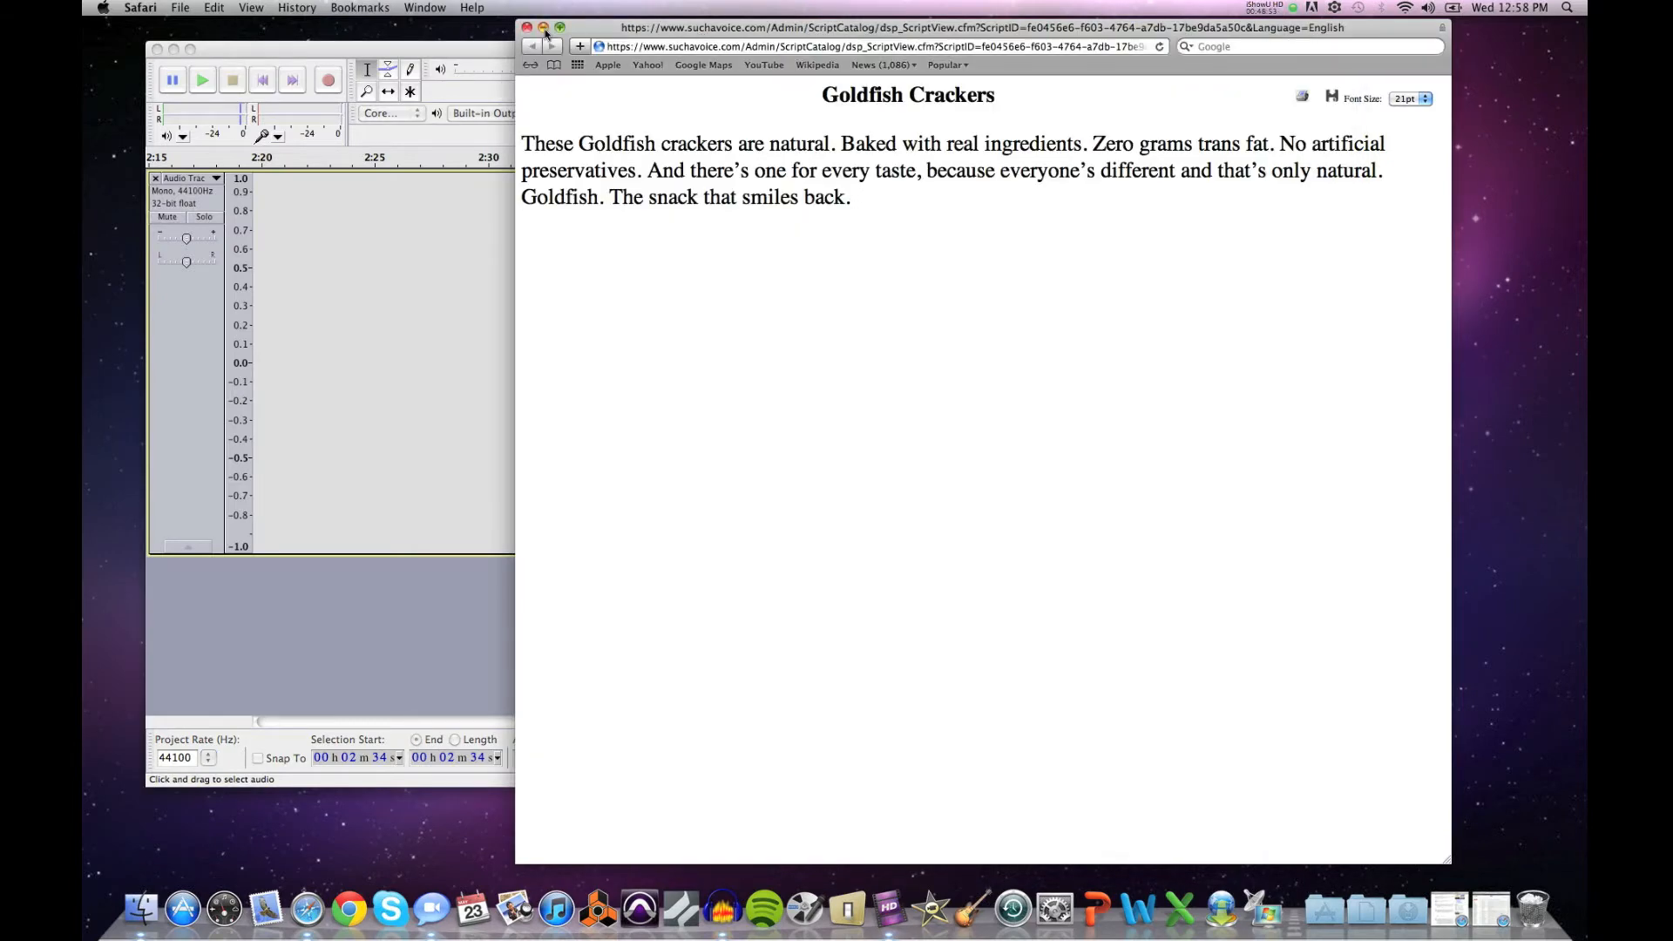
{"action": "left_click", "coordinate": [543, 28]}
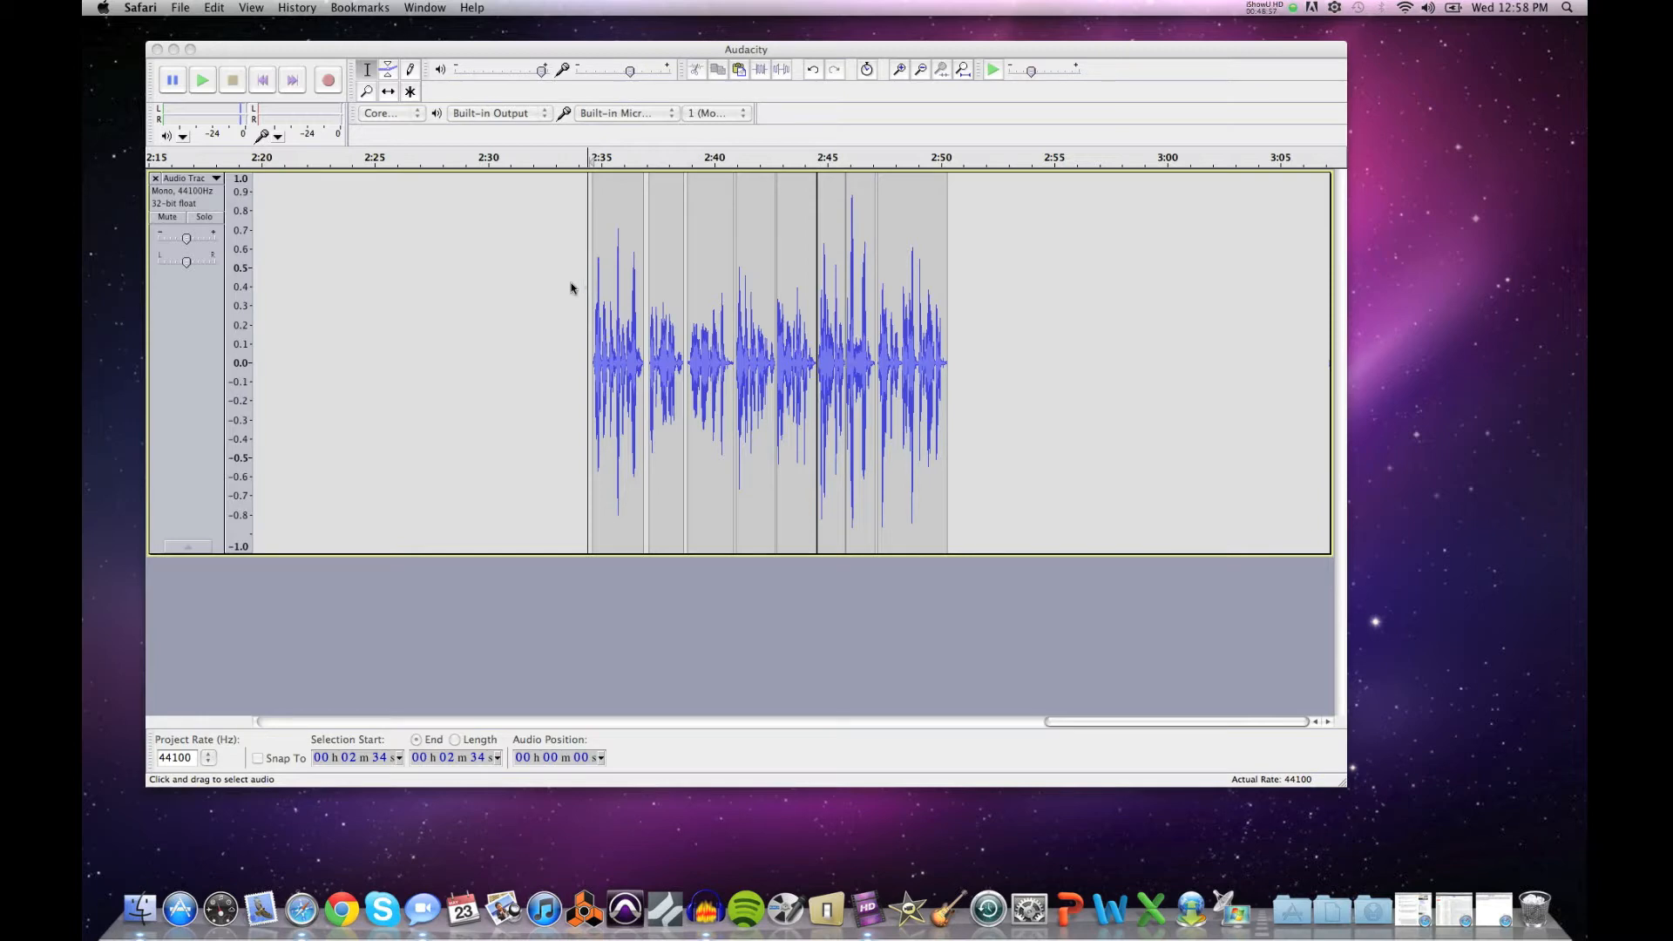
{"action": "left_click", "coordinate": [468, 51]}
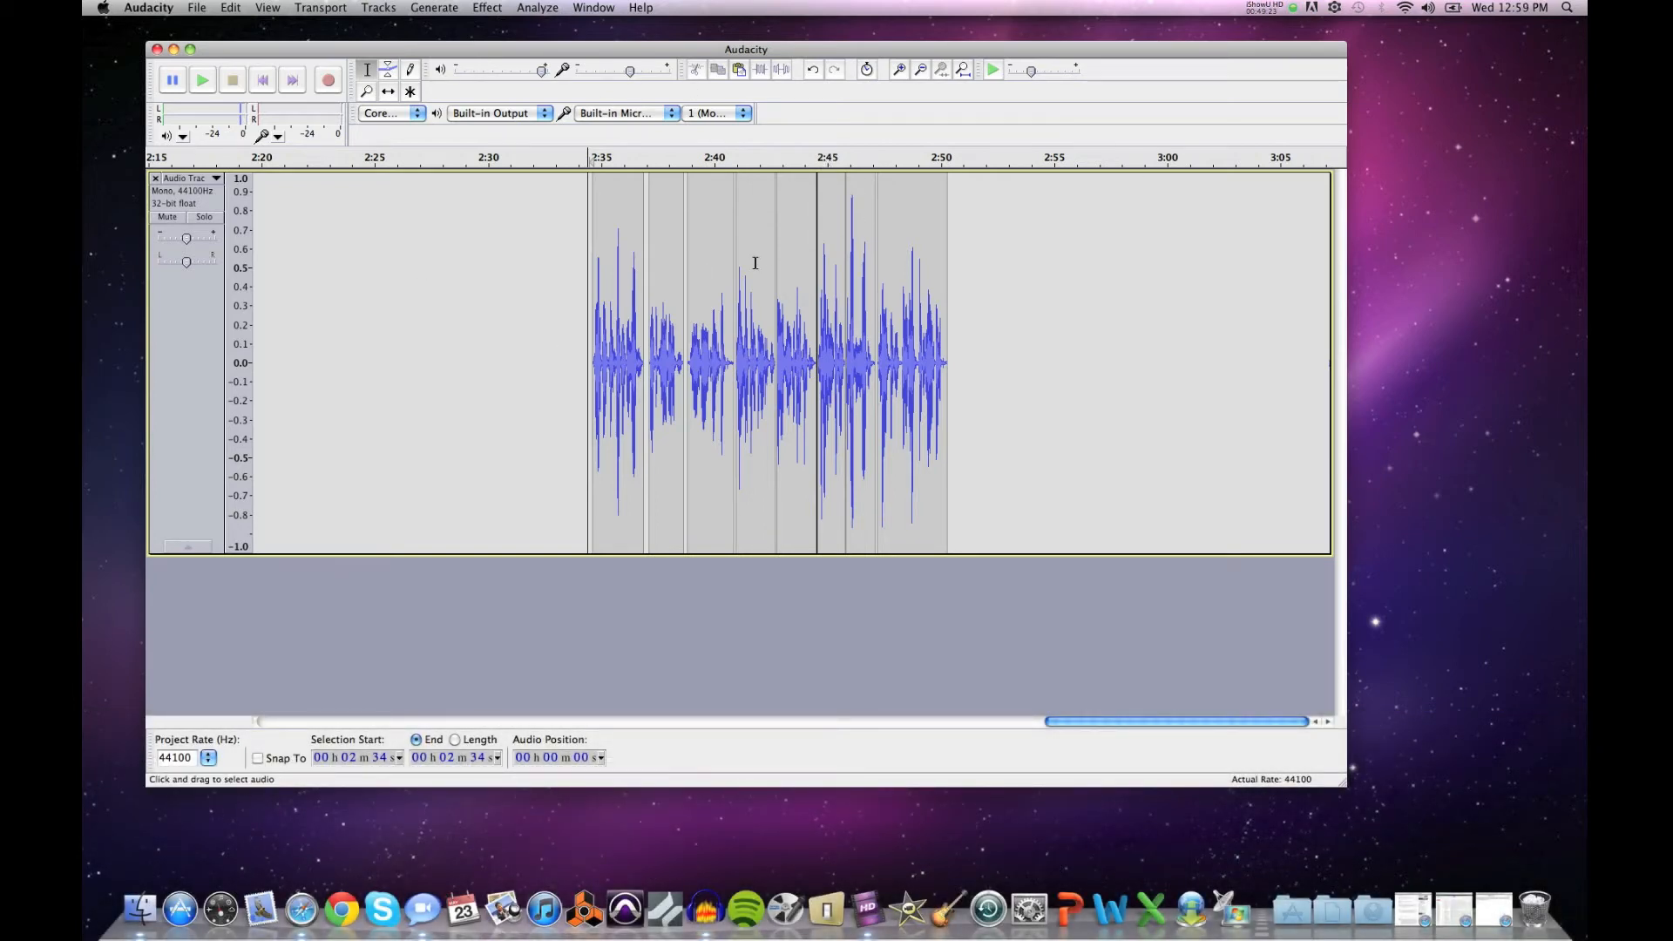
Step: Select all the edited clips of the take, from the start of the first at about 2:35 to the closing clip's end at 2:50
{"action": "left_click", "coordinate": [574, 282]}
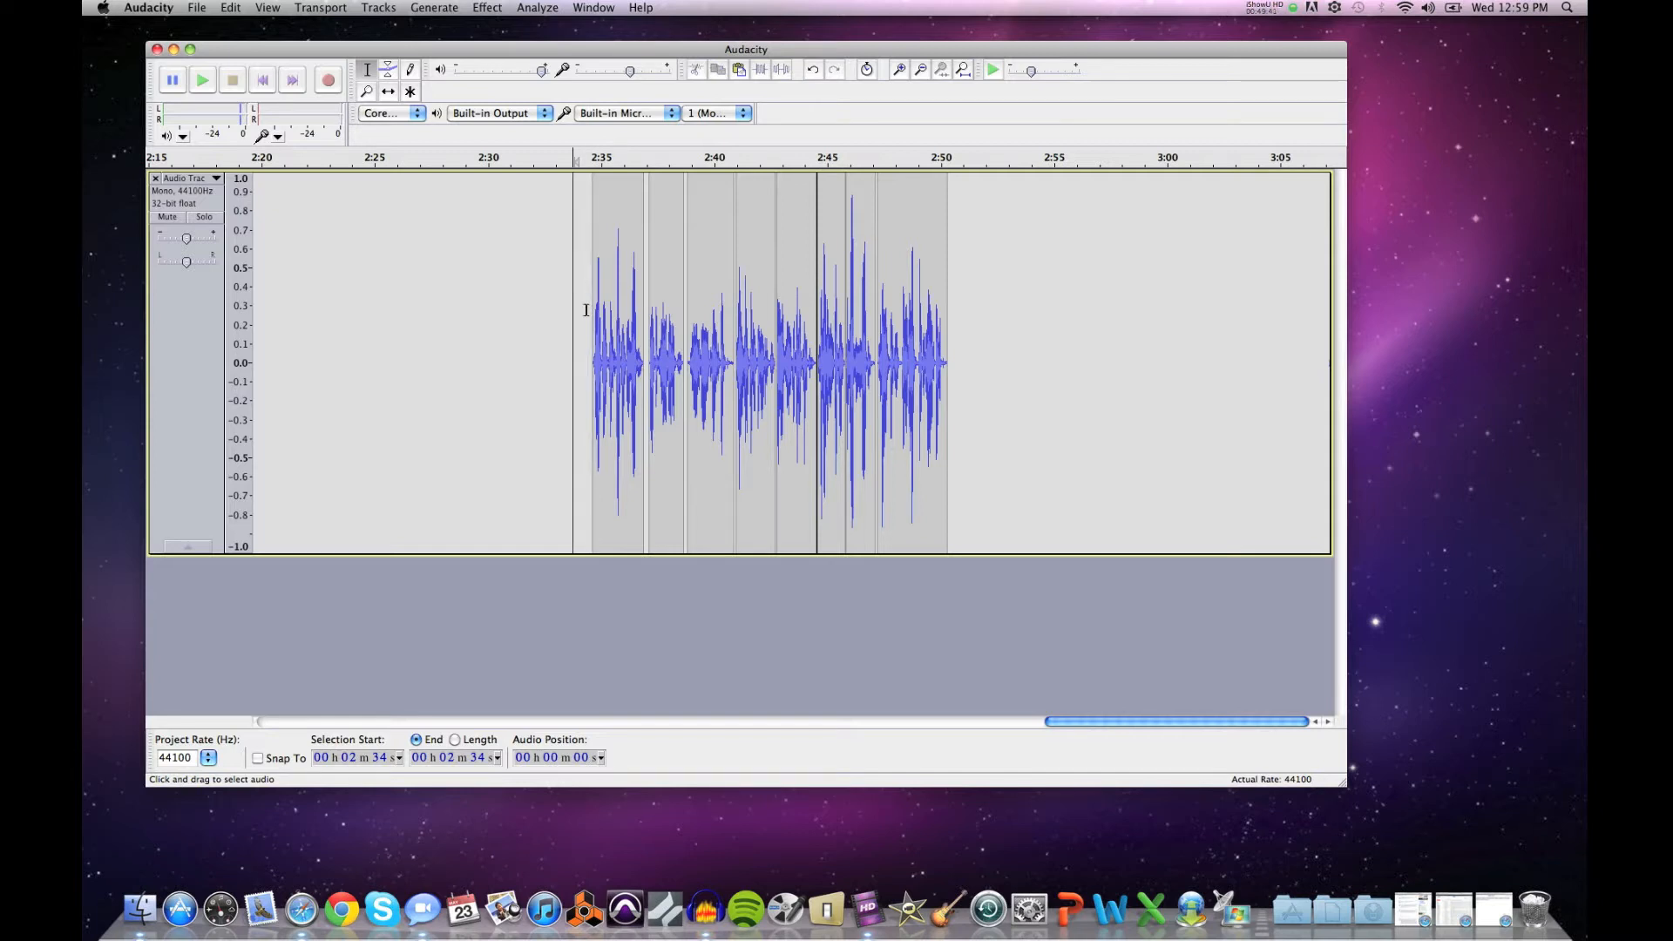
{"action": "left_click", "coordinate": [611, 346]}
{"action": "double_click", "coordinate": [611, 344]}
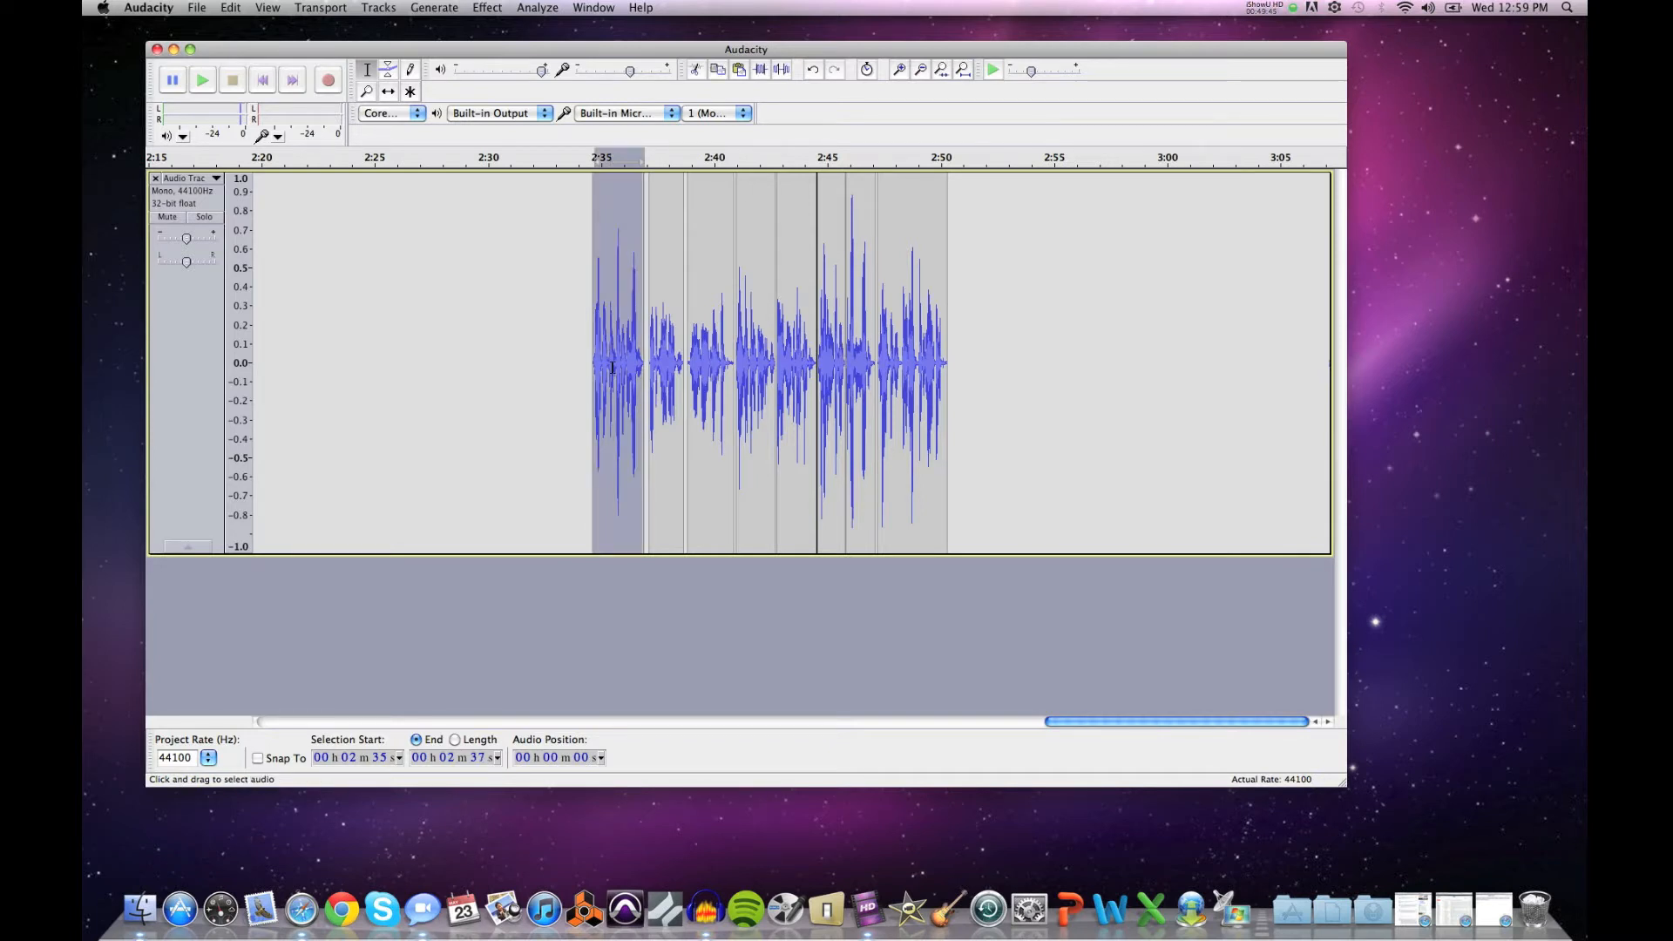
{"action": "left_click", "coordinate": [913, 390], "text": "shift"}
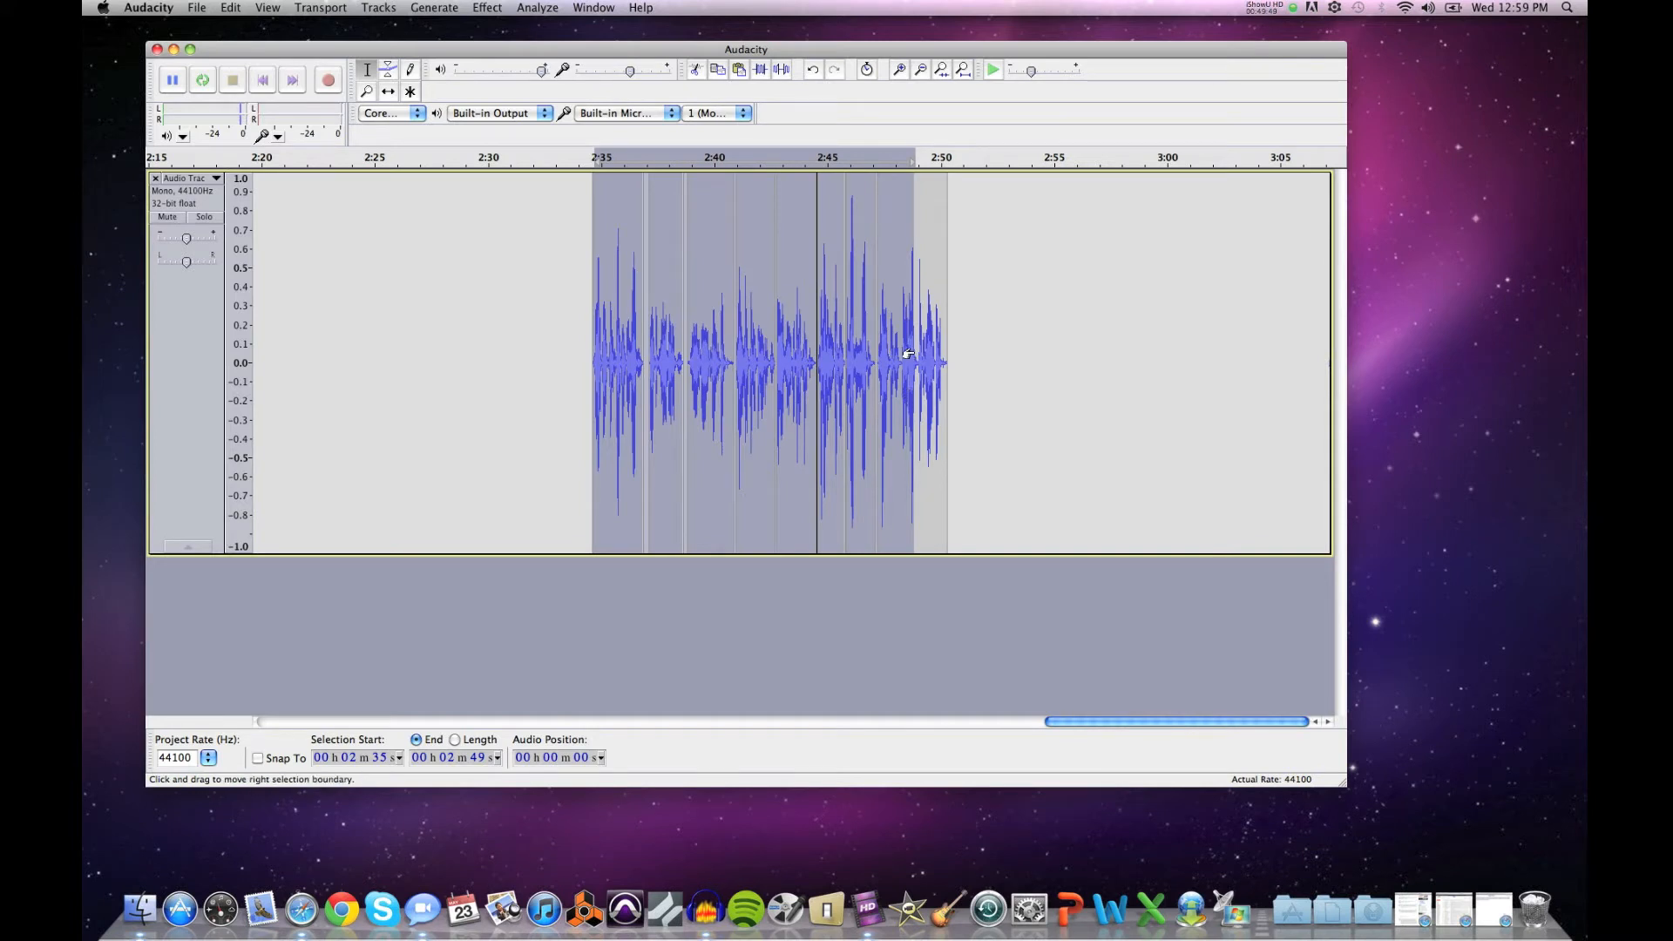
{"action": "left_click_drag", "start_coordinate": [916, 352], "coordinate": [946, 352]}
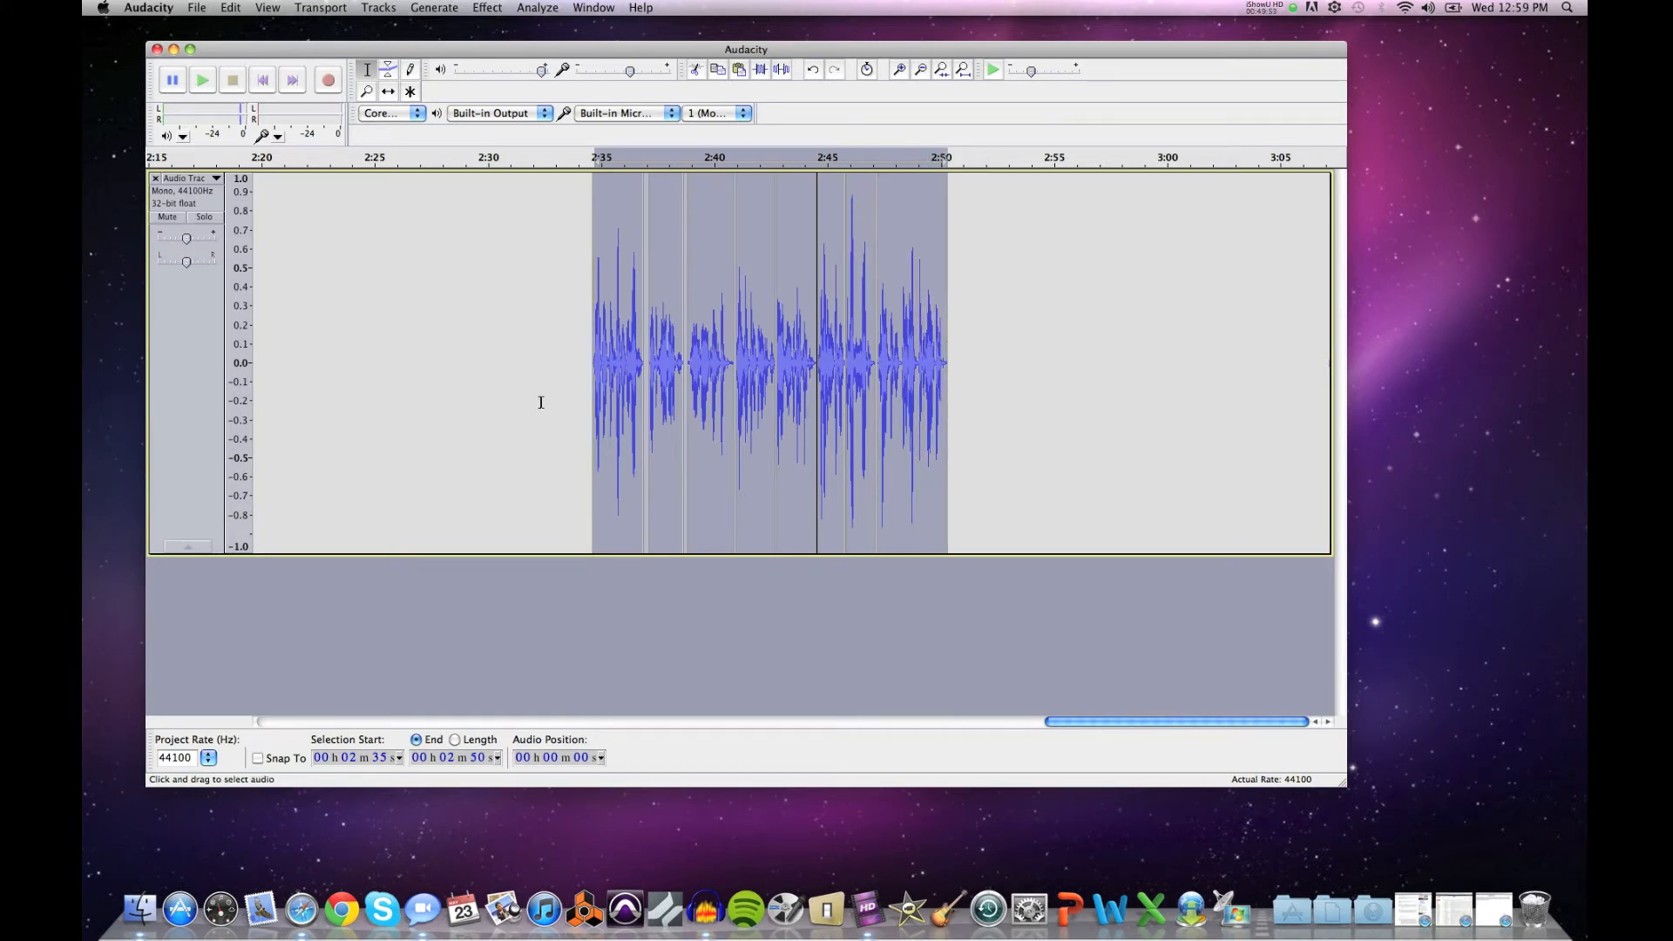
Step: Examine the raw takes at the start of the track and look up the commands for exporting the selected audio
{"action": "left_click_drag", "start_coordinate": [1096, 723], "coordinate": [314, 693]}
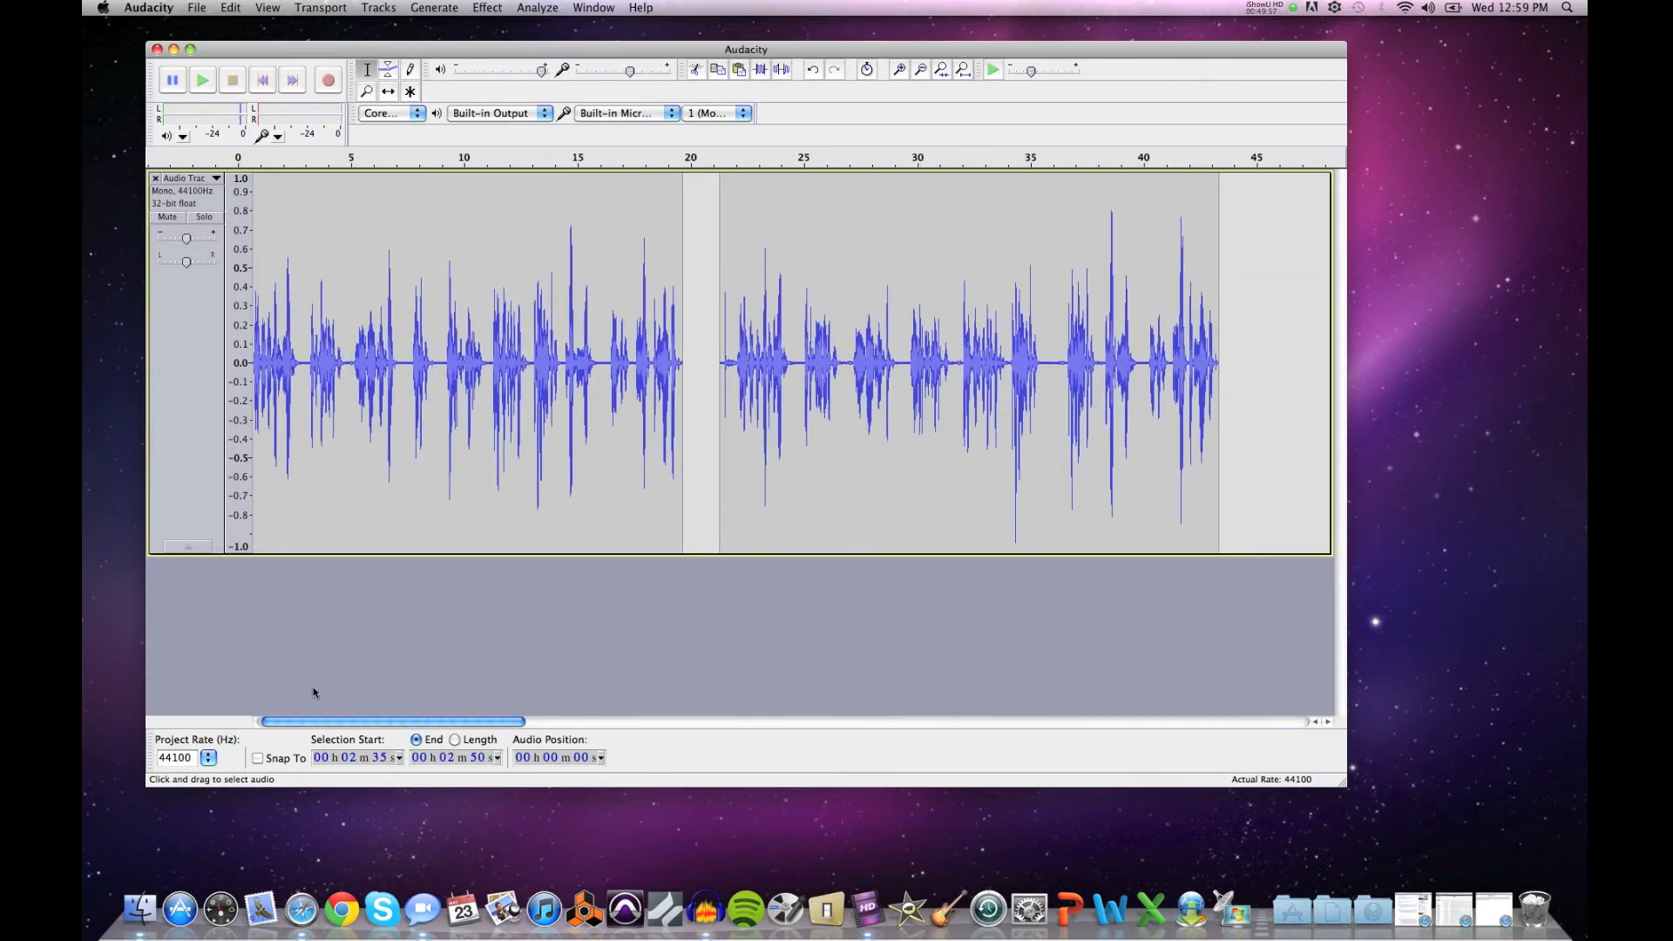
{"action": "left_click", "coordinate": [231, 7]}
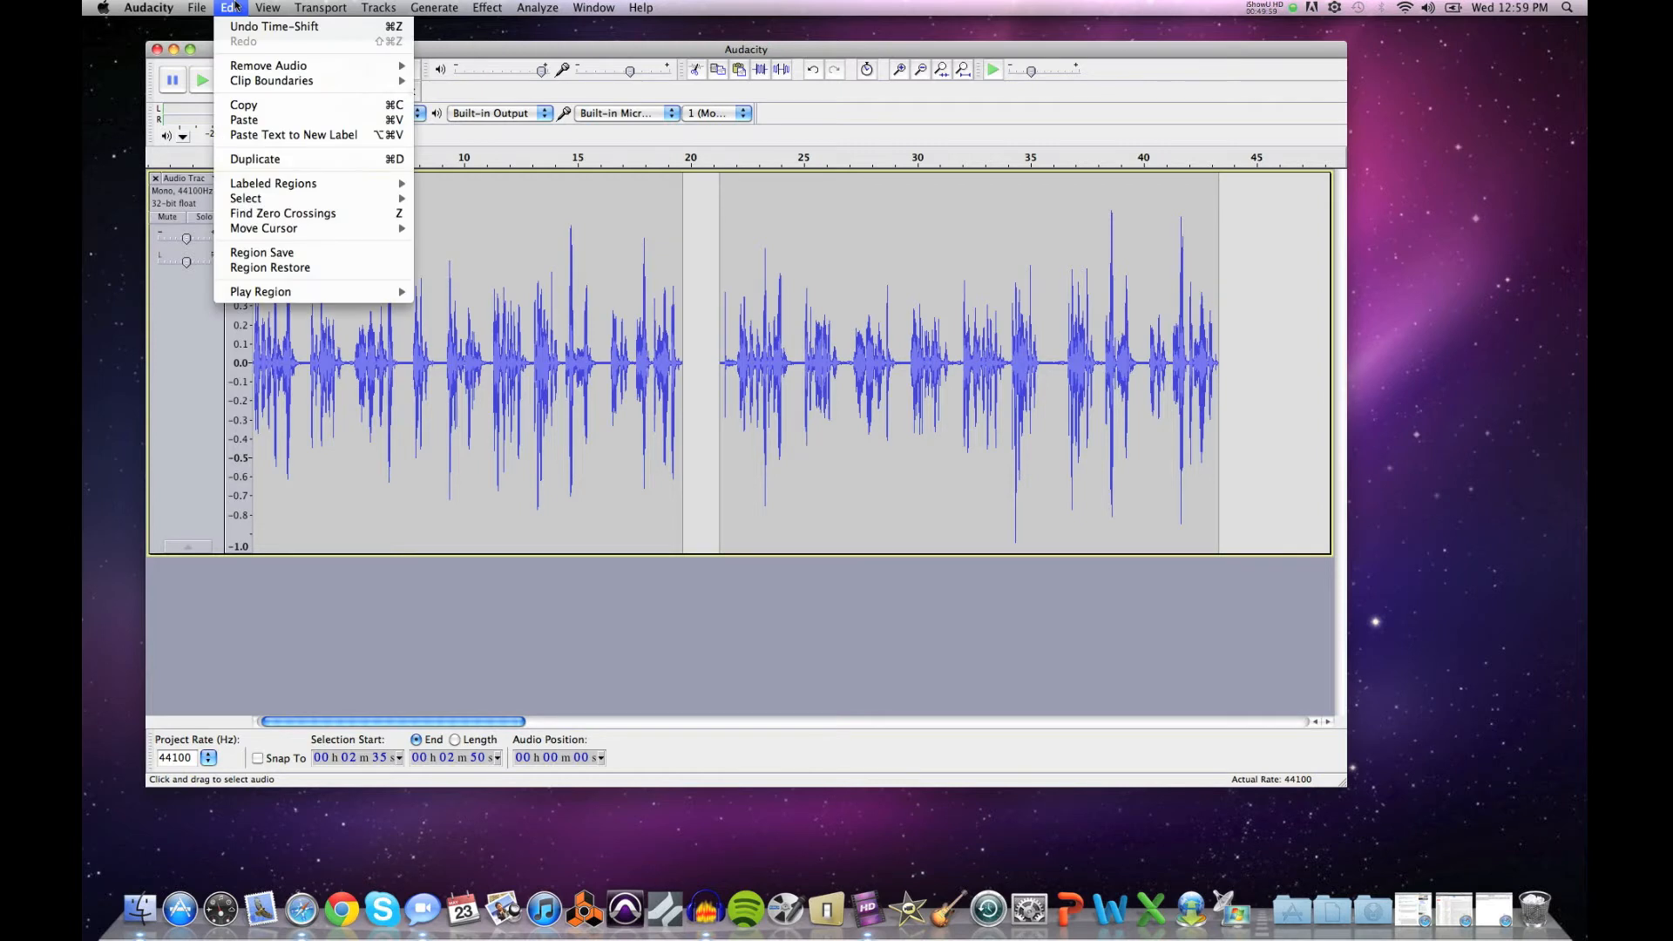
{"action": "mouse_move", "coordinate": [204, 7]}
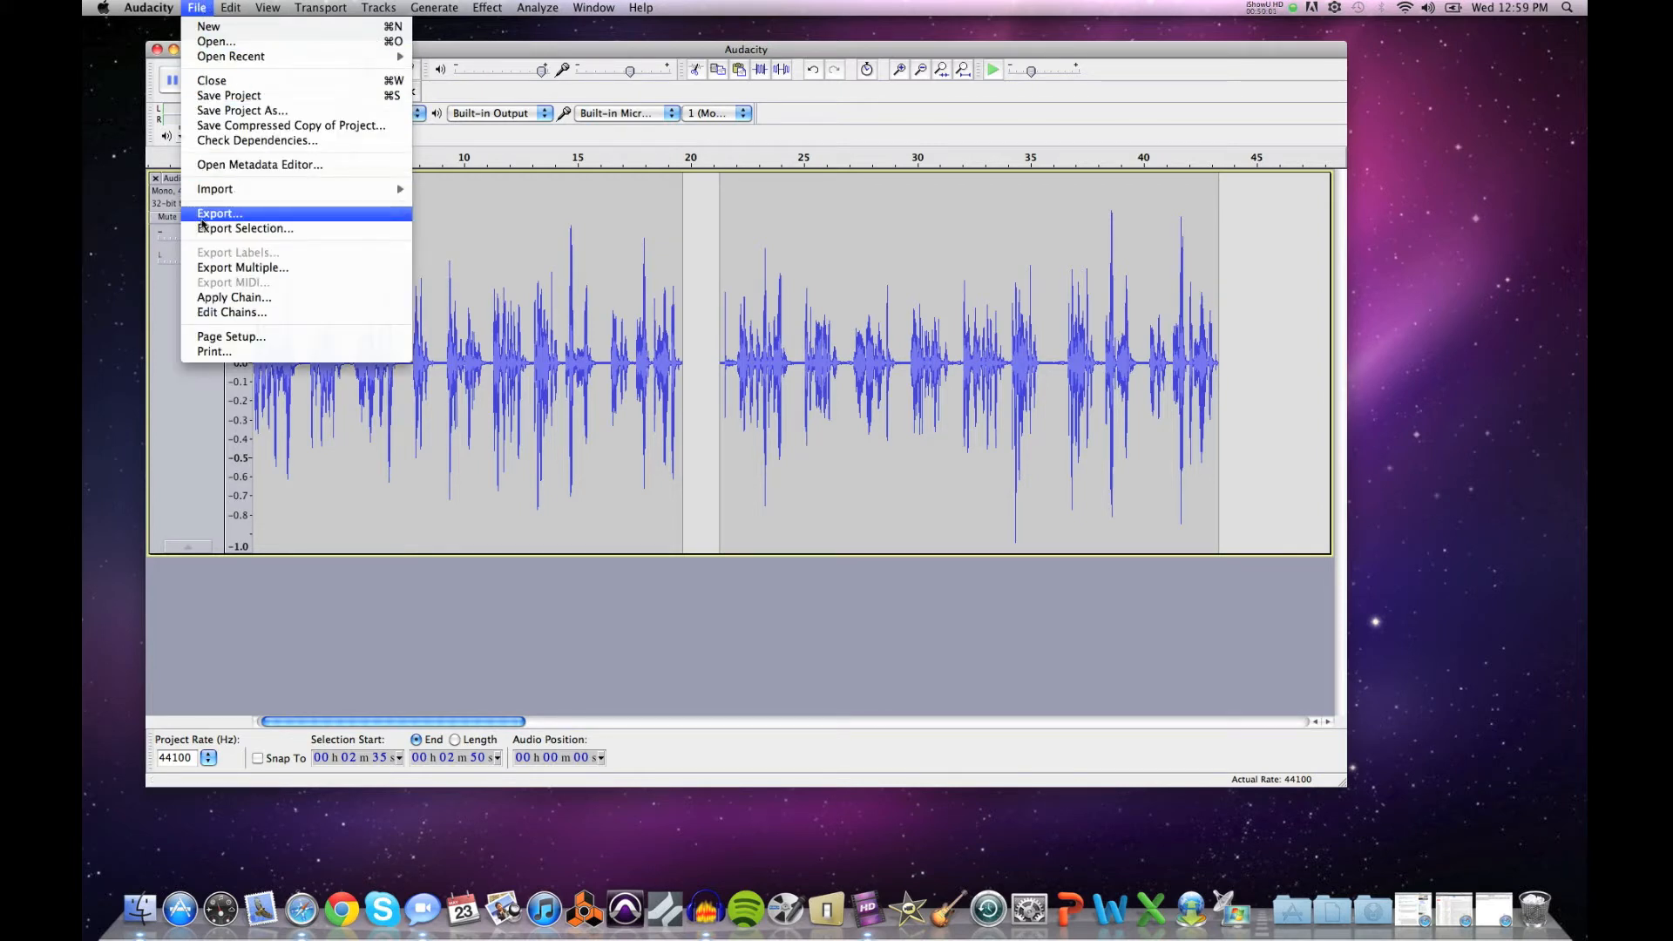
{"action": "left_click", "coordinate": [441, 723]}
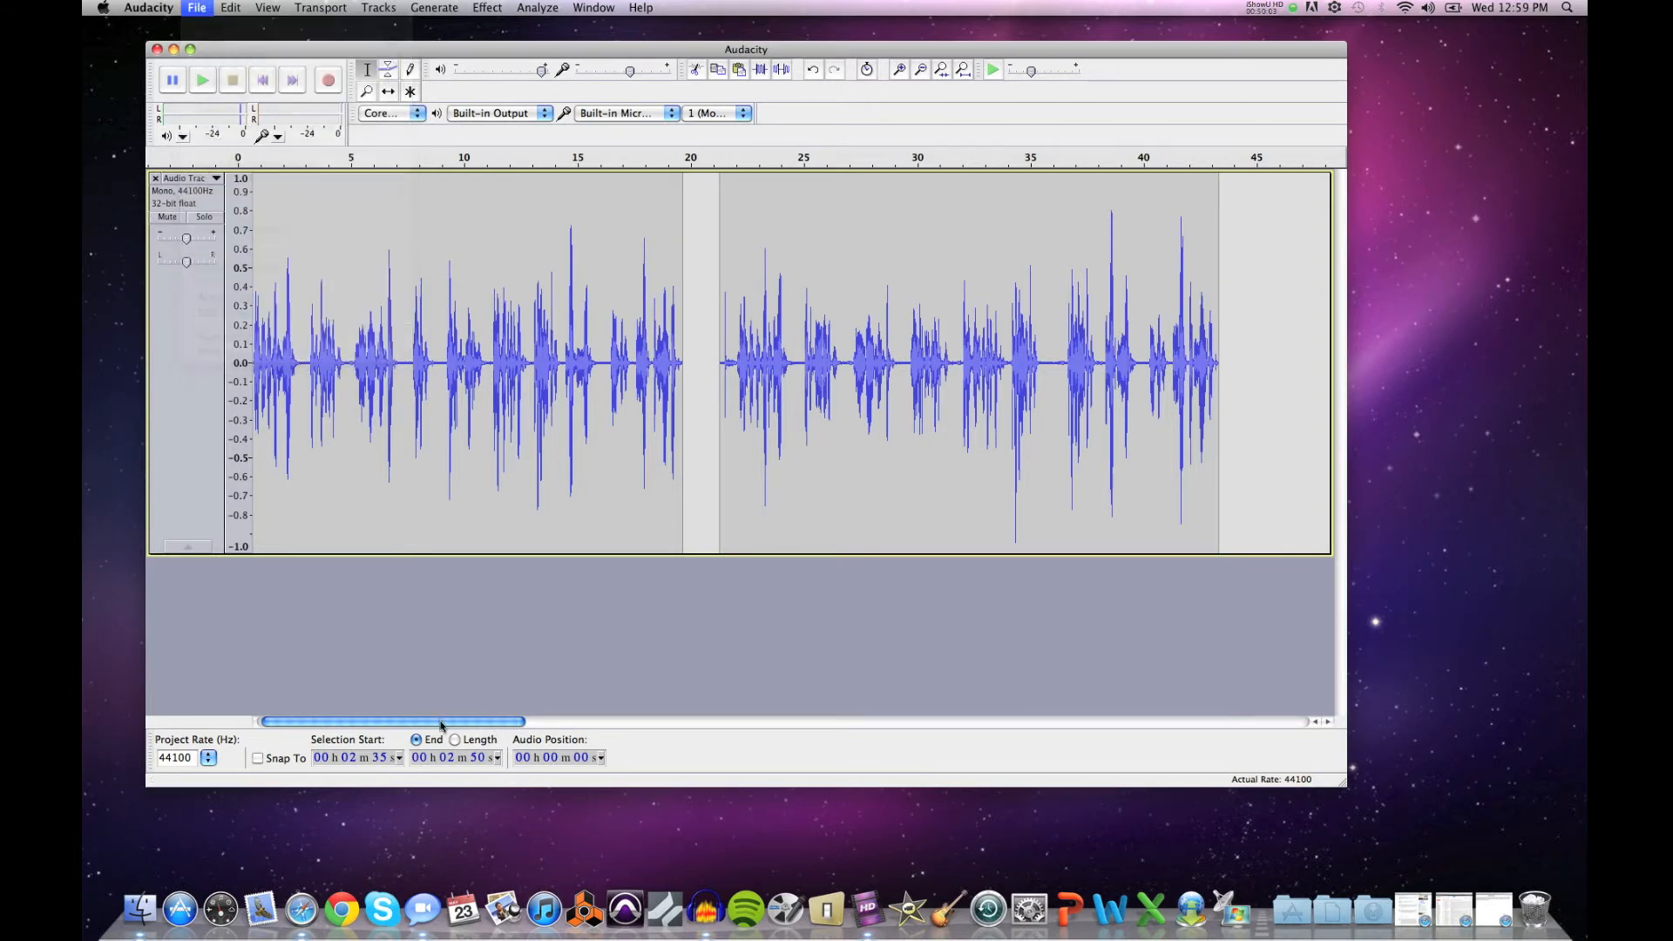
Step: Start exporting only the selected take from 2:35 to 2:50 and name the file Goldfish final version
{"action": "left_click_drag", "start_coordinate": [420, 723], "coordinate": [1234, 713]}
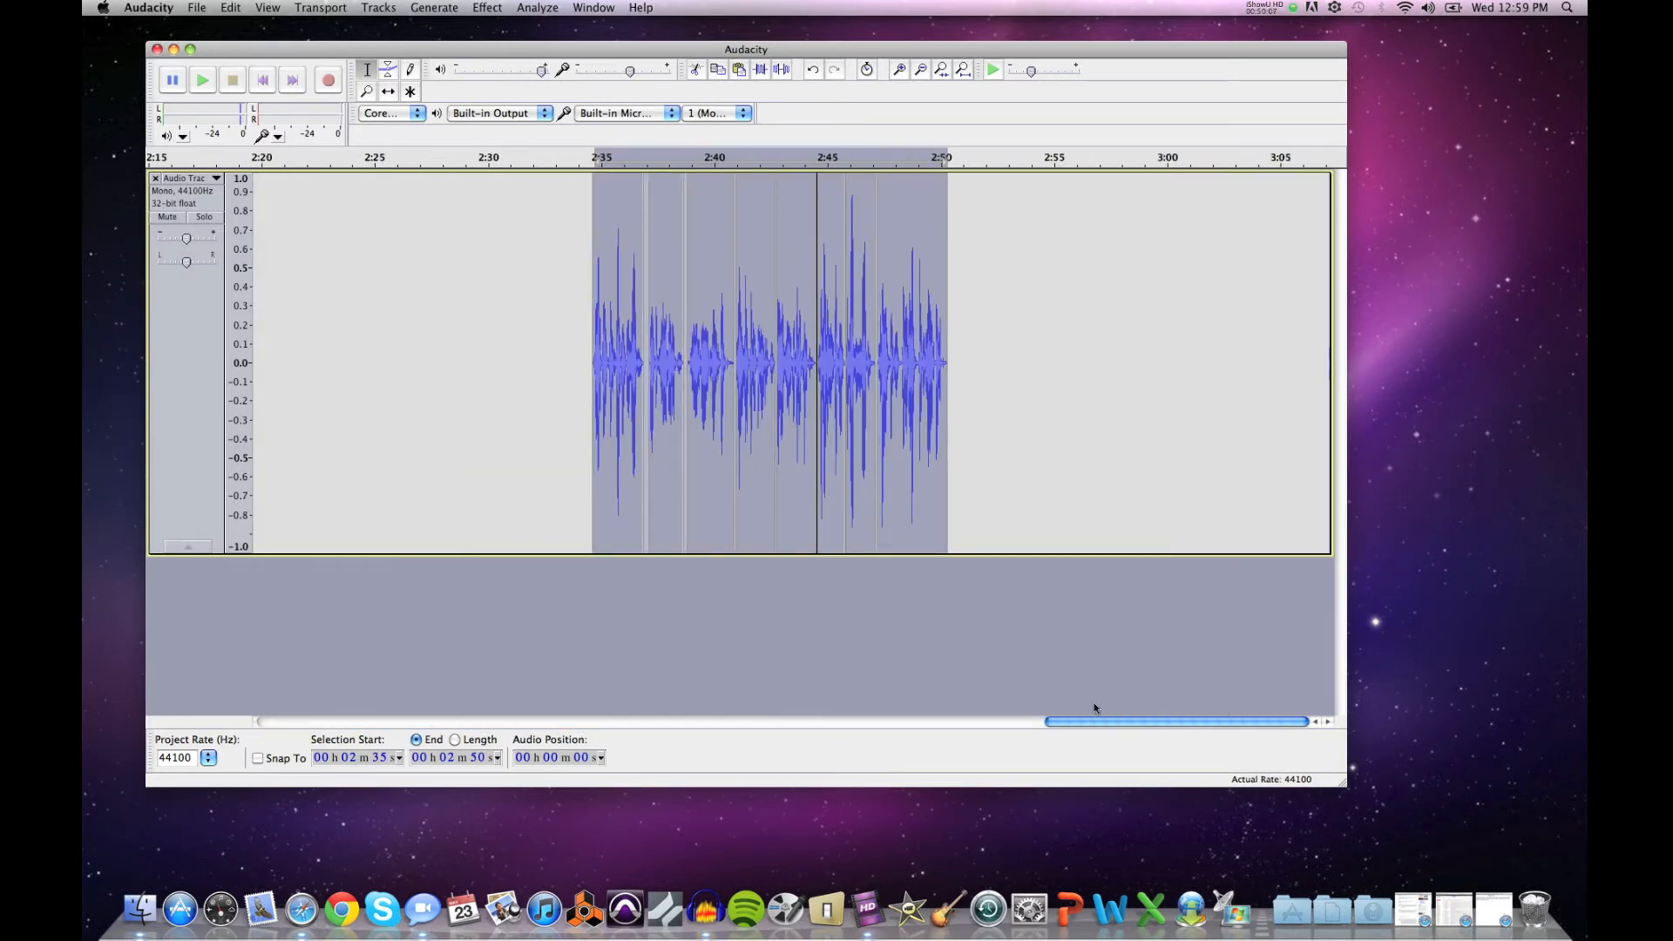
{"action": "left_click_drag", "start_coordinate": [1087, 722], "coordinate": [1046, 721]}
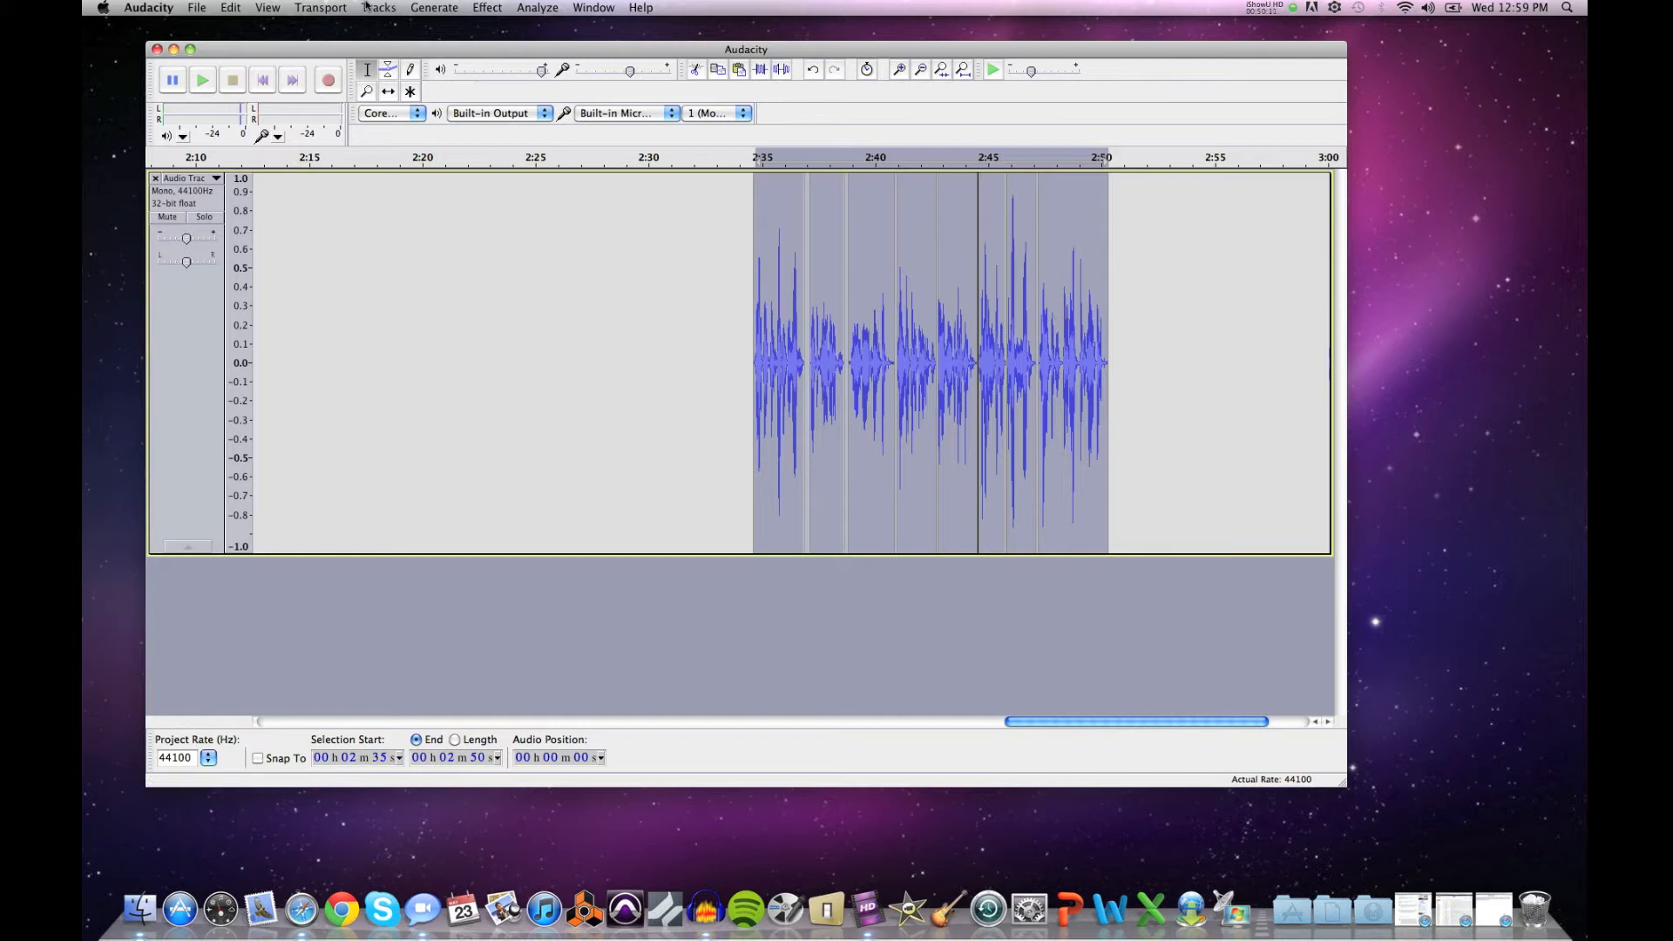
{"action": "left_click", "coordinate": [198, 7]}
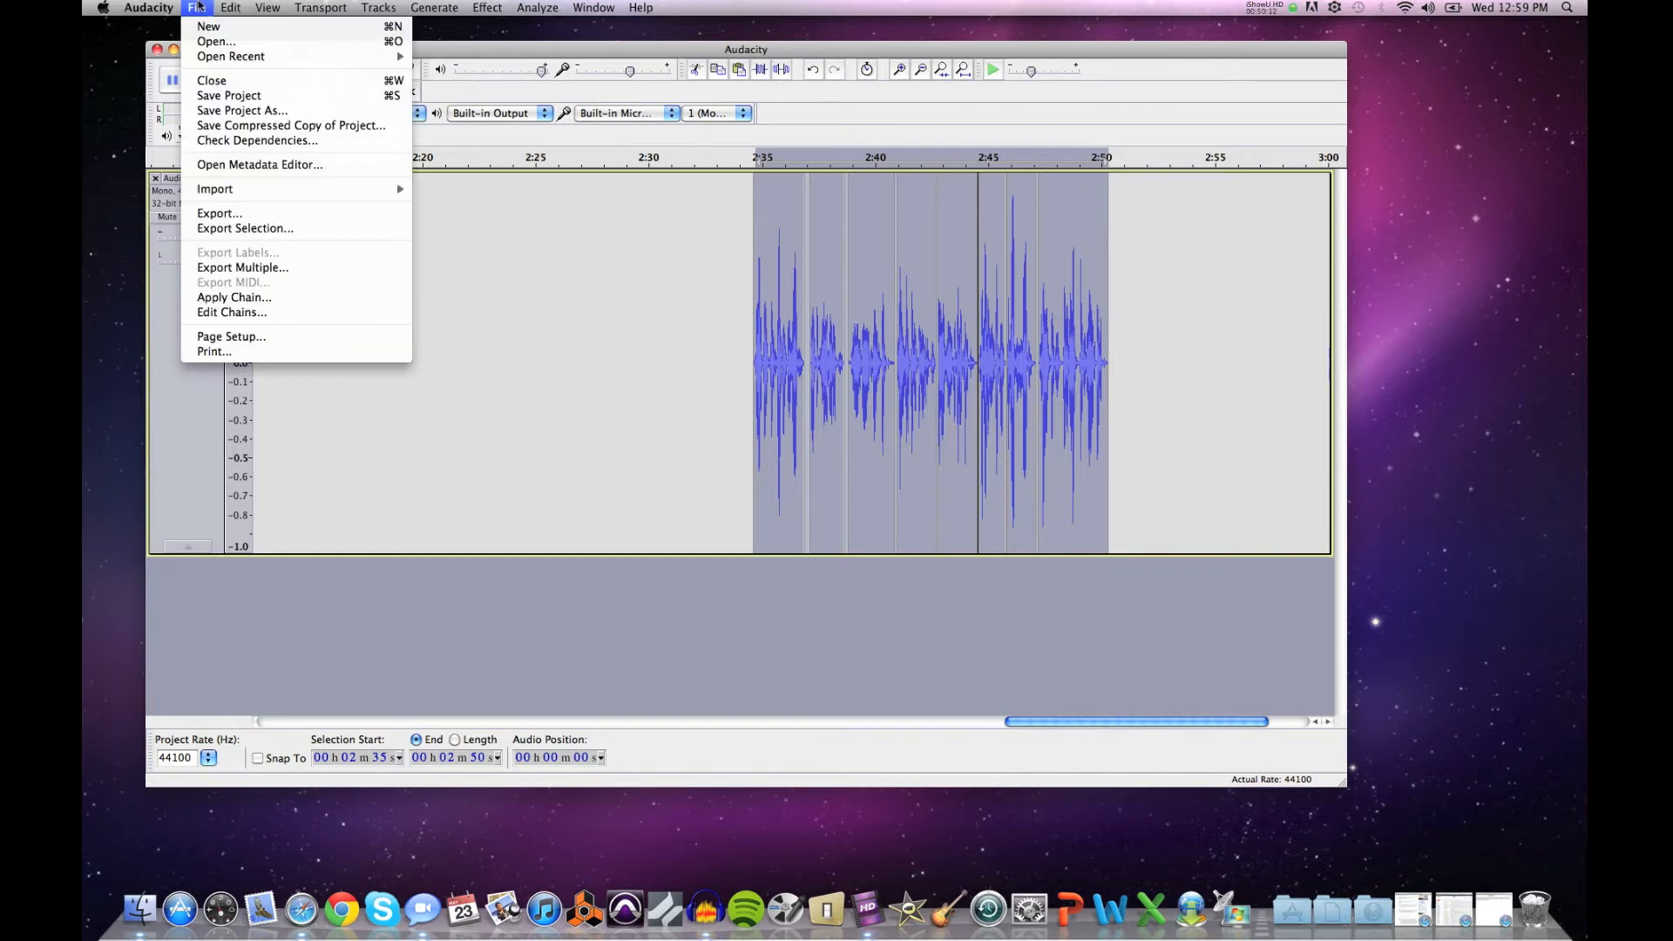
{"action": "left_click", "coordinate": [218, 230]}
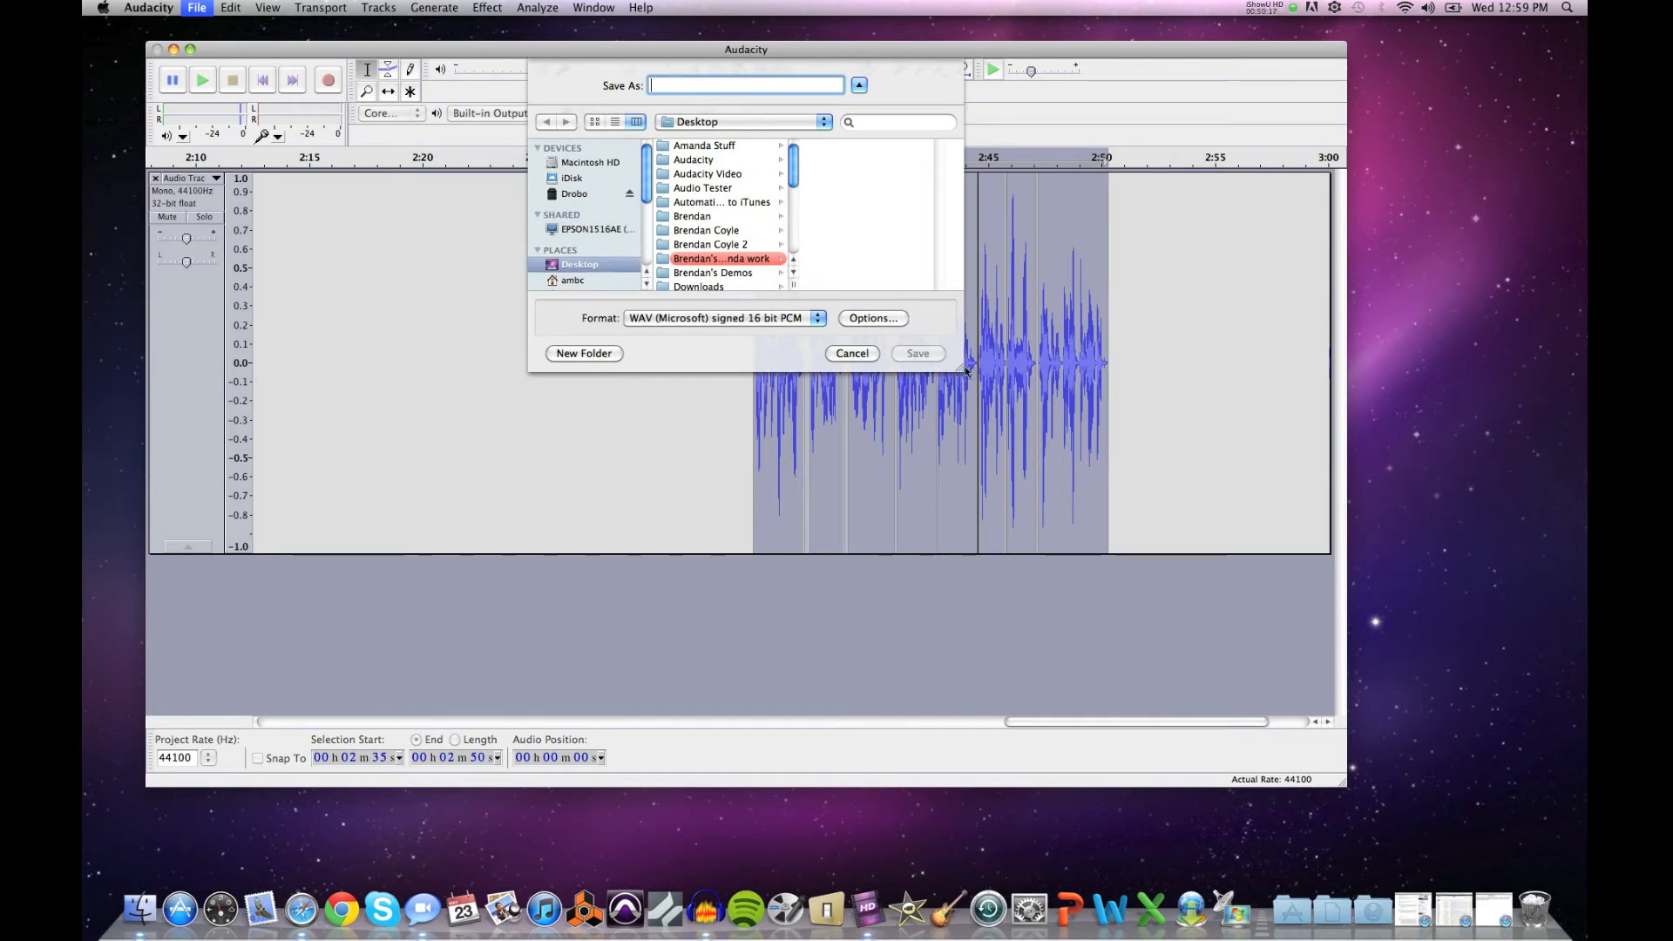
{"action": "left_click_drag", "start_coordinate": [959, 367], "coordinate": [1073, 553]}
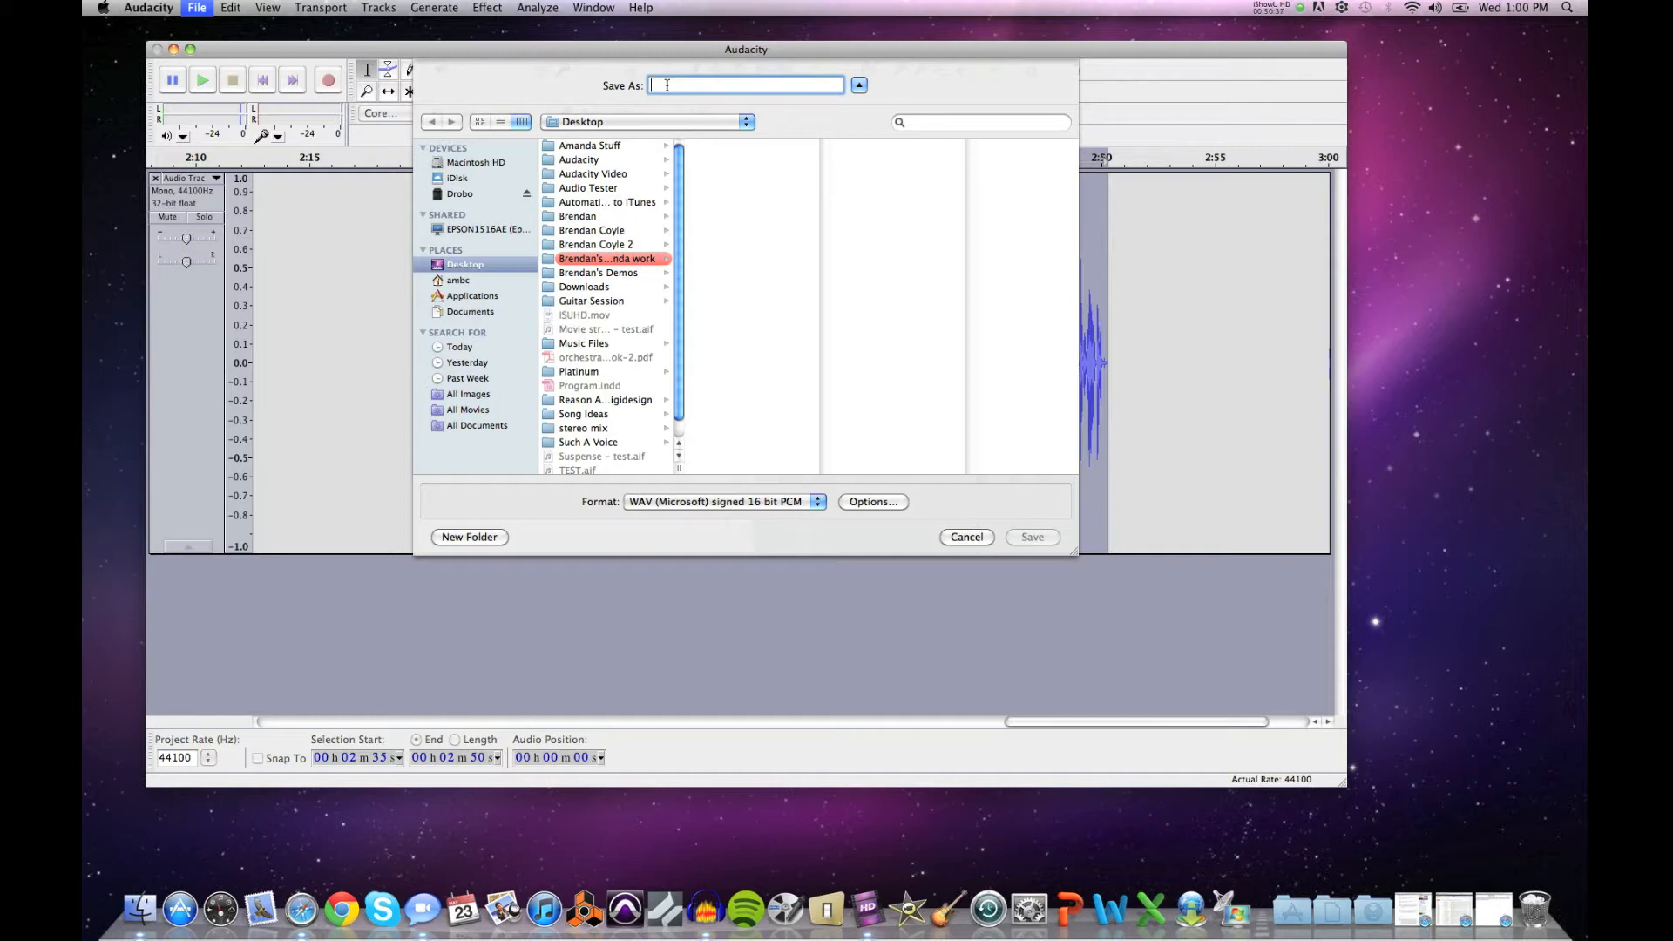
{"action": "type", "text": "C"}
{"action": "type", "text": "g"}
{"action": "type", "text": "fish"}
{"action": "left_click", "coordinate": [666, 86]}
{"action": "type", "text": "final version"}
Step: Save the exported take to the Desktop in WAV (Microsoft) signed 16 bit PCM format
{"action": "left_click", "coordinate": [768, 509]}
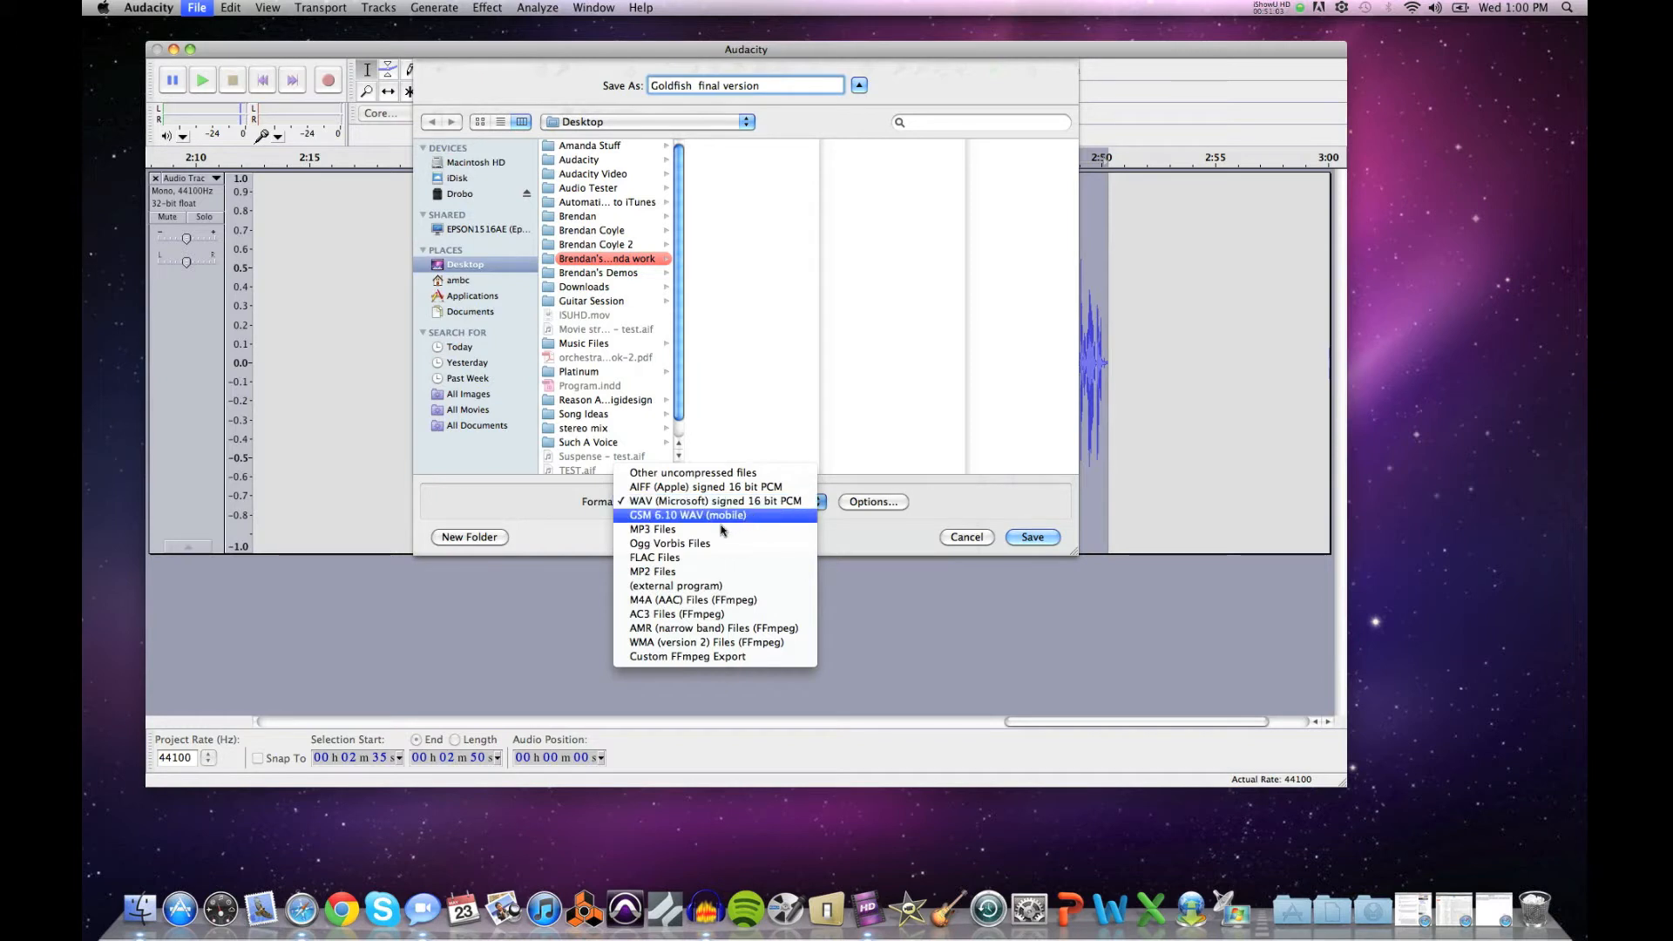
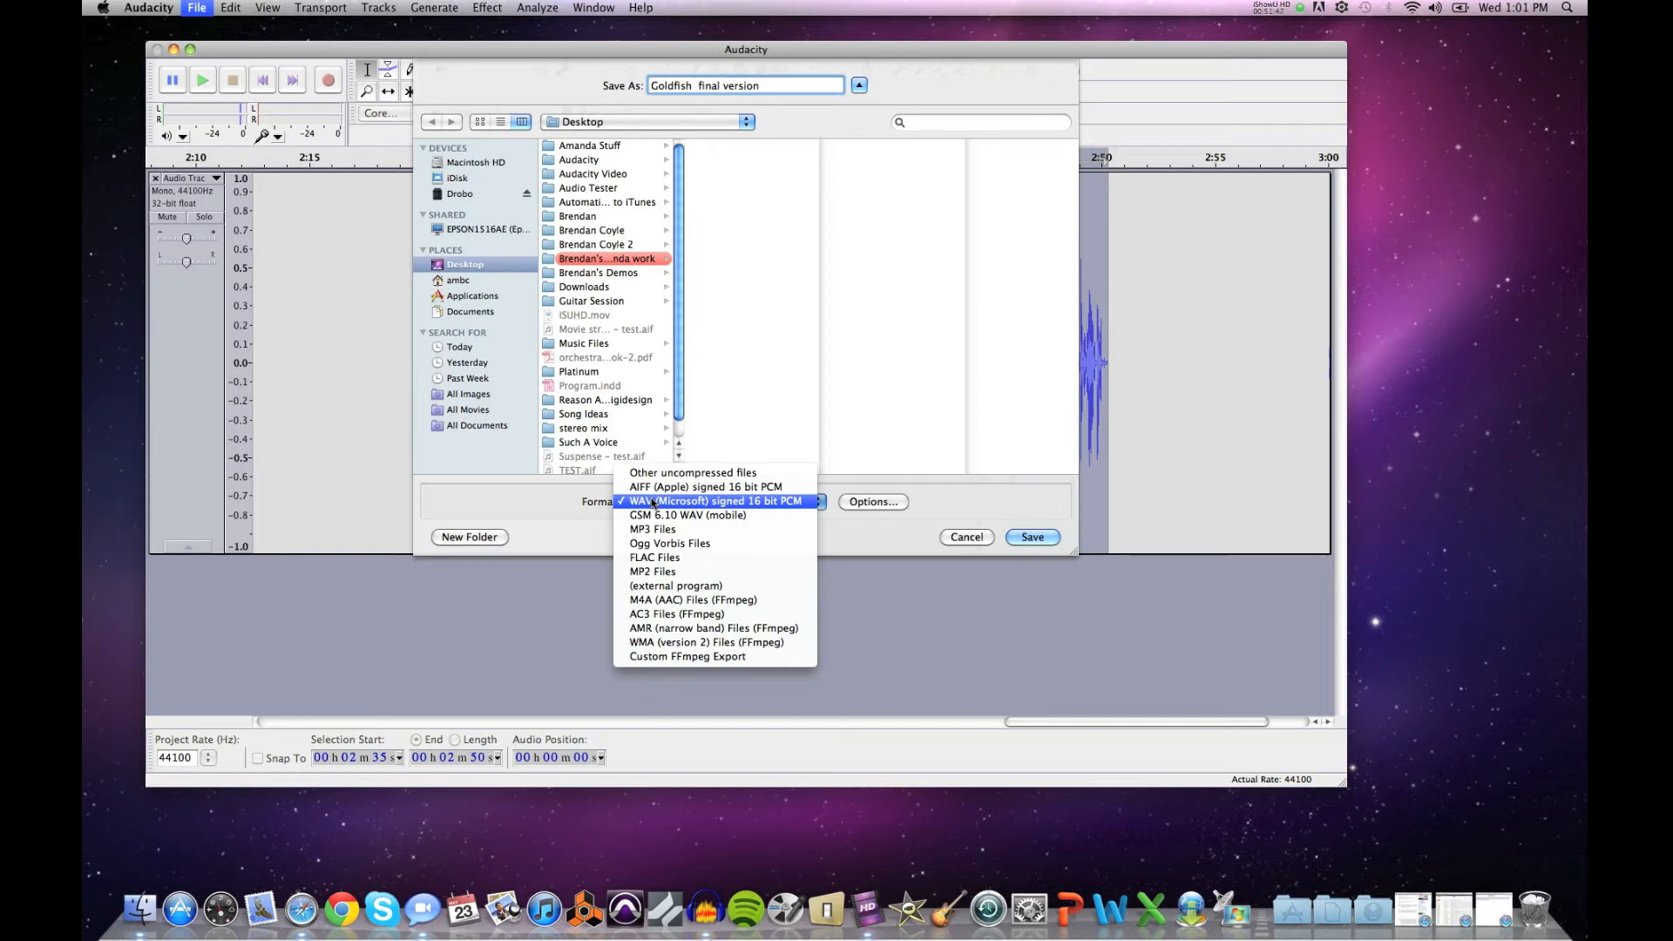
{"action": "left_click", "coordinate": [652, 502]}
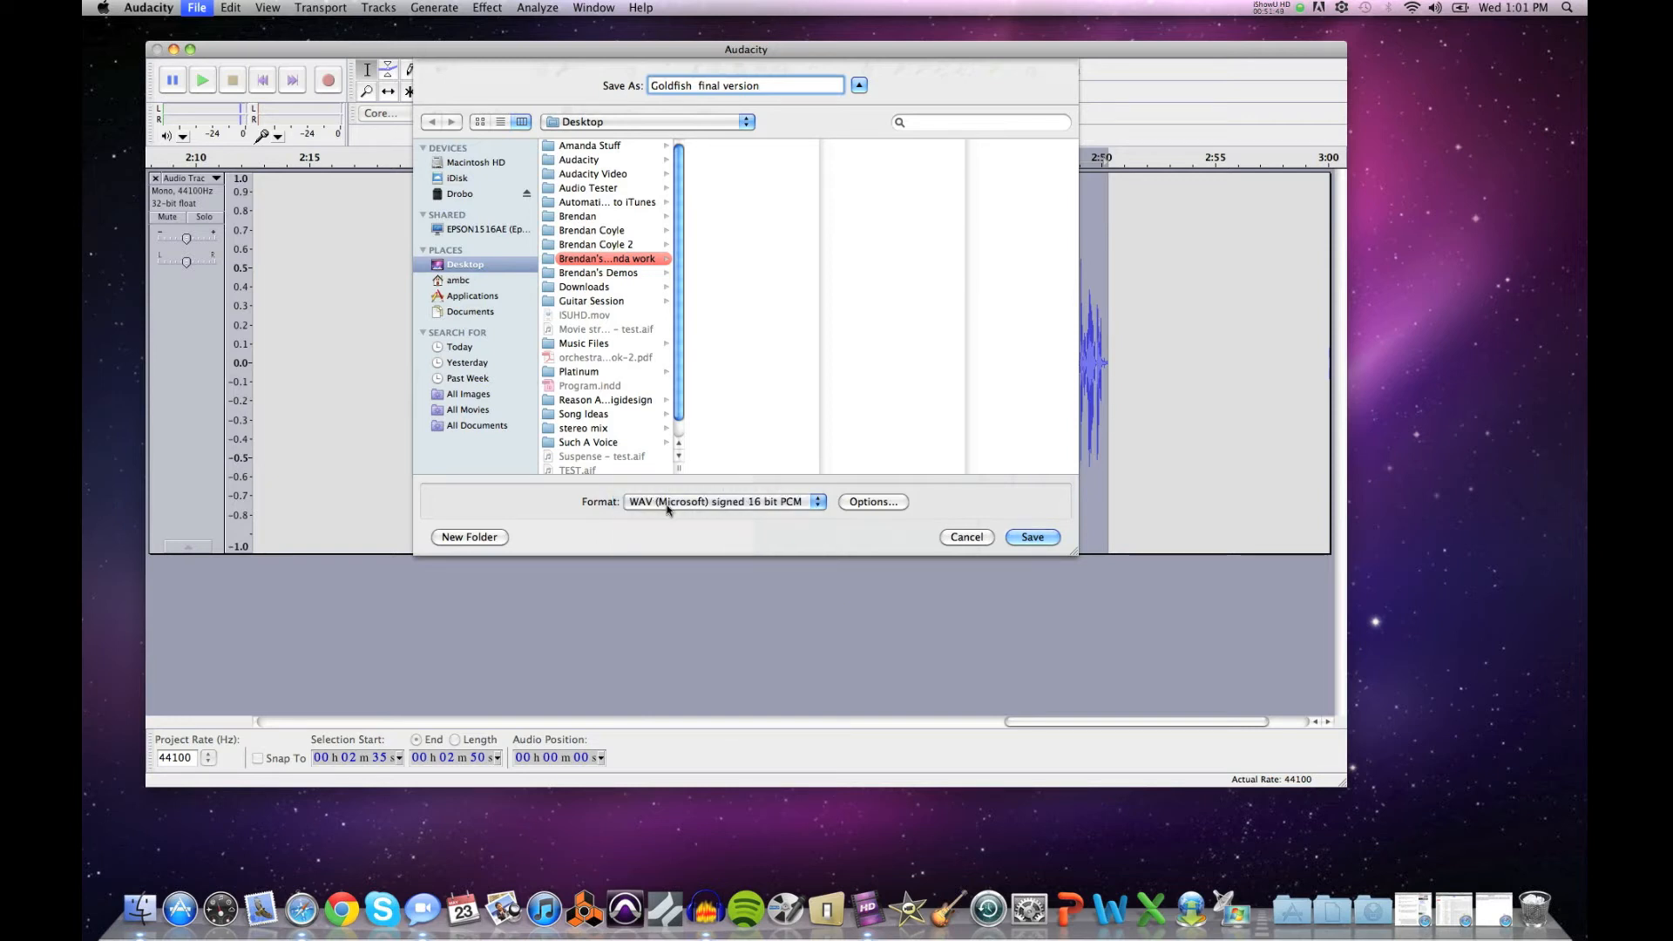
{"action": "left_click", "coordinate": [1033, 536]}
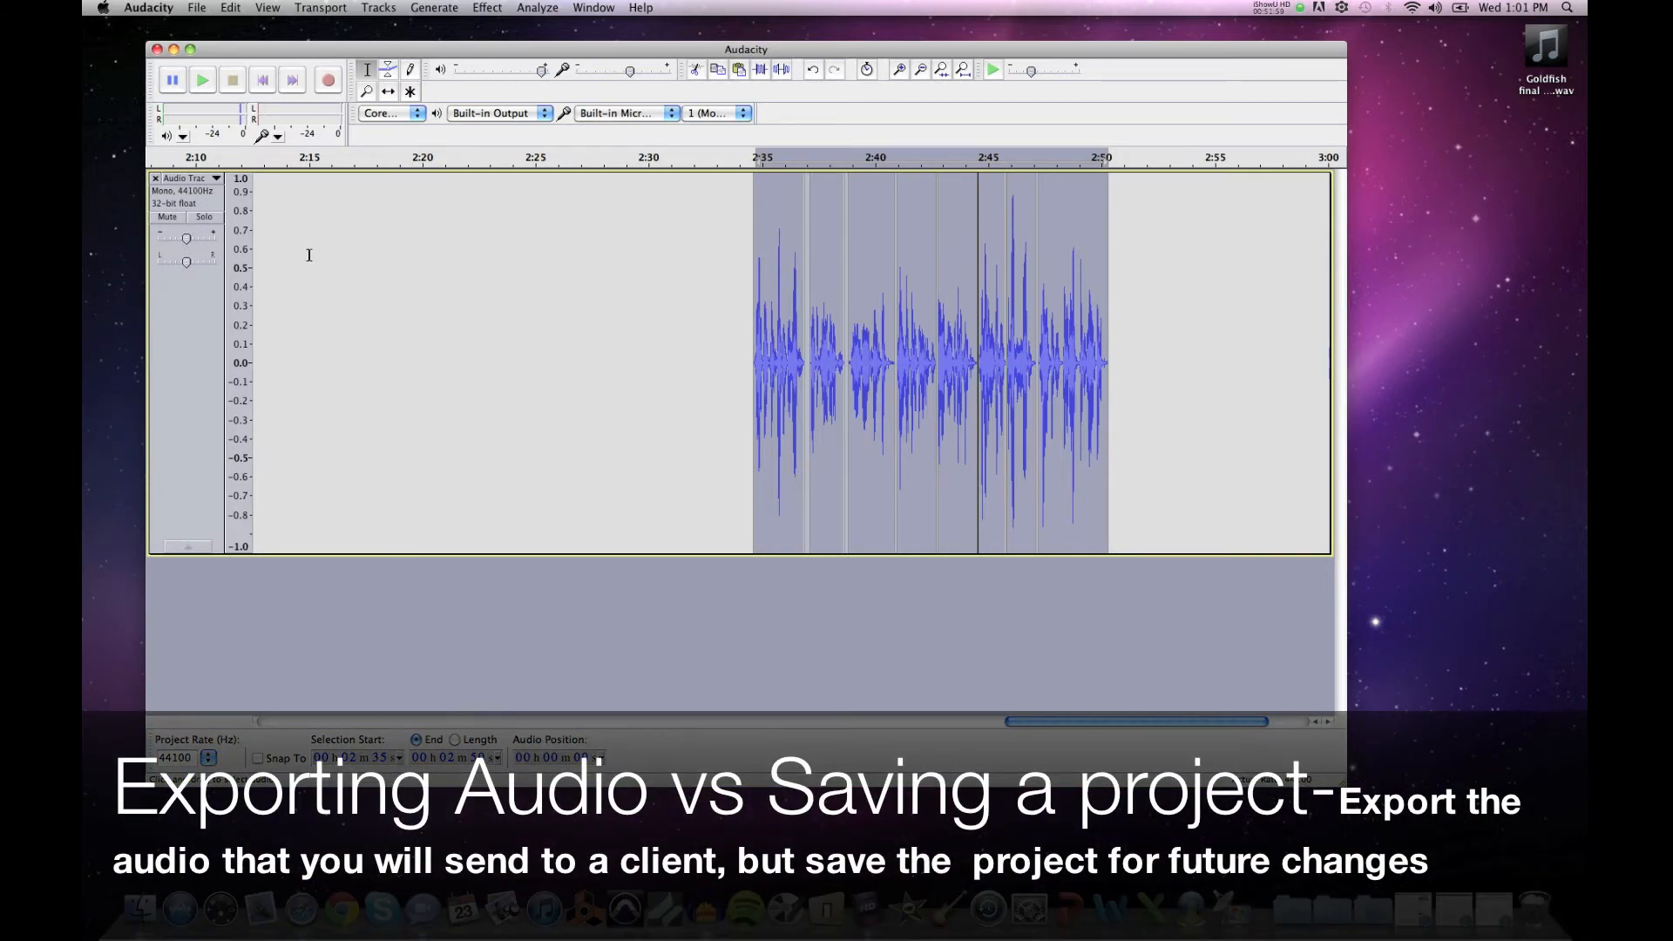
Step: Save the whole session as an Audacity project named 5-23-12 Goldfish on the Desktop and close the project
{"action": "left_click", "coordinate": [193, 7]}
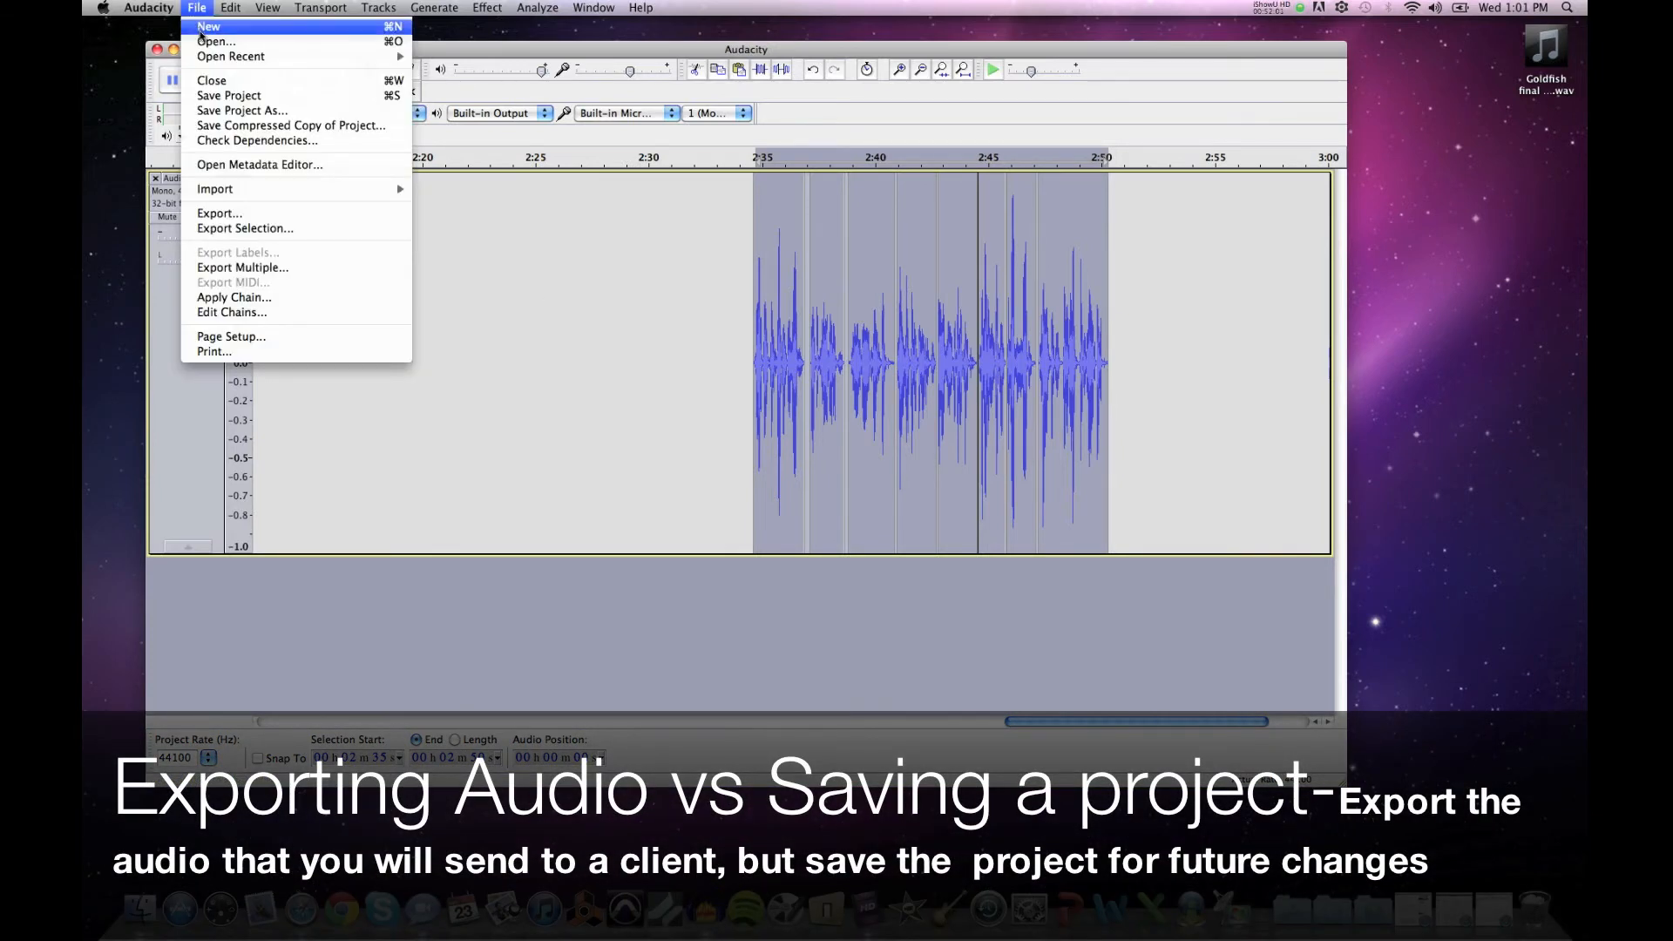
{"action": "left_click", "coordinate": [210, 111]}
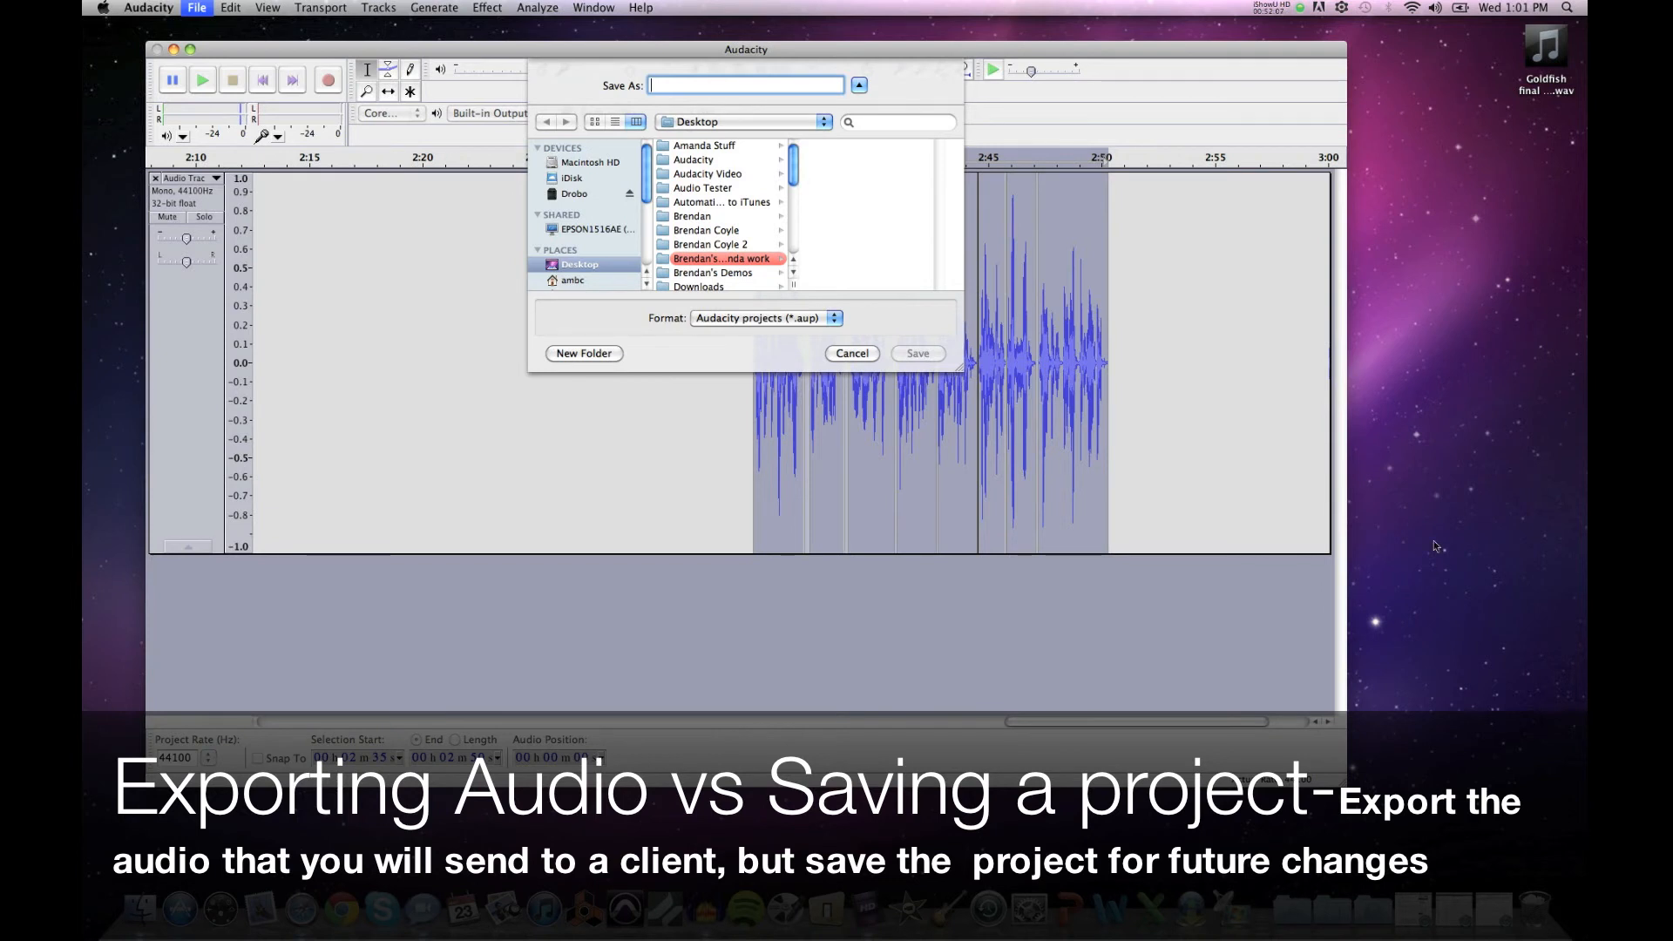
{"action": "left_click_drag", "start_coordinate": [959, 369], "coordinate": [1063, 512]}
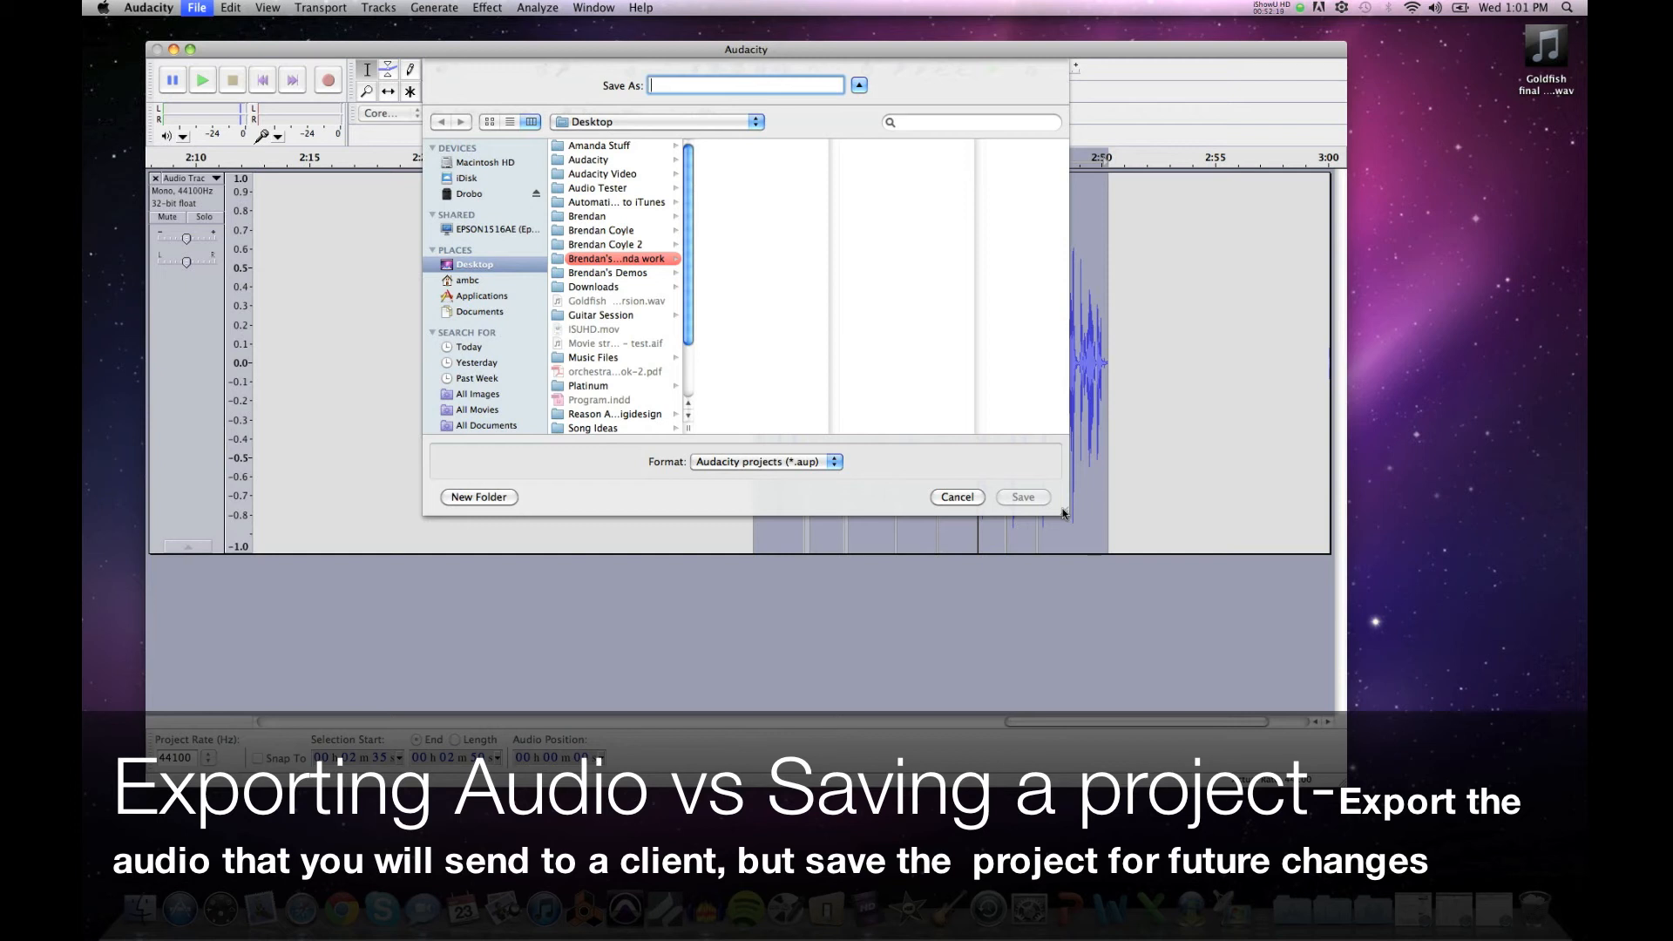
{"action": "left_click", "coordinate": [1507, 5]}
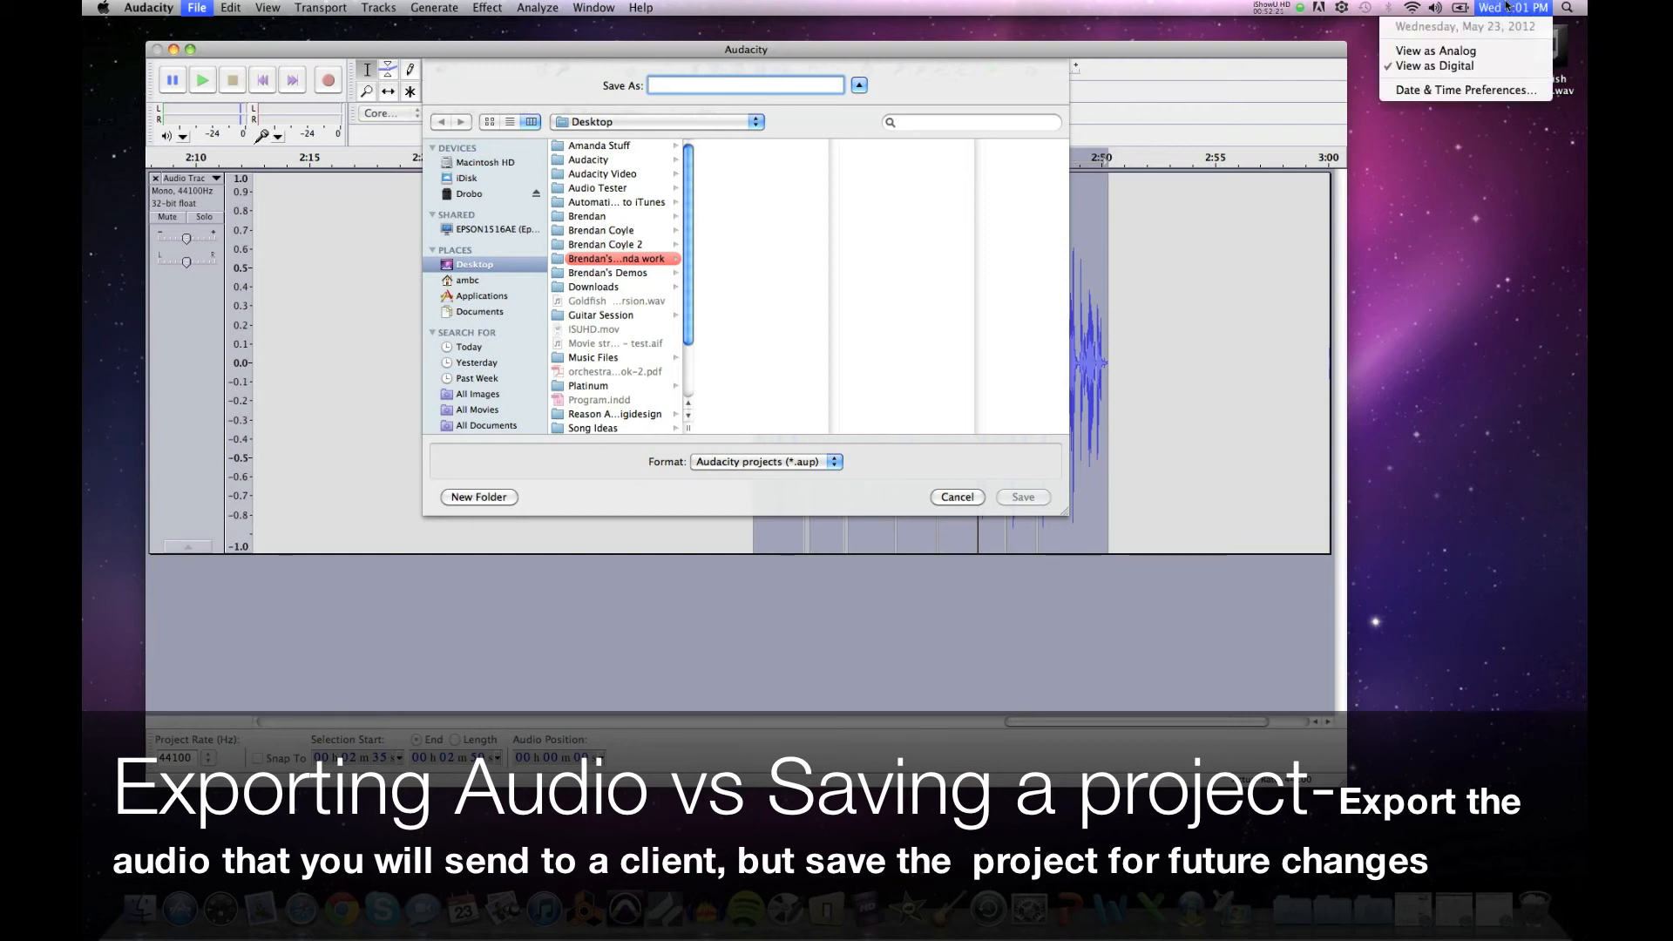
{"action": "left_click", "coordinate": [1507, 5]}
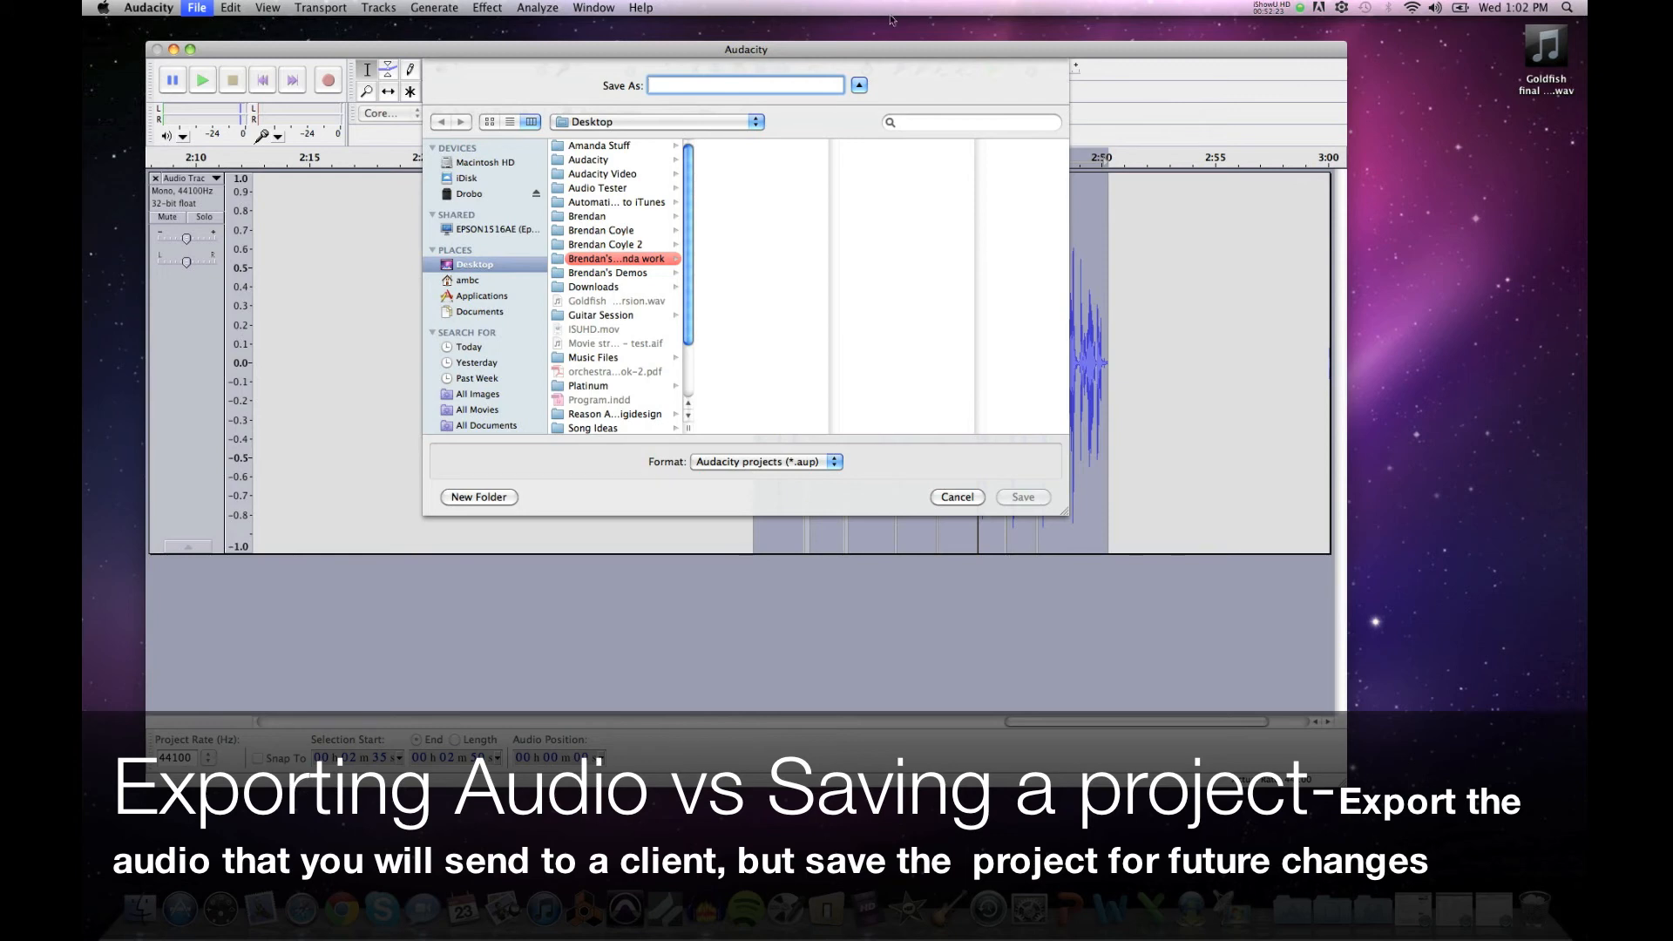
{"action": "type", "text": "5-23-12 Goldfish"}
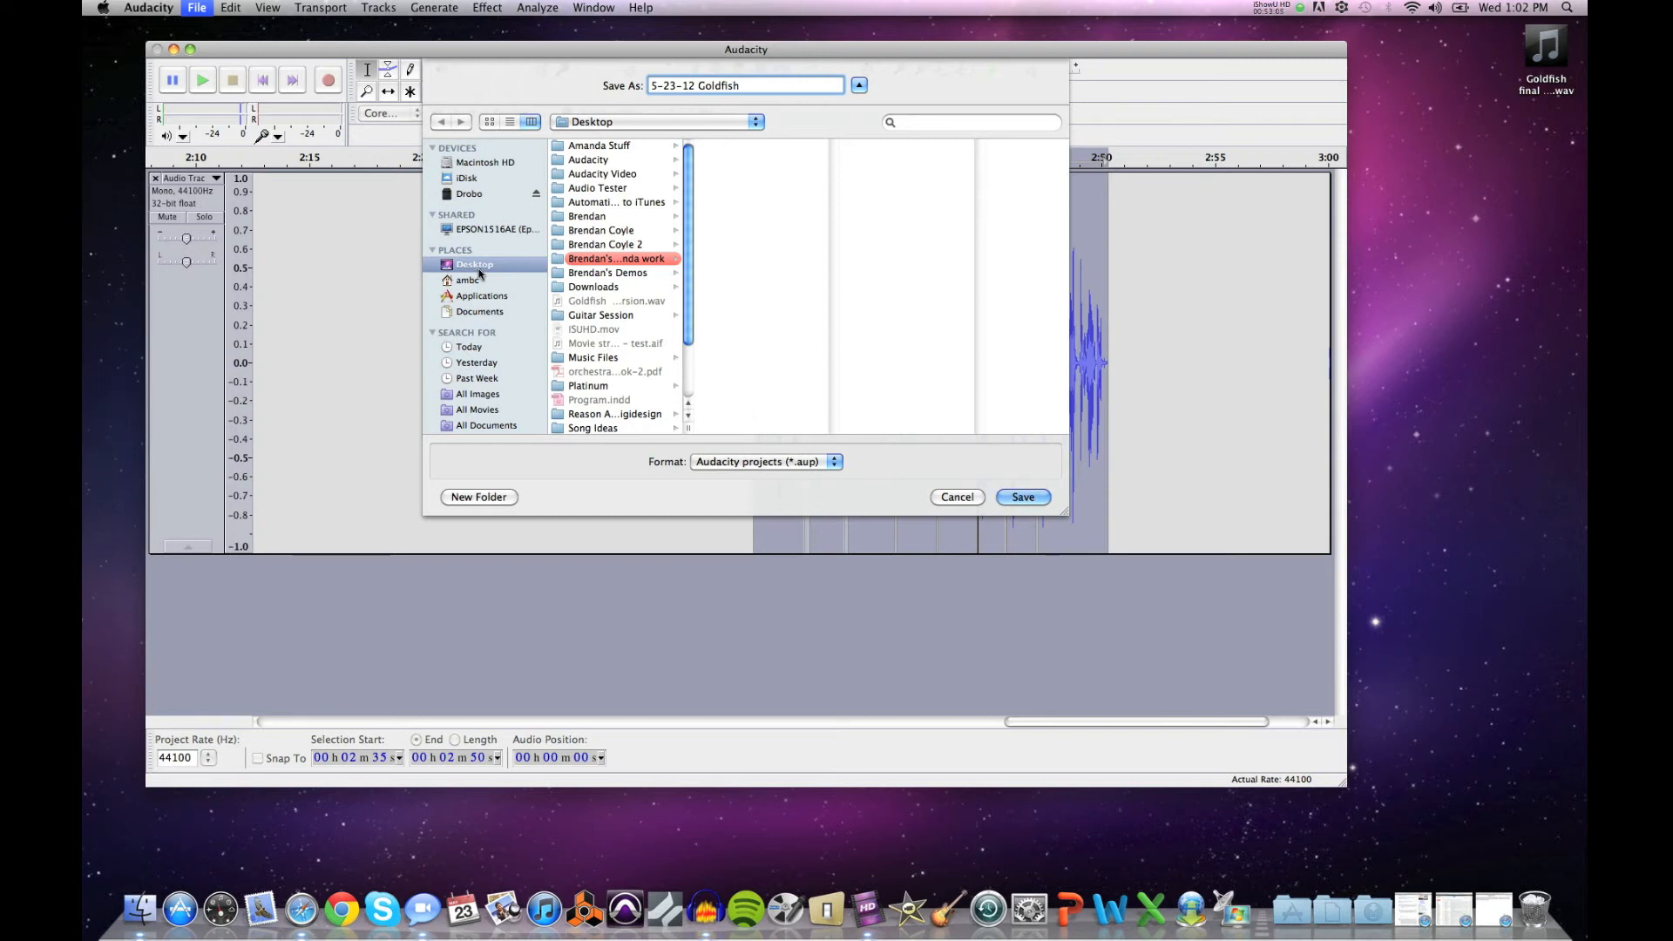
{"action": "left_click", "coordinate": [1024, 498]}
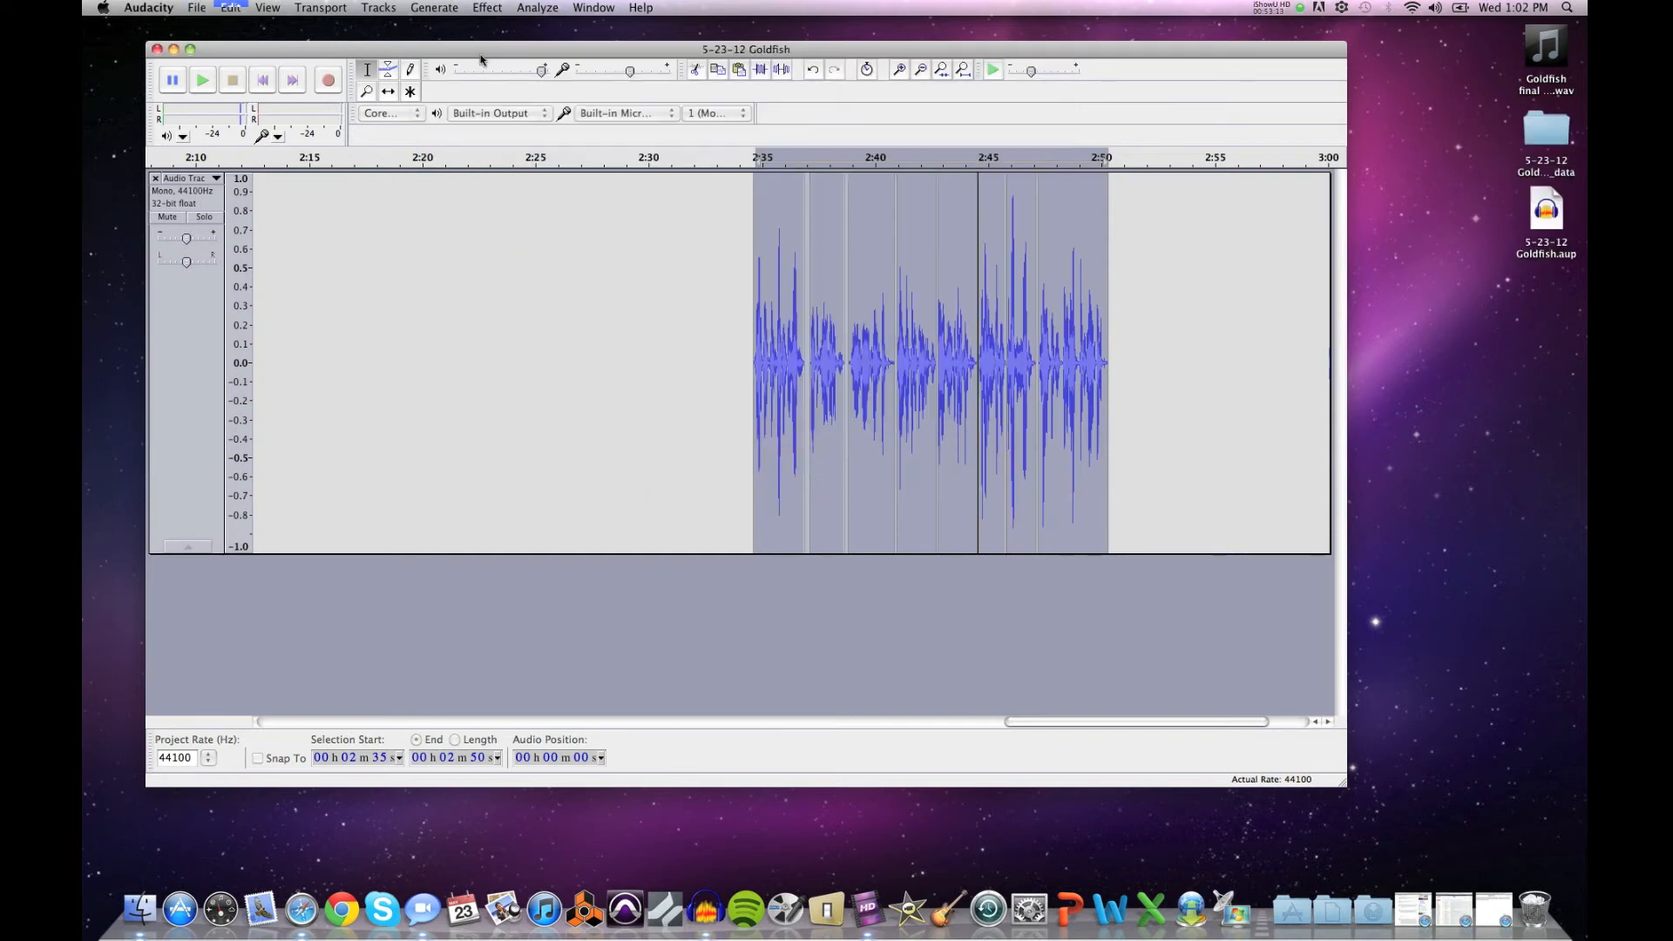
{"action": "left_click", "coordinate": [197, 7]}
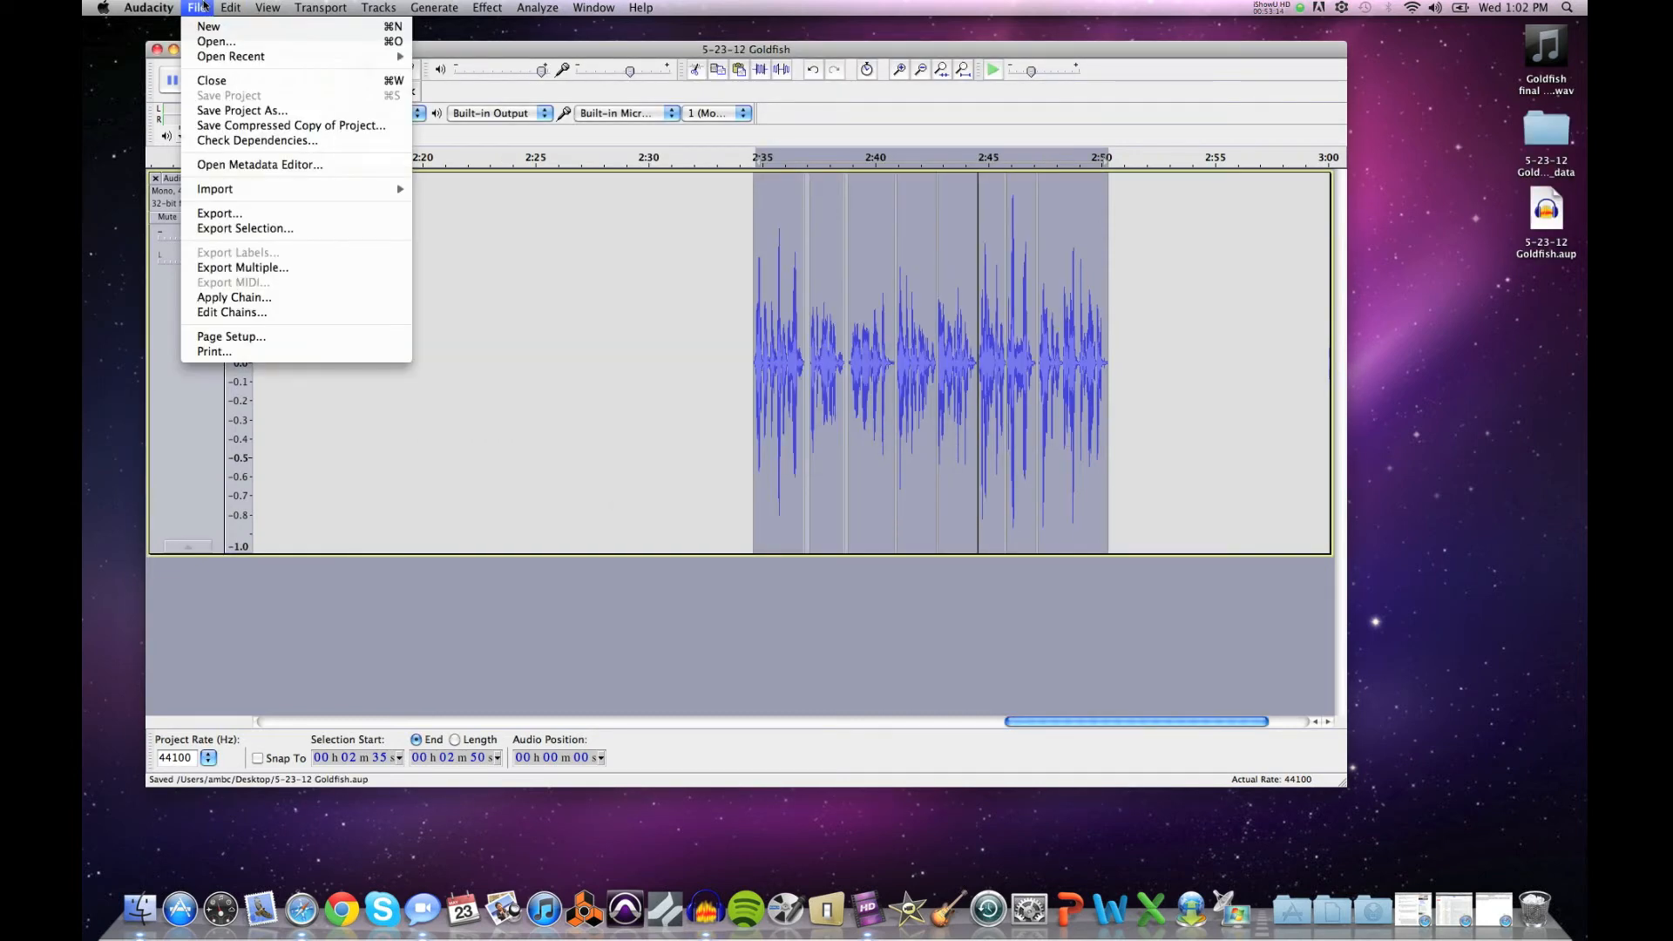
{"action": "left_click", "coordinate": [207, 84]}
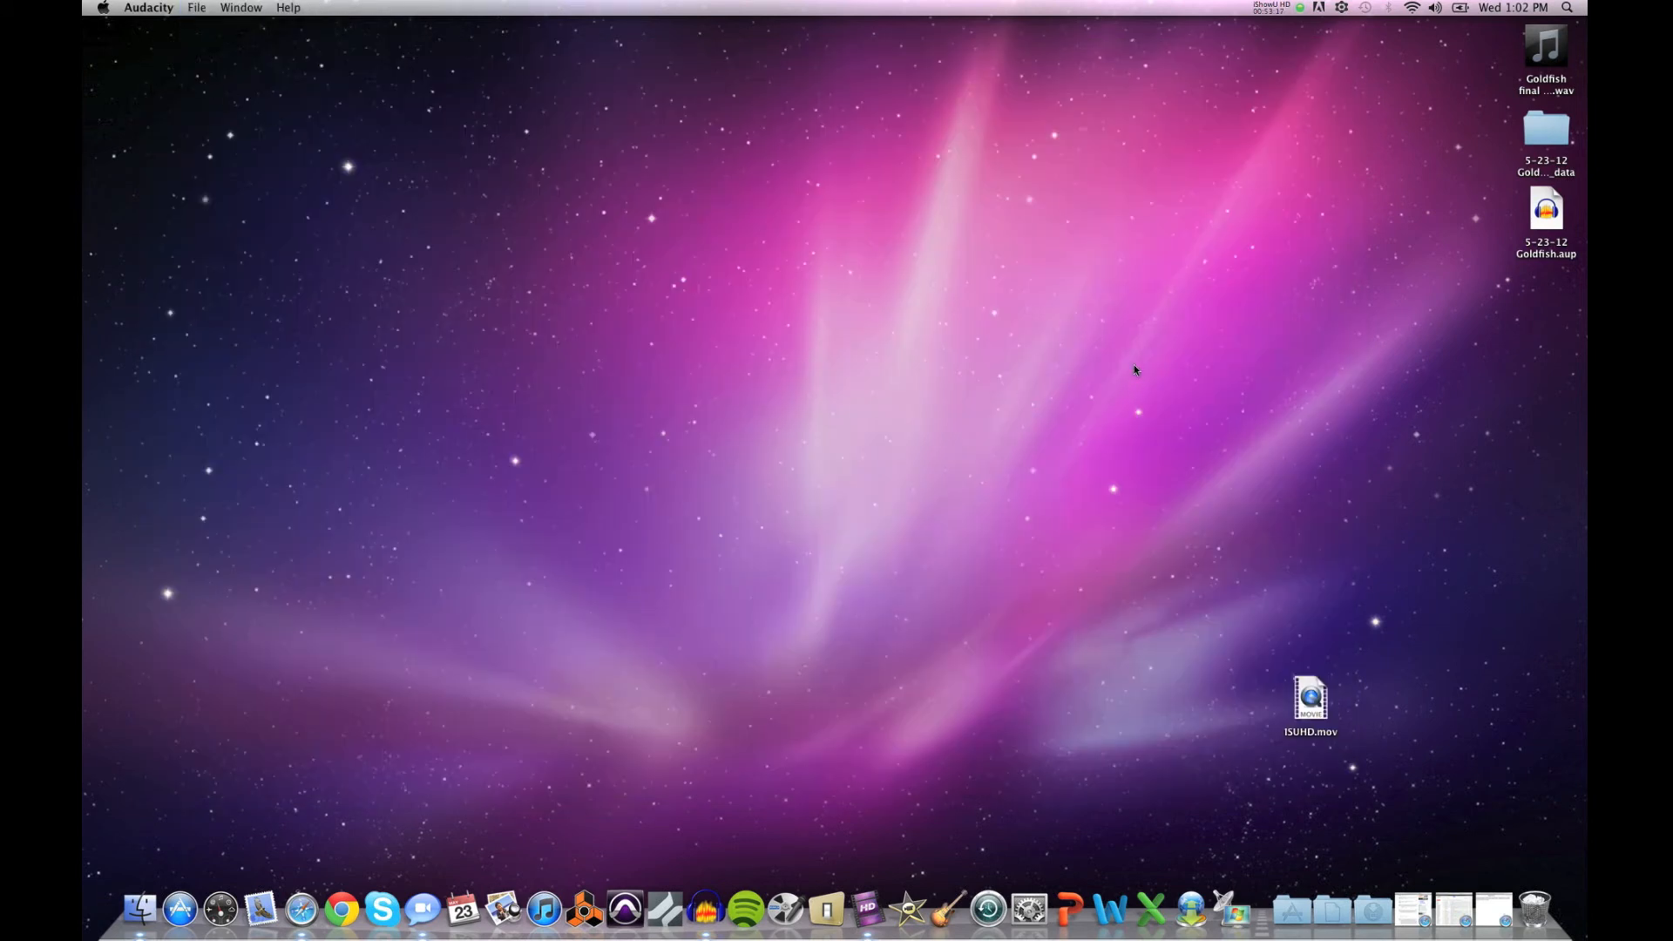
Step: Arrange the Desktop icons so the .aup project file and its data folder sit together, apart from the exported WAV file
{"action": "left_click_drag", "start_coordinate": [1552, 216], "coordinate": [1080, 216]}
{"action": "left_click_drag", "start_coordinate": [1538, 135], "coordinate": [1145, 214]}
{"action": "left_click", "coordinate": [1550, 48]}
{"action": "left_click_drag", "start_coordinate": [727, 211], "coordinate": [544, 218]}
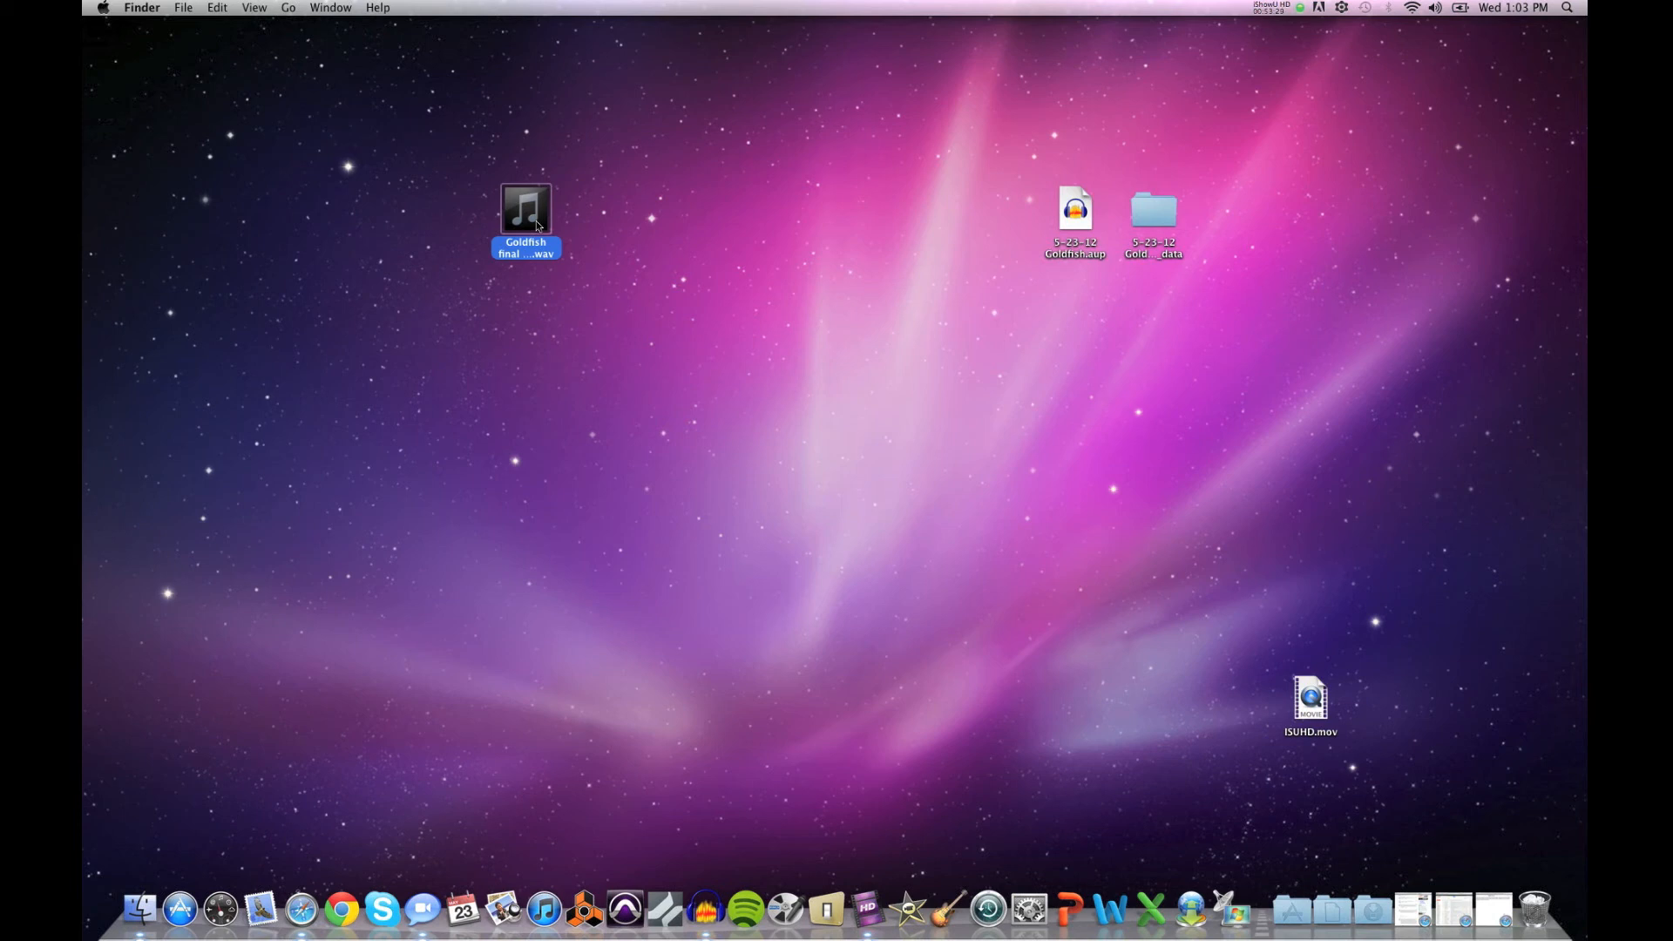
Step: Preview the exported Goldfish final version.wav with Quick Look, listen to parts of it, and close the preview
{"action": "key", "text": "space"}
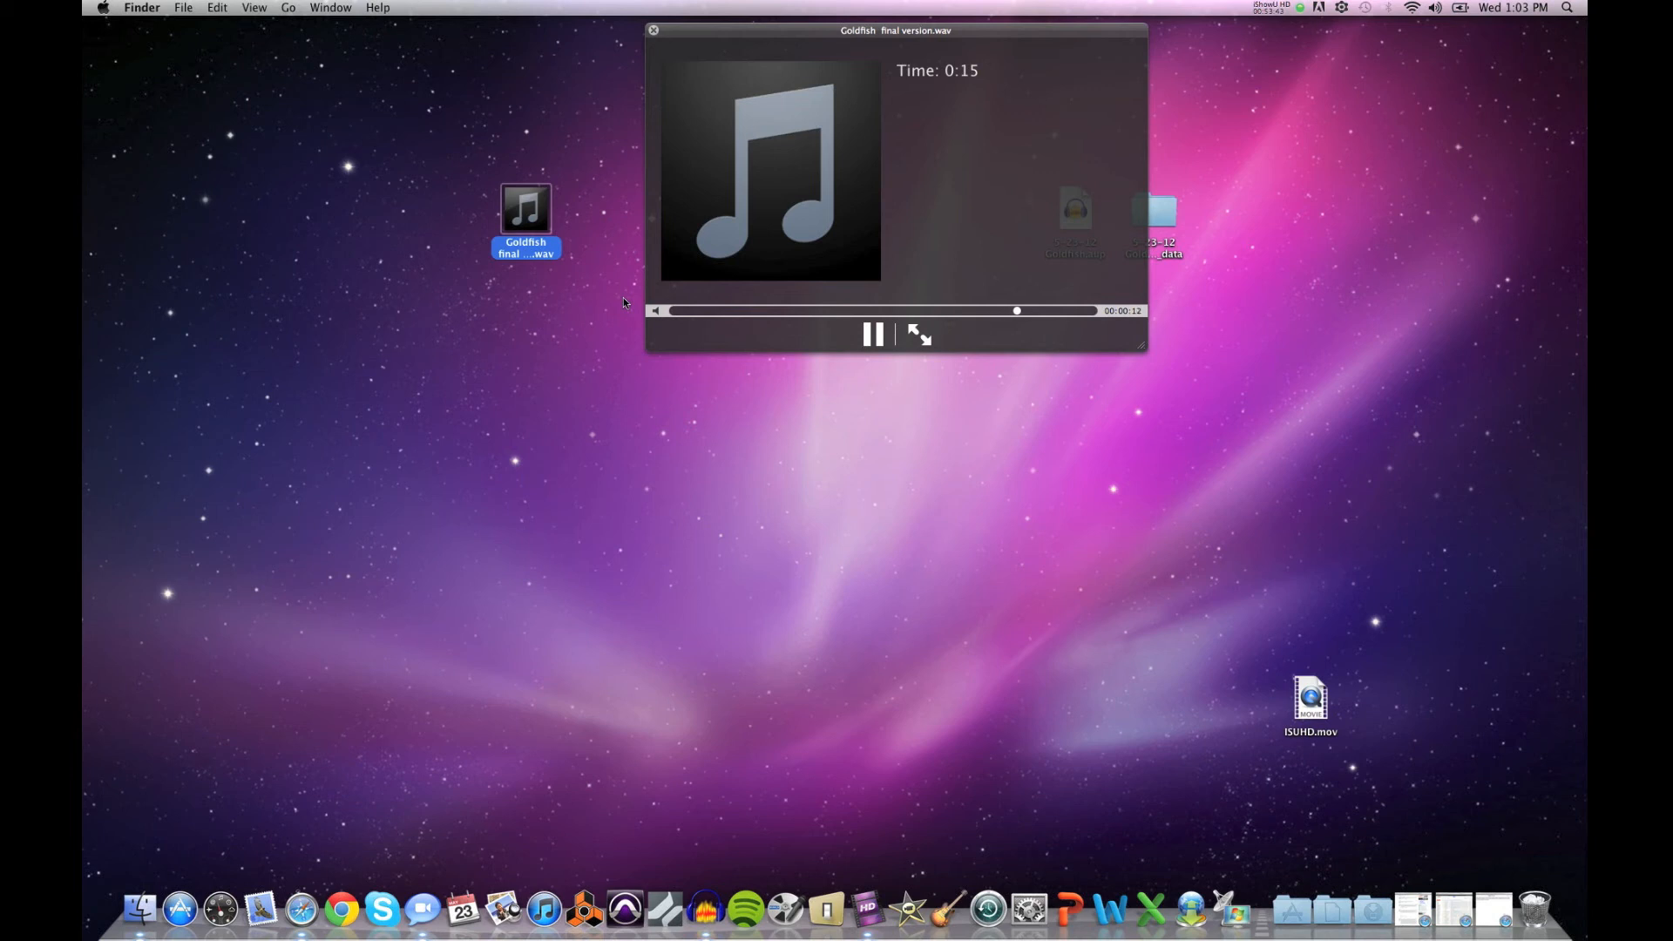
{"action": "left_click", "coordinate": [871, 336]}
{"action": "key", "text": "space"}
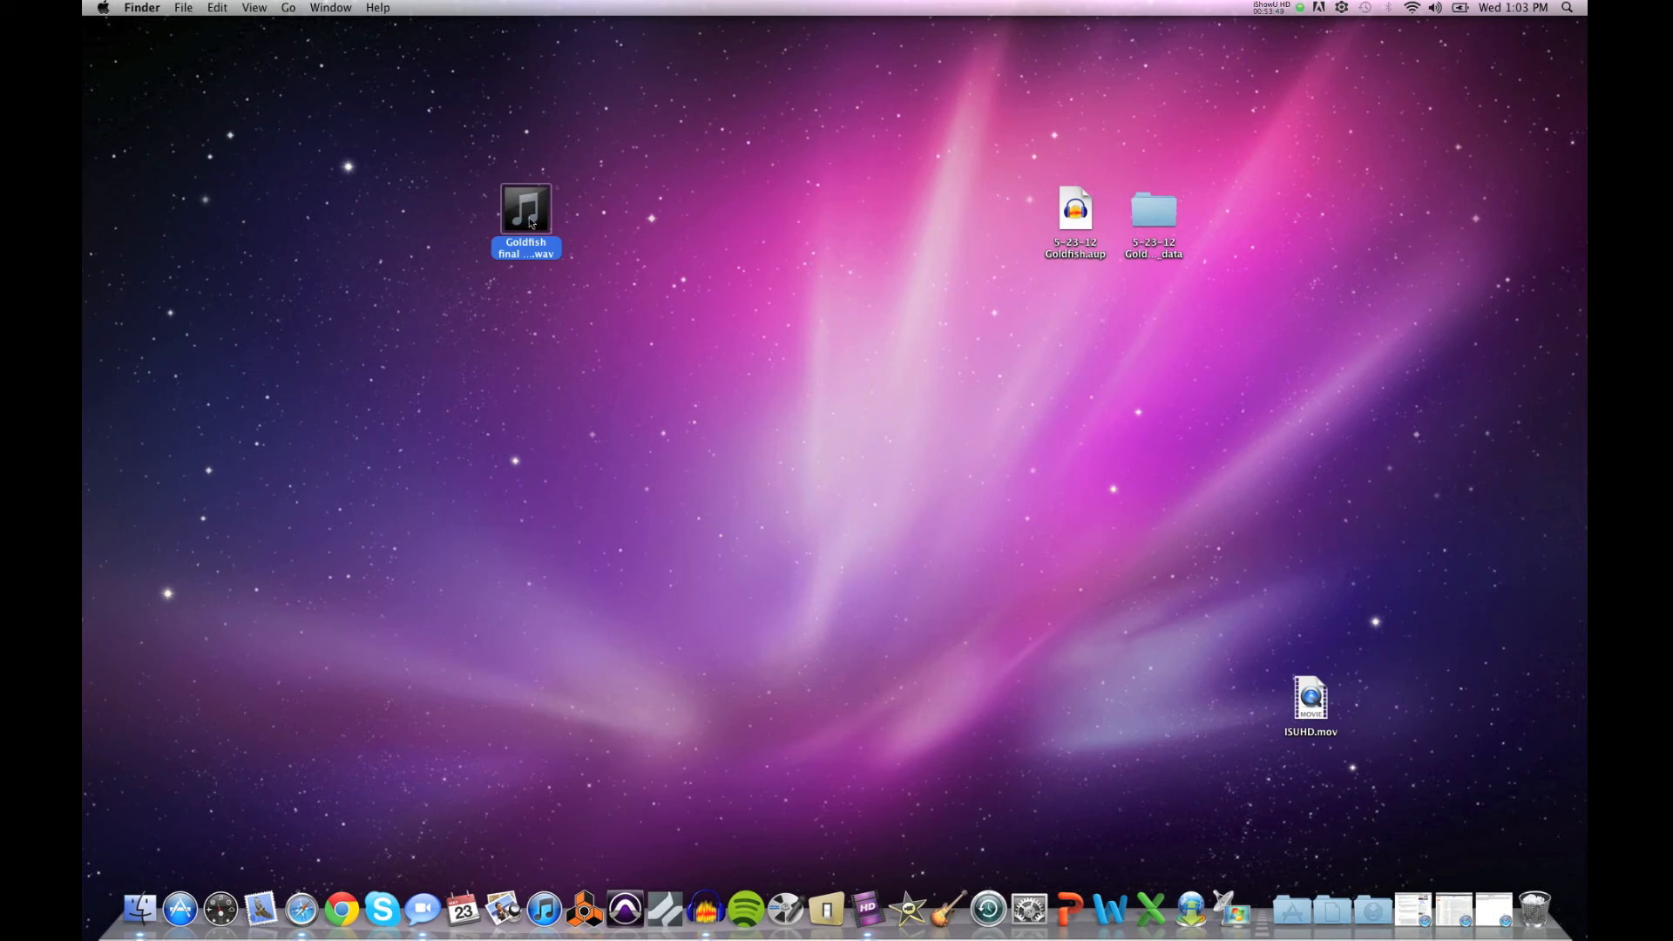
{"action": "key", "text": "space"}
{"action": "key", "text": "space"}
{"action": "key", "text": "space"}
{"action": "key", "text": "space"}
{"action": "key", "text": "space"}
{"action": "key", "text": "space"}
{"action": "key", "text": "space"}
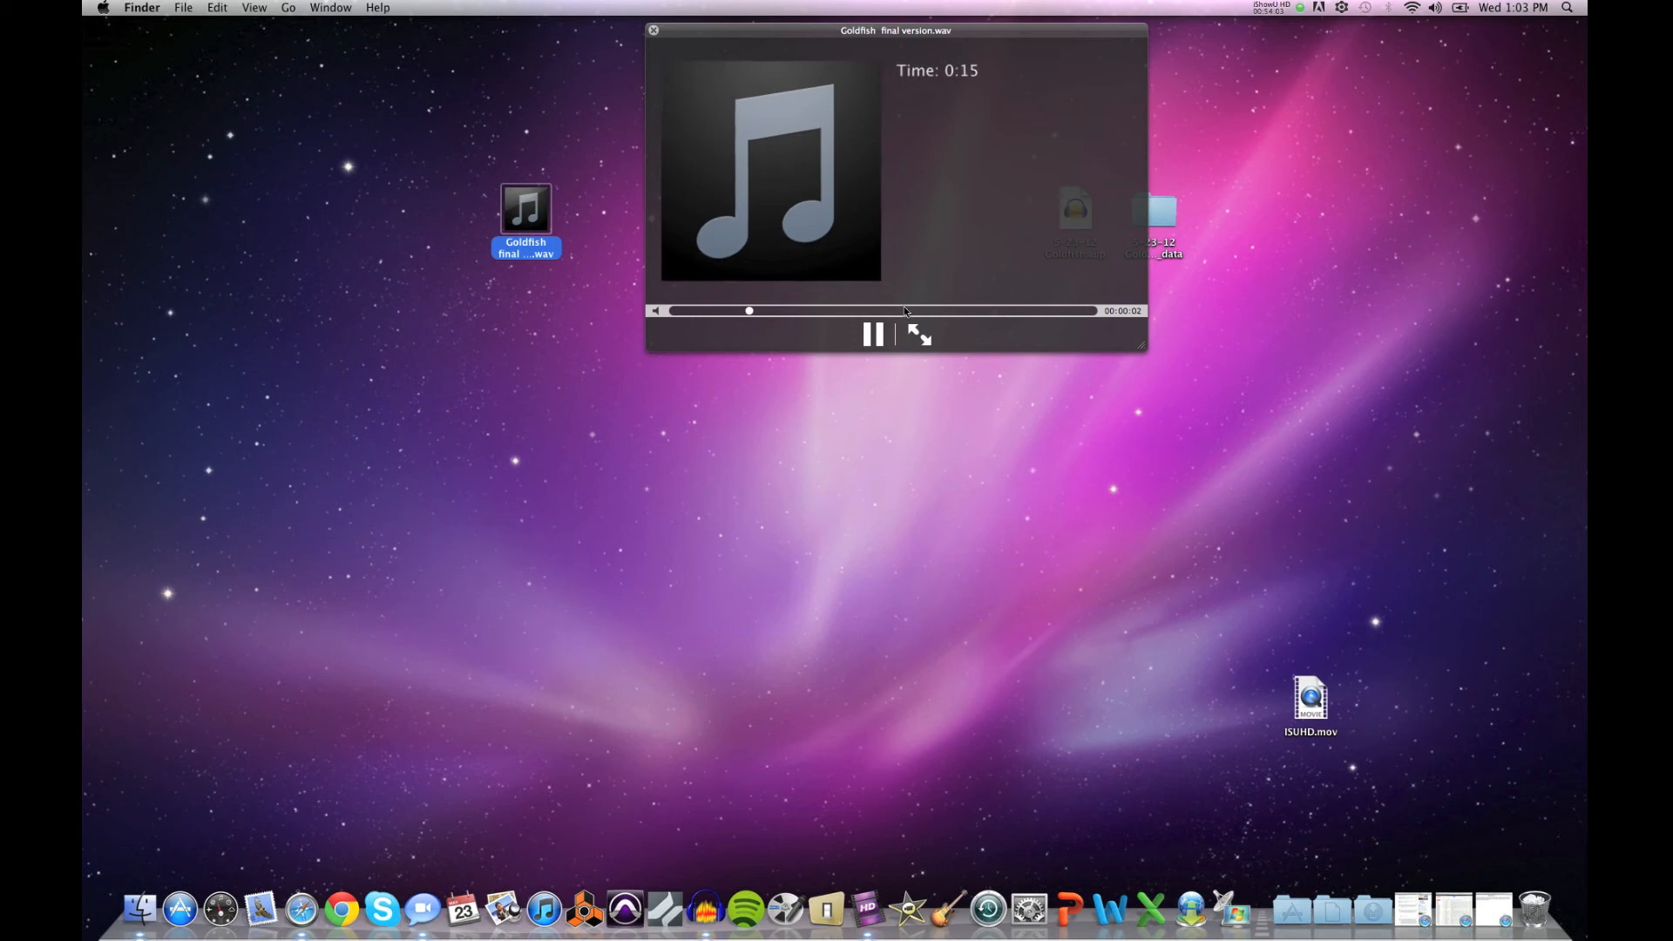
{"action": "left_click", "coordinate": [942, 310]}
{"action": "key", "text": "space"}
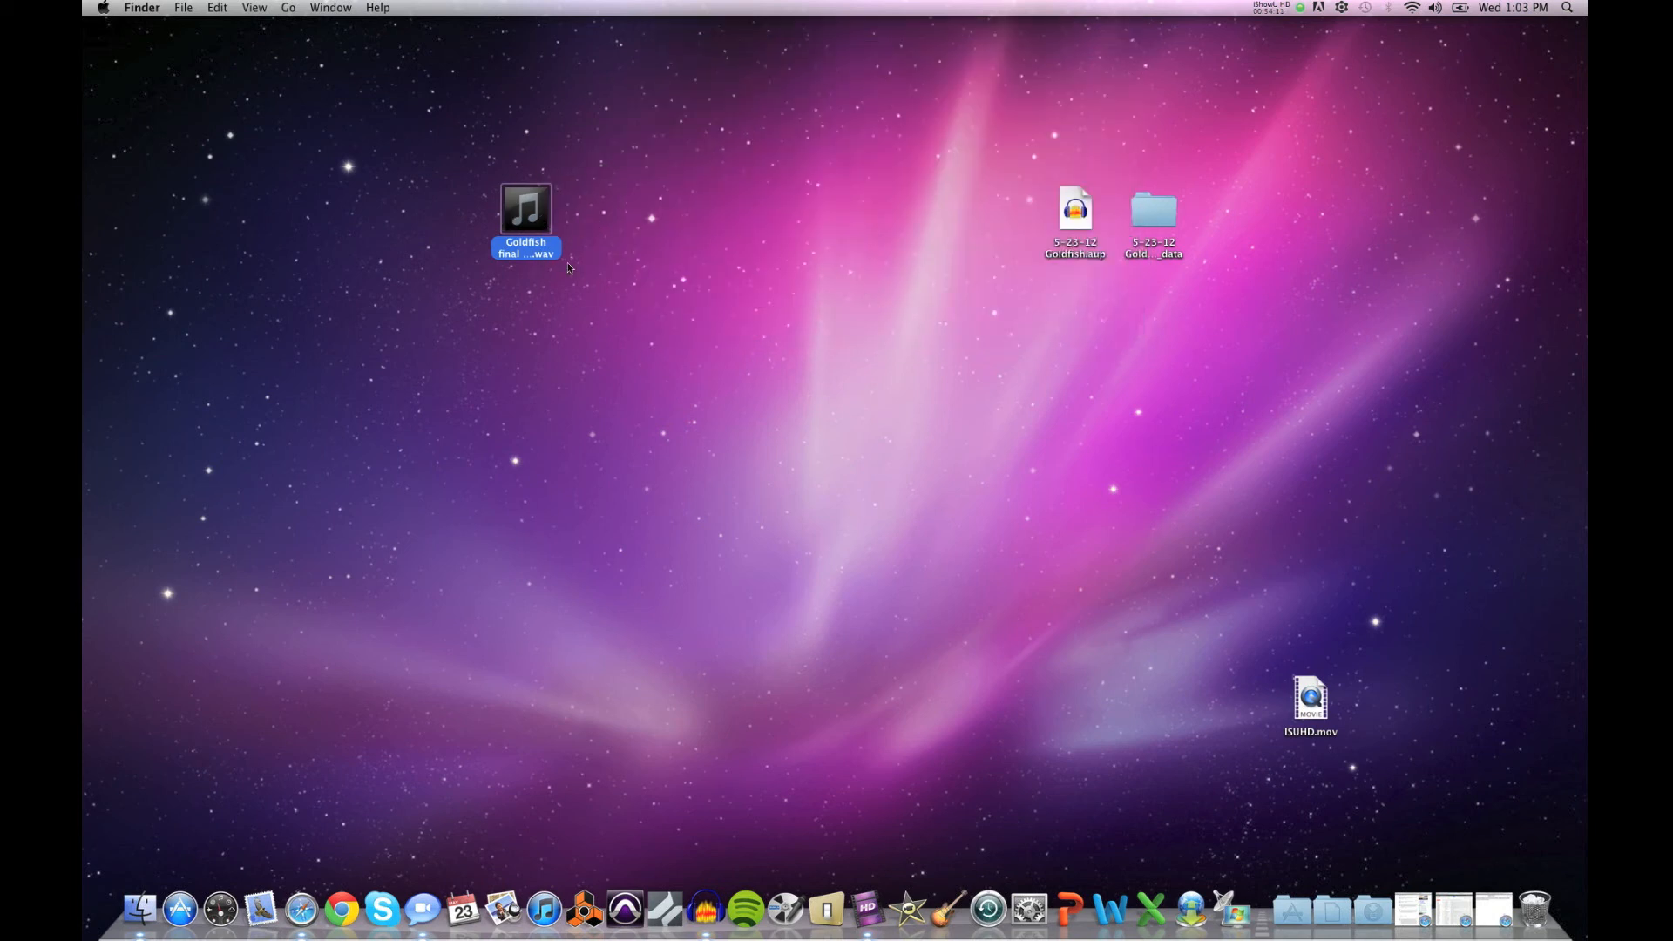
{"action": "left_click_drag", "start_coordinate": [997, 150], "coordinate": [1174, 290]}
{"action": "left_click", "coordinate": [1167, 290]}
{"action": "left_click_drag", "start_coordinate": [985, 157], "coordinate": [1103, 257]}
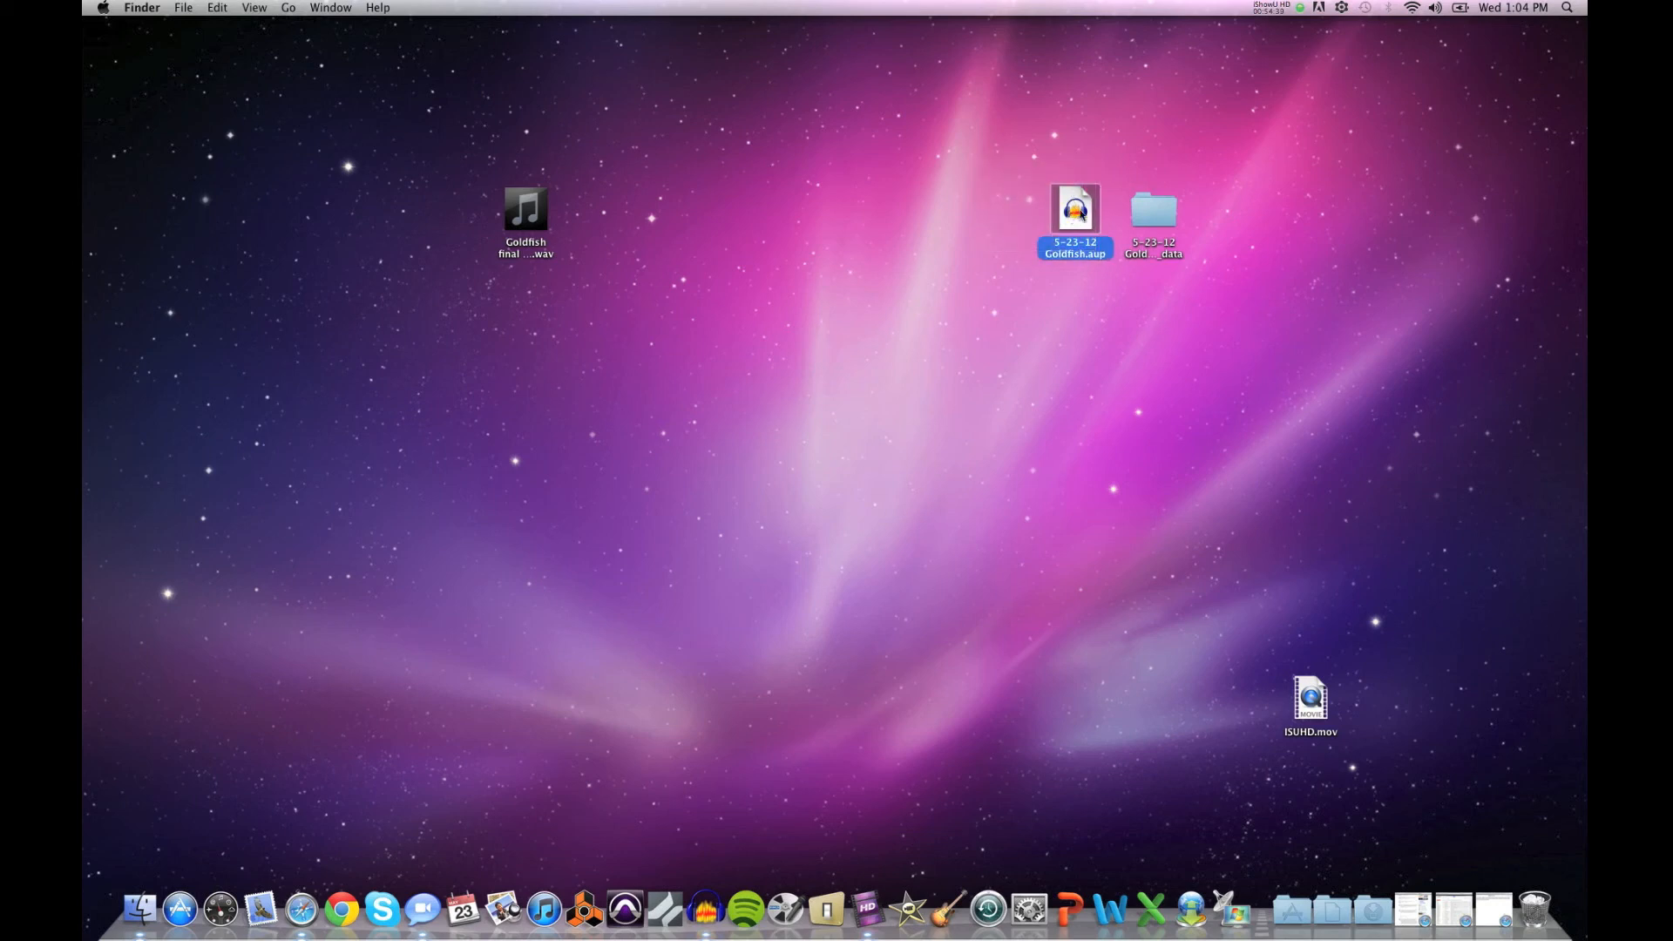
{"action": "left_click", "coordinate": [1065, 225]}
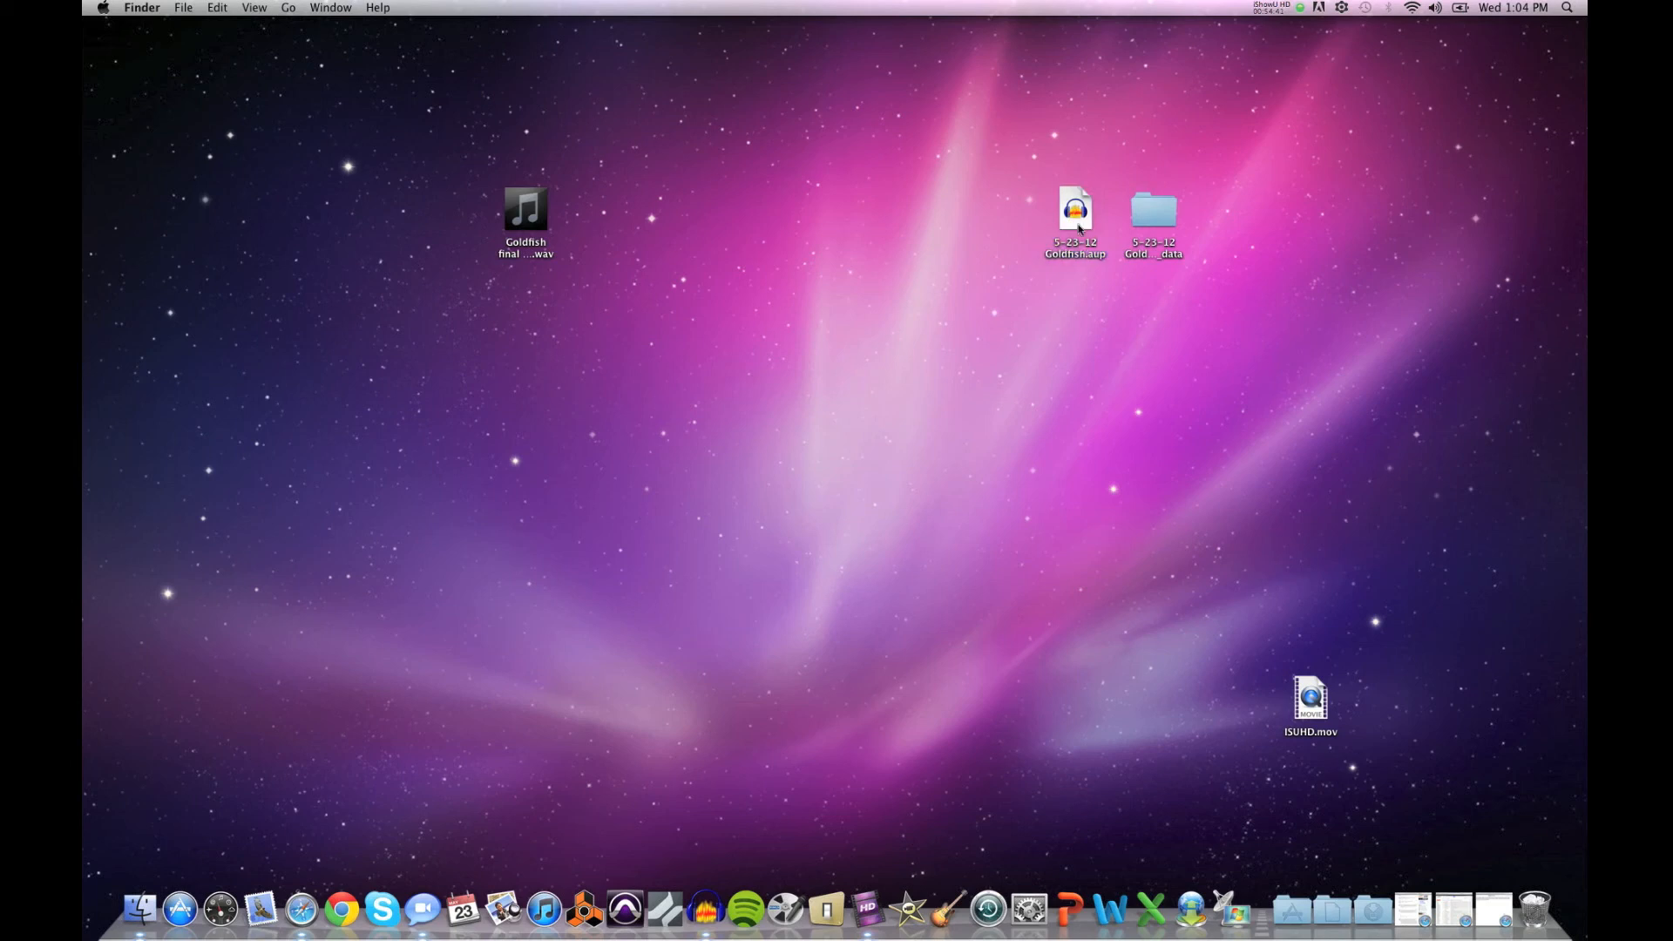
{"action": "left_click_drag", "start_coordinate": [1006, 169], "coordinate": [1119, 277]}
{"action": "left_click", "coordinate": [1122, 286]}
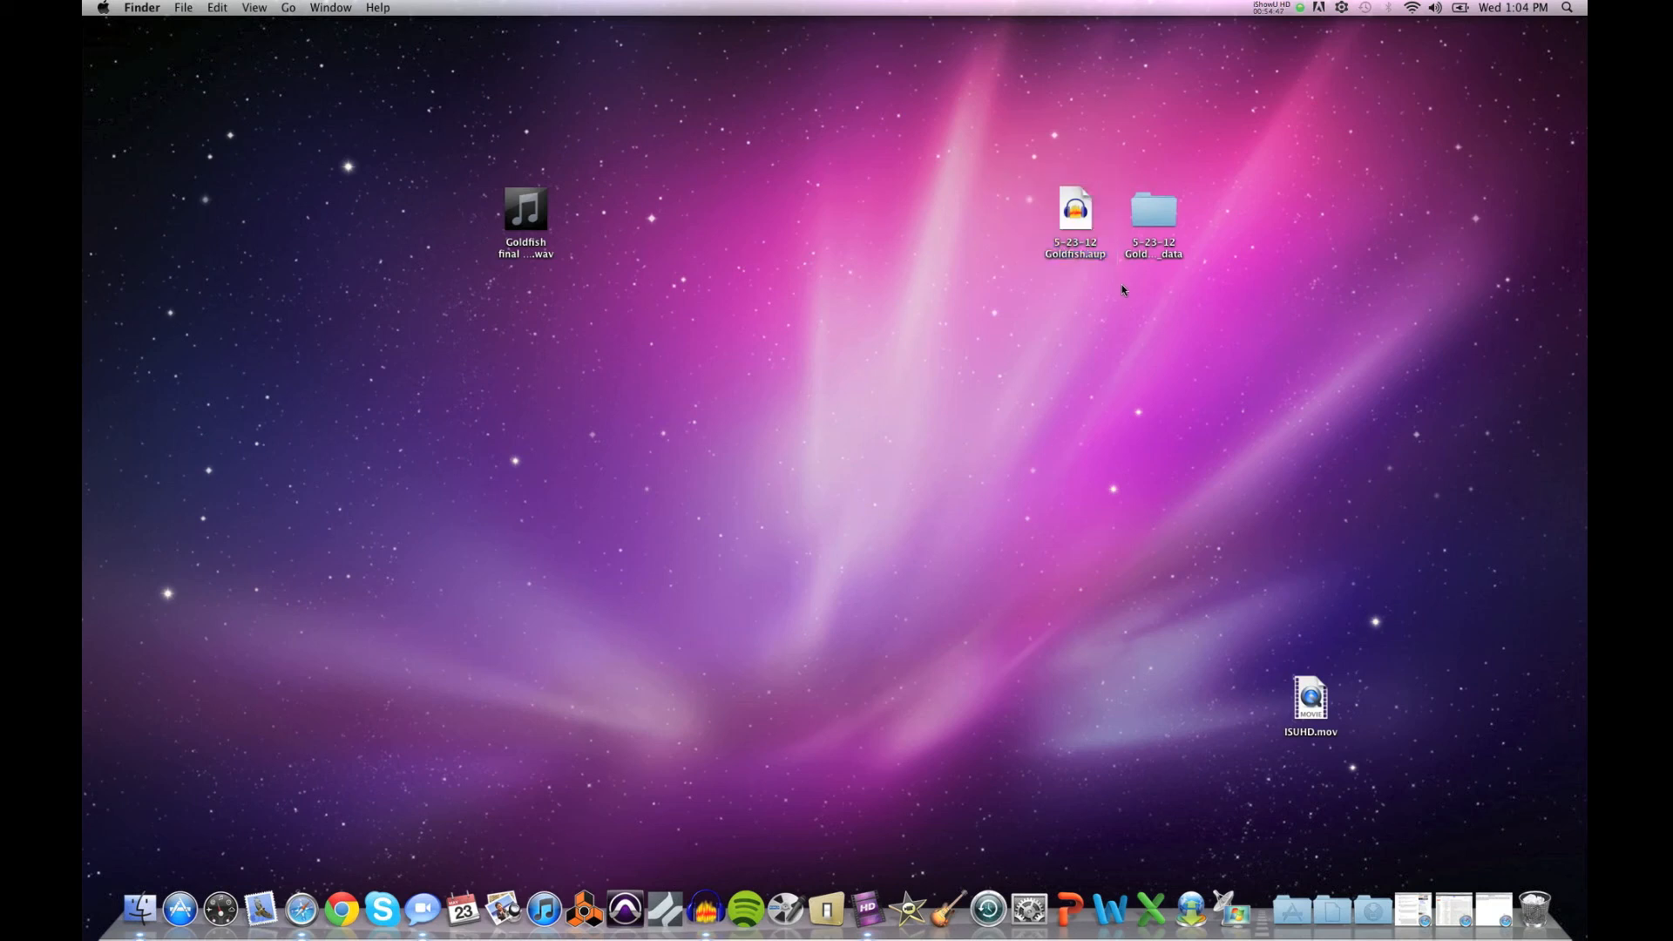
Step: Look through the 5-23-12 Goldfish_data folder down to the audio files in e00/d00 and close its window
{"action": "double_click", "coordinate": [1147, 224]}
{"action": "left_click", "coordinate": [891, 207]}
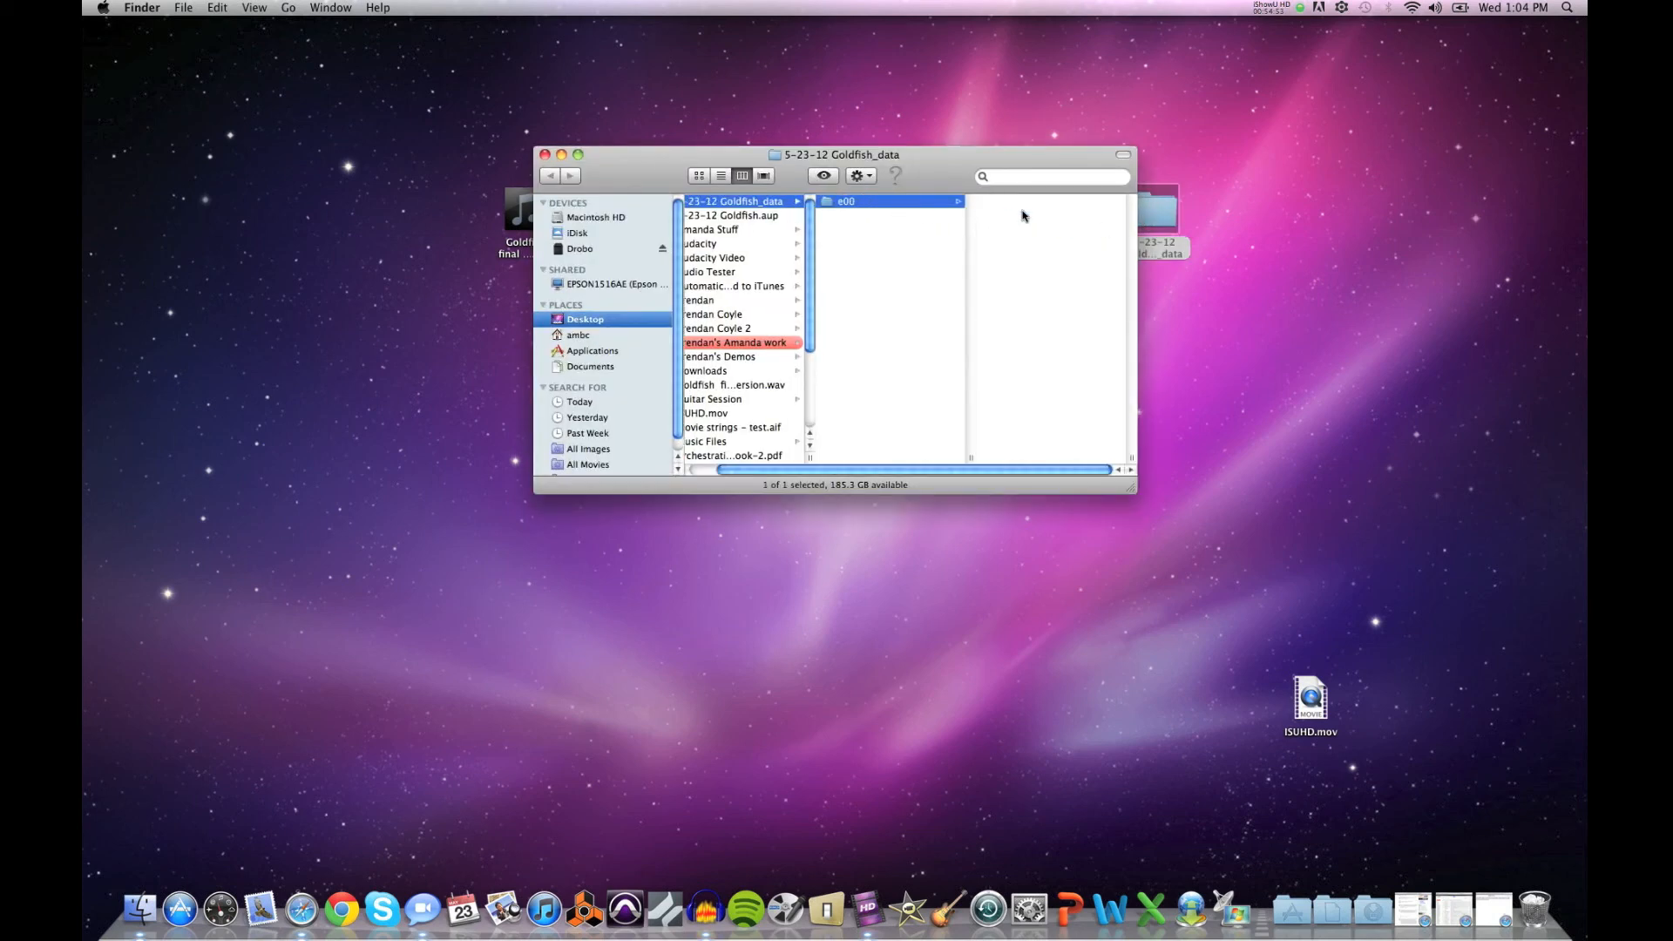
{"action": "left_click", "coordinate": [1023, 207]}
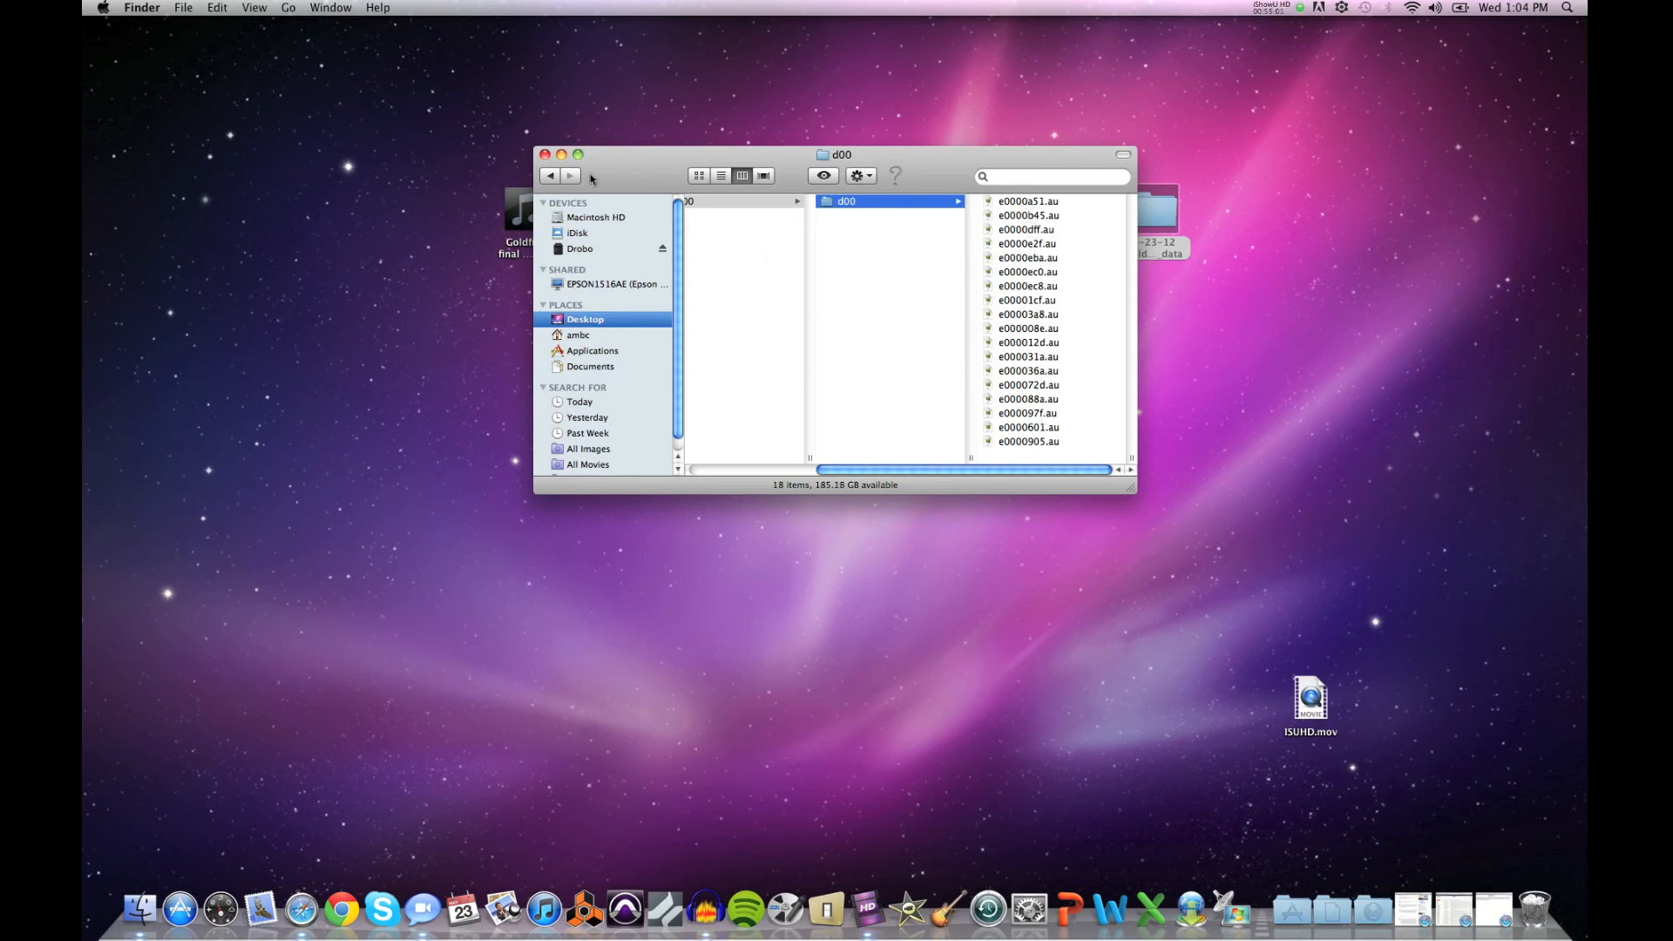
{"action": "left_click", "coordinate": [544, 155]}
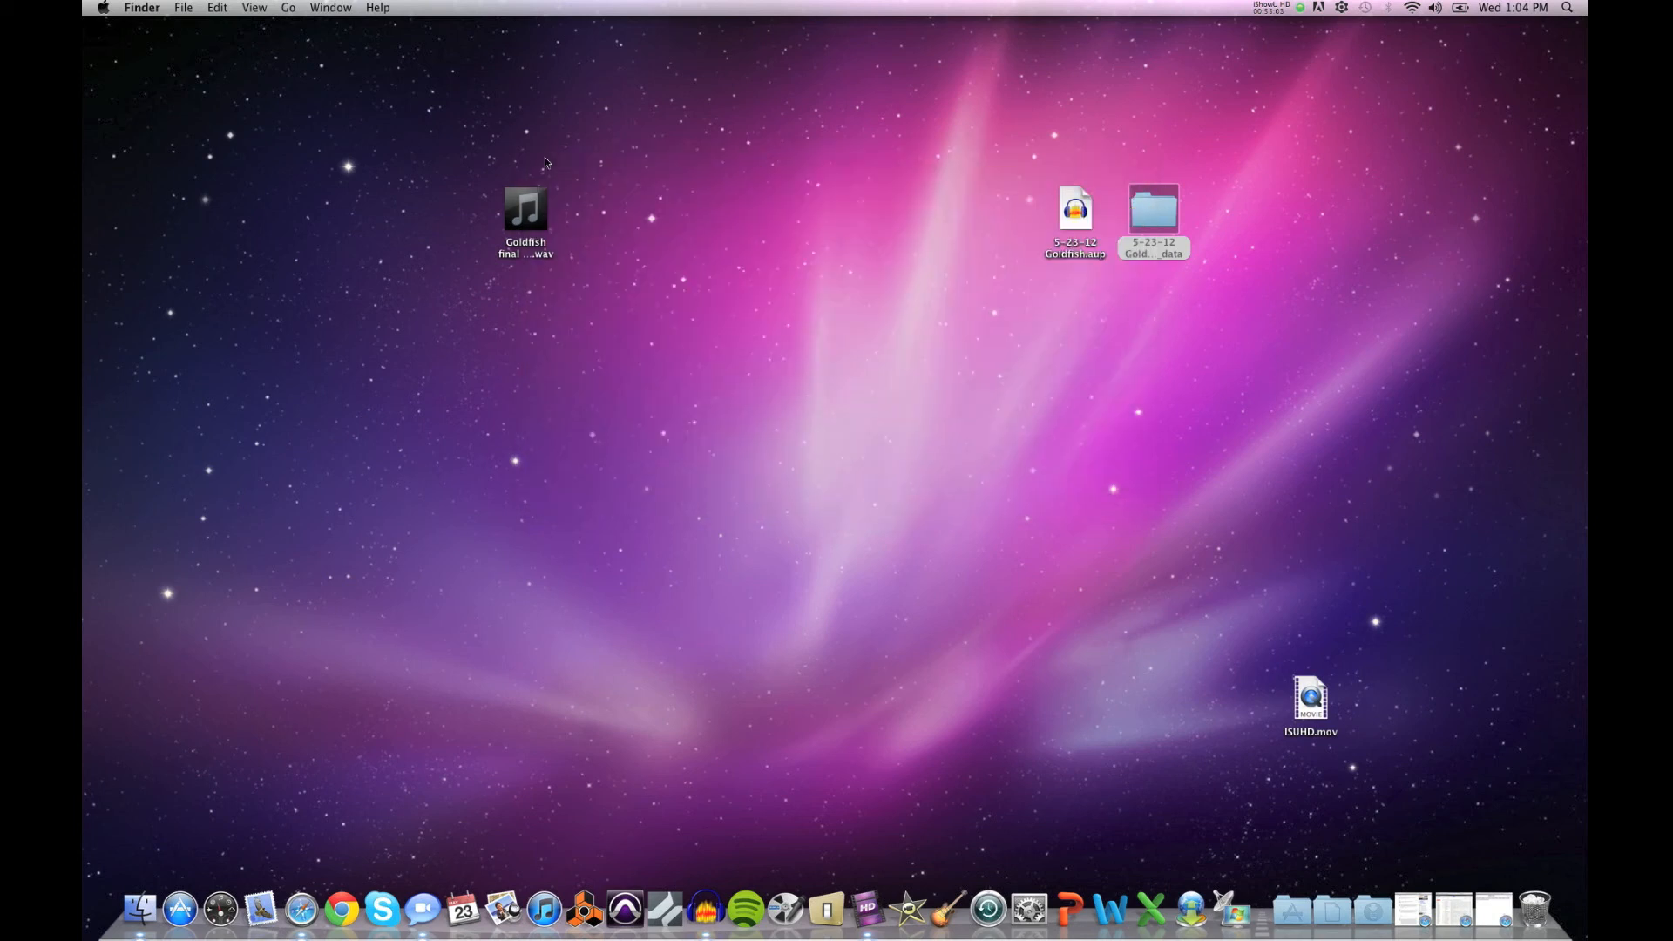
{"action": "left_click", "coordinate": [1126, 326]}
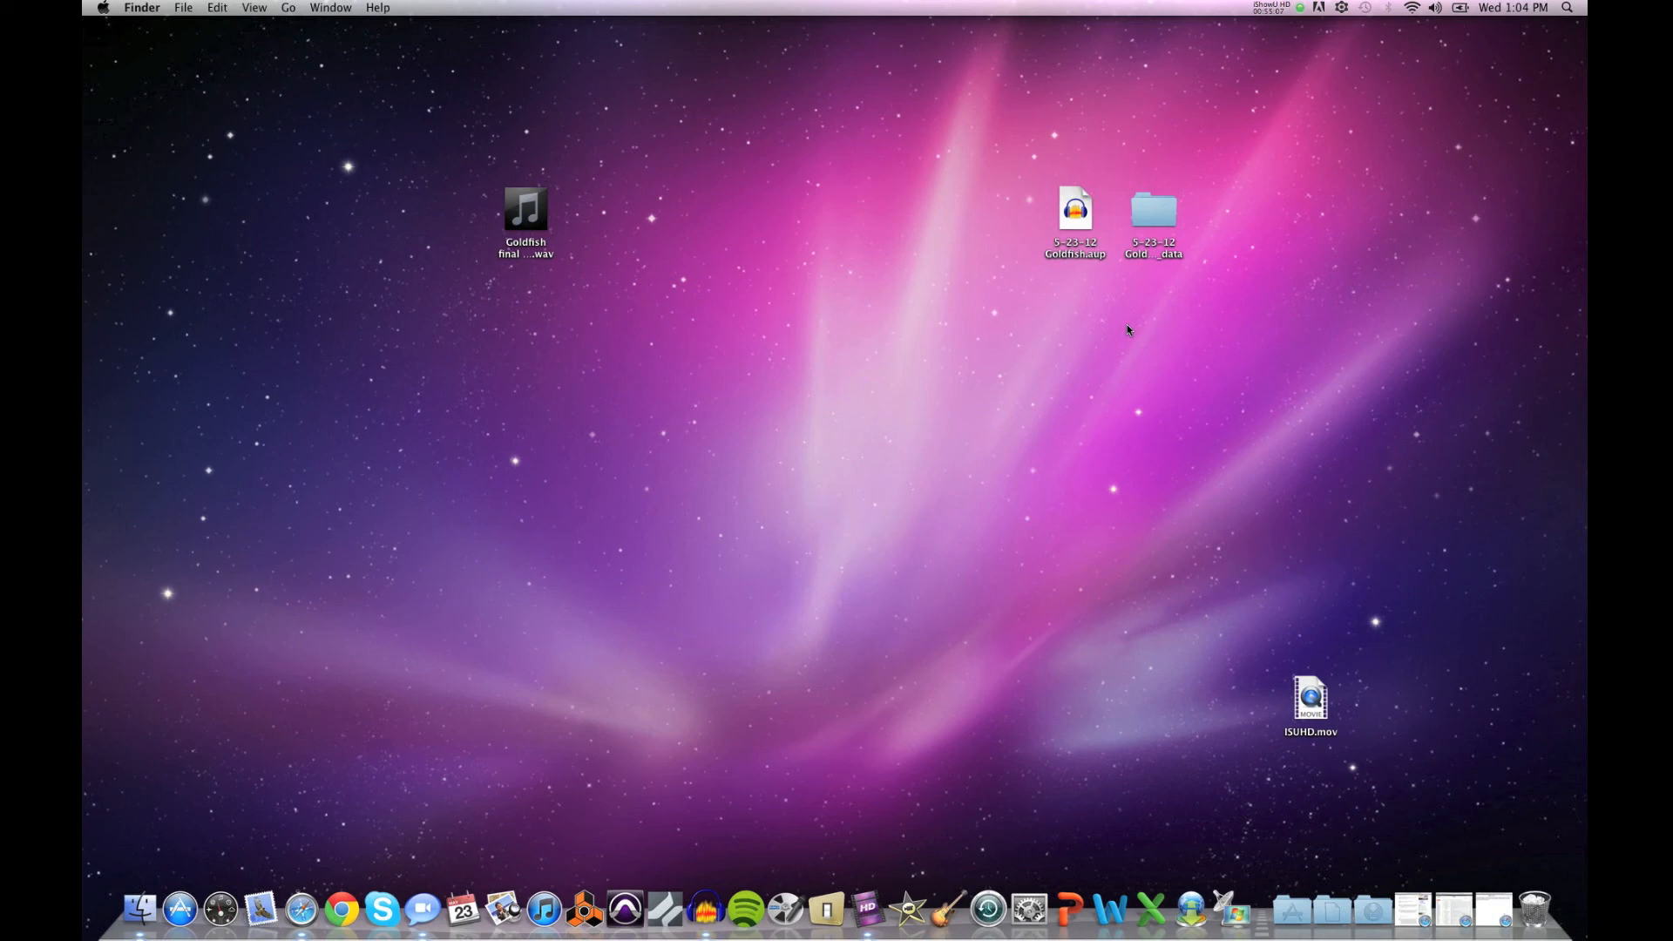
Step: Create a new folder on the Desktop named 5-23-12 Goldfish Audacity session
{"action": "left_click", "coordinate": [184, 8]}
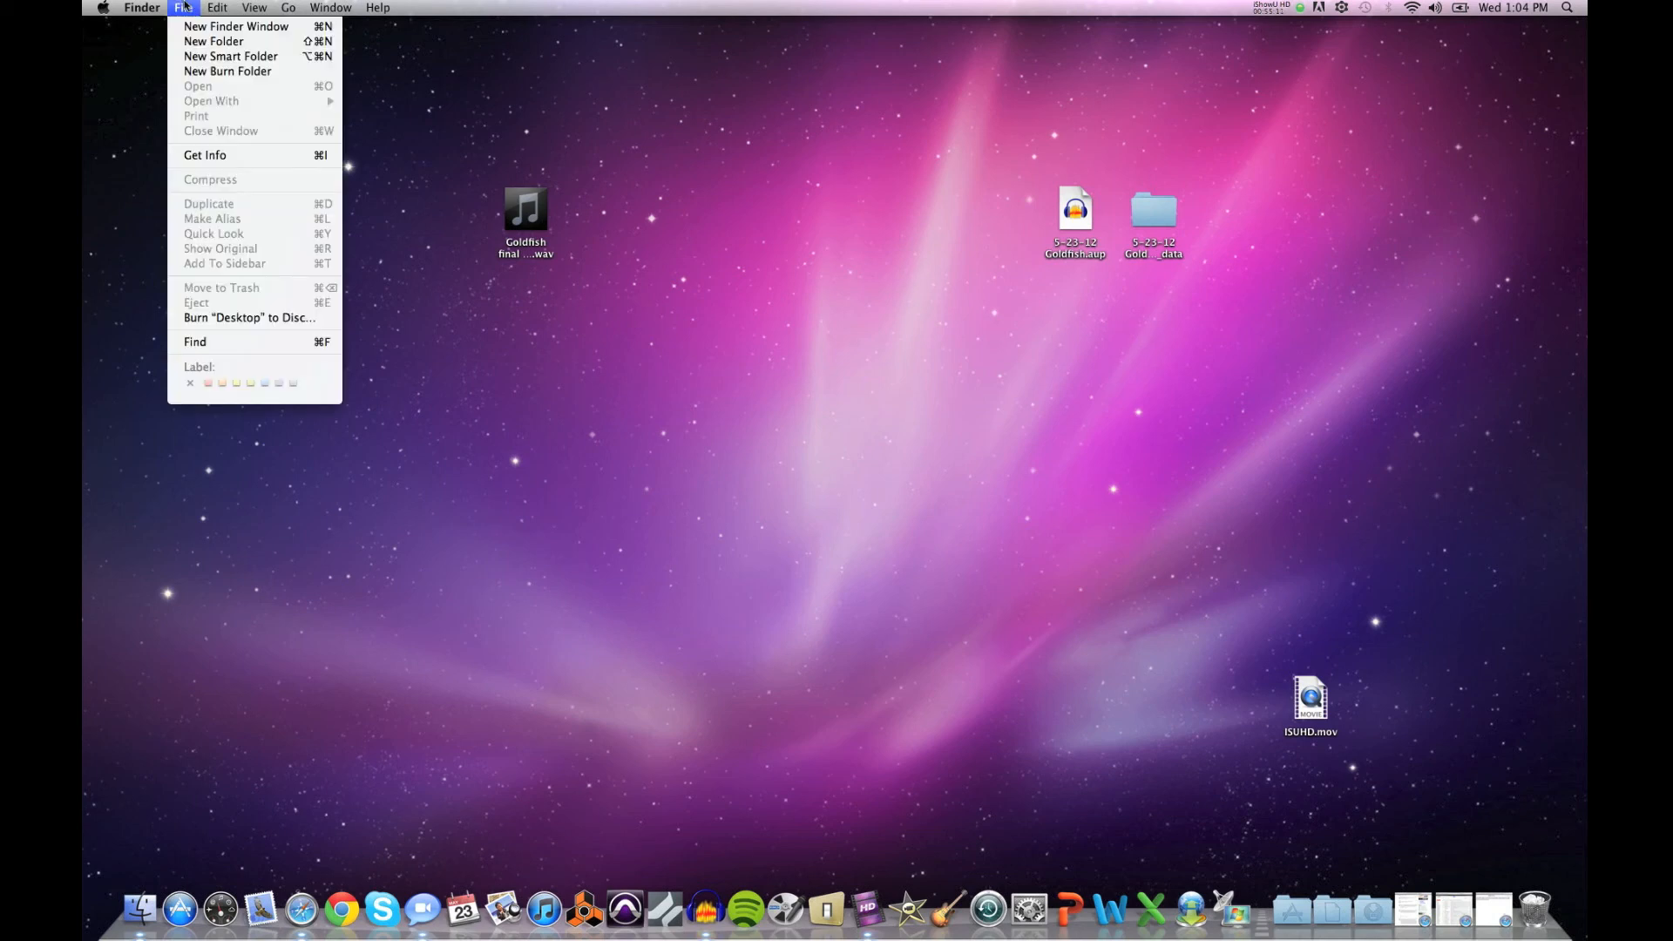
{"action": "left_click", "coordinate": [196, 42]}
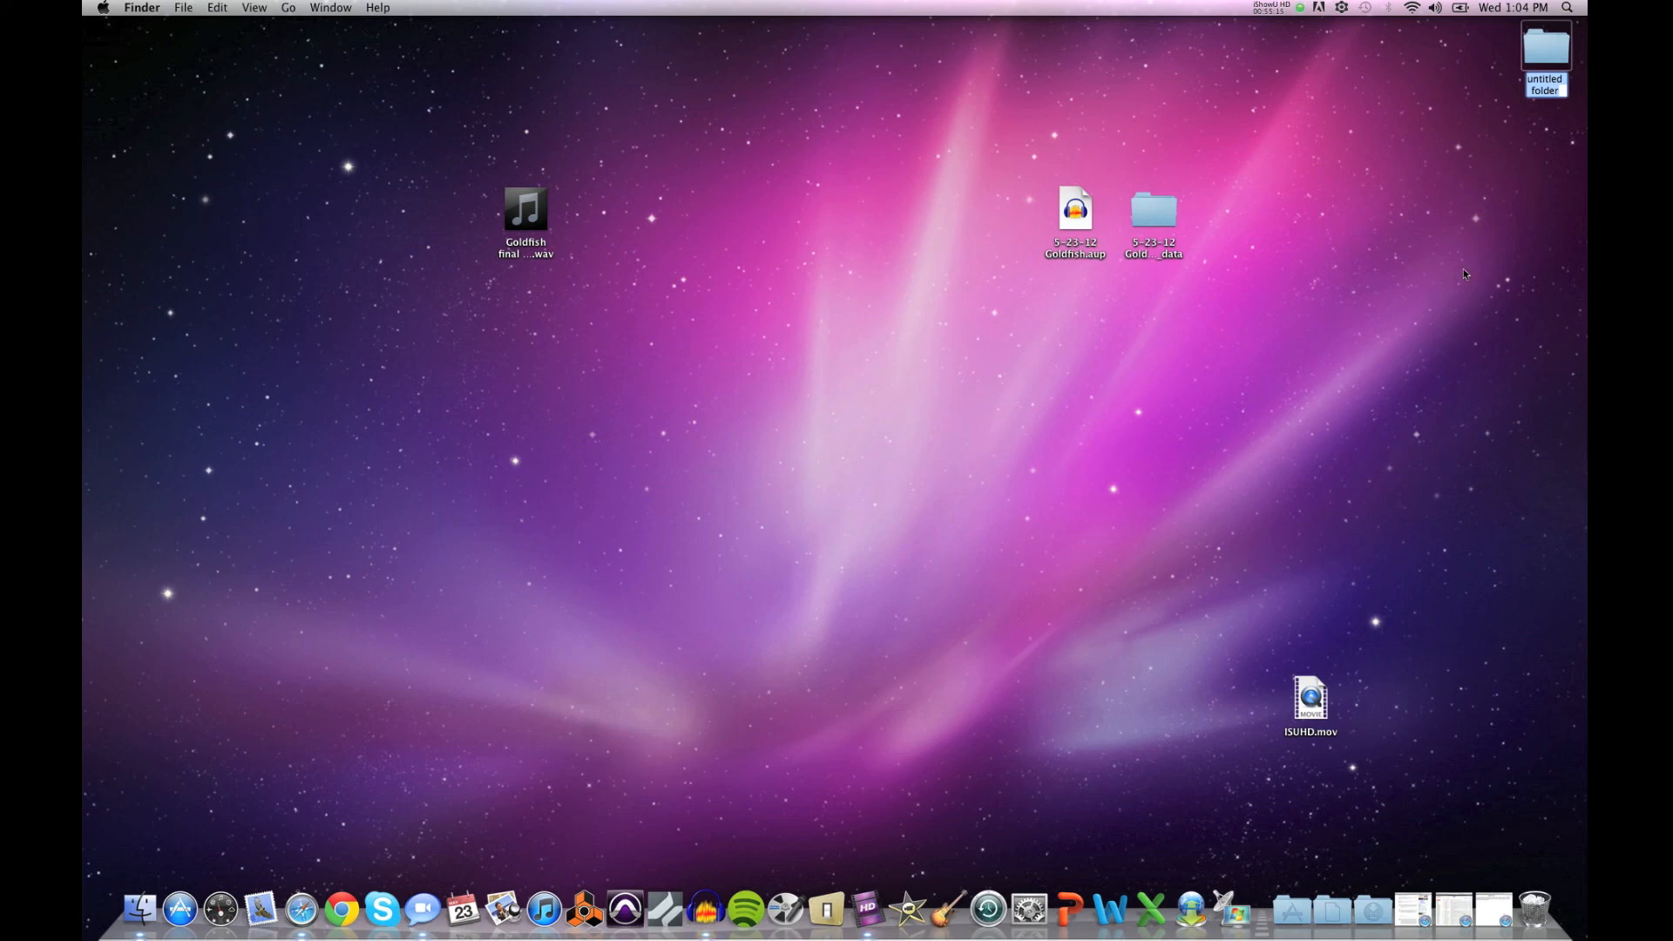
{"action": "type", "text": "5-23-12 Goldfish Aud"}
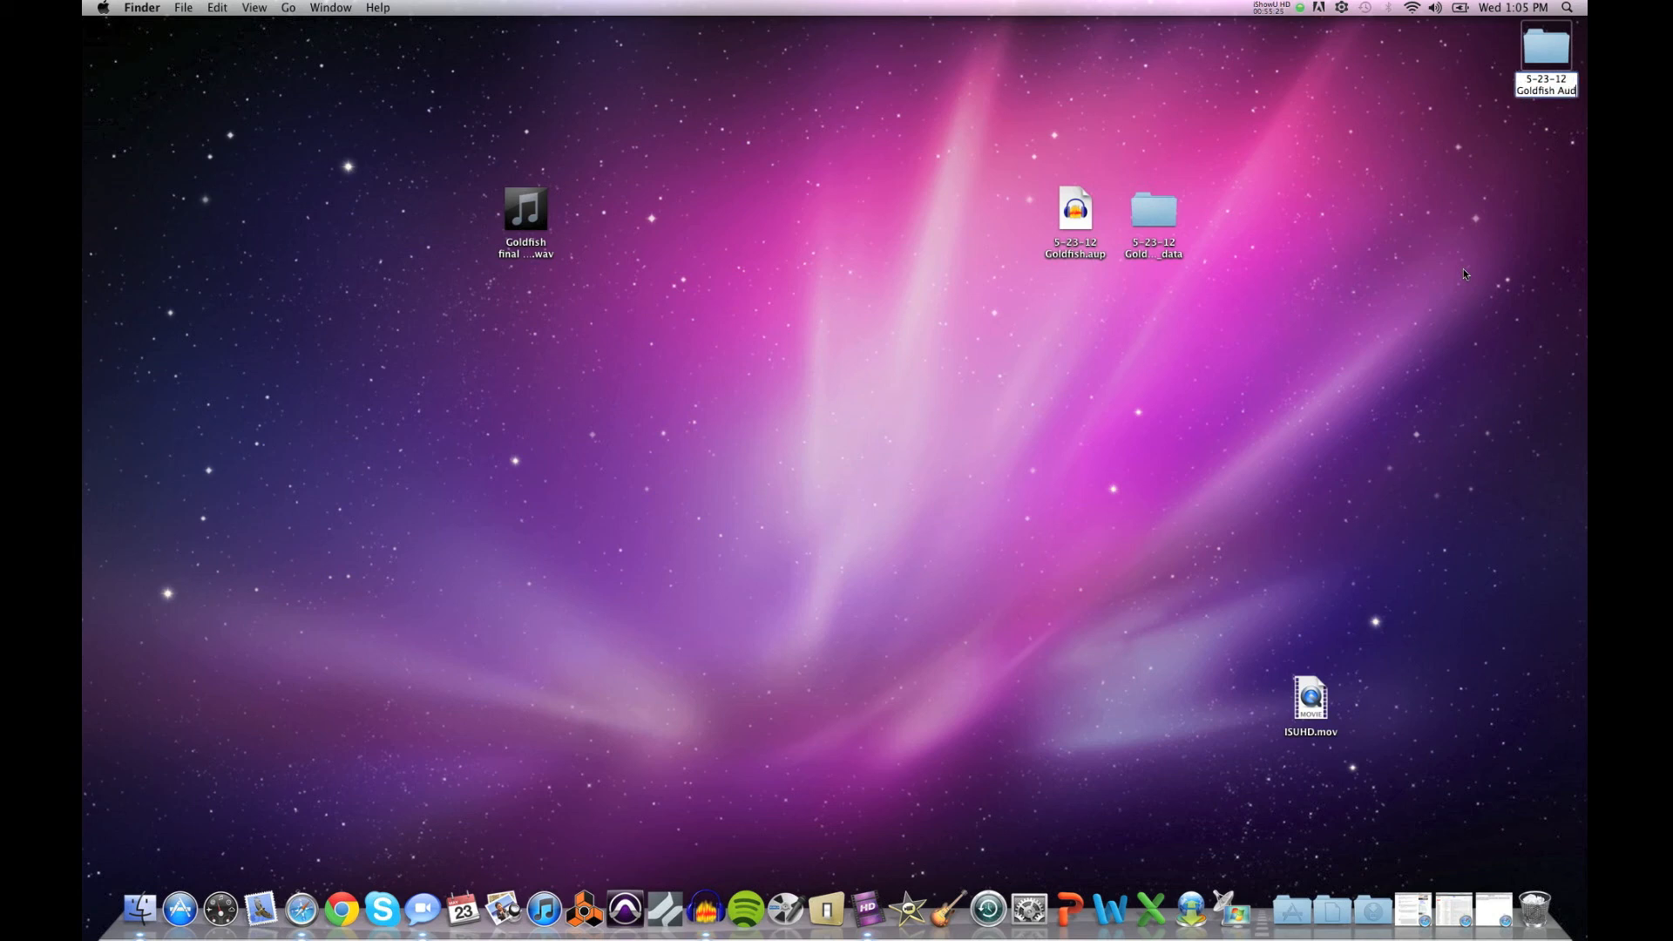
{"action": "type", "text": "acity session"}
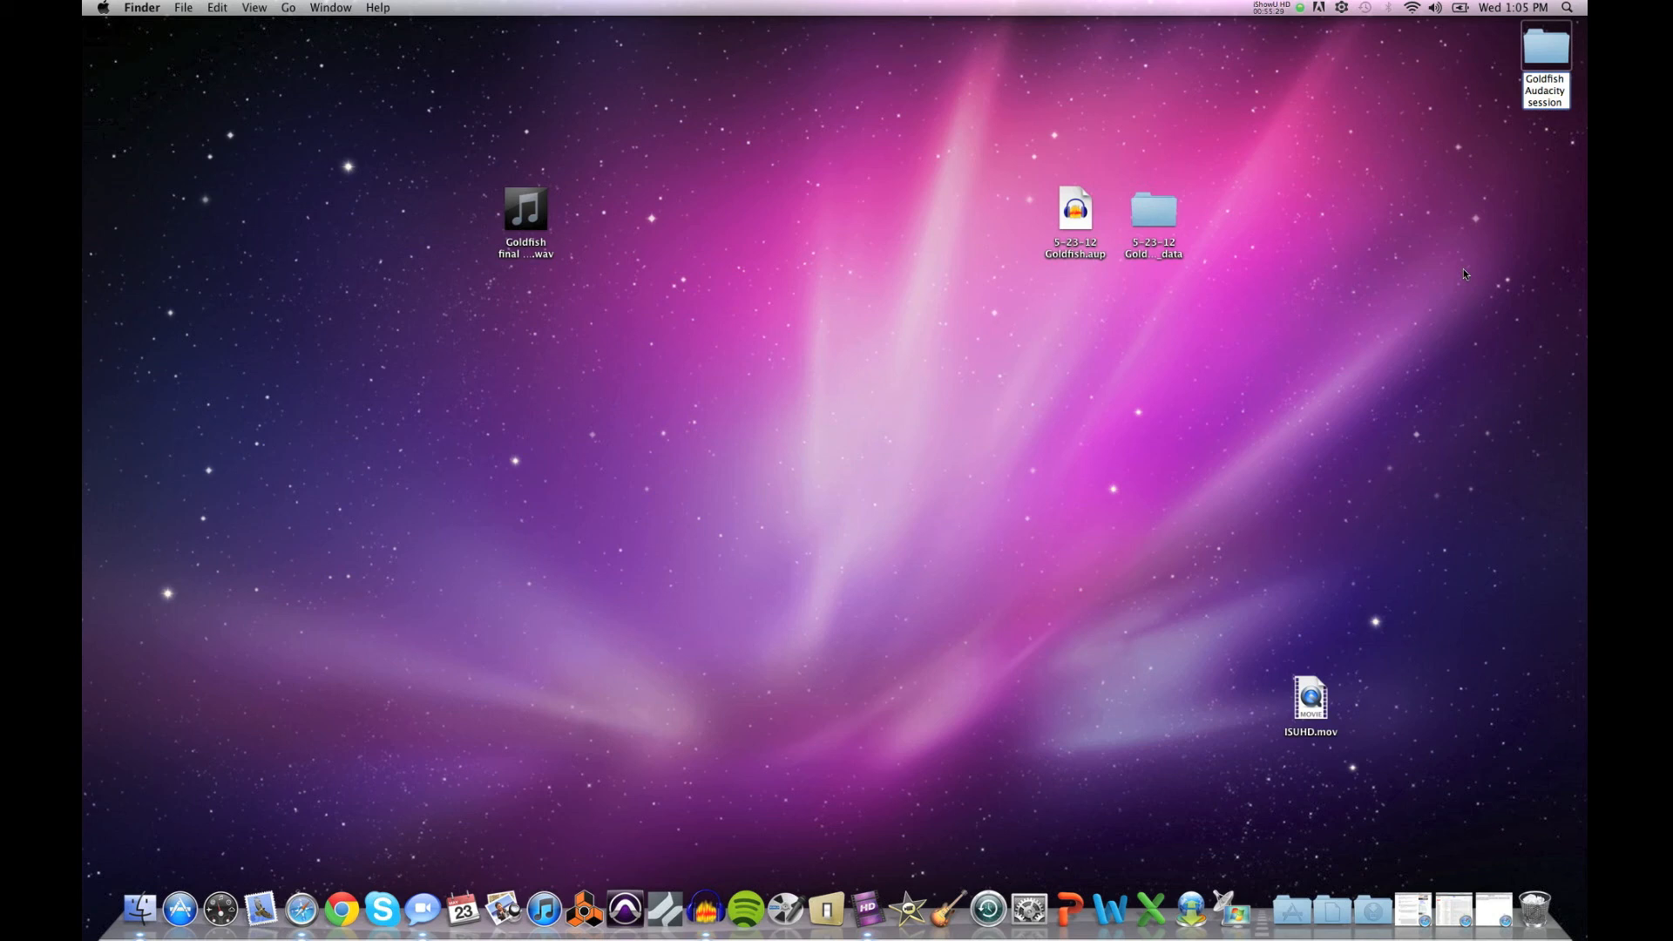
{"action": "key", "text": "Return"}
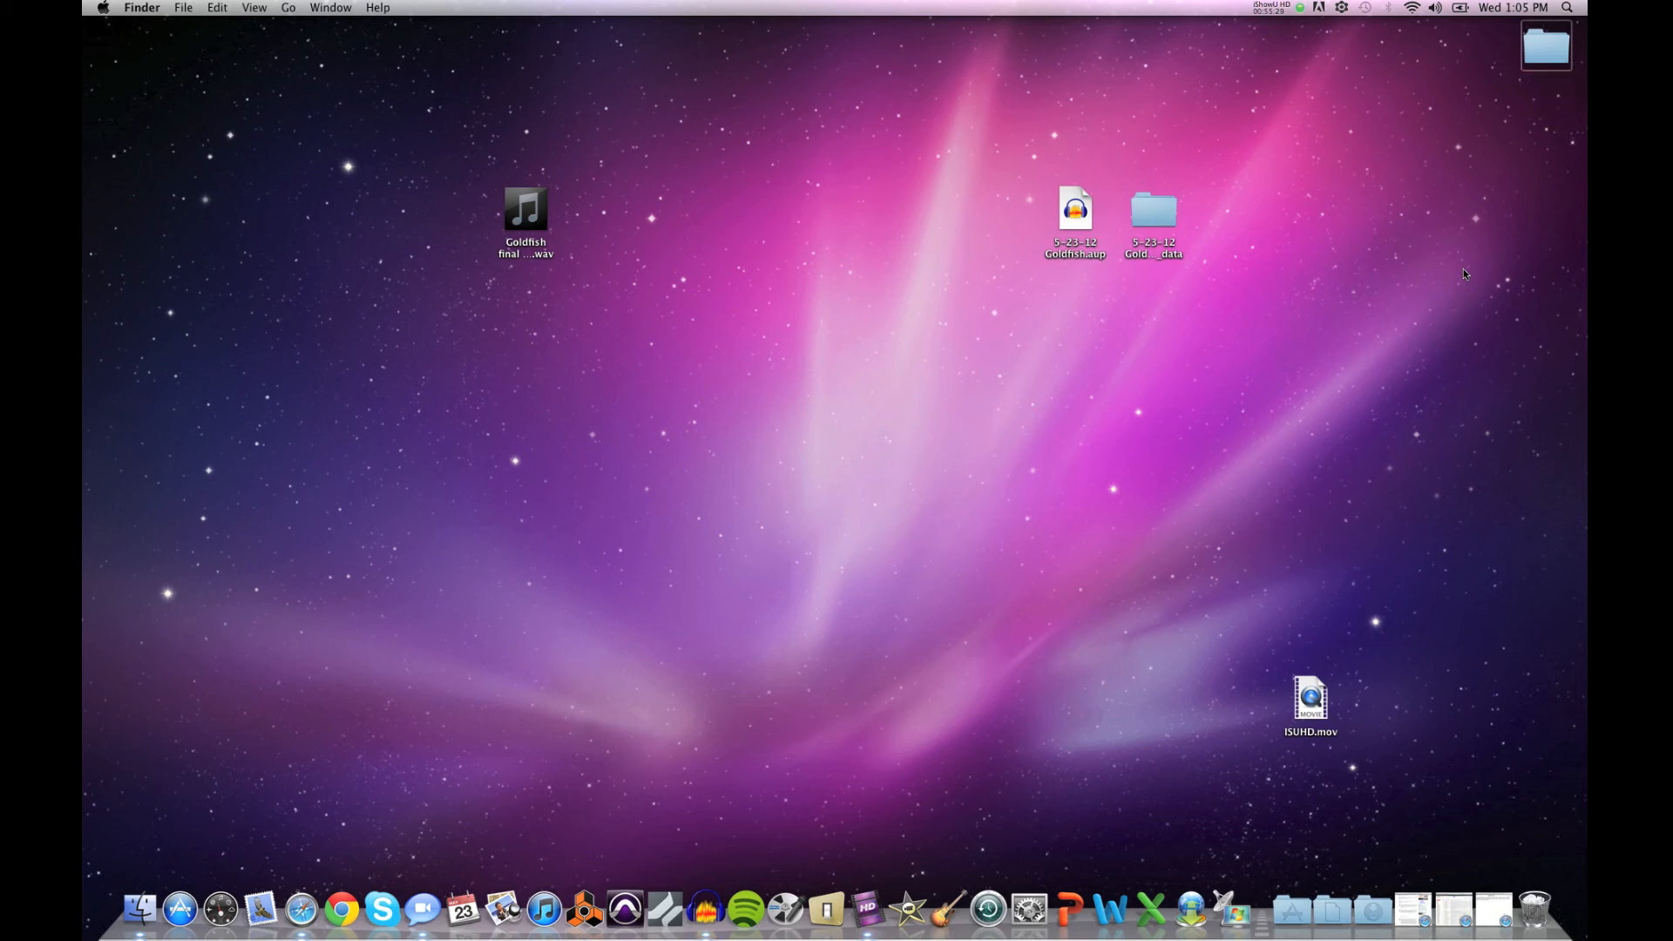
Step: Move 5-23-12 Goldfish.aup and the 5-23-12 Goldfish_data folder into the Audacity session folder, check its contents, and close its window
{"action": "left_click_drag", "start_coordinate": [1040, 199], "coordinate": [991, 213]}
{"action": "double_click", "coordinate": [997, 203]}
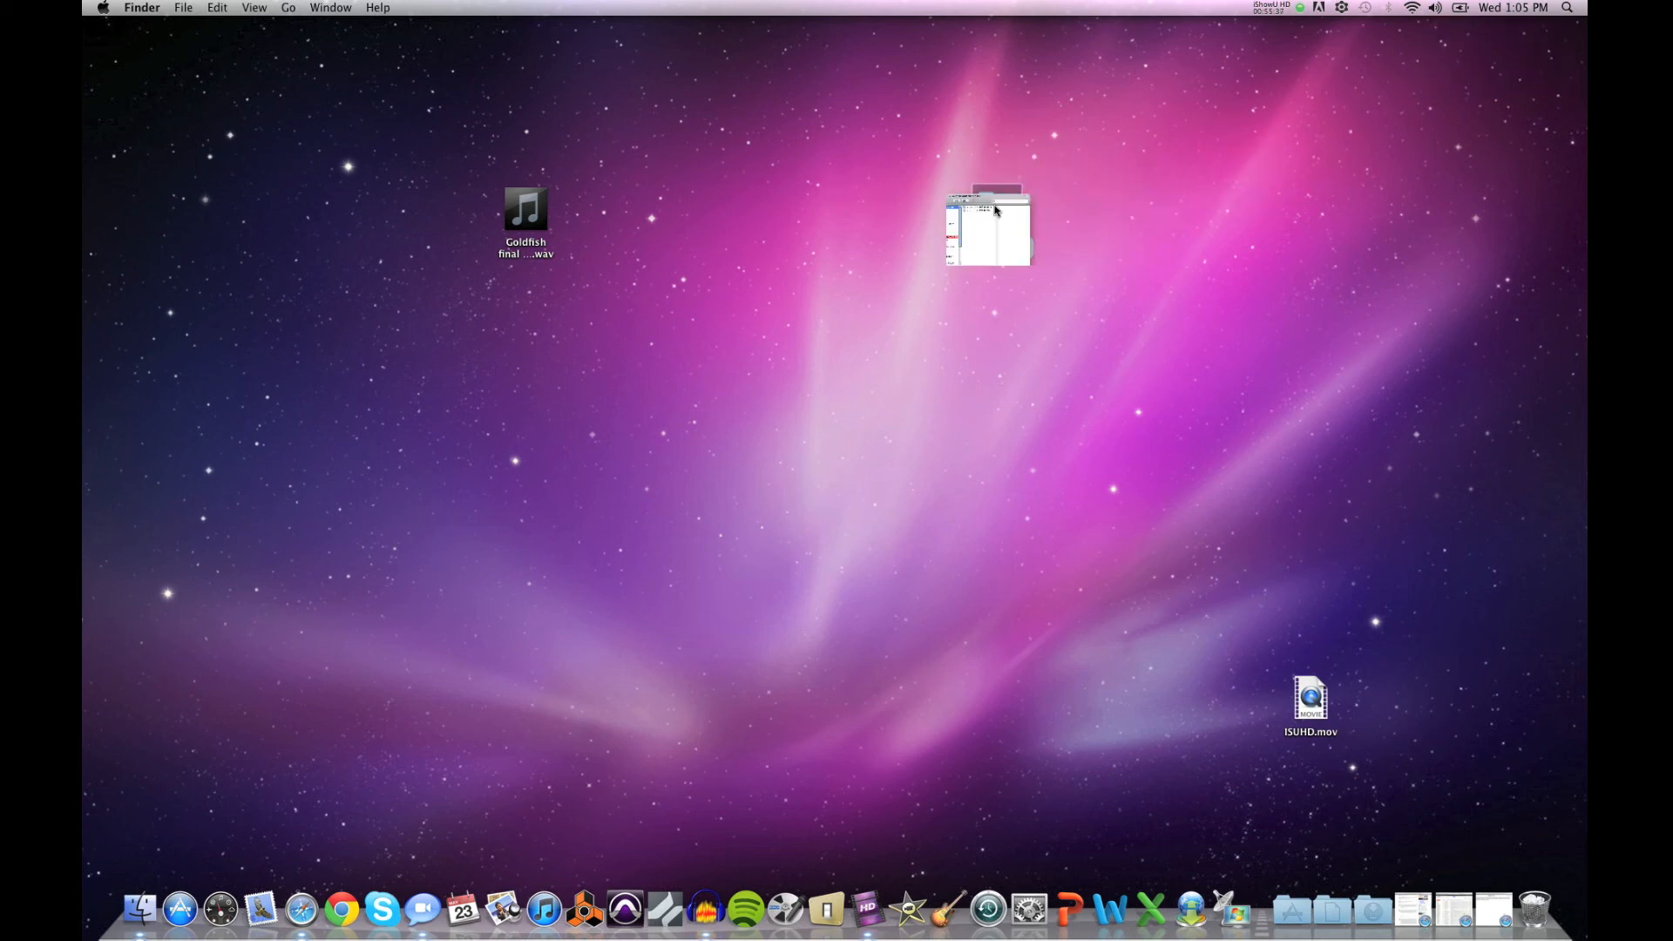
{"action": "left_click", "coordinate": [890, 204]}
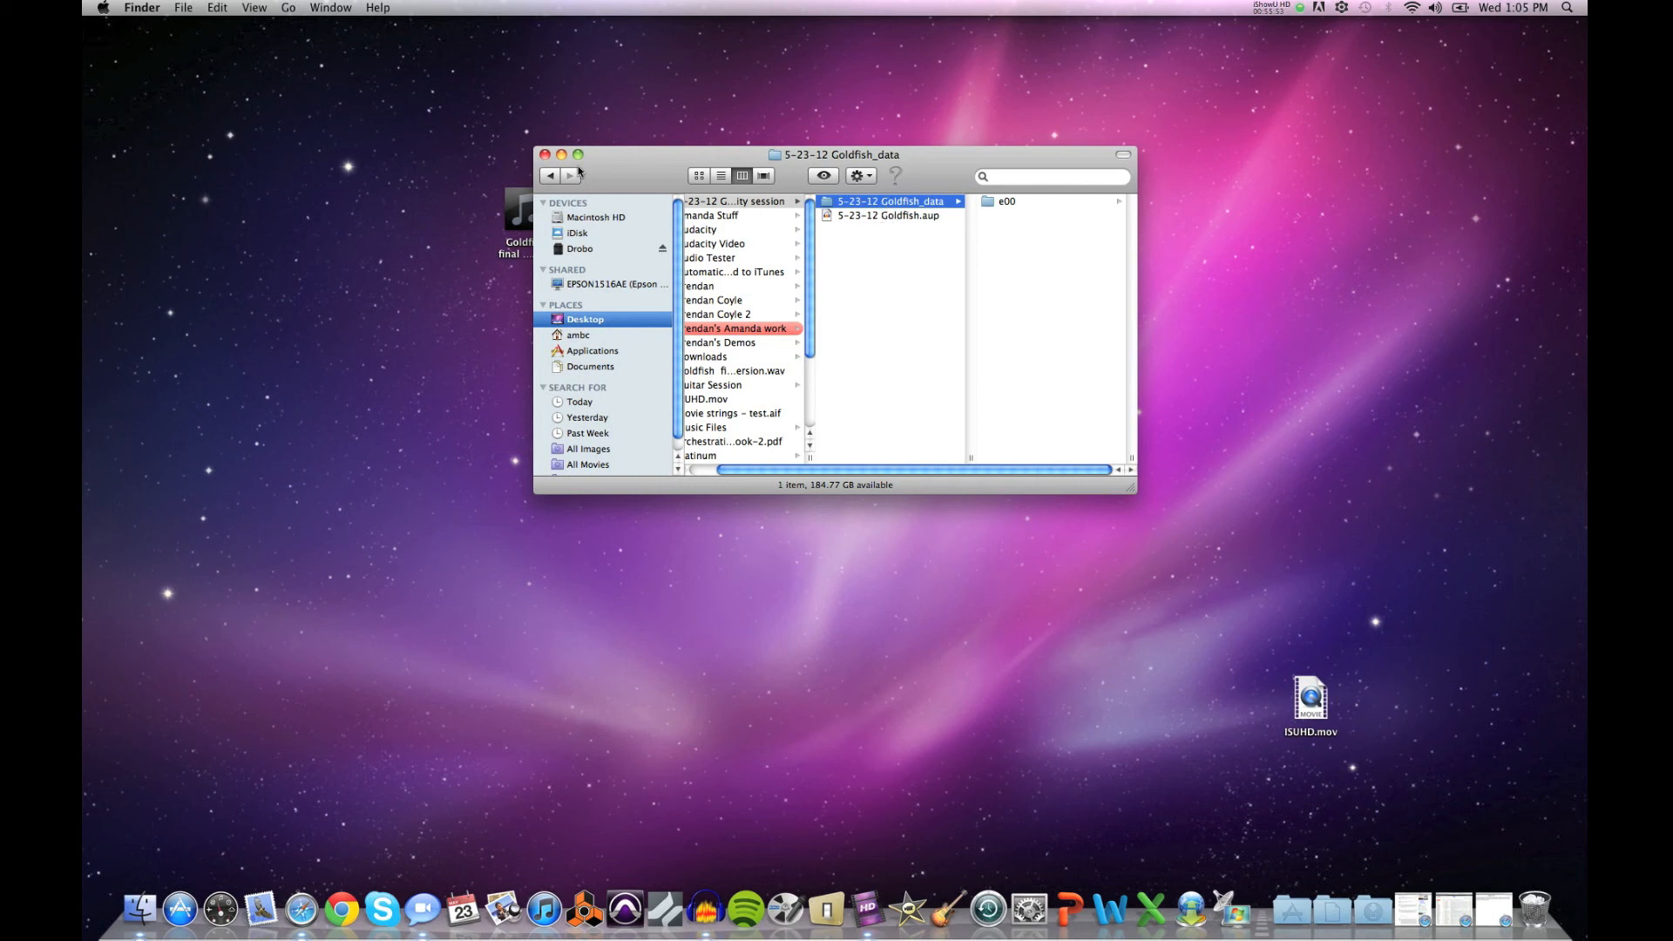
{"action": "left_click", "coordinate": [544, 155]}
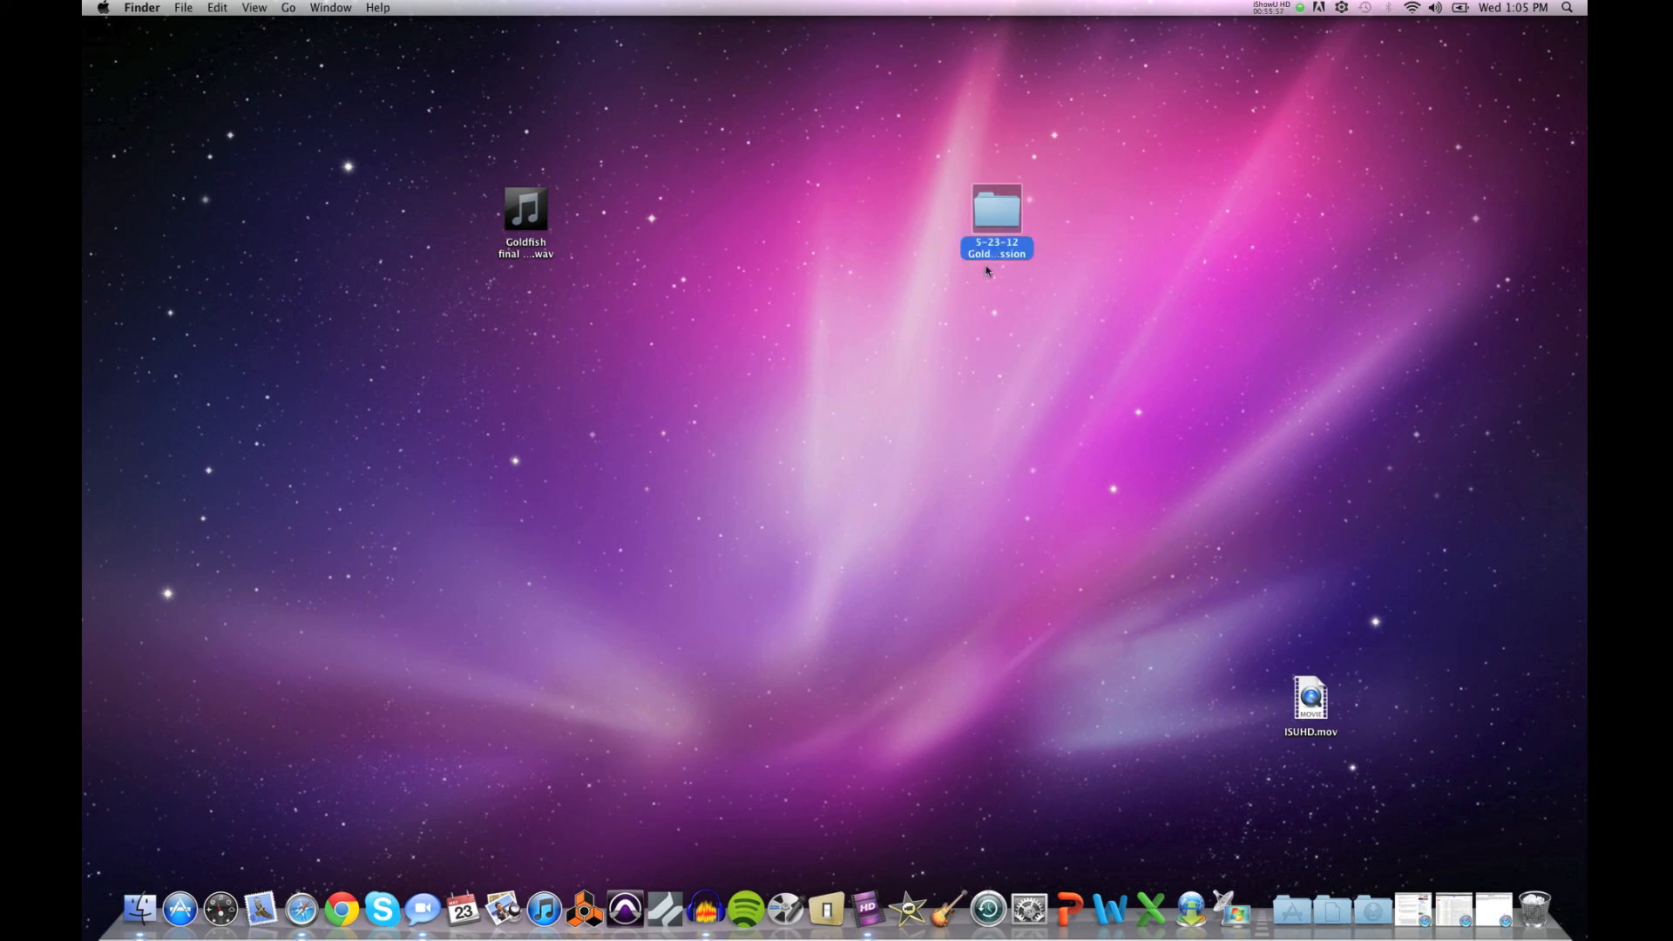
Step: Move Goldfish final version.wav from the Desktop into the 5-23-12 Goldfish Audacity session folder, check its contents, and close its window
{"action": "left_click_drag", "start_coordinate": [534, 209], "coordinate": [999, 220]}
{"action": "double_click", "coordinate": [997, 213]}
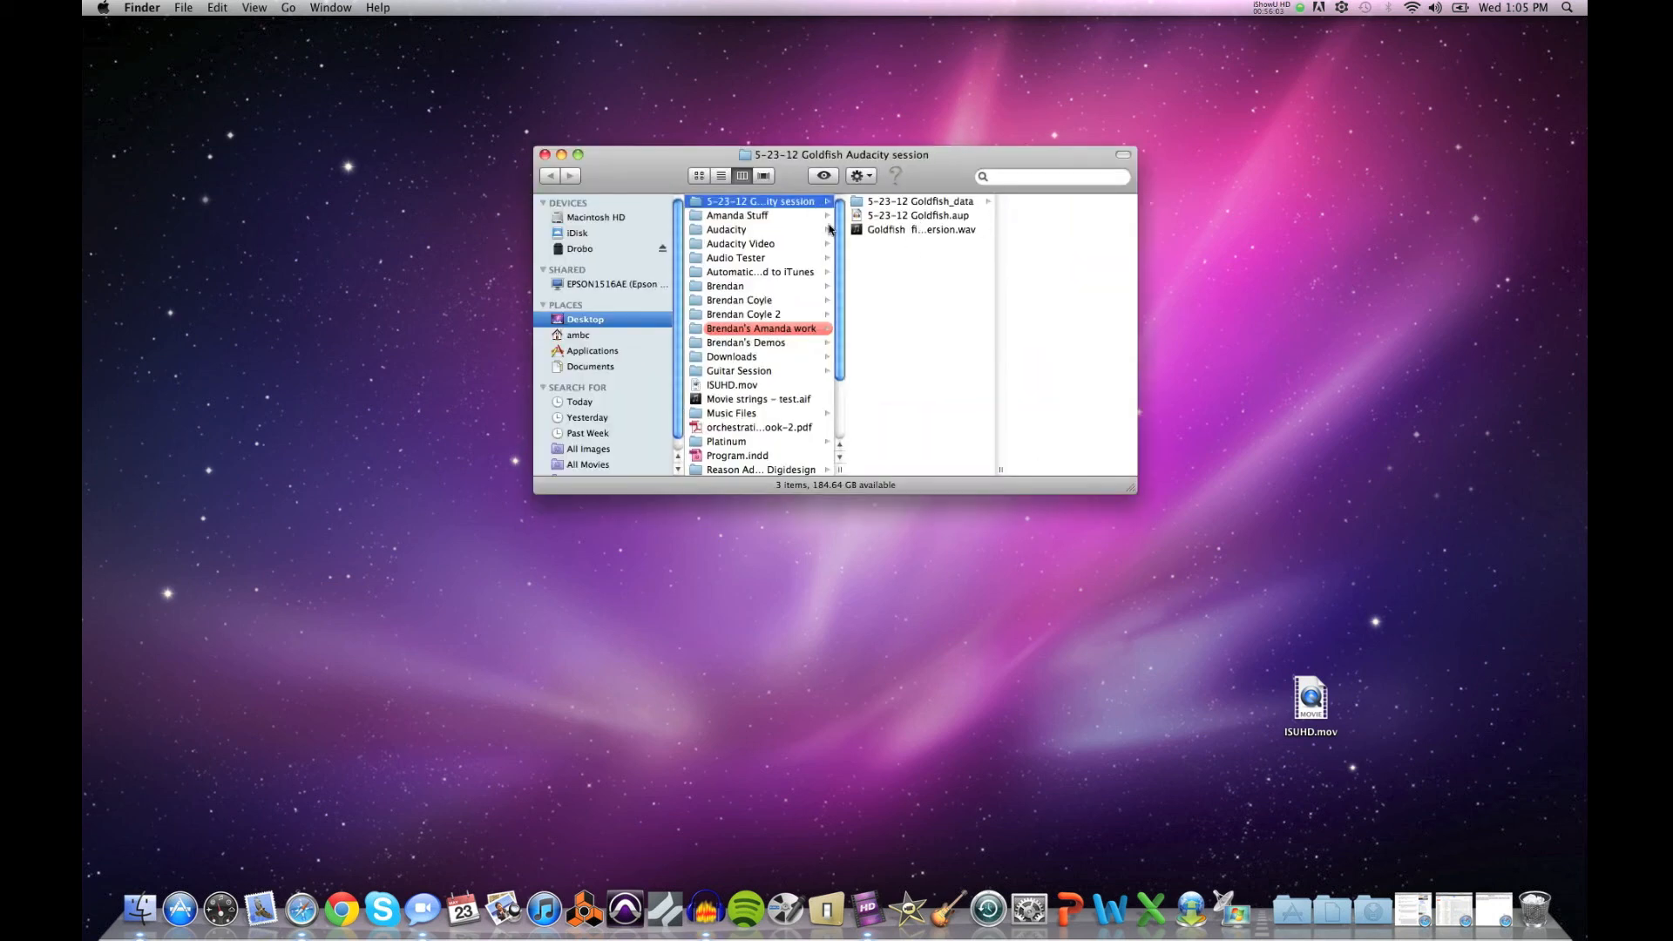
{"action": "left_click", "coordinate": [543, 154]}
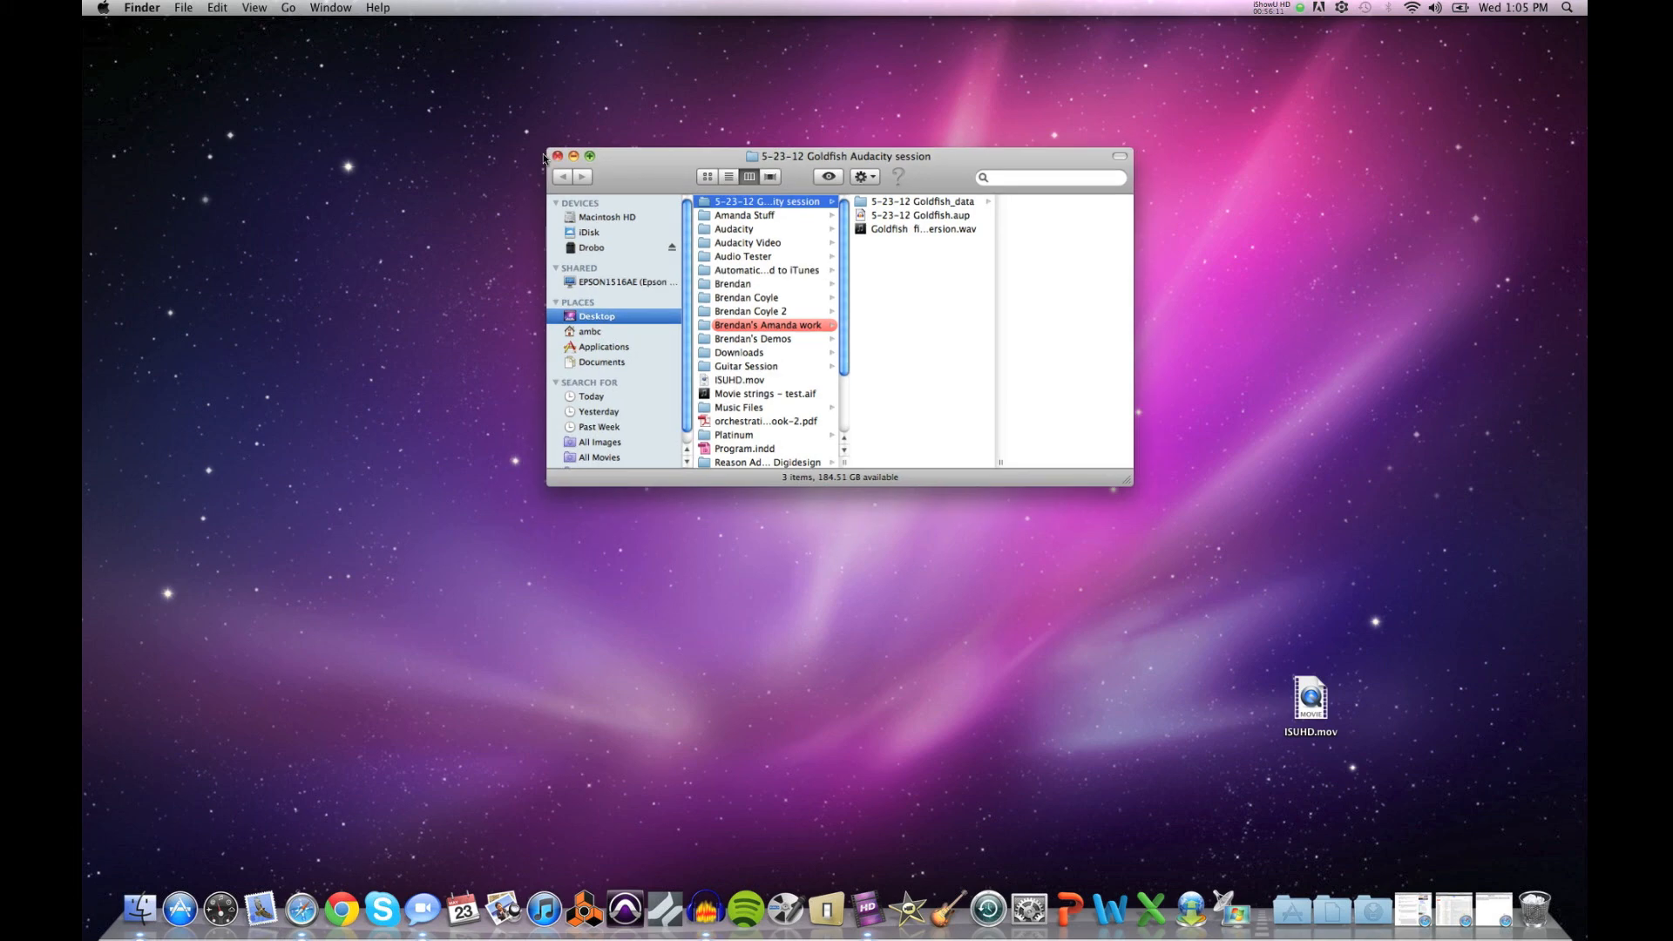
Step: Reopen the session folder, widen the file column to read the full names, select Goldfish final version.wav, and close the window
{"action": "double_click", "coordinate": [1000, 215]}
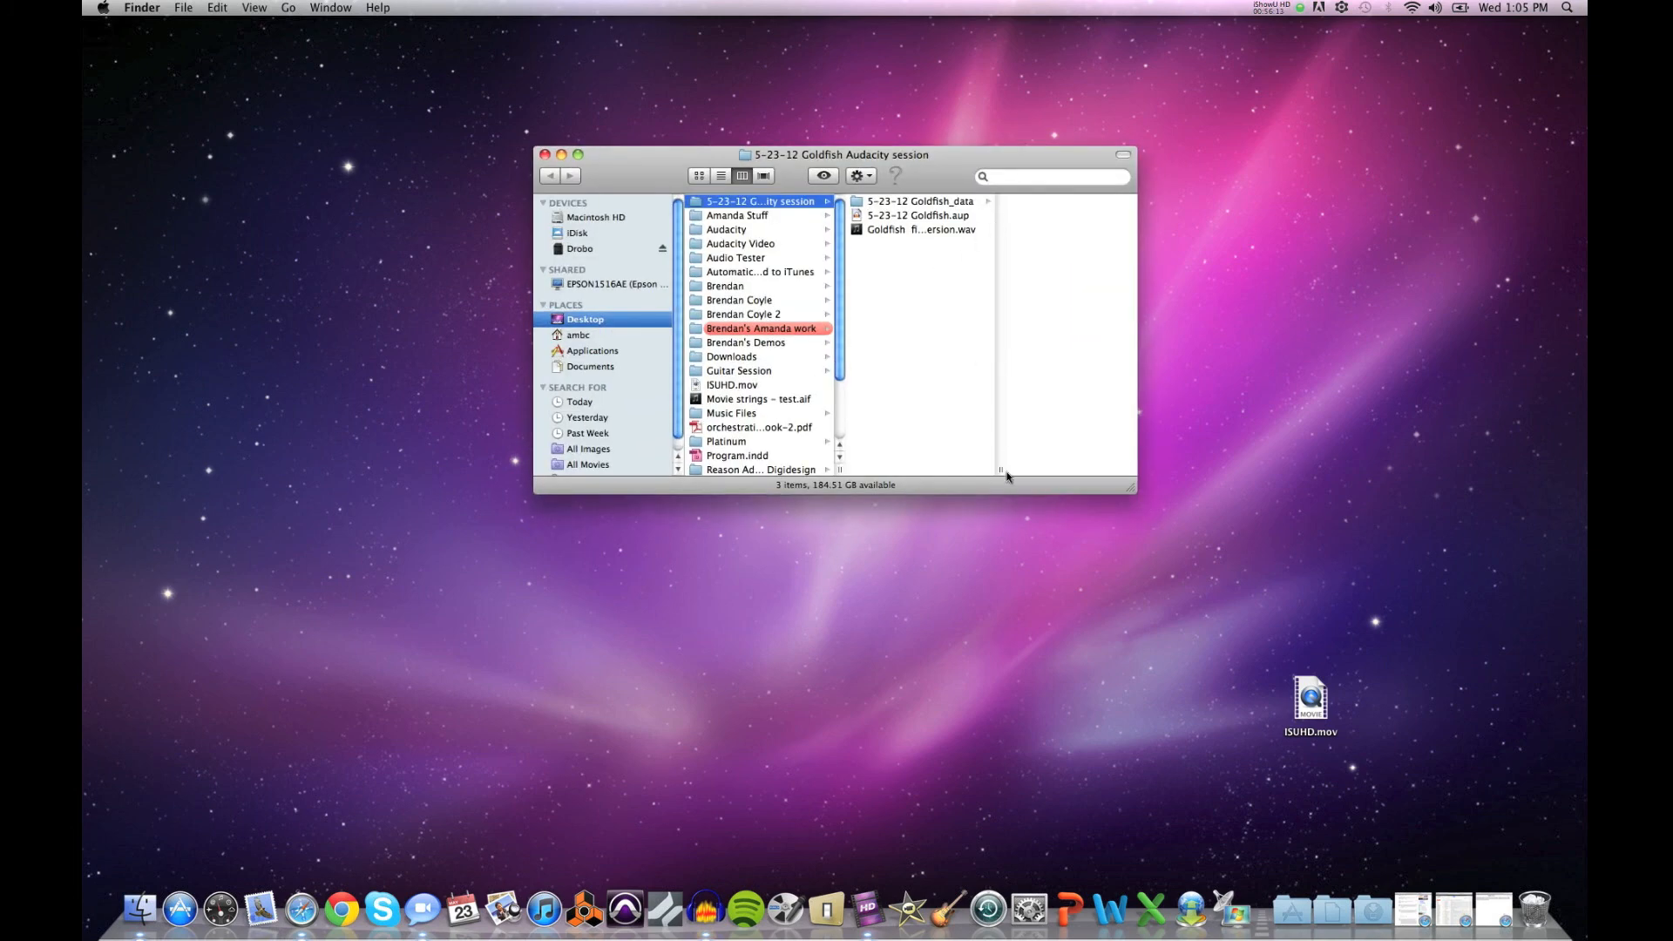
{"action": "left_click_drag", "start_coordinate": [1001, 471], "coordinate": [1133, 471]}
{"action": "left_click", "coordinate": [925, 231]}
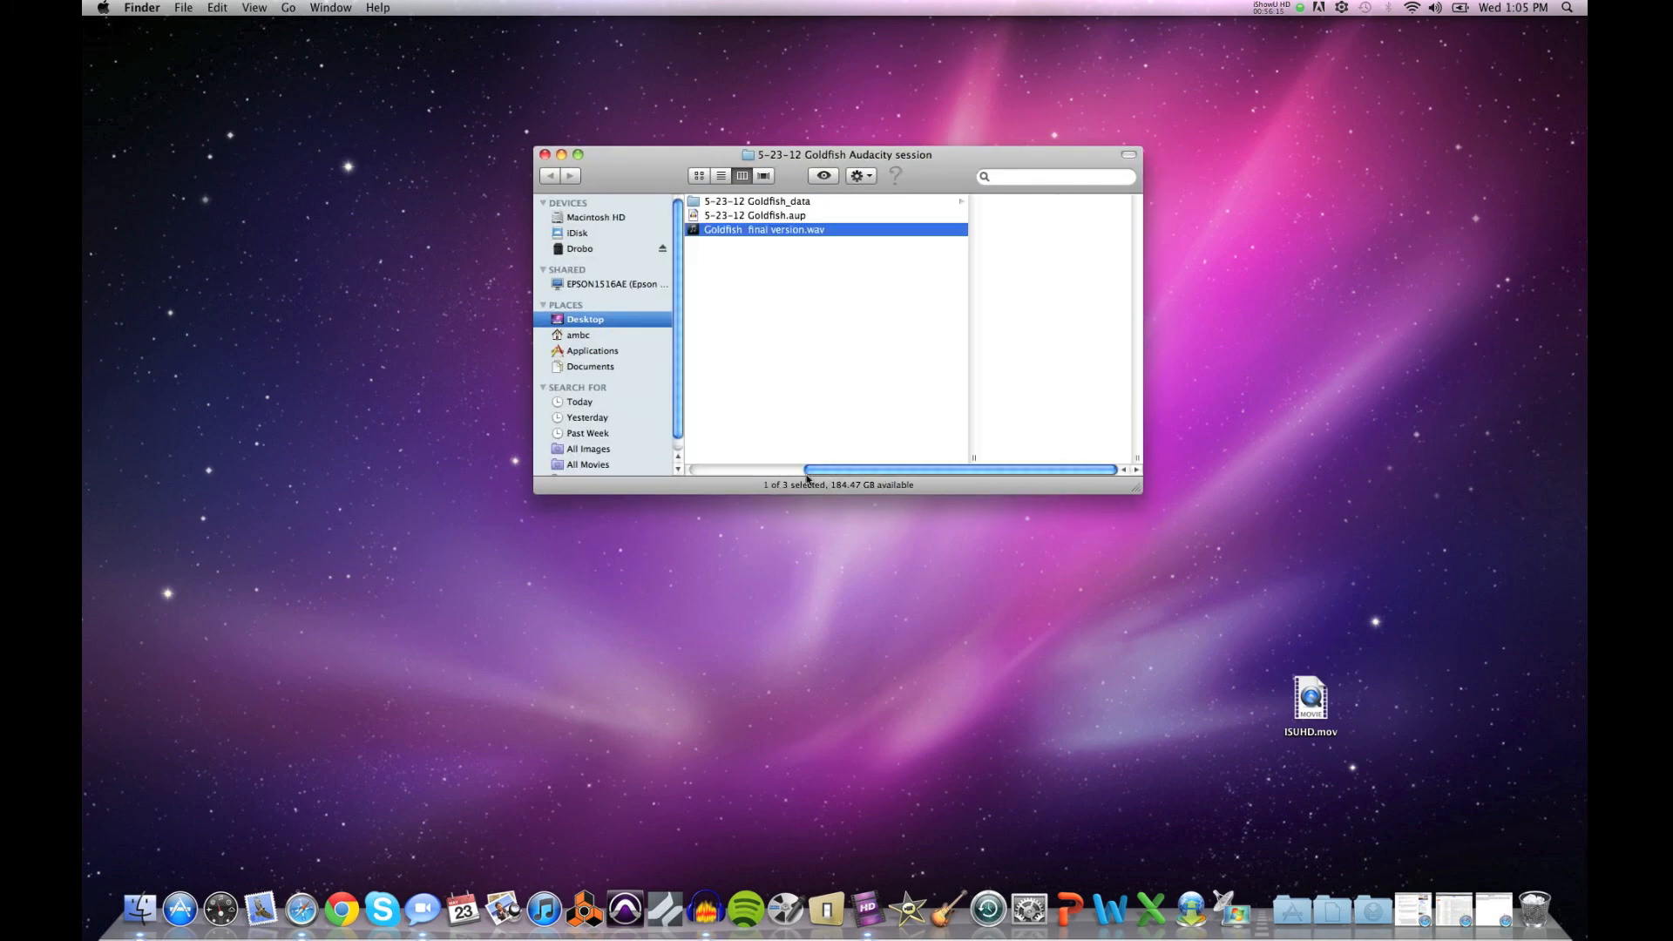
{"action": "left_click", "coordinate": [544, 154]}
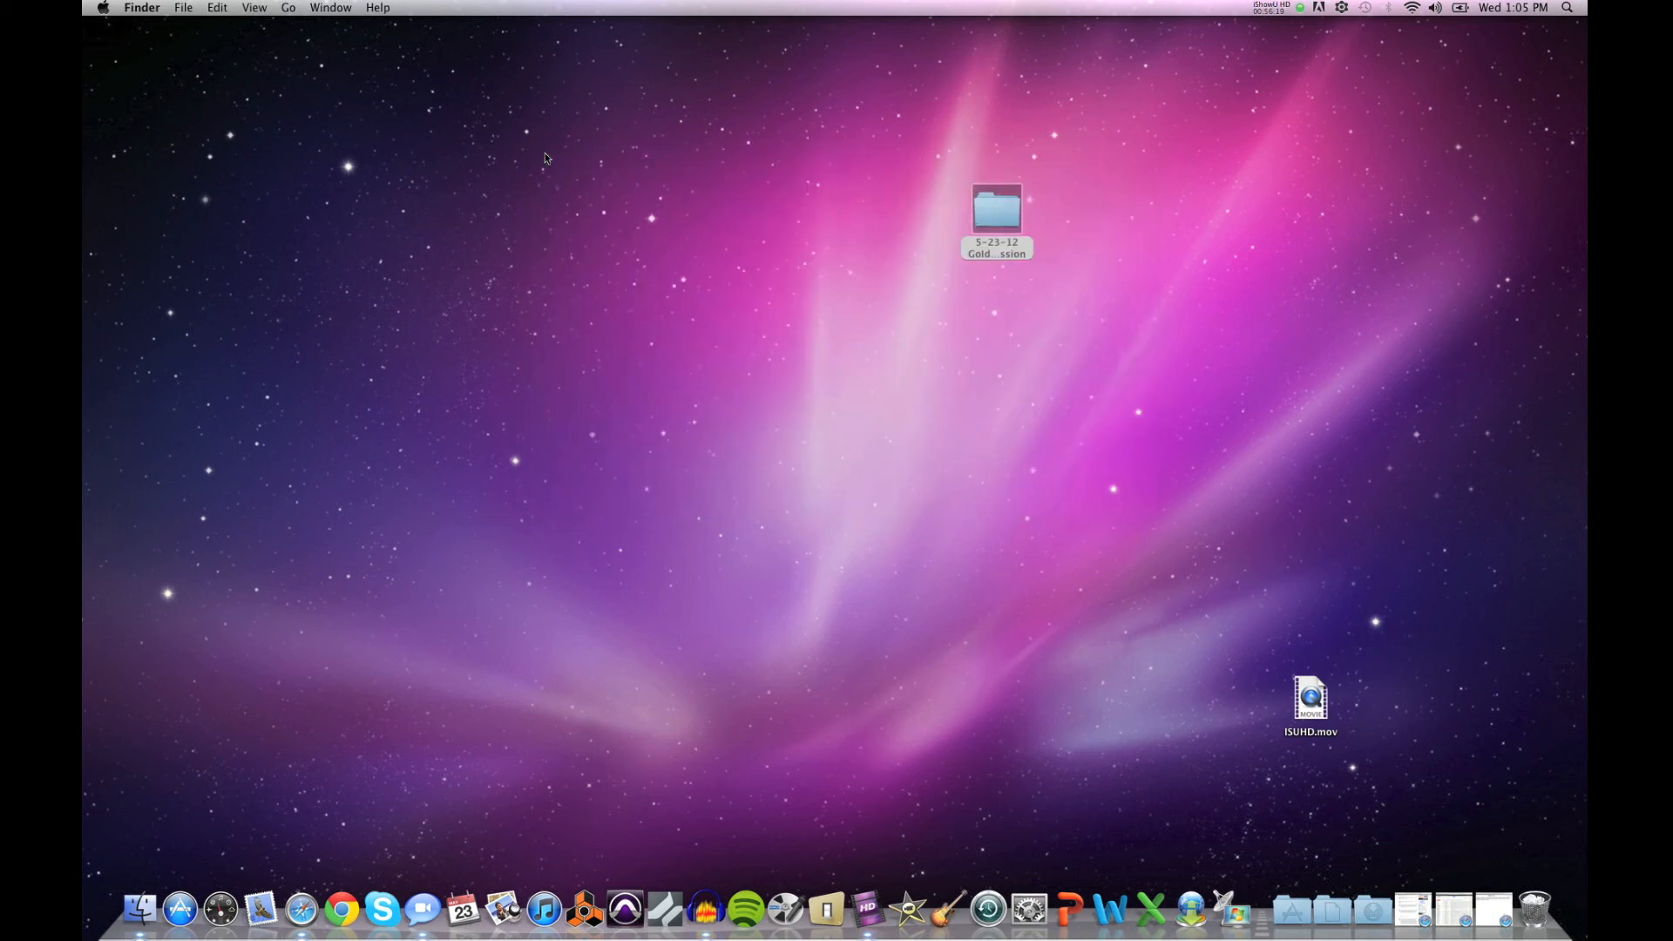